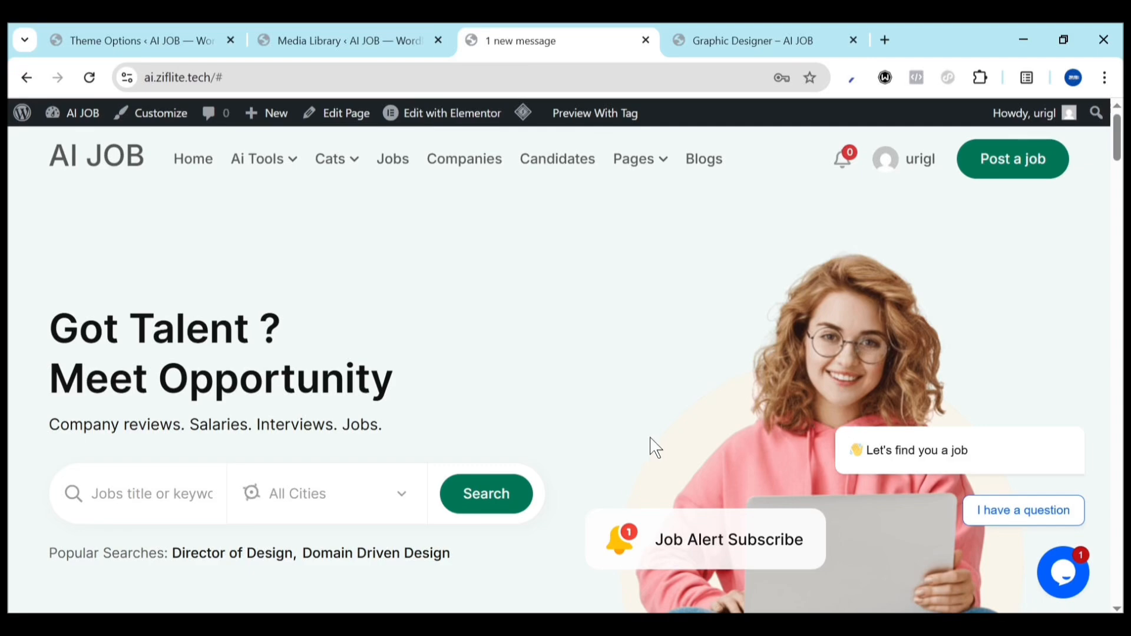
Ask the AI JOB support chat 'do have any graphics job'
{"action": "scroll", "coordinate": [652, 447], "scroll_direction": "down", "scroll_amount": 8}
{"action": "scroll", "coordinate": [655, 447], "scroll_direction": "down", "scroll_amount": 10}
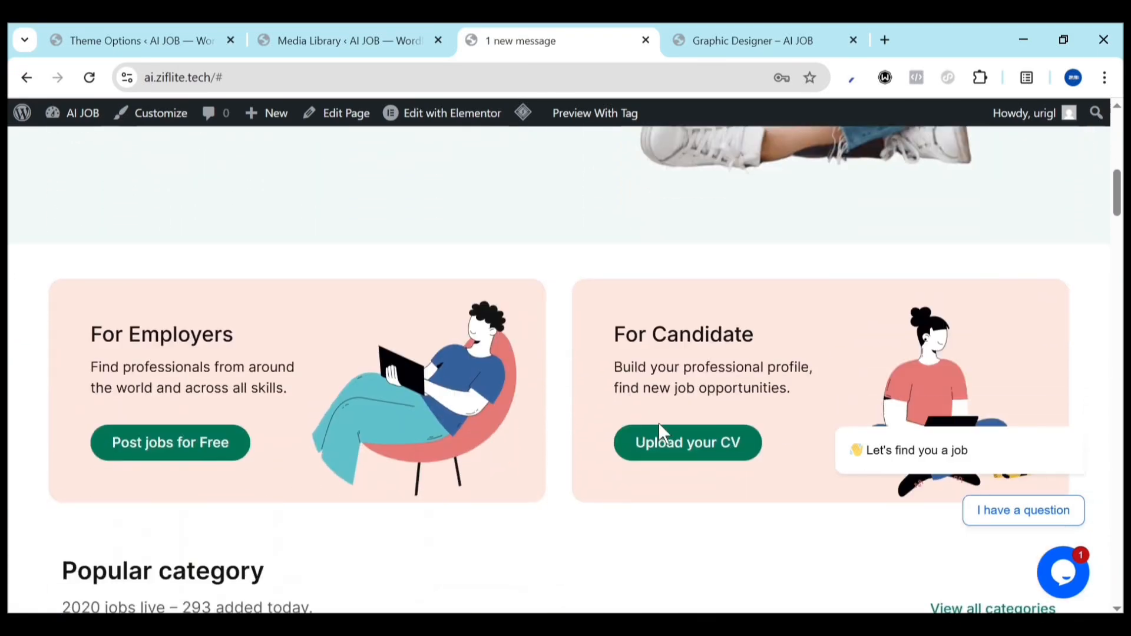
{"action": "scroll", "coordinate": [664, 434], "scroll_direction": "down", "scroll_amount": 5}
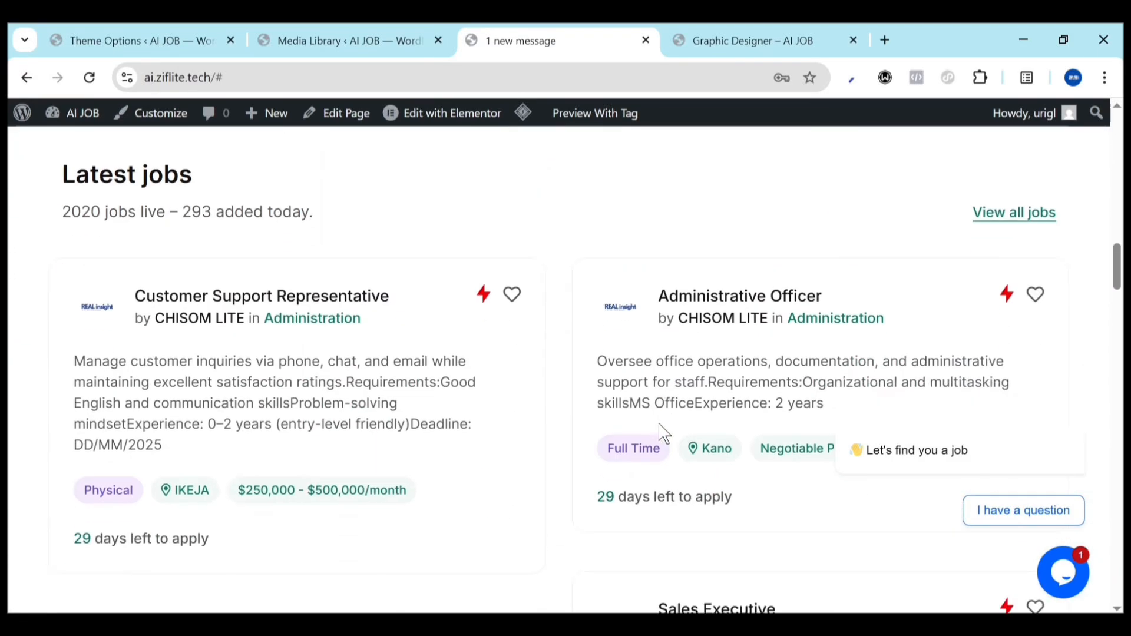
{"action": "scroll", "coordinate": [661, 432], "scroll_direction": "down", "scroll_amount": 5}
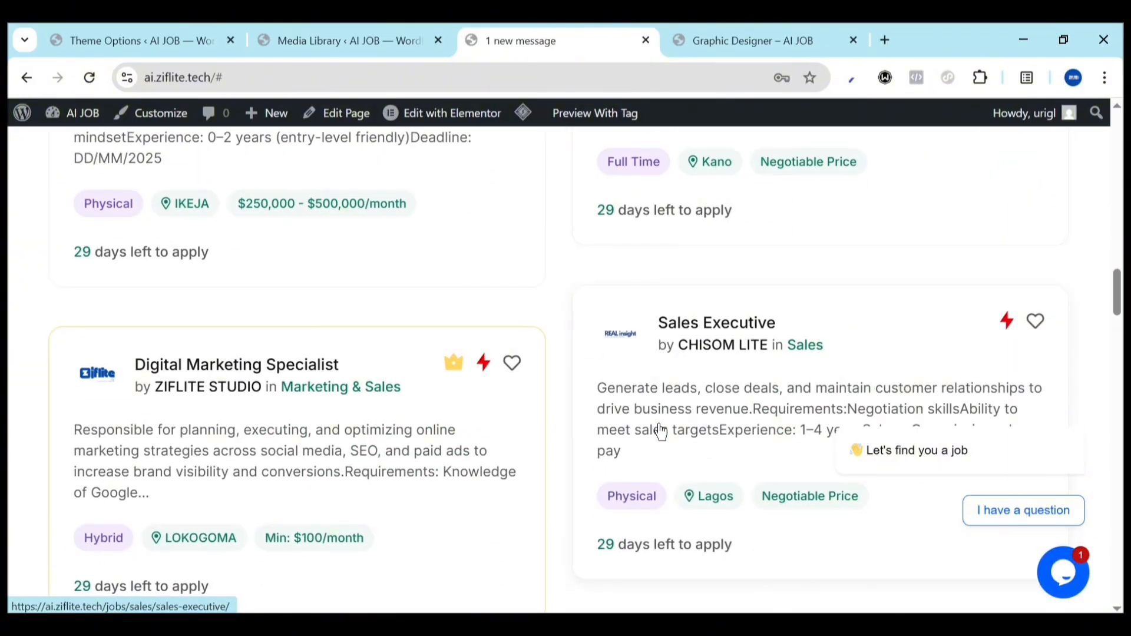
{"action": "scroll", "coordinate": [660, 431], "scroll_direction": "down", "scroll_amount": 5}
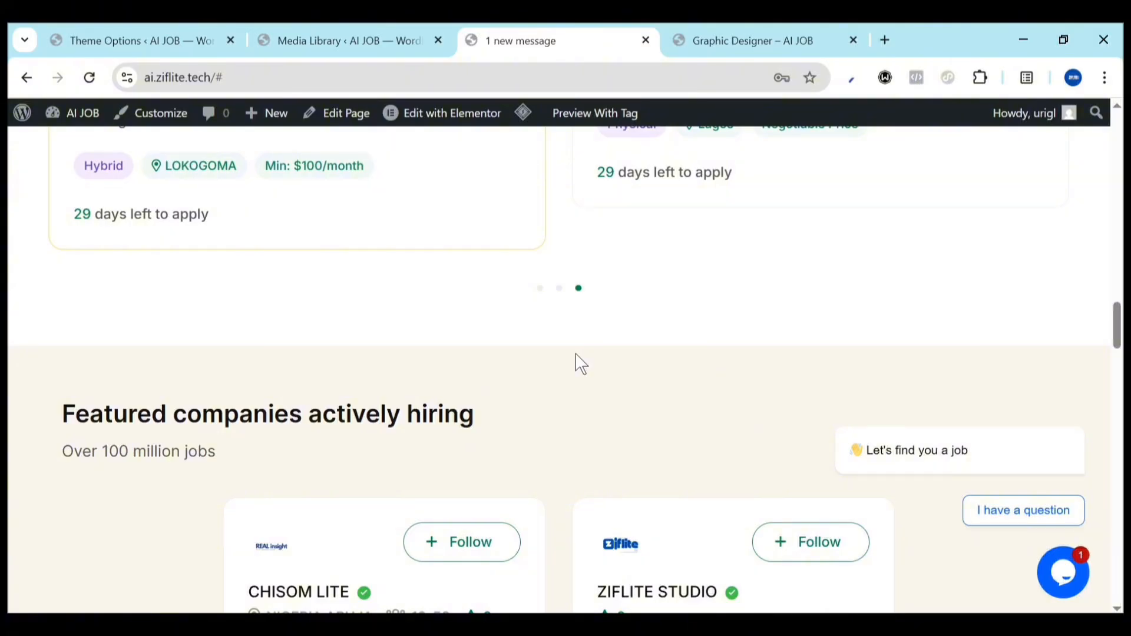
{"action": "scroll", "coordinate": [575, 353], "scroll_direction": "down", "scroll_amount": 10}
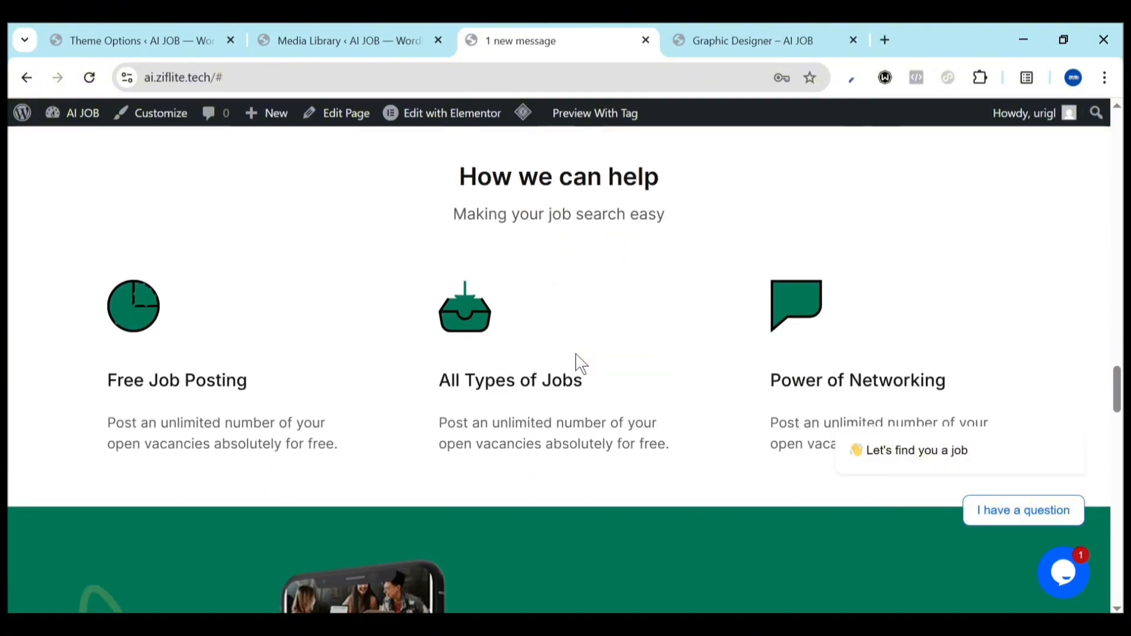
{"action": "scroll", "coordinate": [575, 353], "scroll_direction": "down", "scroll_amount": 5}
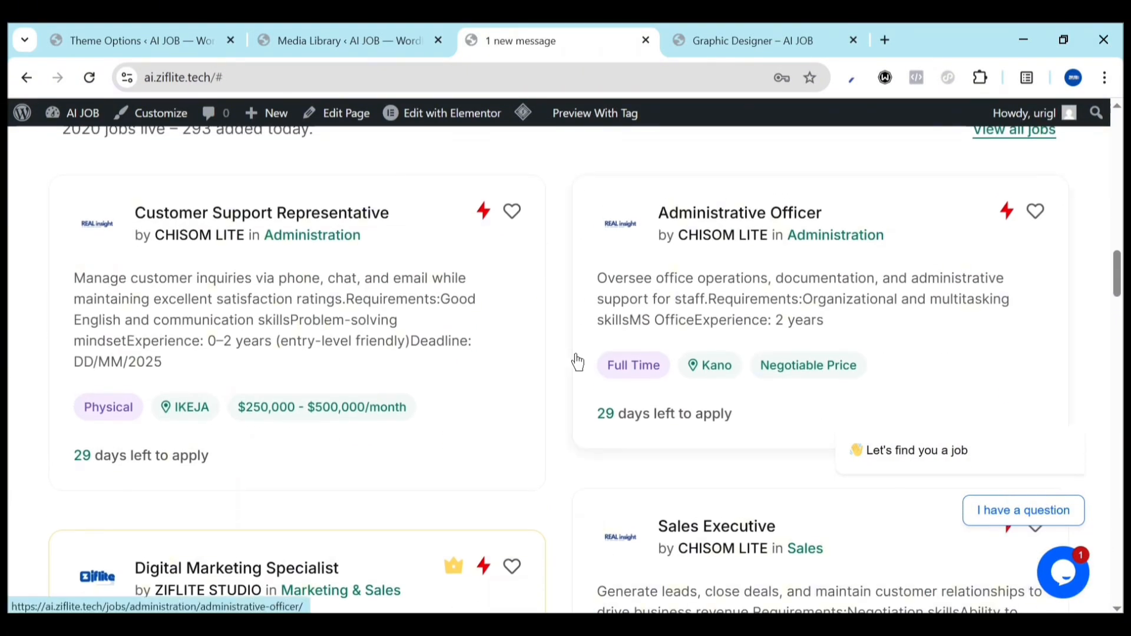
{"action": "scroll", "coordinate": [577, 362], "scroll_direction": "up", "scroll_amount": 20}
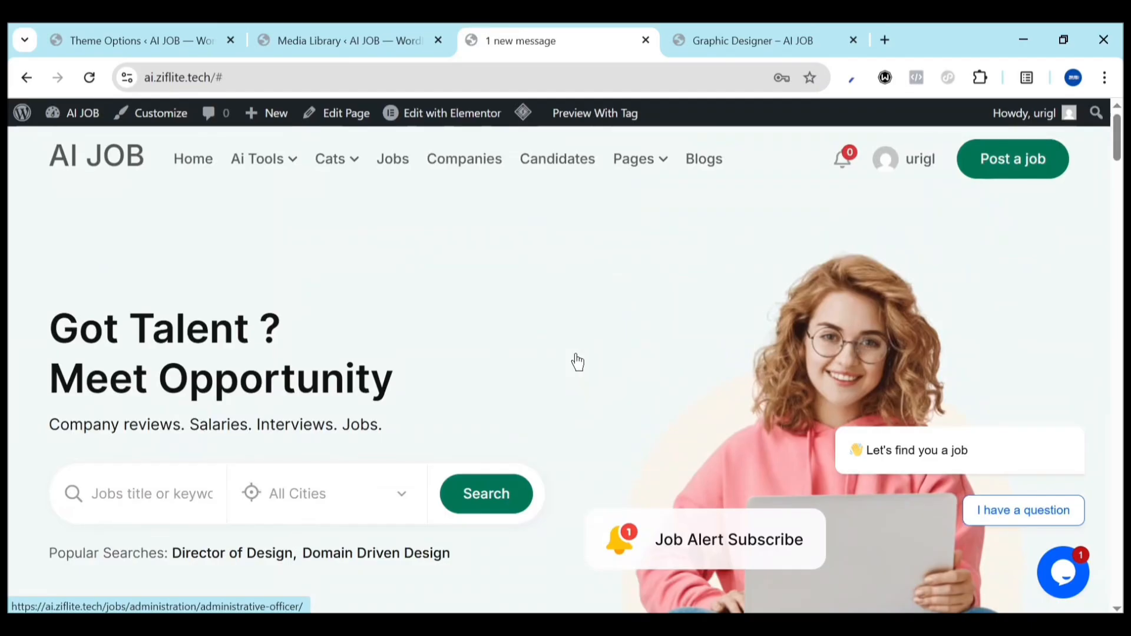
{"action": "mouse_move", "coordinate": [259, 159]}
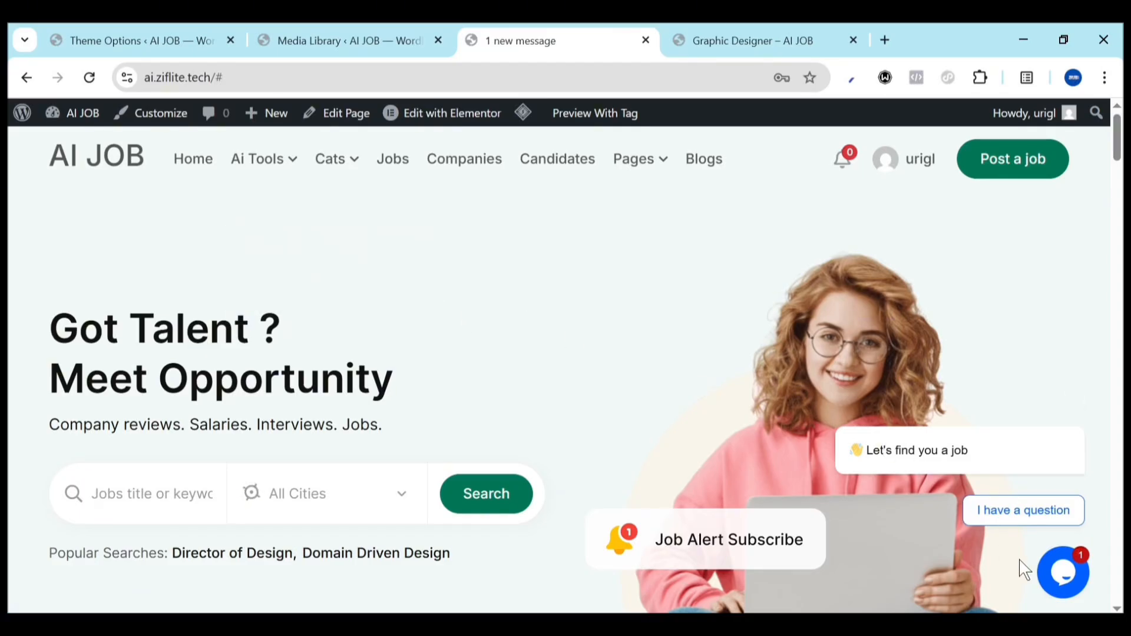
{"action": "left_click", "coordinate": [1059, 574]}
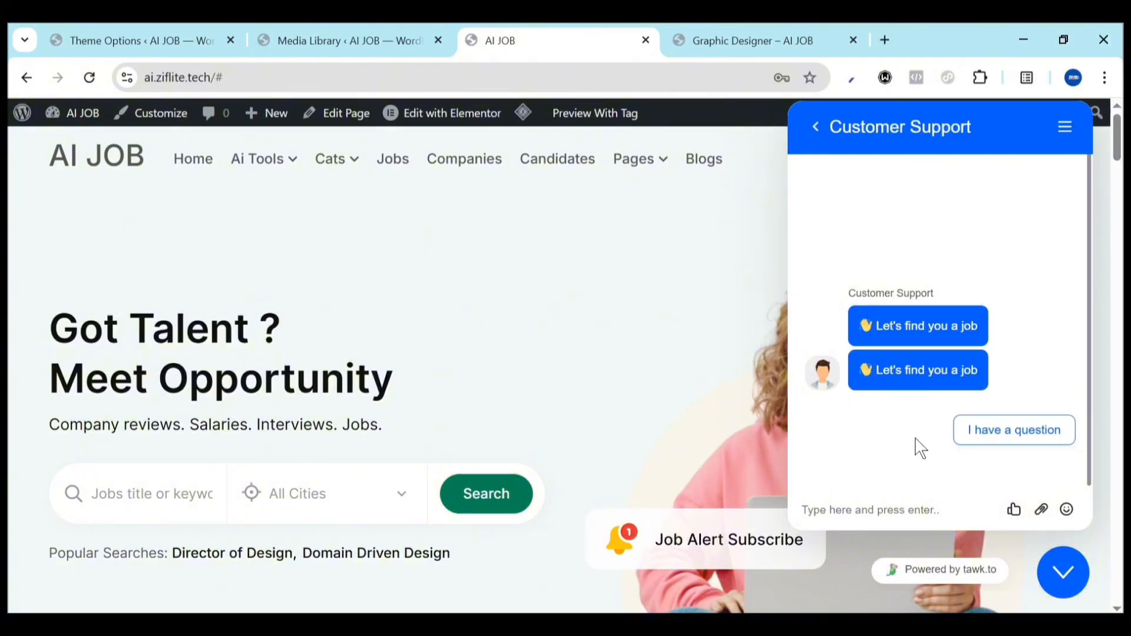
{"action": "left_click", "coordinate": [878, 510]}
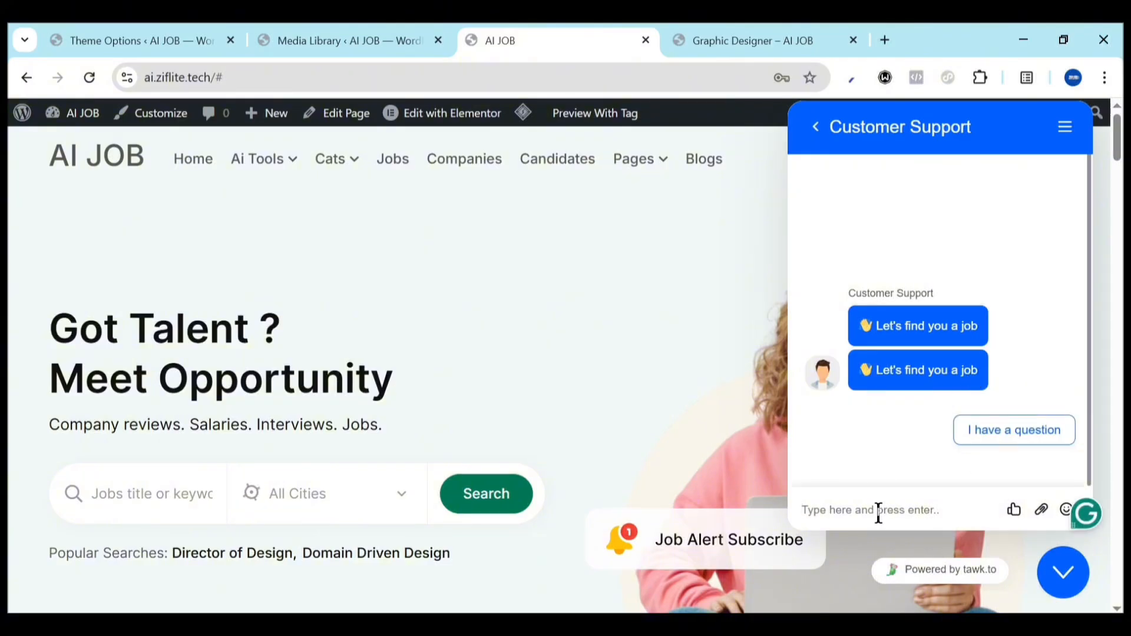
{"action": "type", "text": "do have any "}
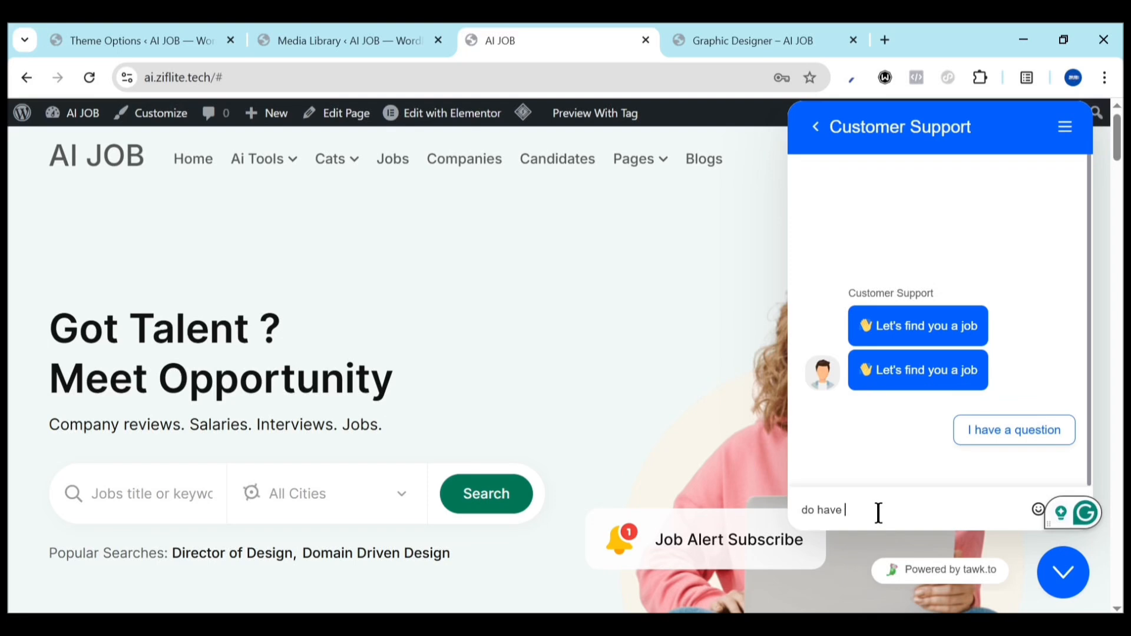
{"action": "type", "text": "grapg"}
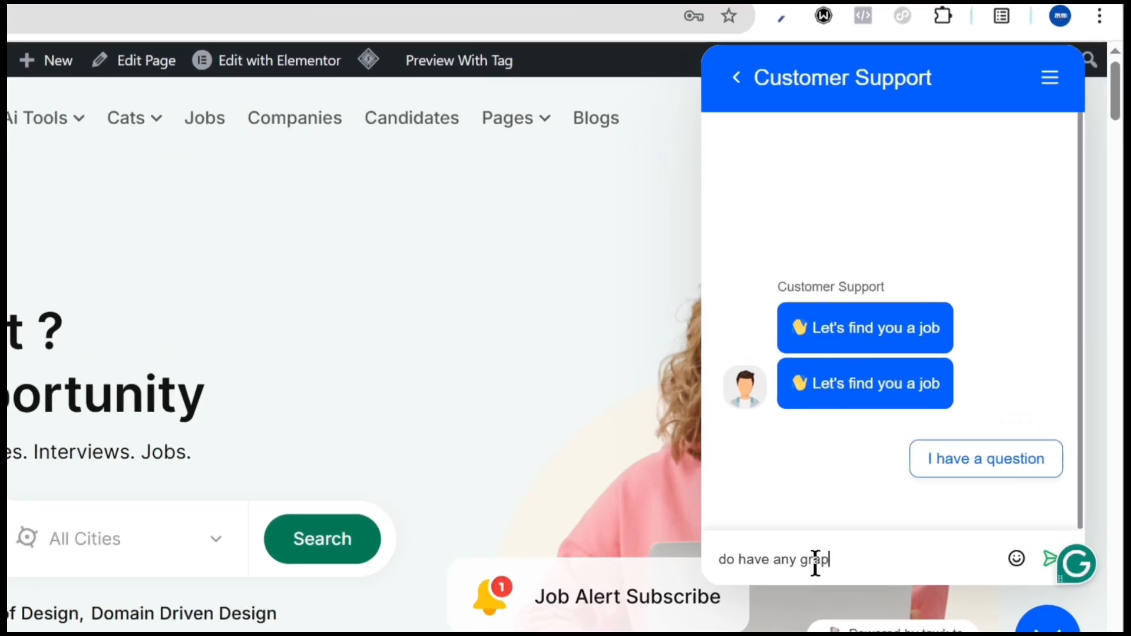
{"action": "key", "text": "BackSpace"}
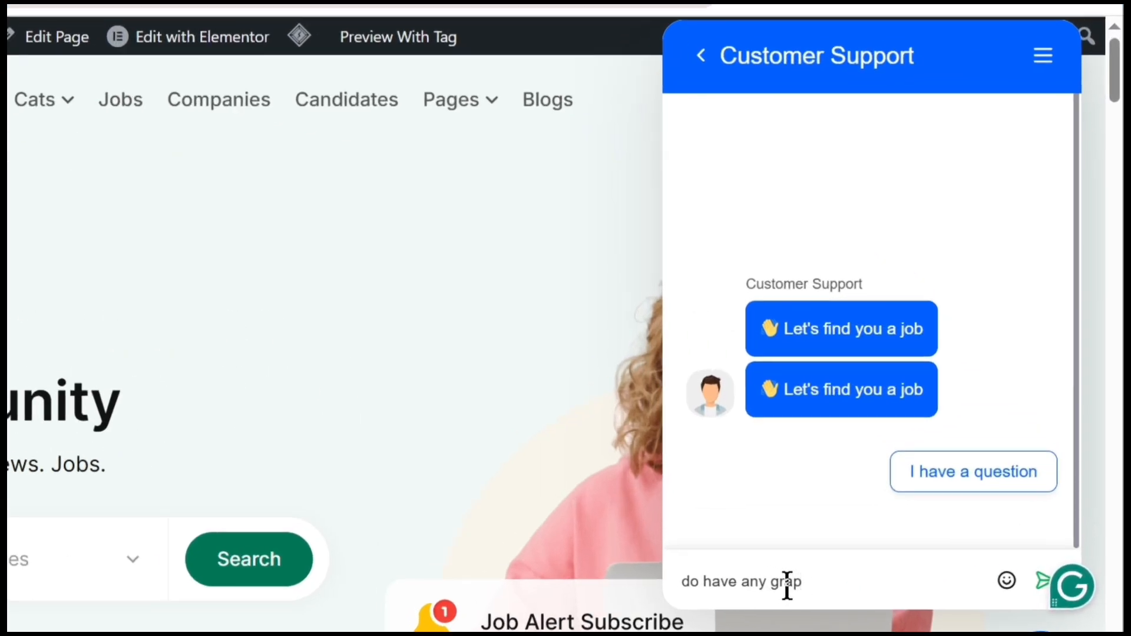
{"action": "type", "text": "hics job"}
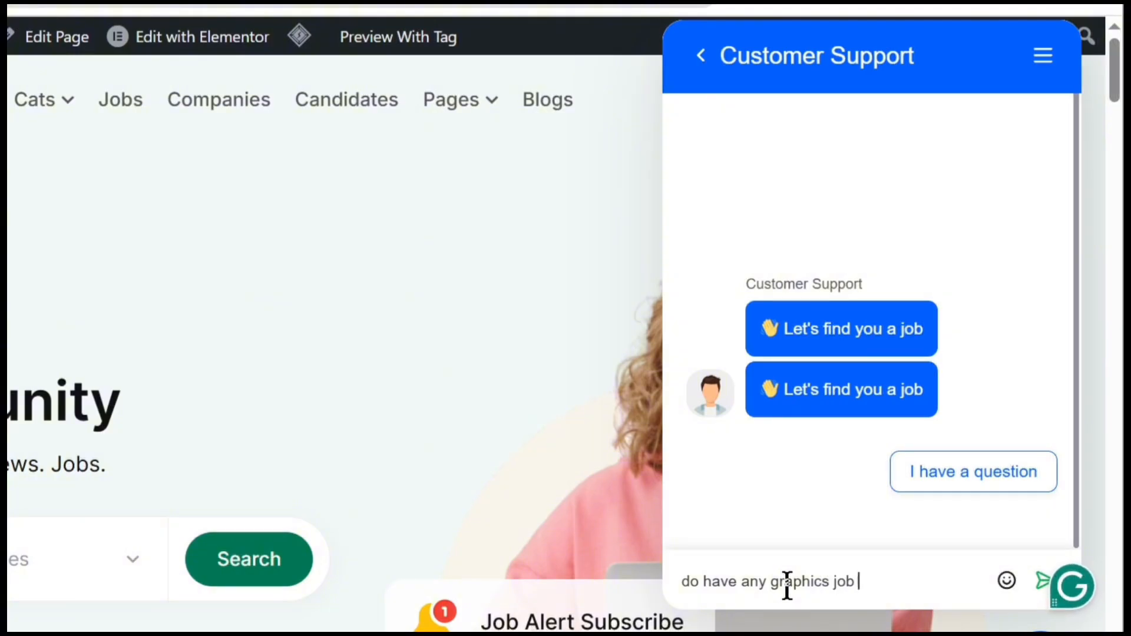
{"action": "key", "text": "Return"}
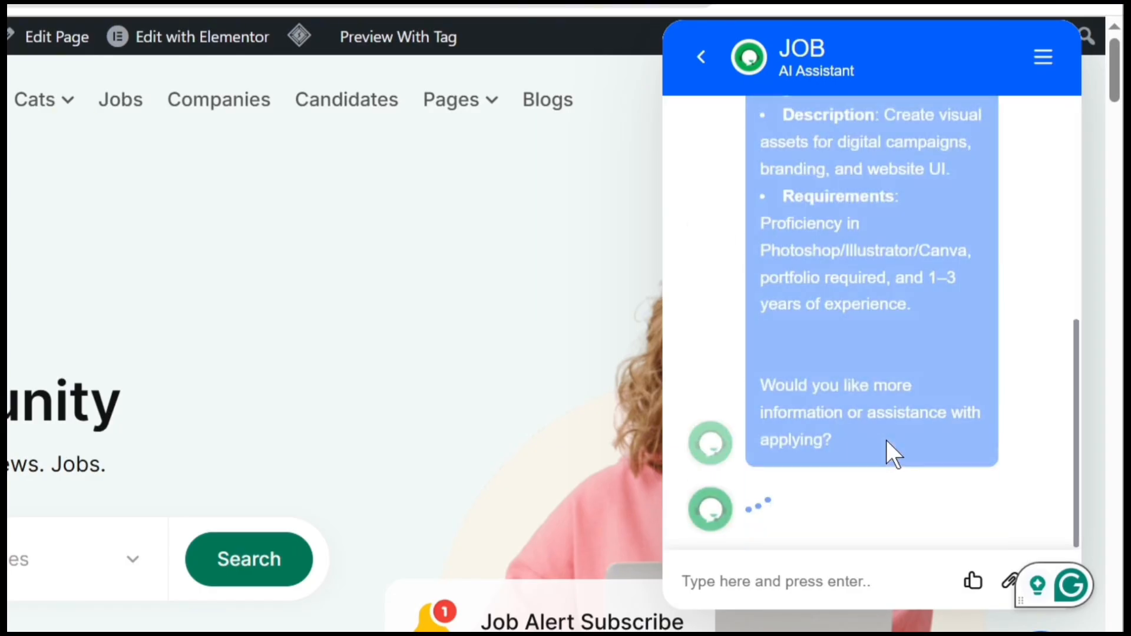
Ask the chat to 'give me the link' and follow the Graphic Designer Job link it returns
{"action": "scroll", "coordinate": [857, 244], "scroll_direction": "up", "scroll_amount": 10}
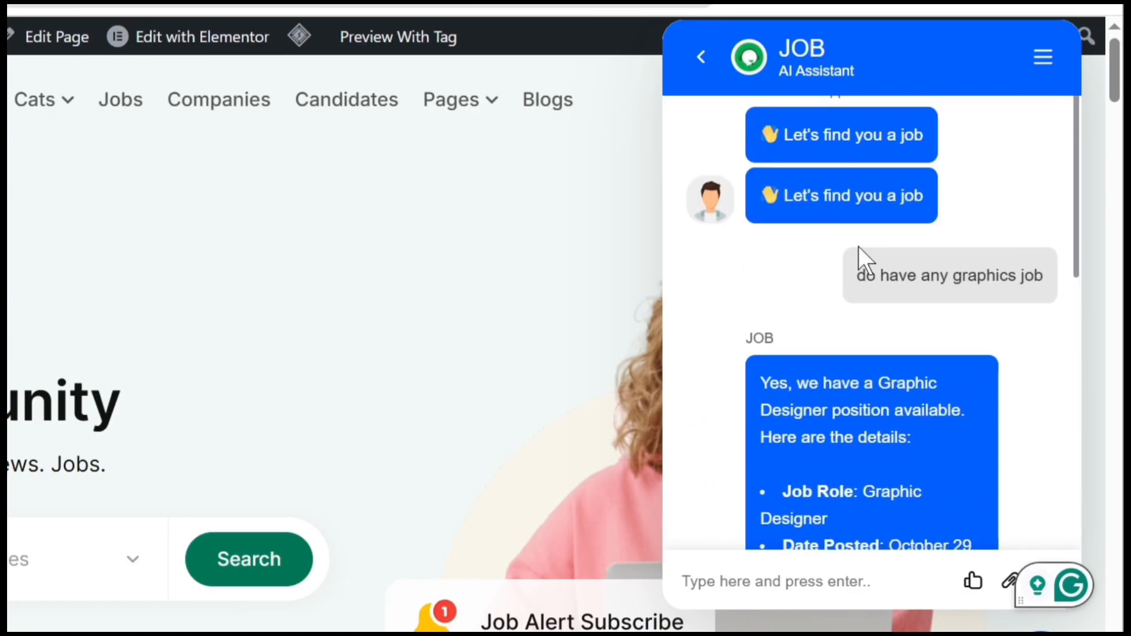
{"action": "scroll", "coordinate": [840, 422], "scroll_direction": "down", "scroll_amount": 10}
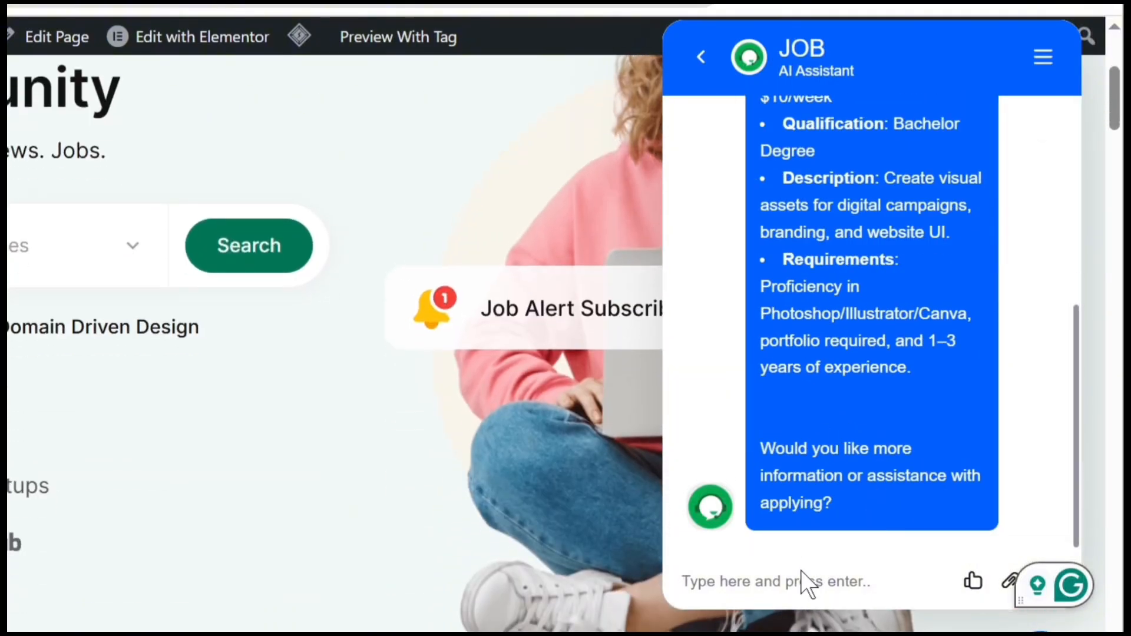
{"action": "left_click", "coordinate": [763, 580]}
{"action": "type", "text": "give me the link"}
{"action": "key", "text": "Return"}
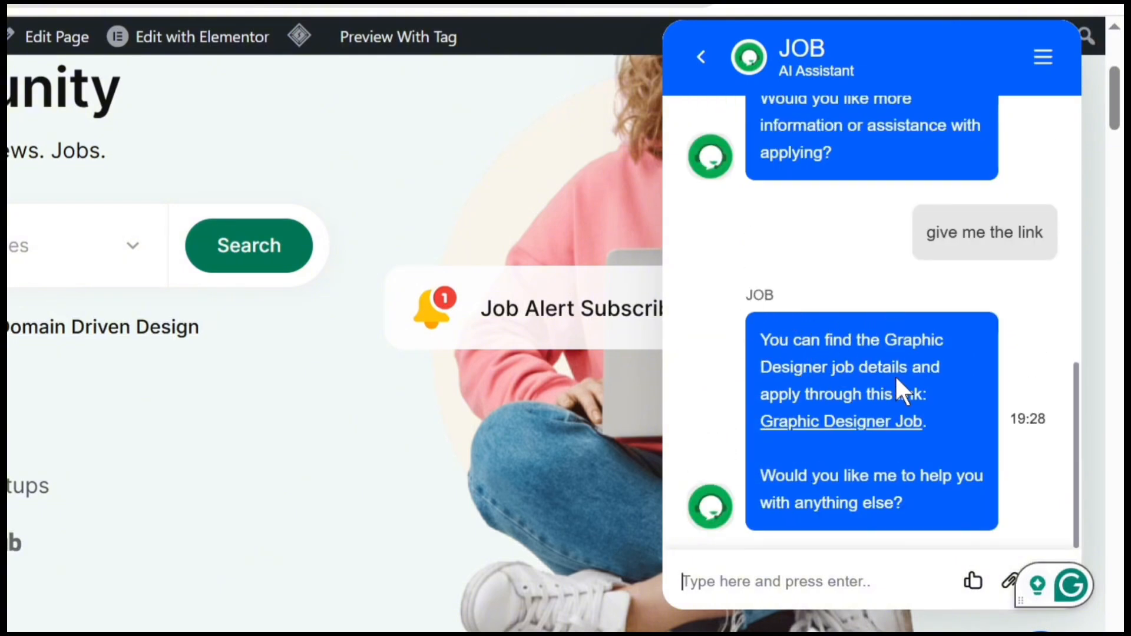
{"action": "left_click", "coordinate": [835, 422]}
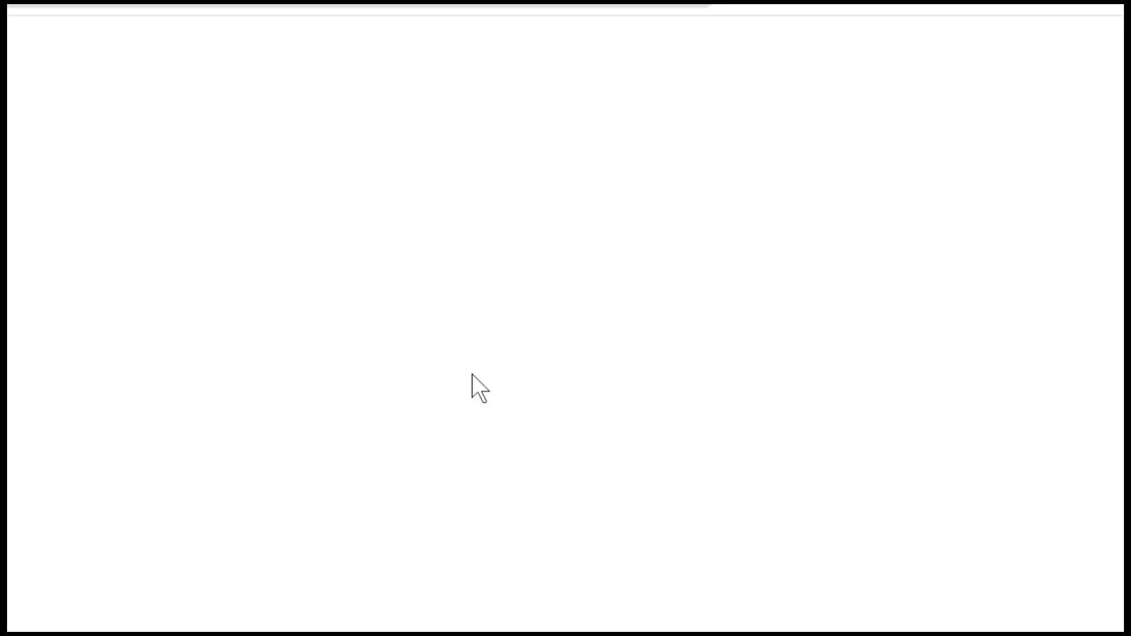
Dismiss the Job Alert popup, try Apply now, then close the login prompt and minimize the chat
{"action": "scroll", "coordinate": [657, 372], "scroll_direction": "down", "scroll_amount": 2}
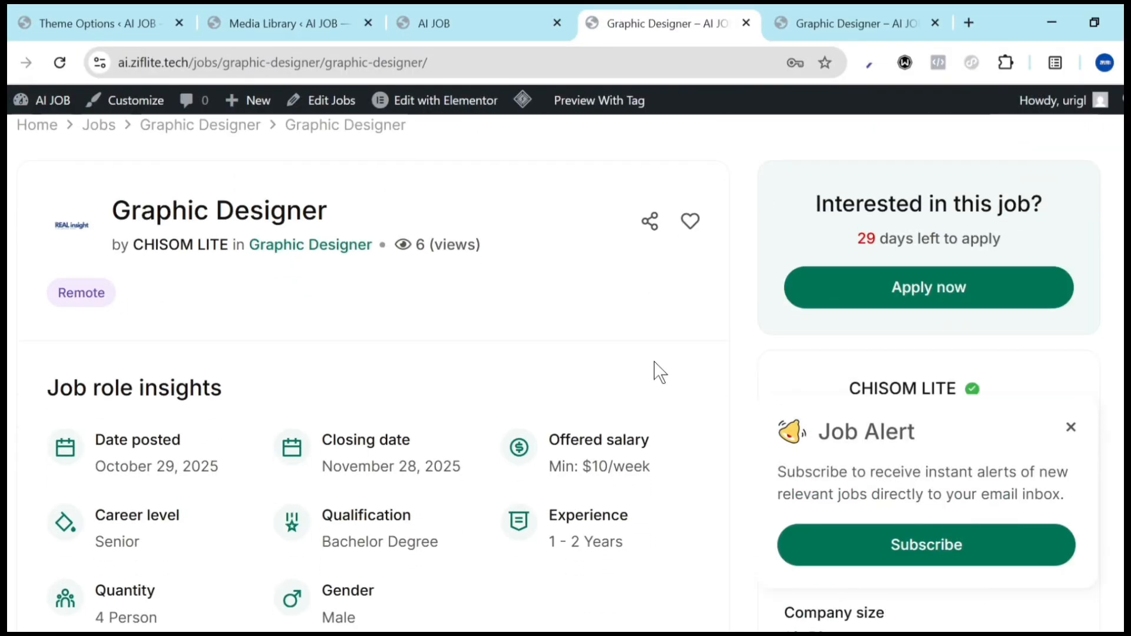
{"action": "left_click", "coordinate": [1071, 429]}
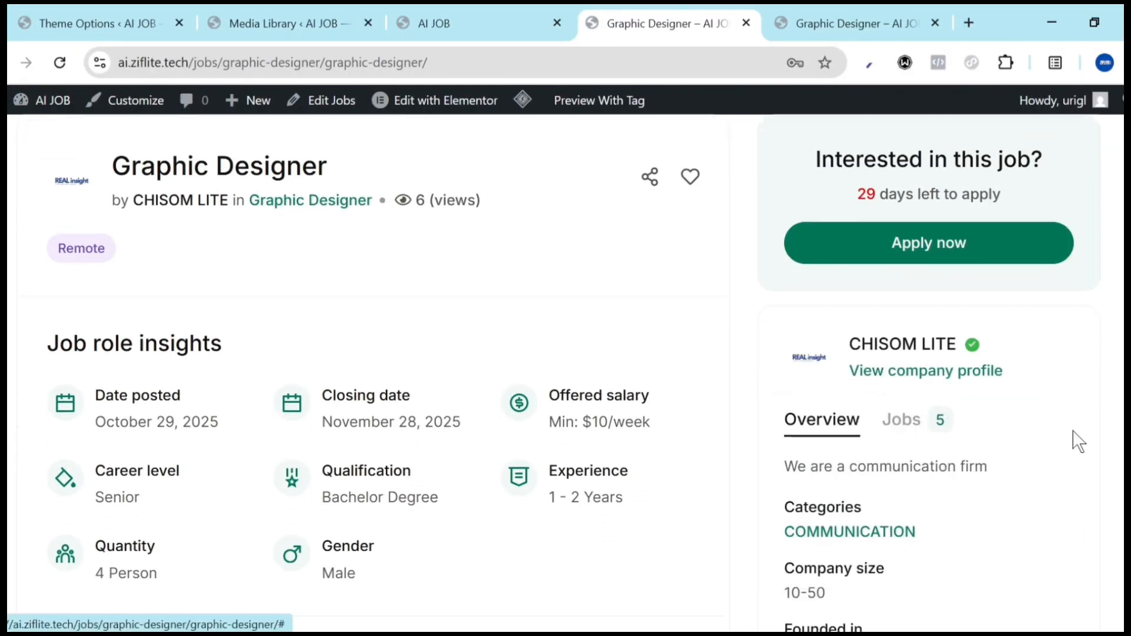
{"action": "left_click", "coordinate": [908, 262]}
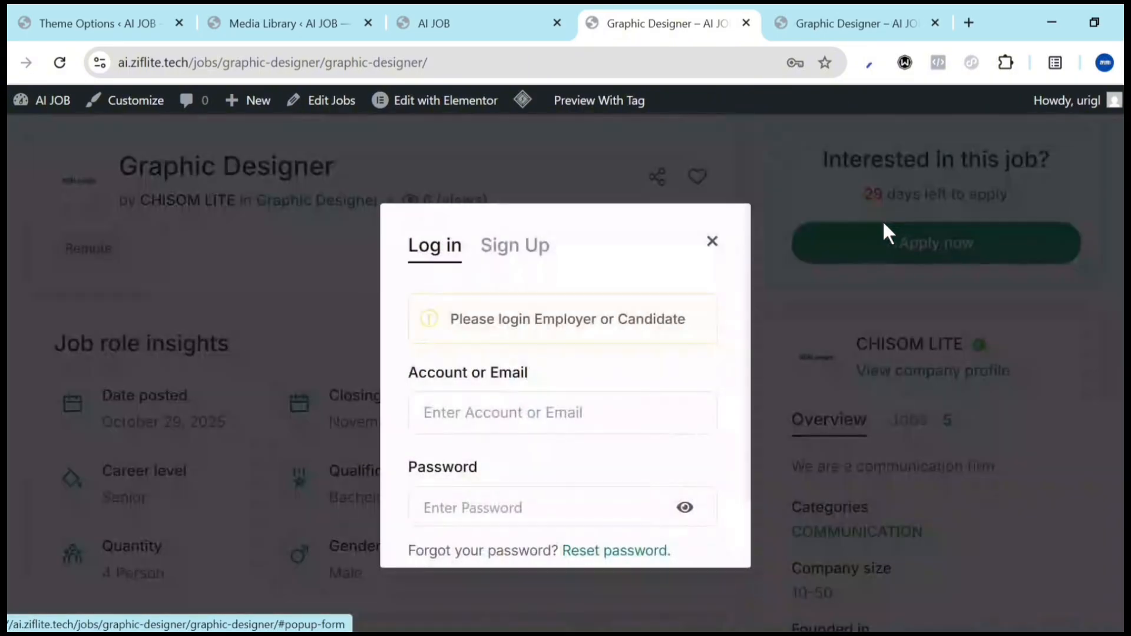
{"action": "left_click", "coordinate": [711, 229]}
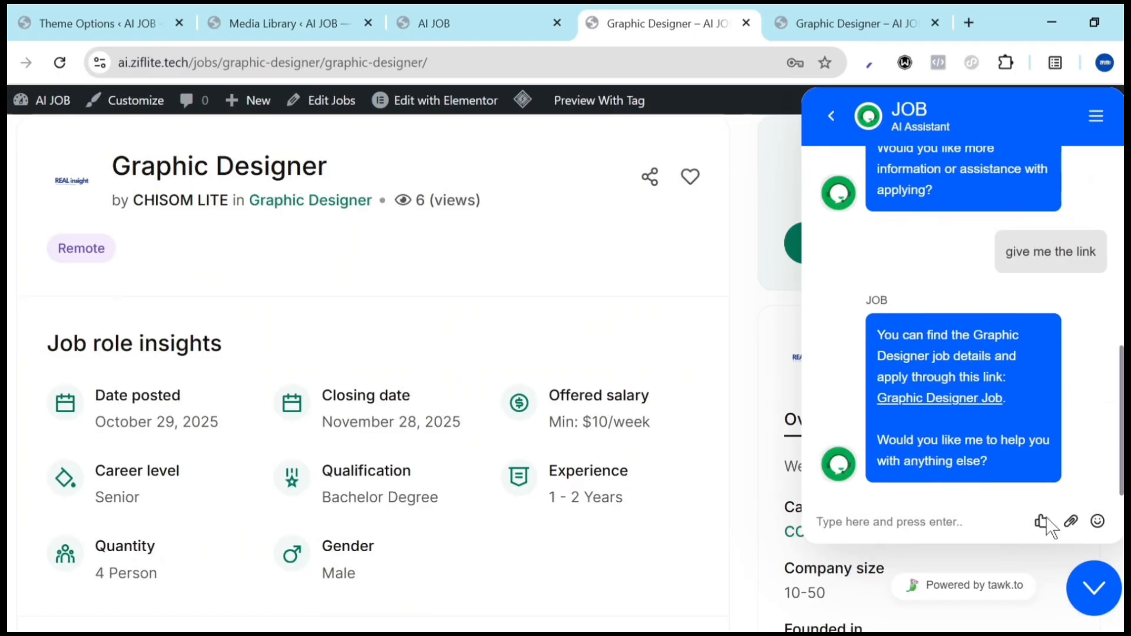
{"action": "left_click", "coordinate": [1091, 602]}
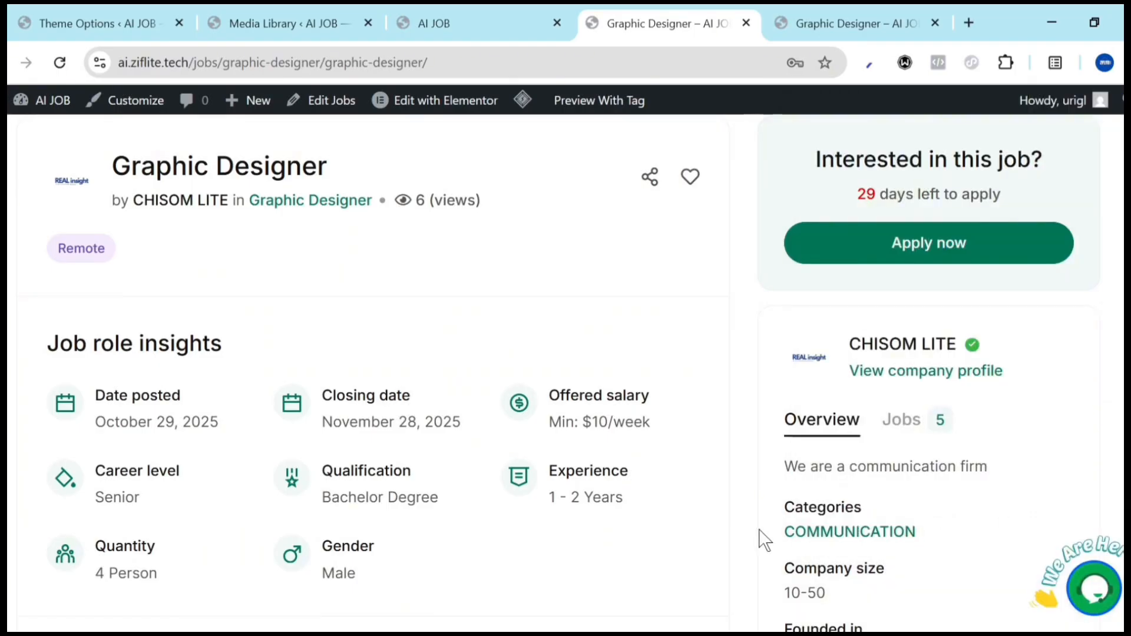
Go to Post a job to bring up the Create a job post form
{"action": "scroll", "coordinate": [759, 529], "scroll_direction": "down", "scroll_amount": 10}
{"action": "scroll", "coordinate": [759, 529], "scroll_direction": "up", "scroll_amount": 10}
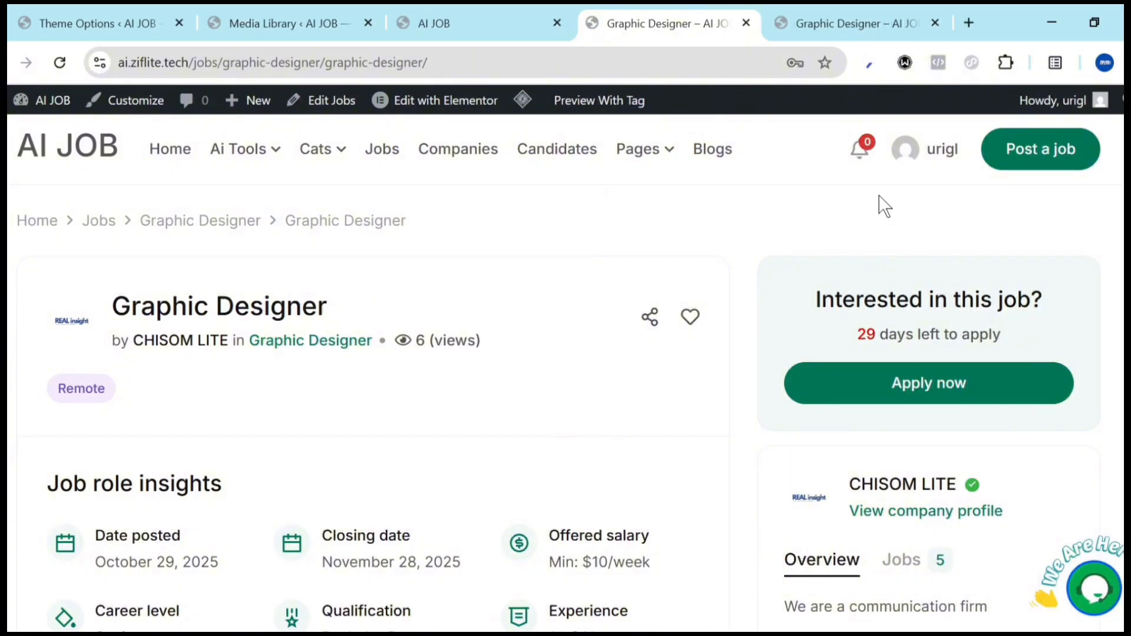
{"action": "left_click", "coordinate": [922, 158]}
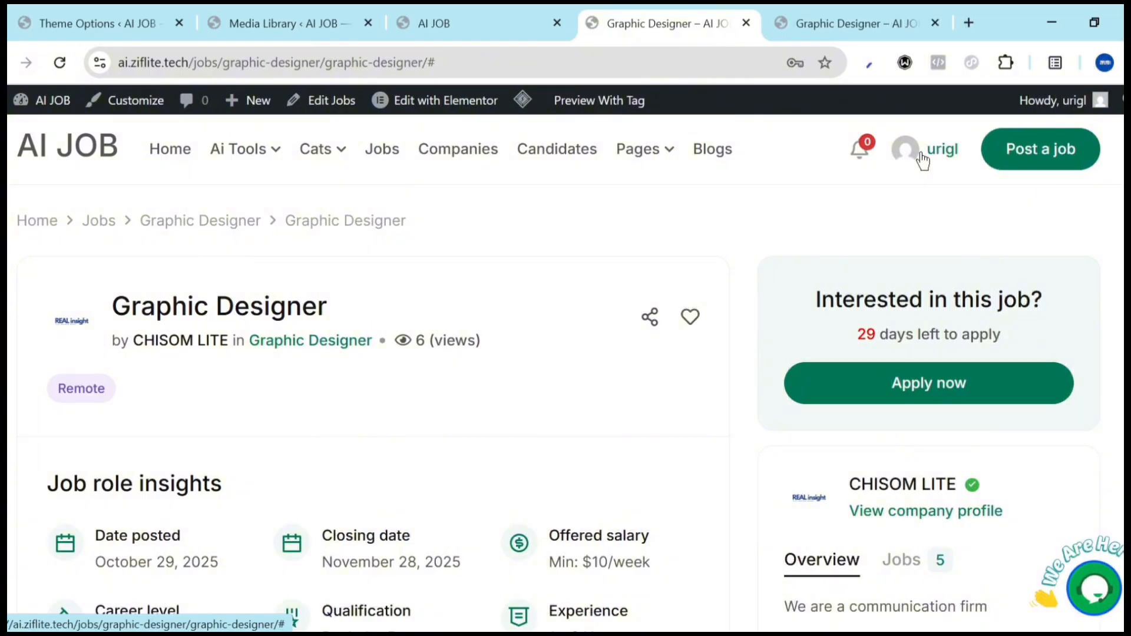
{"action": "left_click", "coordinate": [1002, 145]}
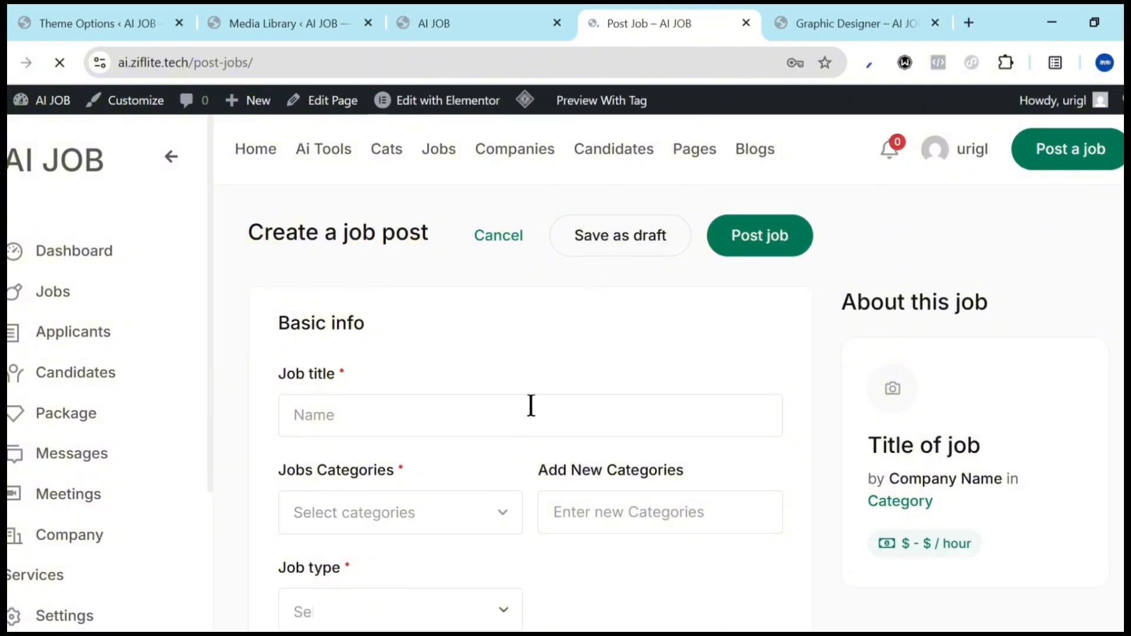
{"action": "scroll", "coordinate": [531, 405], "scroll_direction": "down", "scroll_amount": 4}
{"action": "scroll", "coordinate": [530, 405], "scroll_direction": "up", "scroll_amount": 4}
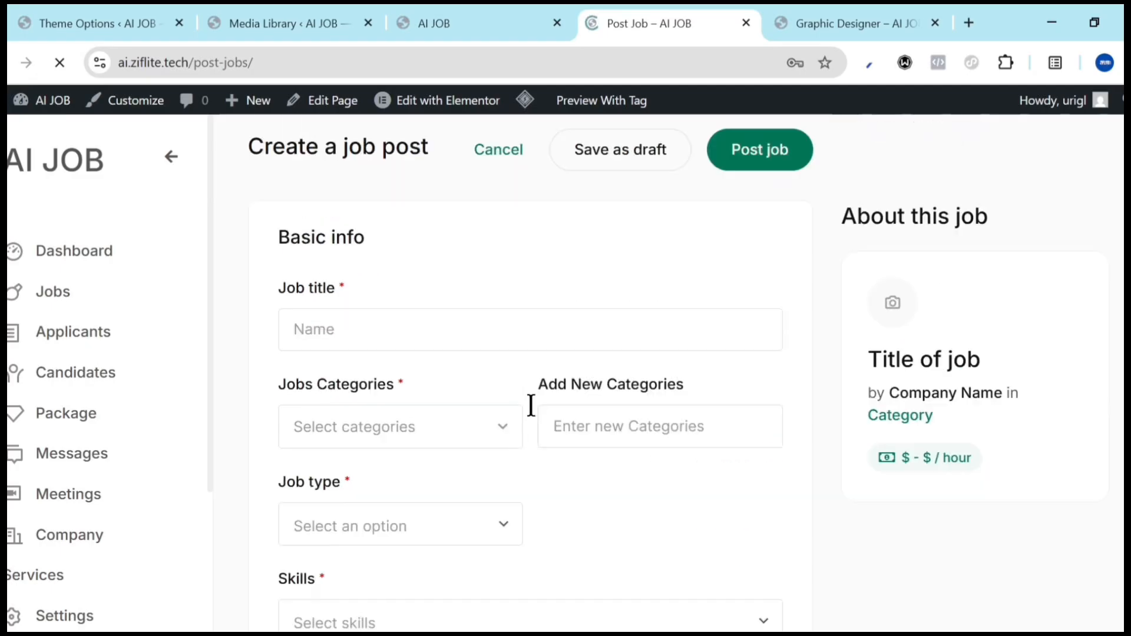
{"action": "left_click", "coordinate": [355, 107]}
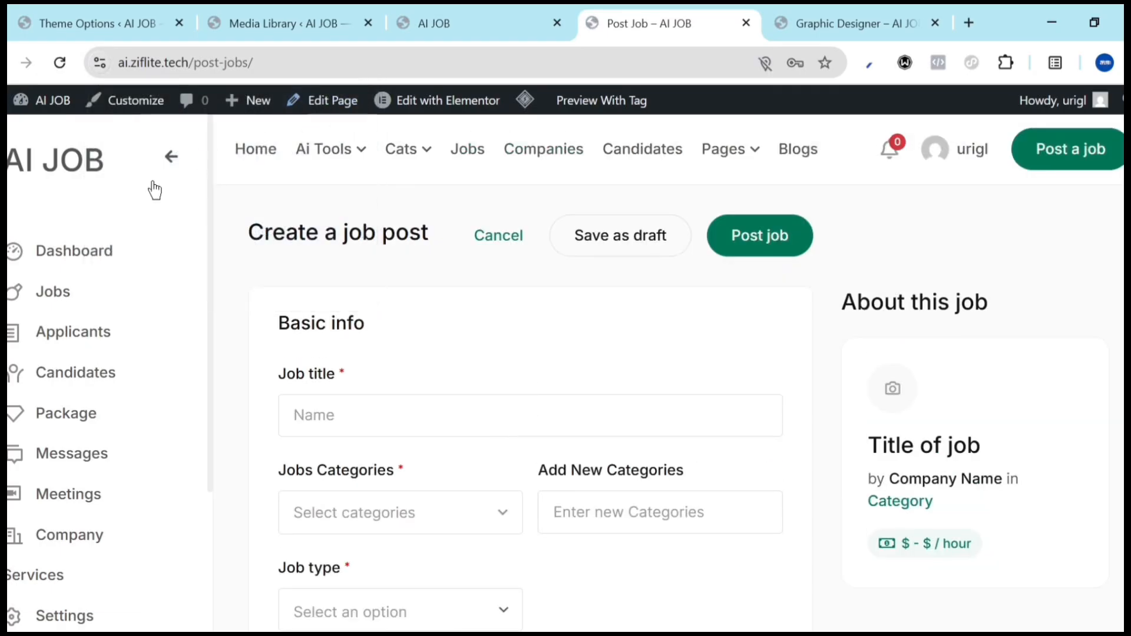
{"action": "left_click", "coordinate": [72, 337]}
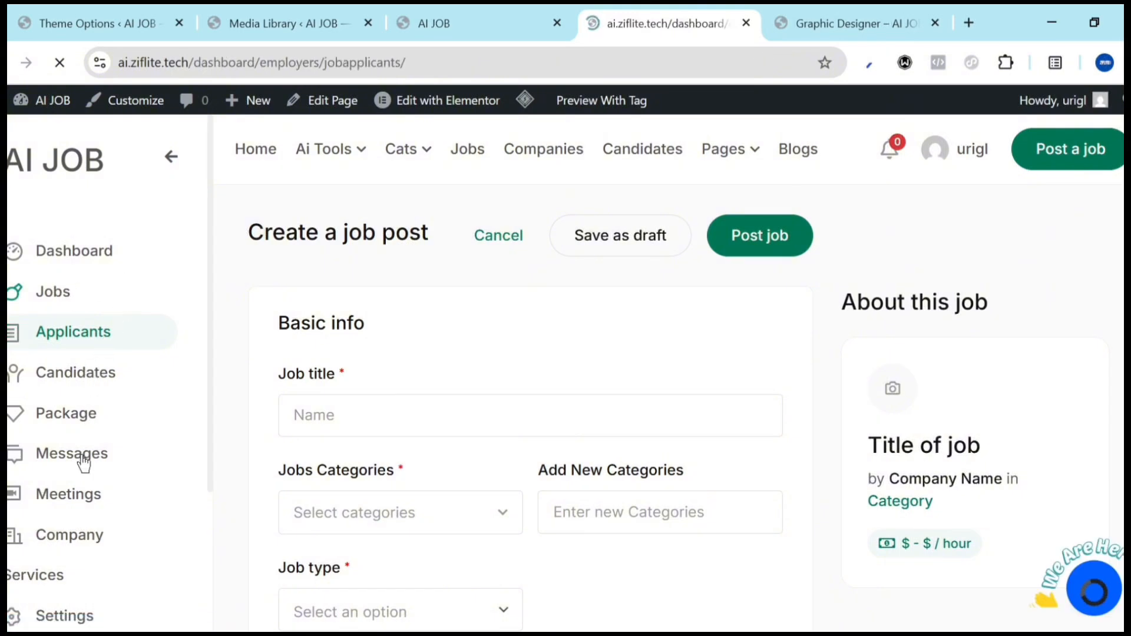
{"action": "scroll", "coordinate": [59, 519], "scroll_direction": "down", "scroll_amount": 2}
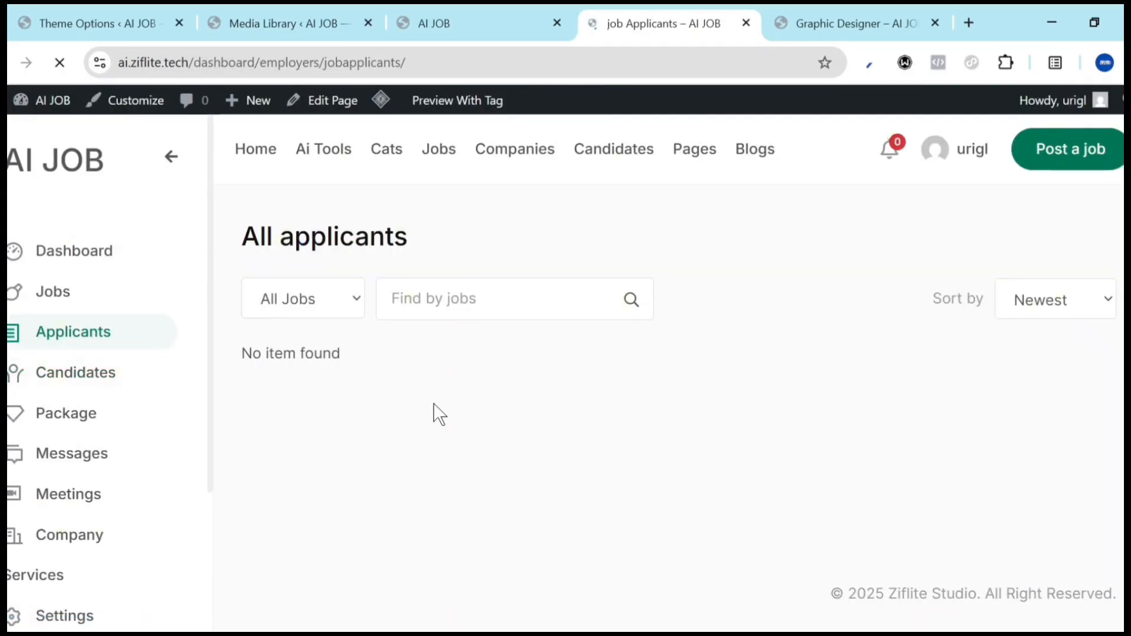
{"action": "scroll", "coordinate": [82, 471], "scroll_direction": "down", "scroll_amount": 3}
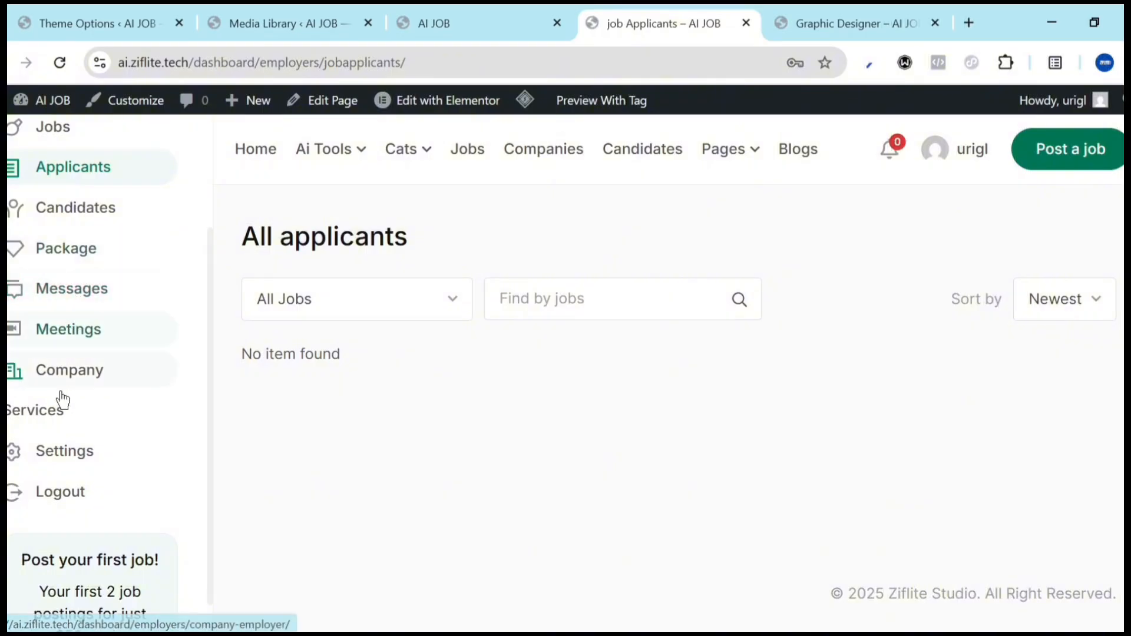
{"action": "scroll", "coordinate": [96, 422], "scroll_direction": "up", "scroll_amount": 3}
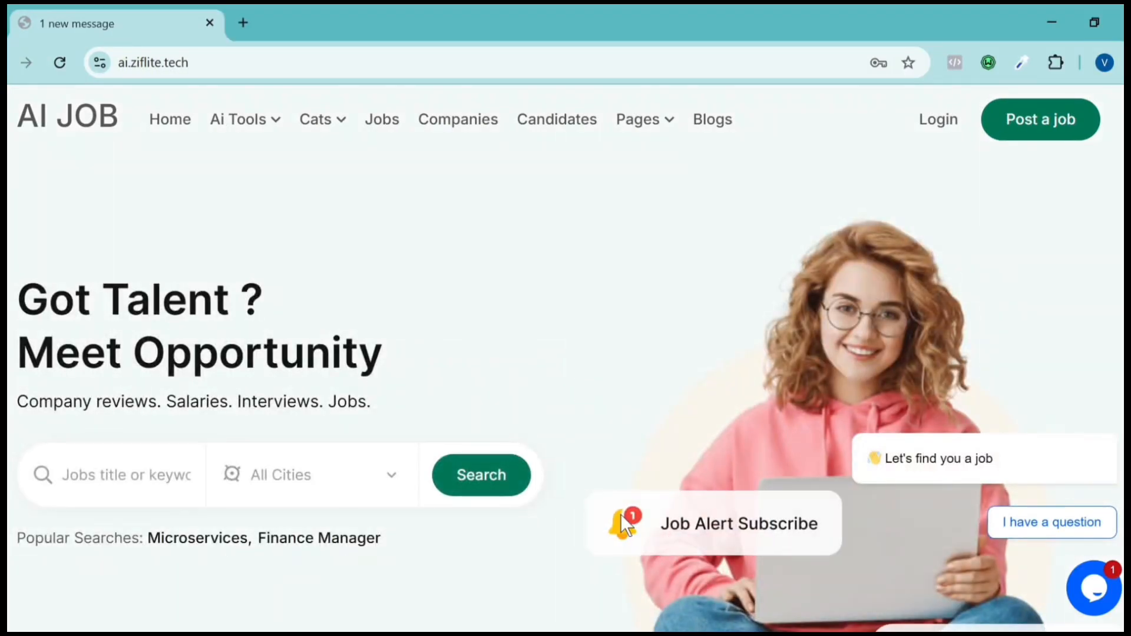
Check the Windscribe VPN status, then scroll the logged-out AI JOB home page down and up
{"action": "scroll", "coordinate": [622, 515], "scroll_direction": "down", "scroll_amount": 6}
{"action": "scroll", "coordinate": [621, 515], "scroll_direction": "up", "scroll_amount": 6}
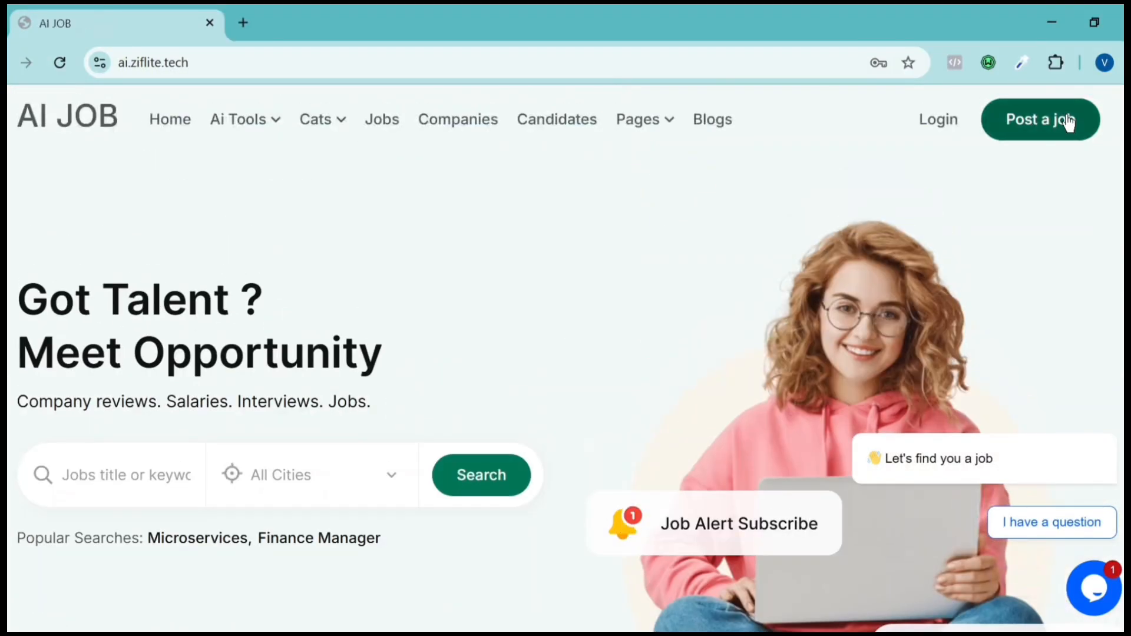
{"action": "left_click", "coordinate": [992, 61]}
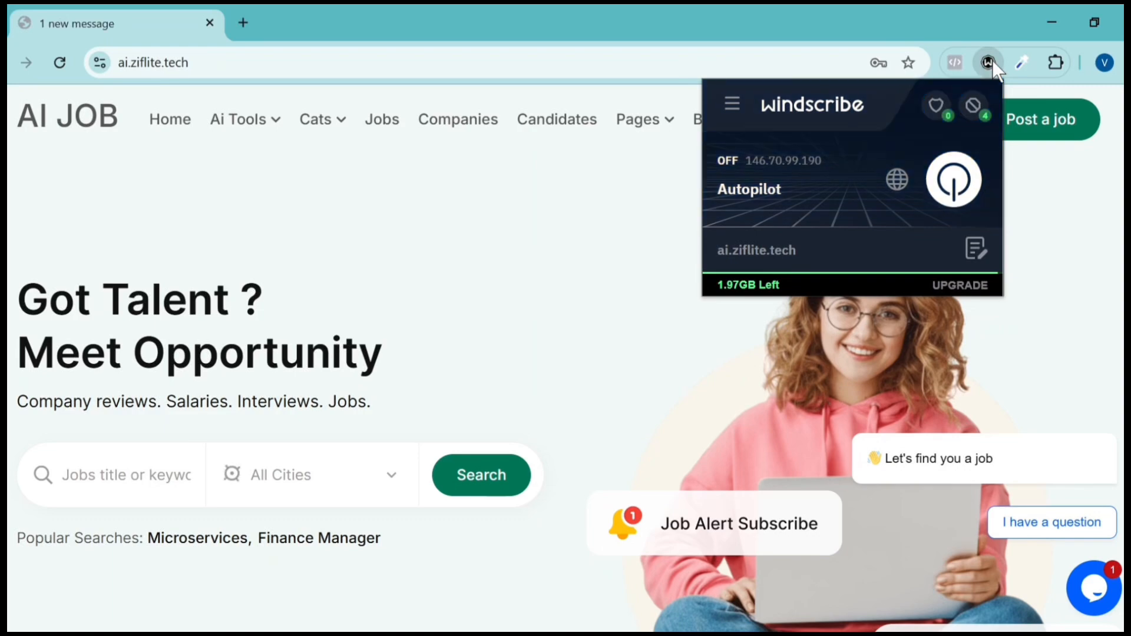
{"action": "left_click", "coordinate": [971, 4]}
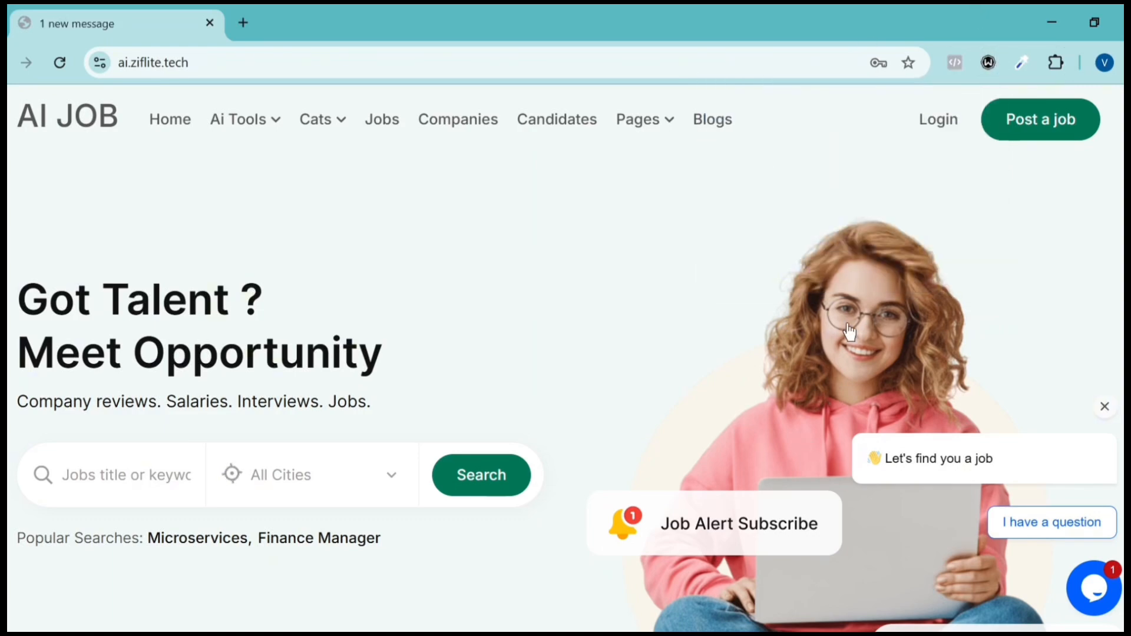
{"action": "scroll", "coordinate": [713, 481], "scroll_direction": "down", "scroll_amount": 10}
{"action": "scroll", "coordinate": [713, 481], "scroll_direction": "up", "scroll_amount": 10}
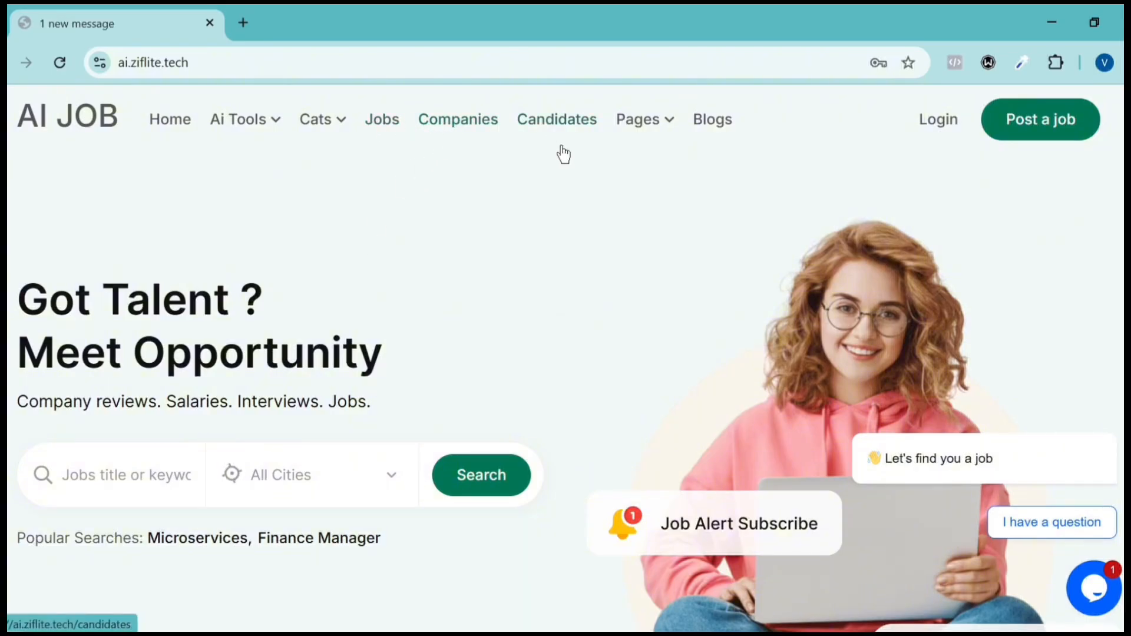
{"action": "scroll", "coordinate": [423, 361], "scroll_direction": "down", "scroll_amount": 15}
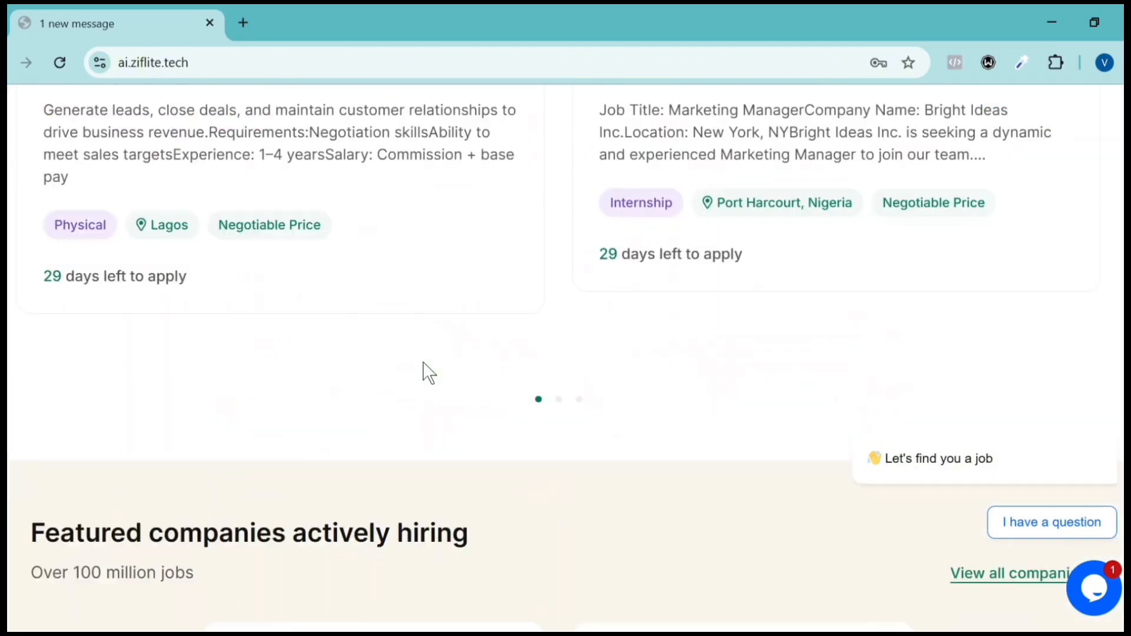
{"action": "scroll", "coordinate": [423, 361], "scroll_direction": "up", "scroll_amount": 15}
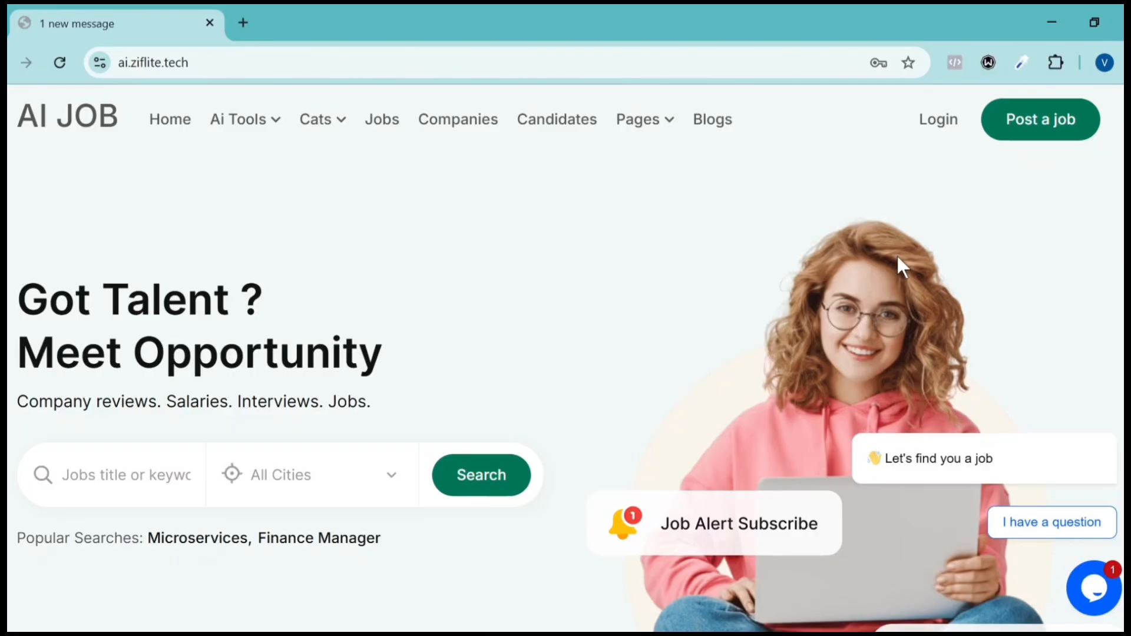
Start a Candidate sign-up and autofill the form from saved browser details
{"action": "left_click", "coordinate": [941, 124]}
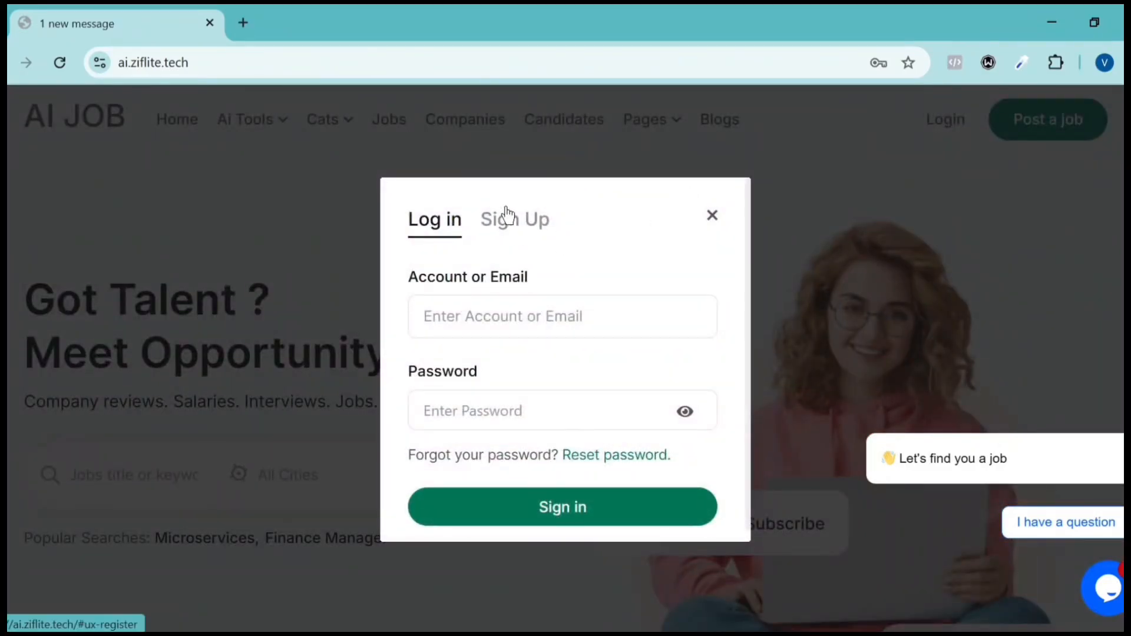
{"action": "left_click", "coordinate": [526, 229]}
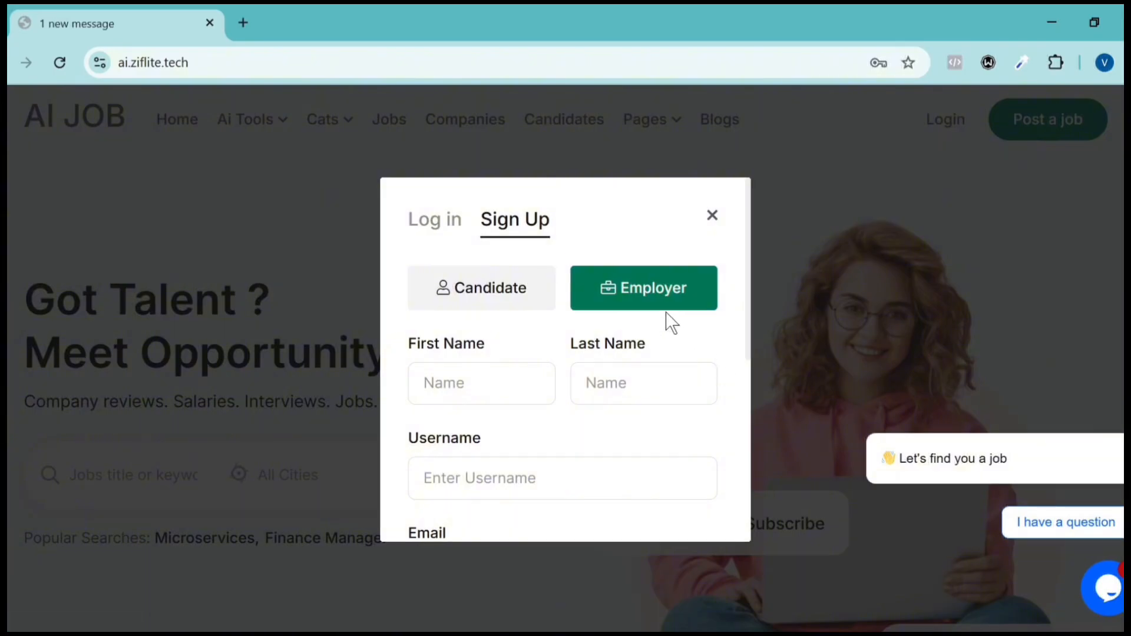
{"action": "left_click", "coordinate": [497, 295]}
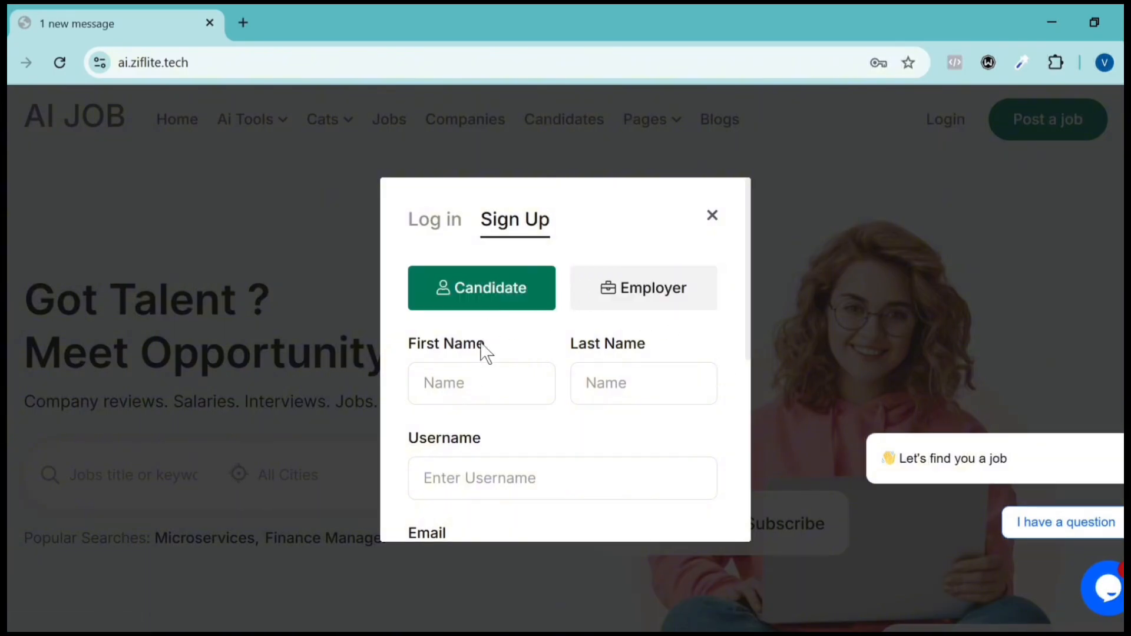
{"action": "left_click", "coordinate": [478, 380]}
{"action": "left_click", "coordinate": [520, 433]}
{"action": "scroll", "coordinate": [526, 439], "scroll_direction": "down", "scroll_amount": 5}
{"action": "scroll", "coordinate": [570, 369], "scroll_direction": "down", "scroll_amount": 2}
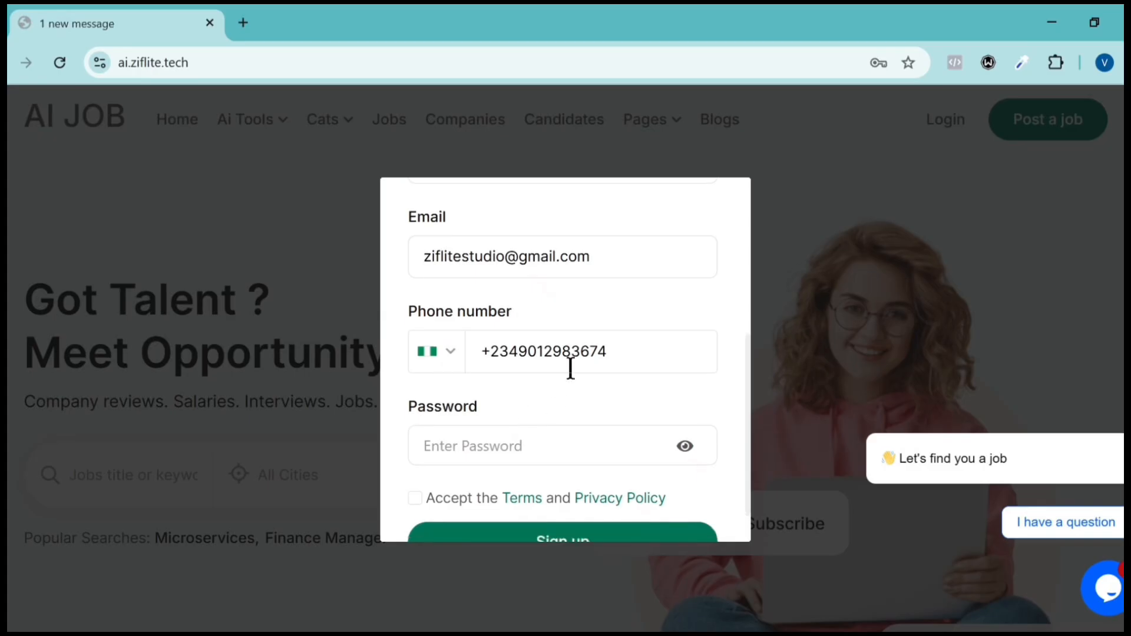
{"action": "scroll", "coordinate": [570, 379], "scroll_direction": "up", "scroll_amount": 2}
Replace the e-mail field with the account e-mail from a suggestion
{"action": "left_click", "coordinate": [624, 240]}
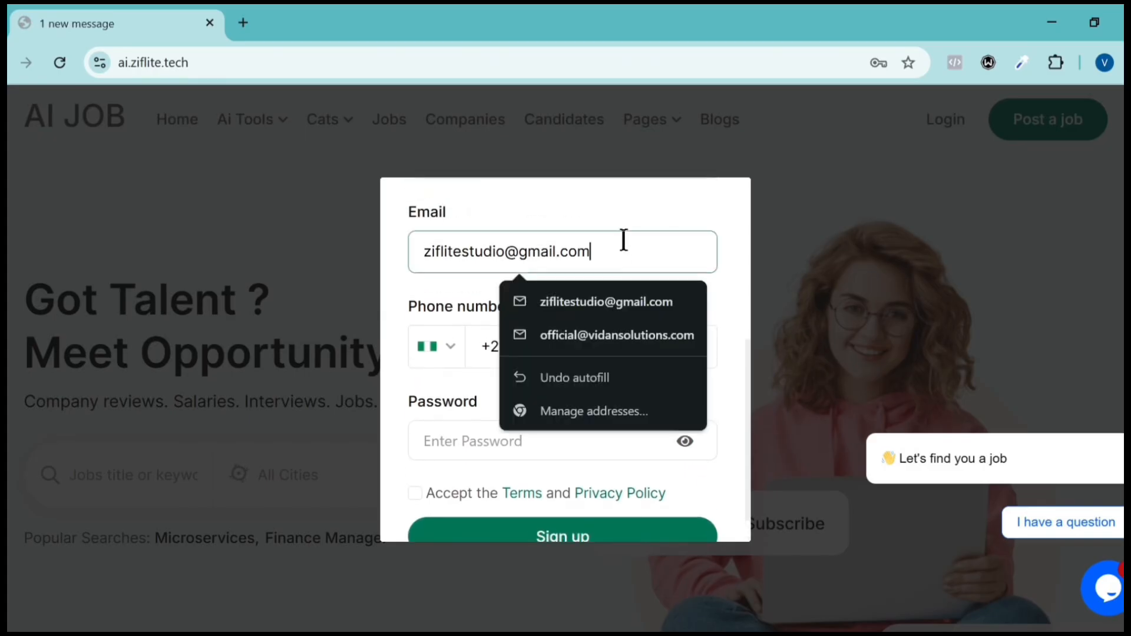
{"action": "key", "text": "ctrl+a"}
{"action": "type", "text": "v"}
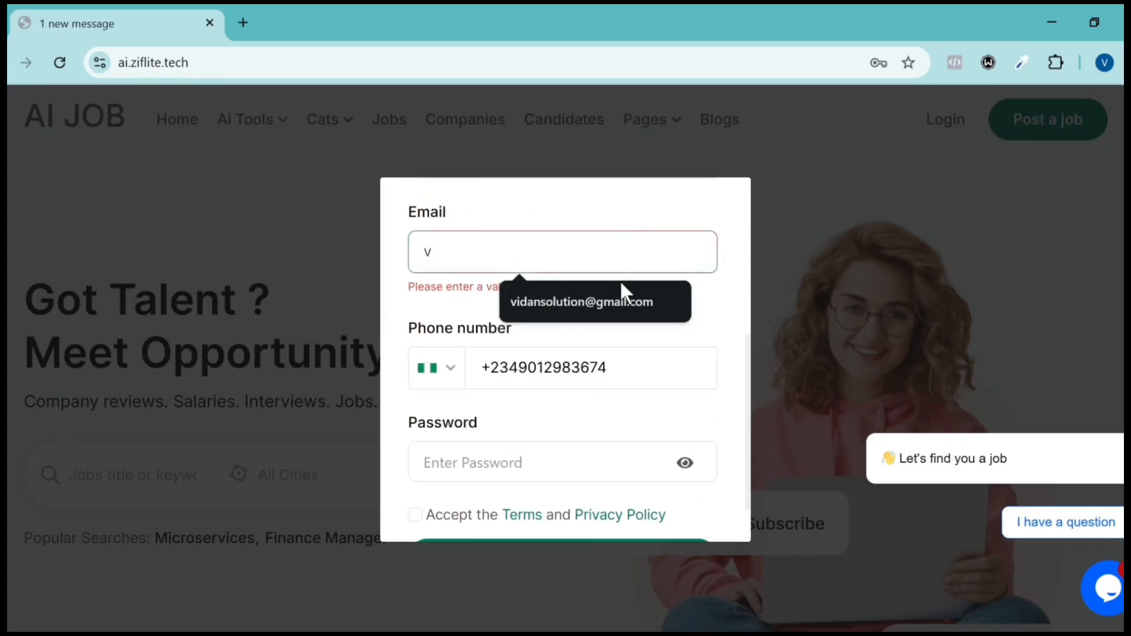
{"action": "left_click", "coordinate": [614, 292]}
{"action": "scroll", "coordinate": [649, 338], "scroll_direction": "up", "scroll_amount": 1}
{"action": "scroll", "coordinate": [650, 338], "scroll_direction": "up", "scroll_amount": 2}
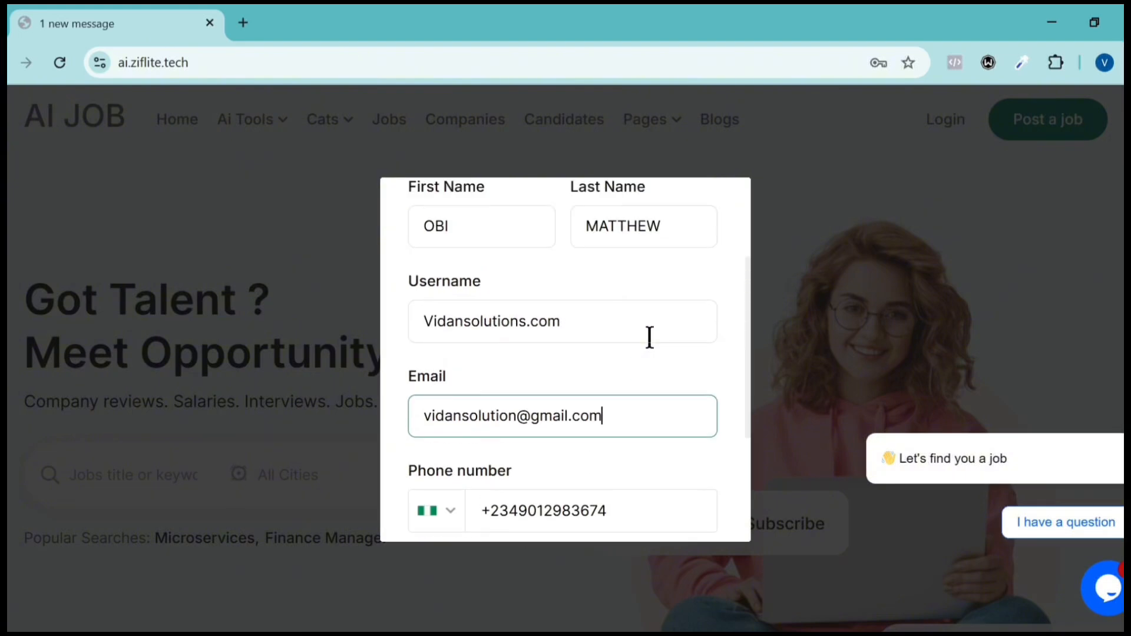
Remove the trailing '.com' from the username
{"action": "left_click", "coordinate": [533, 318]}
{"action": "left_click_drag", "start_coordinate": [530, 318], "coordinate": [606, 318]}
{"action": "key", "text": "BackSpace"}
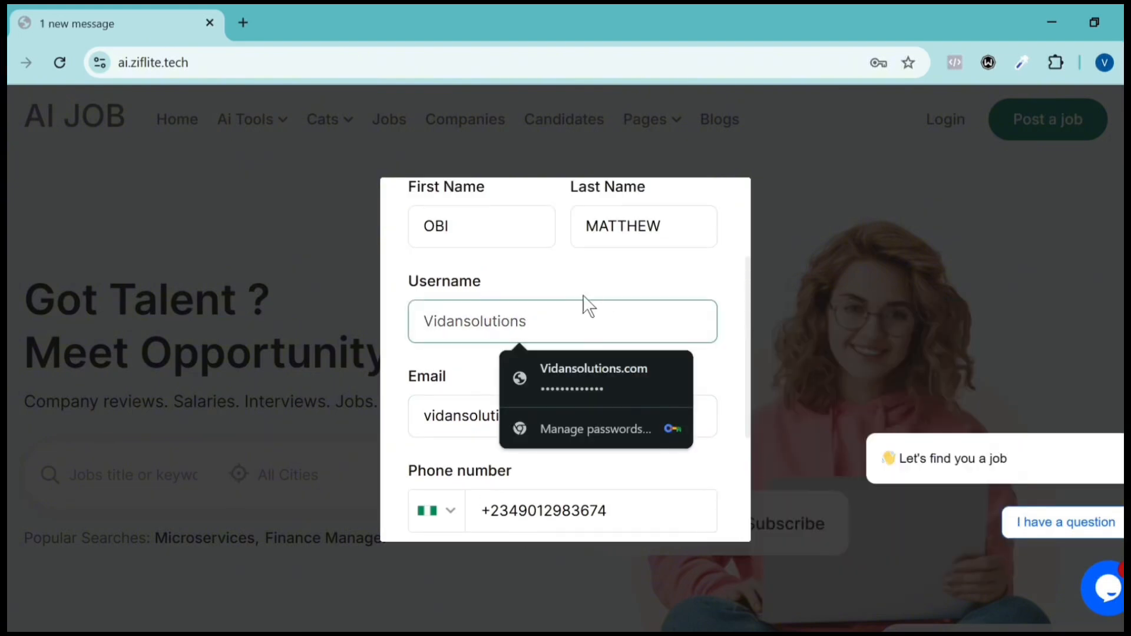
{"action": "left_click", "coordinate": [578, 288]}
{"action": "scroll", "coordinate": [576, 293], "scroll_direction": "up", "scroll_amount": 2}
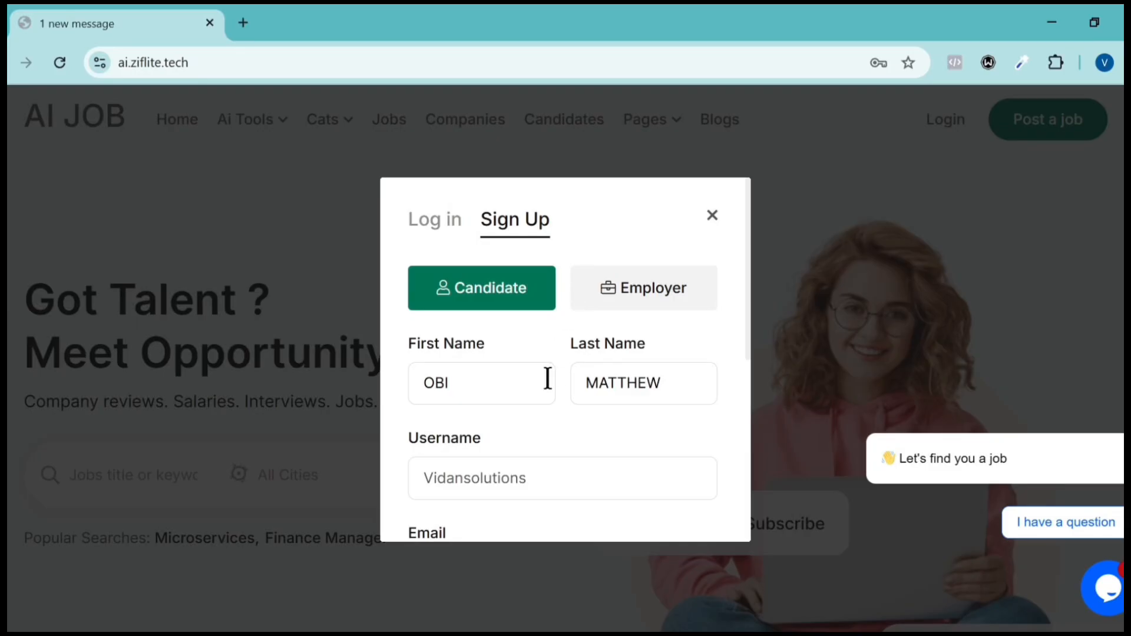
{"action": "scroll", "coordinate": [530, 353], "scroll_direction": "down", "scroll_amount": 3}
{"action": "scroll", "coordinate": [551, 447], "scroll_direction": "down", "scroll_amount": 2}
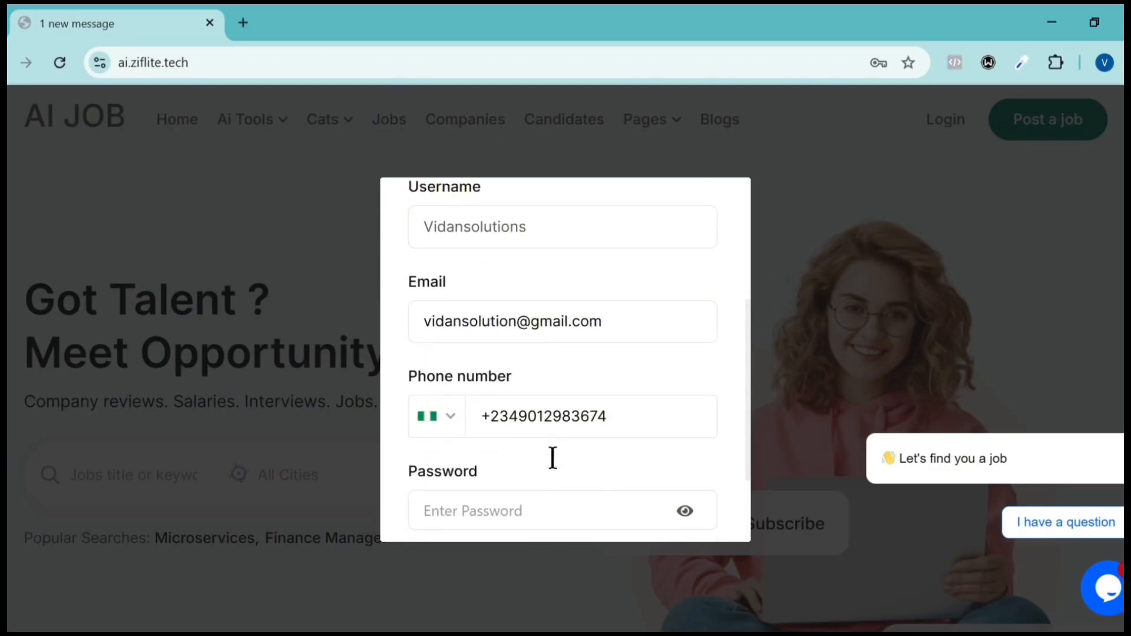
Type the account password and accept the terms and privacy policy
{"action": "left_click", "coordinate": [542, 405]}
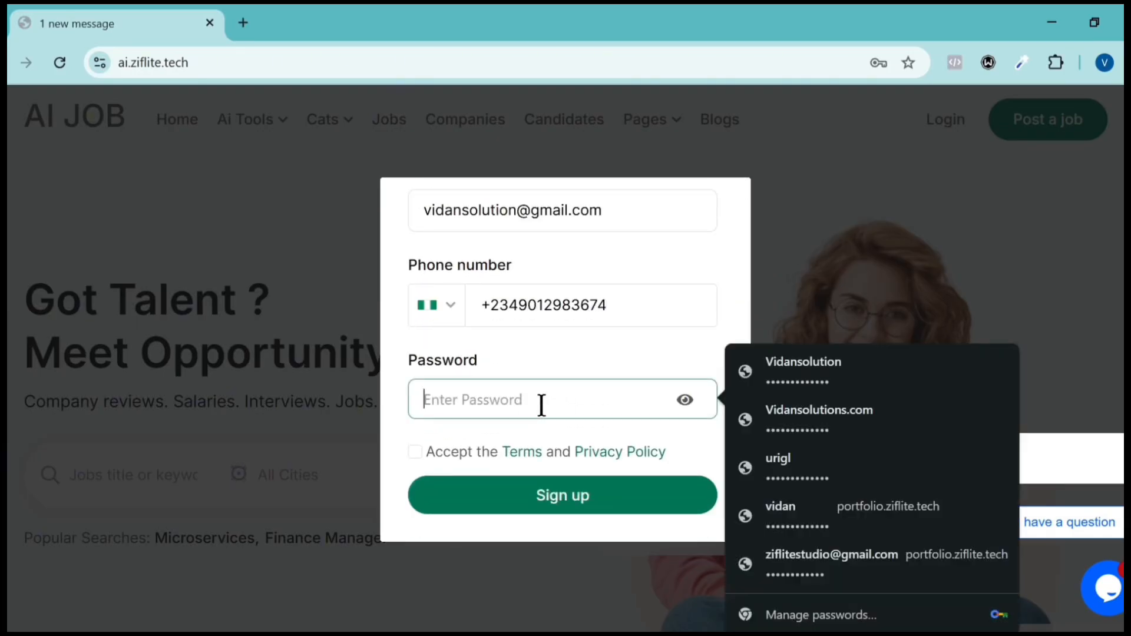
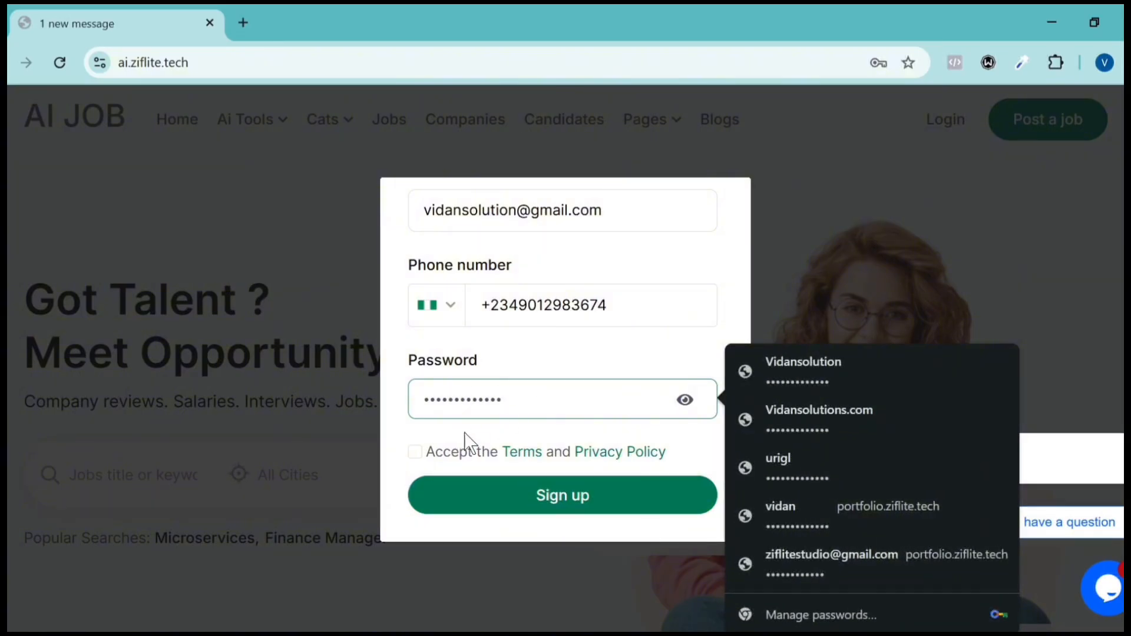
{"action": "left_click", "coordinate": [415, 451]}
Submit the candidate sign-up and save the password in Chrome
{"action": "left_click", "coordinate": [565, 496]}
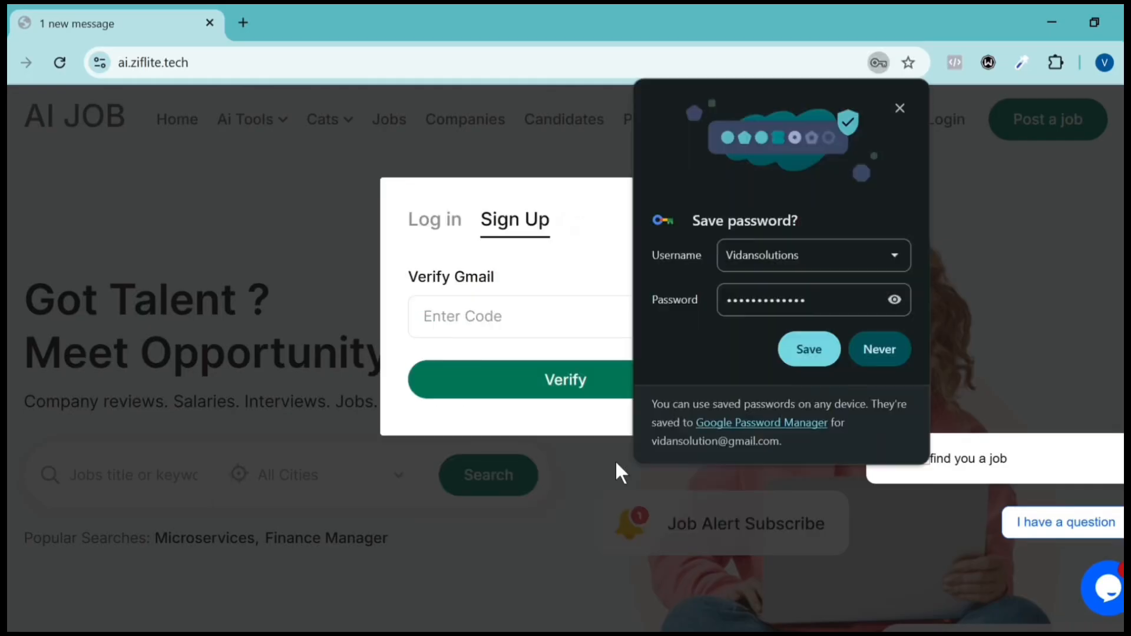
{"action": "left_click", "coordinate": [805, 354]}
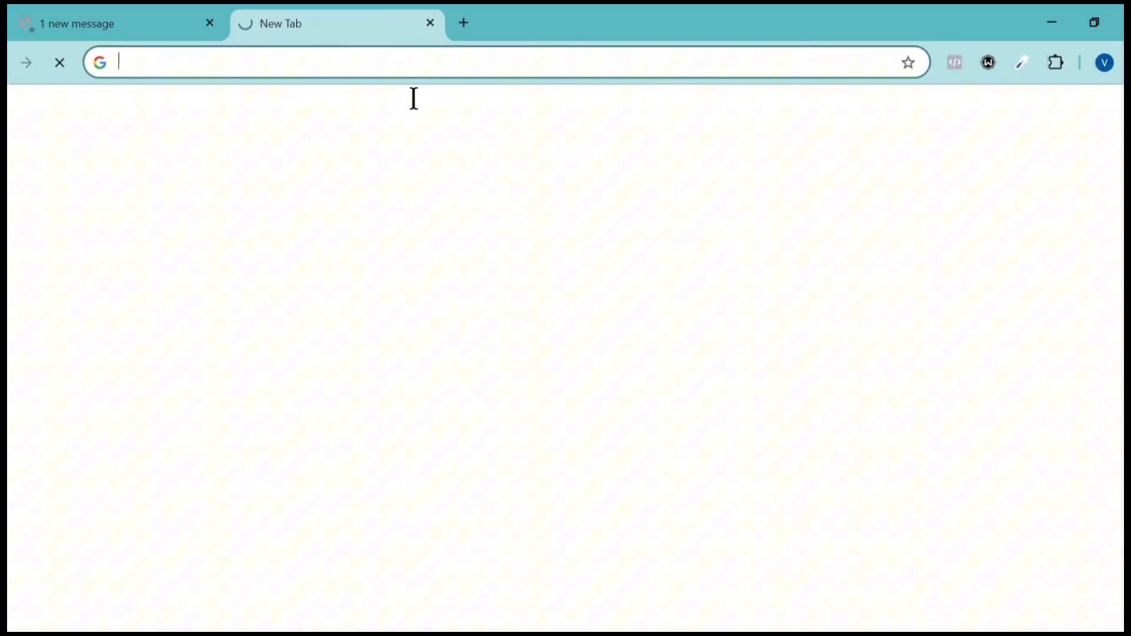
Copy the one-time code from AI JOB's Account Verification email in Gmail, then return to the job board
{"action": "left_click", "coordinate": [243, 22]}
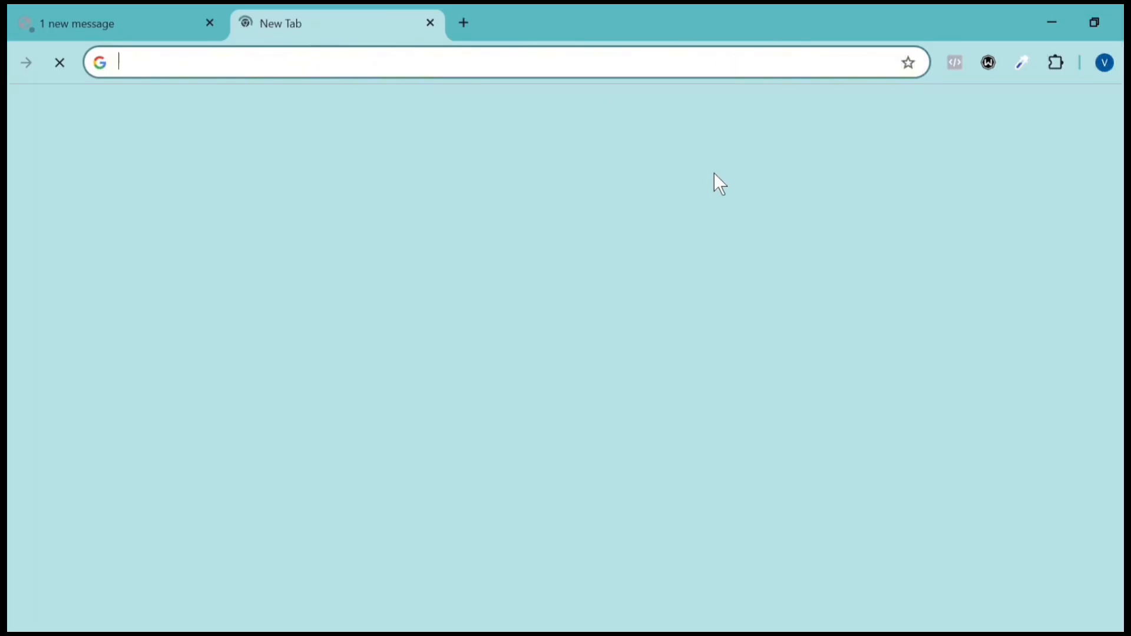
{"action": "left_click", "coordinate": [937, 108]}
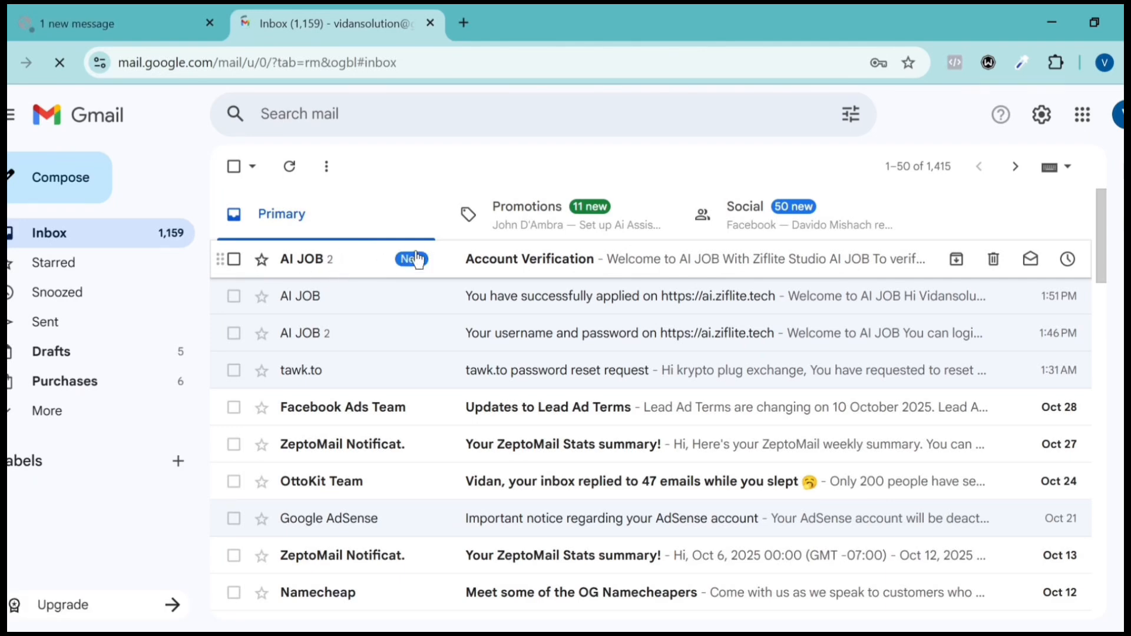
{"action": "left_click", "coordinate": [504, 266]}
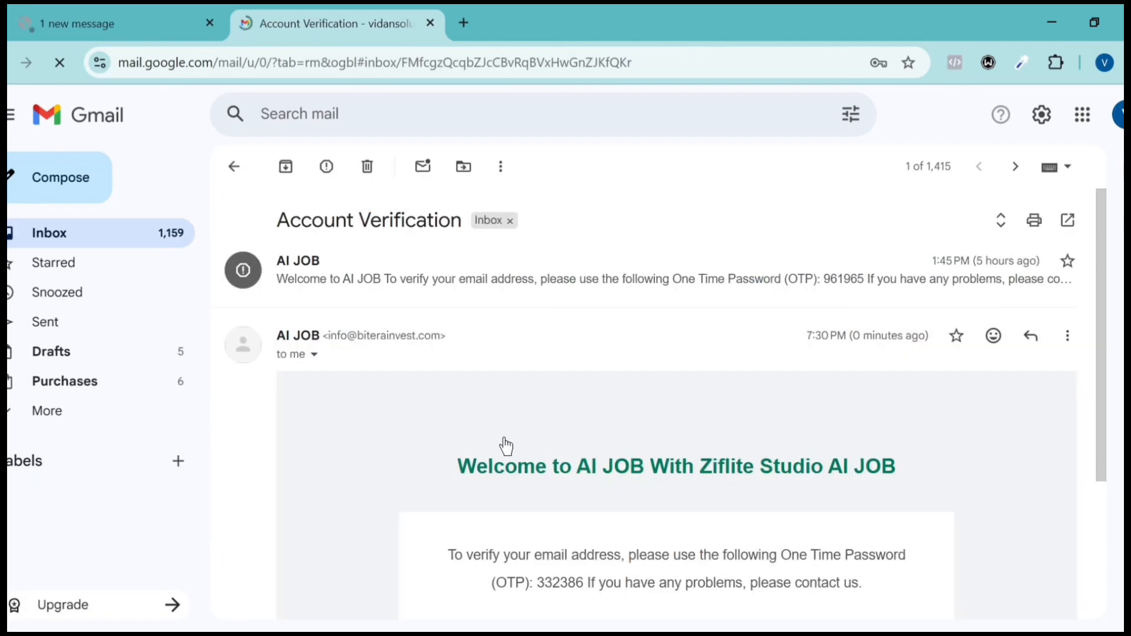
{"action": "scroll", "coordinate": [1054, 414], "scroll_direction": "down", "scroll_amount": 3}
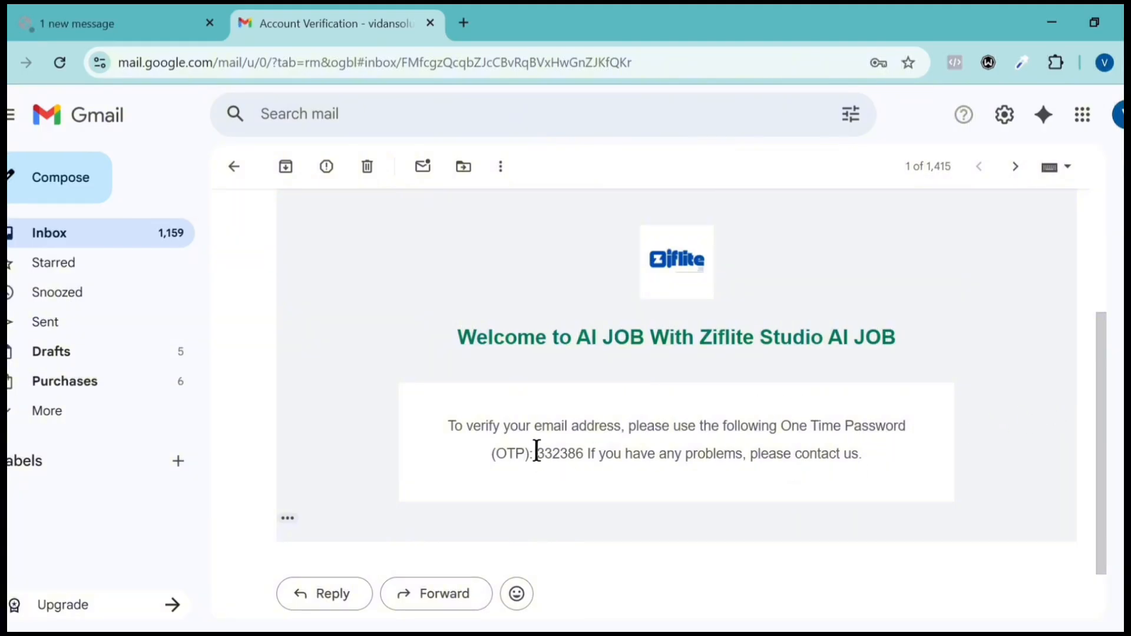
{"action": "left_click_drag", "start_coordinate": [537, 451], "coordinate": [576, 446]}
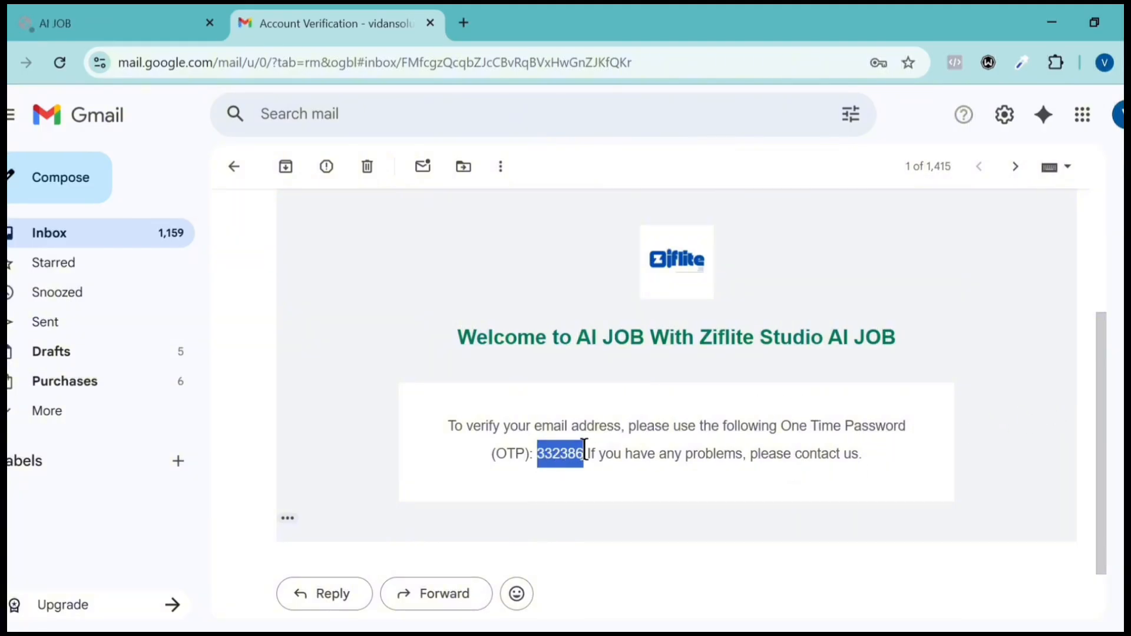
{"action": "left_click", "coordinate": [42, 10]}
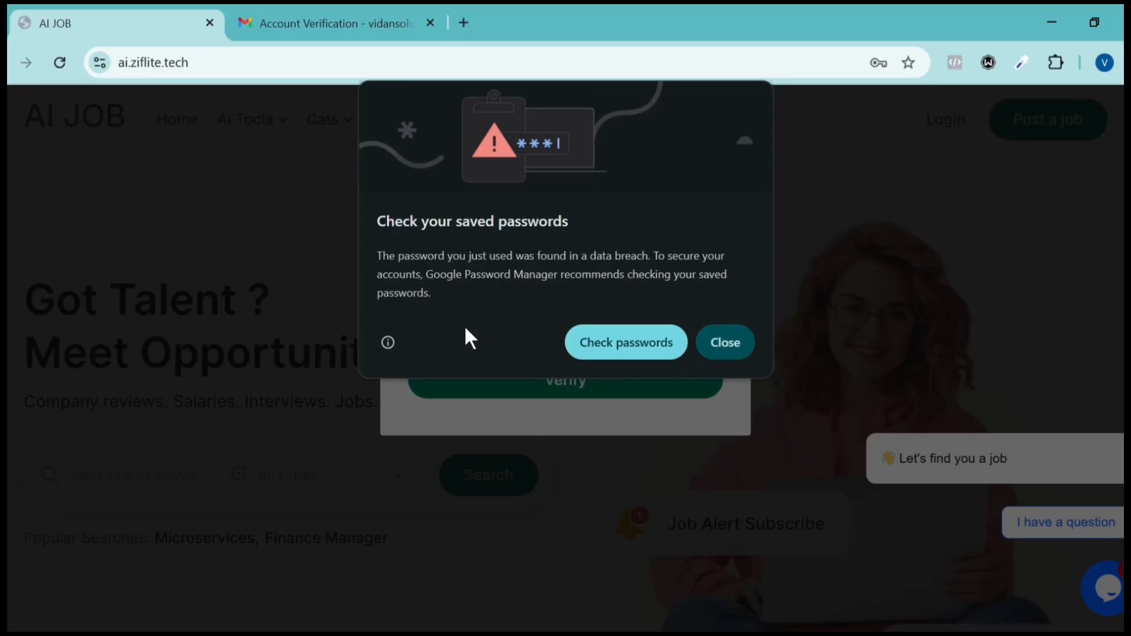
Dismiss the breached-password warning, paste the emailed code and verify the account
{"action": "left_click", "coordinate": [705, 345]}
{"action": "left_click", "coordinate": [560, 324]}
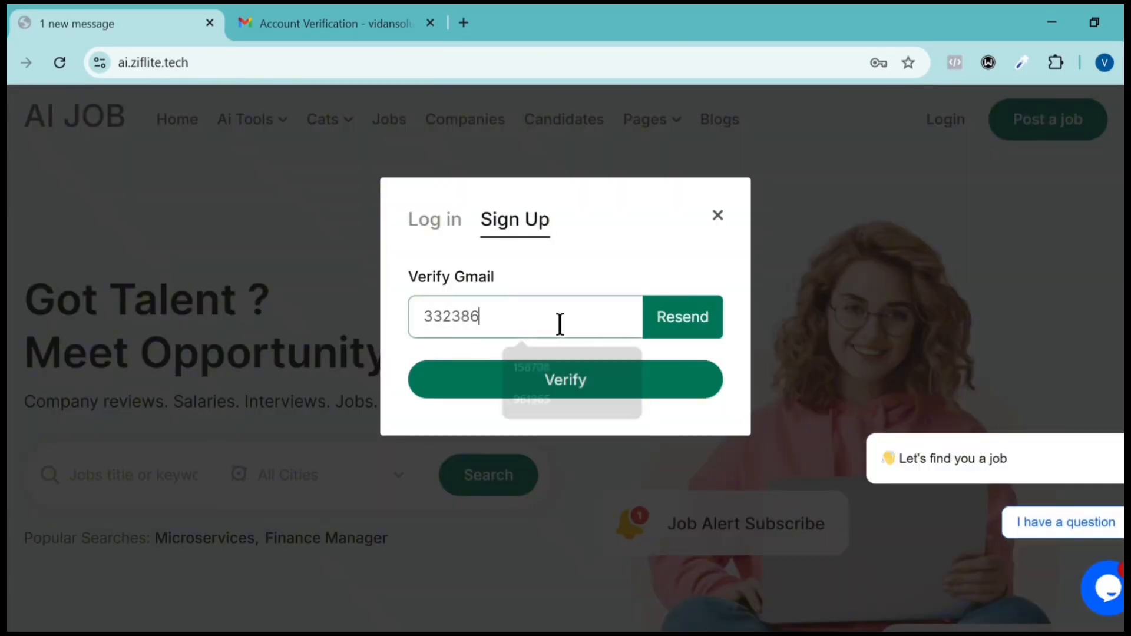
{"action": "left_click", "coordinate": [571, 384]}
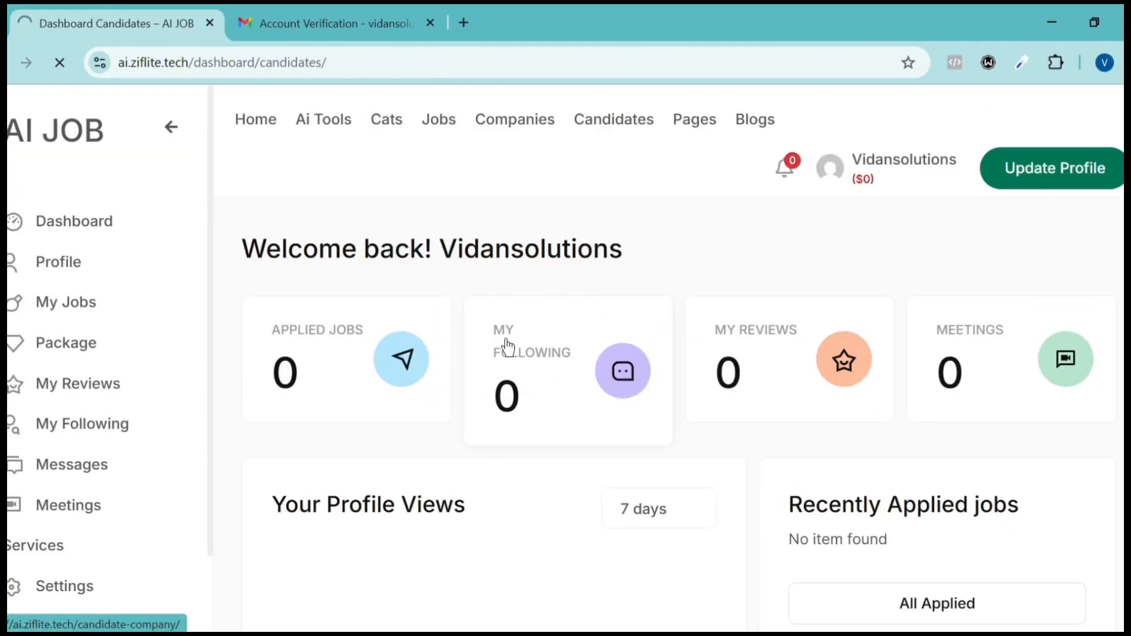
Scroll the candidate dashboard and go to Profile Settings through Update Profile
{"action": "scroll", "coordinate": [507, 348], "scroll_direction": "down", "scroll_amount": 3}
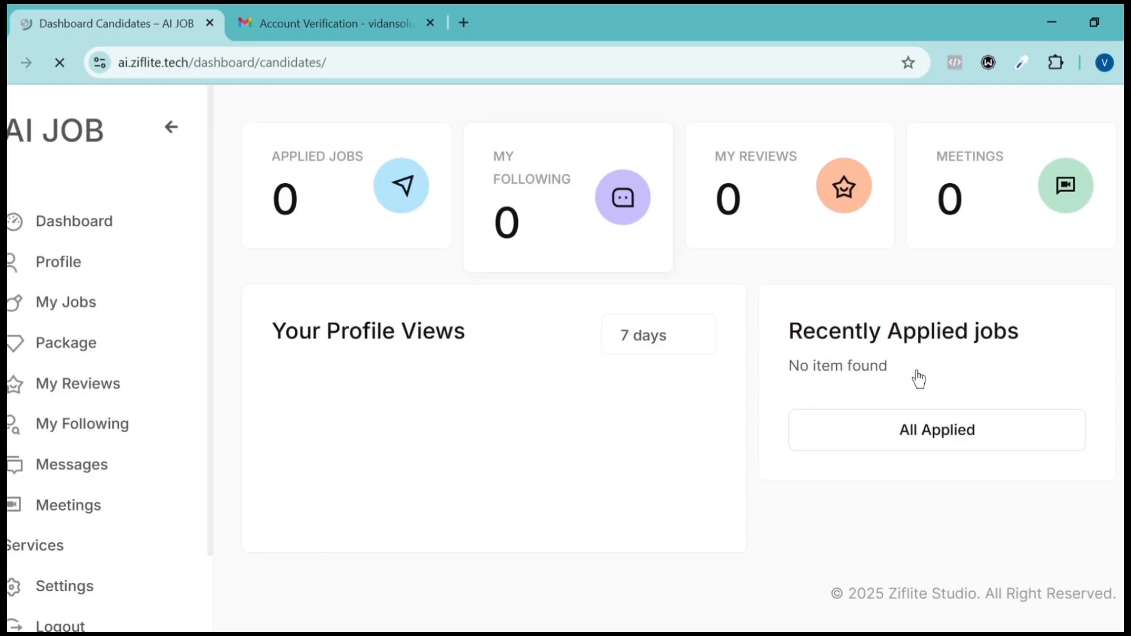
{"action": "scroll", "coordinate": [883, 394], "scroll_direction": "up", "scroll_amount": 3}
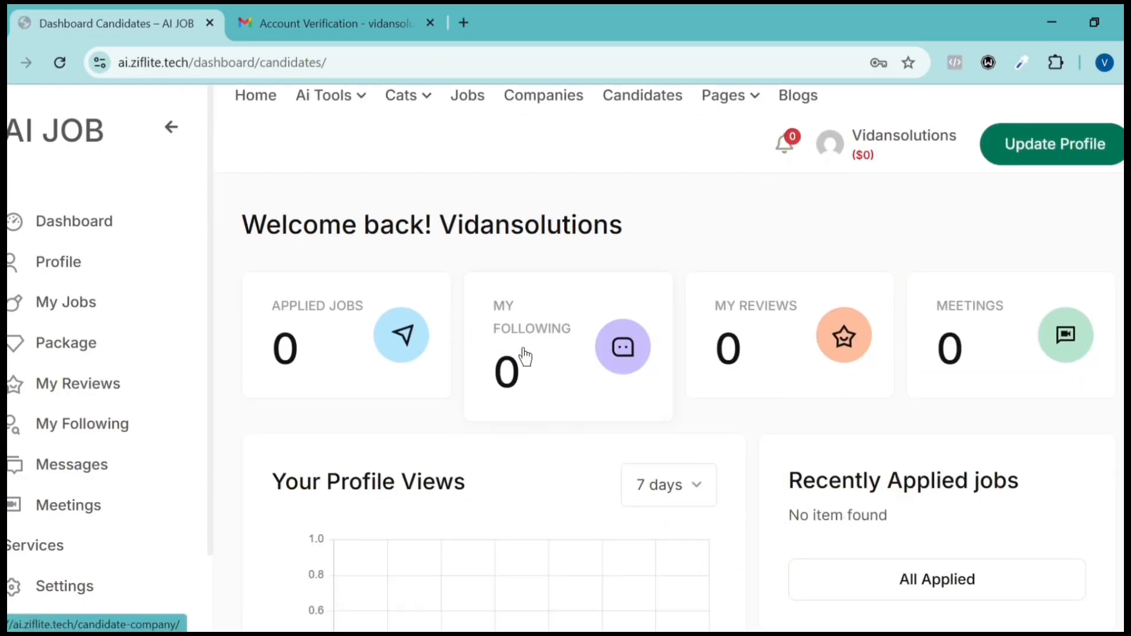
{"action": "scroll", "coordinate": [455, 474], "scroll_direction": "down", "scroll_amount": 7}
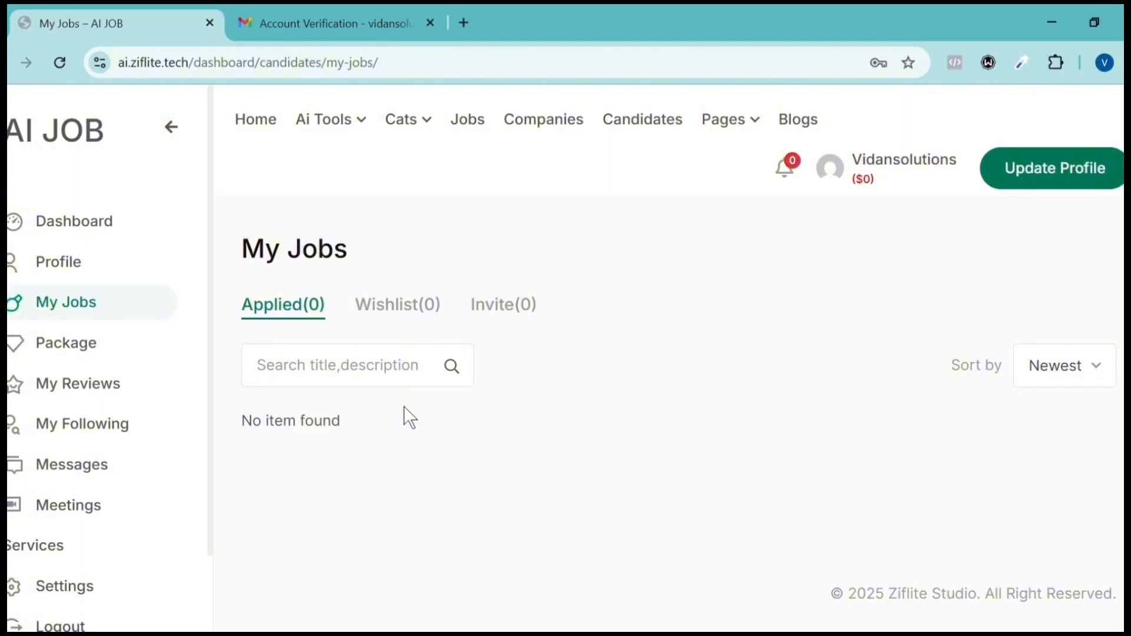
{"action": "left_click", "coordinate": [1050, 177]}
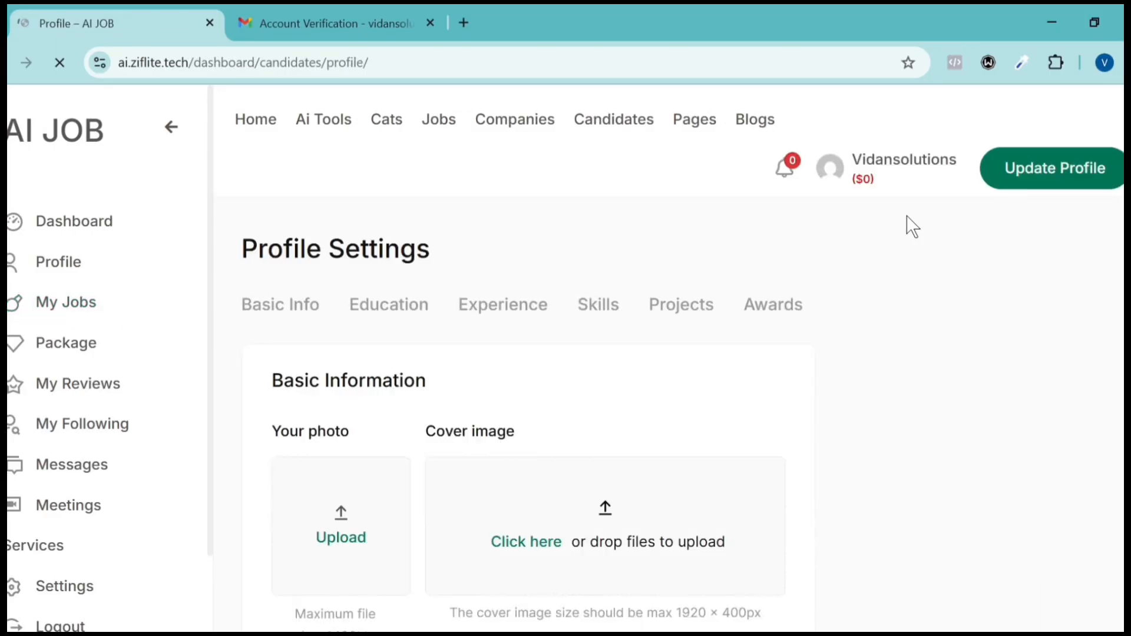
Check the Profile Strength tooltip, view the Ai Tools menu, and bring up the Jobs link's context menu
{"action": "mouse_move", "coordinate": [981, 495]}
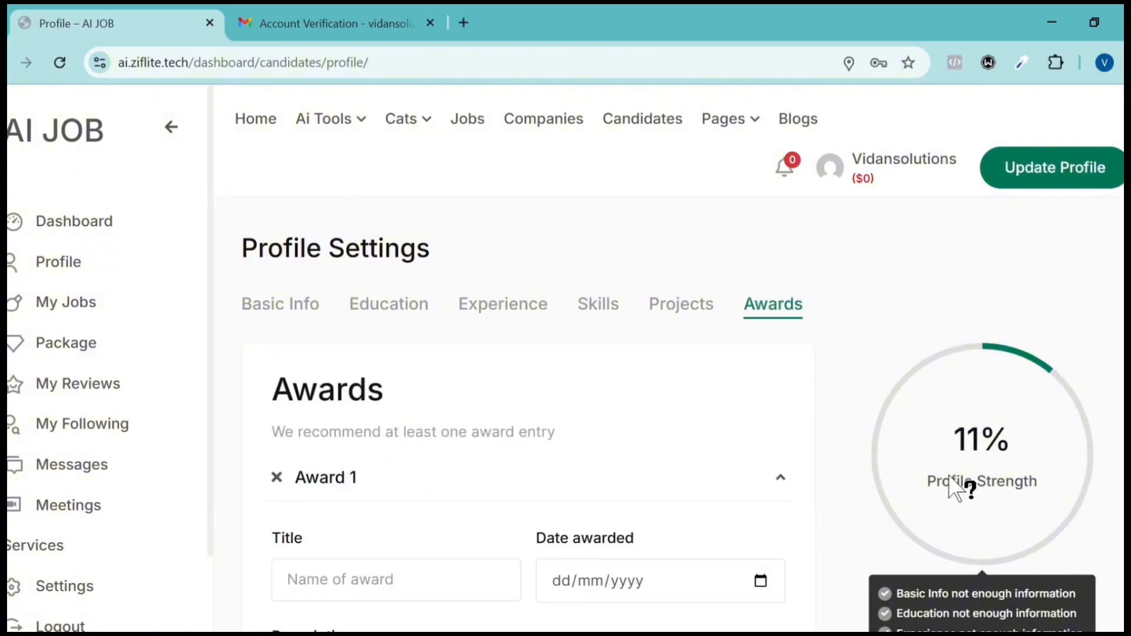
{"action": "scroll", "coordinate": [957, 483], "scroll_direction": "down", "scroll_amount": 4}
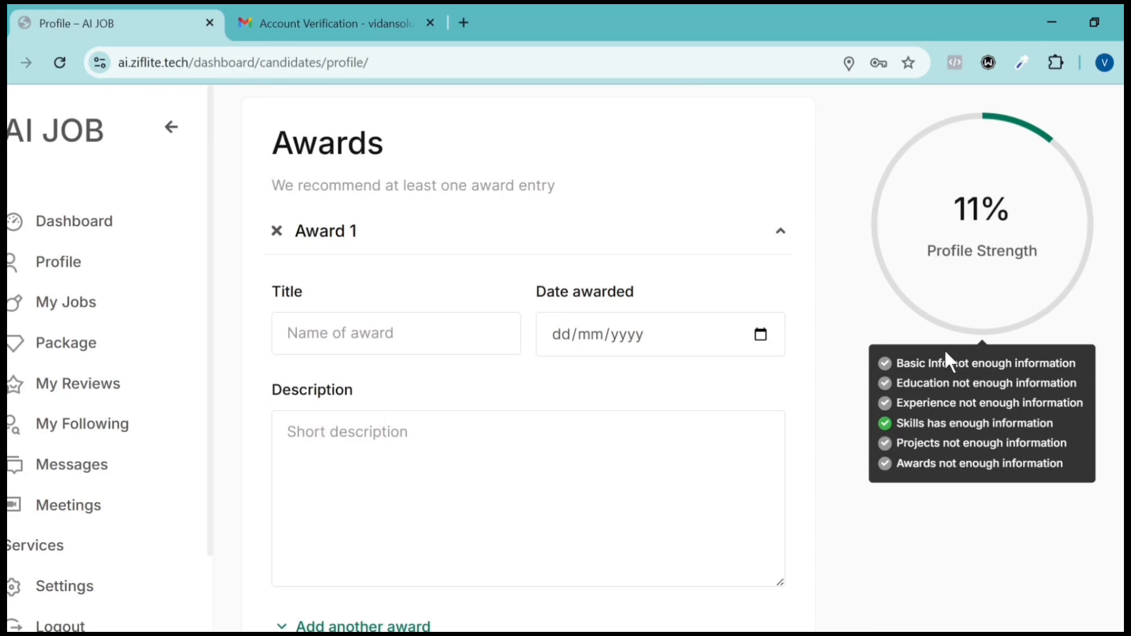
{"action": "scroll", "coordinate": [506, 460], "scroll_direction": "down", "scroll_amount": 3}
{"action": "scroll", "coordinate": [505, 457], "scroll_direction": "up", "scroll_amount": 7}
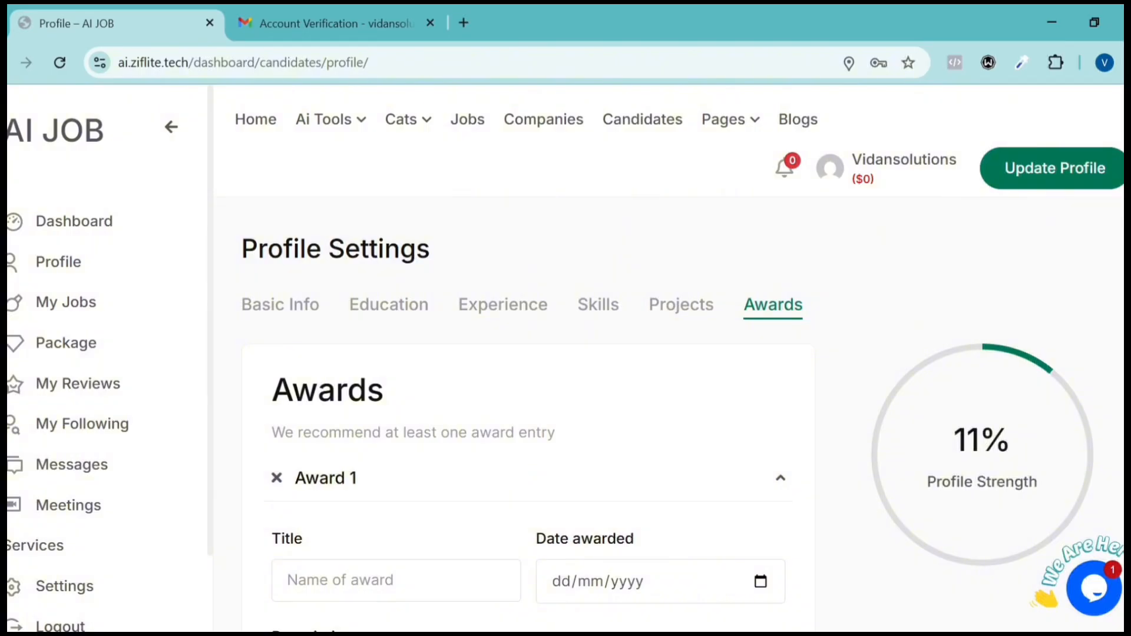
{"action": "scroll", "coordinate": [89, 598], "scroll_direction": "down", "scroll_amount": 2}
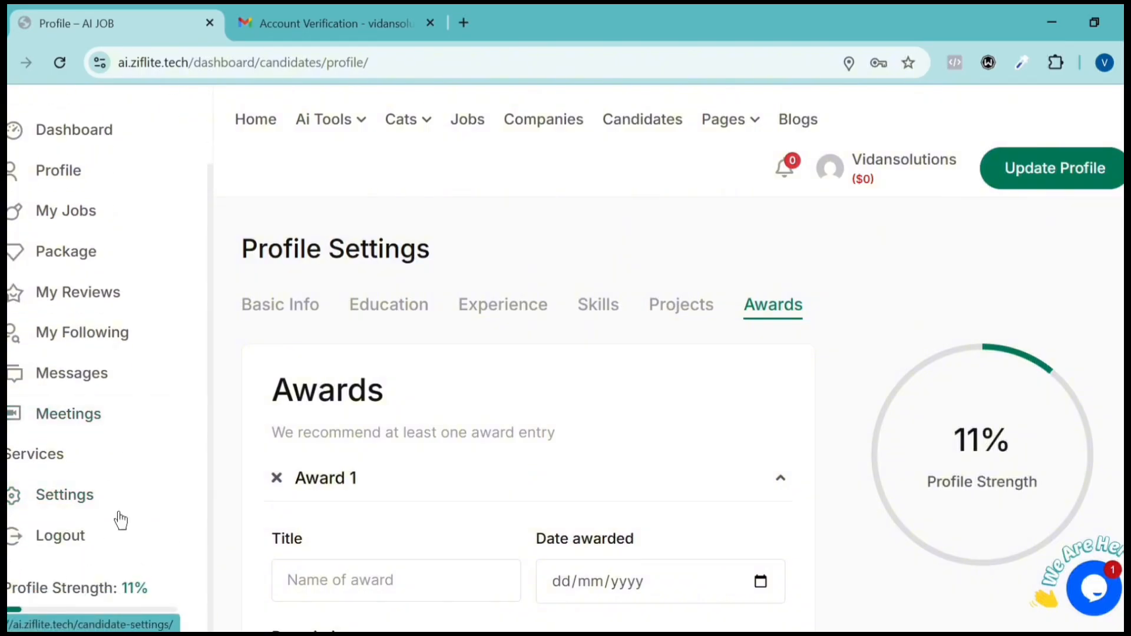
{"action": "scroll", "coordinate": [111, 329], "scroll_direction": "up", "scroll_amount": 2}
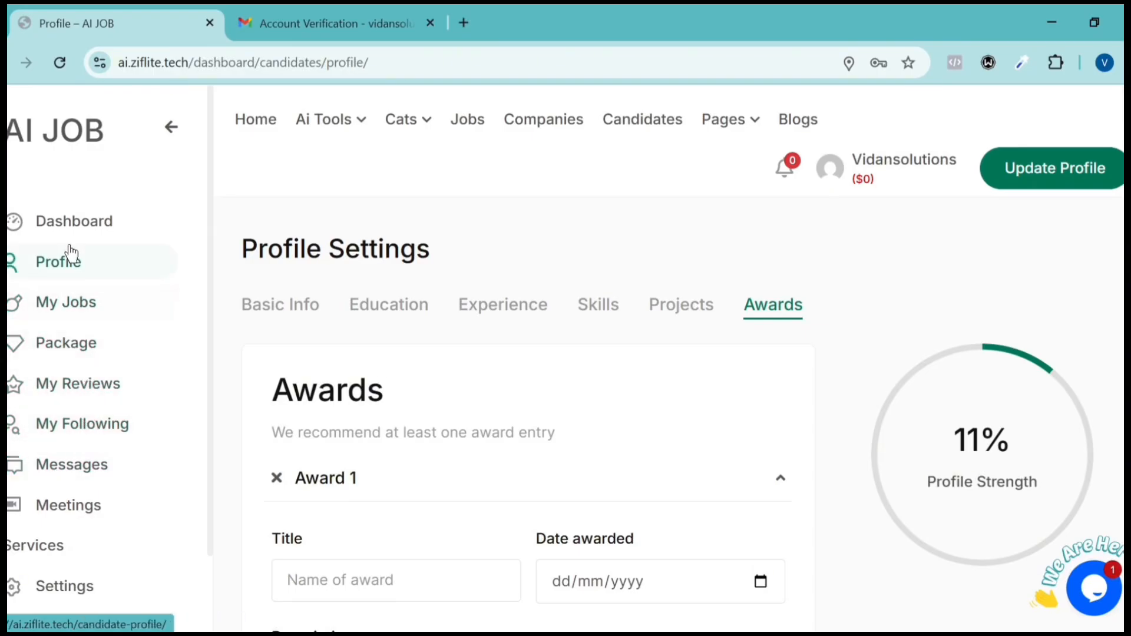
{"action": "left_click", "coordinate": [323, 127]}
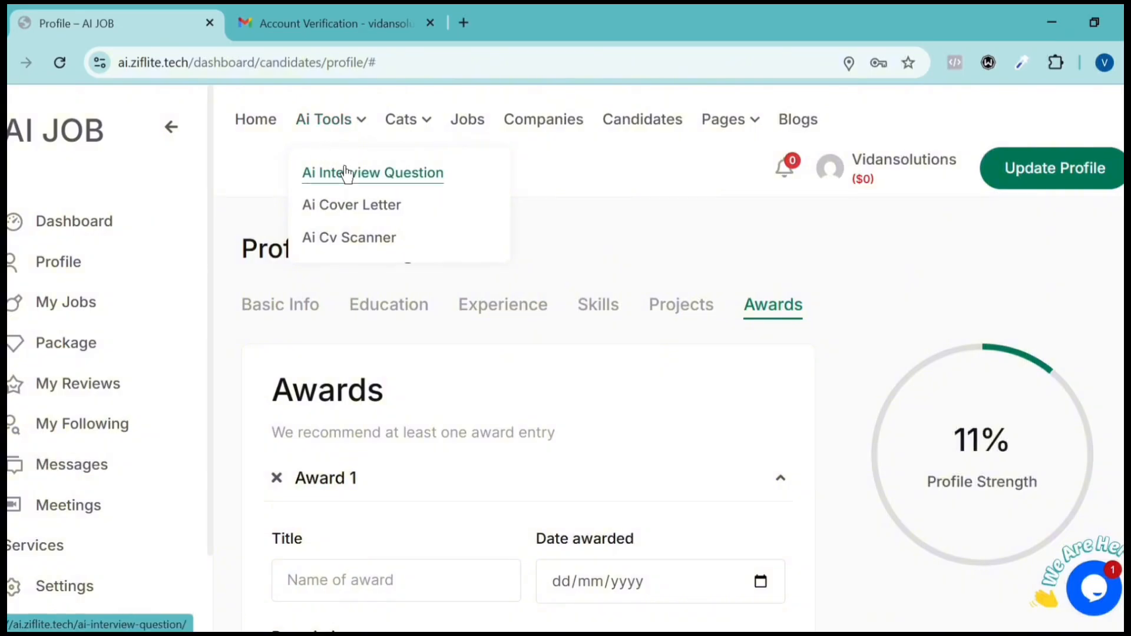
{"action": "right_click", "coordinate": [464, 124]}
Open Jobs in a new tab, switch to it, and dismiss the Job Alert popup
{"action": "left_click", "coordinate": [517, 139]}
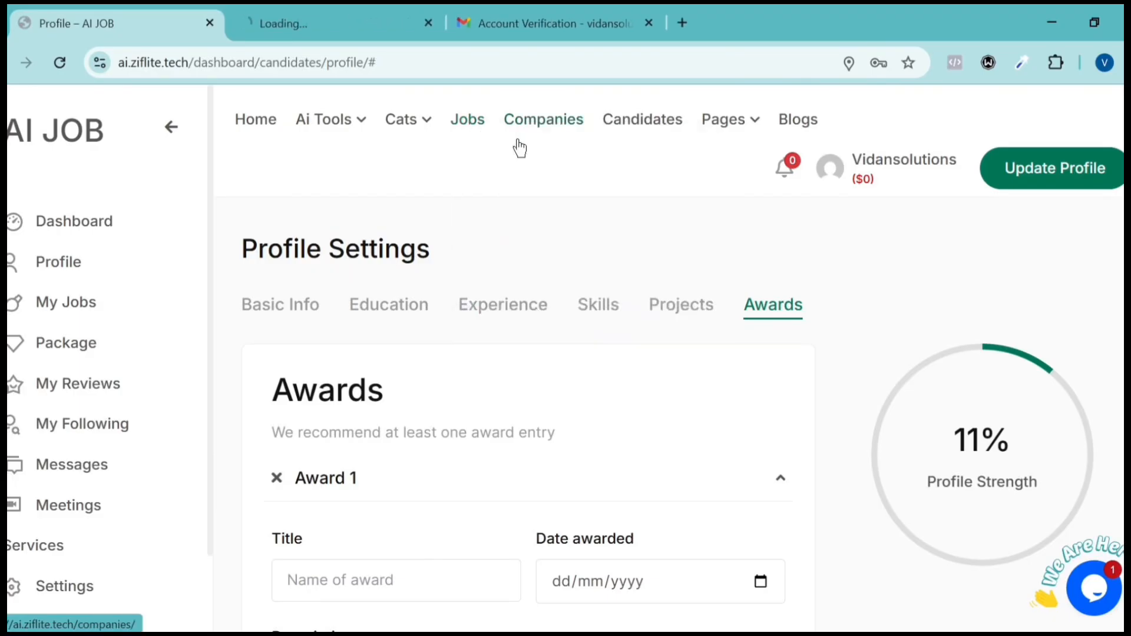
{"action": "left_click", "coordinate": [318, 5]}
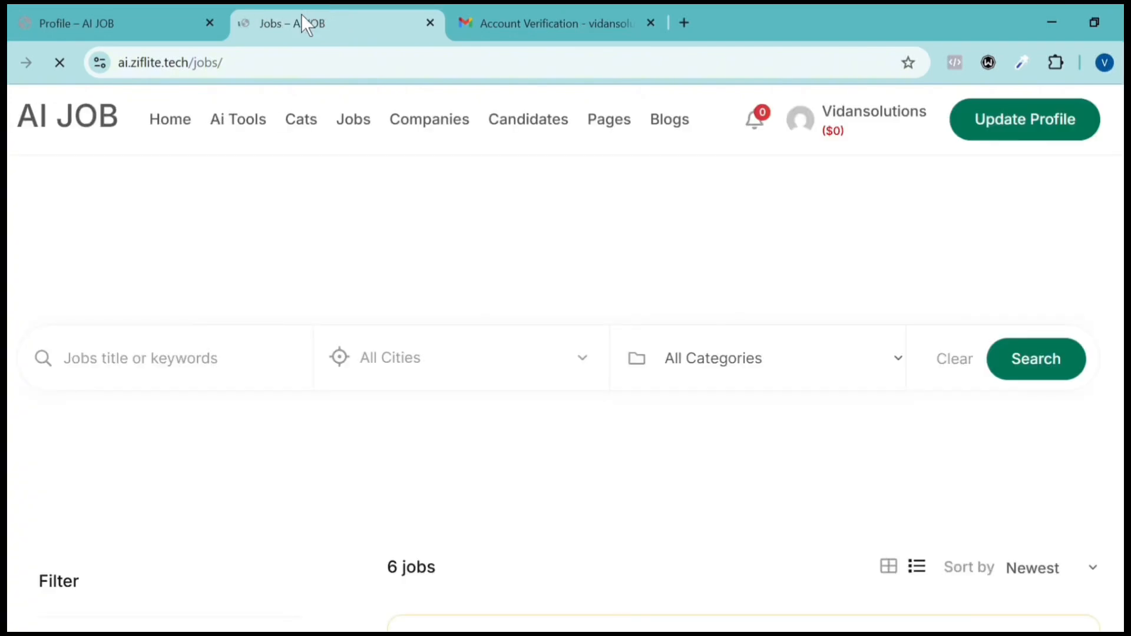
{"action": "scroll", "coordinate": [387, 320], "scroll_direction": "down", "scroll_amount": 4}
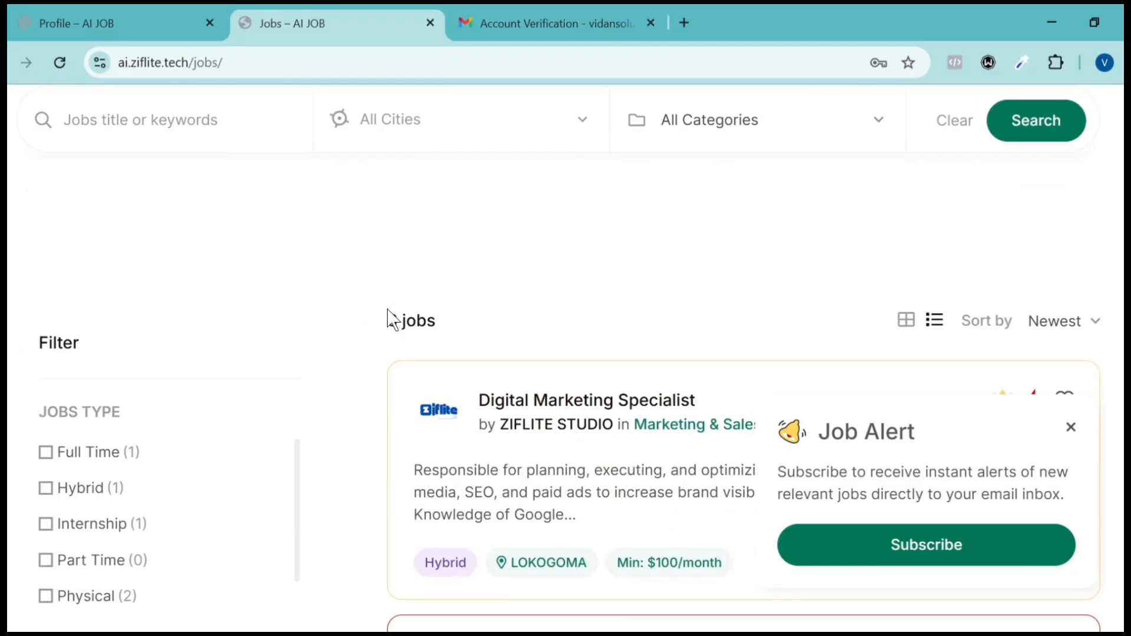
{"action": "left_click", "coordinate": [1070, 429]}
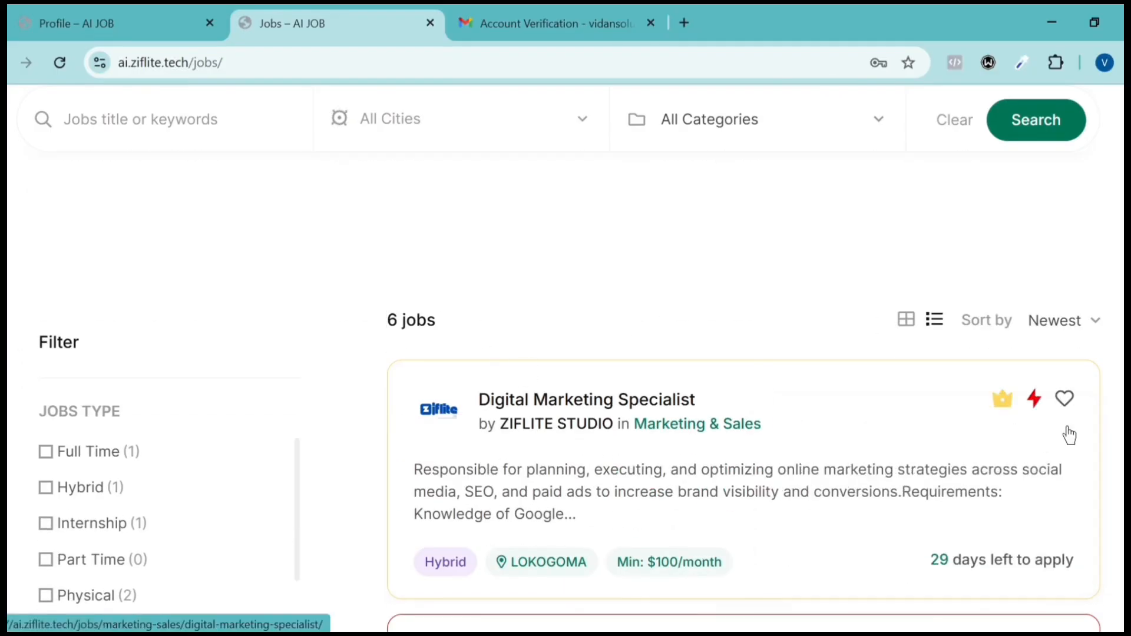
Show the keyword suggestions and scroll through the six job cards down to HR Assistant
{"action": "scroll", "coordinate": [766, 491], "scroll_direction": "up", "scroll_amount": 4}
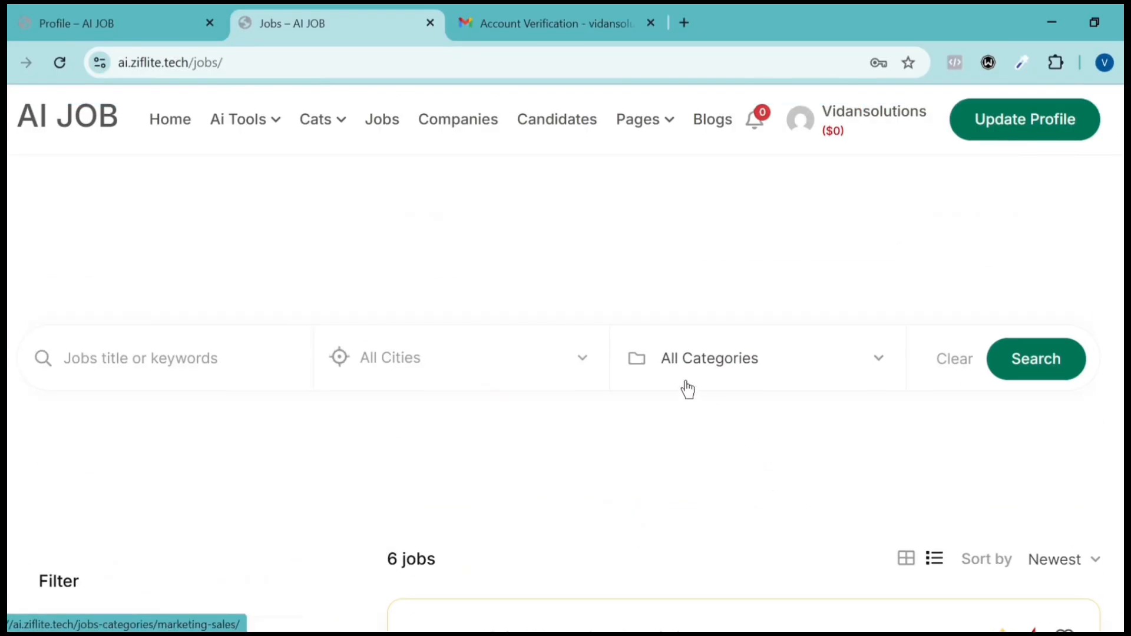
{"action": "left_click", "coordinate": [182, 371]}
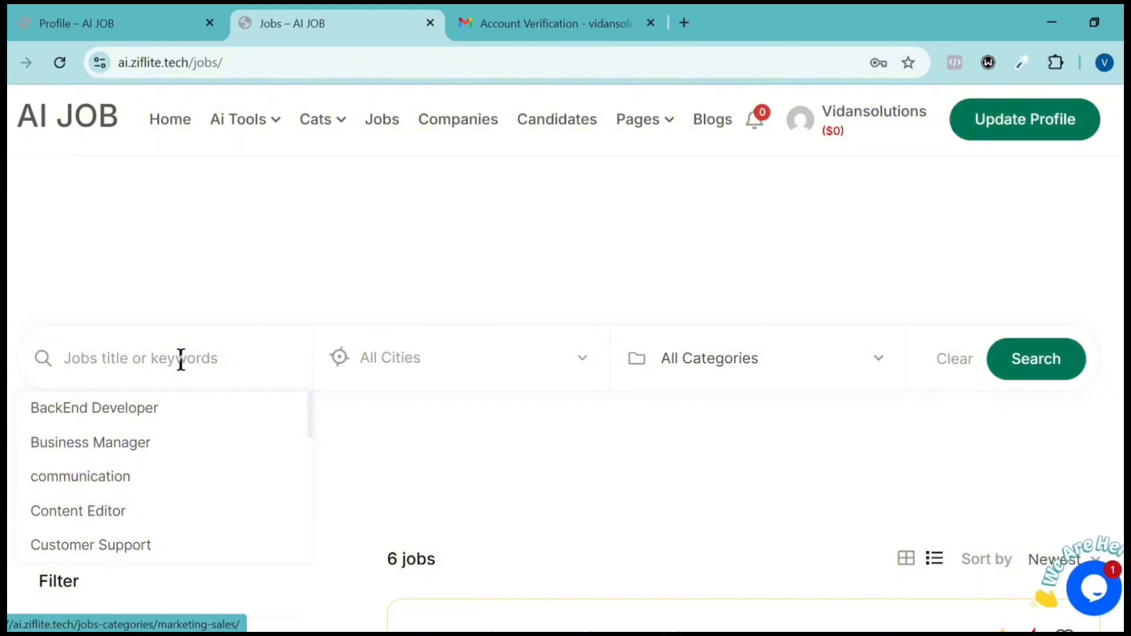
{"action": "scroll", "coordinate": [757, 420], "scroll_direction": "down", "scroll_amount": 5}
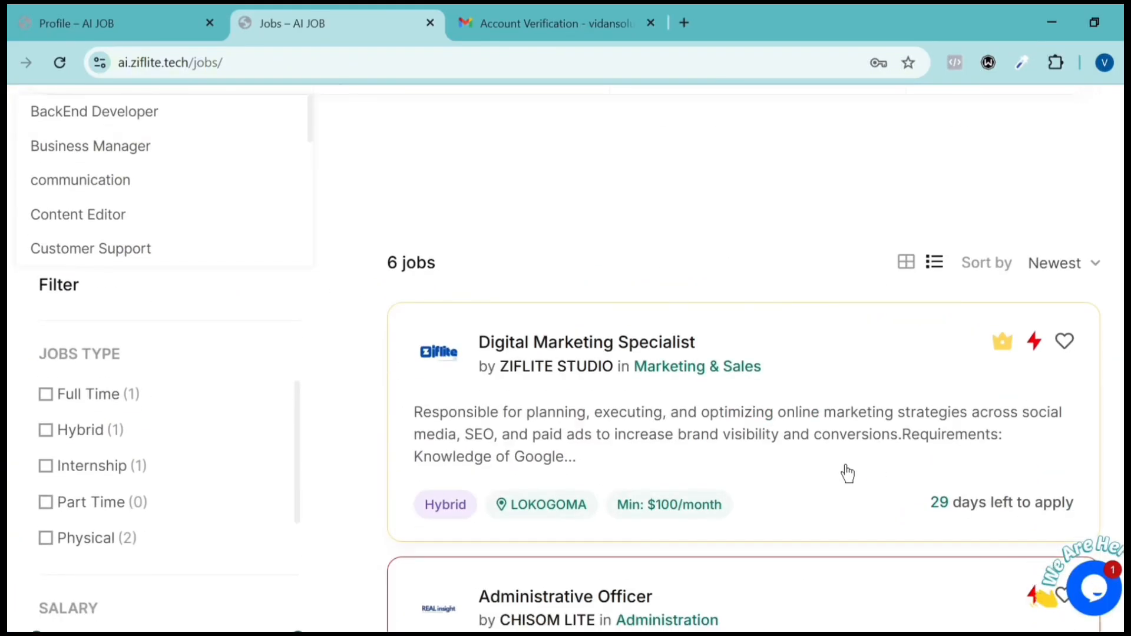
{"action": "scroll", "coordinate": [847, 473], "scroll_direction": "down", "scroll_amount": 4}
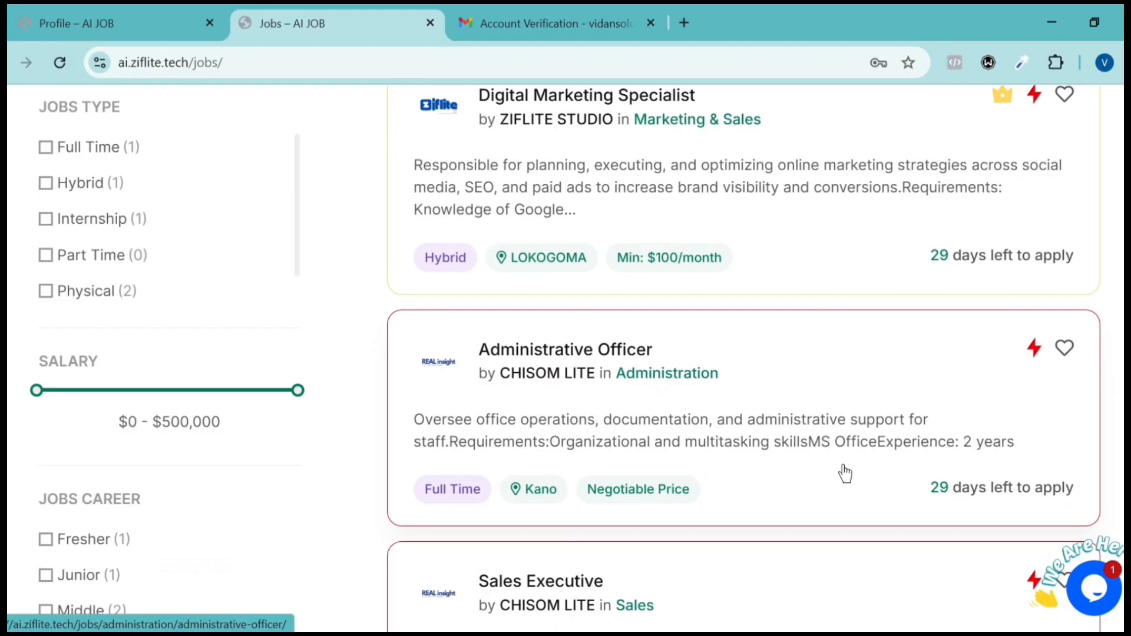
{"action": "scroll", "coordinate": [844, 473], "scroll_direction": "down", "scroll_amount": 3}
{"action": "scroll", "coordinate": [709, 421], "scroll_direction": "down", "scroll_amount": 5}
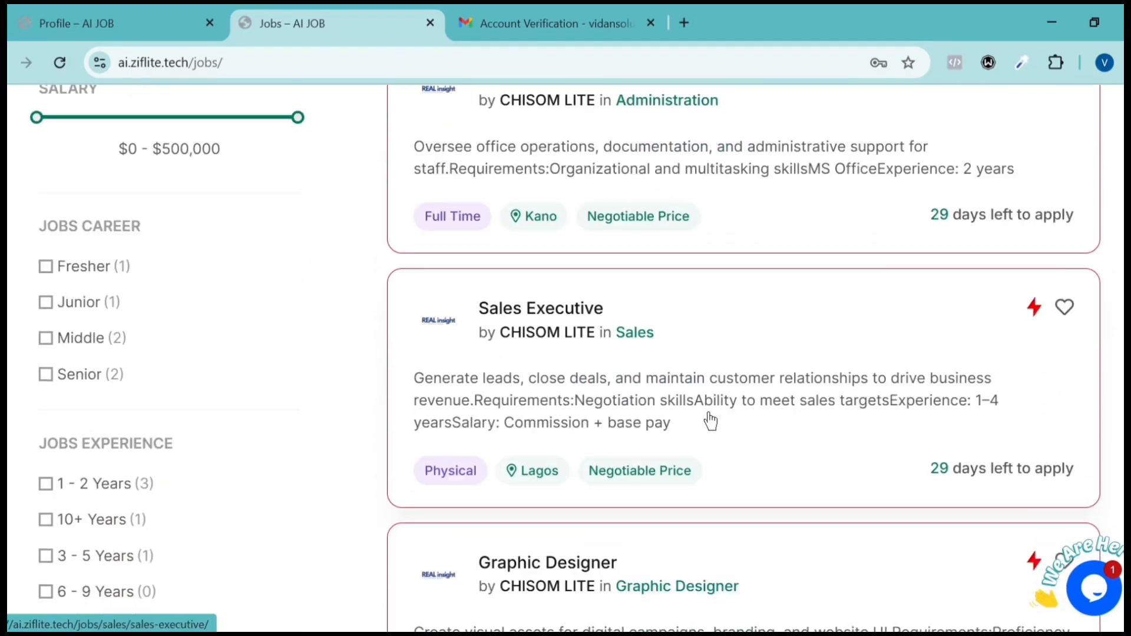
{"action": "scroll", "coordinate": [709, 421], "scroll_direction": "down", "scroll_amount": 4}
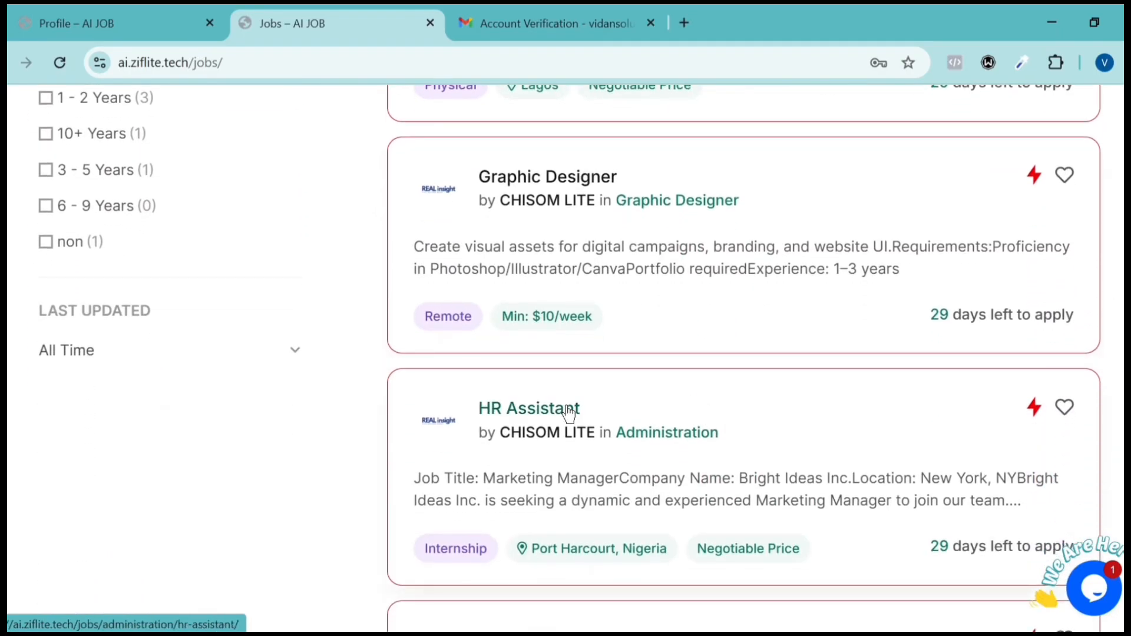
Open the HR Assistant internship posting in Port Harcourt
{"action": "left_click", "coordinate": [568, 412]}
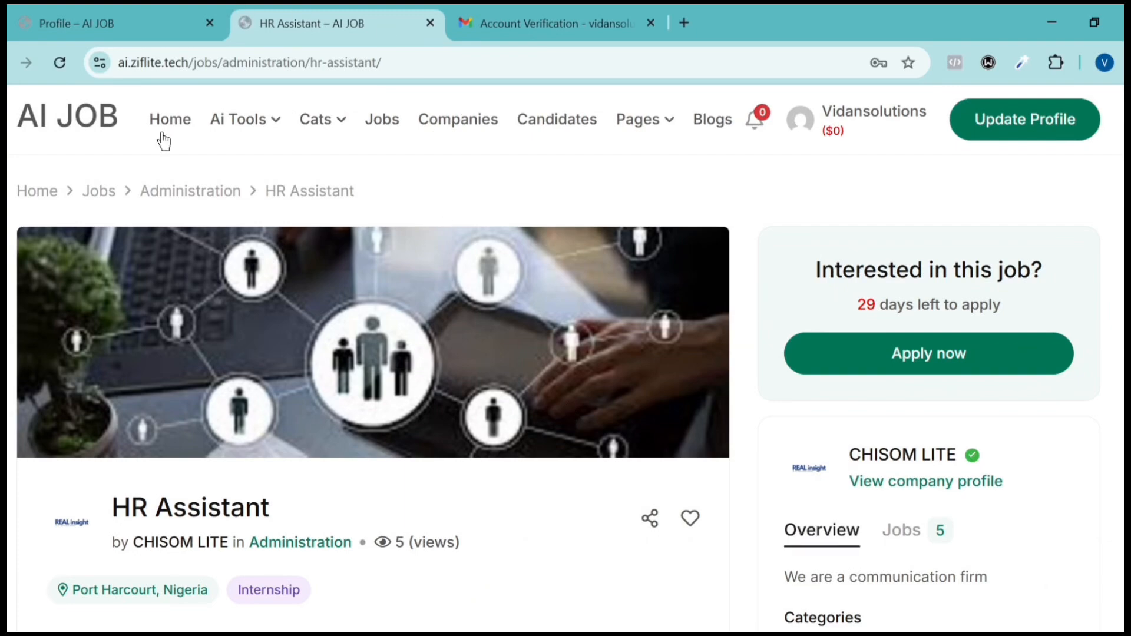
{"action": "scroll", "coordinate": [164, 141], "scroll_direction": "down", "scroll_amount": 1}
{"action": "scroll", "coordinate": [181, 465], "scroll_direction": "up", "scroll_amount": 1}
Load the Ai Cover Letter tool from Ai Tools in the first tab, then return to the job
{"action": "left_click", "coordinate": [107, 4]}
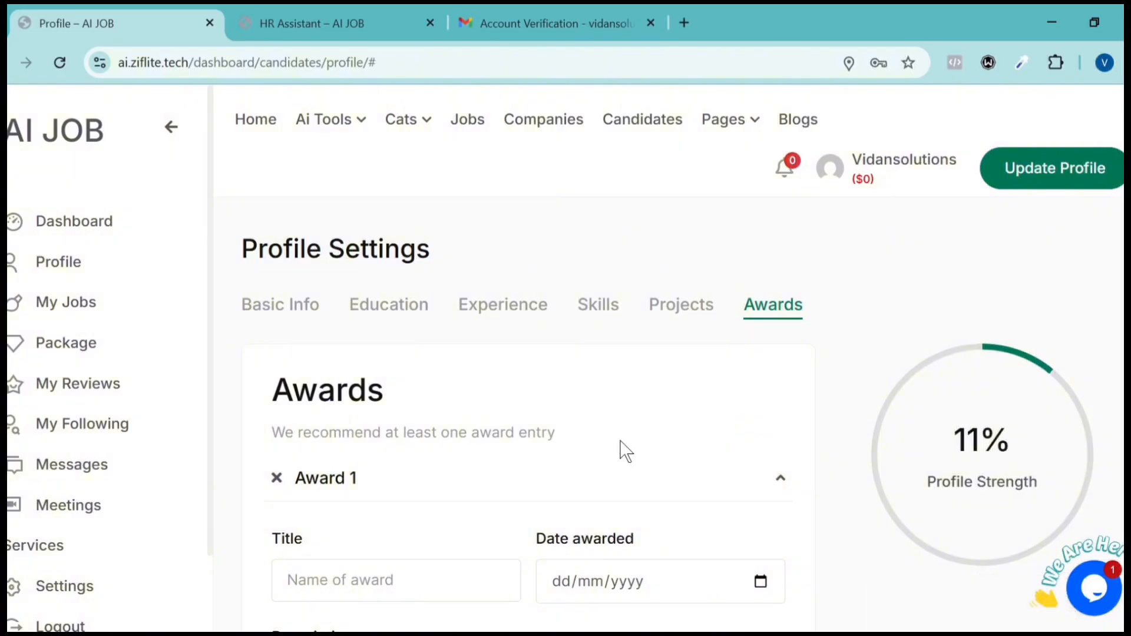
{"action": "mouse_move", "coordinate": [354, 143]}
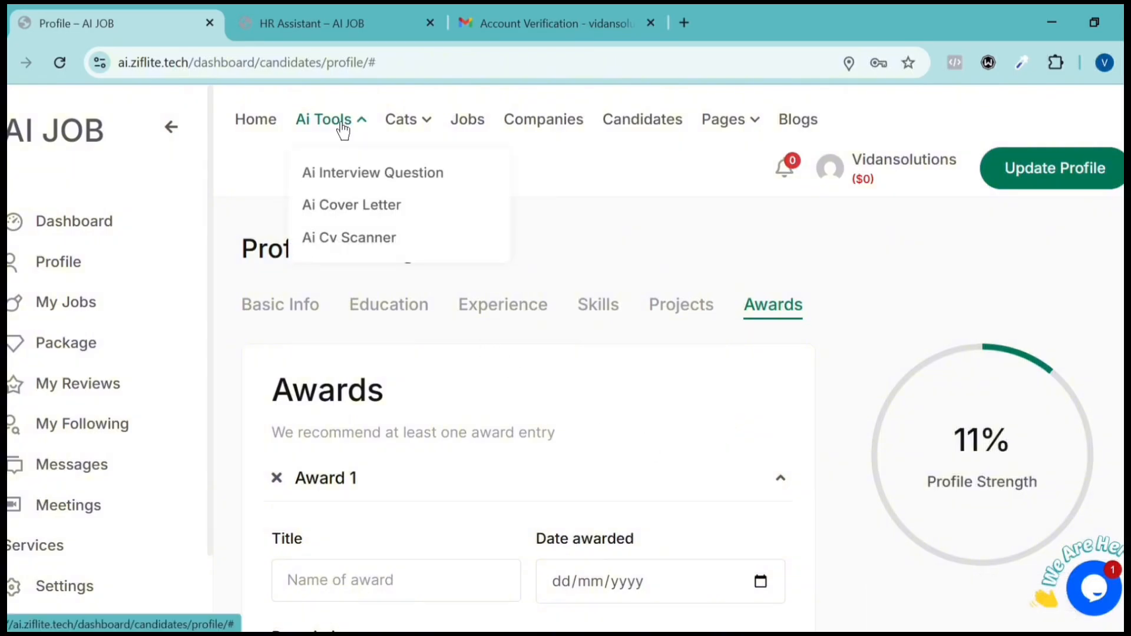
{"action": "left_click", "coordinate": [348, 207]}
{"action": "left_click", "coordinate": [311, 5]}
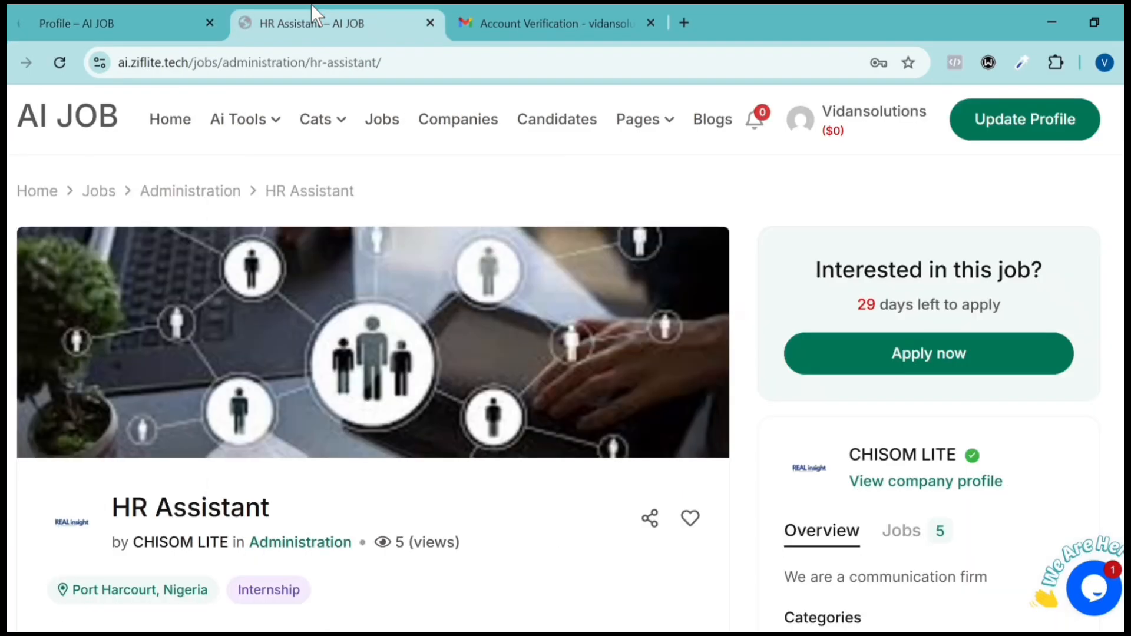
{"action": "scroll", "coordinate": [329, 407], "scroll_direction": "down", "scroll_amount": 5}
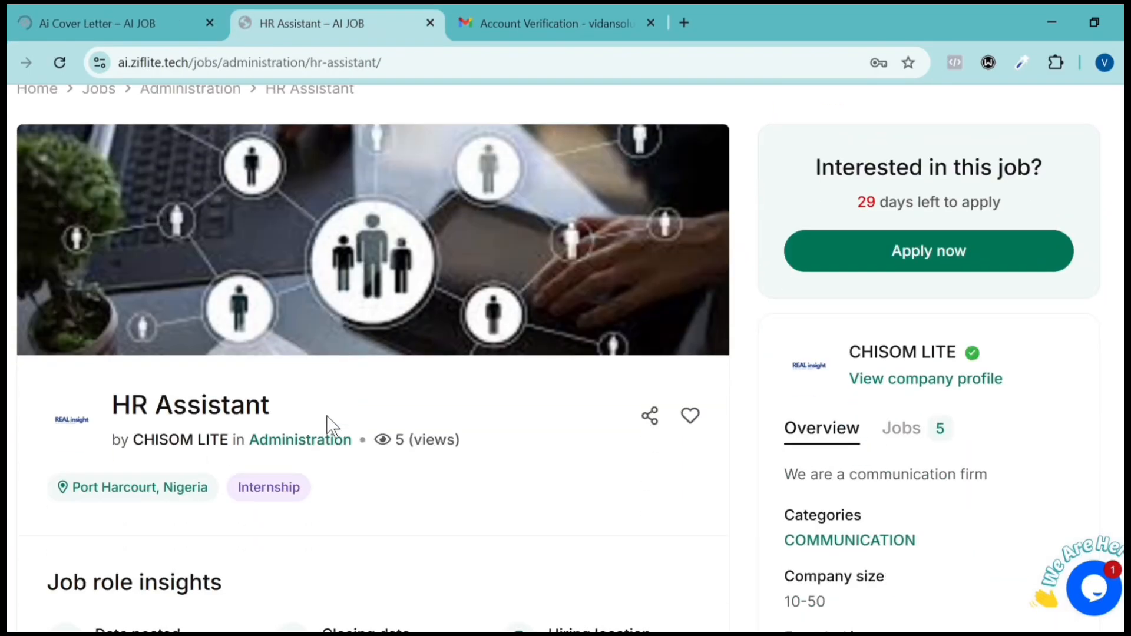
Copy 'HR Assistant' from the job page into the cover letter's Job Title field
{"action": "left_click", "coordinate": [122, 4]}
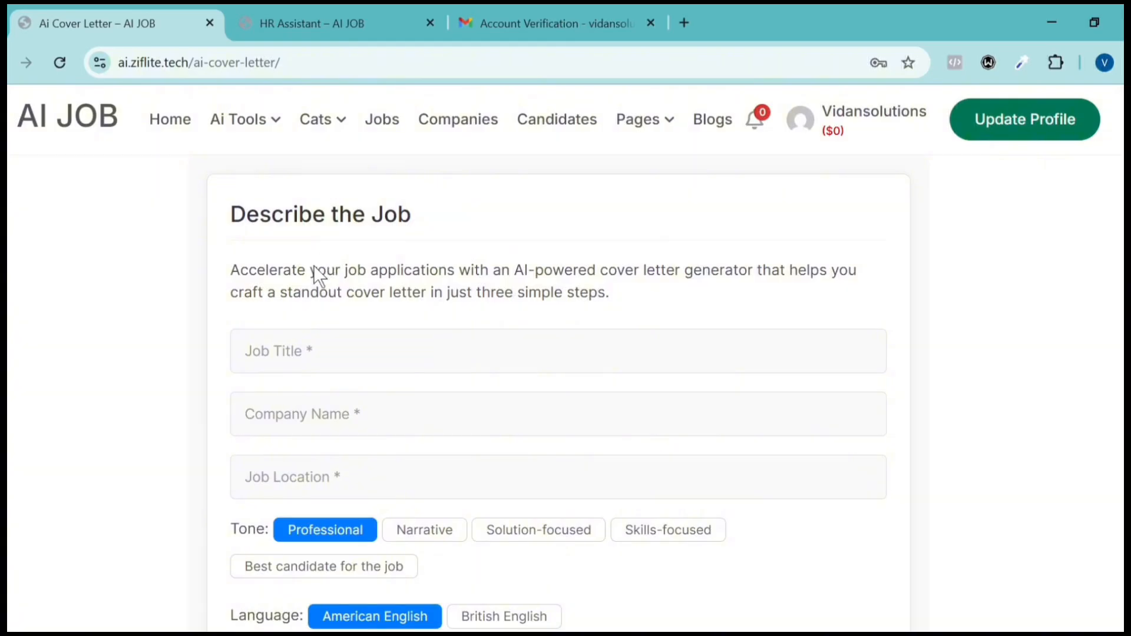
{"action": "scroll", "coordinate": [304, 462], "scroll_direction": "down", "scroll_amount": 4}
{"action": "scroll", "coordinate": [304, 462], "scroll_direction": "up", "scroll_amount": 2}
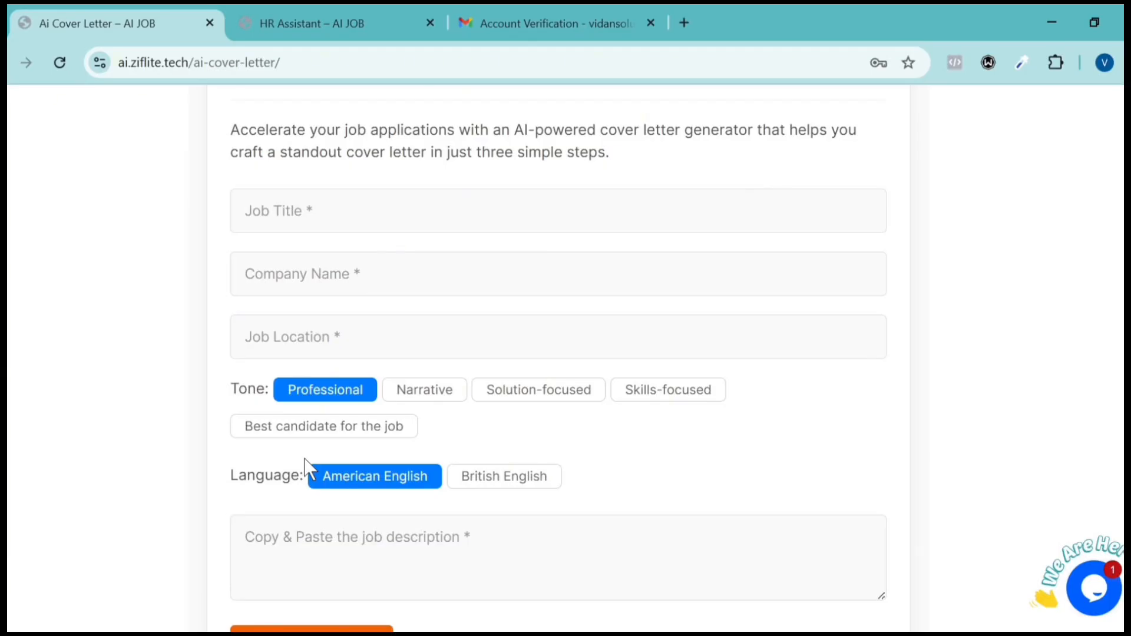
{"action": "left_click", "coordinate": [323, 6]}
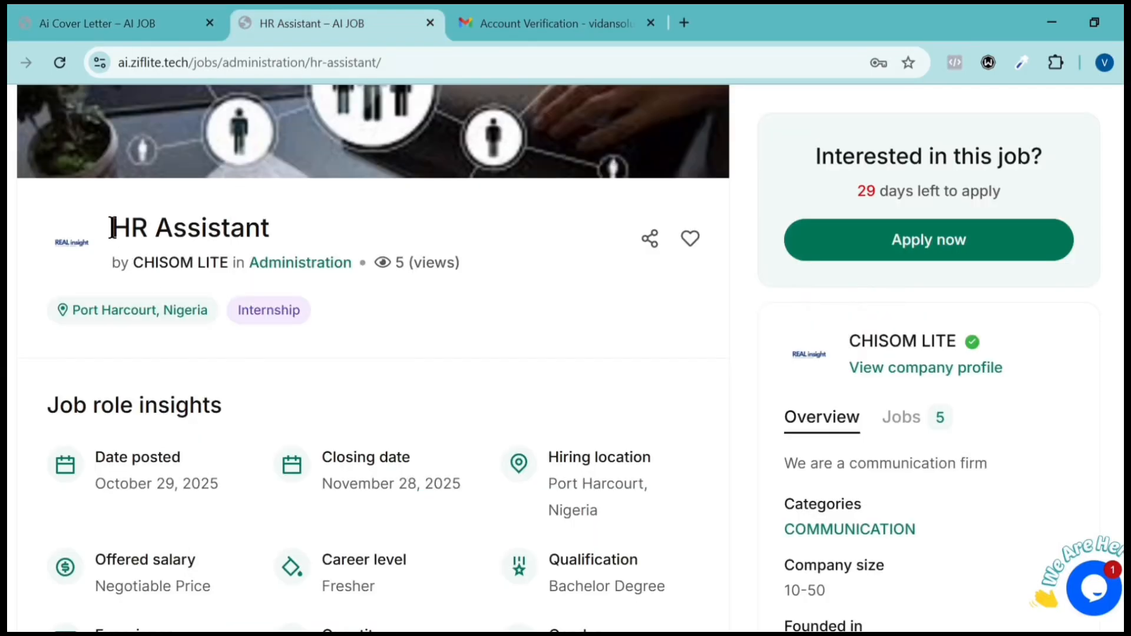
{"action": "left_click_drag", "start_coordinate": [114, 226], "coordinate": [281, 223]}
{"action": "key", "text": "ctrl+c"}
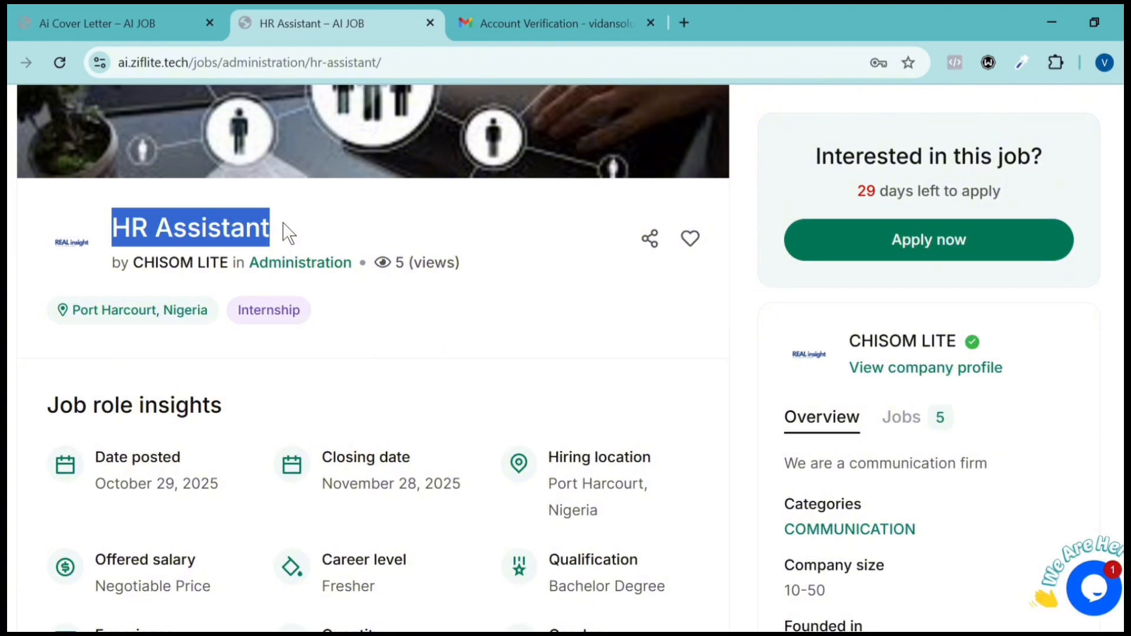
{"action": "left_click", "coordinate": [94, 23]}
{"action": "left_click", "coordinate": [337, 199]}
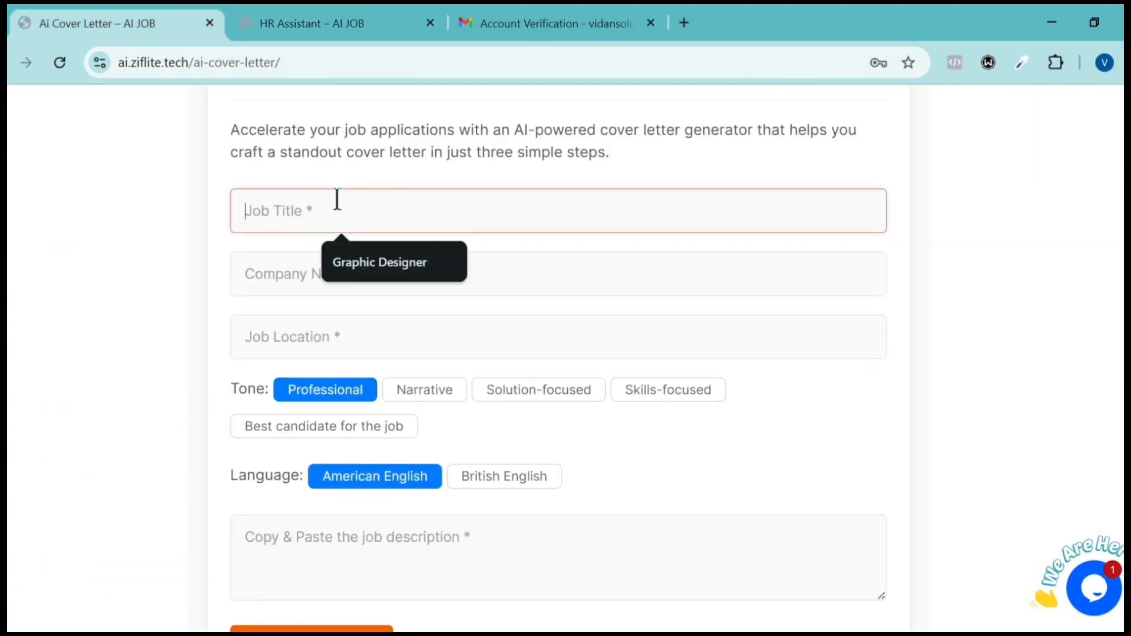
{"action": "key", "text": "ctrl+v"}
Copy the company name CHISOM LITE into the Company Name field
{"action": "left_click", "coordinate": [326, 5]}
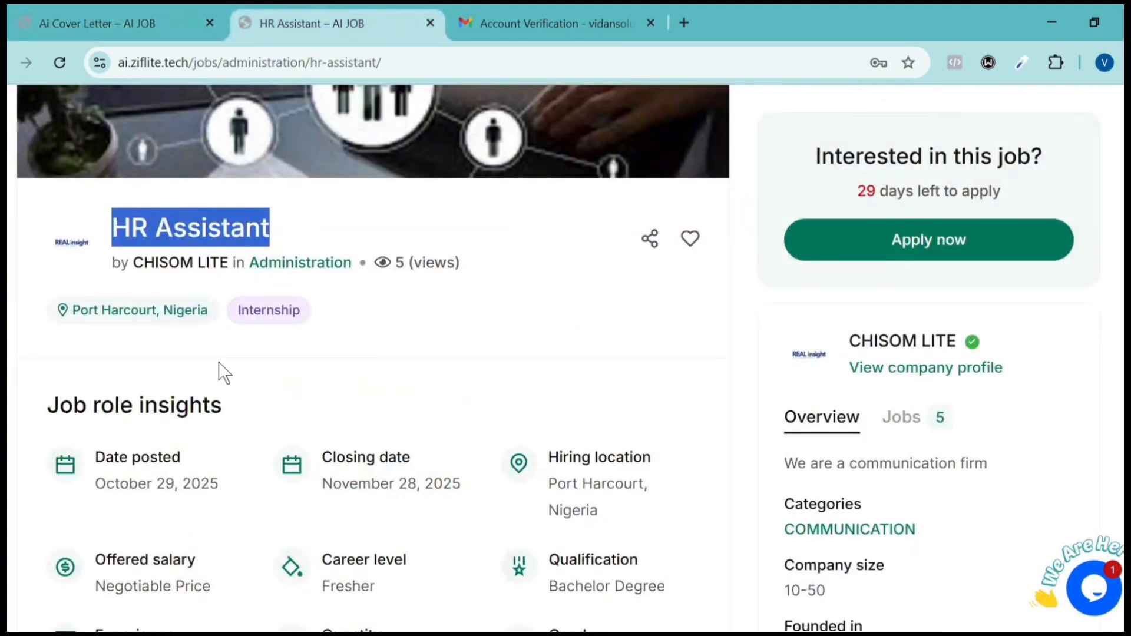
{"action": "left_click", "coordinate": [168, 260]}
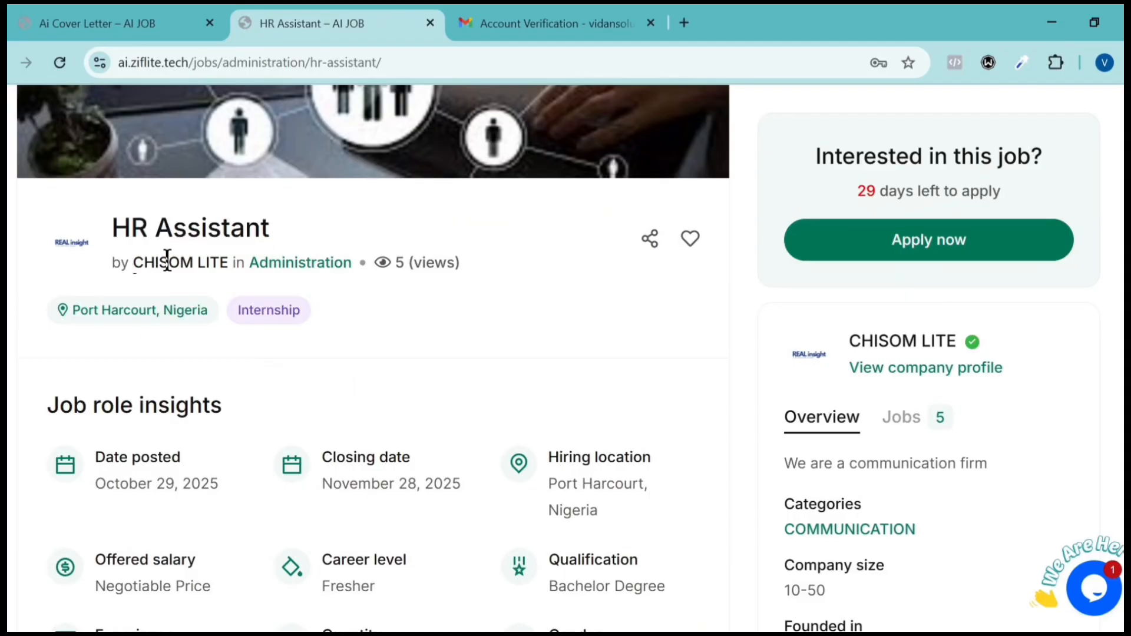
{"action": "left_click_drag", "start_coordinate": [134, 262], "coordinate": [230, 264]}
{"action": "key", "text": "ctrl+c"}
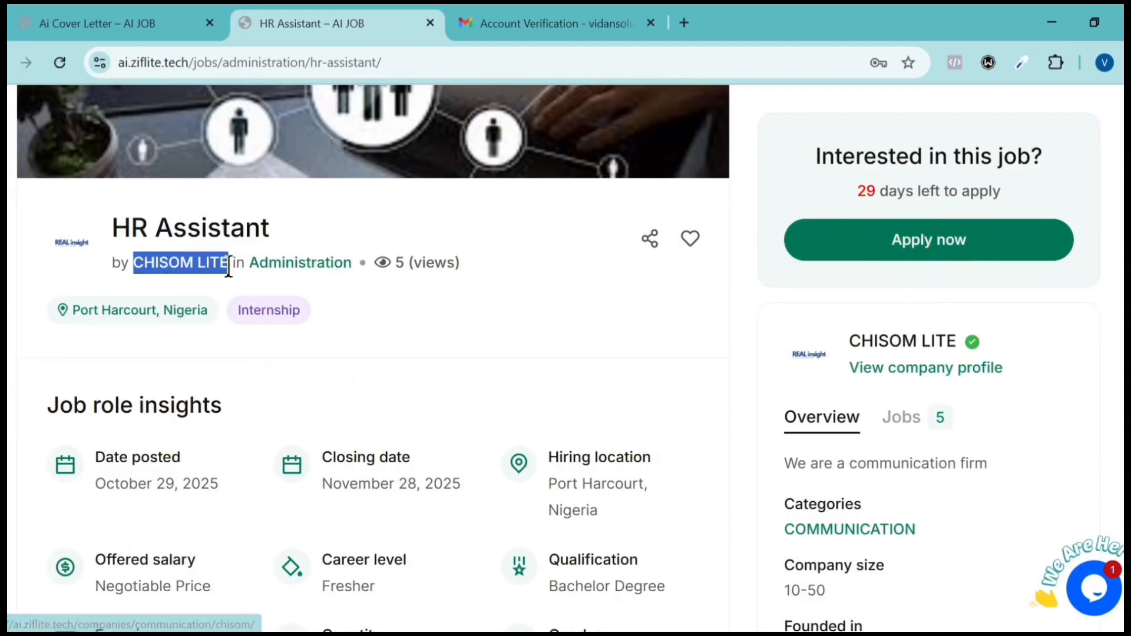
{"action": "left_click", "coordinate": [146, 6]}
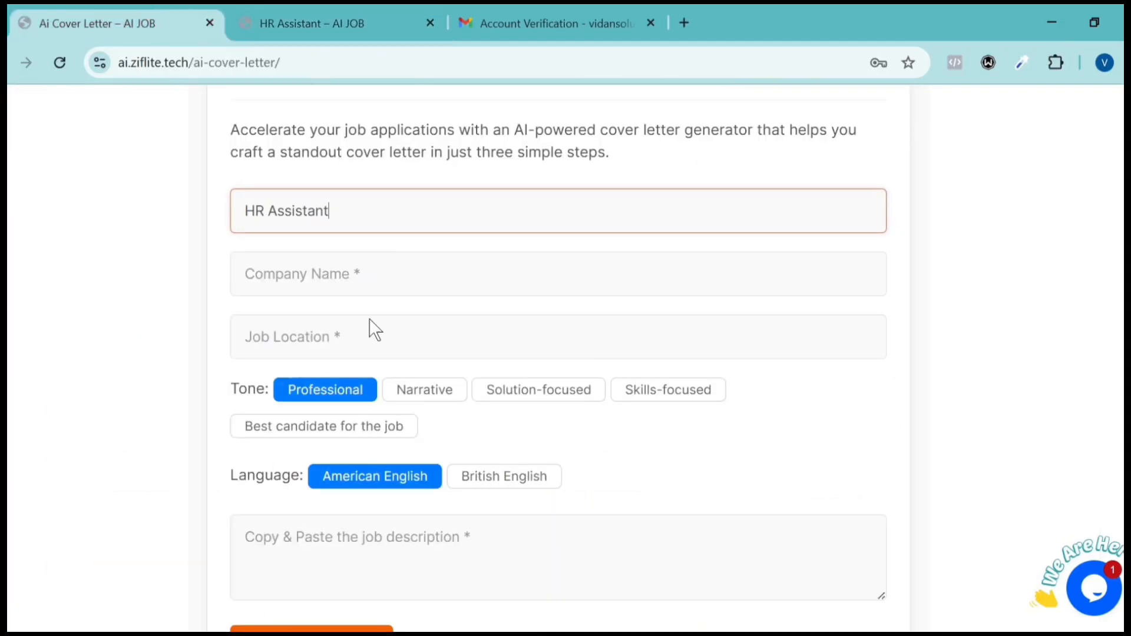
{"action": "left_click", "coordinate": [356, 286]}
{"action": "key", "text": "ctrl+v"}
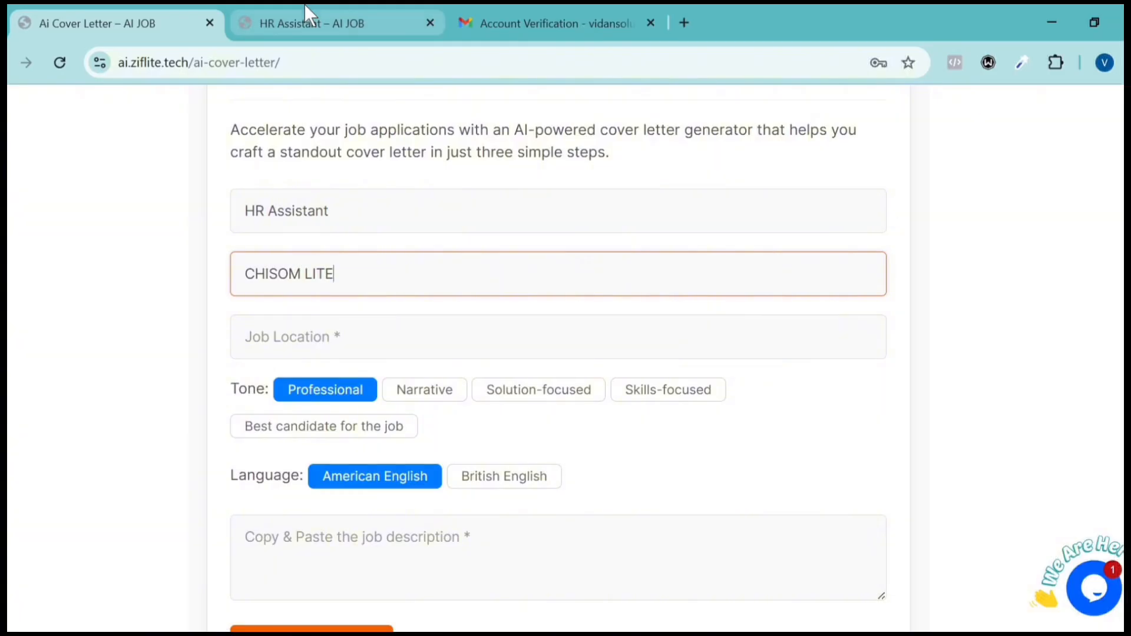
Copy the hiring location Port Harcourt, Nigeria into the Job Location field
{"action": "left_click", "coordinate": [320, 5]}
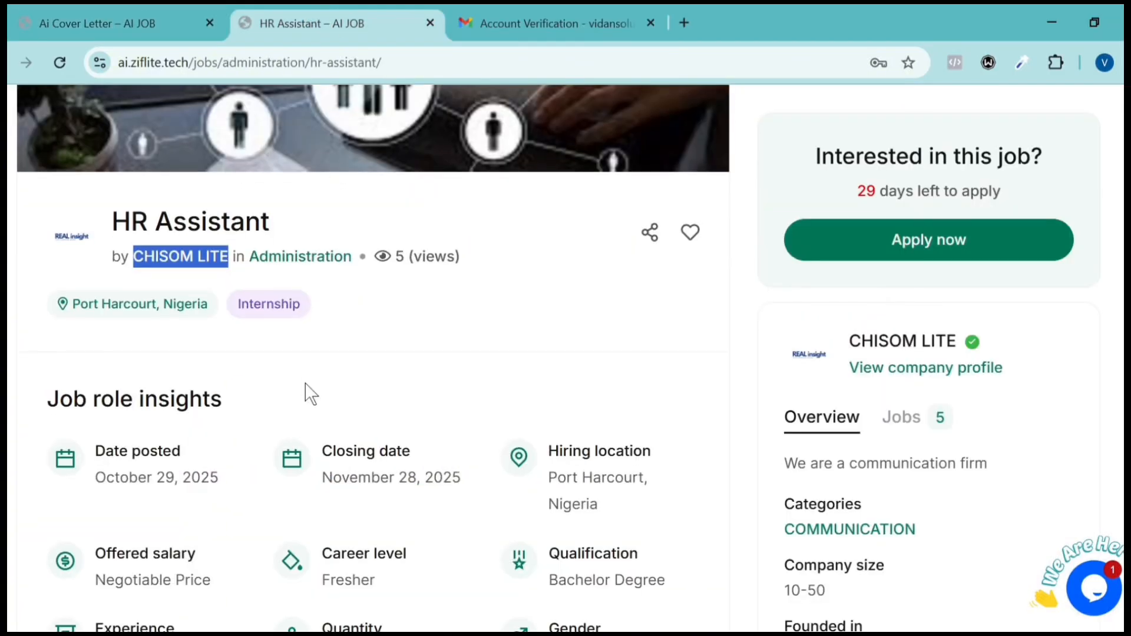
{"action": "scroll", "coordinate": [307, 393], "scroll_direction": "down", "scroll_amount": 2}
{"action": "scroll", "coordinate": [556, 300], "scroll_direction": "down", "scroll_amount": 2}
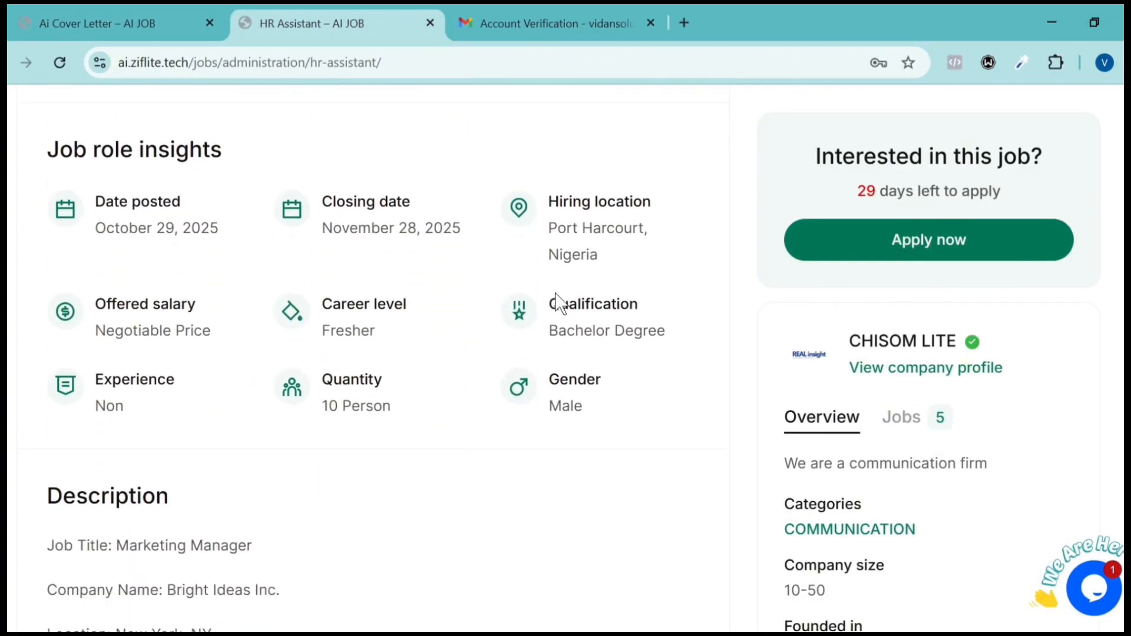
{"action": "left_click_drag", "start_coordinate": [551, 222], "coordinate": [647, 265]}
{"action": "key", "text": "ctrl+c"}
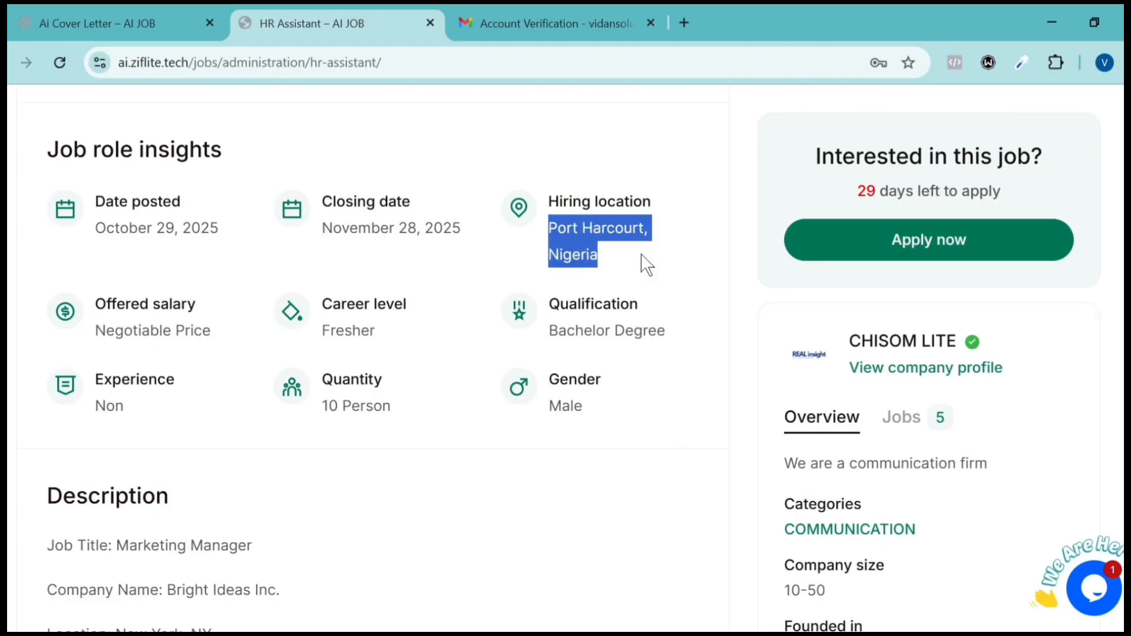
{"action": "left_click", "coordinate": [158, 4]}
{"action": "left_click", "coordinate": [321, 324]}
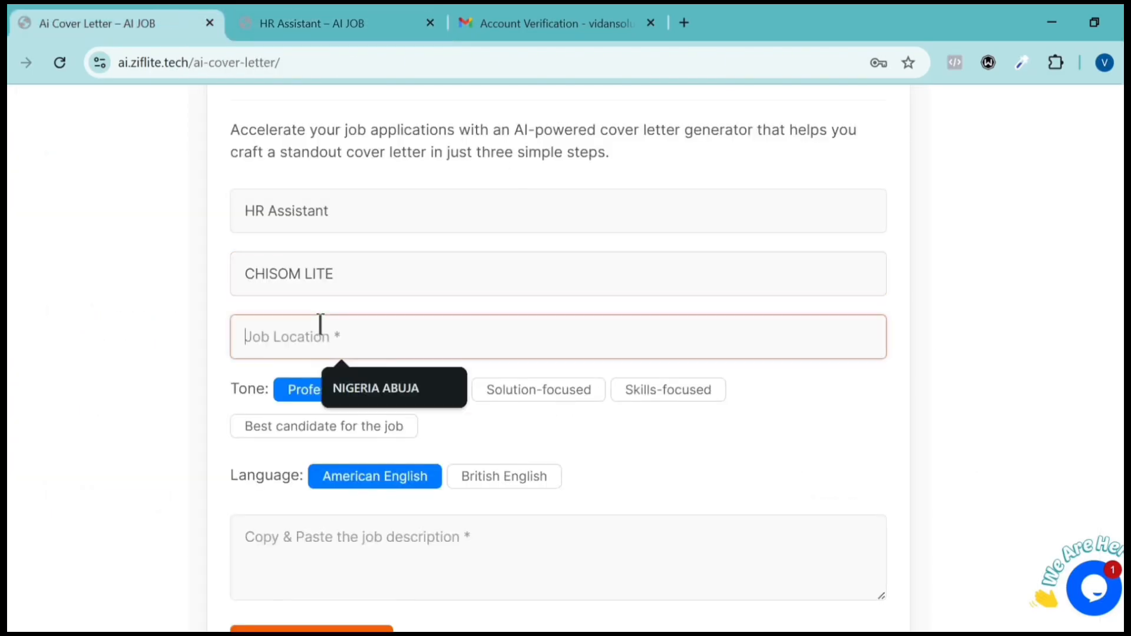
{"action": "key", "text": "ctrl+v"}
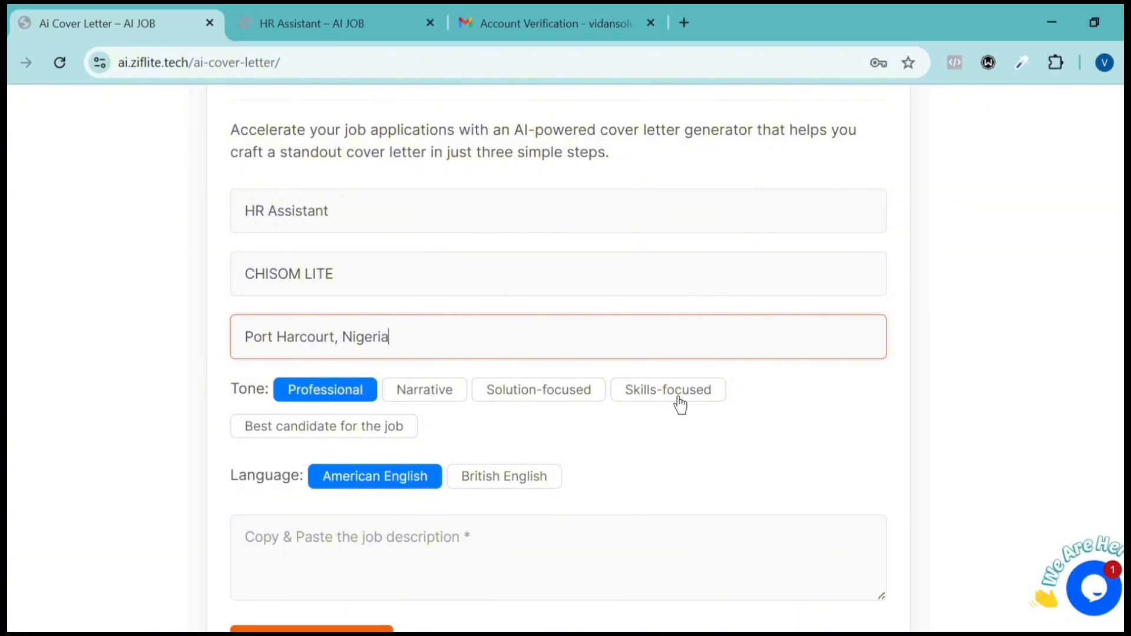
Set the letter tone to Best candidate for the job and the language to British English
{"action": "left_click", "coordinate": [555, 400]}
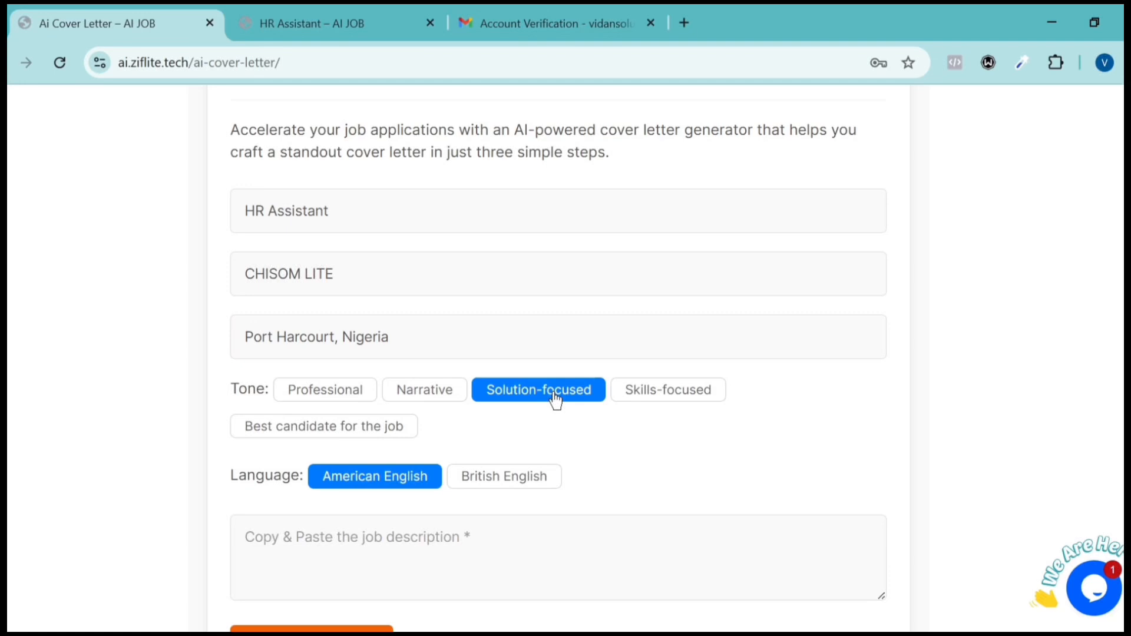
{"action": "left_click", "coordinate": [343, 433]}
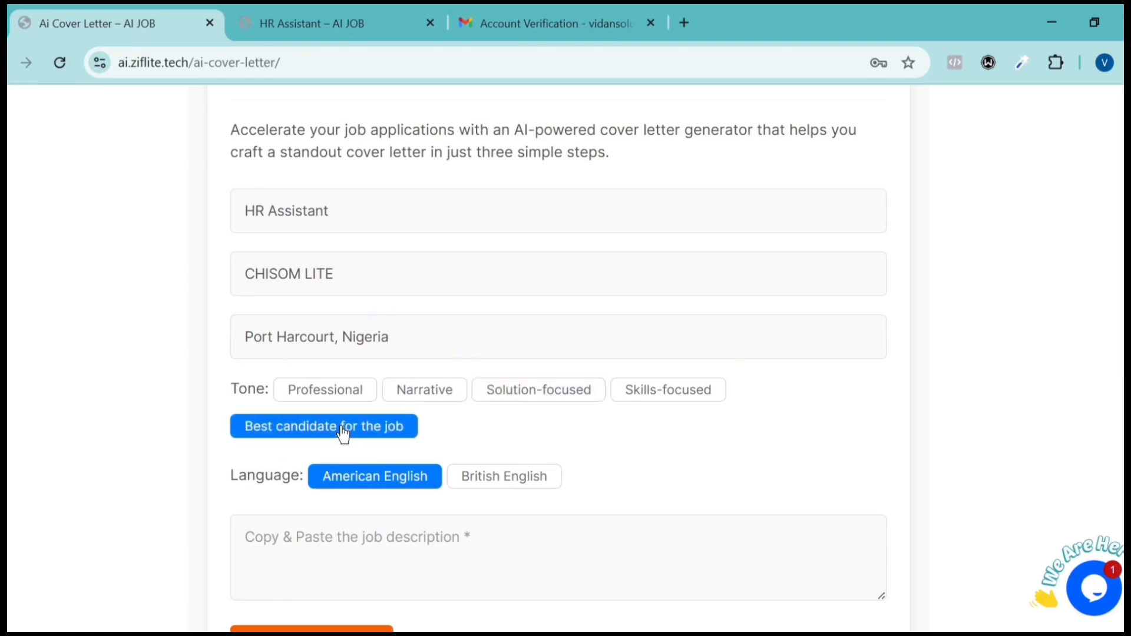
{"action": "left_click", "coordinate": [509, 483]}
{"action": "scroll", "coordinate": [436, 446], "scroll_direction": "down", "scroll_amount": 2}
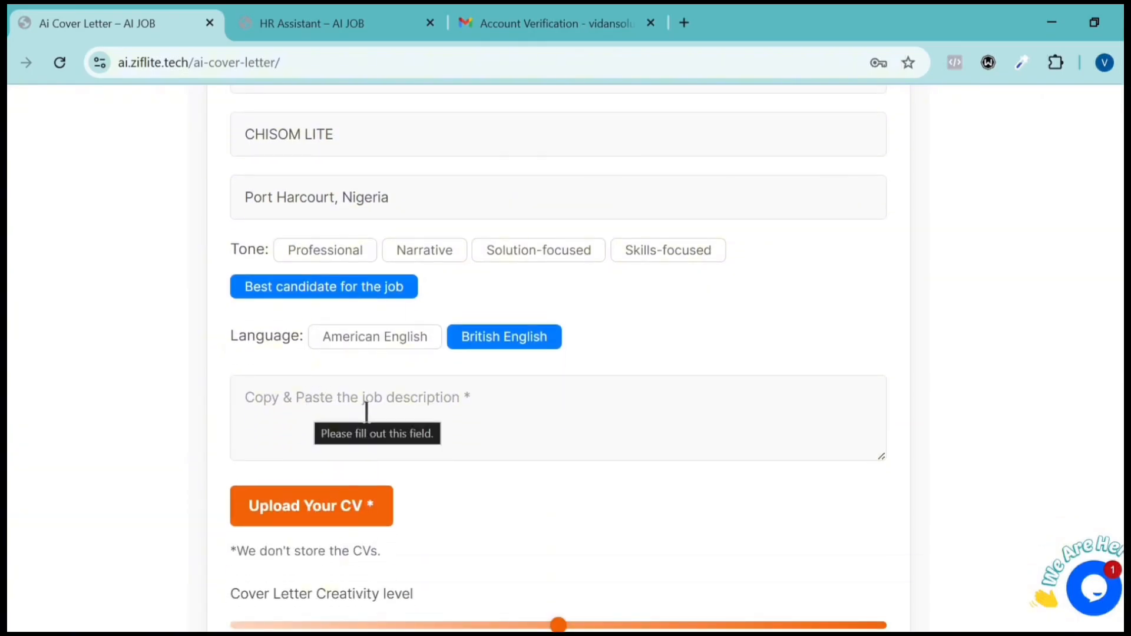
Copy the full HR Assistant job description and focus the form's job description box
{"action": "left_click", "coordinate": [346, 15]}
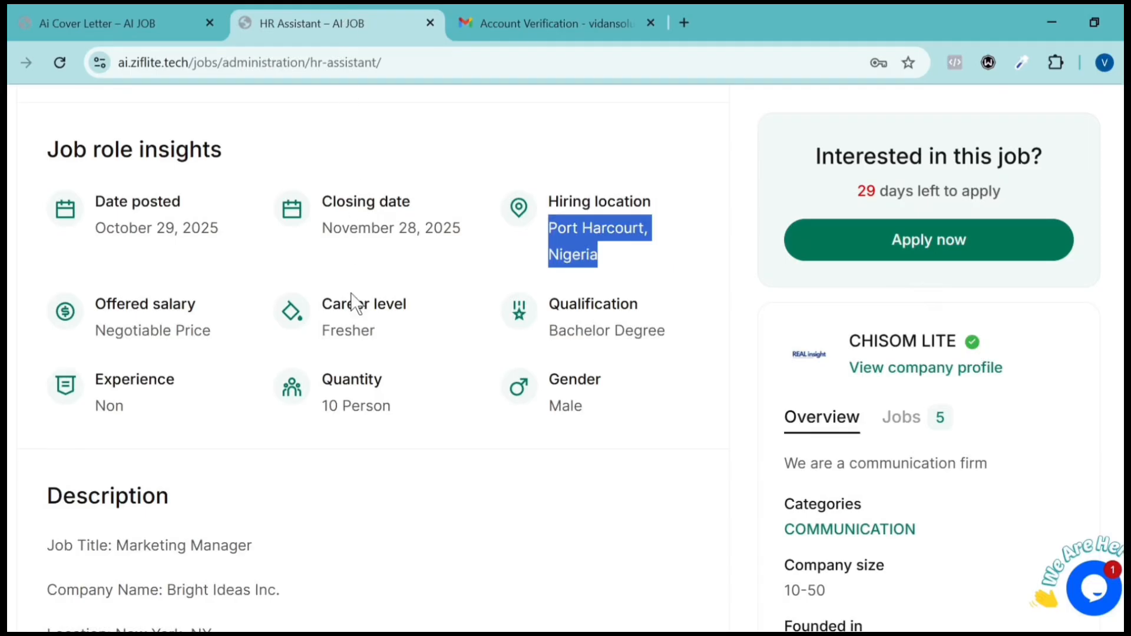
{"action": "scroll", "coordinate": [270, 509], "scroll_direction": "down", "scroll_amount": 4}
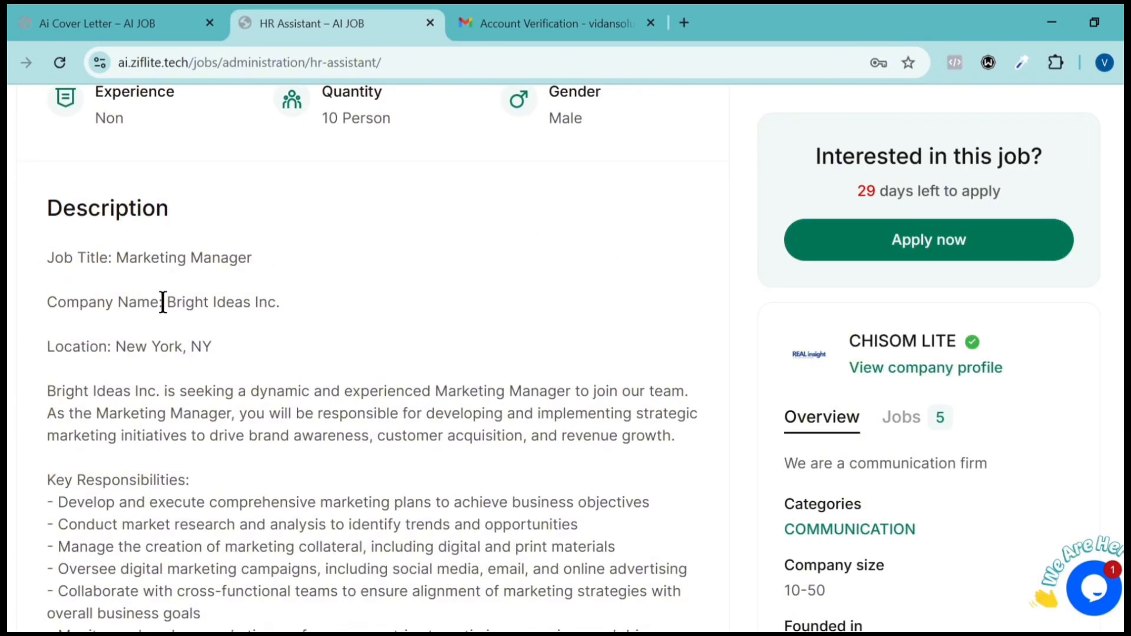
{"action": "scroll", "coordinate": [86, 253], "scroll_direction": "down", "scroll_amount": 2}
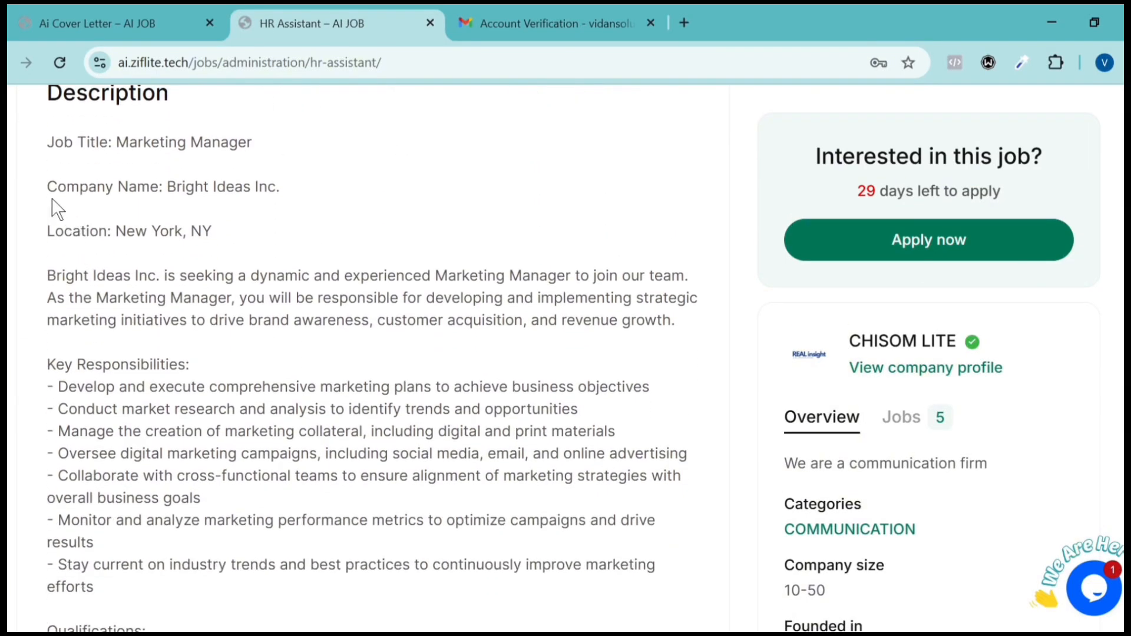
{"action": "left_click_drag", "start_coordinate": [50, 142], "coordinate": [719, 599]}
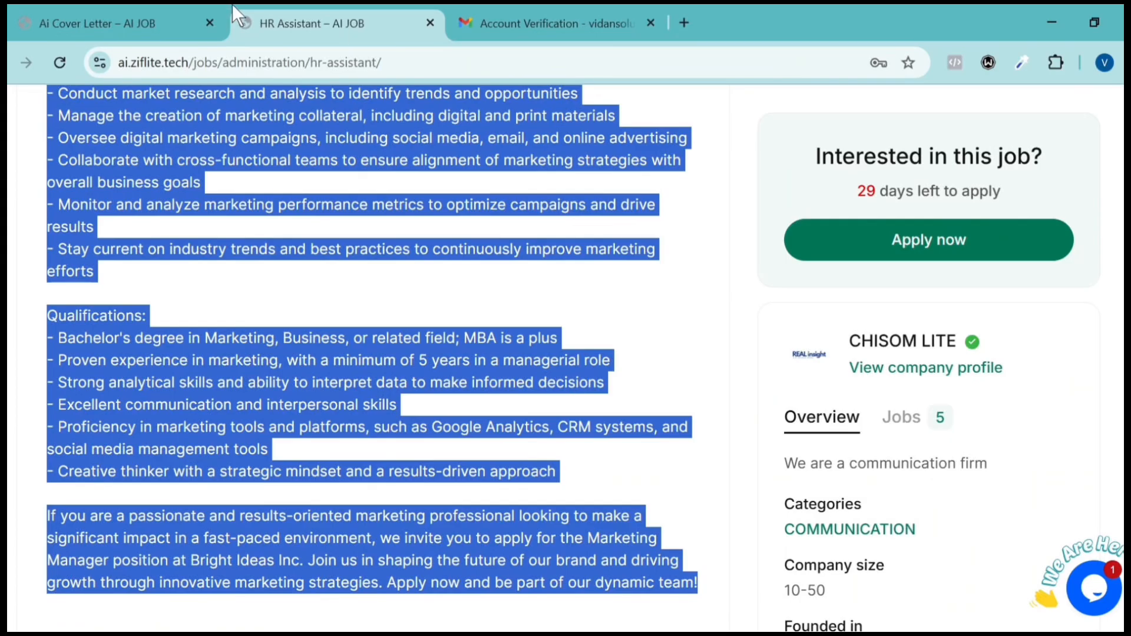
{"action": "left_click", "coordinate": [161, 6]}
{"action": "left_click", "coordinate": [263, 422]}
Paste the job description, attach Graphics Designer CV Resume, and generate the cover letter
{"action": "key", "text": "ctrl+v"}
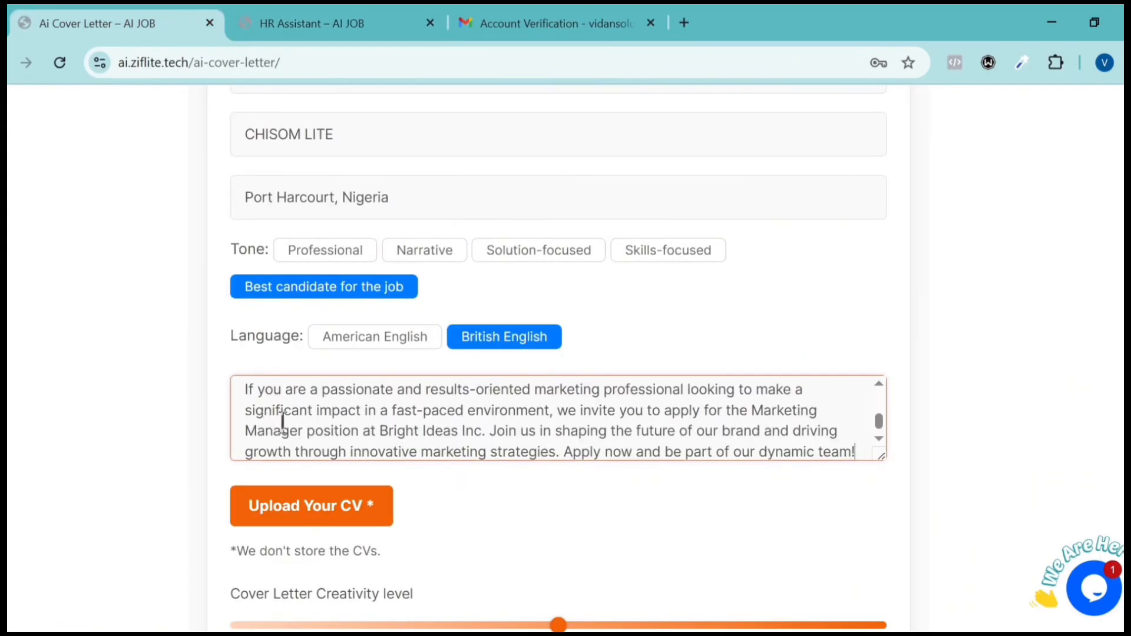
{"action": "left_click", "coordinate": [359, 506]}
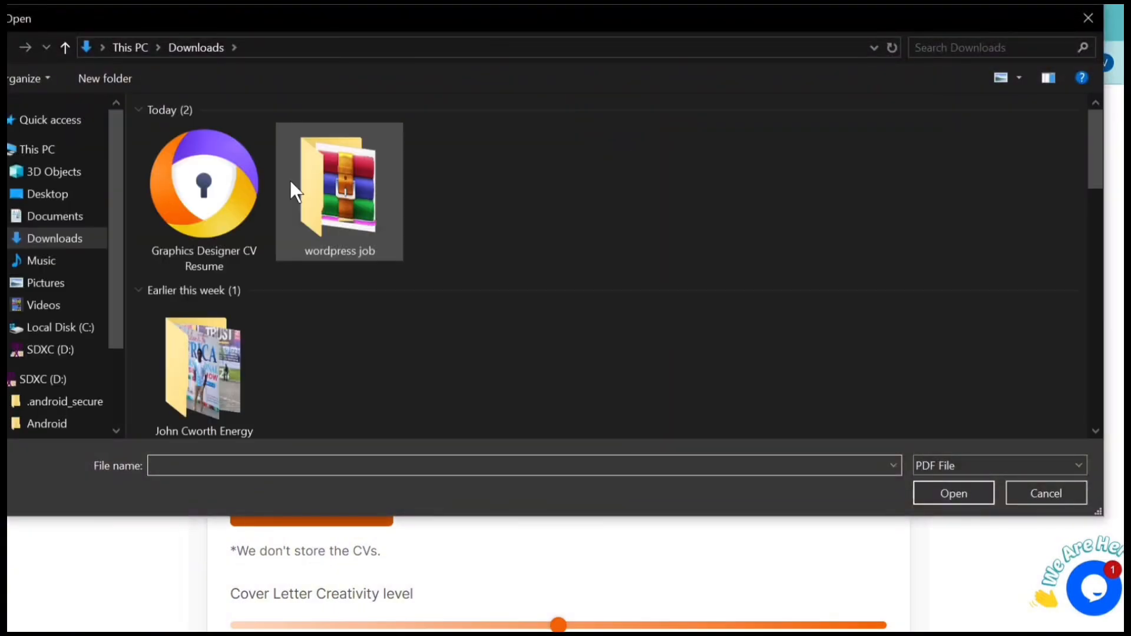
{"action": "double_click", "coordinate": [206, 182]}
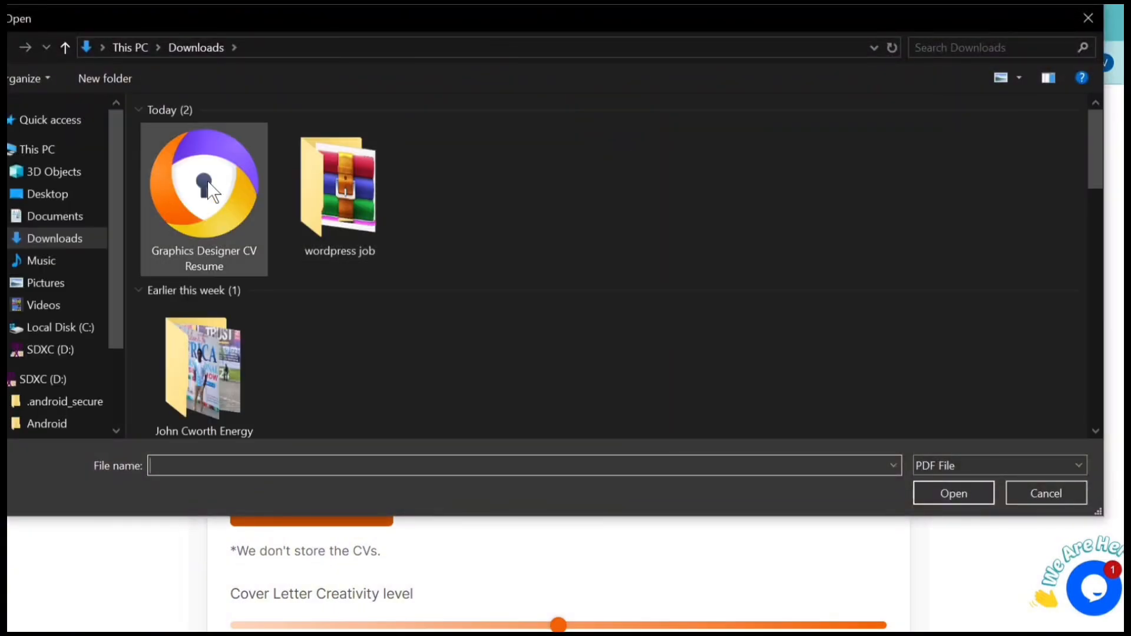
{"action": "scroll", "coordinate": [584, 506], "scroll_direction": "down", "scroll_amount": 5}
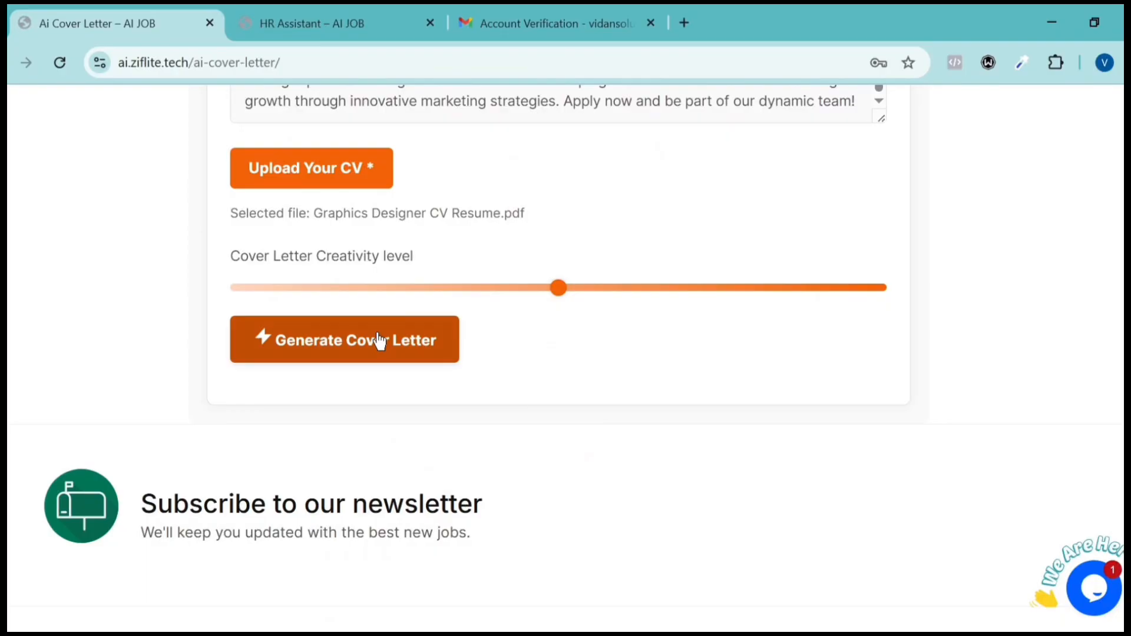
{"action": "left_click", "coordinate": [379, 340]}
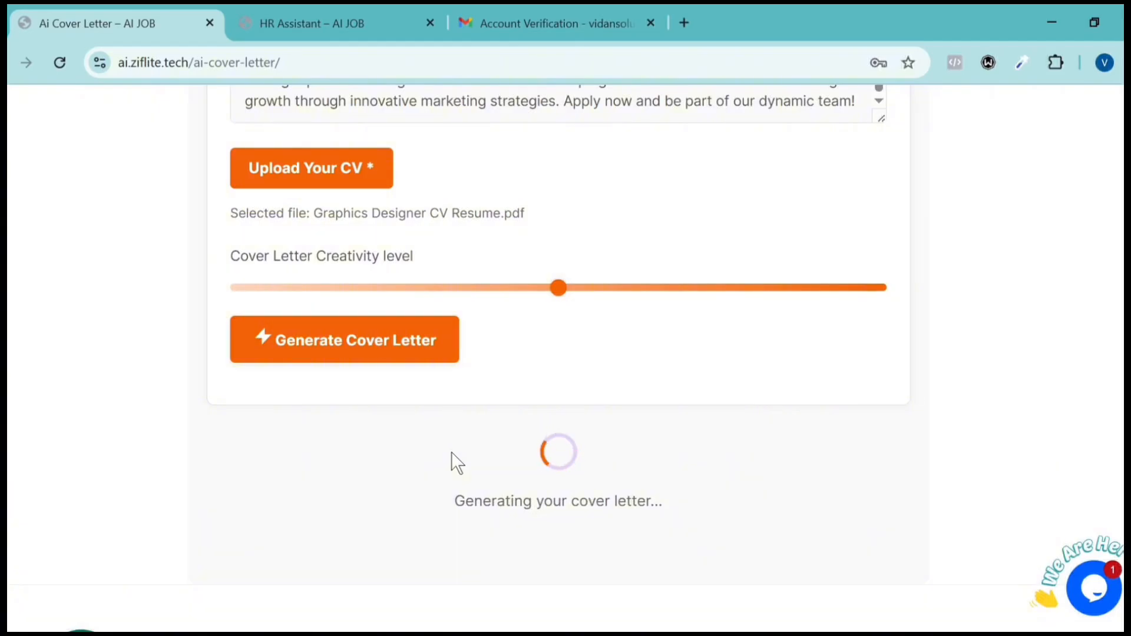
Open AI JOB's 'Your username and password' email in Gmail and expand its hidden login credentials
{"action": "left_click", "coordinate": [552, 7]}
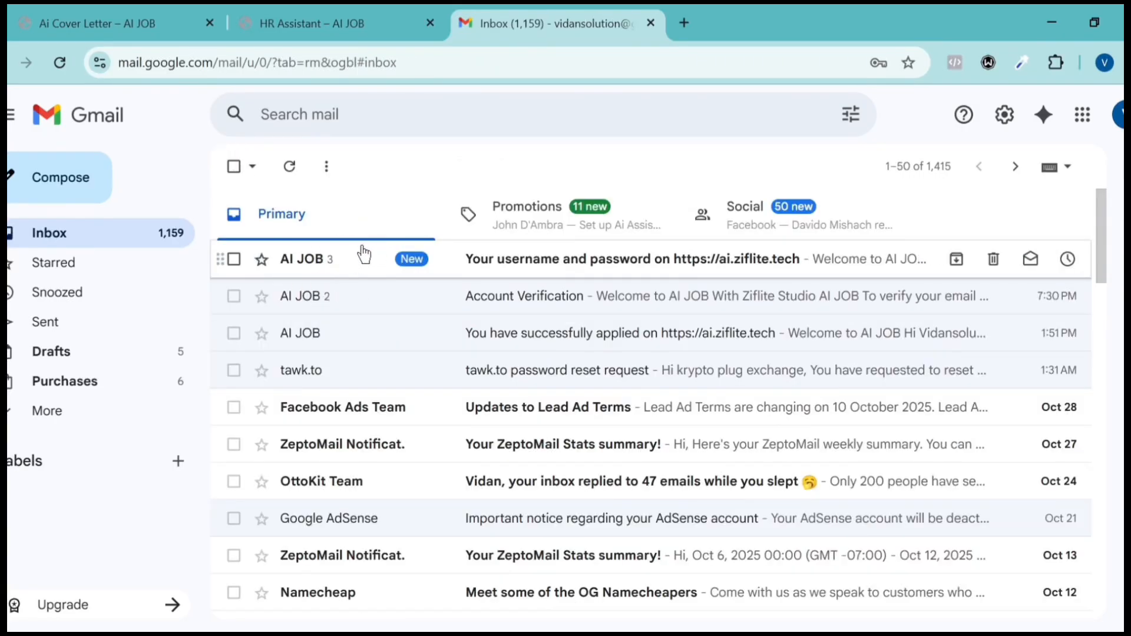
{"action": "left_click", "coordinate": [477, 259]}
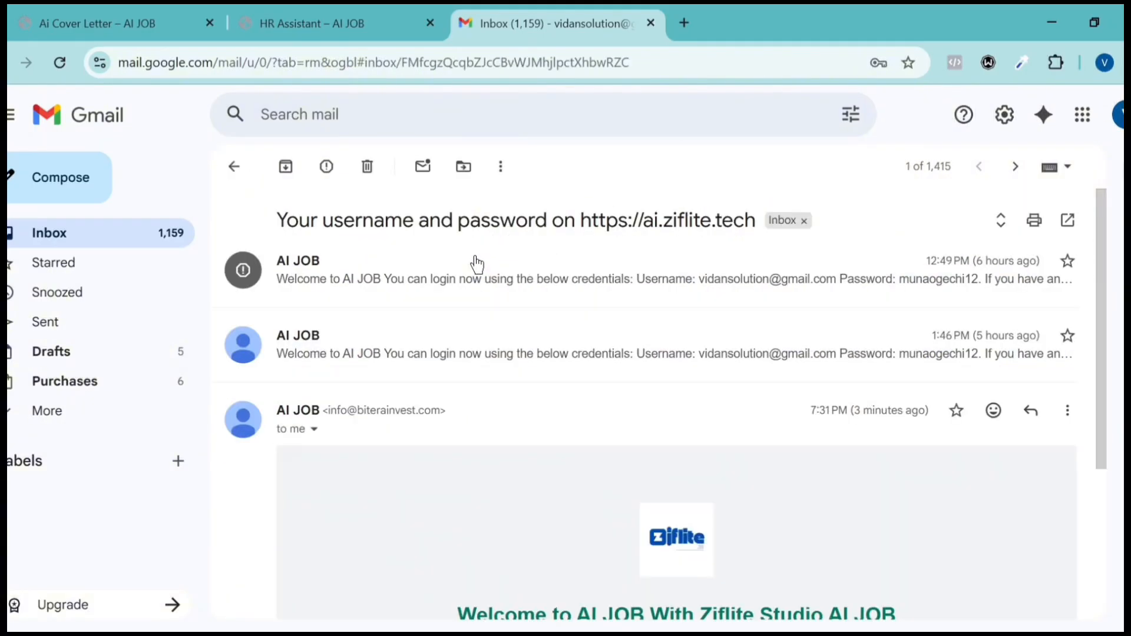
{"action": "scroll", "coordinate": [412, 421], "scroll_direction": "down", "scroll_amount": 4}
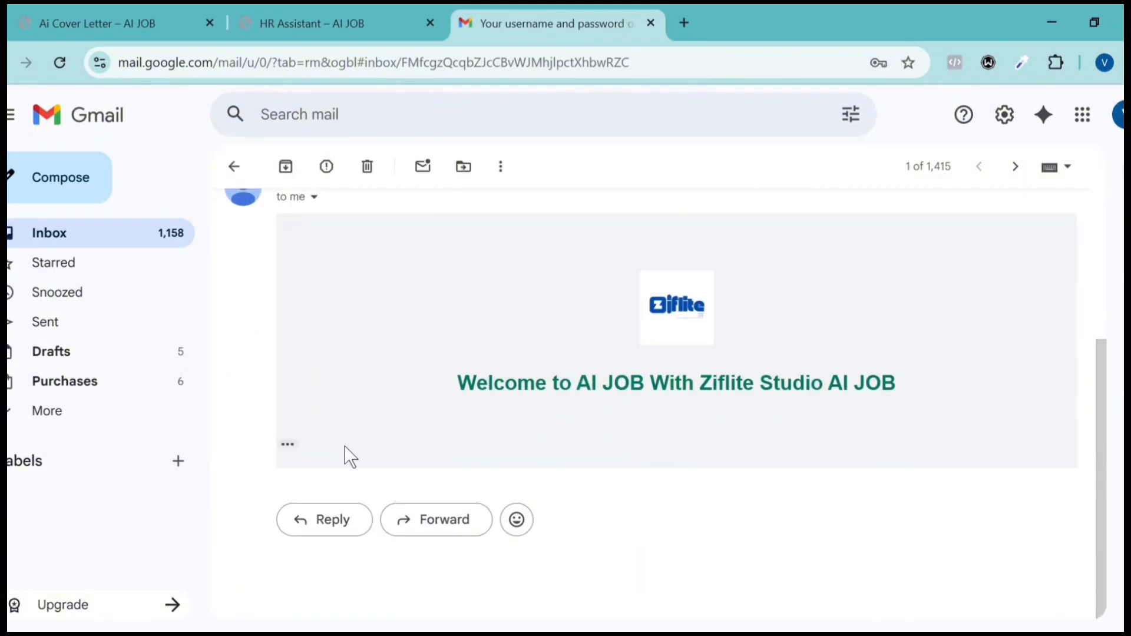
{"action": "left_click", "coordinate": [288, 444]}
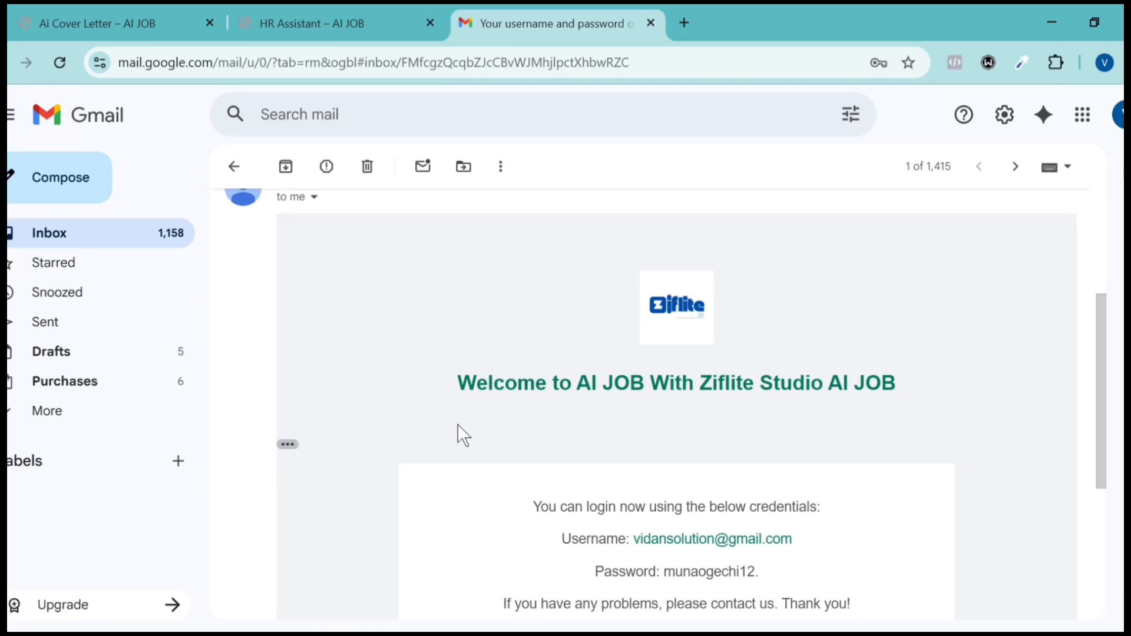
{"action": "scroll", "coordinate": [588, 409], "scroll_direction": "down", "scroll_amount": 2}
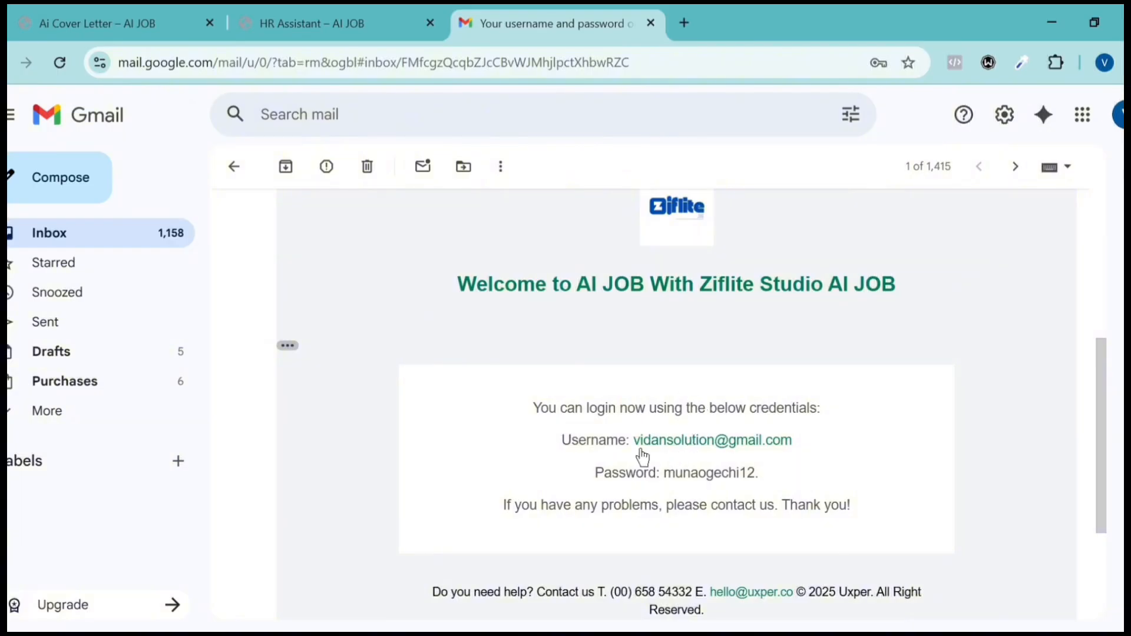
{"action": "scroll", "coordinate": [669, 392], "scroll_direction": "up", "scroll_amount": 3}
{"action": "scroll", "coordinate": [669, 392], "scroll_direction": "down", "scroll_amount": 4}
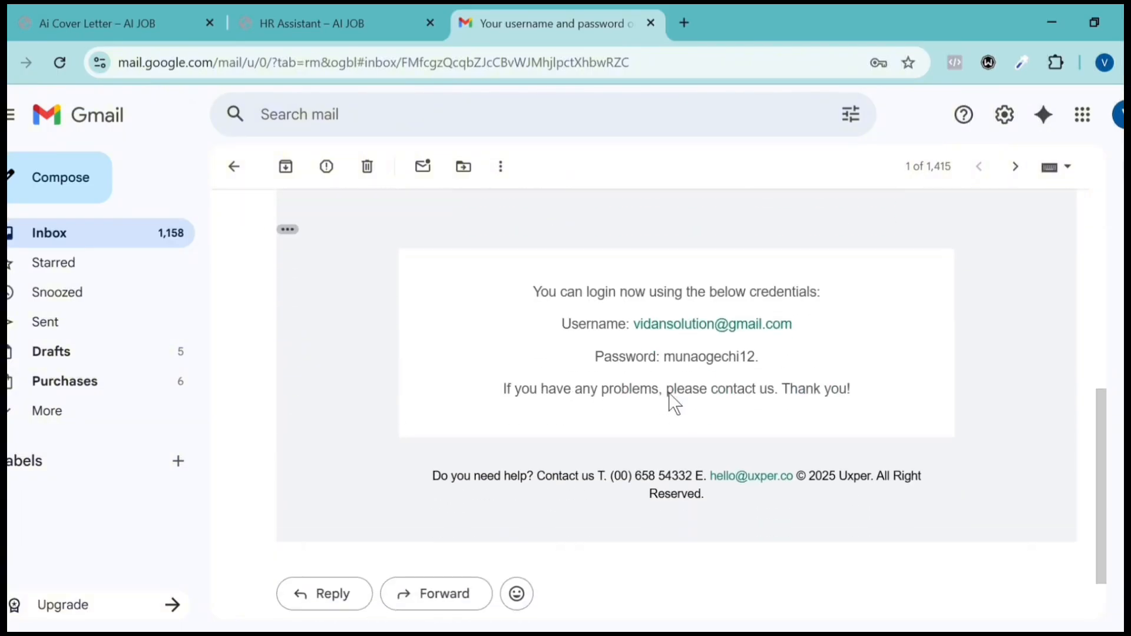
{"action": "scroll", "coordinate": [670, 392], "scroll_direction": "down", "scroll_amount": 2}
{"action": "scroll", "coordinate": [656, 365], "scroll_direction": "up", "scroll_amount": 8}
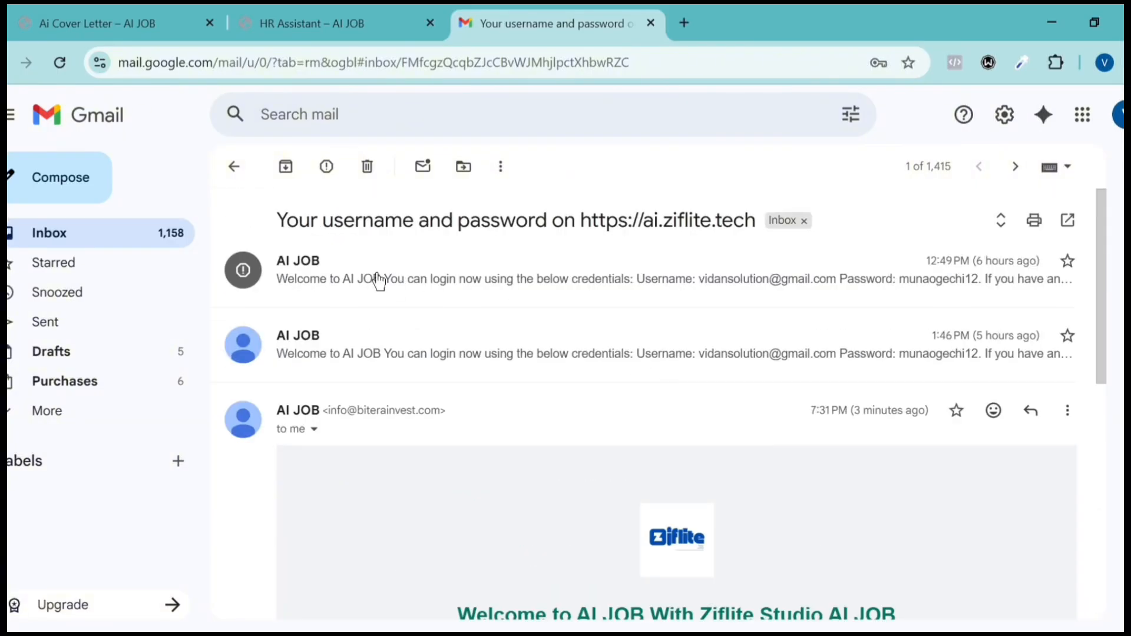
Copy the generated cover letter addressed to CHISOM LITE's Hiring Manager and return to the HR Assistant listing
{"action": "left_click", "coordinate": [306, 8]}
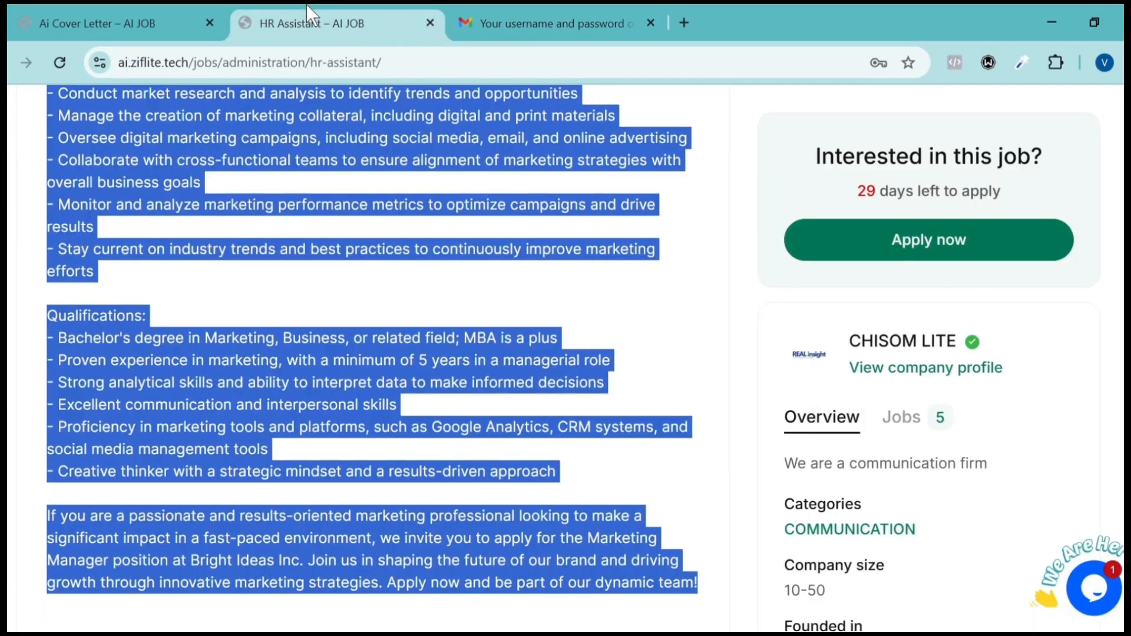
{"action": "left_click", "coordinate": [117, 6]}
{"action": "scroll", "coordinate": [312, 294], "scroll_direction": "down", "scroll_amount": 4}
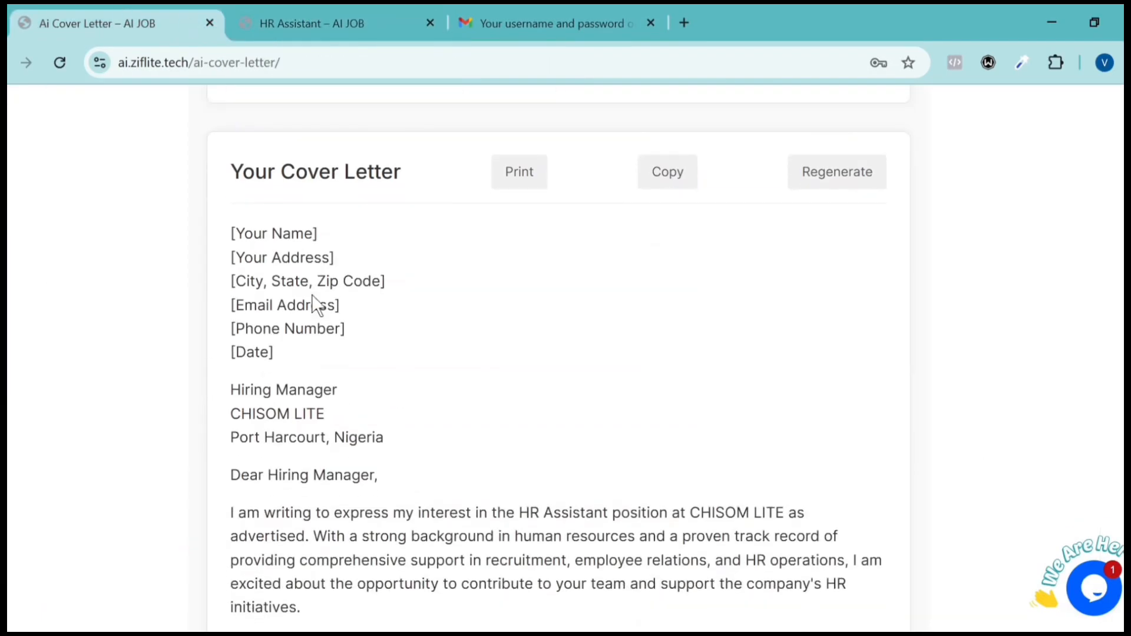
{"action": "scroll", "coordinate": [312, 295], "scroll_direction": "down", "scroll_amount": 1}
{"action": "scroll", "coordinate": [312, 294], "scroll_direction": "down", "scroll_amount": 4}
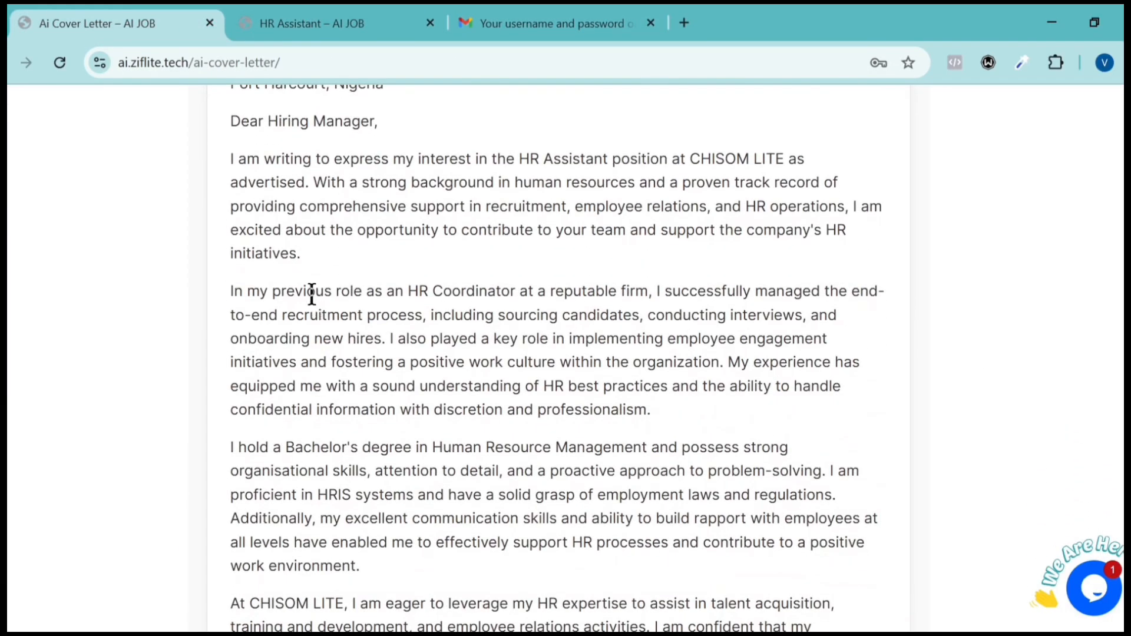
{"action": "scroll", "coordinate": [312, 294], "scroll_direction": "up", "scroll_amount": 1}
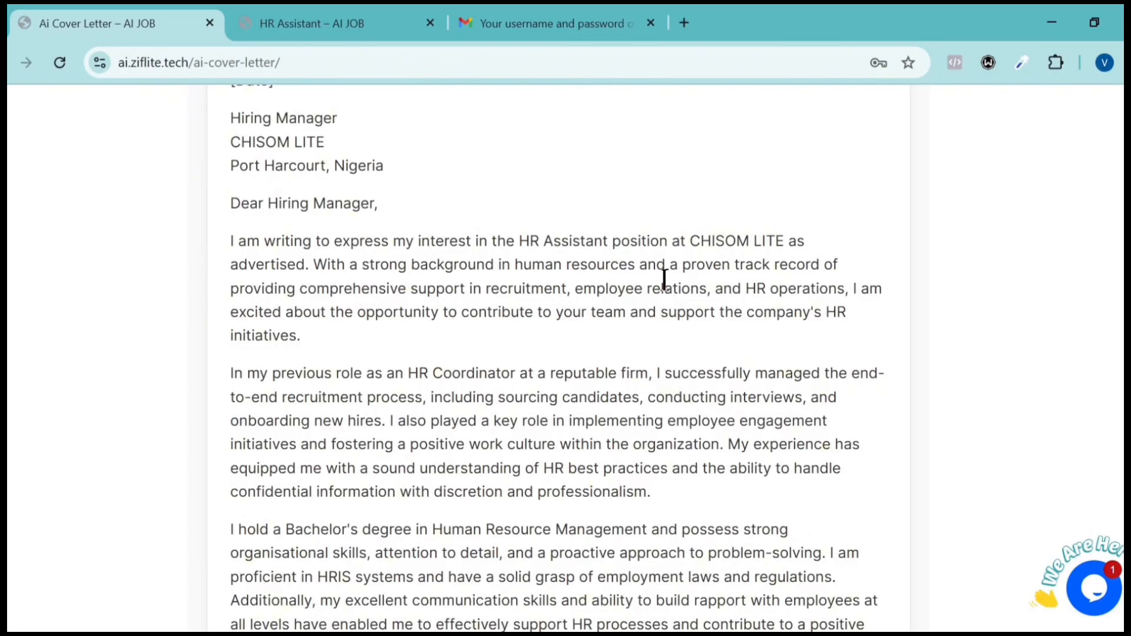
{"action": "scroll", "coordinate": [398, 518], "scroll_direction": "down", "scroll_amount": 8}
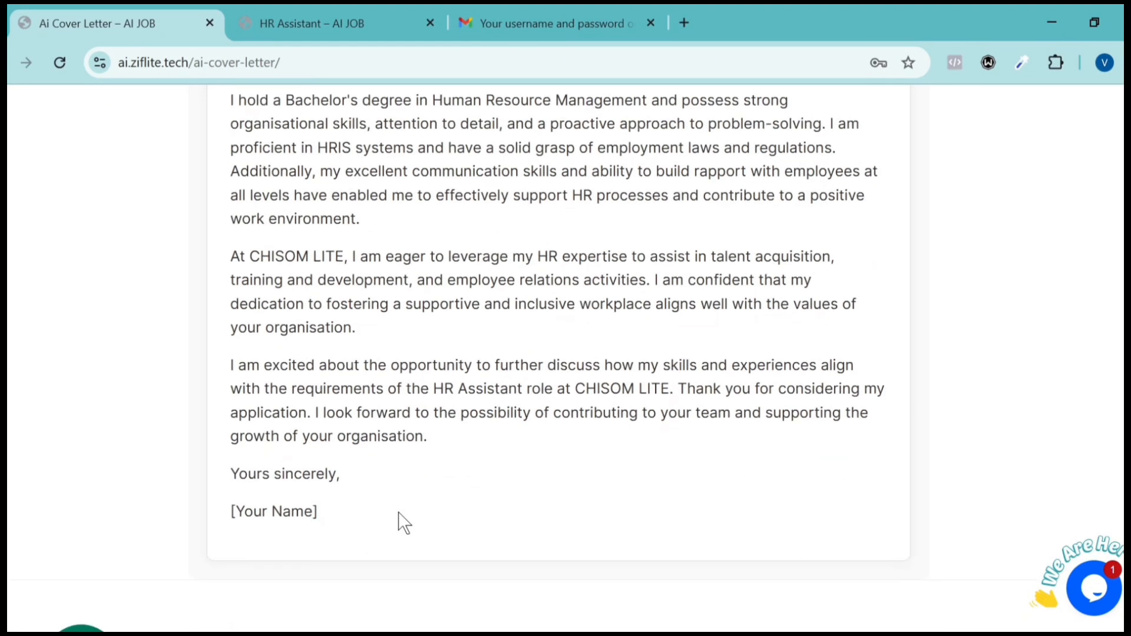
{"action": "scroll", "coordinate": [399, 518], "scroll_direction": "up", "scroll_amount": 6}
{"action": "scroll", "coordinate": [399, 511], "scroll_direction": "up", "scroll_amount": 8}
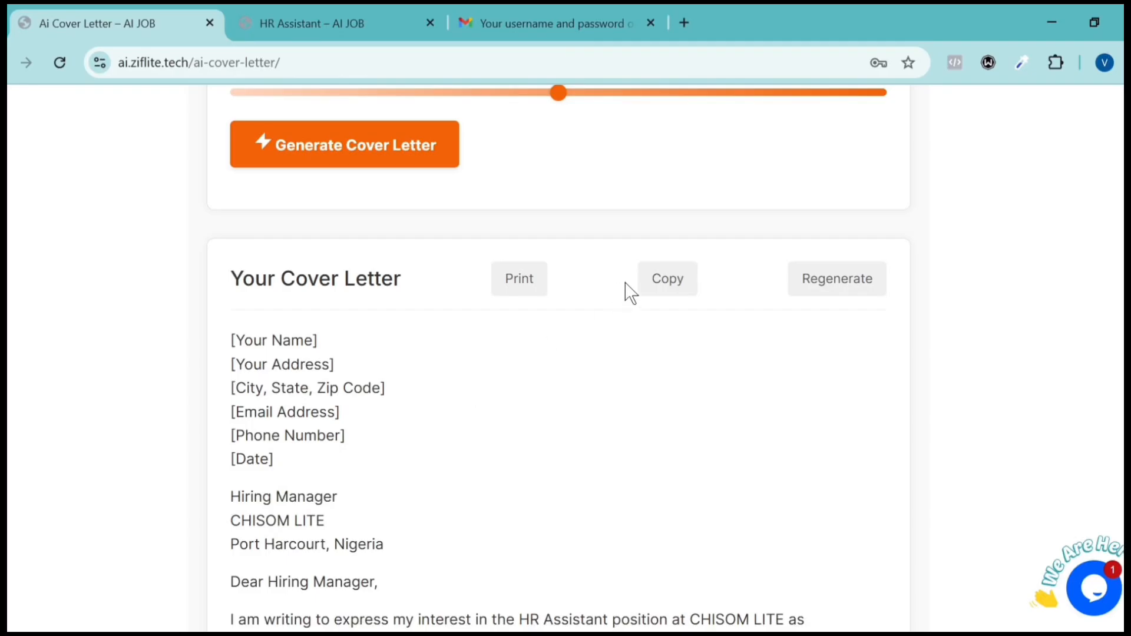
{"action": "left_click", "coordinate": [684, 281]}
{"action": "left_click", "coordinate": [376, 18]}
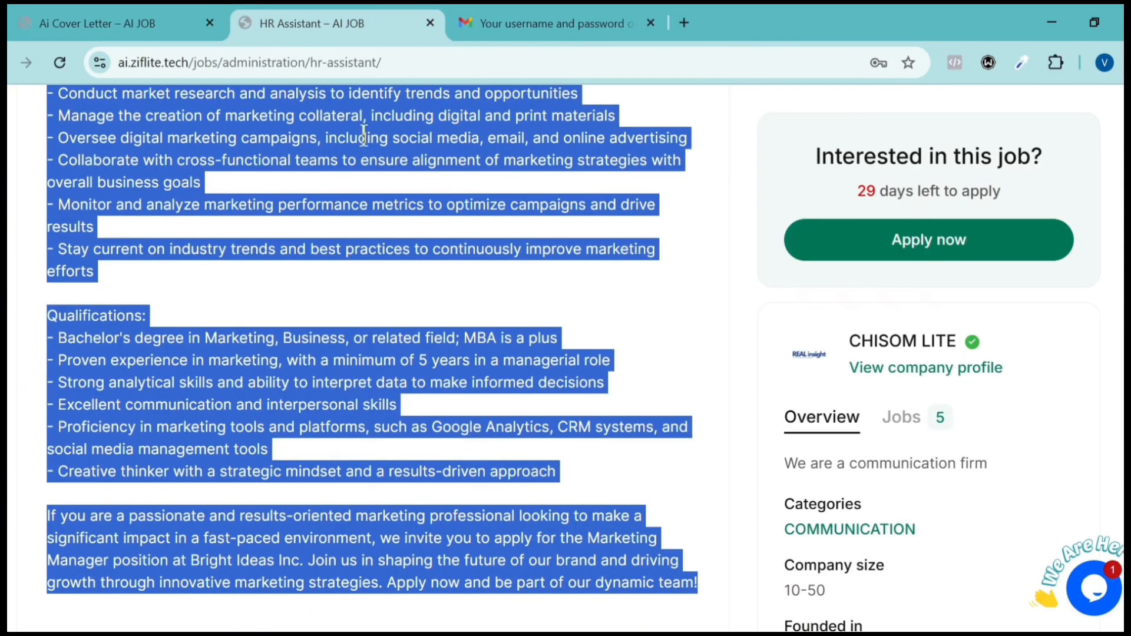
Open the HR Assistant 'Apply for this job' form and paste the cover letter into Message
{"action": "left_click", "coordinate": [621, 313]}
{"action": "scroll", "coordinate": [621, 314], "scroll_direction": "down", "scroll_amount": 5}
{"action": "scroll", "coordinate": [621, 314], "scroll_direction": "up", "scroll_amount": 4}
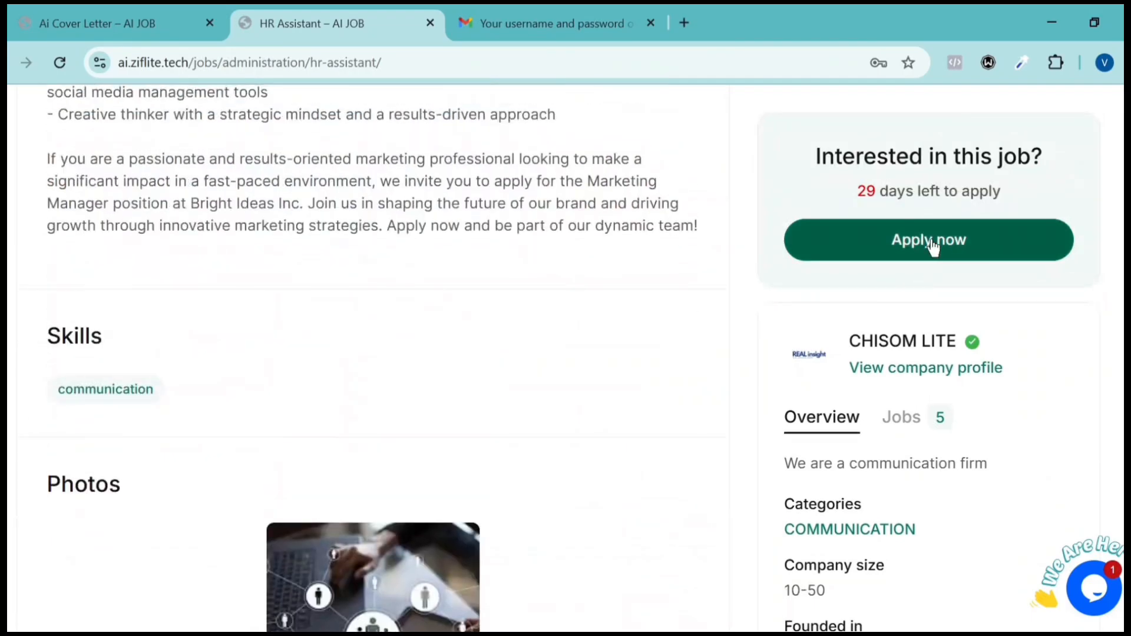
{"action": "left_click", "coordinate": [930, 241]}
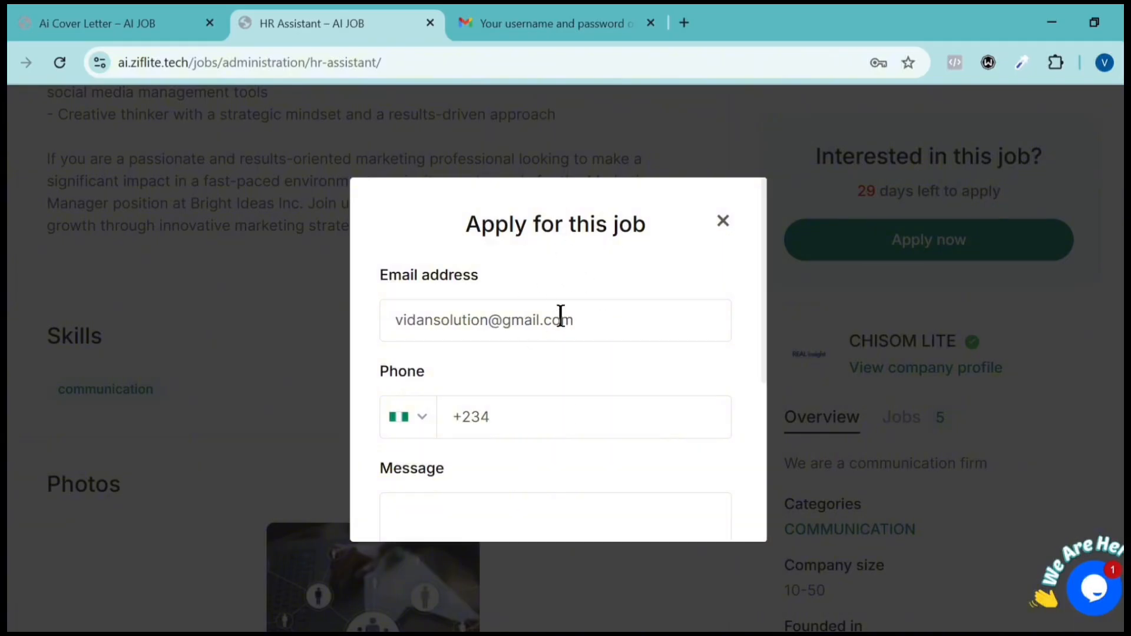
{"action": "scroll", "coordinate": [556, 398], "scroll_direction": "down", "scroll_amount": 3}
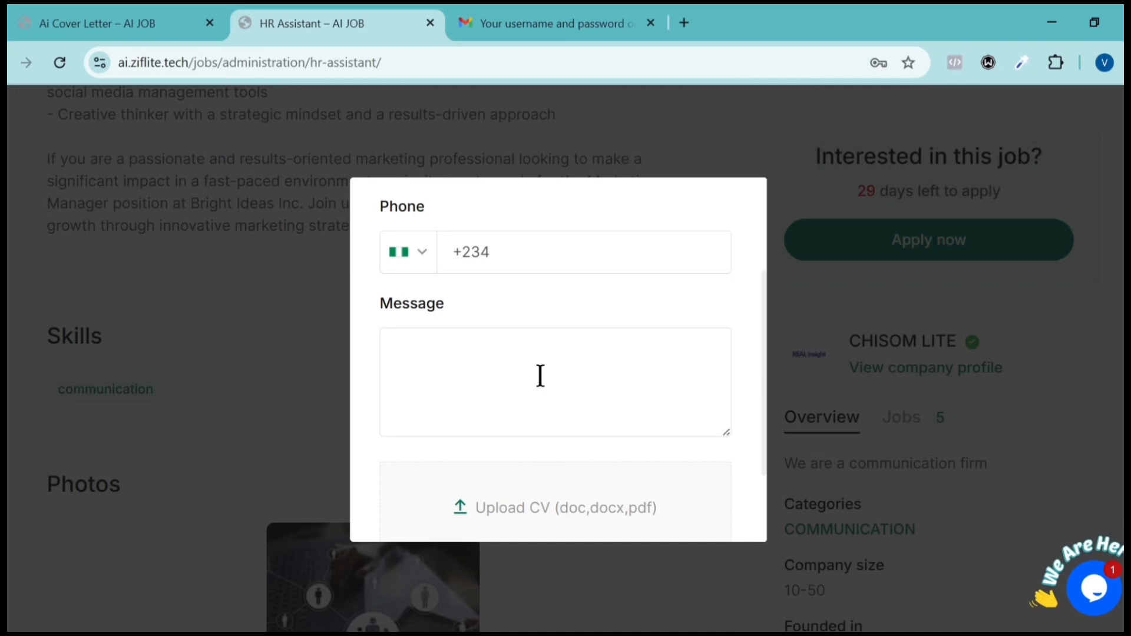
{"action": "scroll", "coordinate": [541, 375], "scroll_direction": "up", "scroll_amount": 3}
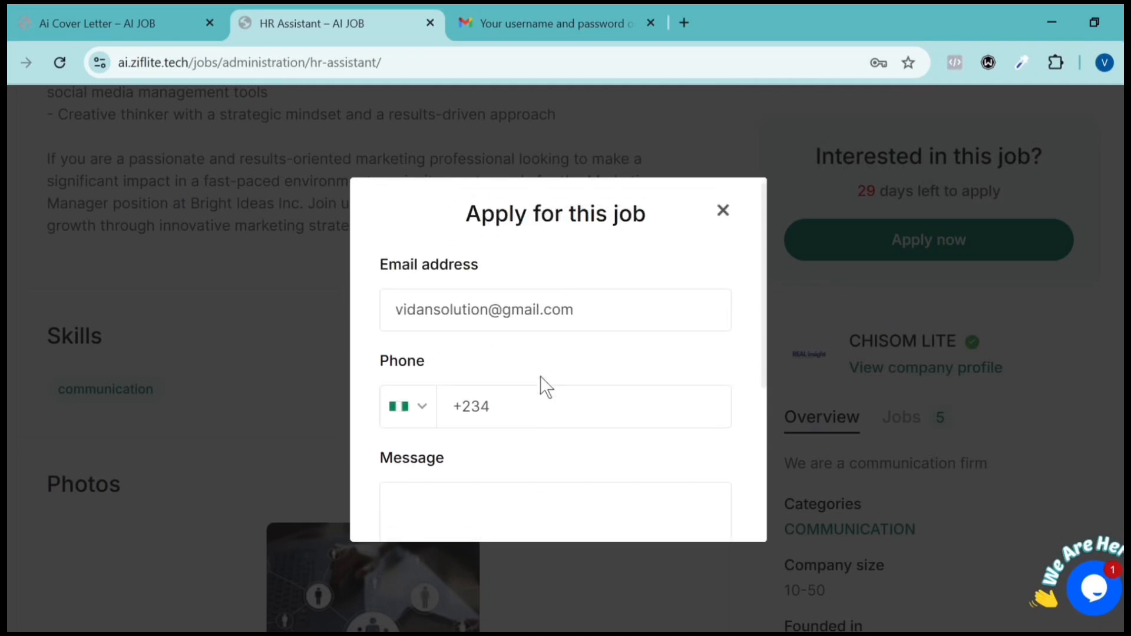
{"action": "scroll", "coordinate": [540, 377], "scroll_direction": "down", "scroll_amount": 3}
{"action": "left_click", "coordinate": [486, 388]}
{"action": "key", "text": "ctrl+v"}
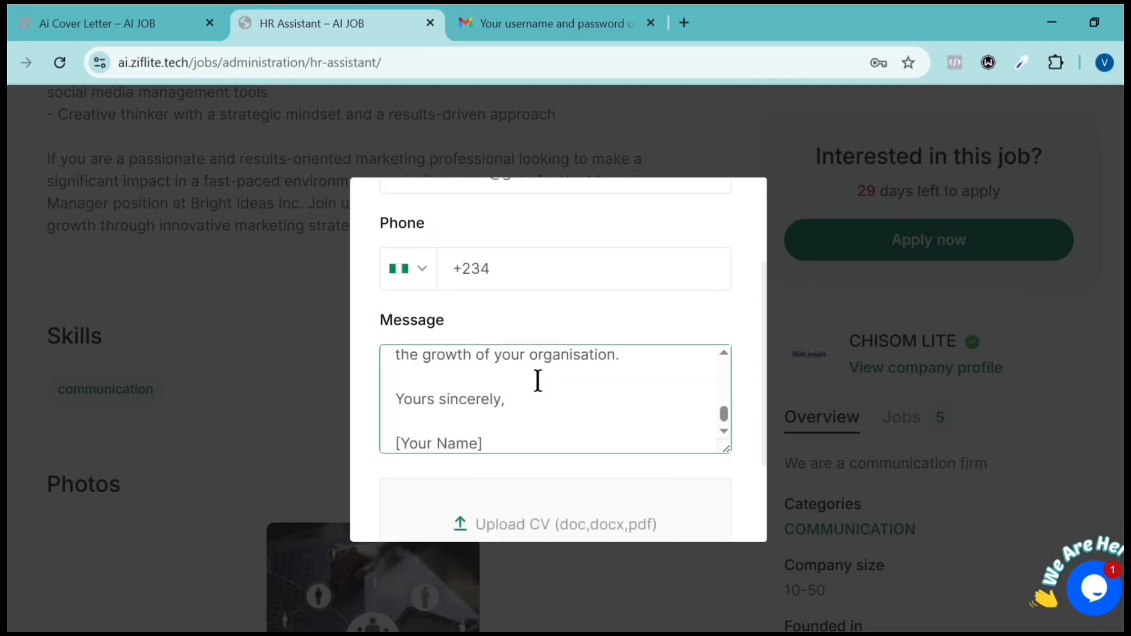
{"action": "scroll", "coordinate": [515, 399], "scroll_direction": "up", "scroll_amount": 10}
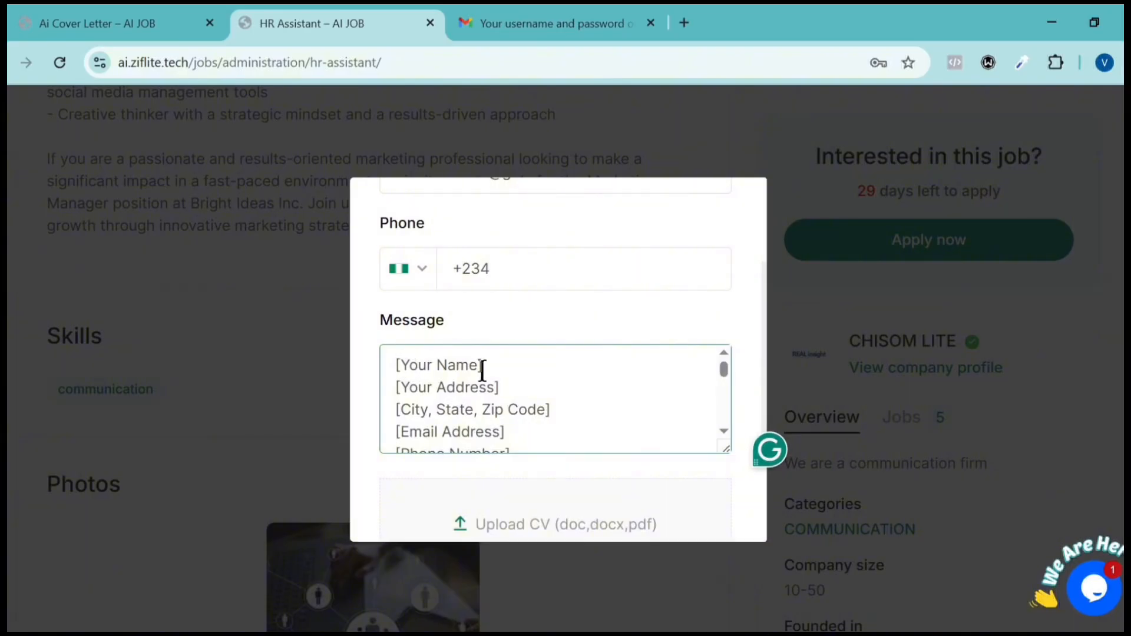
{"action": "scroll", "coordinate": [456, 406], "scroll_direction": "down", "scroll_amount": 5}
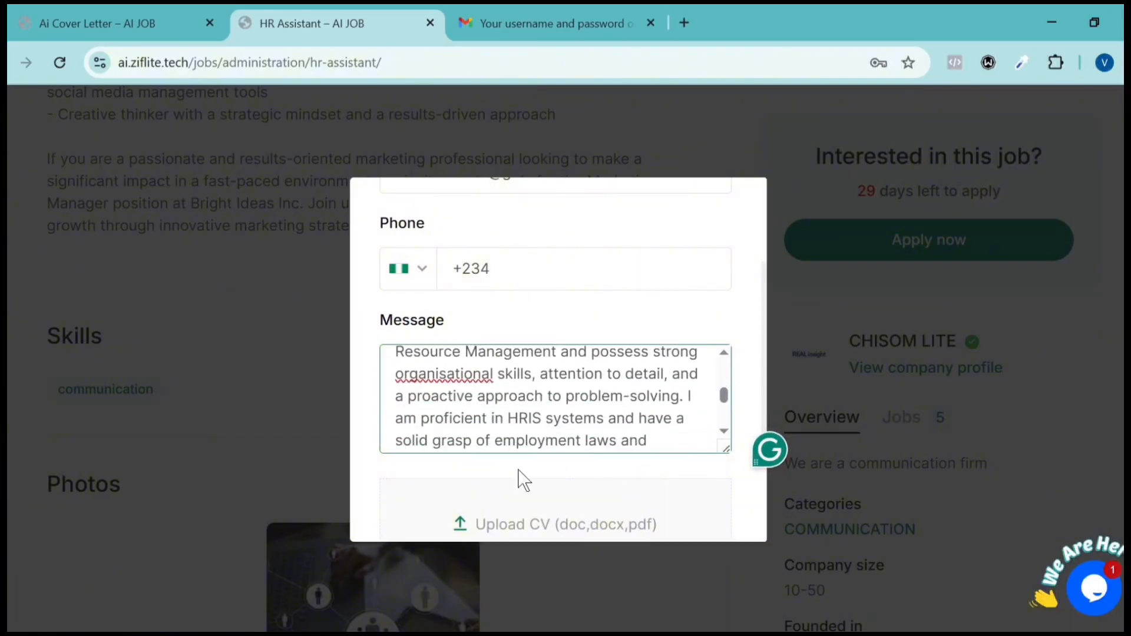
{"action": "scroll", "coordinate": [519, 470], "scroll_direction": "down", "scroll_amount": 2}
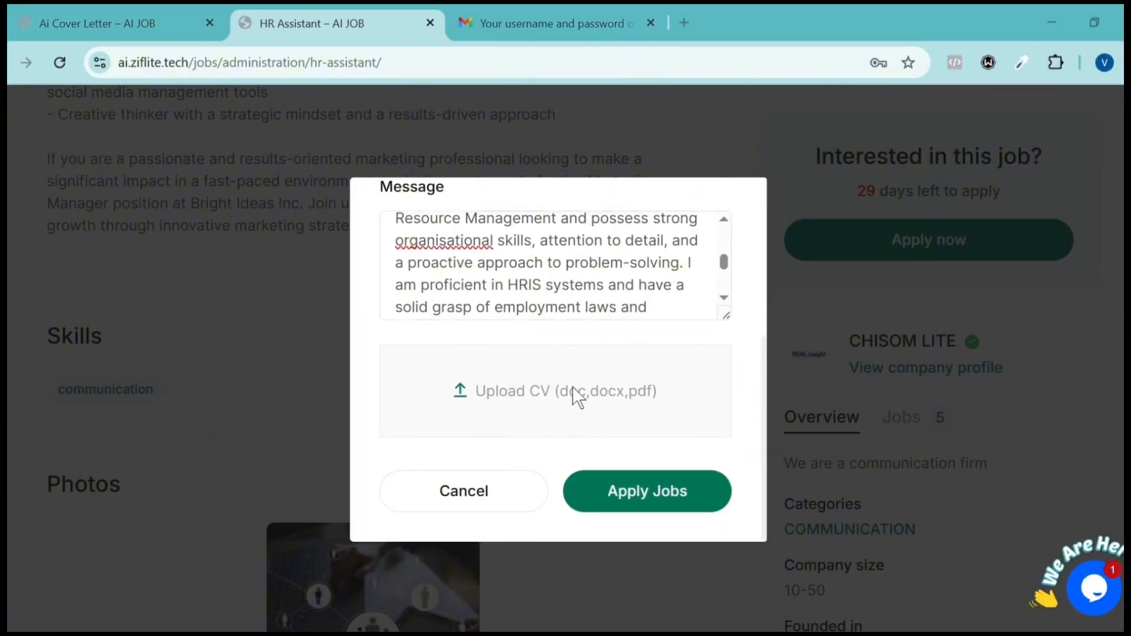
Upload Graphics Designer CV Resume.pdf from Downloads and submit the HR Assistant application
{"action": "left_click", "coordinate": [571, 387]}
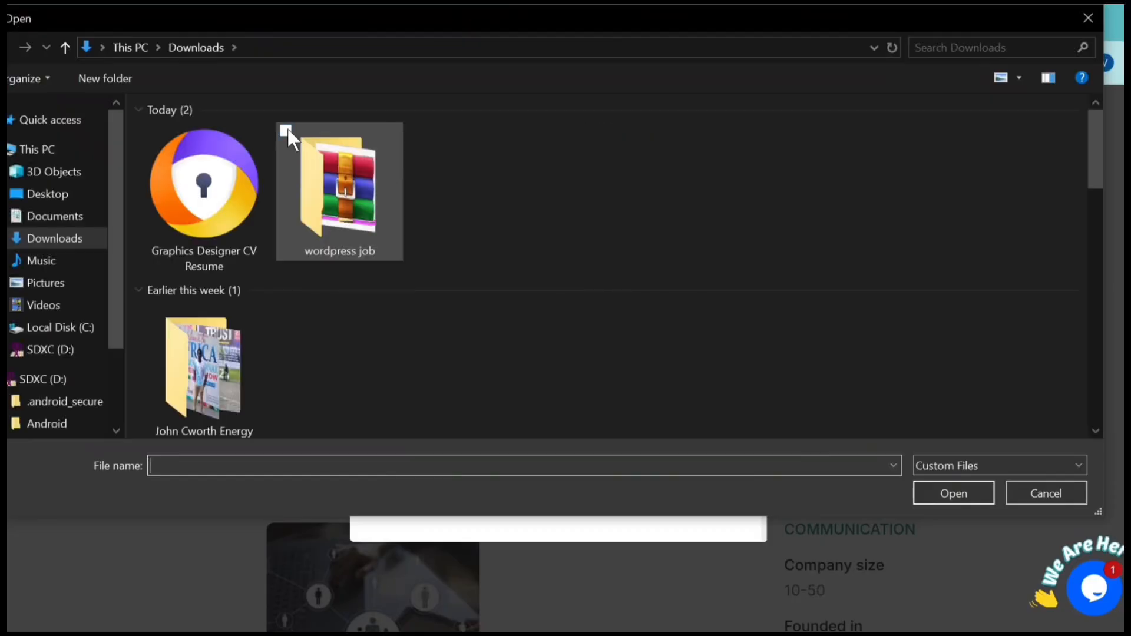
{"action": "double_click", "coordinate": [213, 192]}
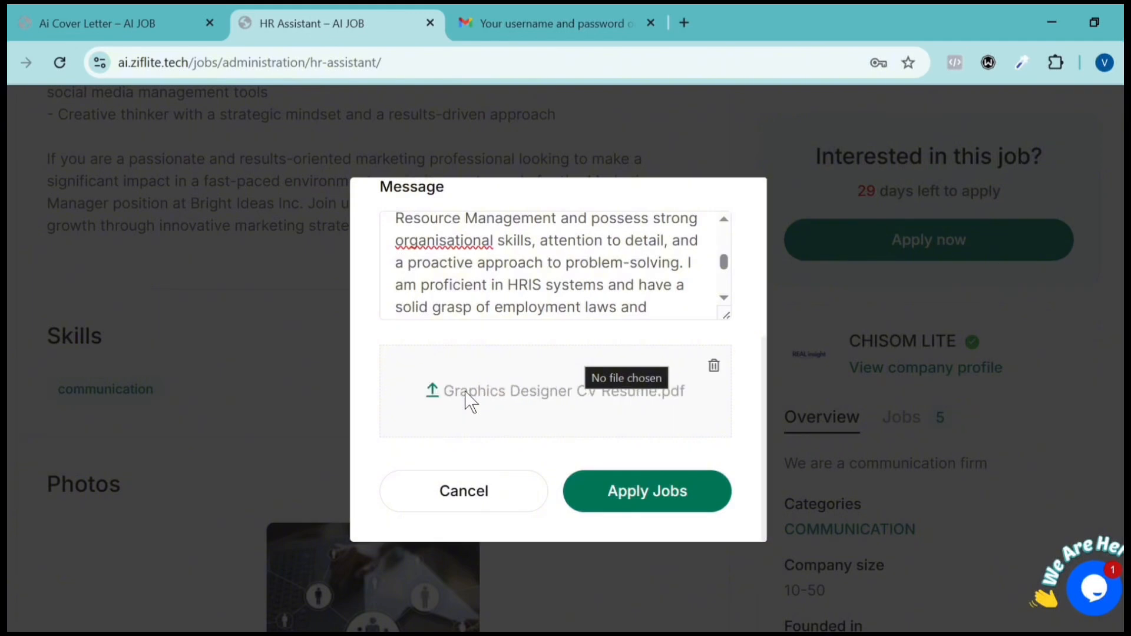
{"action": "left_click", "coordinate": [651, 497]}
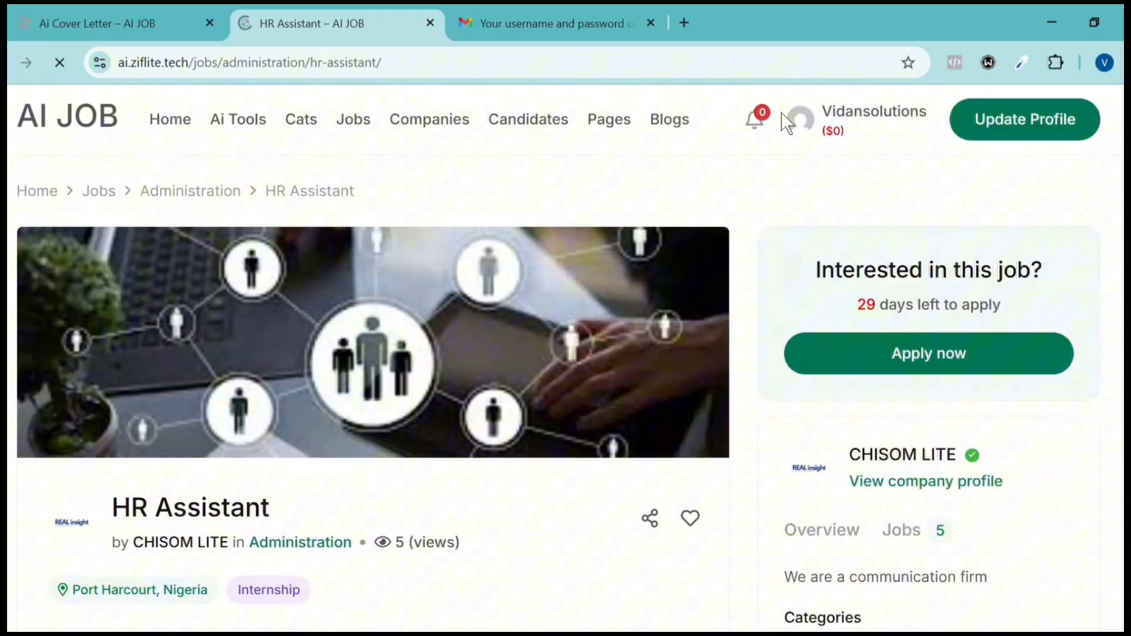
Review the My Jobs Applied (1) list showing HR Assistant as Pending, dated October 30, 2025
{"action": "mouse_move", "coordinate": [853, 124]}
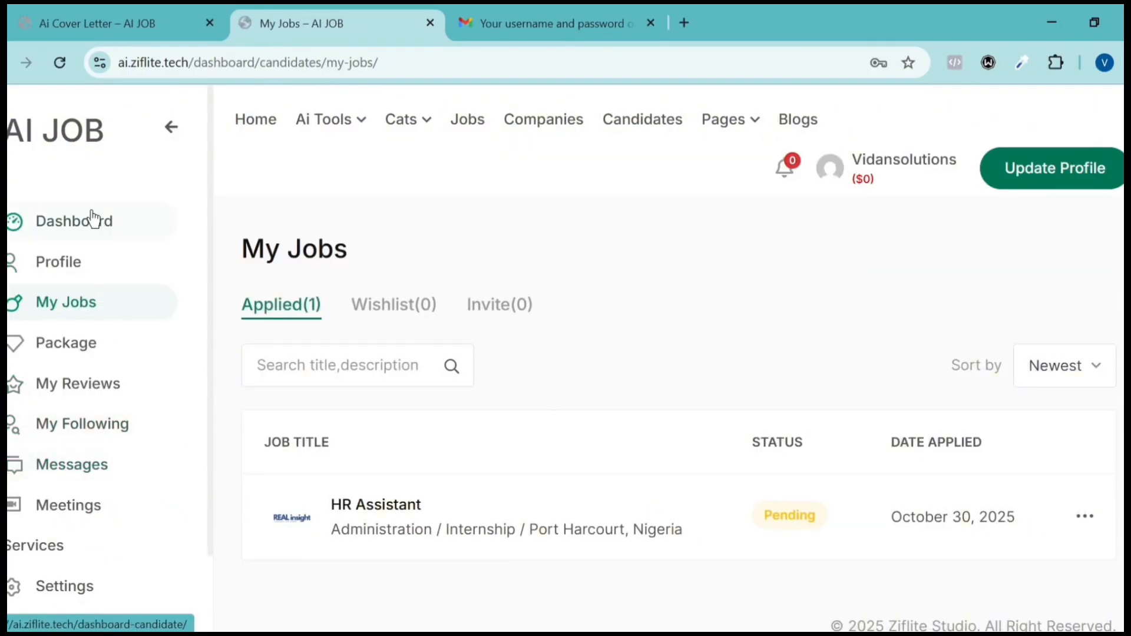
{"action": "scroll", "coordinate": [413, 471], "scroll_direction": "down", "scroll_amount": 1}
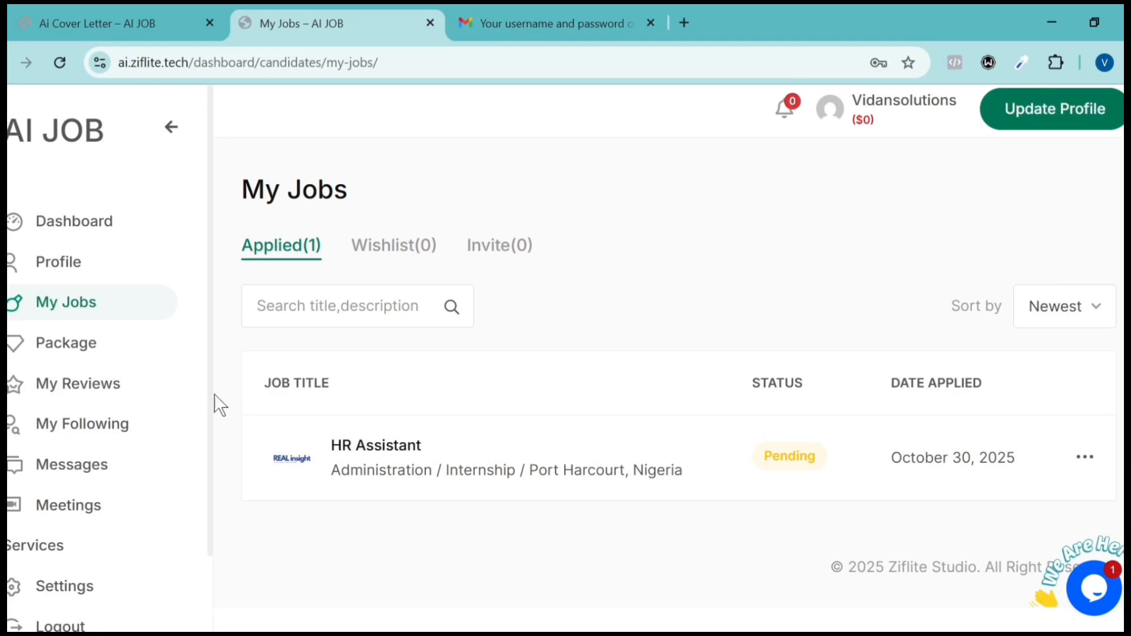
{"action": "scroll", "coordinate": [51, 462], "scroll_direction": "down", "scroll_amount": 2}
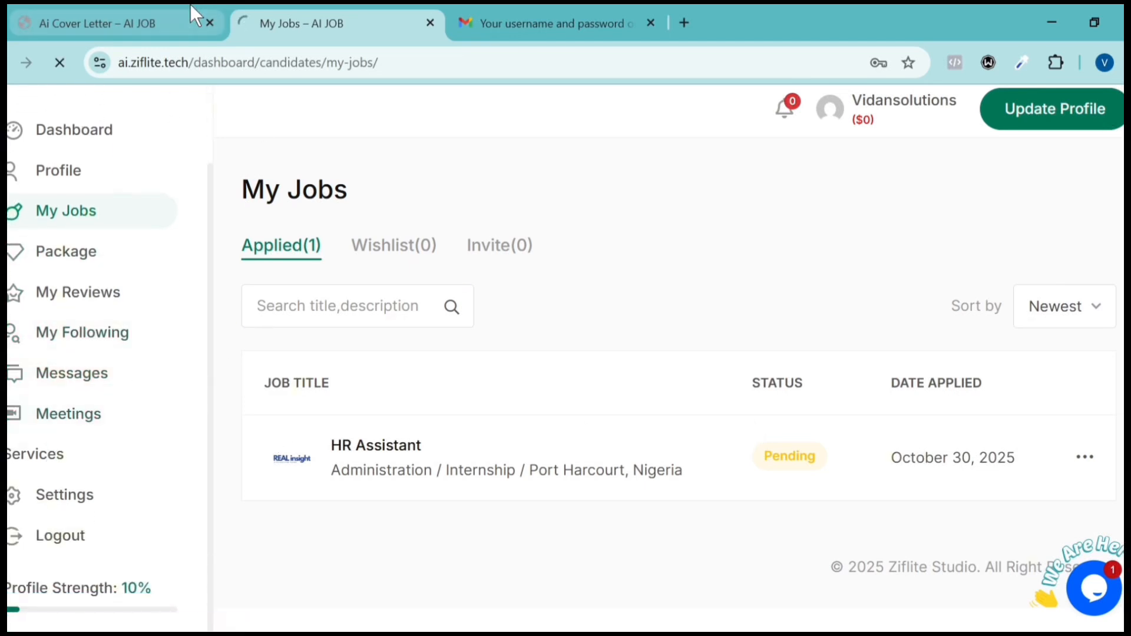
Select the HR Assistant job title text on the cover letter page
{"action": "left_click", "coordinate": [141, 14]}
{"action": "left_click", "coordinate": [283, 19]}
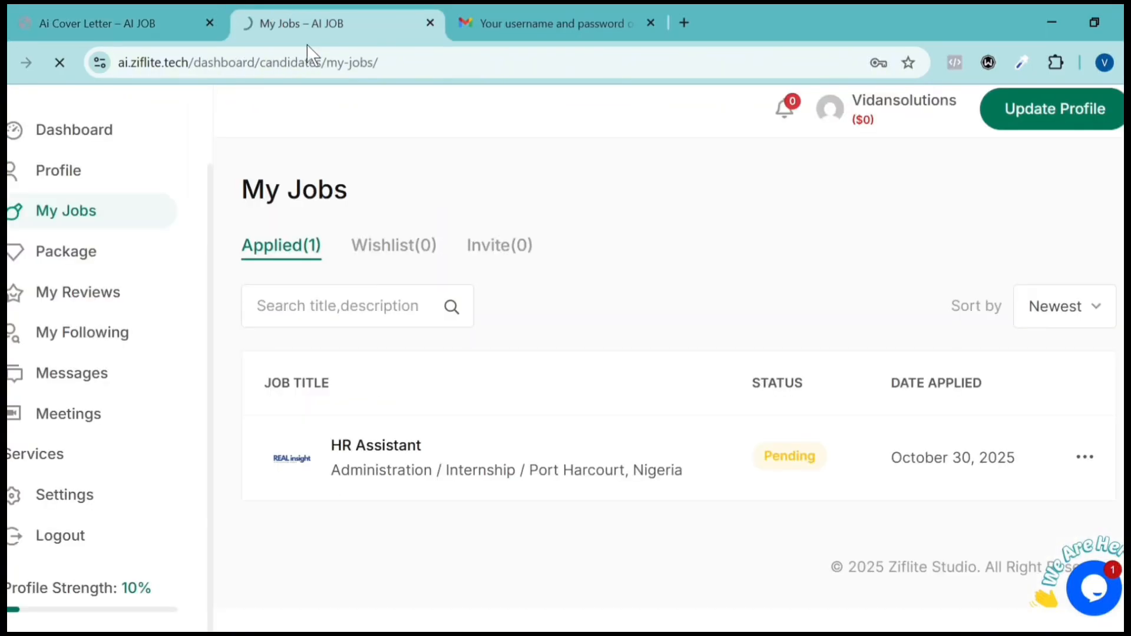
{"action": "left_click", "coordinate": [113, 7]}
{"action": "scroll", "coordinate": [308, 326], "scroll_direction": "up", "scroll_amount": 10}
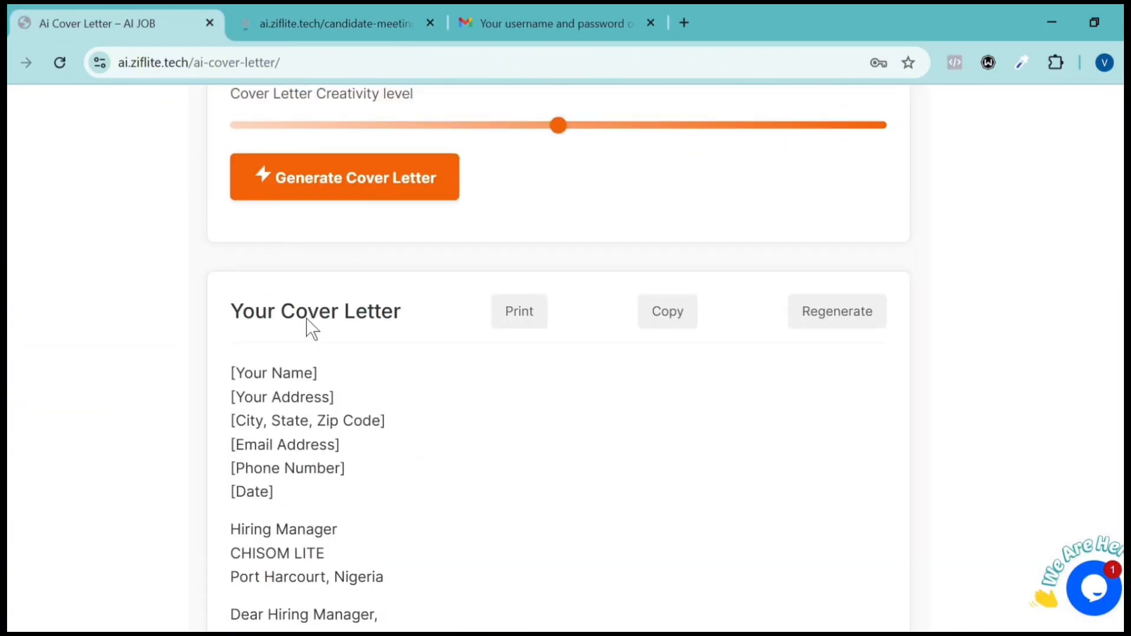
{"action": "mouse_move", "coordinate": [247, 132]}
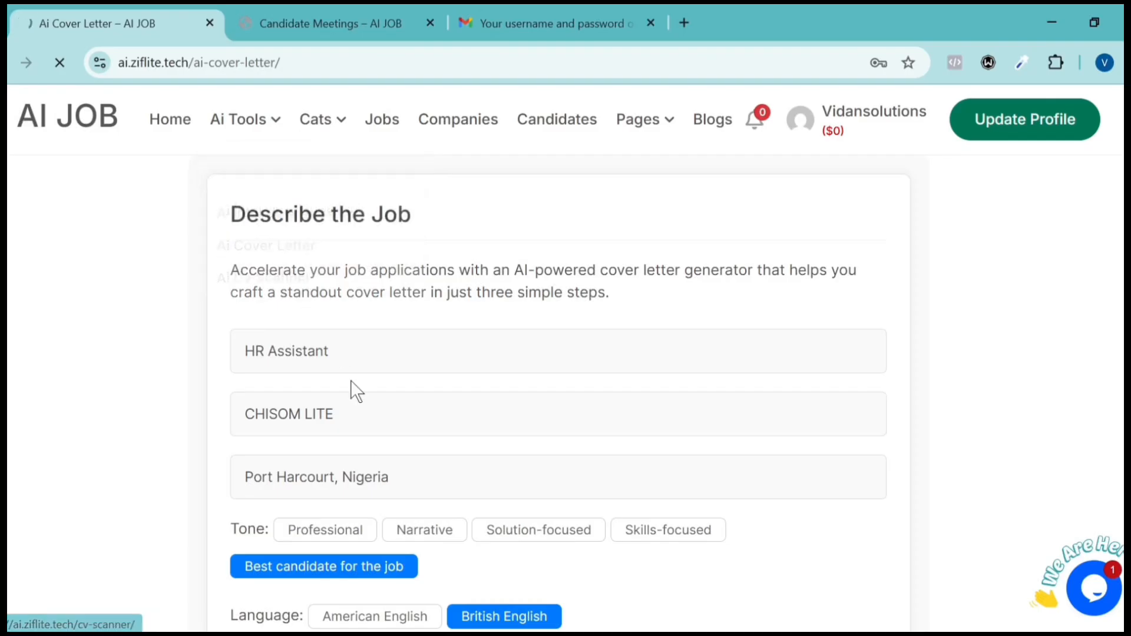
{"action": "triple_click", "coordinate": [339, 361]}
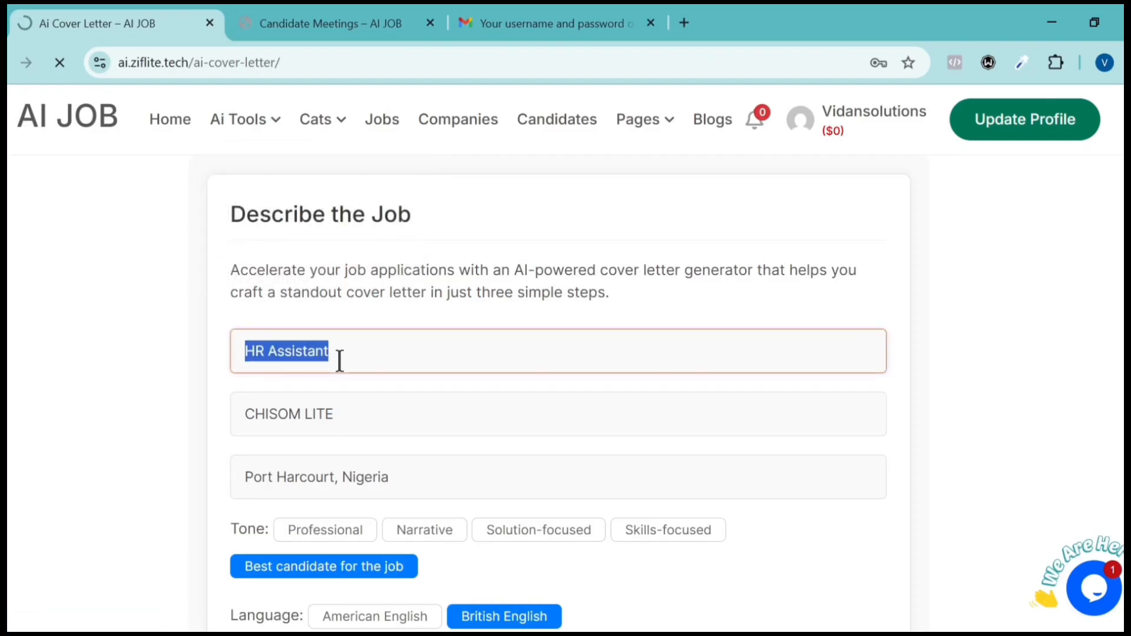
Open the AI Interview Questions Generator and paste the copied text into its Job Title field
{"action": "left_click", "coordinate": [321, 9]}
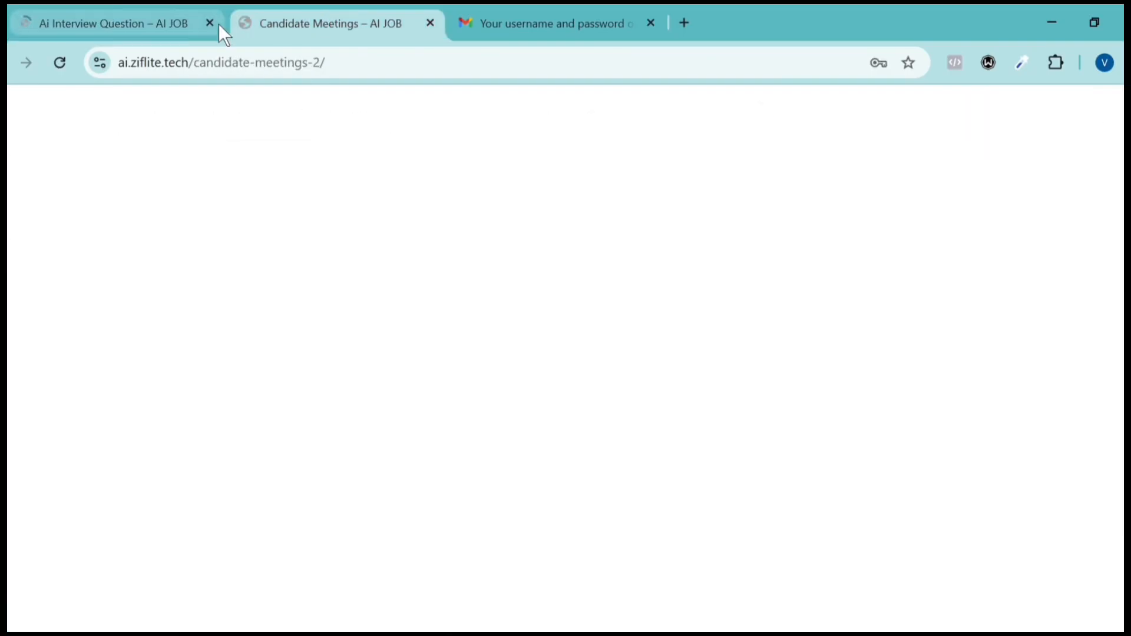
{"action": "mouse_move", "coordinate": [217, 24]}
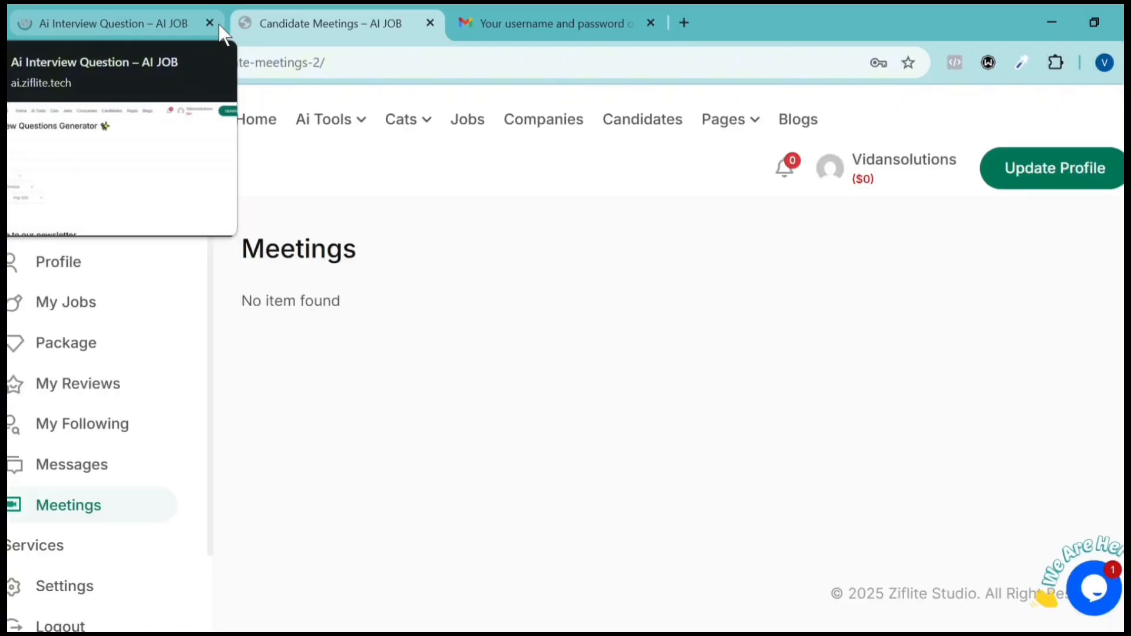
{"action": "left_click", "coordinate": [157, 15]}
{"action": "left_click", "coordinate": [144, 323]}
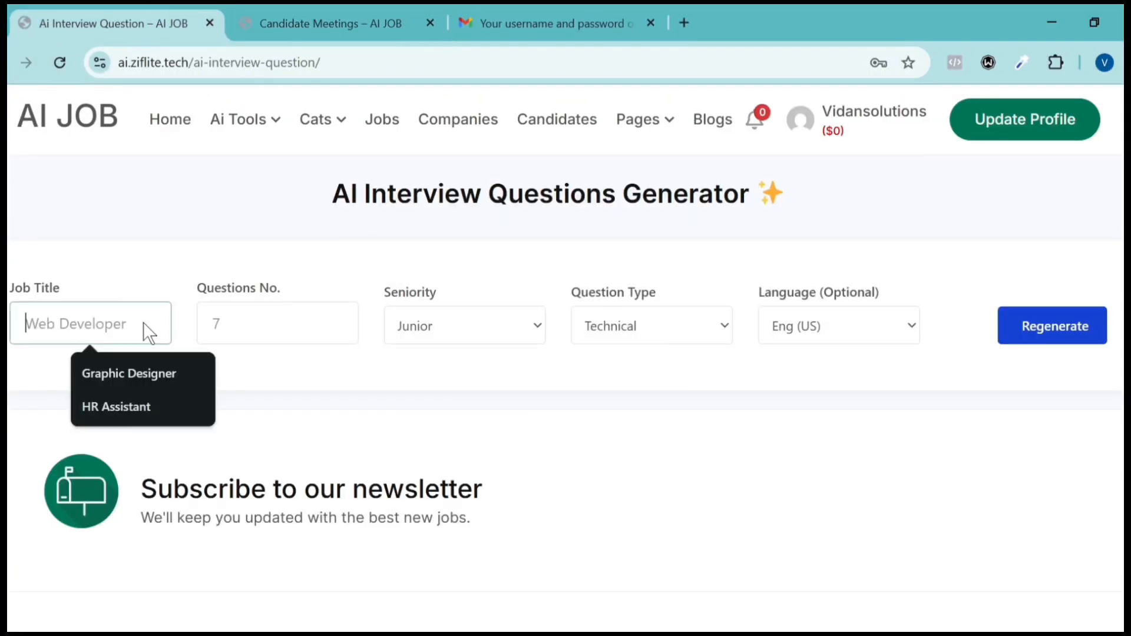
{"action": "key", "text": "ctrl+v"}
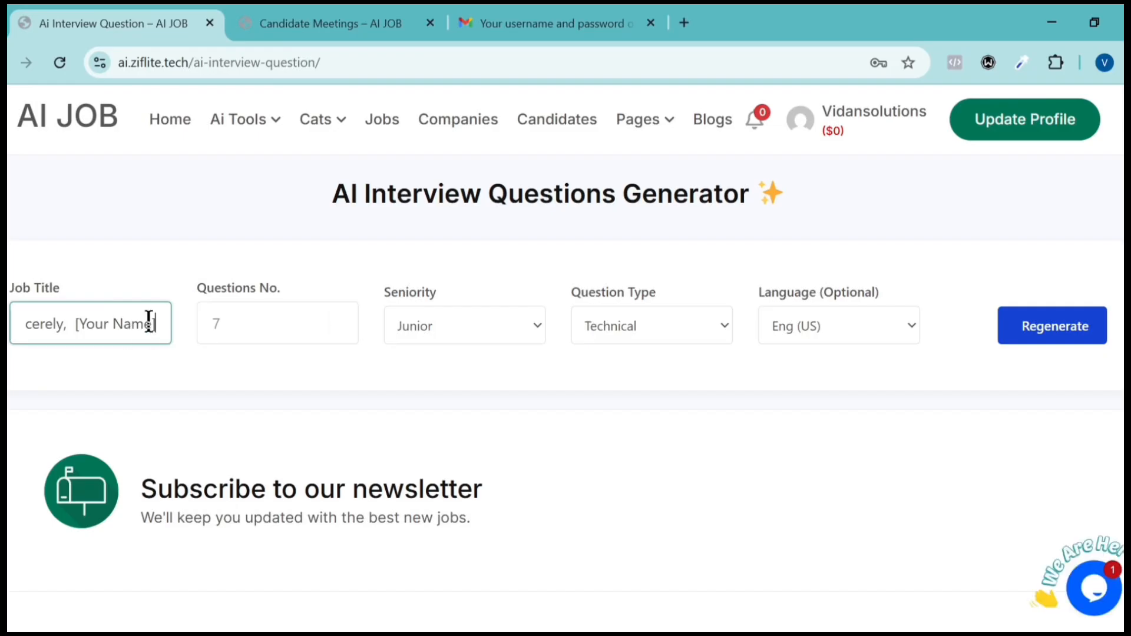
{"action": "key", "text": "ctrl+a"}
Copy the HR Assistant title from the My Jobs applied list and return to the generator
{"action": "left_click", "coordinate": [259, 12]}
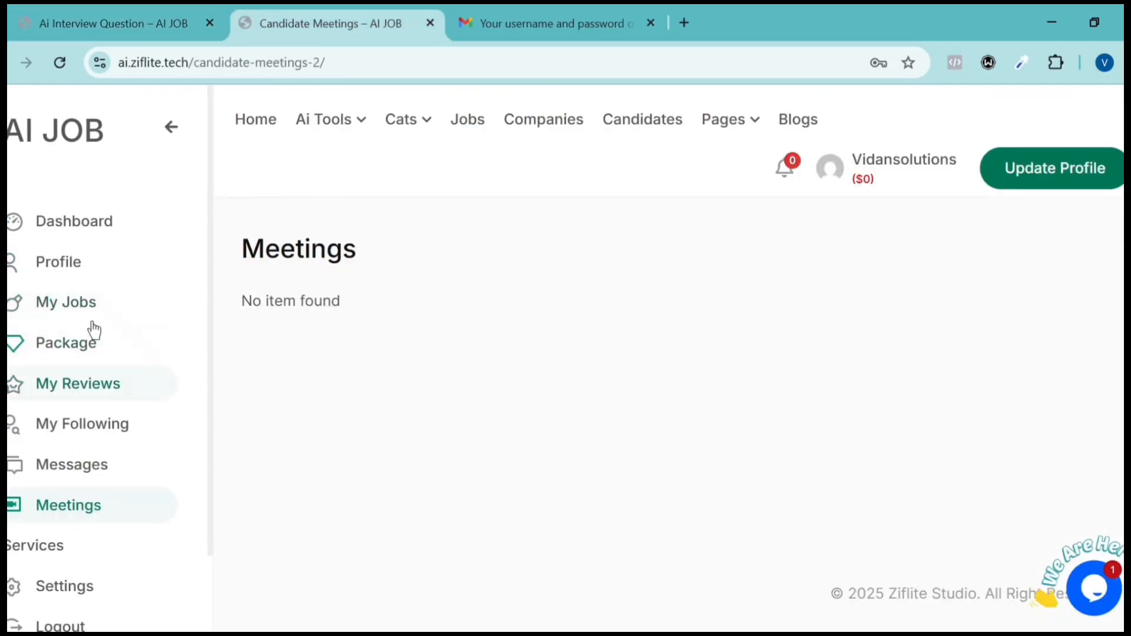
{"action": "left_click", "coordinate": [86, 301]}
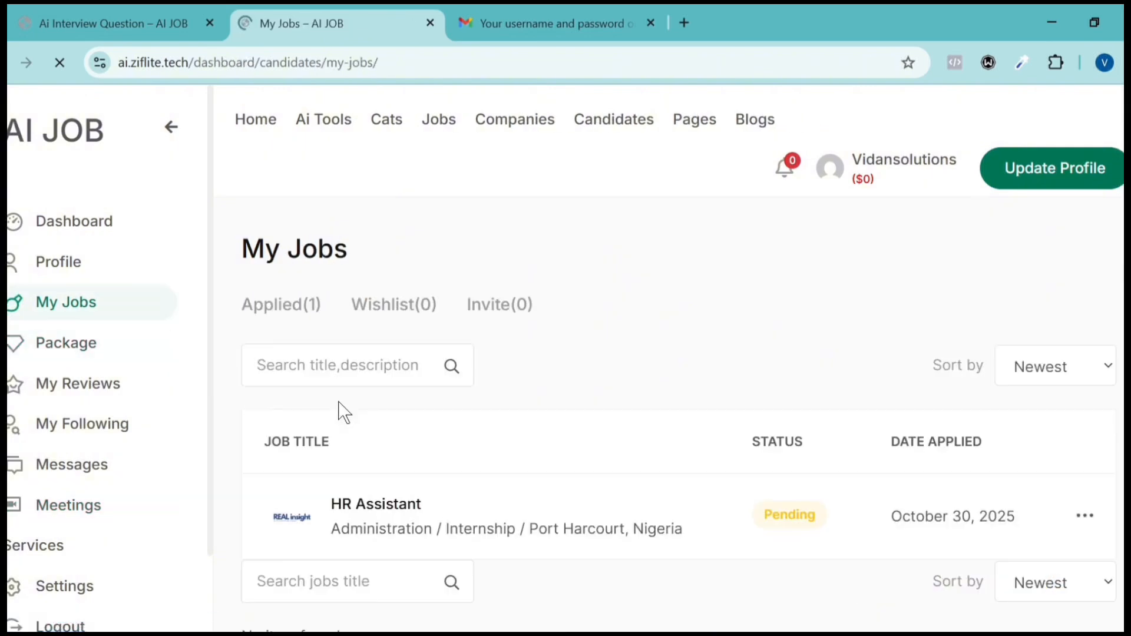
{"action": "left_click_drag", "start_coordinate": [330, 504], "coordinate": [432, 507]}
{"action": "key", "text": "ctrl+c"}
{"action": "left_click", "coordinate": [144, 23]}
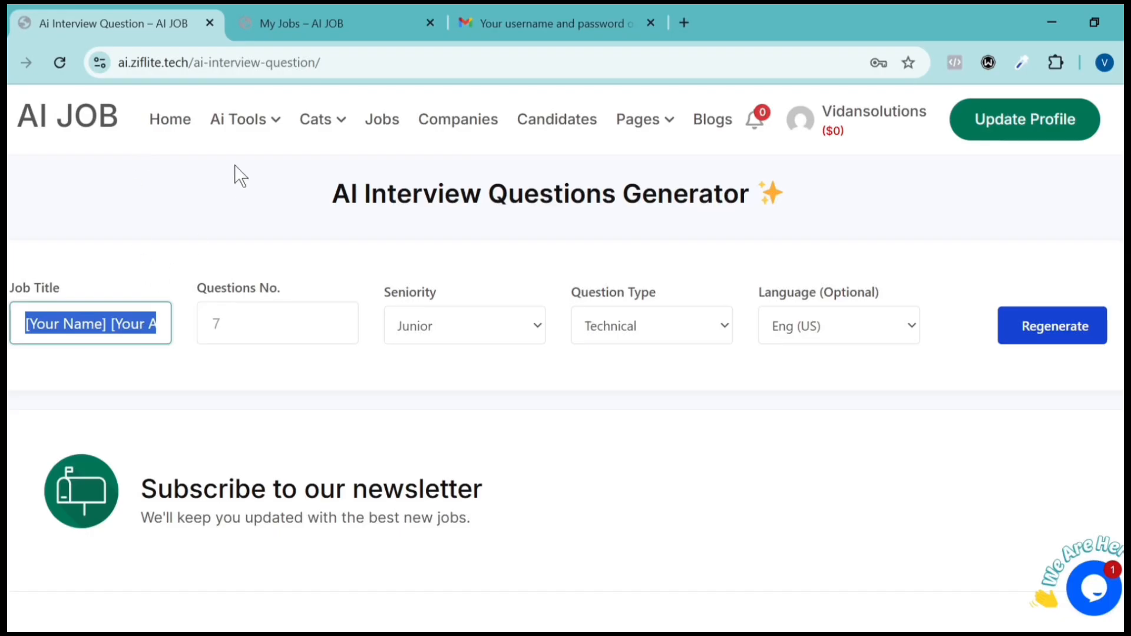
Replace the Job Title with HR Assistant and move to the number of questions, 3
{"action": "mouse_move", "coordinate": [238, 121]}
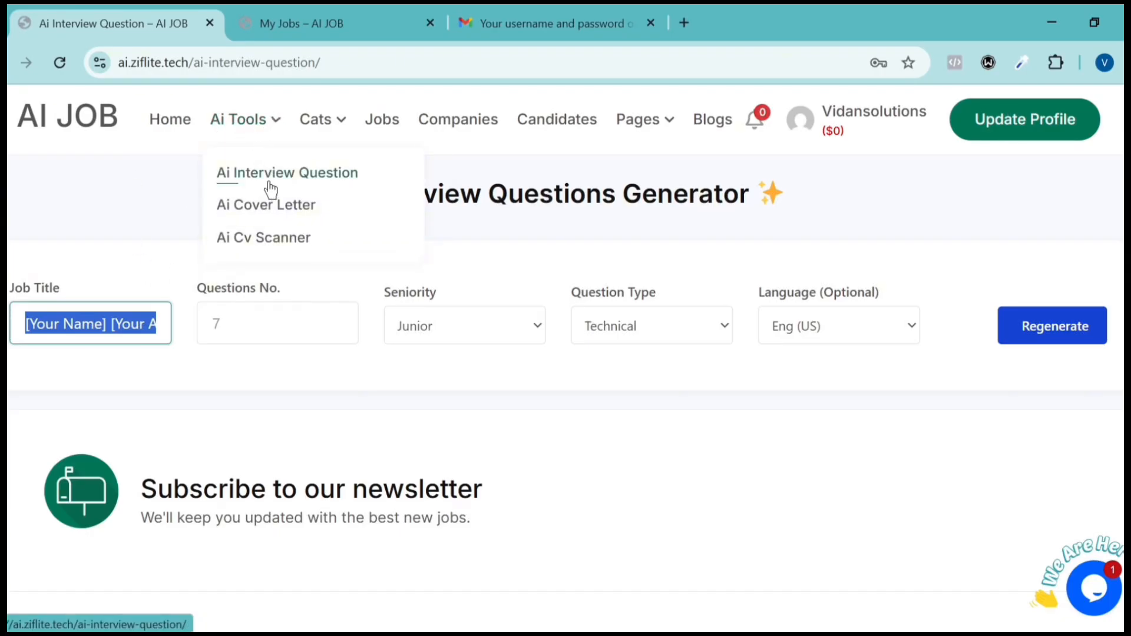
{"action": "left_click", "coordinate": [111, 323]}
{"action": "key", "text": "ctrl+a"}
{"action": "key", "text": "ctrl+v"}
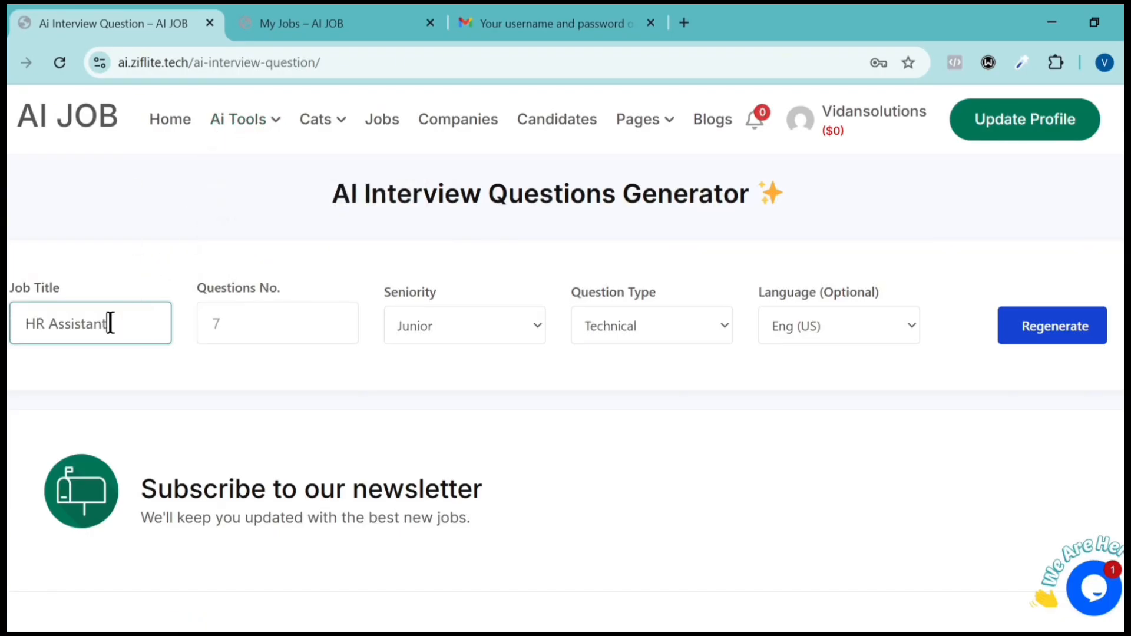
{"action": "left_click", "coordinate": [273, 324]}
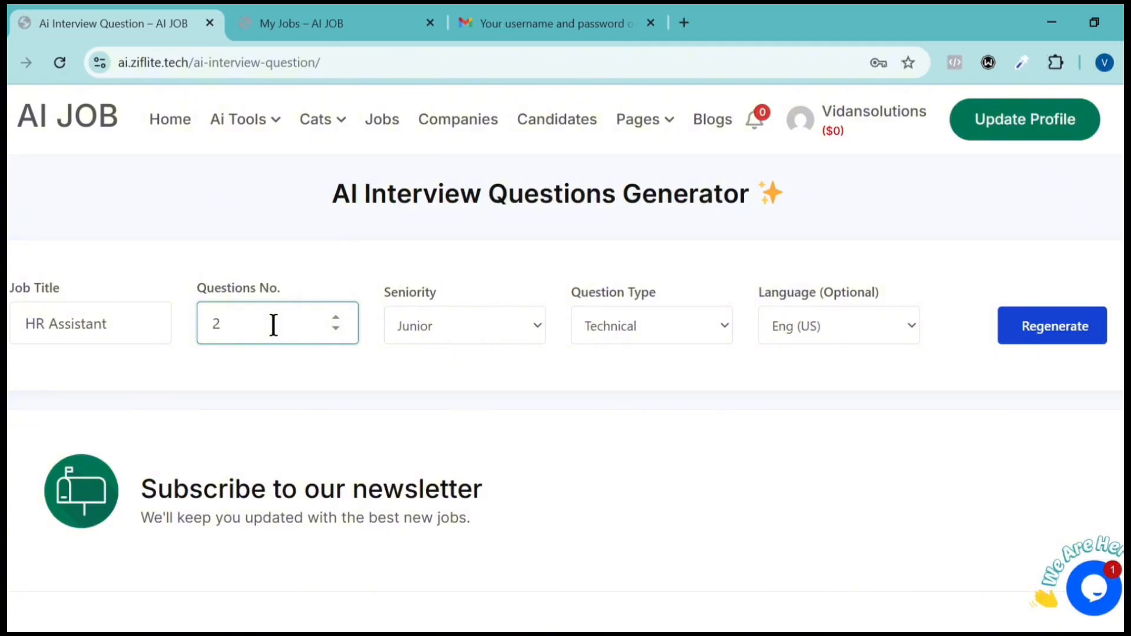
Set Mid-level seniority, Behavioral question type and Eng (UK) language, then regenerate the questions
{"action": "left_click", "coordinate": [469, 334]}
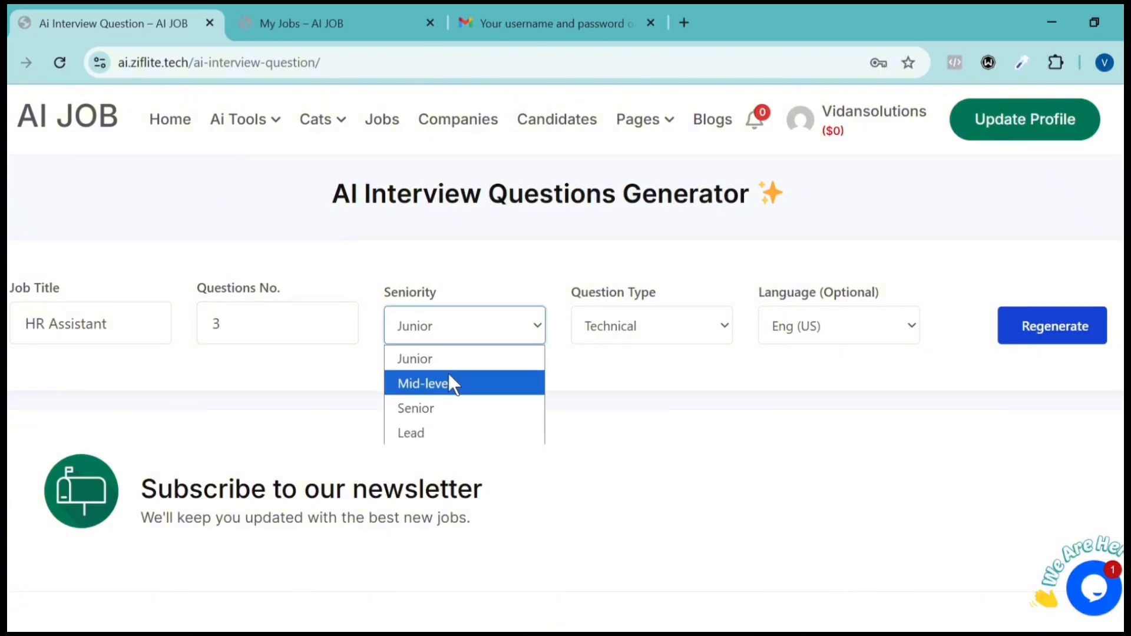
{"action": "left_click", "coordinate": [444, 384]}
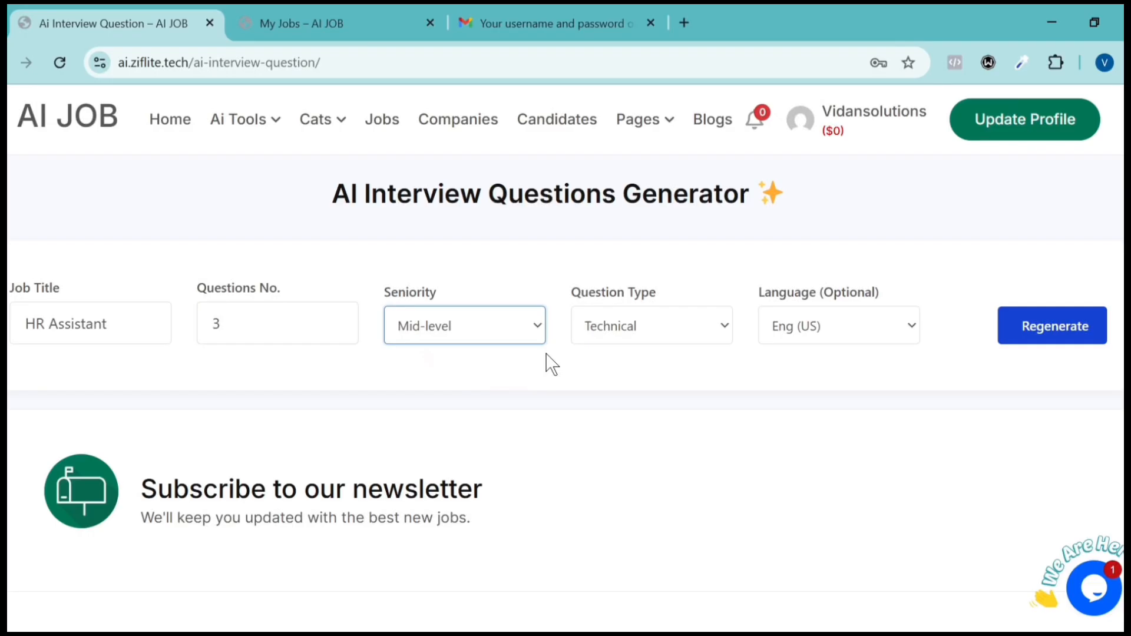
{"action": "left_click", "coordinate": [626, 339]}
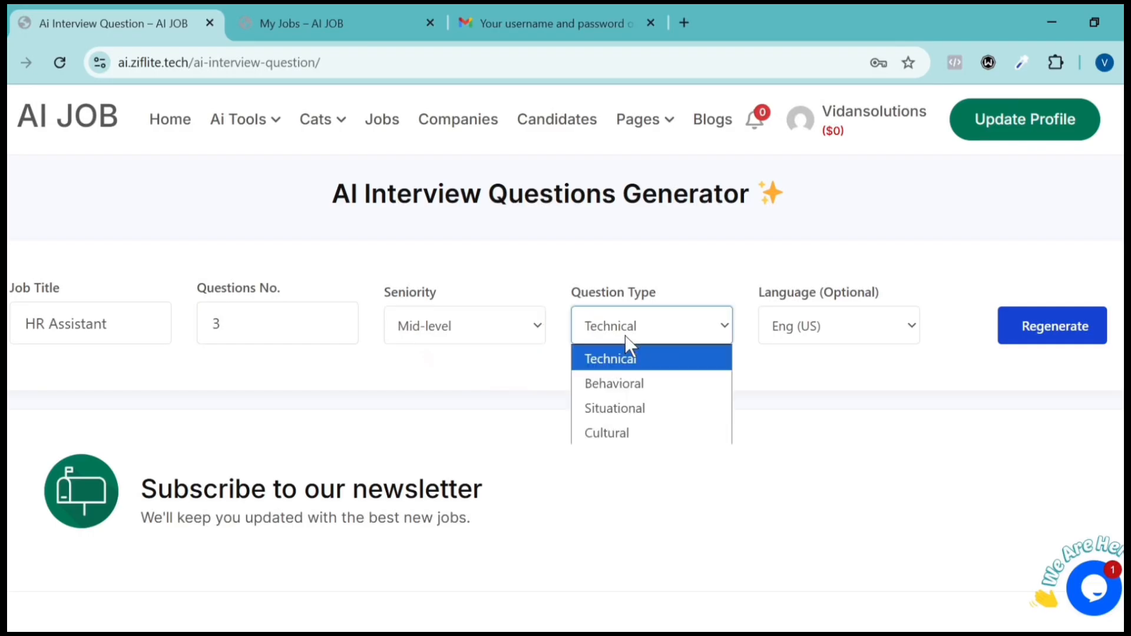
{"action": "left_click", "coordinate": [619, 393]}
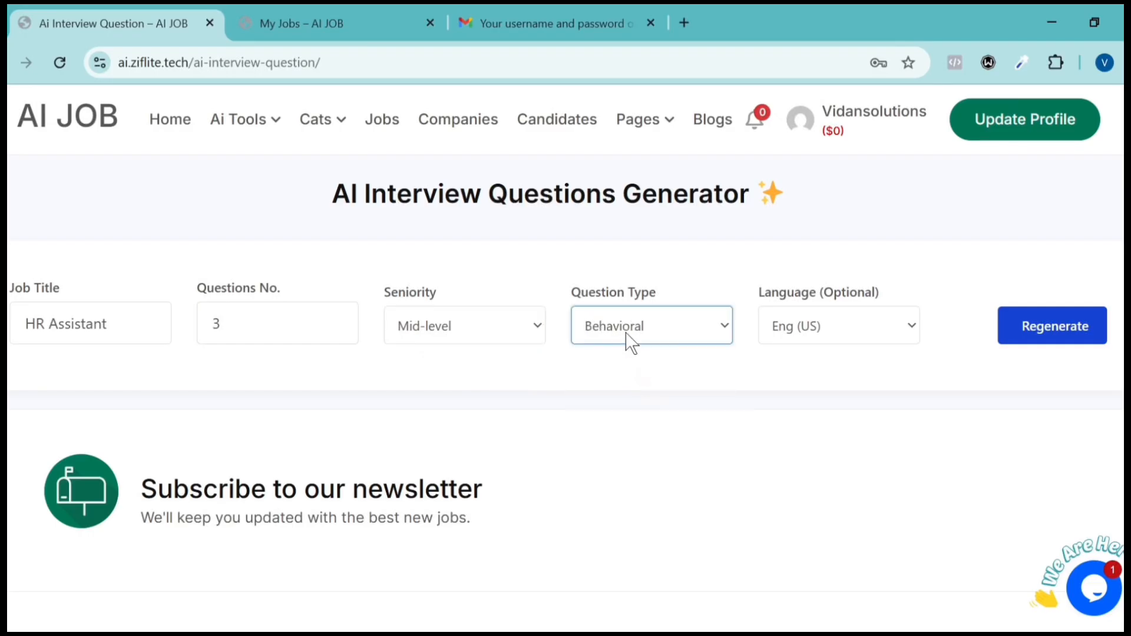
{"action": "left_click", "coordinate": [787, 321]}
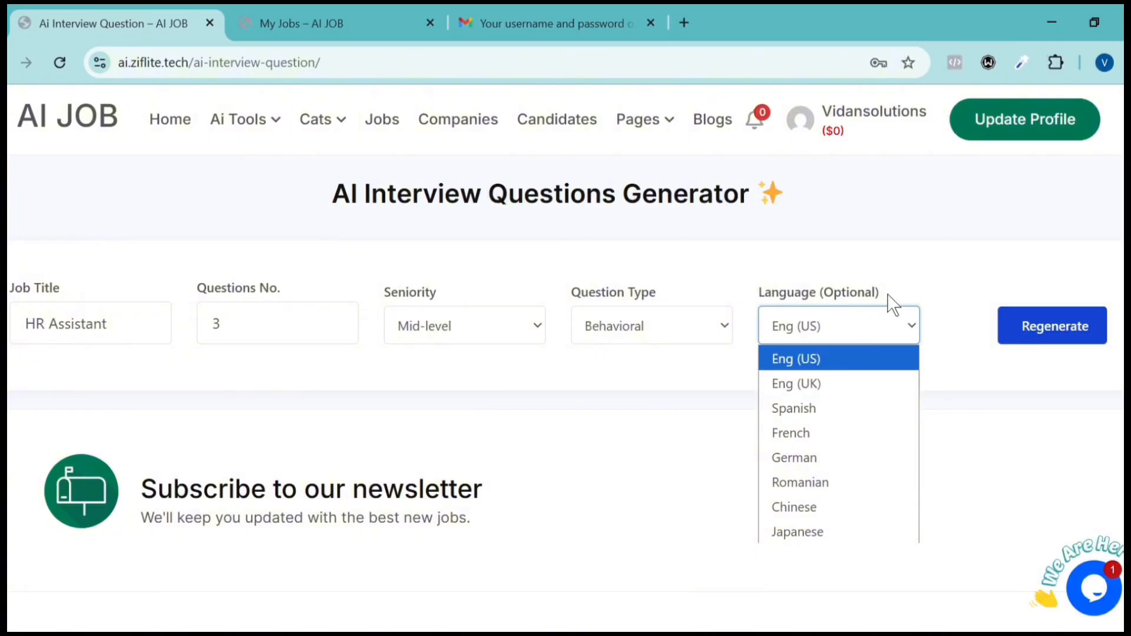
{"action": "left_click", "coordinate": [822, 389]}
{"action": "left_click", "coordinate": [1010, 328]}
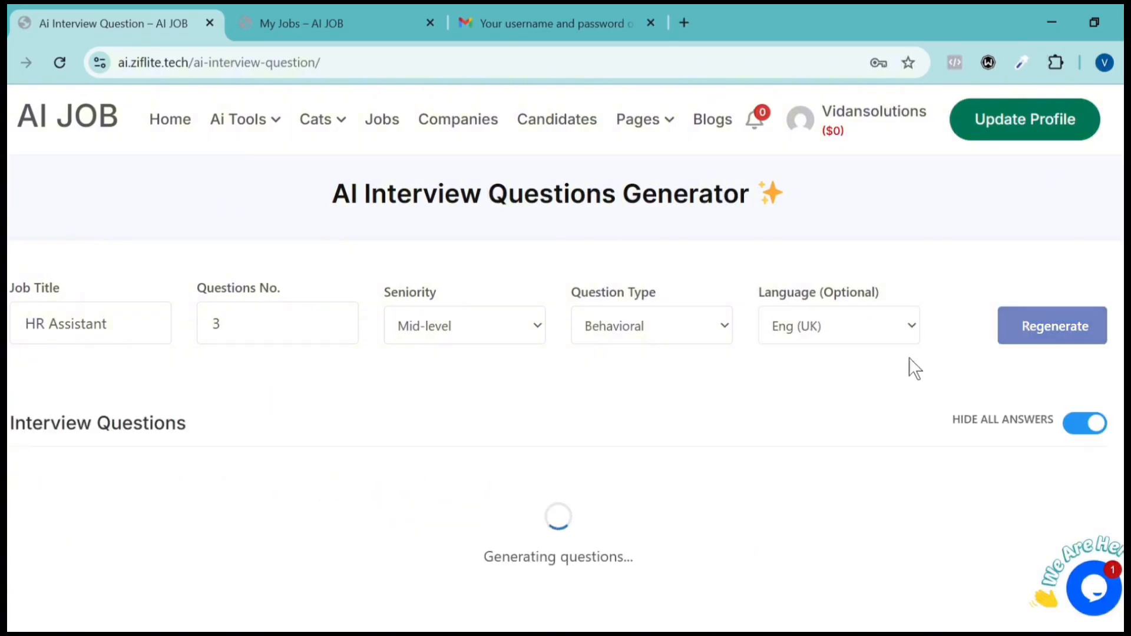
{"action": "scroll", "coordinate": [640, 474], "scroll_direction": "down", "scroll_amount": 4}
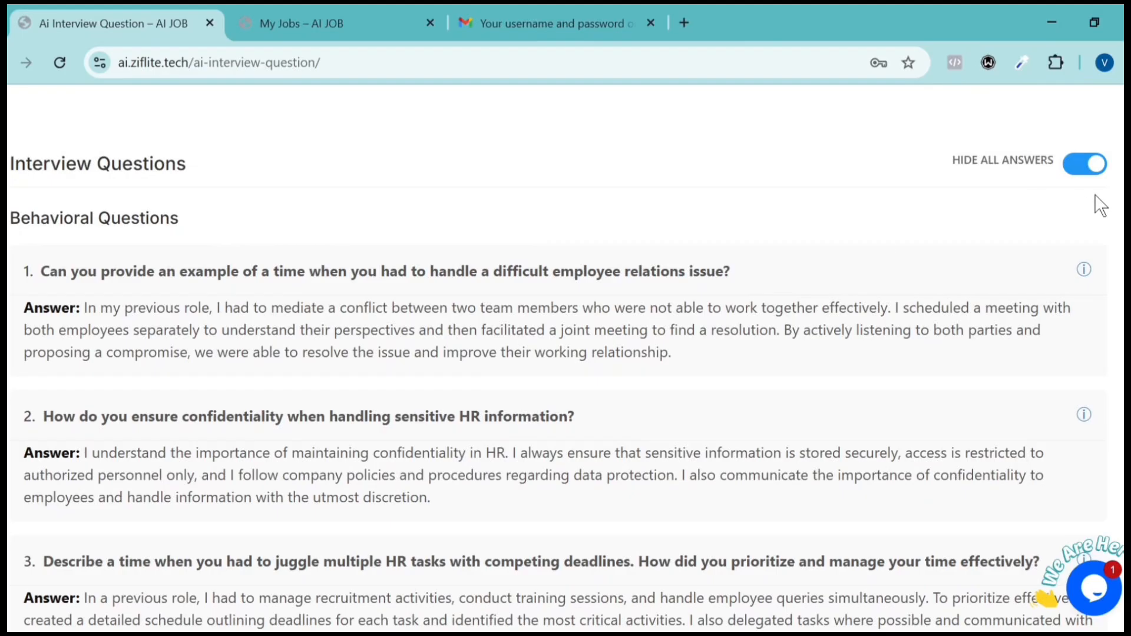
Toggle Hide All Answers off and back on, then scroll up to the top navigation
{"action": "left_click", "coordinate": [1084, 167]}
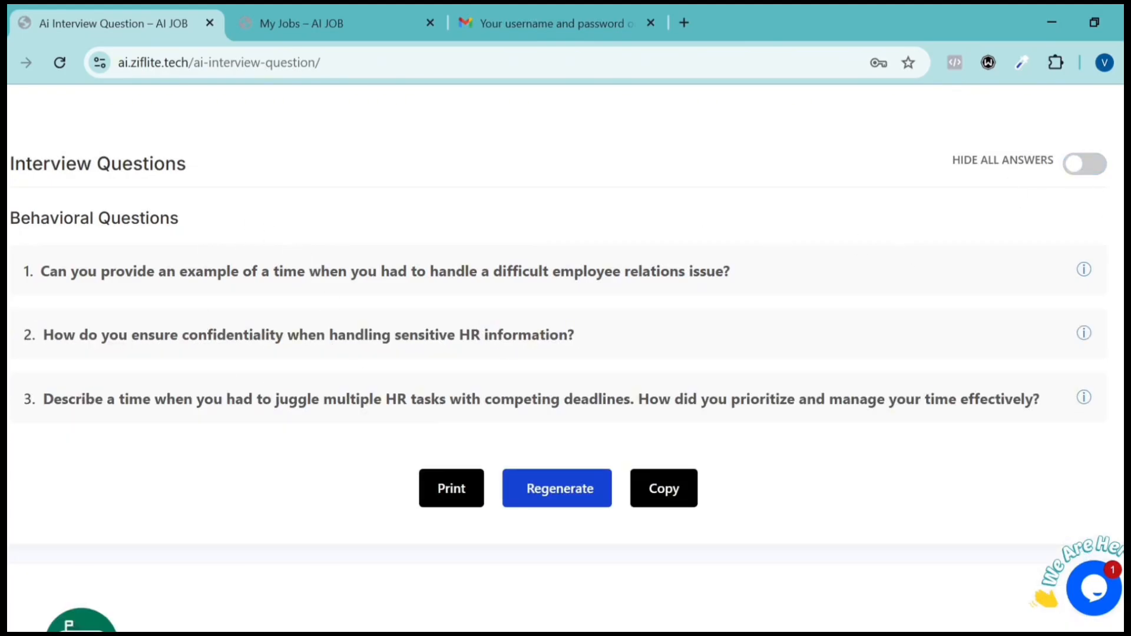
{"action": "left_click", "coordinate": [1085, 165]}
{"action": "scroll", "coordinate": [738, 471], "scroll_direction": "up", "scroll_amount": 4}
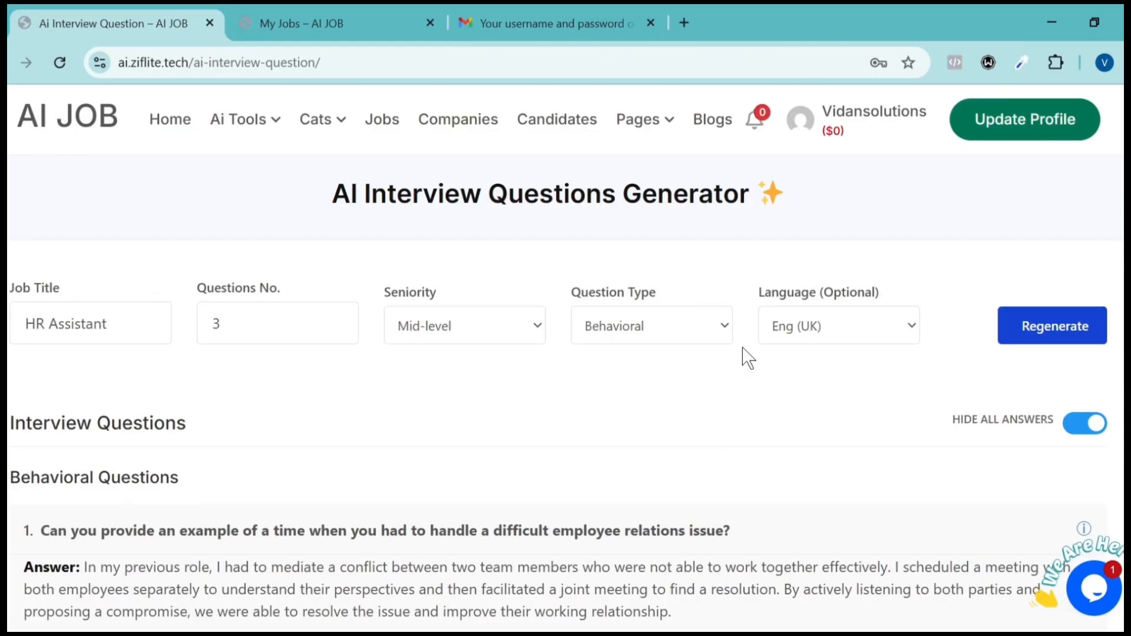
{"action": "mouse_move", "coordinate": [664, 134]}
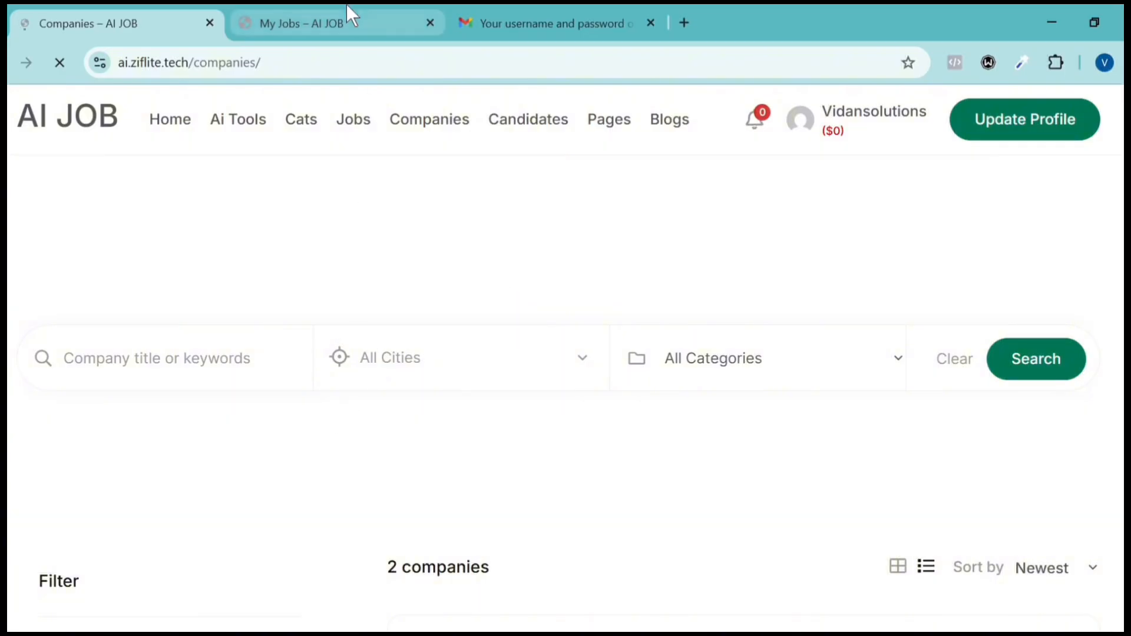
In Gmail, read the 'You have successfully applied' HR Assistant confirmation email, then return to the inbox
{"action": "left_click", "coordinate": [497, 6]}
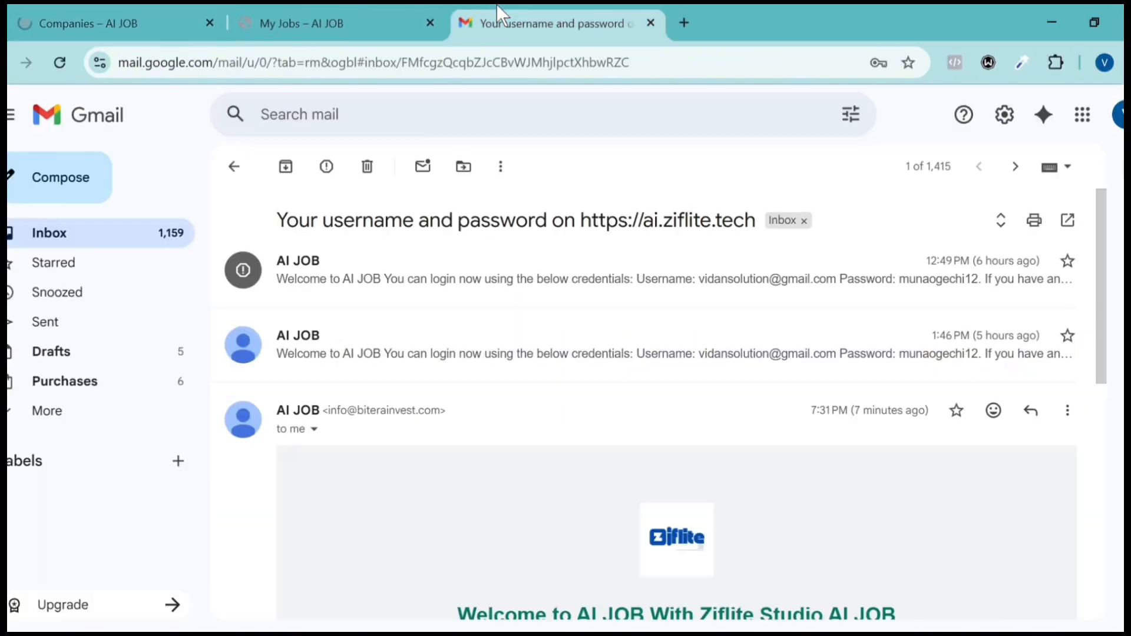
{"action": "left_click", "coordinate": [238, 171]}
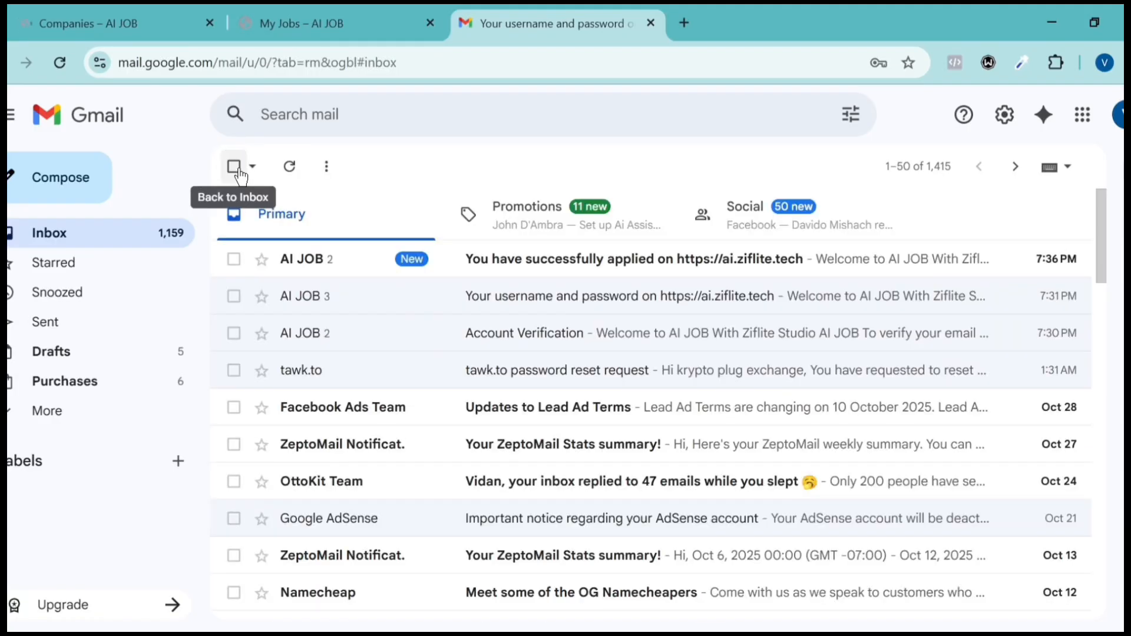
{"action": "left_click", "coordinate": [408, 252]}
{"action": "scroll", "coordinate": [494, 518], "scroll_direction": "down", "scroll_amount": 3}
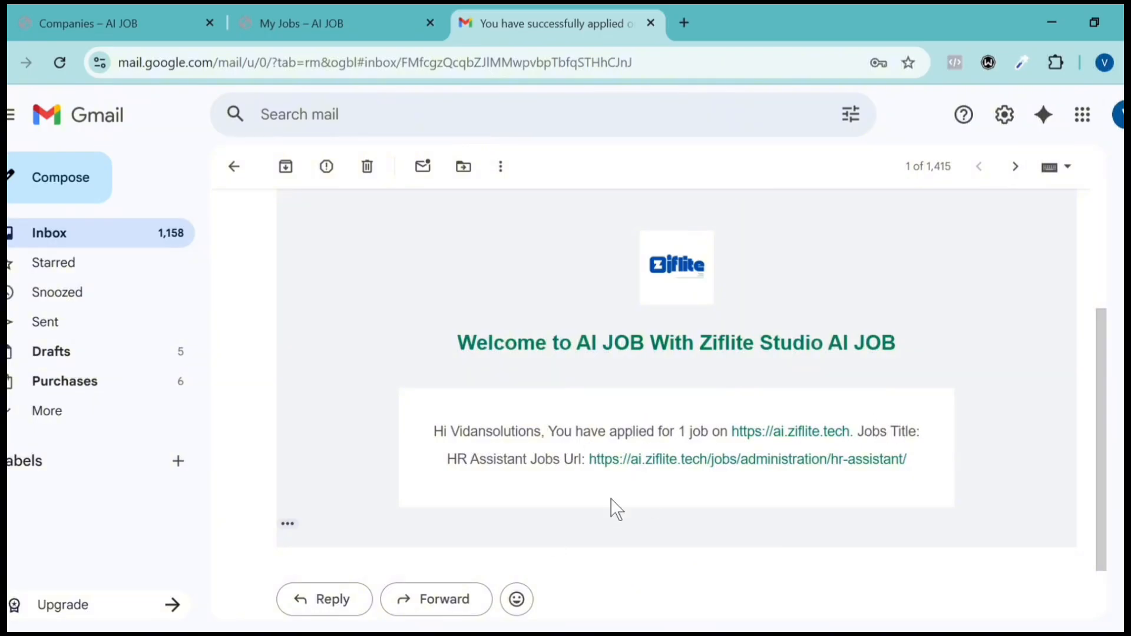
{"action": "left_click", "coordinate": [234, 167]}
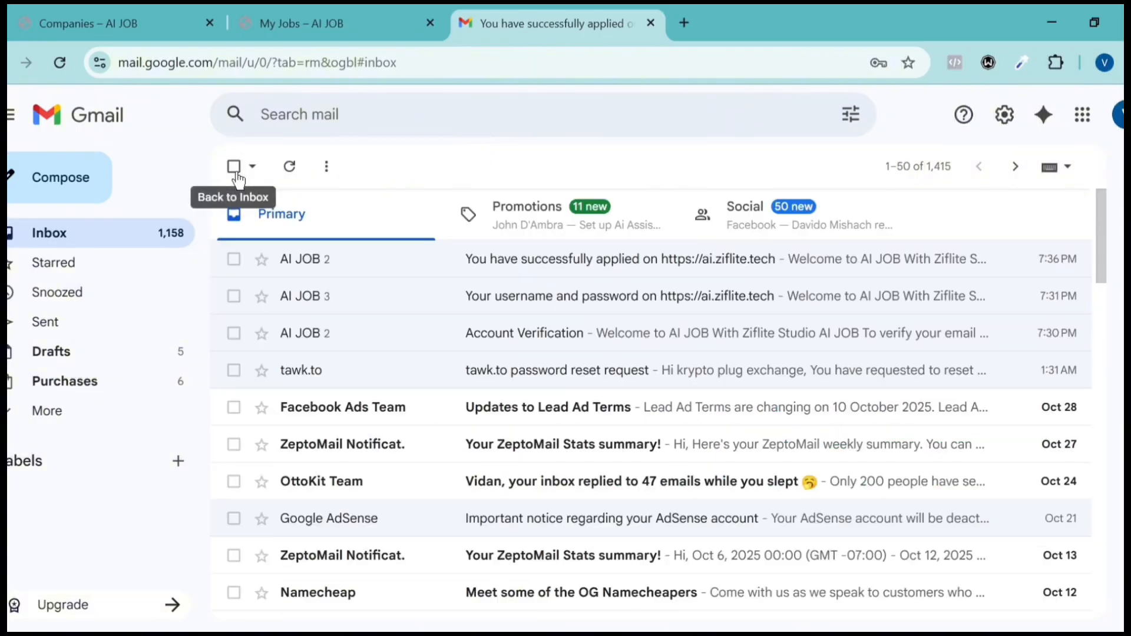
On the Companies page, follow CHISOM LITE and ZIFLITE STUDIO, then scroll back to the top
{"action": "left_click", "coordinate": [87, 8]}
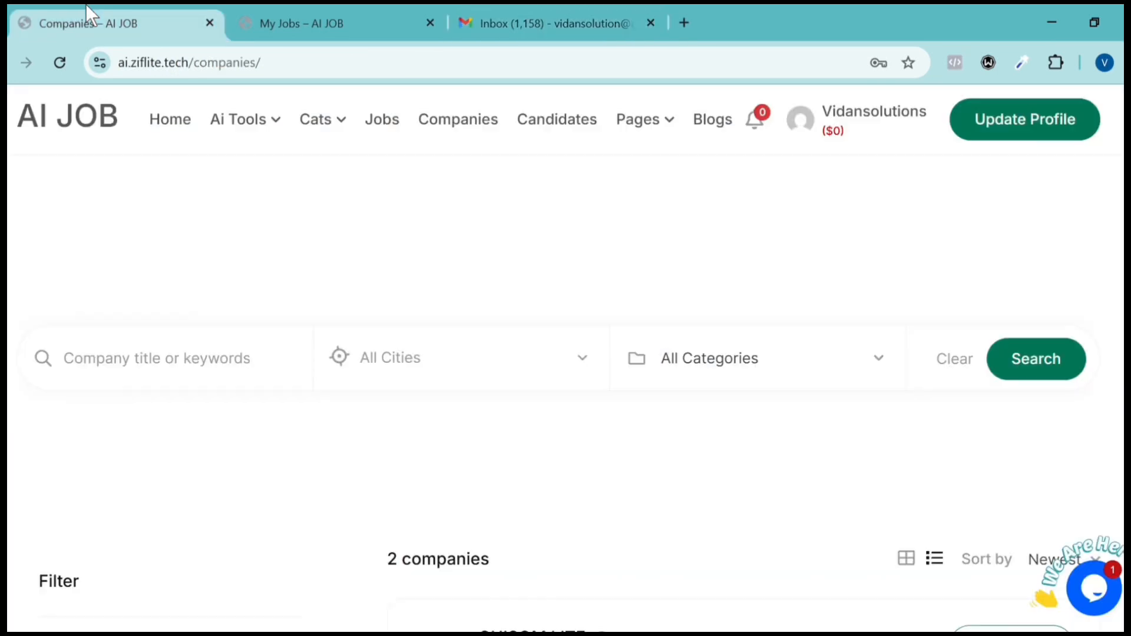
{"action": "scroll", "coordinate": [345, 449], "scroll_direction": "down", "scroll_amount": 5}
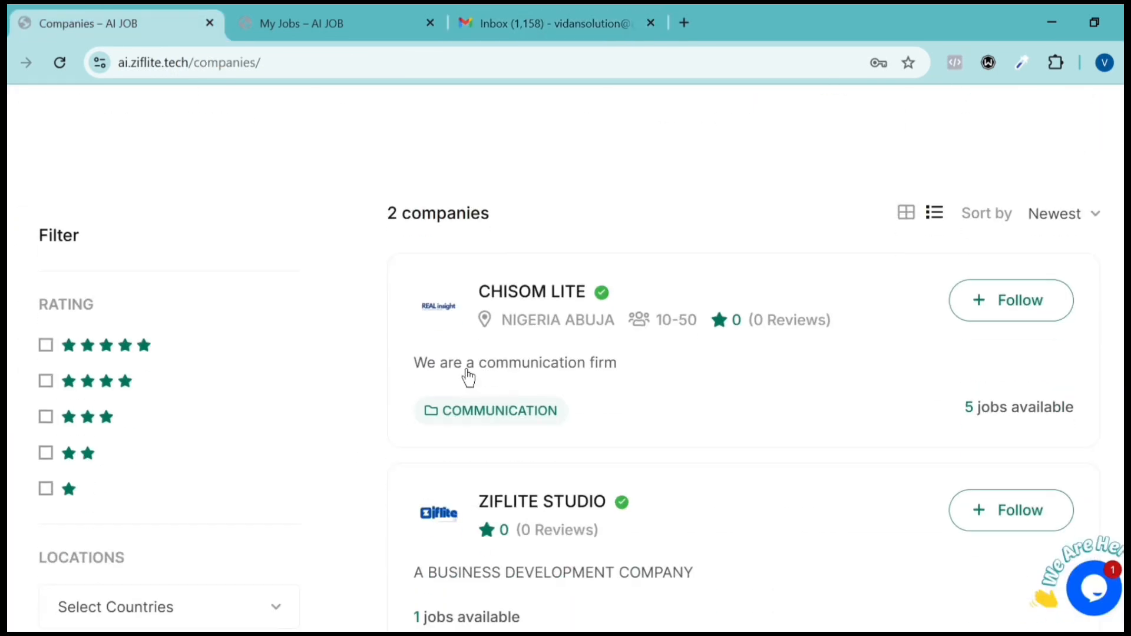
{"action": "left_click", "coordinate": [1025, 308]}
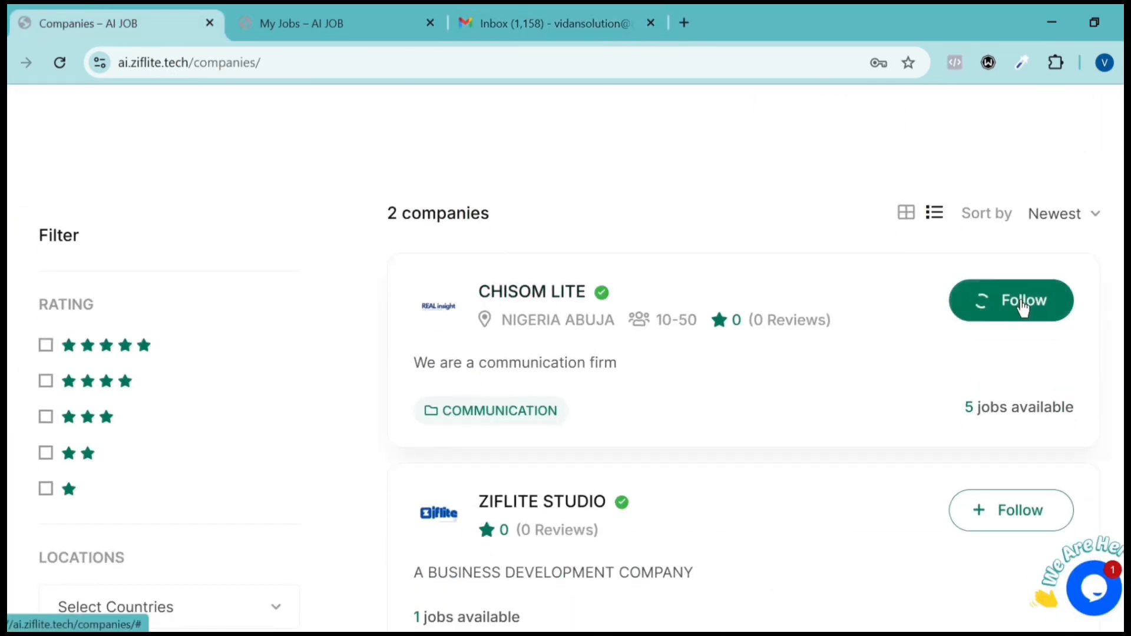
{"action": "scroll", "coordinate": [854, 430], "scroll_direction": "down", "scroll_amount": 3}
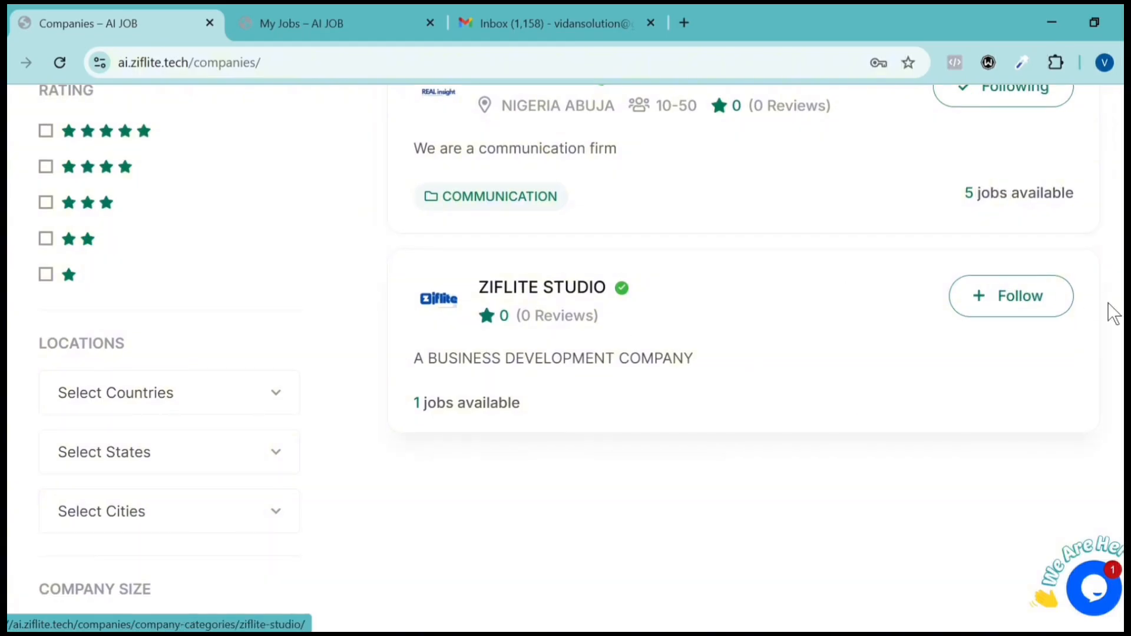
{"action": "left_click", "coordinate": [1048, 324]}
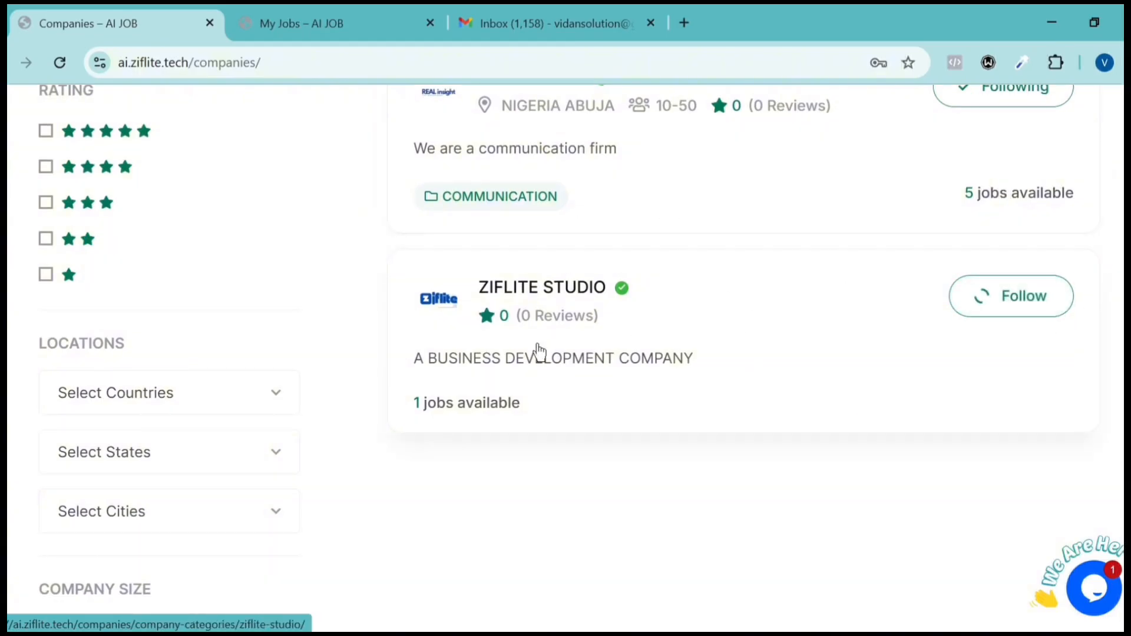
{"action": "scroll", "coordinate": [538, 353], "scroll_direction": "up", "scroll_amount": 1}
{"action": "scroll", "coordinate": [537, 352], "scroll_direction": "up", "scroll_amount": 1}
{"action": "scroll", "coordinate": [535, 351], "scroll_direction": "up", "scroll_amount": 2}
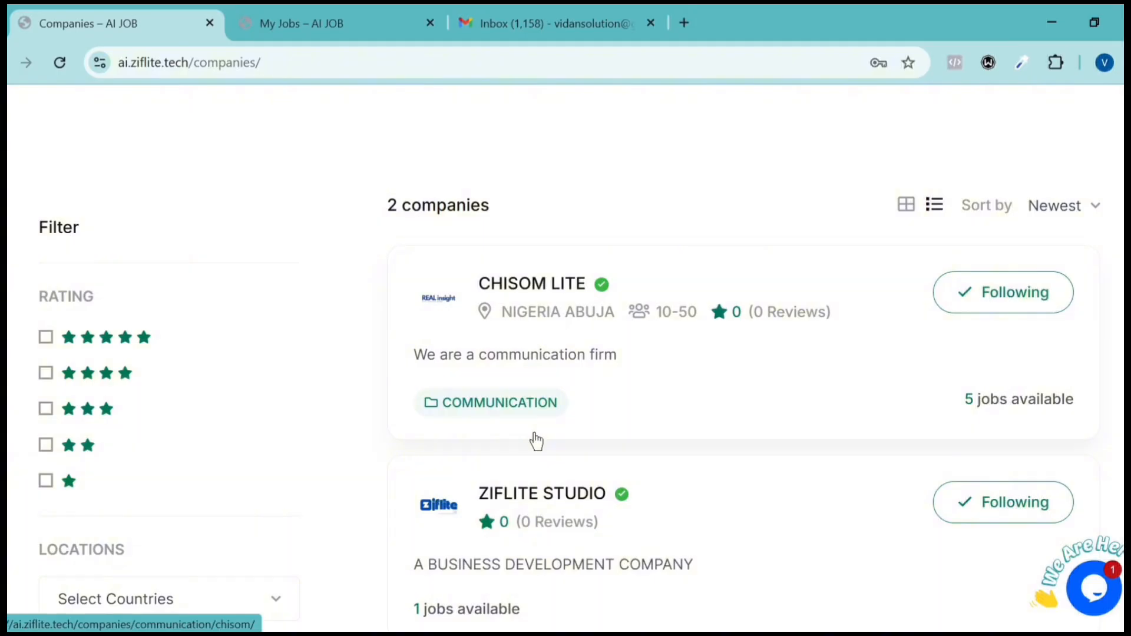
{"action": "scroll", "coordinate": [808, 356], "scroll_direction": "up", "scroll_amount": 6}
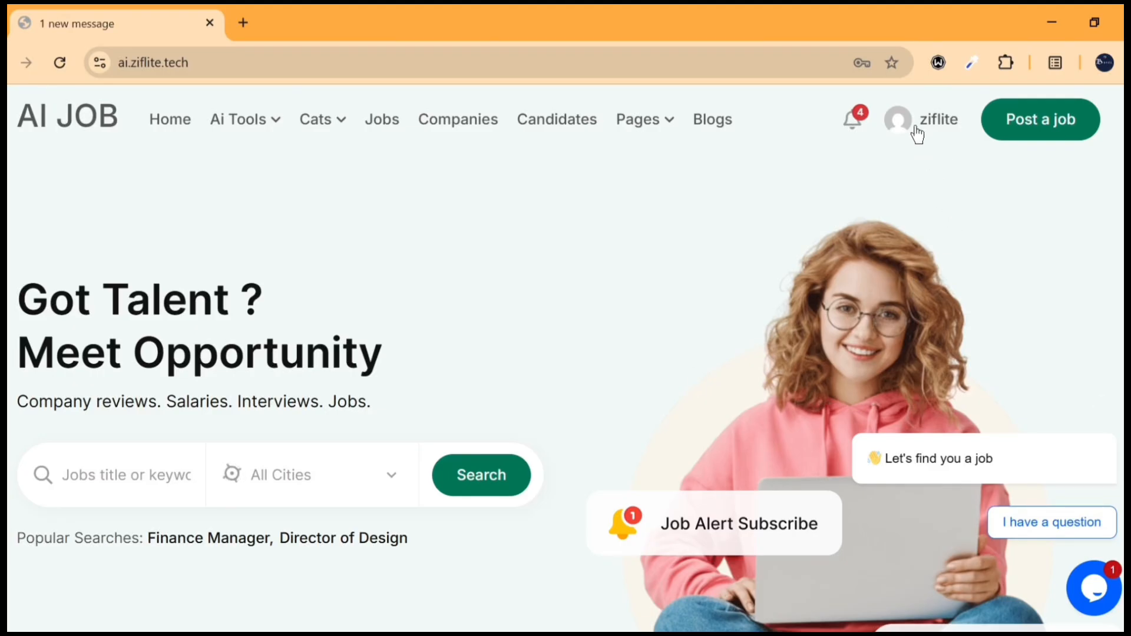
Go to the employer dashboard from the account menu and scroll through it
{"action": "left_click", "coordinate": [917, 134]}
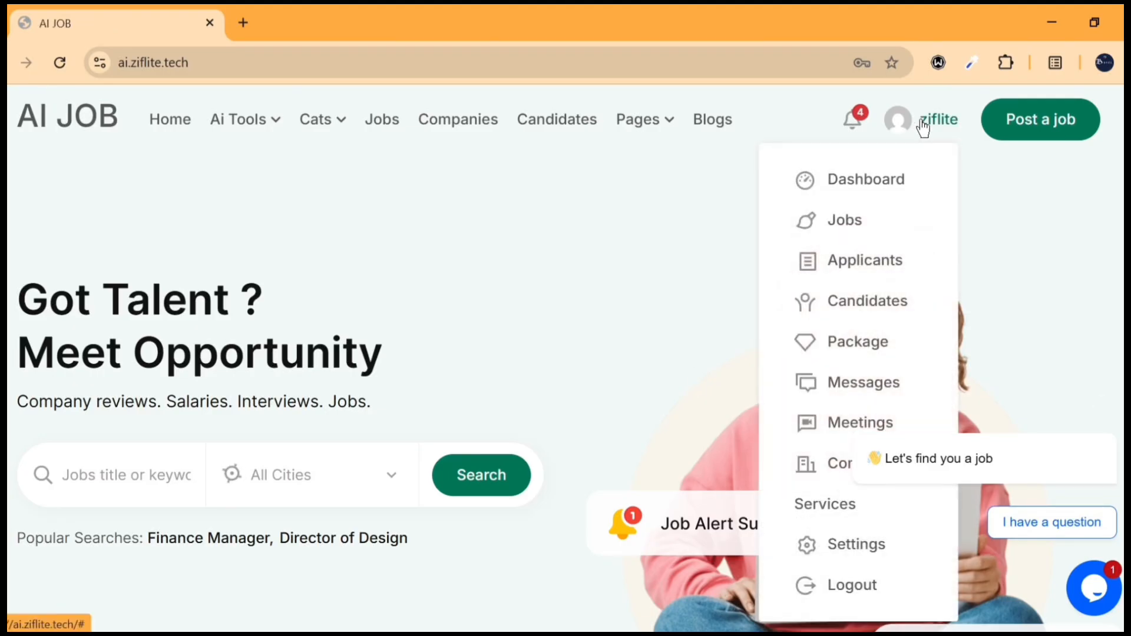
{"action": "left_click", "coordinate": [868, 183]}
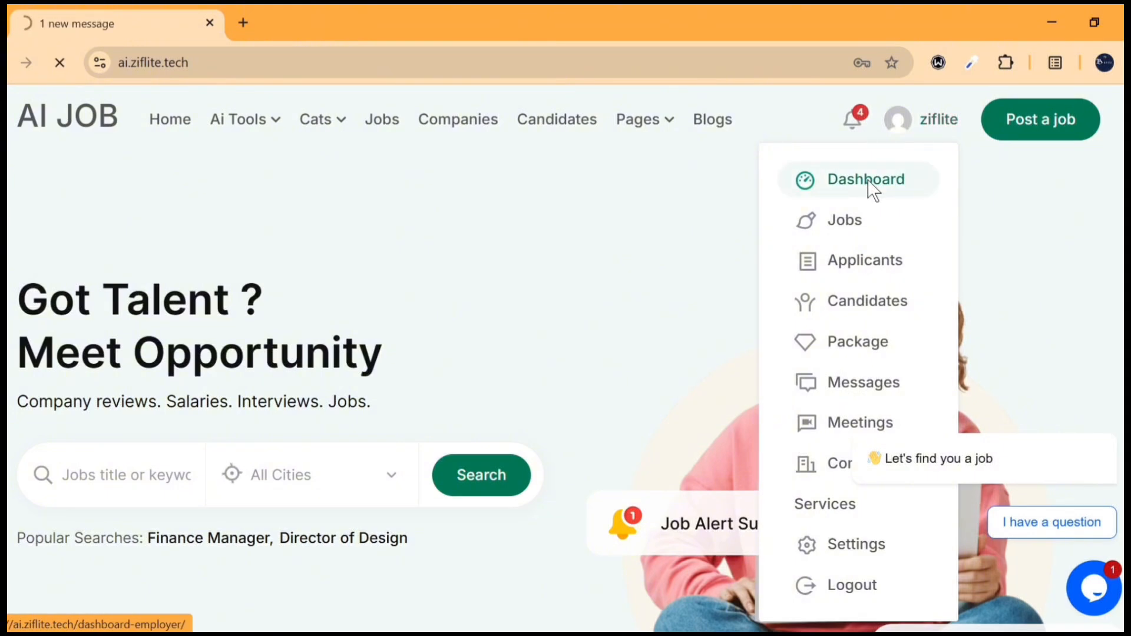
{"action": "left_click", "coordinate": [865, 184]}
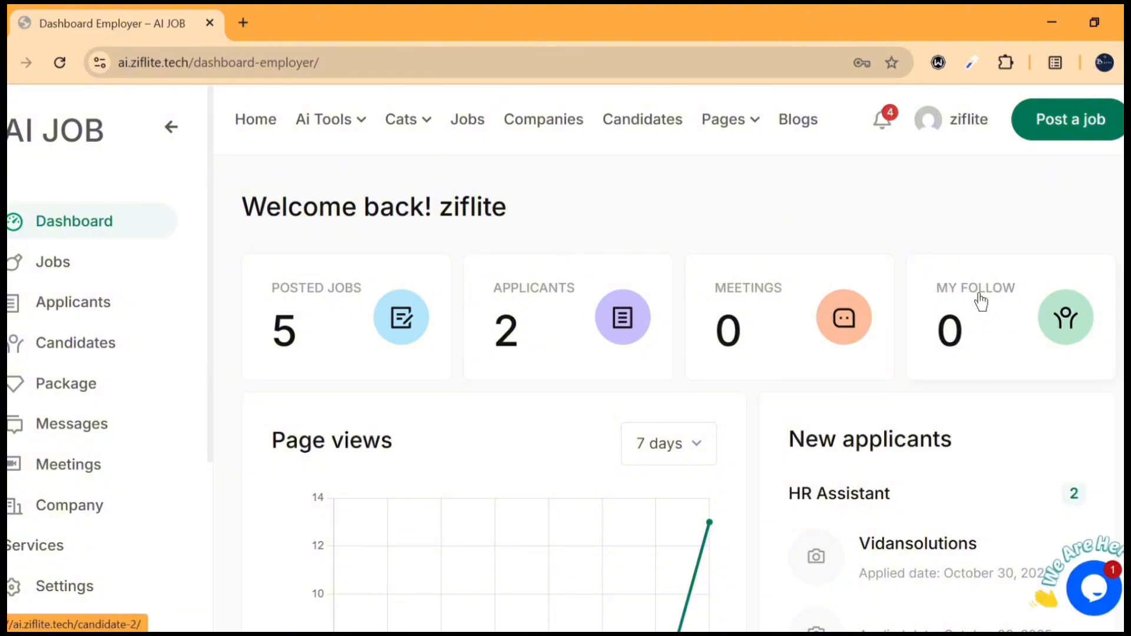
{"action": "scroll", "coordinate": [882, 469], "scroll_direction": "down", "scroll_amount": 2}
{"action": "scroll", "coordinate": [887, 448], "scroll_direction": "down", "scroll_amount": 1}
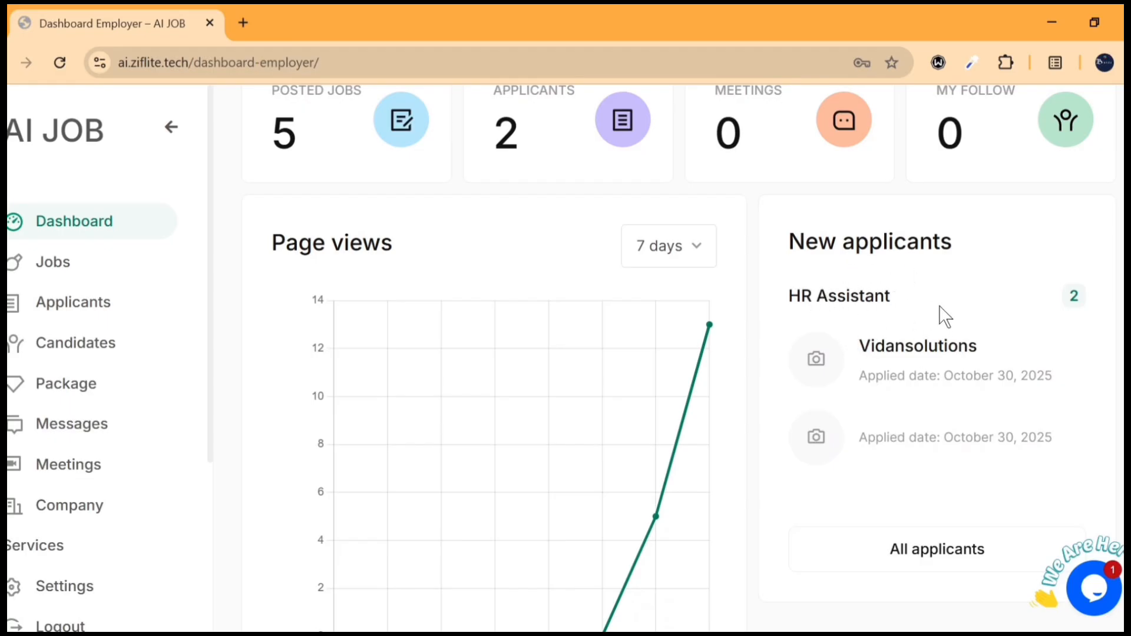
{"action": "scroll", "coordinate": [924, 431], "scroll_direction": "down", "scroll_amount": 2}
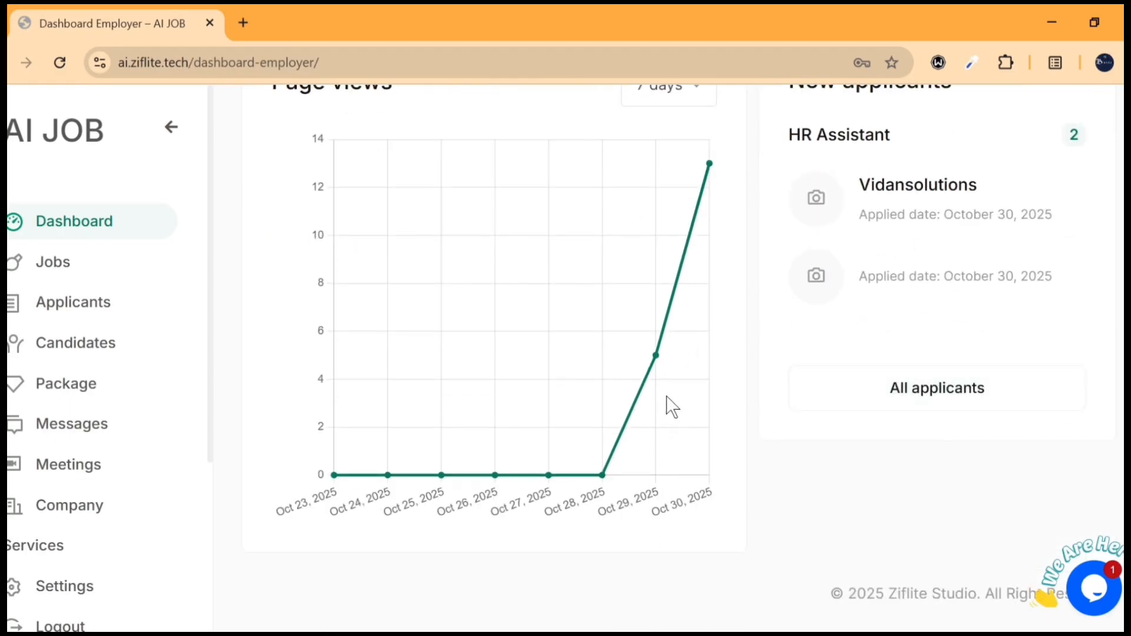
{"action": "scroll", "coordinate": [664, 336], "scroll_direction": "up", "scroll_amount": 3}
{"action": "scroll", "coordinate": [654, 412], "scroll_direction": "down", "scroll_amount": 3}
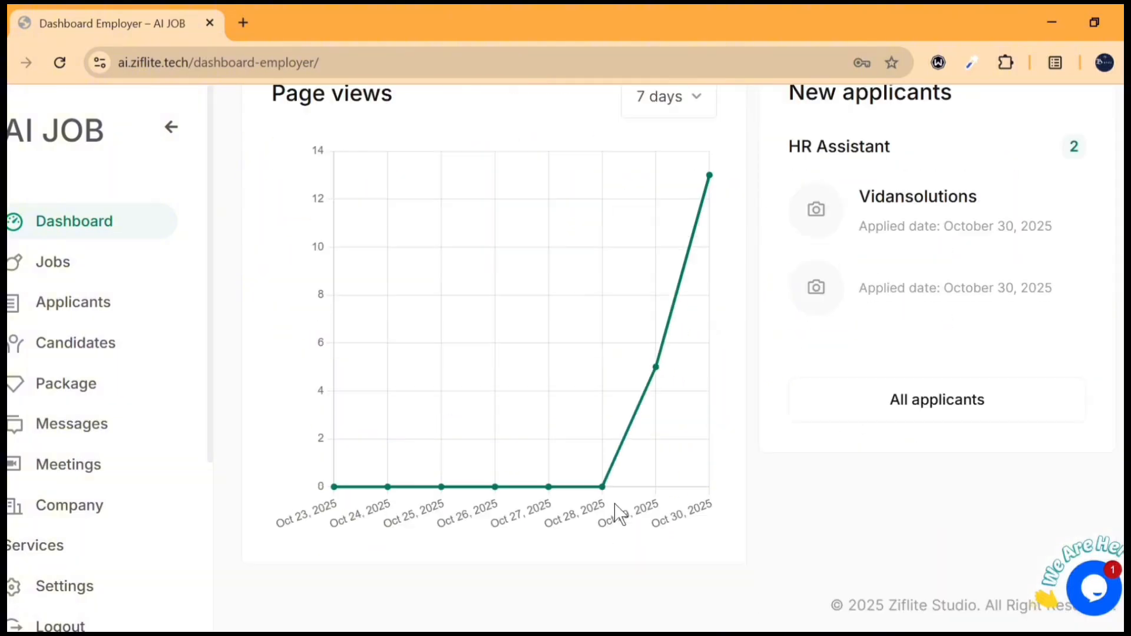
{"action": "scroll", "coordinate": [495, 386], "scroll_direction": "up", "scroll_amount": 3}
{"action": "scroll", "coordinate": [500, 588], "scroll_direction": "down", "scroll_amount": 3}
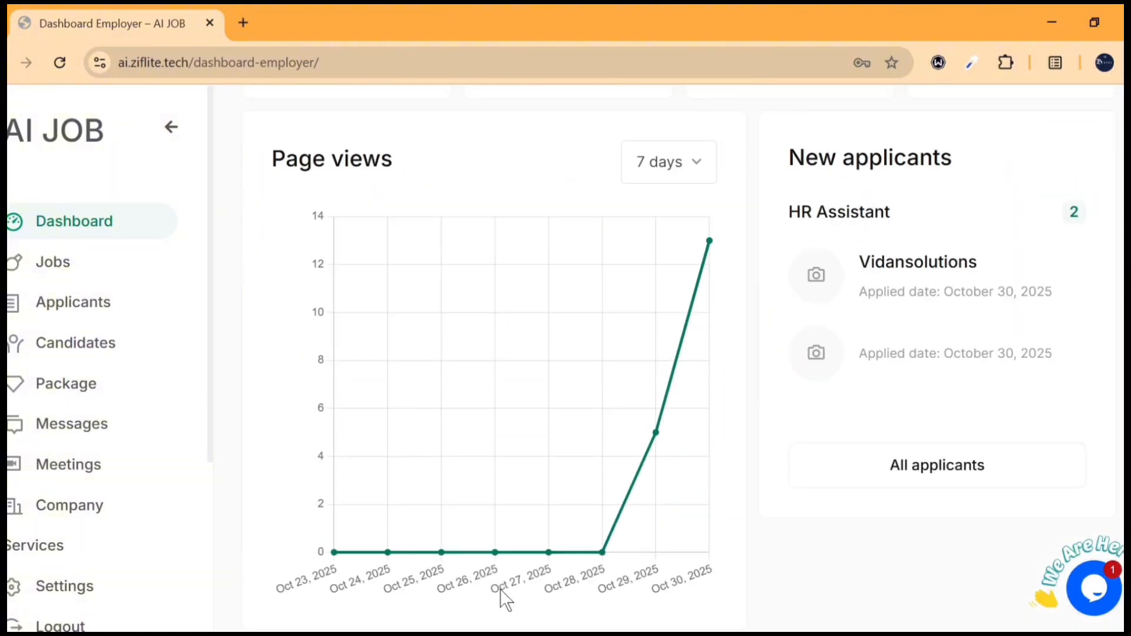
Open All applicants, check the second applicant's status options, and download their CV
{"action": "left_click", "coordinate": [99, 306]}
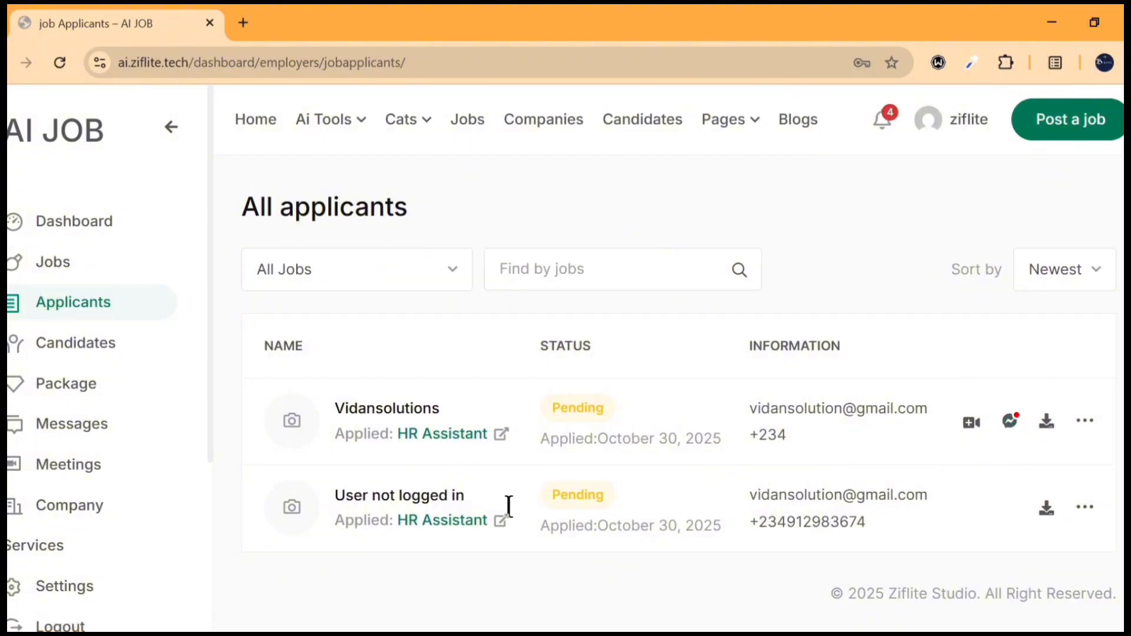
{"action": "left_click", "coordinate": [1086, 506]}
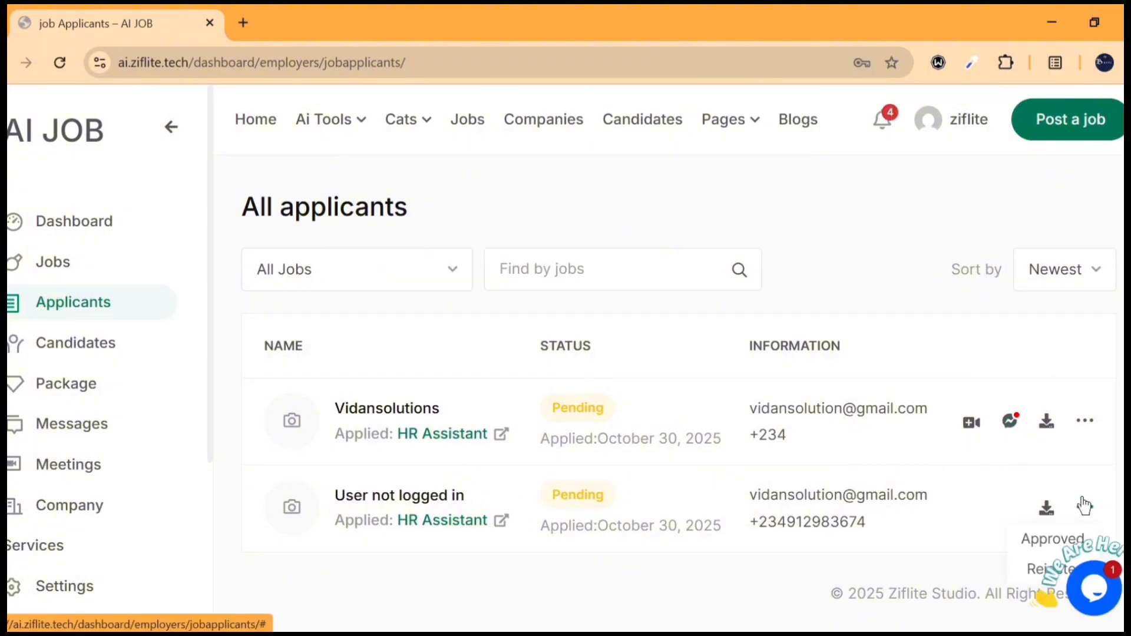
{"action": "scroll", "coordinate": [590, 488], "scroll_direction": "down", "scroll_amount": 1}
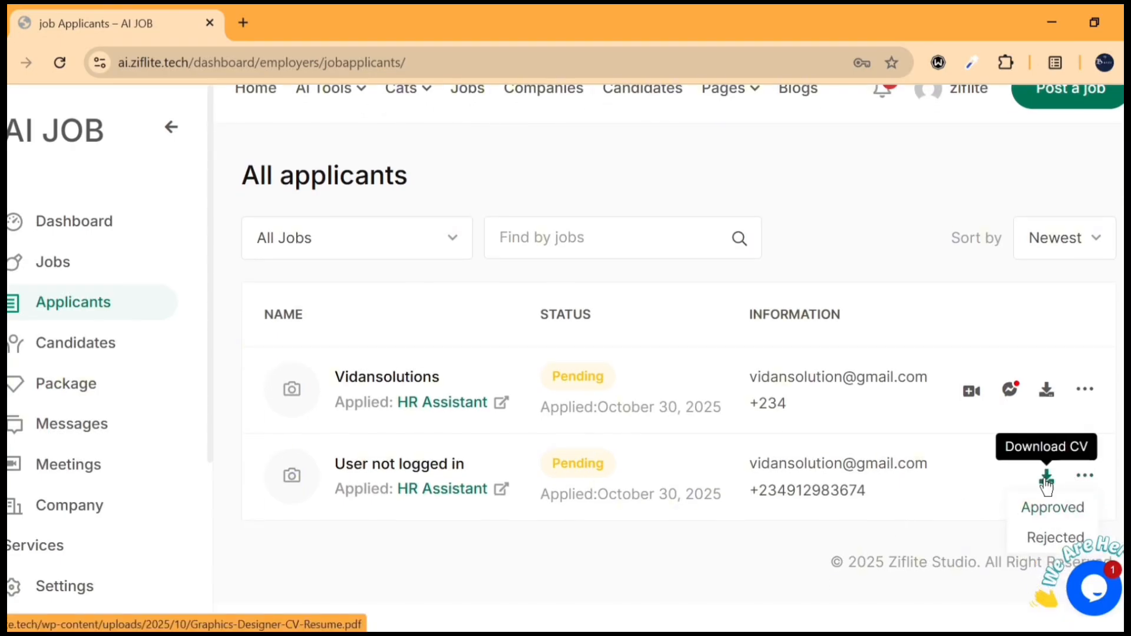
{"action": "left_click", "coordinate": [585, 462]}
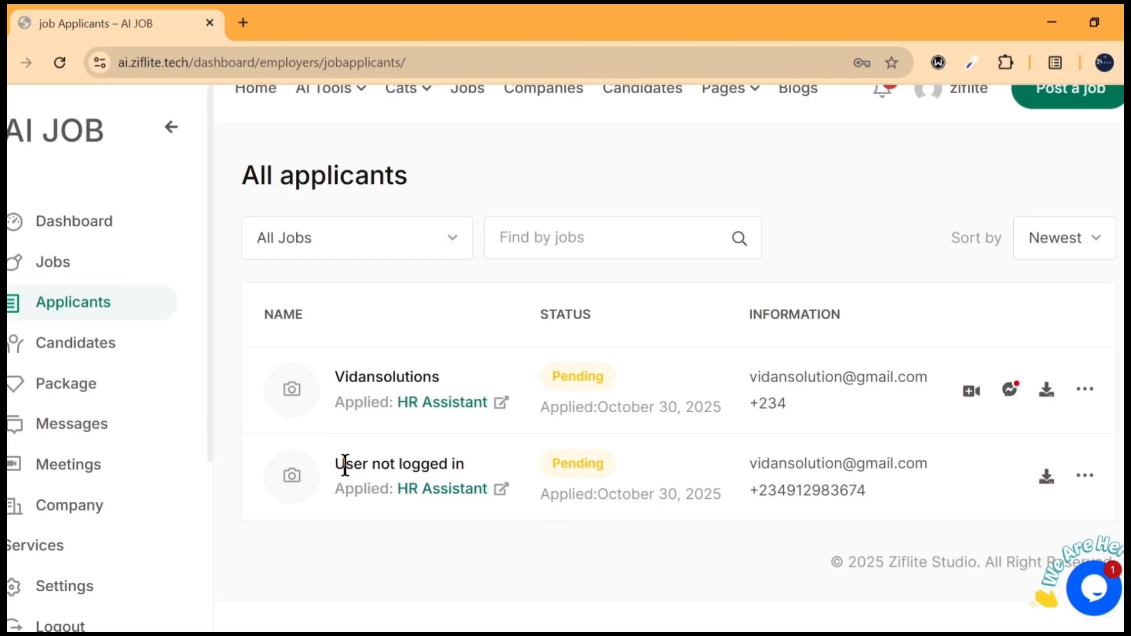
Open the dashboard's Candidates section and view the Vidansolutions candidate profile
{"action": "left_click", "coordinate": [106, 348]}
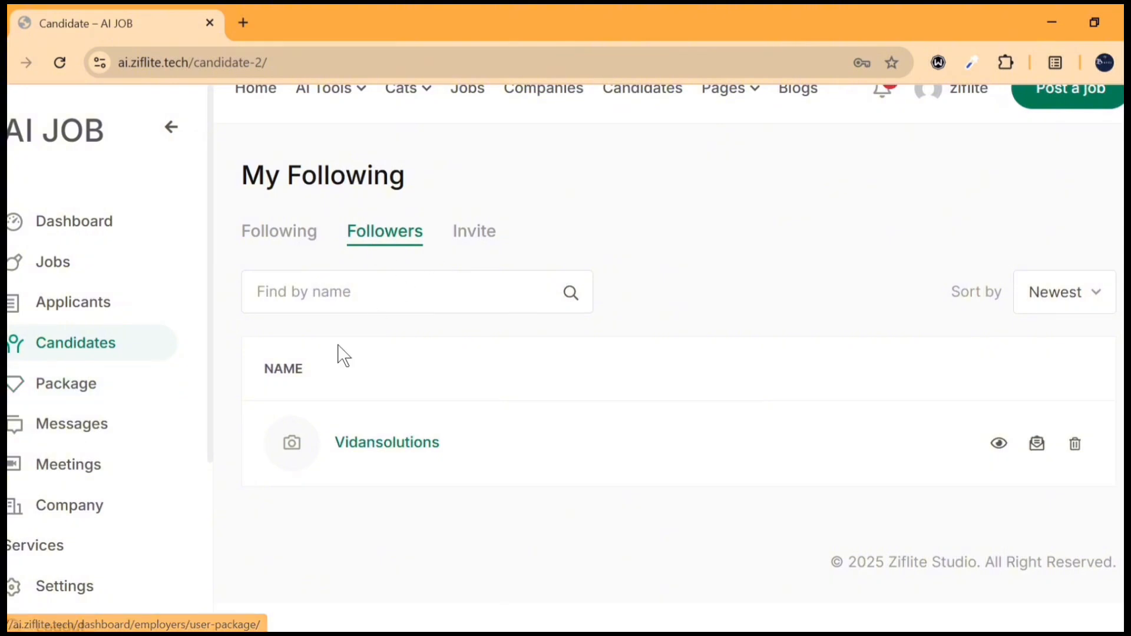
{"action": "left_click", "coordinate": [999, 445]}
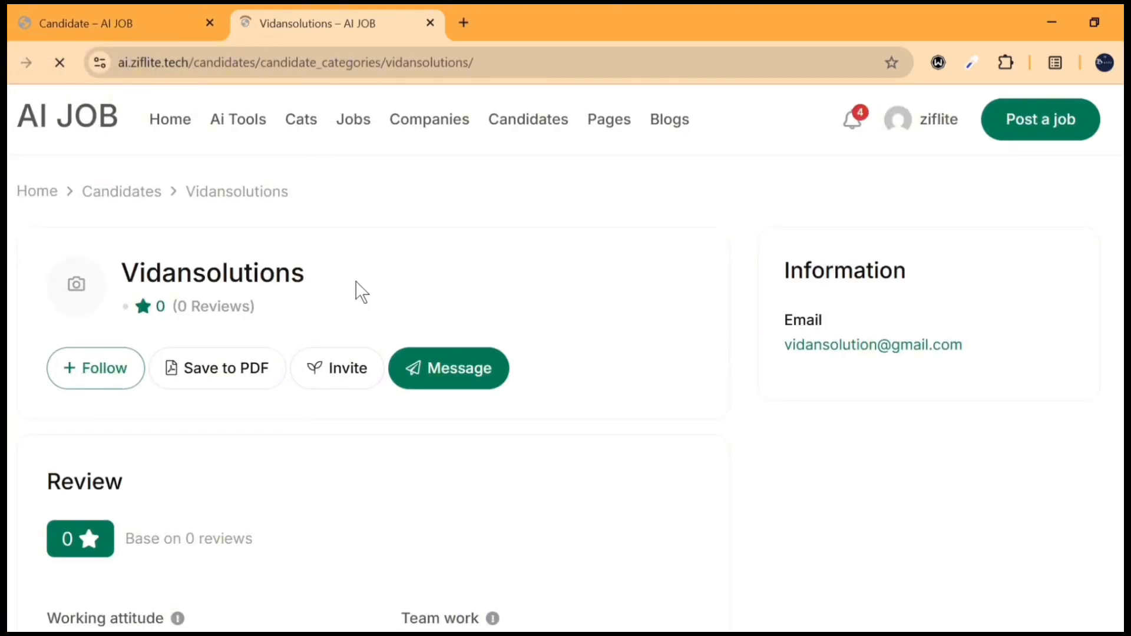
{"action": "scroll", "coordinate": [301, 454], "scroll_direction": "down", "scroll_amount": 3}
{"action": "scroll", "coordinate": [300, 453], "scroll_direction": "down", "scroll_amount": 8}
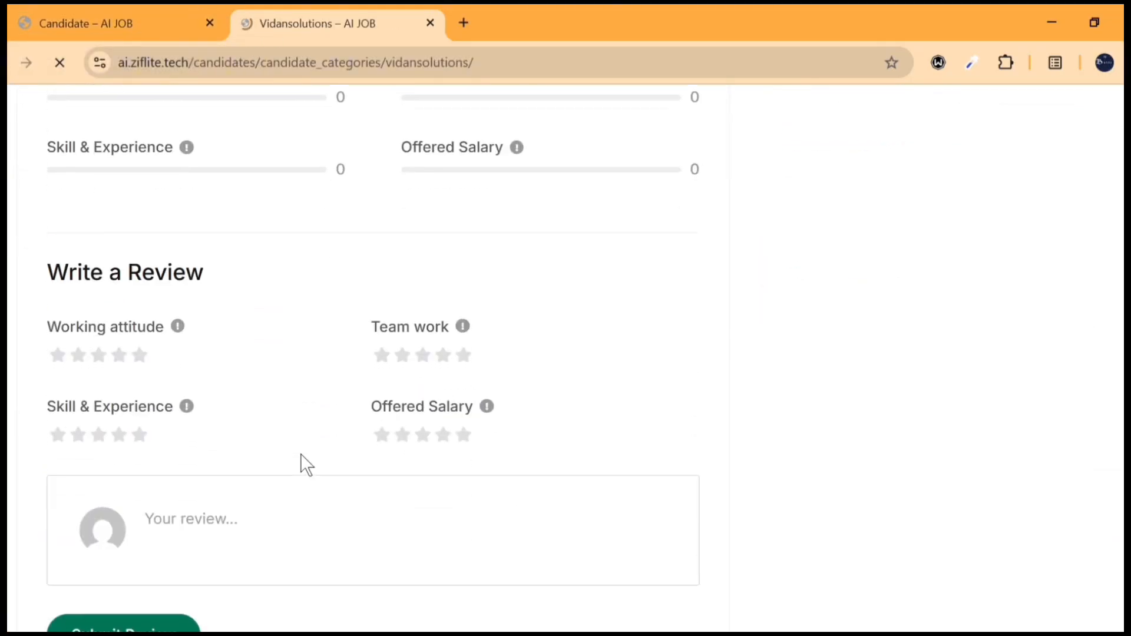
{"action": "scroll", "coordinate": [306, 444], "scroll_direction": "up", "scroll_amount": 10}
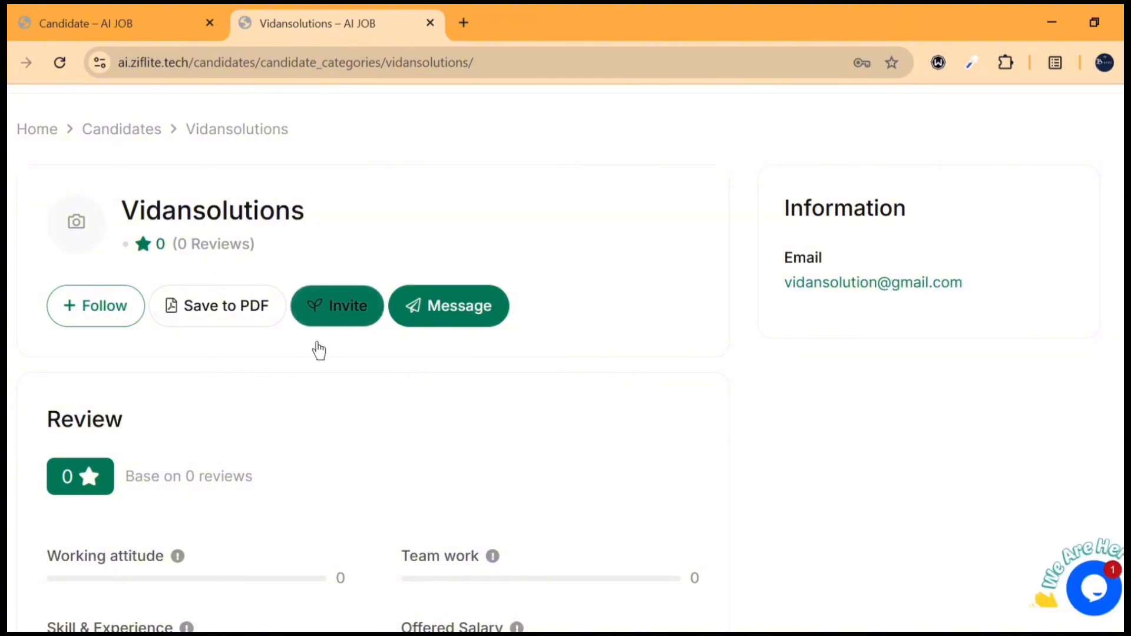
Try saving the Vidansolutions profile as a PDF, then return to the followed candidates tab
{"action": "left_click", "coordinate": [211, 318]}
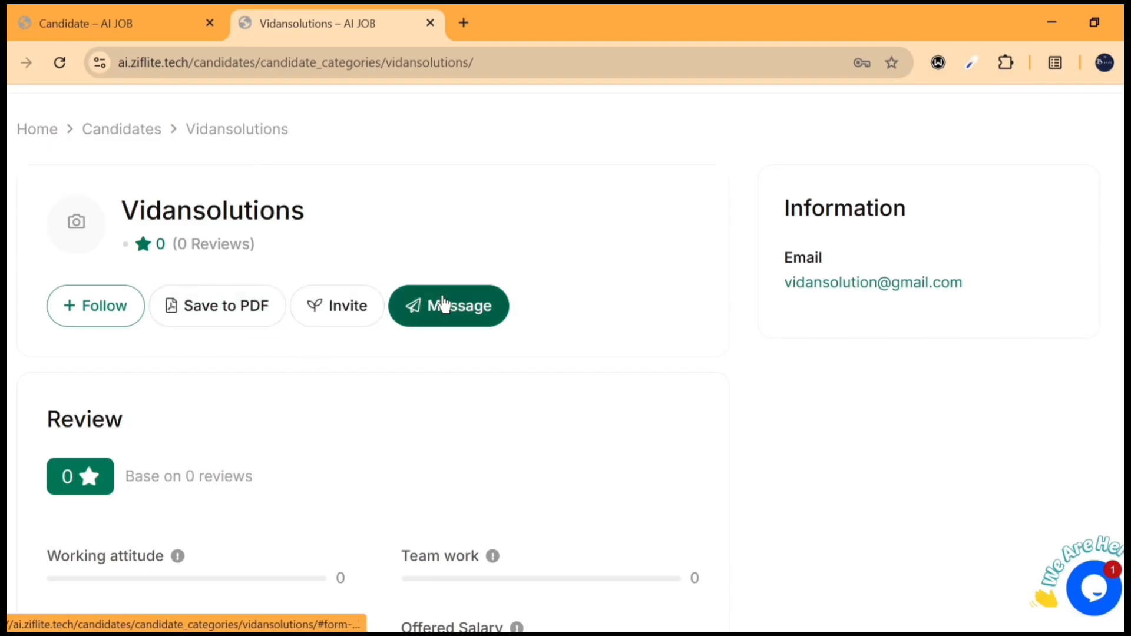
{"action": "scroll", "coordinate": [278, 564], "scroll_direction": "down", "scroll_amount": 10}
{"action": "scroll", "coordinate": [279, 551], "scroll_direction": "up", "scroll_amount": 5}
{"action": "scroll", "coordinate": [279, 551], "scroll_direction": "up", "scroll_amount": 5}
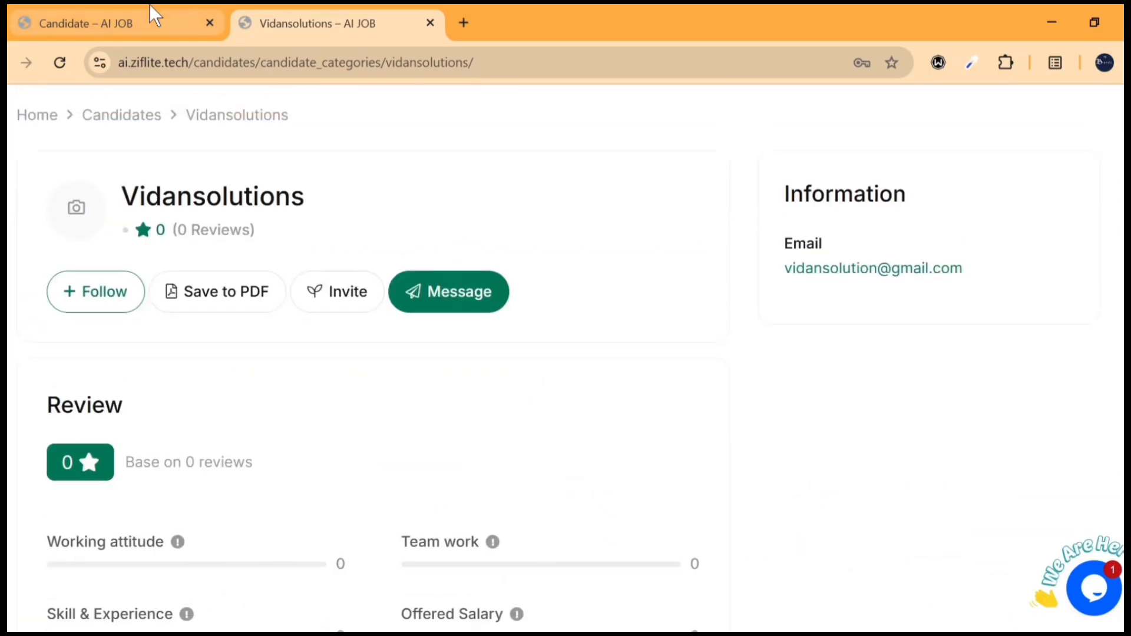
{"action": "left_click", "coordinate": [150, 7]}
{"action": "scroll", "coordinate": [522, 363], "scroll_direction": "up", "scroll_amount": 1}
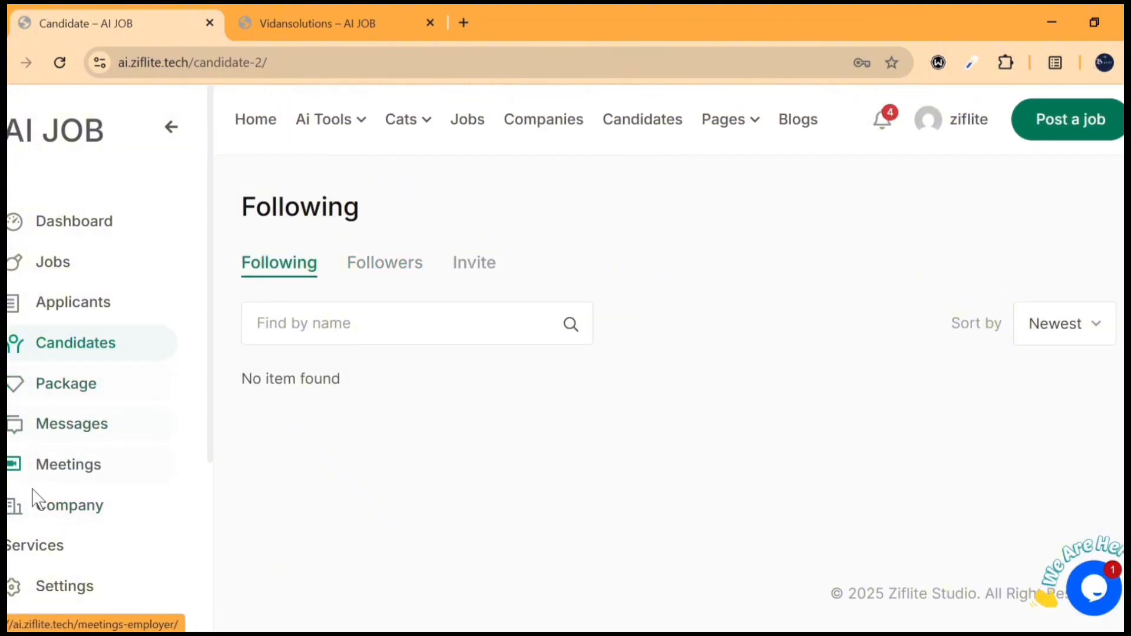
{"action": "scroll", "coordinate": [32, 556], "scroll_direction": "down", "scroll_amount": 4}
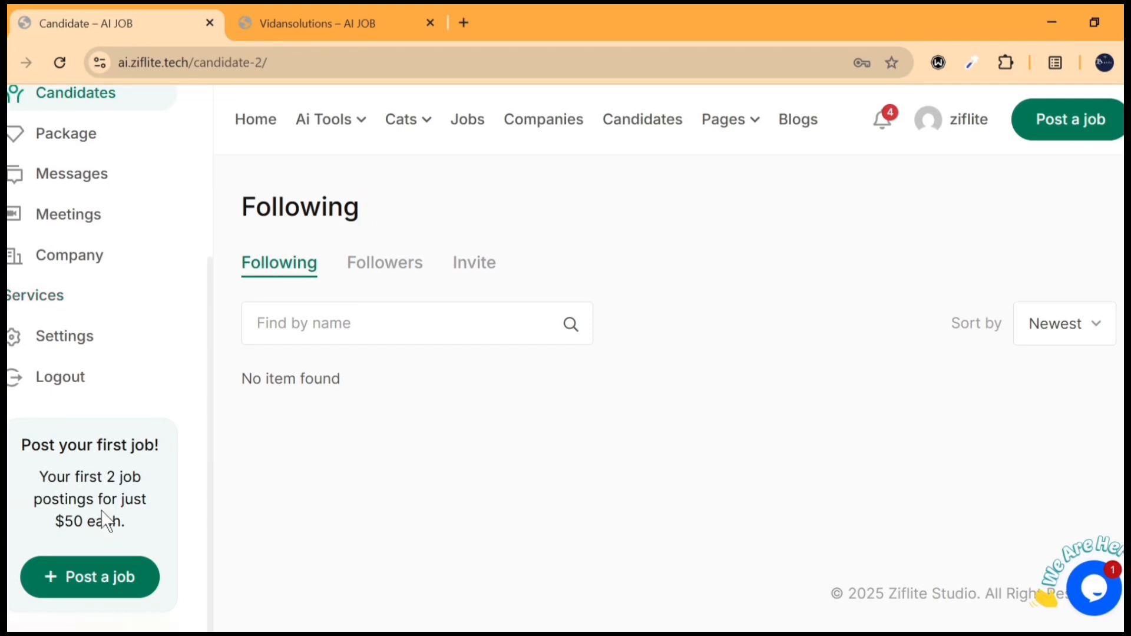
{"action": "scroll", "coordinate": [106, 521], "scroll_direction": "up", "scroll_amount": 4}
Start a new job post and open the AI Helper's Generate description dialog for its Description
{"action": "left_click", "coordinate": [1105, 112]}
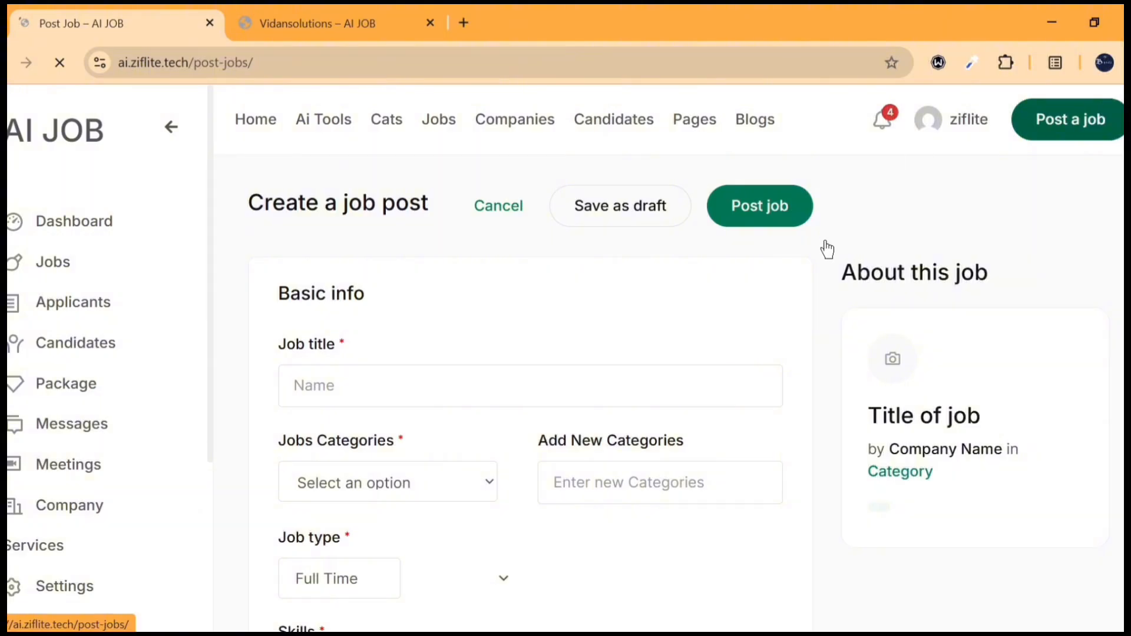
{"action": "scroll", "coordinate": [579, 418], "scroll_direction": "down", "scroll_amount": 8}
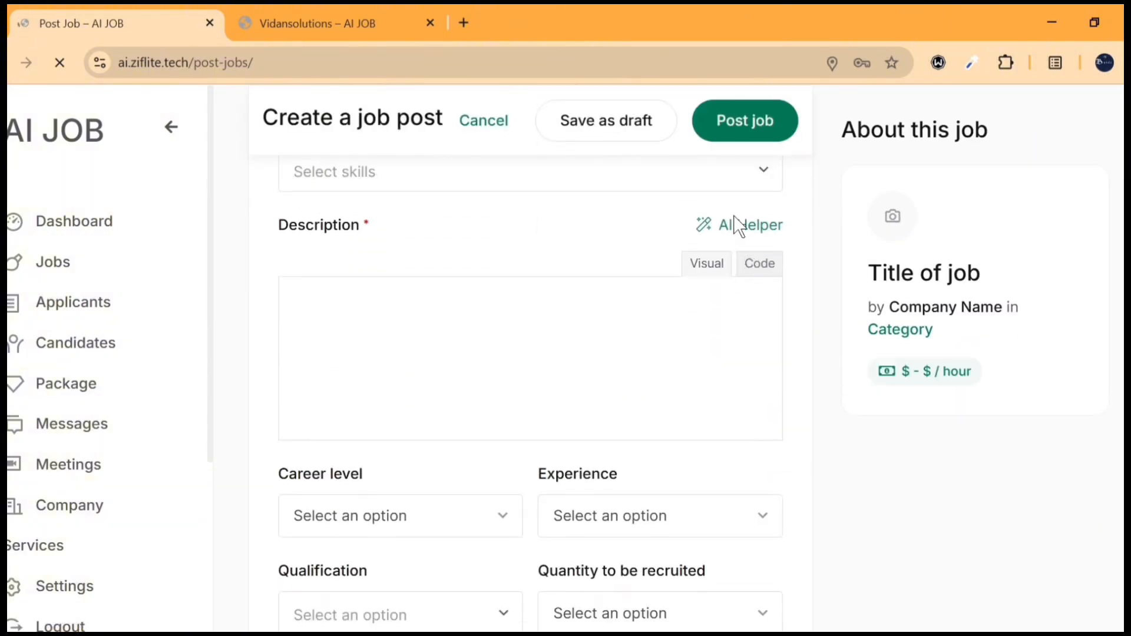
{"action": "left_click", "coordinate": [735, 223]}
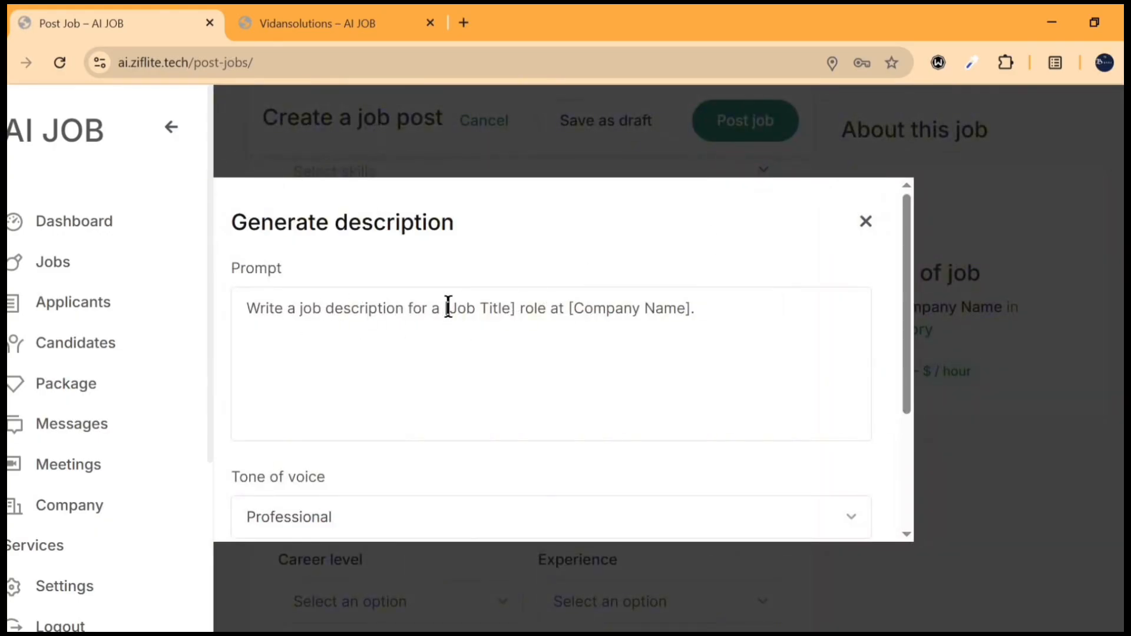
Fill the prompt's job title with 'WordPress website designers', correcting spelling, and the company with 'chisom lite'
{"action": "left_click_drag", "start_coordinate": [510, 306], "coordinate": [454, 308]}
{"action": "key", "text": "BackSpace"}
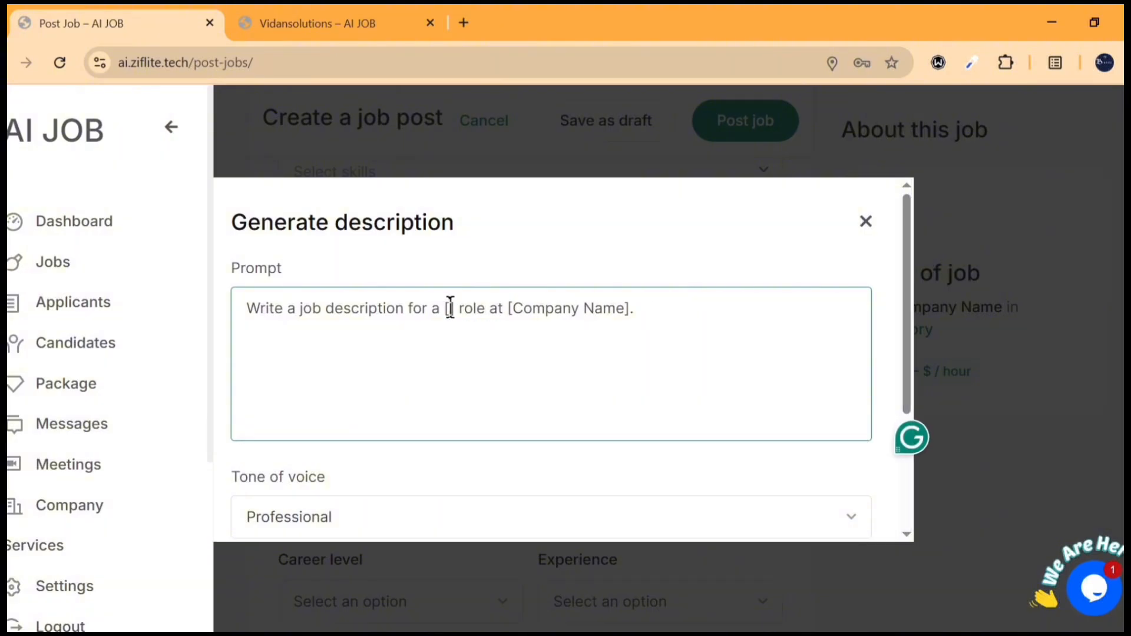
{"action": "type", "text": "wordpre"}
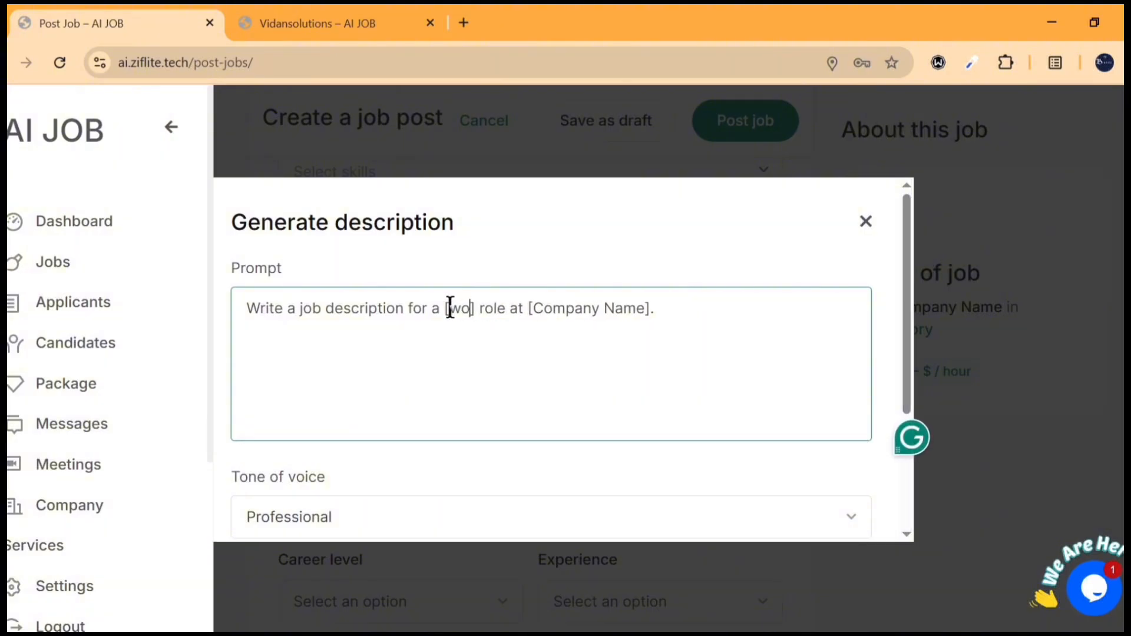
{"action": "type", "text": "ss website "}
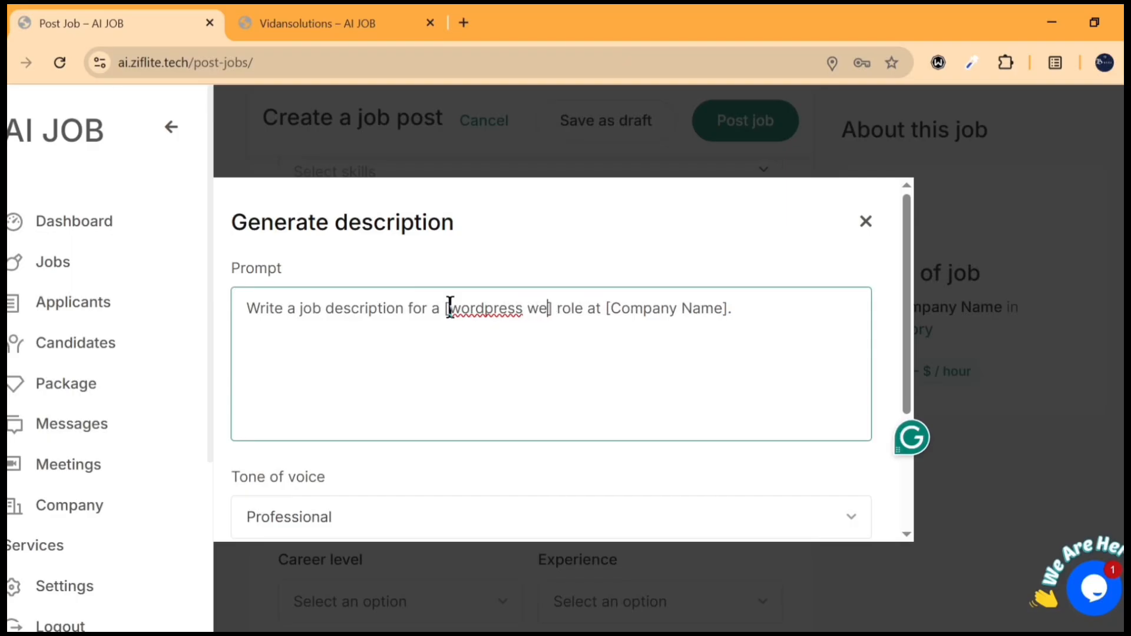
{"action": "type", "text": "desinger"}
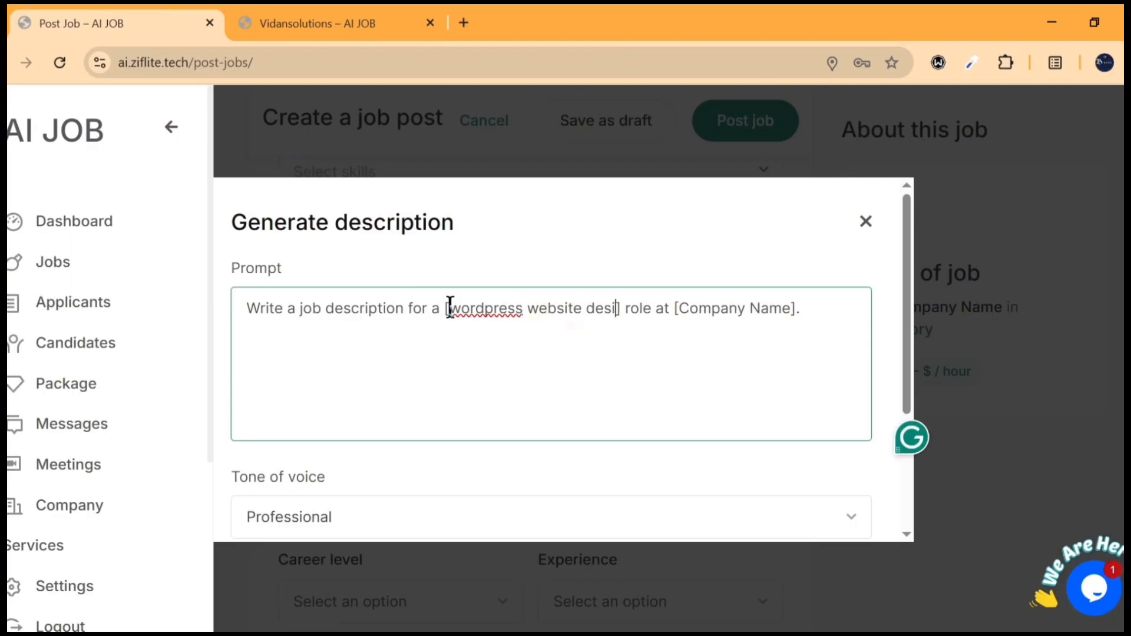
{"action": "right_click", "coordinate": [603, 304]}
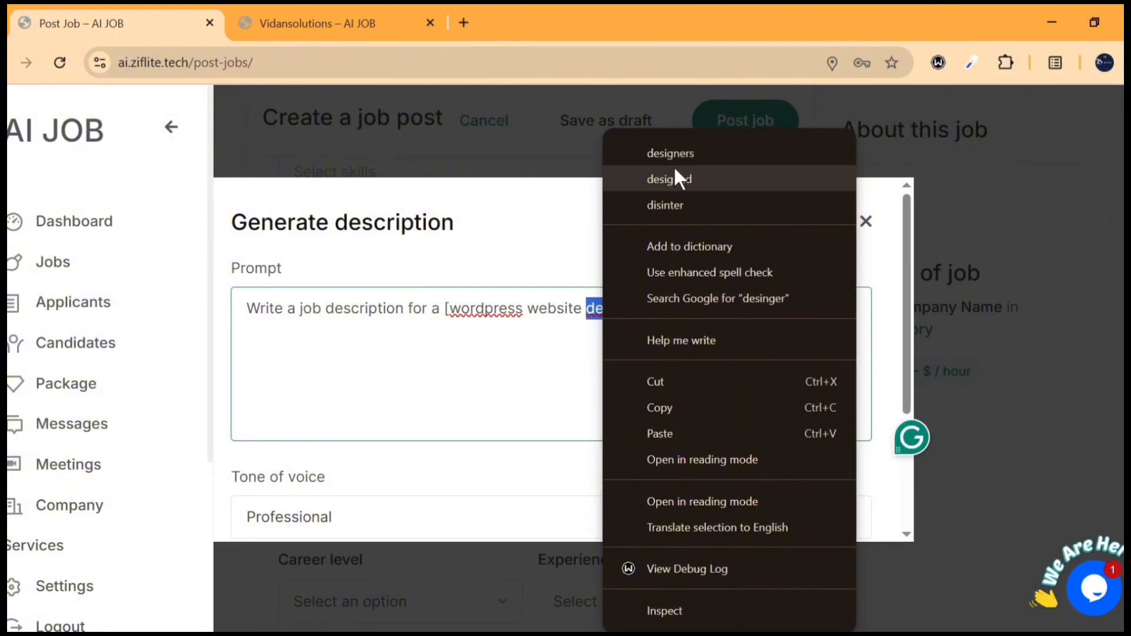
{"action": "left_click", "coordinate": [667, 153]}
{"action": "right_click", "coordinate": [490, 309]}
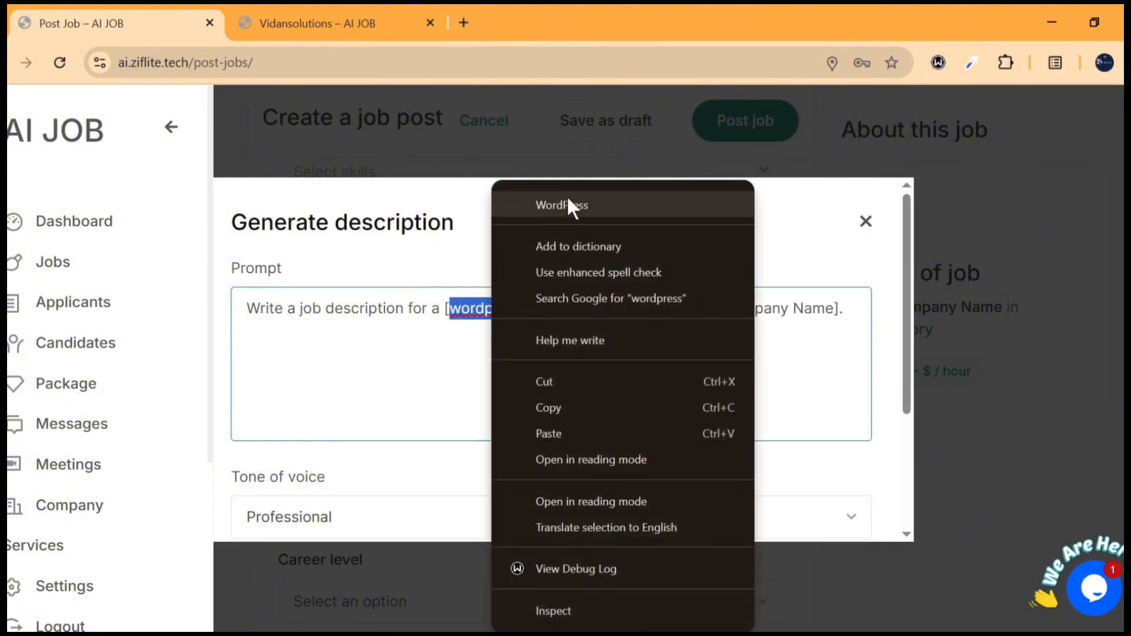
{"action": "left_click", "coordinate": [569, 198]}
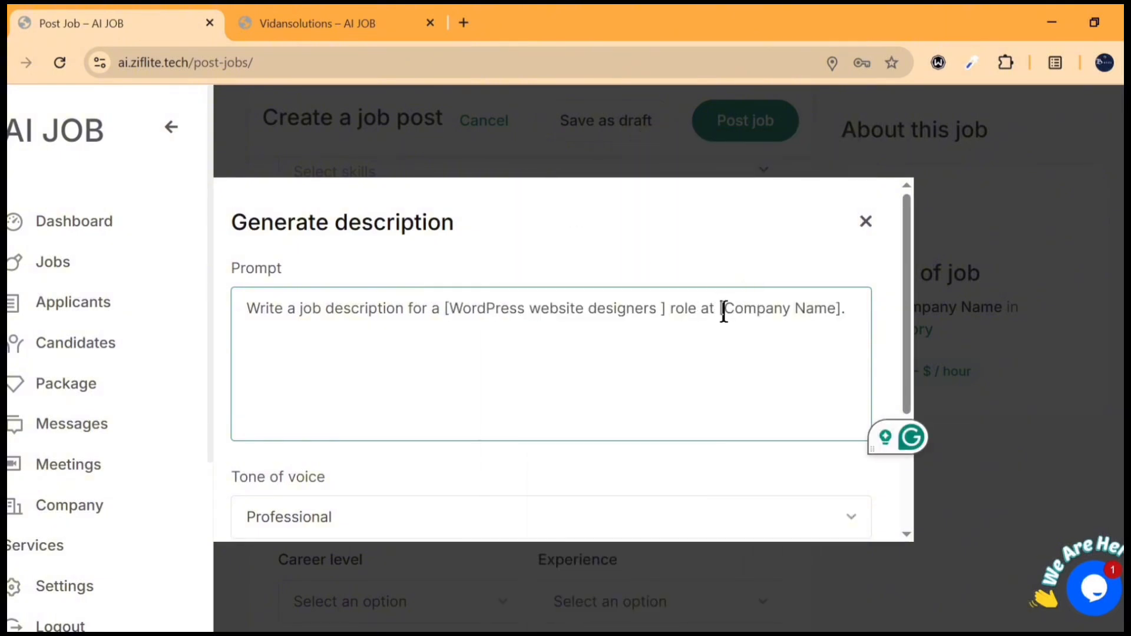
{"action": "left_click_drag", "start_coordinate": [725, 308], "coordinate": [837, 310]}
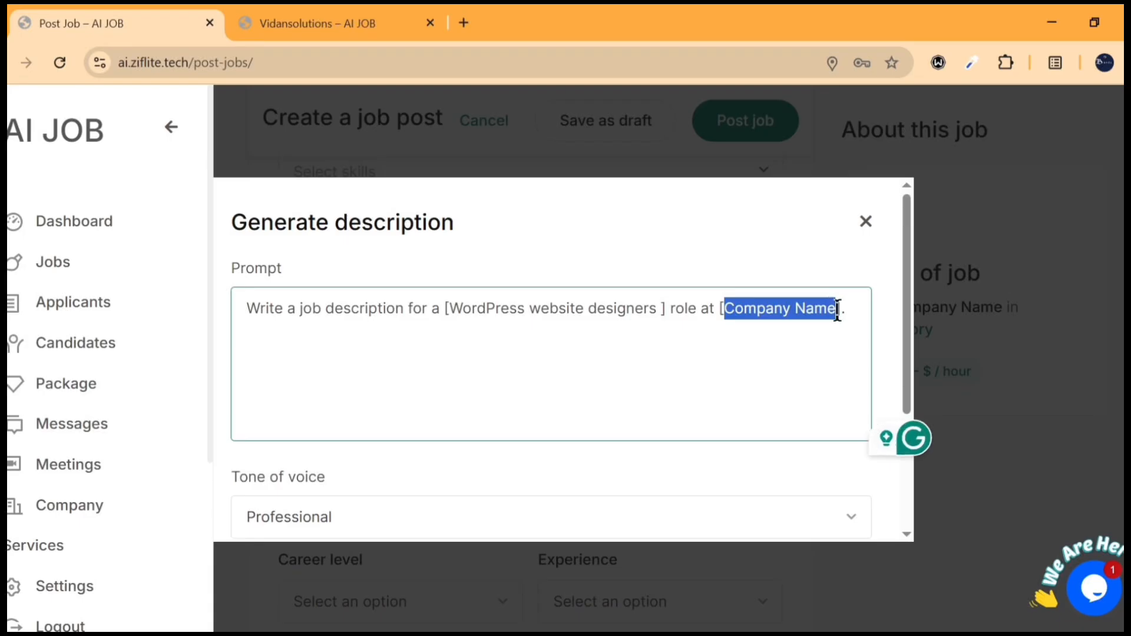
{"action": "type", "text": "chisom "}
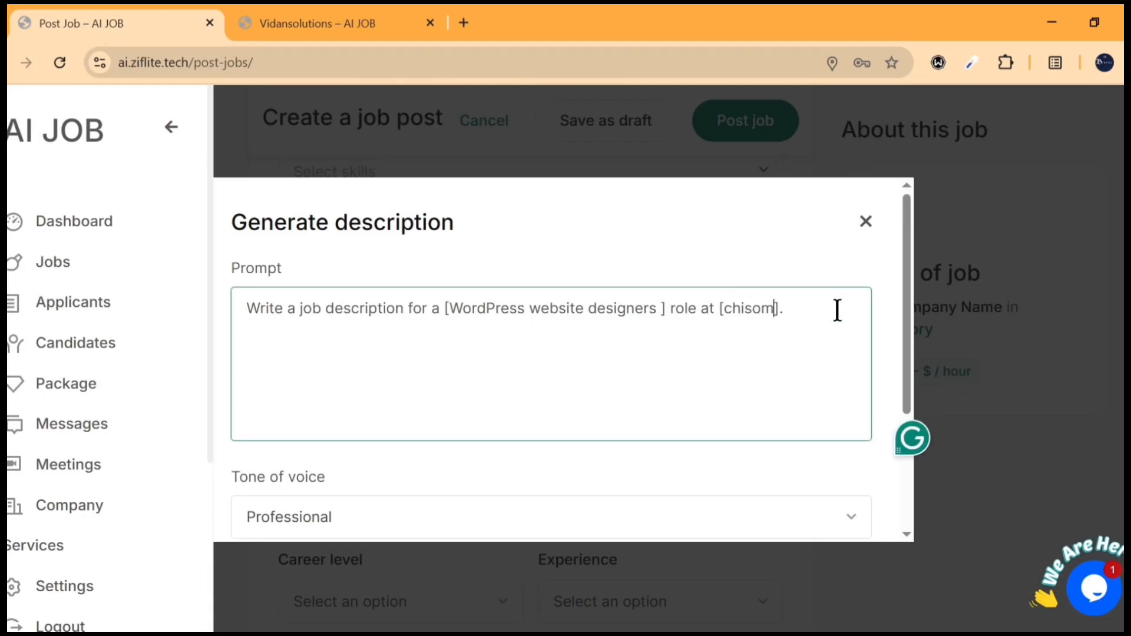
{"action": "type", "text": "lite"}
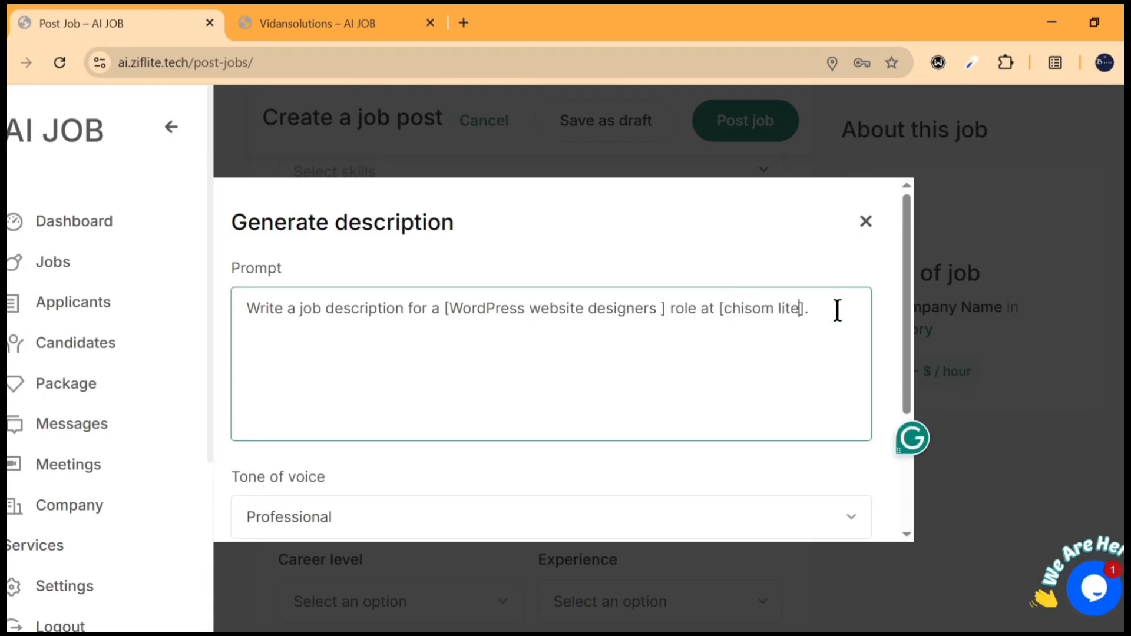
Keep Professional tone and English, generate the description, and insert it into the Description field
{"action": "scroll", "coordinate": [761, 436], "scroll_direction": "down", "scroll_amount": 3}
{"action": "left_click", "coordinate": [701, 331]}
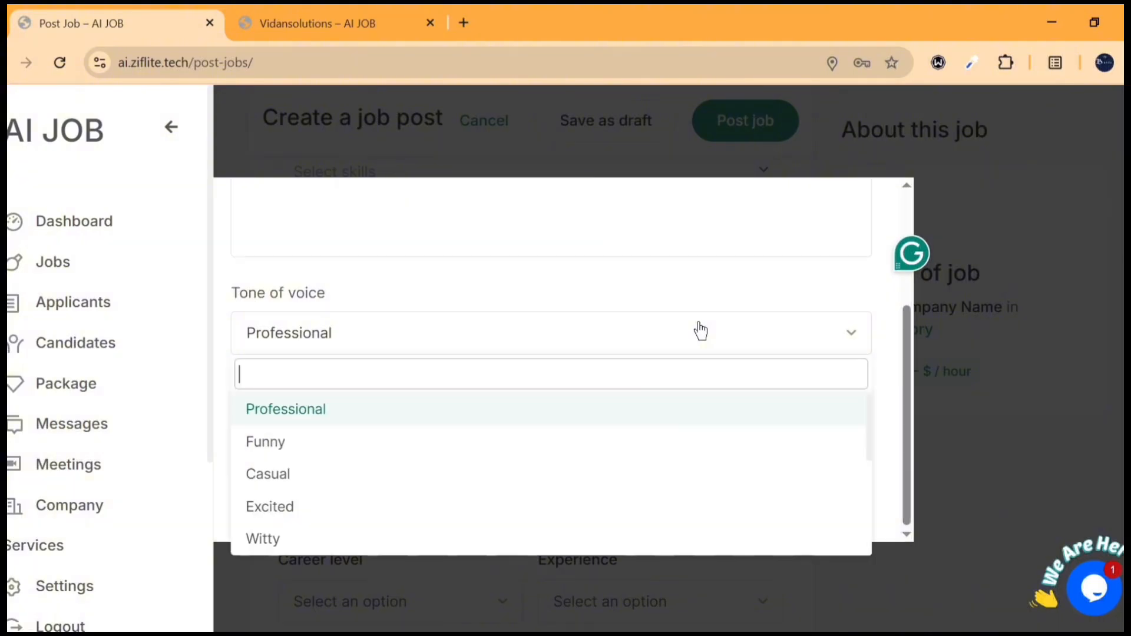
{"action": "left_click", "coordinate": [556, 412]}
{"action": "left_click", "coordinate": [408, 419]}
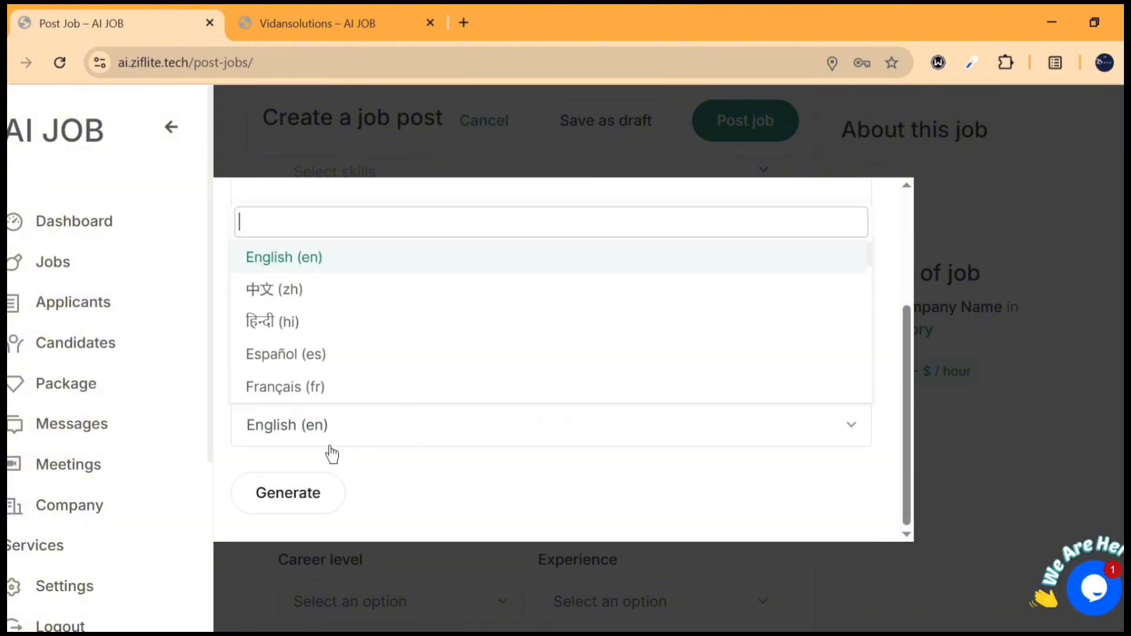
{"action": "left_click", "coordinate": [304, 501]}
{"action": "left_click", "coordinate": [305, 500]}
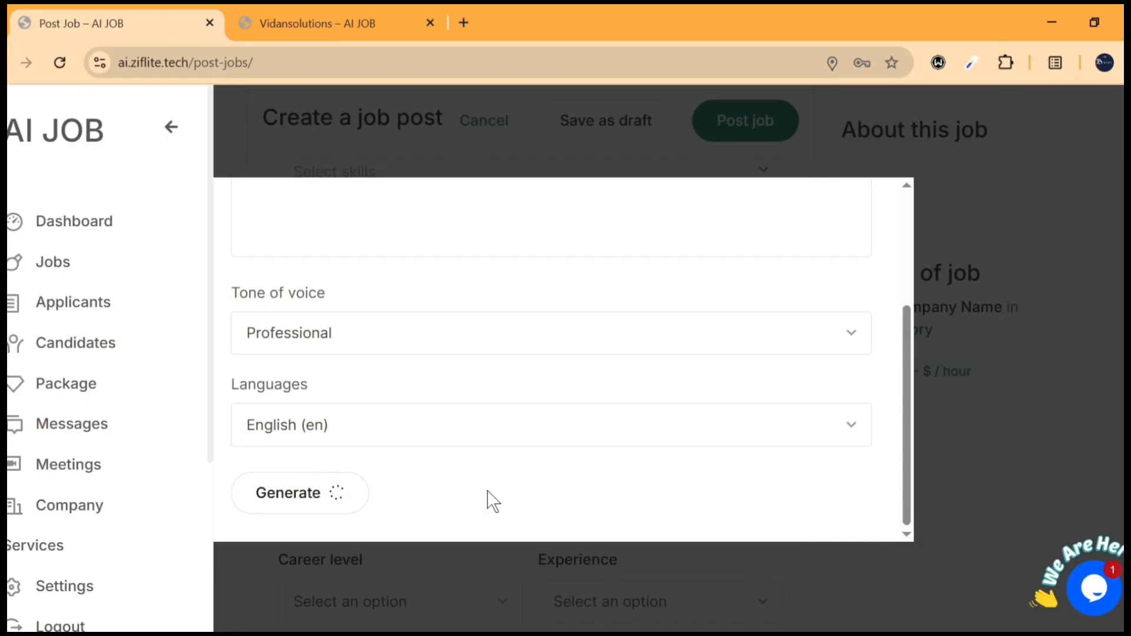
{"action": "scroll", "coordinate": [702, 333], "scroll_direction": "up", "scroll_amount": 5}
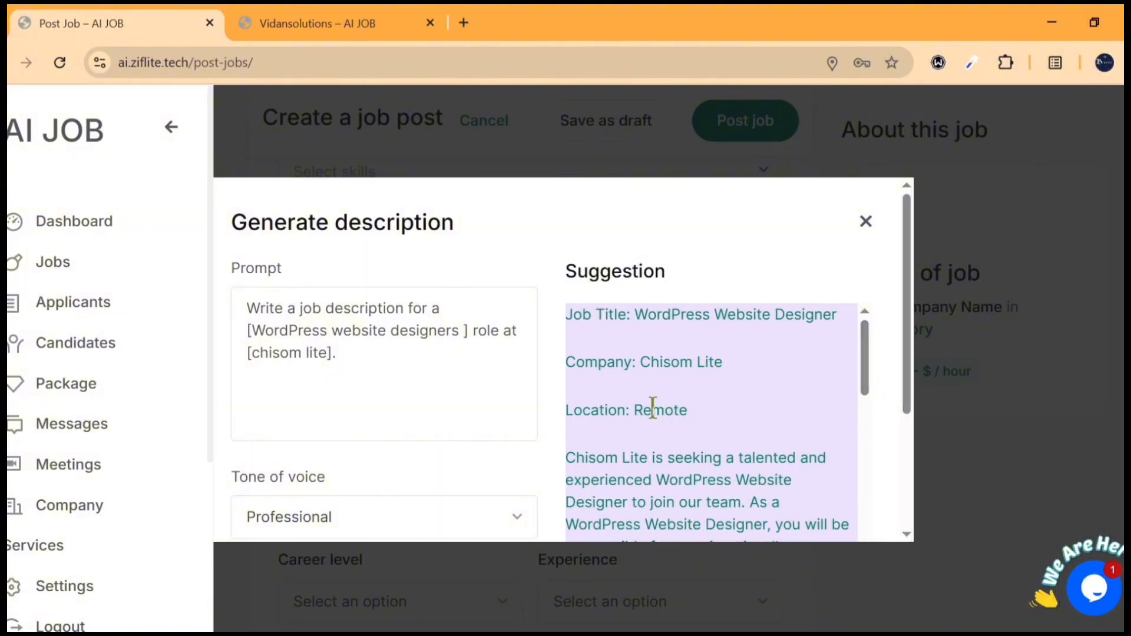
{"action": "scroll", "coordinate": [695, 426], "scroll_direction": "down", "scroll_amount": 10}
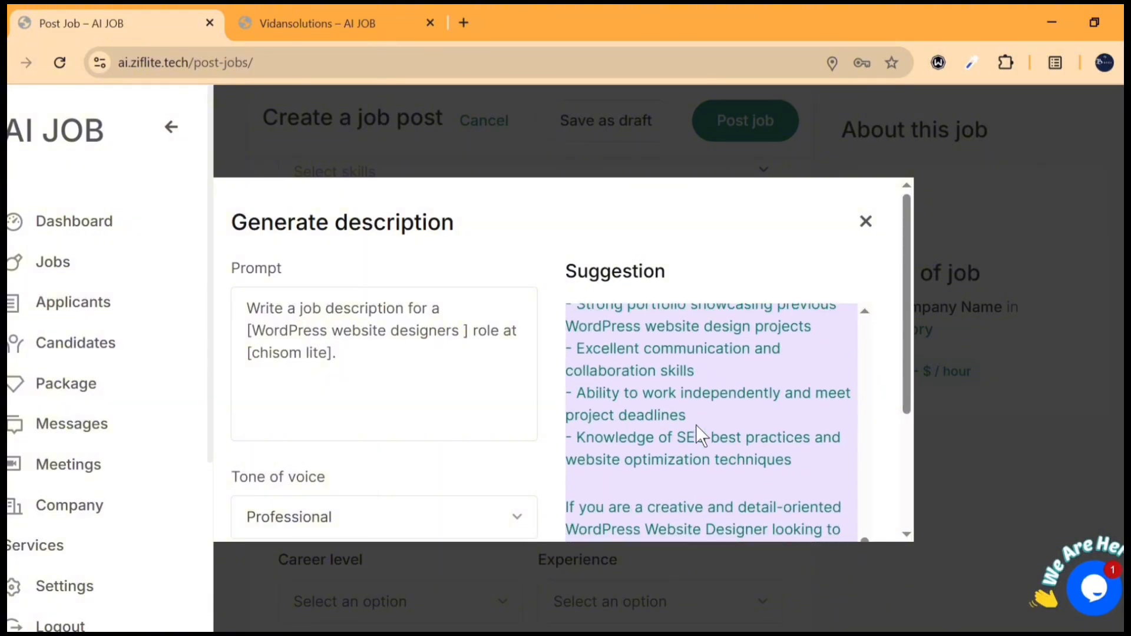
{"action": "scroll", "coordinate": [715, 311], "scroll_direction": "down", "scroll_amount": 5}
{"action": "left_click", "coordinate": [638, 485]}
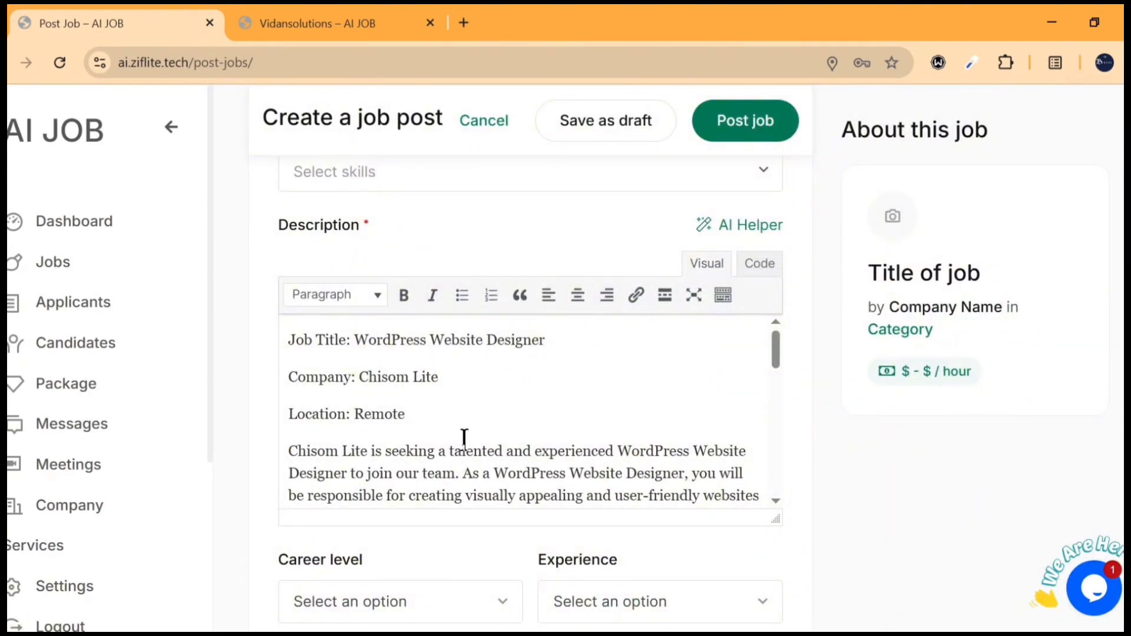
Set career level Fresher, experience 1 - 2 Years, qualification Bachelor Degree, and 4 recruits
{"action": "scroll", "coordinate": [462, 439], "scroll_direction": "down", "scroll_amount": 10}
{"action": "scroll", "coordinate": [510, 469], "scroll_direction": "down", "scroll_amount": 1}
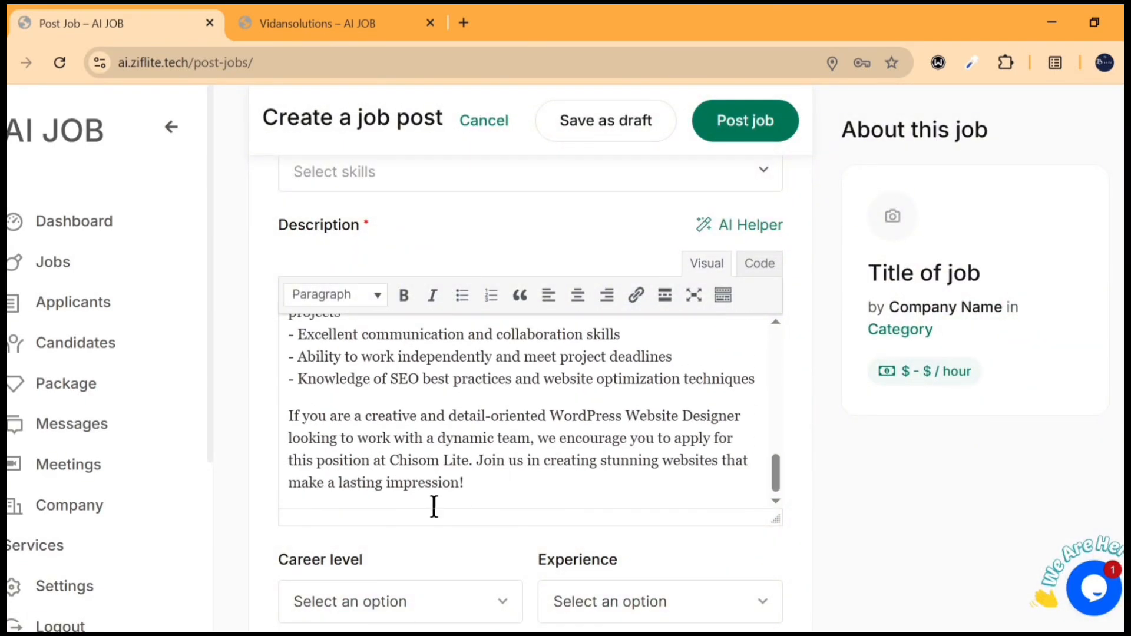
{"action": "scroll", "coordinate": [434, 507], "scroll_direction": "down", "scroll_amount": 4}
{"action": "left_click", "coordinate": [447, 379]}
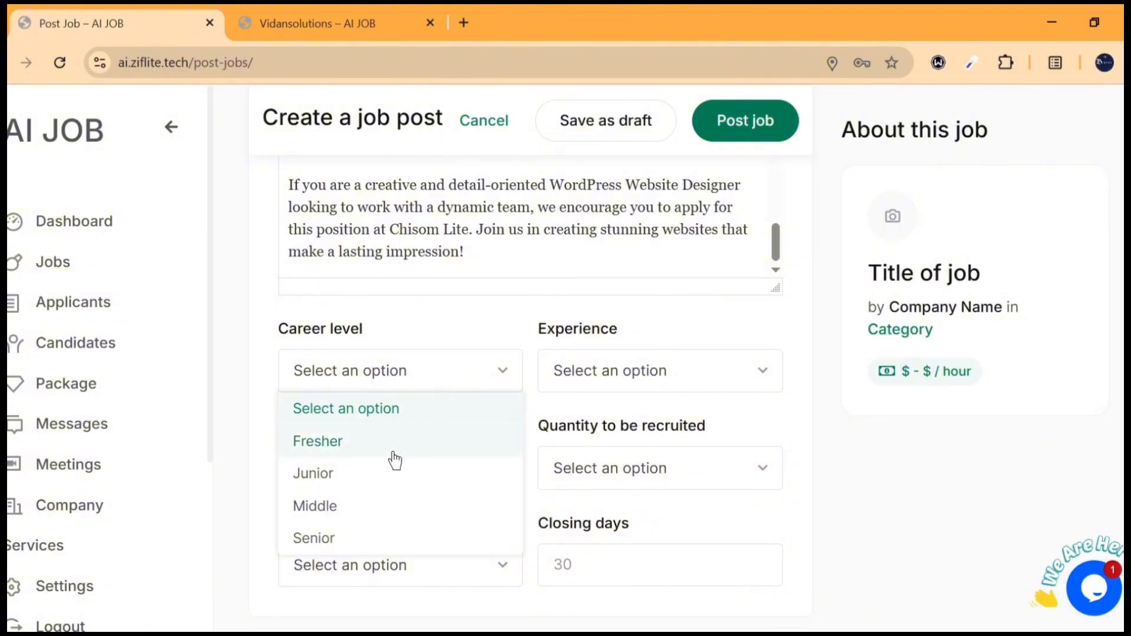
{"action": "left_click", "coordinate": [396, 450]}
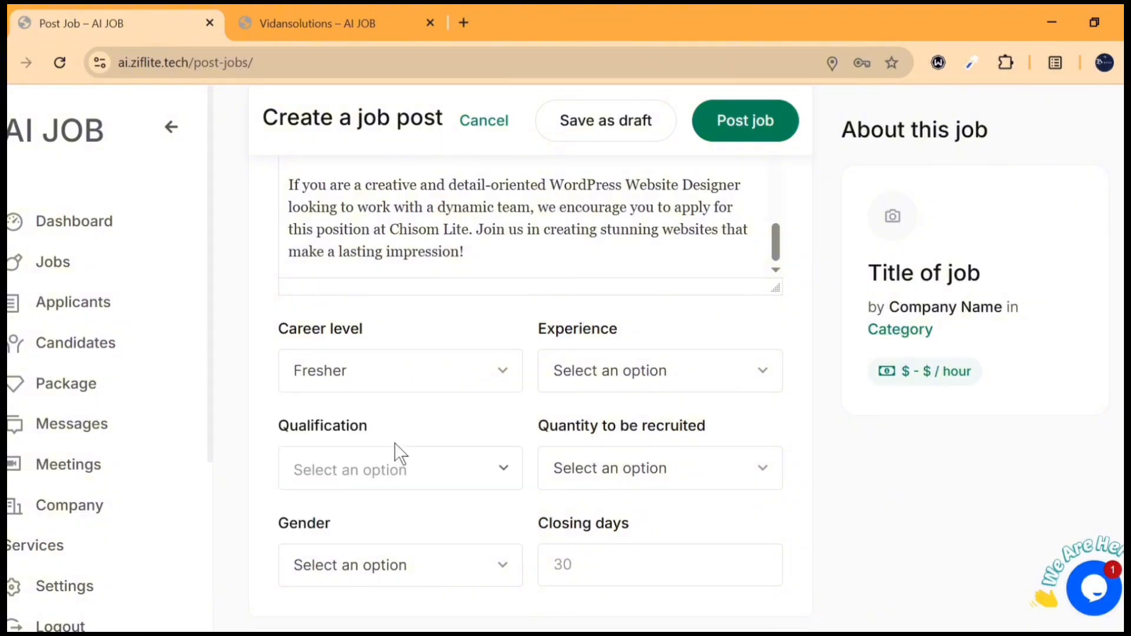
{"action": "left_click", "coordinate": [592, 373]}
{"action": "left_click", "coordinate": [589, 477]}
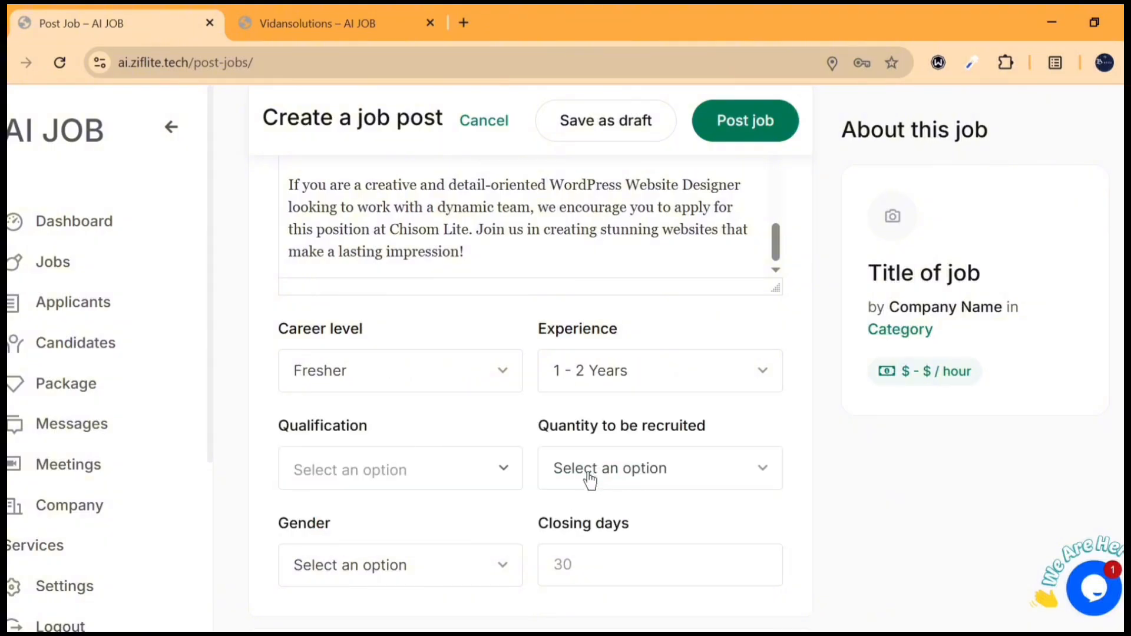
{"action": "left_click", "coordinate": [469, 471]}
{"action": "left_click", "coordinate": [382, 333]}
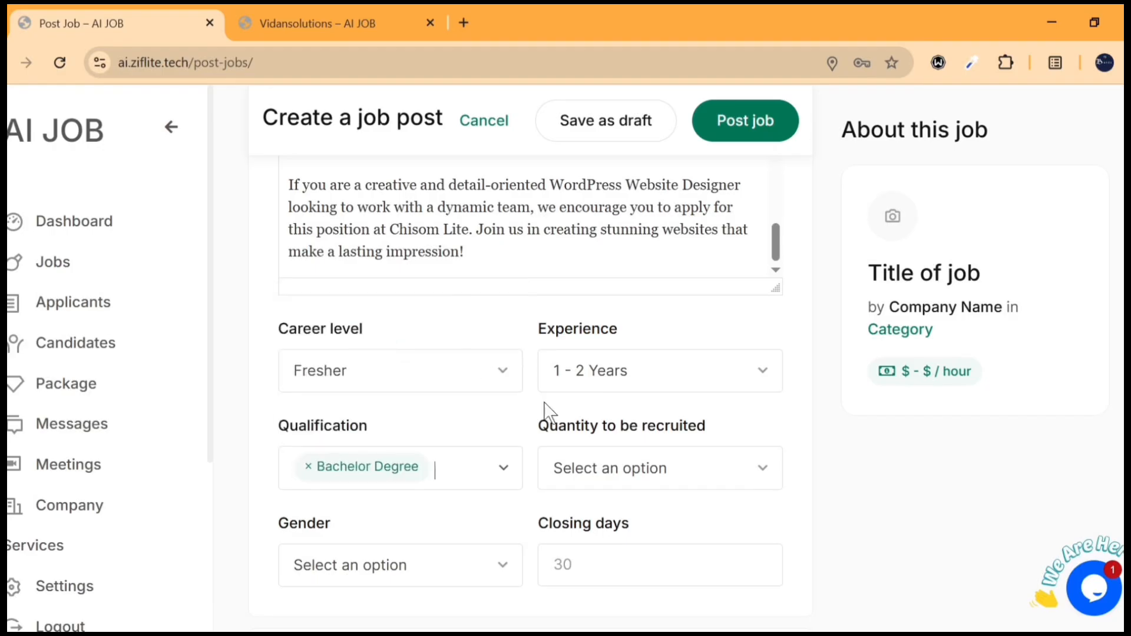
{"action": "left_click", "coordinate": [629, 491]}
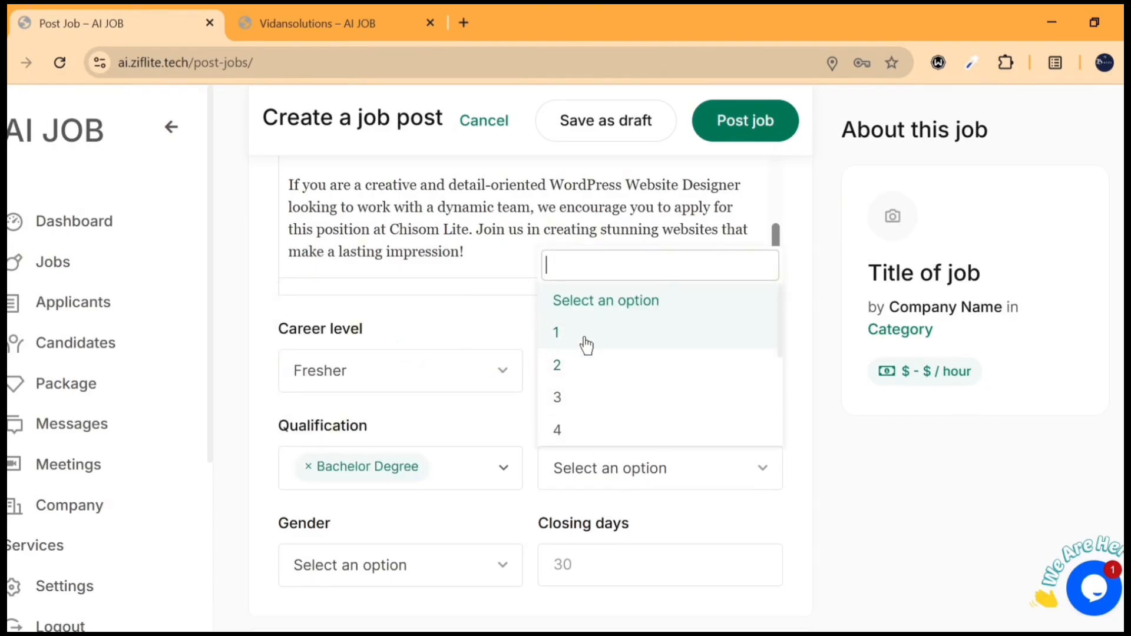
{"action": "left_click", "coordinate": [628, 504]}
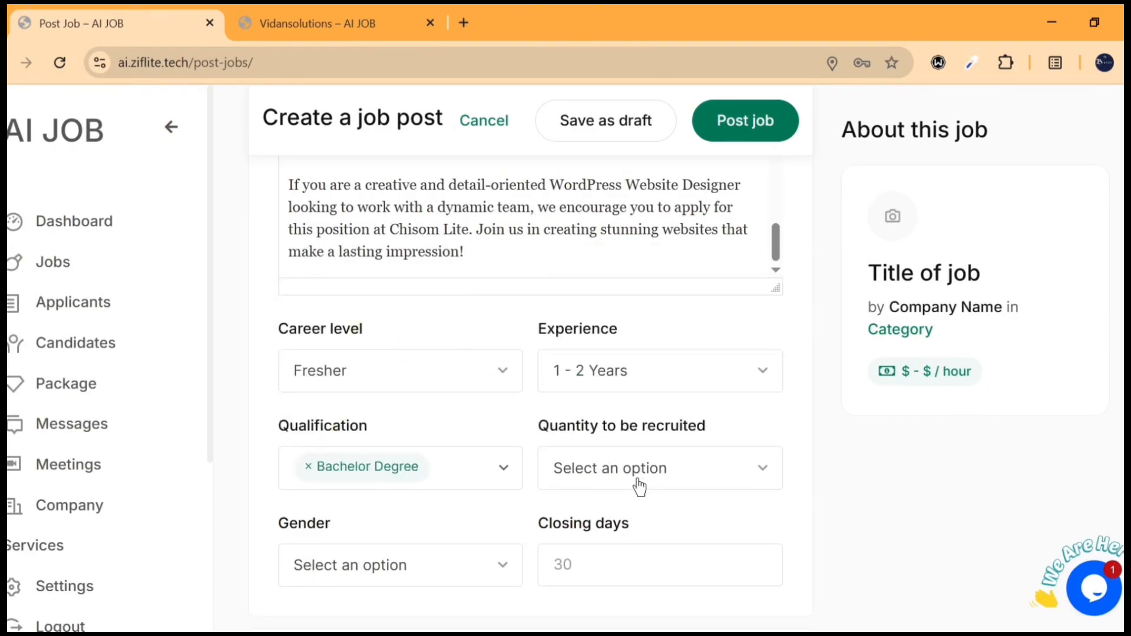
{"action": "left_click", "coordinate": [625, 486]}
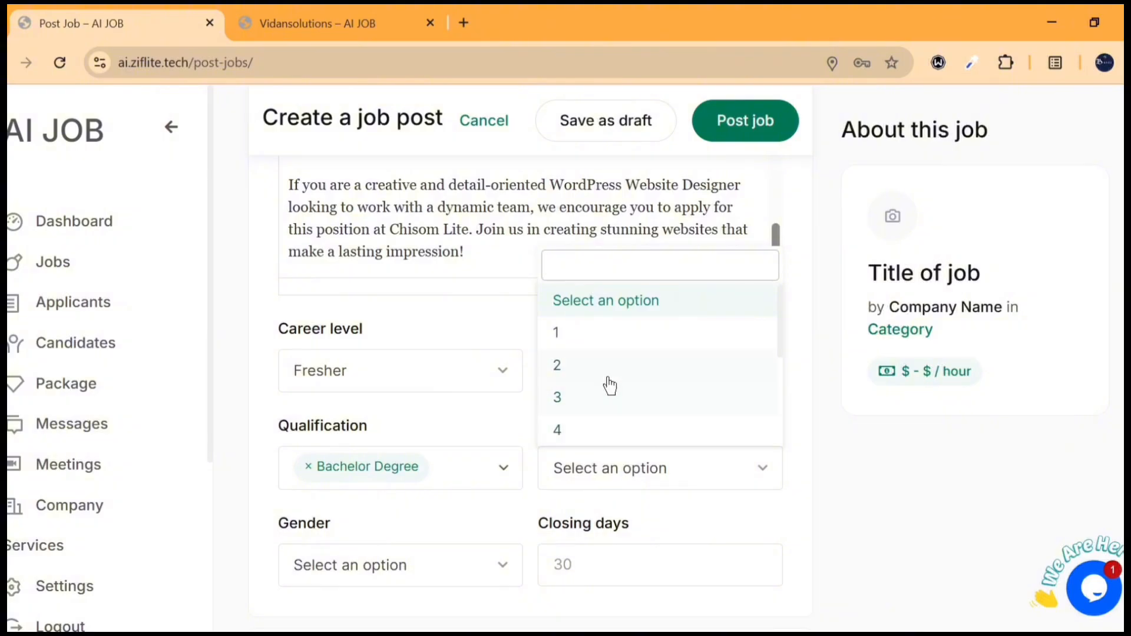
{"action": "left_click", "coordinate": [586, 425]}
Set the gender to Female and accept 30 closing days
{"action": "scroll", "coordinate": [457, 530], "scroll_direction": "down", "scroll_amount": 3}
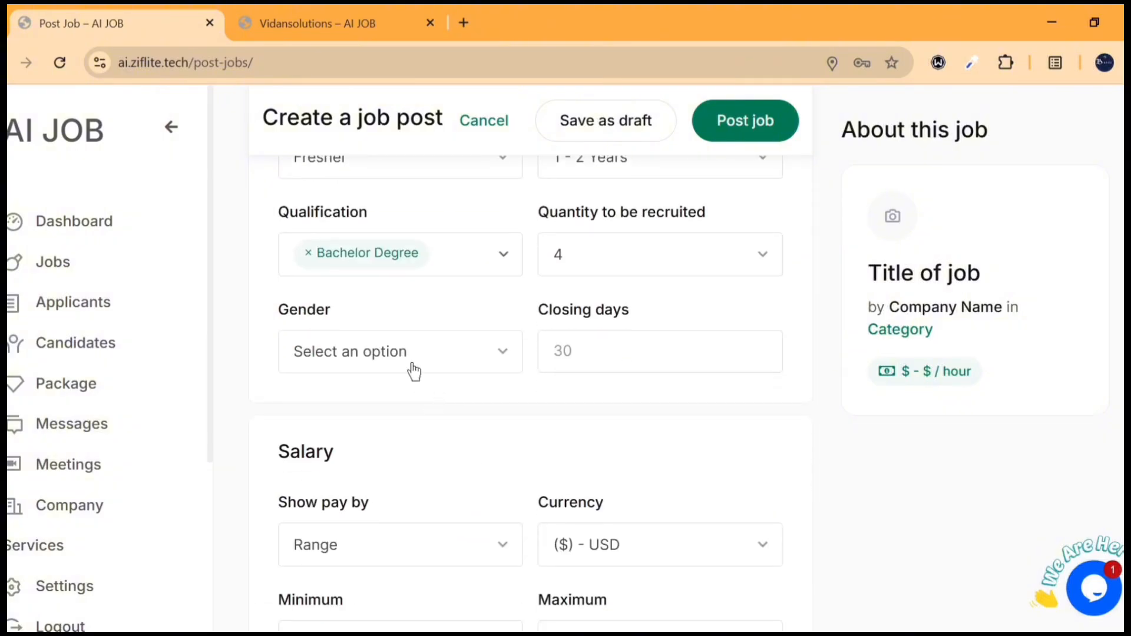
{"action": "left_click", "coordinate": [403, 351]}
{"action": "left_click", "coordinate": [341, 436]}
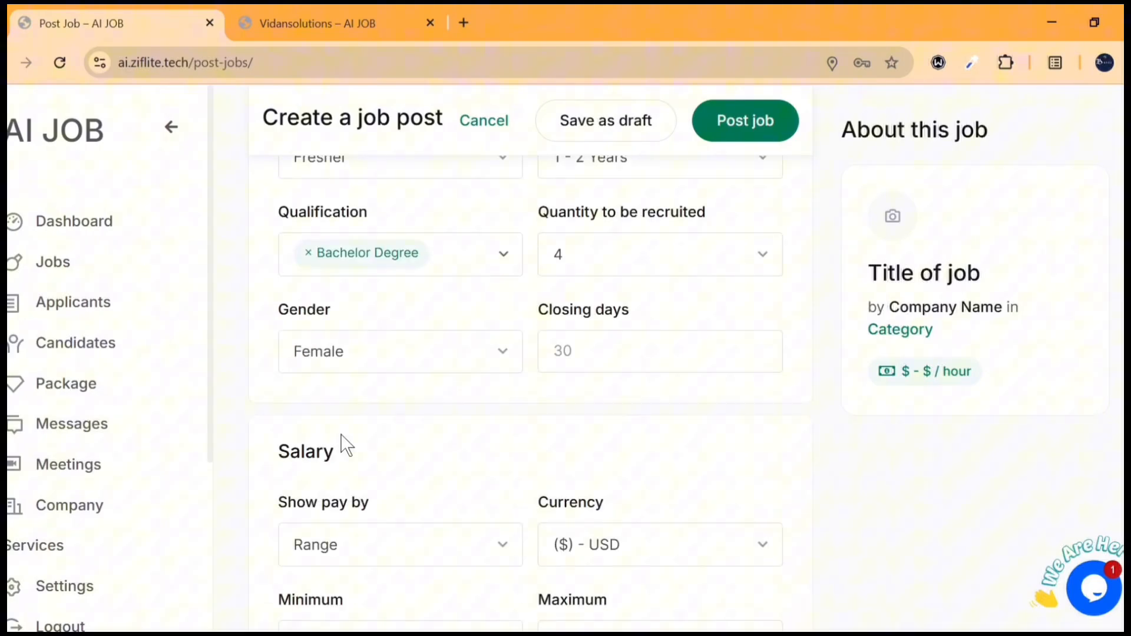
{"action": "left_click", "coordinate": [556, 361]}
{"action": "left_click", "coordinate": [679, 416]}
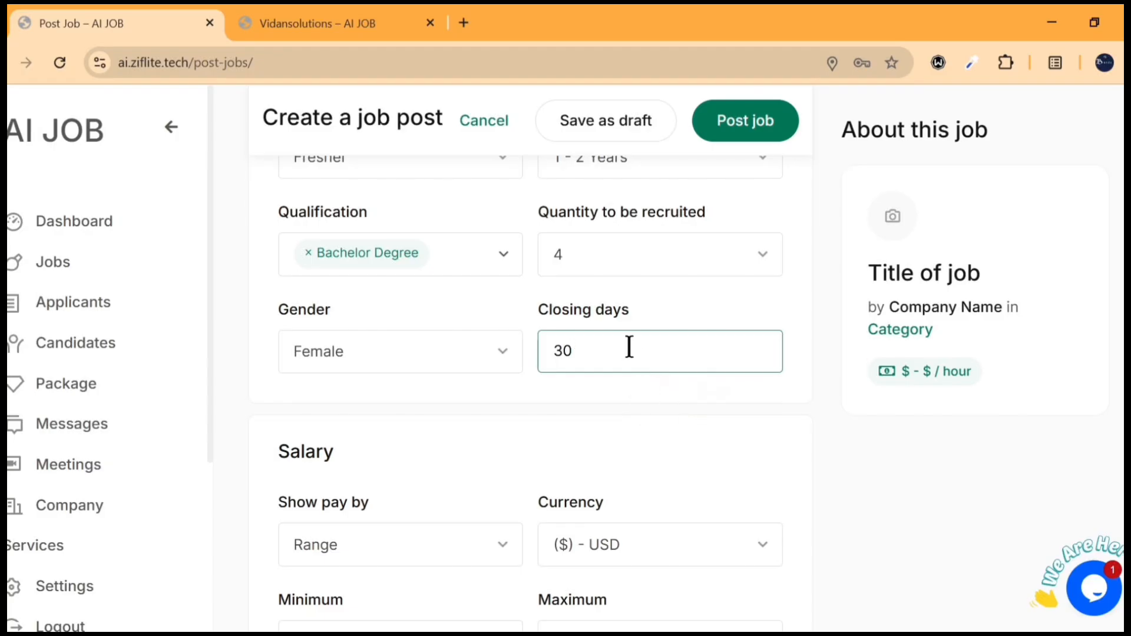
Open and close the pay display options, scrolling through the rest of the form
{"action": "scroll", "coordinate": [554, 453], "scroll_direction": "down", "scroll_amount": 4}
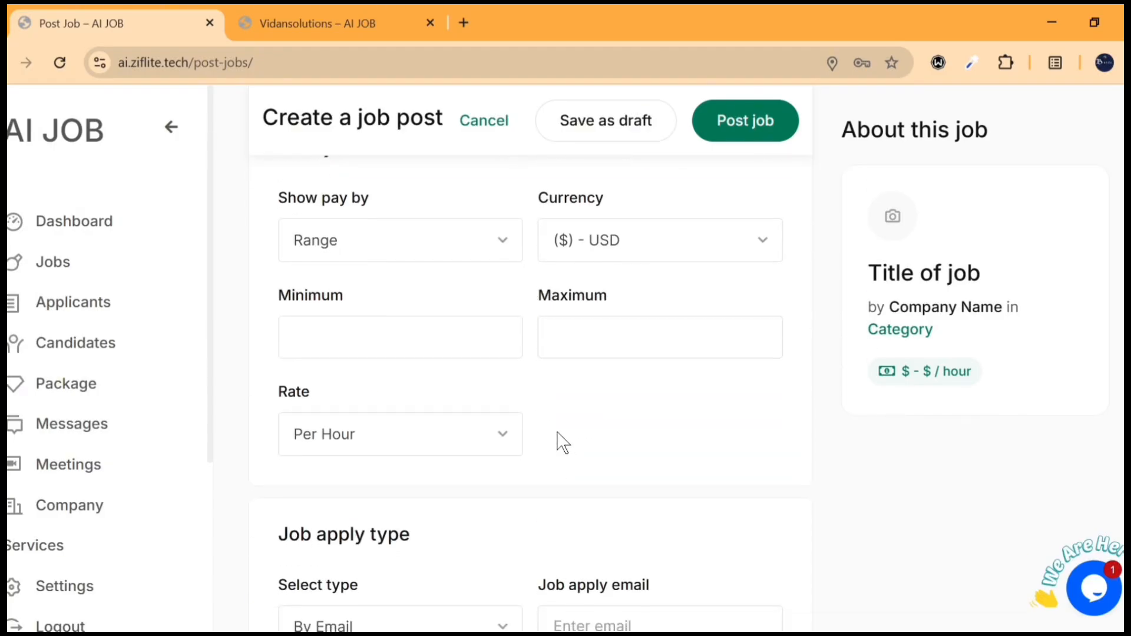
{"action": "left_click", "coordinate": [398, 238]}
{"action": "left_click", "coordinate": [419, 259]}
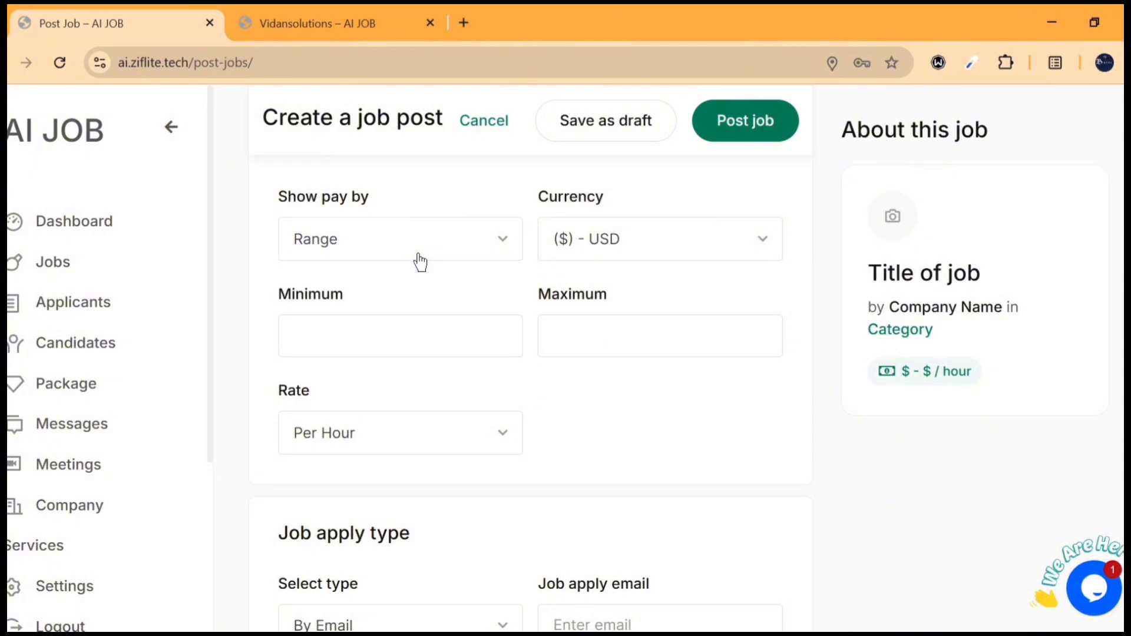
{"action": "left_click", "coordinate": [419, 259]}
{"action": "scroll", "coordinate": [423, 264], "scroll_direction": "up", "scroll_amount": 1}
{"action": "left_click", "coordinate": [424, 278]}
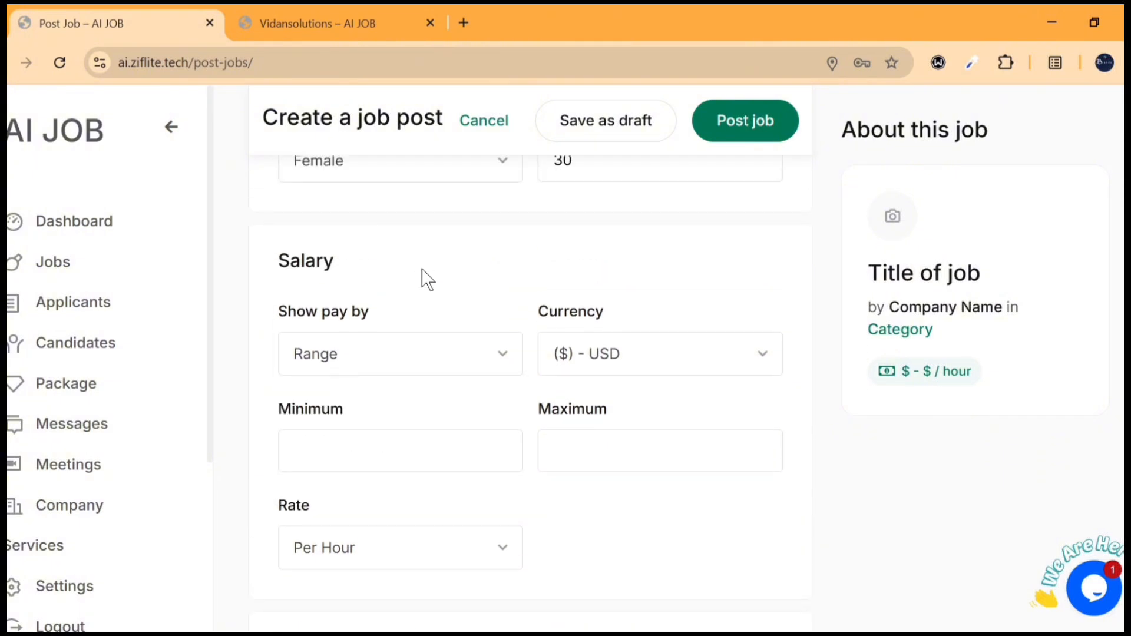
{"action": "left_click", "coordinate": [371, 351]}
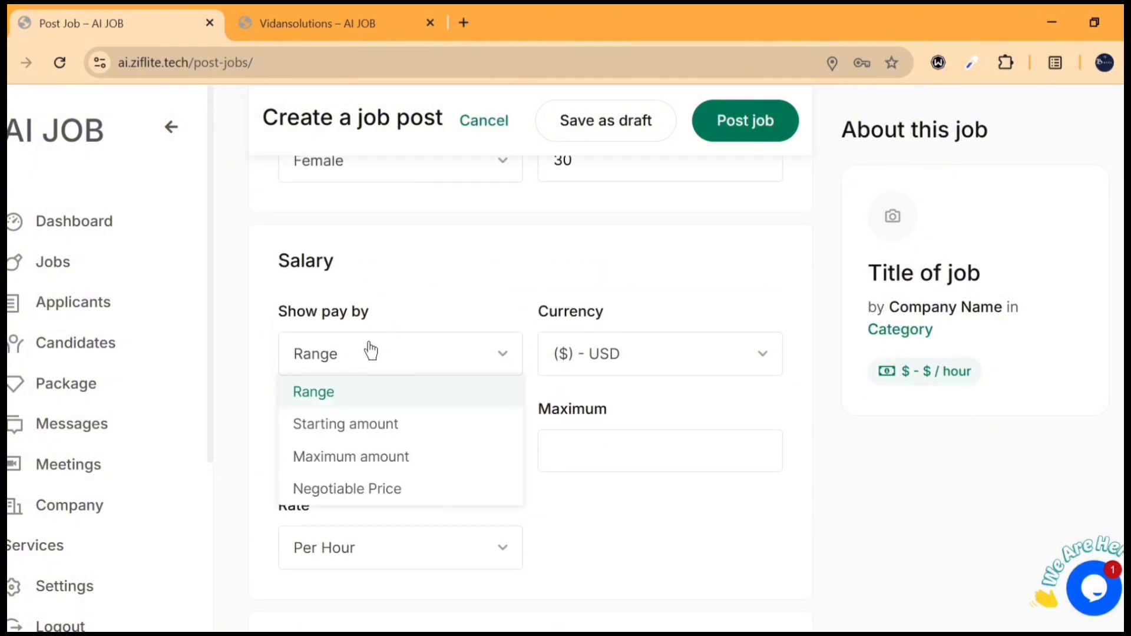
{"action": "scroll", "coordinate": [685, 518], "scroll_direction": "down", "scroll_amount": 15}
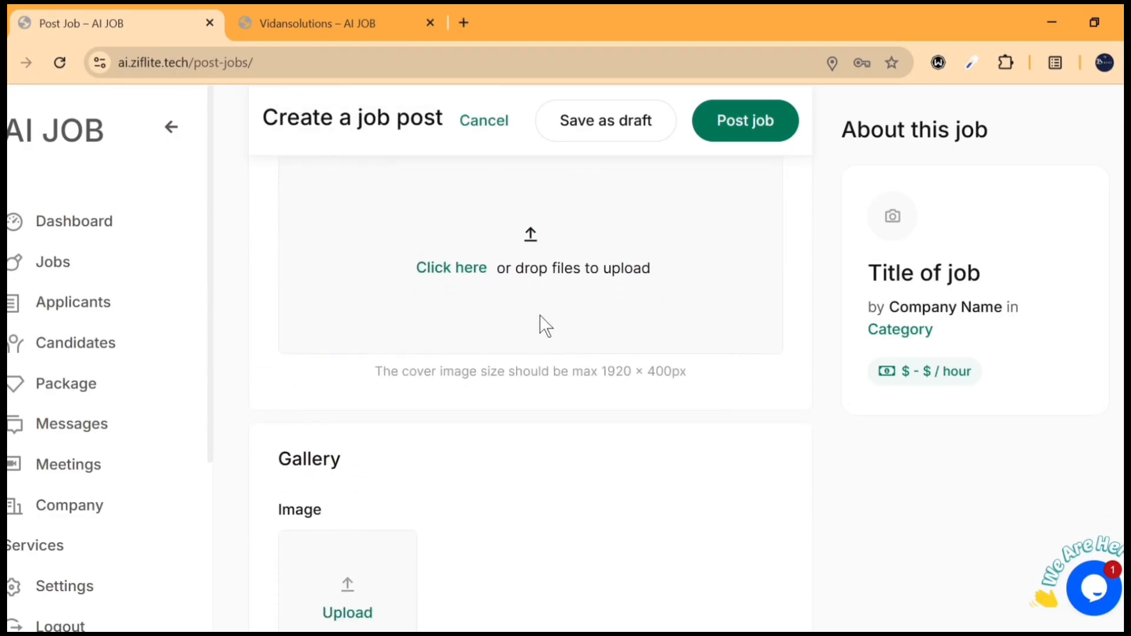
{"action": "scroll", "coordinate": [555, 291], "scroll_direction": "up", "scroll_amount": 3}
{"action": "scroll", "coordinate": [440, 482], "scroll_direction": "down", "scroll_amount": 10}
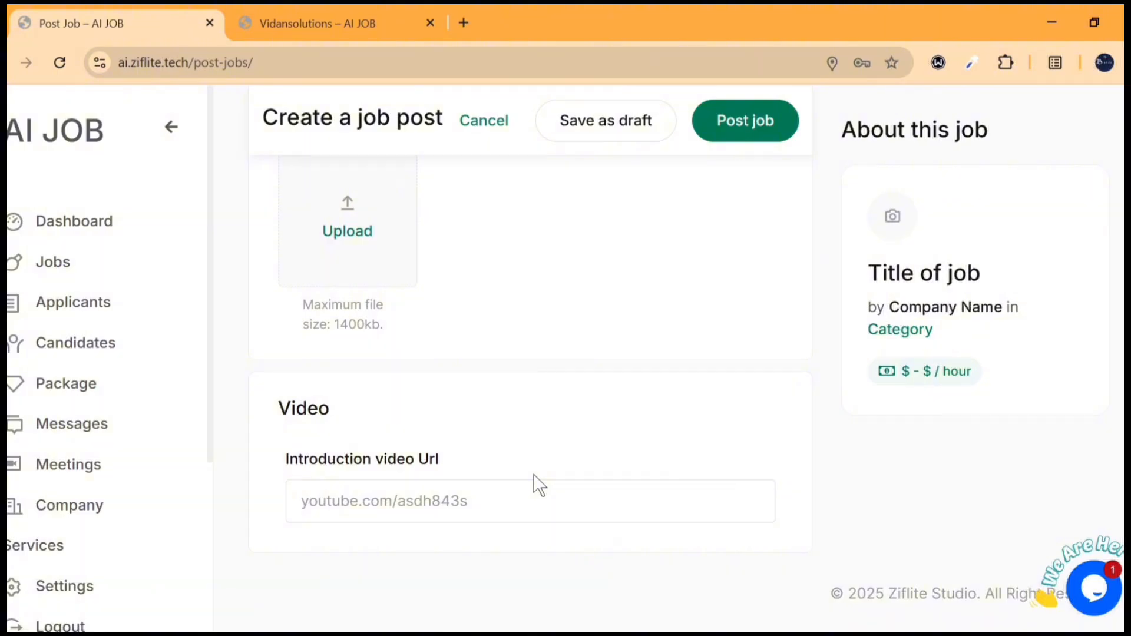
{"action": "scroll", "coordinate": [495, 492], "scroll_direction": "up", "scroll_amount": 20}
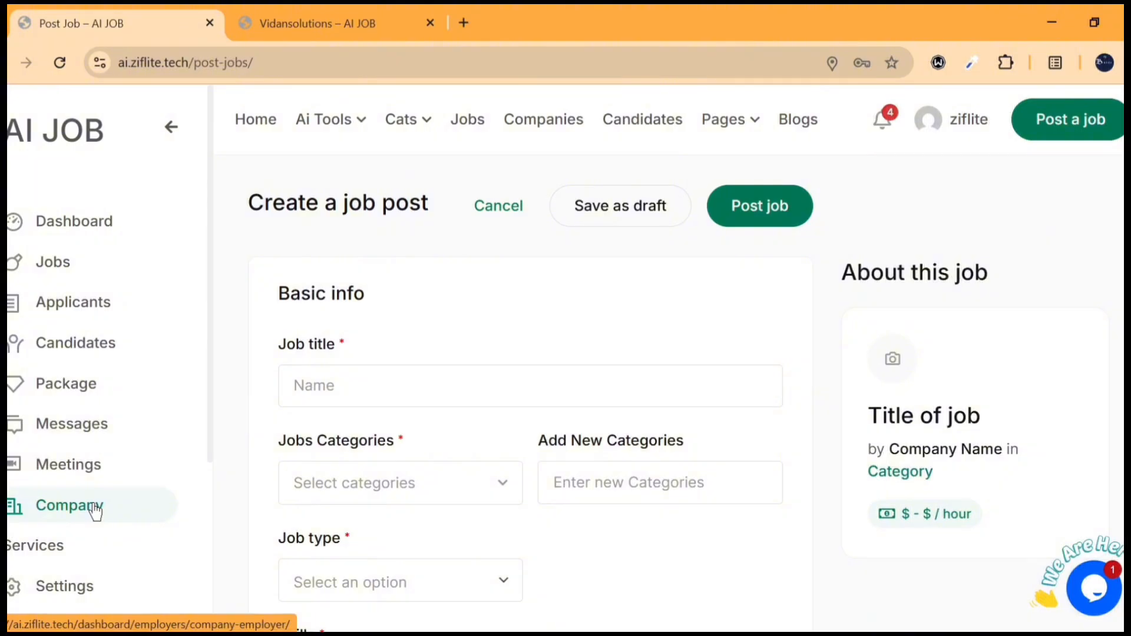
Scroll down the employer dashboard sidebar
{"action": "scroll", "coordinate": [94, 510], "scroll_direction": "down", "scroll_amount": 4}
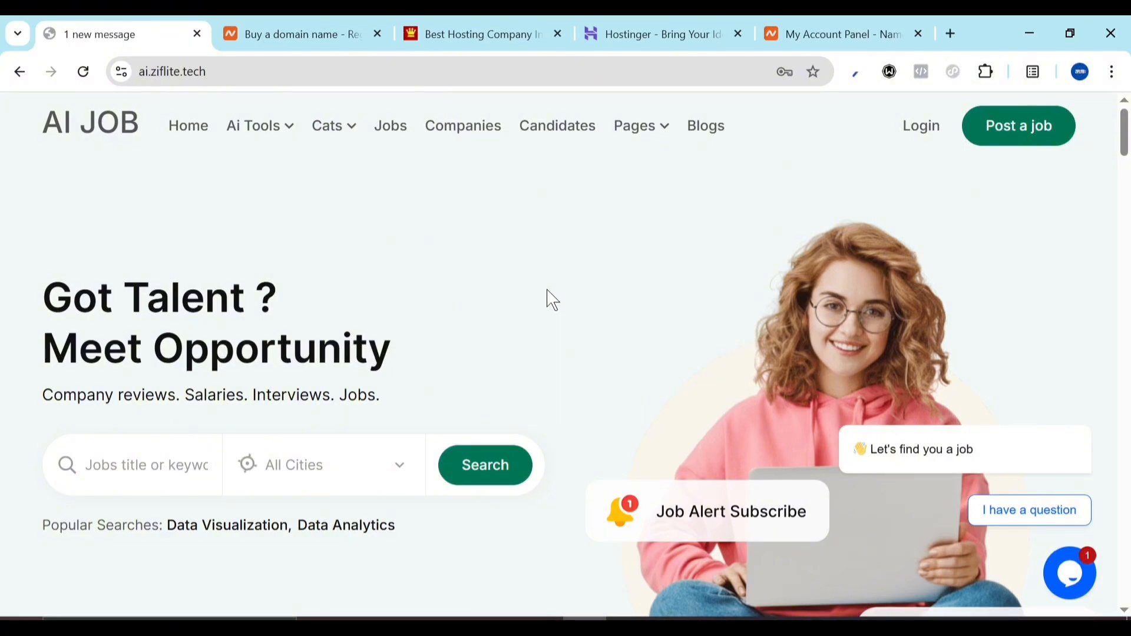
Scroll through the AI JOB homepage sections and back up, then switch to Namecheap's domain-buying page
{"action": "scroll", "coordinate": [553, 300], "scroll_direction": "down", "scroll_amount": 3}
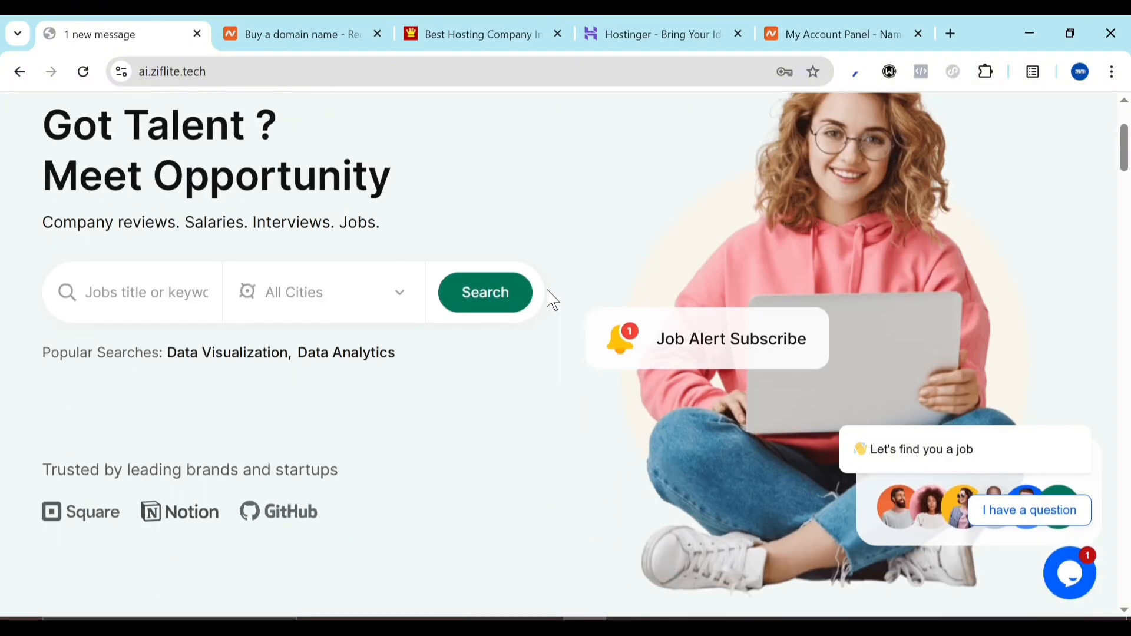
{"action": "scroll", "coordinate": [552, 300], "scroll_direction": "down", "scroll_amount": 3}
{"action": "scroll", "coordinate": [552, 300], "scroll_direction": "down", "scroll_amount": 6}
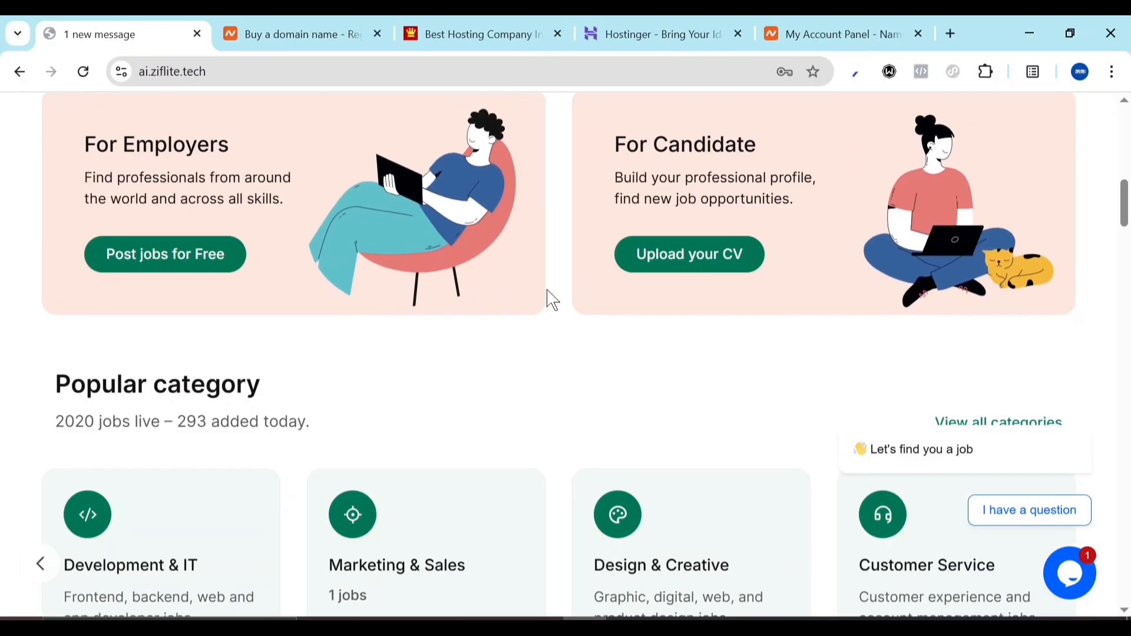
{"action": "scroll", "coordinate": [552, 300], "scroll_direction": "up", "scroll_amount": 12}
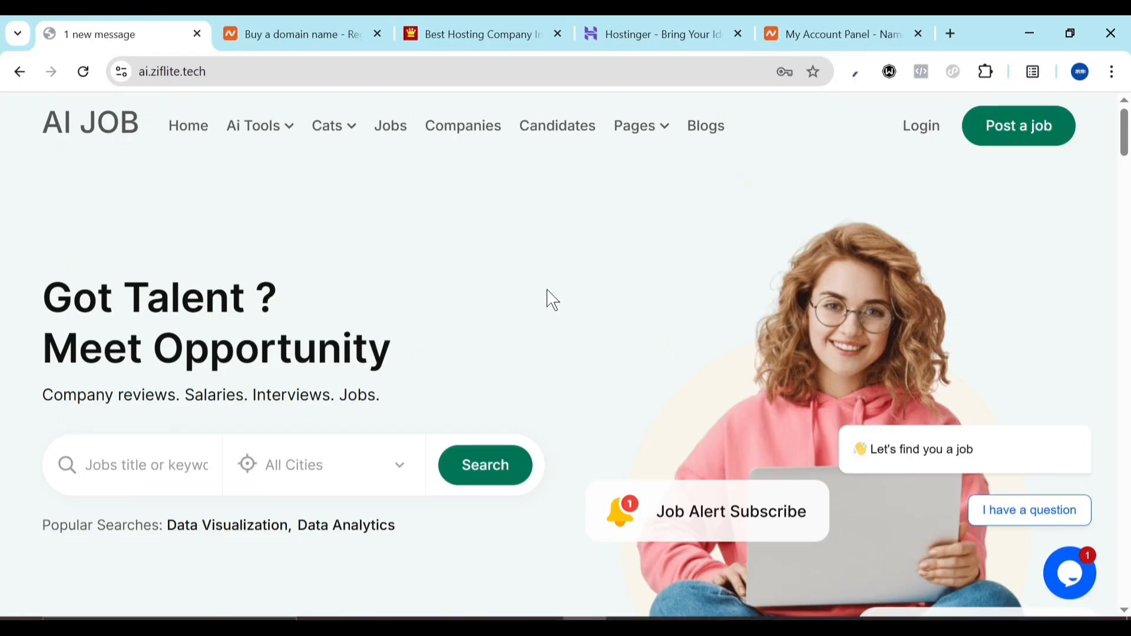
{"action": "left_click", "coordinate": [300, 30]}
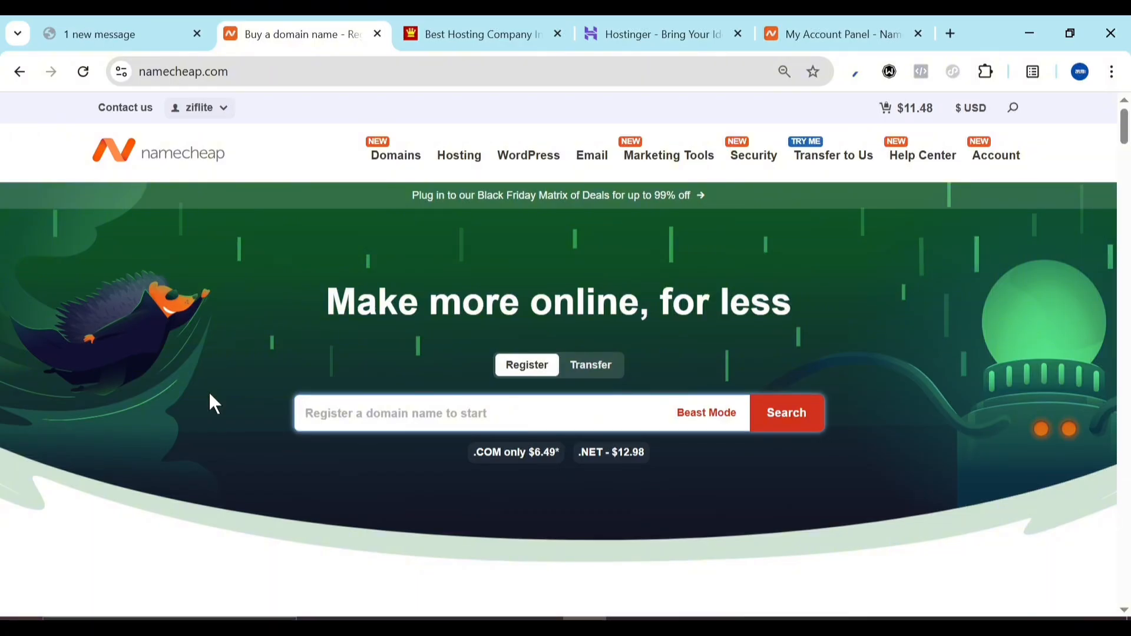
Browse Namecheap's top deal cards, then switch to the DomainKing 'Best Hosting Company' tab
{"action": "scroll", "coordinate": [209, 395], "scroll_direction": "down", "scroll_amount": 12}
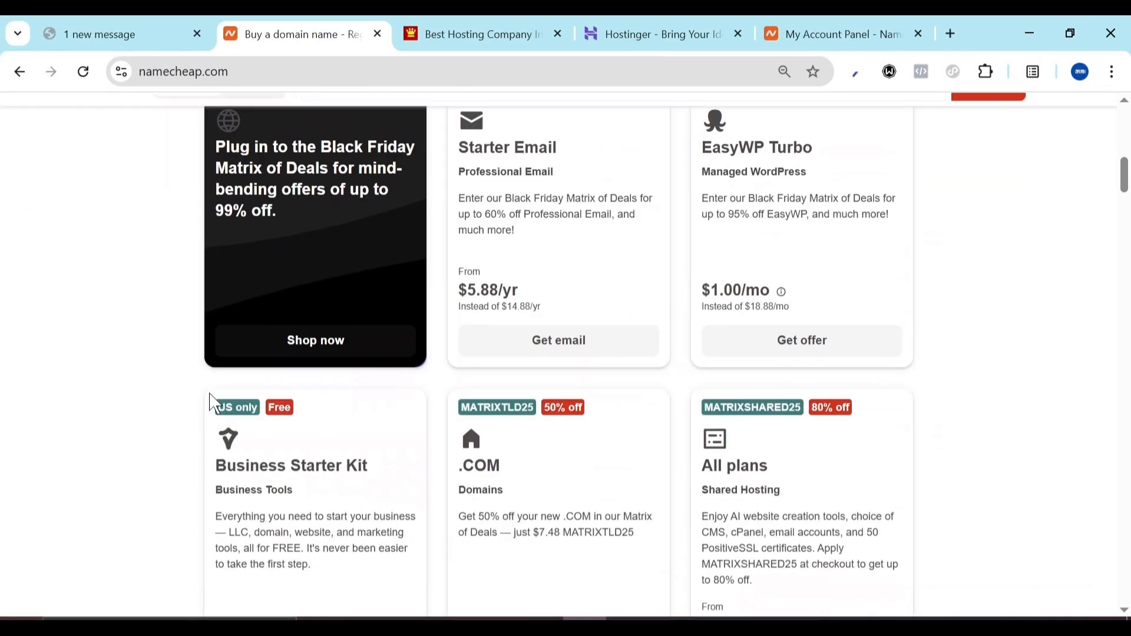
{"action": "scroll", "coordinate": [211, 401], "scroll_direction": "up", "scroll_amount": 5}
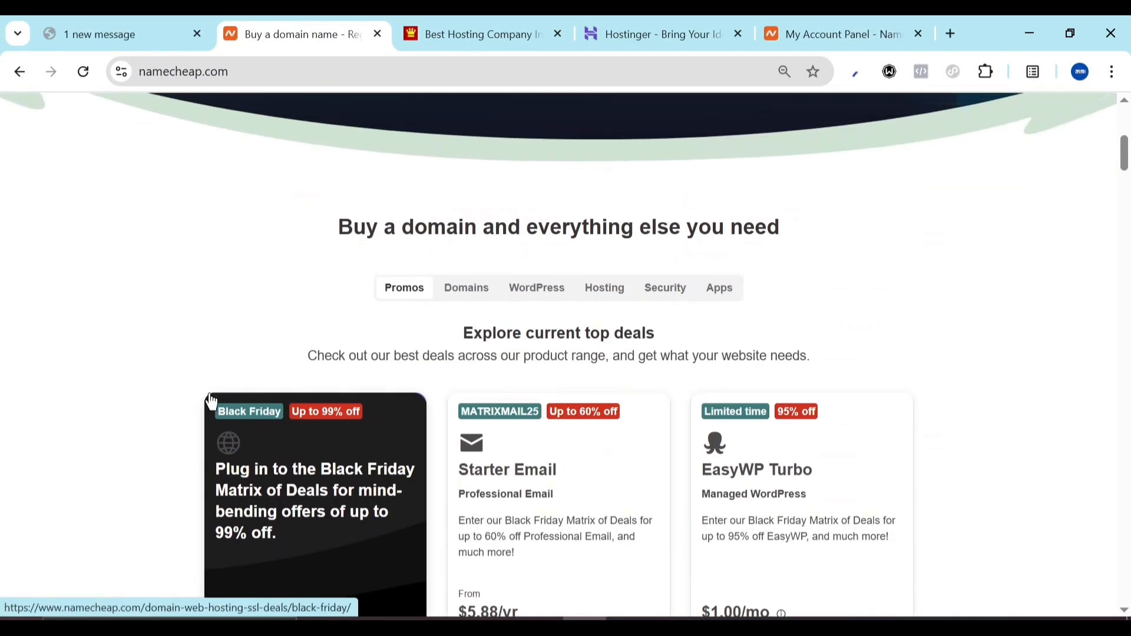
{"action": "scroll", "coordinate": [211, 402], "scroll_direction": "up", "scroll_amount": 1}
{"action": "scroll", "coordinate": [211, 401], "scroll_direction": "up", "scroll_amount": 2}
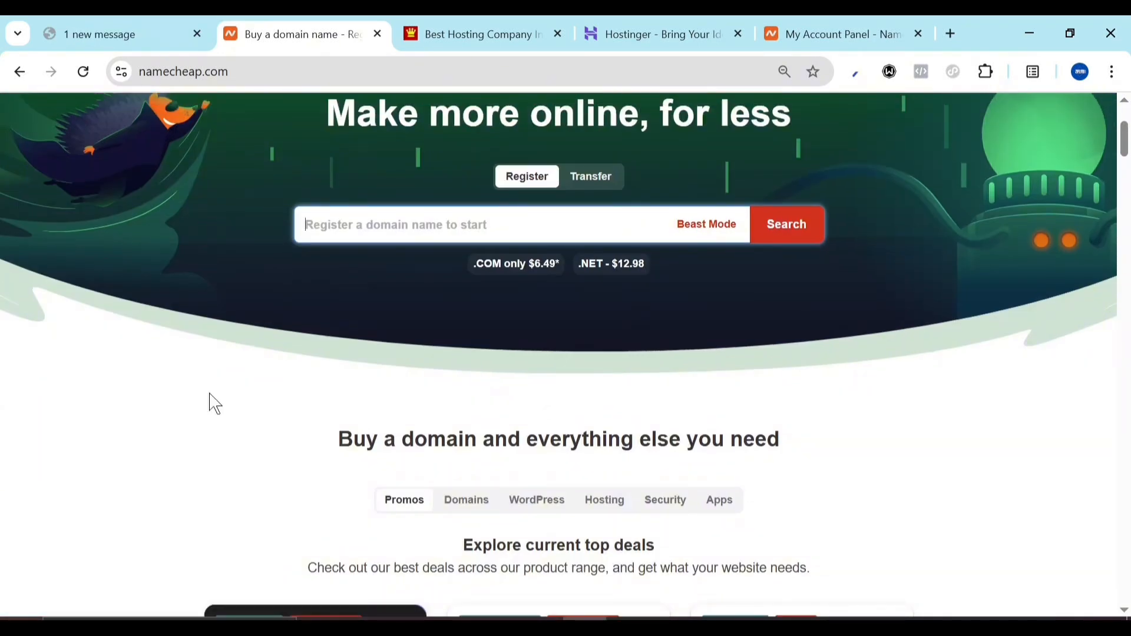
{"action": "left_click", "coordinate": [438, 27]}
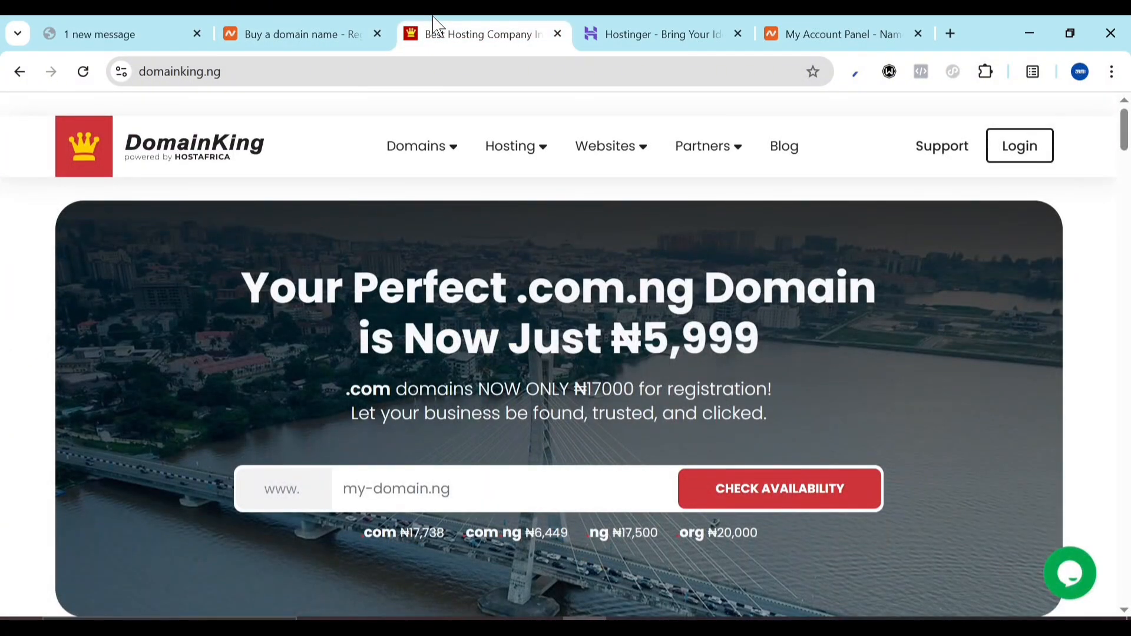
Check DomainKing's hosting plans from ₦1,150.00/mo, then bring up Hostinger's 20%-off referral page
{"action": "scroll", "coordinate": [320, 303], "scroll_direction": "down", "scroll_amount": 10}
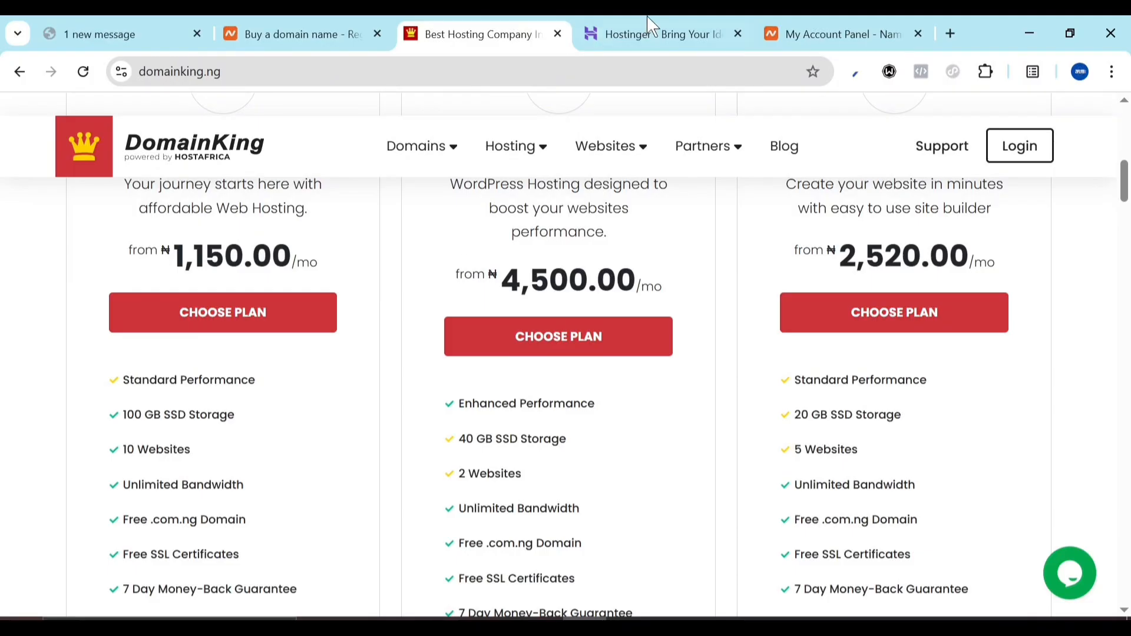
{"action": "left_click", "coordinate": [655, 34]}
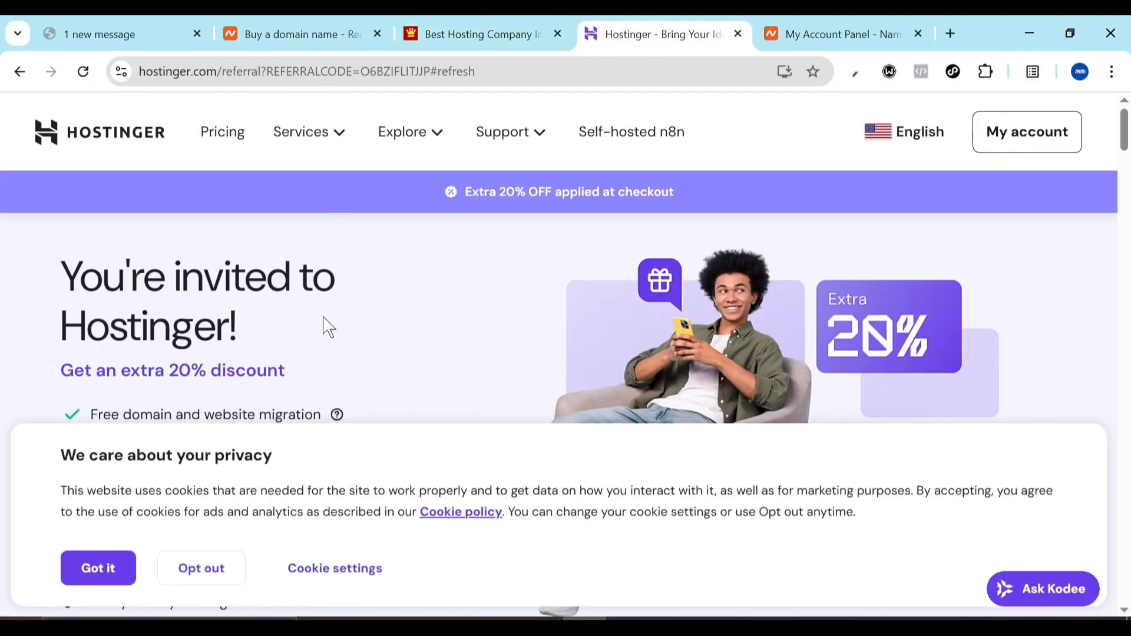
Dismiss Hostinger's cookie banner with 'Got it', glance at DomainKing, and return to Hostinger
{"action": "scroll", "coordinate": [325, 324], "scroll_direction": "down", "scroll_amount": 2}
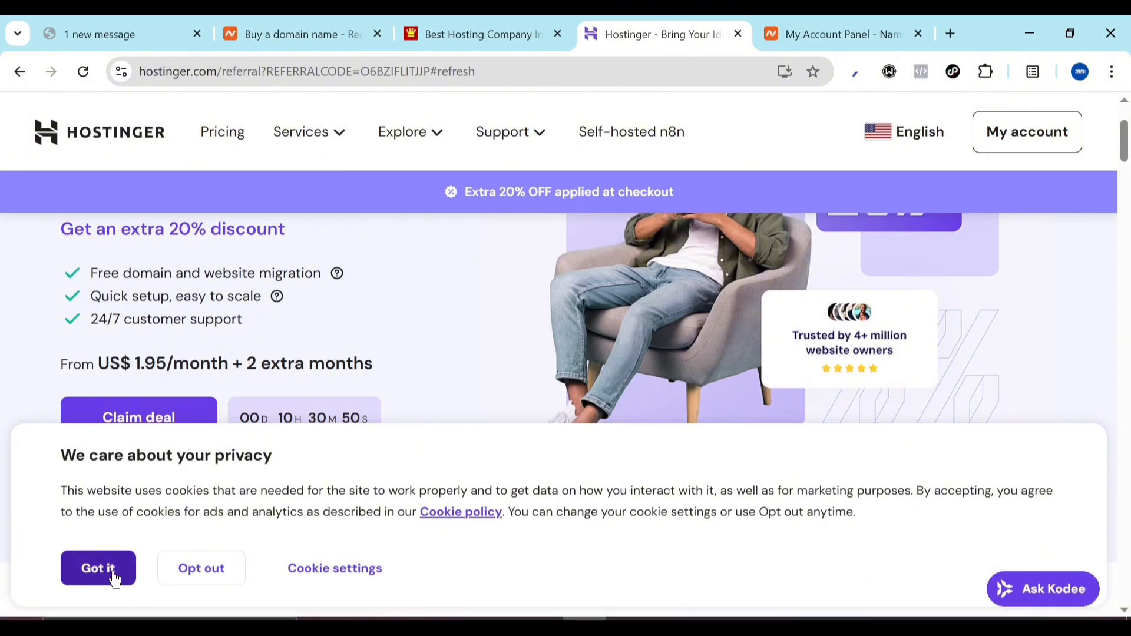
{"action": "left_click", "coordinate": [111, 575]}
{"action": "scroll", "coordinate": [252, 404], "scroll_direction": "up", "scroll_amount": 2}
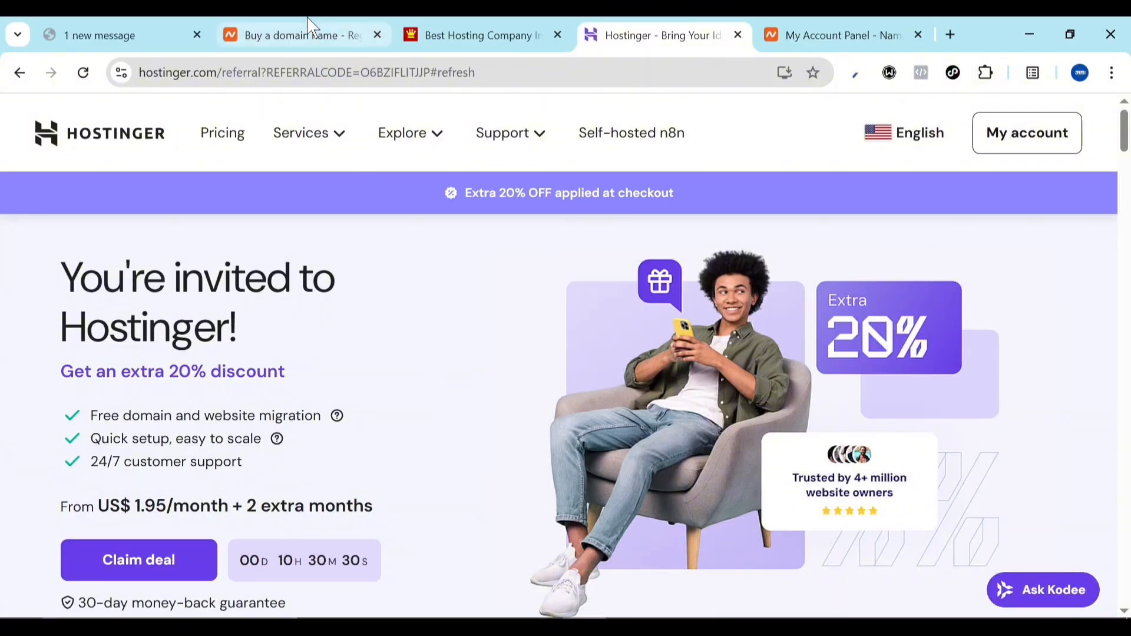
{"action": "left_click", "coordinate": [479, 27]}
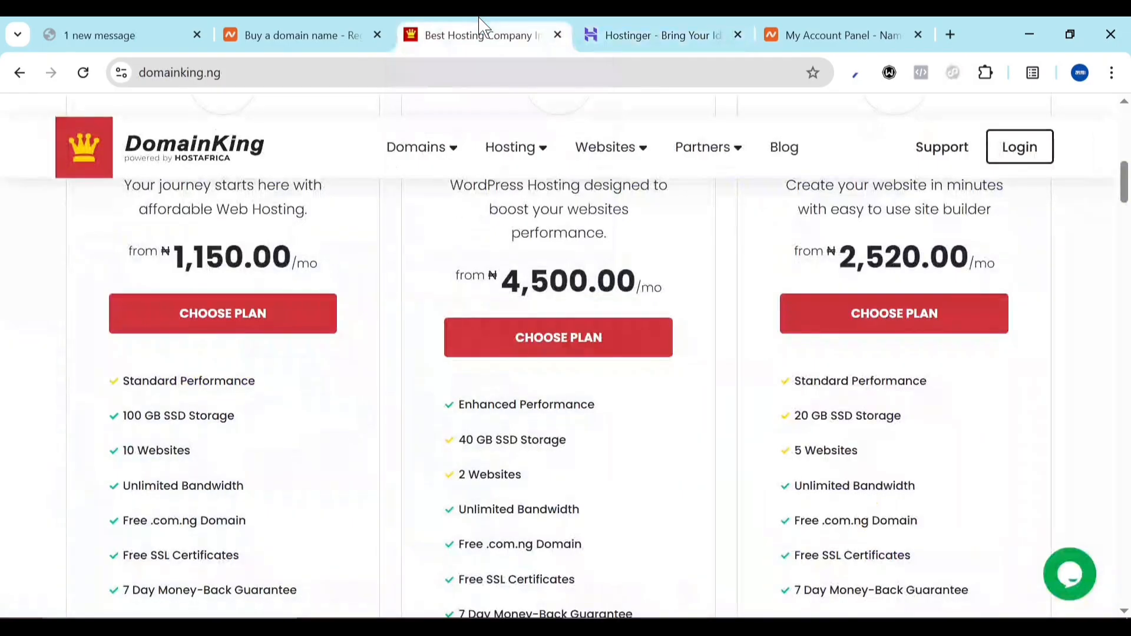
{"action": "left_click", "coordinate": [613, 27]}
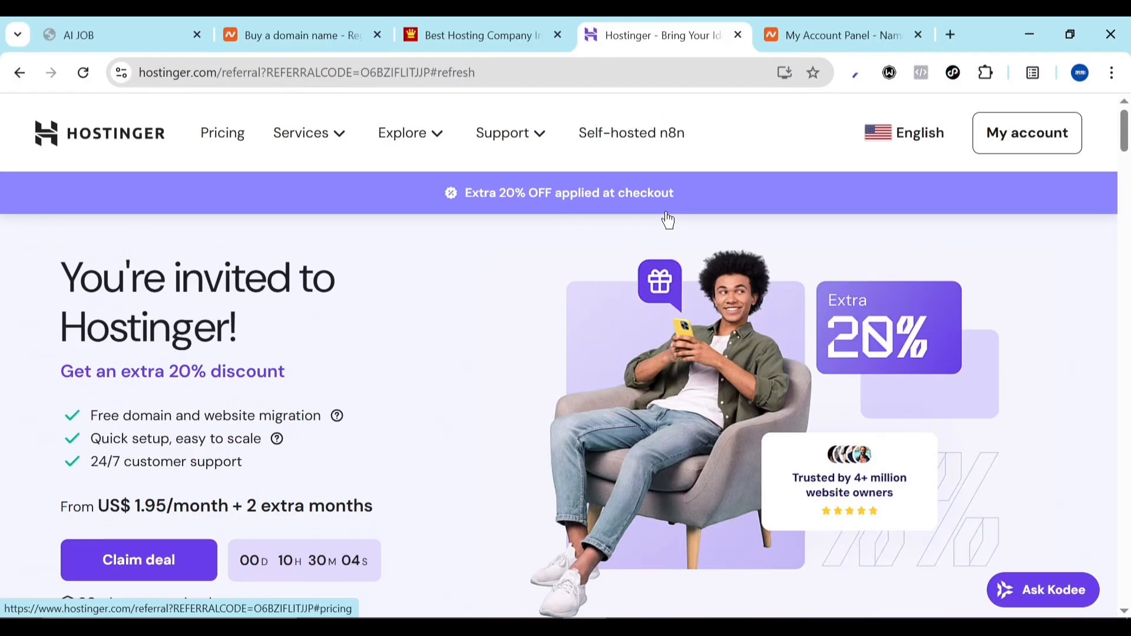
From the Namecheap domain list, launch cPanel for the ziflite.tech Stellar hosting plan
{"action": "left_click", "coordinate": [914, 31]}
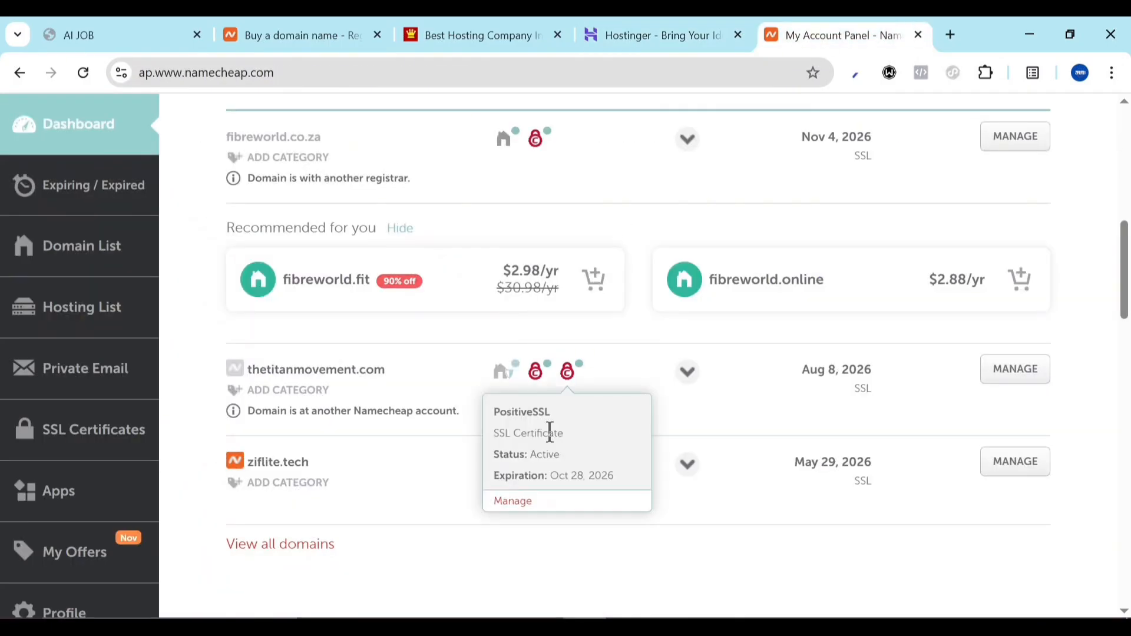
{"action": "mouse_move", "coordinate": [535, 484]}
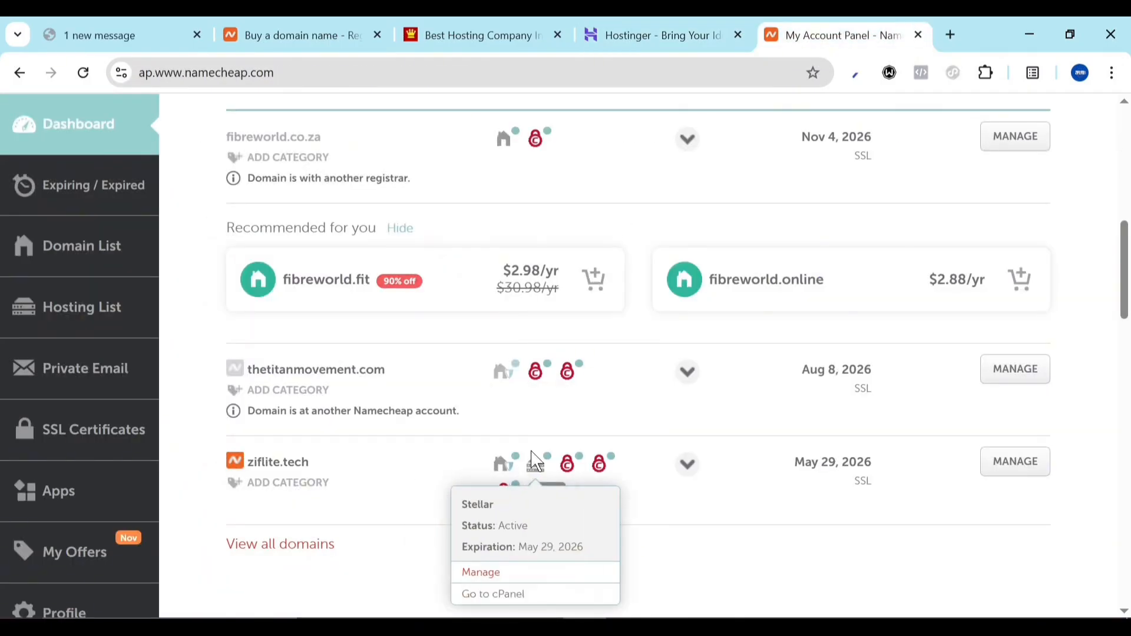
{"action": "left_click", "coordinate": [520, 595]}
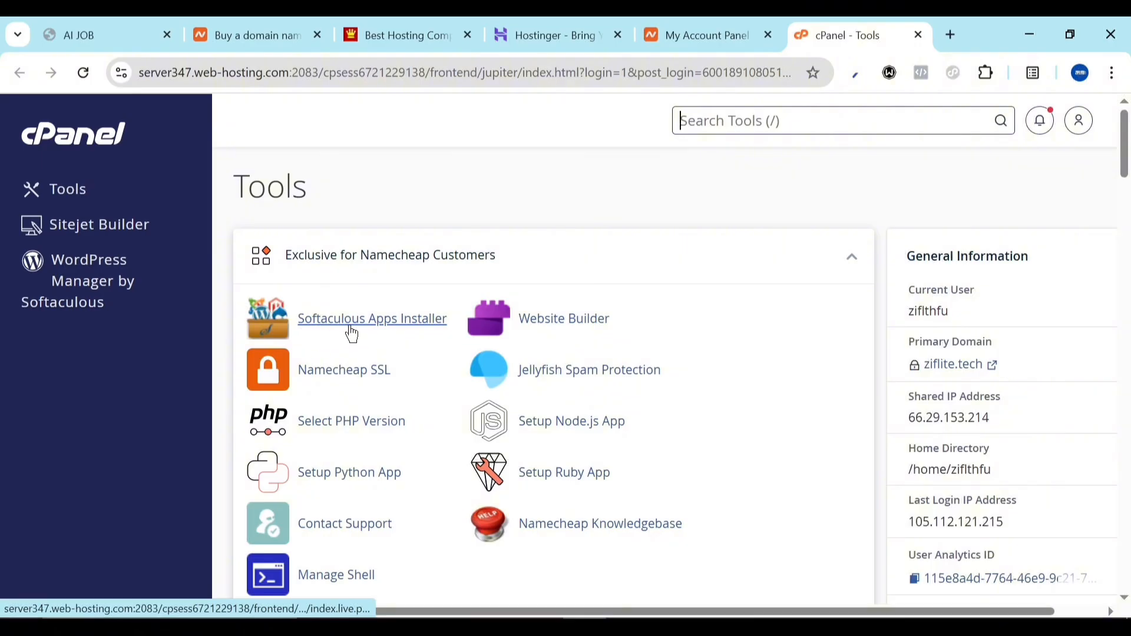
Go through Softaculous Apps Installer and WordPress Manager to the WordPress Install form
{"action": "left_click", "coordinate": [344, 323]}
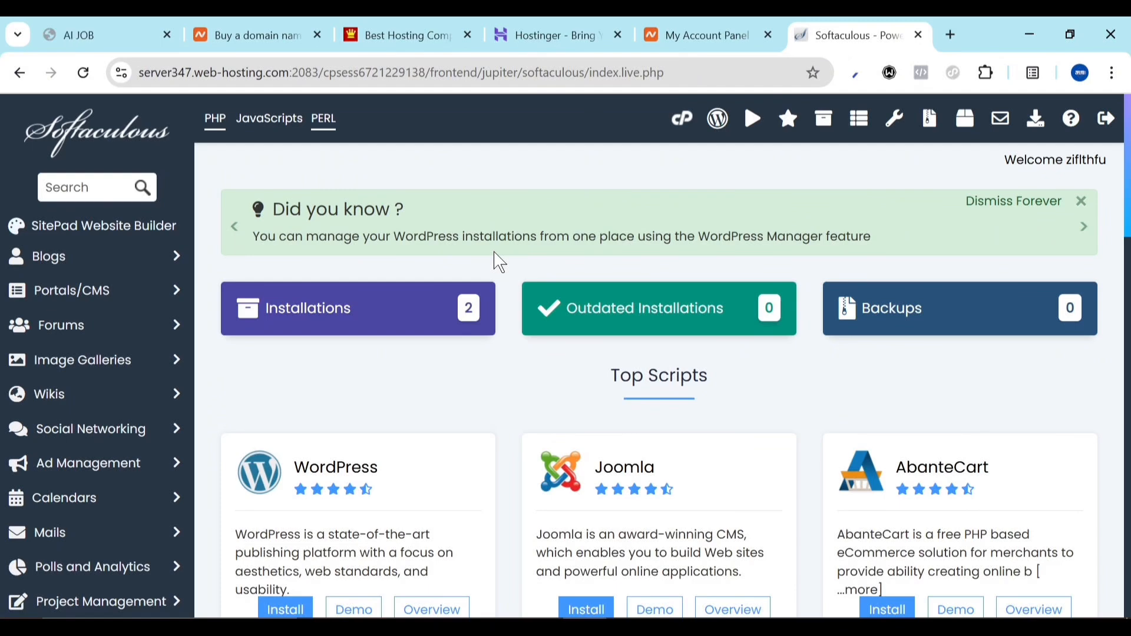
{"action": "left_click", "coordinate": [723, 124]}
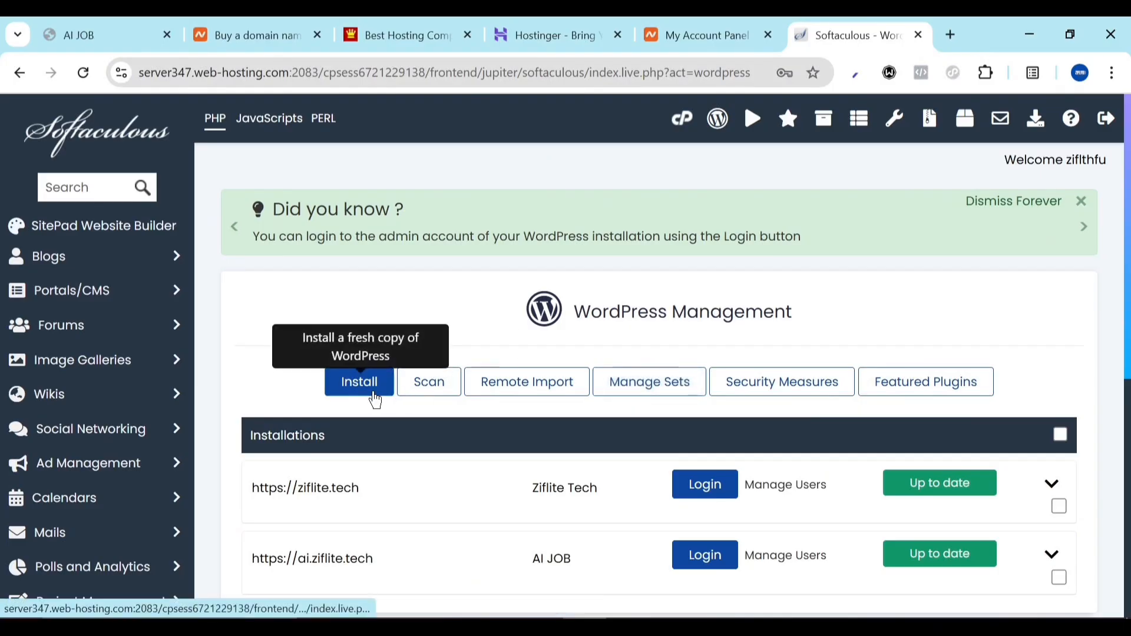
{"action": "left_click", "coordinate": [372, 389]}
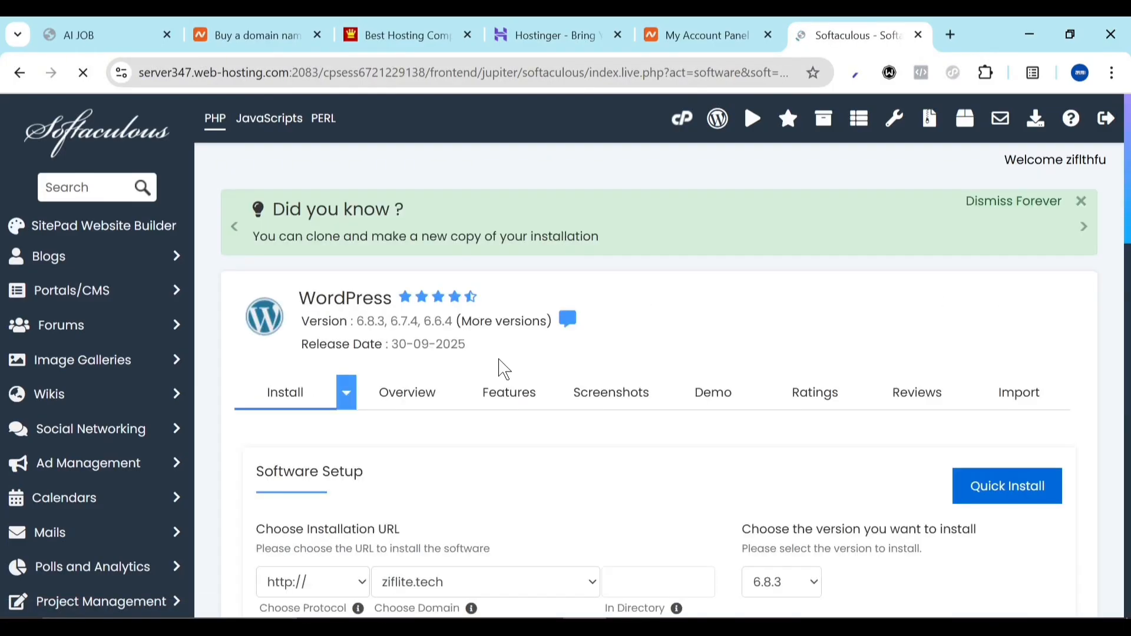
{"action": "scroll", "coordinate": [499, 360], "scroll_direction": "down", "scroll_amount": 3}
Set the install domain to project.ziflite.tech and the admin username to 'jobai'
{"action": "left_click", "coordinate": [436, 360]}
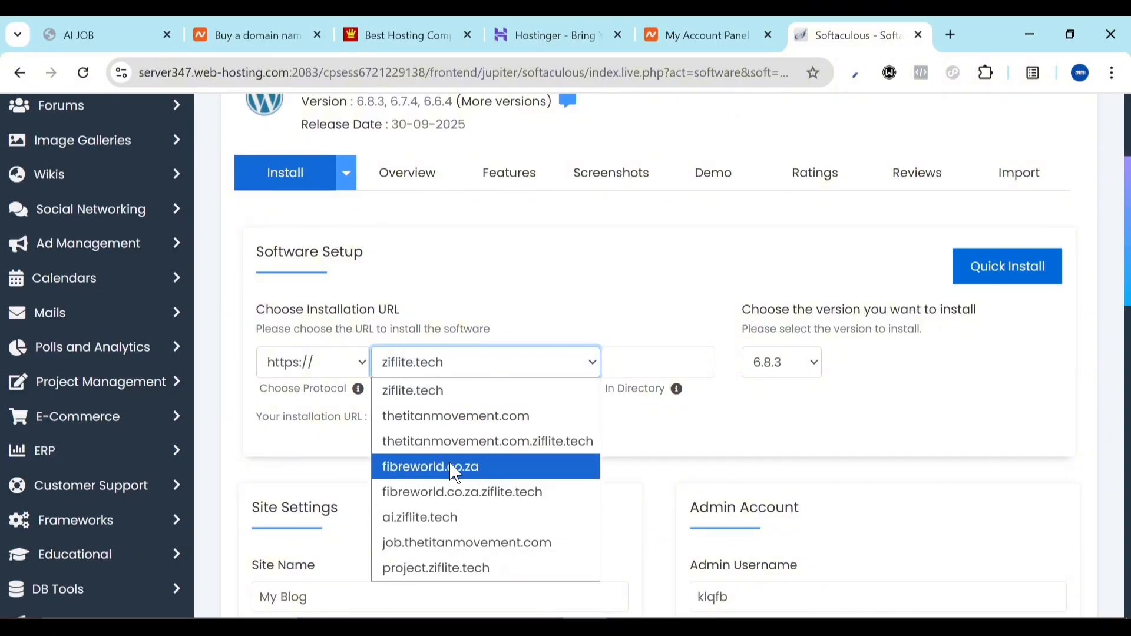
{"action": "left_click", "coordinate": [427, 567]}
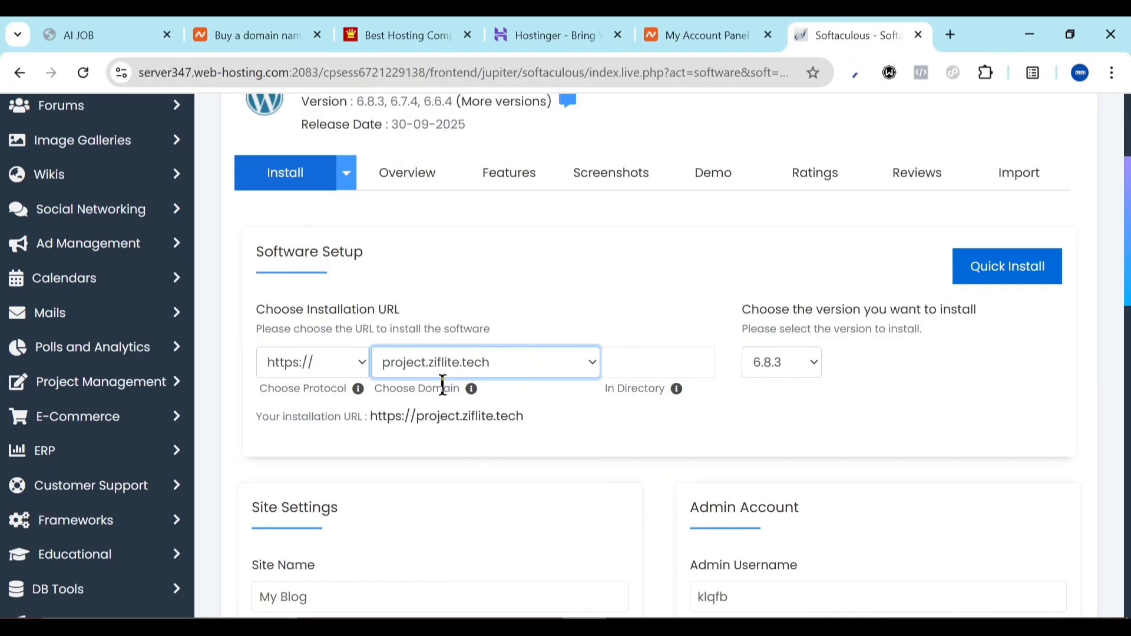
{"action": "scroll", "coordinate": [682, 416], "scroll_direction": "down", "scroll_amount": 2}
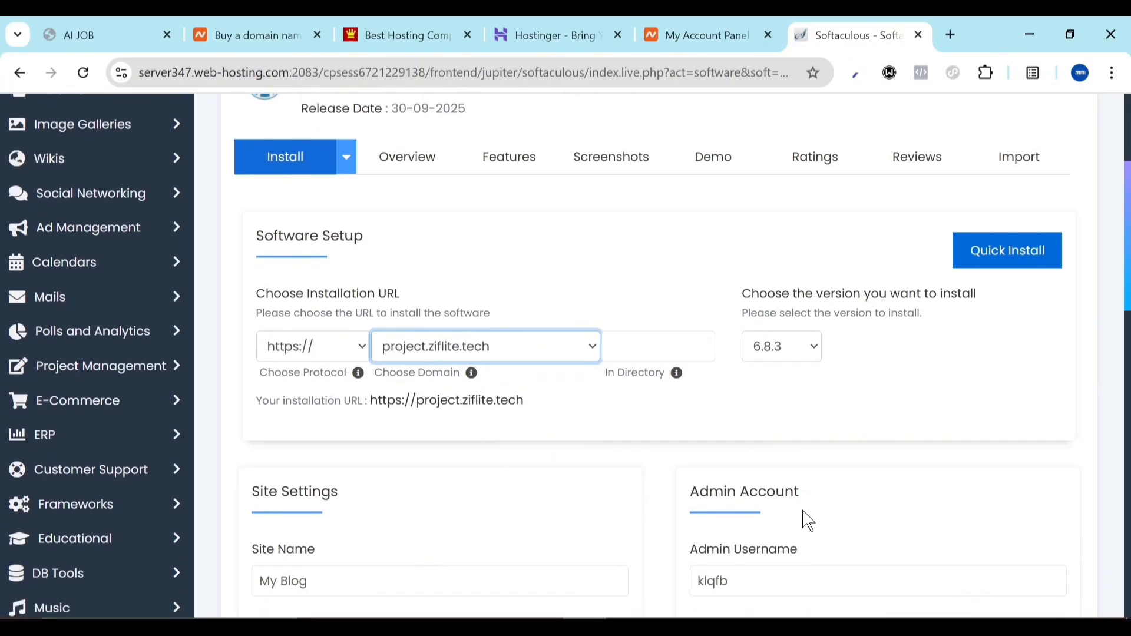
{"action": "left_click", "coordinate": [746, 529]}
{"action": "double_click", "coordinate": [746, 529]}
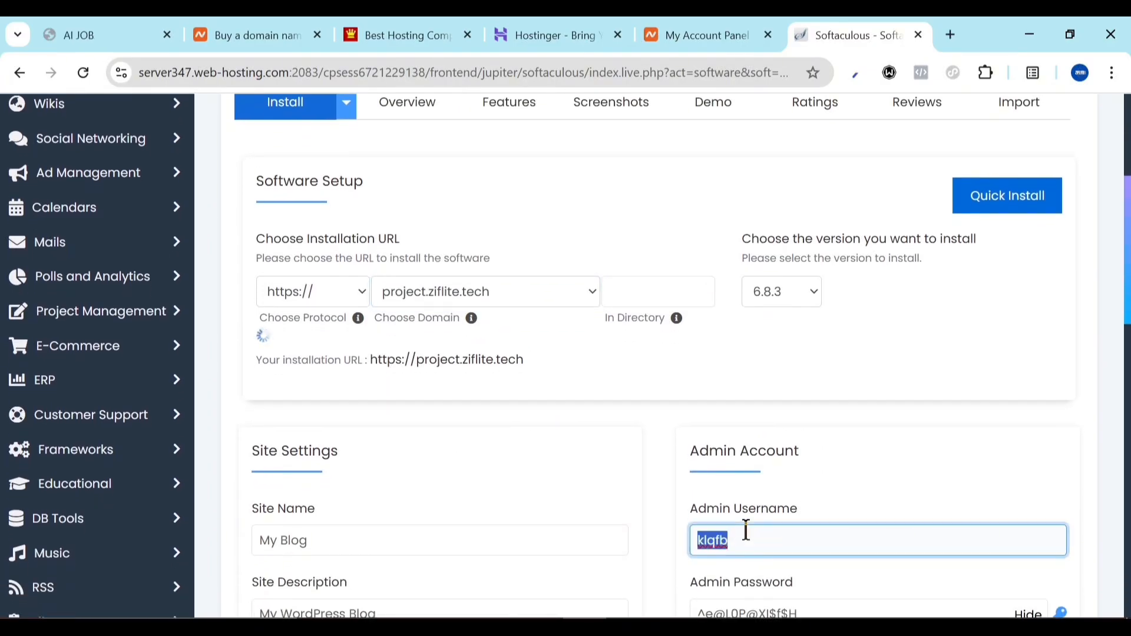
{"action": "key", "text": "BackSpace"}
{"action": "type", "text": "job"}
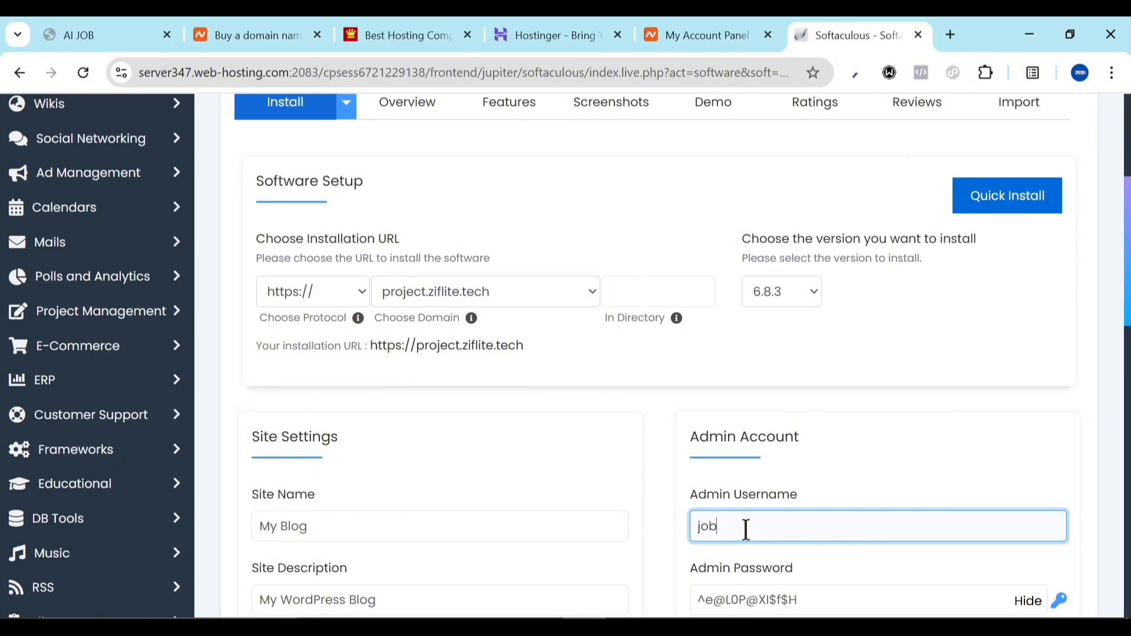
{"action": "type", "text": "ai"}
Fill the admin email with the saved address, install, and open the Administrative URL
{"action": "scroll", "coordinate": [966, 469], "scroll_direction": "down", "scroll_amount": 1}
{"action": "scroll", "coordinate": [972, 469], "scroll_direction": "down", "scroll_amount": 2}
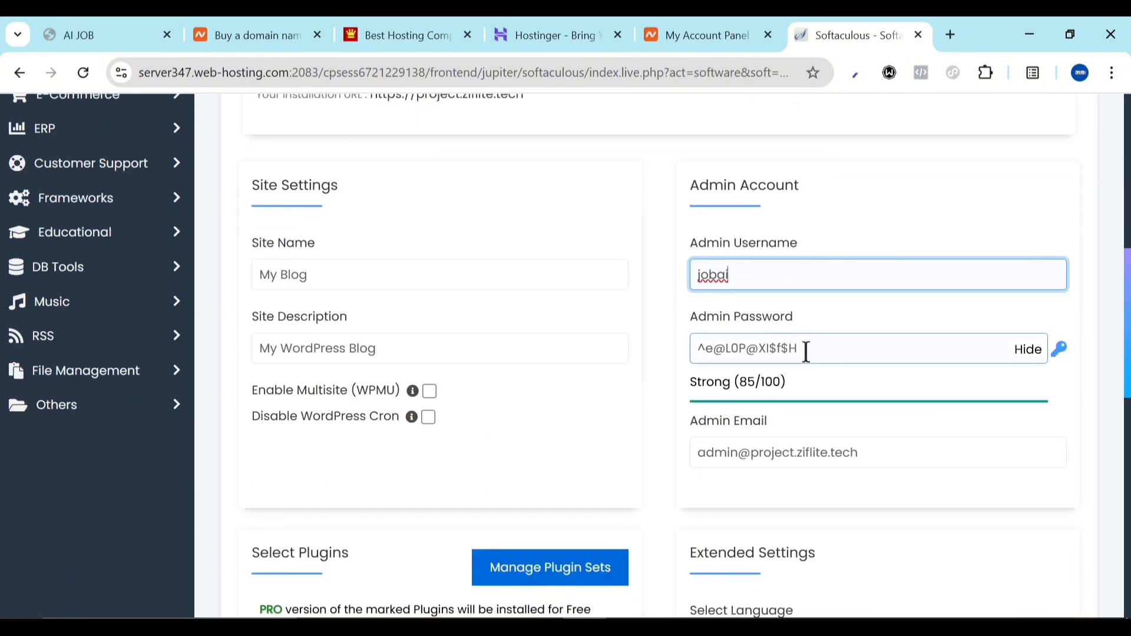
{"action": "left_click", "coordinate": [783, 462]}
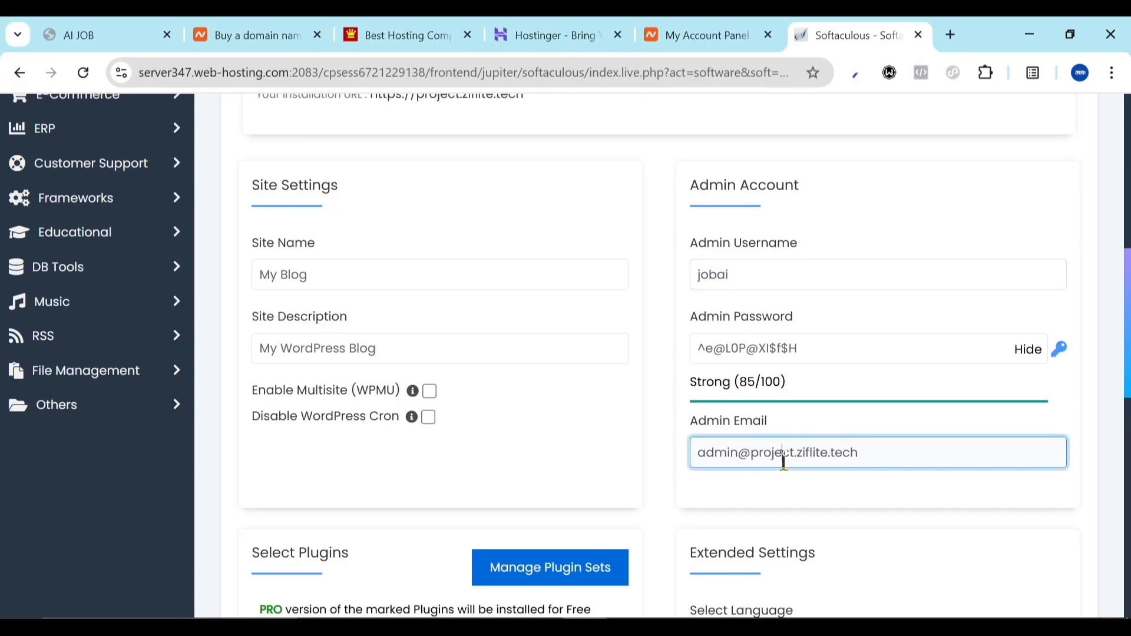
{"action": "key", "text": "ctrl+a"}
{"action": "type", "text": "zi"}
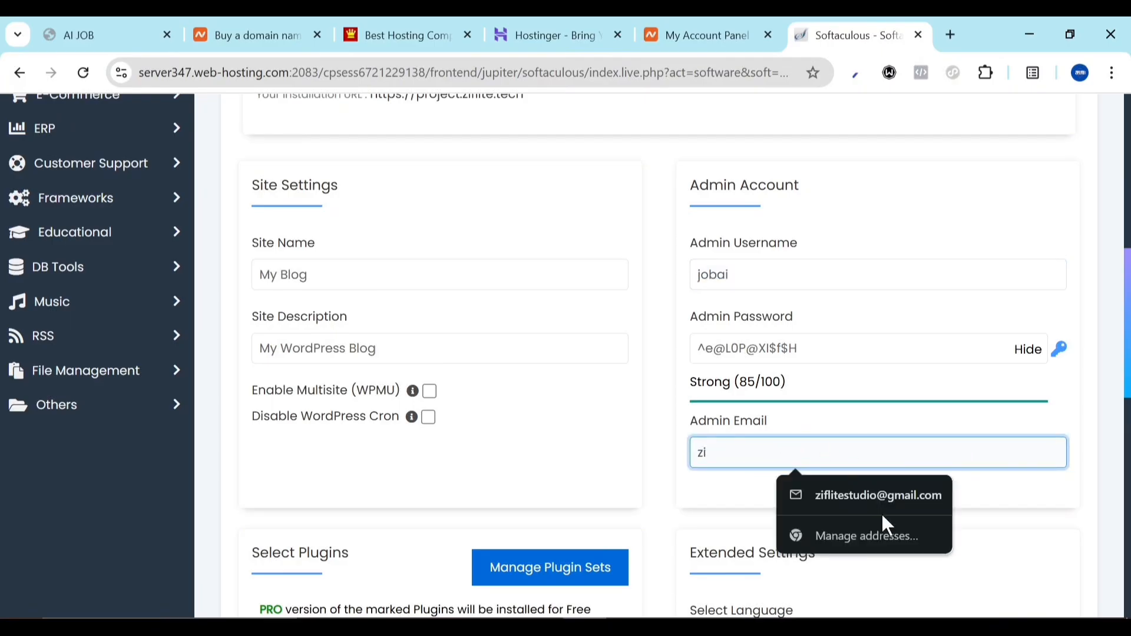
{"action": "left_click", "coordinate": [866, 498]}
{"action": "scroll", "coordinate": [664, 509], "scroll_direction": "down", "scroll_amount": 10}
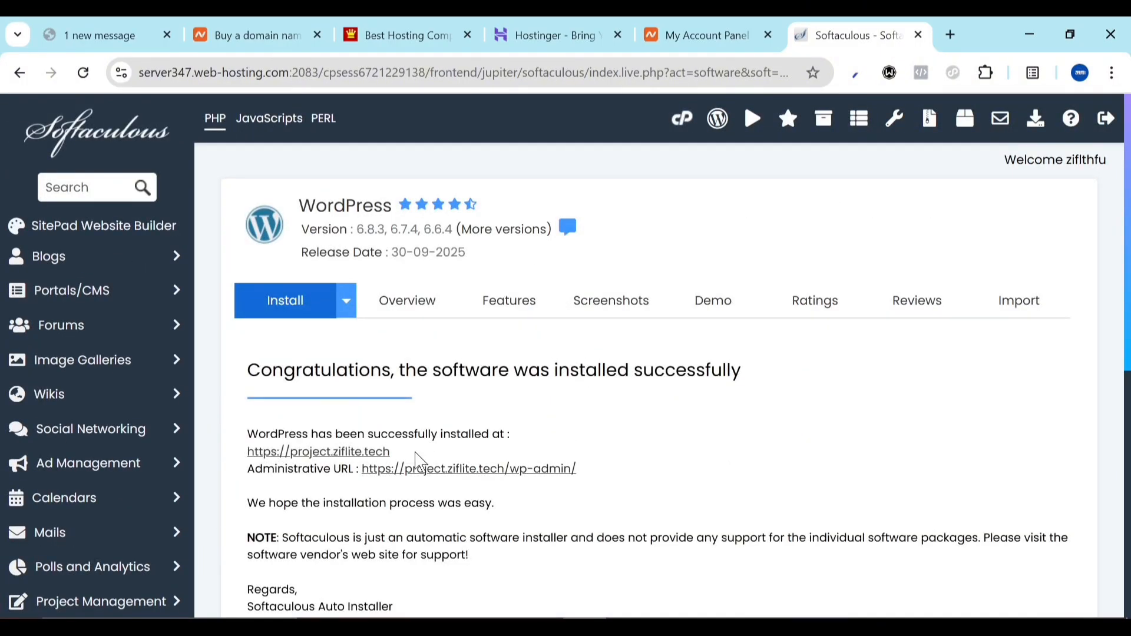
{"action": "scroll", "coordinate": [441, 399], "scroll_direction": "down", "scroll_amount": 1}
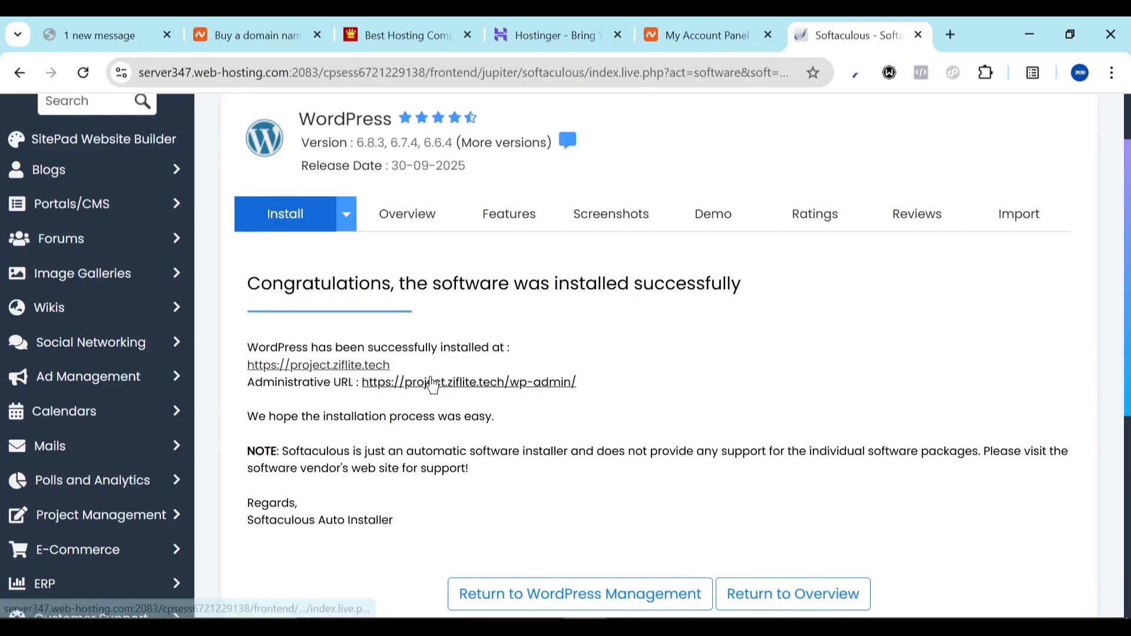
{"action": "left_click", "coordinate": [455, 384]}
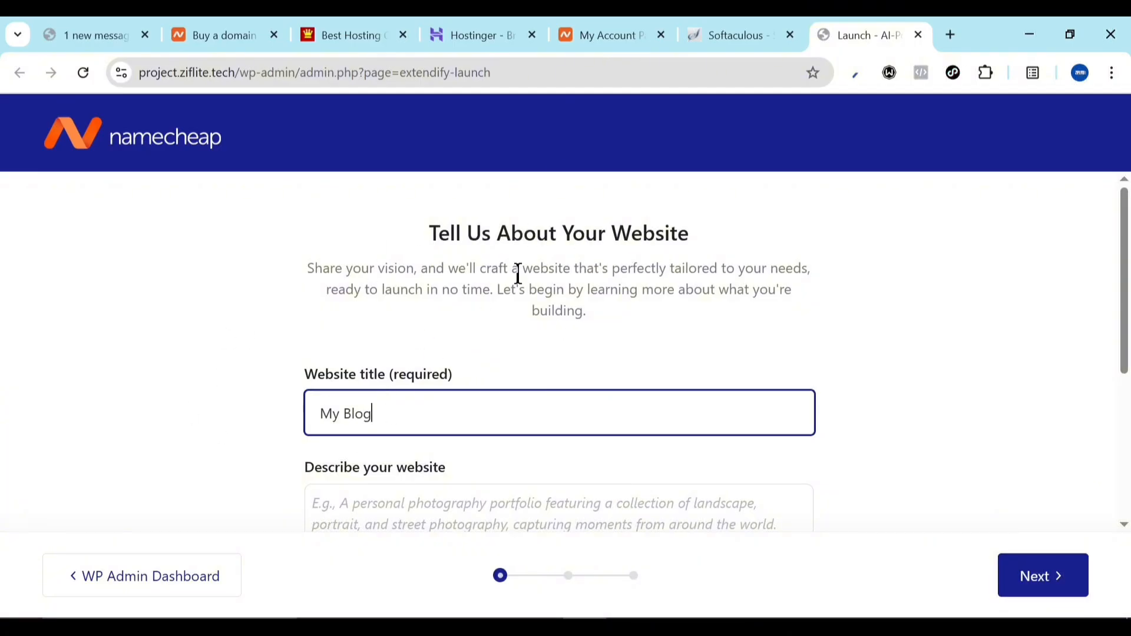
Skip the 'Tell Us About Your Website' launcher via the WP Admin Dashboard button
{"action": "left_click", "coordinate": [140, 591]}
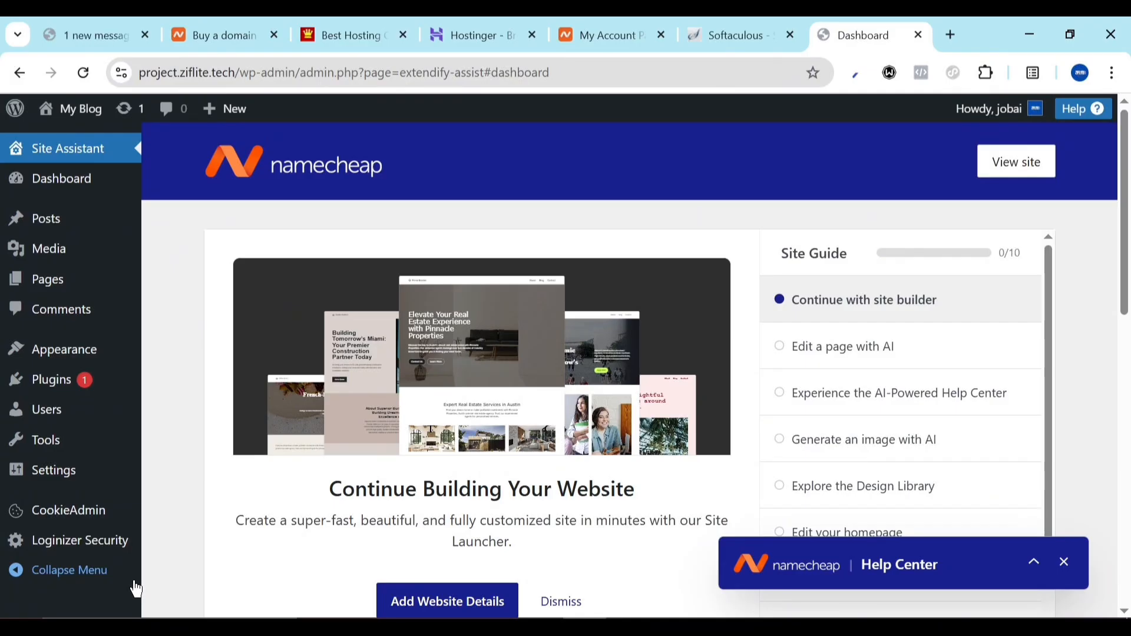
Bulk-deactivate all eight preinstalled plugins on the Plugins page
{"action": "left_click", "coordinate": [66, 392]}
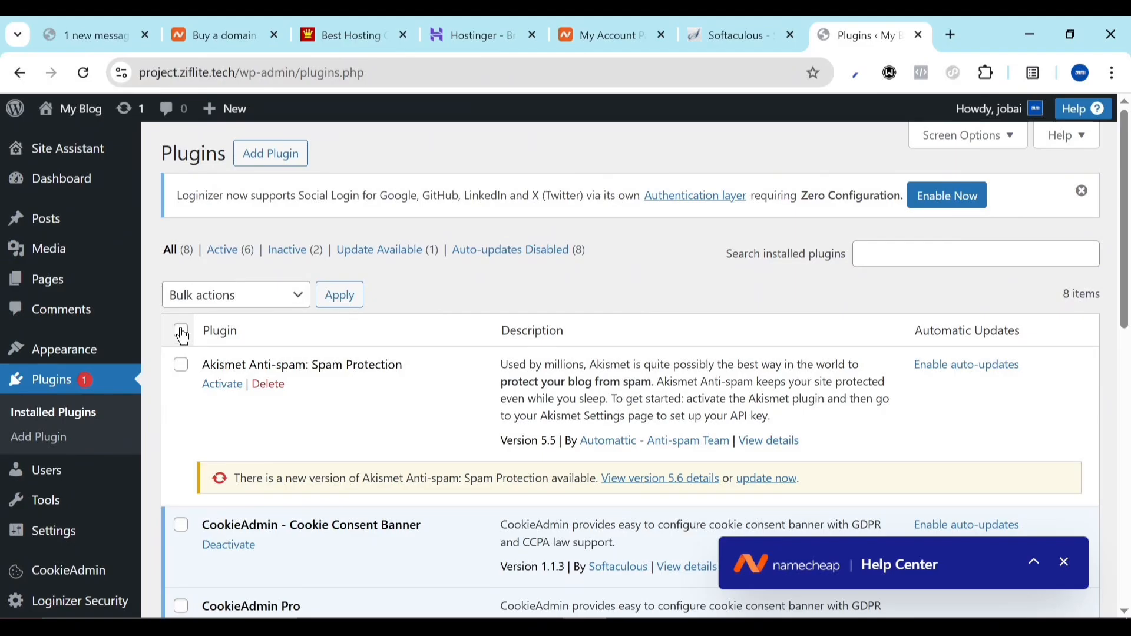
{"action": "left_click", "coordinate": [207, 295]}
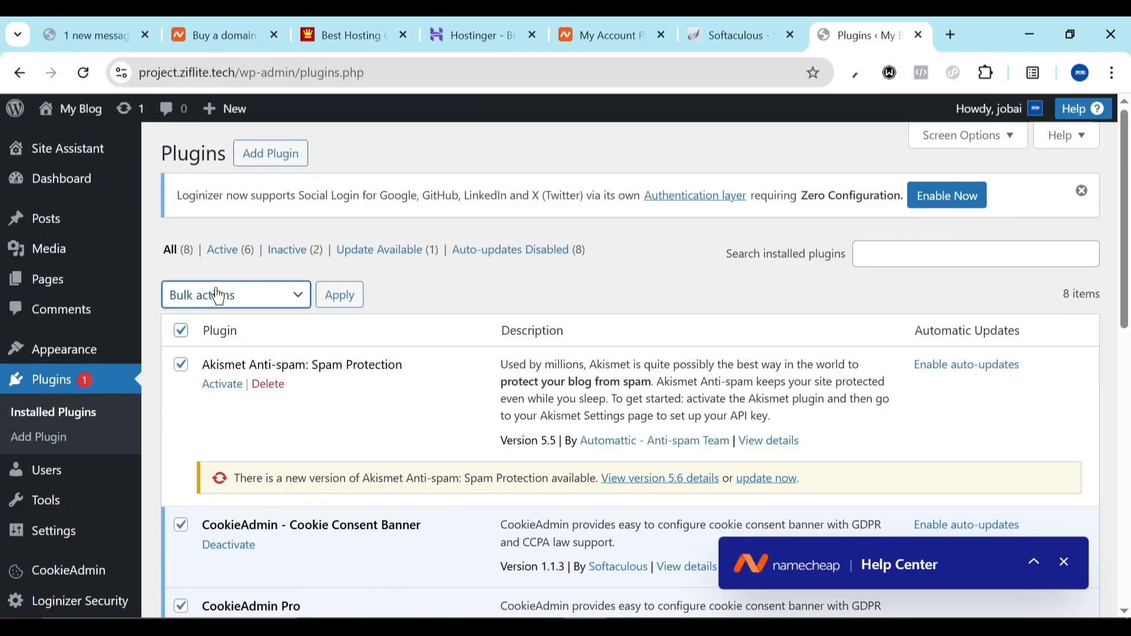
{"action": "left_click", "coordinate": [191, 369]}
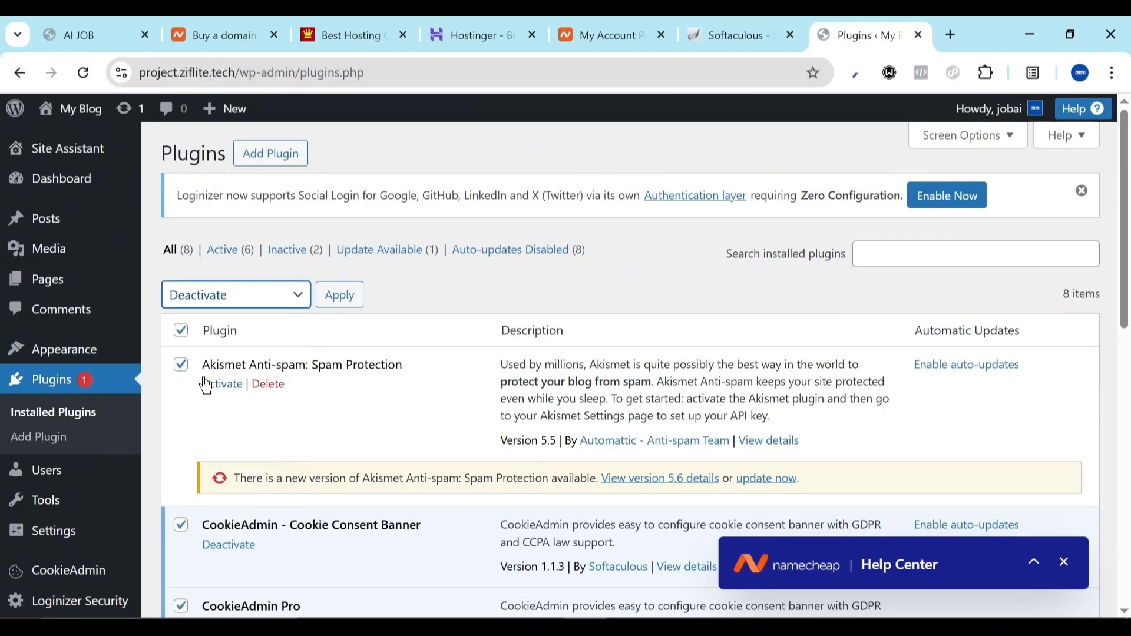
{"action": "left_click", "coordinate": [347, 307]}
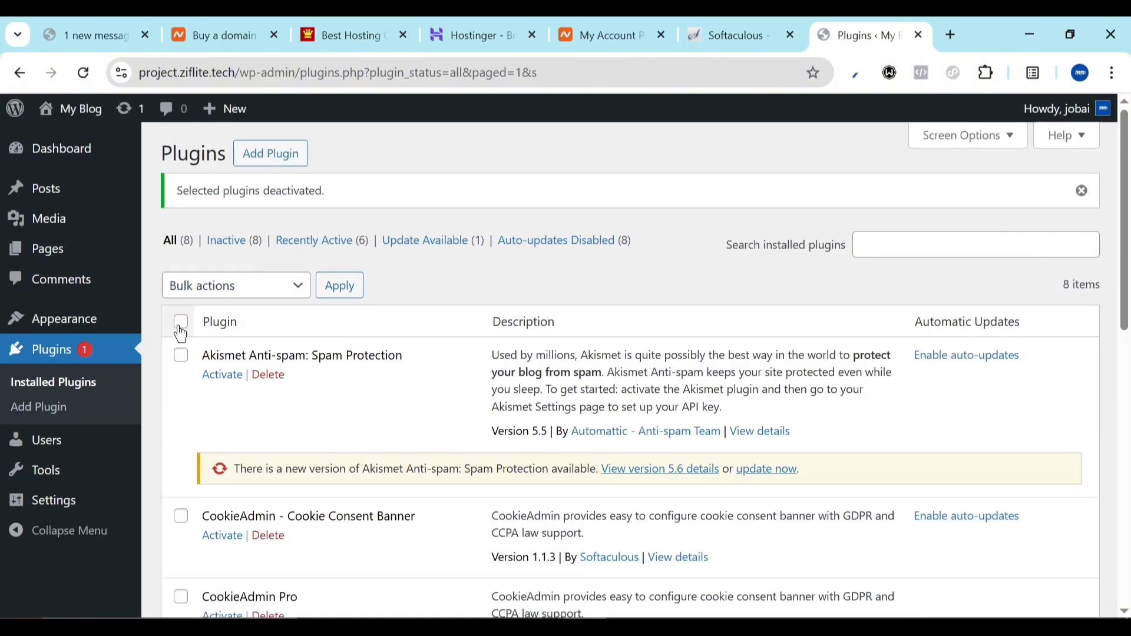
Select all plugins and bulk-delete them, confirming removal of their data
{"action": "left_click", "coordinate": [180, 324]}
{"action": "left_click", "coordinate": [229, 289]}
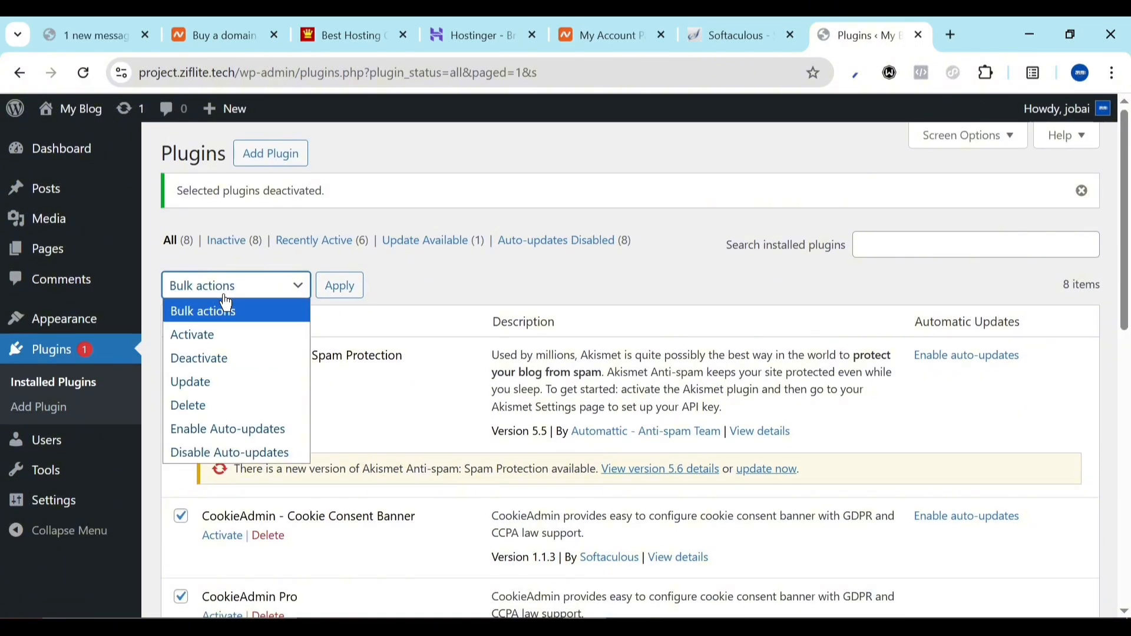
{"action": "left_click", "coordinate": [206, 406]}
{"action": "left_click", "coordinate": [334, 285]}
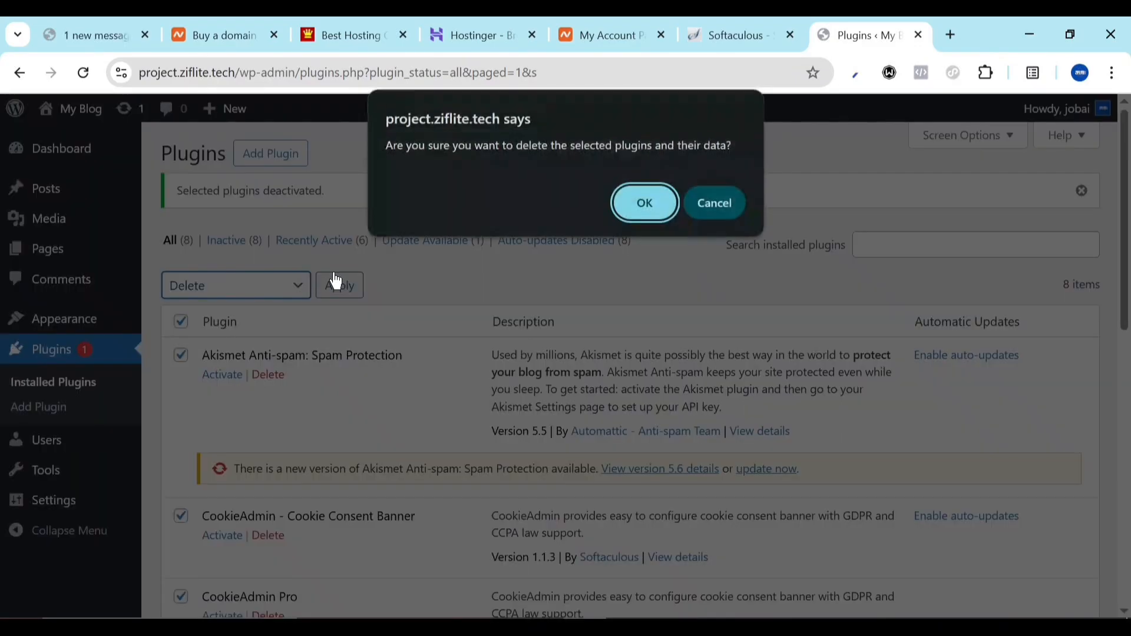
{"action": "left_click", "coordinate": [644, 205]}
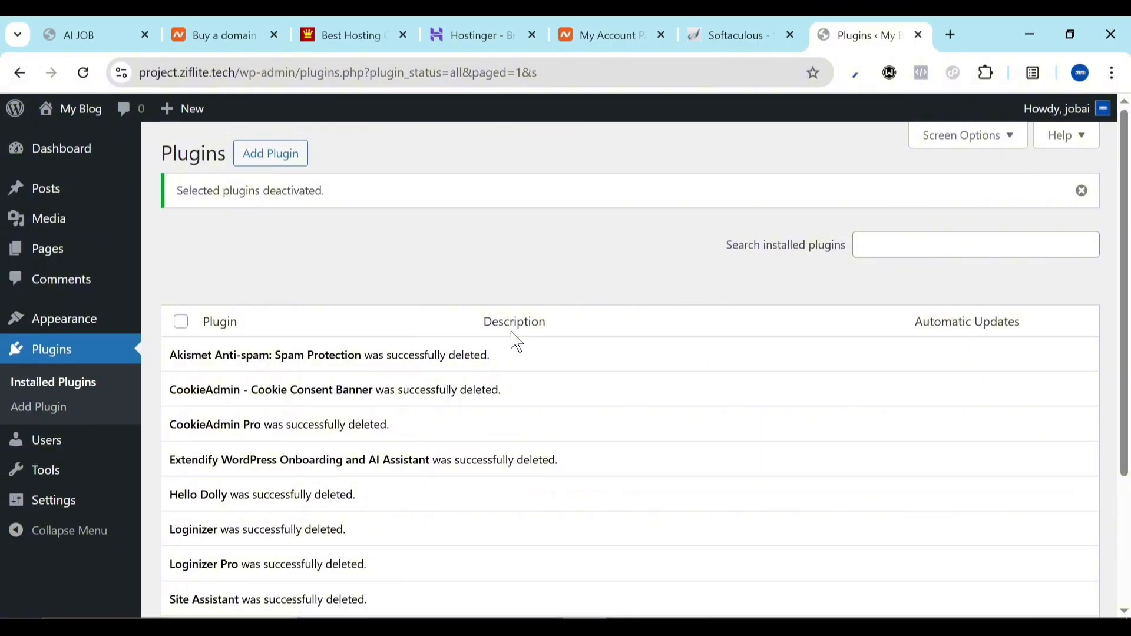
{"action": "mouse_move", "coordinate": [45, 156]}
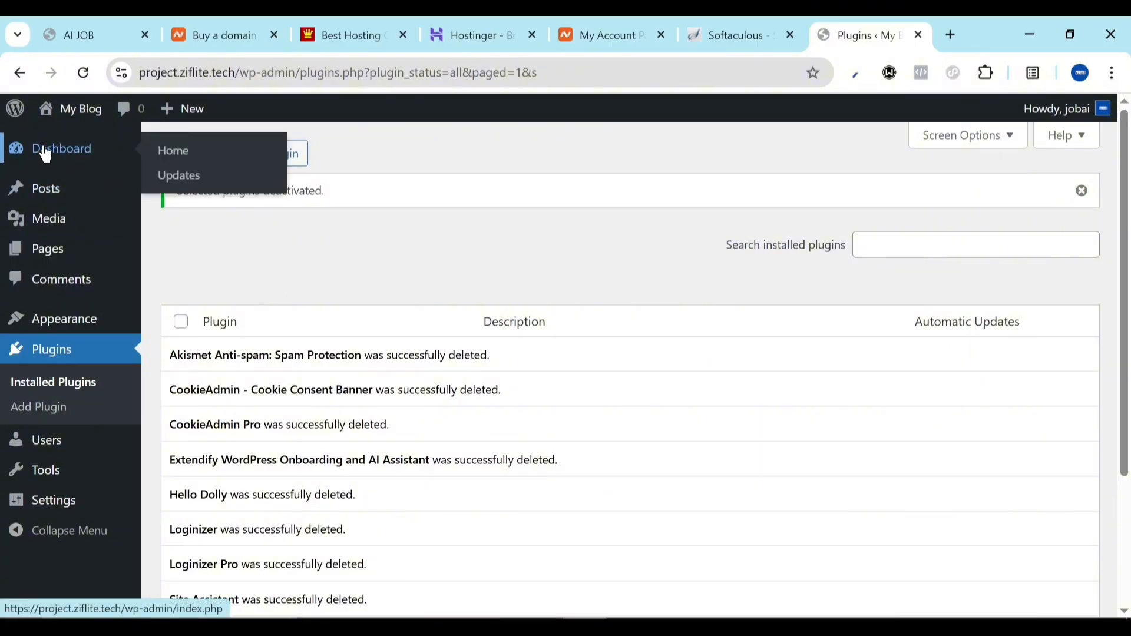
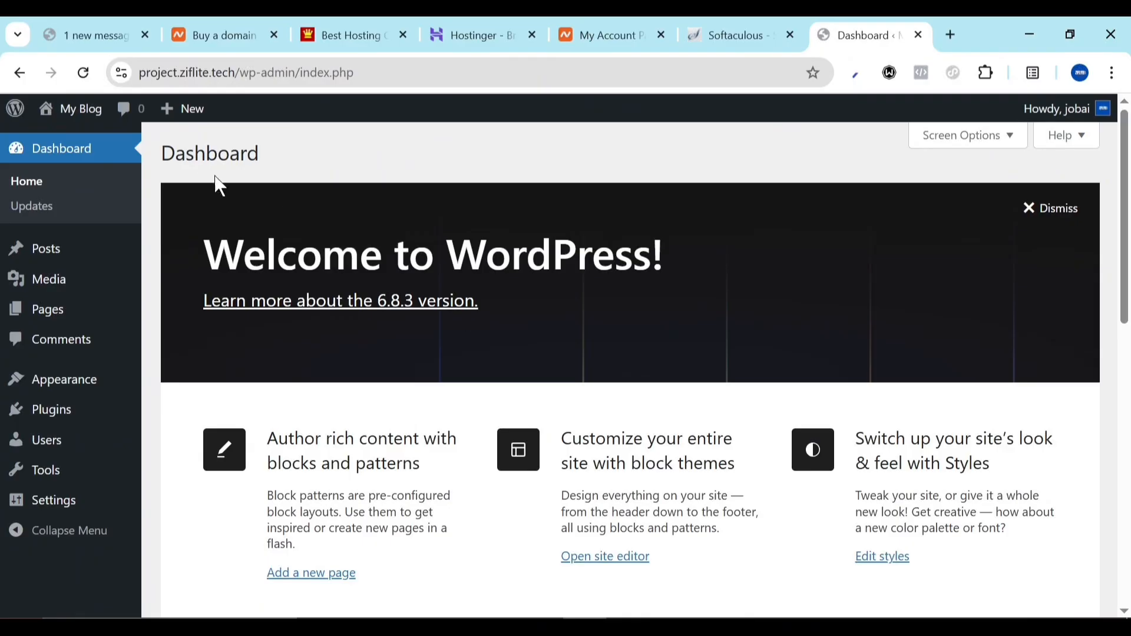
Open the My Blog front page in a new tab and view it
{"action": "right_click", "coordinate": [82, 121]}
{"action": "left_click", "coordinate": [141, 139]}
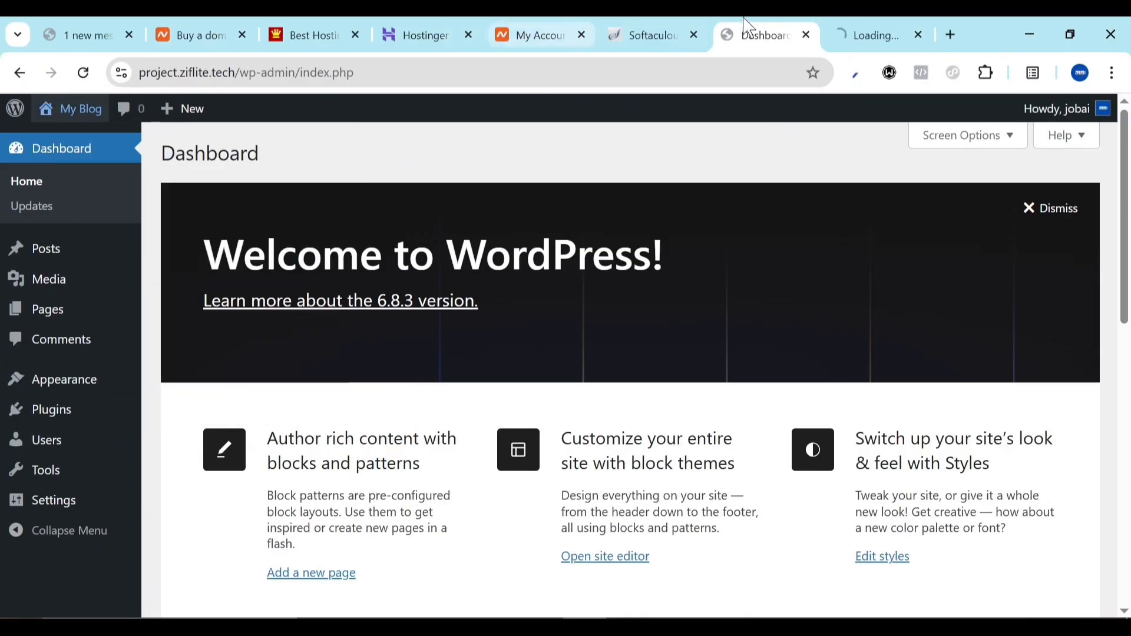
{"action": "left_click", "coordinate": [890, 24]}
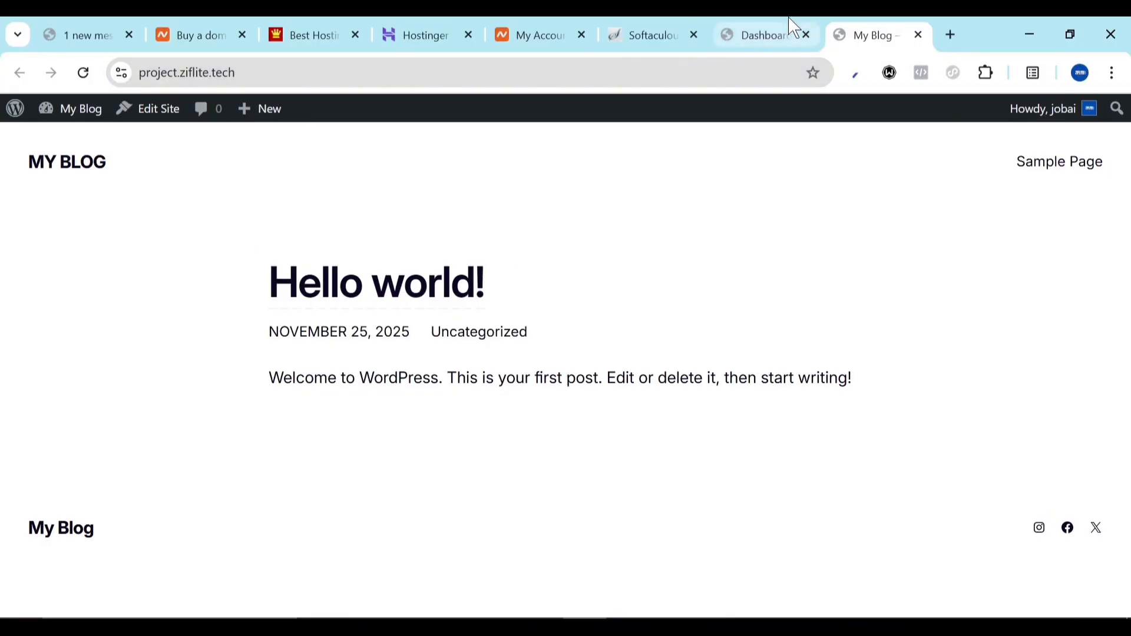
Return to the admin Dashboard tab and look over the dashboard
{"action": "left_click", "coordinate": [789, 27]}
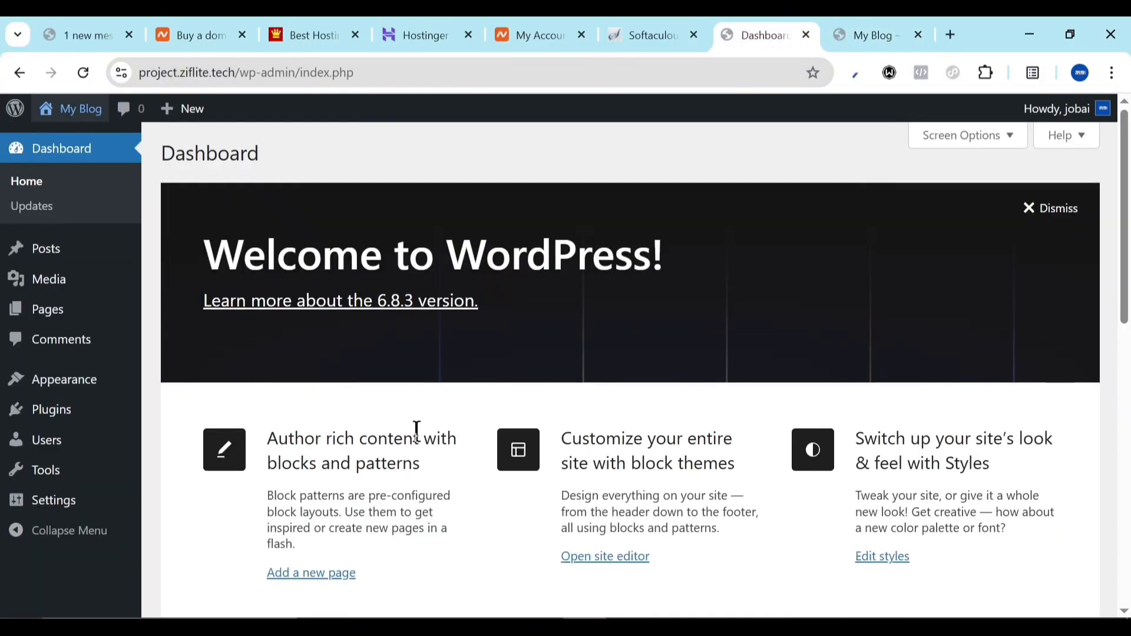
{"action": "scroll", "coordinate": [417, 432], "scroll_direction": "down", "scroll_amount": 8}
{"action": "scroll", "coordinate": [417, 432], "scroll_direction": "up", "scroll_amount": 8}
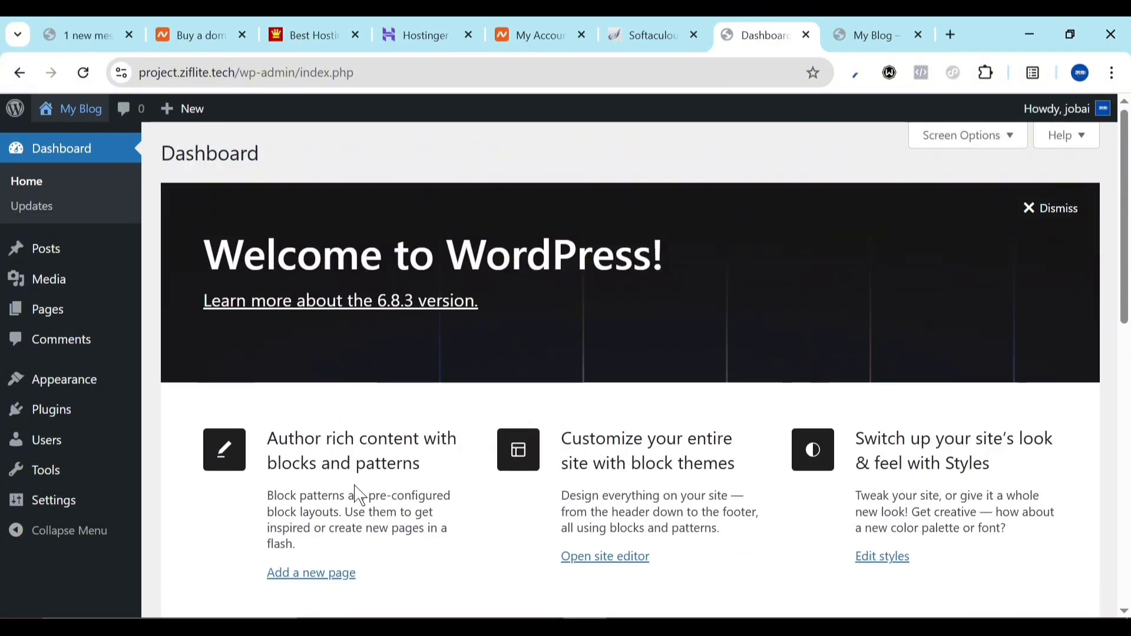
{"action": "scroll", "coordinate": [360, 494], "scroll_direction": "down", "scroll_amount": 10}
{"action": "scroll", "coordinate": [359, 494], "scroll_direction": "up", "scroll_amount": 5}
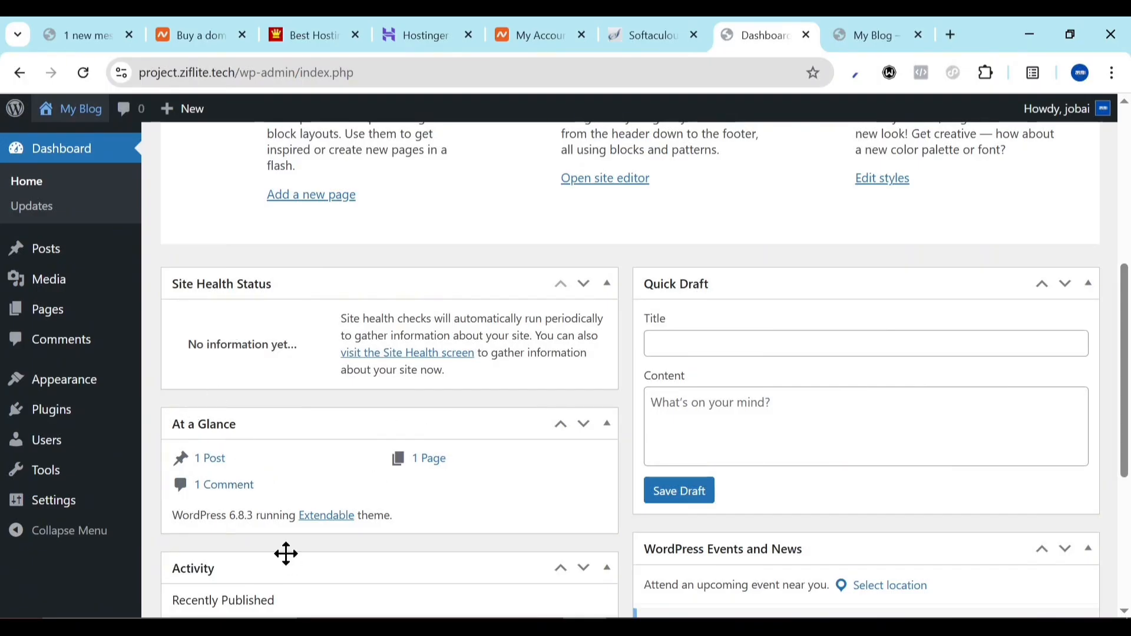
{"action": "scroll", "coordinate": [285, 553], "scroll_direction": "down", "scroll_amount": 2}
{"action": "scroll", "coordinate": [285, 553], "scroll_direction": "down", "scroll_amount": 1}
{"action": "scroll", "coordinate": [286, 550], "scroll_direction": "up", "scroll_amount": 8}
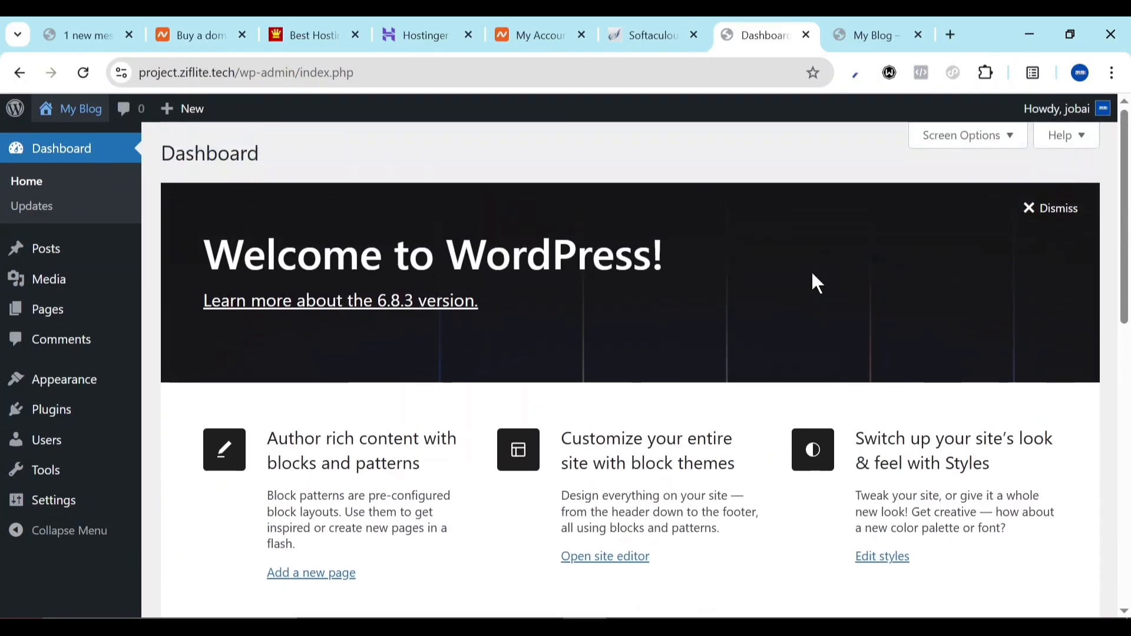
Hide At a Glance, Activity, Quick Draft, WordPress Events and News, and Welcome in Screen Options
{"action": "left_click", "coordinate": [962, 137]}
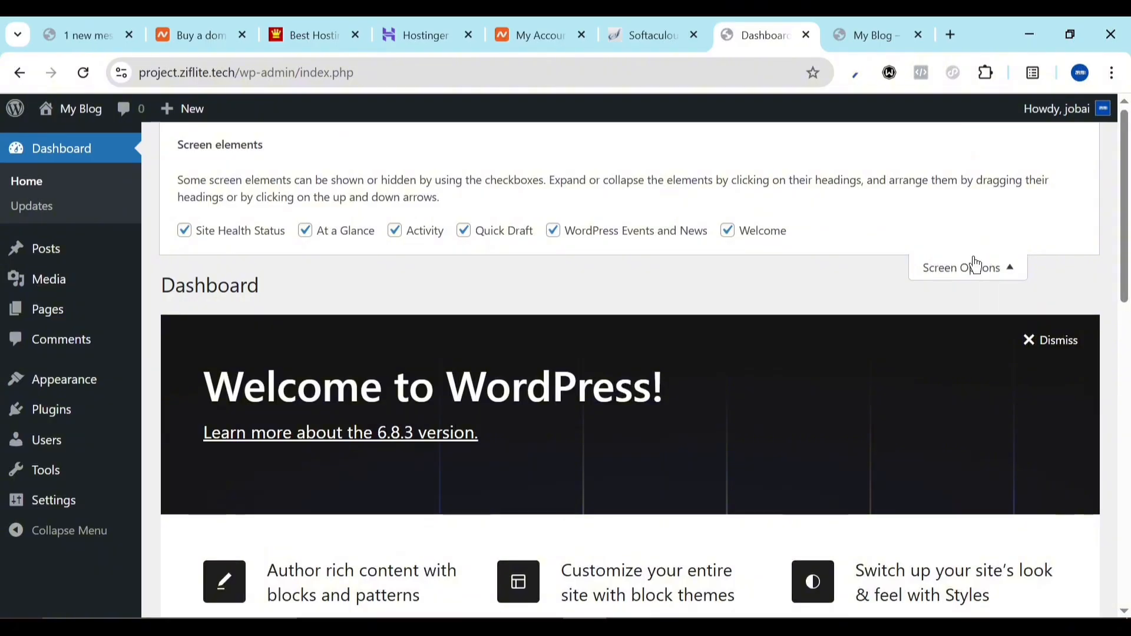
{"action": "left_click", "coordinate": [394, 233]}
{"action": "left_click", "coordinate": [306, 232]}
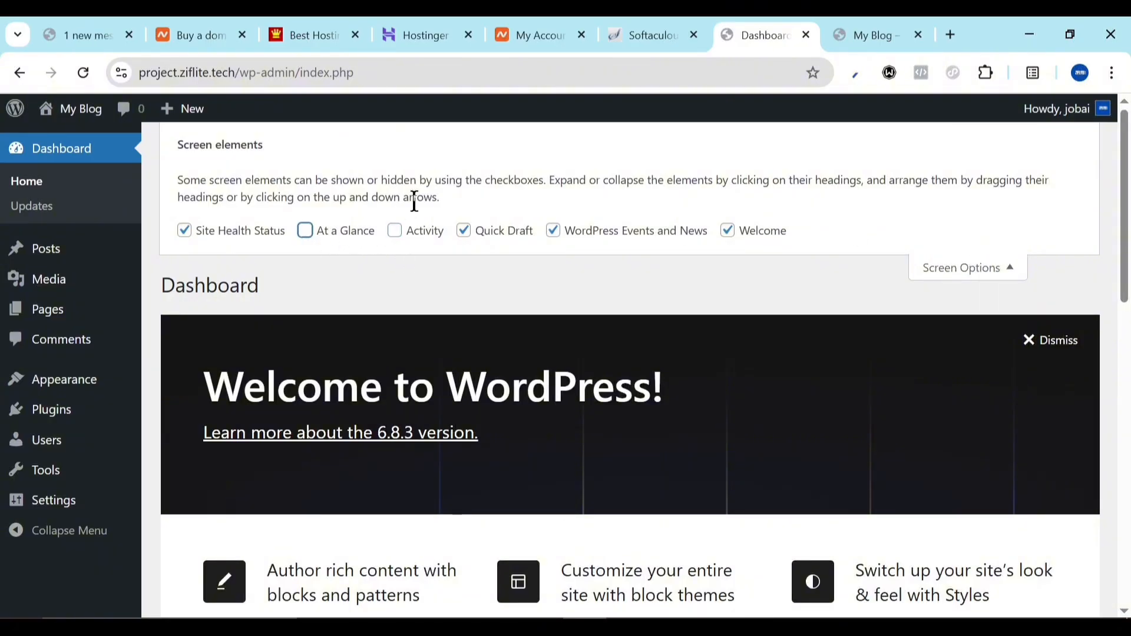
{"action": "left_click", "coordinate": [463, 235]}
{"action": "left_click", "coordinate": [556, 232]}
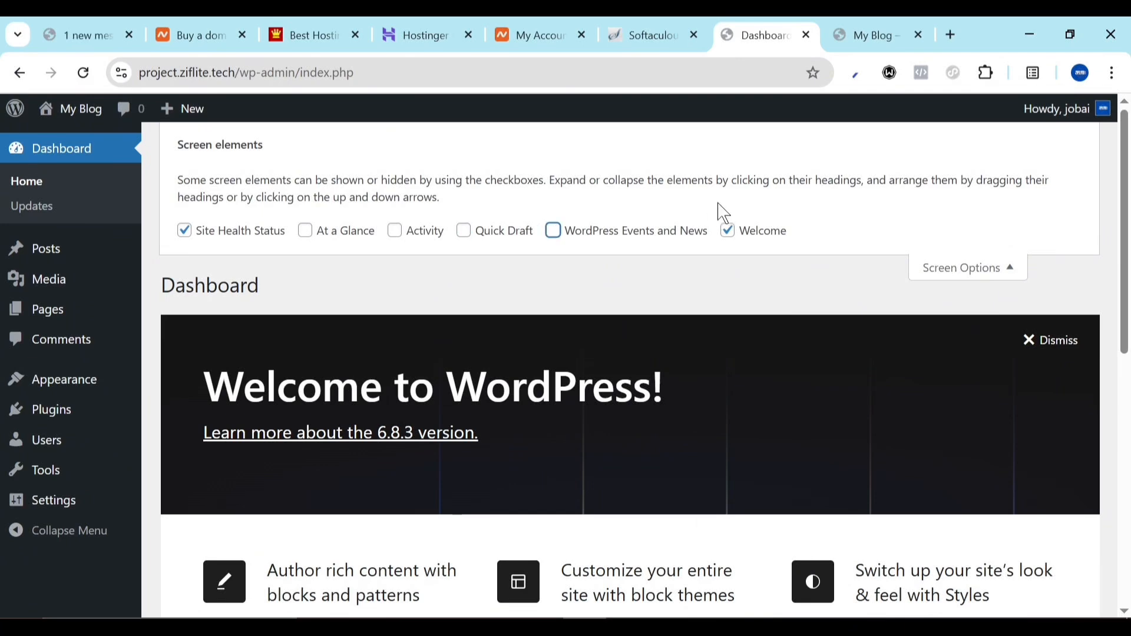
{"action": "left_click", "coordinate": [730, 231]}
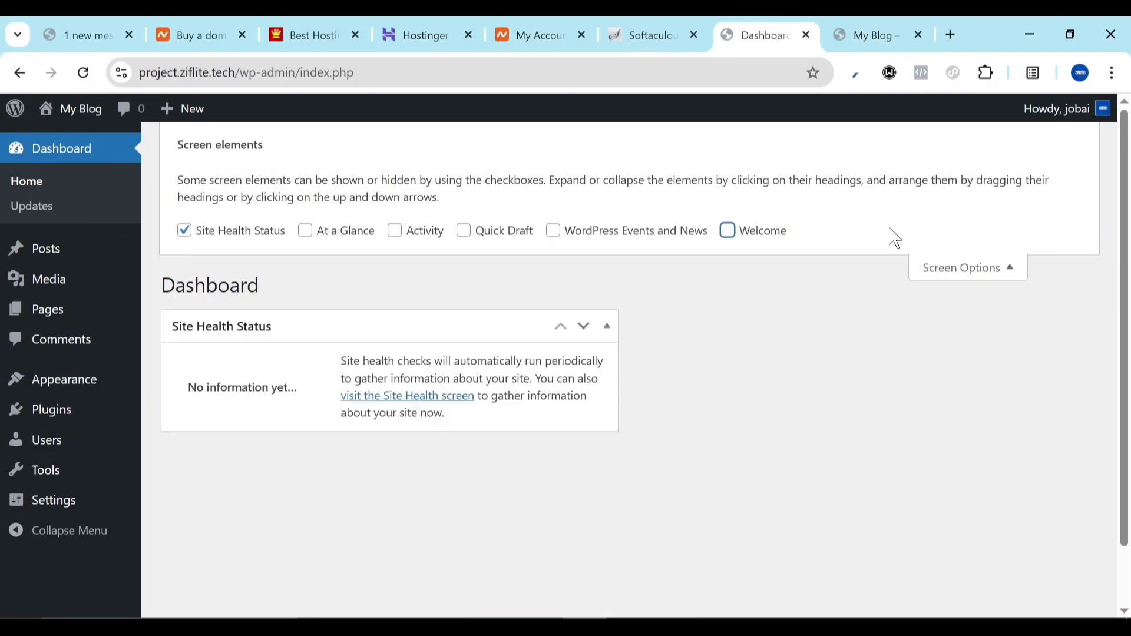
{"action": "left_click", "coordinate": [995, 283]}
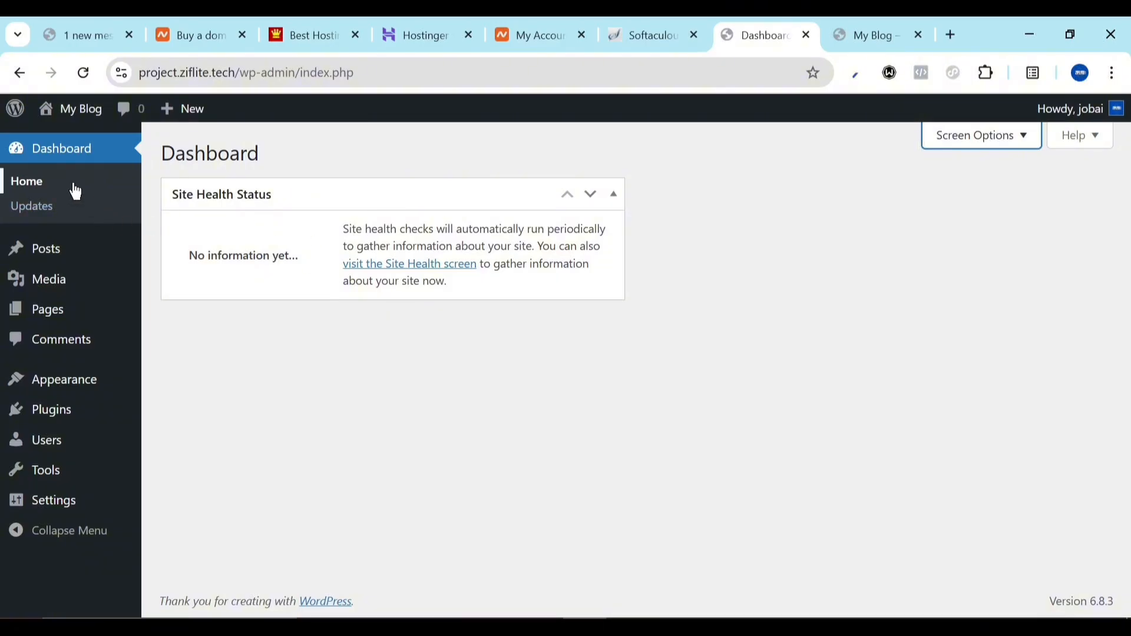
Start a new post and browse the full block library
{"action": "left_click", "coordinate": [44, 249]}
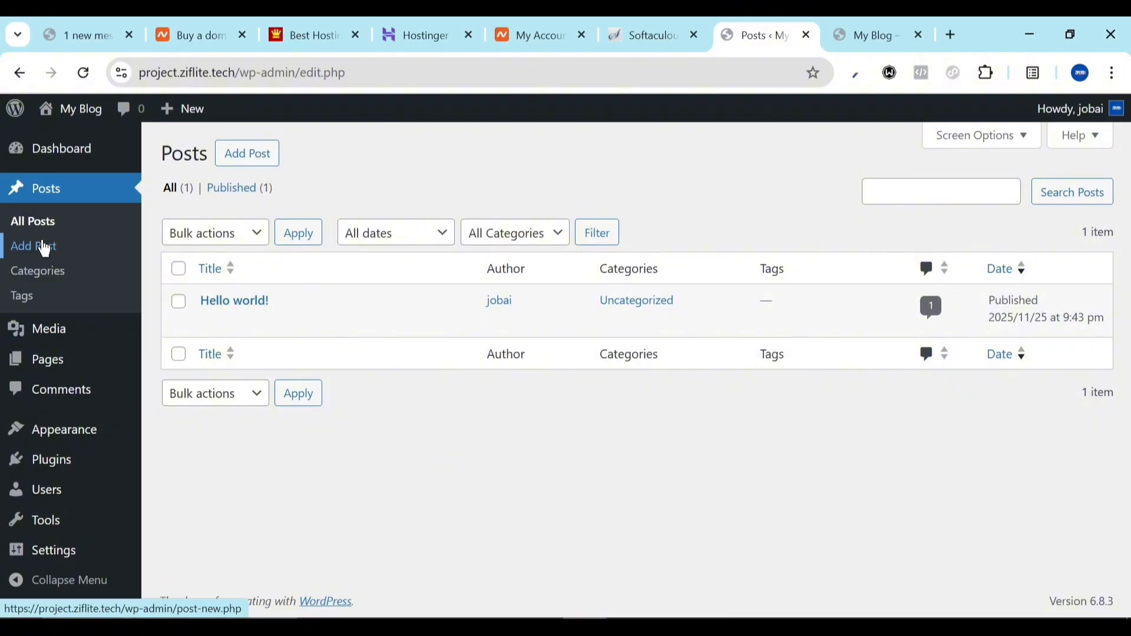
{"action": "left_click", "coordinate": [236, 164]}
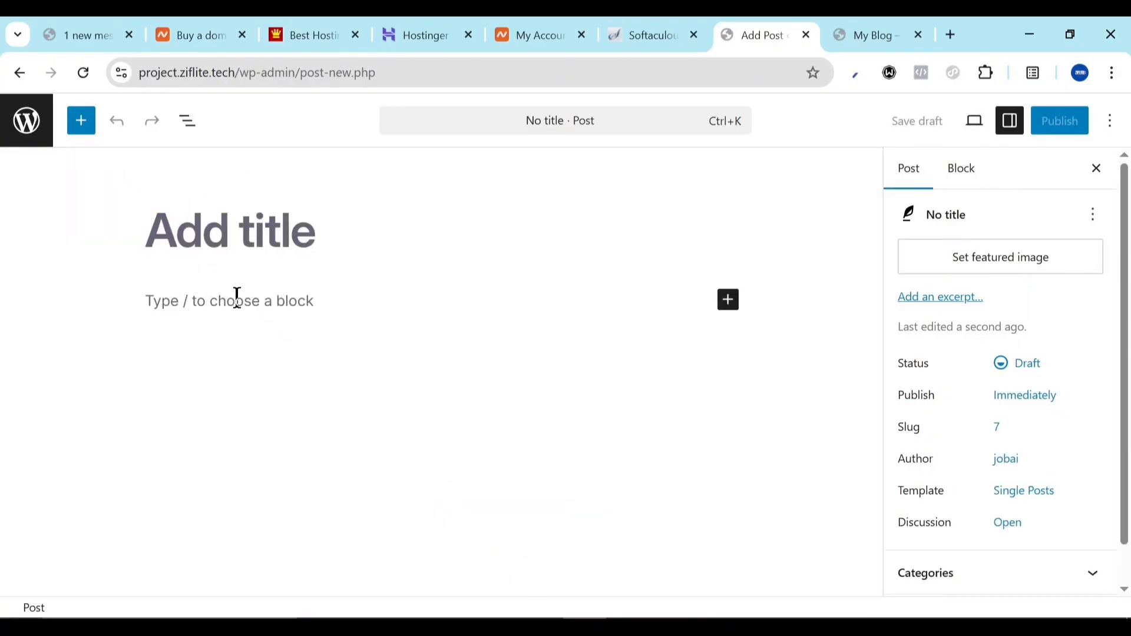
{"action": "left_click", "coordinate": [729, 300]}
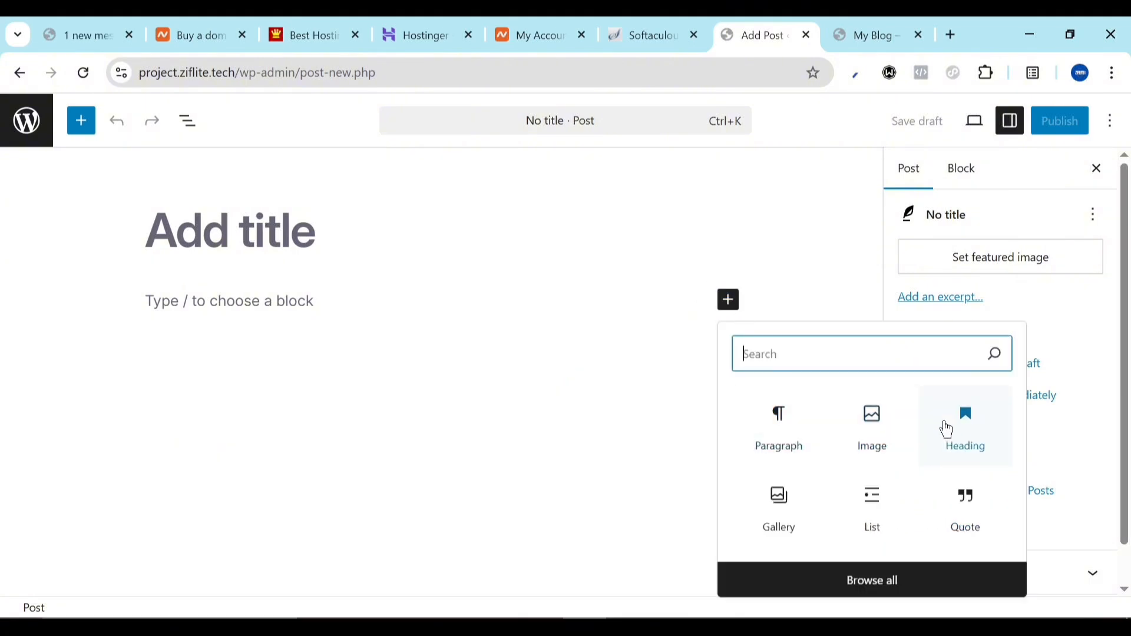
{"action": "left_click", "coordinate": [870, 595]}
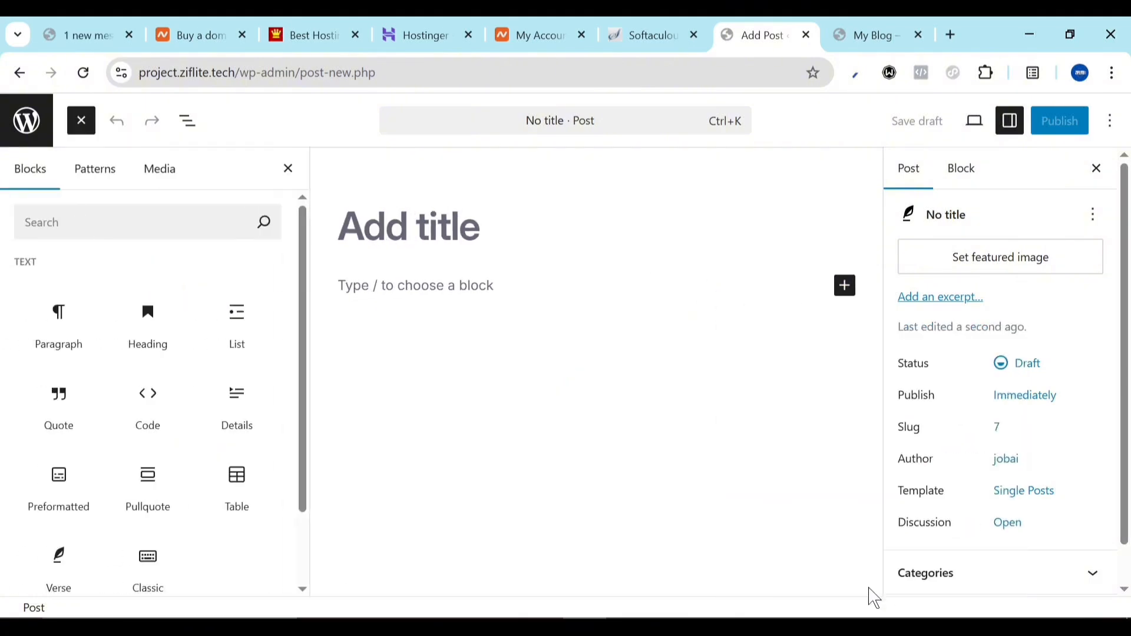
{"action": "scroll", "coordinate": [231, 471], "scroll_direction": "down", "scroll_amount": 5}
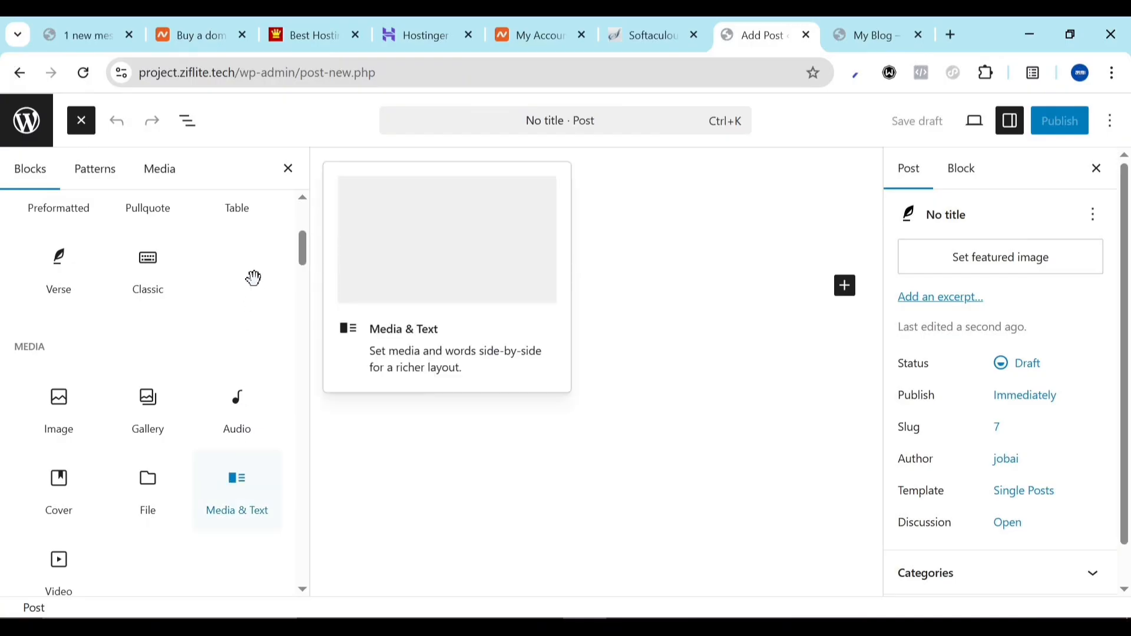
{"action": "scroll", "coordinate": [66, 471], "scroll_direction": "down", "scroll_amount": 3}
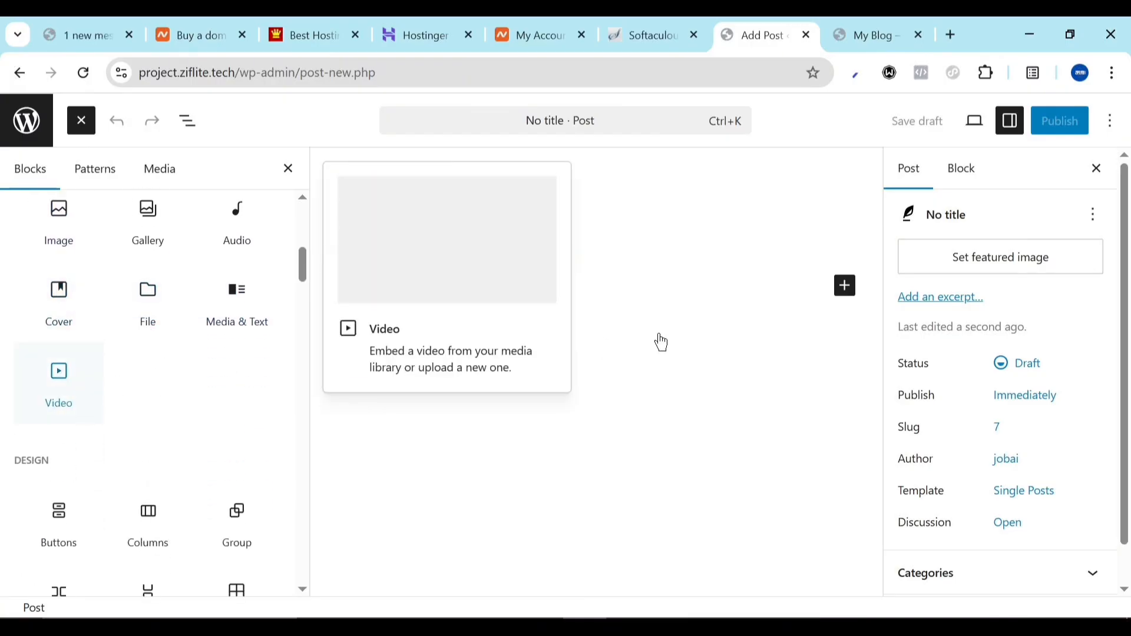
{"action": "left_click", "coordinate": [595, 318]}
{"action": "left_click", "coordinate": [288, 169]}
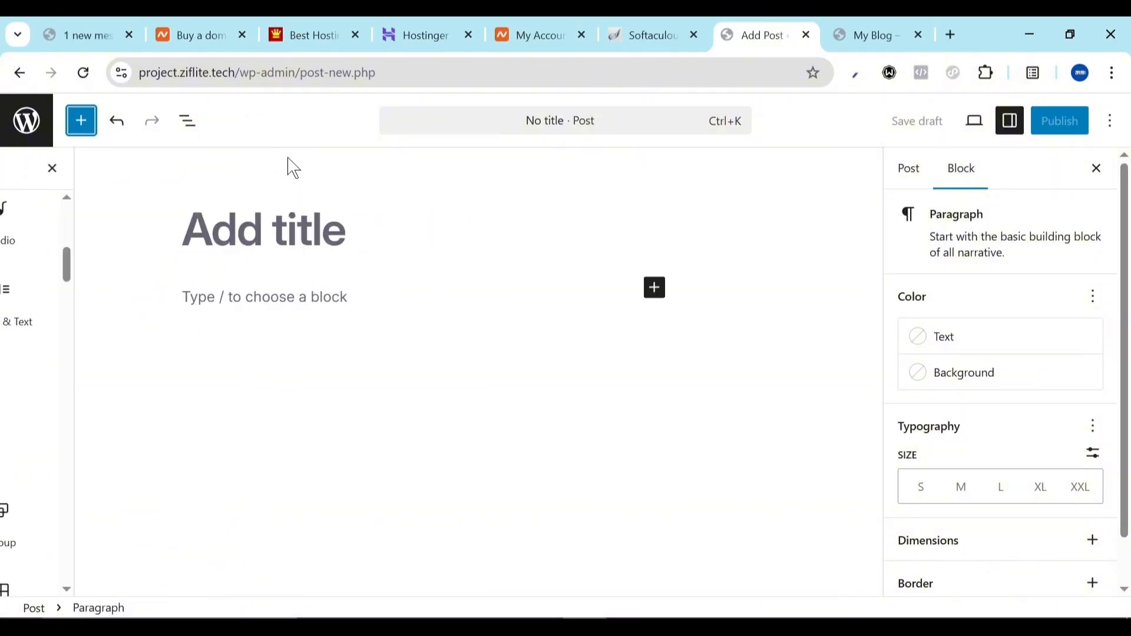
Check the post's publish date settings, then try to leave via the WordPress logo
{"action": "left_click", "coordinate": [907, 172]}
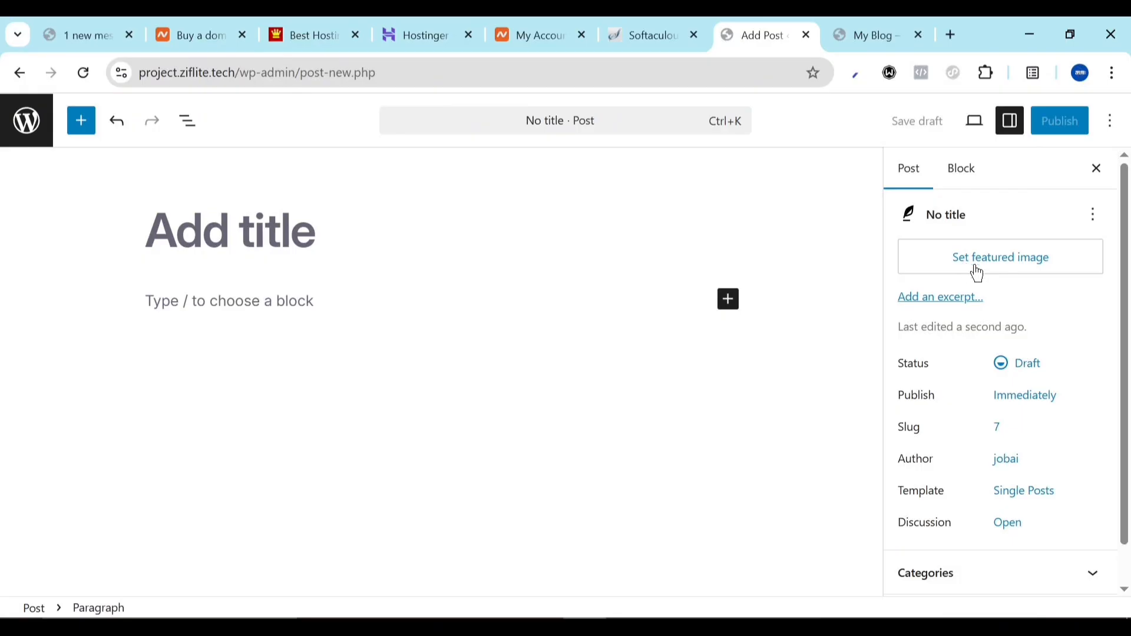
{"action": "scroll", "coordinate": [989, 407], "scroll_direction": "down", "scroll_amount": 1}
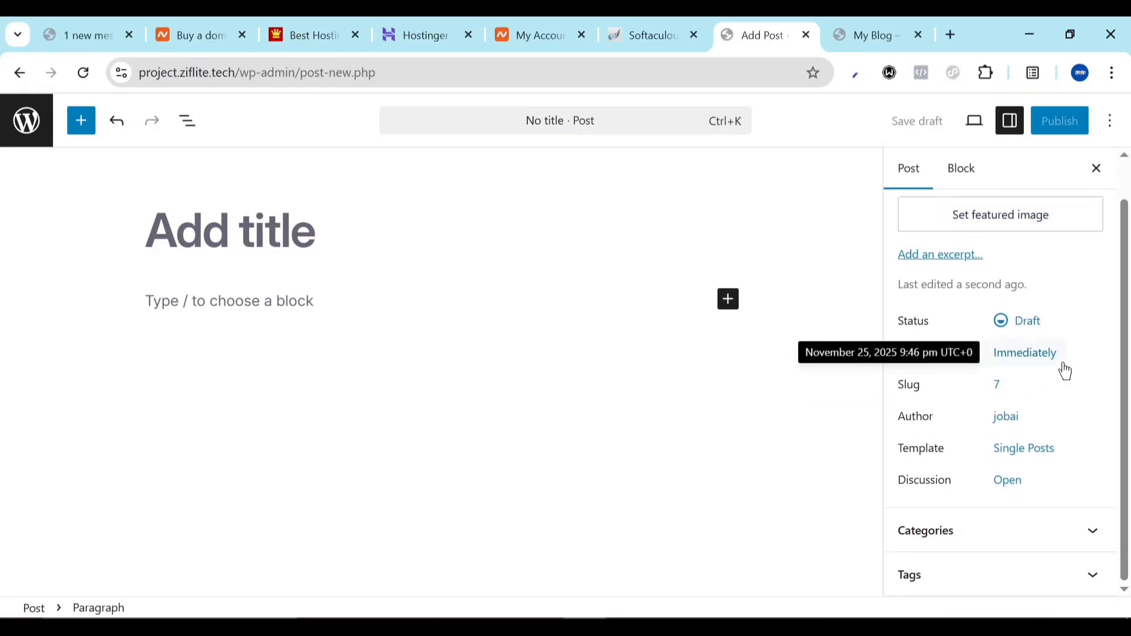
{"action": "left_click", "coordinate": [1041, 356]}
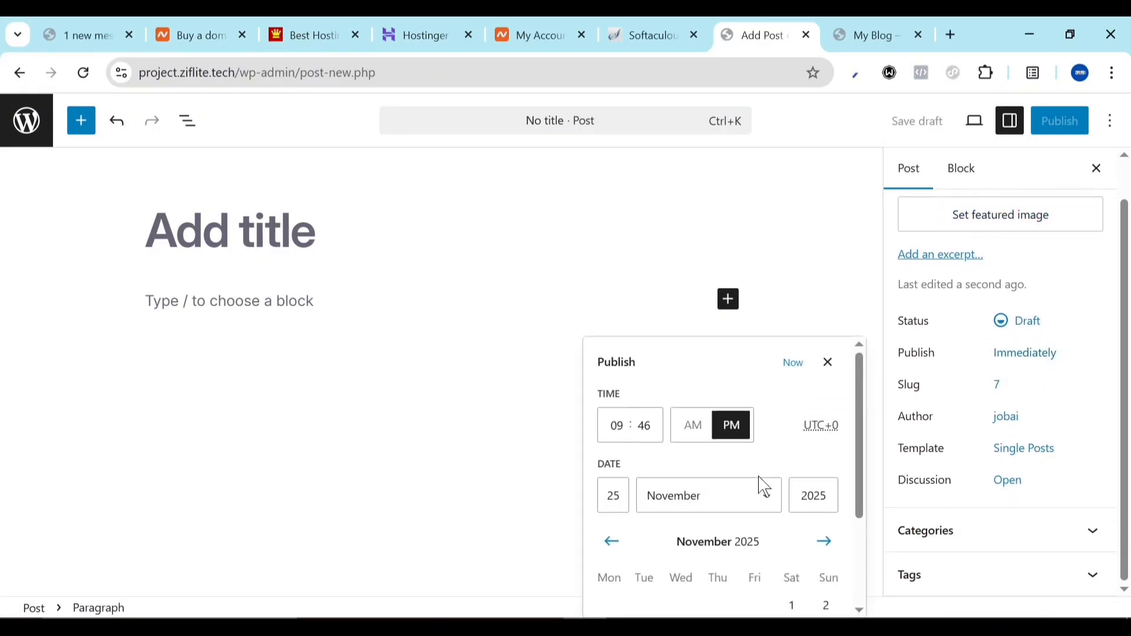
{"action": "left_click", "coordinate": [1047, 419]}
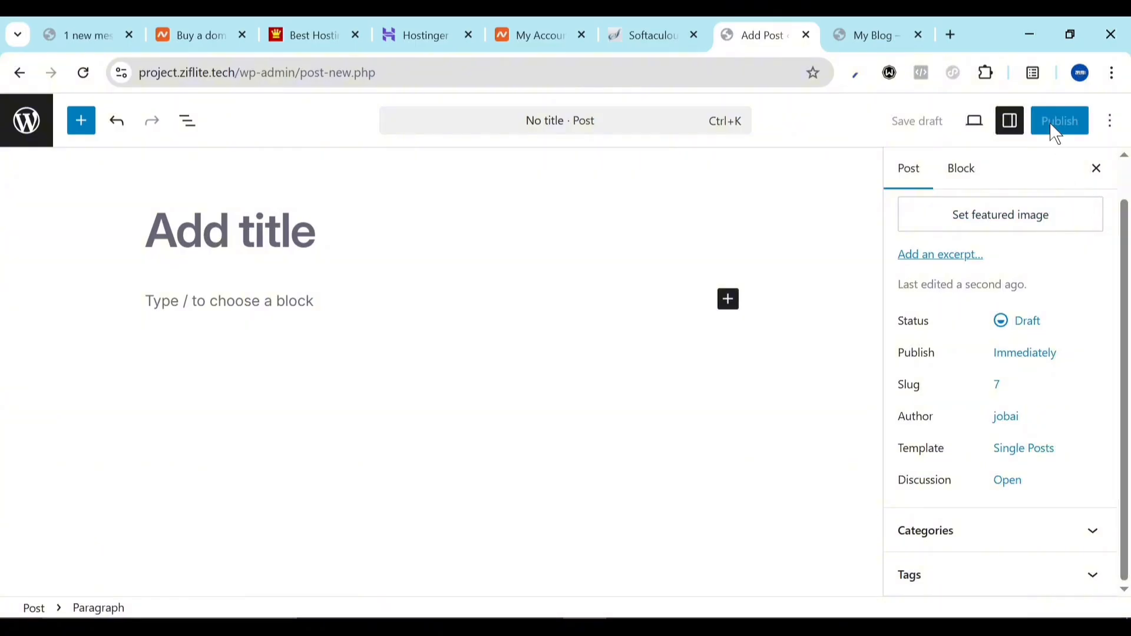
{"action": "left_click", "coordinate": [36, 126]}
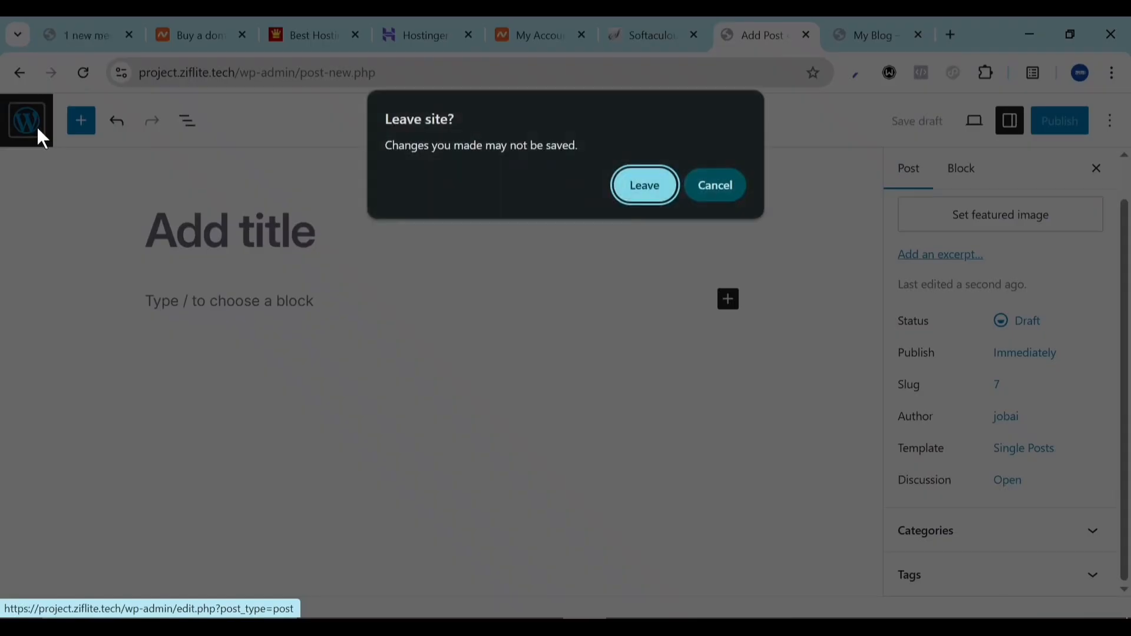
Discard the empty post, view the empty Media Library, then open the Pages list
{"action": "left_click", "coordinate": [635, 193]}
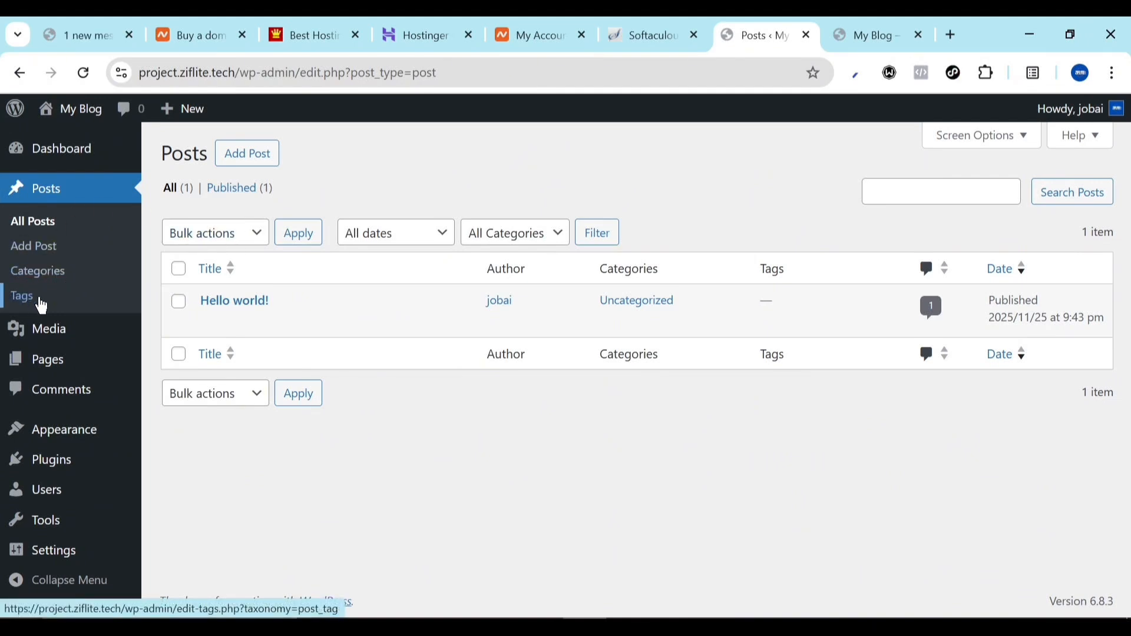
{"action": "left_click", "coordinate": [60, 337]}
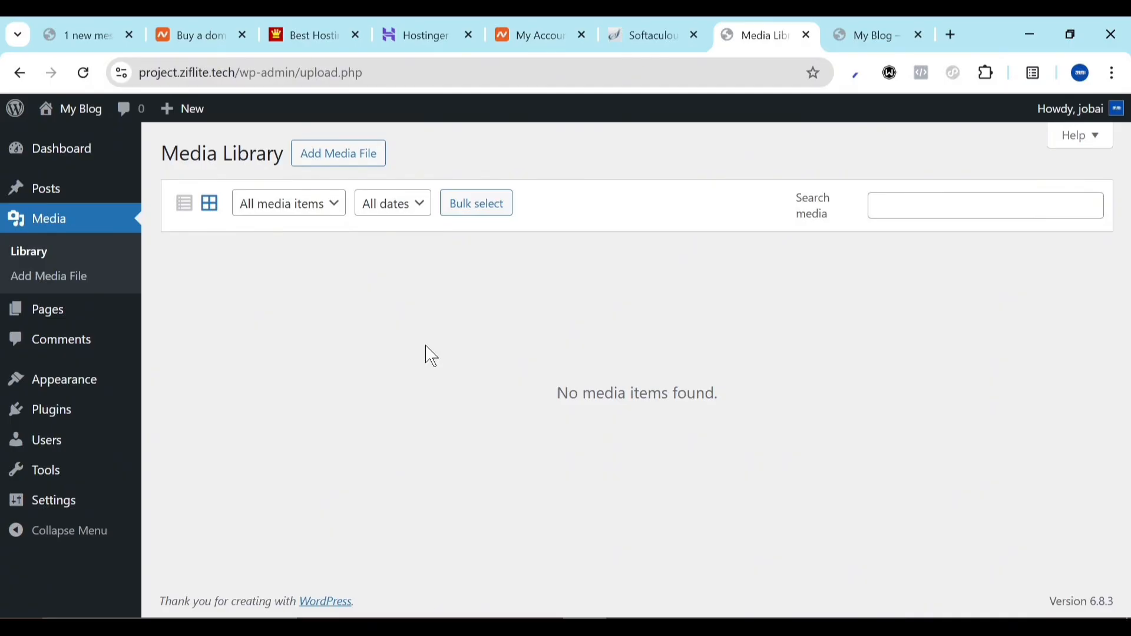
{"action": "left_click", "coordinate": [52, 319]}
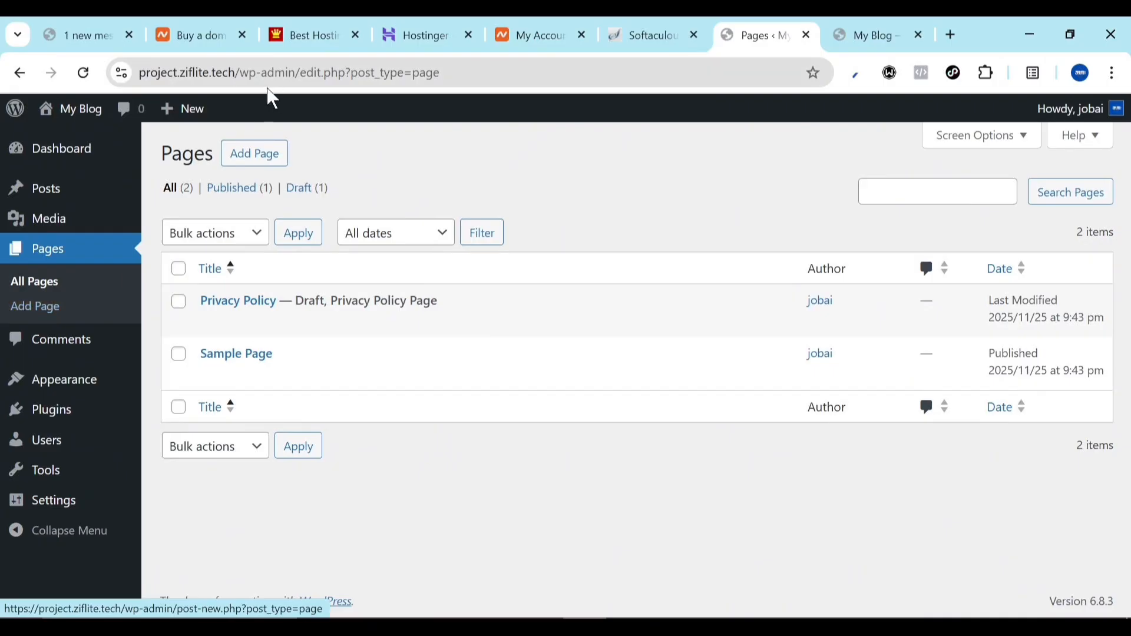
{"action": "left_click", "coordinate": [259, 162]}
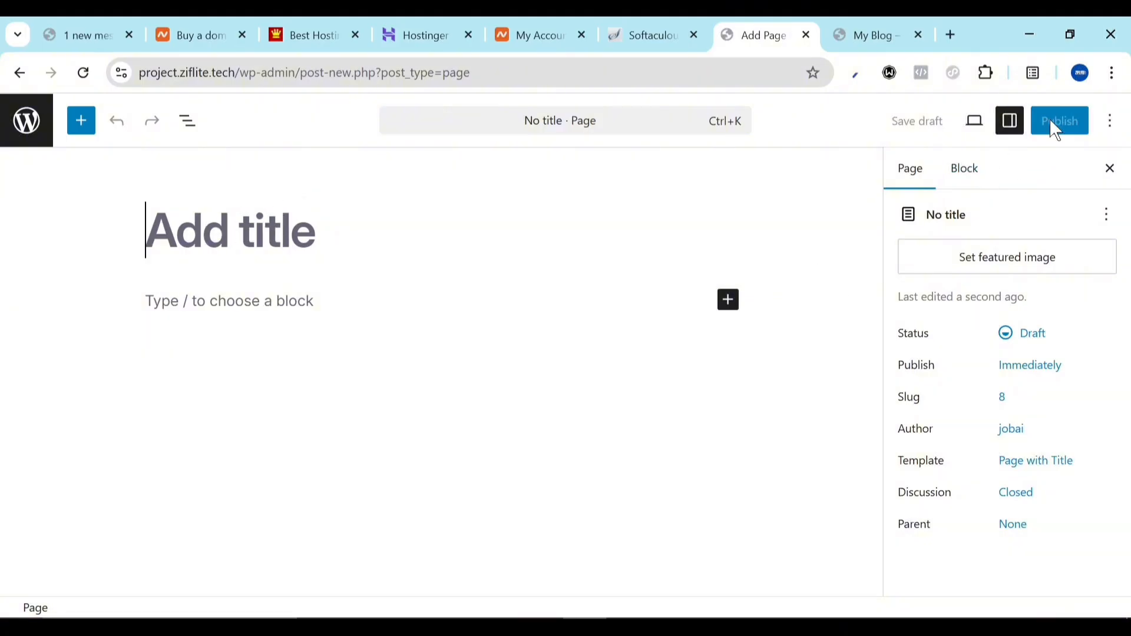
{"action": "left_click", "coordinate": [28, 127]}
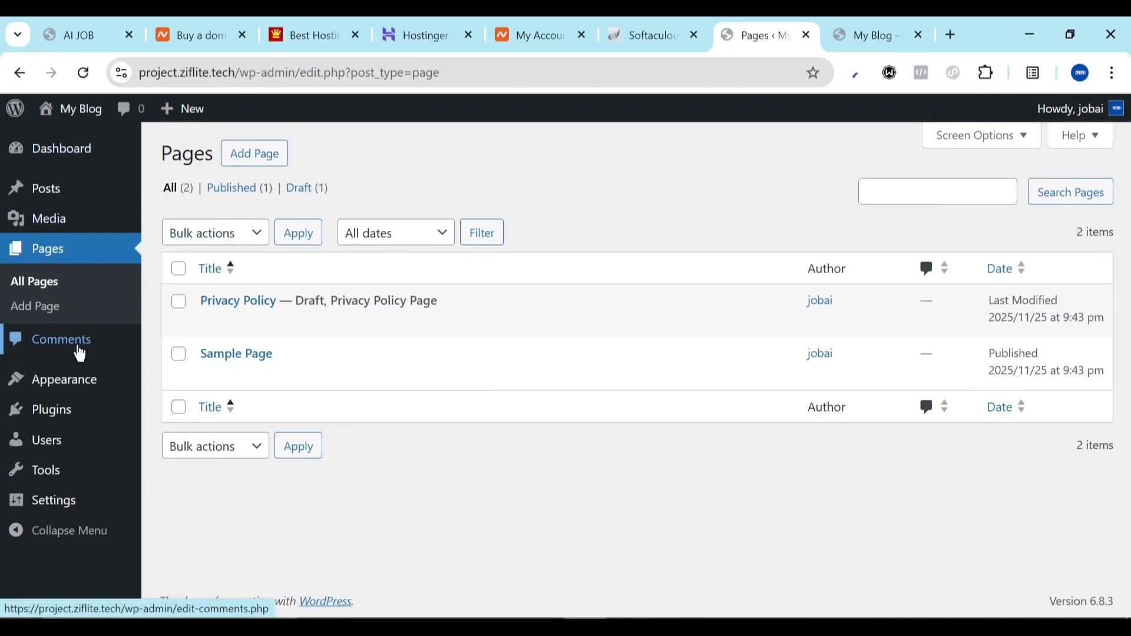
{"action": "mouse_move", "coordinate": [71, 384]}
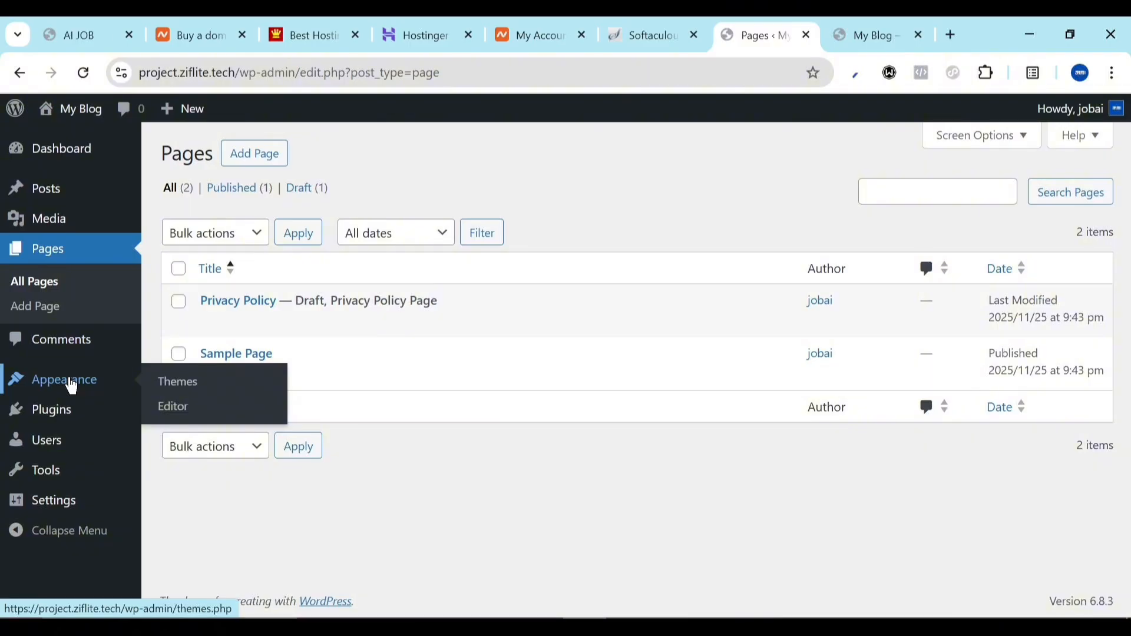
Review the installed themes and the site's current front page
{"action": "left_click", "coordinate": [189, 384]}
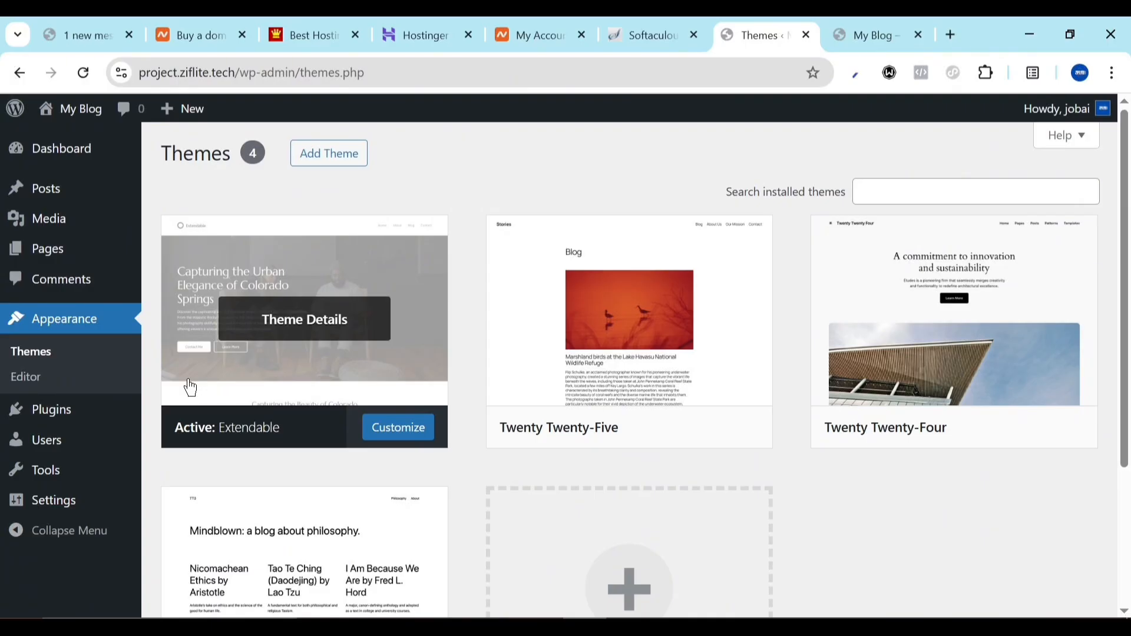
{"action": "left_click", "coordinate": [902, 34]}
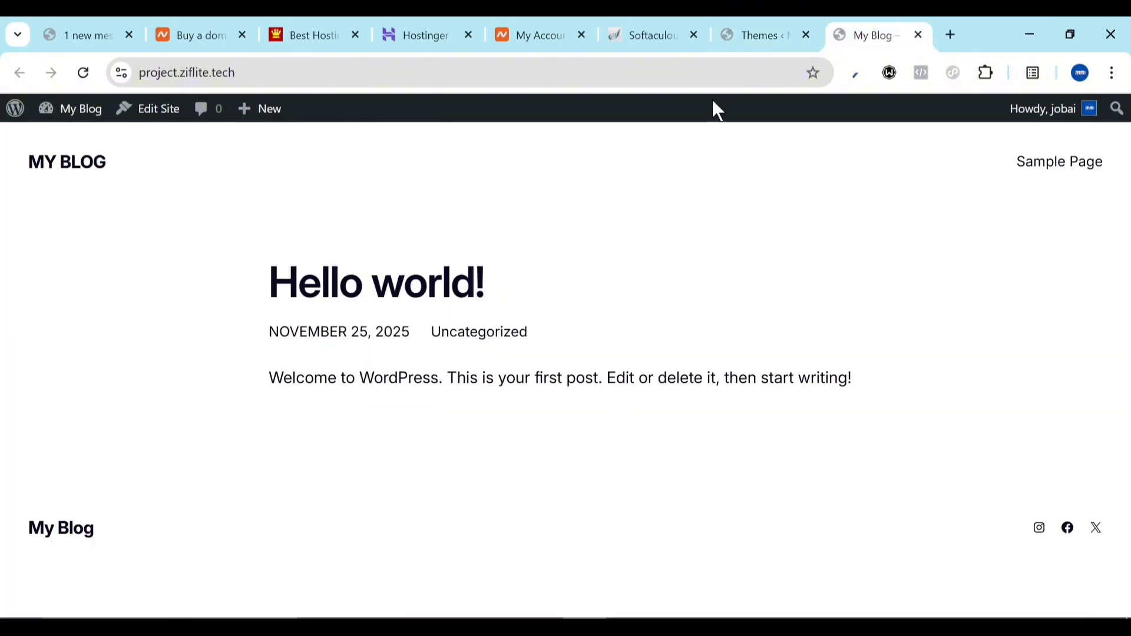
{"action": "left_click", "coordinate": [767, 27]}
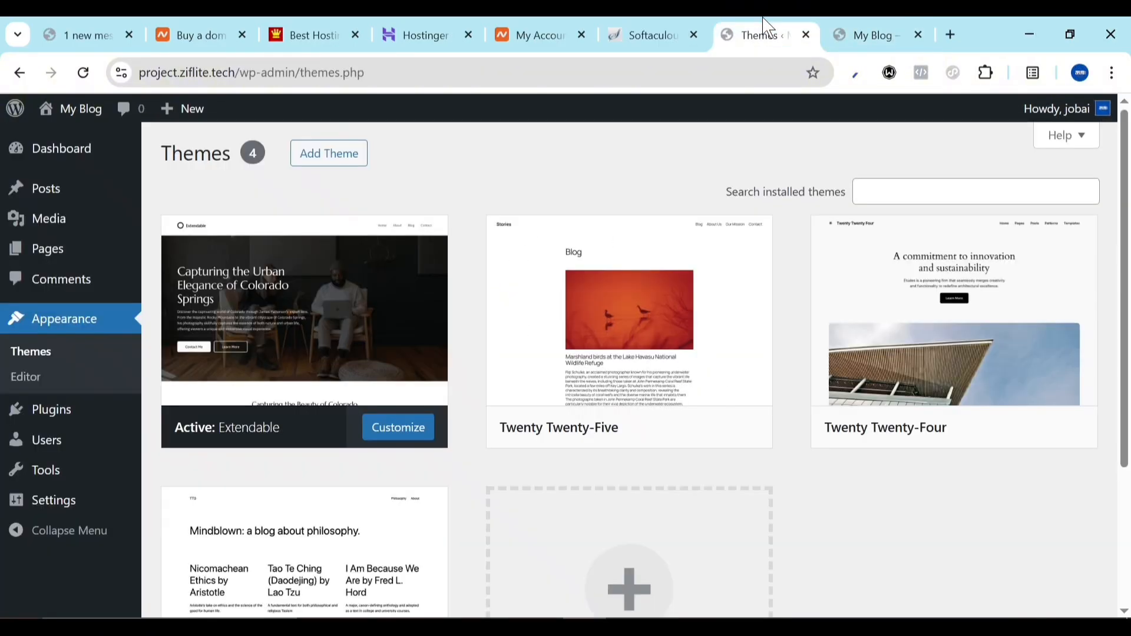
{"action": "scroll", "coordinate": [606, 409], "scroll_direction": "down", "scroll_amount": 3}
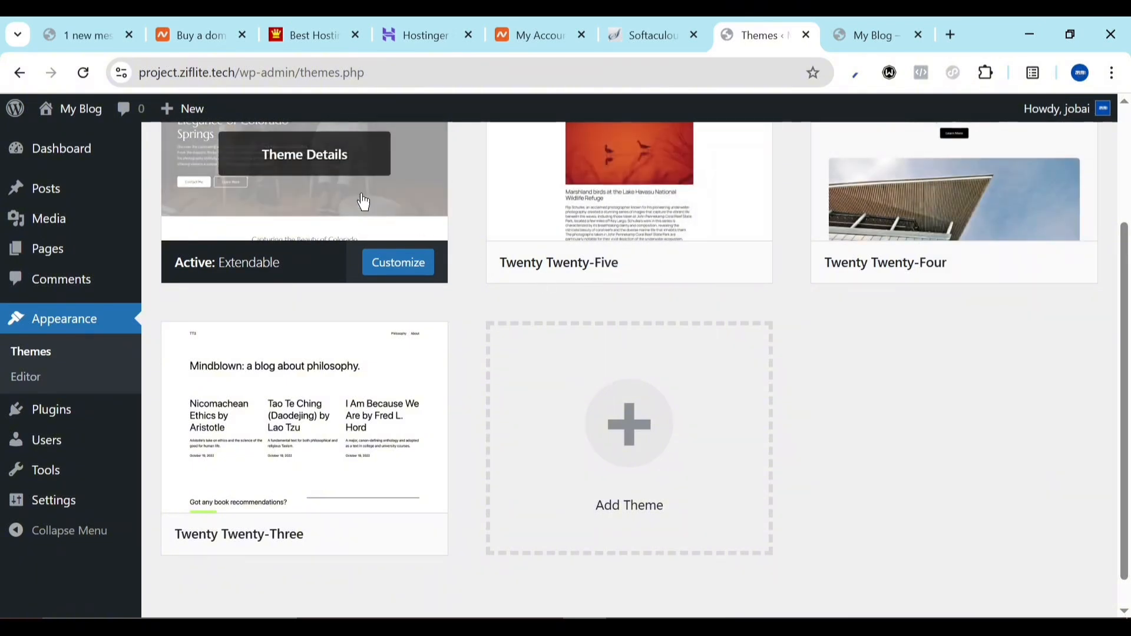
{"action": "scroll", "coordinate": [345, 245], "scroll_direction": "up", "scroll_amount": 1}
{"action": "scroll", "coordinate": [346, 245], "scroll_direction": "up", "scroll_amount": 3}
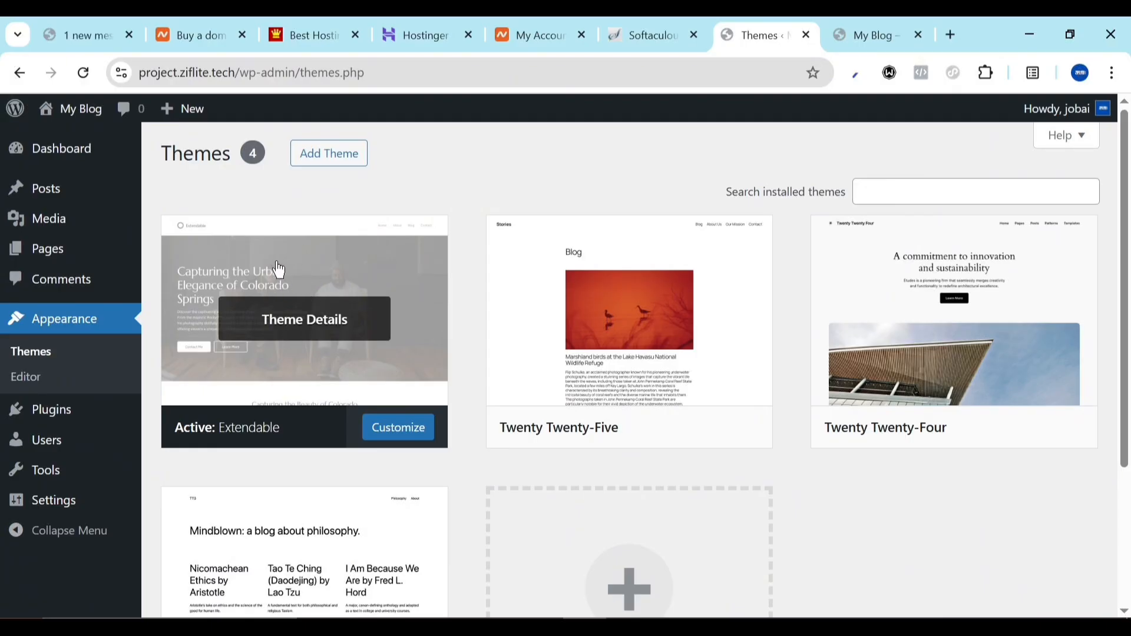
Activate Twenty Twenty-Five and reload the front page to see its Blog layout
{"action": "left_click", "coordinate": [648, 429]}
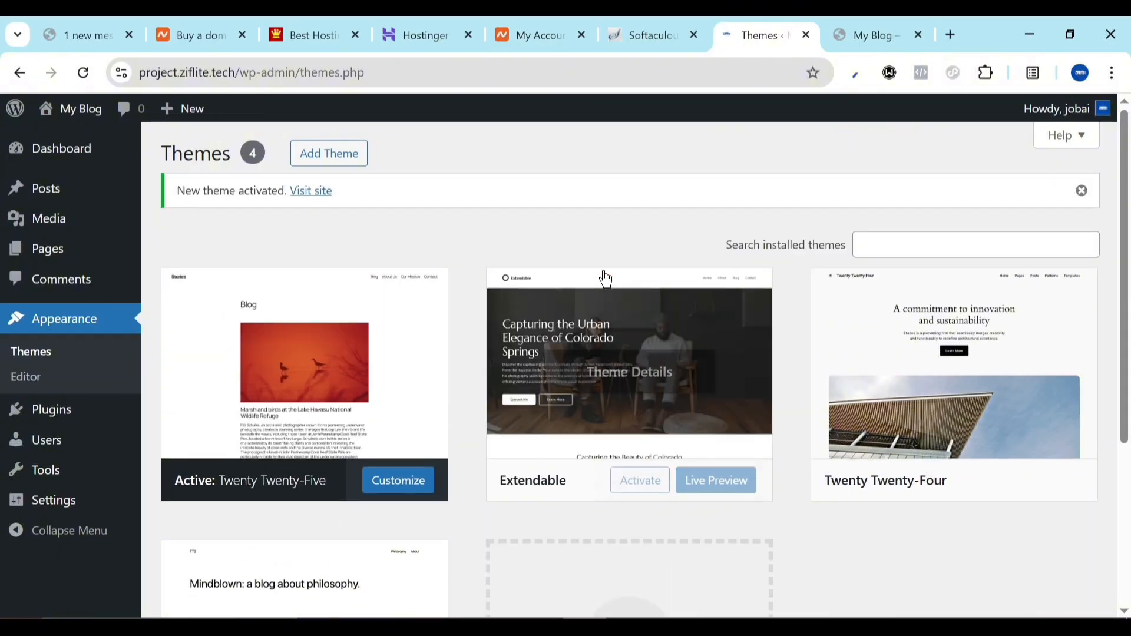
{"action": "left_click", "coordinate": [856, 30]}
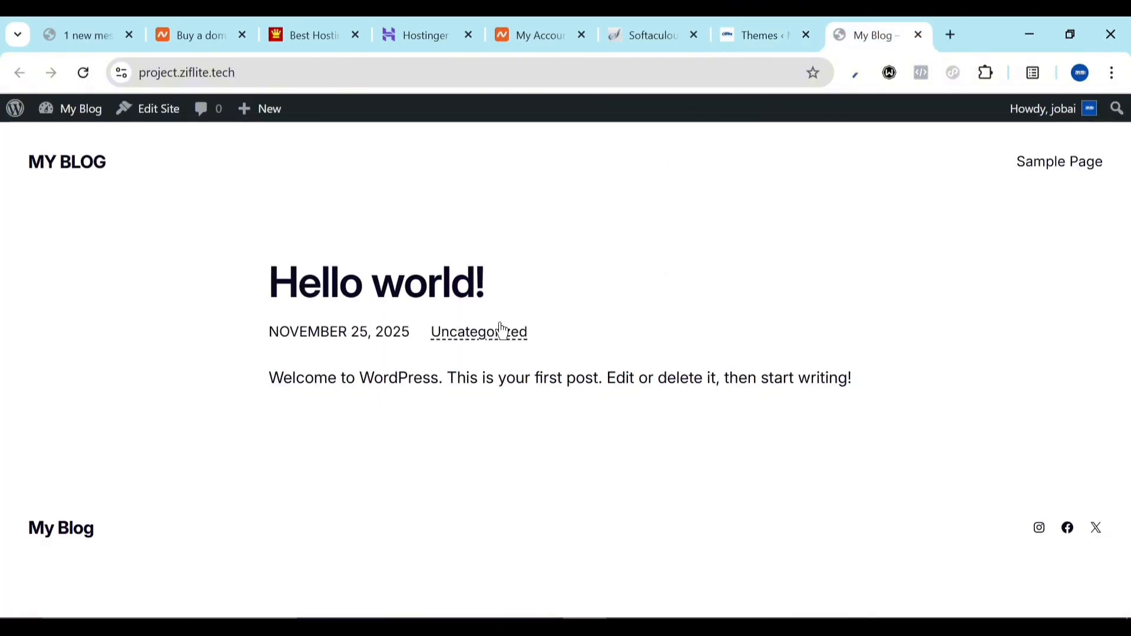
{"action": "left_click", "coordinate": [83, 73]}
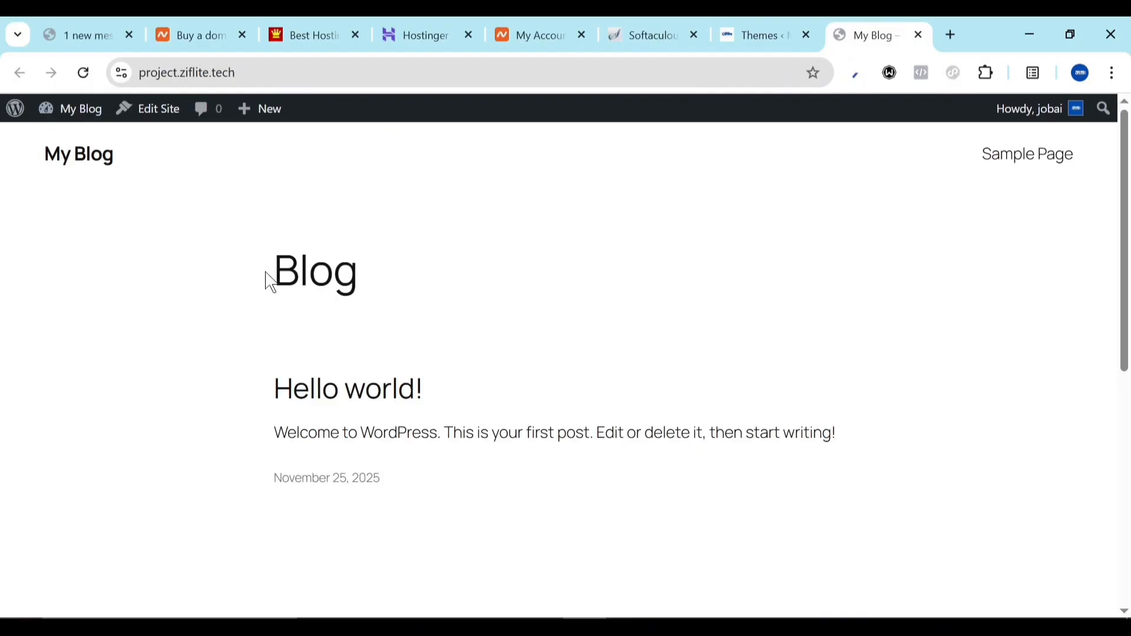
{"action": "left_click", "coordinate": [726, 30]}
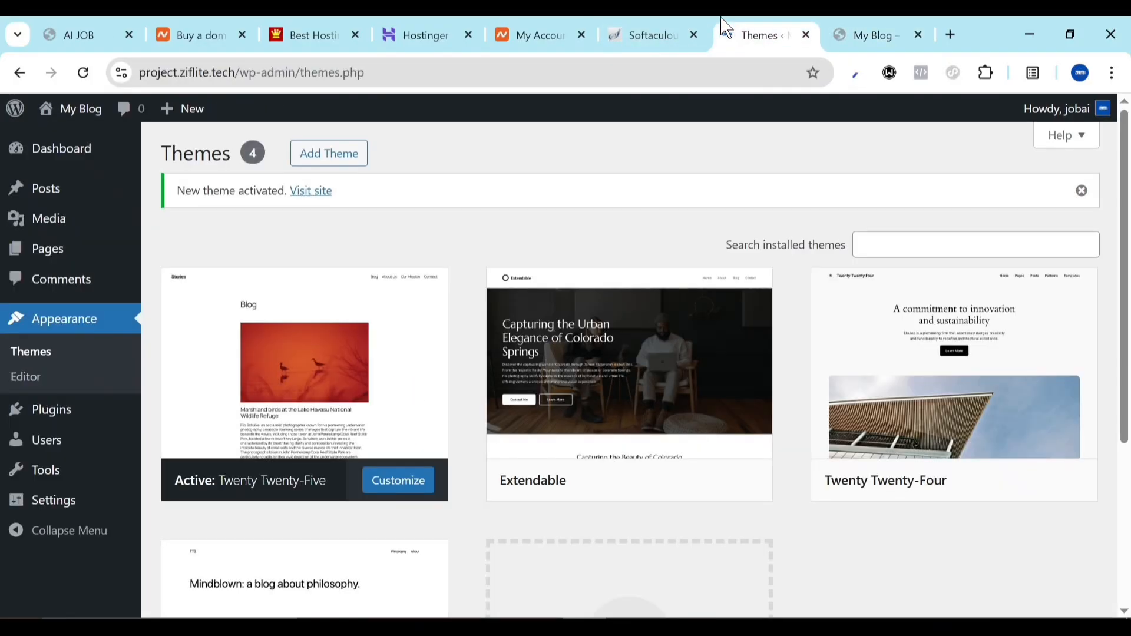
Confirm no plugins are installed, browse the Add Plugins page, then open Users
{"action": "left_click", "coordinate": [58, 413]}
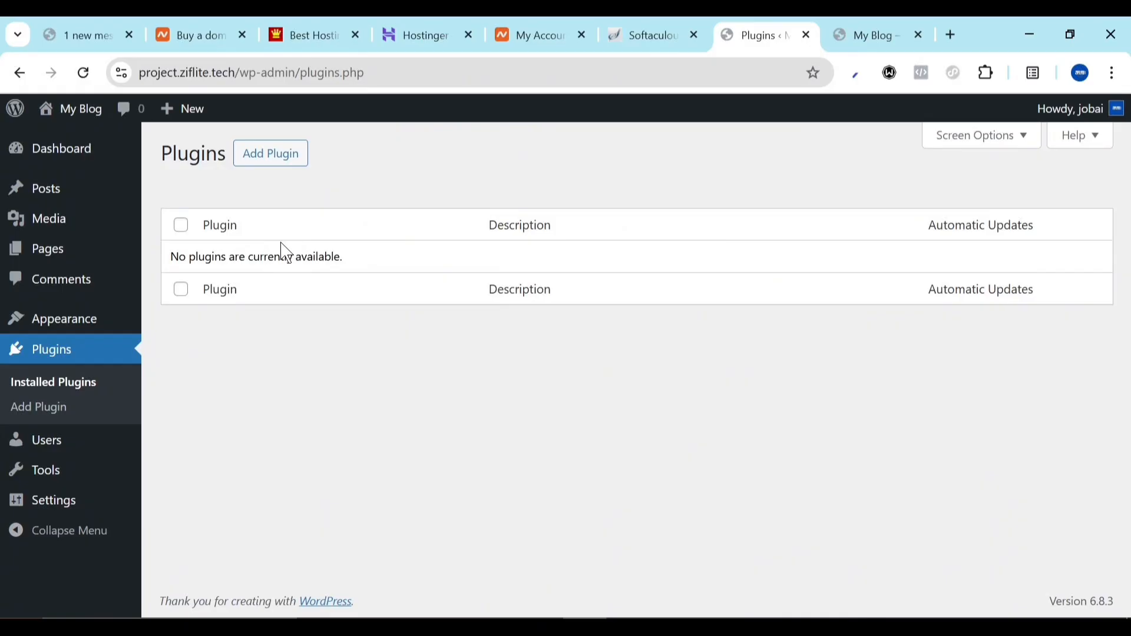
{"action": "left_click", "coordinate": [266, 169]}
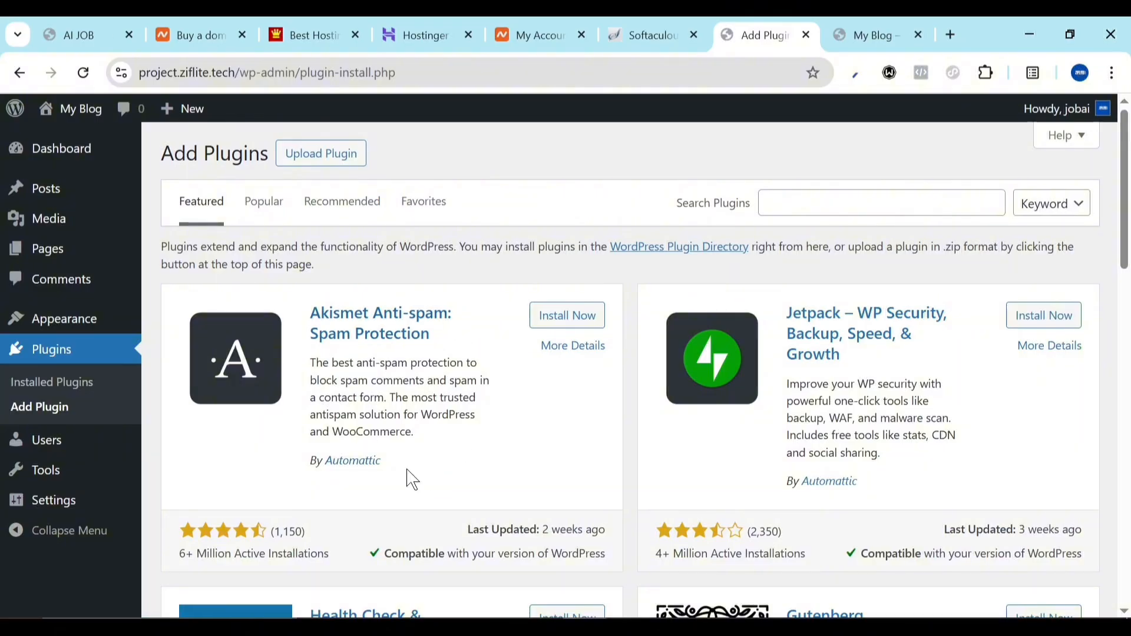
{"action": "scroll", "coordinate": [409, 477], "scroll_direction": "down", "scroll_amount": 7}
{"action": "scroll", "coordinate": [412, 478], "scroll_direction": "down", "scroll_amount": 8}
{"action": "scroll", "coordinate": [412, 480], "scroll_direction": "up", "scroll_amount": 13}
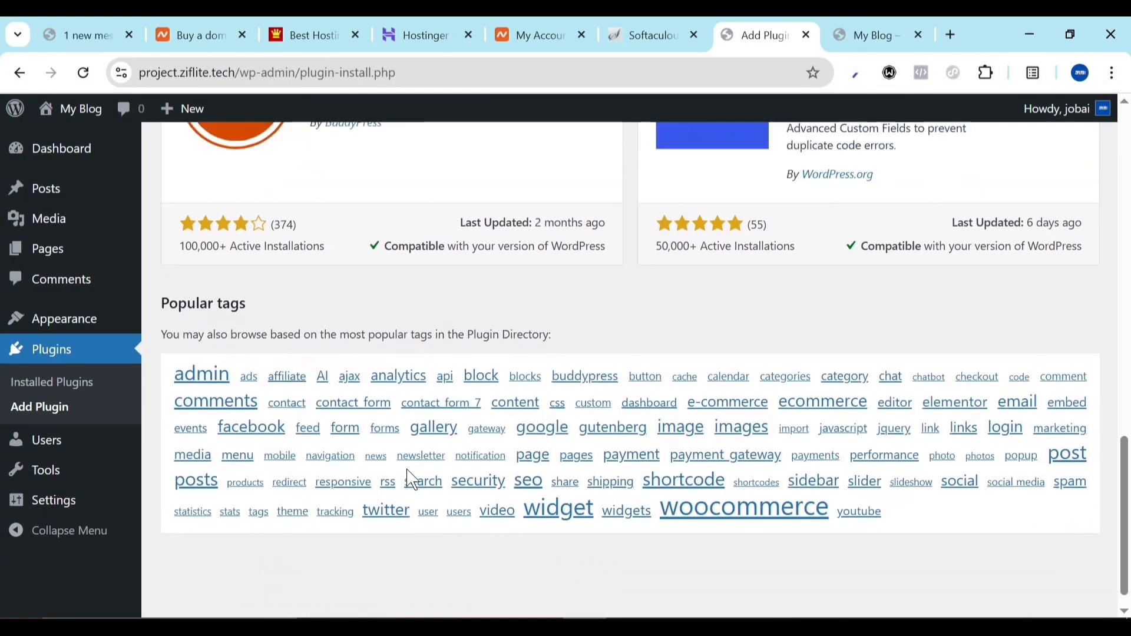
{"action": "scroll", "coordinate": [413, 480], "scroll_direction": "up", "scroll_amount": 3}
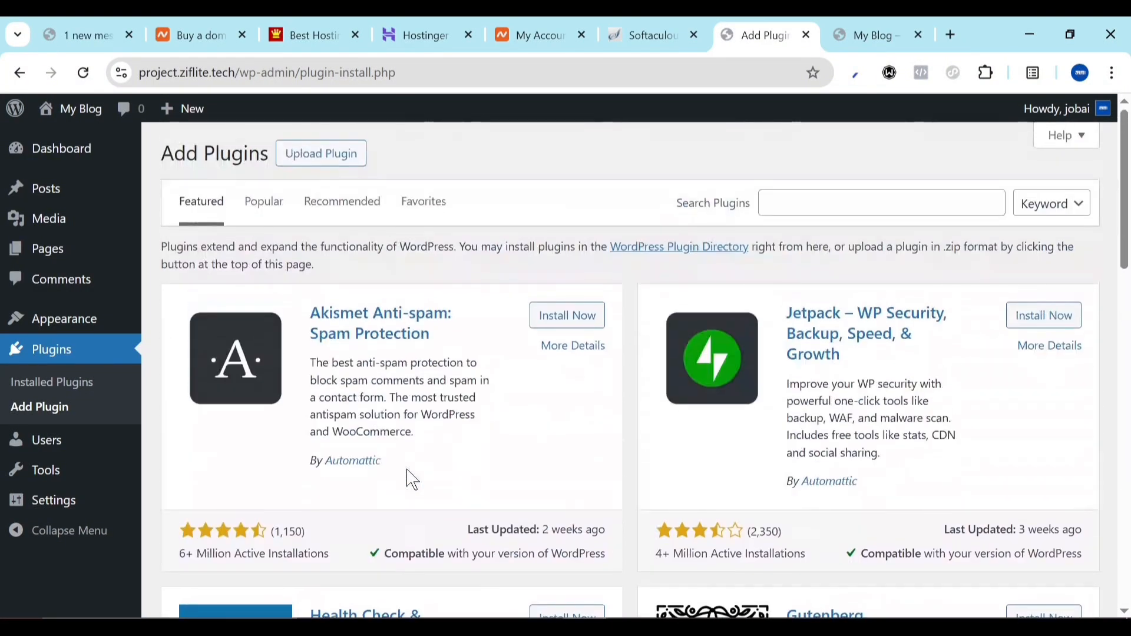
{"action": "left_click", "coordinate": [55, 435]}
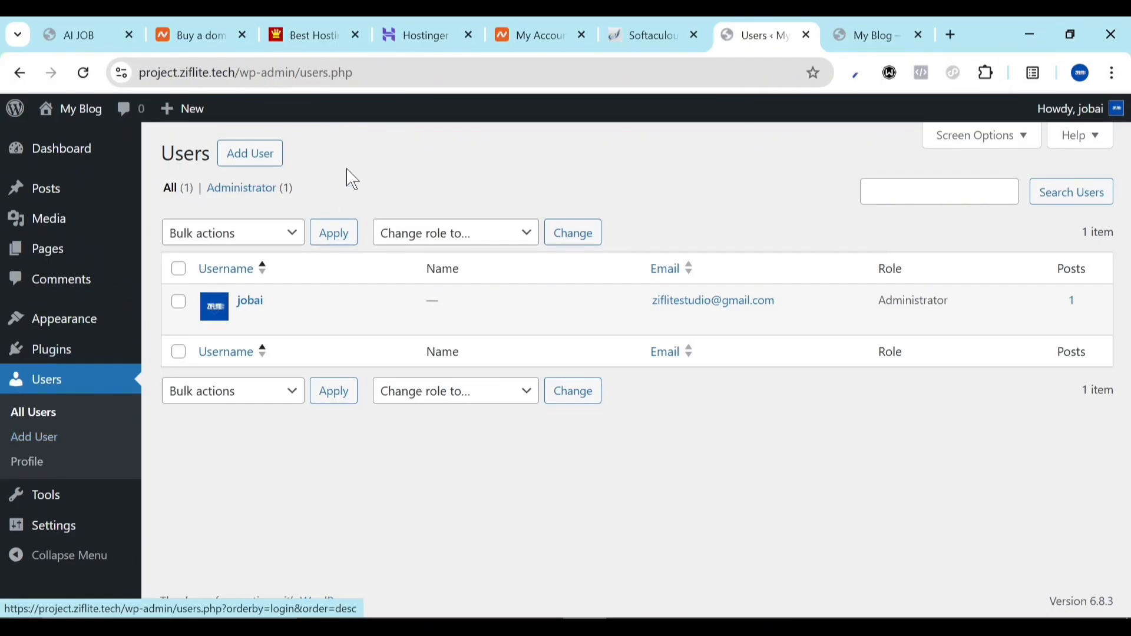
In Settings > General, set Site Title 'JOB AI' and Tagline 'Building the future With You'
{"action": "mouse_move", "coordinate": [252, 325]}
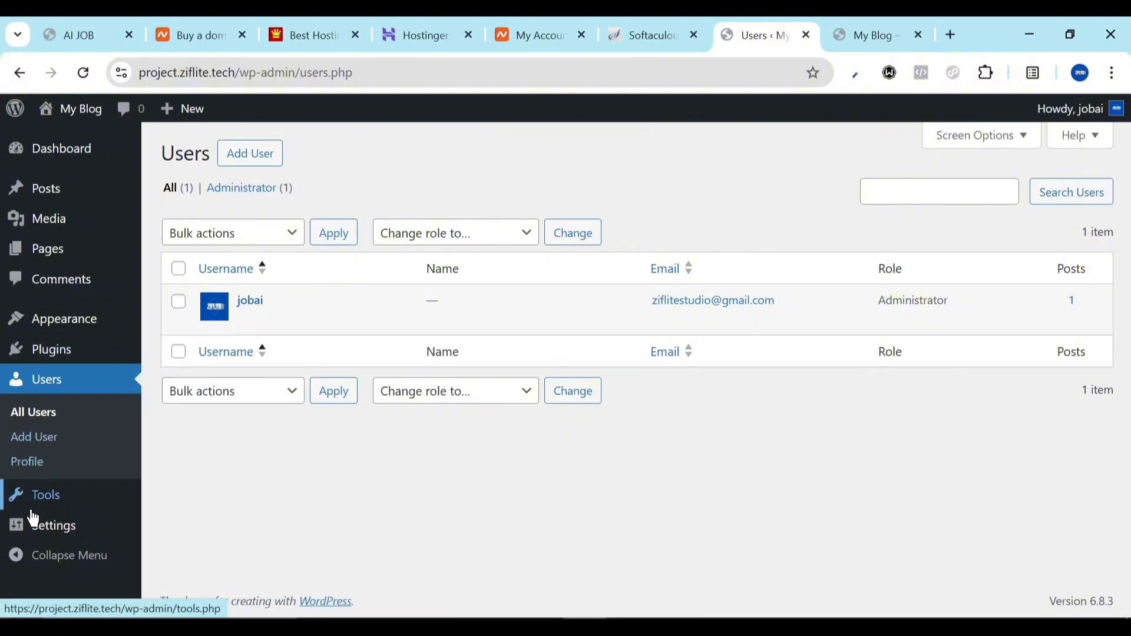
{"action": "mouse_move", "coordinate": [54, 507]}
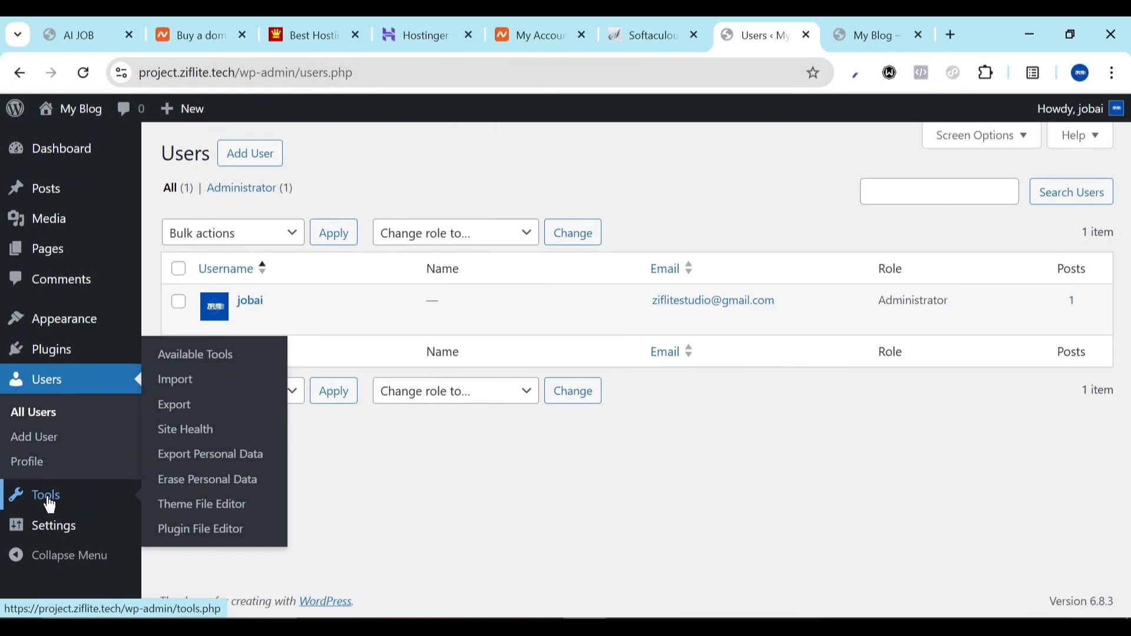
{"action": "left_click", "coordinate": [52, 524]}
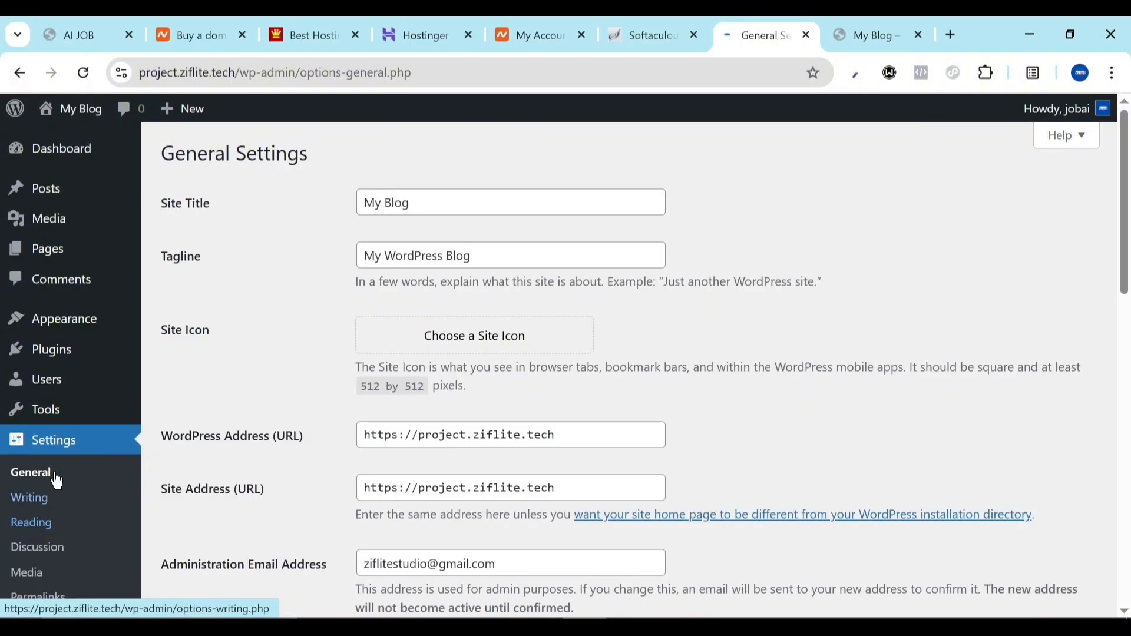
{"action": "left_click", "coordinate": [460, 192]}
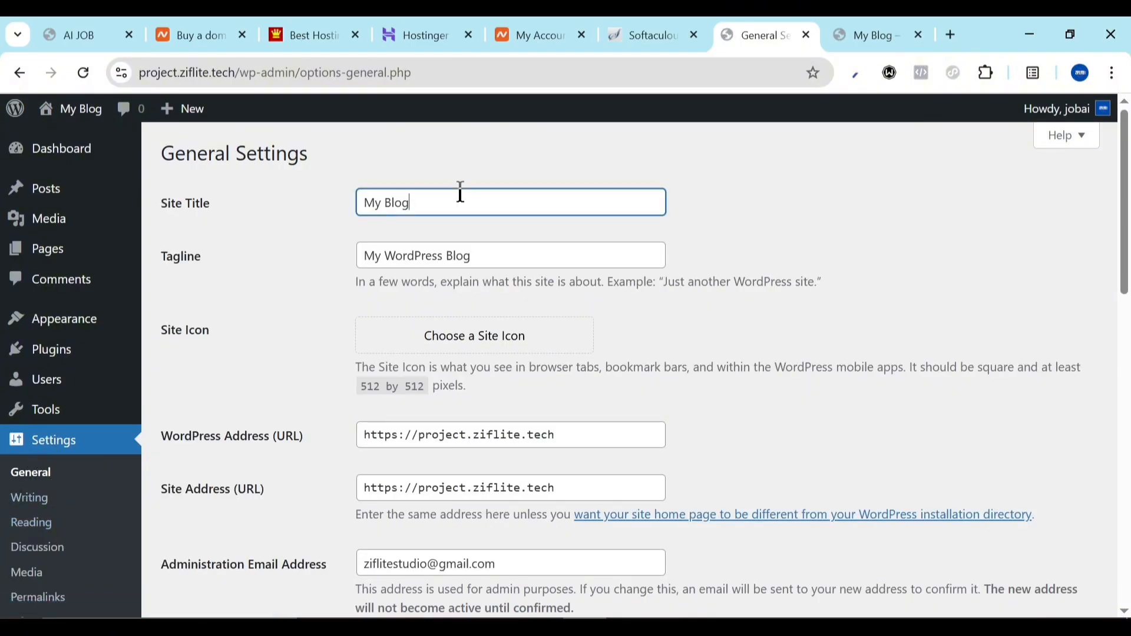
{"action": "key", "text": "ctrl+a"}
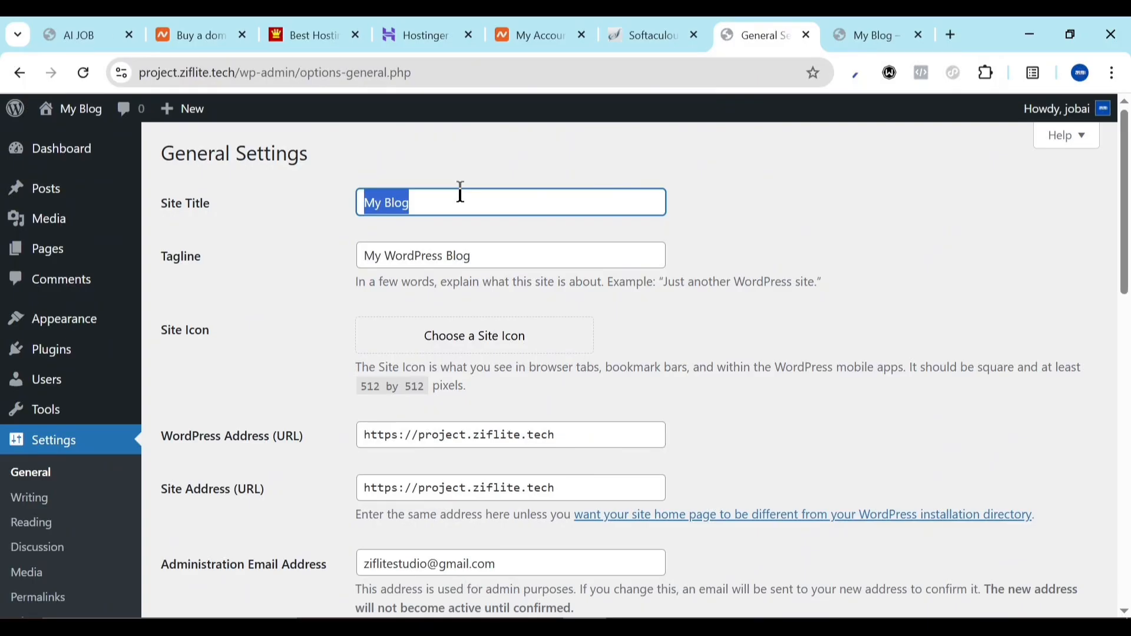
{"action": "type", "text": "JOB AI"}
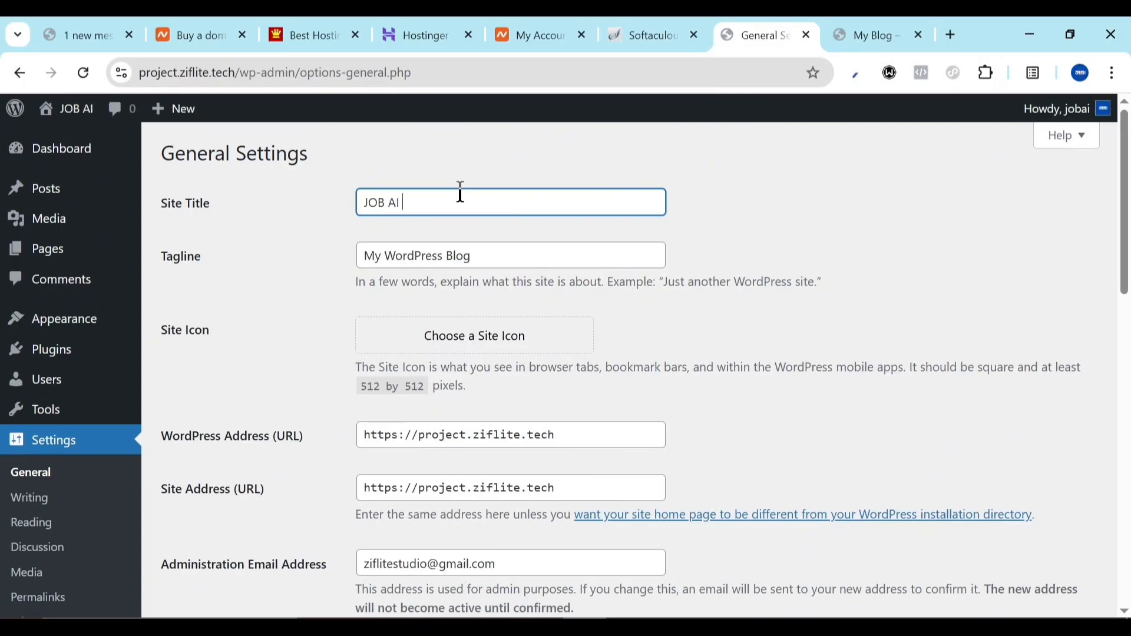
{"action": "triple_click", "coordinate": [498, 256]}
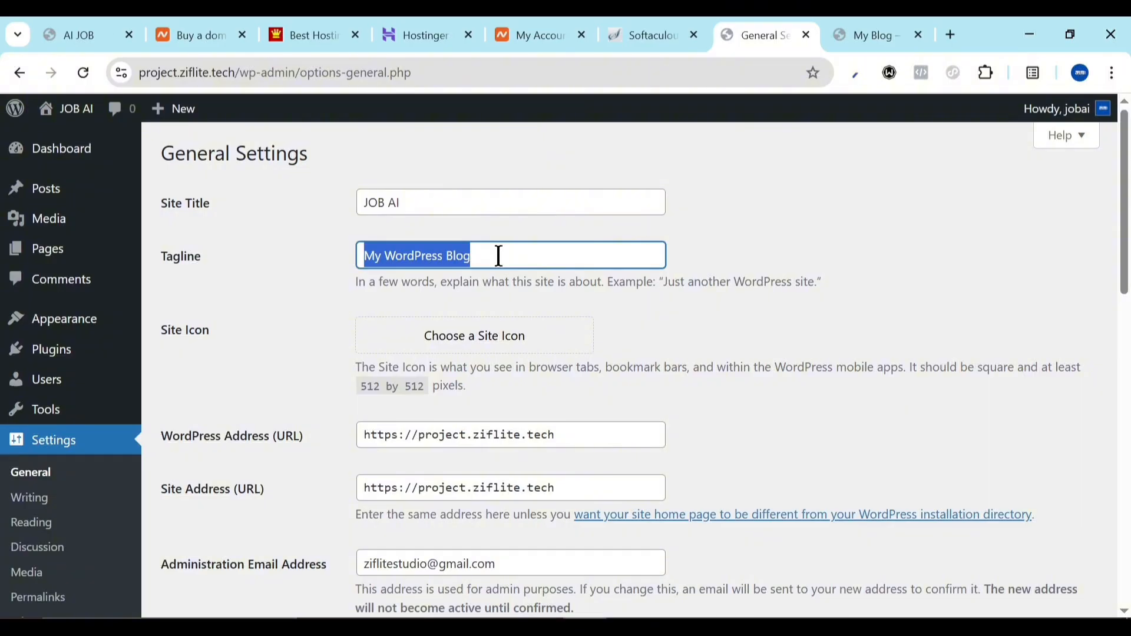
{"action": "type", "text": "Building the future With You"}
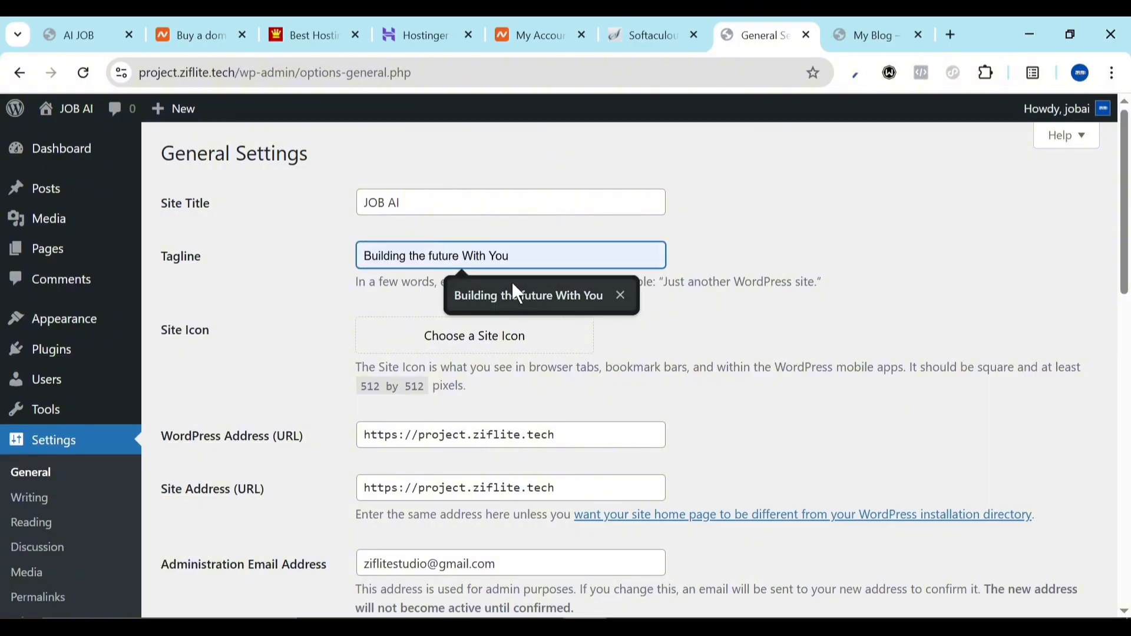
{"action": "left_click", "coordinate": [513, 288]}
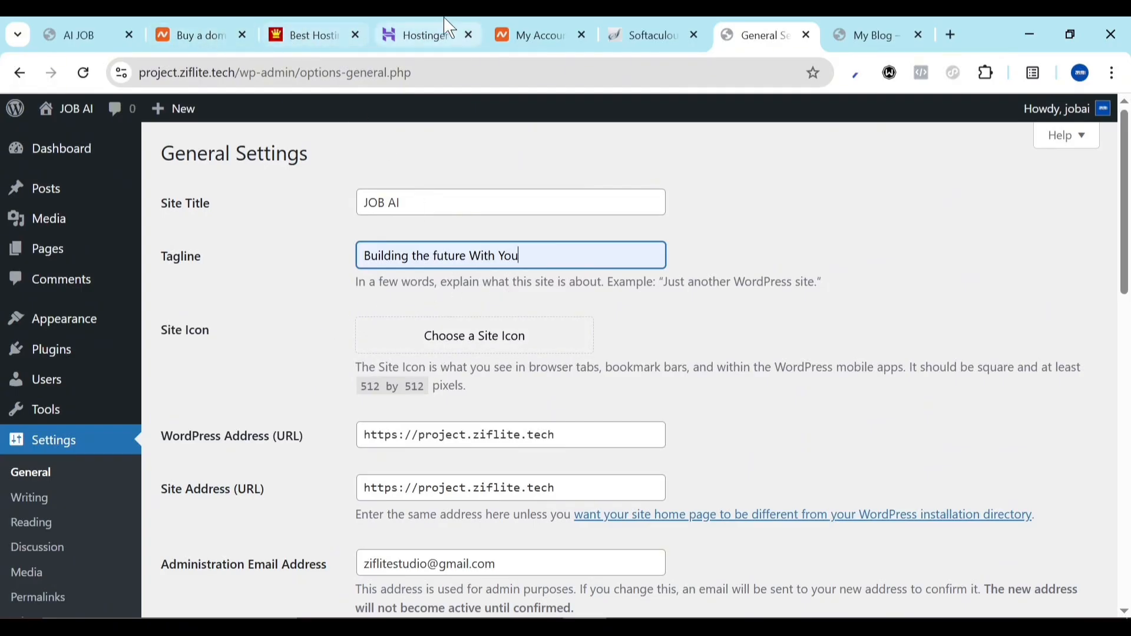
{"action": "mouse_move", "coordinate": [179, 28]}
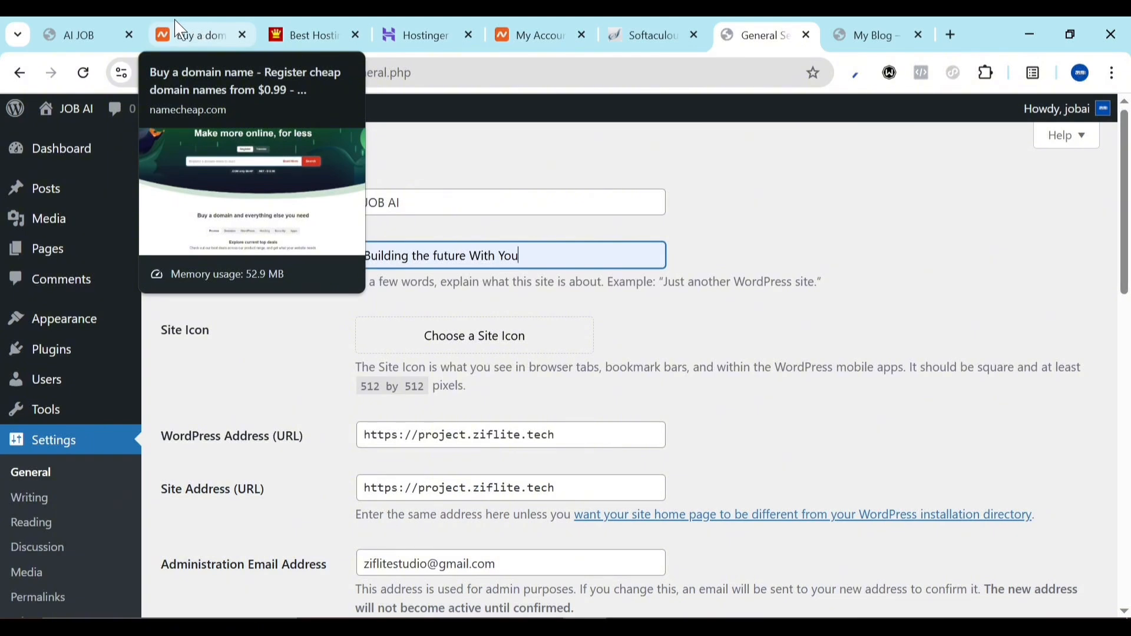
{"action": "mouse_move", "coordinate": [280, 42]}
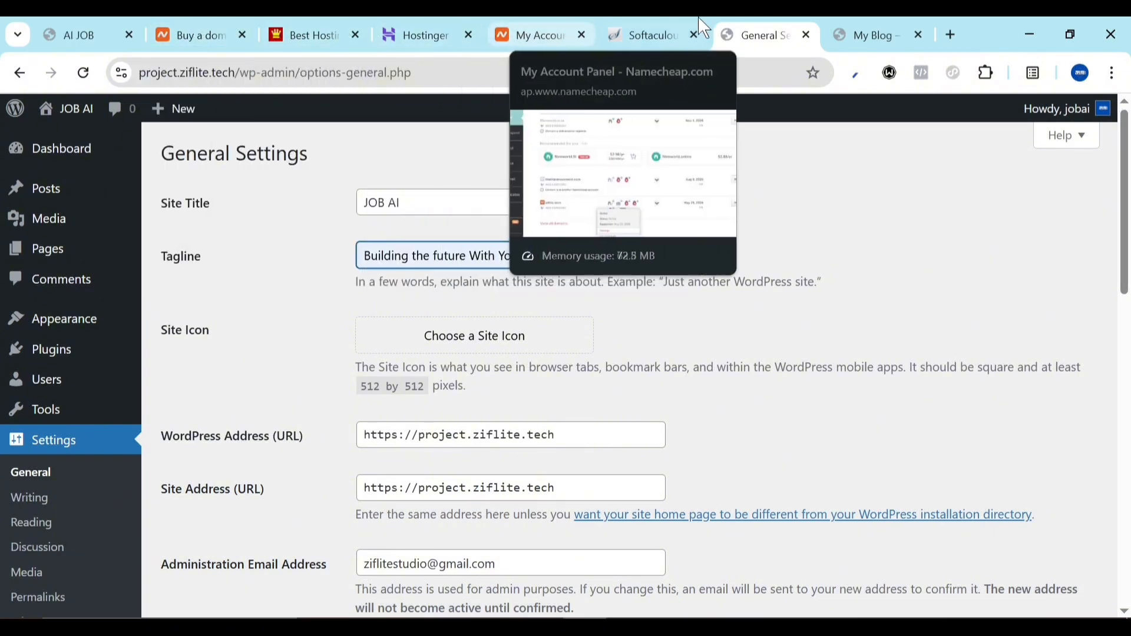
{"action": "mouse_move", "coordinate": [849, 49]}
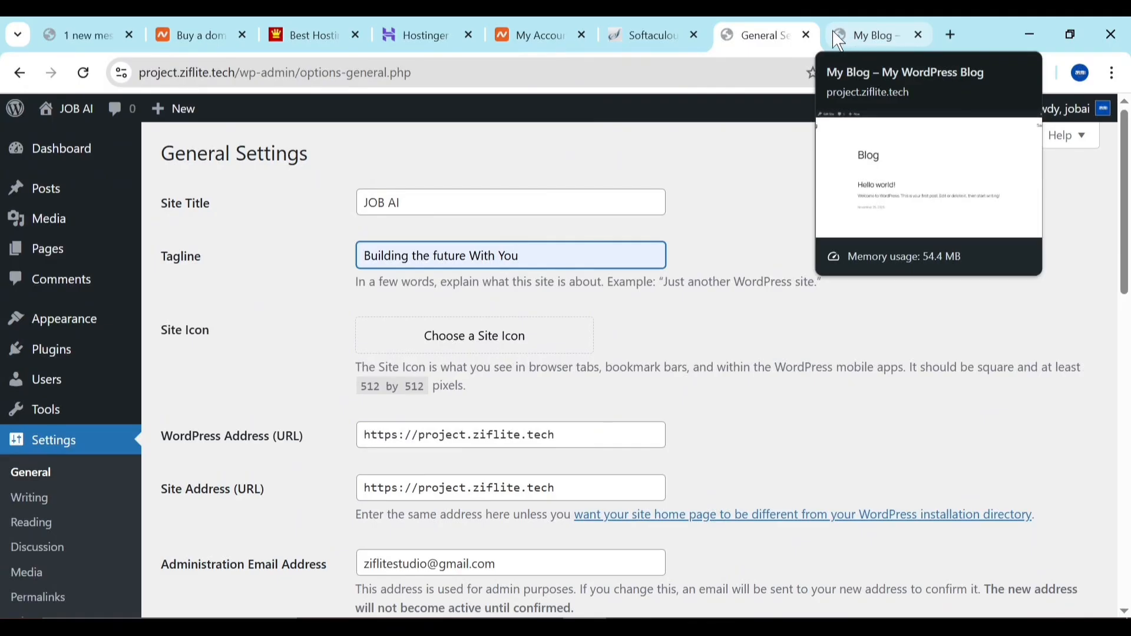
Upload and crop the first Ziflite logo image as the site icon
{"action": "left_click", "coordinate": [518, 327]}
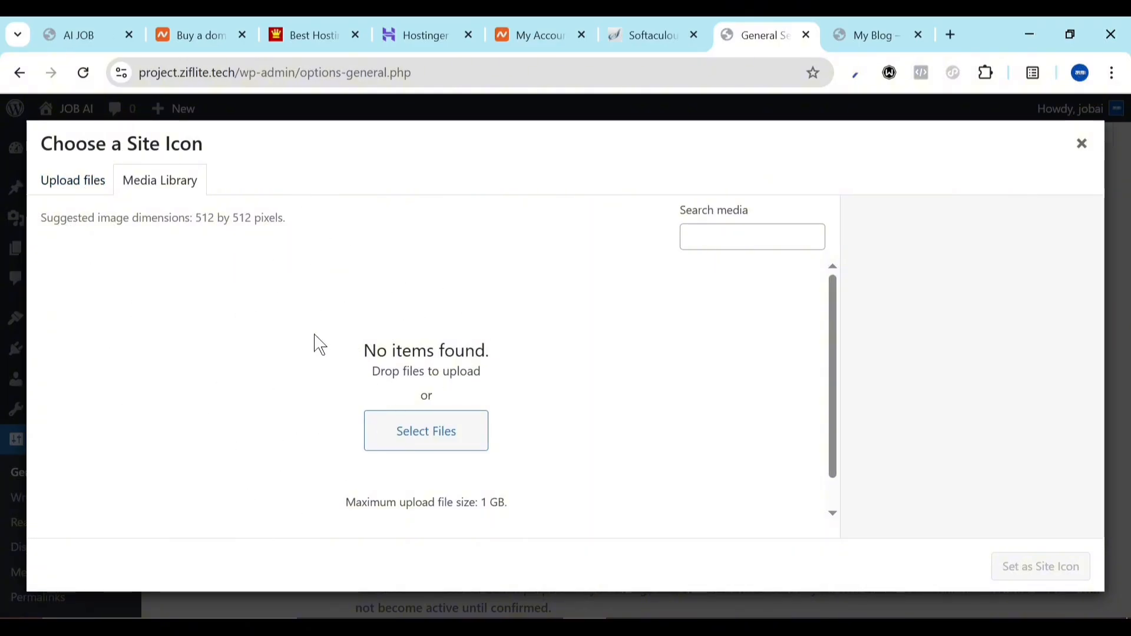
{"action": "left_click", "coordinate": [83, 187]}
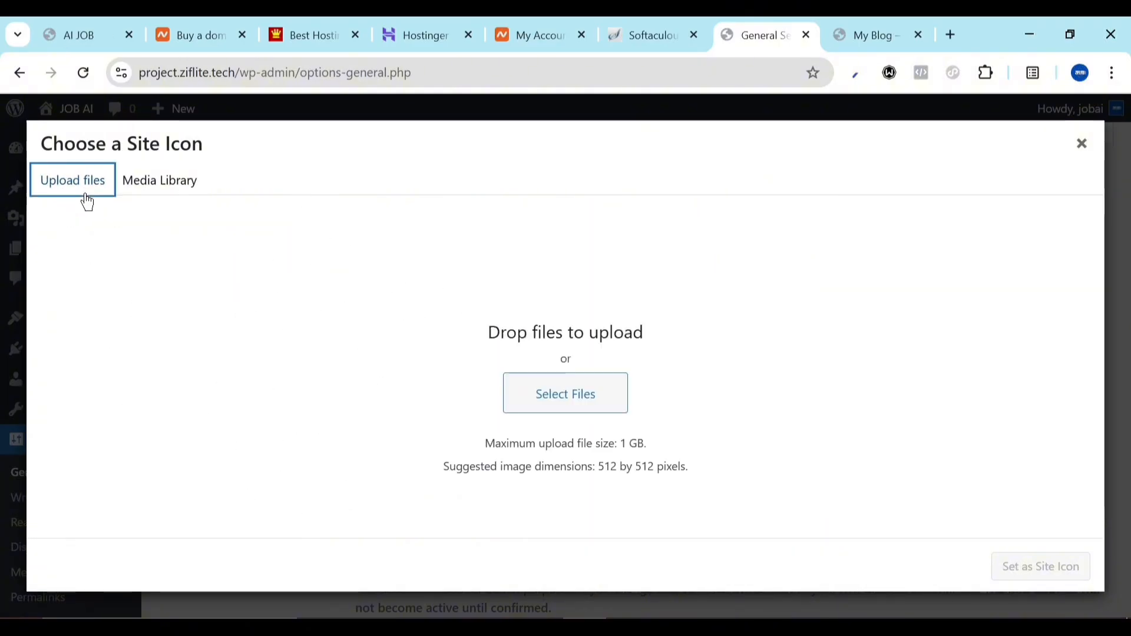
{"action": "left_click", "coordinate": [566, 396]}
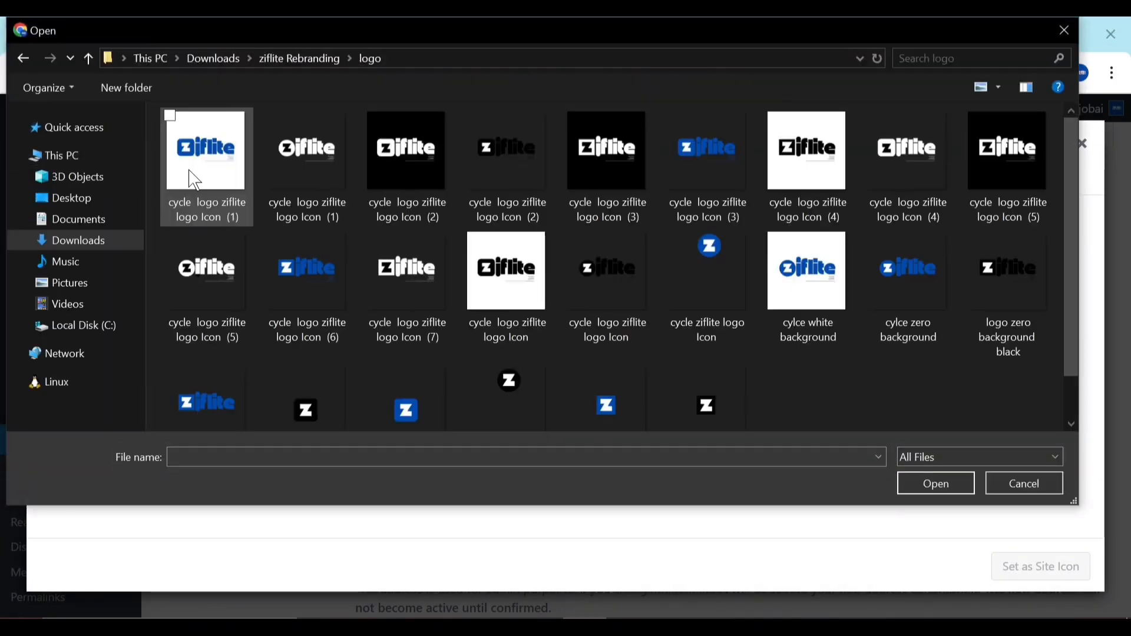
{"action": "double_click", "coordinate": [196, 180]}
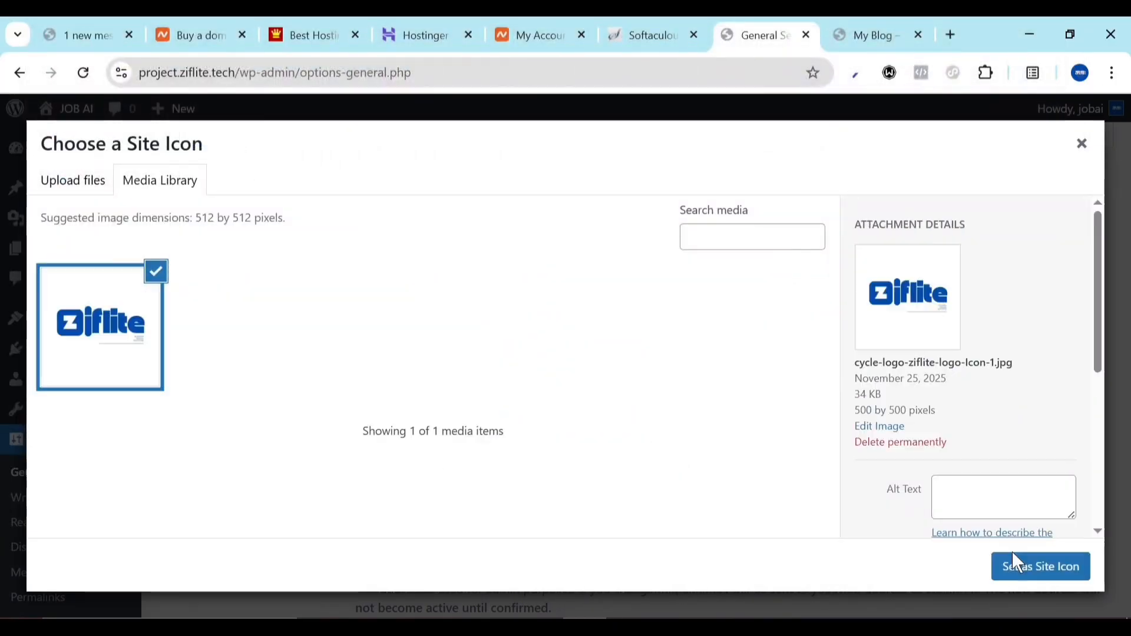
{"action": "left_click", "coordinate": [1012, 554]}
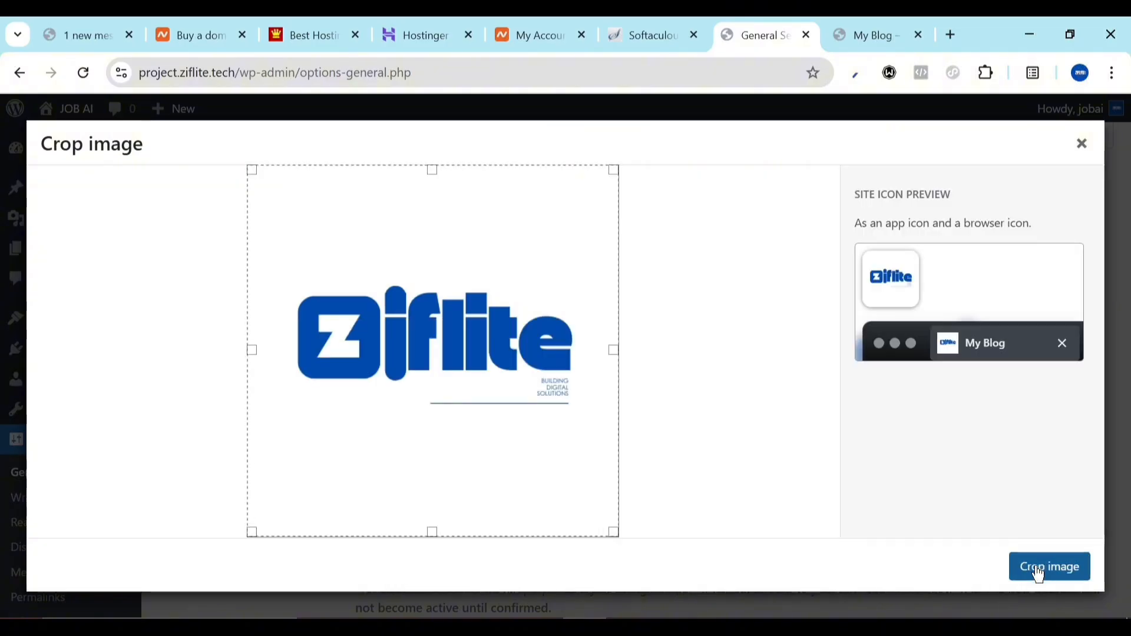
{"action": "left_click", "coordinate": [1038, 568]}
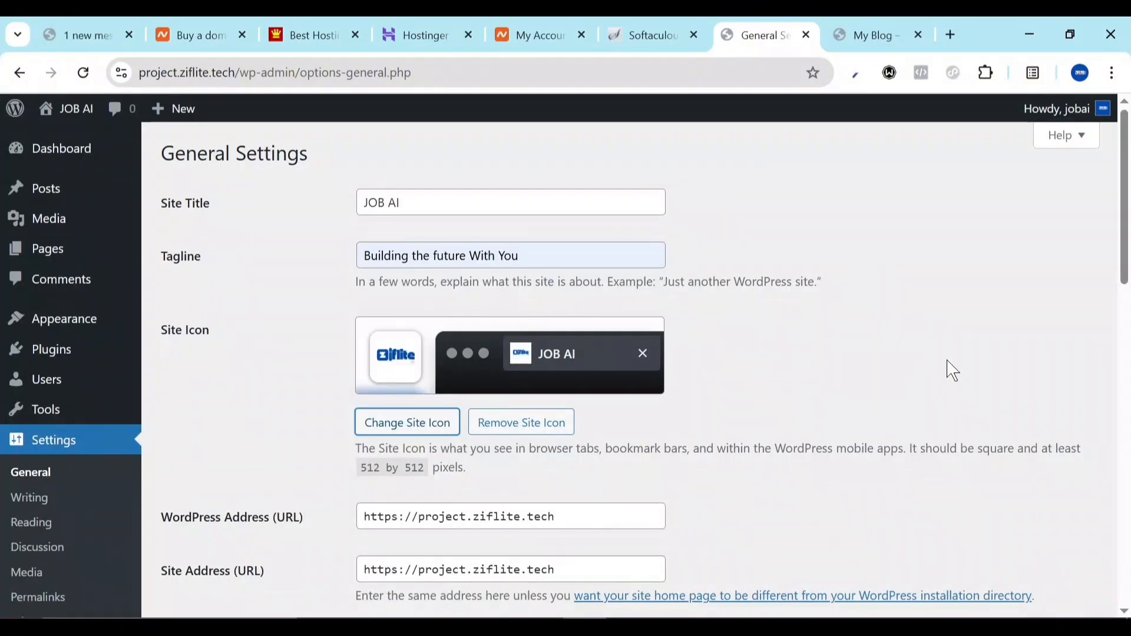
Allow anyone to register, save the general settings, and check the JOB AI front page
{"action": "scroll", "coordinate": [441, 466], "scroll_direction": "down", "scroll_amount": 6}
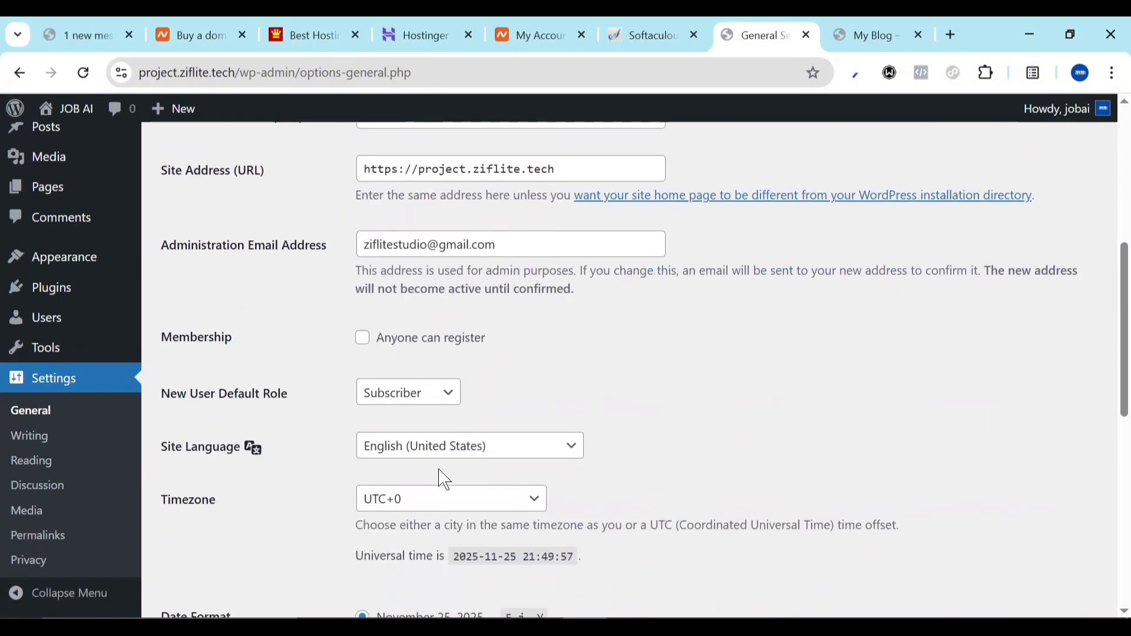
{"action": "left_click", "coordinate": [367, 351]}
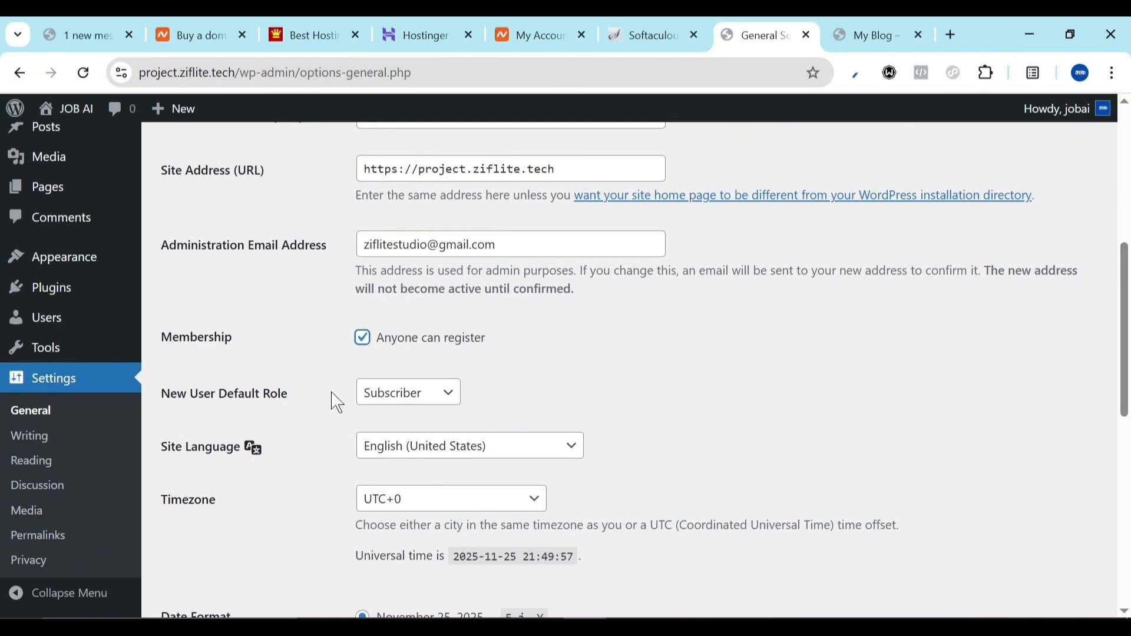
{"action": "scroll", "coordinate": [276, 543], "scroll_direction": "down", "scroll_amount": 3}
{"action": "scroll", "coordinate": [276, 543], "scroll_direction": "down", "scroll_amount": 6}
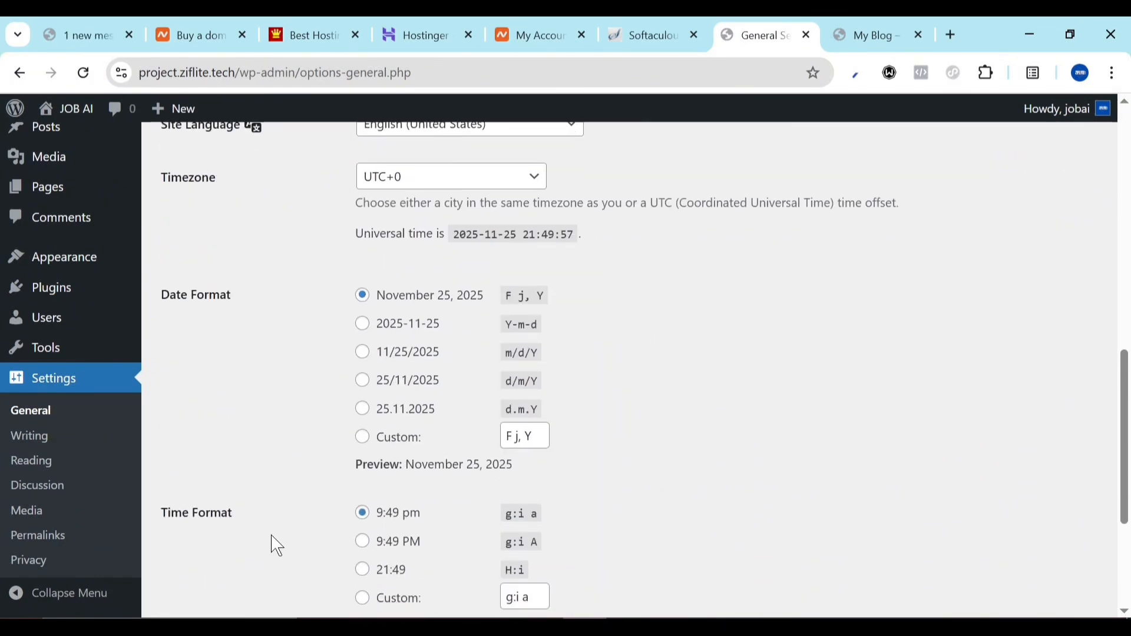
{"action": "left_click", "coordinate": [207, 529]}
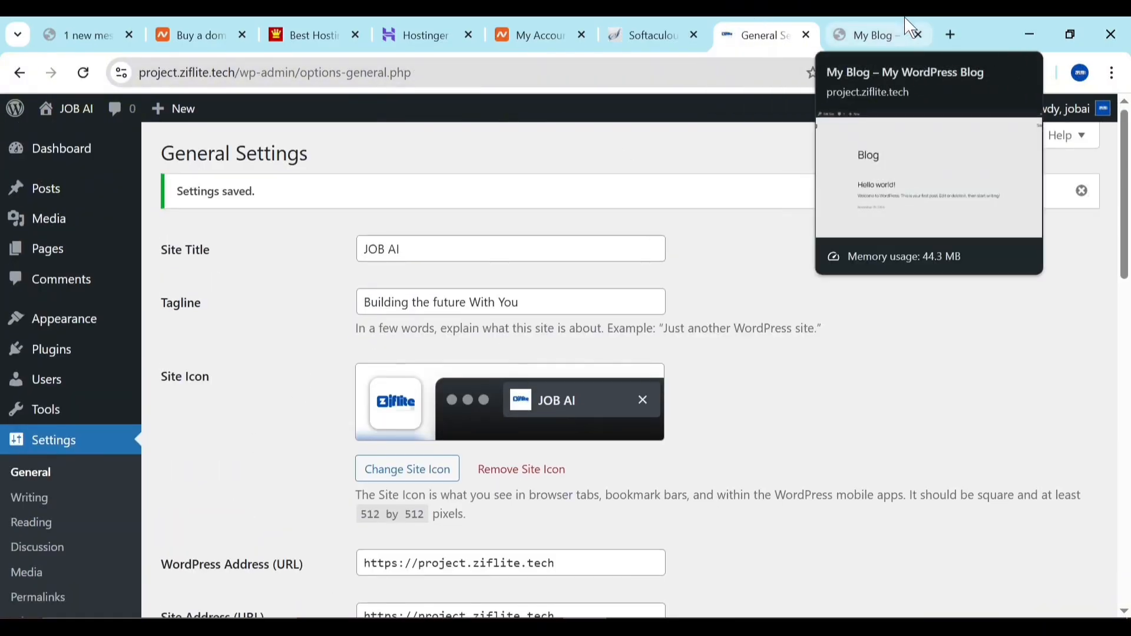
{"action": "left_click", "coordinate": [868, 26]}
{"action": "left_click", "coordinate": [84, 73]}
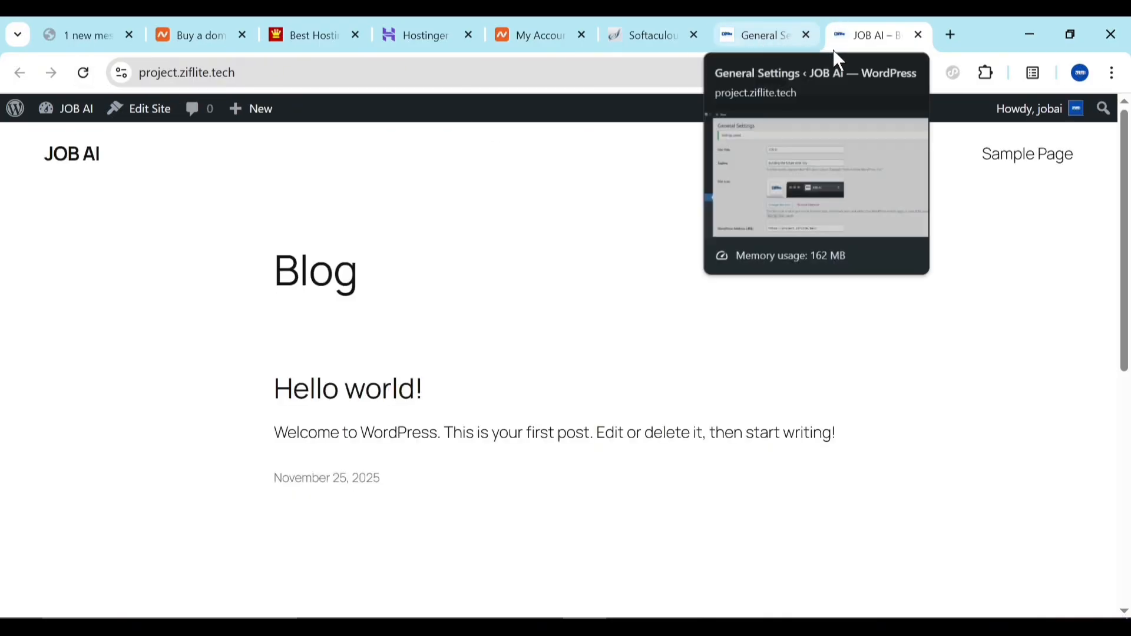
{"action": "left_click", "coordinate": [745, 35]}
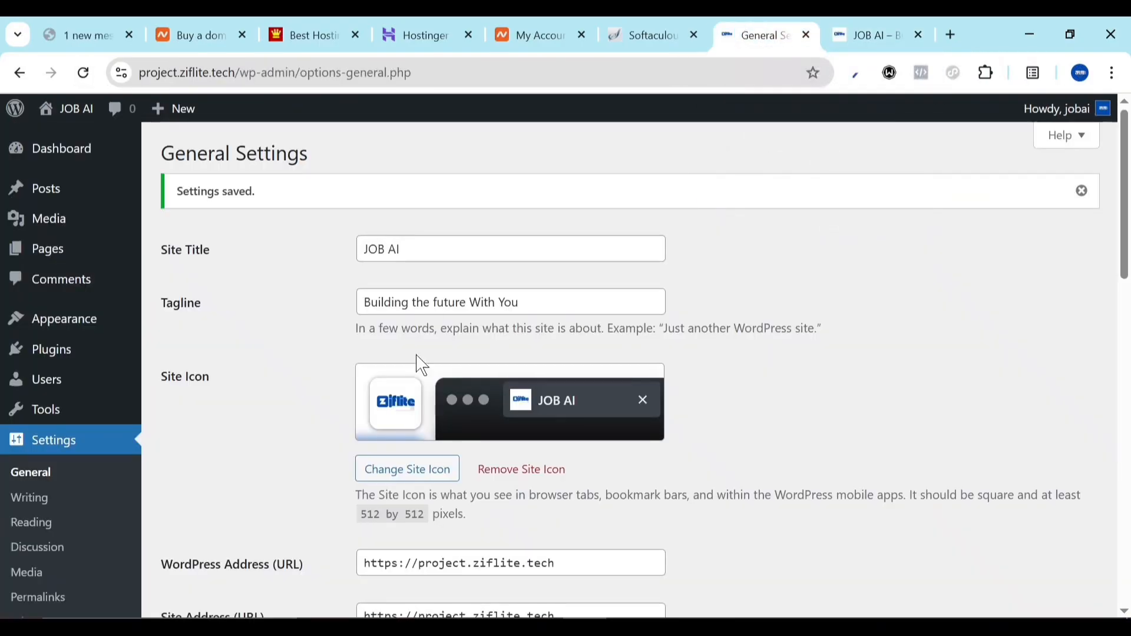
Review the Reading settings and confirm the Permalinks structure is Post name
{"action": "scroll", "coordinate": [86, 423], "scroll_direction": "down", "scroll_amount": 6}
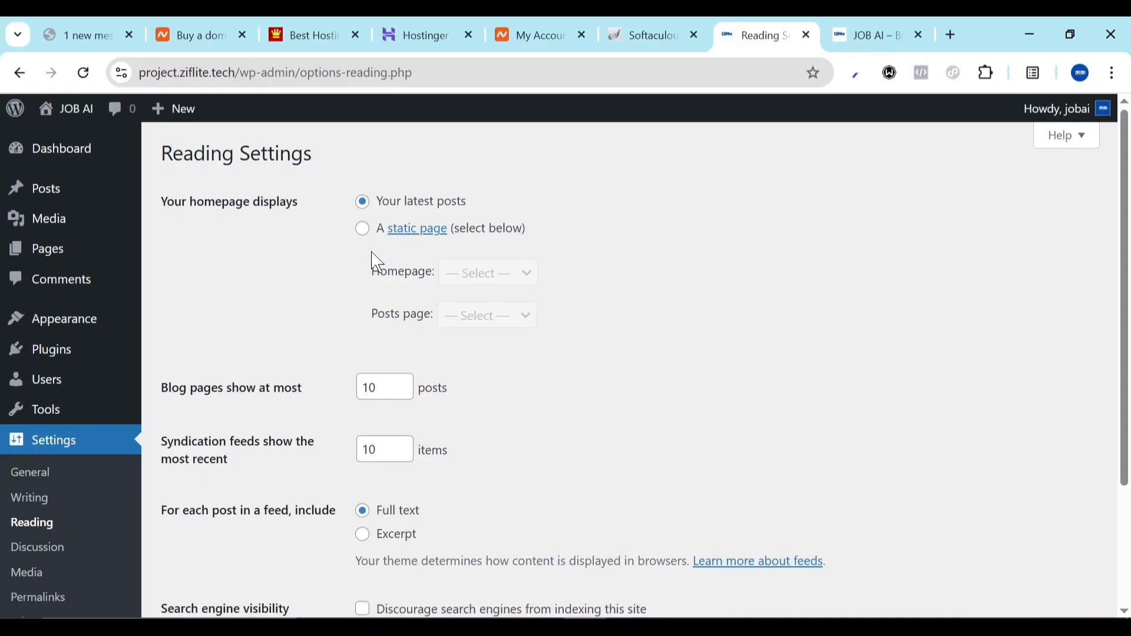
{"action": "scroll", "coordinate": [157, 444], "scroll_direction": "down", "scroll_amount": 2}
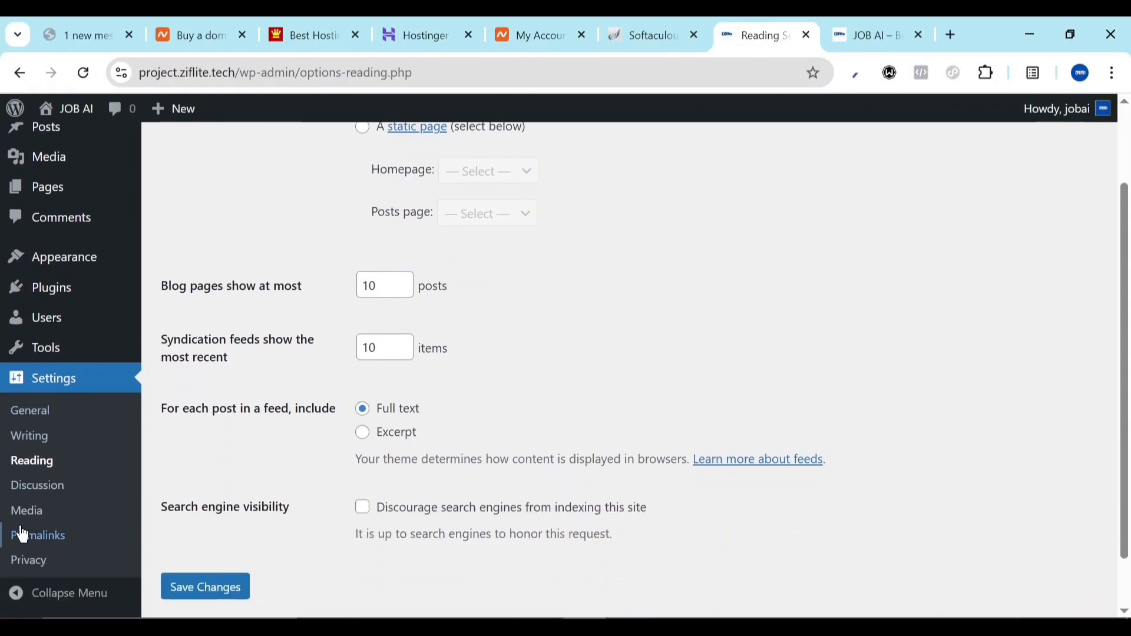
{"action": "left_click", "coordinate": [45, 536]}
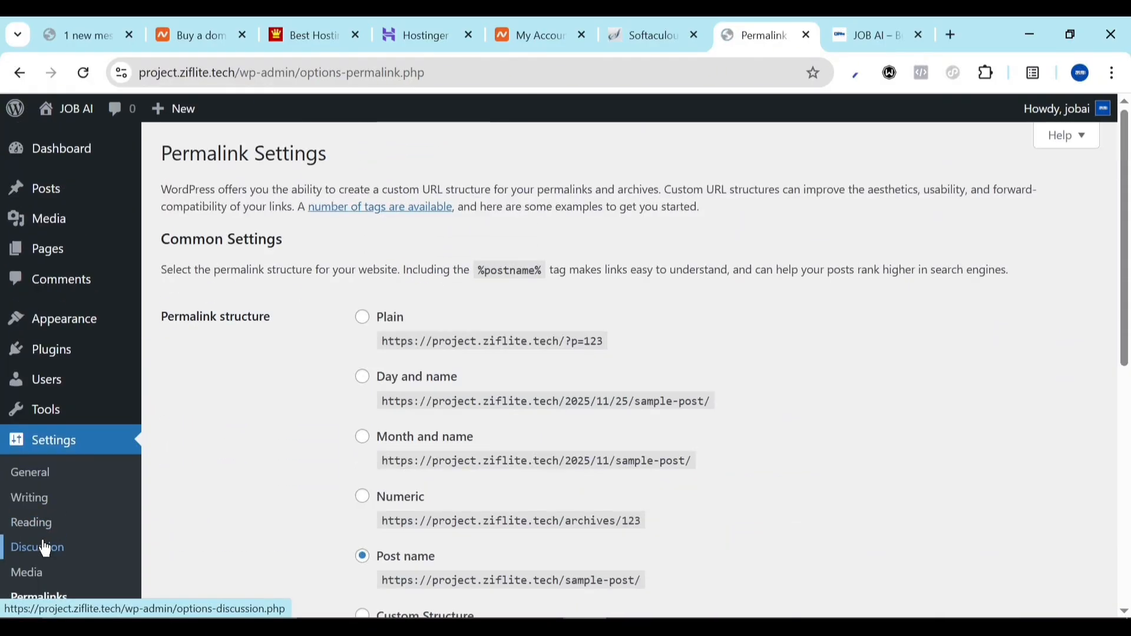
{"action": "scroll", "coordinate": [339, 414], "scroll_direction": "down", "scroll_amount": 4}
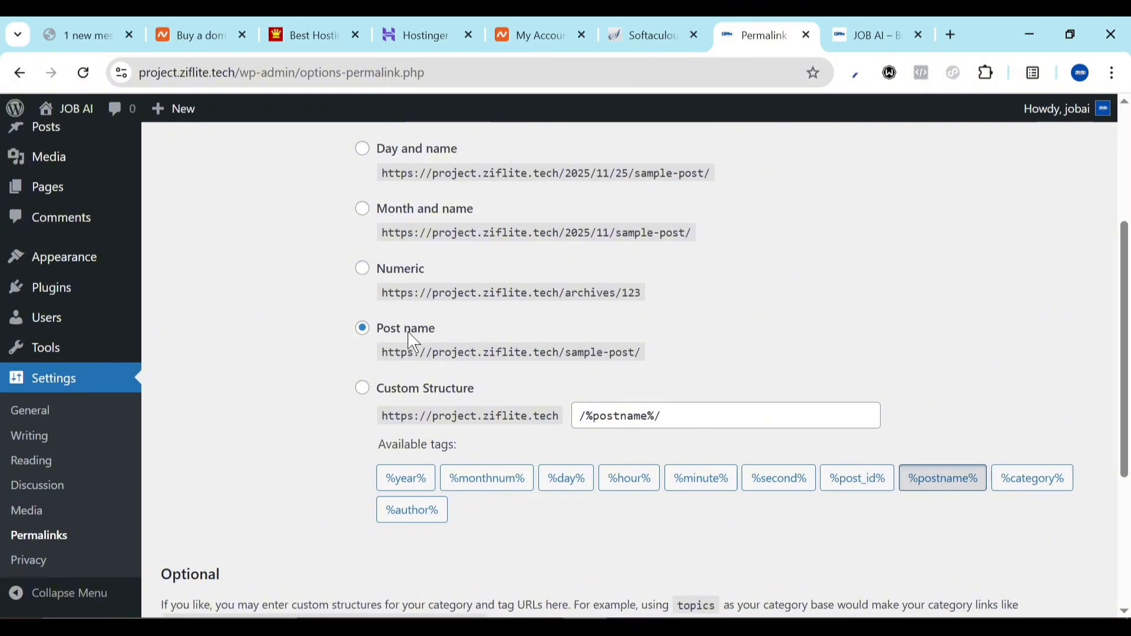
{"action": "scroll", "coordinate": [287, 406], "scroll_direction": "down", "scroll_amount": 2}
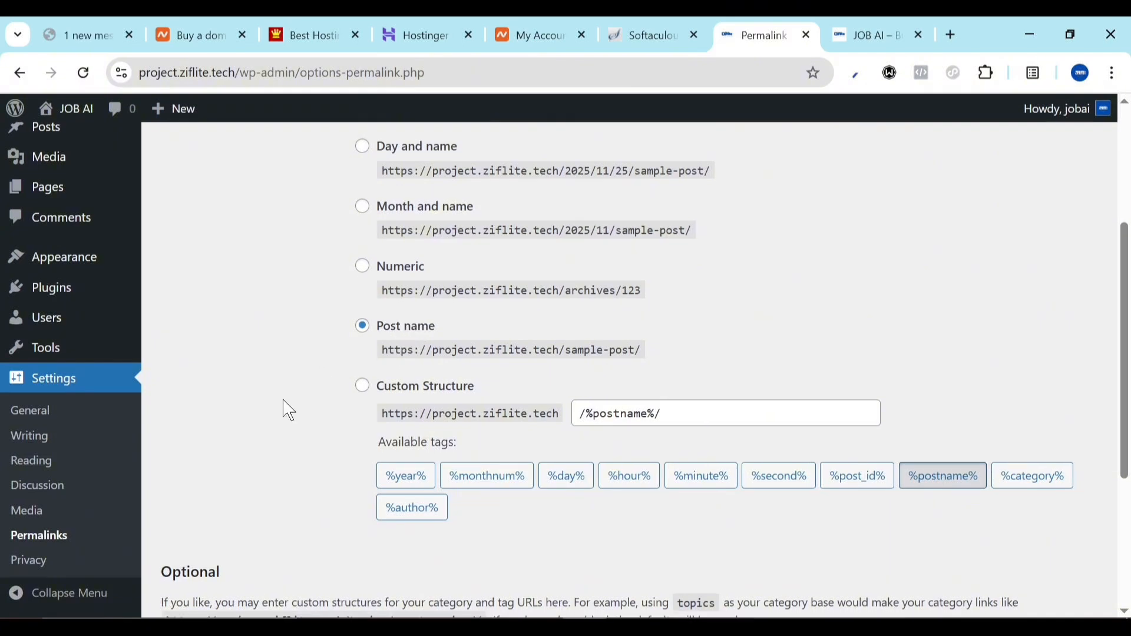
{"action": "scroll", "coordinate": [289, 410], "scroll_direction": "down", "scroll_amount": 2}
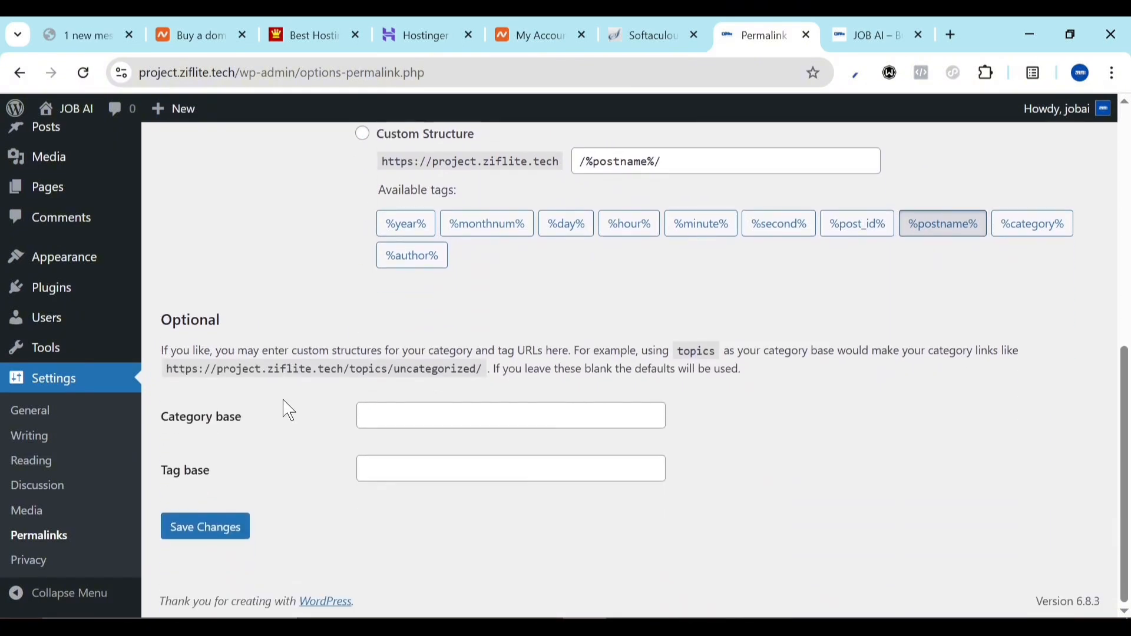
{"action": "scroll", "coordinate": [288, 410], "scroll_direction": "up", "scroll_amount": 8}
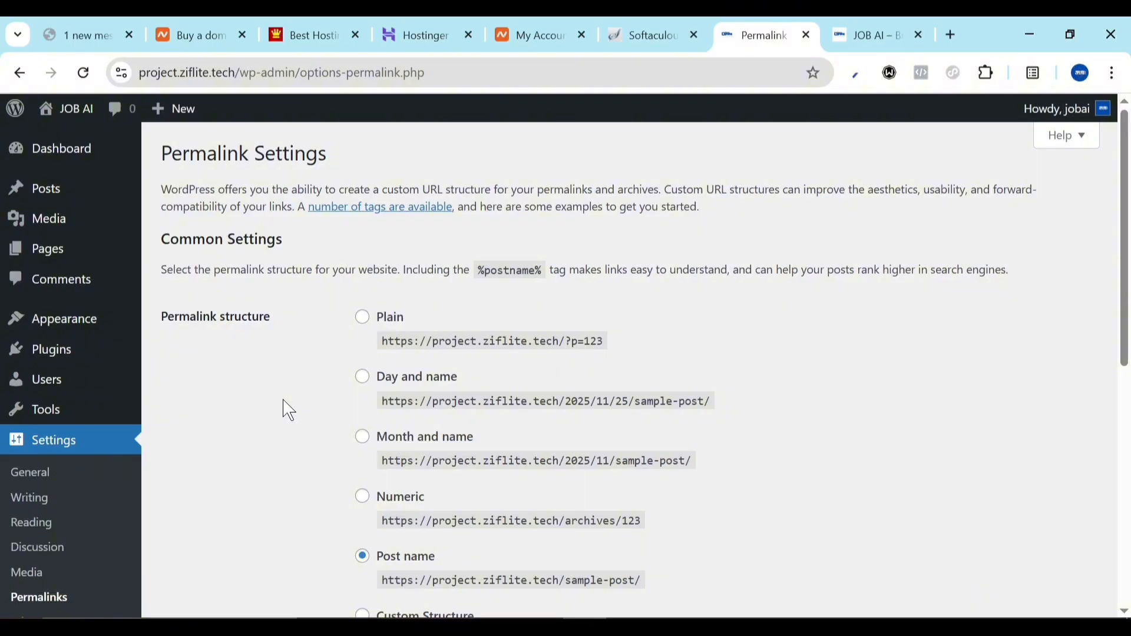
{"action": "mouse_move", "coordinate": [83, 329]}
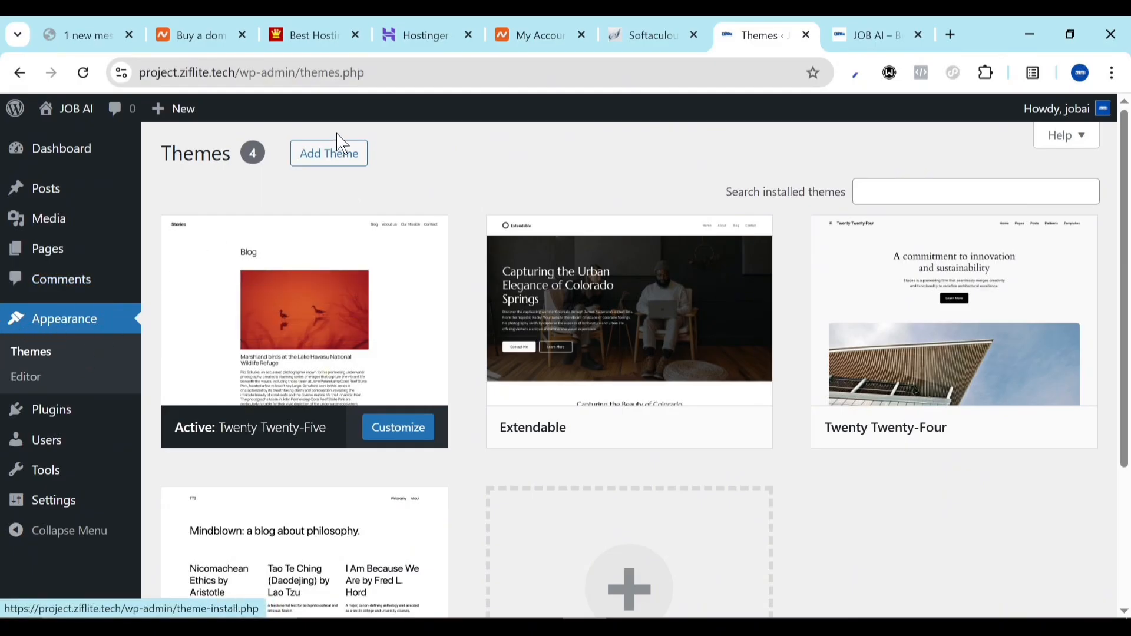
Open the Add Themes page and browse the theme directory
{"action": "left_click", "coordinate": [330, 166]}
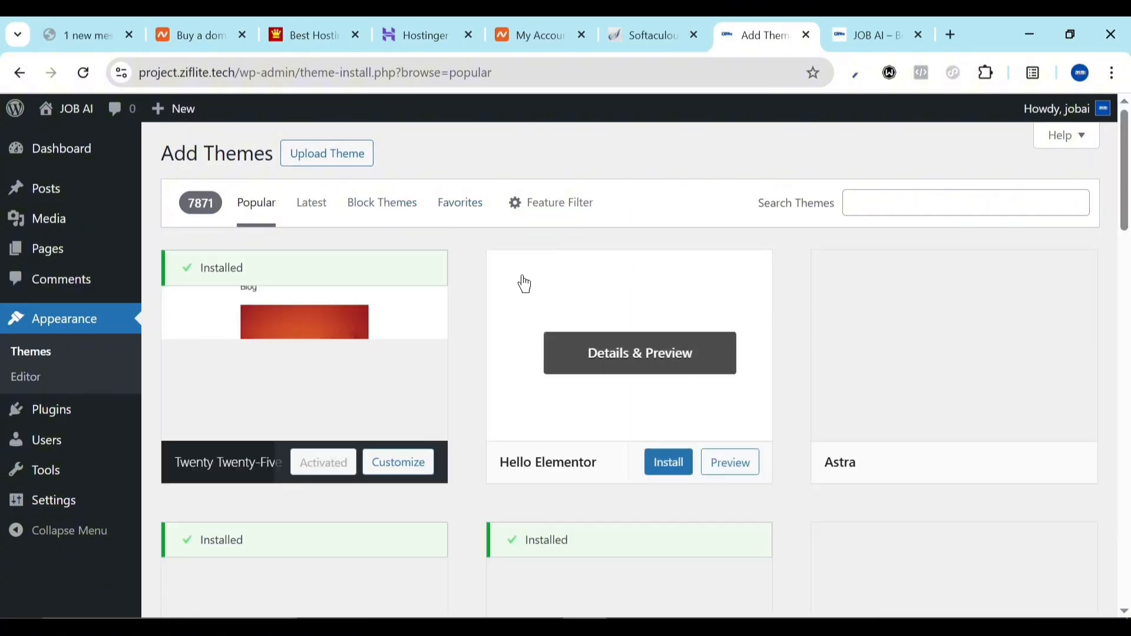
{"action": "scroll", "coordinate": [557, 513], "scroll_direction": "down", "scroll_amount": 8}
{"action": "scroll", "coordinate": [558, 512], "scroll_direction": "down", "scroll_amount": 20}
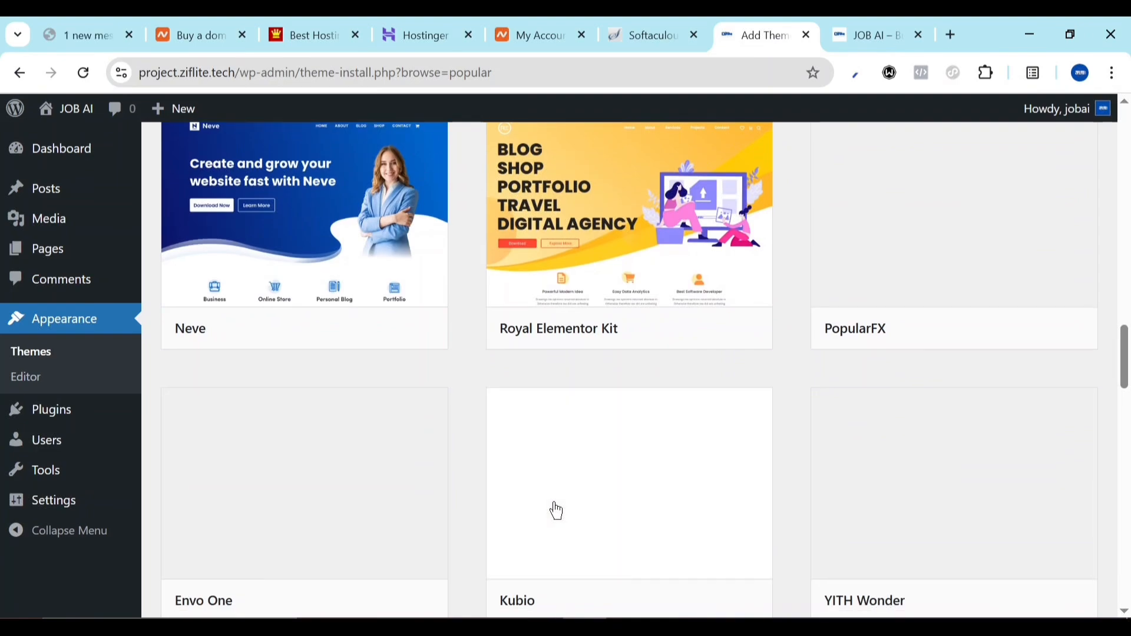
{"action": "scroll", "coordinate": [557, 511], "scroll_direction": "up", "scroll_amount": 20}
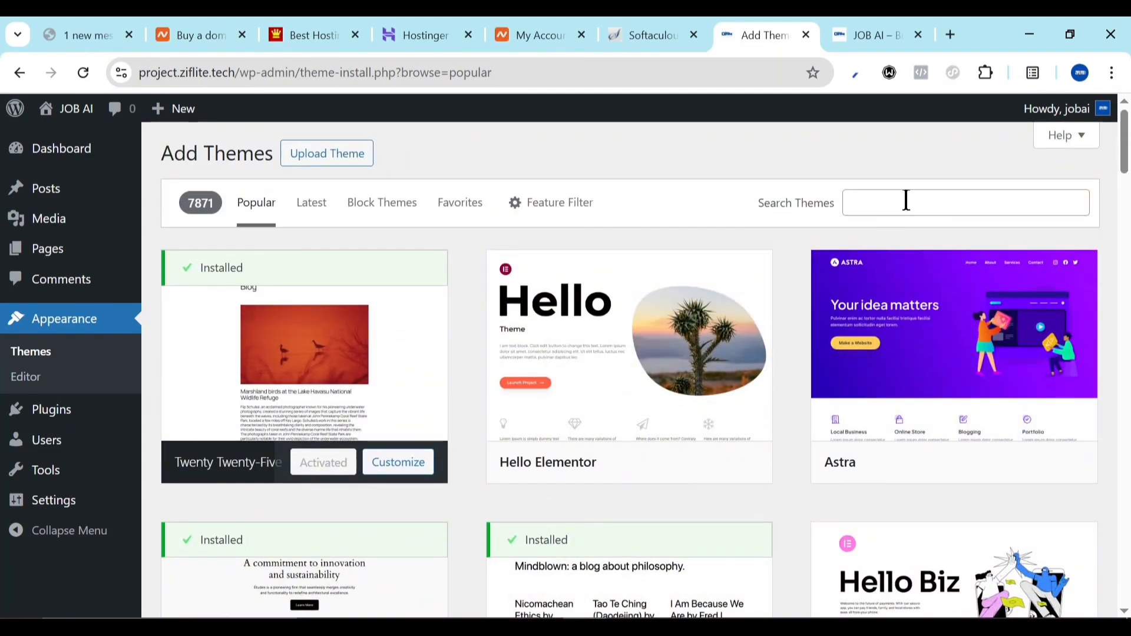
{"action": "left_click", "coordinate": [905, 197]}
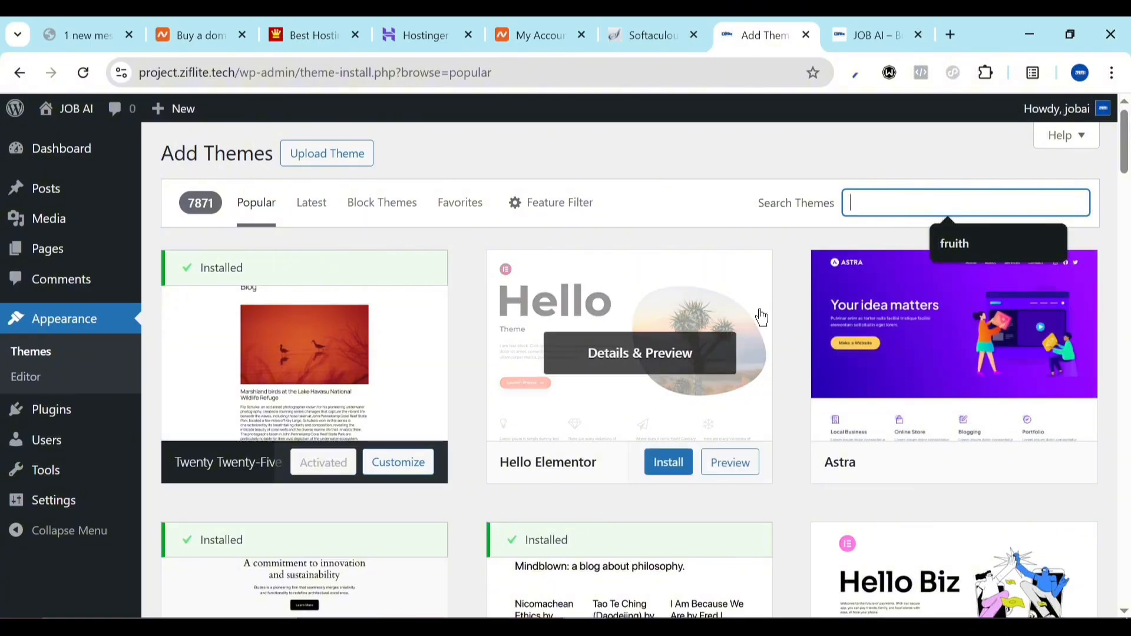
Choose civi.zip from TWO > civi-220 > civi-job-board-wordpress-theme > Theme for upload
{"action": "left_click", "coordinate": [359, 167]}
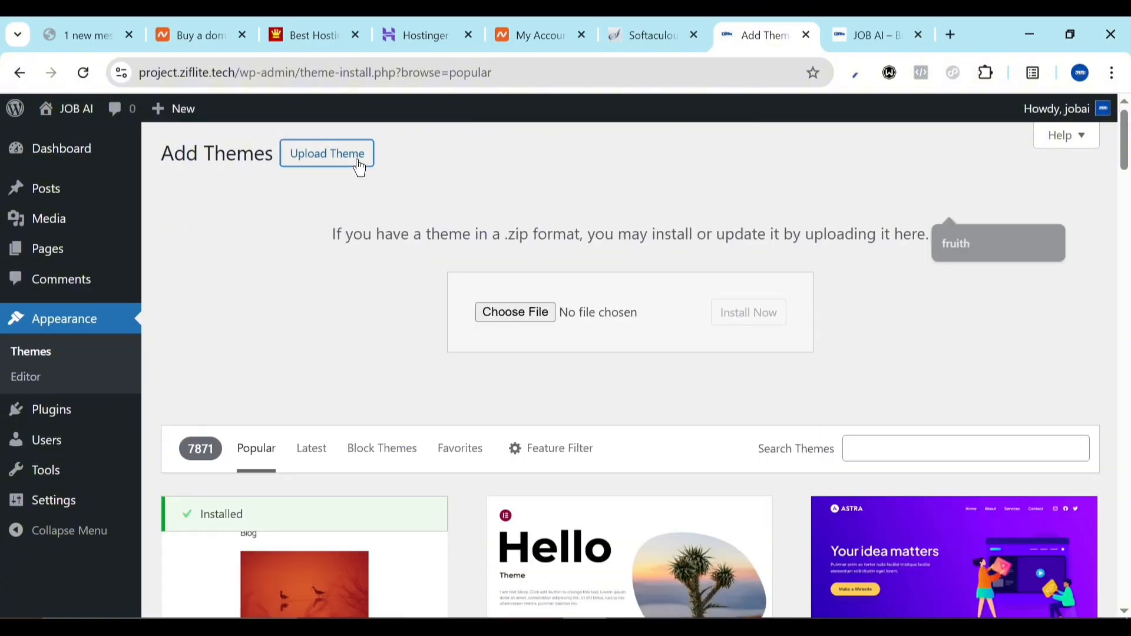
{"action": "left_click", "coordinate": [516, 318]}
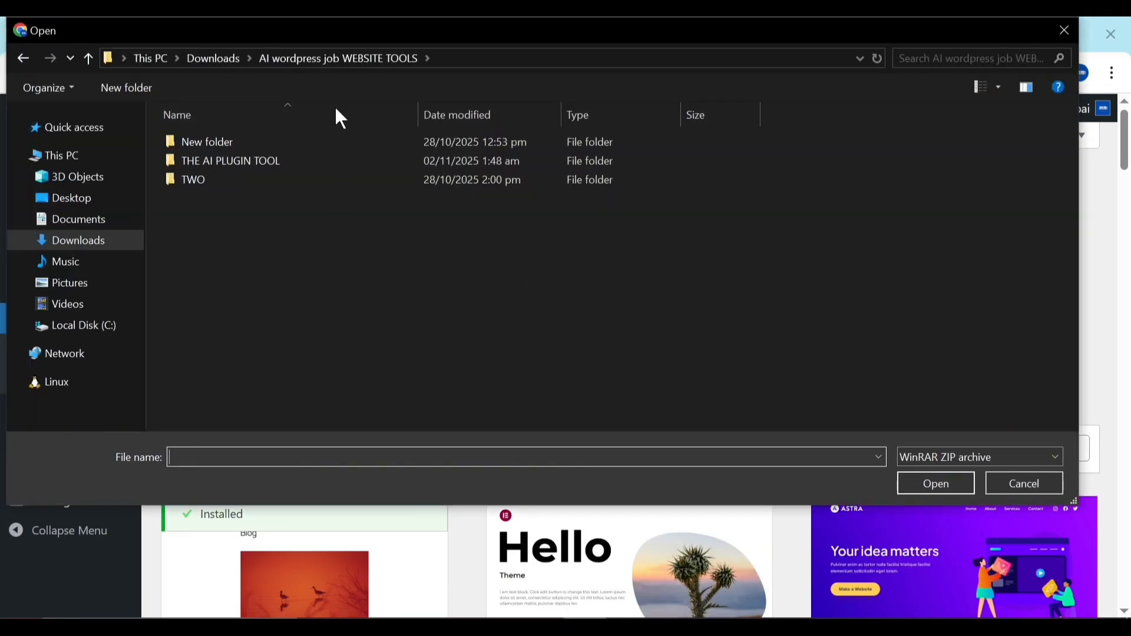
{"action": "double_click", "coordinate": [211, 179]}
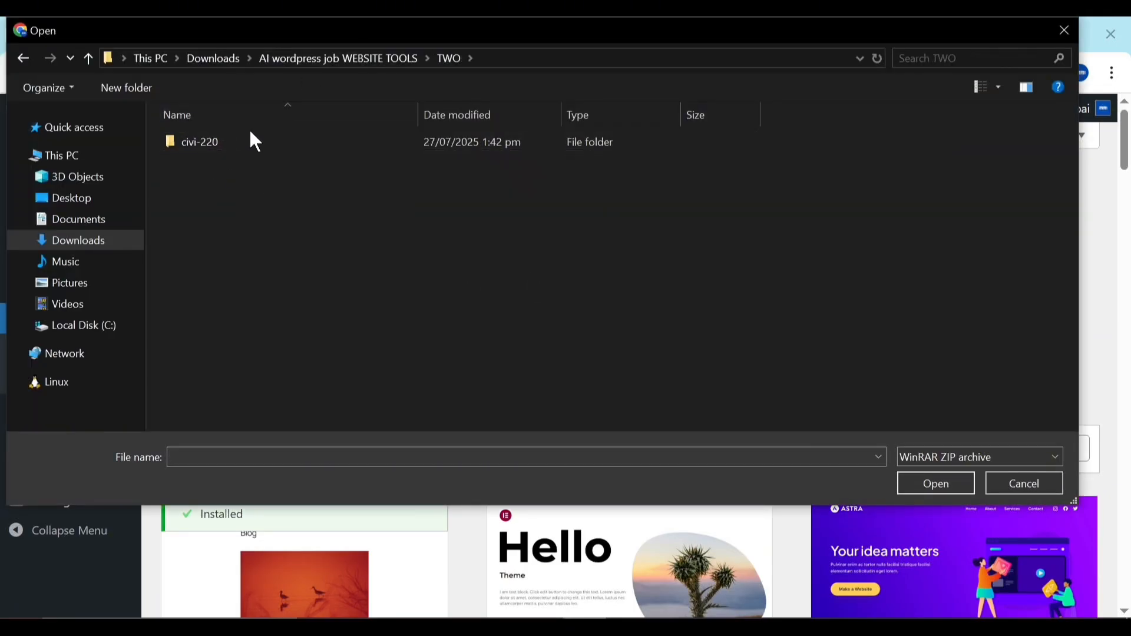
{"action": "double_click", "coordinate": [246, 140]}
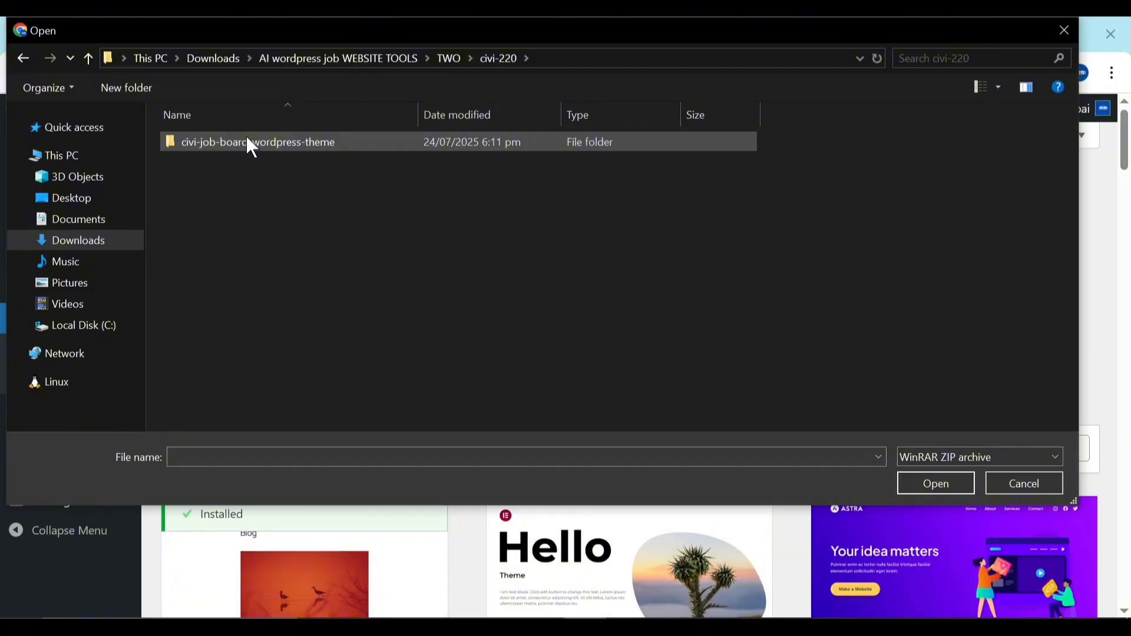
{"action": "double_click", "coordinate": [247, 140]}
{"action": "double_click", "coordinate": [227, 194]}
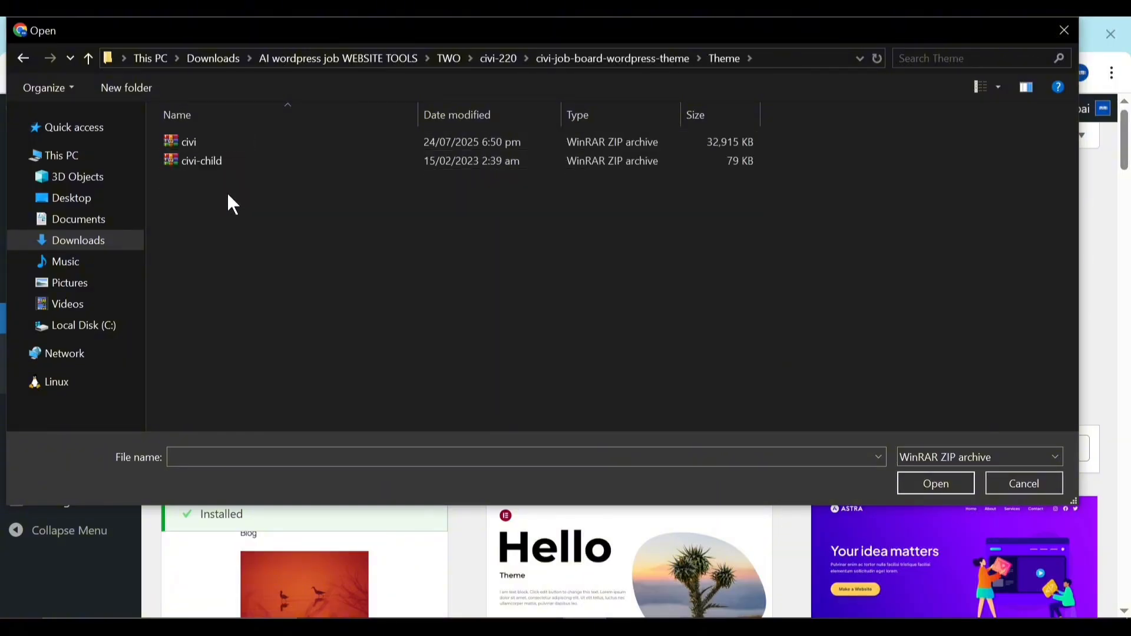
{"action": "double_click", "coordinate": [203, 145]}
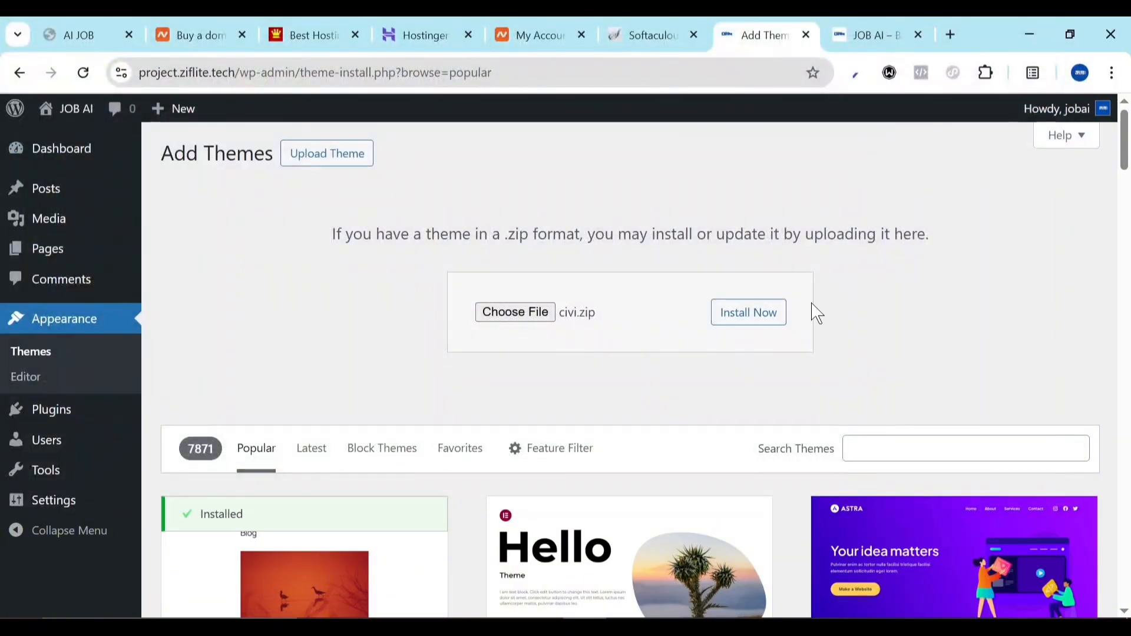
Install the uploaded civi.zip theme and activate Civi as the site theme
{"action": "left_click", "coordinate": [756, 312]}
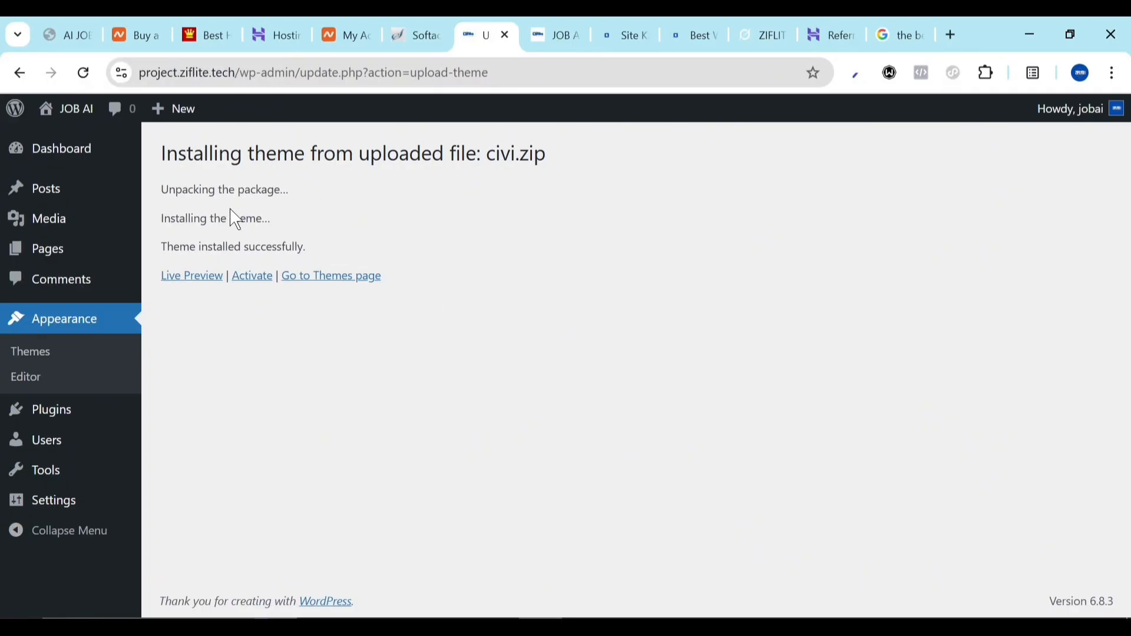
{"action": "left_click", "coordinate": [261, 281]}
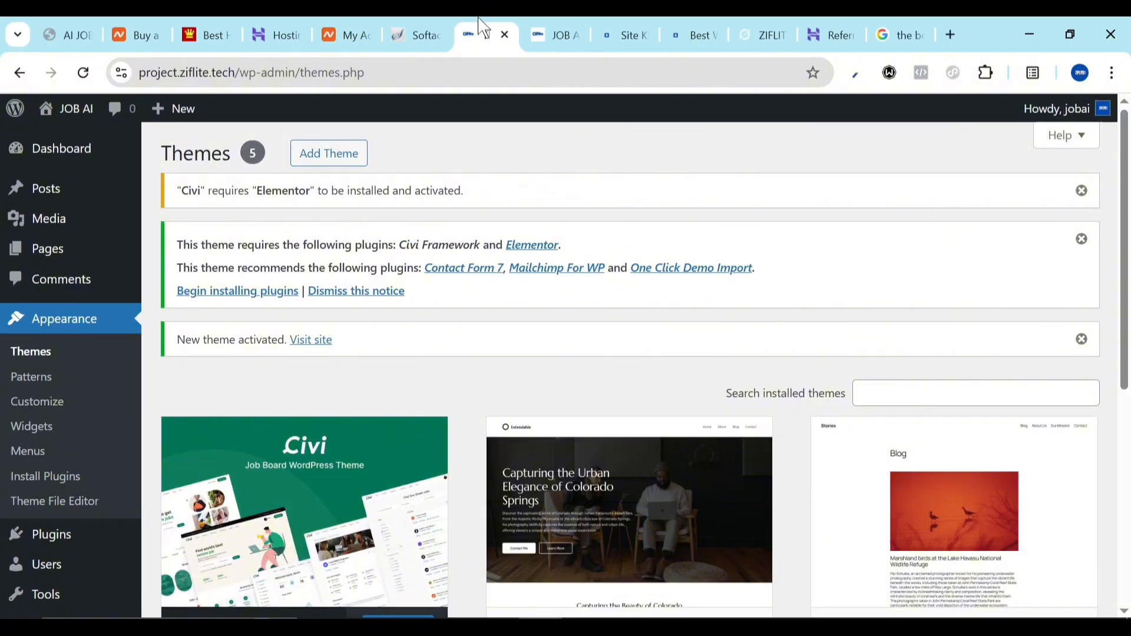
{"action": "left_click", "coordinate": [539, 33]}
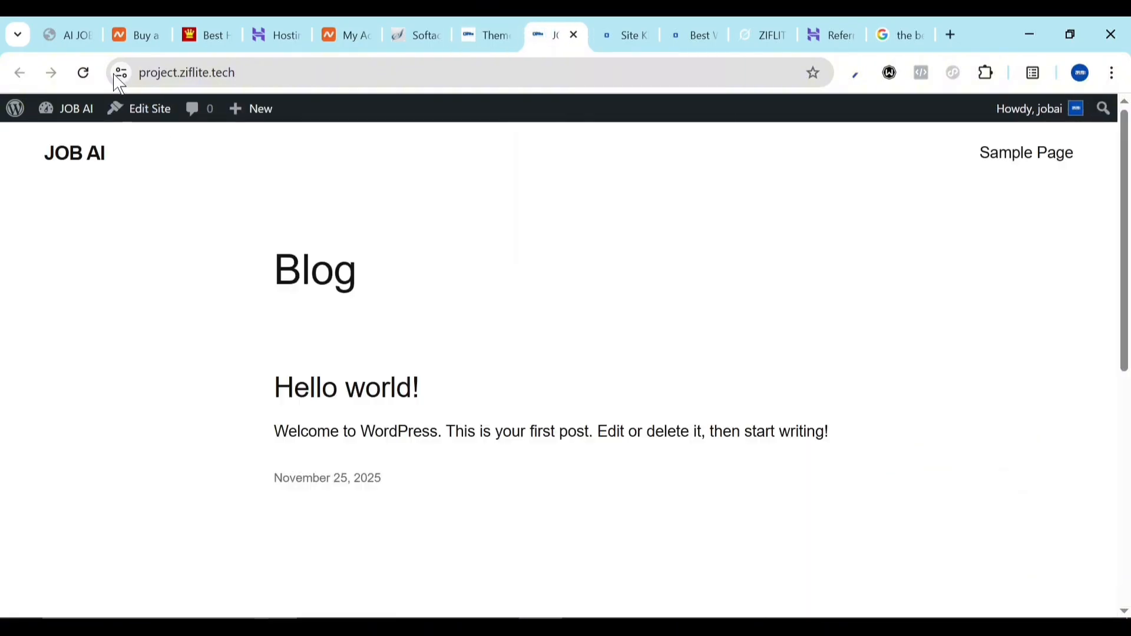
{"action": "left_click", "coordinate": [81, 74]}
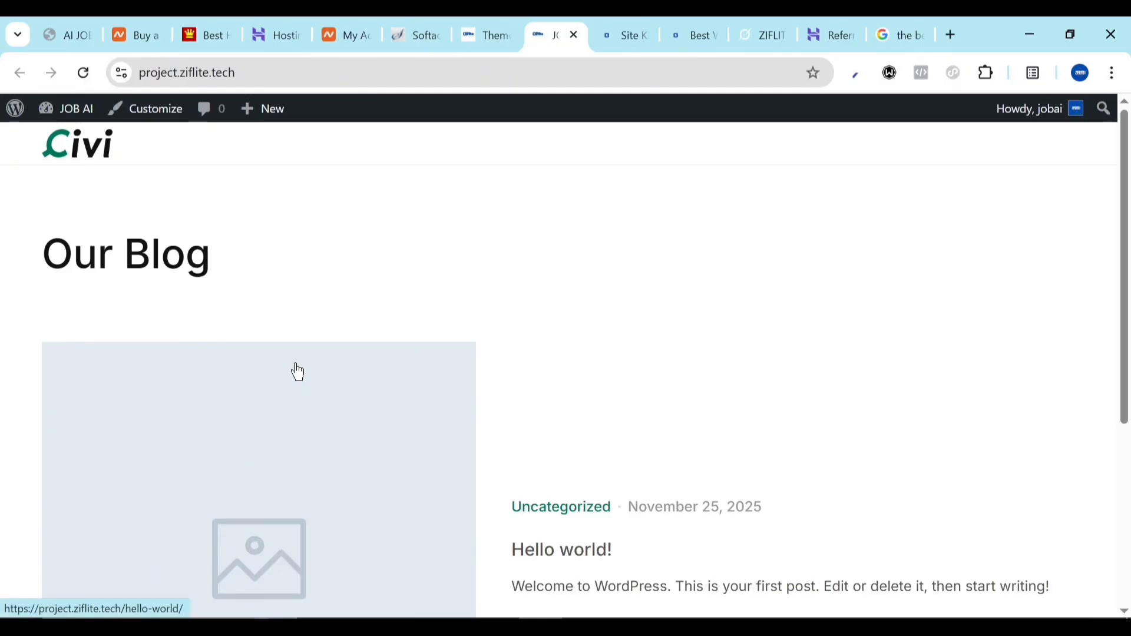
{"action": "scroll", "coordinate": [364, 331], "scroll_direction": "down", "scroll_amount": 5}
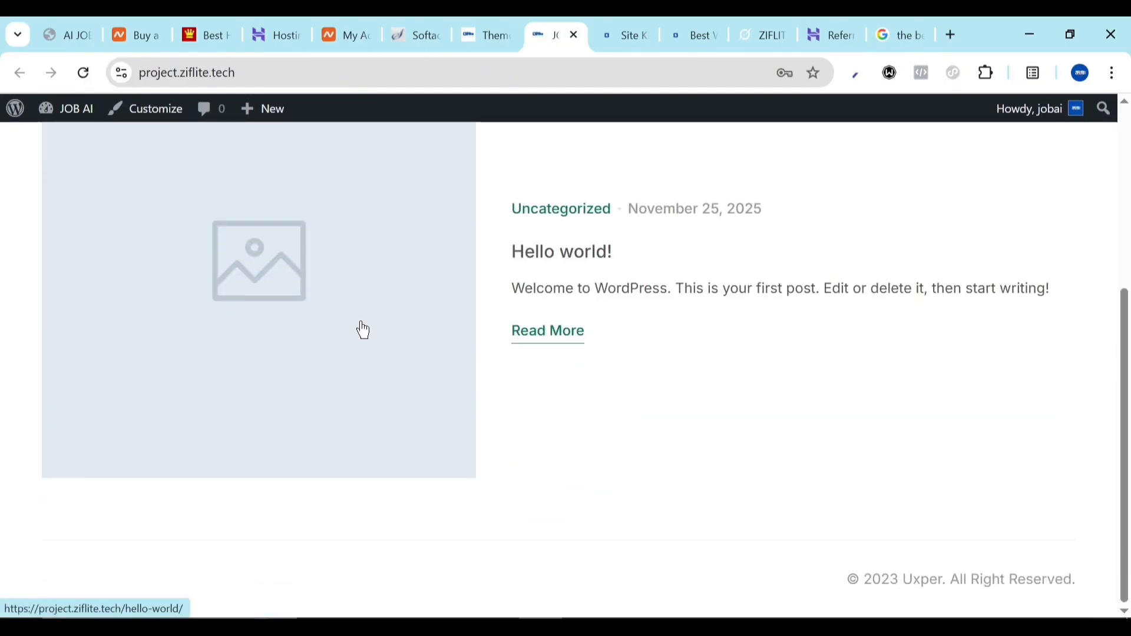
{"action": "scroll", "coordinate": [362, 328], "scroll_direction": "up", "scroll_amount": 5}
{"action": "left_click", "coordinate": [492, 30]}
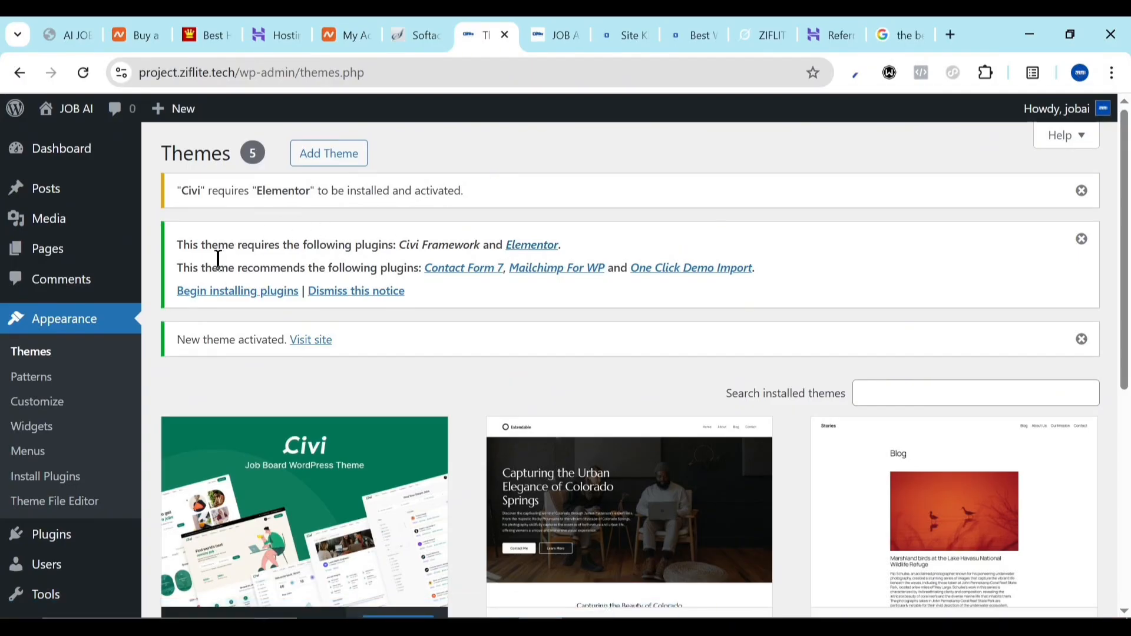
Select all five required Civi plugins and bulk-install them with the Install action
{"action": "left_click", "coordinate": [240, 292]}
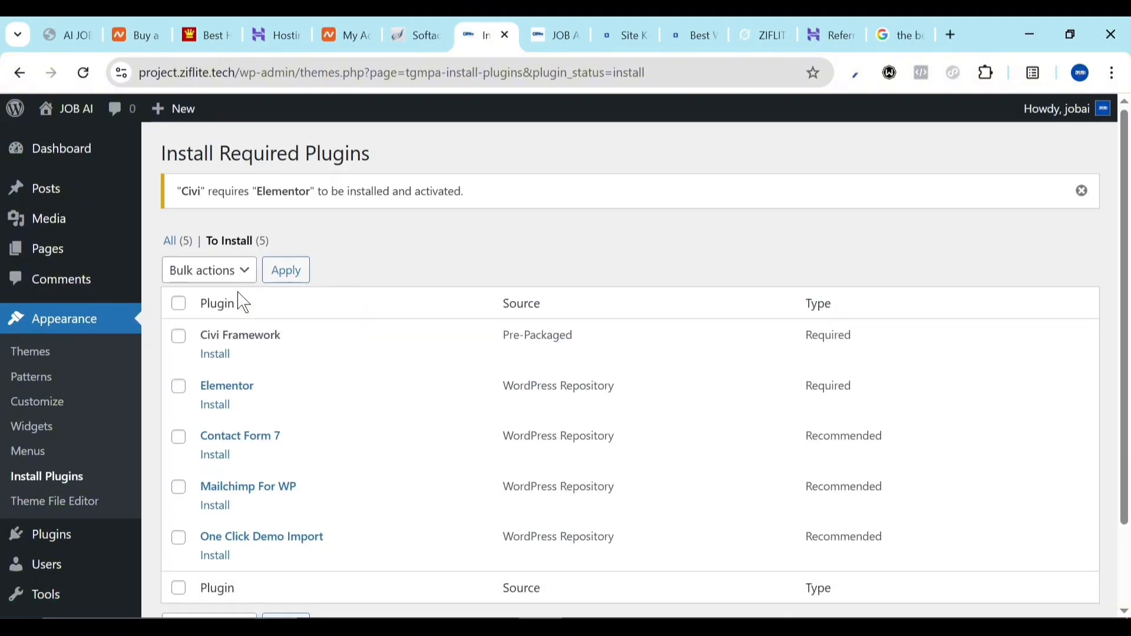
{"action": "left_click", "coordinate": [178, 304]}
{"action": "left_click", "coordinate": [206, 273]}
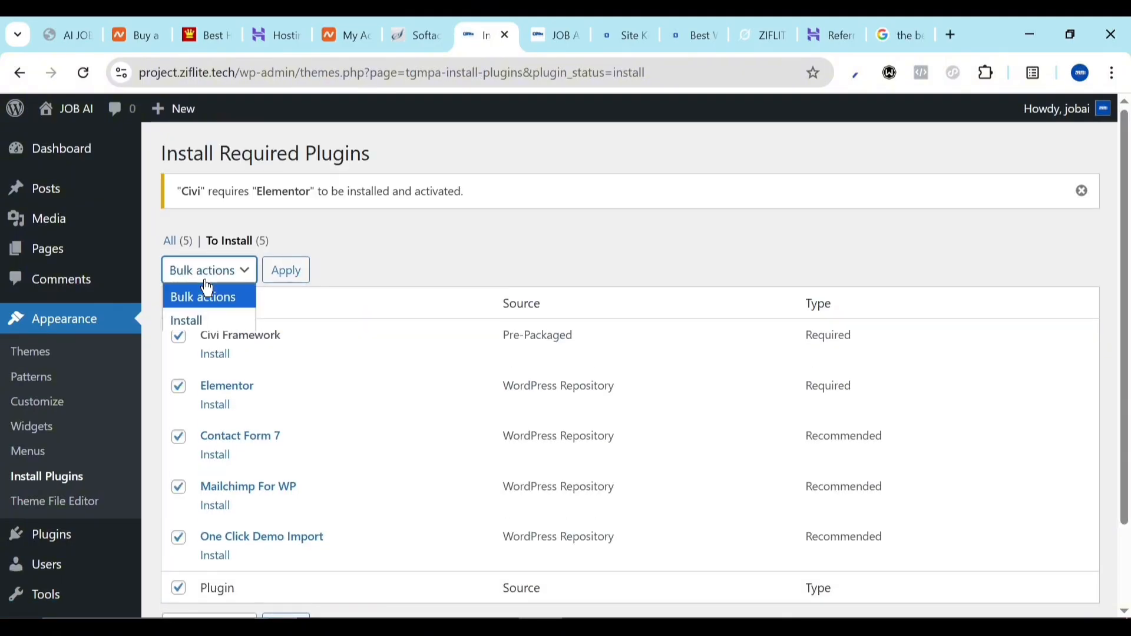
{"action": "left_click", "coordinate": [206, 324]}
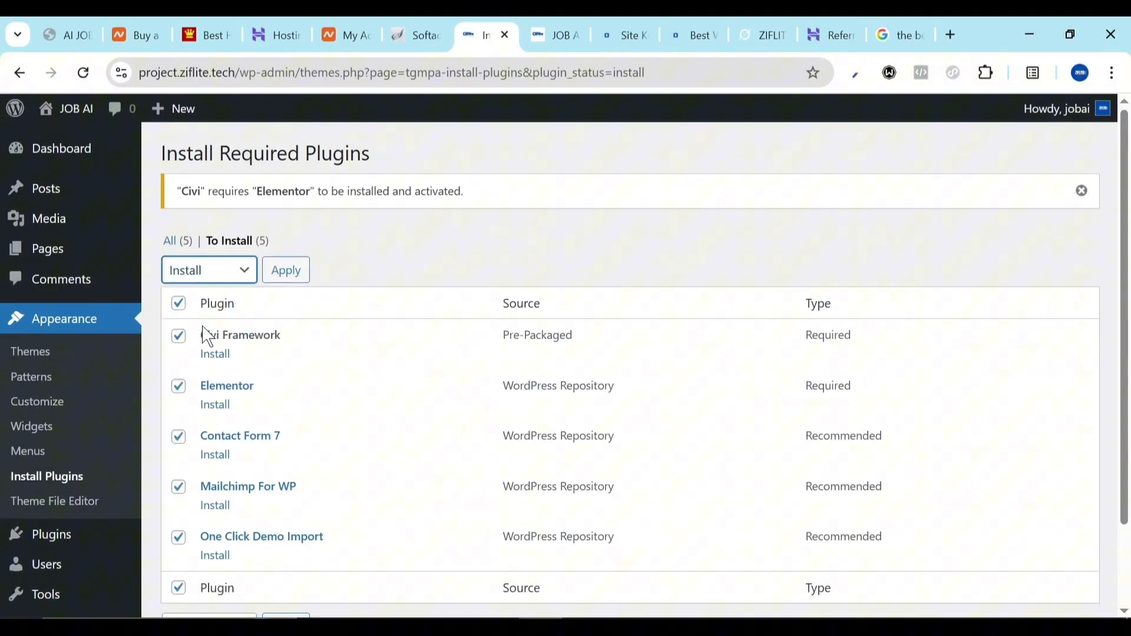
{"action": "left_click", "coordinate": [287, 271]}
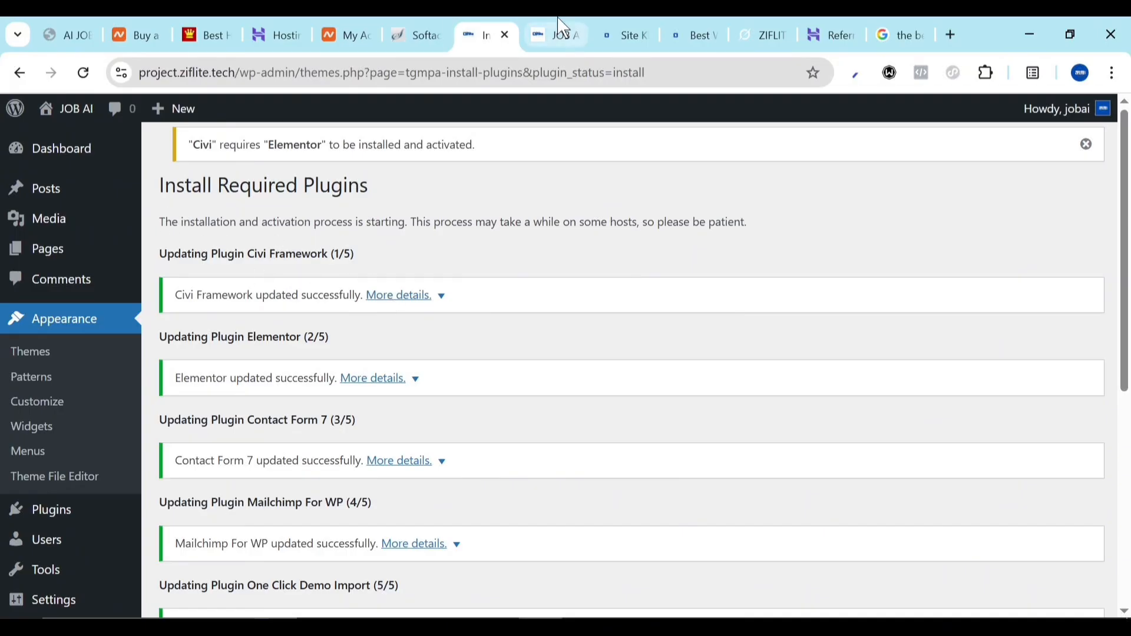
Check the blog front end, then return to the WordPress Dashboard once installation finishes
{"action": "left_click", "coordinate": [557, 35]}
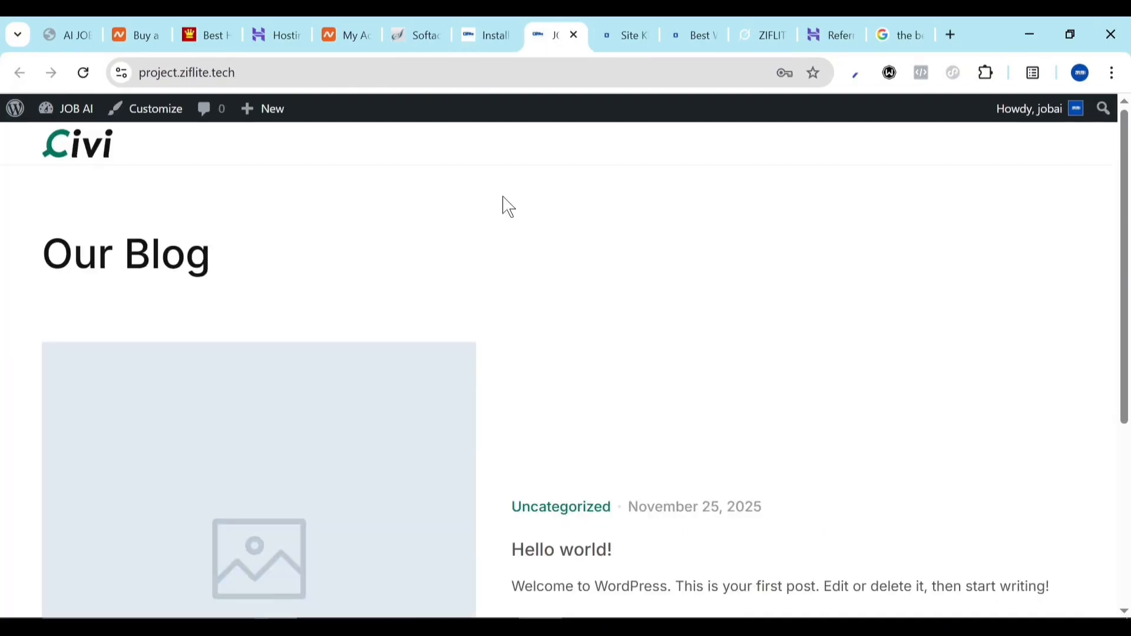
{"action": "left_click", "coordinate": [511, 36]}
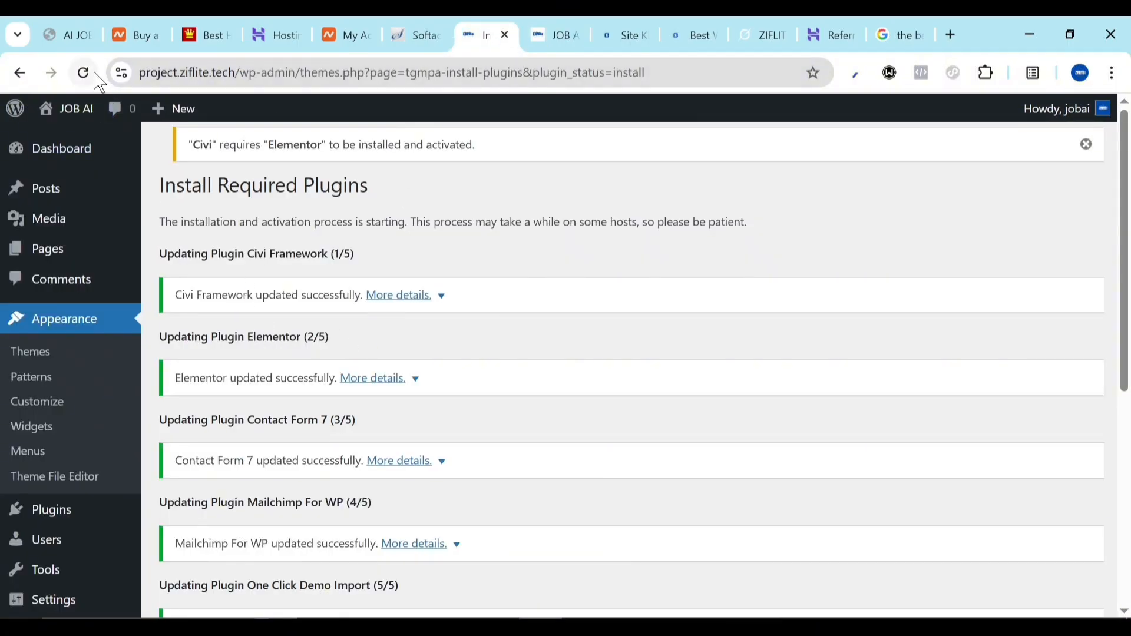
{"action": "scroll", "coordinate": [203, 383], "scroll_direction": "down", "scroll_amount": 5}
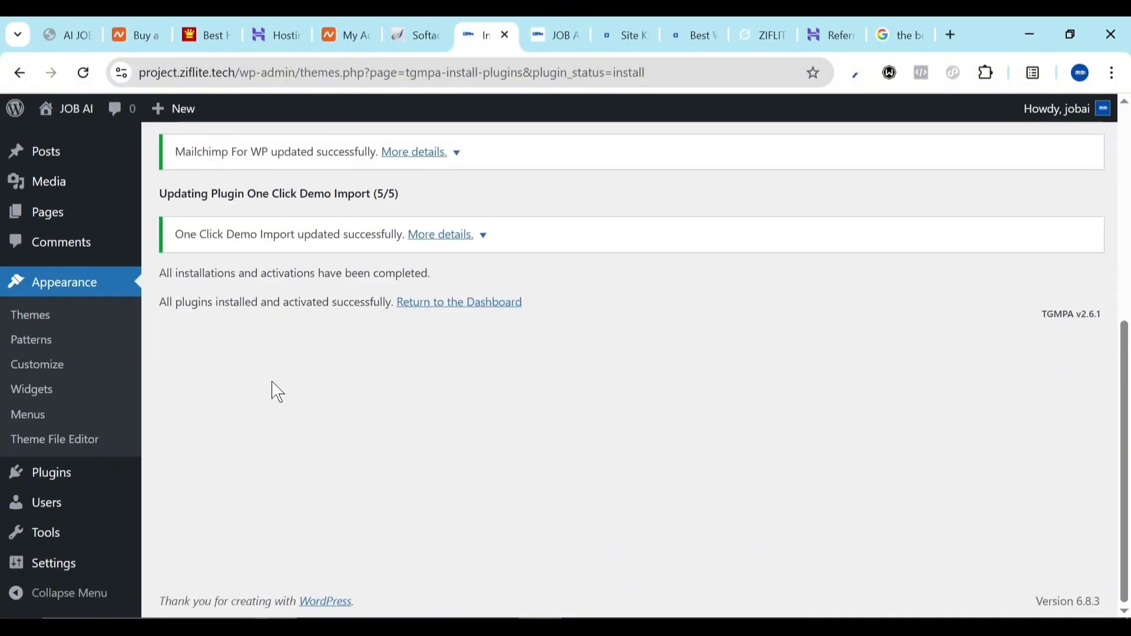
{"action": "left_click", "coordinate": [469, 304]}
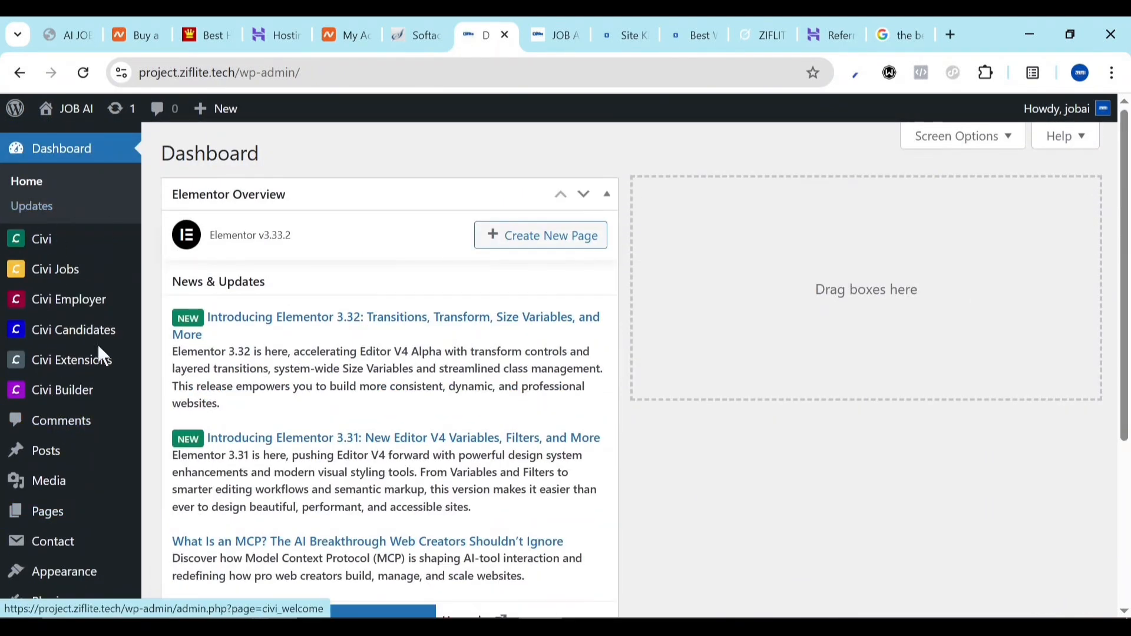
Dismiss the Black Friday promotion and go to Appearance > Import Demo Data
{"action": "mouse_move", "coordinate": [20, 338]}
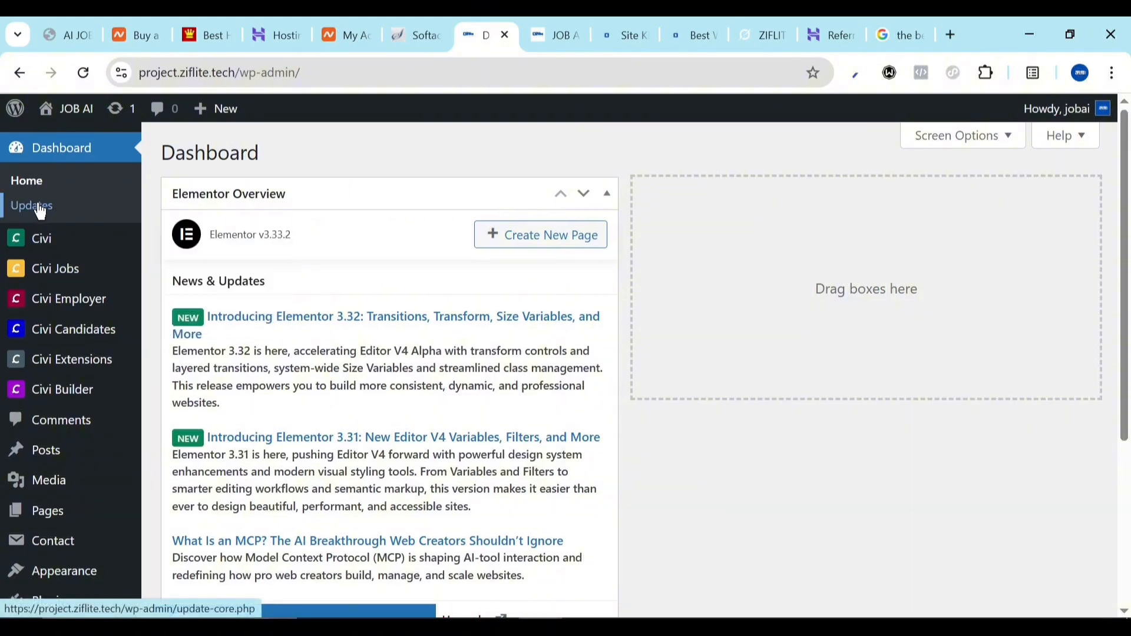
{"action": "scroll", "coordinate": [39, 212], "scroll_direction": "down", "scroll_amount": 4}
{"action": "scroll", "coordinate": [37, 218], "scroll_direction": "up", "scroll_amount": 3}
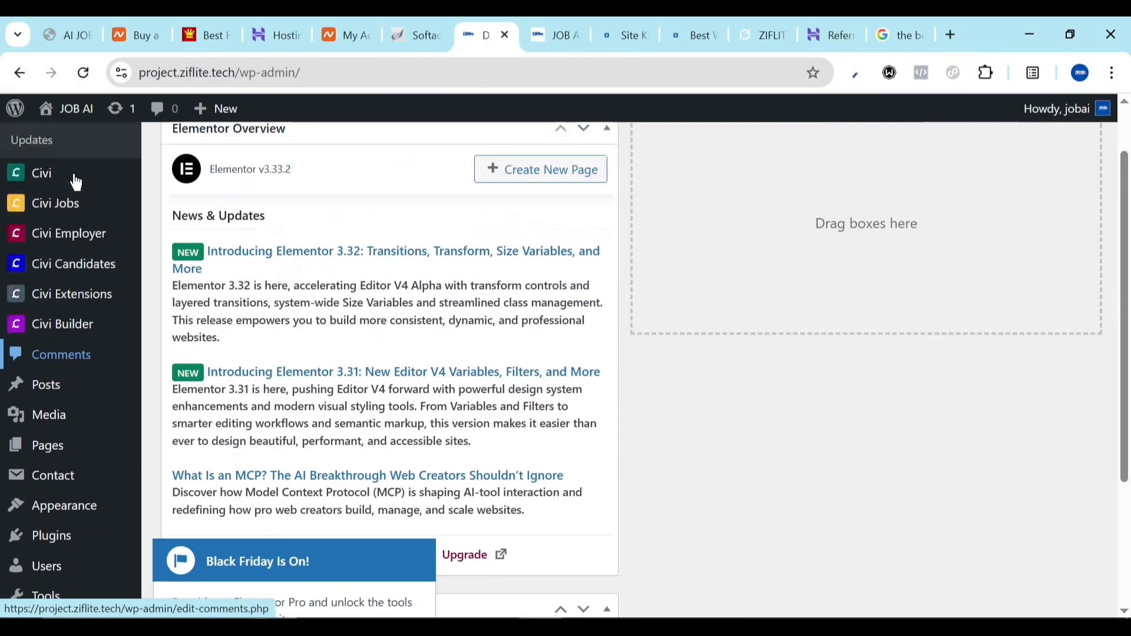
{"action": "scroll", "coordinate": [59, 265], "scroll_direction": "up", "scroll_amount": 1}
{"action": "scroll", "coordinate": [44, 436], "scroll_direction": "down", "scroll_amount": 4}
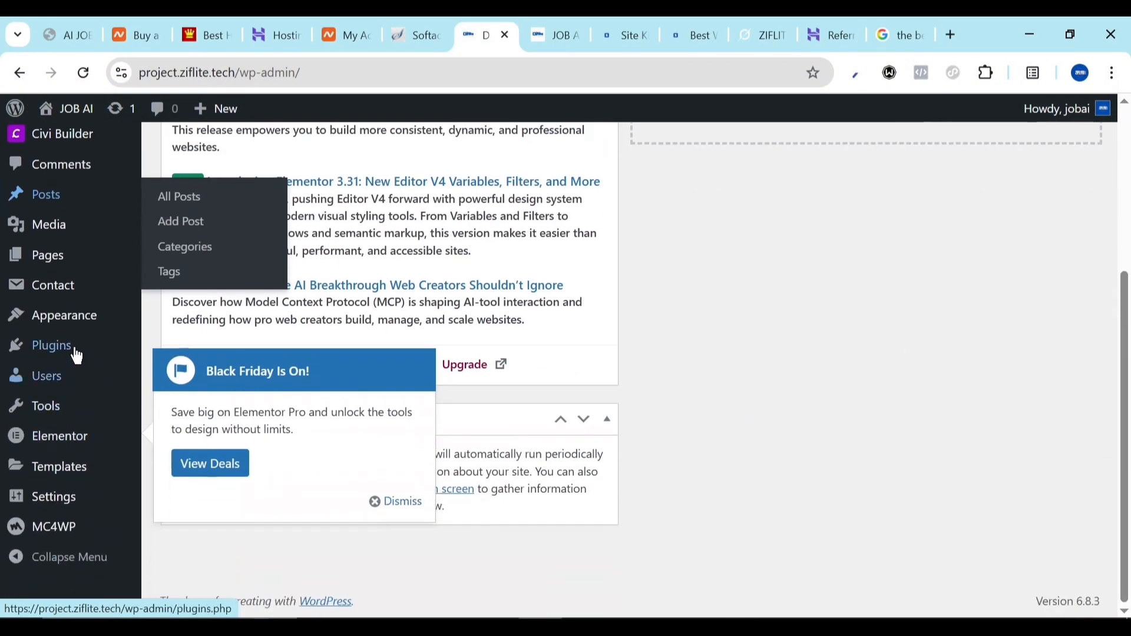
{"action": "mouse_move", "coordinate": [52, 329]}
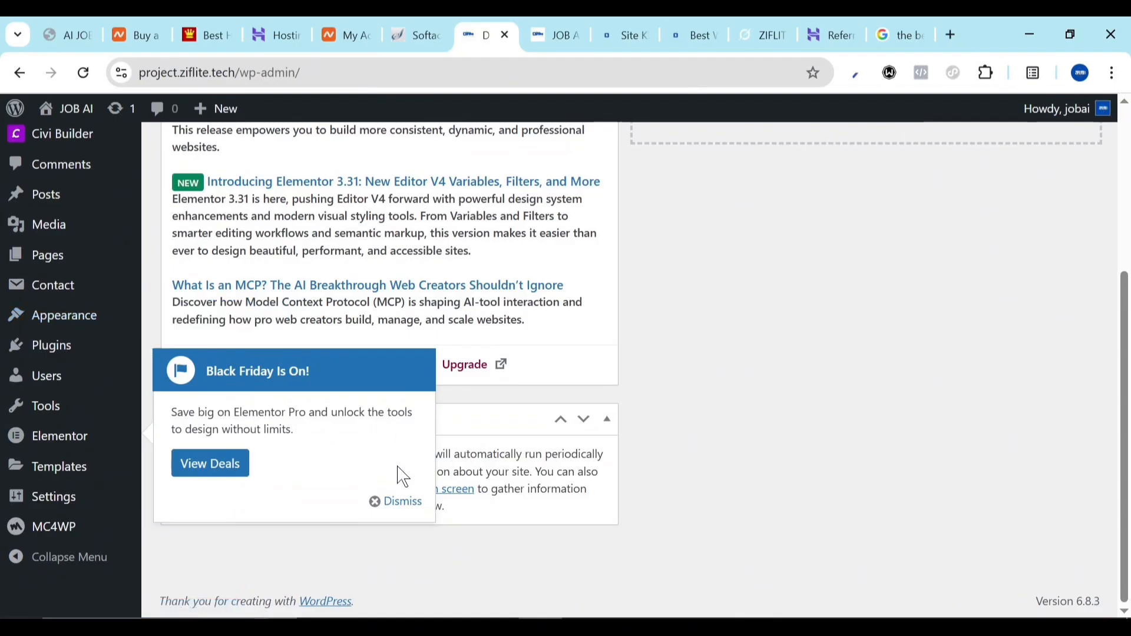
{"action": "left_click", "coordinate": [398, 505]}
{"action": "mouse_move", "coordinate": [76, 307]}
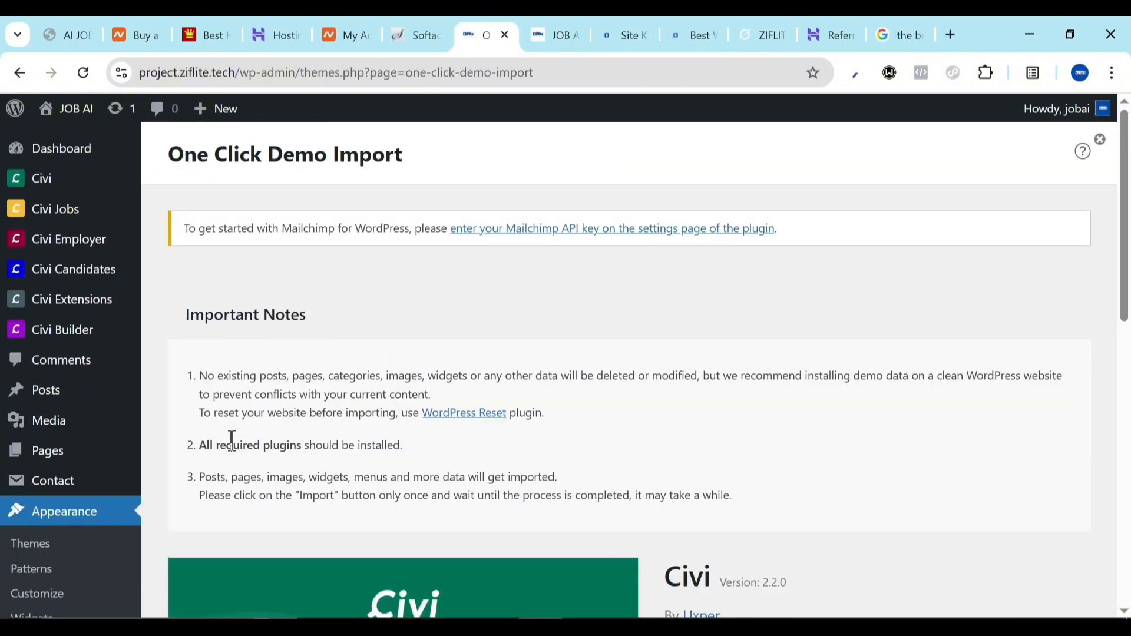
Preview the Civi Jobs Board demo from the demo cards in a new tab
{"action": "scroll", "coordinate": [232, 440], "scroll_direction": "down", "scroll_amount": 10}
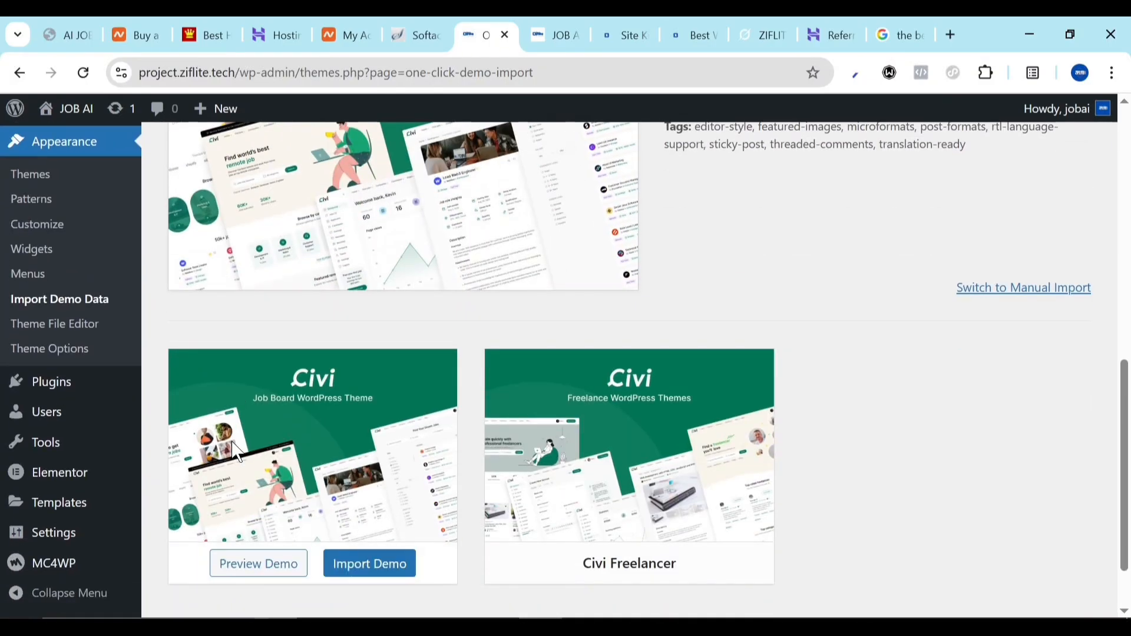
{"action": "left_click", "coordinate": [257, 574]}
Let the Civi demo site load and compare it with the live AI JOB site at ai.ziflite.tech
{"action": "left_click", "coordinate": [469, 22]}
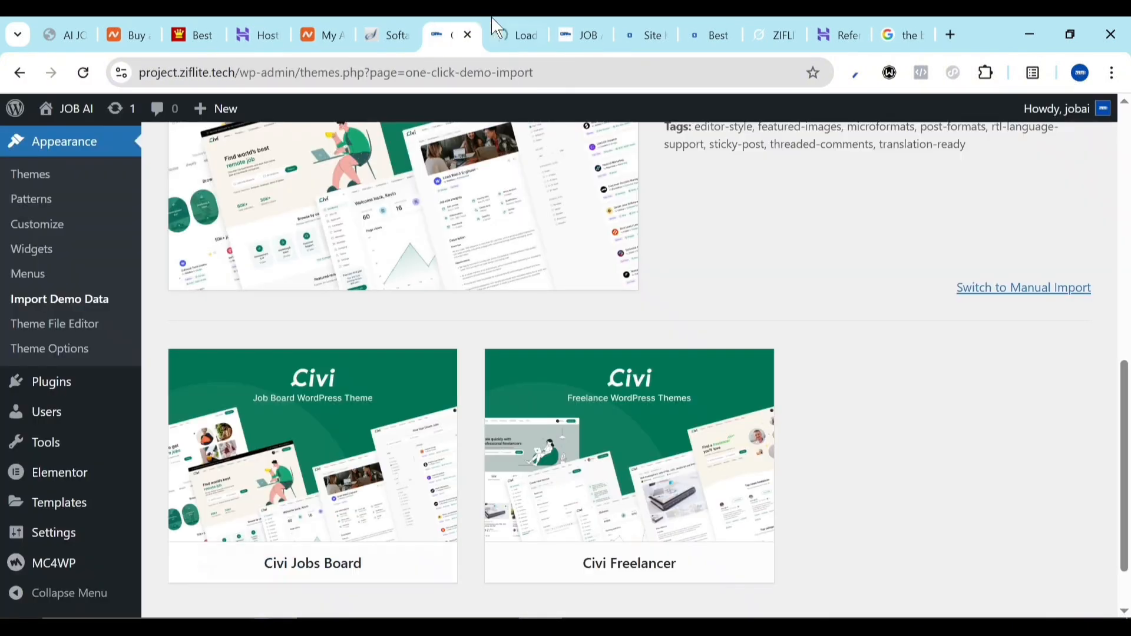
{"action": "left_click", "coordinate": [493, 20]}
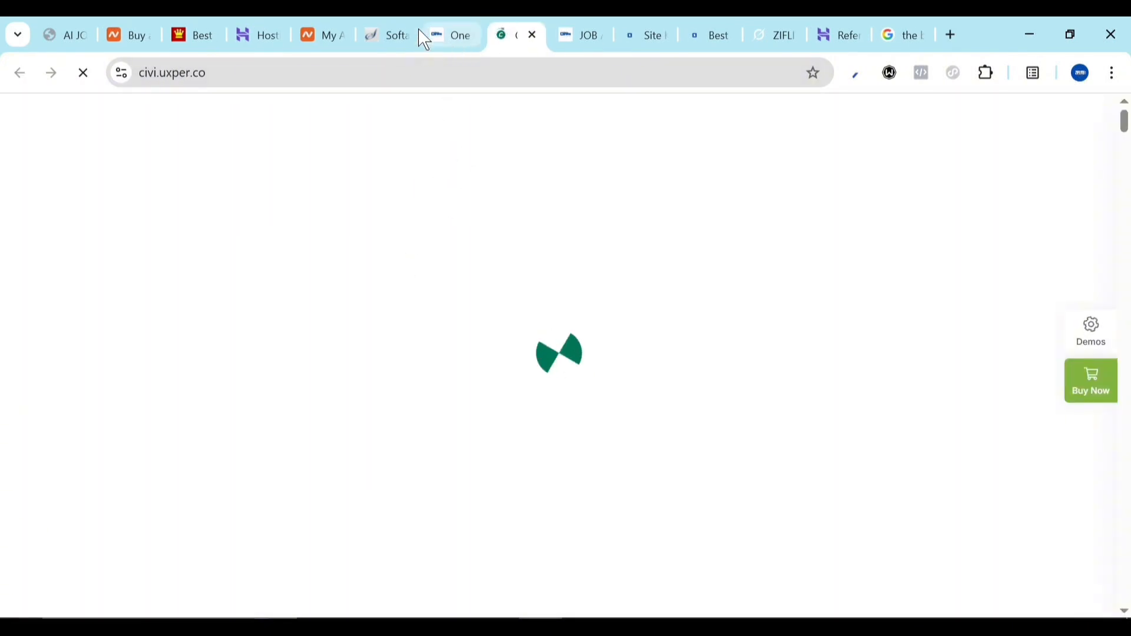
{"action": "left_click", "coordinate": [61, 29]}
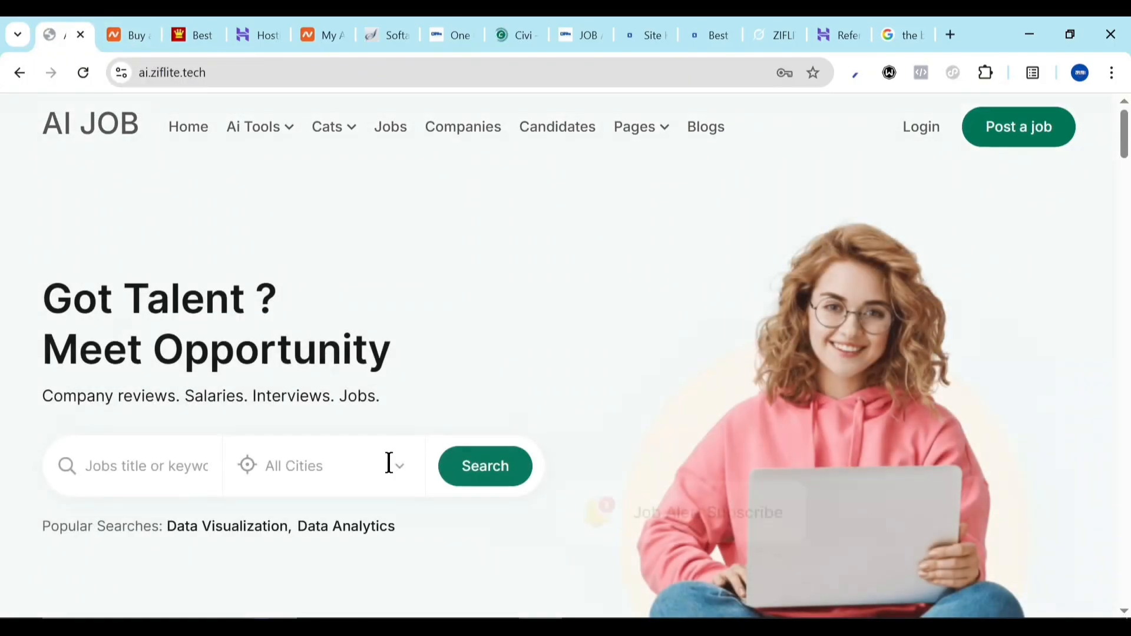
{"action": "scroll", "coordinate": [394, 474], "scroll_direction": "down", "scroll_amount": 5}
{"action": "scroll", "coordinate": [395, 474], "scroll_direction": "up", "scroll_amount": 6}
{"action": "scroll", "coordinate": [394, 474], "scroll_direction": "down", "scroll_amount": 10}
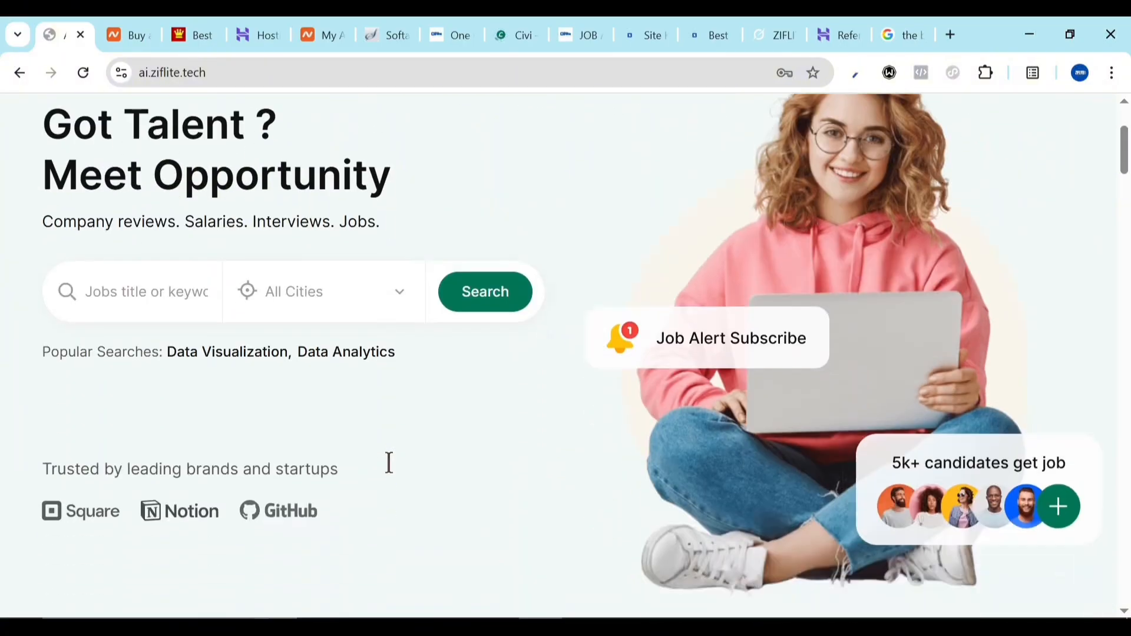
{"action": "scroll", "coordinate": [394, 474], "scroll_direction": "down", "scroll_amount": 10}
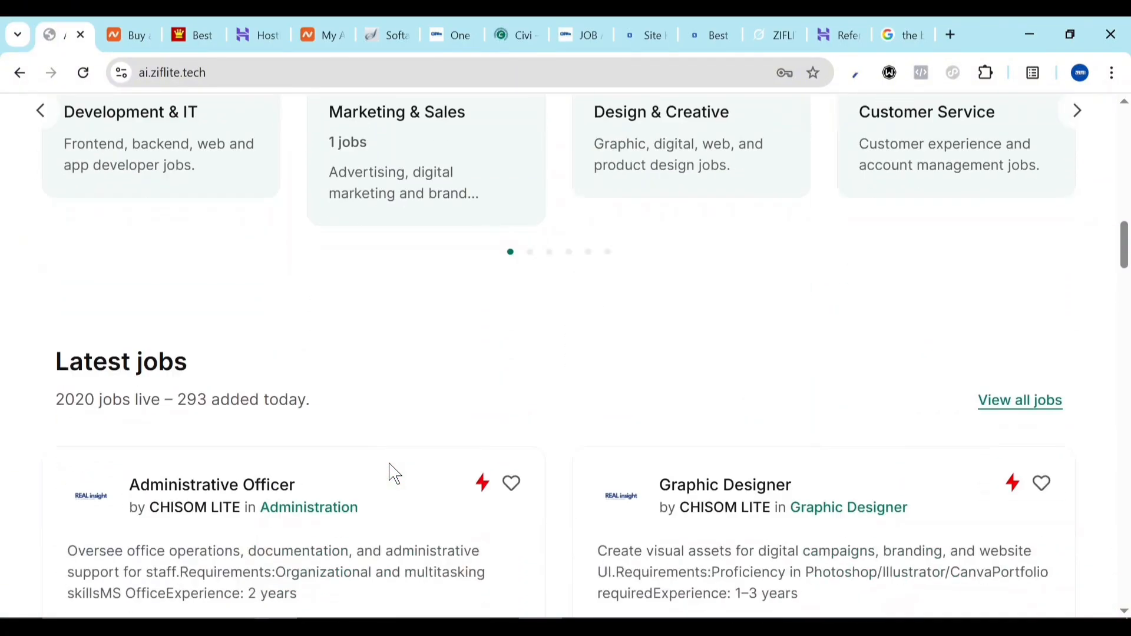
{"action": "scroll", "coordinate": [391, 472], "scroll_direction": "down", "scroll_amount": 5}
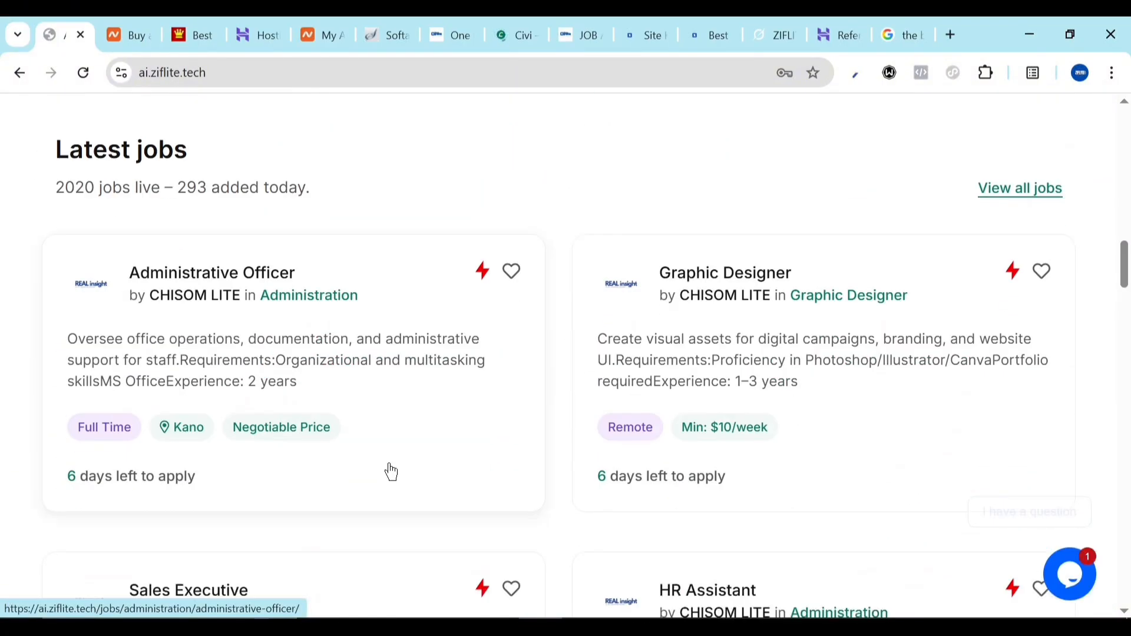
{"action": "scroll", "coordinate": [391, 472], "scroll_direction": "up", "scroll_amount": 15}
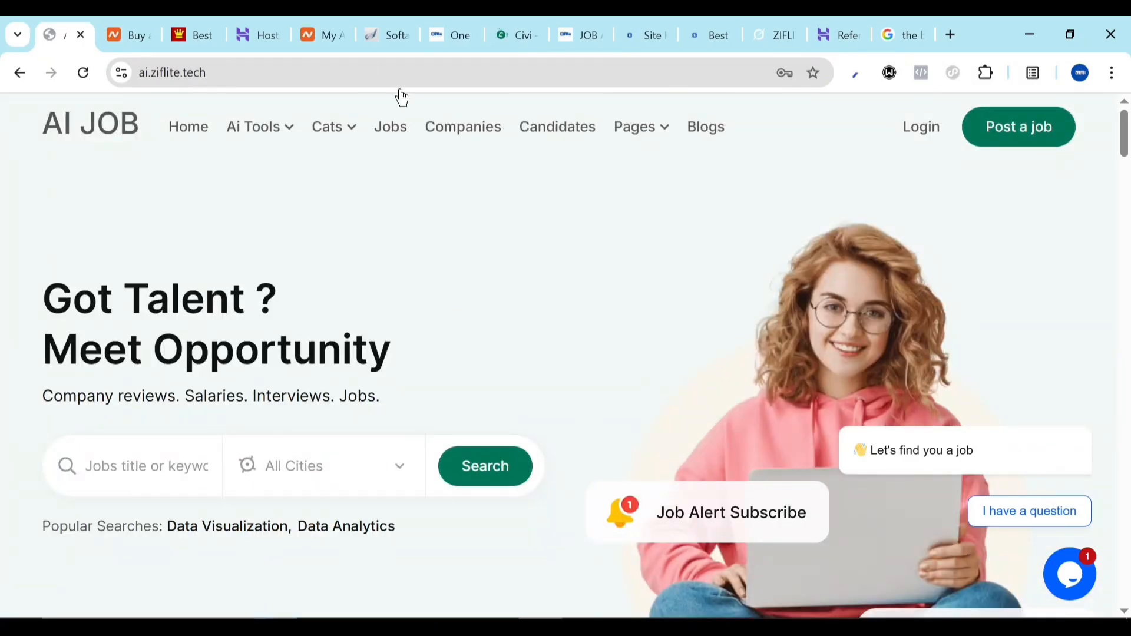
Browse the Civi demo lineup, then close its tab and return to One Click Demo Import
{"action": "left_click", "coordinate": [510, 36]}
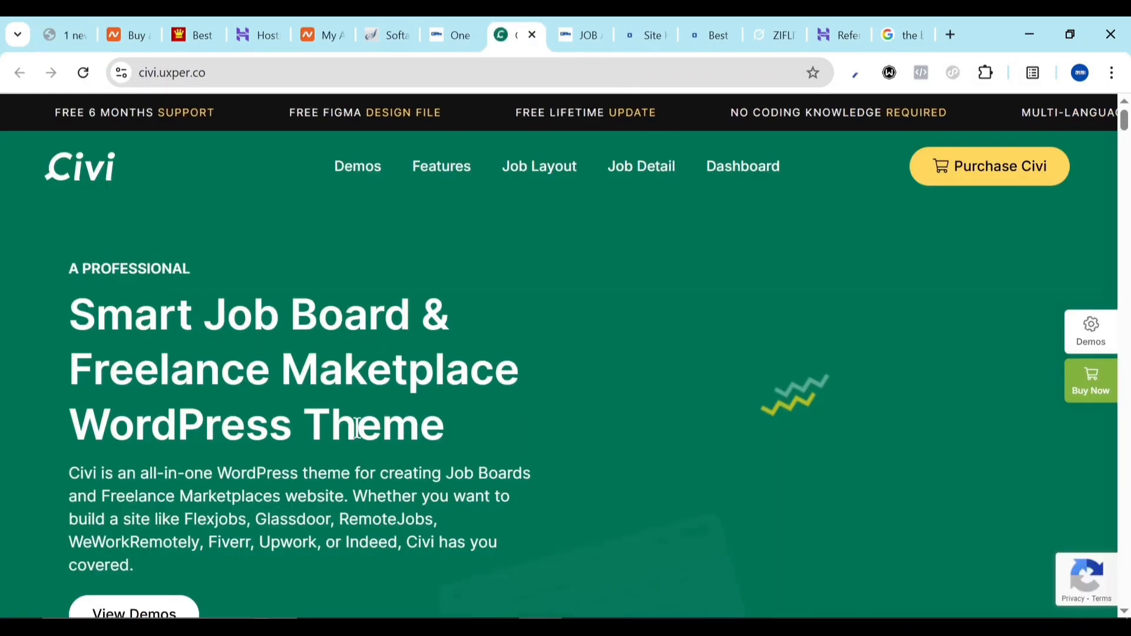
{"action": "scroll", "coordinate": [358, 429], "scroll_direction": "down", "scroll_amount": 10}
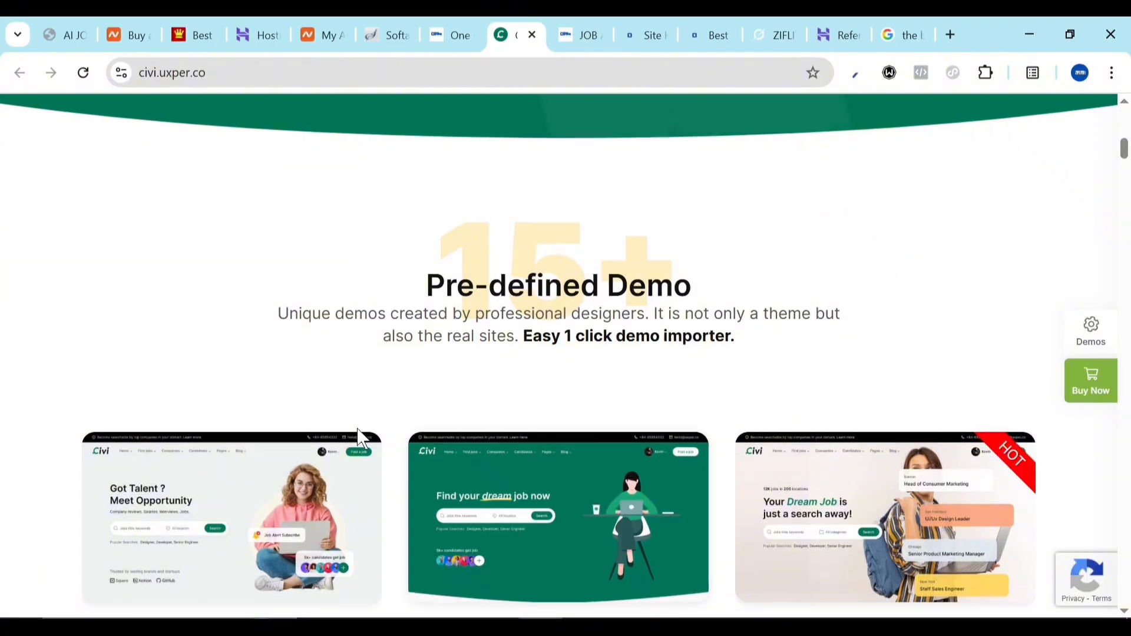
{"action": "scroll", "coordinate": [359, 436], "scroll_direction": "down", "scroll_amount": 5}
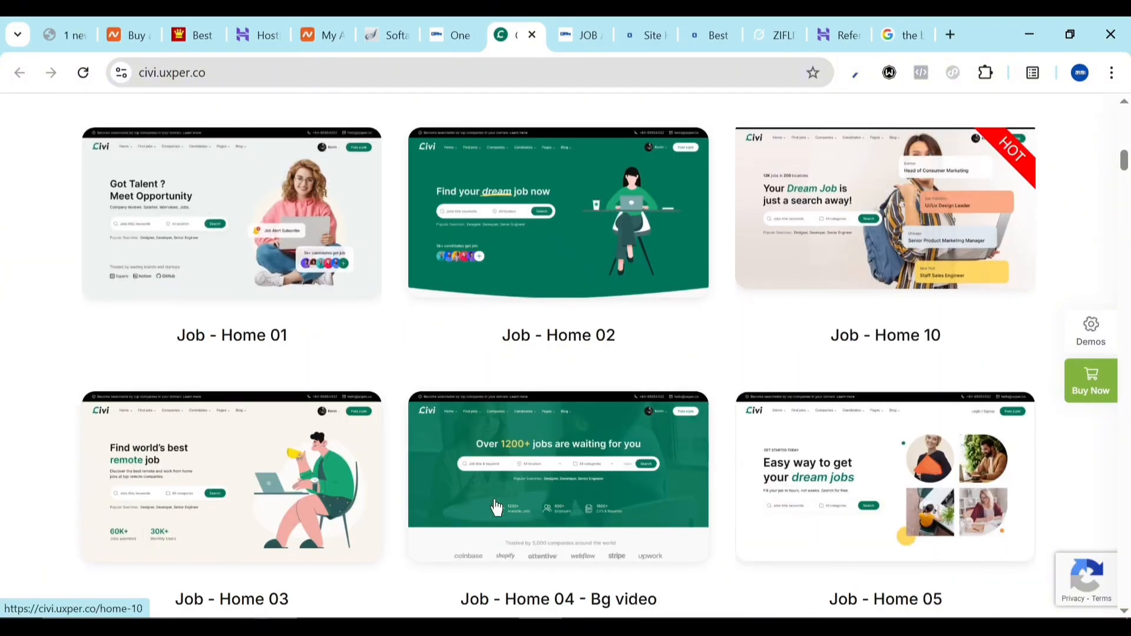
{"action": "scroll", "coordinate": [496, 508], "scroll_direction": "down", "scroll_amount": 8}
{"action": "scroll", "coordinate": [631, 424], "scroll_direction": "down", "scroll_amount": 8}
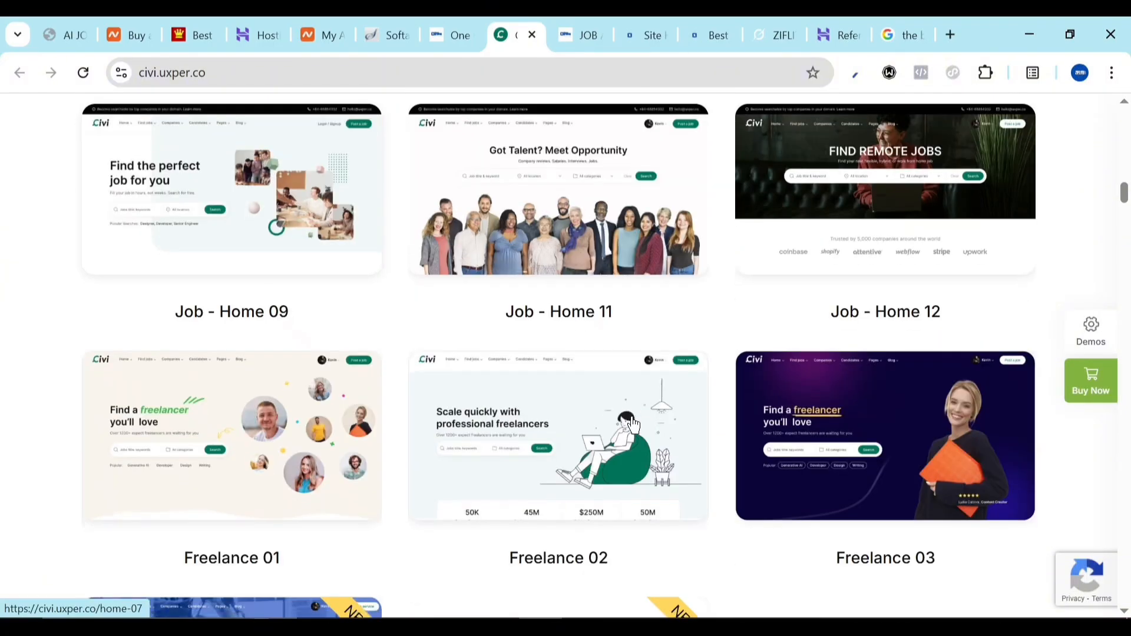
{"action": "scroll", "coordinate": [631, 424], "scroll_direction": "down", "scroll_amount": 10}
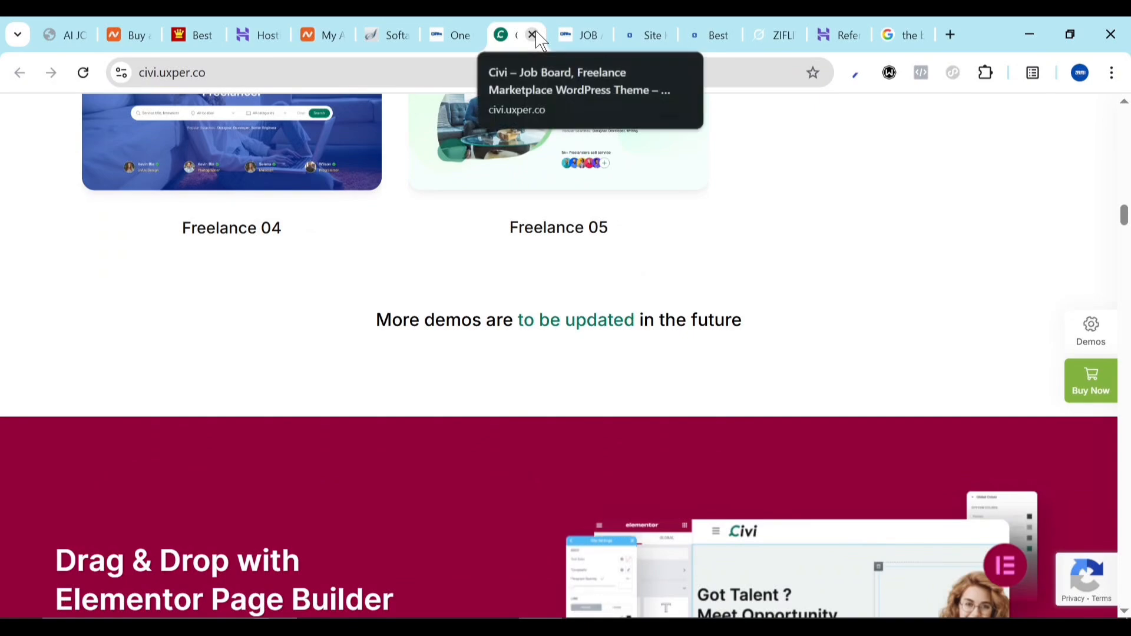
{"action": "left_click", "coordinate": [532, 36]}
{"action": "left_click", "coordinate": [460, 30]}
Review the Civi Jobs Board pre-import step with WPForms, All in One SEO and MonsterInsights enabled
{"action": "mouse_move", "coordinate": [348, 483]}
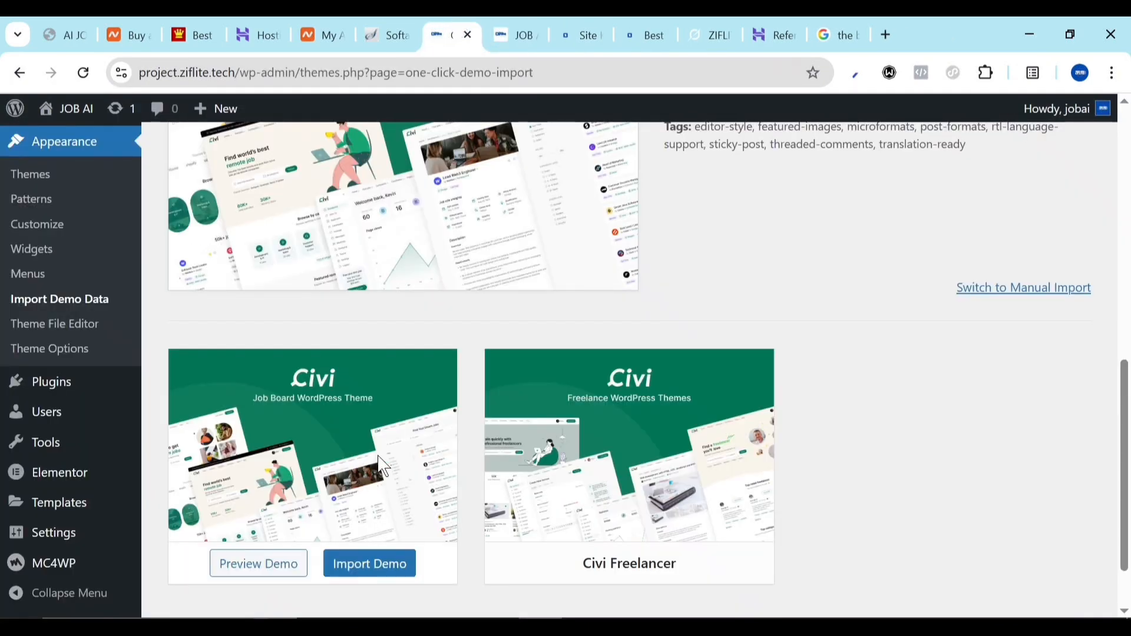
{"action": "scroll", "coordinate": [321, 397], "scroll_direction": "up", "scroll_amount": 3}
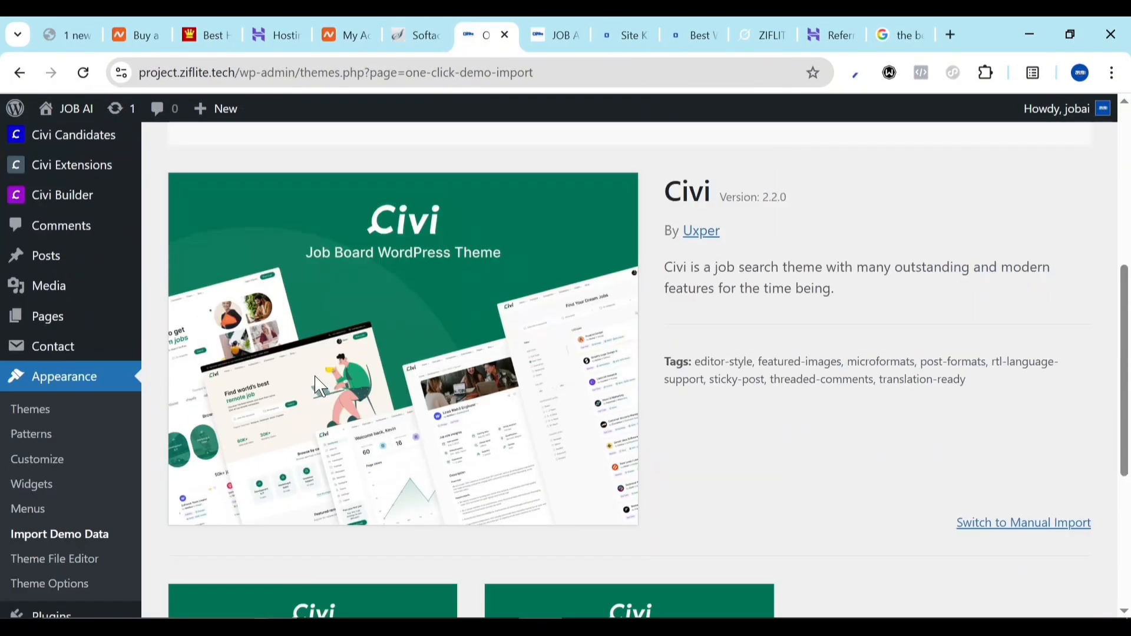
{"action": "scroll", "coordinate": [316, 387], "scroll_direction": "down", "scroll_amount": 4}
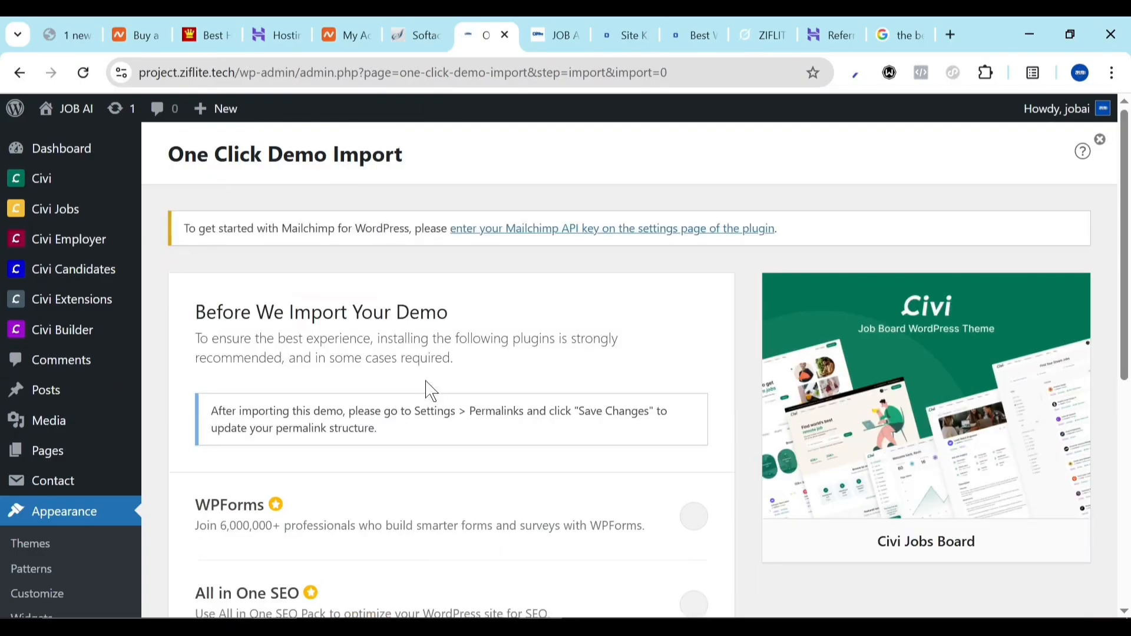
{"action": "scroll", "coordinate": [470, 473], "scroll_direction": "down", "scroll_amount": 6}
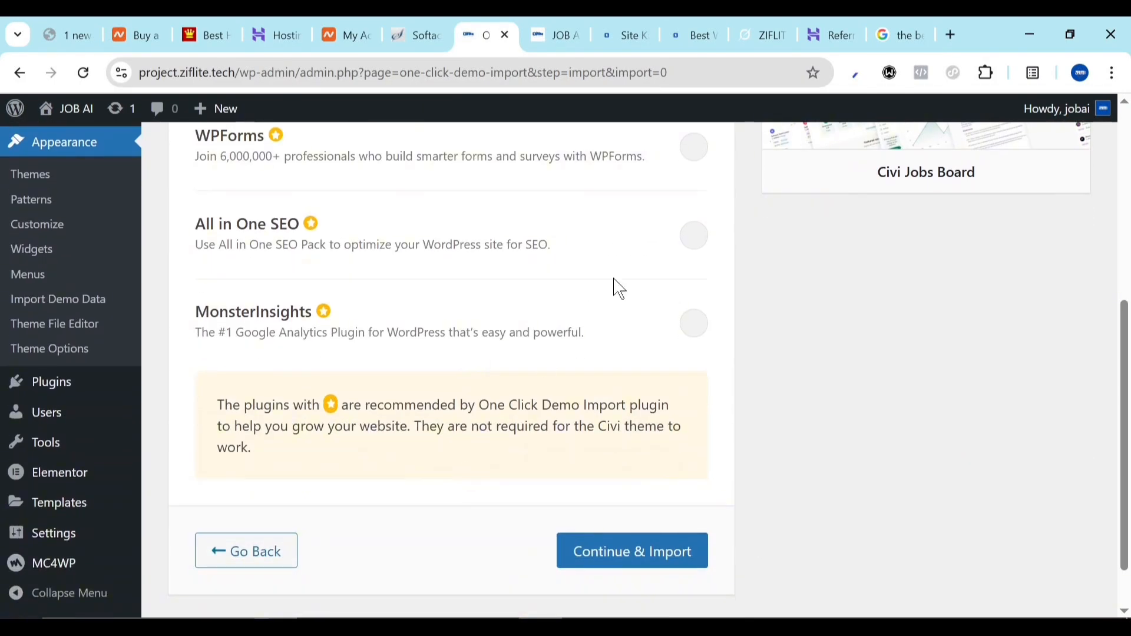
{"action": "scroll", "coordinate": [676, 258], "scroll_direction": "up", "scroll_amount": 2}
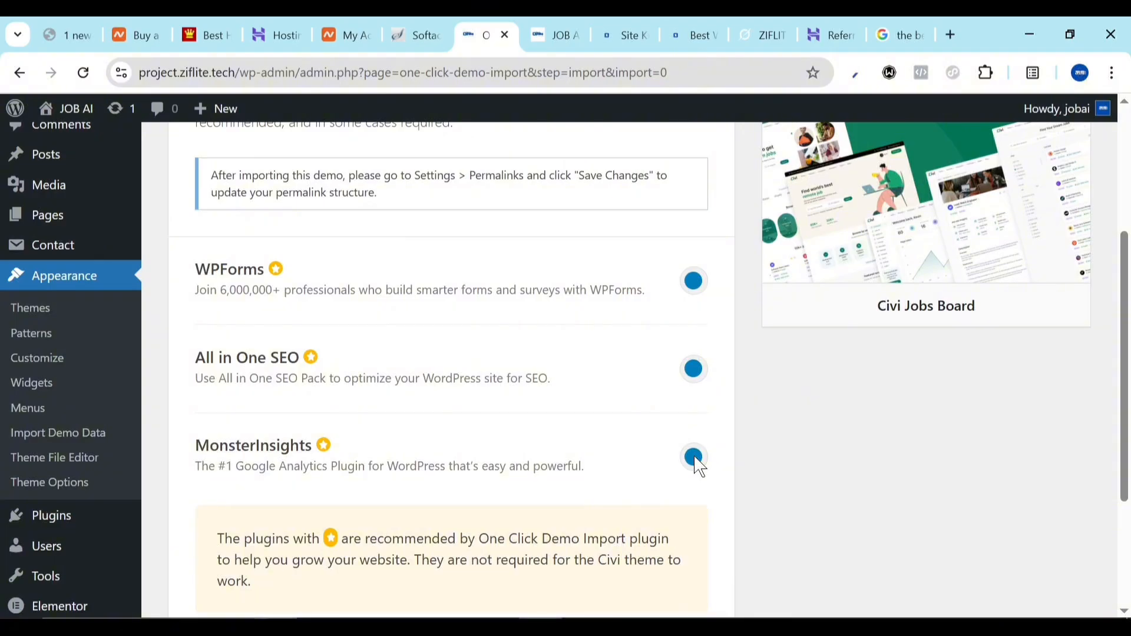
{"action": "scroll", "coordinate": [699, 469], "scroll_direction": "down", "scroll_amount": 3}
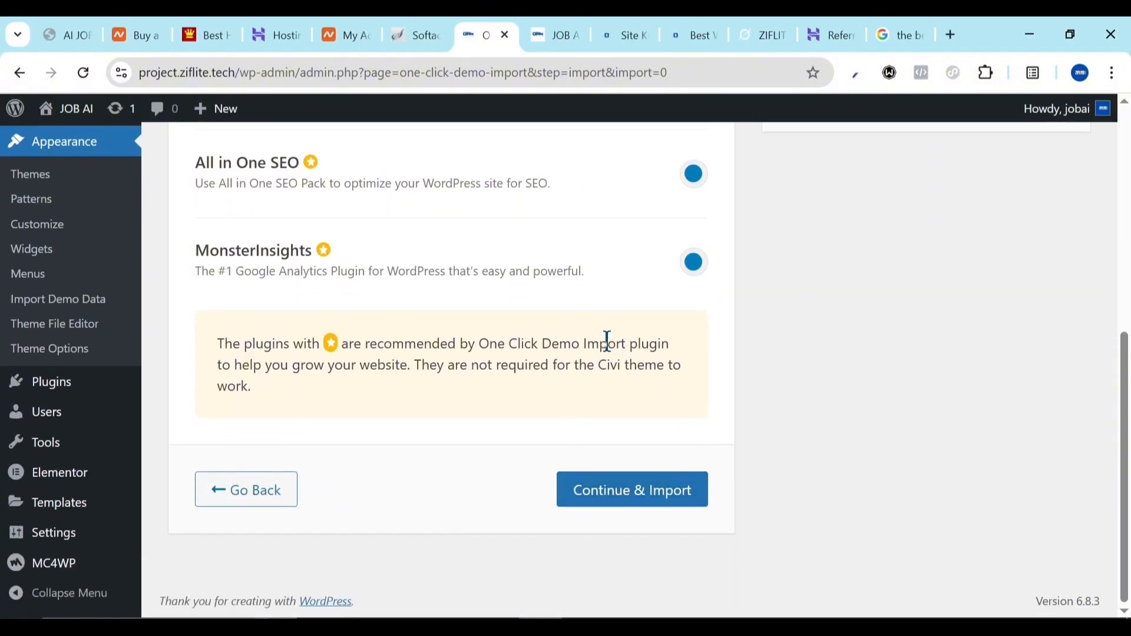
Start the Civi Jobs Board import with the chosen plugins and let it reach Import Complete
{"action": "left_click", "coordinate": [635, 478]}
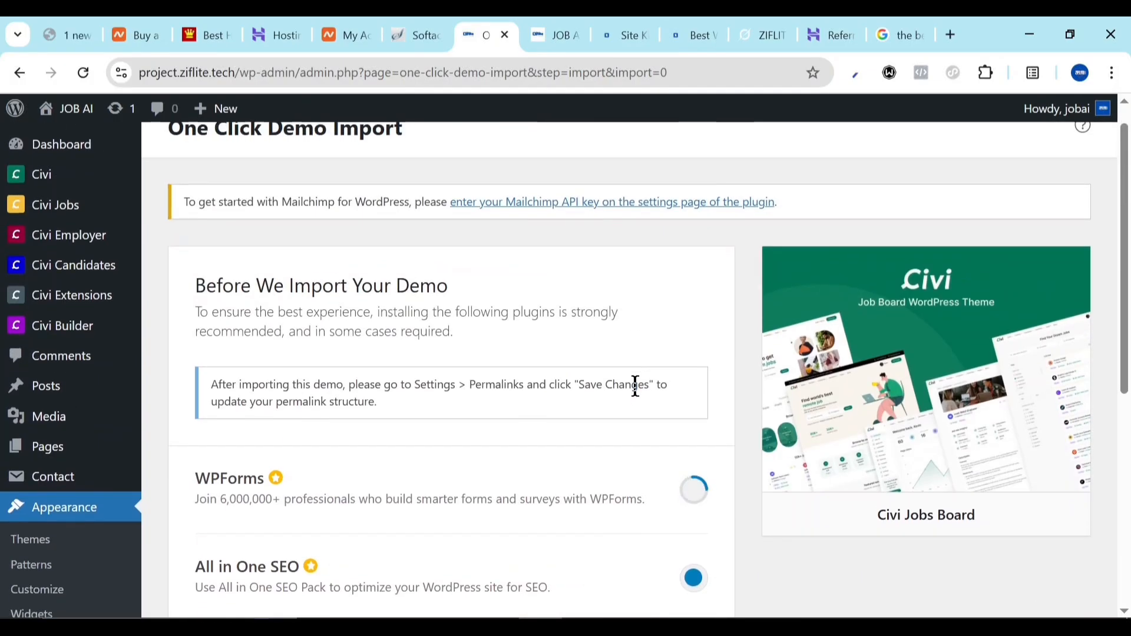
{"action": "scroll", "coordinate": [666, 359], "scroll_direction": "down", "scroll_amount": 3}
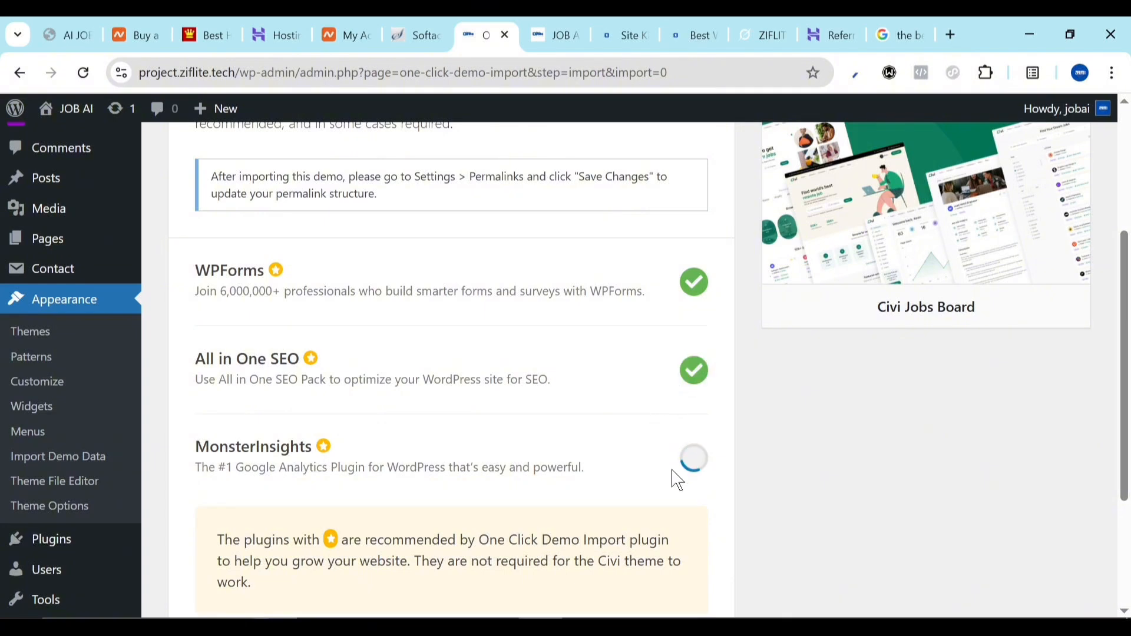
{"action": "scroll", "coordinate": [608, 265], "scroll_direction": "up", "scroll_amount": 2}
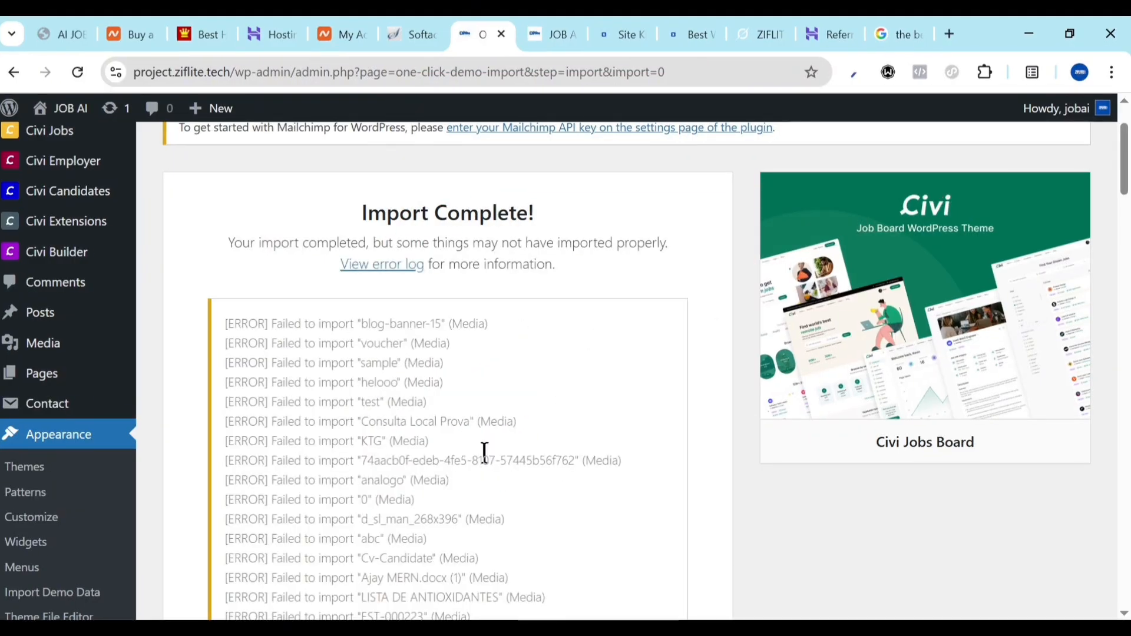
Scroll to the end of the import log and open the site front end with Visit Site
{"action": "scroll", "coordinate": [484, 452], "scroll_direction": "down", "scroll_amount": 3}
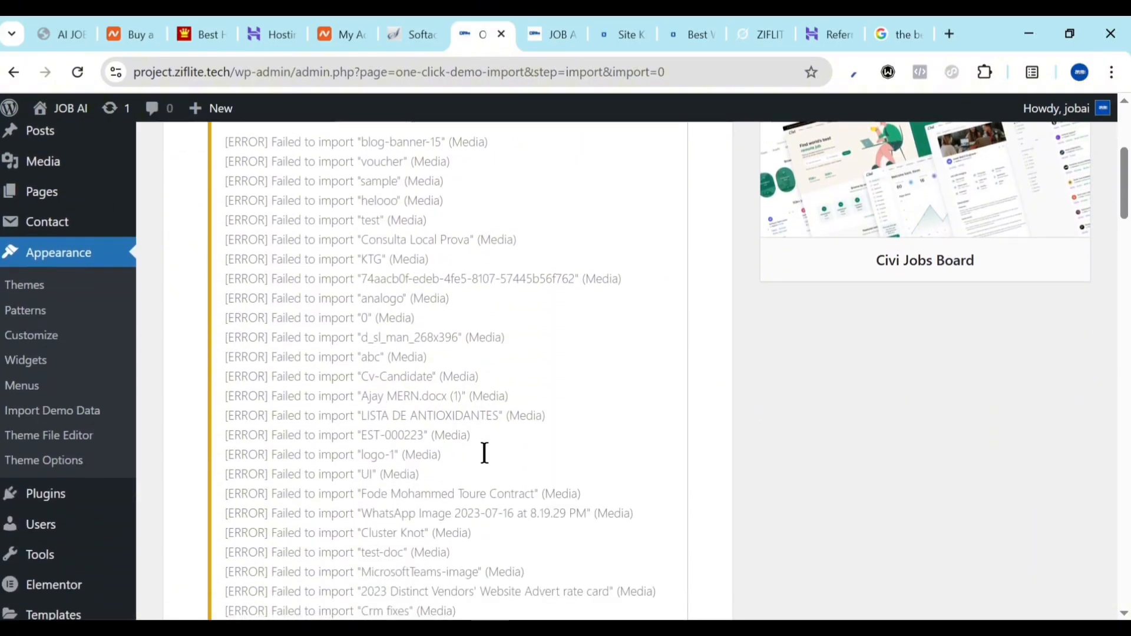
{"action": "scroll", "coordinate": [490, 464], "scroll_direction": "down", "scroll_amount": 15}
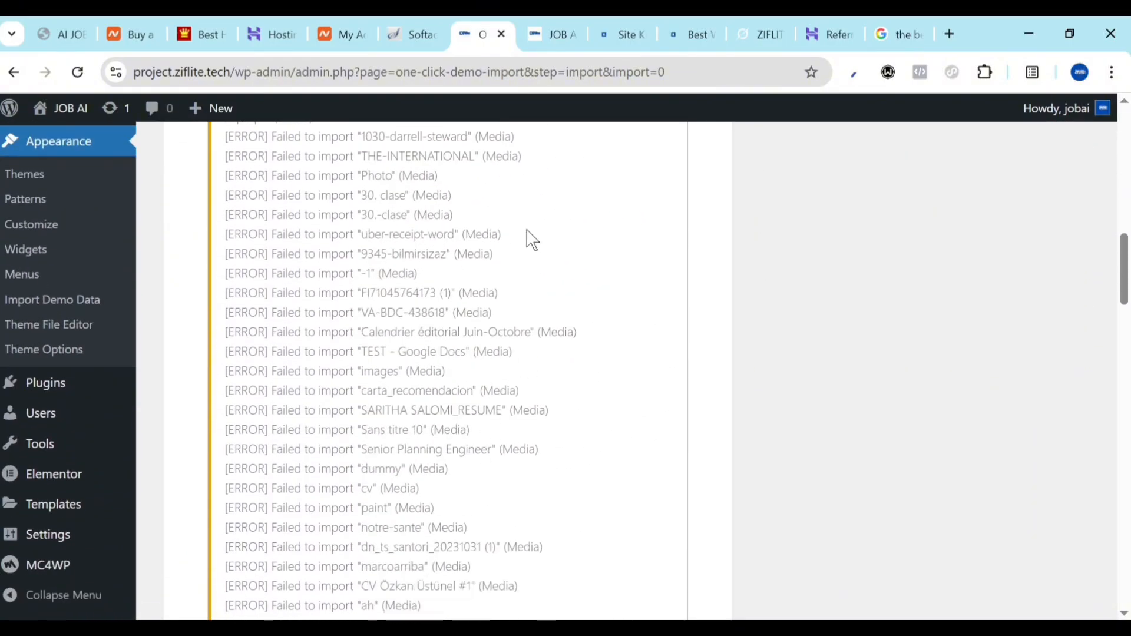
{"action": "scroll", "coordinate": [526, 230], "scroll_direction": "down", "scroll_amount": 15}
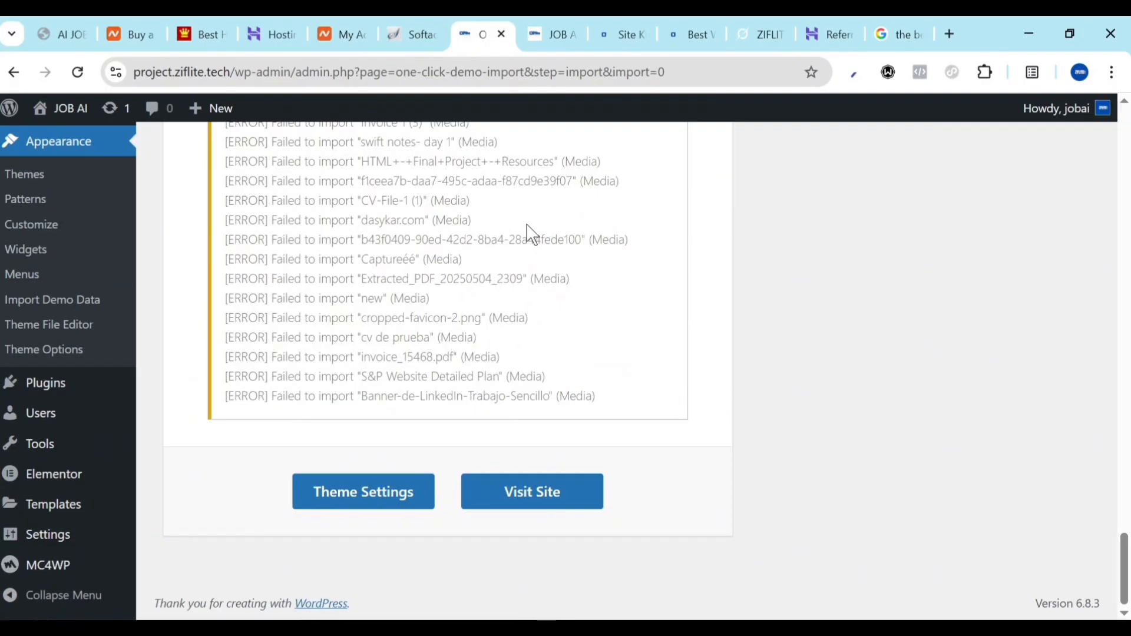
{"action": "left_click", "coordinate": [547, 495]}
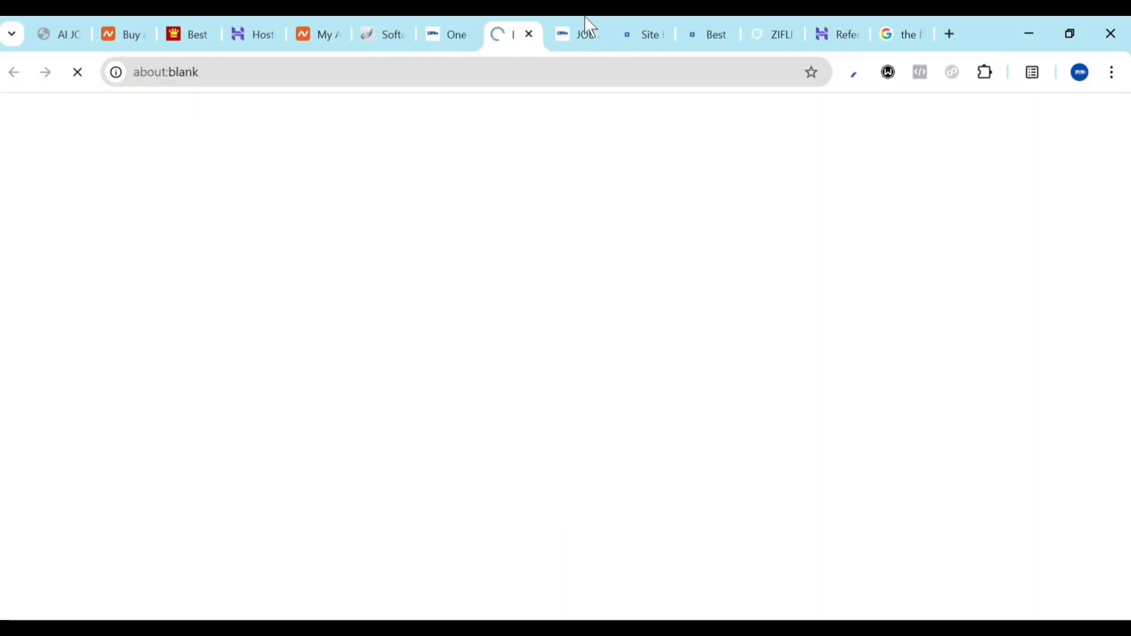
Close the duplicate loading tab and scroll through the imported Civi homepage
{"action": "left_click", "coordinate": [590, 27]}
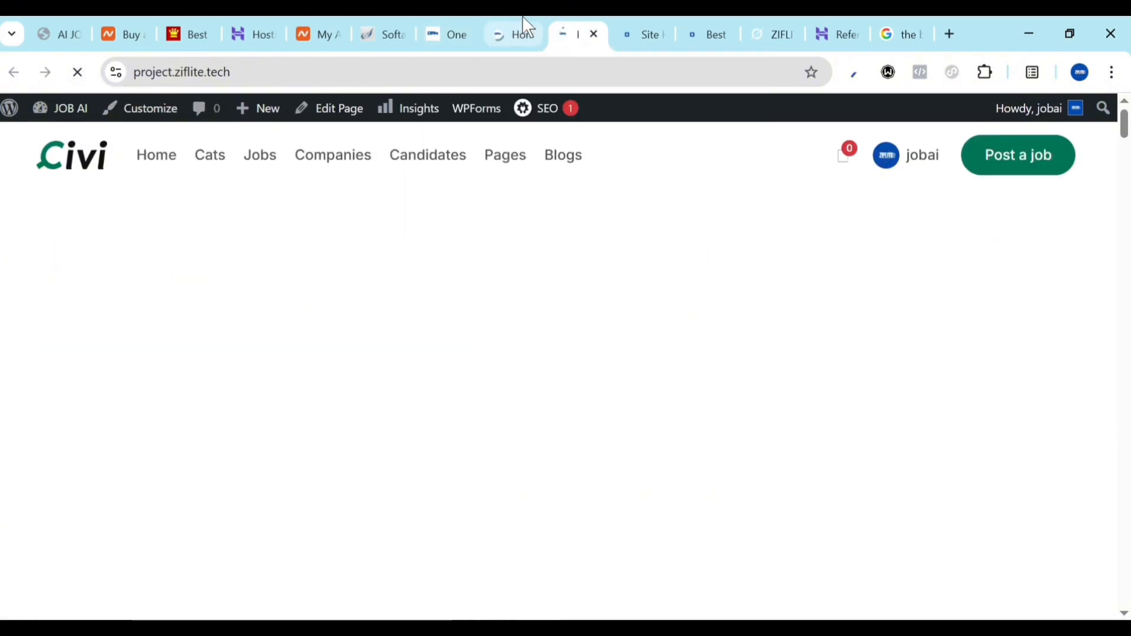
{"action": "left_click", "coordinate": [524, 18]}
{"action": "left_click", "coordinate": [530, 33]}
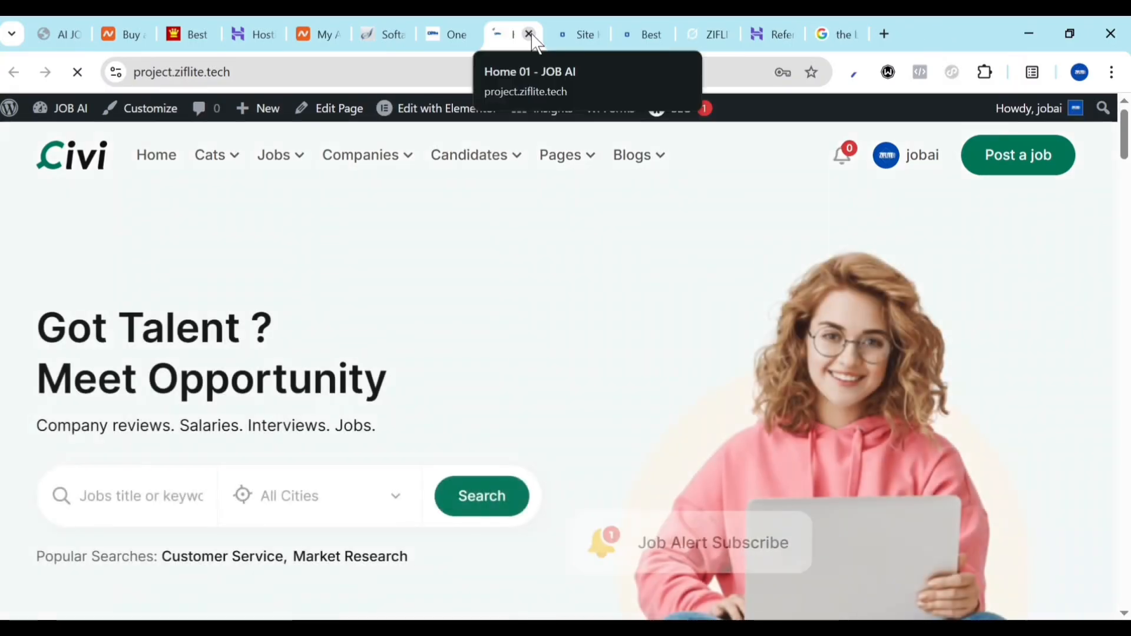
{"action": "scroll", "coordinate": [439, 421], "scroll_direction": "down", "scroll_amount": 20}
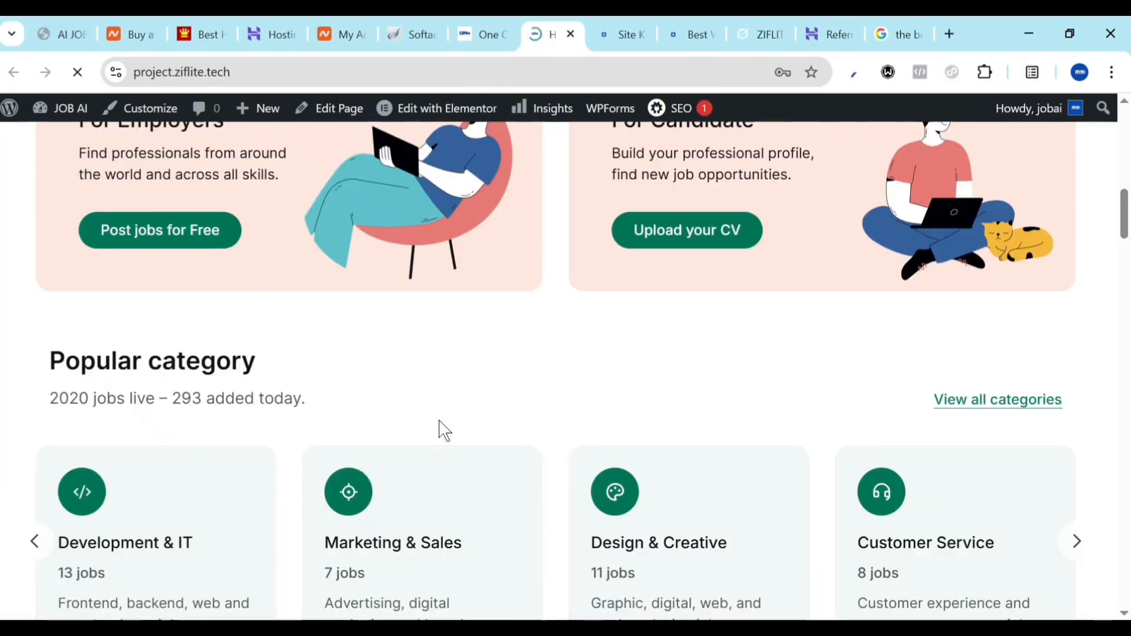
{"action": "scroll", "coordinate": [439, 420], "scroll_direction": "up", "scroll_amount": 8}
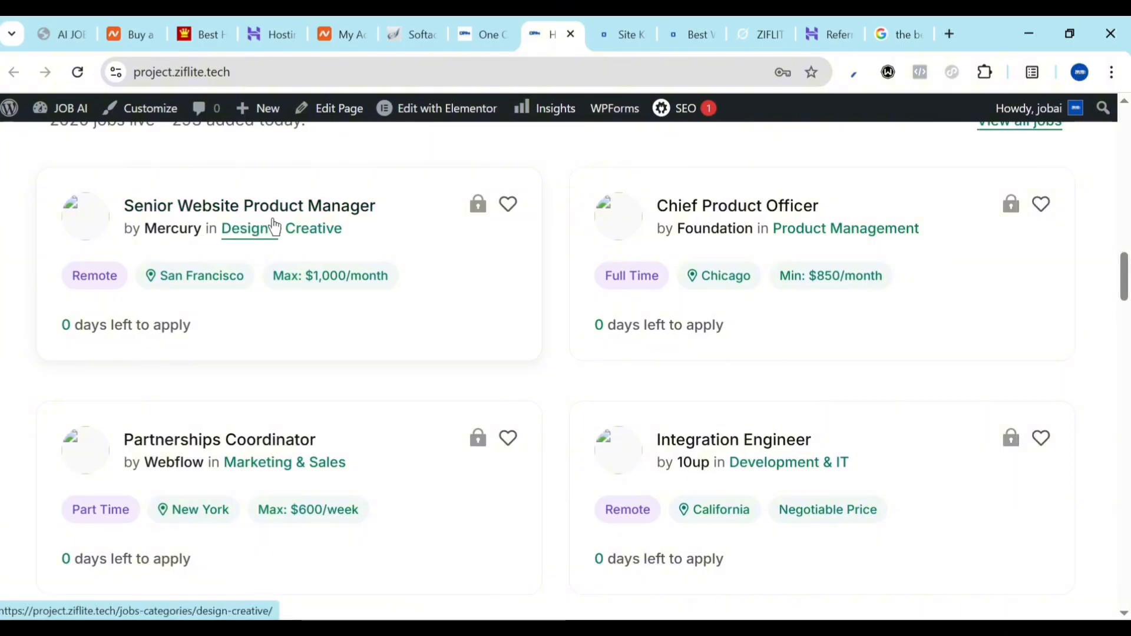
{"action": "scroll", "coordinate": [571, 462], "scroll_direction": "down", "scroll_amount": 15}
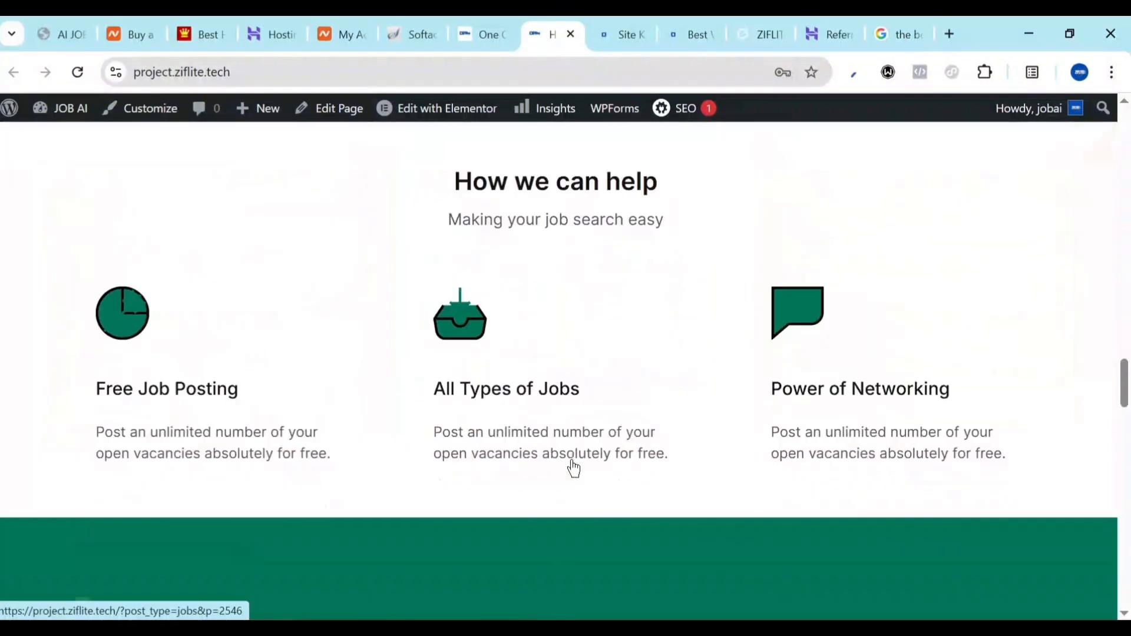
{"action": "scroll", "coordinate": [571, 460], "scroll_direction": "up", "scroll_amount": 12}
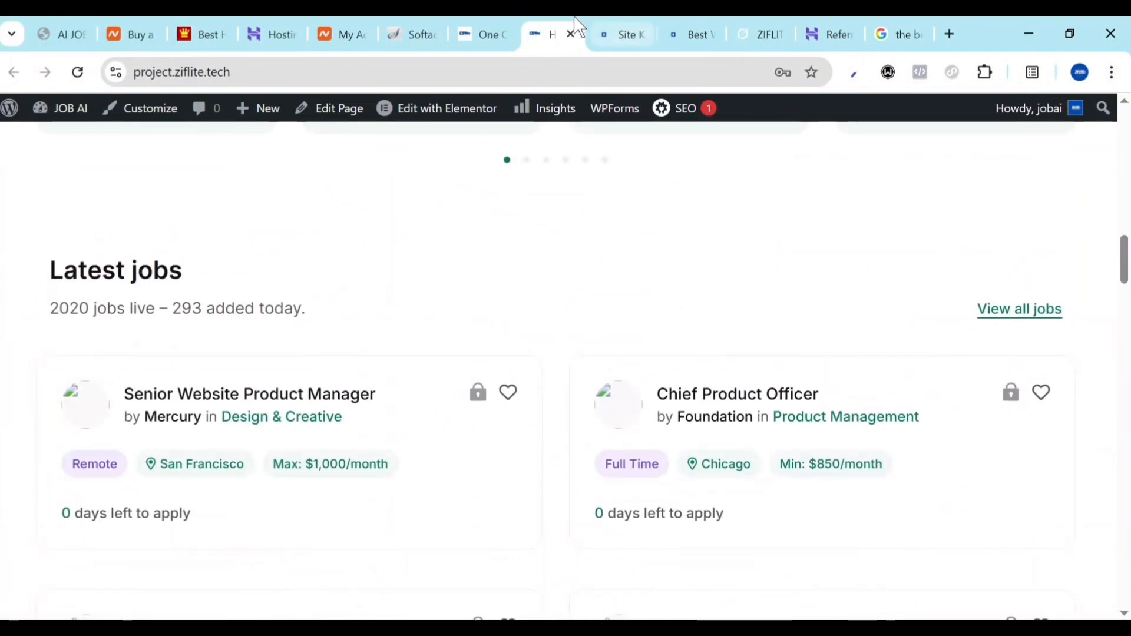
Compare the existing AI JOB site with the Civi 'Got Talent ? Meet Opportunity' homepage
{"action": "left_click", "coordinate": [37, 17]}
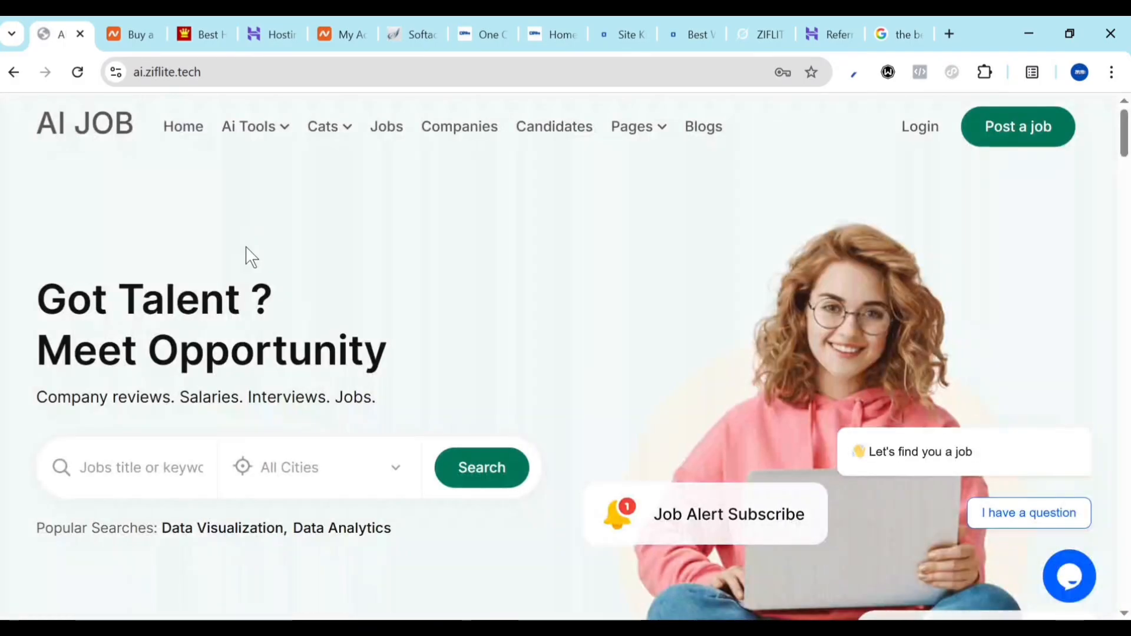
{"action": "scroll", "coordinate": [313, 444], "scroll_direction": "down", "scroll_amount": 5}
{"action": "scroll", "coordinate": [315, 445], "scroll_direction": "down", "scroll_amount": 5}
{"action": "scroll", "coordinate": [315, 444], "scroll_direction": "up", "scroll_amount": 10}
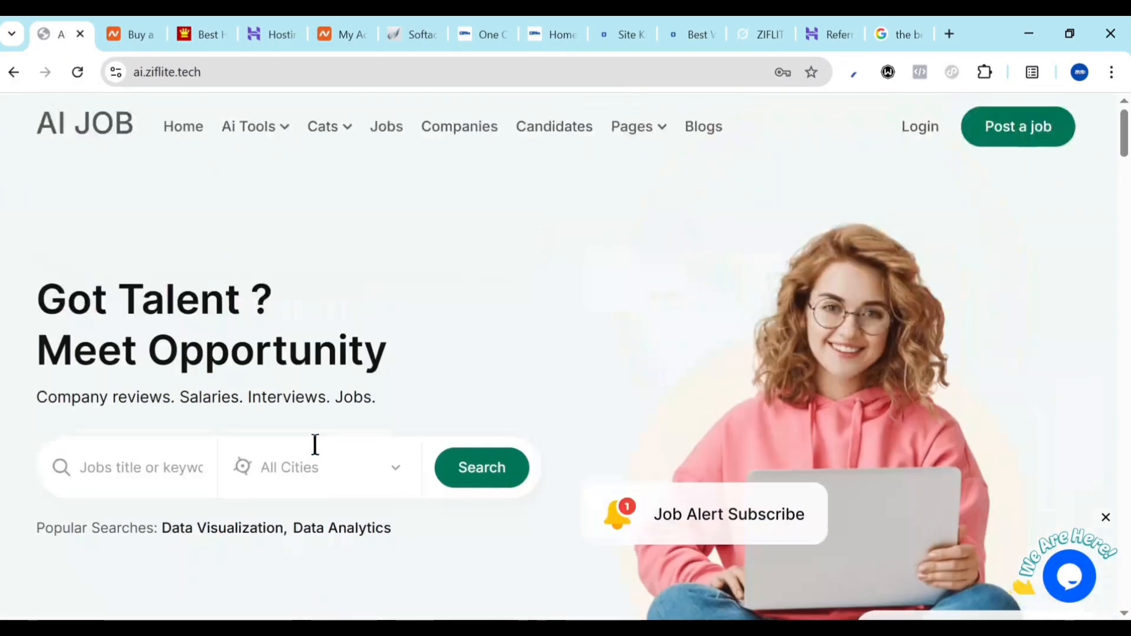
{"action": "left_click", "coordinate": [532, 18]}
{"action": "scroll", "coordinate": [436, 260], "scroll_direction": "up", "scroll_amount": 10}
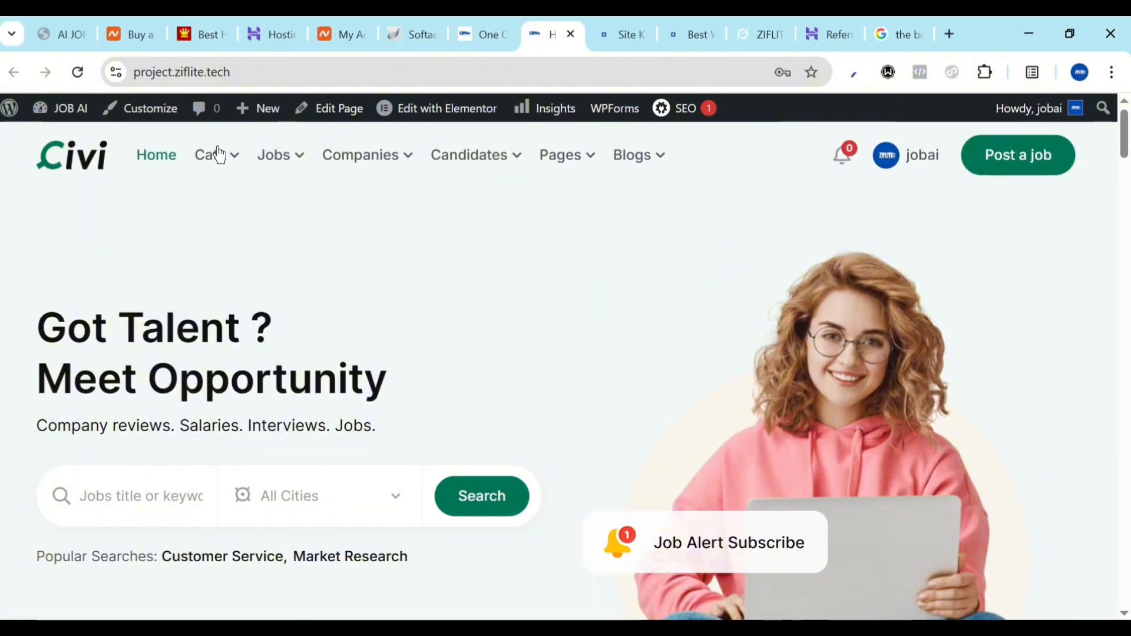
{"action": "mouse_move", "coordinate": [327, 177]}
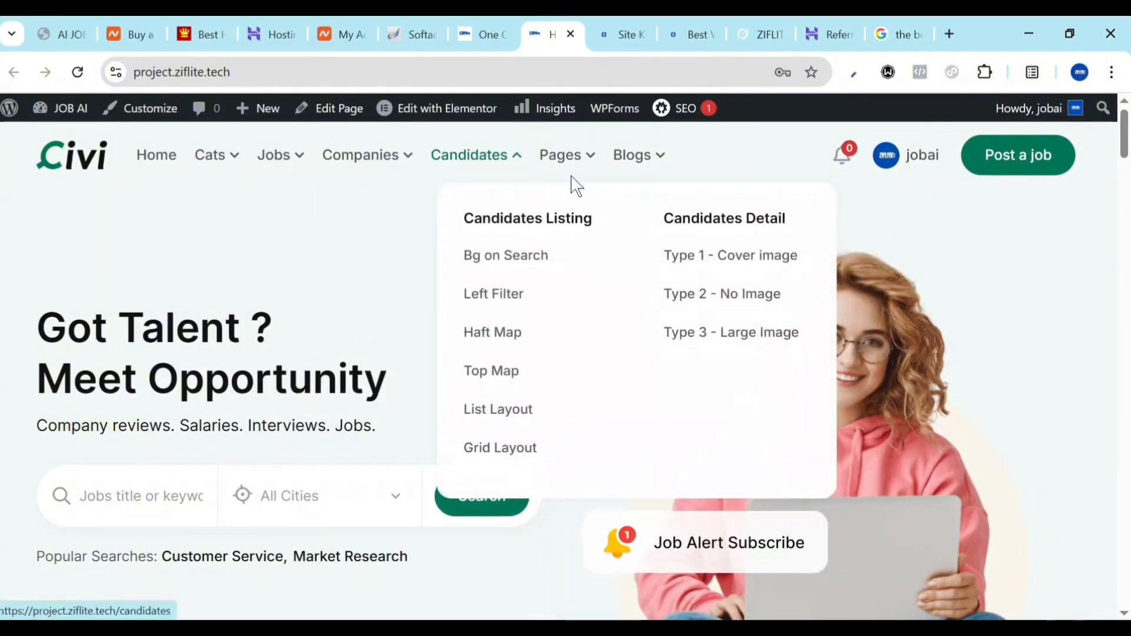
{"action": "scroll", "coordinate": [451, 503], "scroll_direction": "down", "scroll_amount": 15}
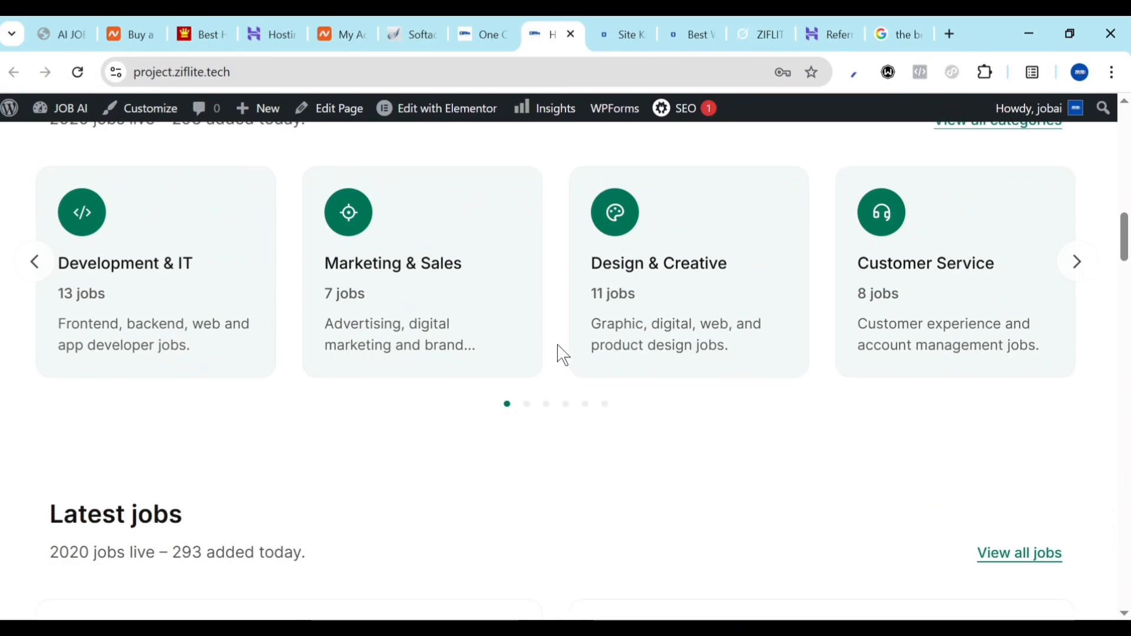
{"action": "scroll", "coordinate": [570, 344], "scroll_direction": "up", "scroll_amount": 10}
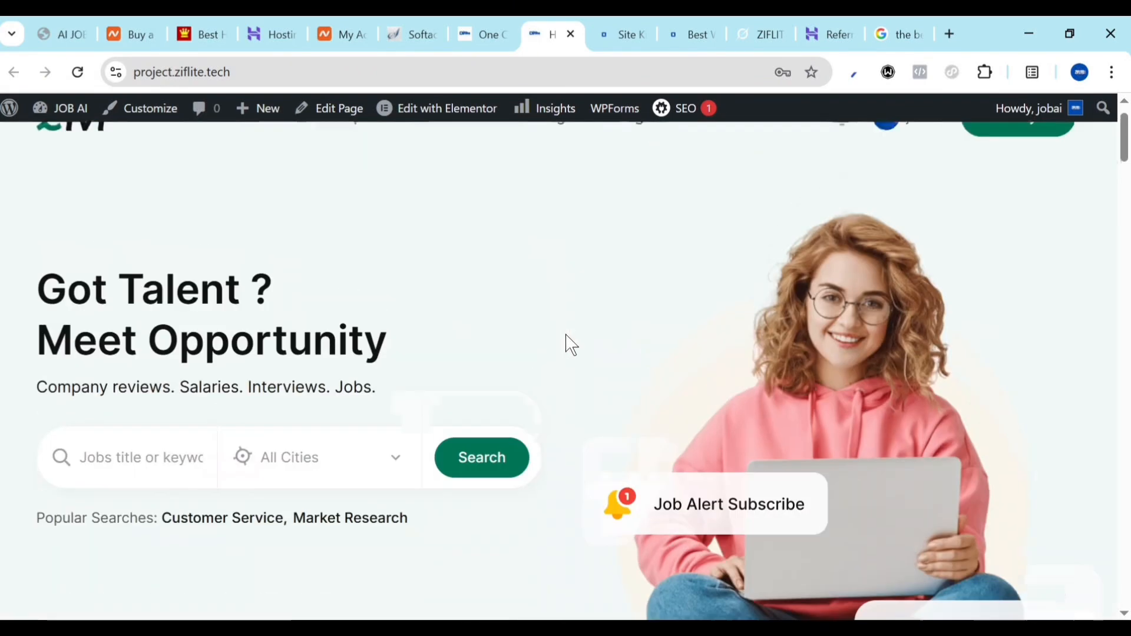
Take a last look at the Civi homepage, then return to the Import Complete summary
{"action": "key", "text": "ctrl+shift+Tab"}
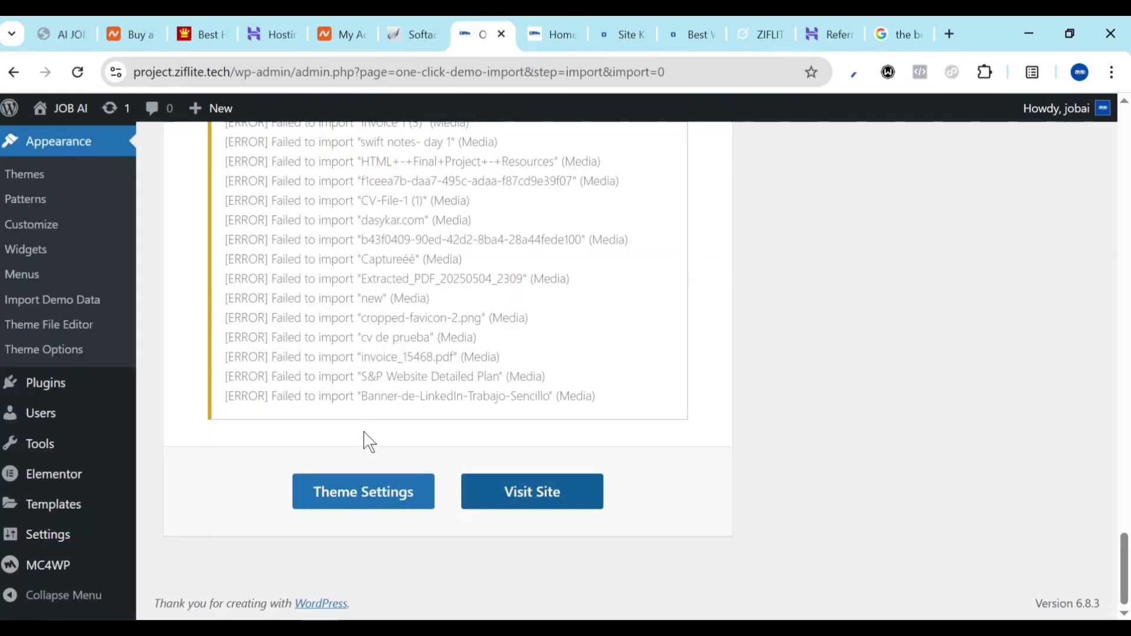
{"action": "left_click", "coordinate": [539, 20]}
{"action": "scroll", "coordinate": [458, 449], "scroll_direction": "down", "scroll_amount": 10}
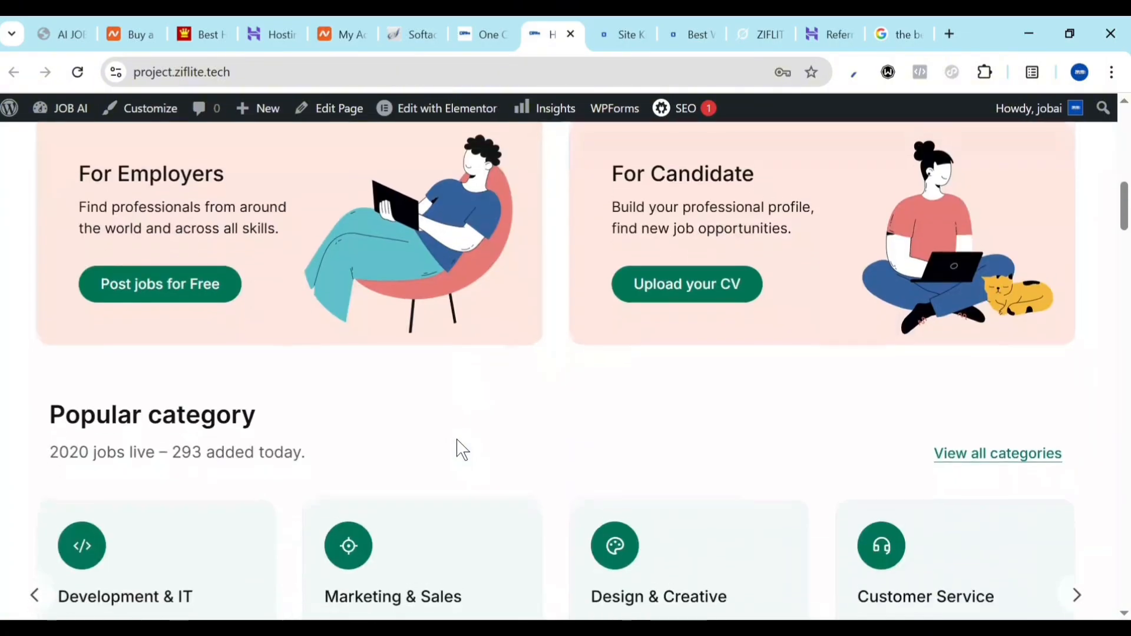
{"action": "scroll", "coordinate": [458, 450], "scroll_direction": "up", "scroll_amount": 10}
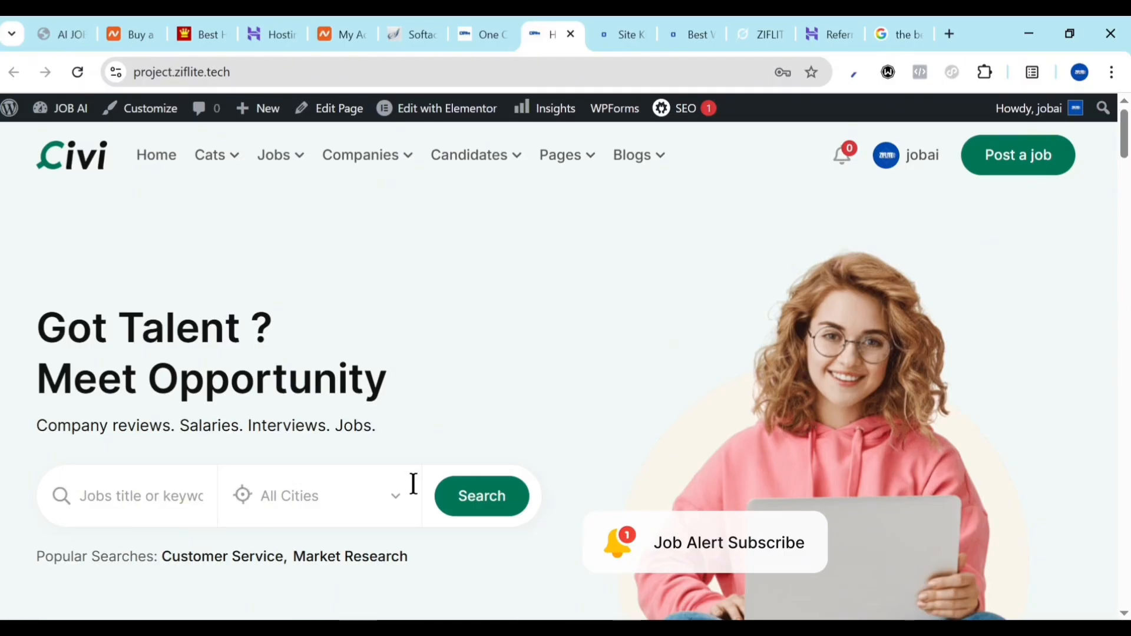
{"action": "left_click", "coordinate": [482, 34]}
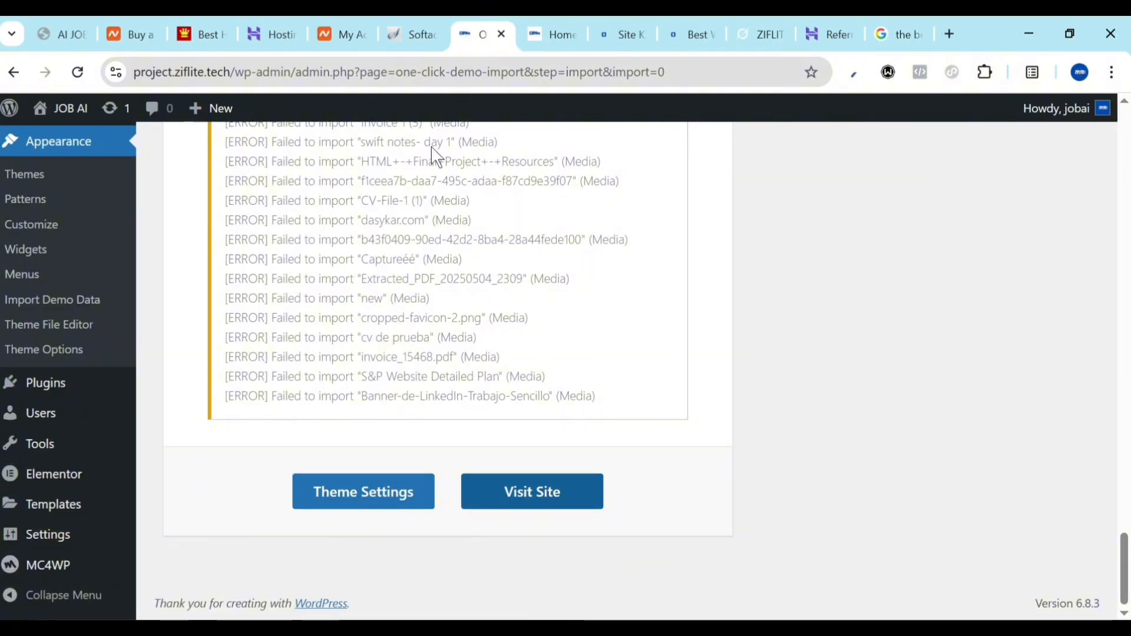
Open Civi > Welcome and review its version 2.2.0 details, Plugins and Changelog sections
{"action": "scroll", "coordinate": [370, 468], "scroll_direction": "up", "scroll_amount": 15}
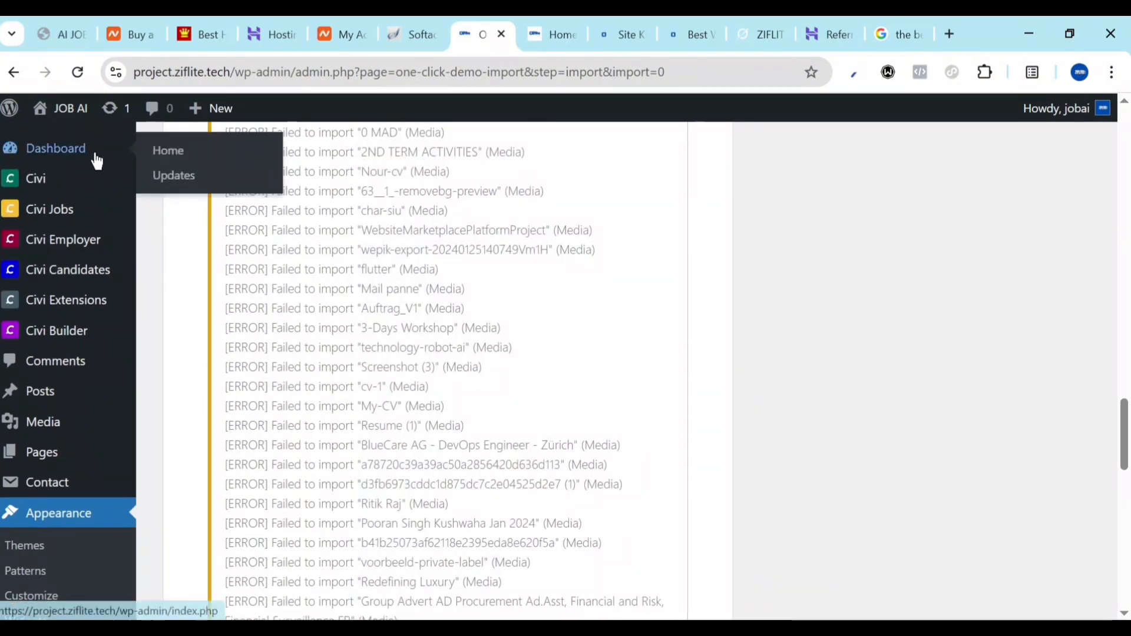
{"action": "mouse_move", "coordinate": [52, 190]}
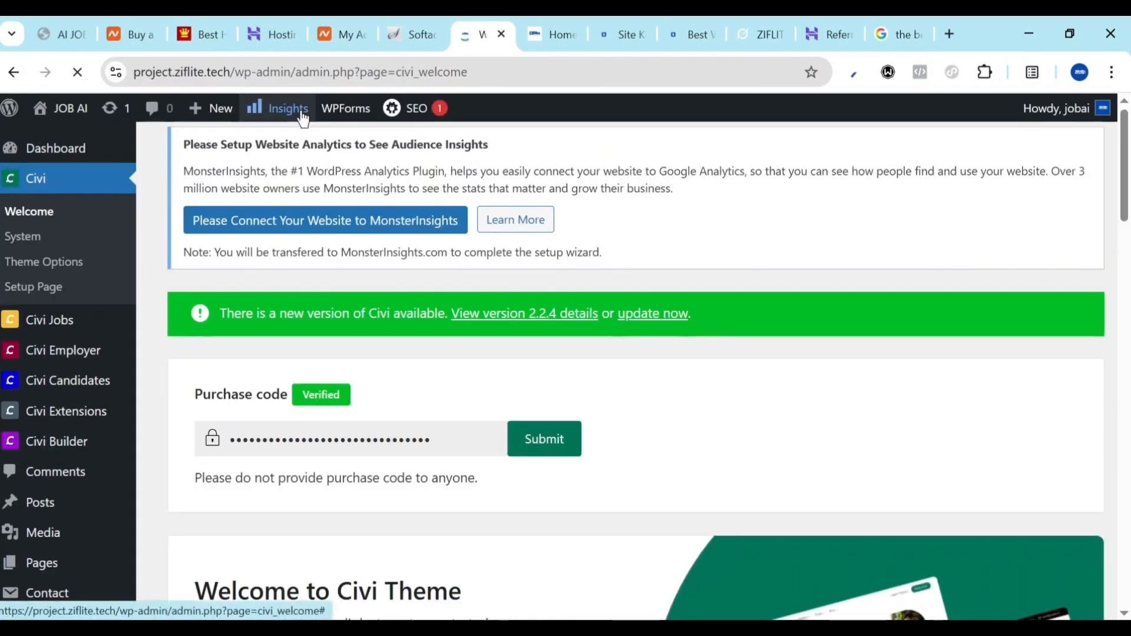
{"action": "scroll", "coordinate": [313, 471], "scroll_direction": "down", "scroll_amount": 12}
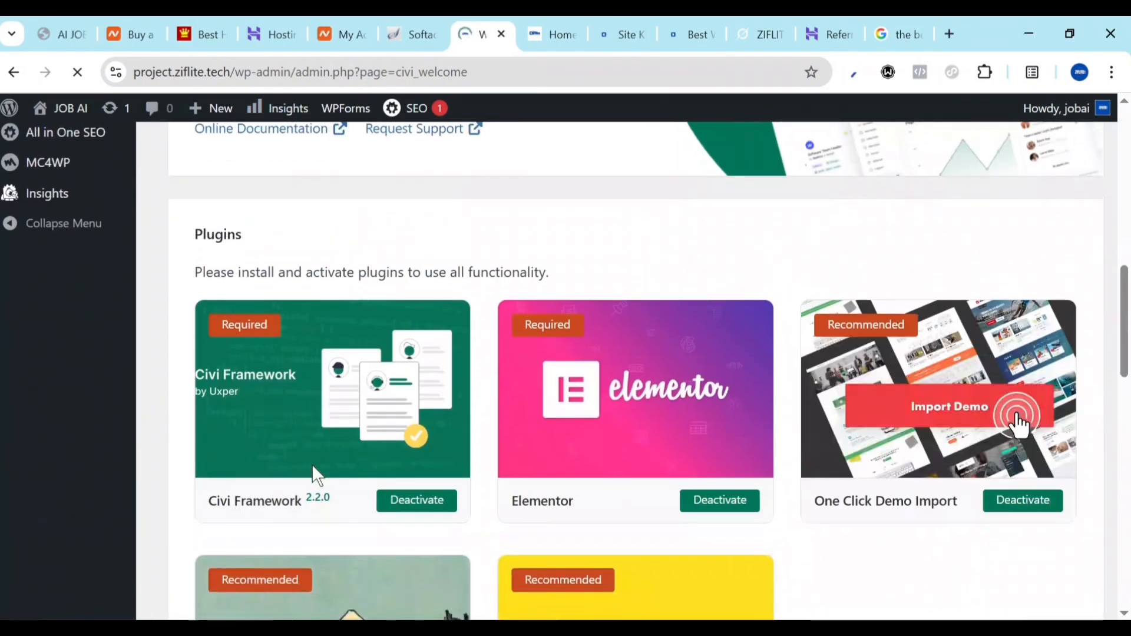
{"action": "scroll", "coordinate": [312, 467], "scroll_direction": "down", "scroll_amount": 6}
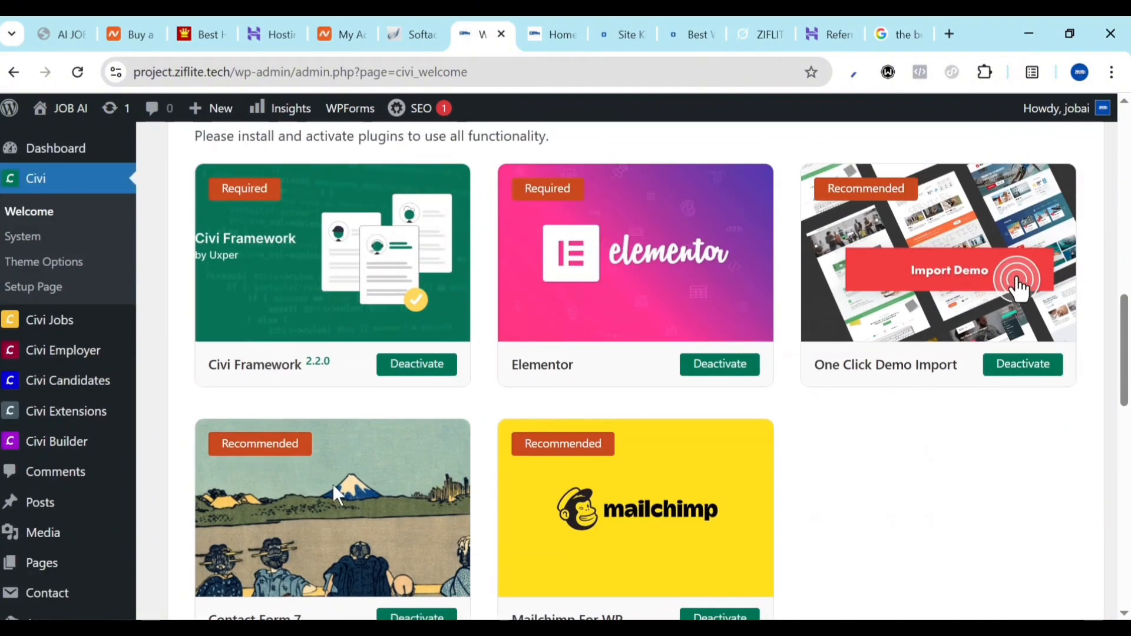
{"action": "scroll", "coordinate": [333, 483], "scroll_direction": "down", "scroll_amount": 10}
{"action": "scroll", "coordinate": [333, 483], "scroll_direction": "down", "scroll_amount": 3}
{"action": "scroll", "coordinate": [332, 483], "scroll_direction": "up", "scroll_amount": 12}
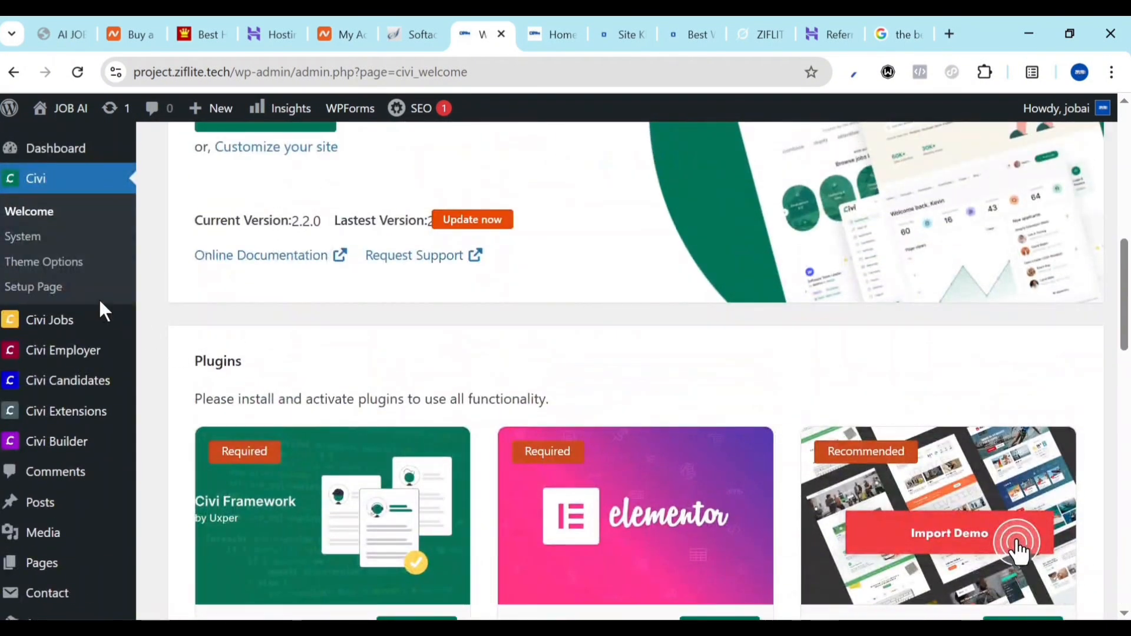
Open Civi Theme Options and look over the Setup Page settings
{"action": "left_click", "coordinate": [46, 271]}
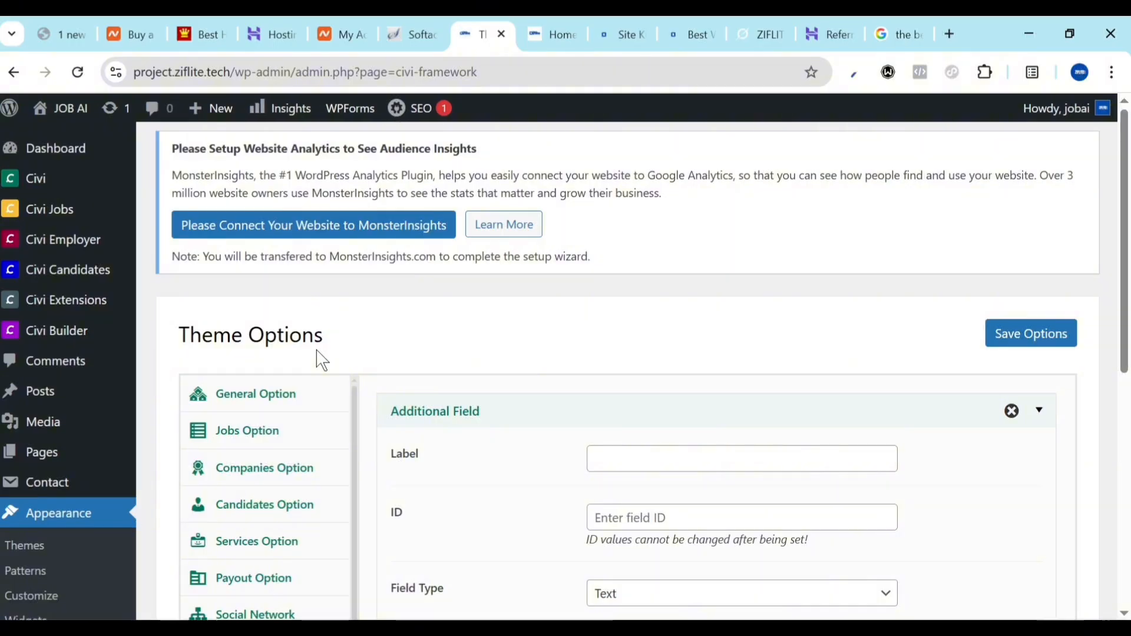
{"action": "scroll", "coordinate": [321, 360], "scroll_direction": "down", "scroll_amount": 3}
{"action": "scroll", "coordinate": [318, 357], "scroll_direction": "down", "scroll_amount": 4}
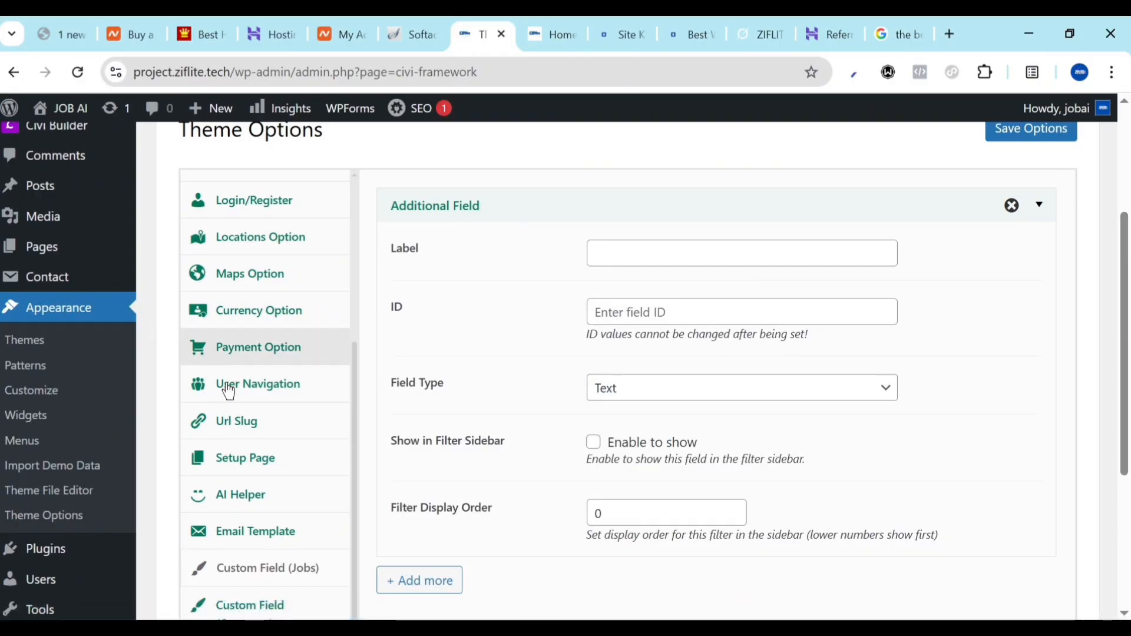
{"action": "left_click", "coordinate": [257, 470]}
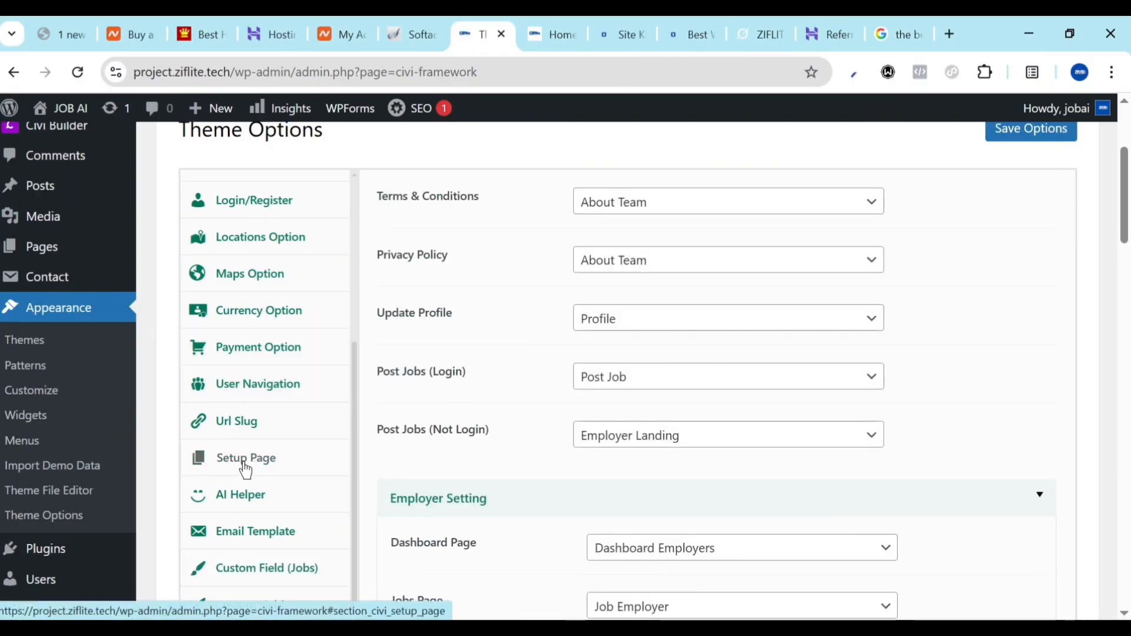
{"action": "scroll", "coordinate": [530, 412], "scroll_direction": "down", "scroll_amount": 10}
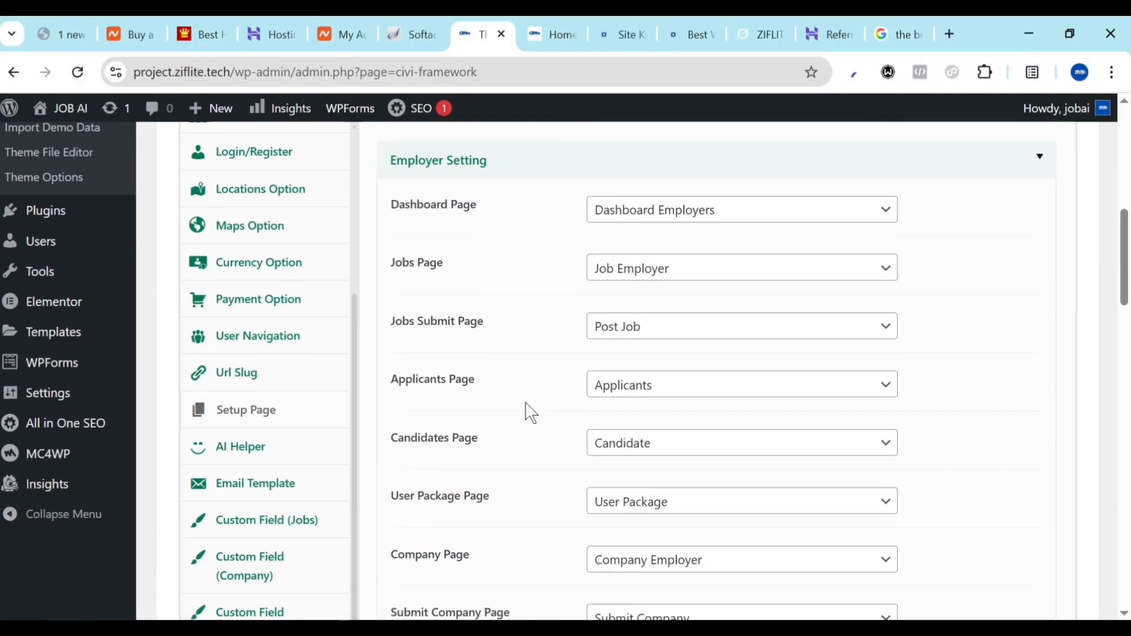
{"action": "scroll", "coordinate": [530, 412], "scroll_direction": "down", "scroll_amount": 20}
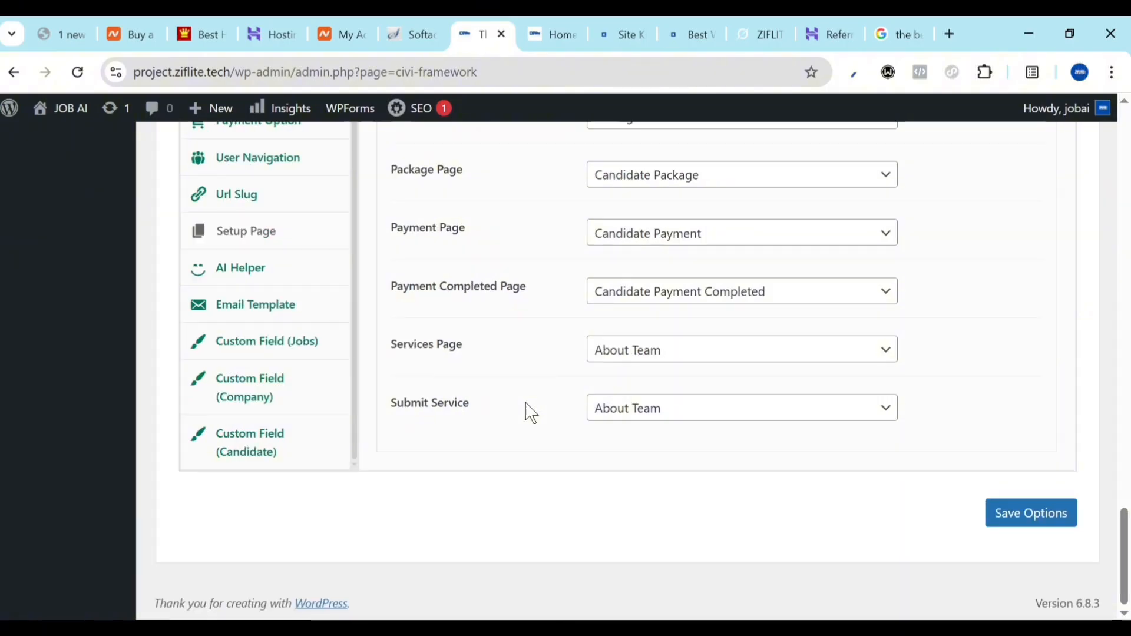
{"action": "scroll", "coordinate": [530, 412], "scroll_direction": "up", "scroll_amount": 8}
{"action": "scroll", "coordinate": [530, 412], "scroll_direction": "up", "scroll_amount": 15}
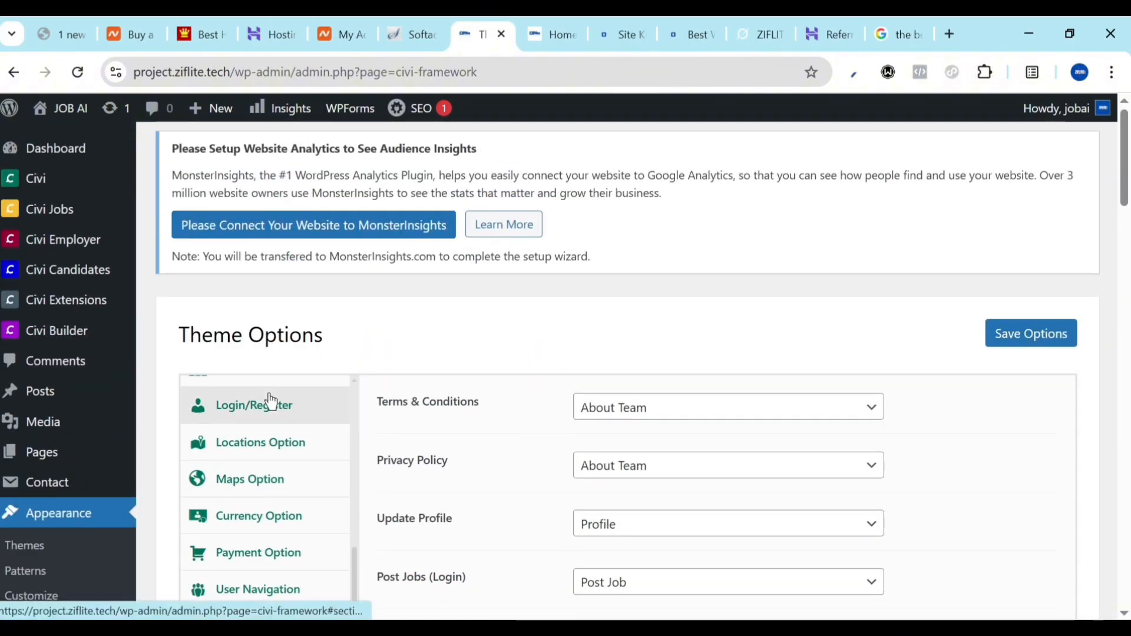
{"action": "scroll", "coordinate": [271, 399], "scroll_direction": "up", "scroll_amount": 3}
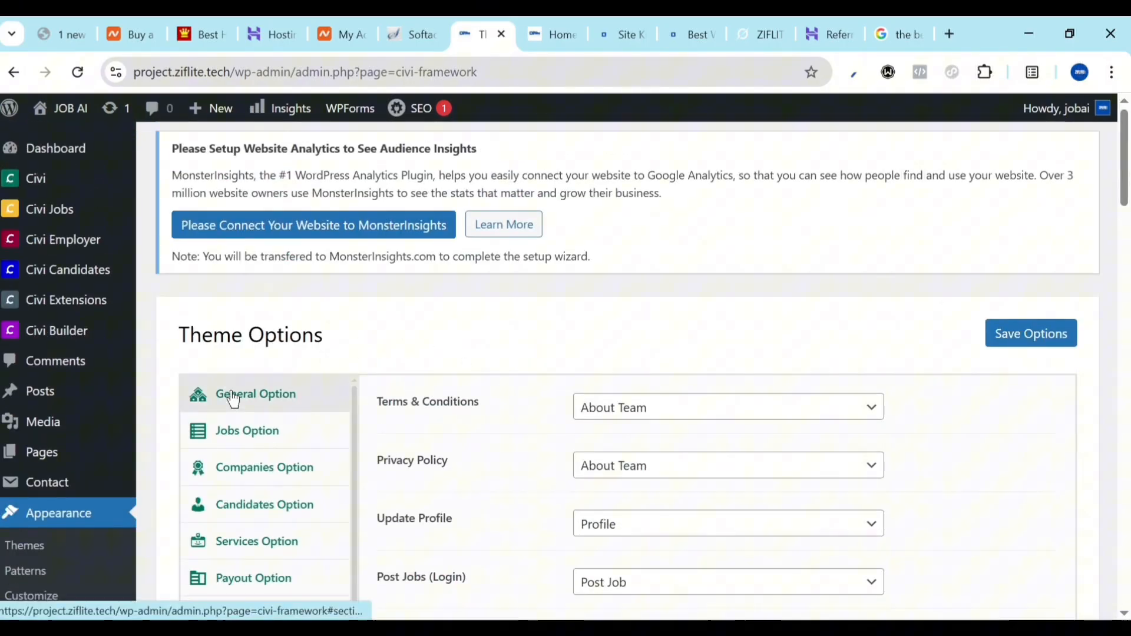
Show the General Option settings: time format, cookie notice and back-to-top switches
{"action": "left_click", "coordinate": [278, 396]}
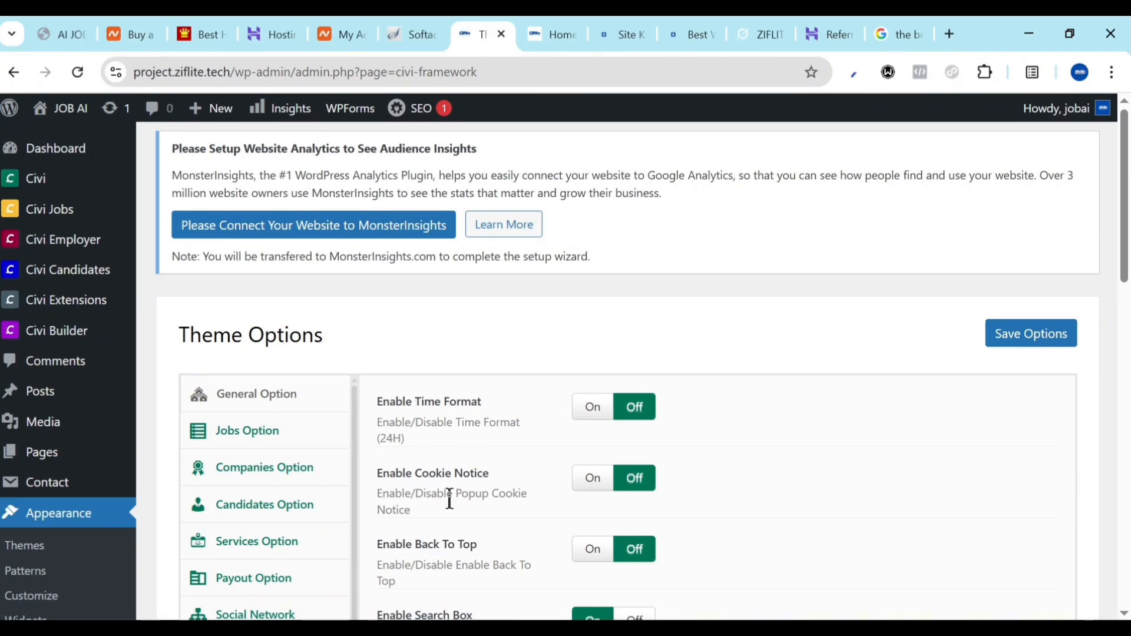
{"action": "scroll", "coordinate": [450, 498], "scroll_direction": "down", "scroll_amount": 5}
{"action": "scroll", "coordinate": [452, 498], "scroll_direction": "down", "scroll_amount": 10}
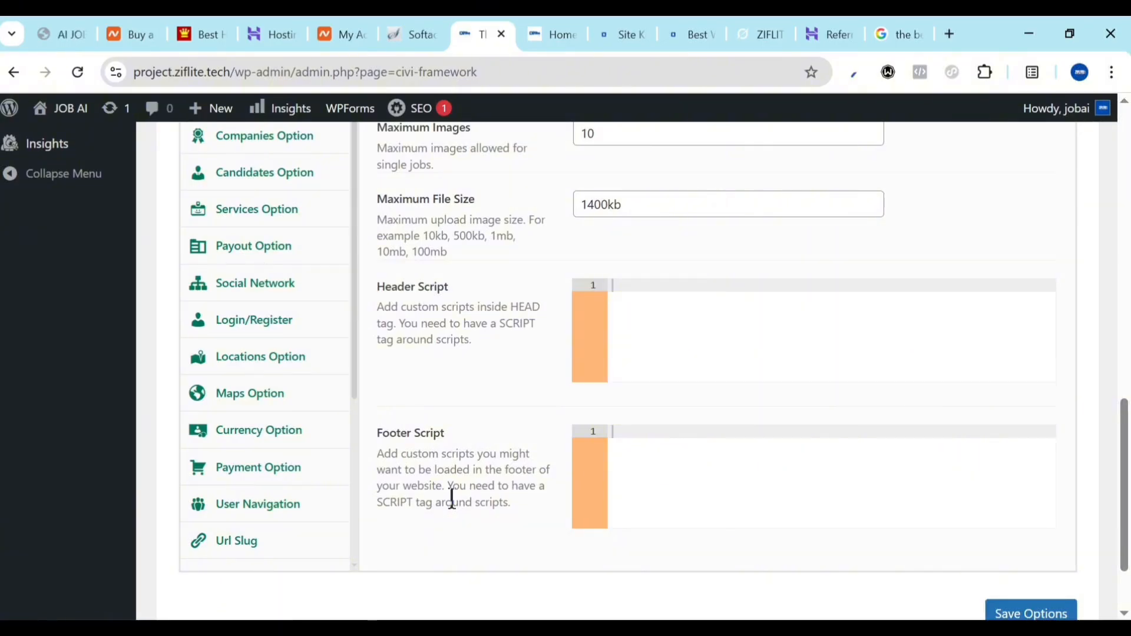
{"action": "scroll", "coordinate": [452, 498], "scroll_direction": "up", "scroll_amount": 10}
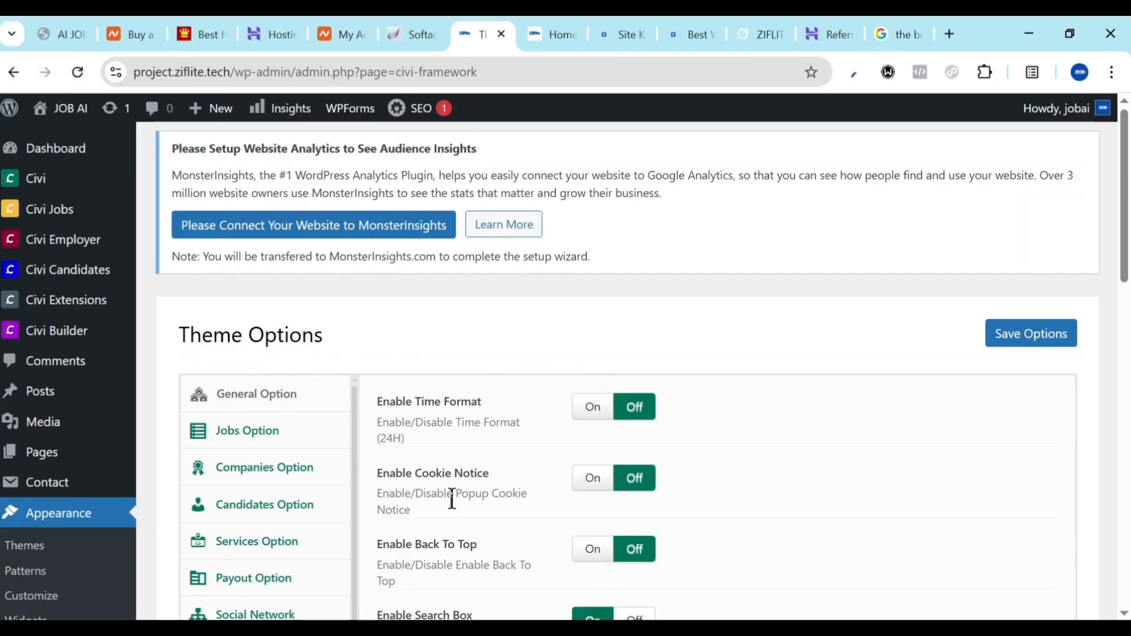
In Jobs Option, turn on Extend Expired Jobs, Apply Job Login and Show Jobs Expires
{"action": "left_click", "coordinate": [268, 441]}
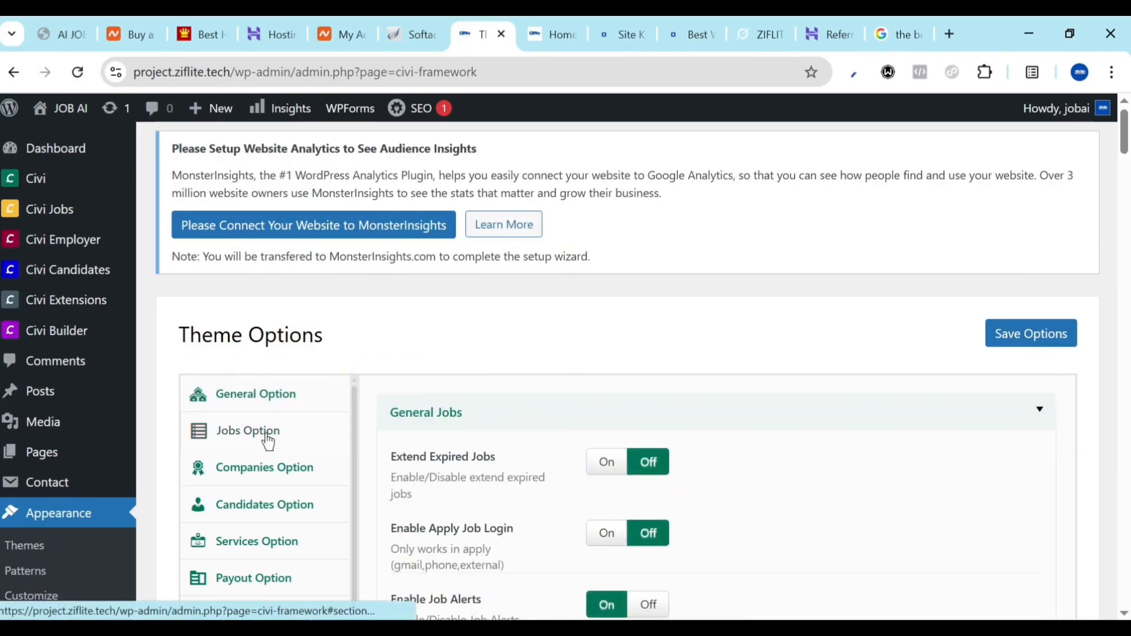
{"action": "scroll", "coordinate": [507, 500], "scroll_direction": "down", "scroll_amount": 3}
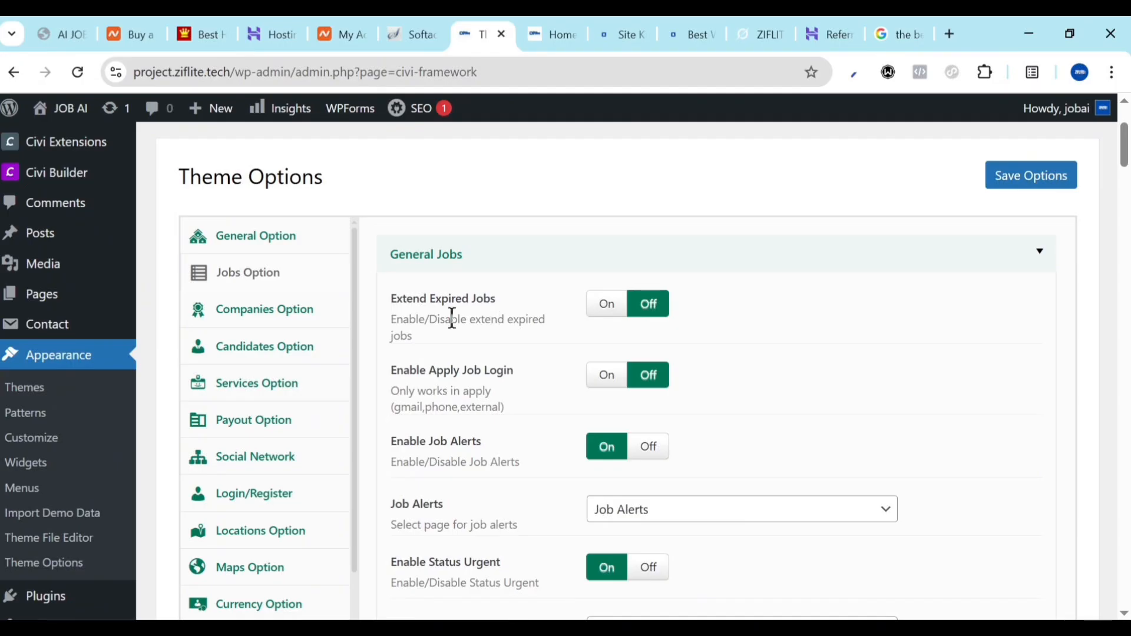
{"action": "left_click", "coordinate": [607, 307]}
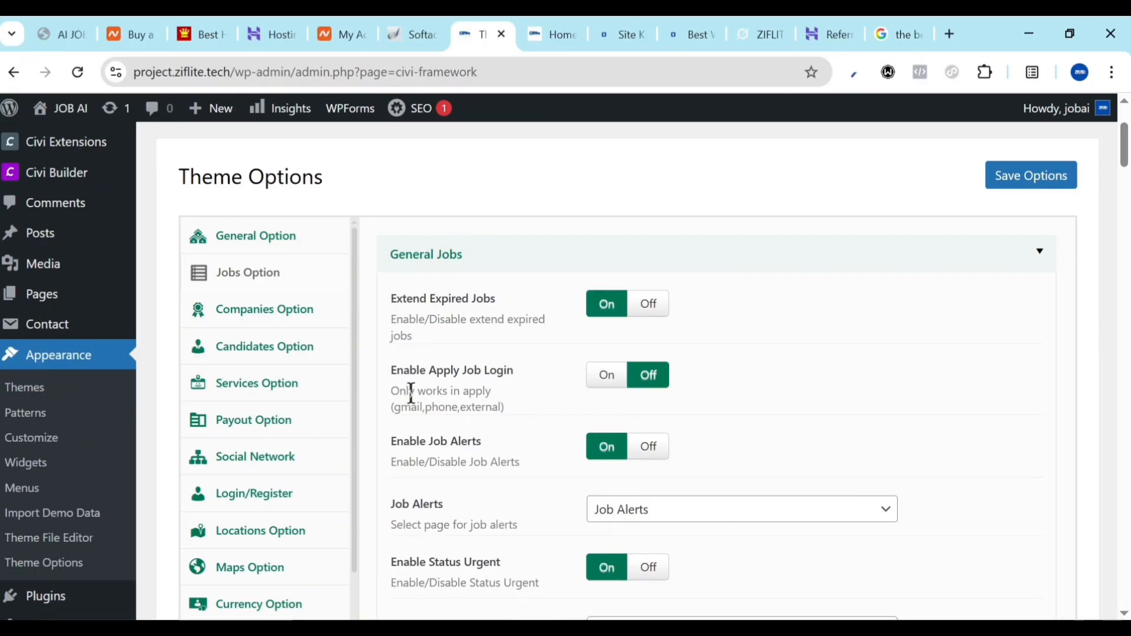
{"action": "left_click", "coordinate": [609, 379]}
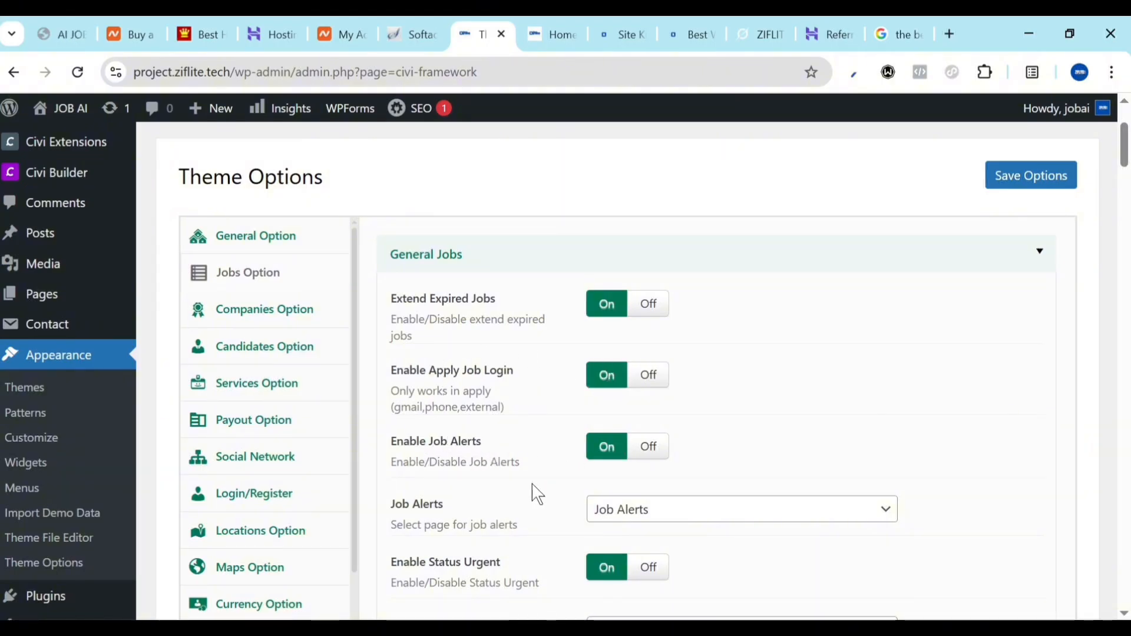
{"action": "scroll", "coordinate": [535, 494], "scroll_direction": "down", "scroll_amount": 3}
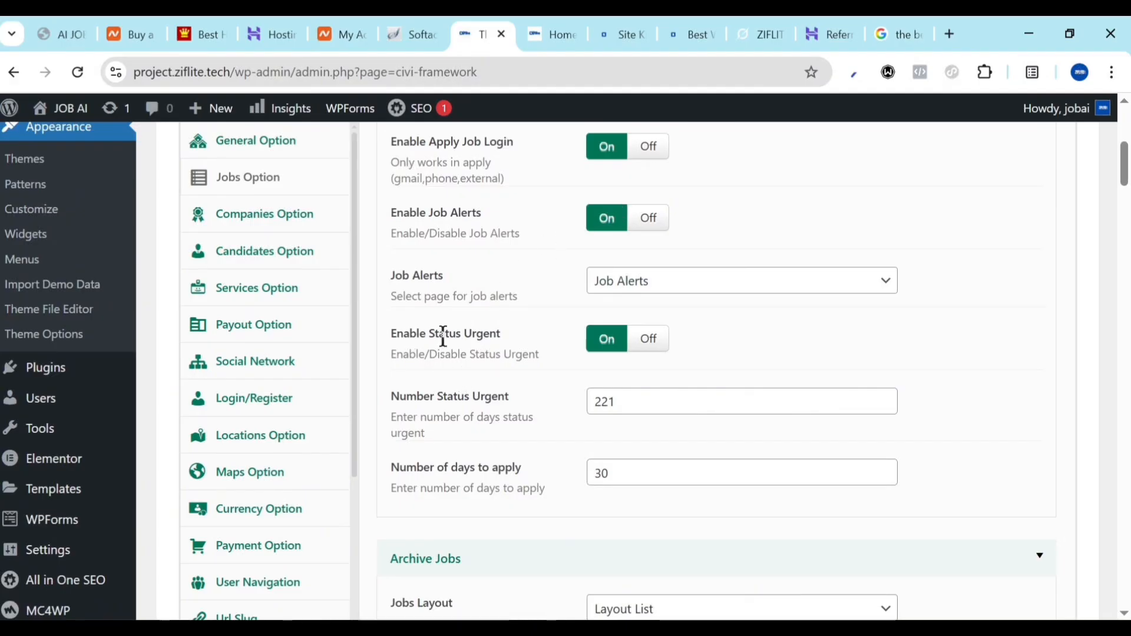
{"action": "scroll", "coordinate": [430, 463], "scroll_direction": "down", "scroll_amount": 5}
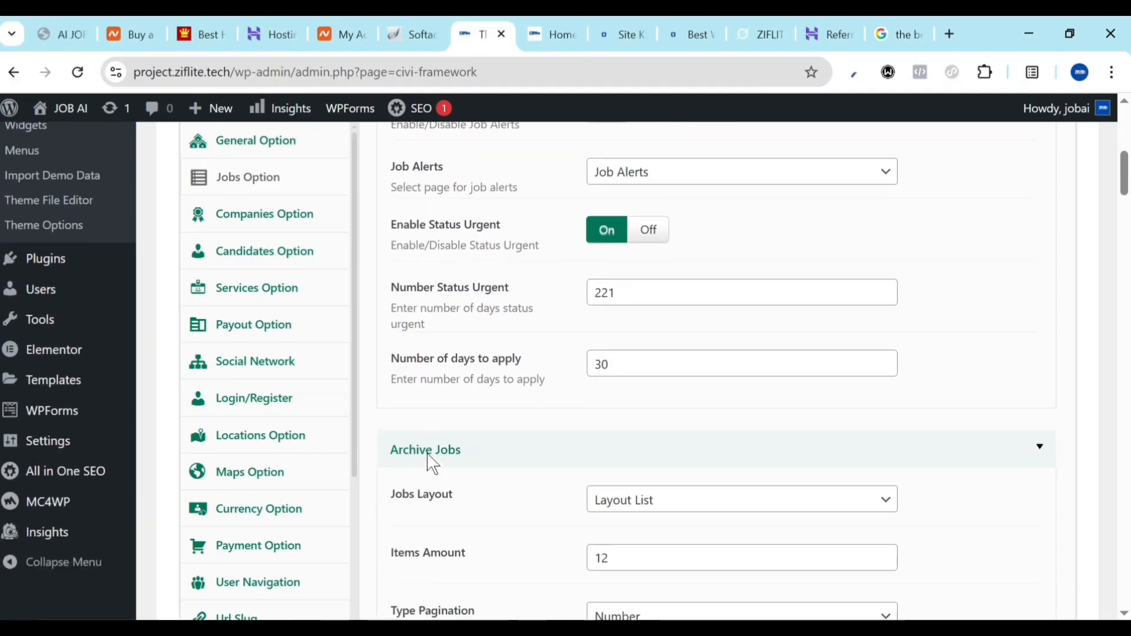
{"action": "scroll", "coordinate": [426, 450], "scroll_direction": "down", "scroll_amount": 2}
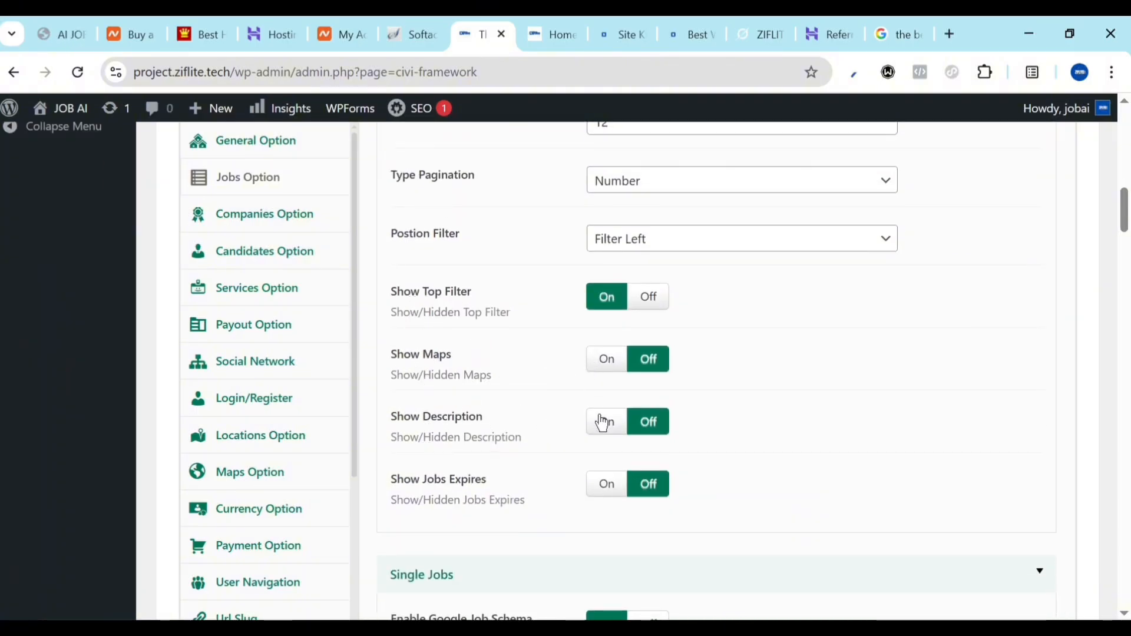
{"action": "left_click", "coordinate": [607, 486]}
{"action": "scroll", "coordinate": [591, 500], "scroll_direction": "down", "scroll_amount": 5}
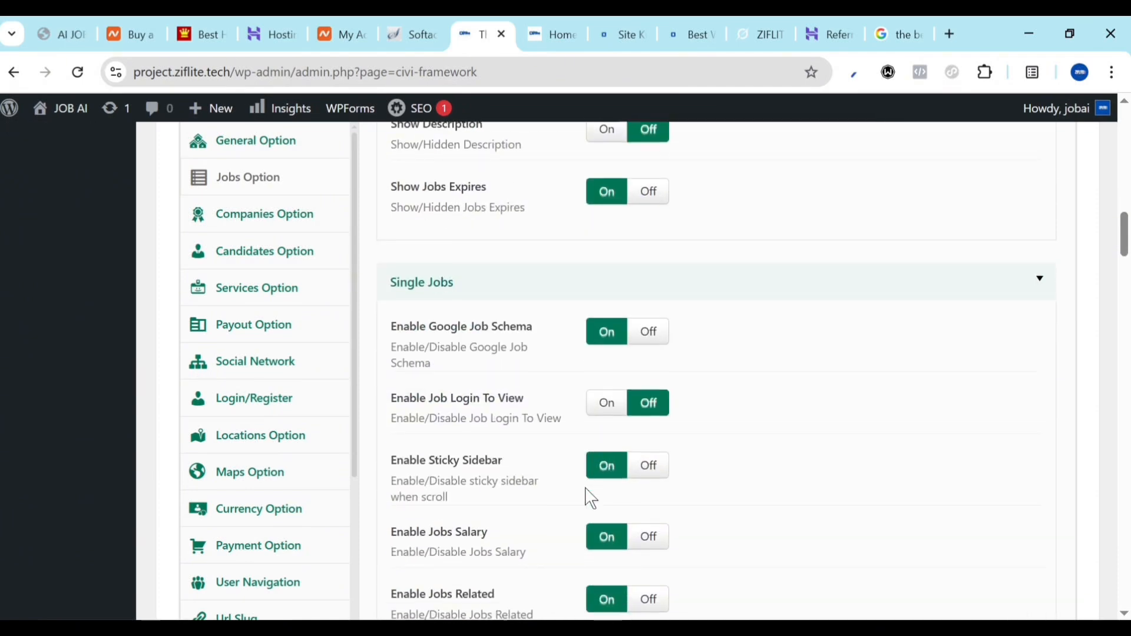
{"action": "scroll", "coordinate": [530, 261], "scroll_direction": "up", "scroll_amount": 8}
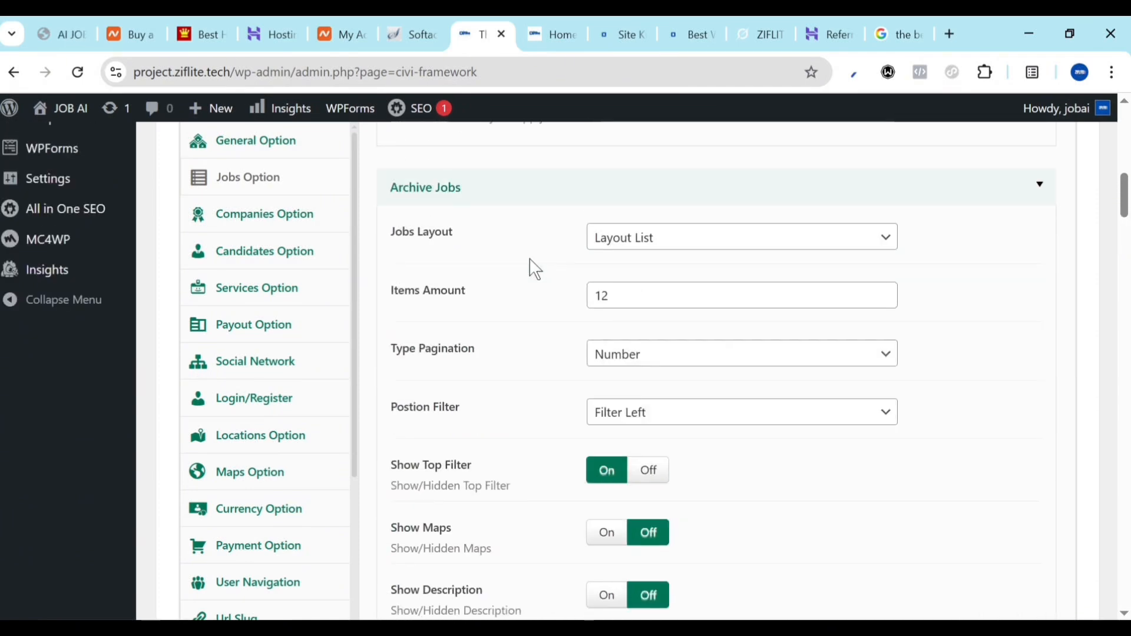
{"action": "scroll", "coordinate": [528, 259], "scroll_direction": "down", "scroll_amount": 10}
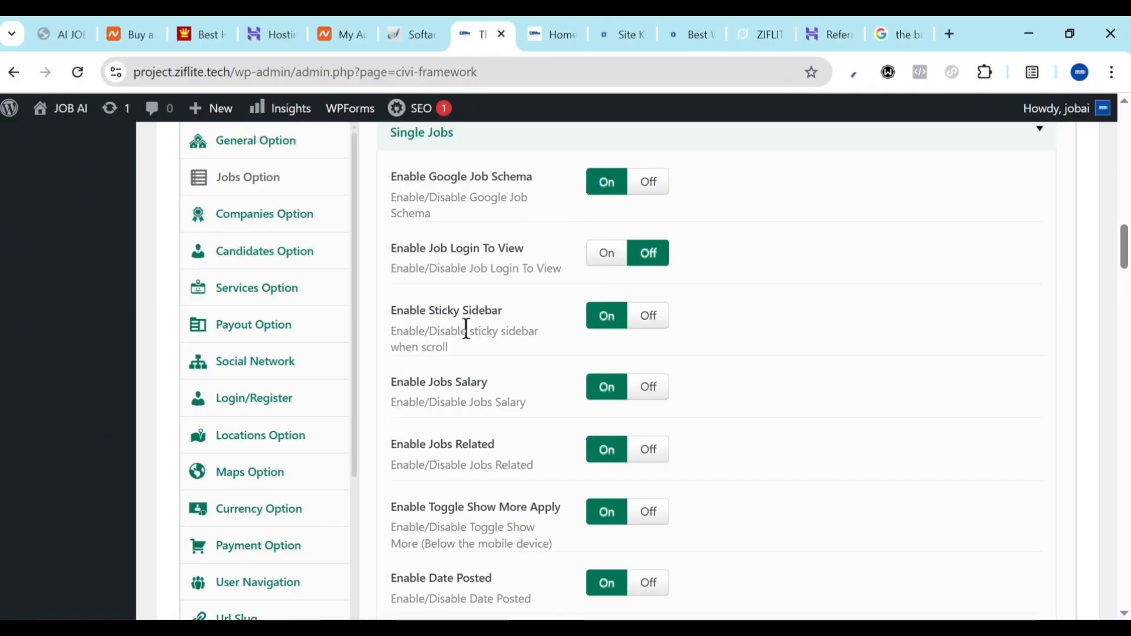
{"action": "scroll", "coordinate": [505, 465], "scroll_direction": "down", "scroll_amount": 10}
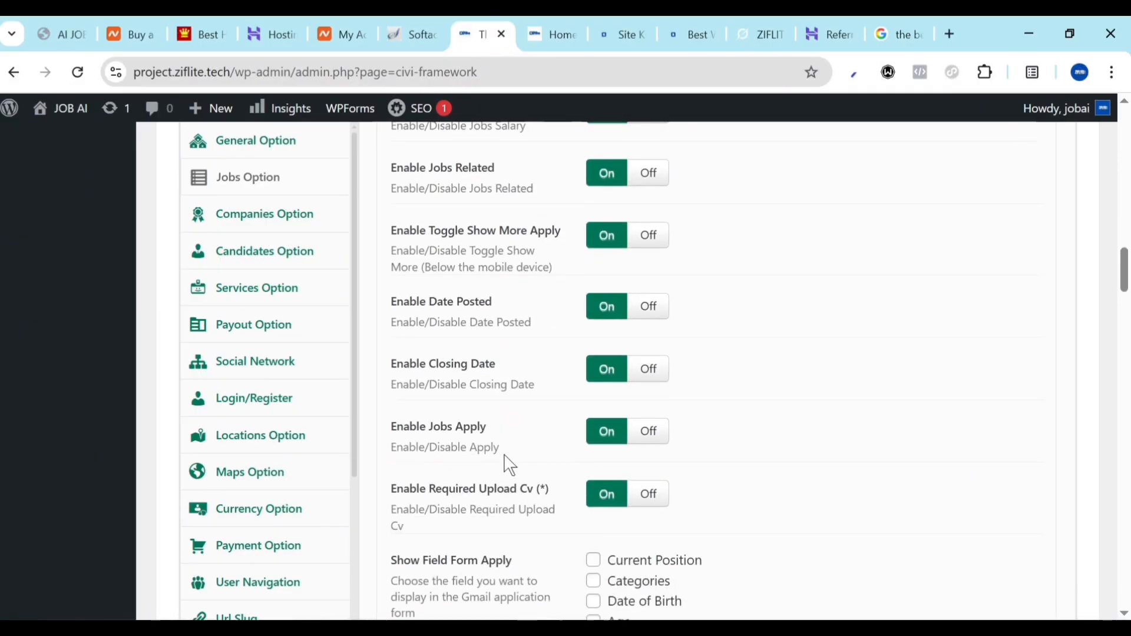
{"action": "scroll", "coordinate": [504, 465], "scroll_direction": "up", "scroll_amount": 1}
{"action": "scroll", "coordinate": [505, 465], "scroll_direction": "up", "scroll_amount": 1}
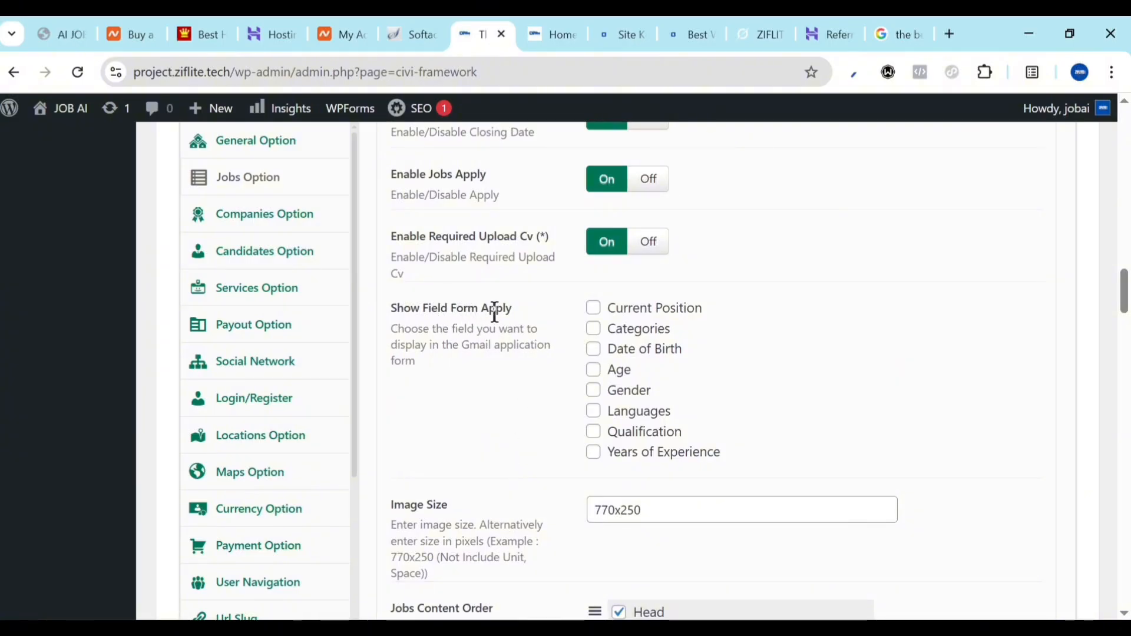
Tick Current Position, Languages, Qualification and Years of Experience for the apply form
{"action": "left_click", "coordinate": [593, 306]}
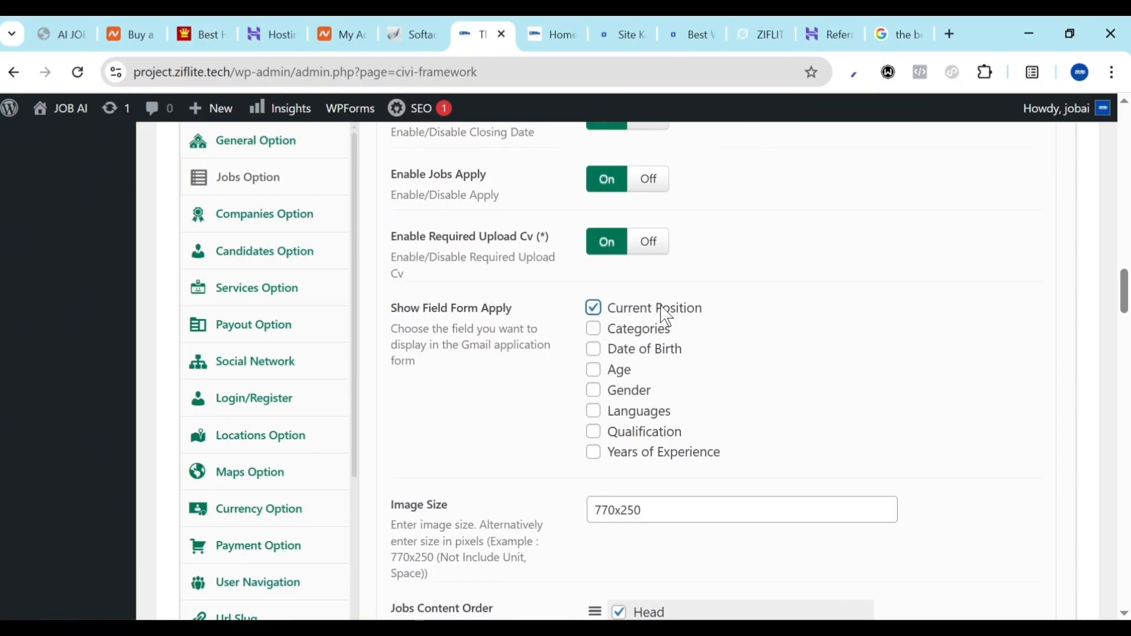
{"action": "left_click", "coordinate": [594, 350]}
{"action": "left_click", "coordinate": [595, 351]}
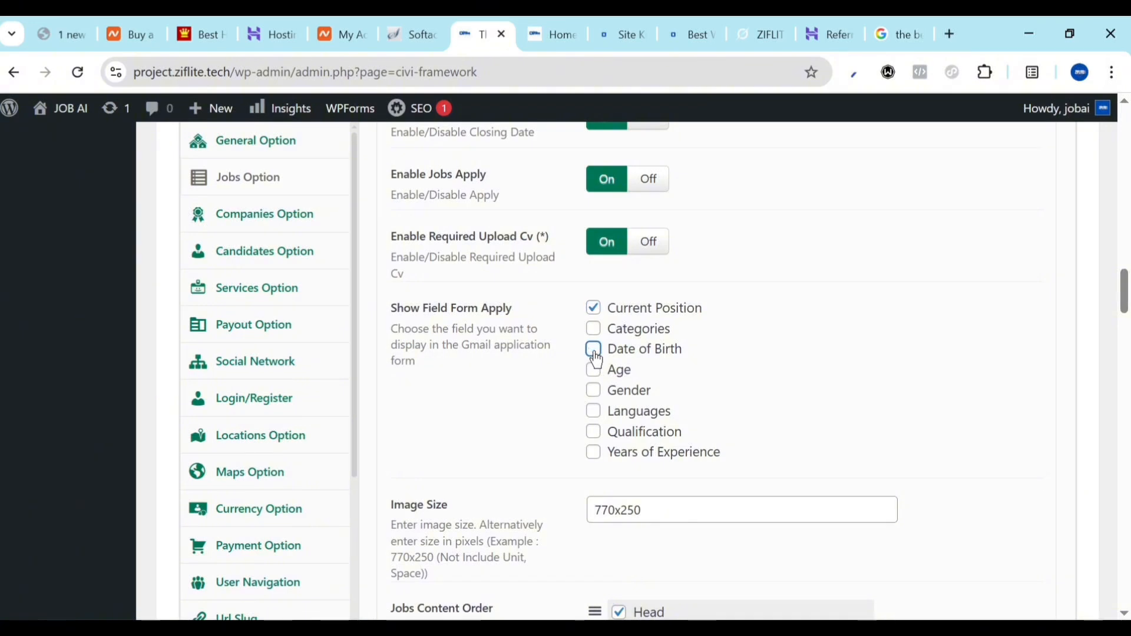
{"action": "left_click", "coordinate": [594, 411]}
{"action": "left_click", "coordinate": [594, 432]}
{"action": "left_click", "coordinate": [593, 453]}
{"action": "scroll", "coordinate": [597, 461], "scroll_direction": "down", "scroll_amount": 1}
{"action": "scroll", "coordinate": [595, 456], "scroll_direction": "down", "scroll_amount": 15}
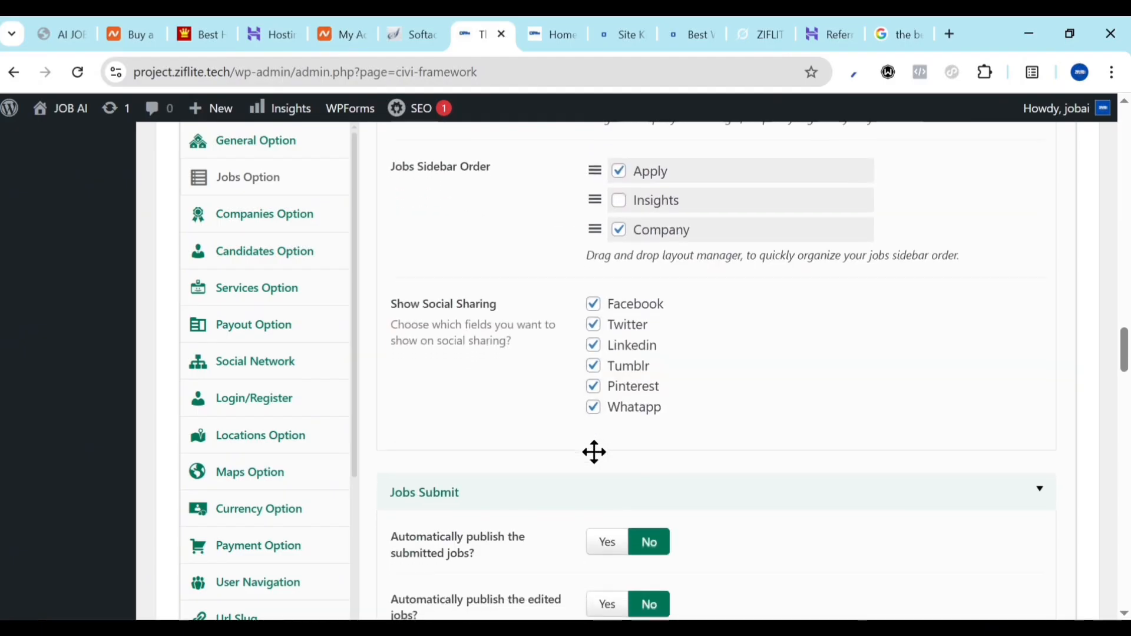
{"action": "scroll", "coordinate": [594, 453], "scroll_direction": "up", "scroll_amount": 4}
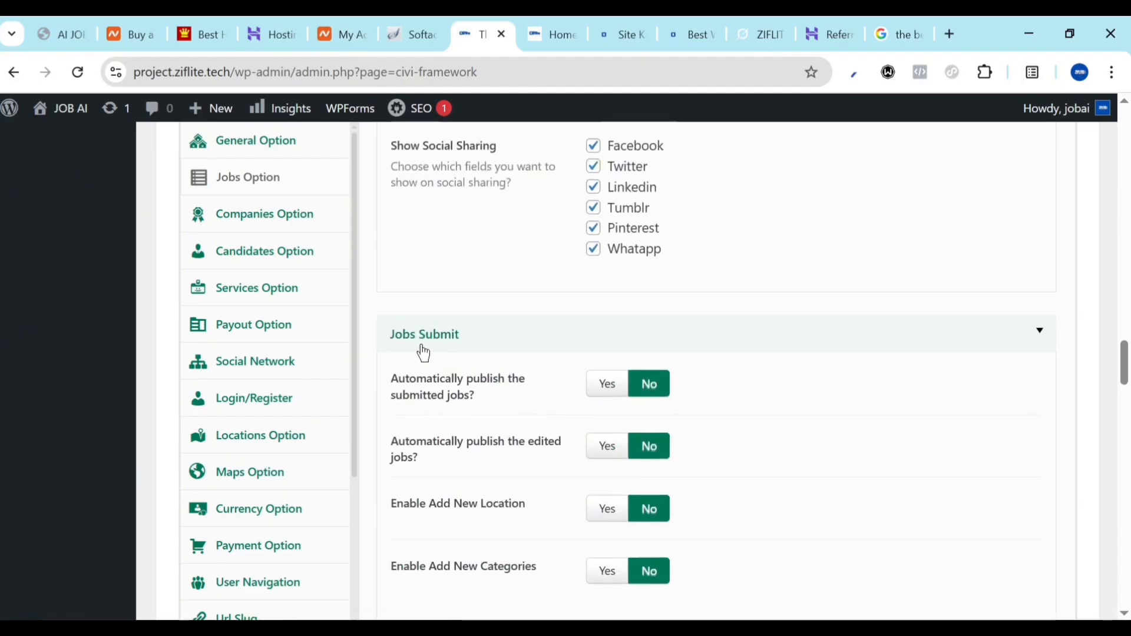
Set all four Jobs Submit toggles to Yes: auto-publish new and edited jobs, allow new locations and categories
{"action": "left_click", "coordinate": [612, 388]}
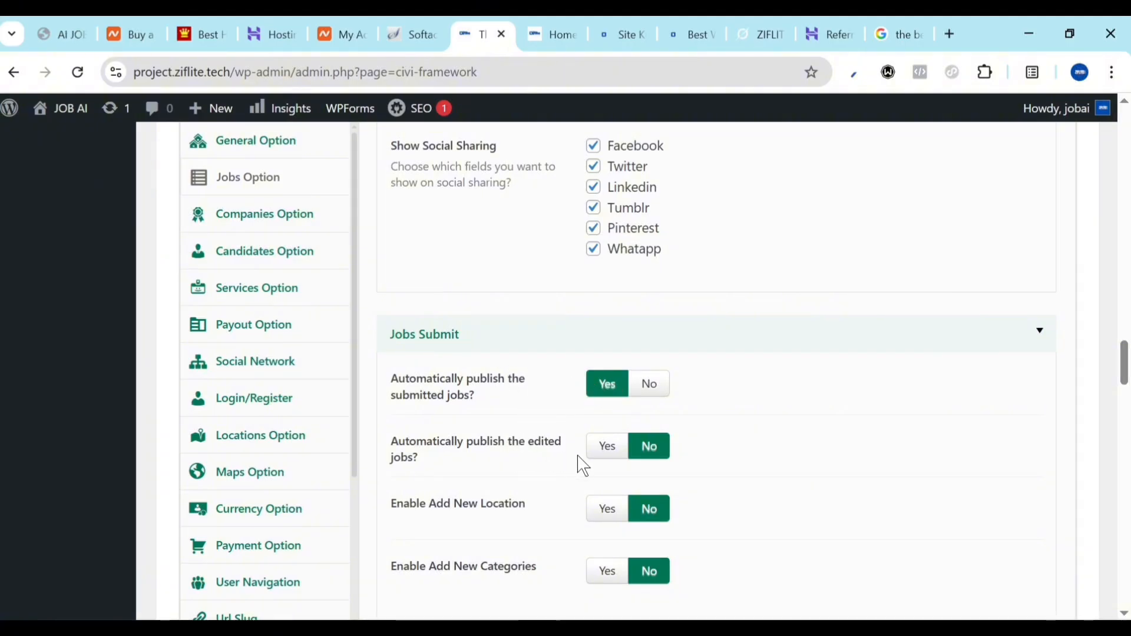
{"action": "left_click", "coordinate": [596, 462]}
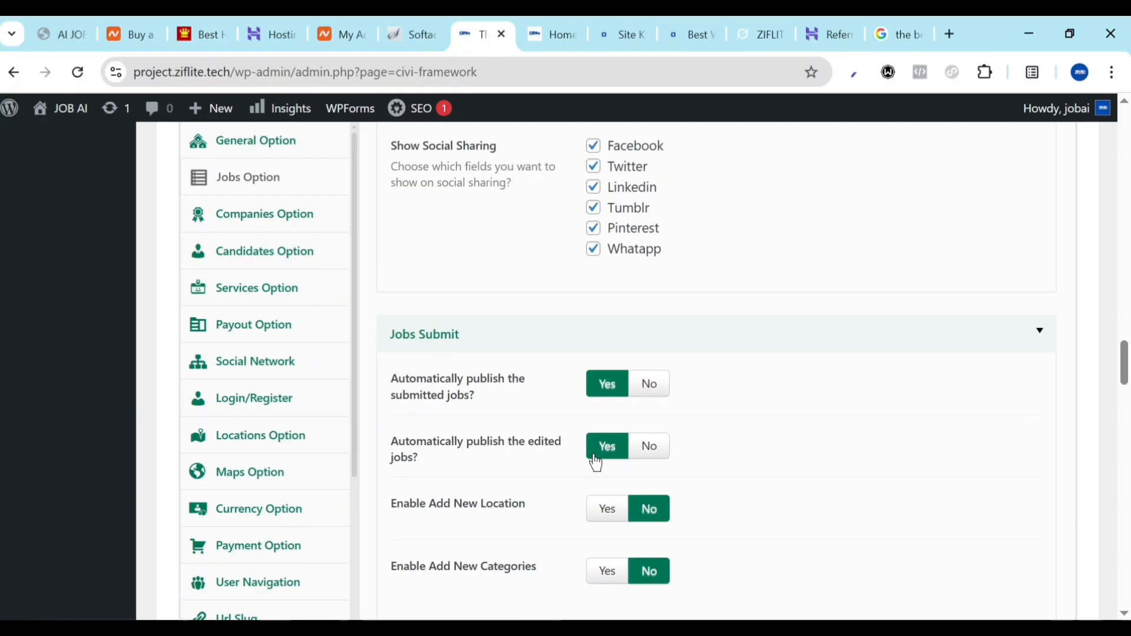
{"action": "left_click", "coordinate": [598, 527]}
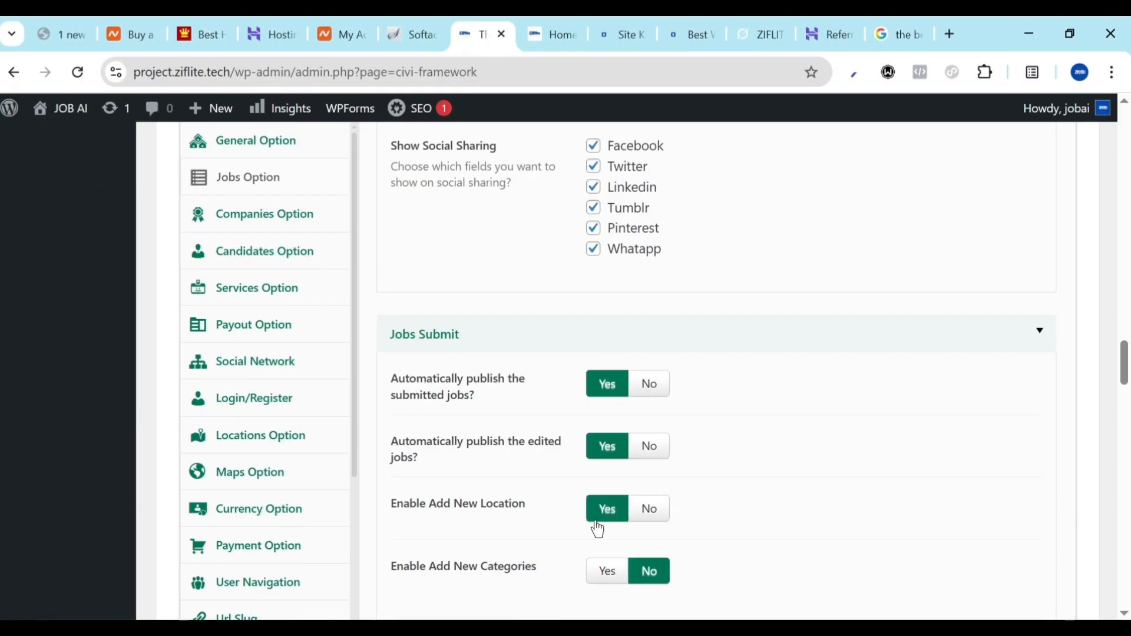
{"action": "left_click", "coordinate": [601, 573]}
Save the Jobs options with Save Options
{"action": "scroll", "coordinate": [600, 576], "scroll_direction": "down", "scroll_amount": 5}
{"action": "scroll", "coordinate": [578, 489], "scroll_direction": "down", "scroll_amount": 3}
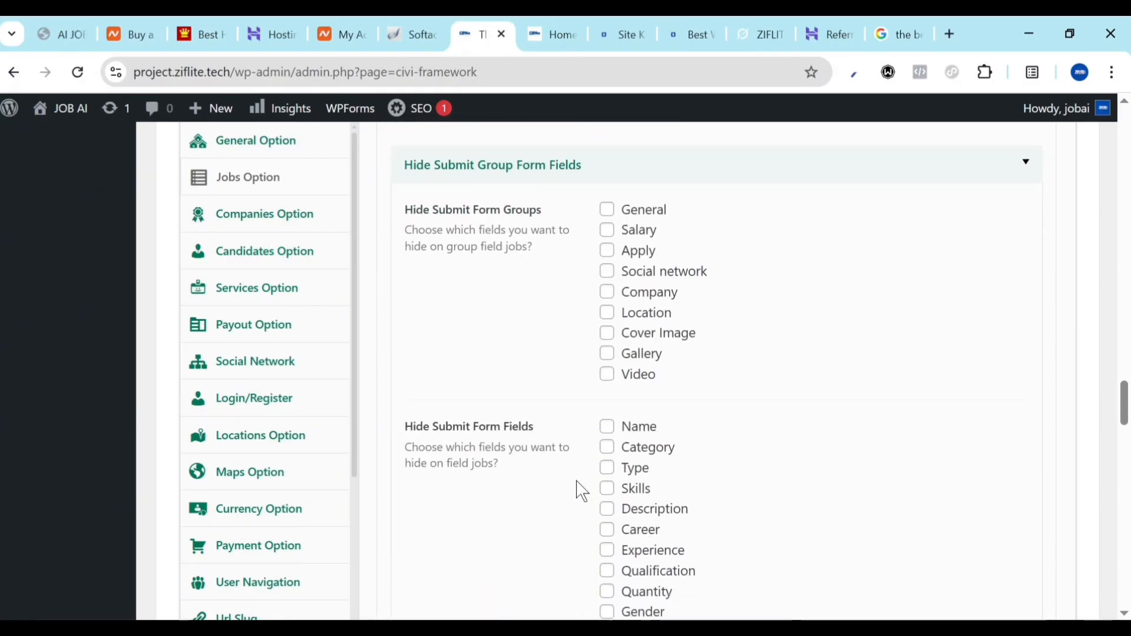
{"action": "scroll", "coordinate": [530, 480], "scroll_direction": "down", "scroll_amount": 15}
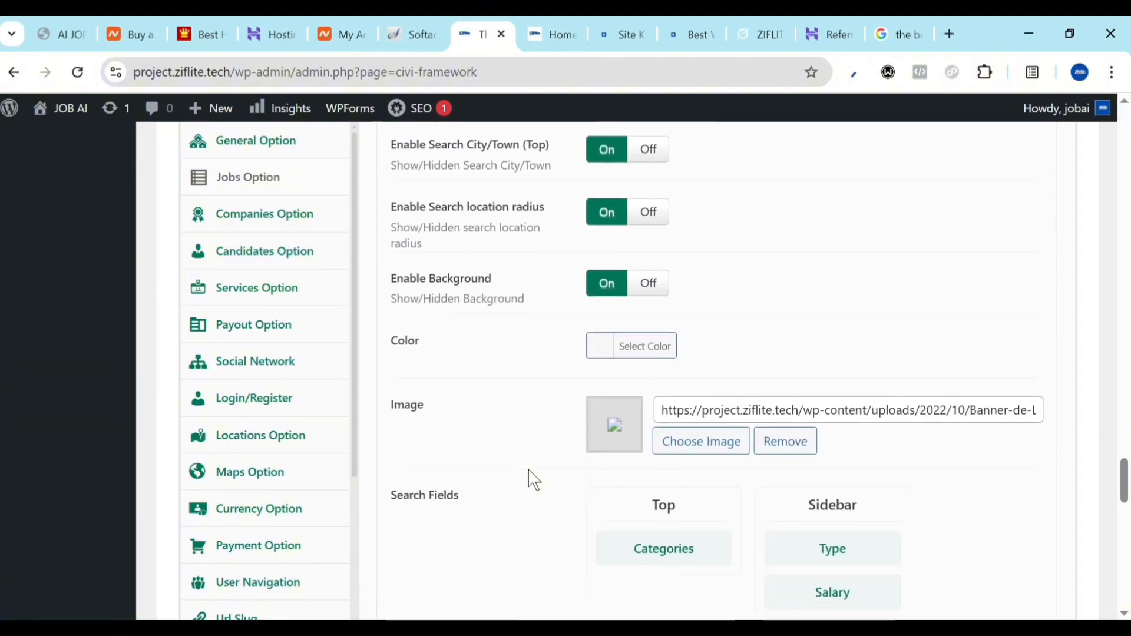
{"action": "scroll", "coordinate": [534, 480], "scroll_direction": "up", "scroll_amount": 5}
{"action": "scroll", "coordinate": [528, 469], "scroll_direction": "down", "scroll_amount": 20}
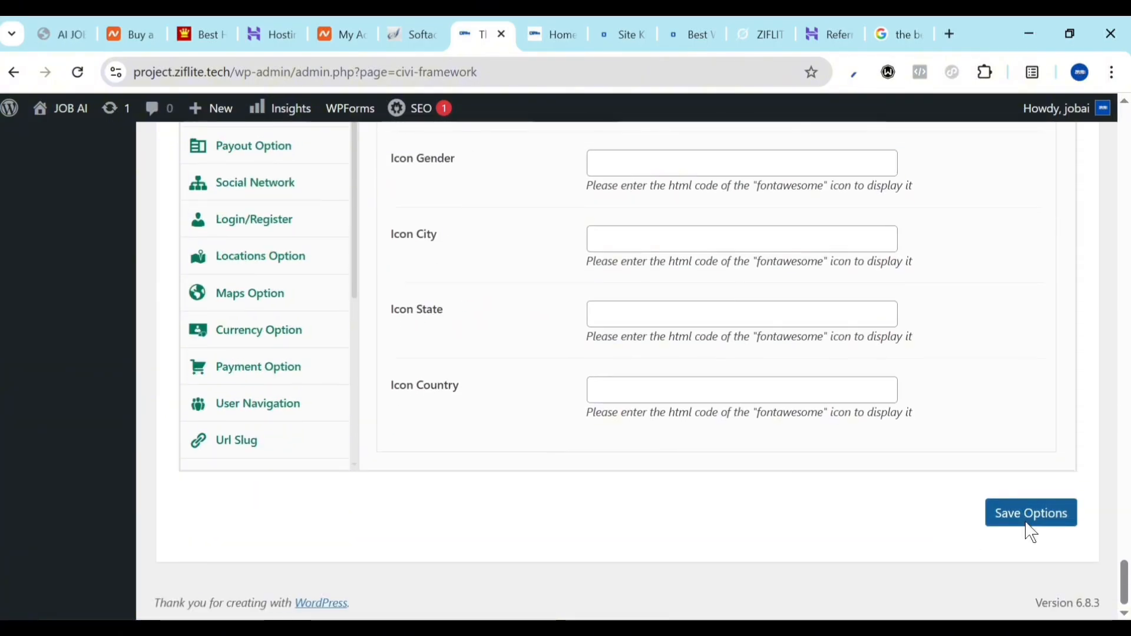
{"action": "left_click", "coordinate": [1028, 523]}
{"action": "scroll", "coordinate": [874, 455], "scroll_direction": "up", "scroll_amount": 15}
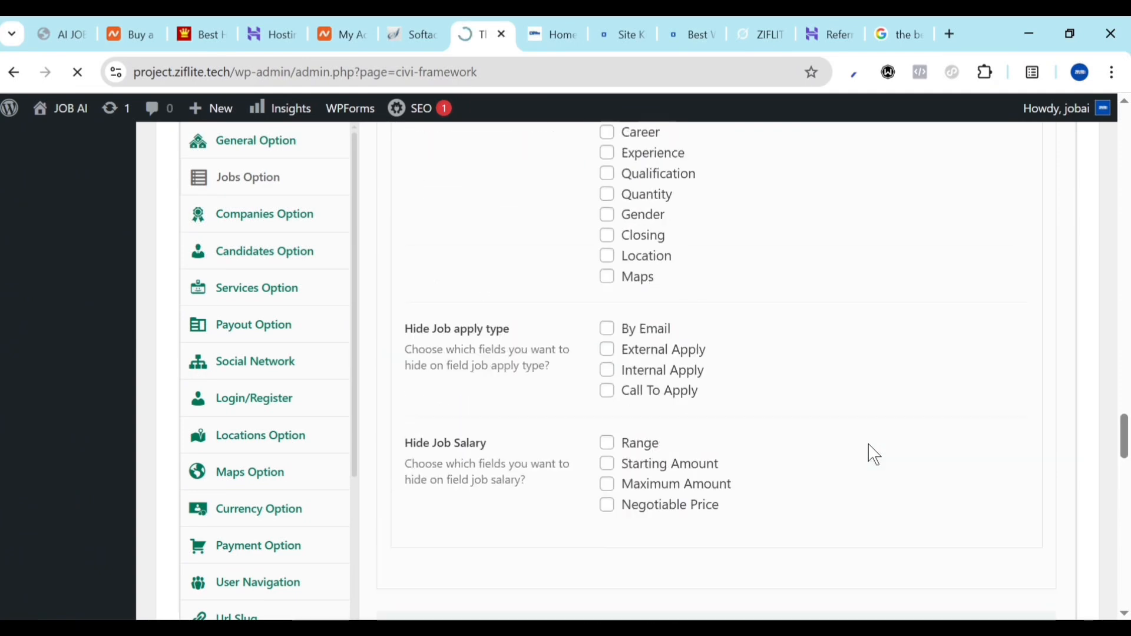
{"action": "scroll", "coordinate": [874, 455], "scroll_direction": "up", "scroll_amount": 1}
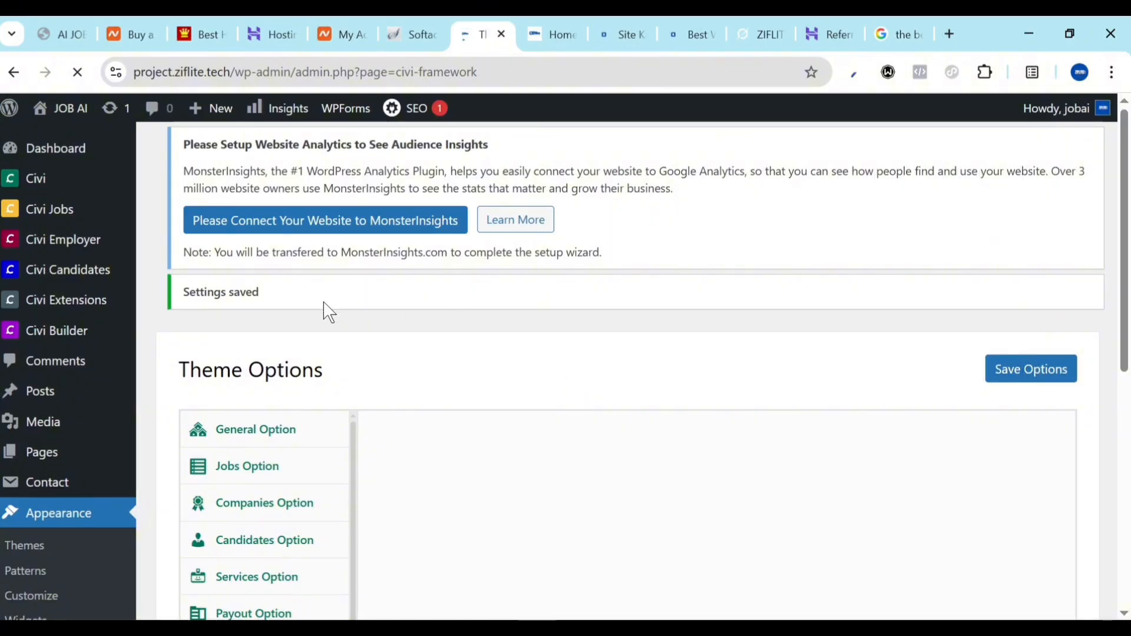
In Companies Option, turn on Show Maps and Enable Sticky Sidebar
{"action": "scroll", "coordinate": [271, 362], "scroll_direction": "down", "scroll_amount": 1}
{"action": "scroll", "coordinate": [271, 363], "scroll_direction": "down", "scroll_amount": 1}
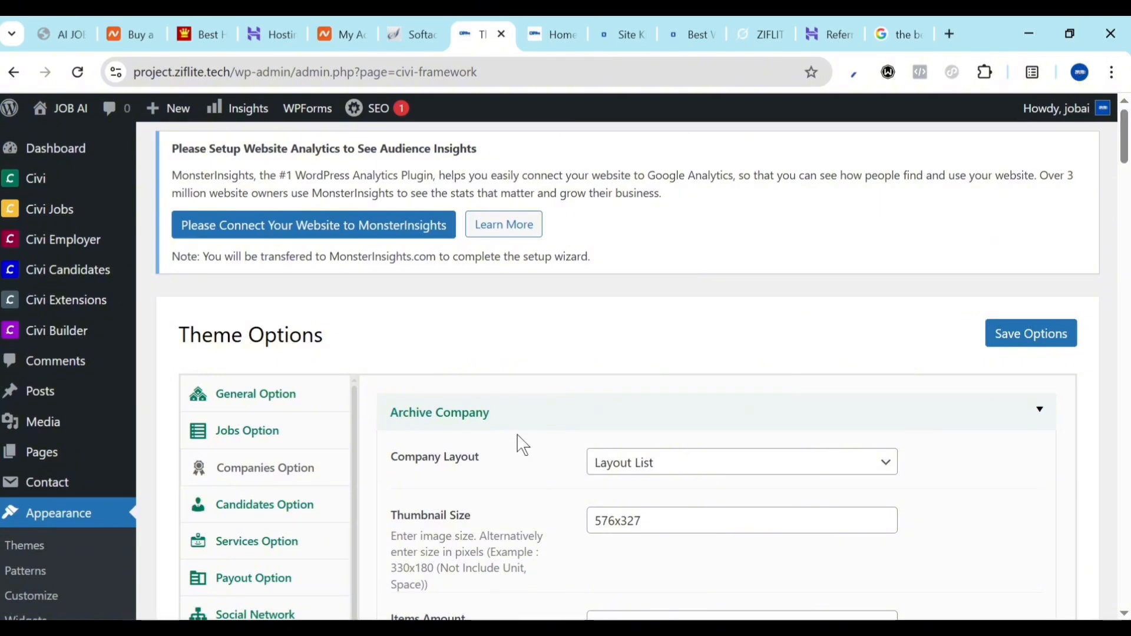
{"action": "scroll", "coordinate": [640, 330], "scroll_direction": "down", "scroll_amount": 4}
{"action": "scroll", "coordinate": [565, 444], "scroll_direction": "down", "scroll_amount": 7}
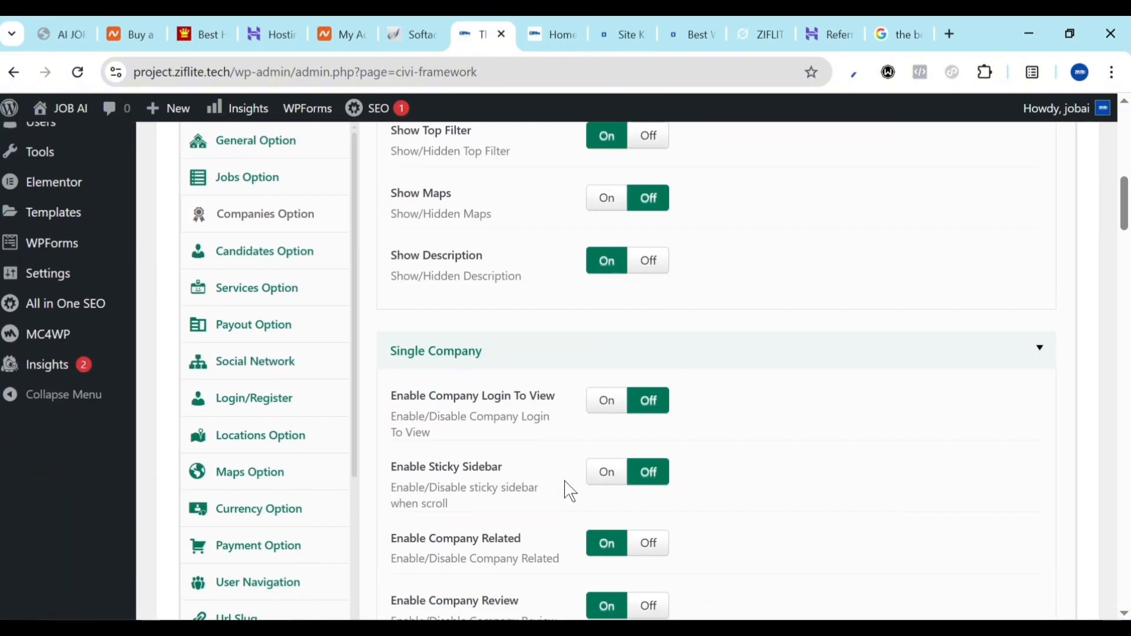
{"action": "scroll", "coordinate": [569, 491], "scroll_direction": "up", "scroll_amount": 2}
{"action": "left_click", "coordinate": [607, 318]}
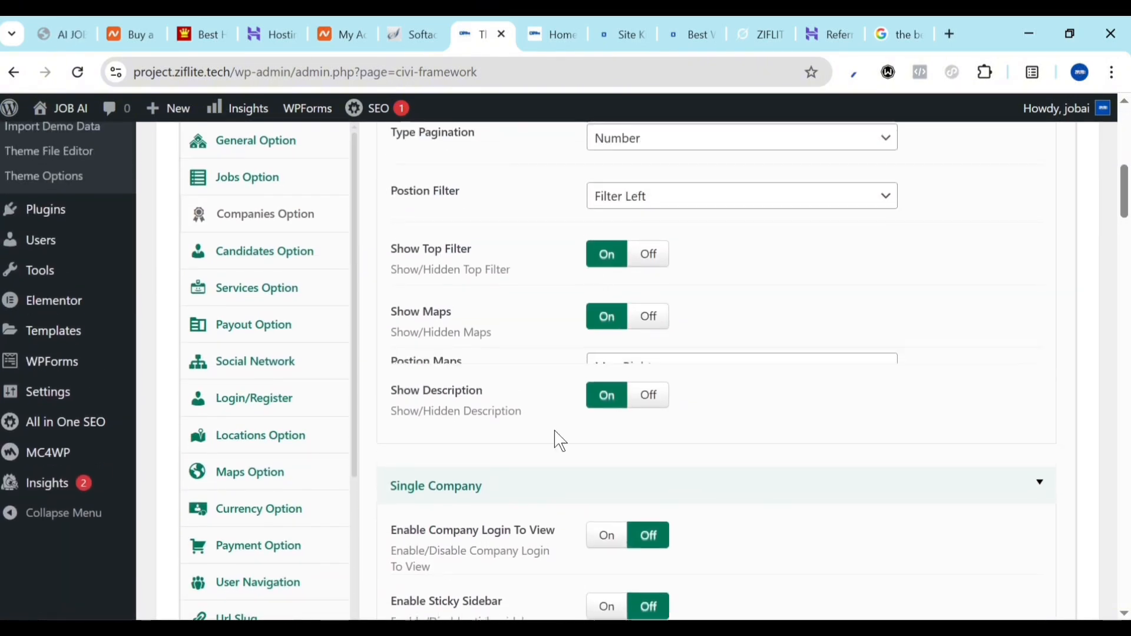
{"action": "scroll", "coordinate": [551, 460], "scroll_direction": "down", "scroll_amount": 2}
{"action": "scroll", "coordinate": [545, 482], "scroll_direction": "down", "scroll_amount": 4}
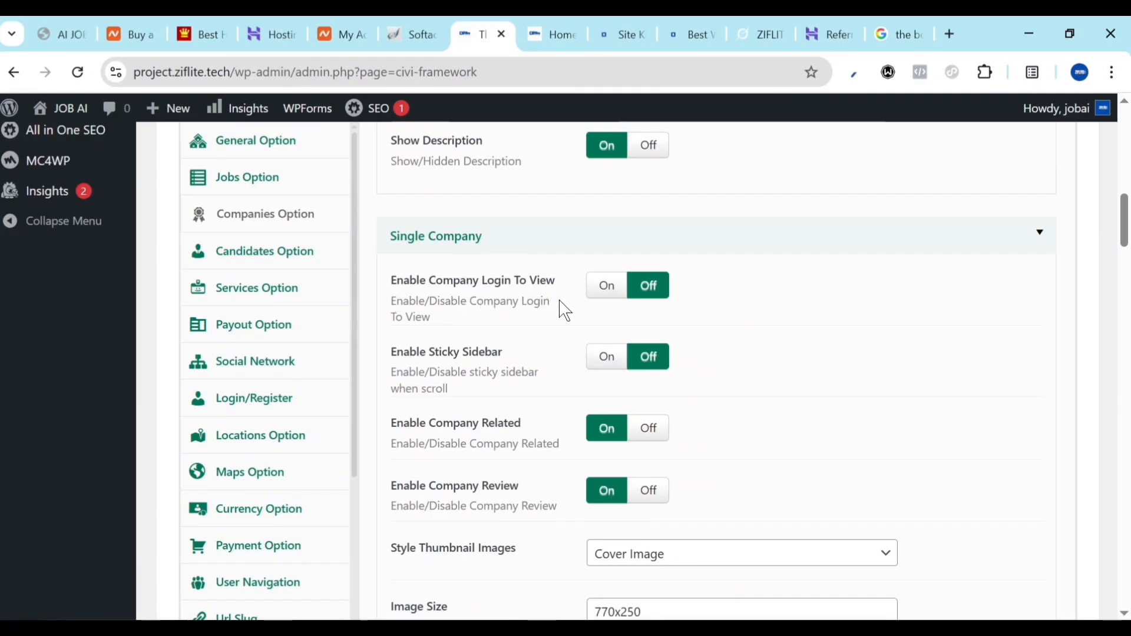
{"action": "left_click", "coordinate": [600, 360]}
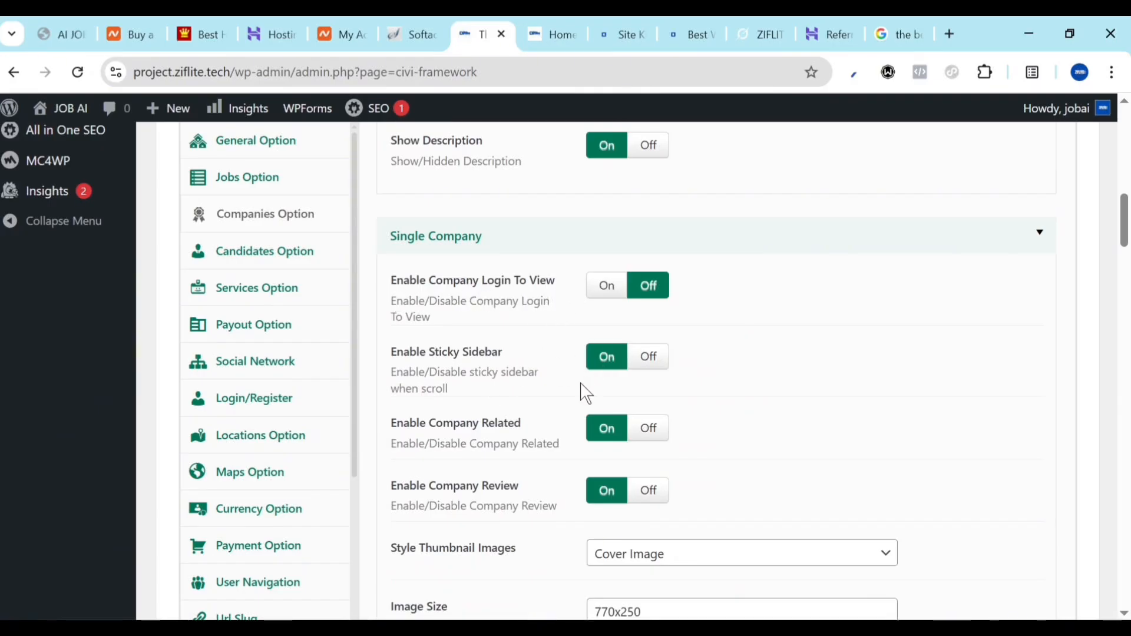
Set the four Company Submit toggles to Yes for auto-publishing and new locations and categories
{"action": "scroll", "coordinate": [571, 436], "scroll_direction": "down", "scroll_amount": 4}
{"action": "scroll", "coordinate": [571, 436], "scroll_direction": "down", "scroll_amount": 10}
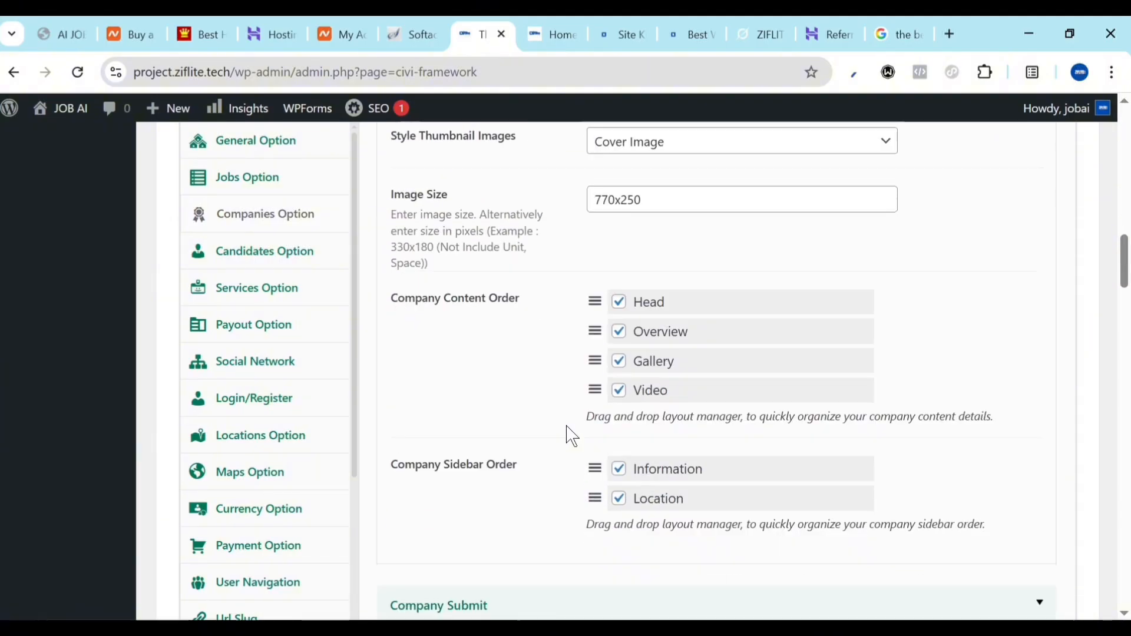
{"action": "scroll", "coordinate": [571, 435], "scroll_direction": "down", "scroll_amount": 3}
{"action": "scroll", "coordinate": [571, 435], "scroll_direction": "up", "scroll_amount": 2}
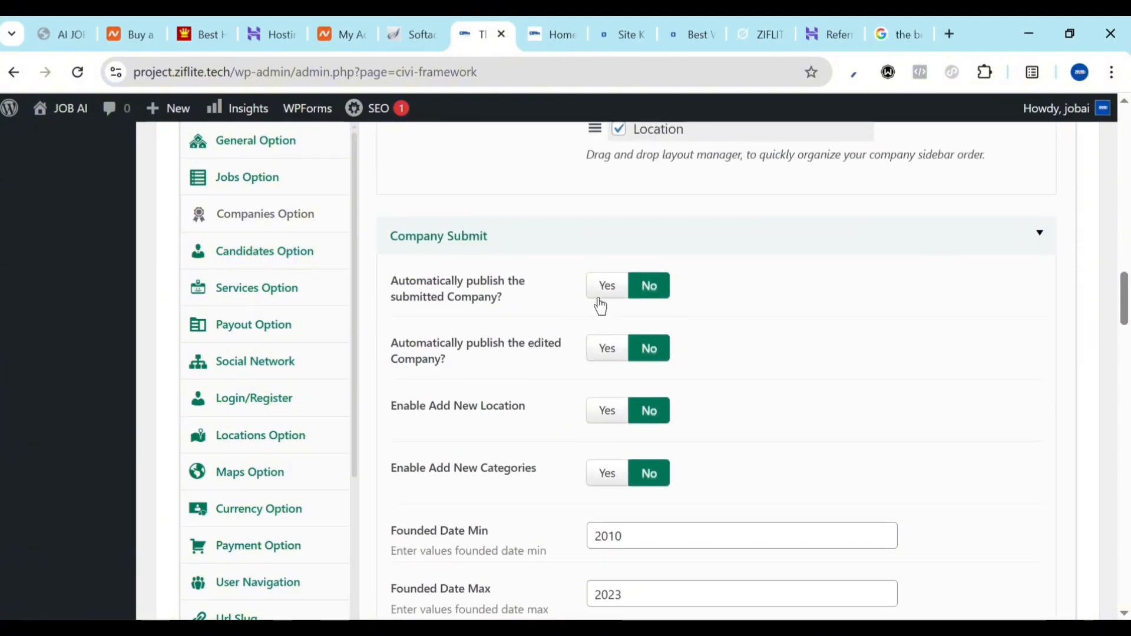
{"action": "left_click", "coordinate": [600, 298]}
{"action": "left_click", "coordinate": [596, 360]}
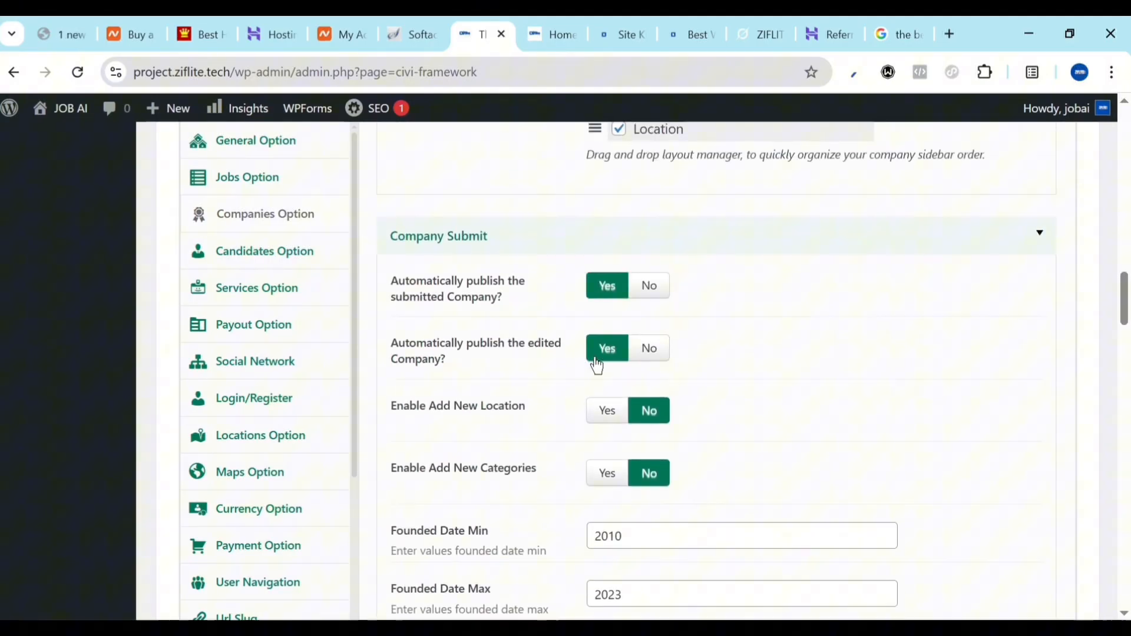
{"action": "left_click", "coordinate": [621, 412]}
{"action": "left_click", "coordinate": [612, 473]}
Set Founded Date Min to 1880 and Founded Date Max to 2025
{"action": "scroll", "coordinate": [614, 473], "scroll_direction": "down", "scroll_amount": 1}
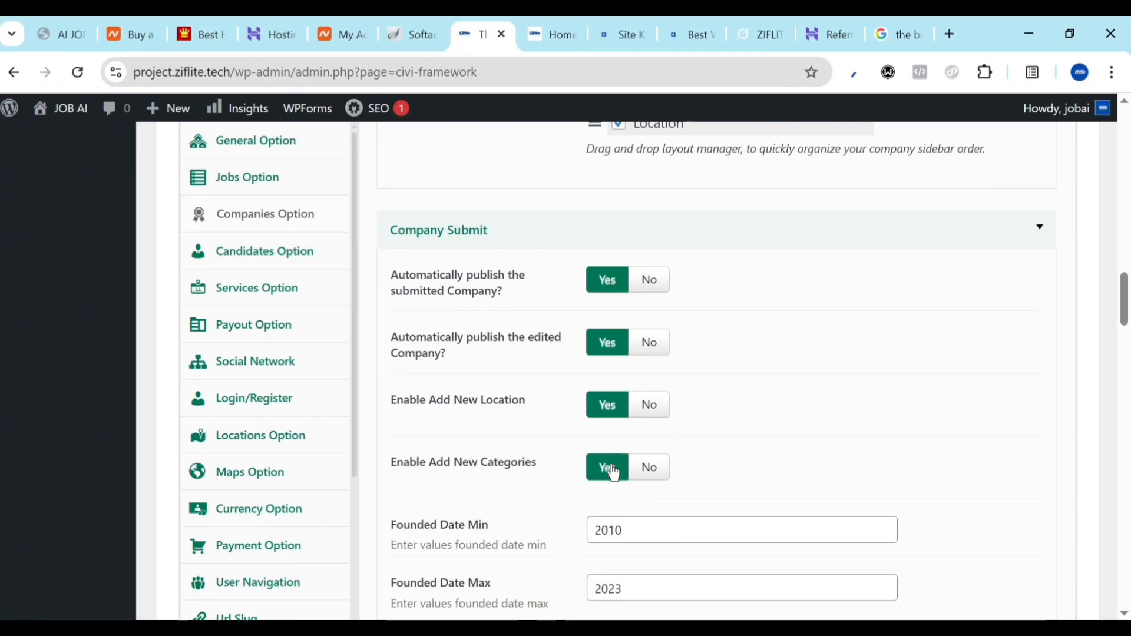
{"action": "scroll", "coordinate": [666, 396], "scroll_direction": "down", "scroll_amount": 3}
{"action": "double_click", "coordinate": [646, 354]}
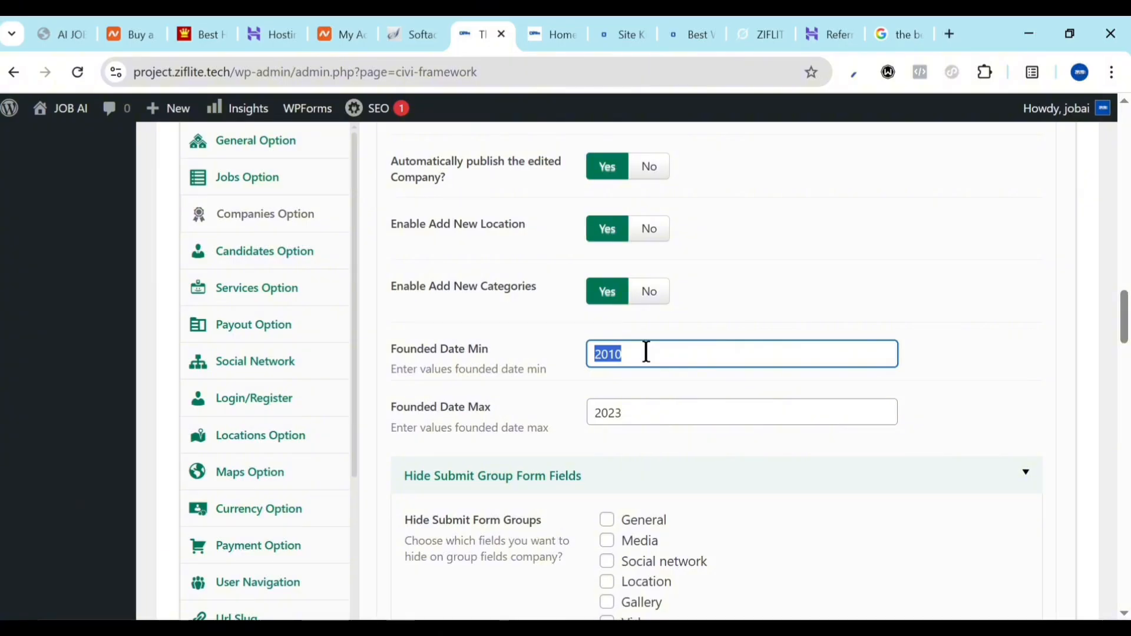
{"action": "type", "text": "188"}
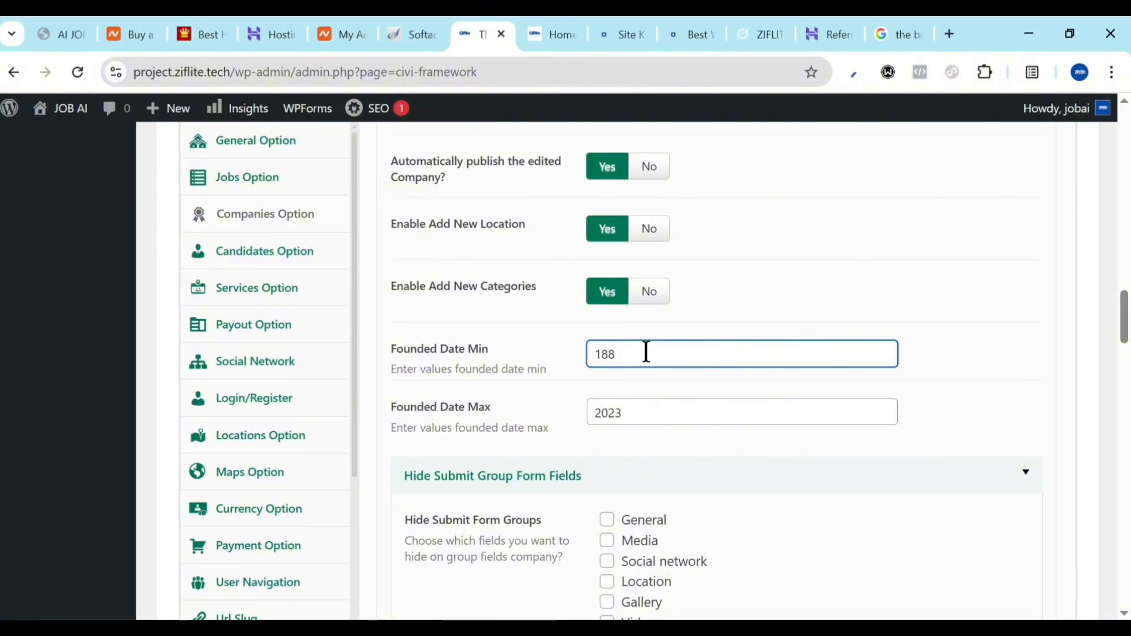
{"action": "key", "text": "BackSpace"}
{"action": "double_click", "coordinate": [652, 417]}
{"action": "type", "text": "2"}
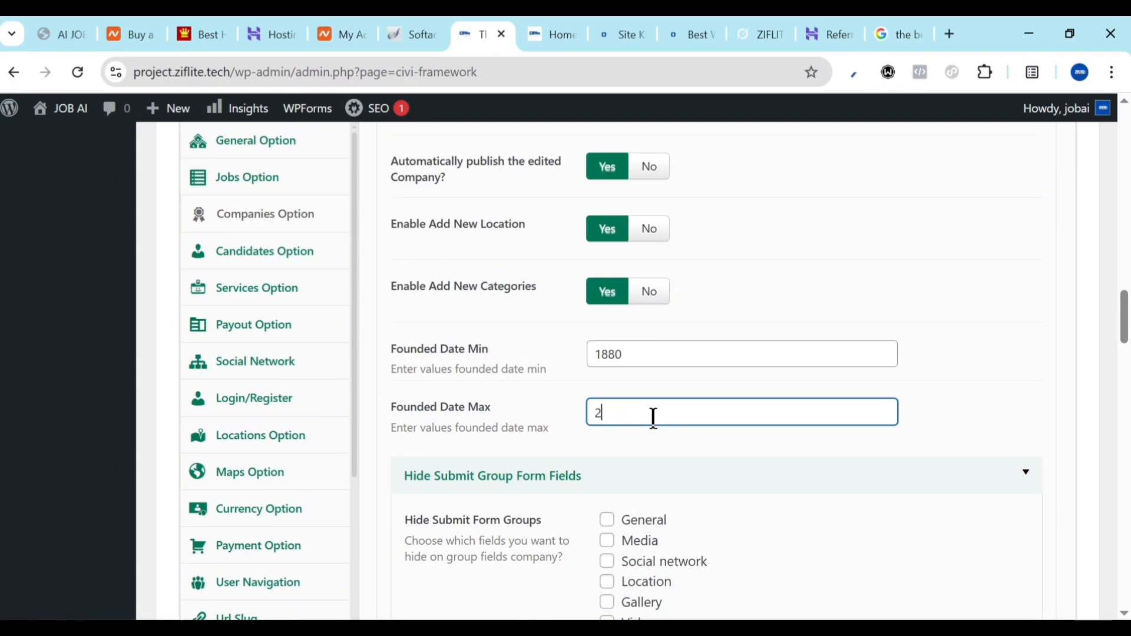
{"action": "type", "text": "025"}
{"action": "left_click", "coordinate": [783, 457]}
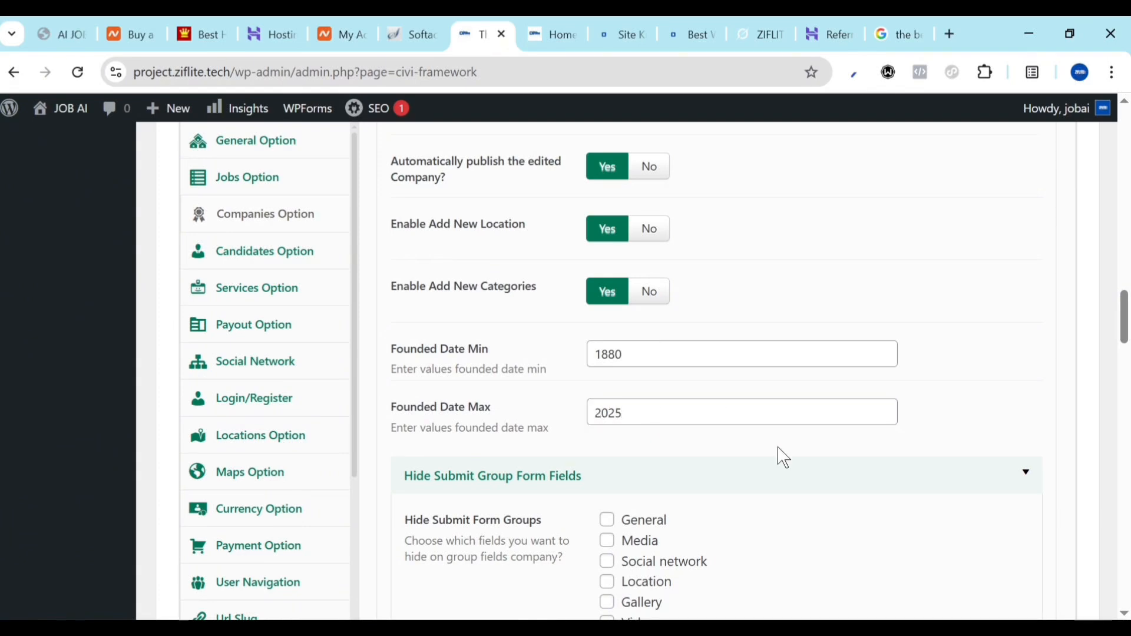
Save the Companies options with Save Options
{"action": "scroll", "coordinate": [644, 536], "scroll_direction": "down", "scroll_amount": 8}
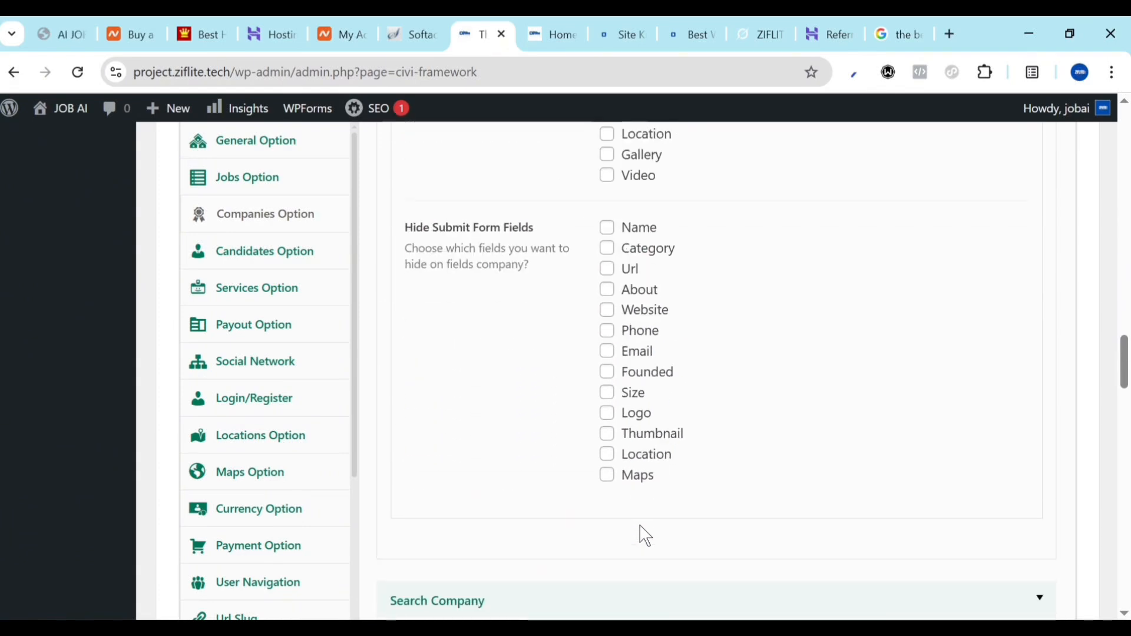
{"action": "scroll", "coordinate": [644, 536], "scroll_direction": "up", "scroll_amount": 3}
{"action": "scroll", "coordinate": [645, 536], "scroll_direction": "down", "scroll_amount": 12}
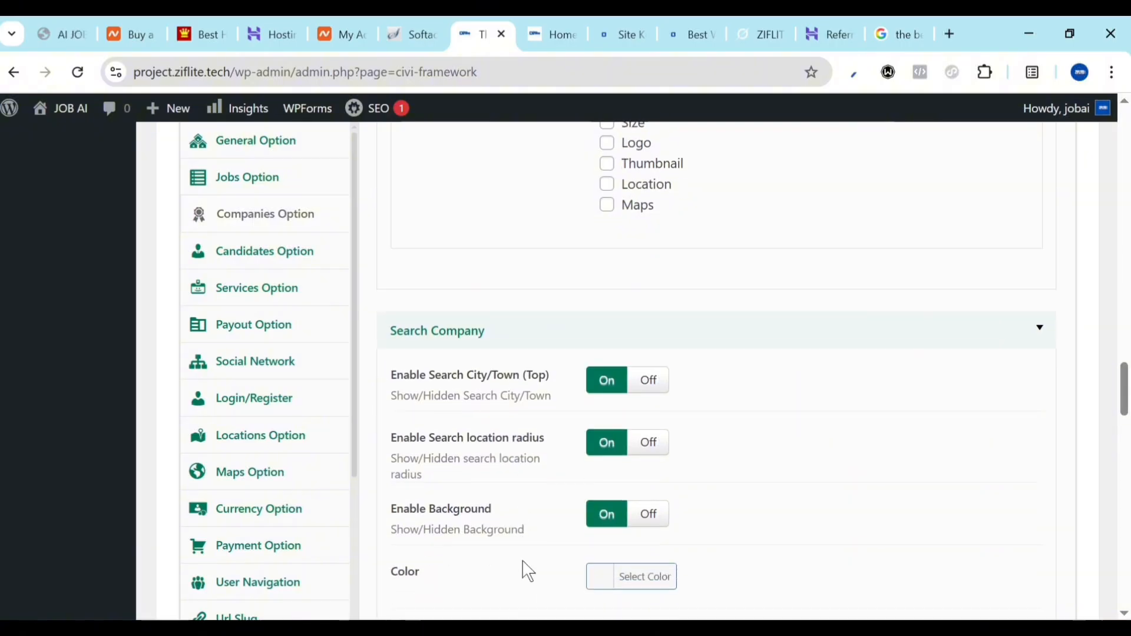
{"action": "scroll", "coordinate": [529, 570], "scroll_direction": "down", "scroll_amount": 7}
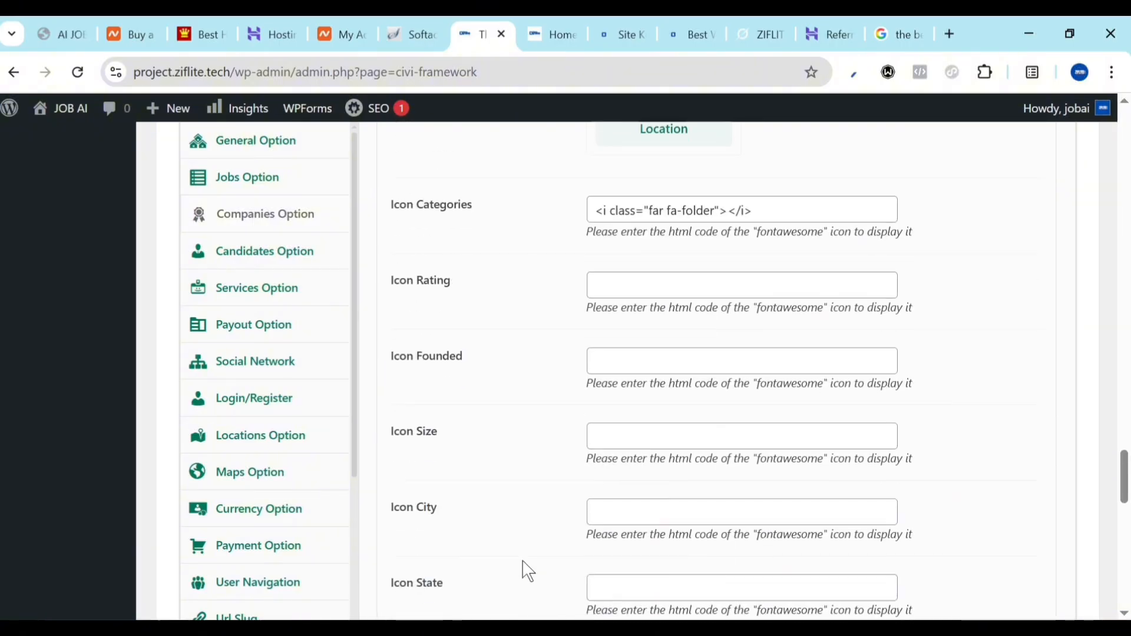
{"action": "scroll", "coordinate": [529, 571], "scroll_direction": "down", "scroll_amount": 10}
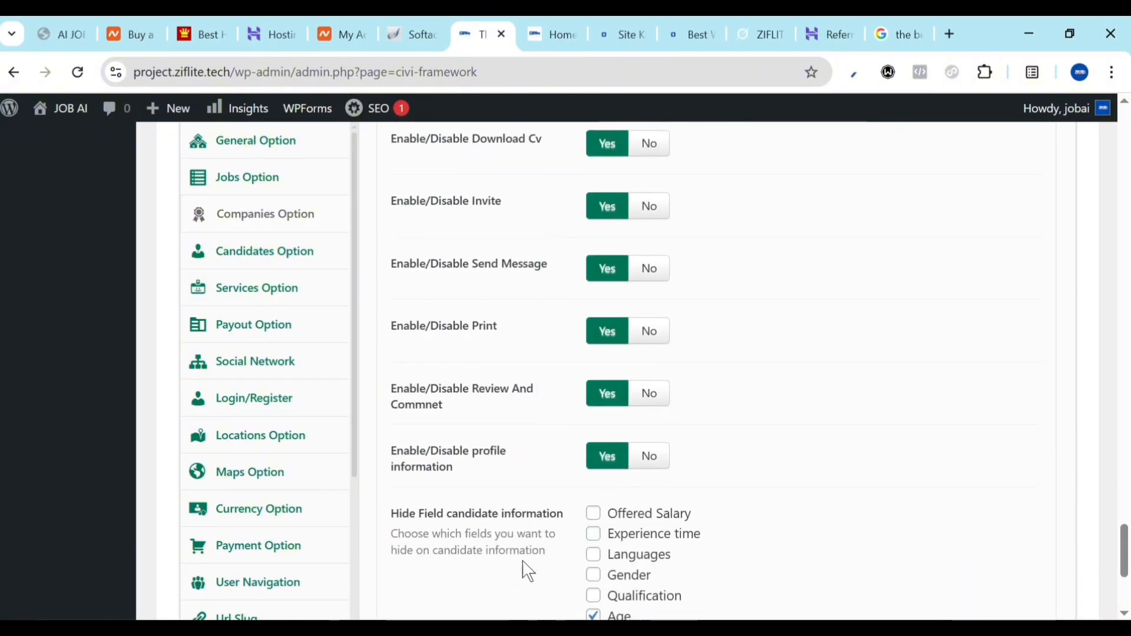
{"action": "left_click", "coordinate": [1032, 519]}
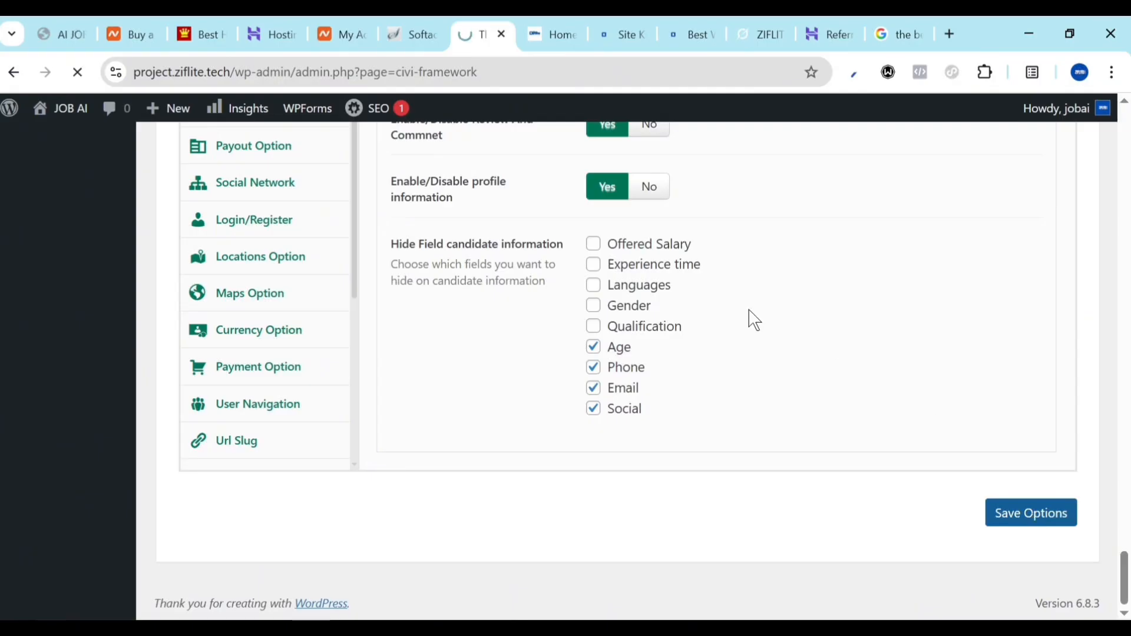
{"action": "scroll", "coordinate": [748, 318], "scroll_direction": "up", "scroll_amount": 10}
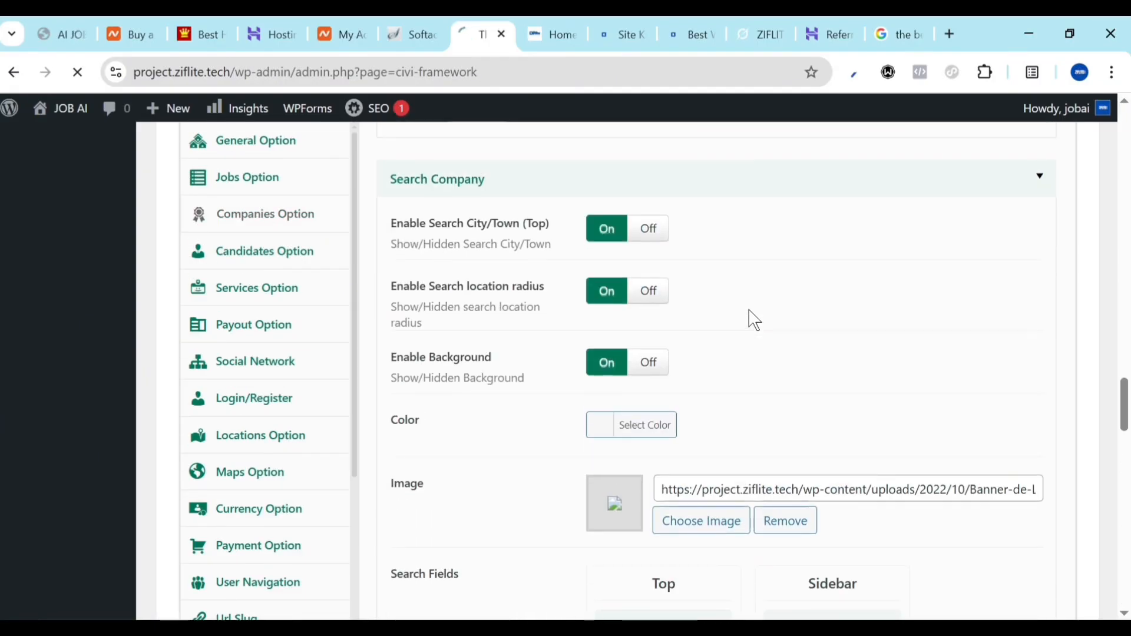
In Candidates Option, turn on Enable Candidate Login To View and Enable Sticky Sidebar
{"action": "left_click", "coordinate": [245, 437]}
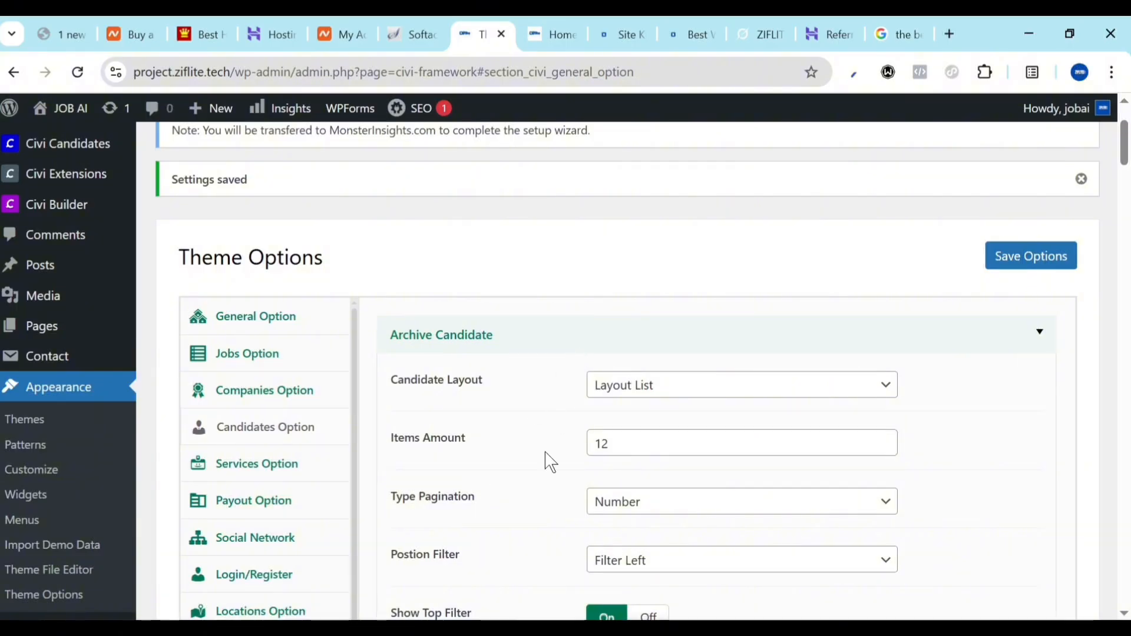
{"action": "scroll", "coordinate": [540, 547], "scroll_direction": "down", "scroll_amount": 1}
{"action": "scroll", "coordinate": [540, 548], "scroll_direction": "down", "scroll_amount": 5}
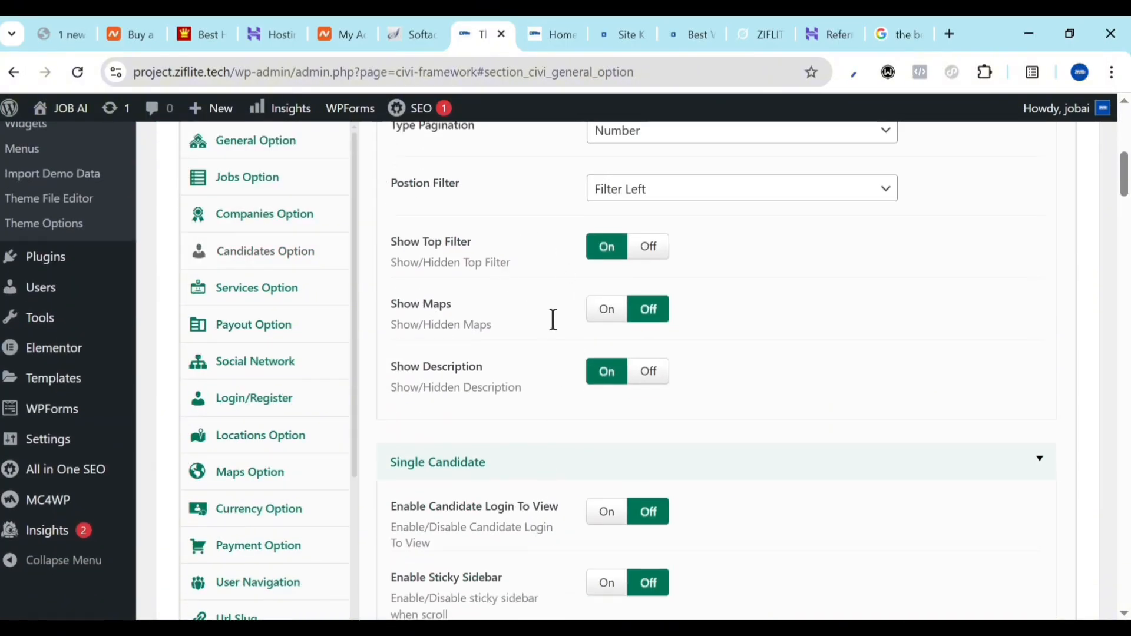
{"action": "scroll", "coordinate": [553, 516], "scroll_direction": "down", "scroll_amount": 3}
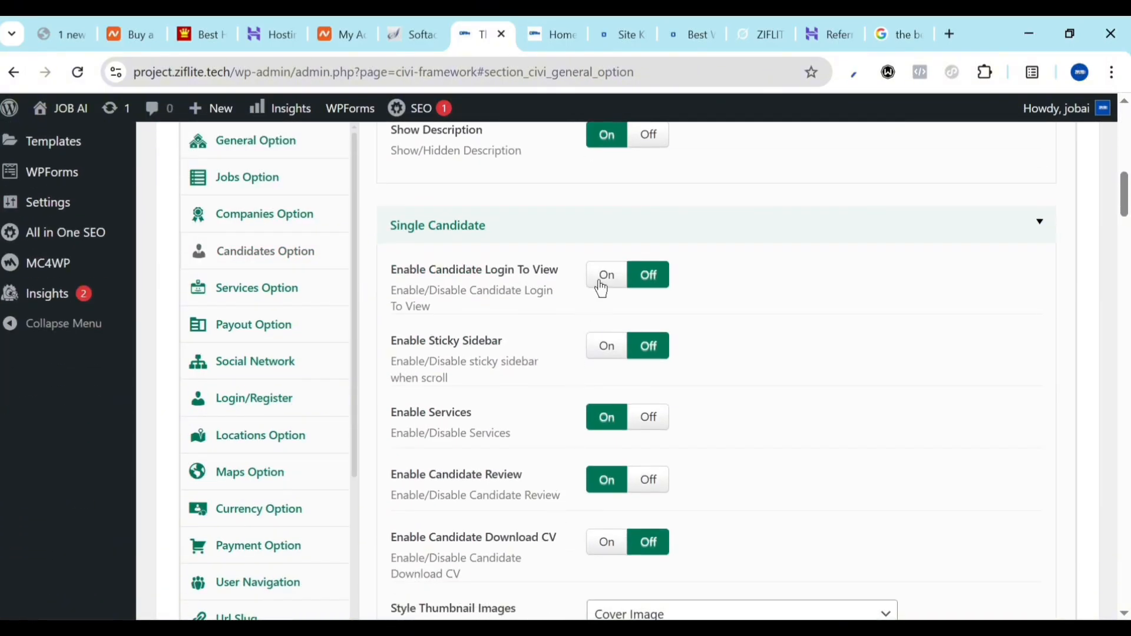
{"action": "left_click", "coordinate": [602, 277]}
{"action": "left_click", "coordinate": [597, 347]}
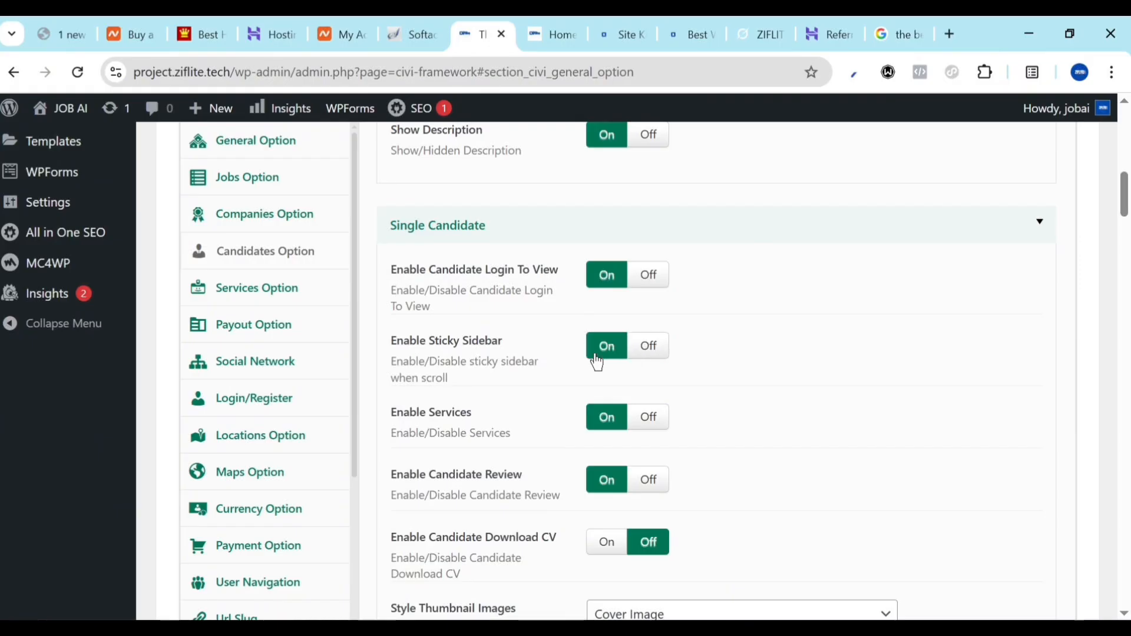
Save the Candidates options with Save Options
{"action": "scroll", "coordinate": [596, 361], "scroll_direction": "down", "scroll_amount": 6}
{"action": "scroll", "coordinate": [597, 362], "scroll_direction": "down", "scroll_amount": 20}
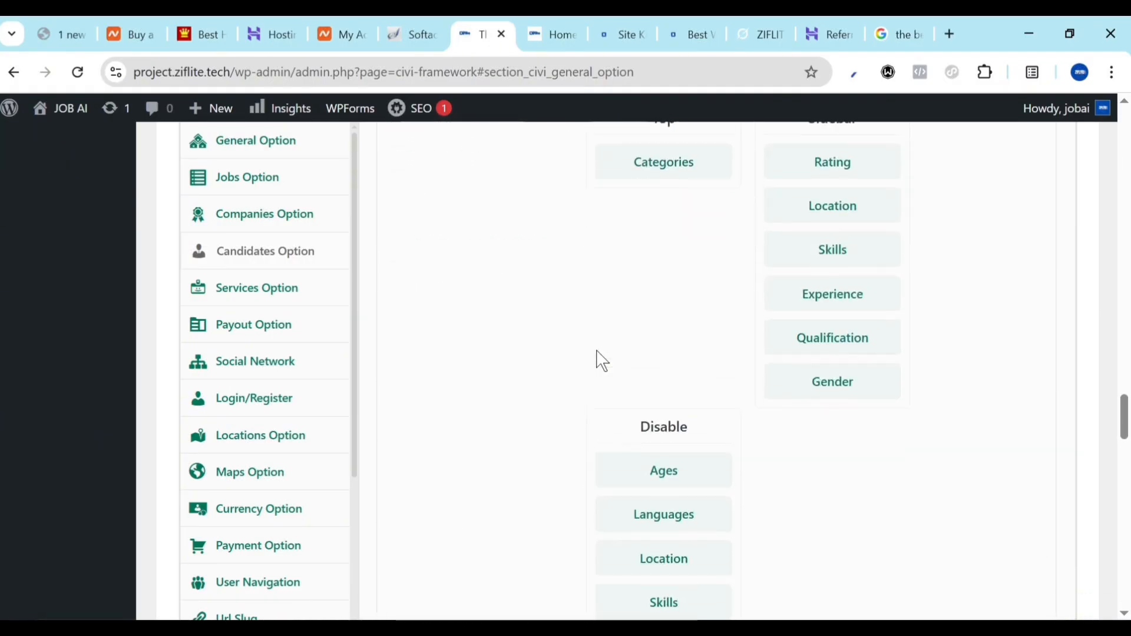
{"action": "scroll", "coordinate": [600, 360], "scroll_direction": "down", "scroll_amount": 10}
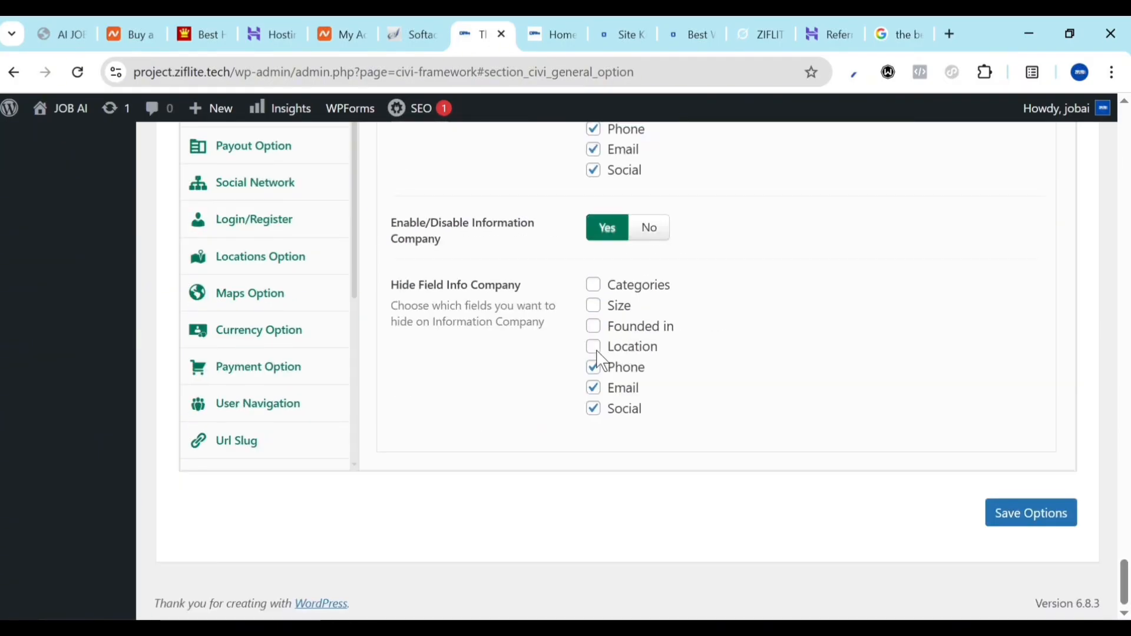
{"action": "left_click", "coordinate": [1019, 514]}
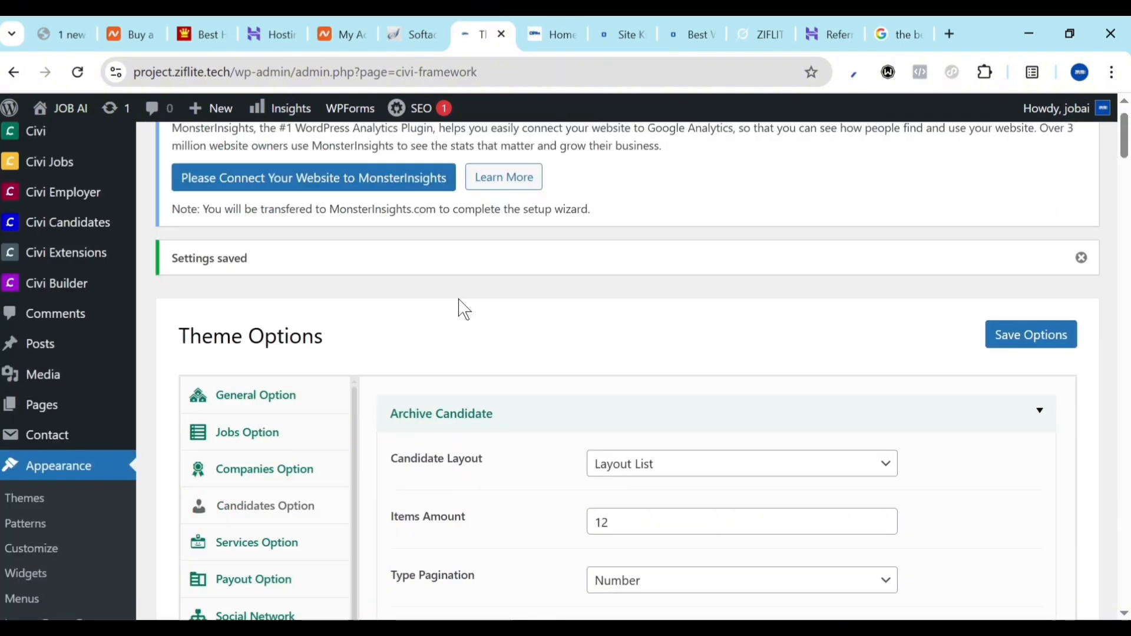
{"action": "scroll", "coordinate": [465, 309], "scroll_direction": "down", "scroll_amount": 3}
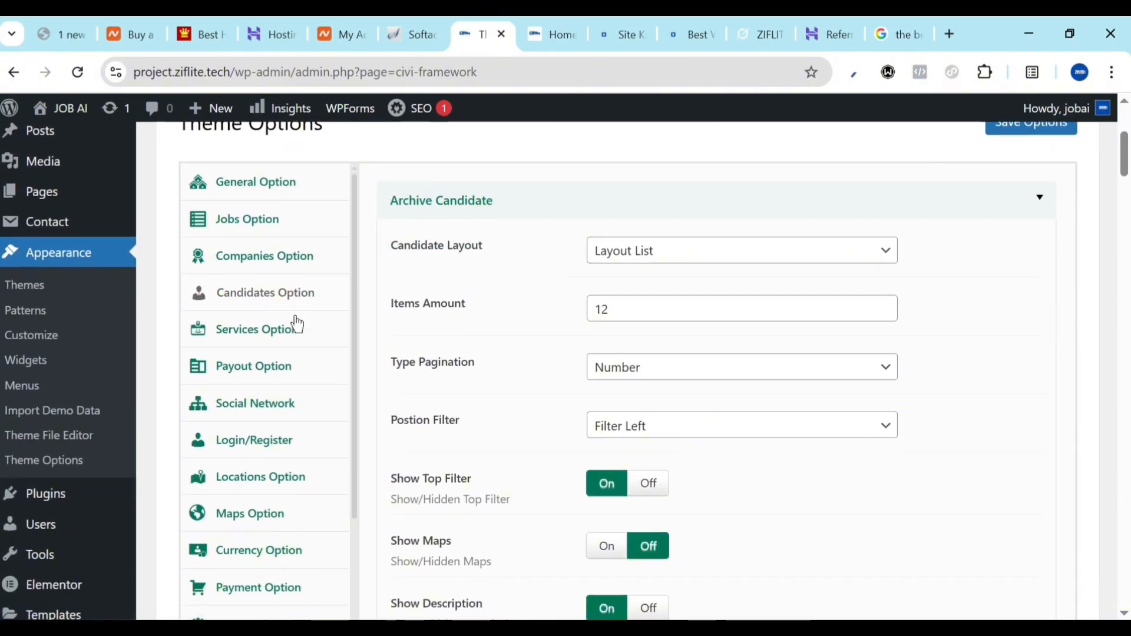
Go through the Services settings to the Payout Option settings
{"action": "left_click", "coordinate": [276, 331]}
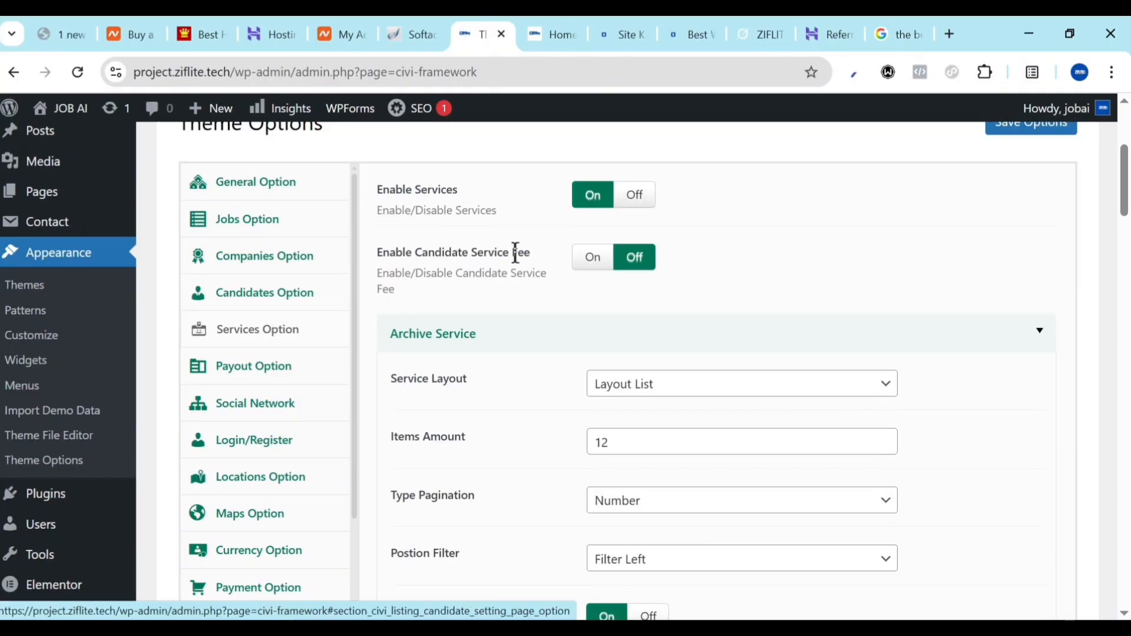
{"action": "scroll", "coordinate": [511, 510], "scroll_direction": "down", "scroll_amount": 1}
{"action": "scroll", "coordinate": [511, 510], "scroll_direction": "down", "scroll_amount": 15}
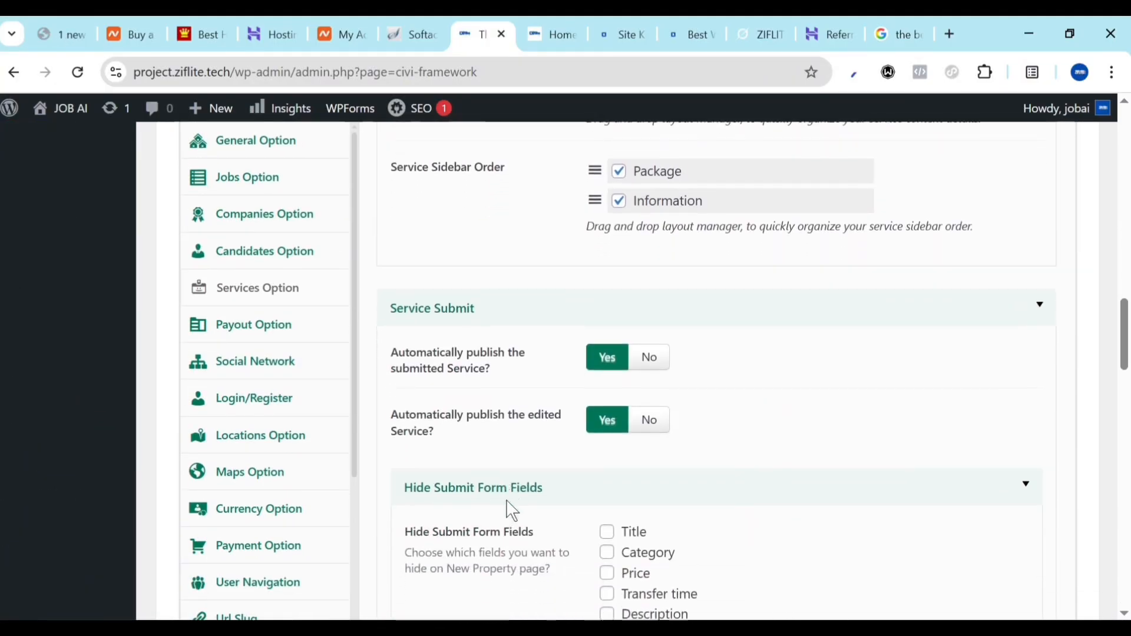
{"action": "scroll", "coordinate": [512, 510], "scroll_direction": "down", "scroll_amount": 5}
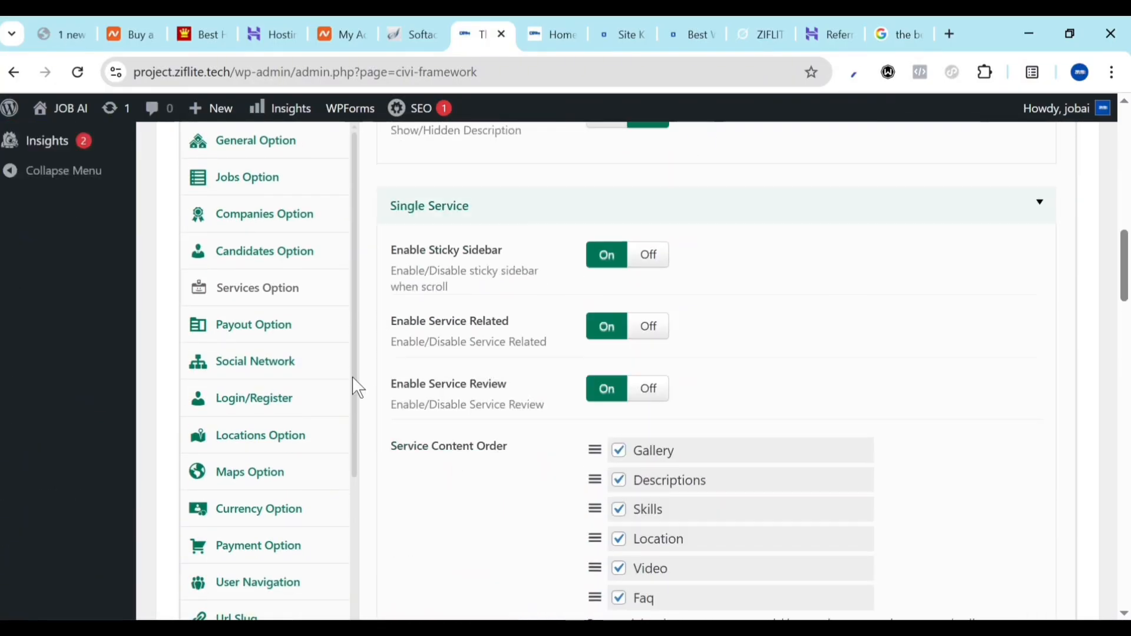
{"action": "left_click", "coordinate": [245, 323]}
{"action": "scroll", "coordinate": [327, 308], "scroll_direction": "up", "scroll_amount": 8}
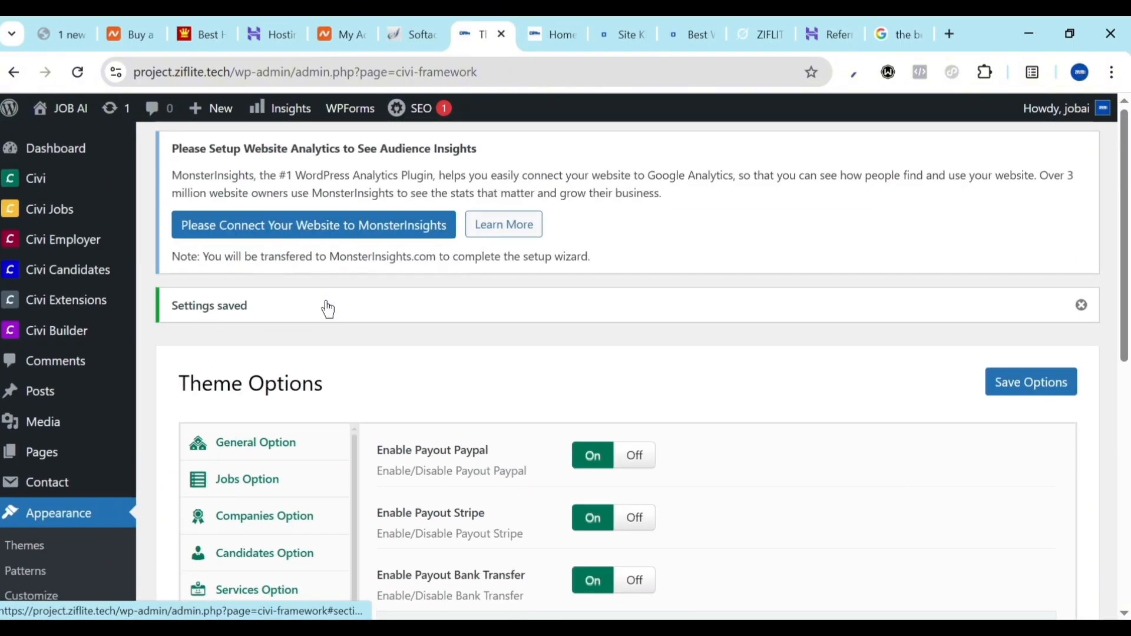
{"action": "scroll", "coordinate": [283, 438], "scroll_direction": "down", "scroll_amount": 4}
{"action": "scroll", "coordinate": [361, 311], "scroll_direction": "down", "scroll_amount": 3}
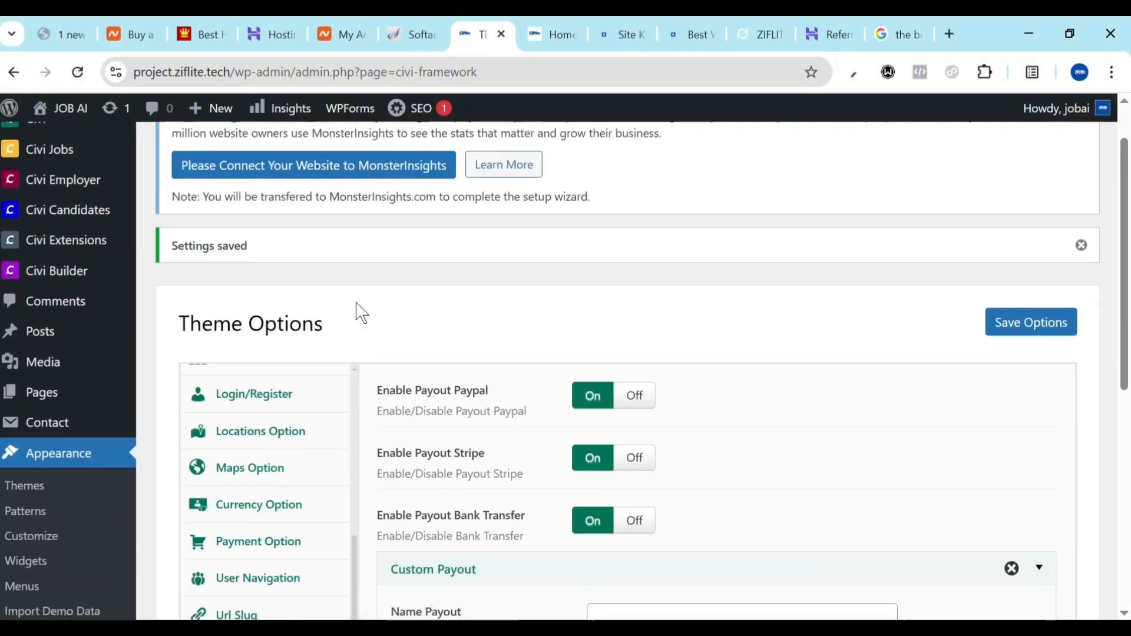
{"action": "scroll", "coordinate": [278, 498], "scroll_direction": "up", "scroll_amount": 4}
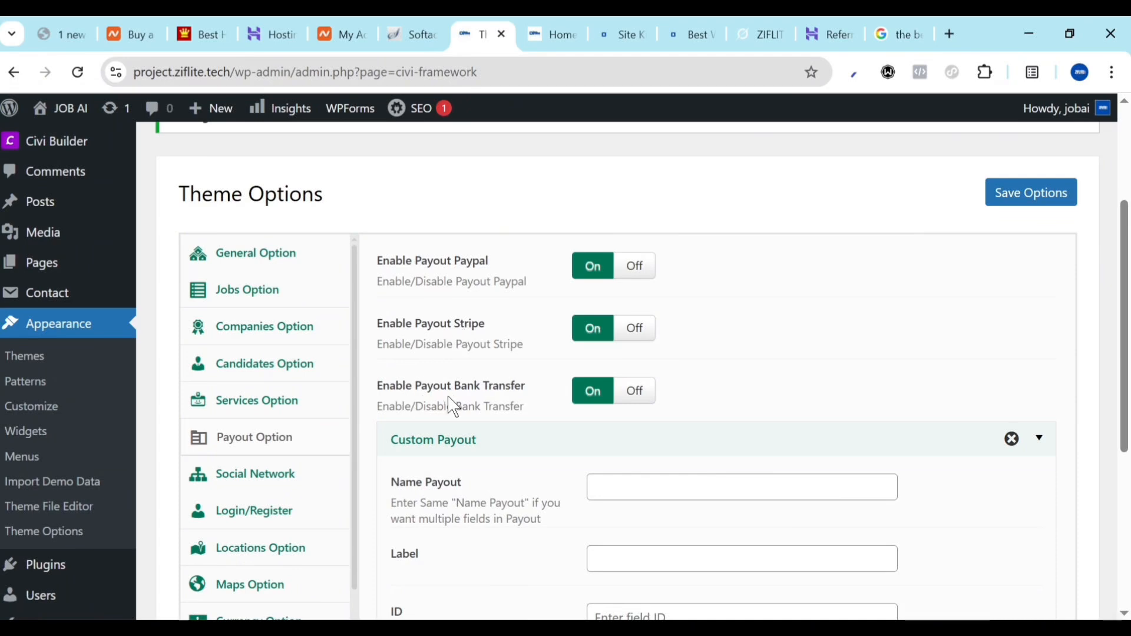
{"action": "scroll", "coordinate": [459, 405], "scroll_direction": "down", "scroll_amount": 5}
{"action": "scroll", "coordinate": [457, 404], "scroll_direction": "up", "scroll_amount": 2}
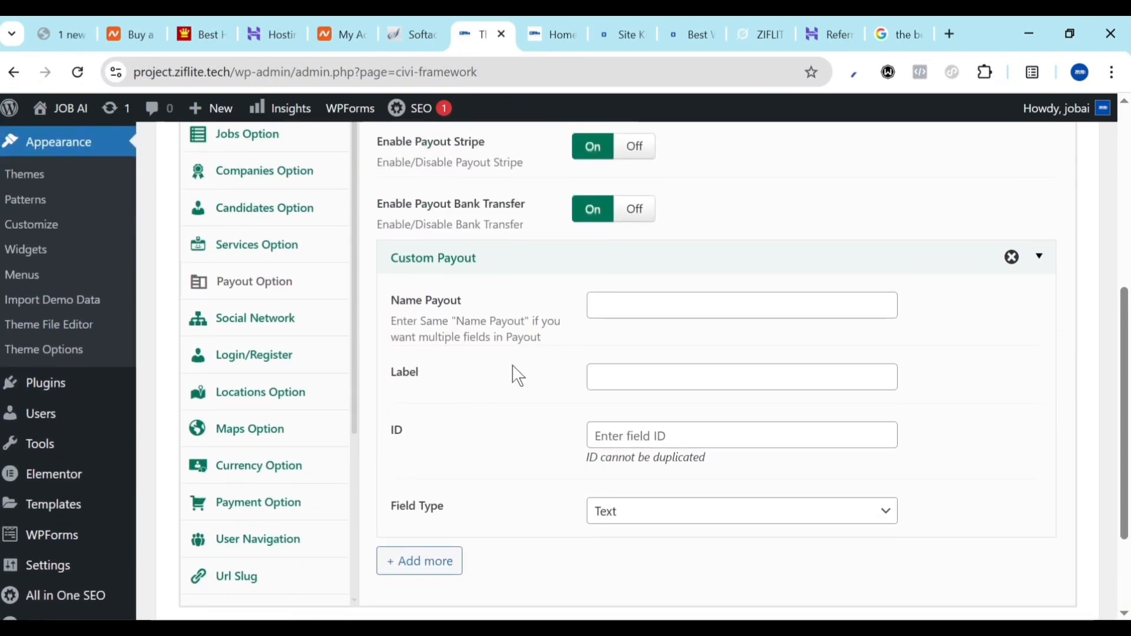
{"action": "scroll", "coordinate": [591, 346], "scroll_direction": "up", "scroll_amount": 3}
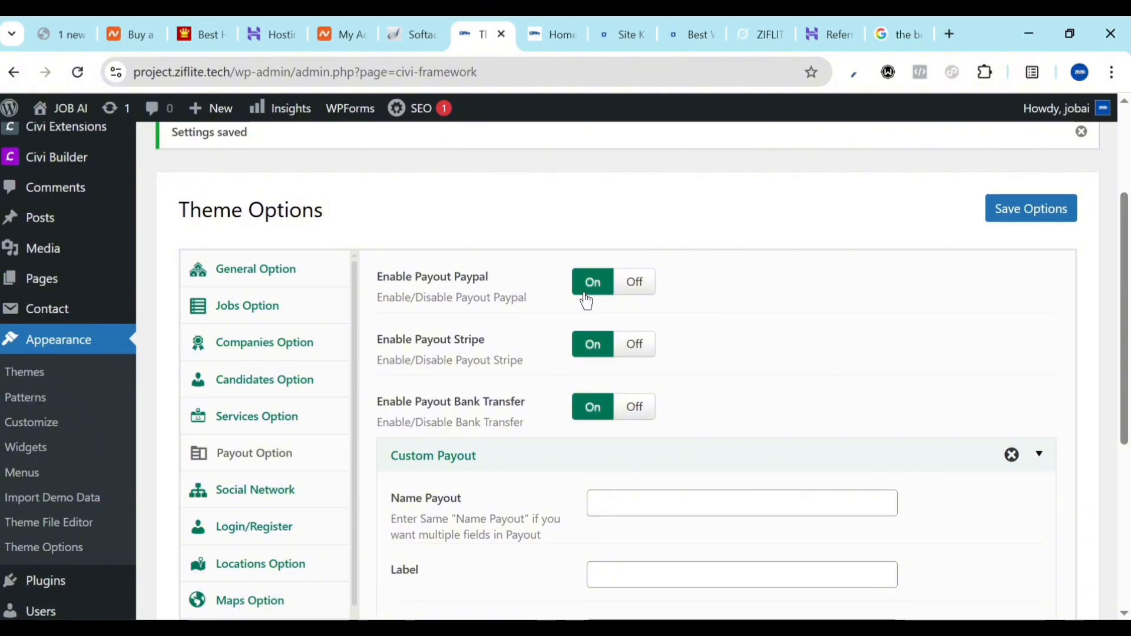
Set Enable Payout PayPal and Stripe to Off, leaving only Bank Transfer on
{"action": "left_click", "coordinate": [634, 286]}
{"action": "left_click", "coordinate": [625, 355]}
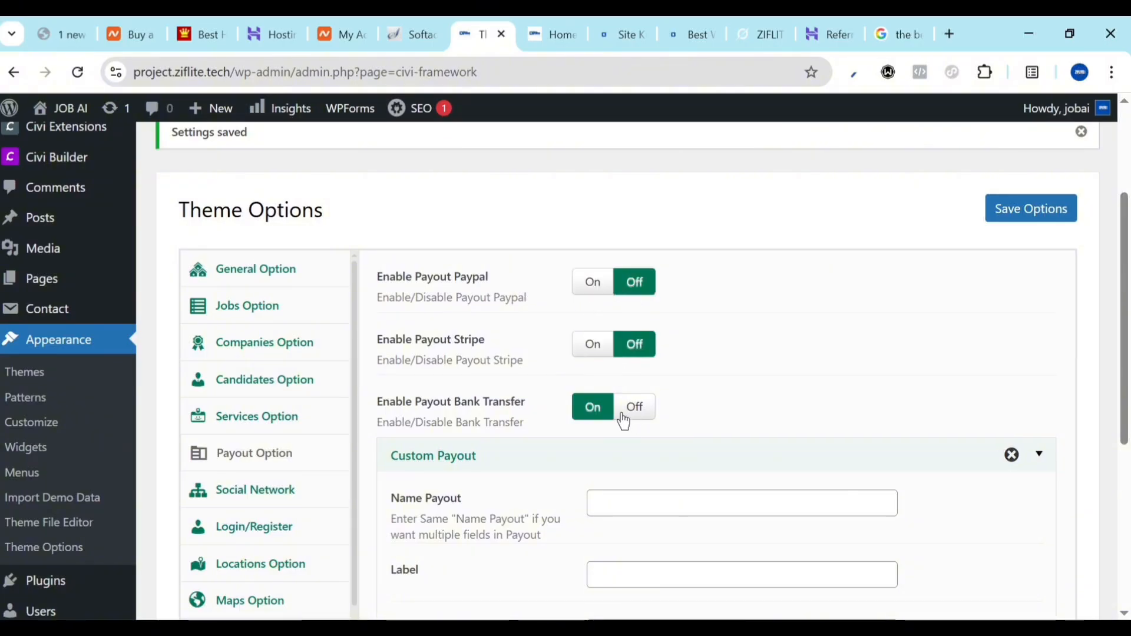
{"action": "scroll", "coordinate": [522, 389], "scroll_direction": "down", "scroll_amount": 2}
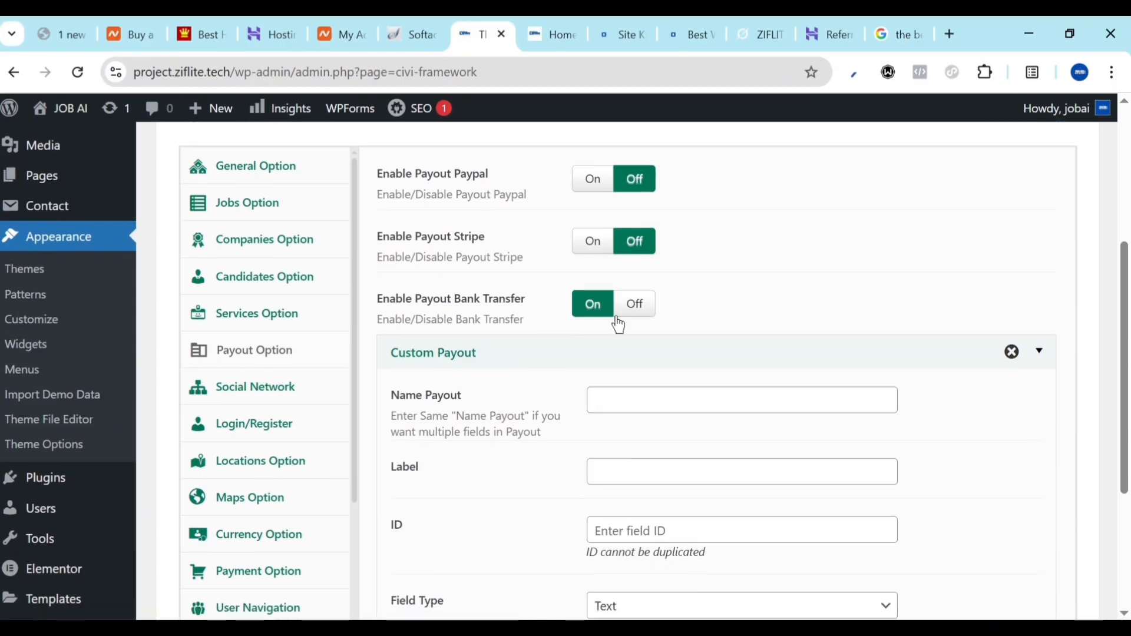
{"action": "scroll", "coordinate": [618, 324], "scroll_direction": "down", "scroll_amount": 4}
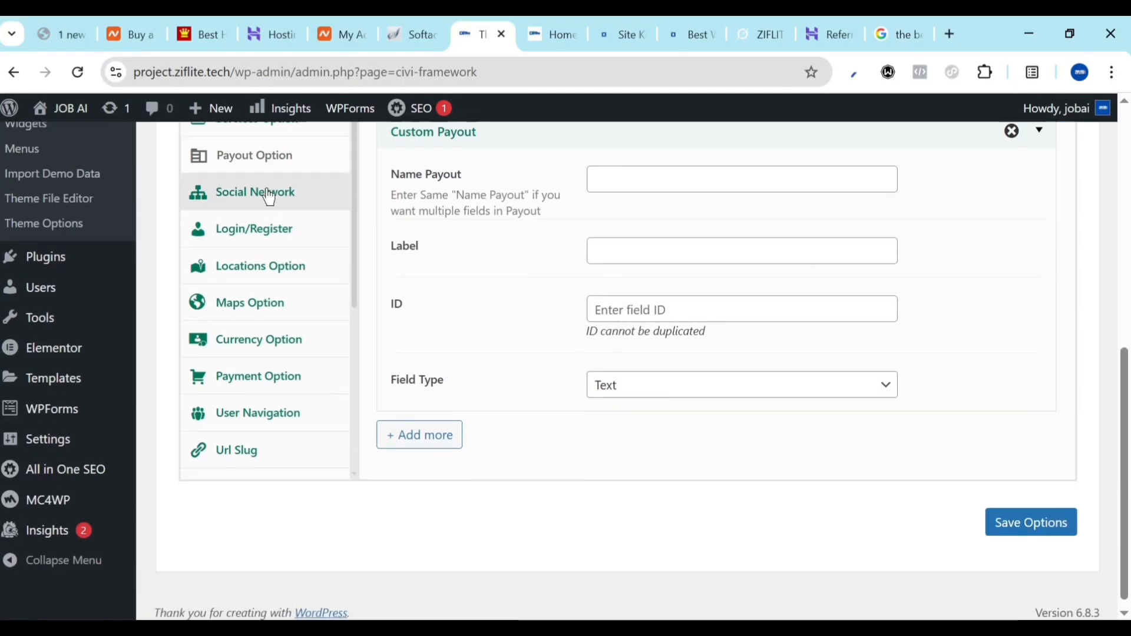
View the Social Network settings, then move to the Login/Register settings
{"action": "left_click", "coordinate": [269, 197]}
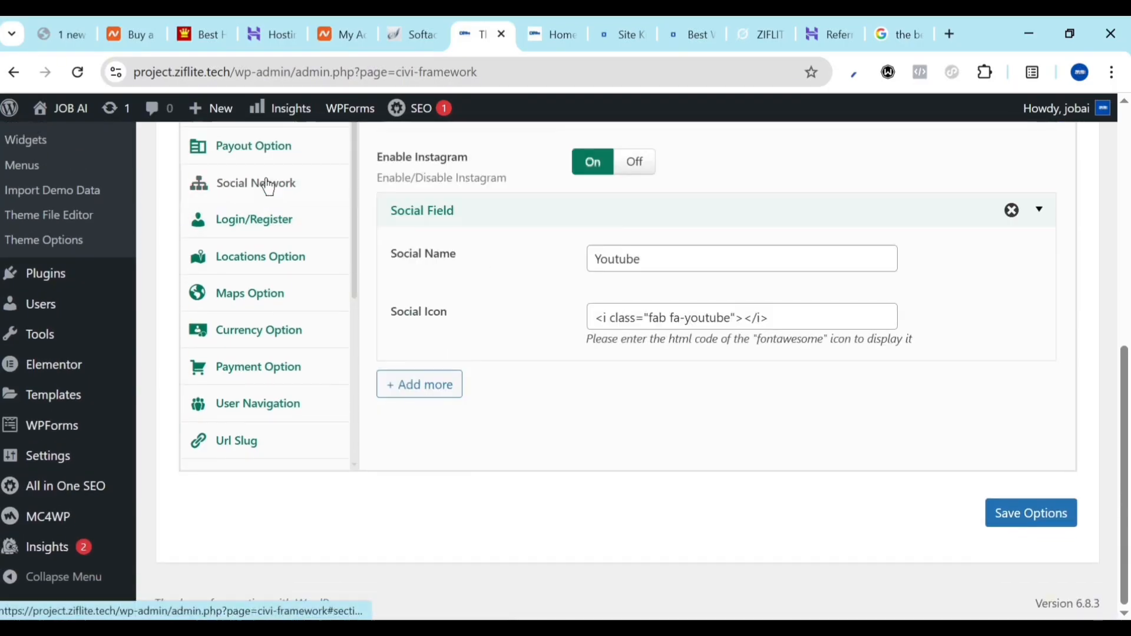
{"action": "scroll", "coordinate": [366, 329], "scroll_direction": "up", "scroll_amount": 4}
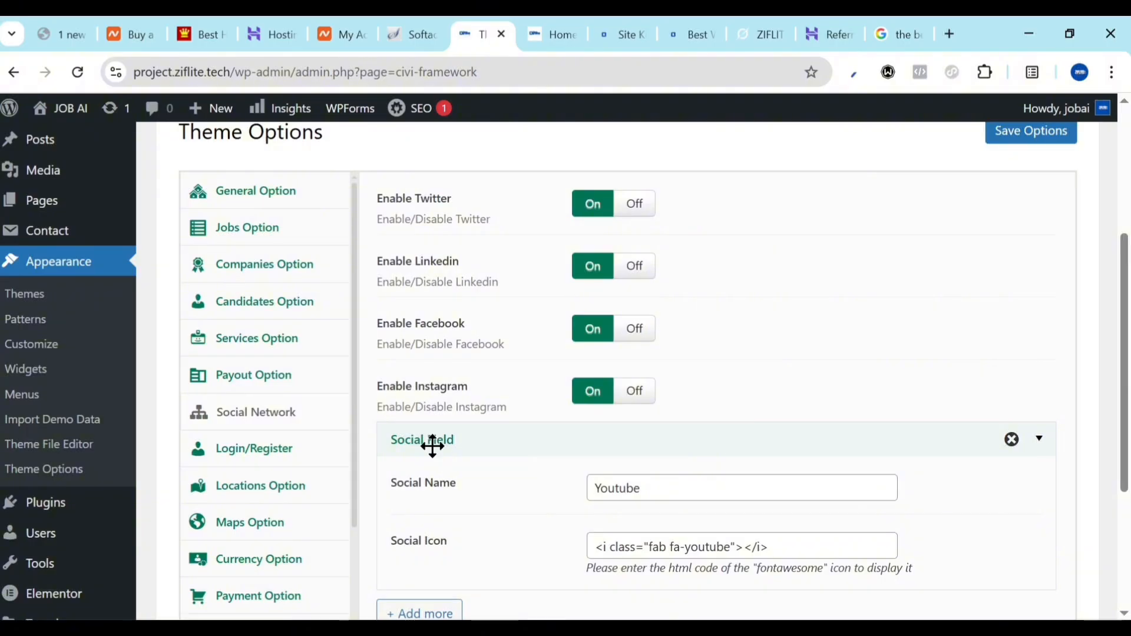
{"action": "scroll", "coordinate": [518, 216], "scroll_direction": "down", "scroll_amount": 2}
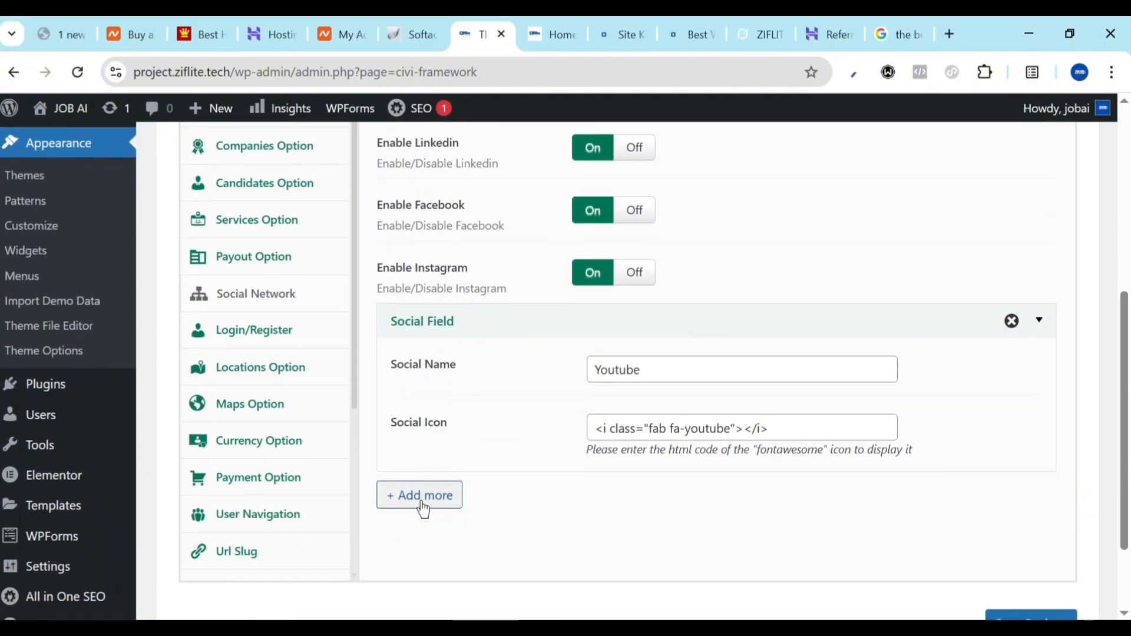
{"action": "left_click", "coordinate": [277, 331]}
{"action": "scroll", "coordinate": [442, 375], "scroll_direction": "up", "scroll_amount": 3}
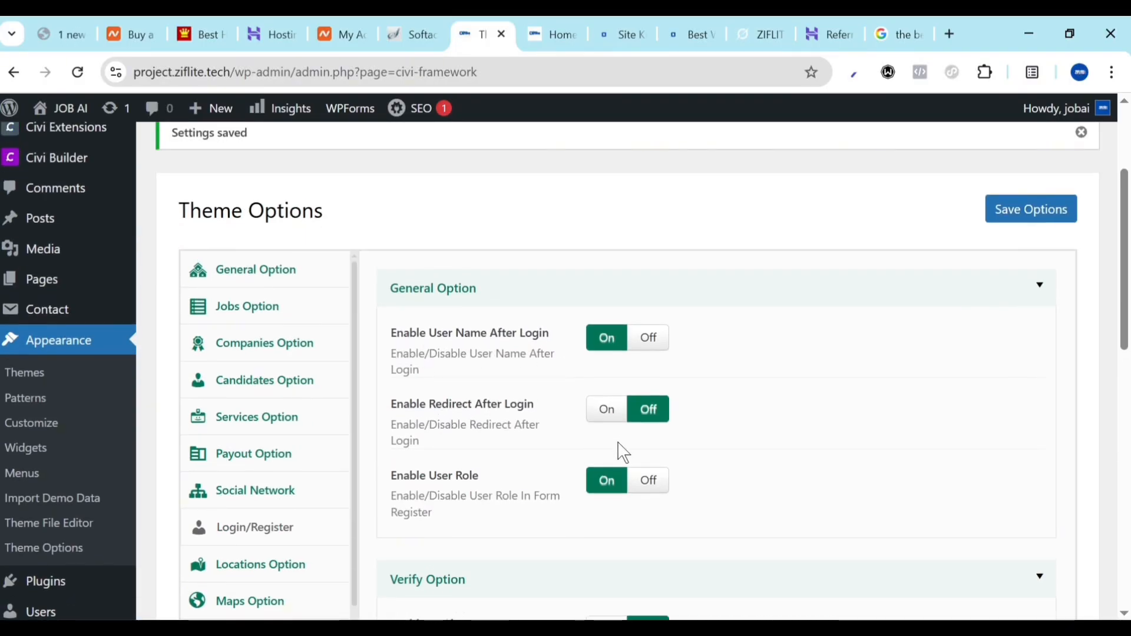
{"action": "scroll", "coordinate": [457, 492], "scroll_direction": "down", "scroll_amount": 2}
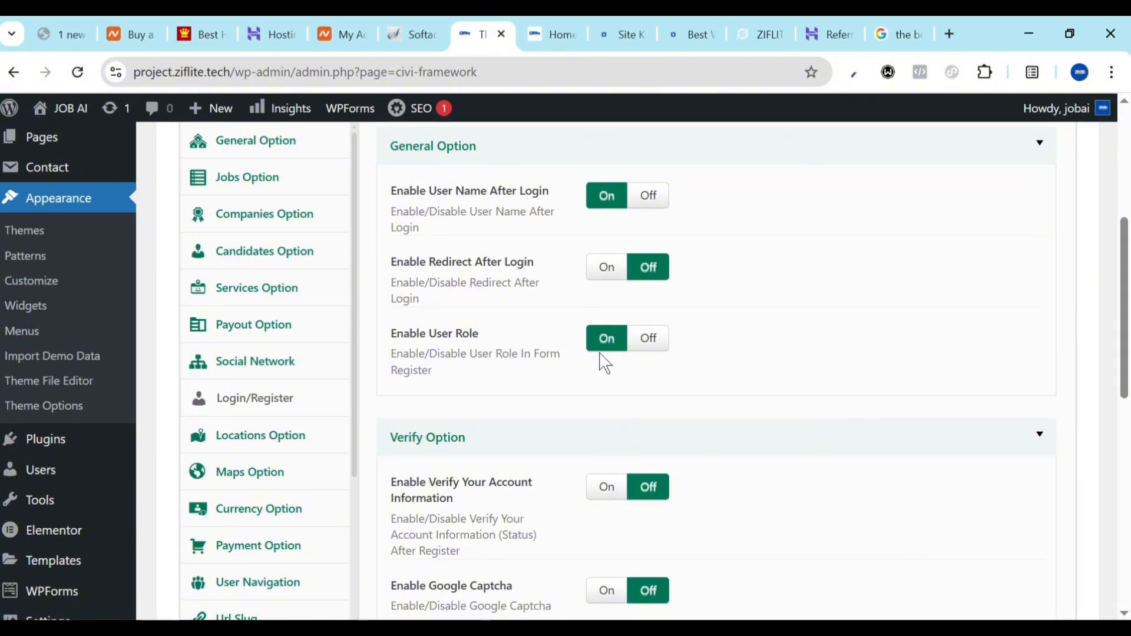
{"action": "scroll", "coordinate": [522, 437], "scroll_direction": "down", "scroll_amount": 3}
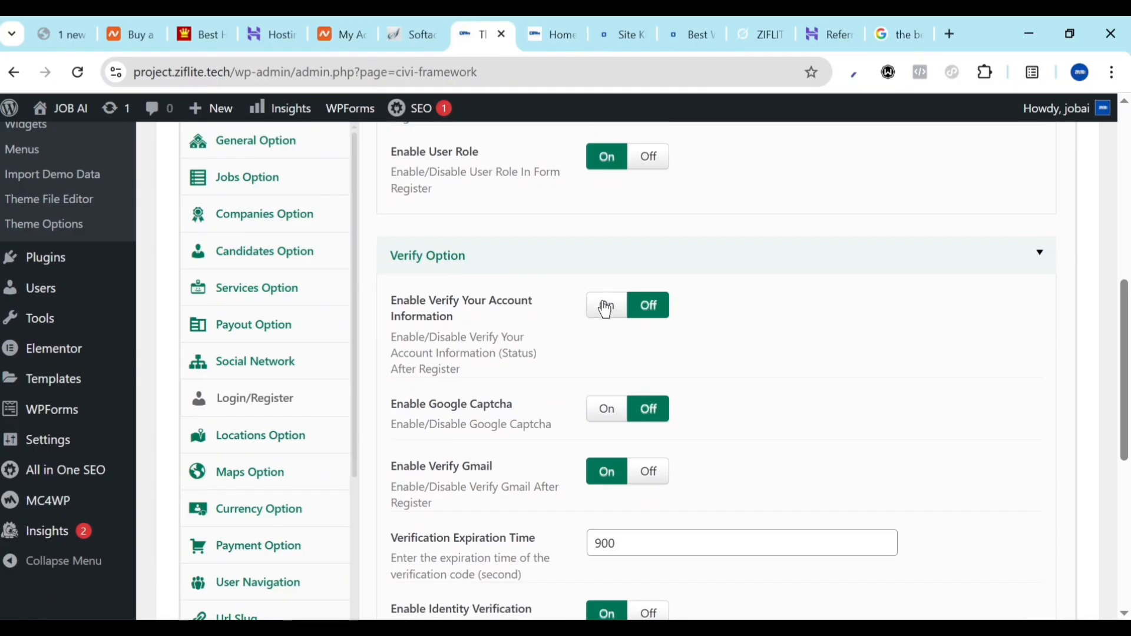
Turn on Enable Verify Your Account Information and leave Google Captcha Off
{"action": "left_click", "coordinate": [605, 309]}
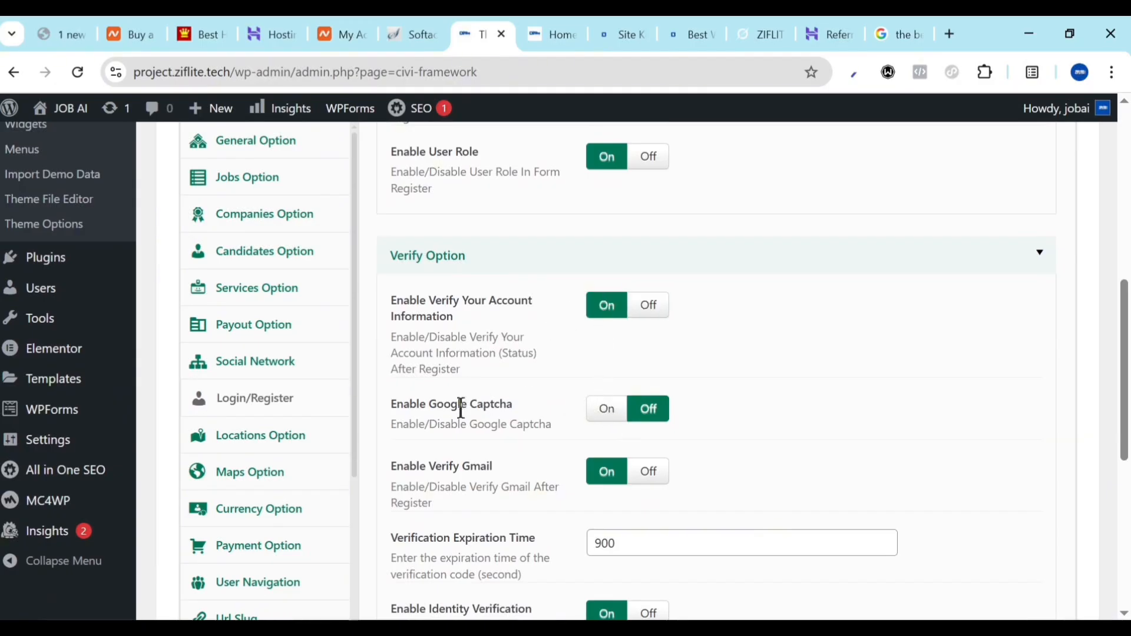
{"action": "left_click", "coordinate": [605, 410]}
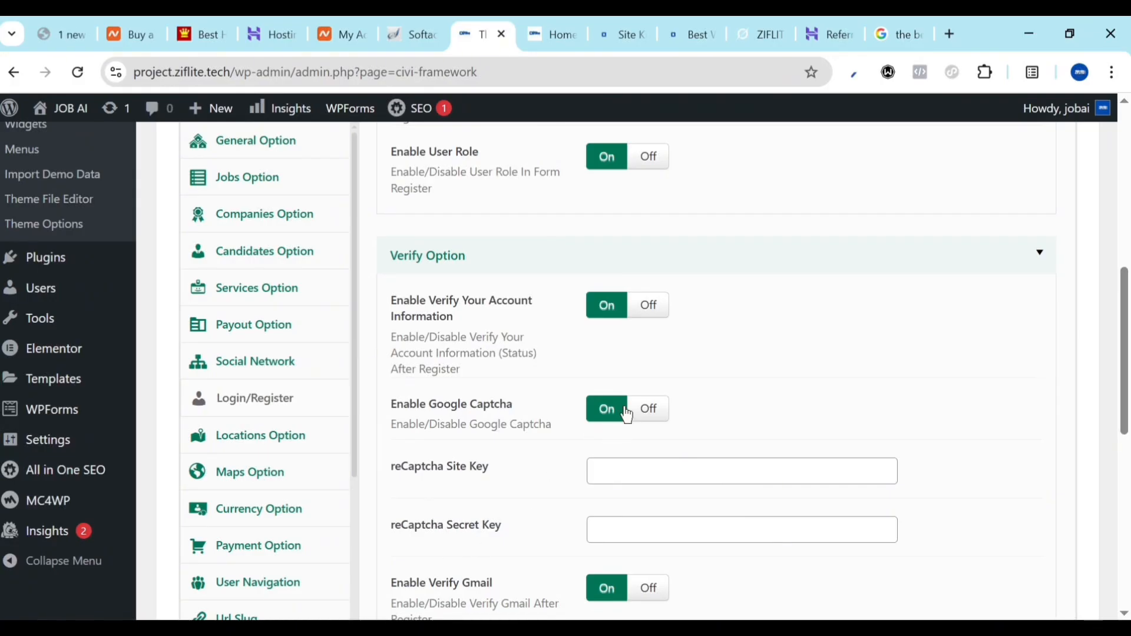
{"action": "left_click", "coordinate": [648, 411]}
{"action": "scroll", "coordinate": [646, 414], "scroll_direction": "down", "scroll_amount": 2}
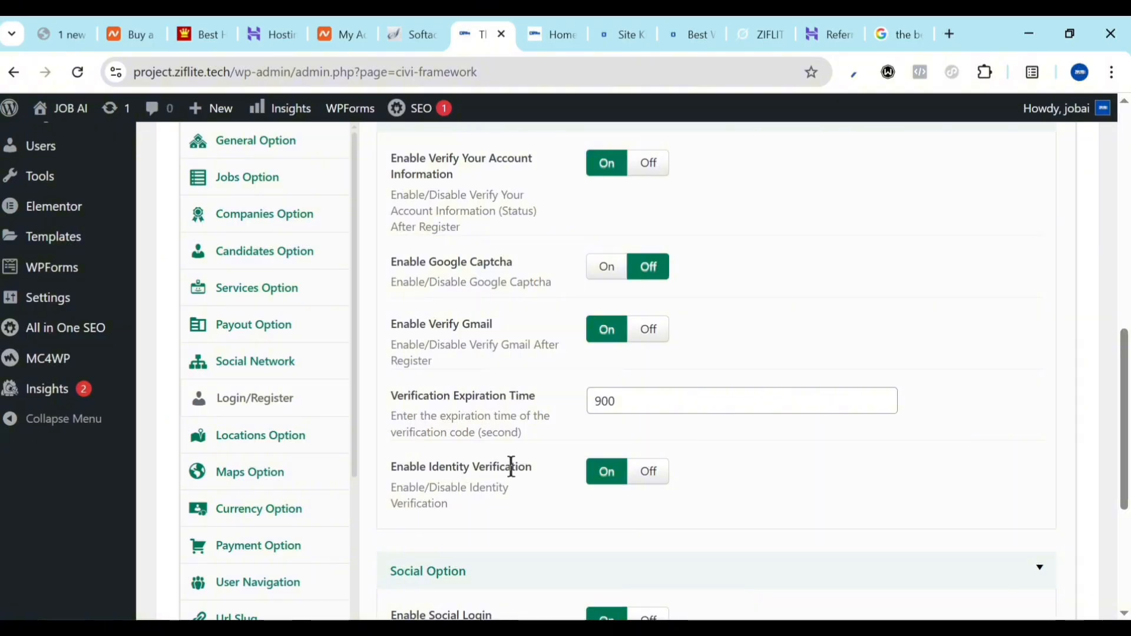
{"action": "scroll", "coordinate": [514, 469], "scroll_direction": "down", "scroll_amount": 1}
{"action": "scroll", "coordinate": [513, 468], "scroll_direction": "down", "scroll_amount": 4}
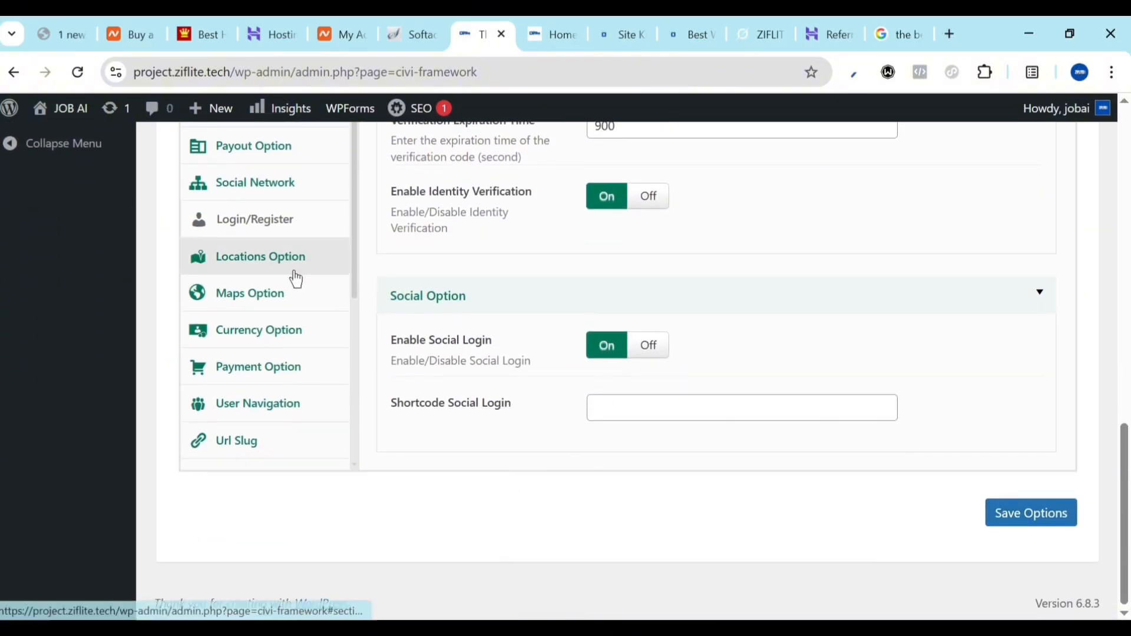
In Locations Option, untick Vietnam in the Country checkboxes, leaving no country selected
{"action": "left_click", "coordinate": [266, 268]}
{"action": "scroll", "coordinate": [462, 311], "scroll_direction": "up", "scroll_amount": 3}
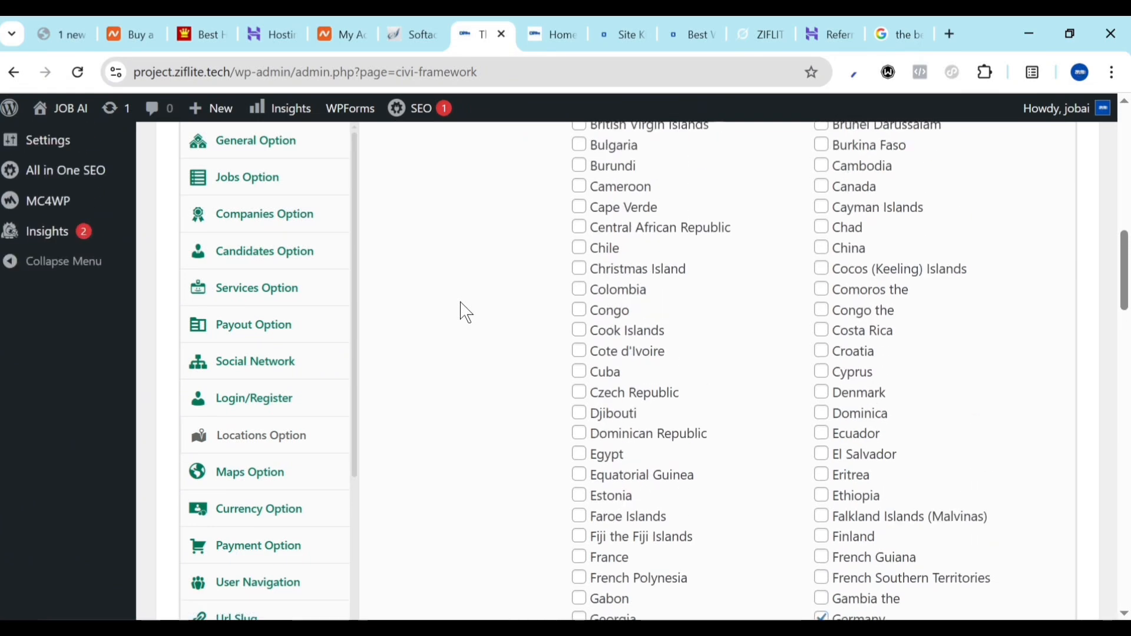
{"action": "scroll", "coordinate": [463, 311], "scroll_direction": "up", "scroll_amount": 6}
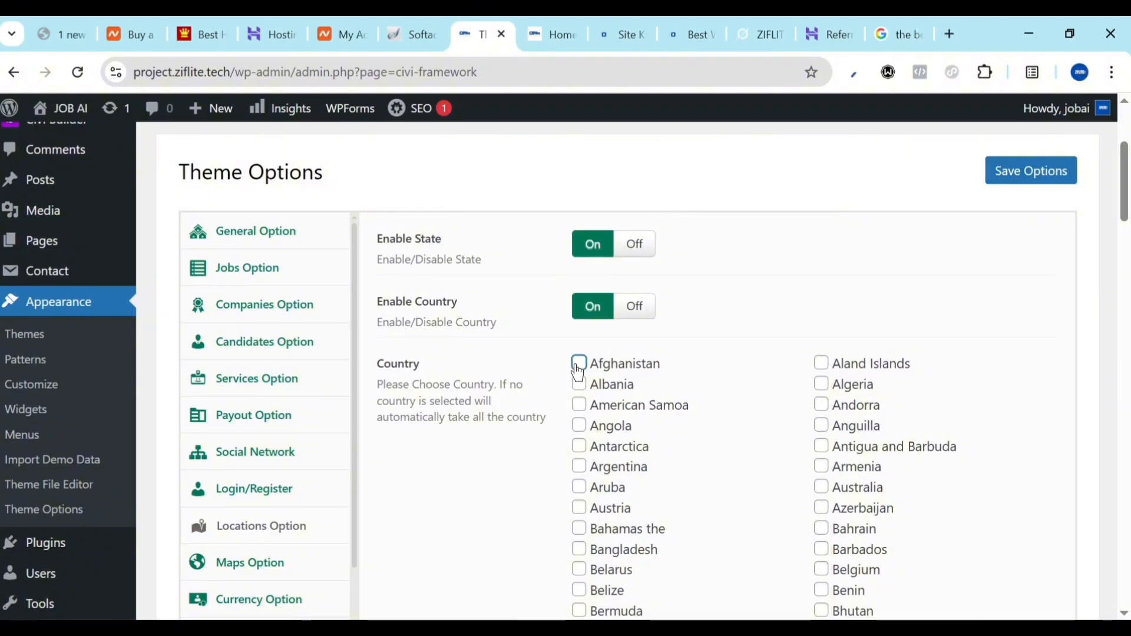
{"action": "scroll", "coordinate": [614, 517], "scroll_direction": "down", "scroll_amount": 5}
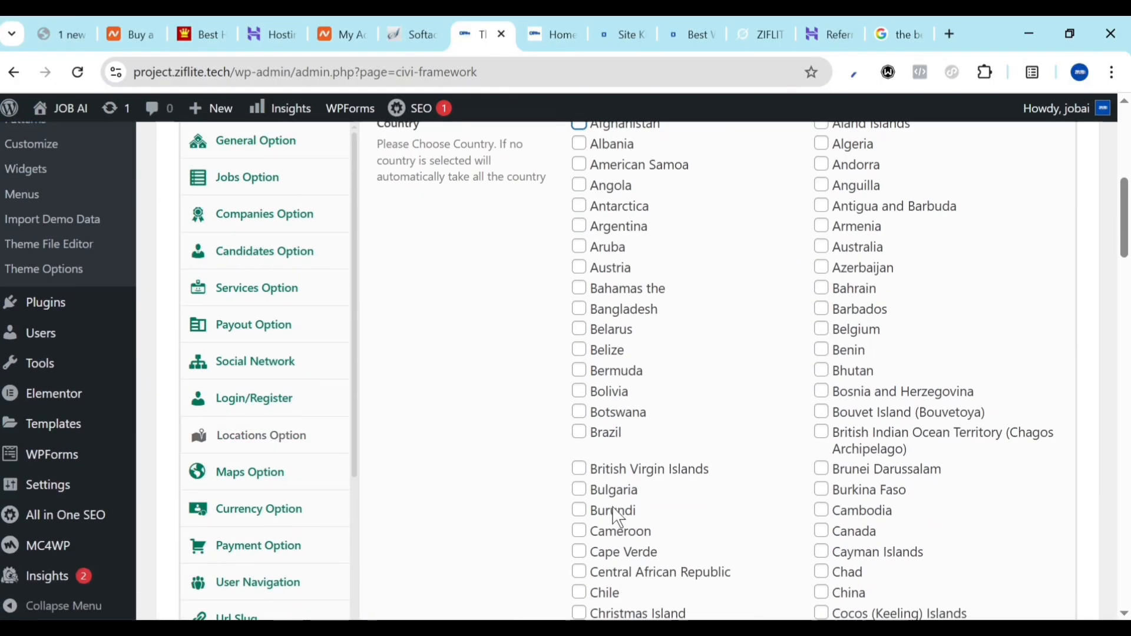
{"action": "scroll", "coordinate": [828, 382], "scroll_direction": "down", "scroll_amount": 5}
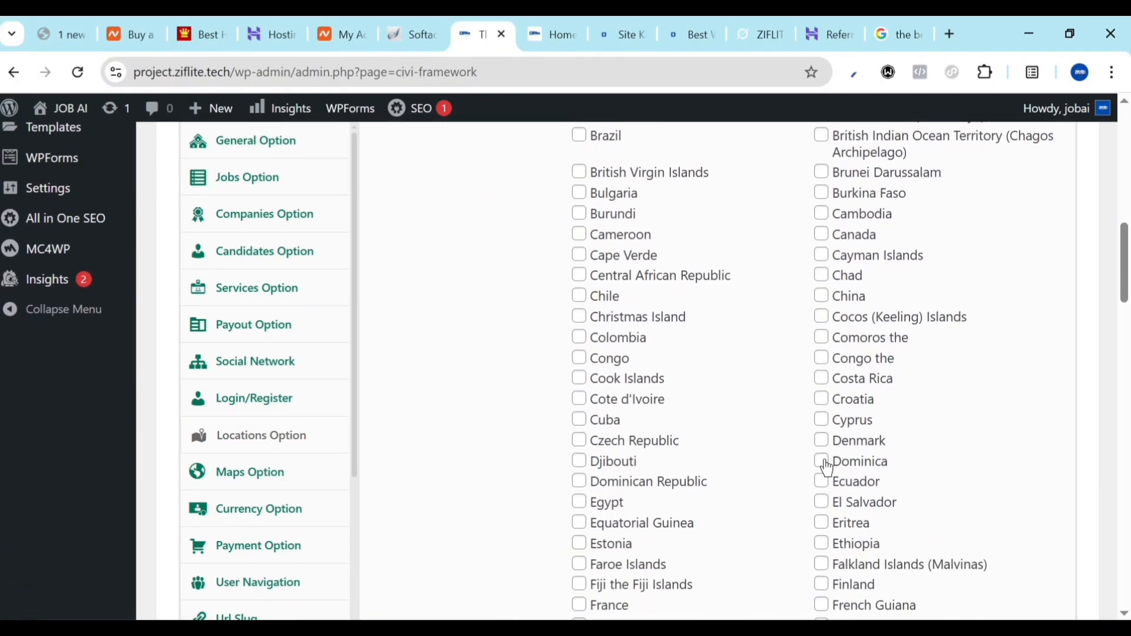
{"action": "scroll", "coordinate": [827, 468], "scroll_direction": "up", "scroll_amount": 10}
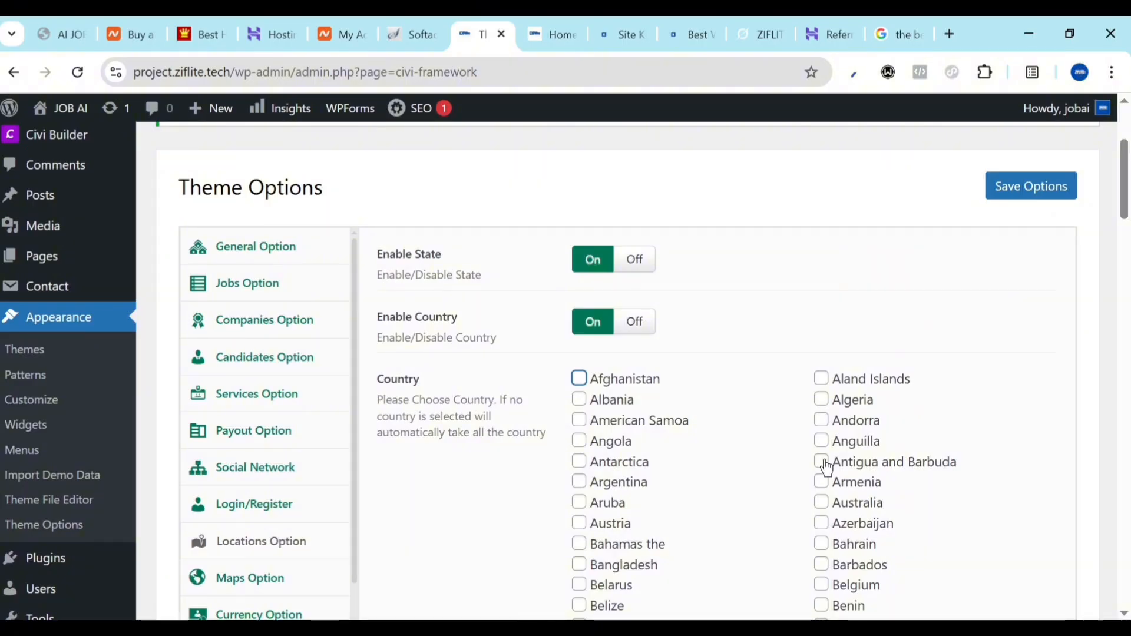
{"action": "scroll", "coordinate": [753, 489], "scroll_direction": "down", "scroll_amount": 20}
{"action": "scroll", "coordinate": [752, 487], "scroll_direction": "up", "scroll_amount": 7}
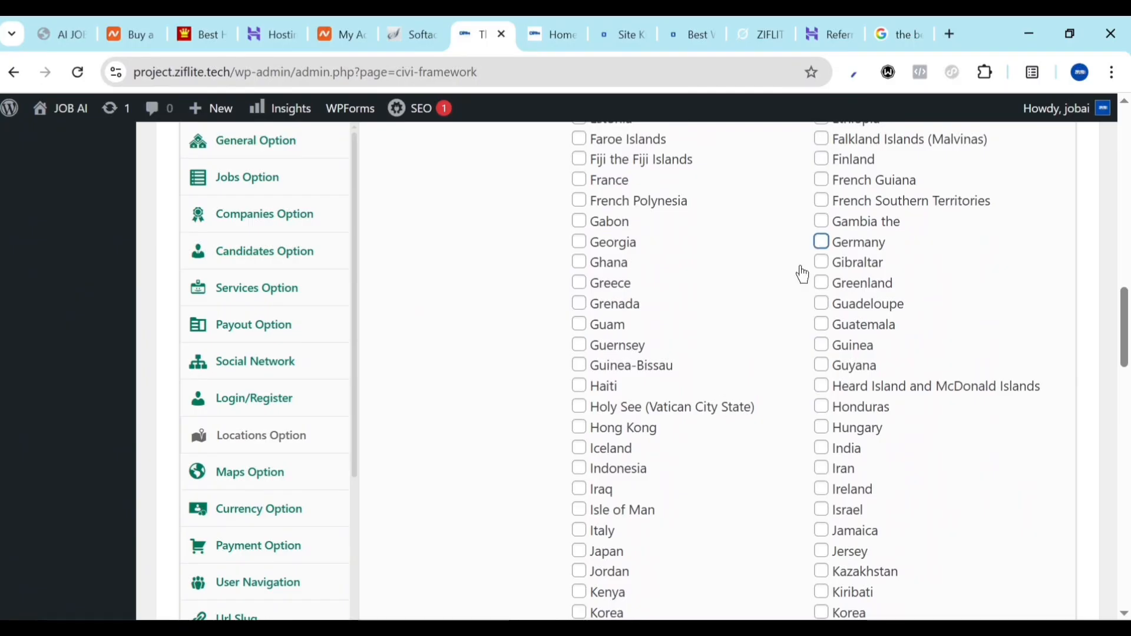
{"action": "scroll", "coordinate": [725, 404], "scroll_direction": "down", "scroll_amount": 18}
{"action": "scroll", "coordinate": [726, 406], "scroll_direction": "down", "scroll_amount": 10}
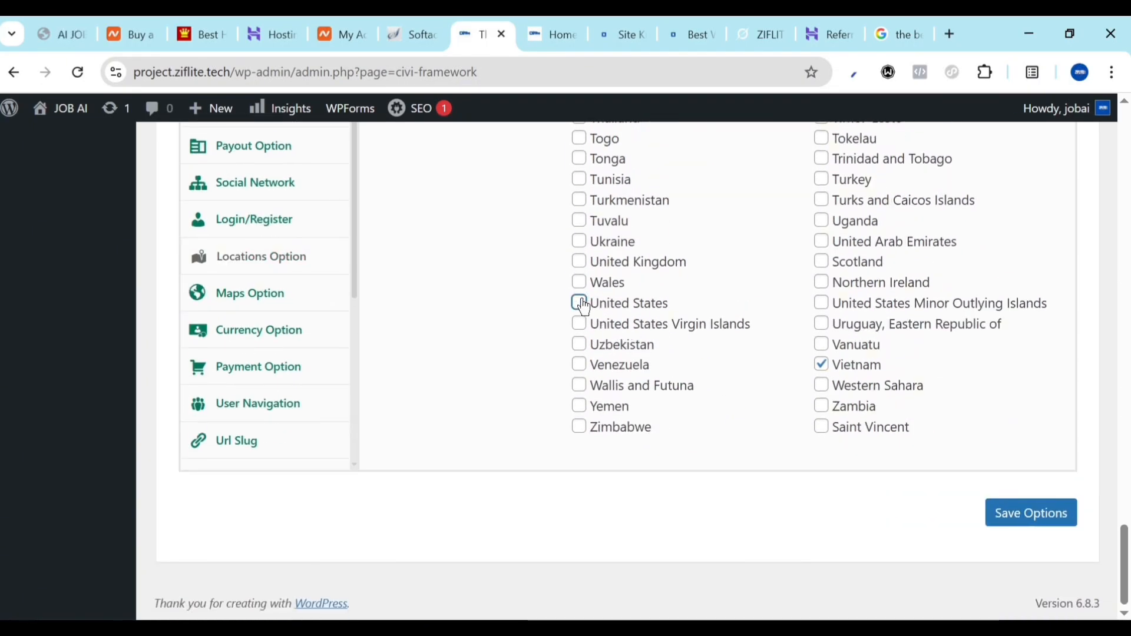
{"action": "left_click", "coordinate": [820, 370]}
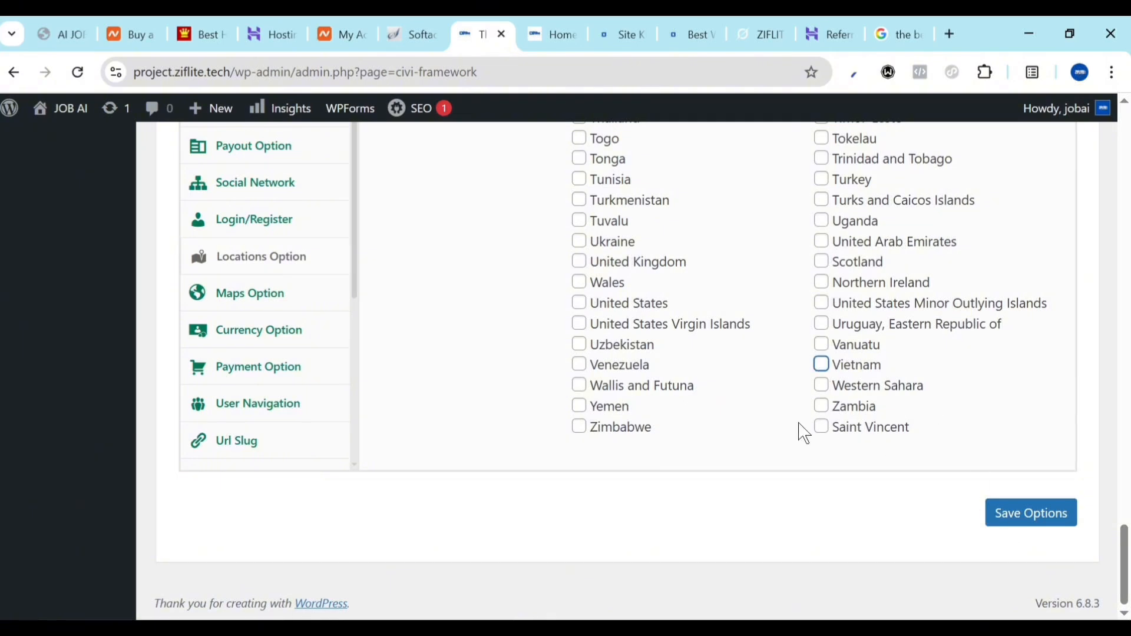
In Maps Option, switch the Maps Type from Mapbox to Google Map
{"action": "left_click", "coordinate": [248, 280]}
{"action": "scroll", "coordinate": [426, 282], "scroll_direction": "up", "scroll_amount": 2}
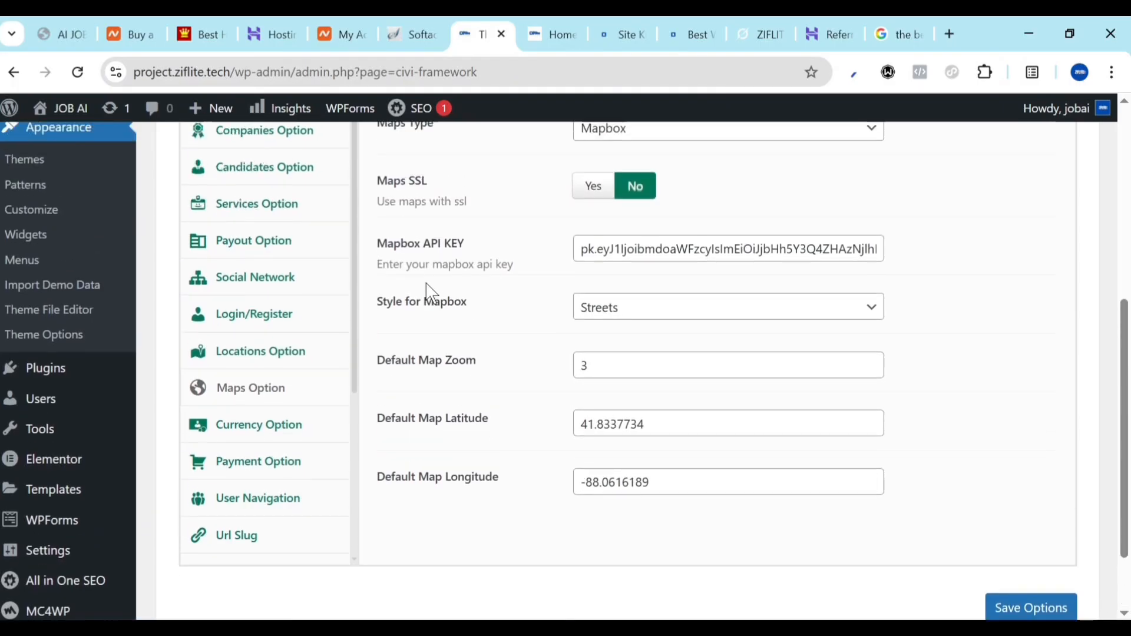
{"action": "scroll", "coordinate": [505, 259], "scroll_direction": "up", "scroll_amount": 4}
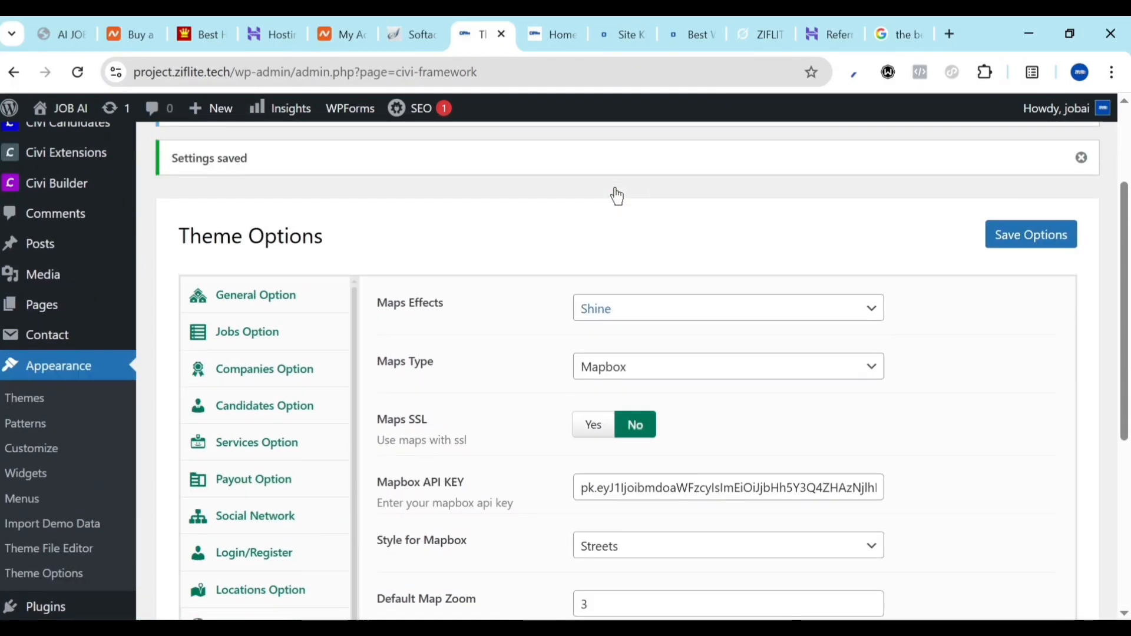
{"action": "scroll", "coordinate": [636, 235], "scroll_direction": "down", "scroll_amount": 3}
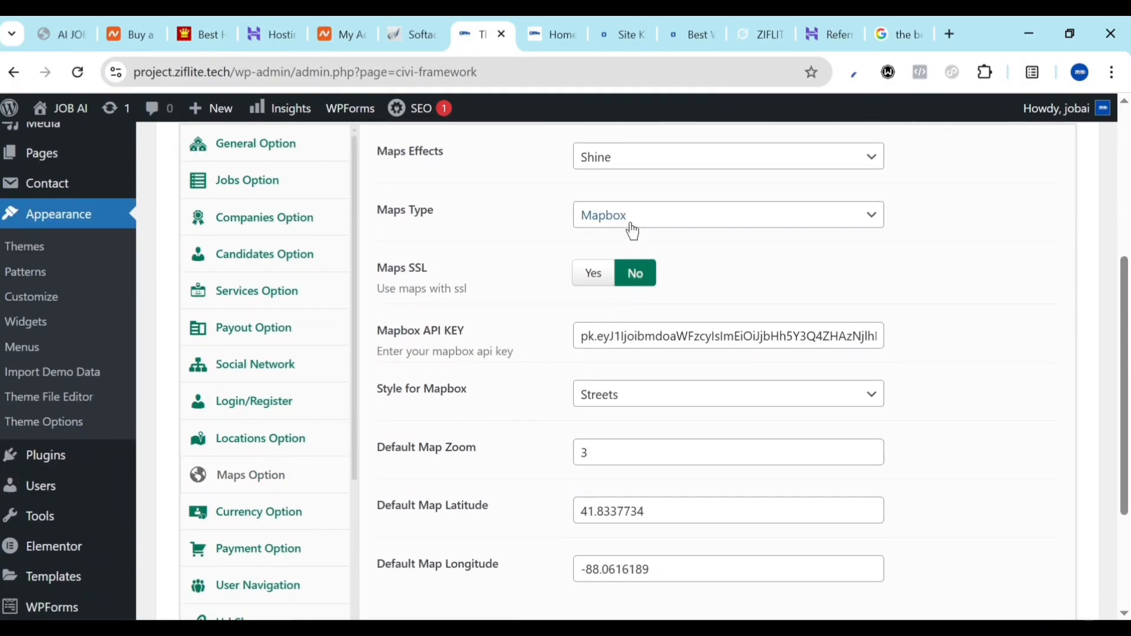
{"action": "left_click", "coordinate": [632, 229]}
{"action": "left_click", "coordinate": [603, 242]}
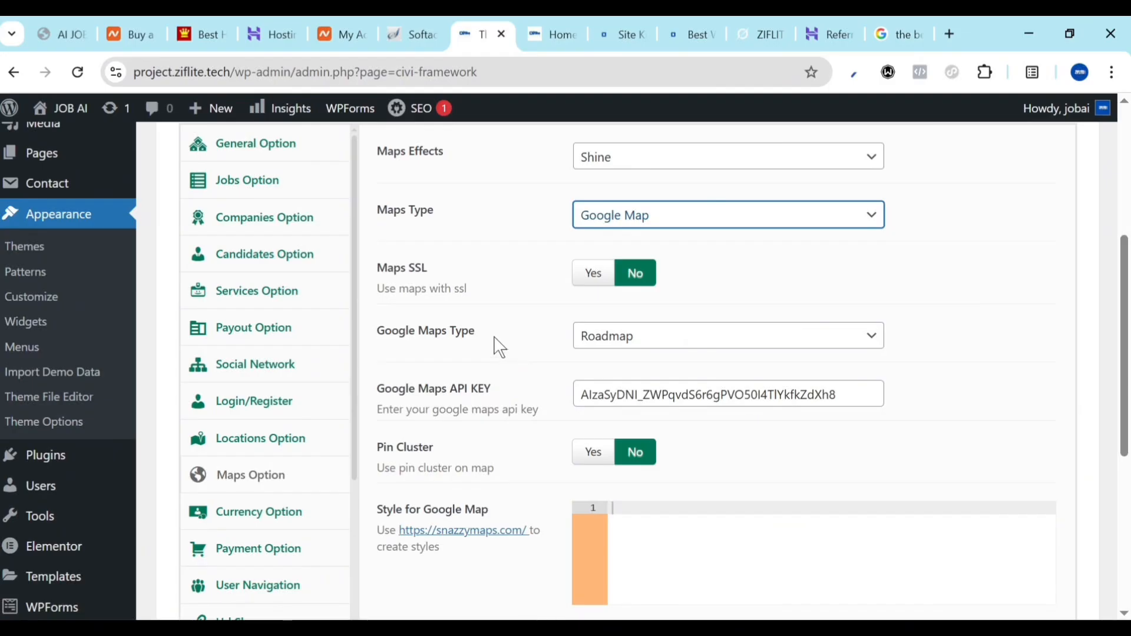
Show the Currency Option settings with USD ($) default and the extra VND (đ) currency
{"action": "scroll", "coordinate": [499, 348], "scroll_direction": "down", "scroll_amount": 1}
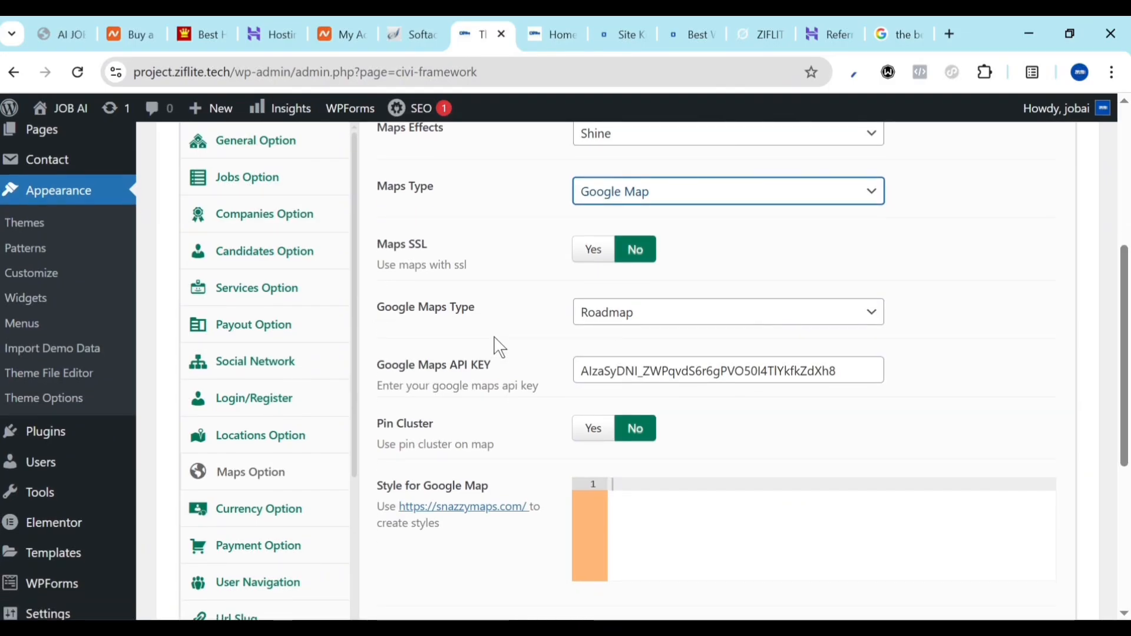
{"action": "left_click", "coordinate": [236, 508]}
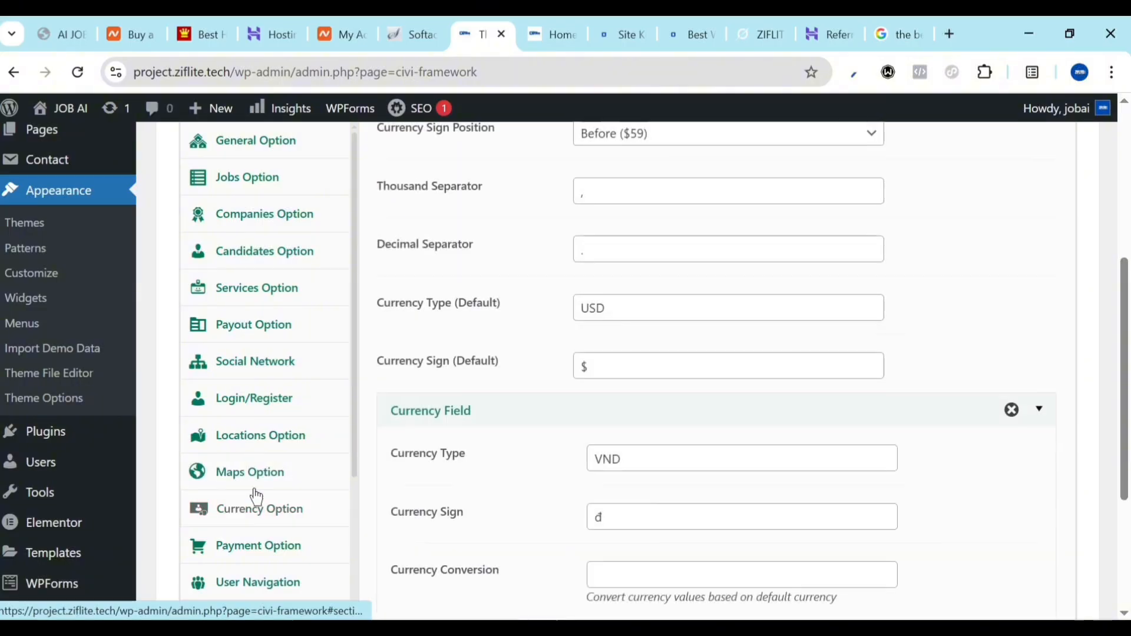
{"action": "scroll", "coordinate": [525, 478], "scroll_direction": "down", "scroll_amount": 5}
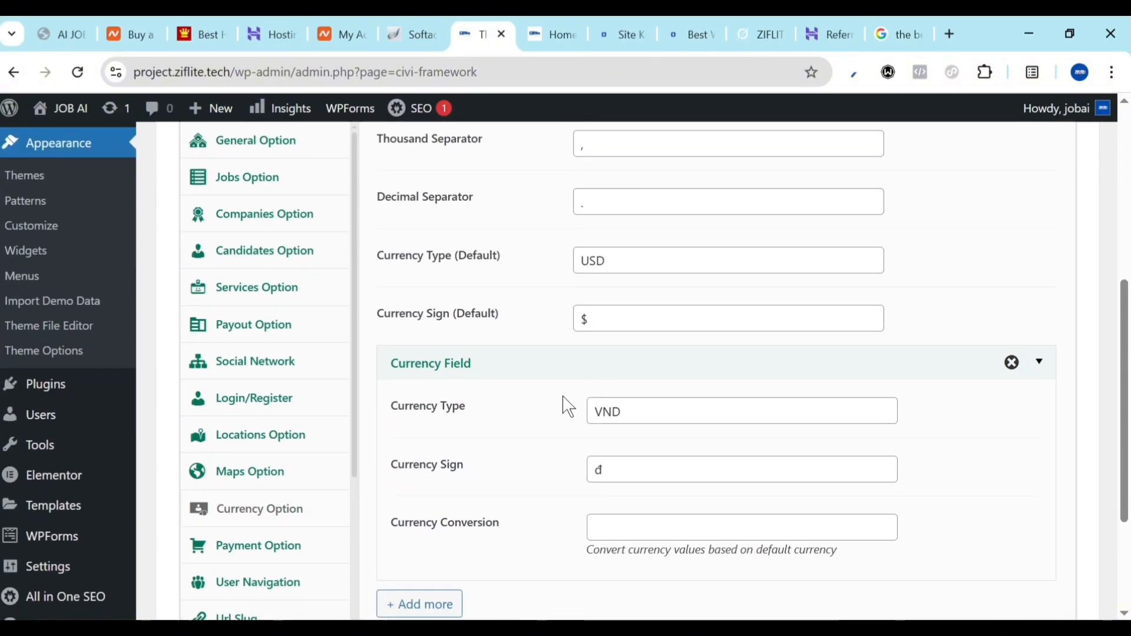
{"action": "scroll", "coordinate": [575, 467], "scroll_direction": "down", "scroll_amount": 3}
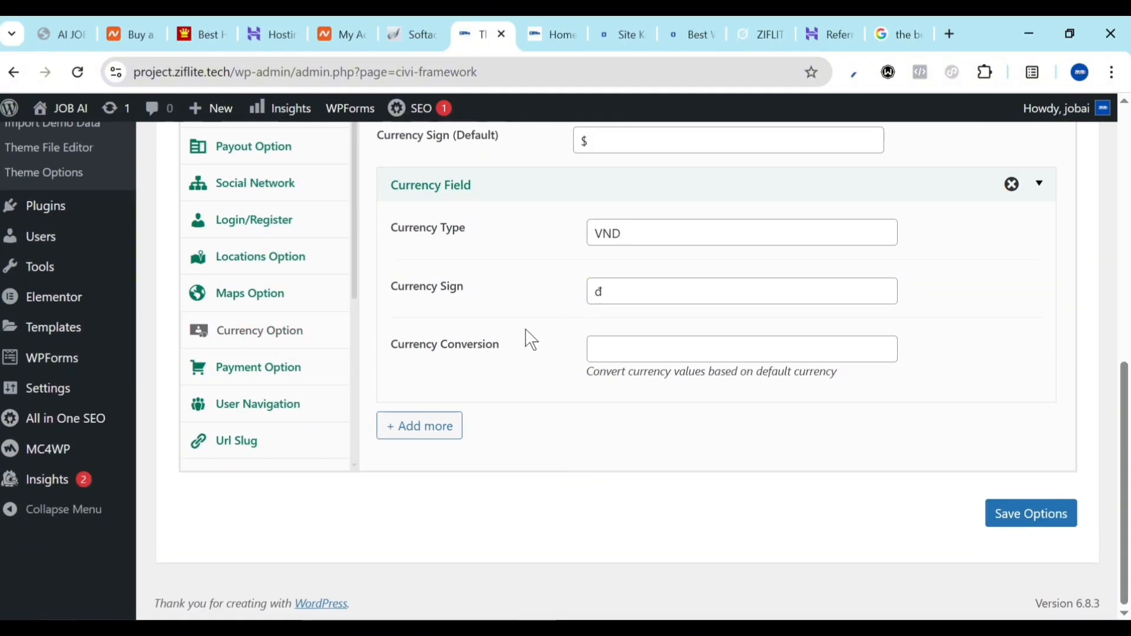
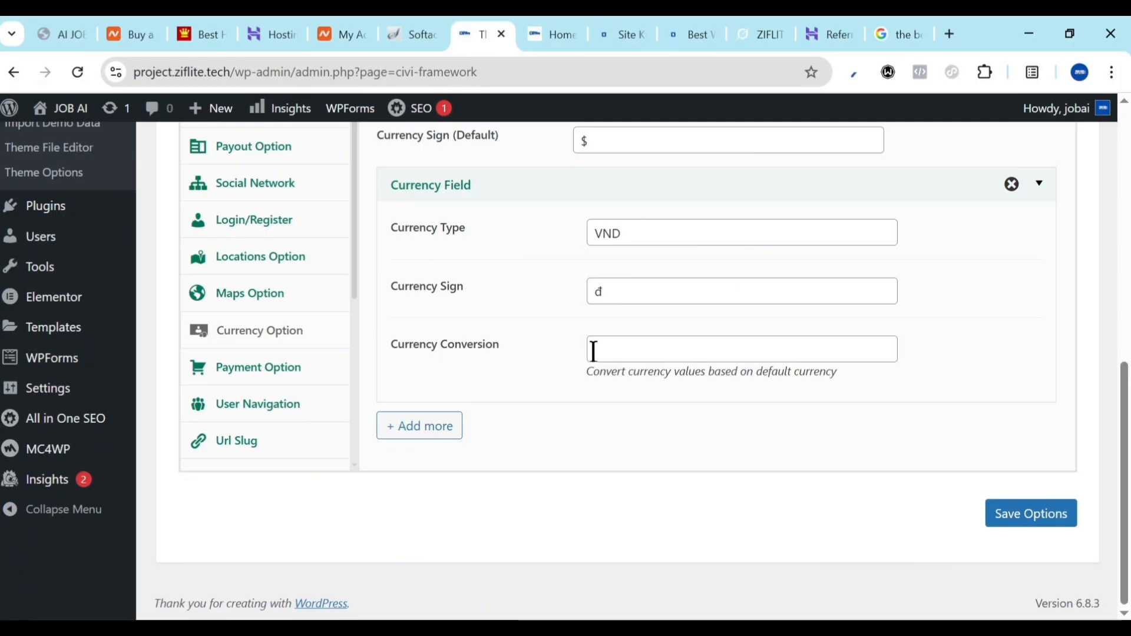
In Payment Option, disable employer Paypal, Stripe and wire transfer, and enable Woocommerce checkout
{"action": "left_click", "coordinate": [260, 369]}
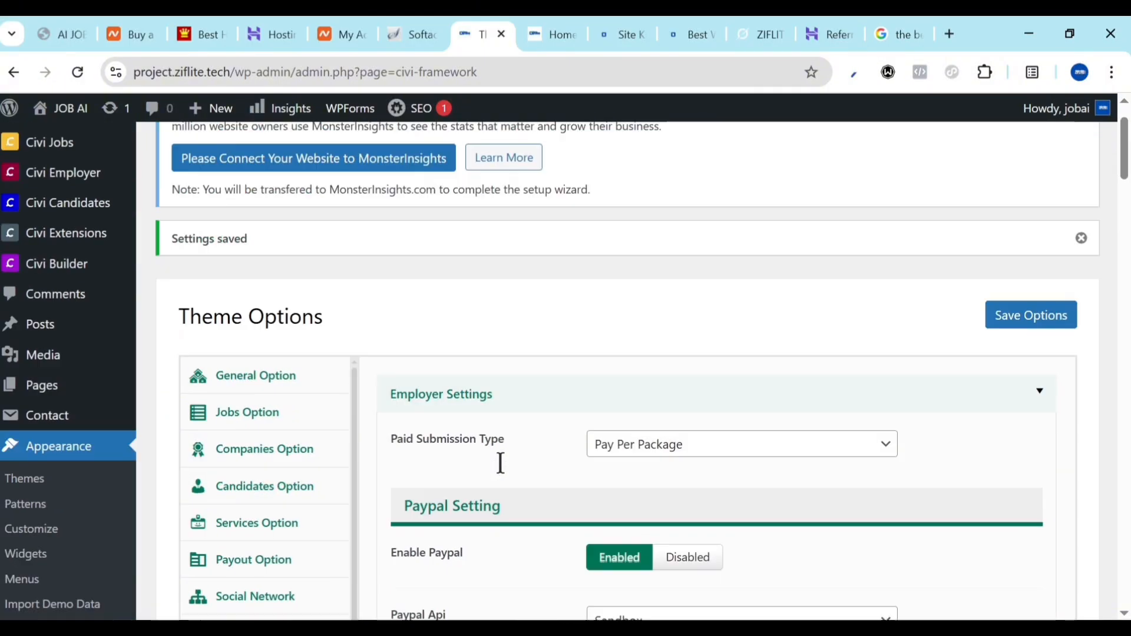
{"action": "scroll", "coordinate": [501, 466], "scroll_direction": "down", "scroll_amount": 3}
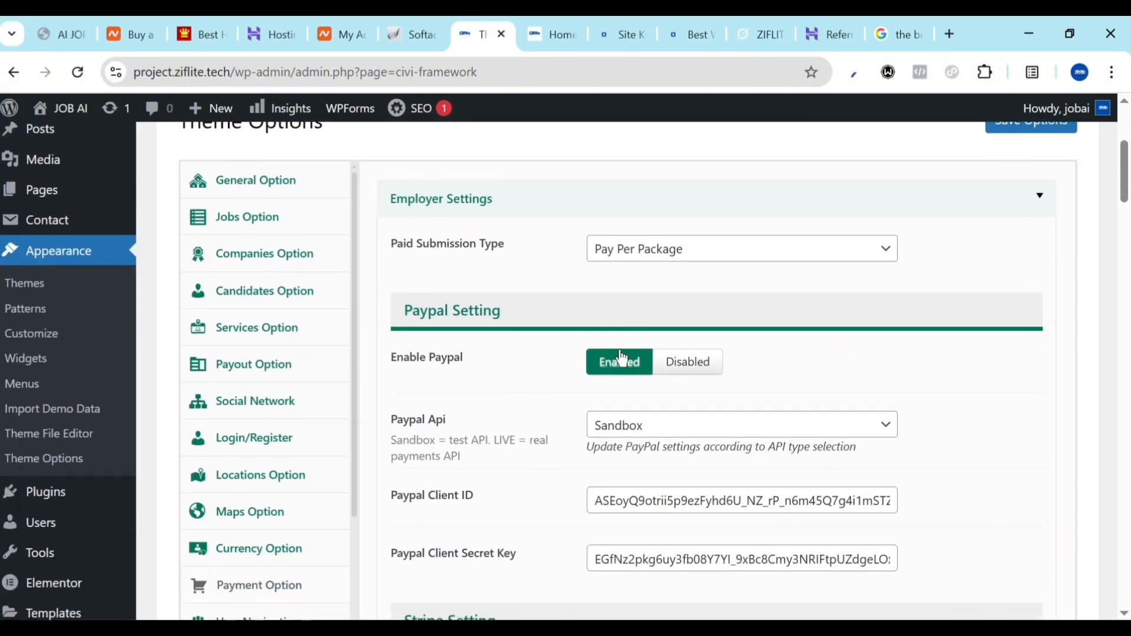
{"action": "left_click", "coordinate": [685, 364]}
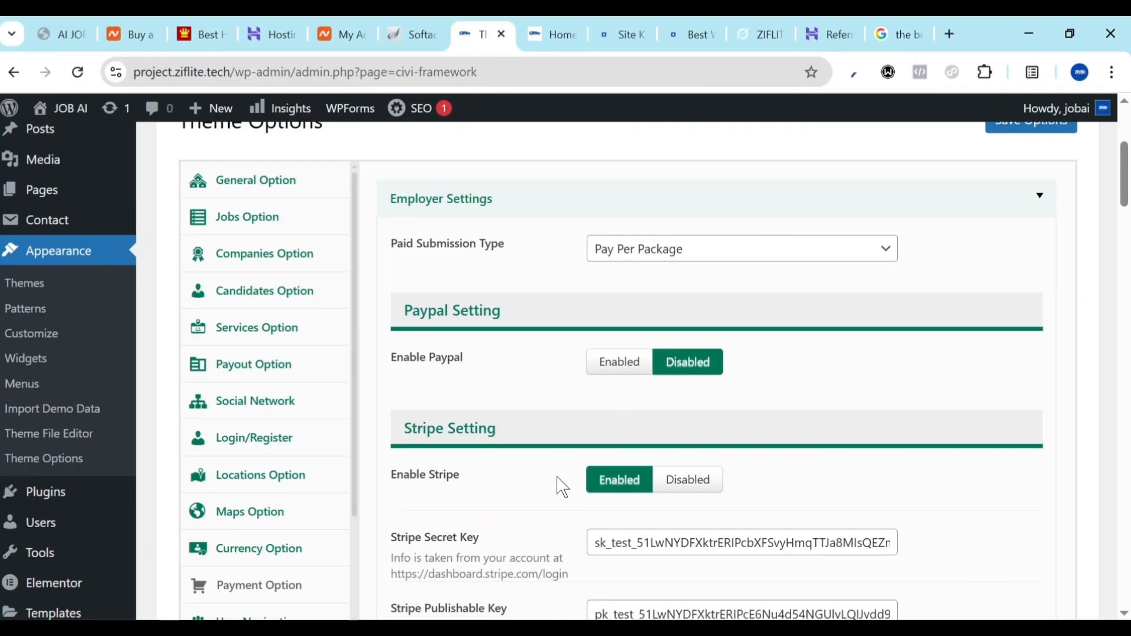
{"action": "left_click", "coordinate": [686, 480]}
{"action": "scroll", "coordinate": [684, 500], "scroll_direction": "down", "scroll_amount": 3}
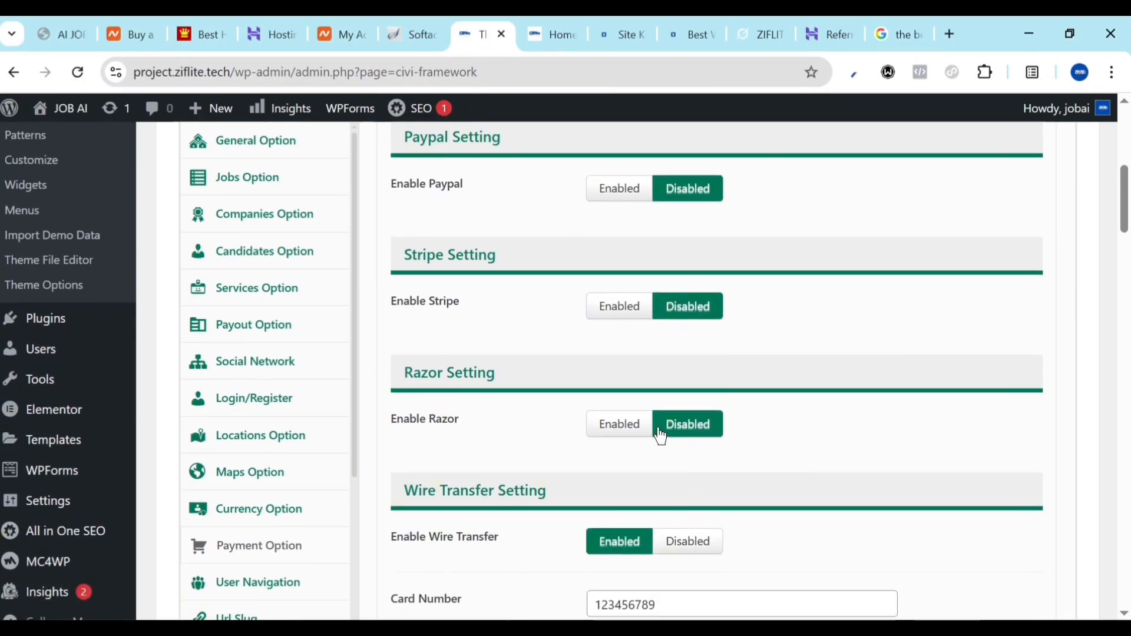
{"action": "scroll", "coordinate": [621, 369], "scroll_direction": "up", "scroll_amount": 2}
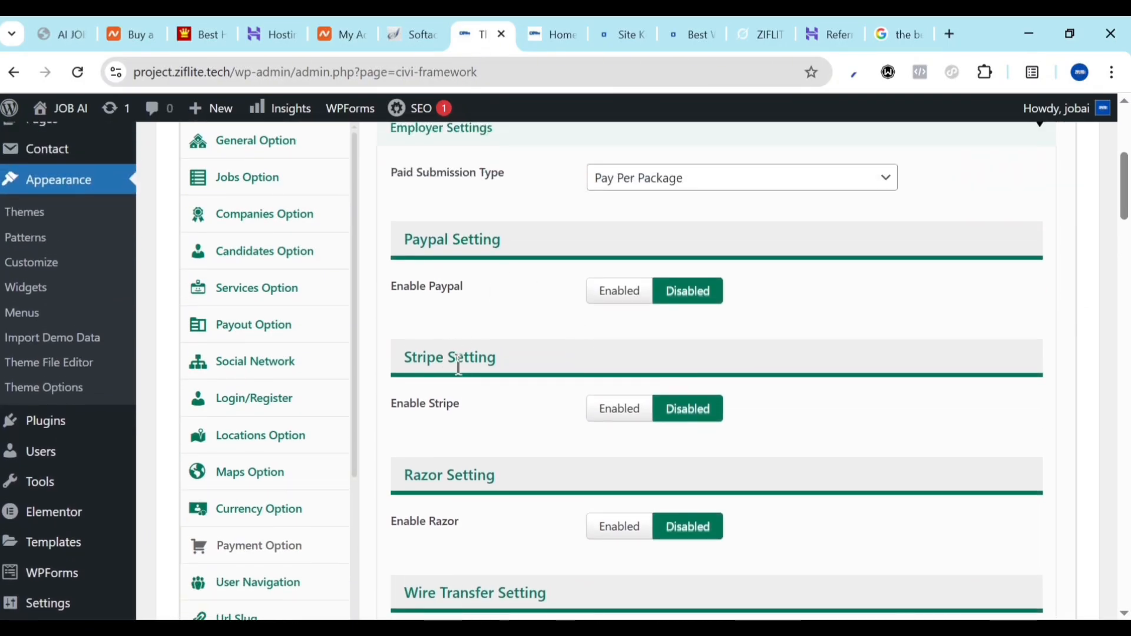
{"action": "scroll", "coordinate": [454, 467], "scroll_direction": "down", "scroll_amount": 3}
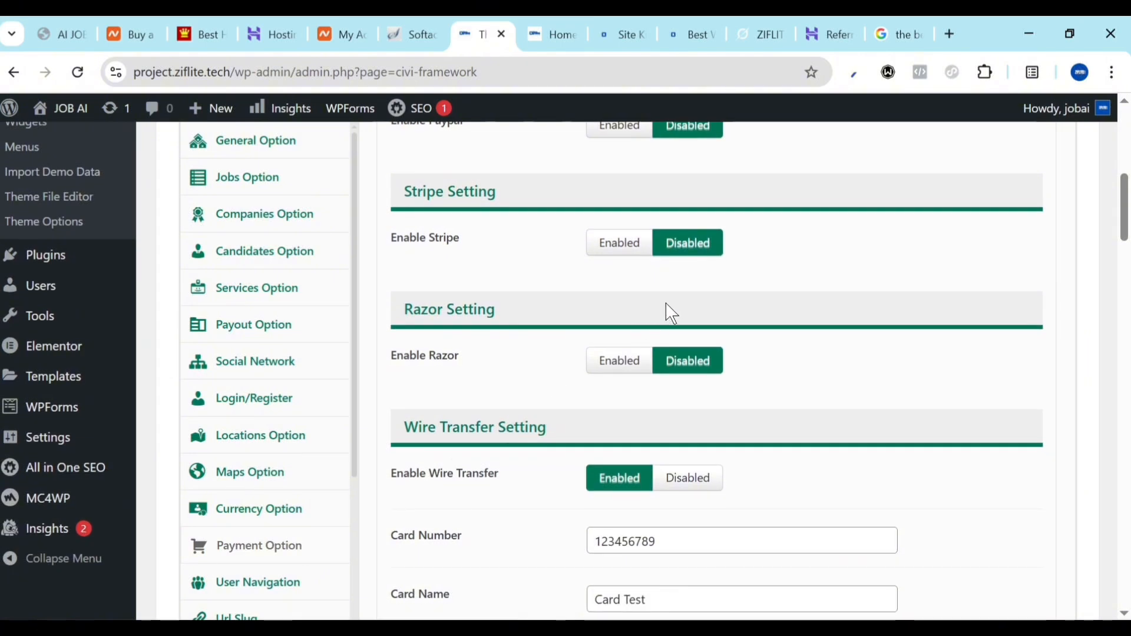
{"action": "scroll", "coordinate": [496, 490], "scroll_direction": "down", "scroll_amount": 2}
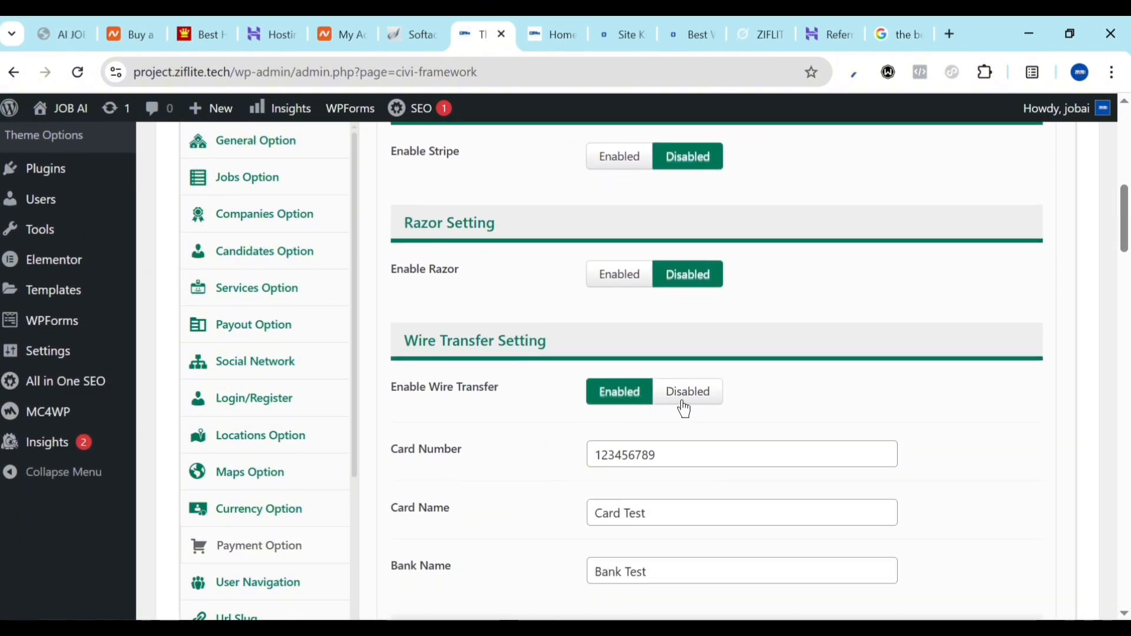
{"action": "left_click", "coordinate": [688, 404]}
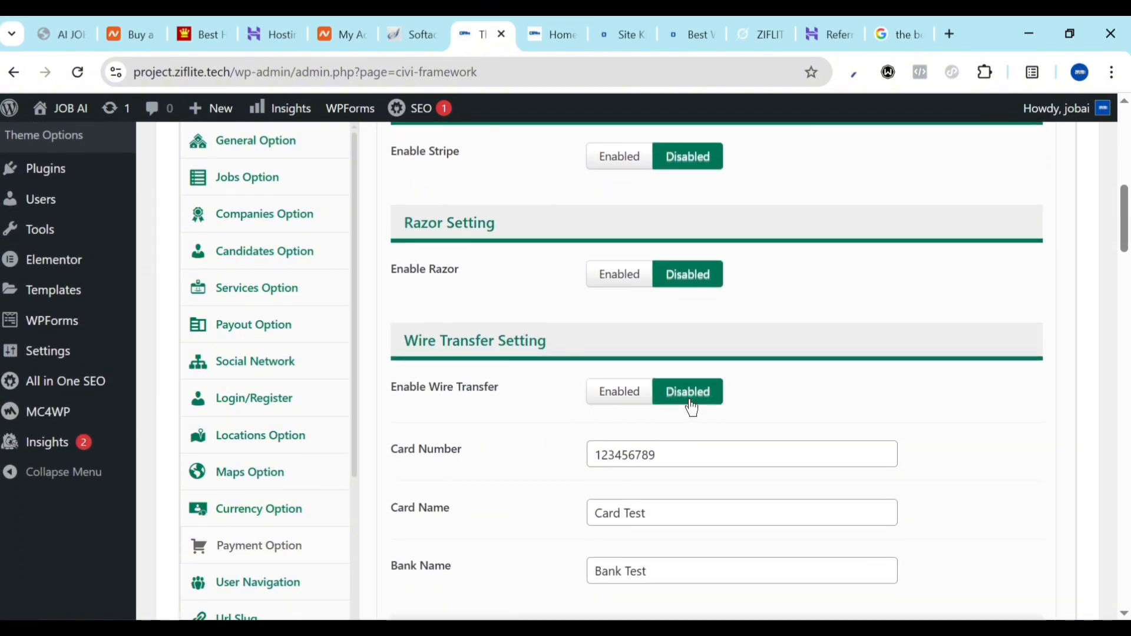
{"action": "scroll", "coordinate": [692, 406], "scroll_direction": "down", "scroll_amount": 2}
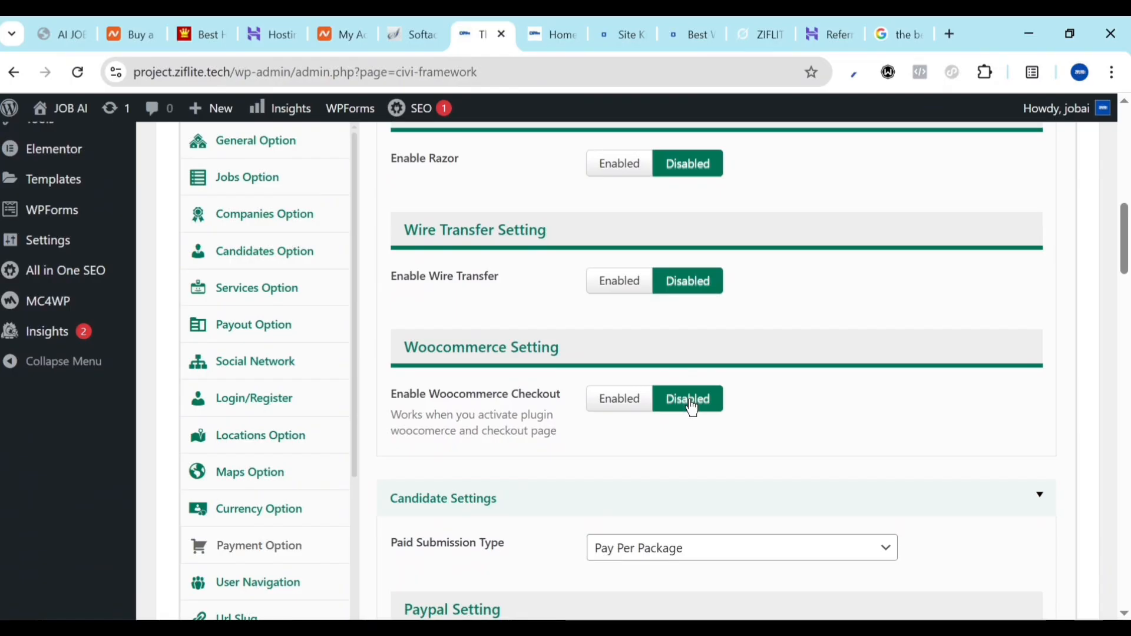
{"action": "left_click", "coordinate": [607, 406]}
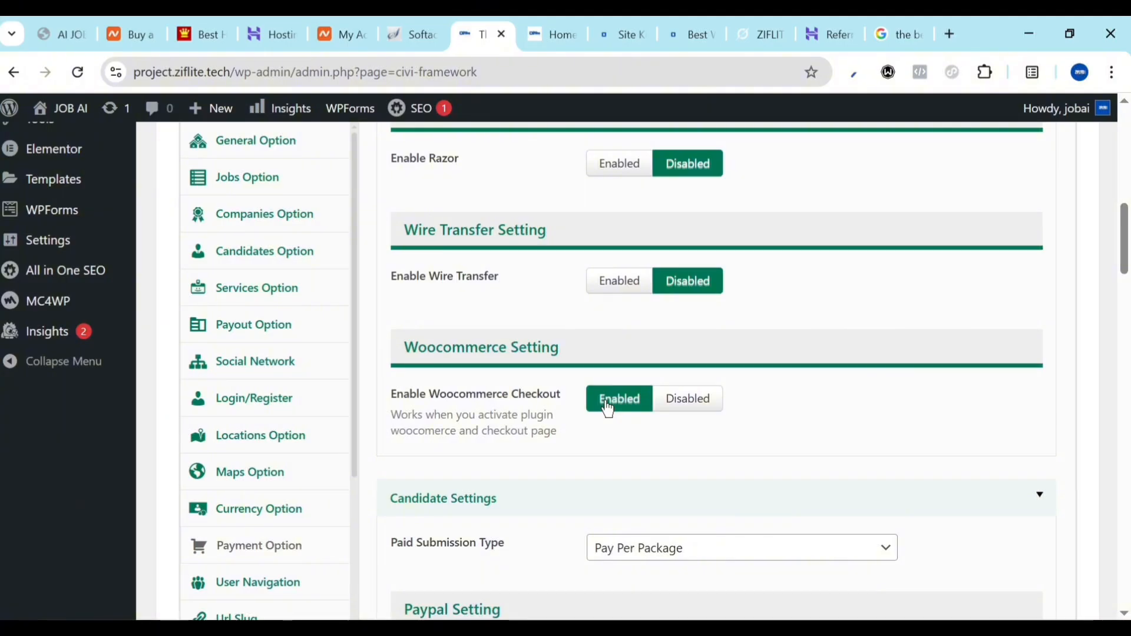
Disable Paypal and Stripe payments for candidates
{"action": "scroll", "coordinate": [619, 383], "scroll_direction": "down", "scroll_amount": 3}
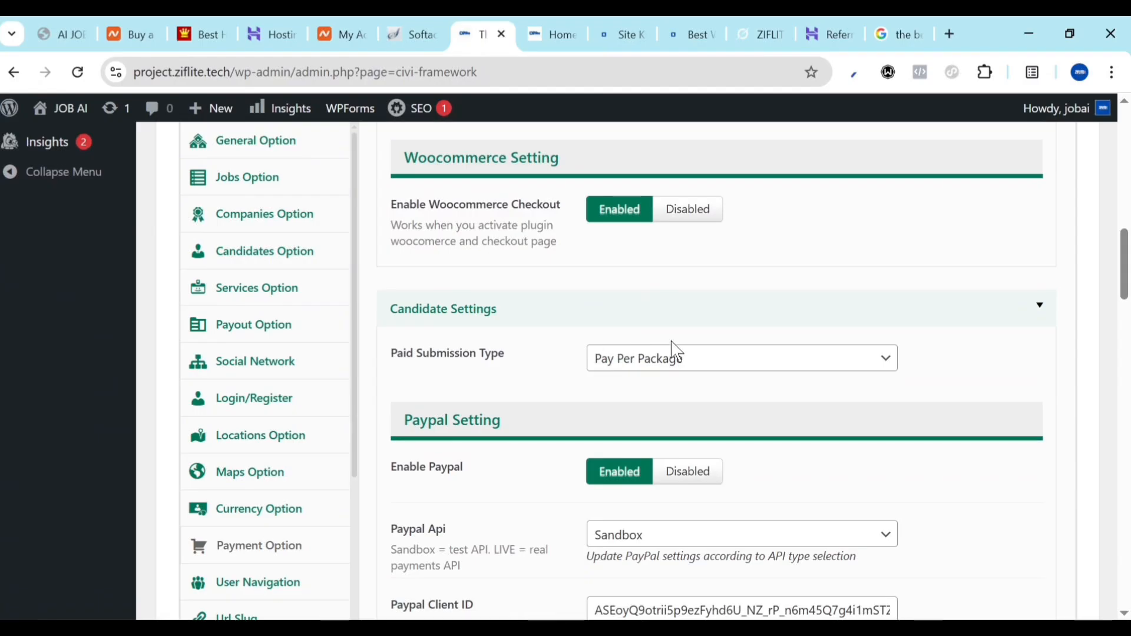
{"action": "left_click", "coordinate": [699, 486]}
{"action": "scroll", "coordinate": [698, 483], "scroll_direction": "down", "scroll_amount": 3}
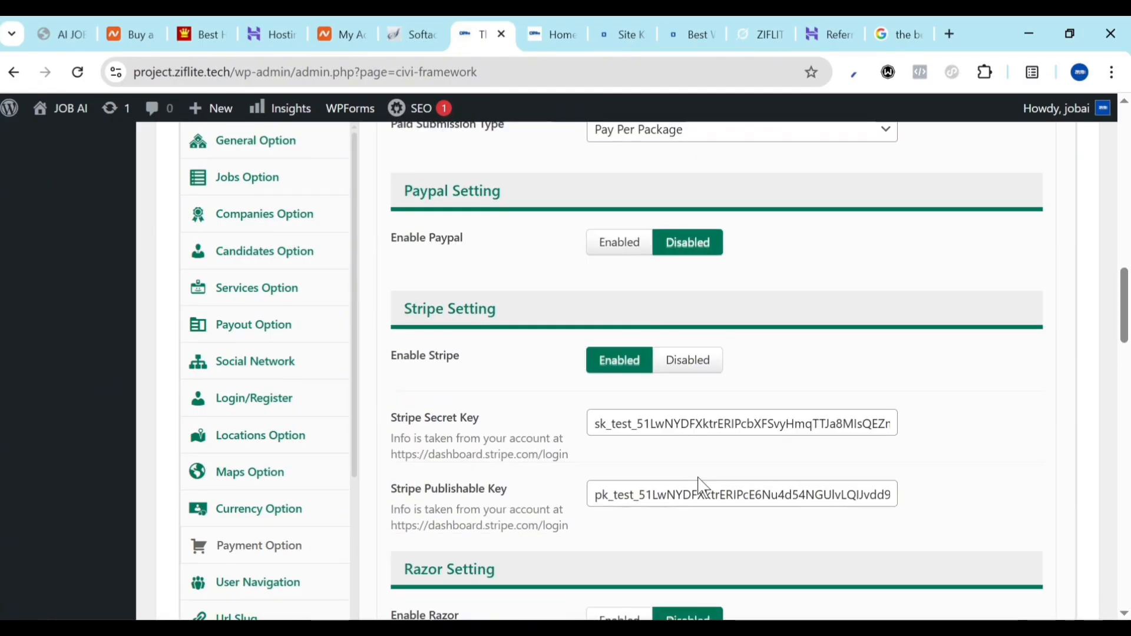
{"action": "left_click", "coordinate": [685, 465]}
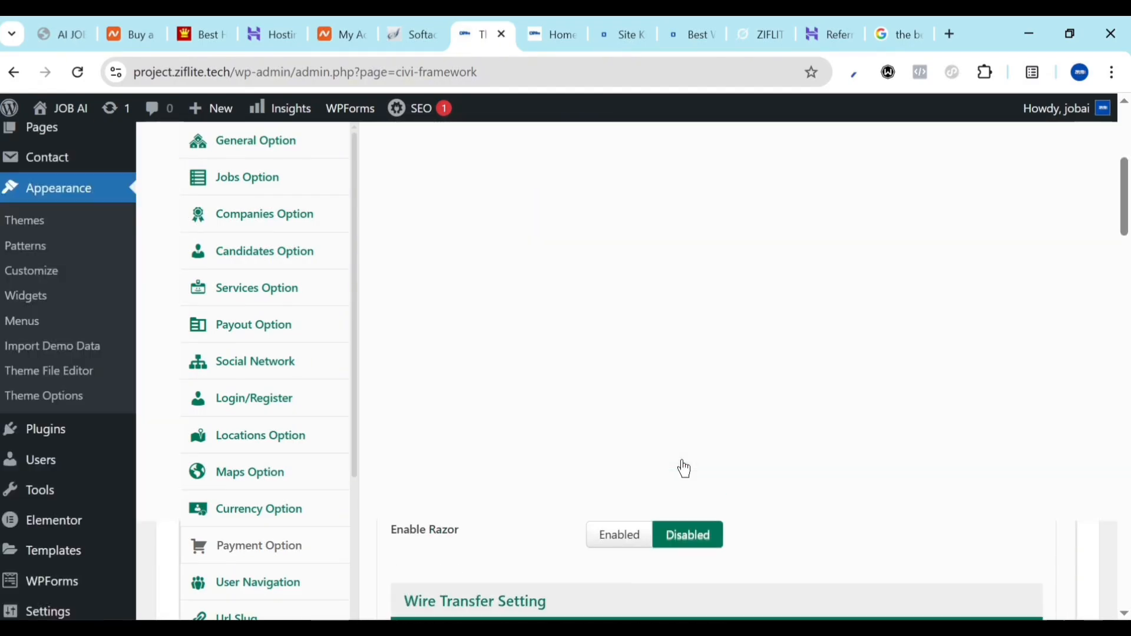
{"action": "scroll", "coordinate": [684, 468], "scroll_direction": "down", "scroll_amount": 3}
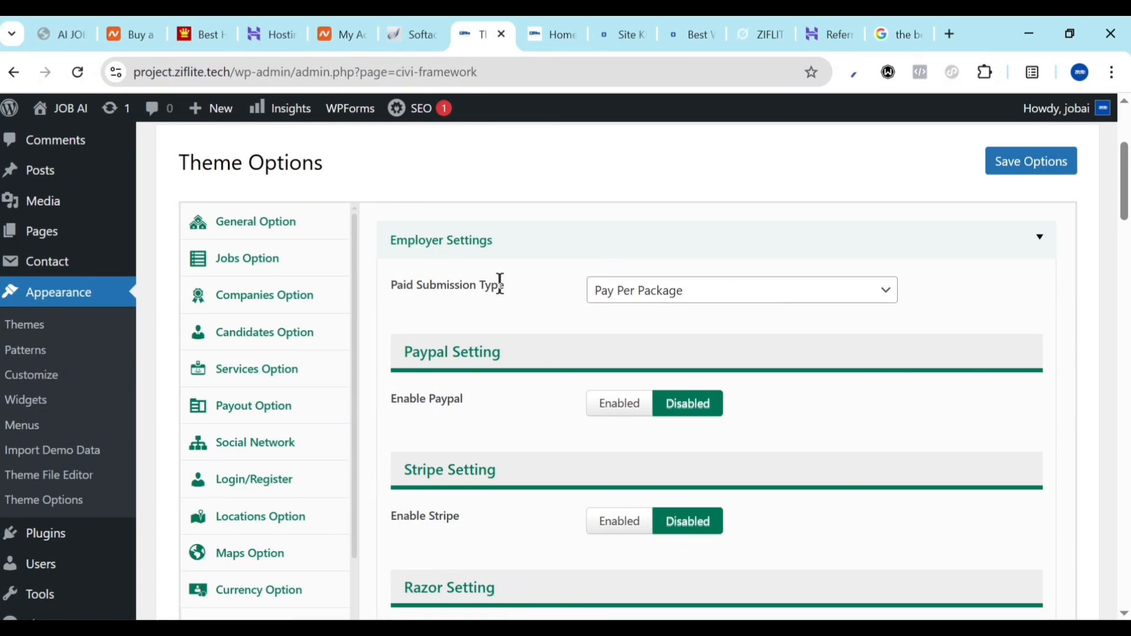
Set both the employer and candidate Paid Submission Type to Free Submit
{"action": "left_click", "coordinate": [609, 299]}
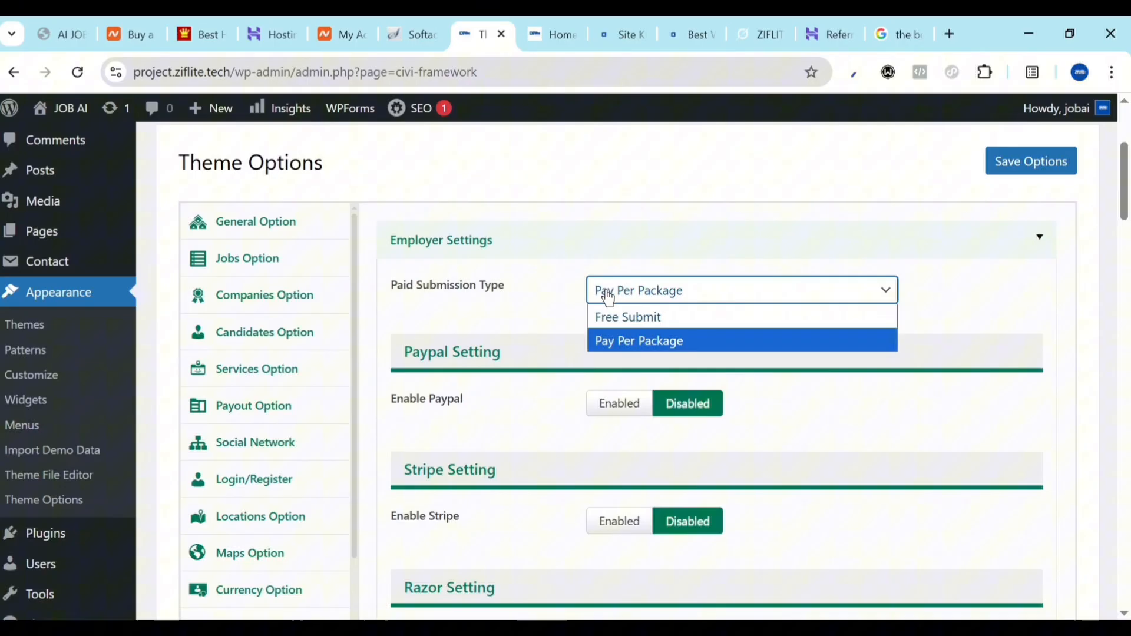
{"action": "left_click", "coordinate": [622, 318]}
{"action": "scroll", "coordinate": [618, 324], "scroll_direction": "down", "scroll_amount": 4}
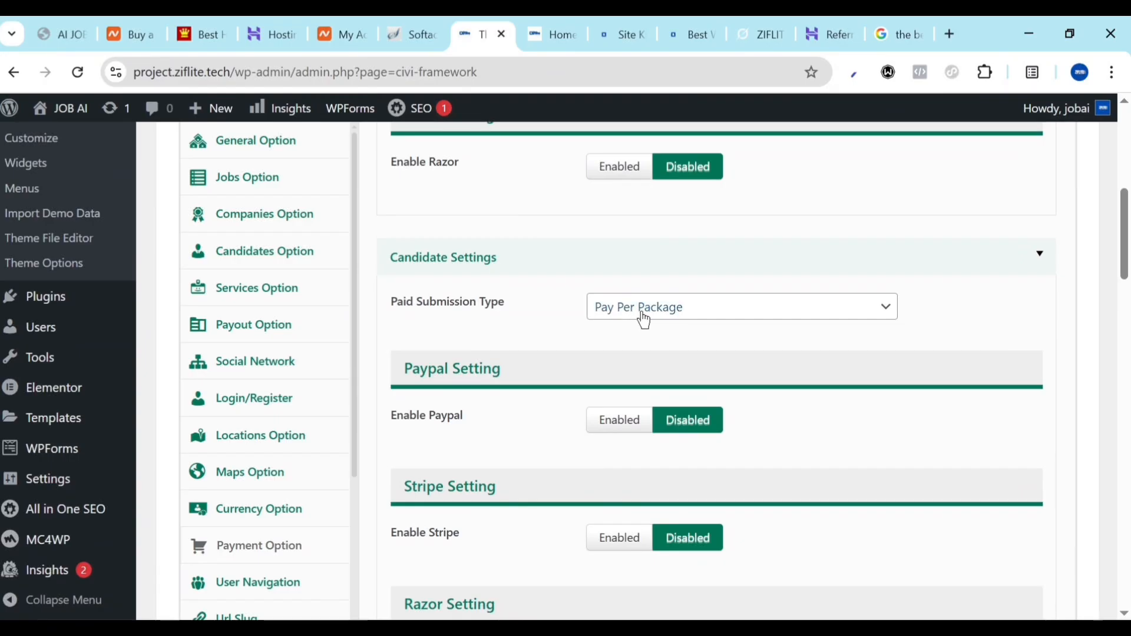
{"action": "left_click", "coordinate": [644, 318]}
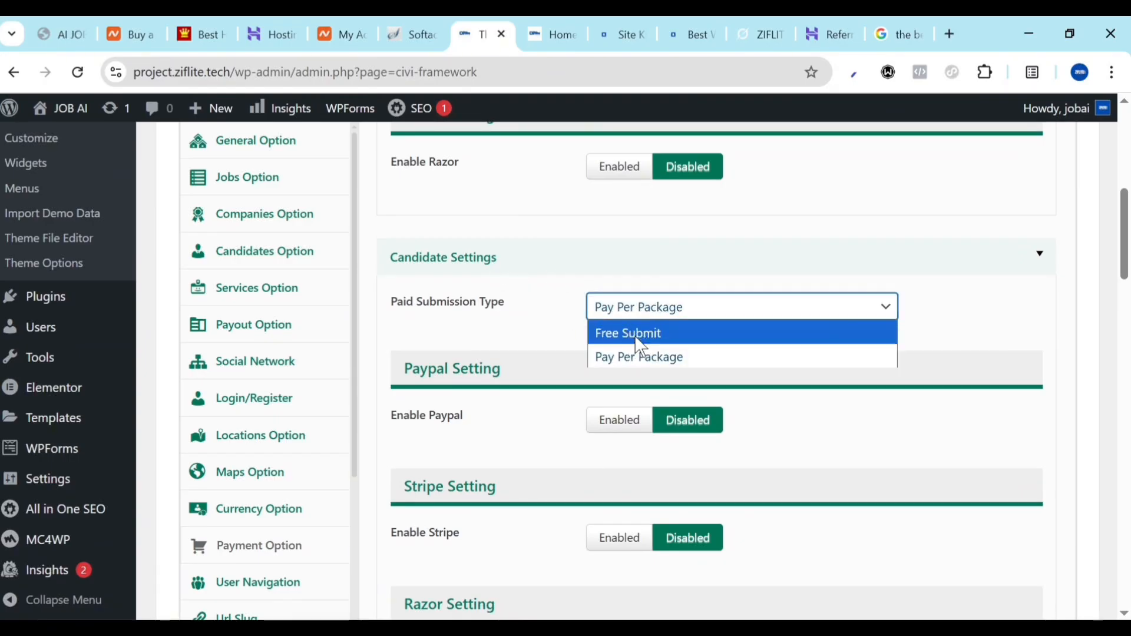
{"action": "left_click", "coordinate": [636, 335]}
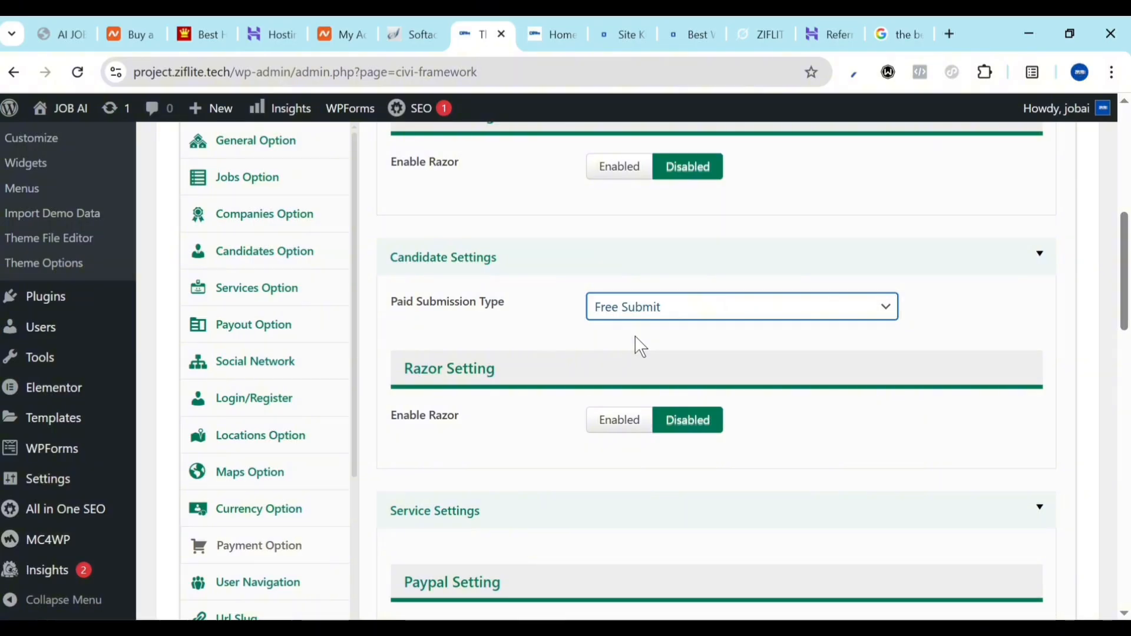
Disable the Paypal Setting under Service Settings
{"action": "scroll", "coordinate": [635, 337], "scroll_direction": "down", "scroll_amount": 5}
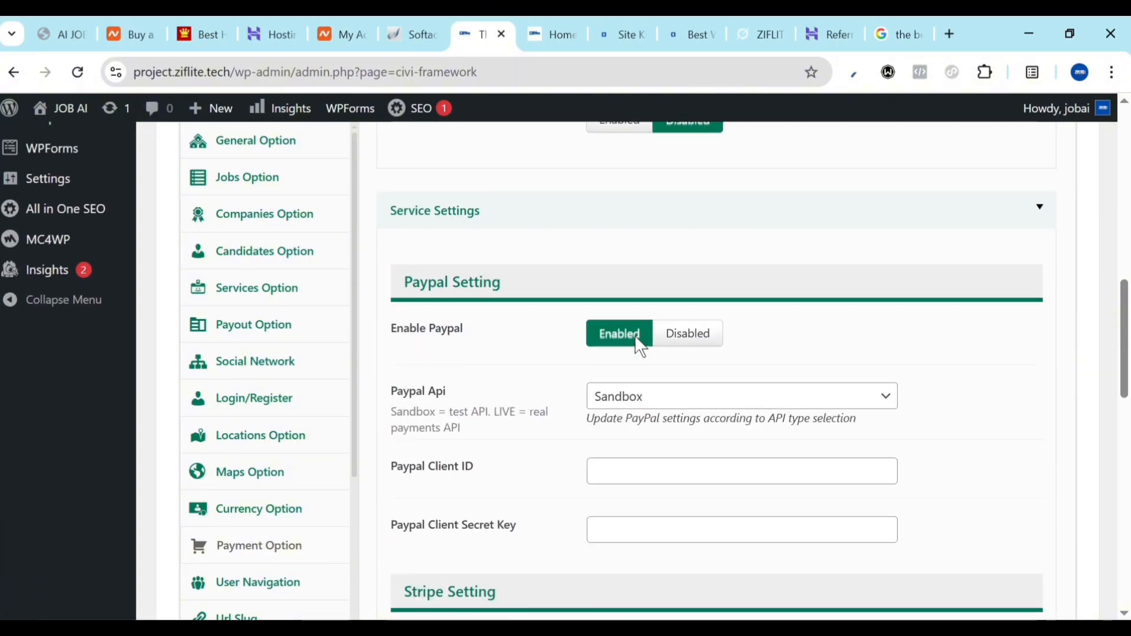
{"action": "scroll", "coordinate": [636, 341], "scroll_direction": "up", "scroll_amount": 1}
{"action": "scroll", "coordinate": [636, 344], "scroll_direction": "down", "scroll_amount": 3}
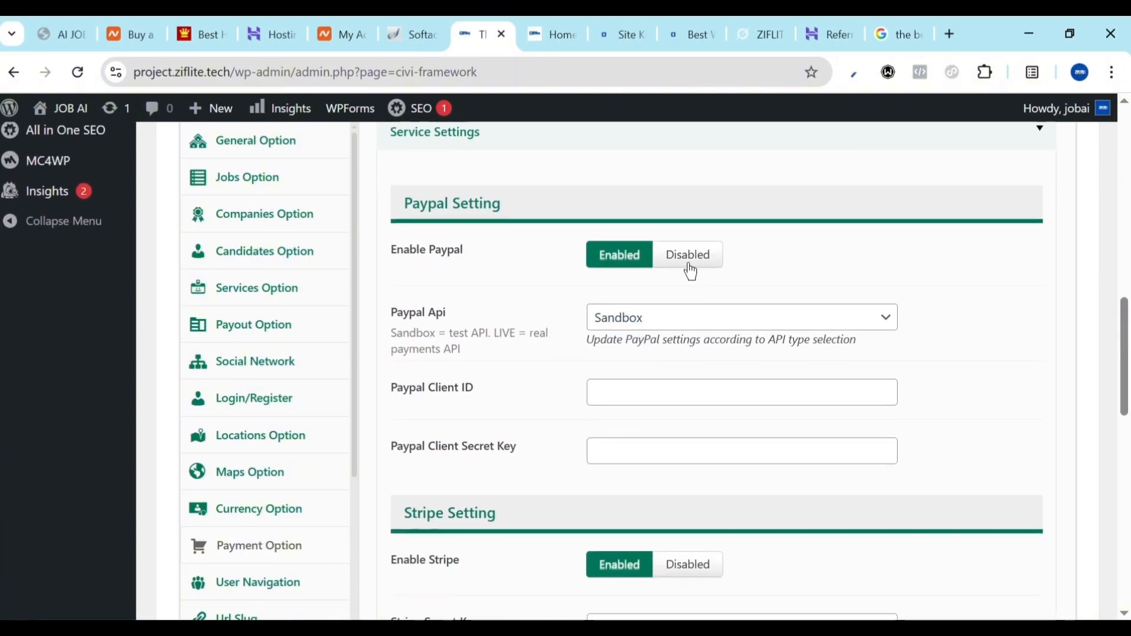
{"action": "left_click", "coordinate": [688, 263]}
{"action": "scroll", "coordinate": [654, 465], "scroll_direction": "down", "scroll_amount": 5}
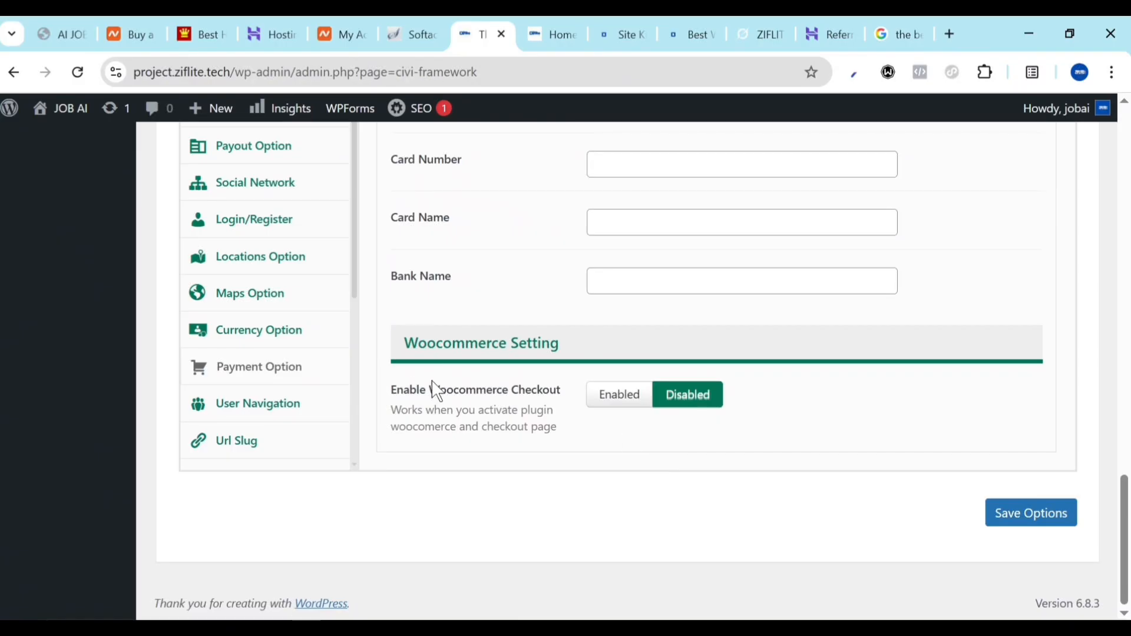
Review the User Navigation Show/Hide toggles, with candidate Payout and Dashboard items enabled
{"action": "left_click", "coordinate": [271, 409]}
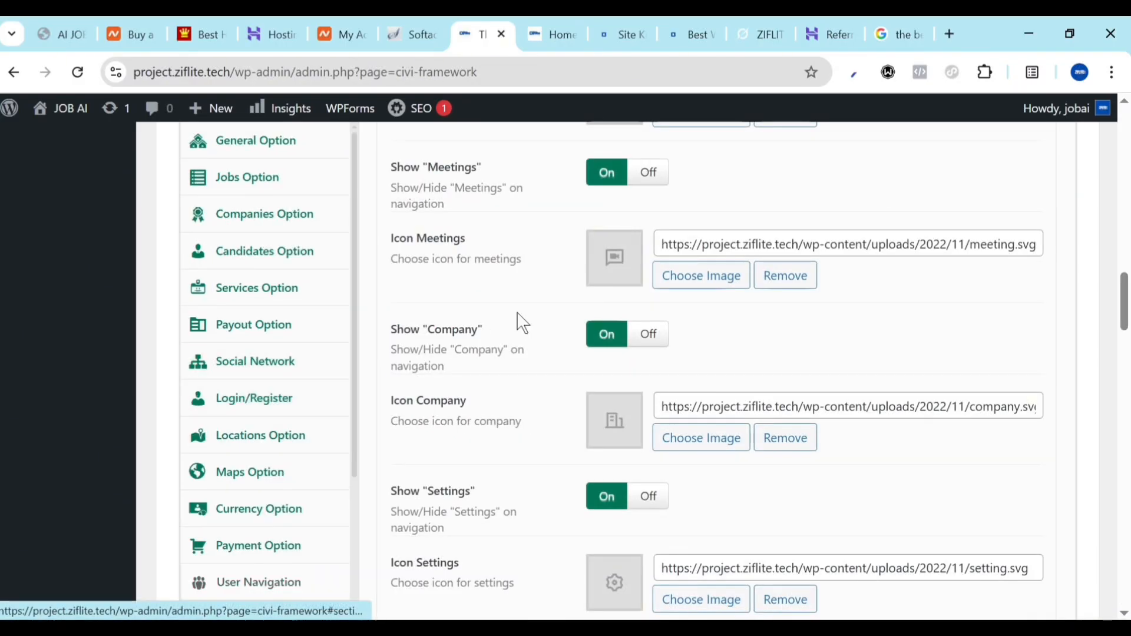
{"action": "scroll", "coordinate": [520, 322], "scroll_direction": "up", "scroll_amount": 5}
{"action": "scroll", "coordinate": [519, 323], "scroll_direction": "up", "scroll_amount": 10}
{"action": "scroll", "coordinate": [518, 323], "scroll_direction": "down", "scroll_amount": 15}
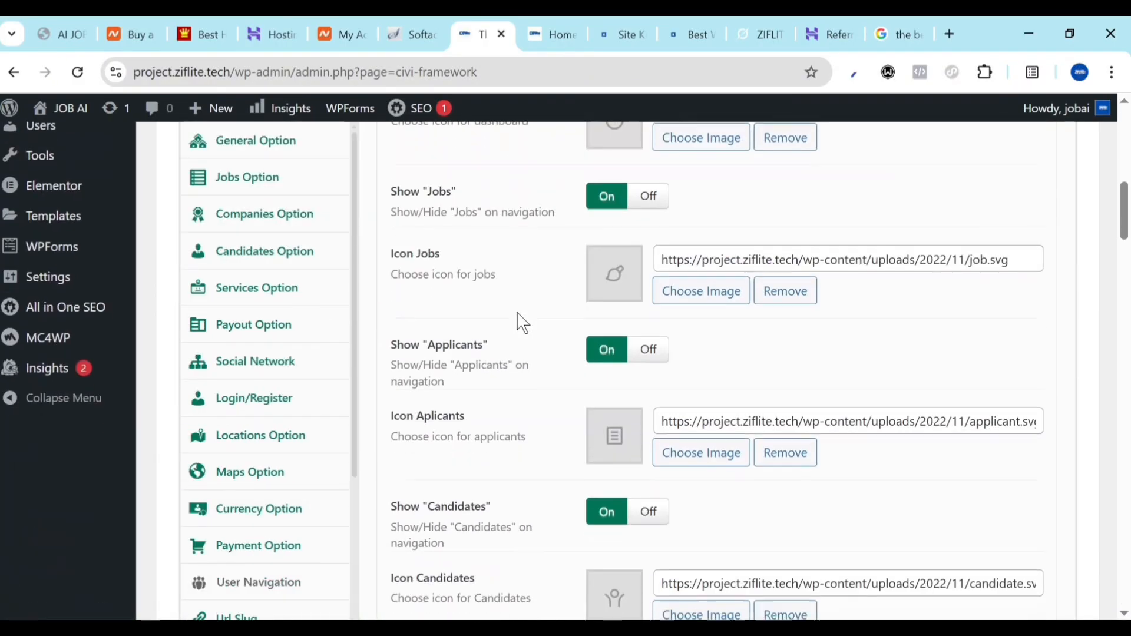
{"action": "scroll", "coordinate": [201, 377], "scroll_direction": "down", "scroll_amount": 4}
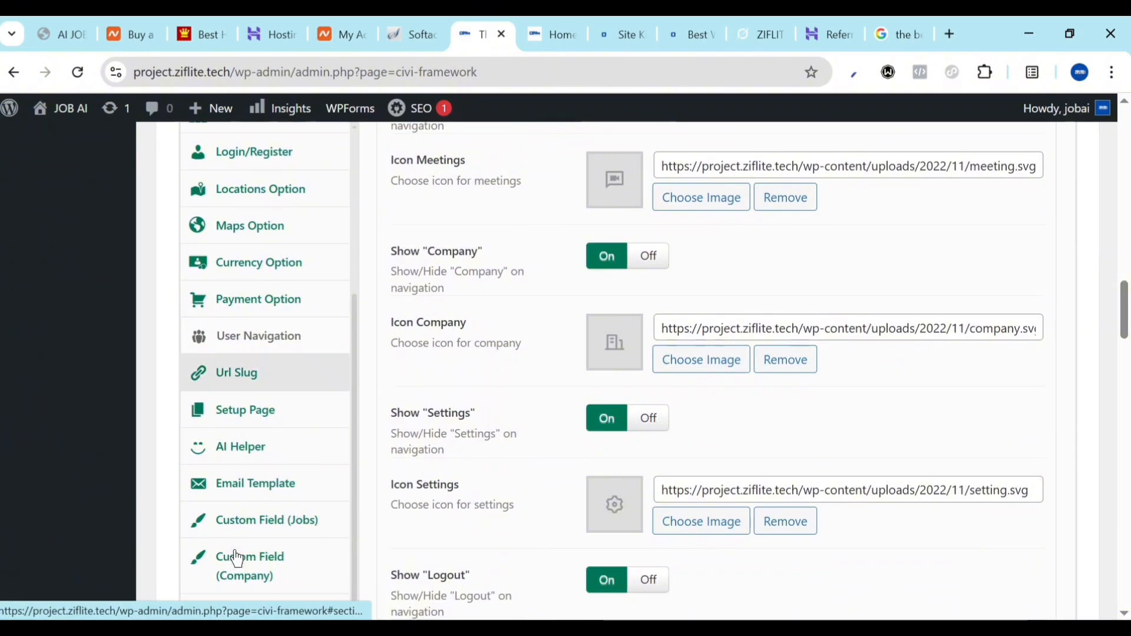
{"action": "scroll", "coordinate": [235, 555], "scroll_direction": "down", "scroll_amount": 8}
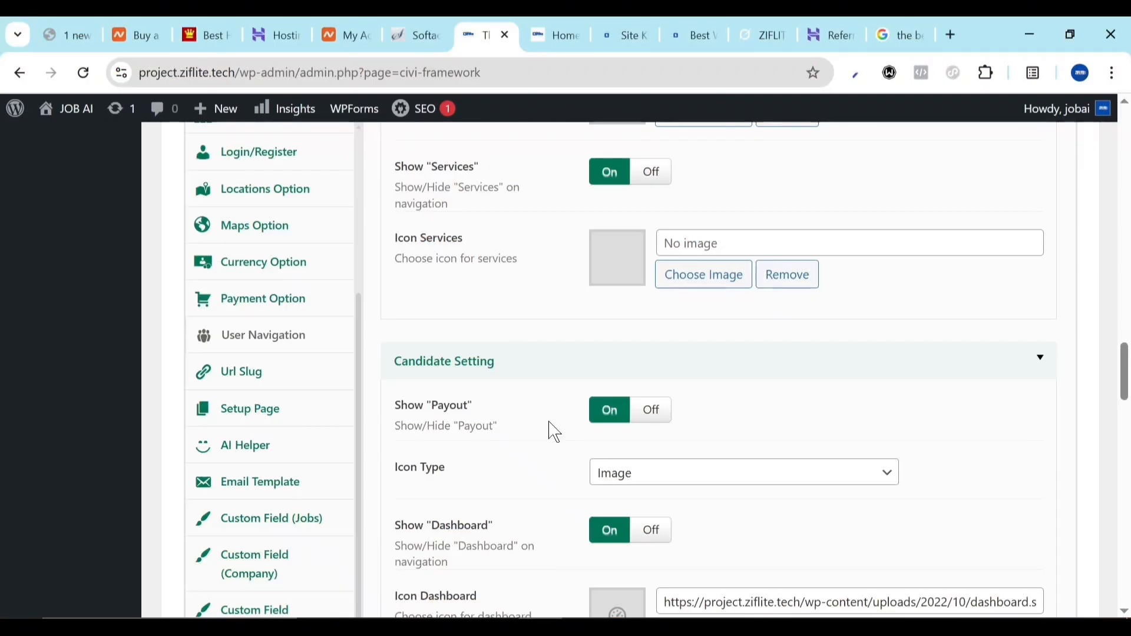
Set the AI Helper Model dropdown to gpt-4
{"action": "left_click", "coordinate": [243, 457]}
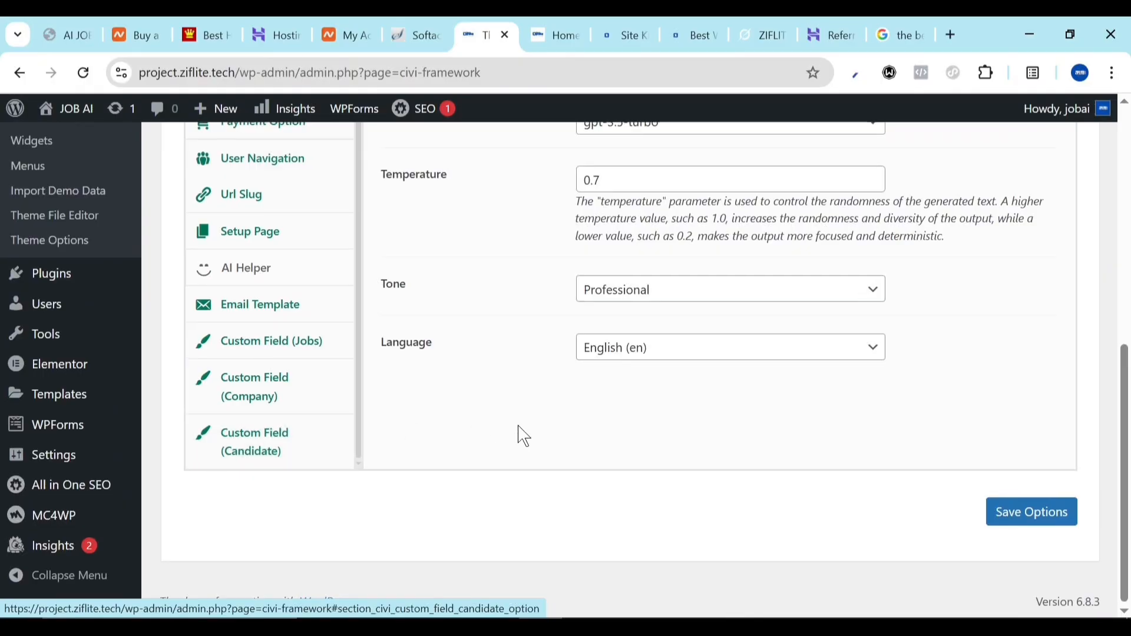
{"action": "scroll", "coordinate": [521, 435], "scroll_direction": "up", "scroll_amount": 5}
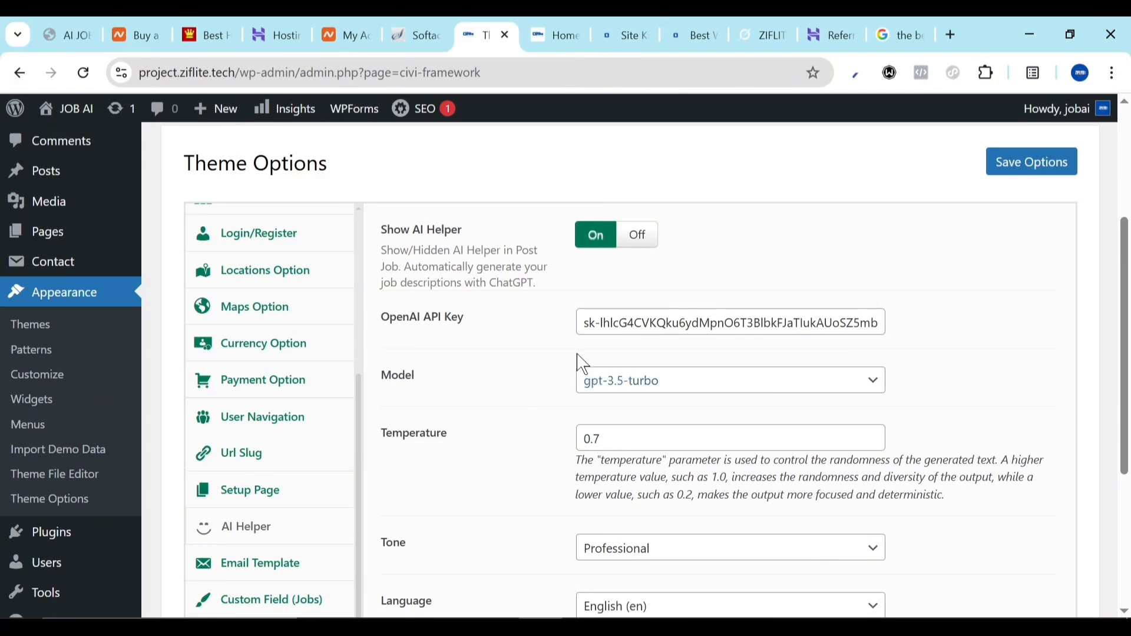
{"action": "left_click", "coordinate": [618, 390]}
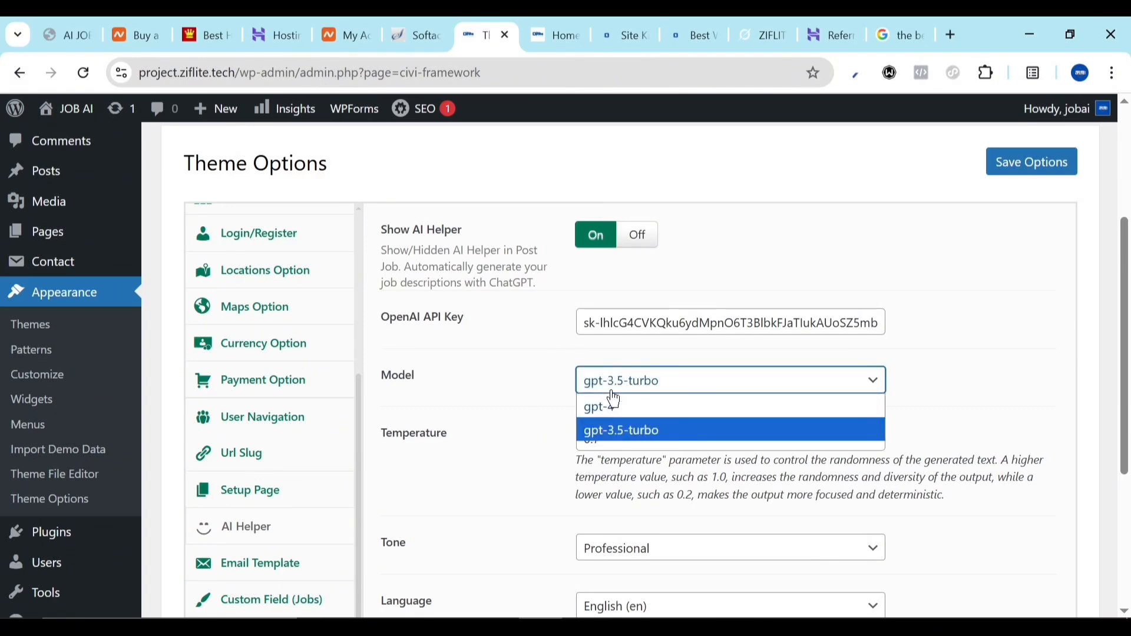
{"action": "left_click", "coordinate": [630, 408]}
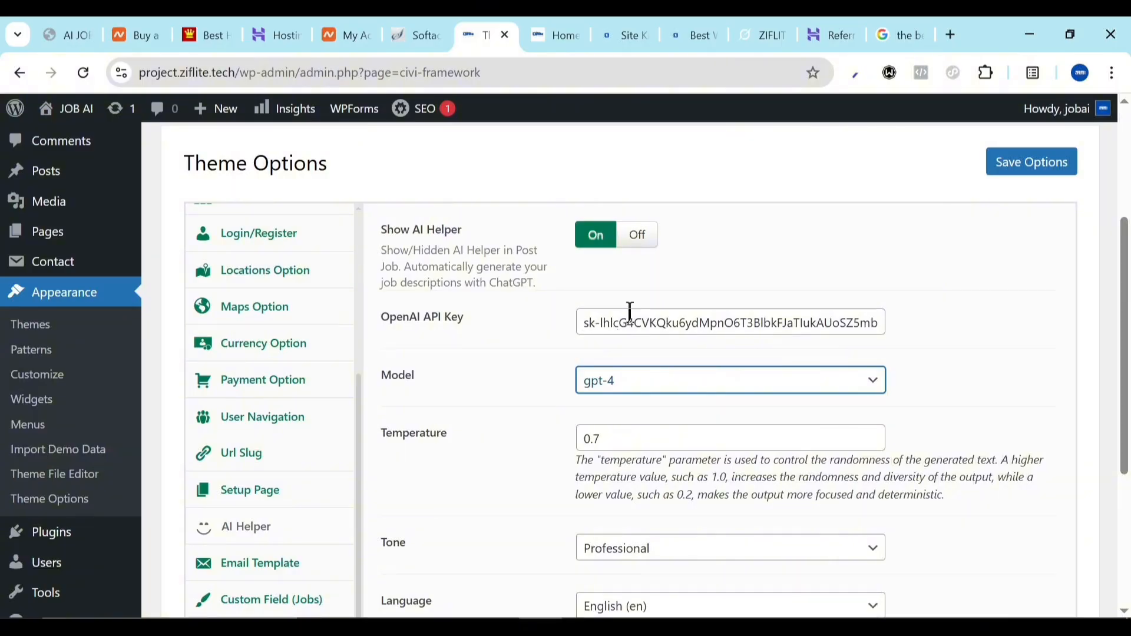
{"action": "scroll", "coordinate": [570, 442], "scroll_direction": "down", "scroll_amount": 3}
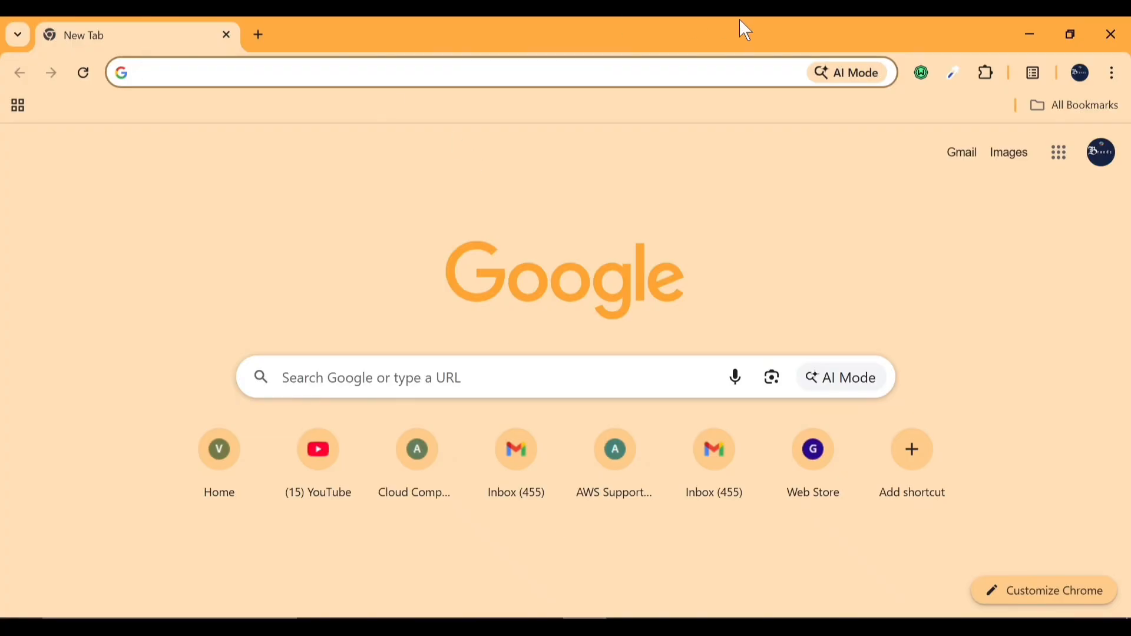
Disconnect the Windscribe VPN, go to openai.com/api, and open the API Platform via Log in
{"action": "left_click", "coordinate": [922, 73]}
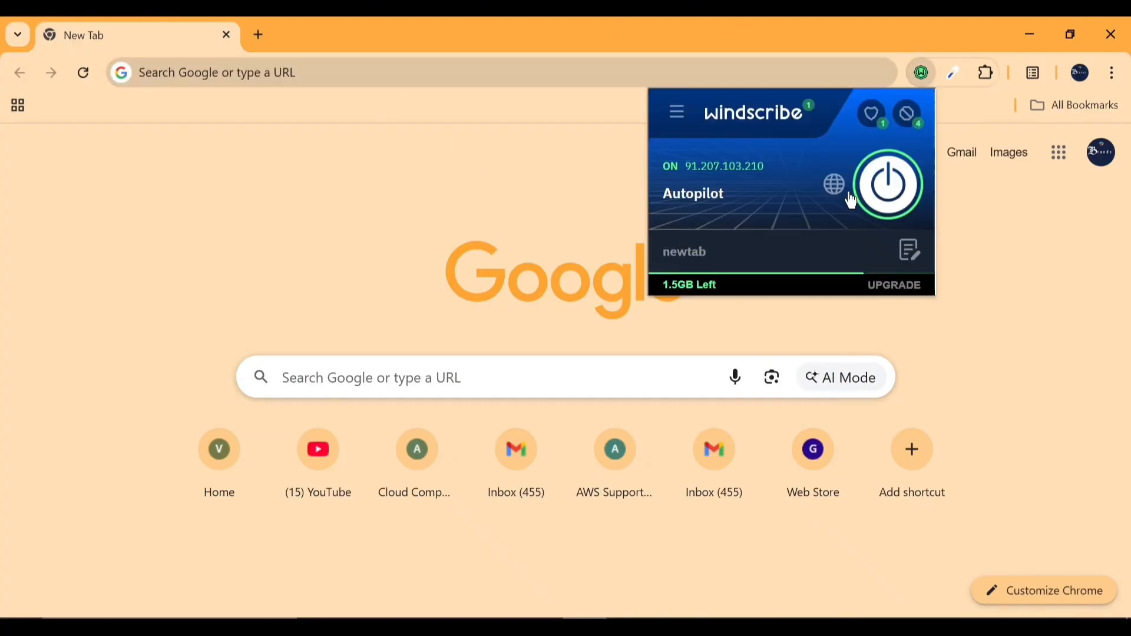
{"action": "left_click", "coordinate": [888, 185]}
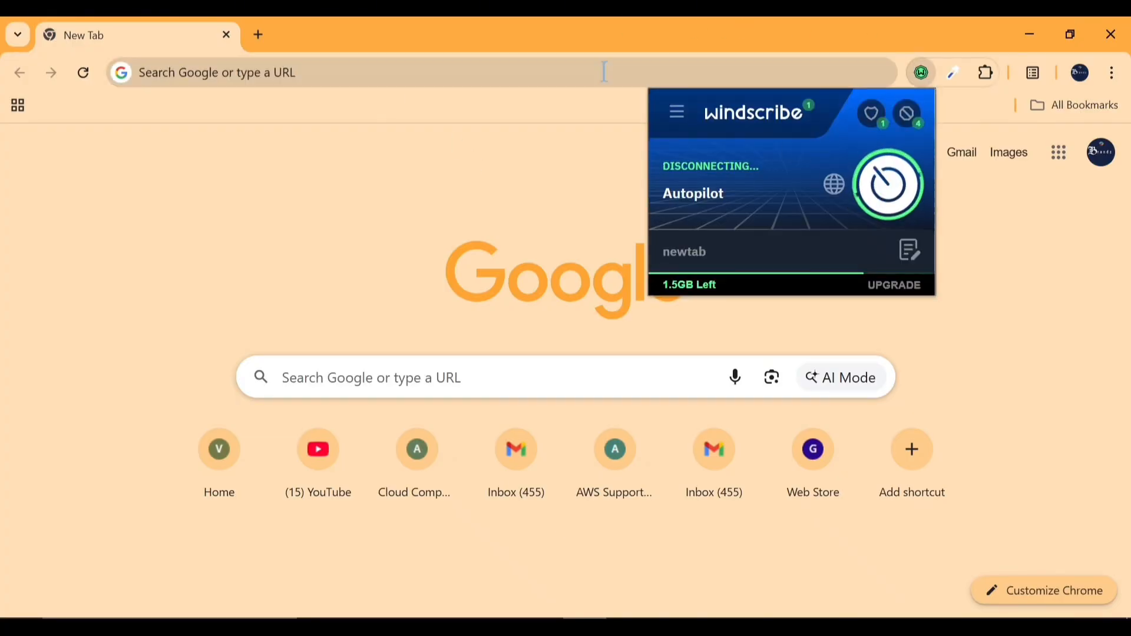
{"action": "left_click", "coordinate": [360, 82]}
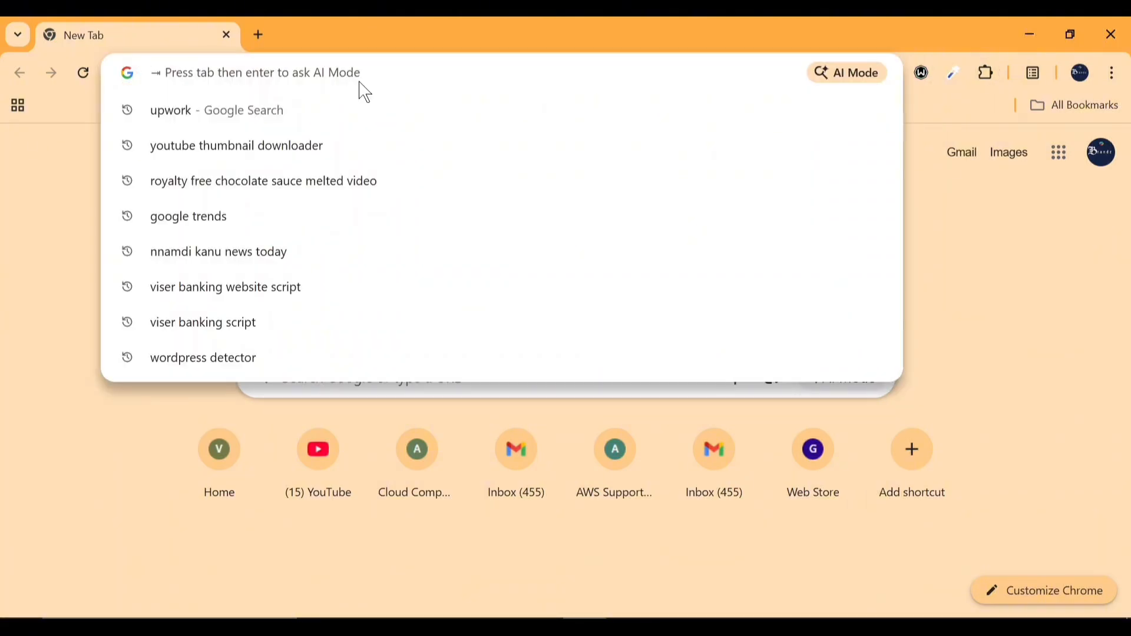
{"action": "type", "text": "op"}
{"action": "key", "text": "Return"}
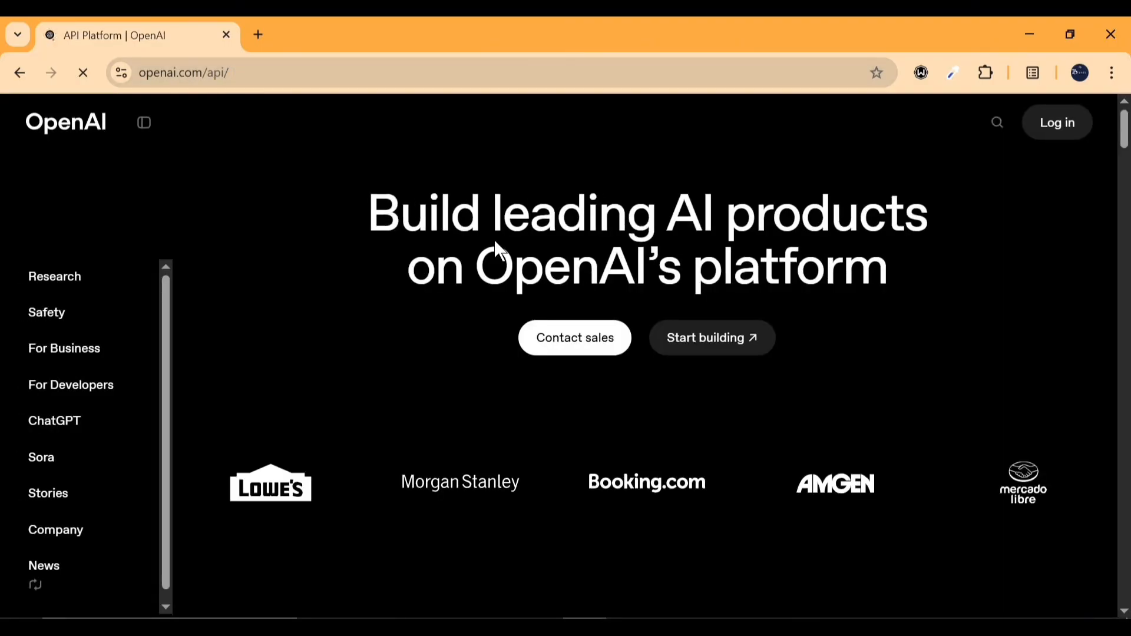
{"action": "left_click", "coordinate": [1056, 125]}
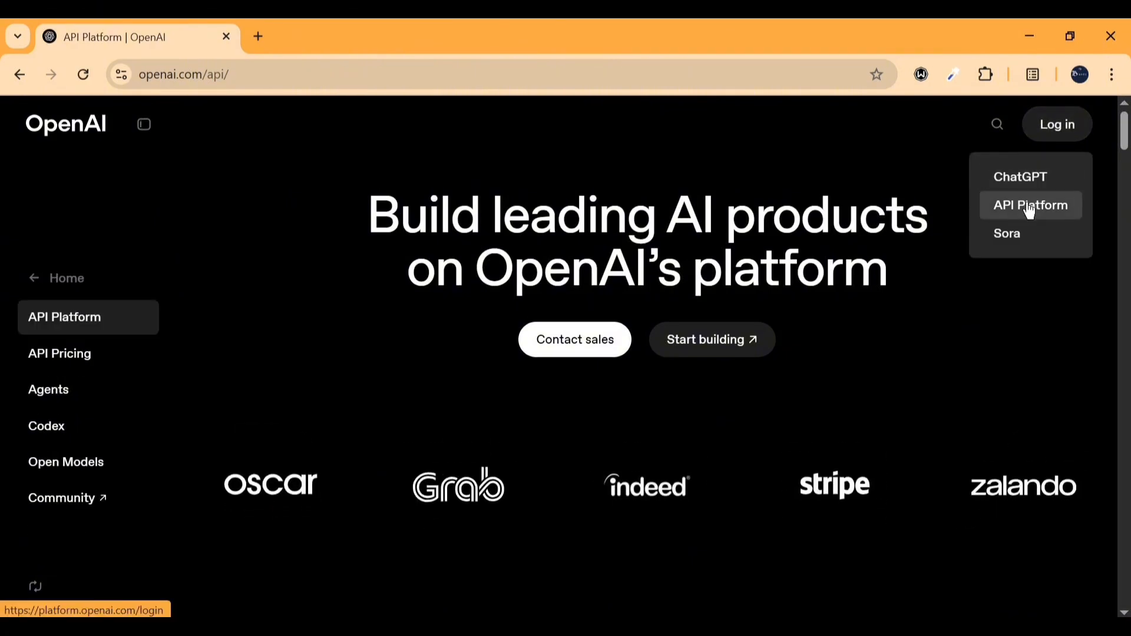
{"action": "left_click", "coordinate": [1029, 208]}
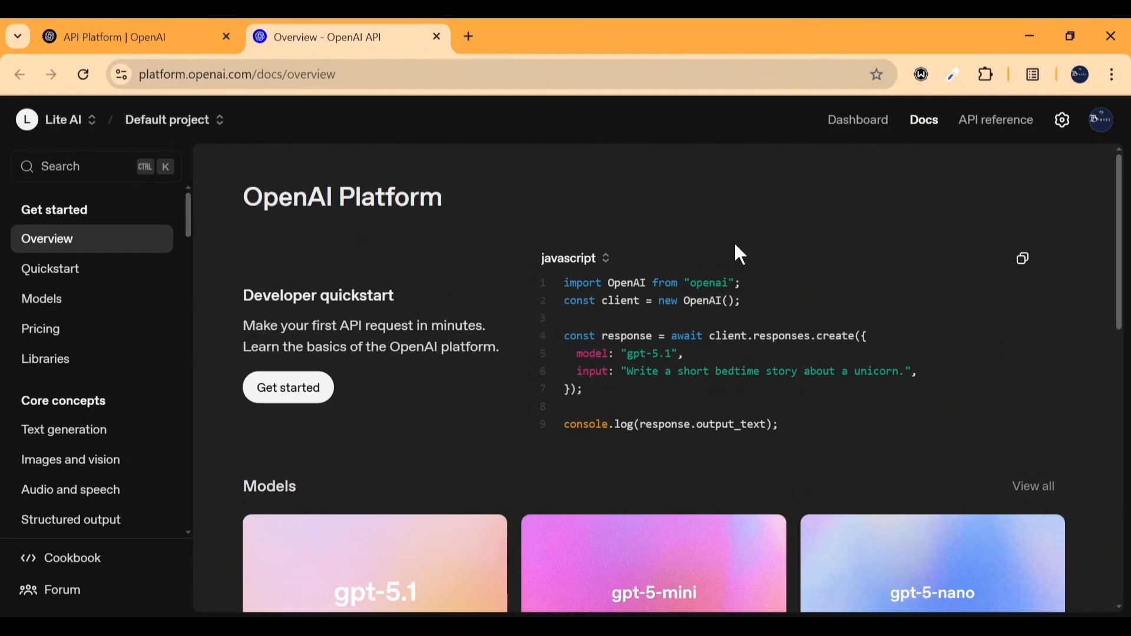
Check the profile's Billing payment methods, cancelling without adding a new one
{"action": "left_click", "coordinate": [1099, 124]}
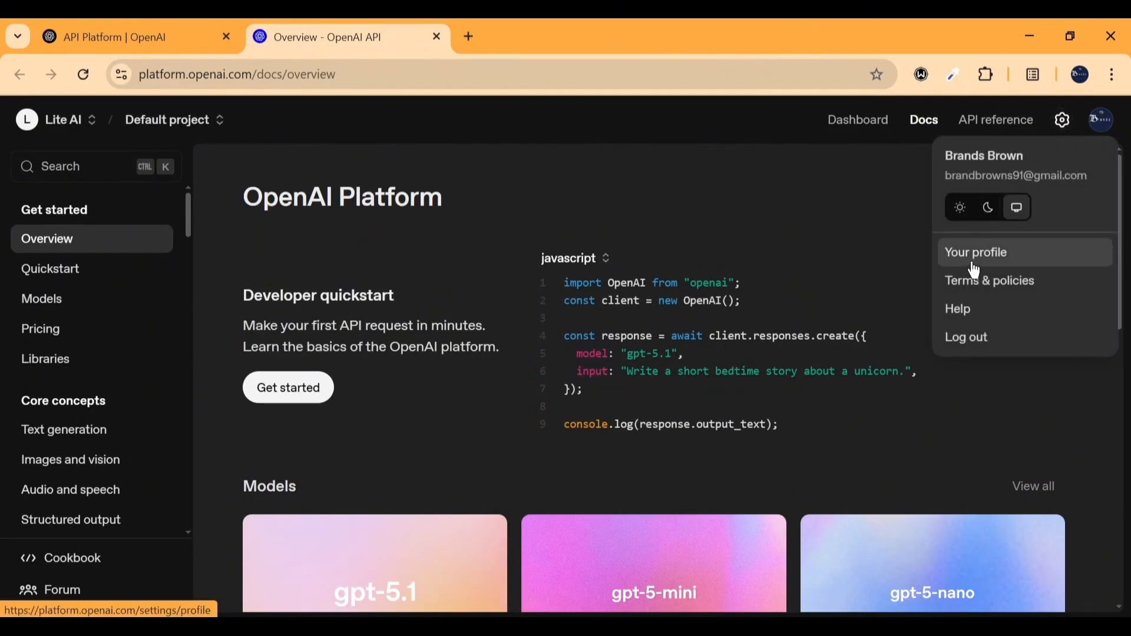
{"action": "left_click", "coordinate": [954, 252]}
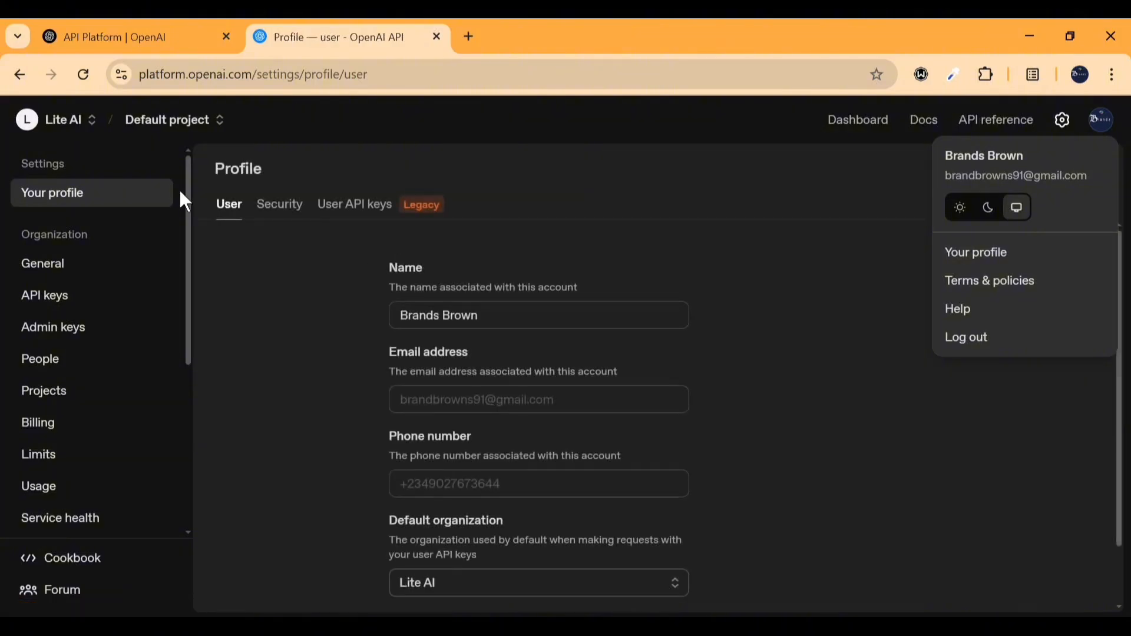
{"action": "left_click", "coordinate": [43, 439]}
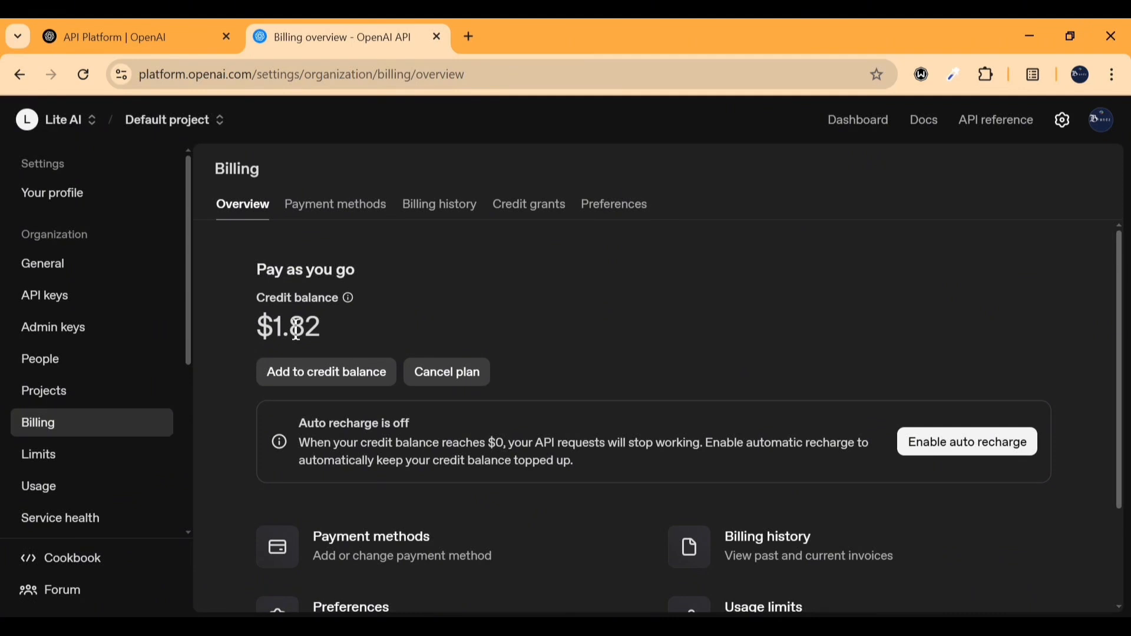
{"action": "left_click", "coordinate": [329, 206]}
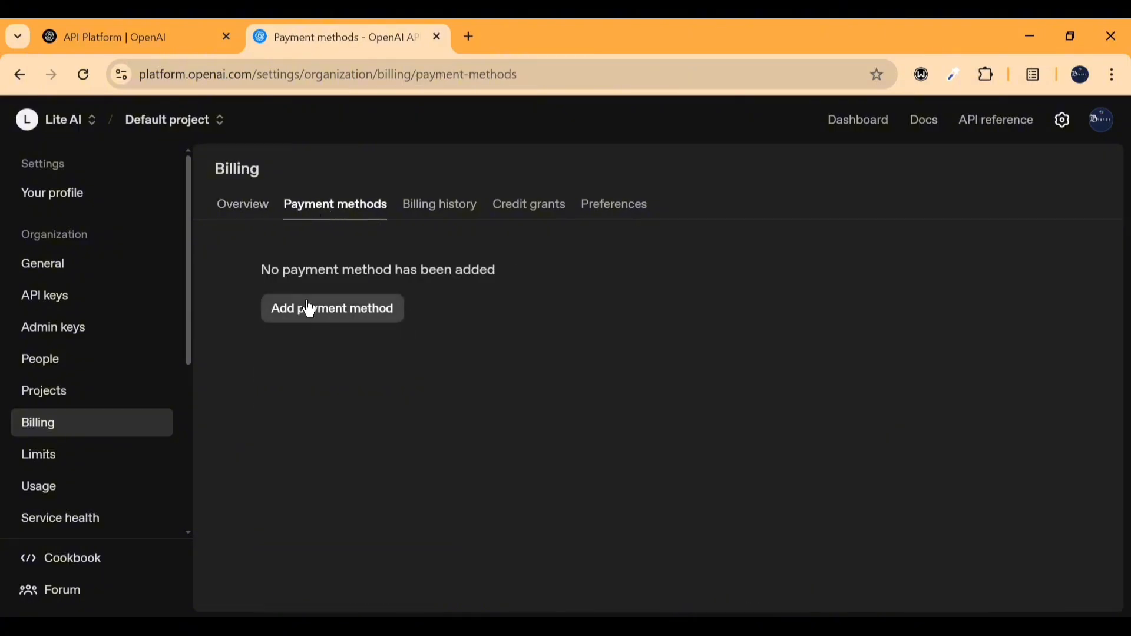
{"action": "left_click", "coordinate": [308, 304]}
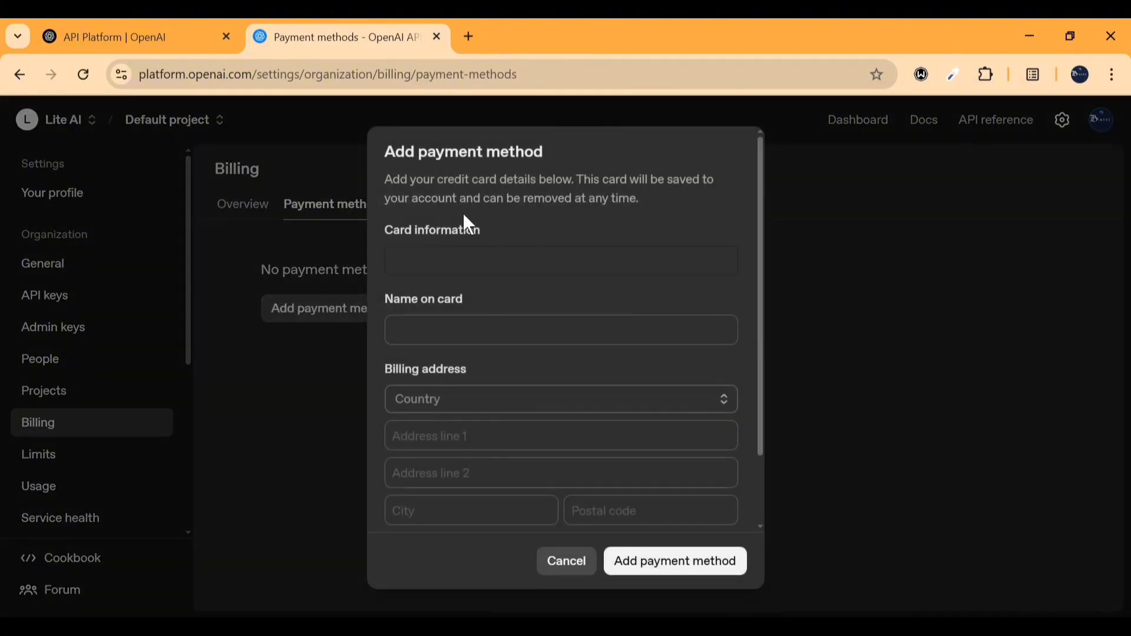
{"action": "left_click", "coordinate": [566, 562]}
{"action": "left_click", "coordinate": [240, 203]}
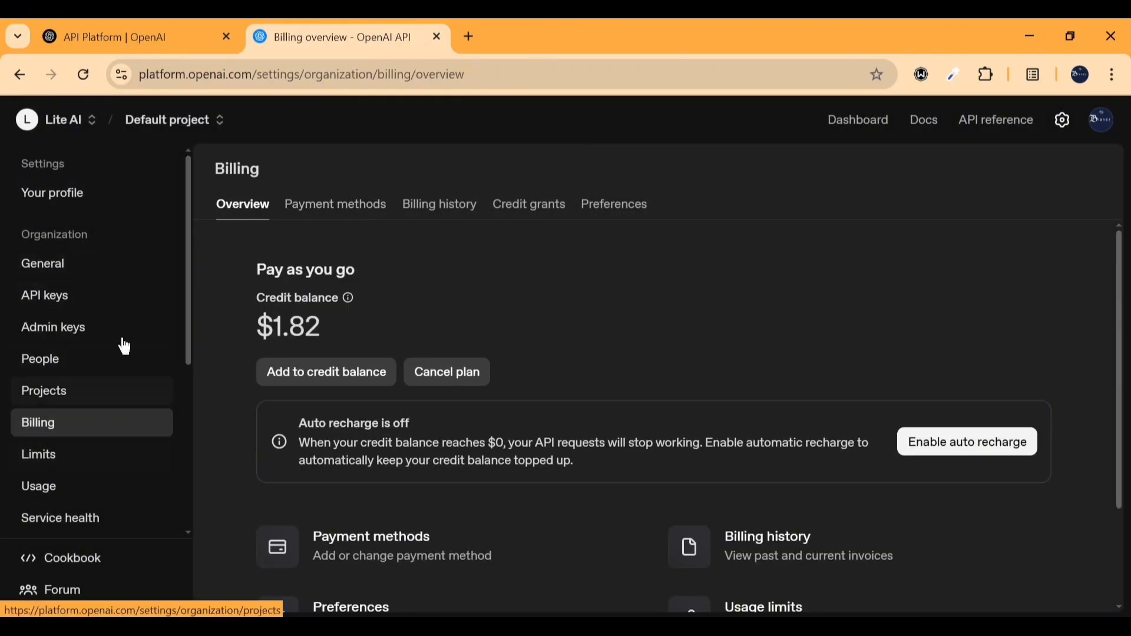
{"action": "scroll", "coordinate": [120, 323], "scroll_direction": "down", "scroll_amount": 3}
{"action": "scroll", "coordinate": [112, 307], "scroll_direction": "up", "scroll_amount": 3}
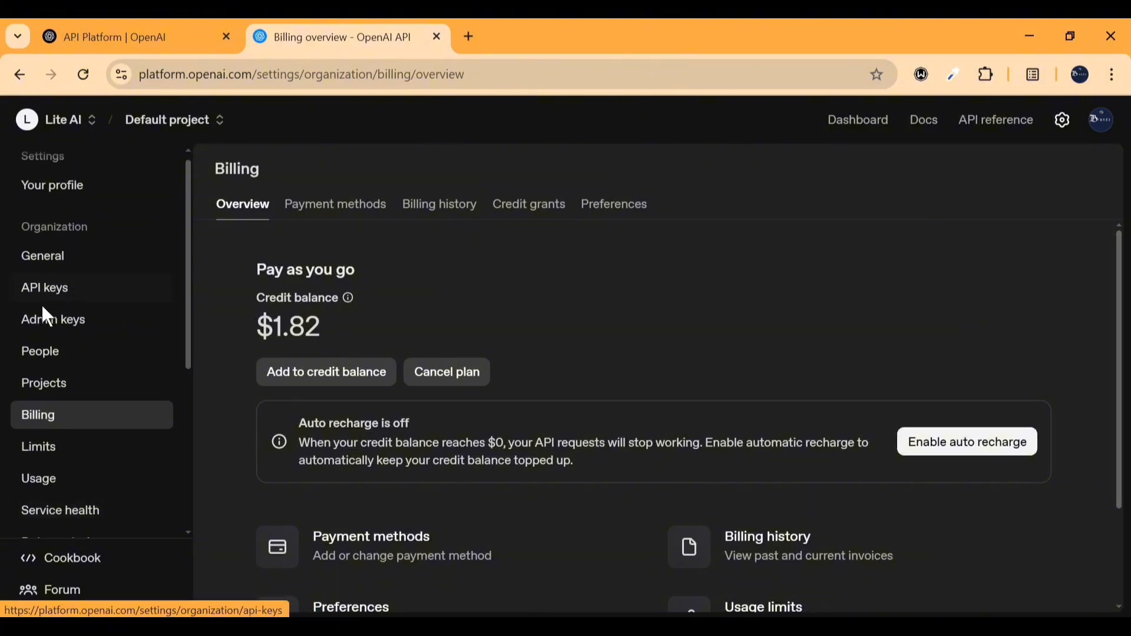
Create a secret key named jobai in the Default project and copy it
{"action": "left_click", "coordinate": [47, 304]}
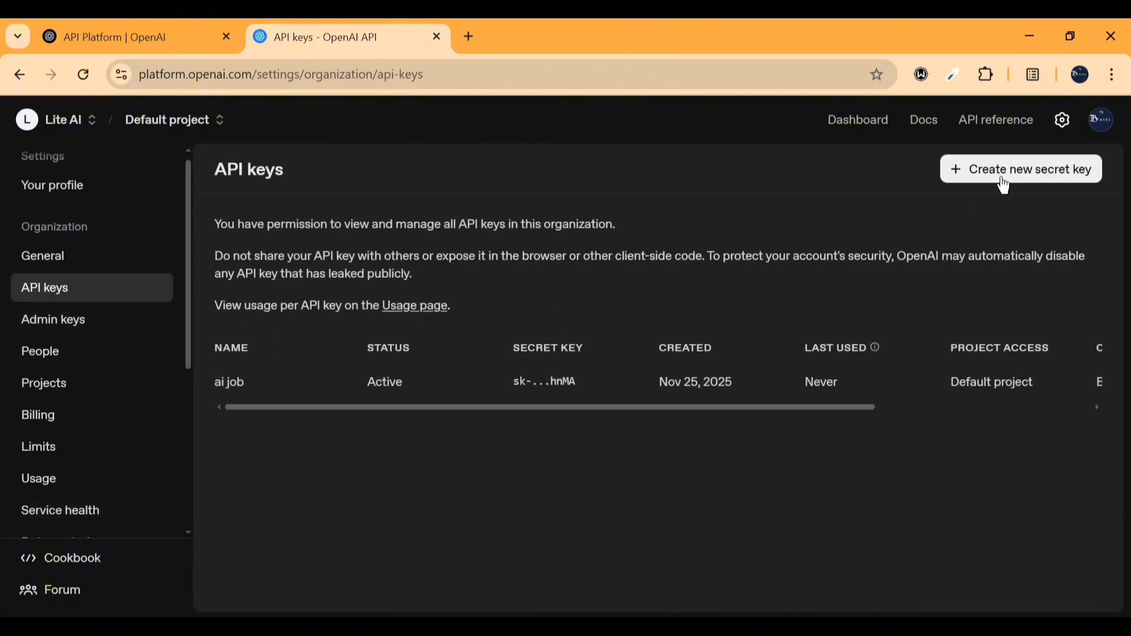
{"action": "left_click", "coordinate": [1004, 186]}
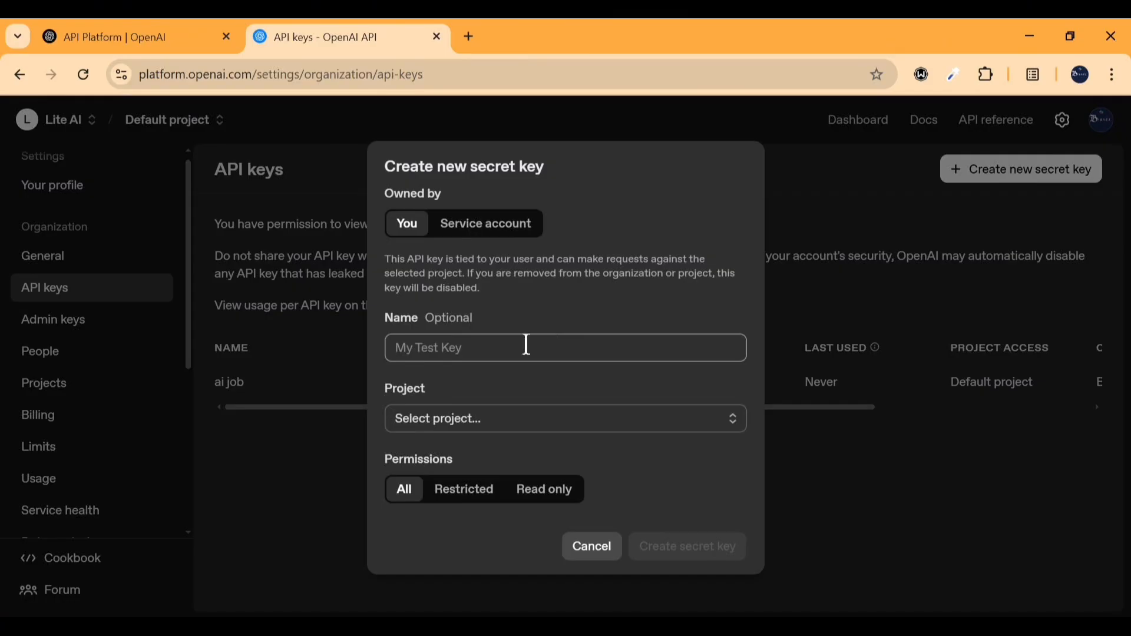
{"action": "type", "text": "jobai"}
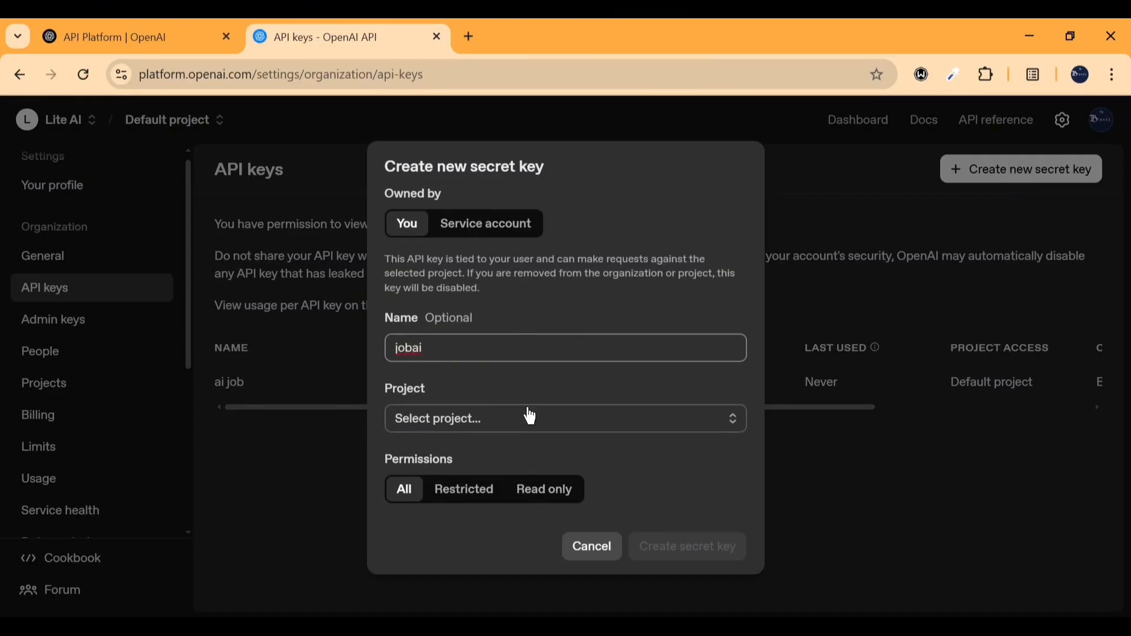
{"action": "left_click", "coordinate": [528, 414]}
{"action": "left_click", "coordinate": [495, 457]}
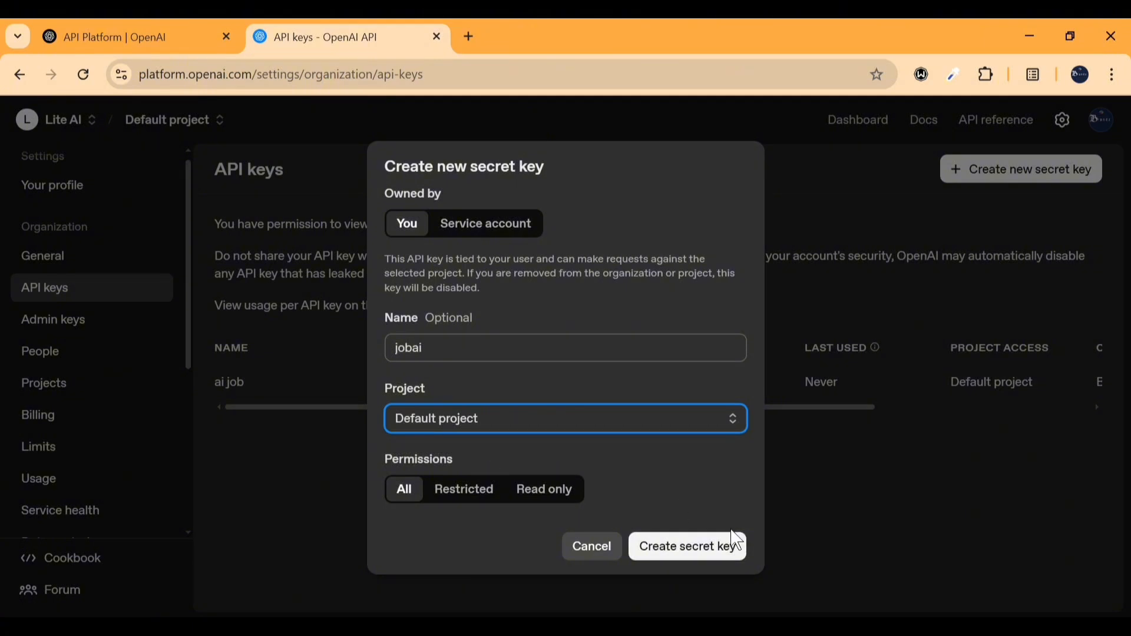
{"action": "left_click", "coordinate": [688, 547]}
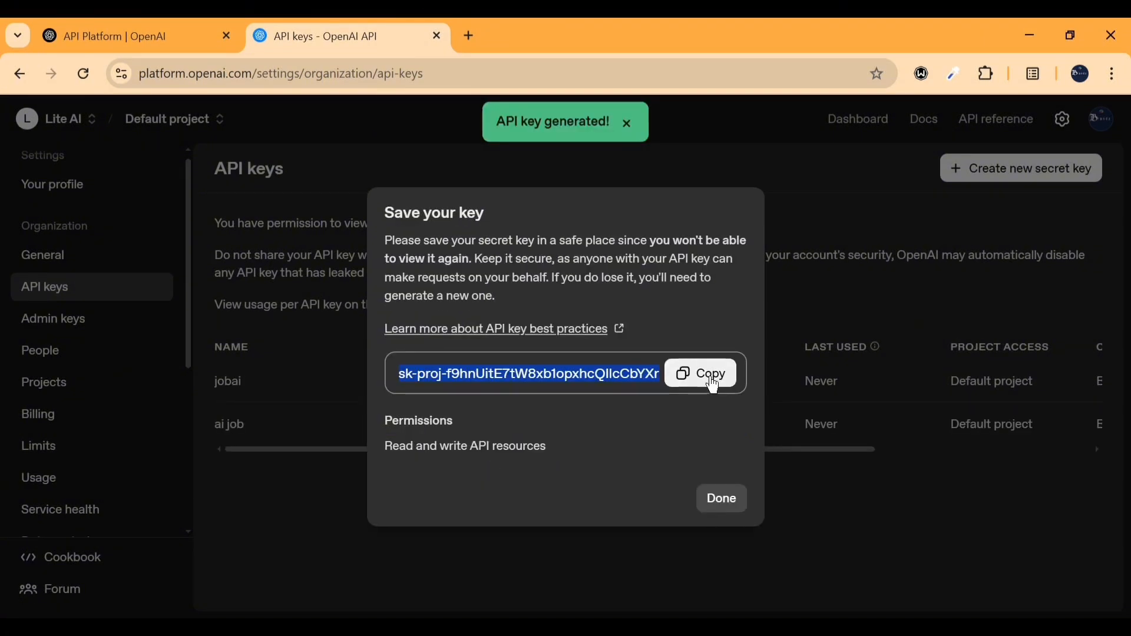
{"action": "left_click", "coordinate": [707, 377]}
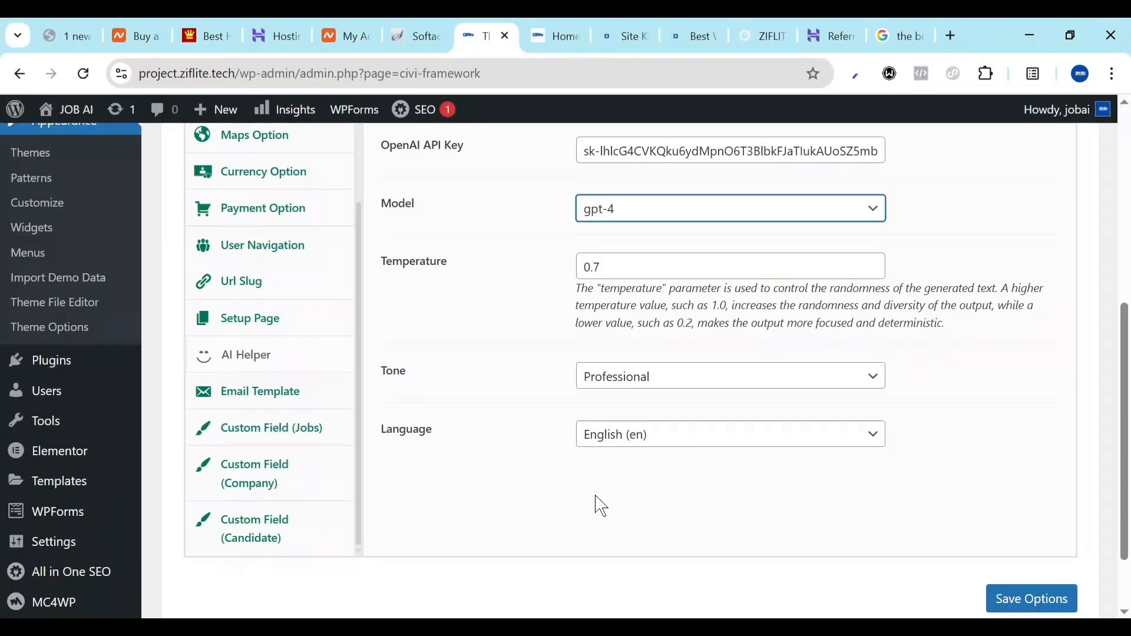
Replace the AI Helper's OpenAI API Key field with the newly copied key
{"action": "scroll", "coordinate": [702, 233], "scroll_direction": "up", "scroll_amount": 1}
{"action": "triple_click", "coordinate": [675, 181]}
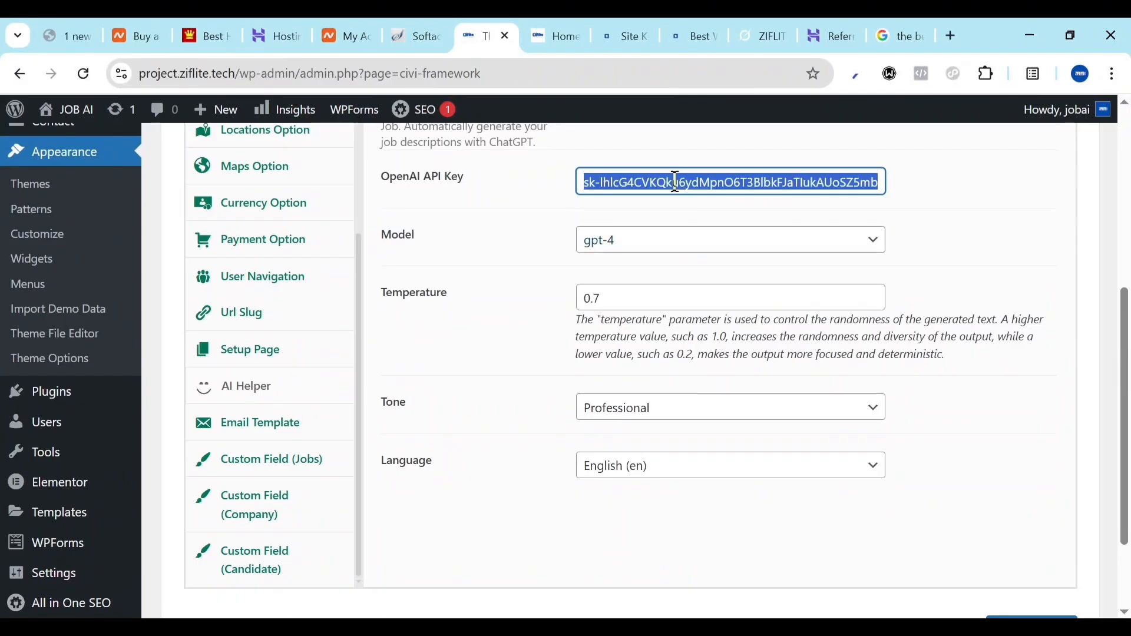
{"action": "key", "text": "BackSpace"}
{"action": "key", "text": "ctrl+v"}
{"action": "left_click", "coordinate": [542, 247]}
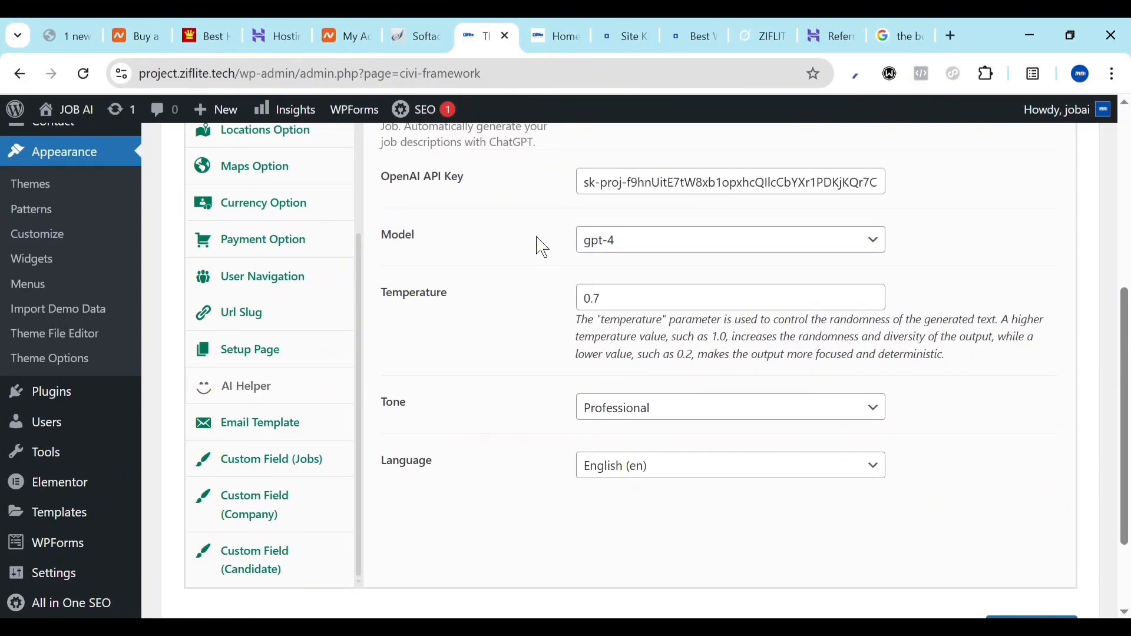
Keep the tone as Professional, save the theme options, and go to Civi Jobs > Jobs
{"action": "scroll", "coordinate": [527, 394], "scroll_direction": "down", "scroll_amount": 2}
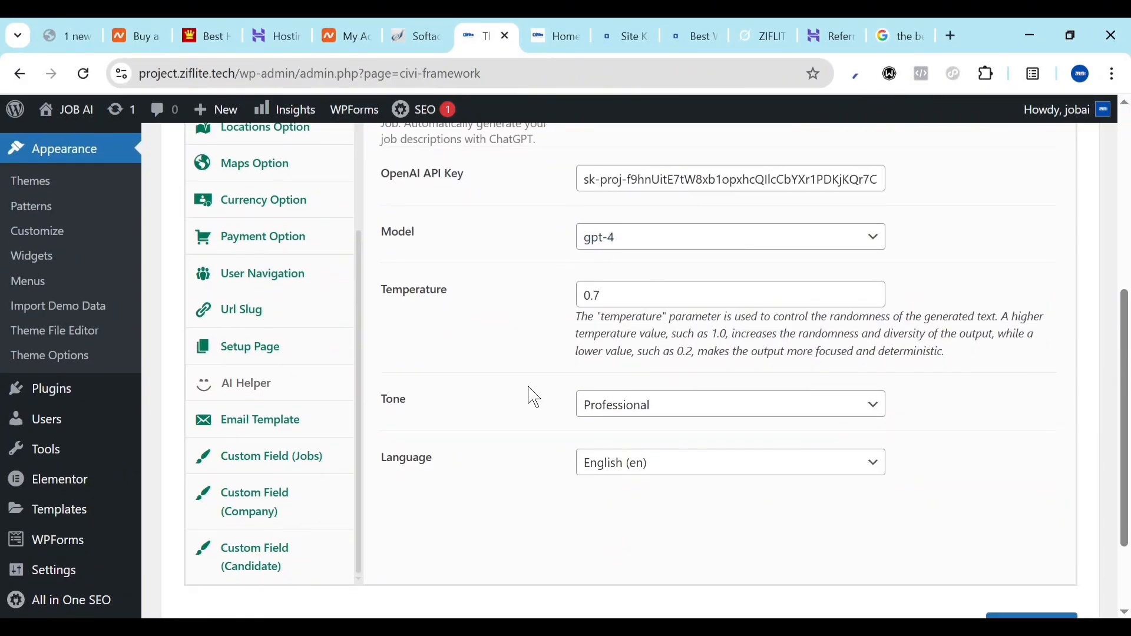
{"action": "left_click", "coordinate": [646, 294]}
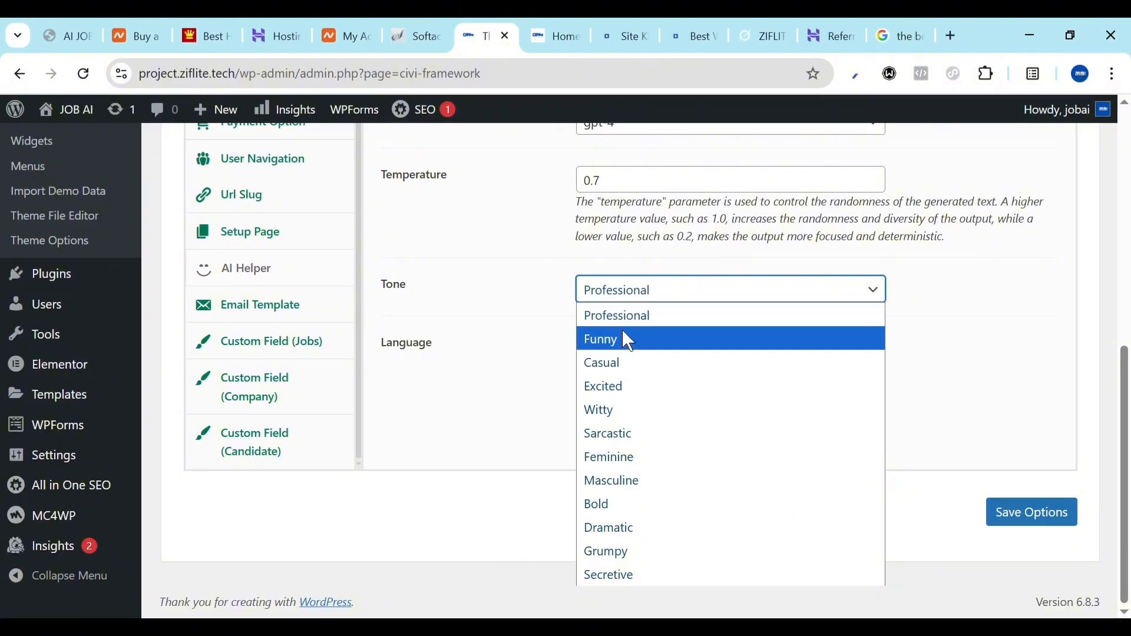
{"action": "left_click", "coordinate": [628, 317]}
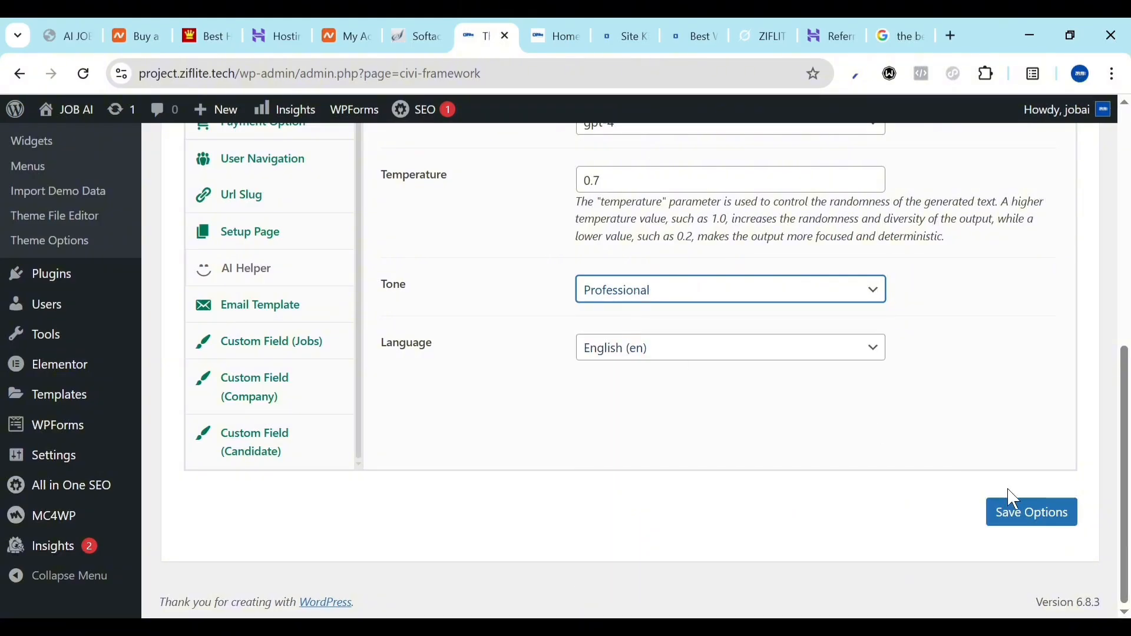
{"action": "left_click", "coordinate": [1024, 511]}
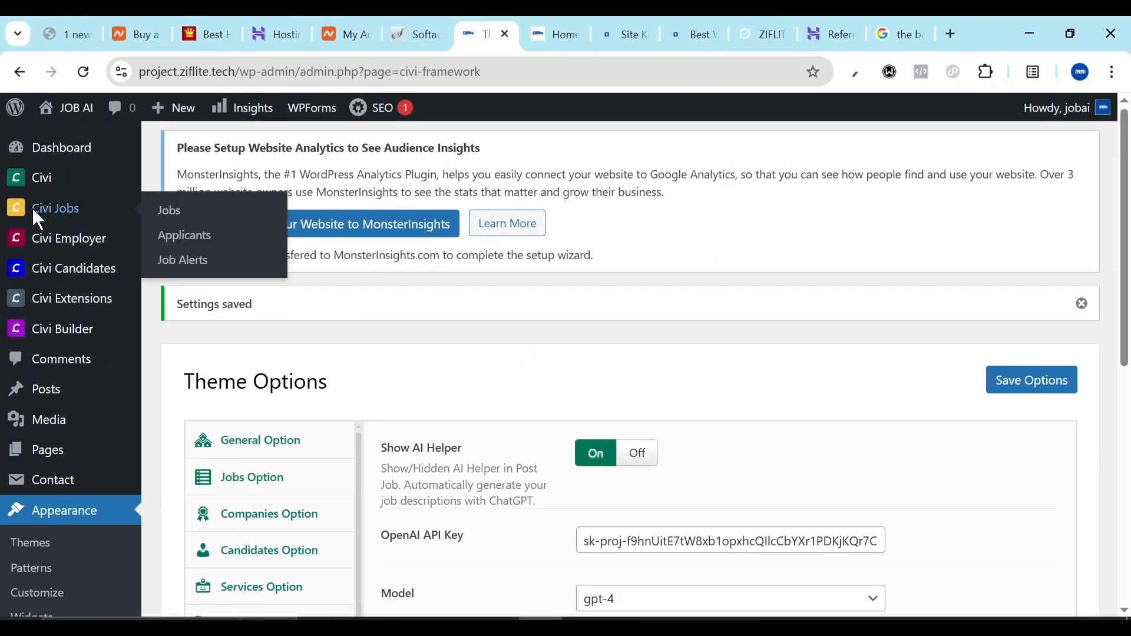
{"action": "mouse_move", "coordinate": [44, 192]}
{"action": "left_click", "coordinate": [192, 213]}
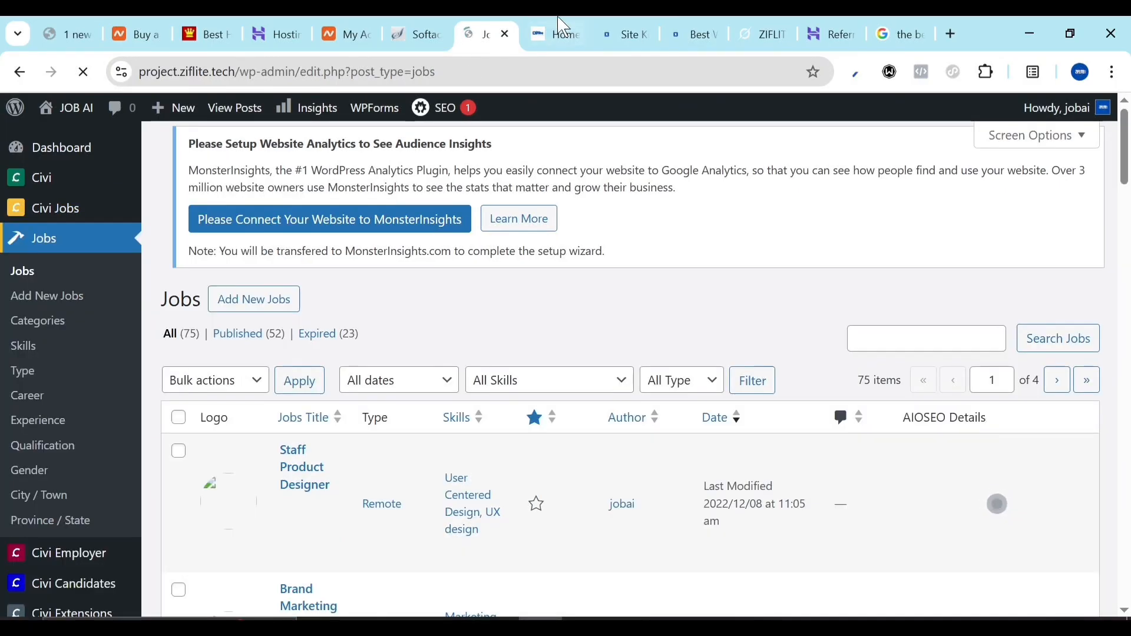
{"action": "left_click", "coordinate": [554, 34]}
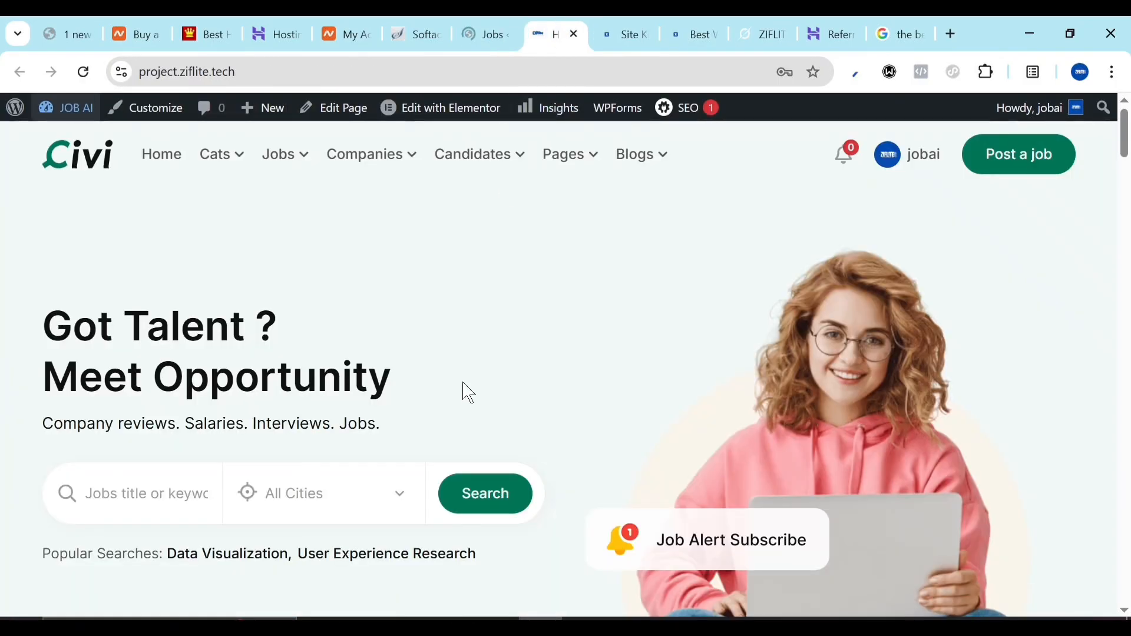
{"action": "scroll", "coordinate": [468, 396], "scroll_direction": "down", "scroll_amount": 20}
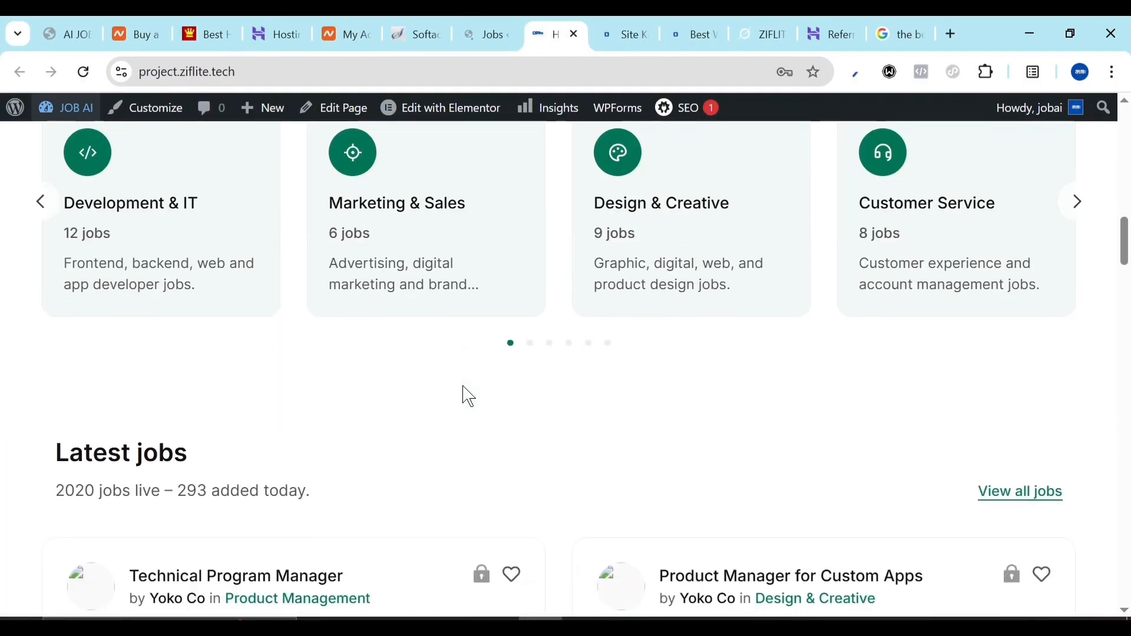
{"action": "scroll", "coordinate": [344, 493], "scroll_direction": "down", "scroll_amount": 7}
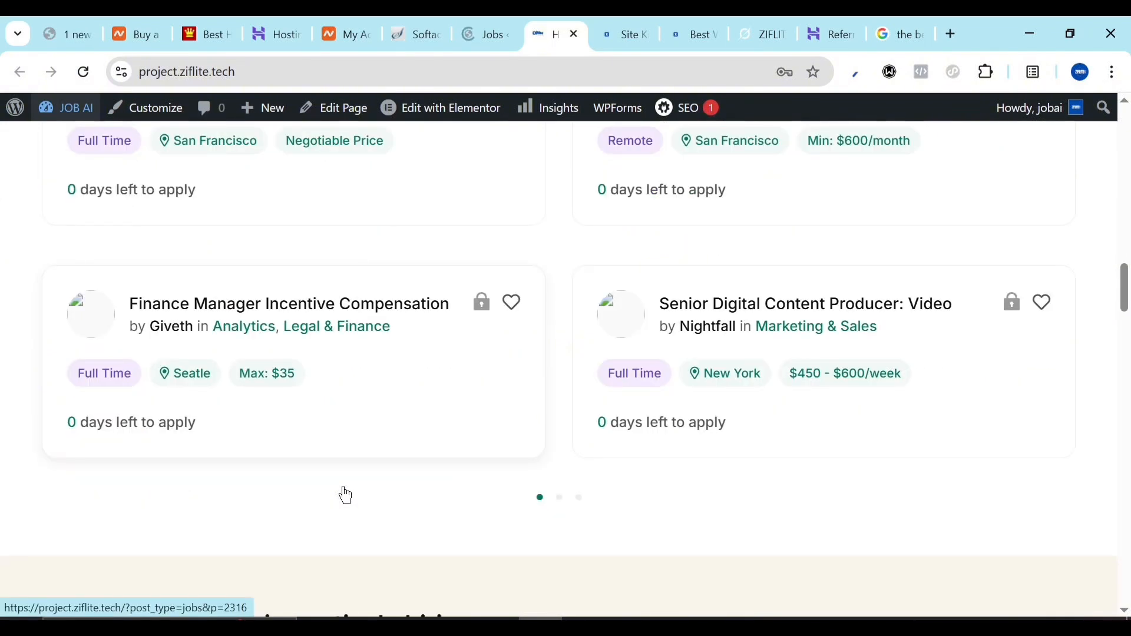
{"action": "scroll", "coordinate": [346, 496], "scroll_direction": "down", "scroll_amount": 4}
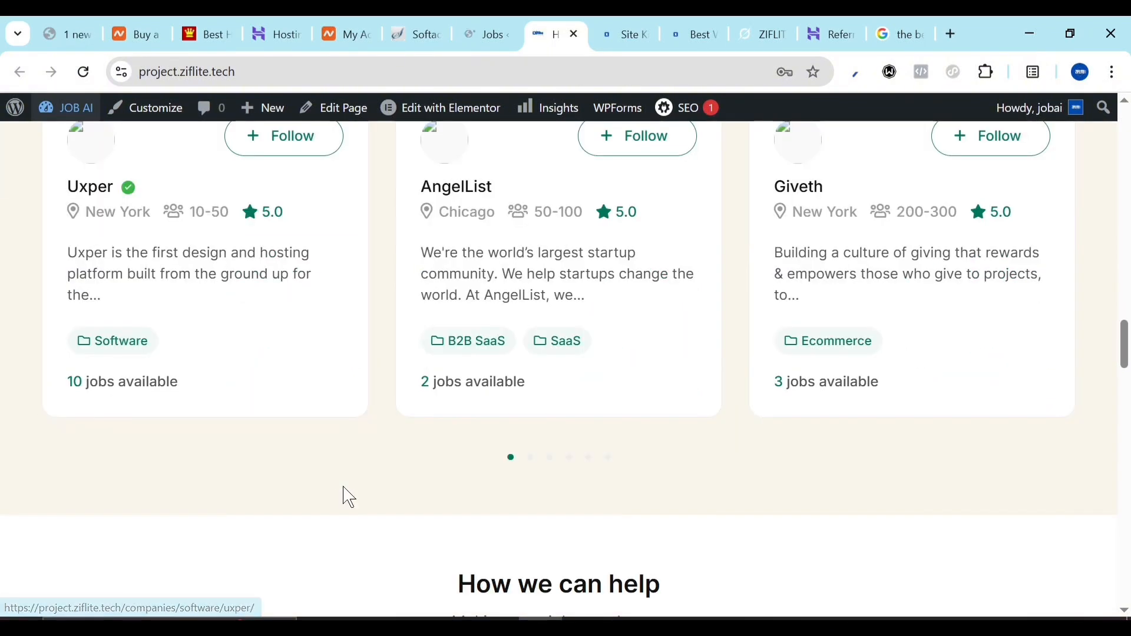
{"action": "scroll", "coordinate": [347, 497], "scroll_direction": "down", "scroll_amount": 4}
{"action": "scroll", "coordinate": [344, 498], "scroll_direction": "down", "scroll_amount": 5}
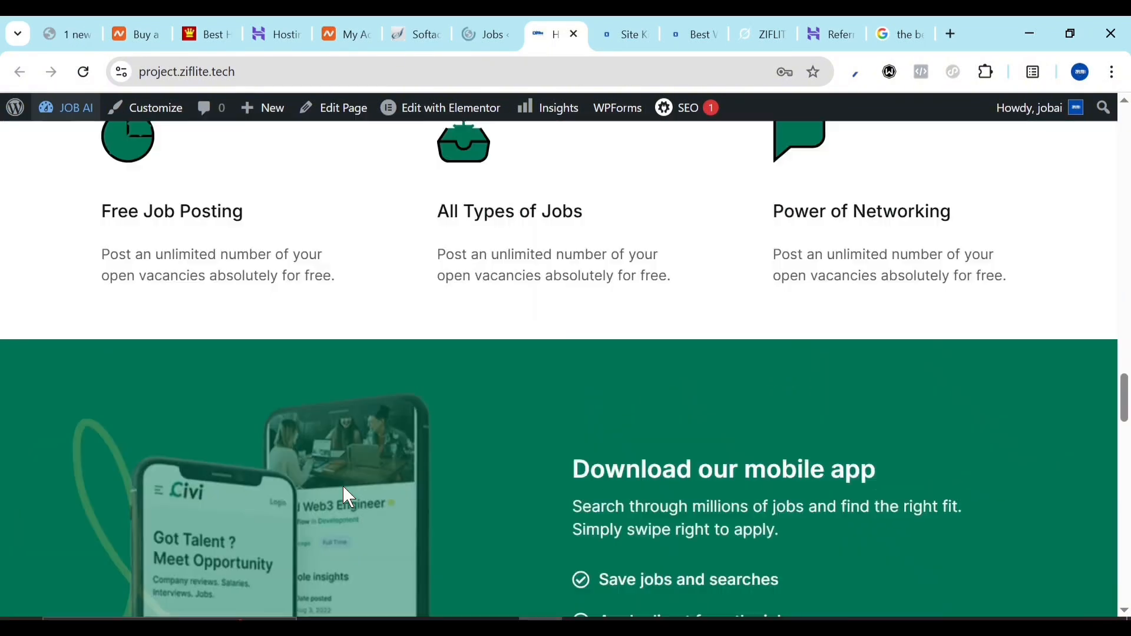
{"action": "scroll", "coordinate": [344, 497], "scroll_direction": "up", "scroll_amount": 12}
{"action": "scroll", "coordinate": [343, 495], "scroll_direction": "up", "scroll_amount": 10}
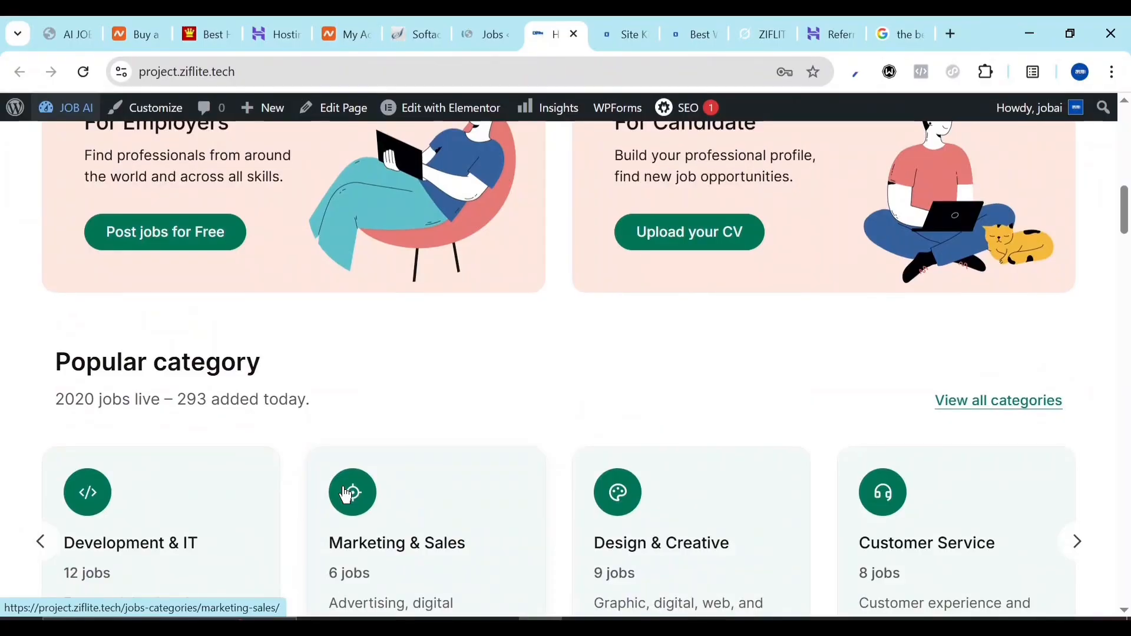
{"action": "scroll", "coordinate": [345, 496], "scroll_direction": "down", "scroll_amount": 10}
{"action": "scroll", "coordinate": [346, 495], "scroll_direction": "down", "scroll_amount": 4}
{"action": "scroll", "coordinate": [342, 492], "scroll_direction": "up", "scroll_amount": 10}
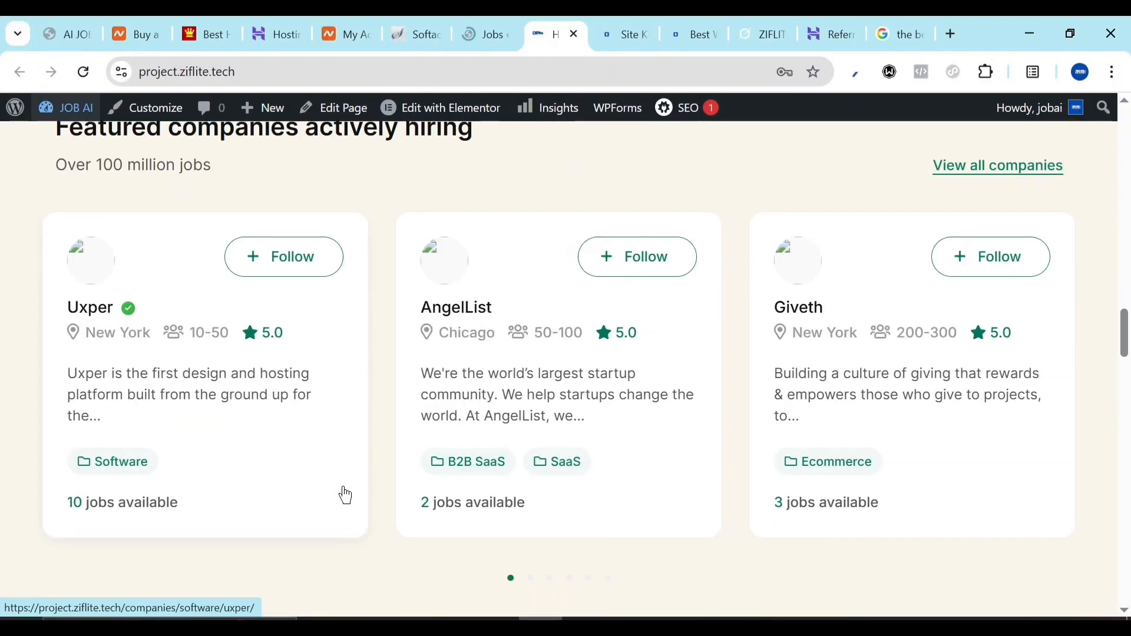
Select all 20 listed jobs and move them to the Trash with Bulk actions
{"action": "left_click", "coordinate": [475, 32]}
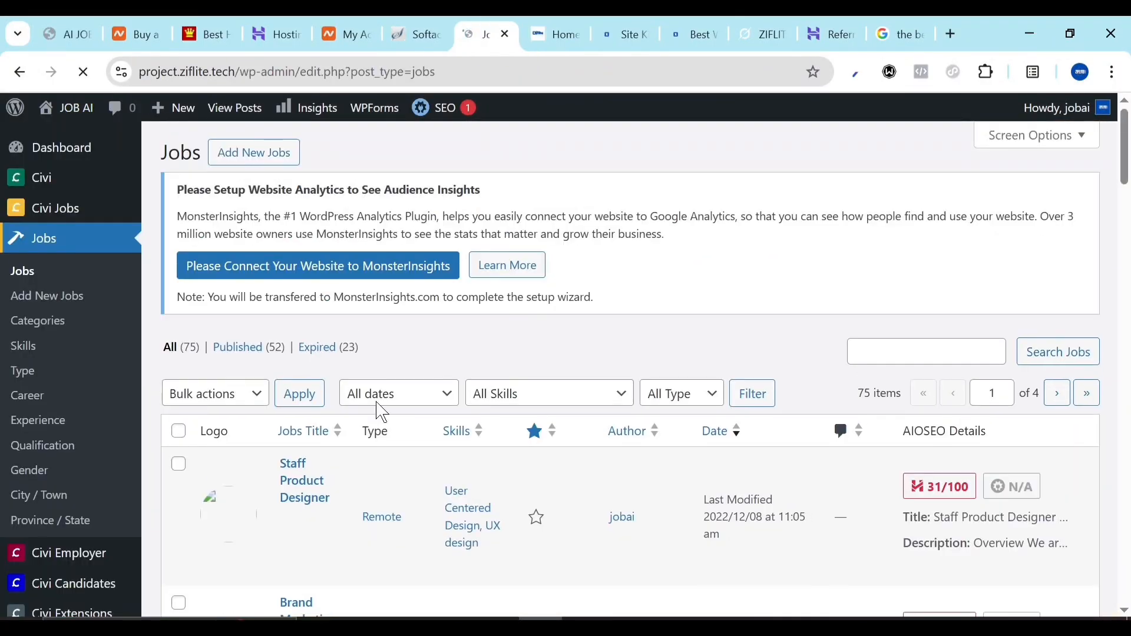
{"action": "scroll", "coordinate": [258, 412], "scroll_direction": "down", "scroll_amount": 1}
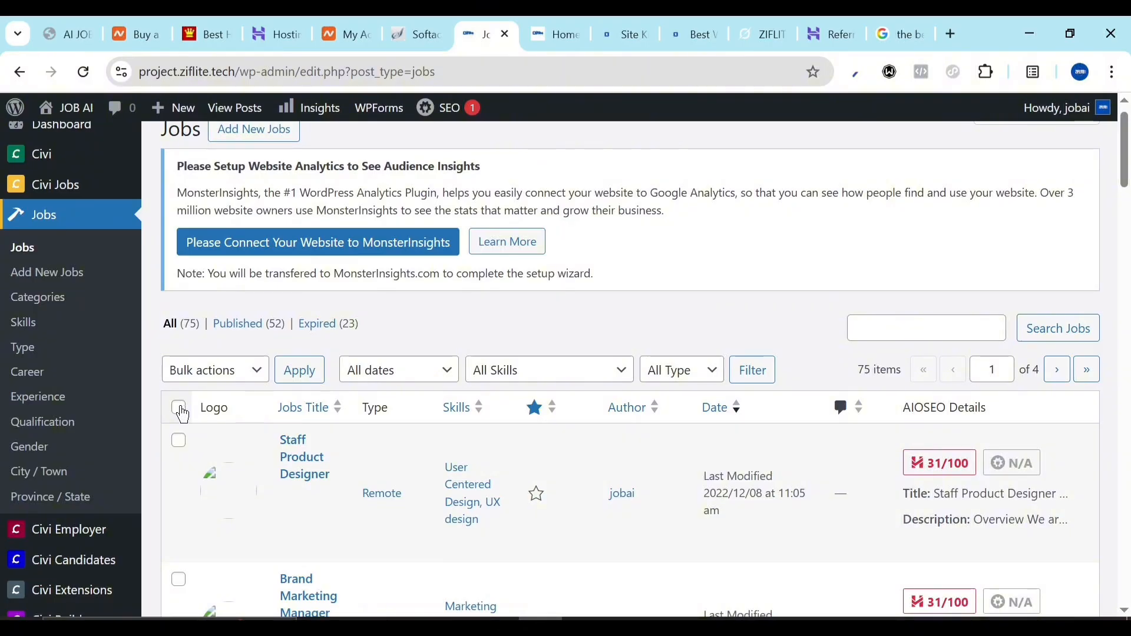
{"action": "left_click", "coordinate": [198, 384]}
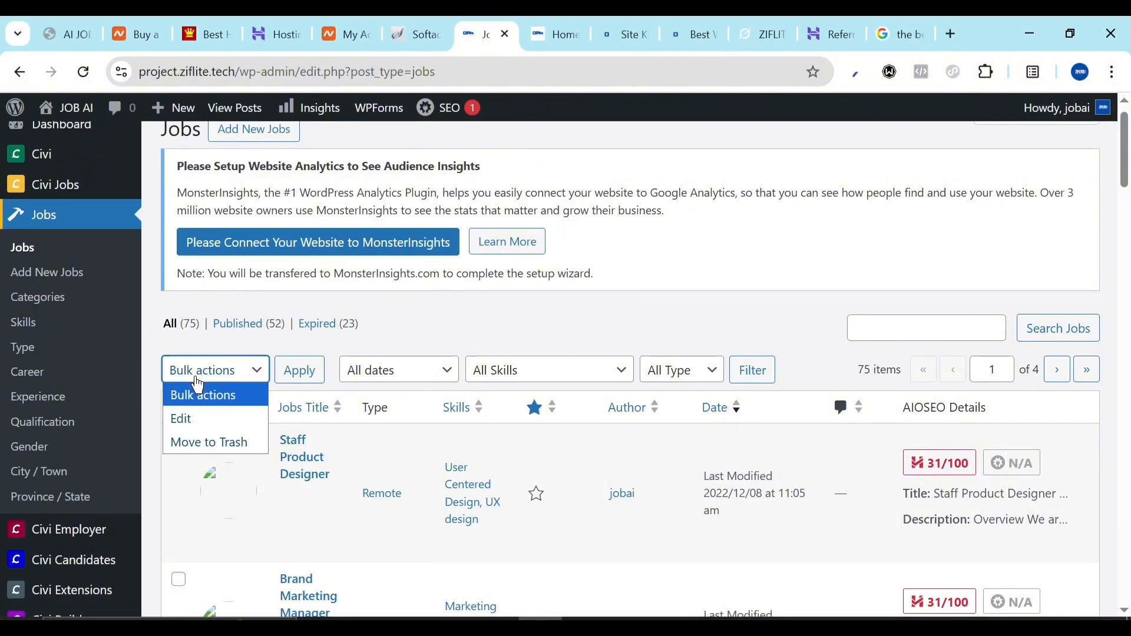
{"action": "left_click", "coordinate": [193, 442]}
{"action": "left_click", "coordinate": [179, 409]}
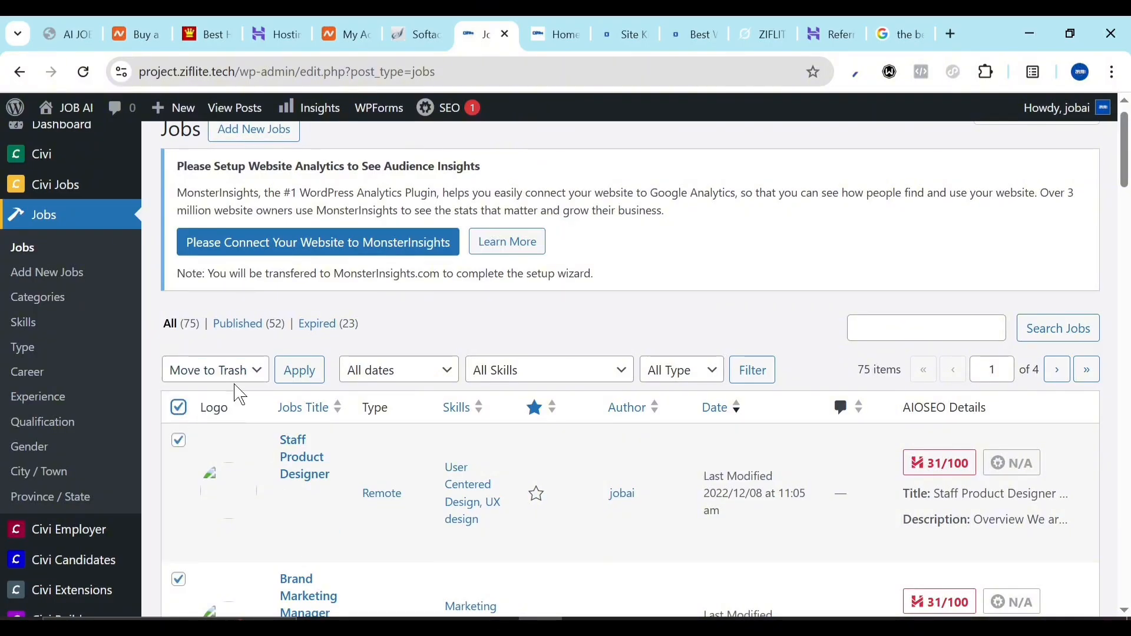
{"action": "left_click", "coordinate": [299, 383]}
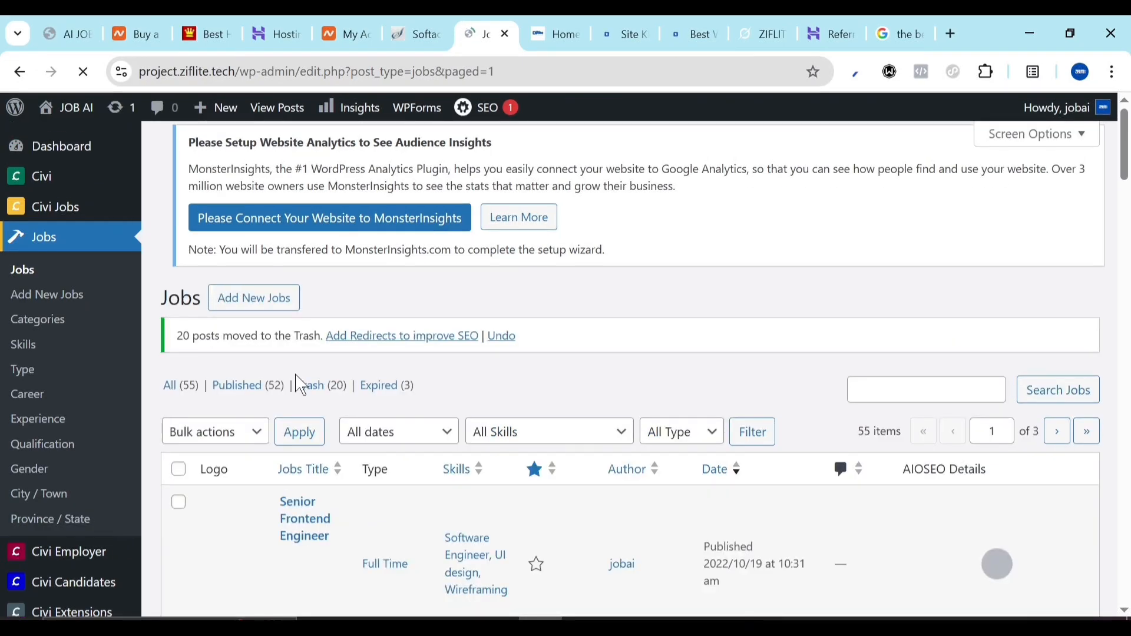
{"action": "scroll", "coordinate": [296, 383], "scroll_direction": "down", "scroll_amount": 5}
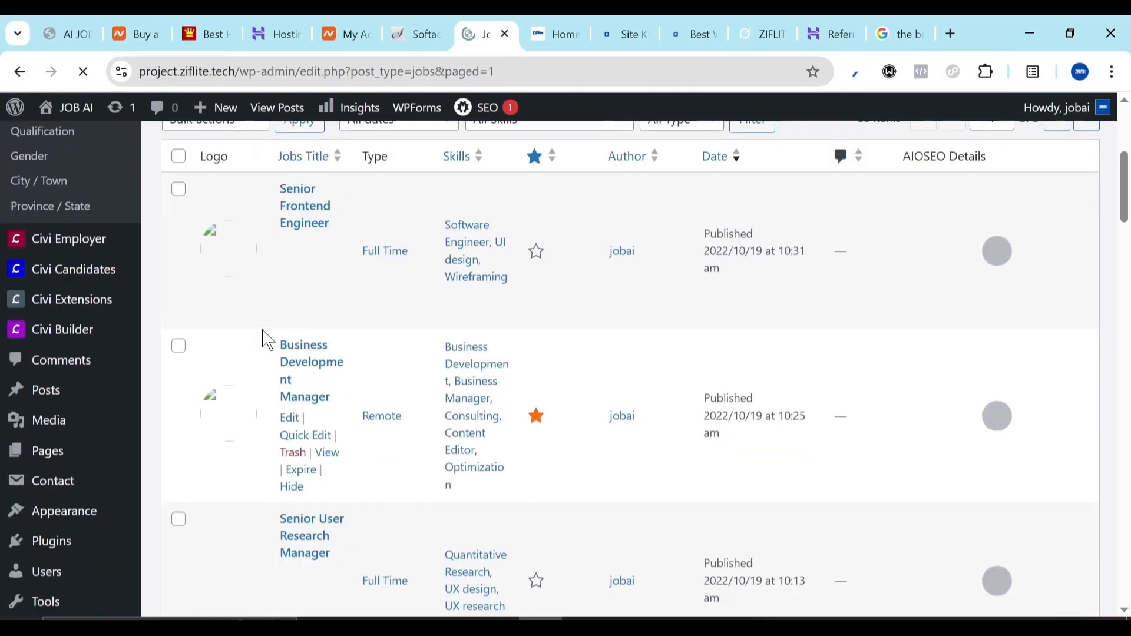
{"action": "scroll", "coordinate": [265, 339], "scroll_direction": "up", "scroll_amount": 3}
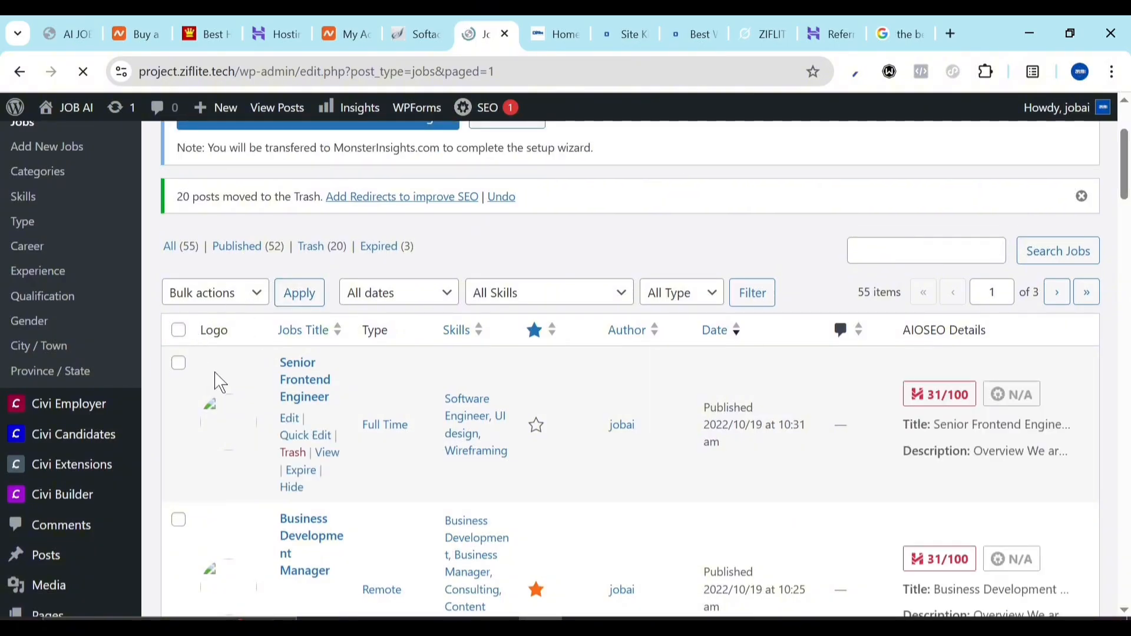
Permanently delete all jobs in the Trash, leaving it empty
{"action": "left_click", "coordinate": [321, 262]}
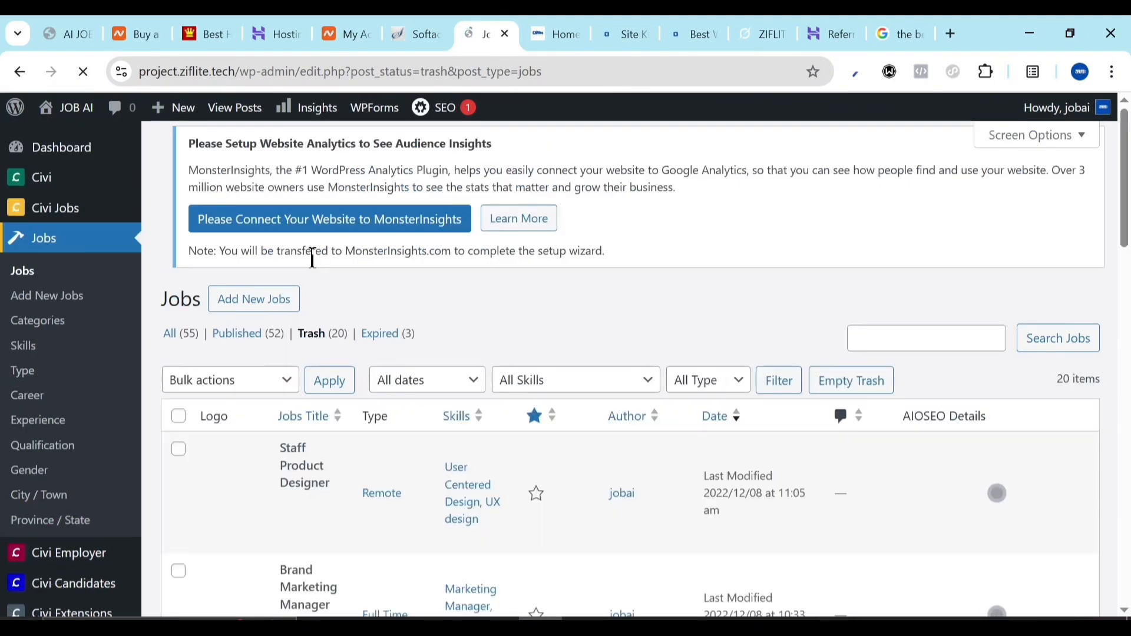
{"action": "left_click", "coordinate": [180, 419]}
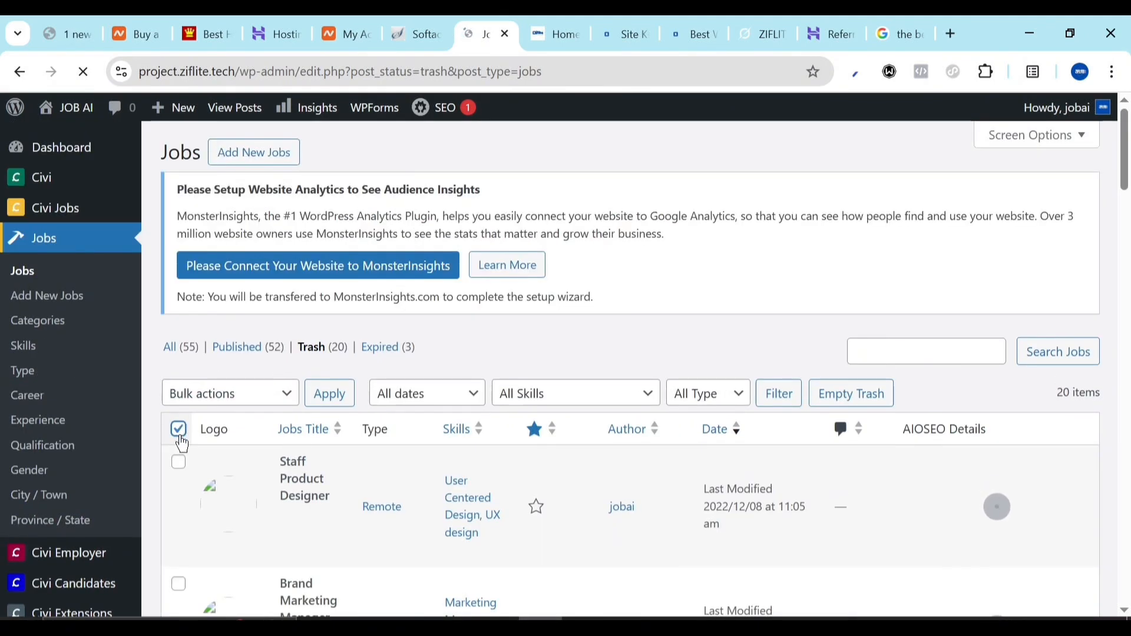
{"action": "left_click", "coordinate": [180, 434]}
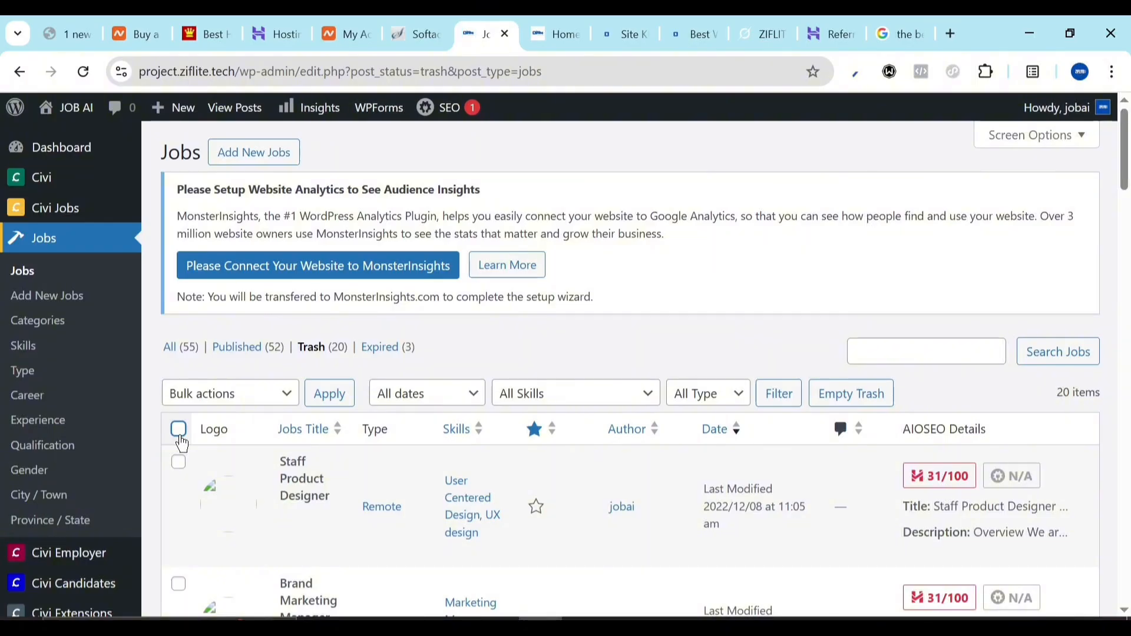
{"action": "left_click", "coordinate": [180, 436]}
{"action": "left_click", "coordinate": [222, 400]}
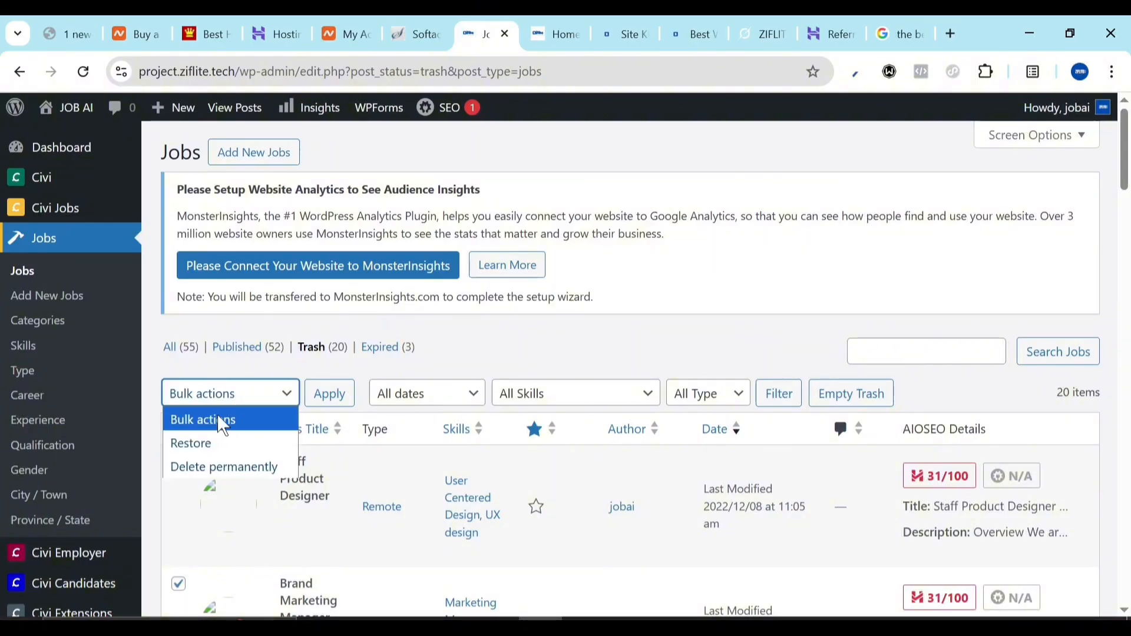
{"action": "left_click", "coordinate": [225, 465]}
{"action": "left_click", "coordinate": [327, 394]}
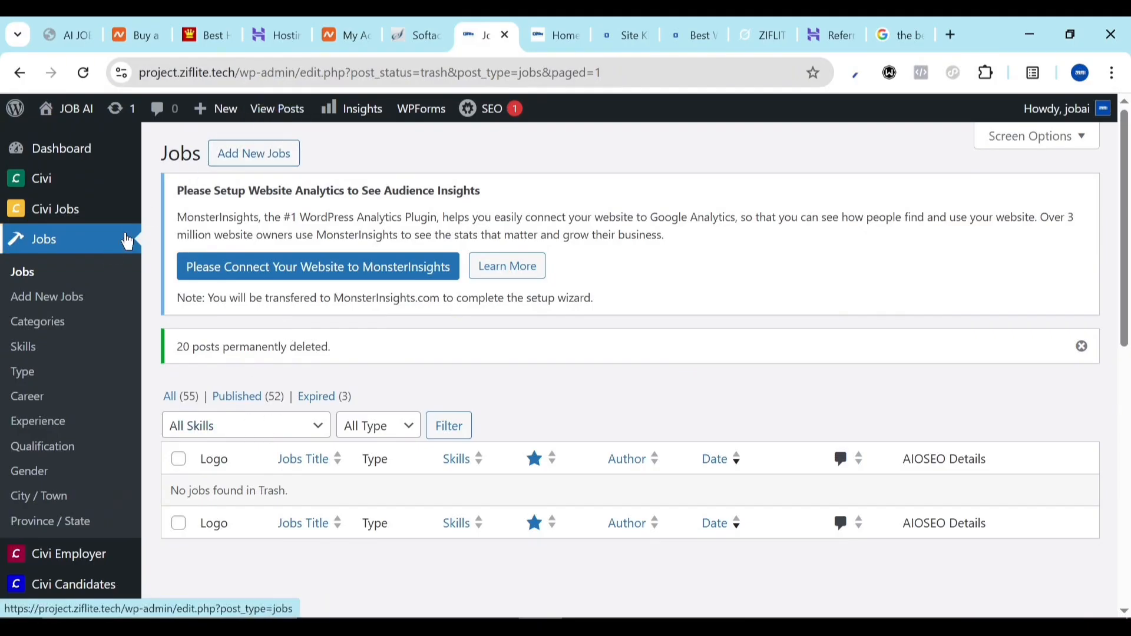
Add a new job titled 'WEBSITE DESIGNER' and put the cursor in its empty body
{"action": "left_click", "coordinate": [260, 165]}
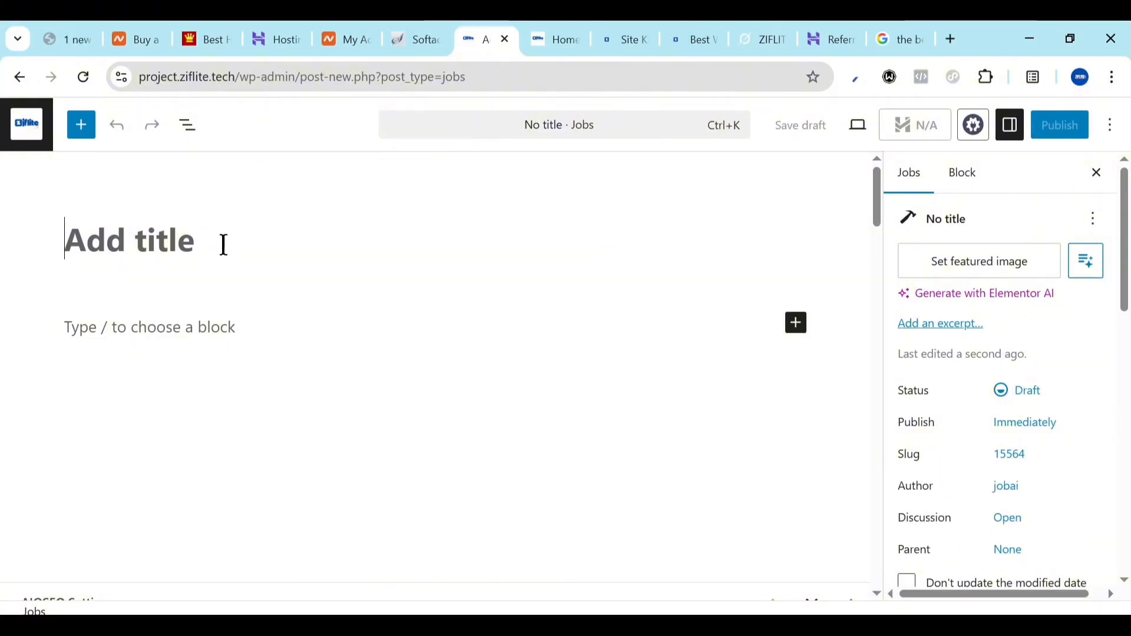
{"action": "type", "text": "grap"}
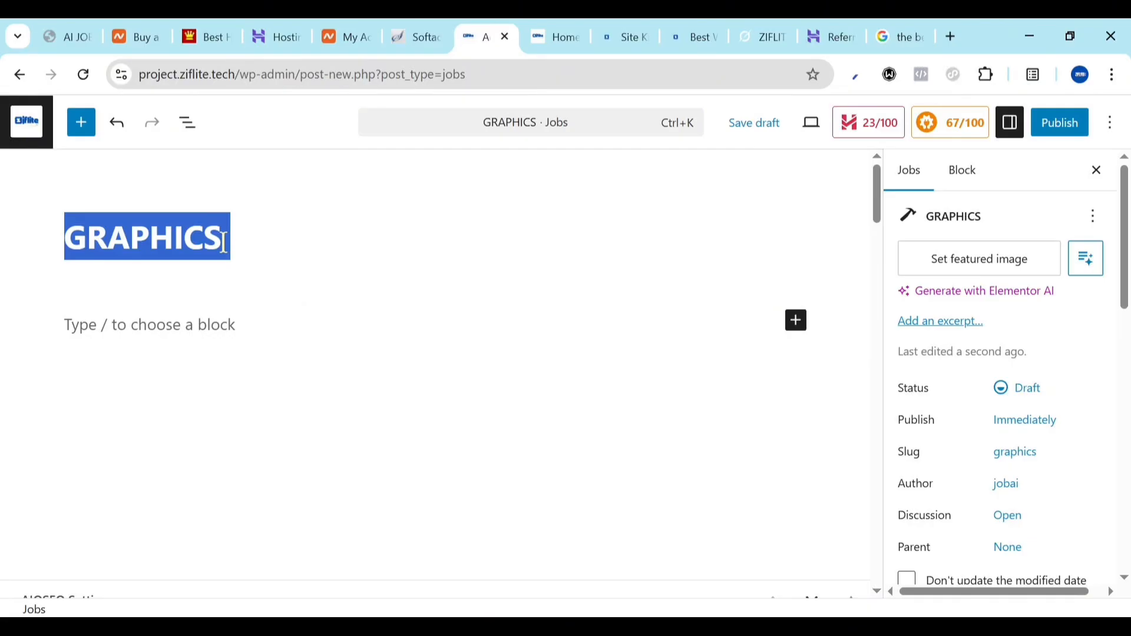
{"action": "type", "text": "WEBSITE DE"}
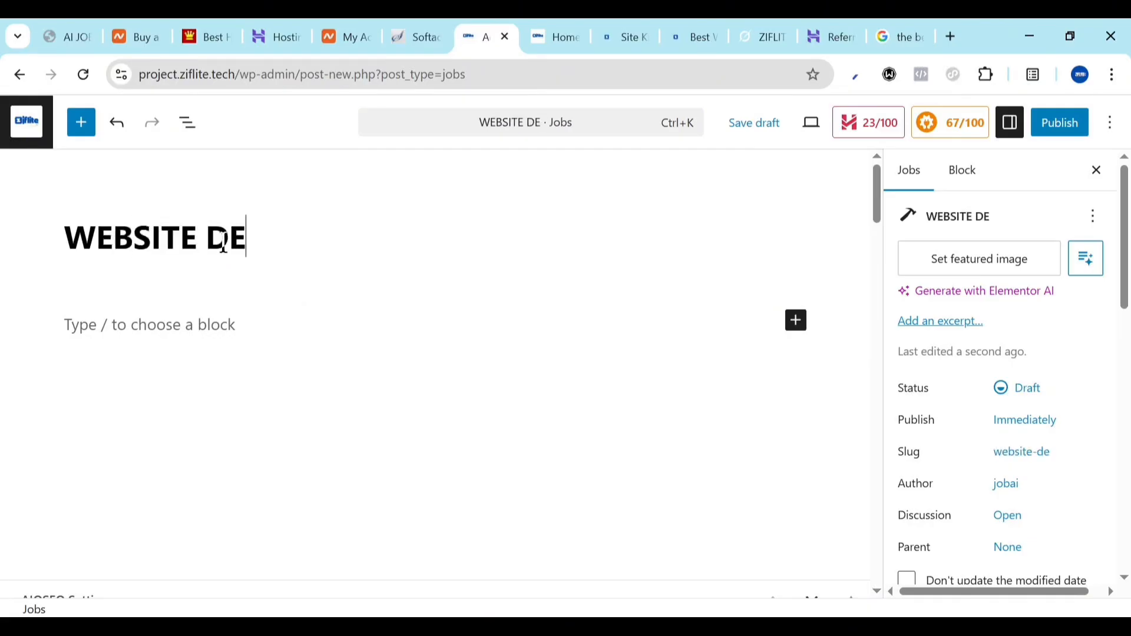
{"action": "type", "text": "SIGN ER"}
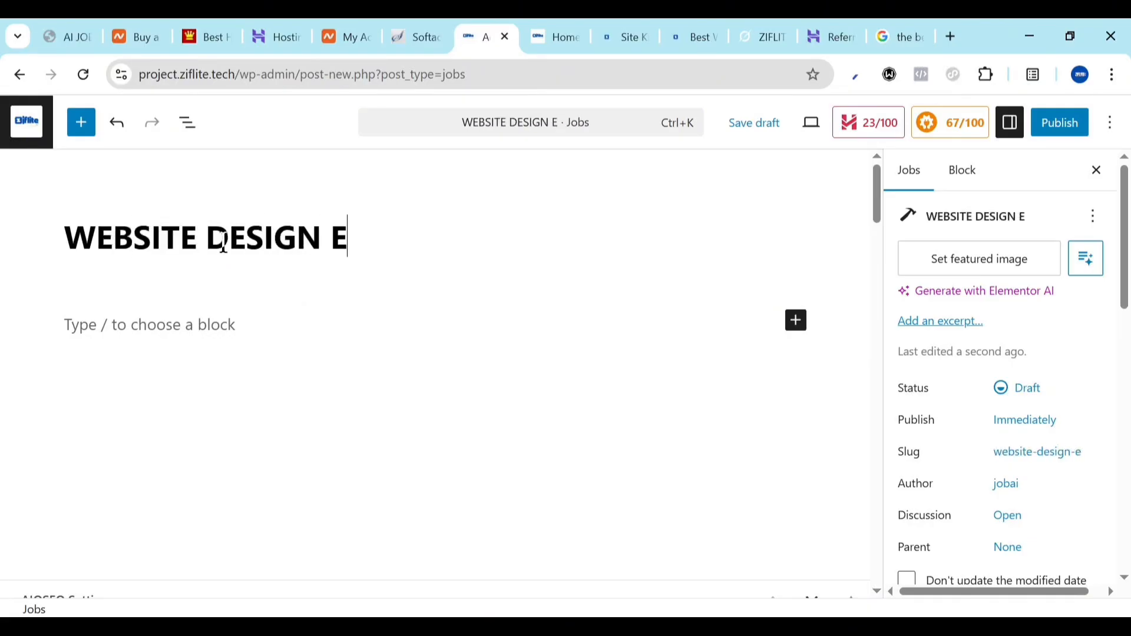
{"action": "key", "text": "BackSpace"}
{"action": "key", "text": "BackSpace"}
{"action": "key", "text": "BackSpace"}
{"action": "type", "text": "ER"}
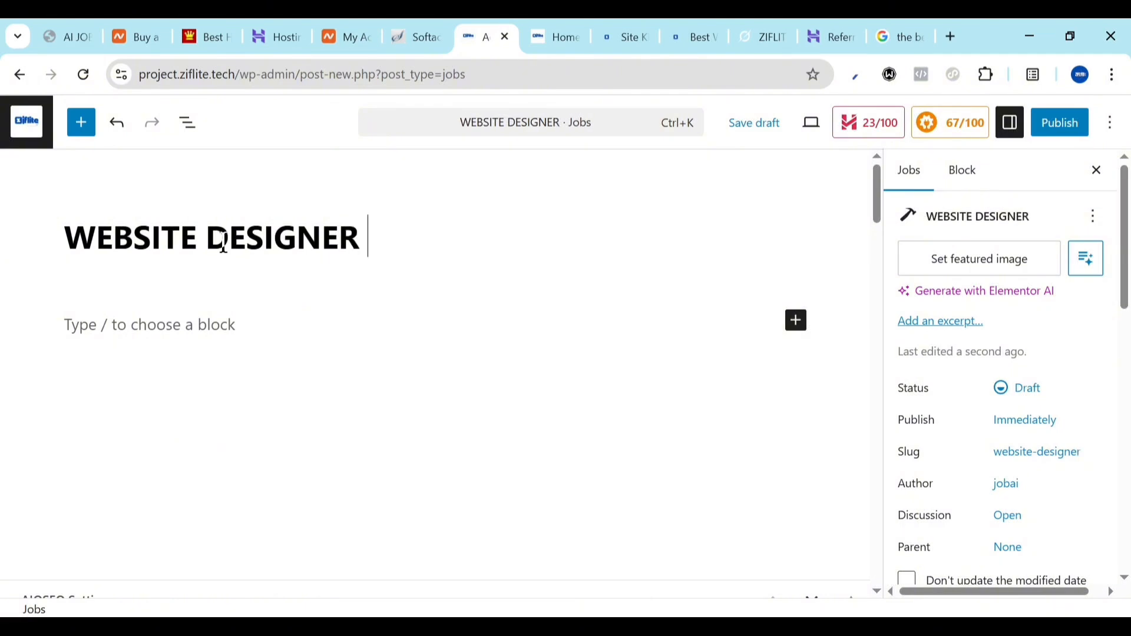
{"action": "left_click", "coordinate": [177, 321]}
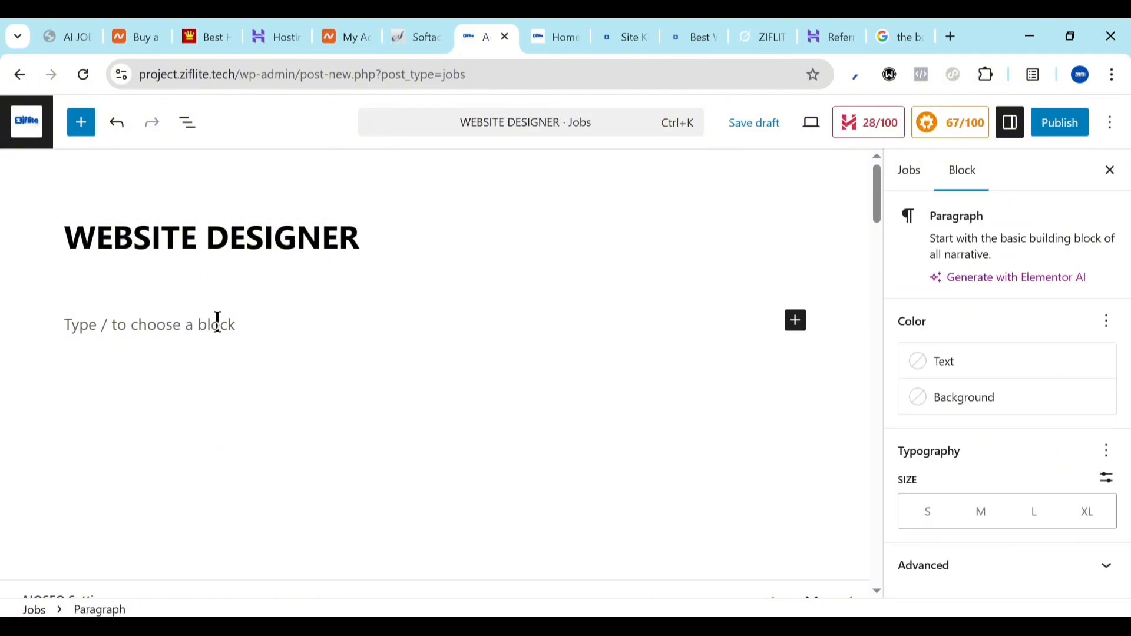
Copy the Graphic Designer title from the live job page into the job draft's title
{"action": "left_click", "coordinate": [69, 31]}
{"action": "scroll", "coordinate": [154, 340], "scroll_direction": "down", "scroll_amount": 1}
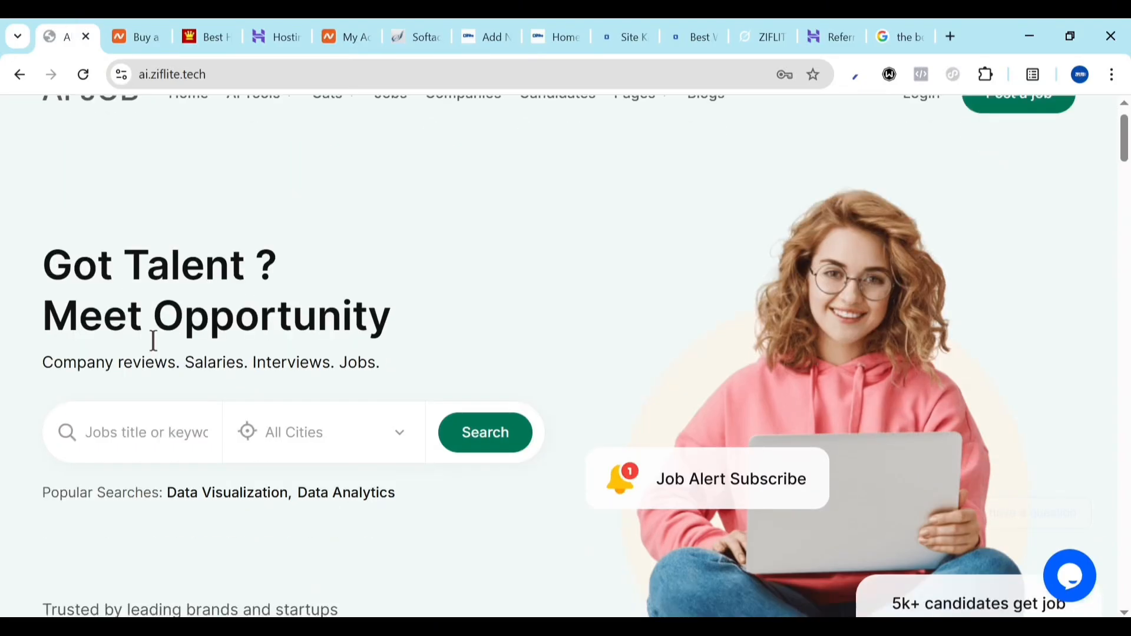
{"action": "scroll", "coordinate": [153, 340], "scroll_direction": "down", "scroll_amount": 10}
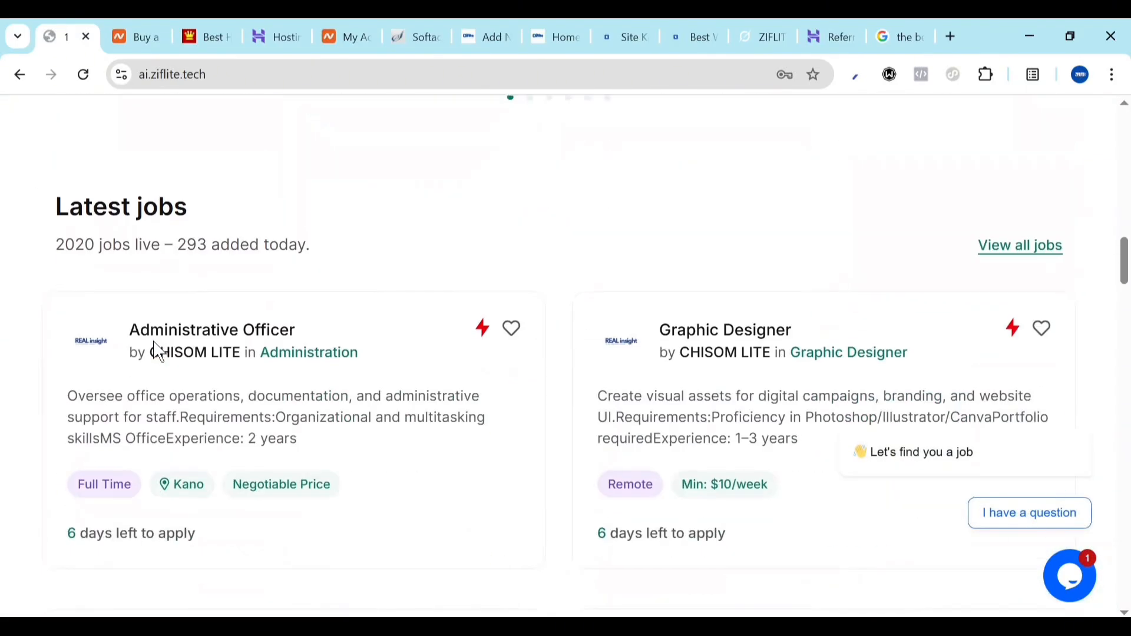
{"action": "scroll", "coordinate": [158, 352], "scroll_direction": "down", "scroll_amount": 2}
{"action": "scroll", "coordinate": [612, 359], "scroll_direction": "down", "scroll_amount": 2}
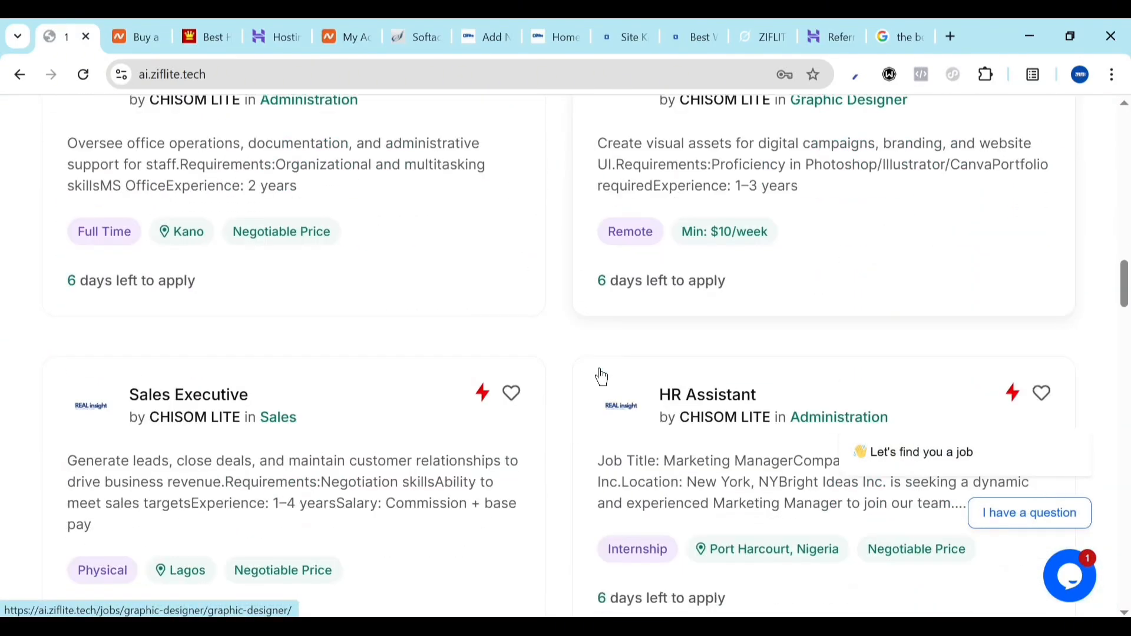
{"action": "scroll", "coordinate": [601, 376], "scroll_direction": "down", "scroll_amount": 2}
{"action": "scroll", "coordinate": [598, 374], "scroll_direction": "down", "scroll_amount": 4}
{"action": "scroll", "coordinate": [654, 303], "scroll_direction": "up", "scroll_amount": 7}
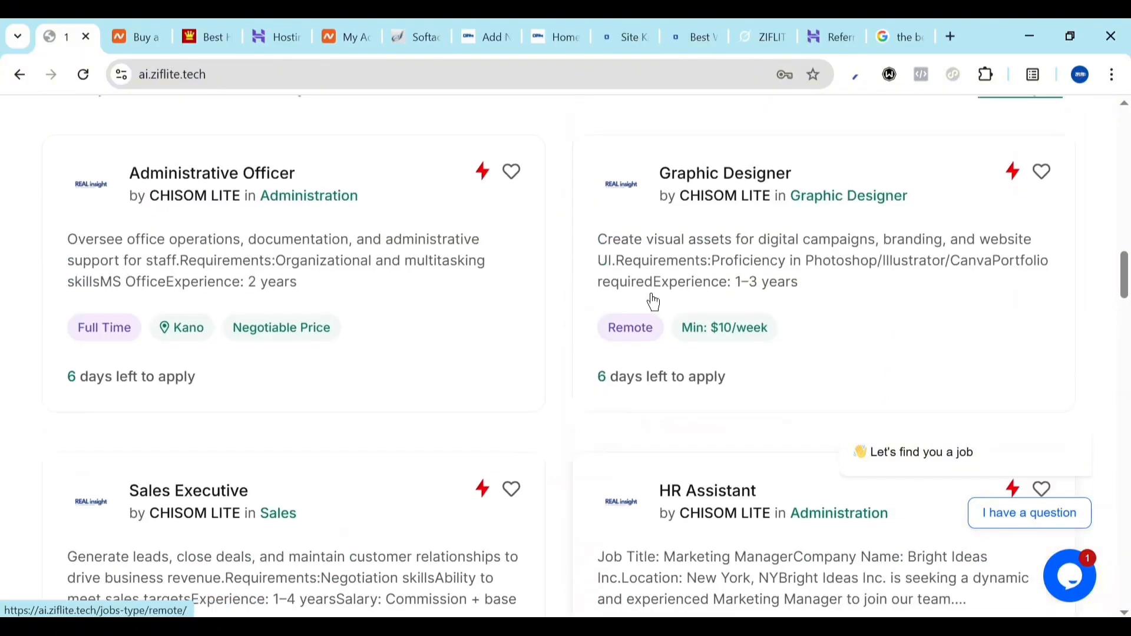
{"action": "left_click", "coordinate": [707, 187]}
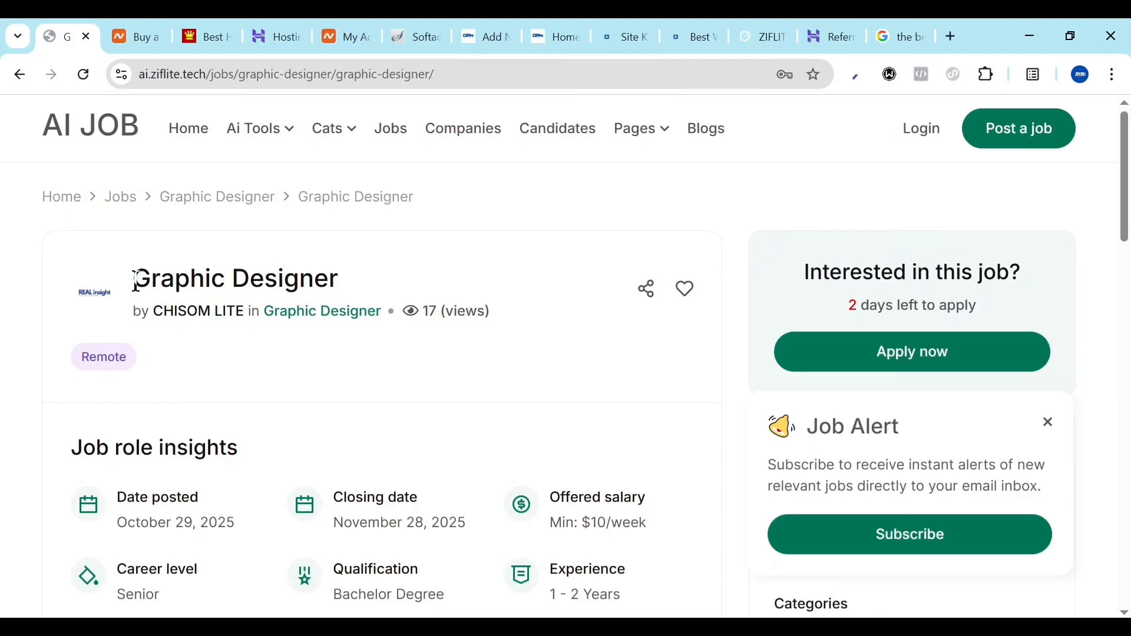
{"action": "left_click_drag", "start_coordinate": [136, 280], "coordinate": [361, 285]}
{"action": "key", "text": "ctrl+c"}
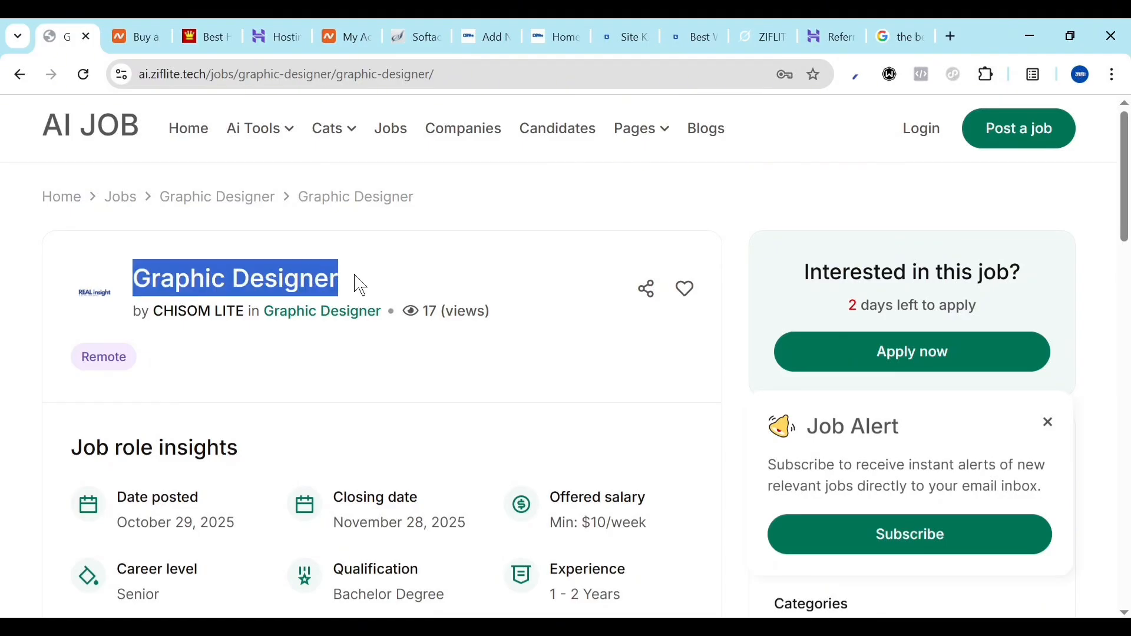
{"action": "left_click", "coordinate": [487, 36]}
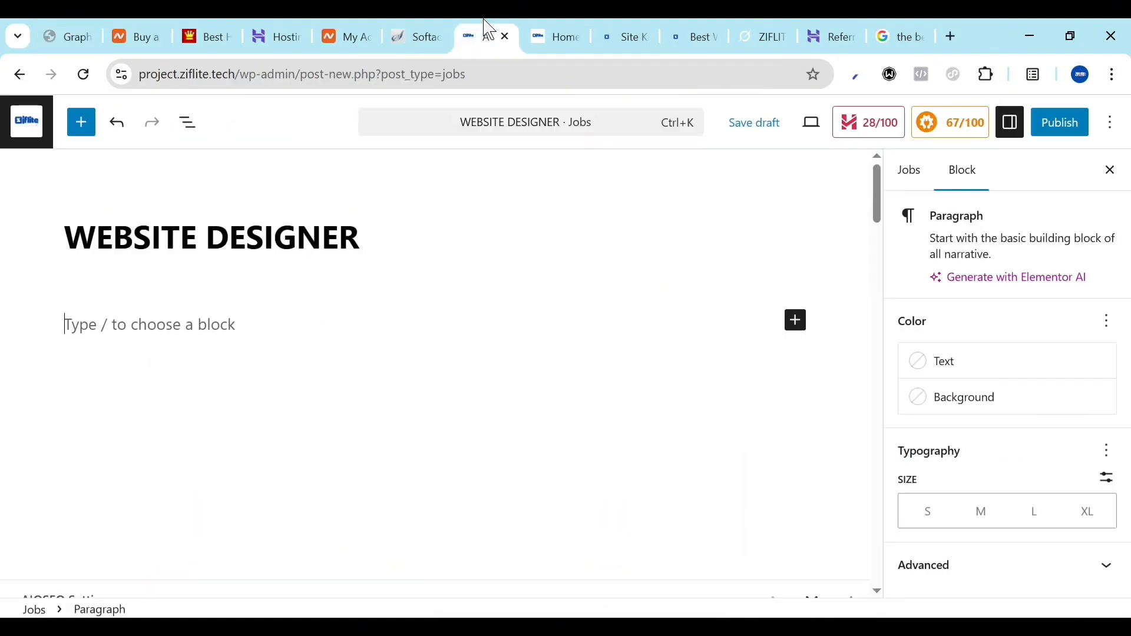
{"action": "triple_click", "coordinate": [386, 254]}
{"action": "key", "text": "ctrl+v"}
Select the Graphic Designer description and requirements, from 'Create visual assets…' to 'Experience: 1–3 years'
{"action": "left_click", "coordinate": [81, 29]}
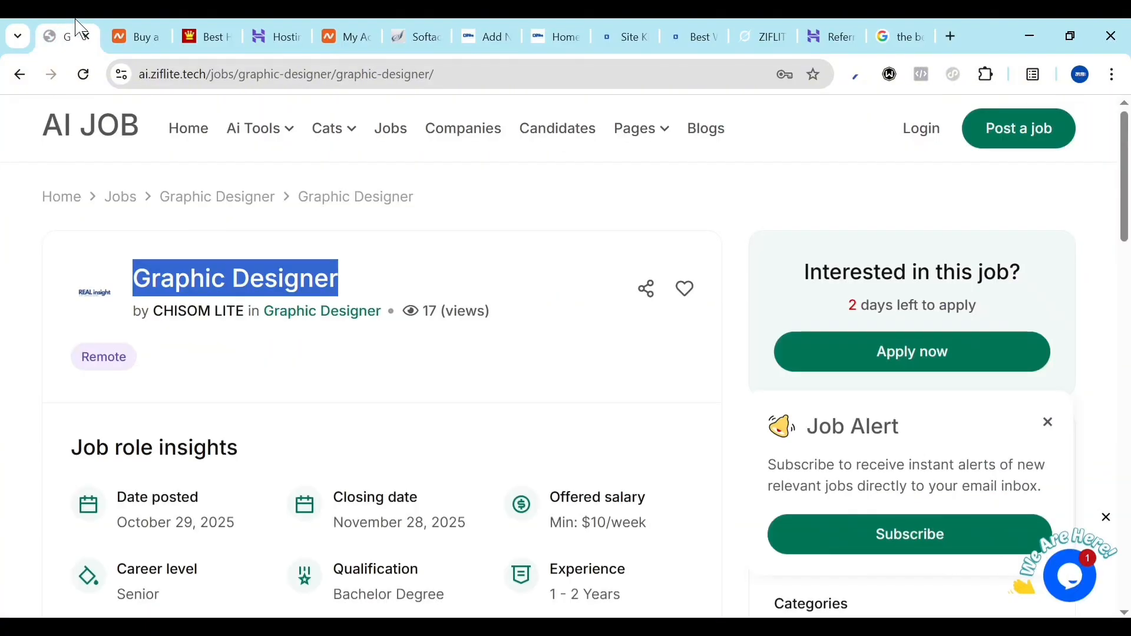
{"action": "scroll", "coordinate": [196, 438], "scroll_direction": "down", "scroll_amount": 5}
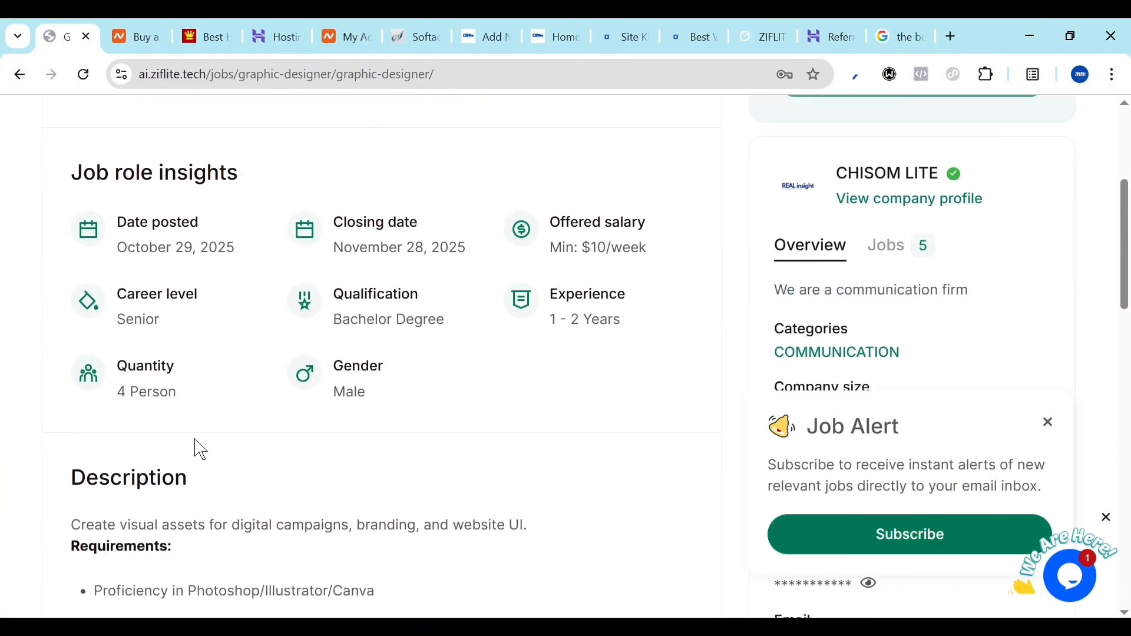
{"action": "scroll", "coordinate": [200, 449], "scroll_direction": "down", "scroll_amount": 3}
{"action": "scroll", "coordinate": [139, 404], "scroll_direction": "down", "scroll_amount": 2}
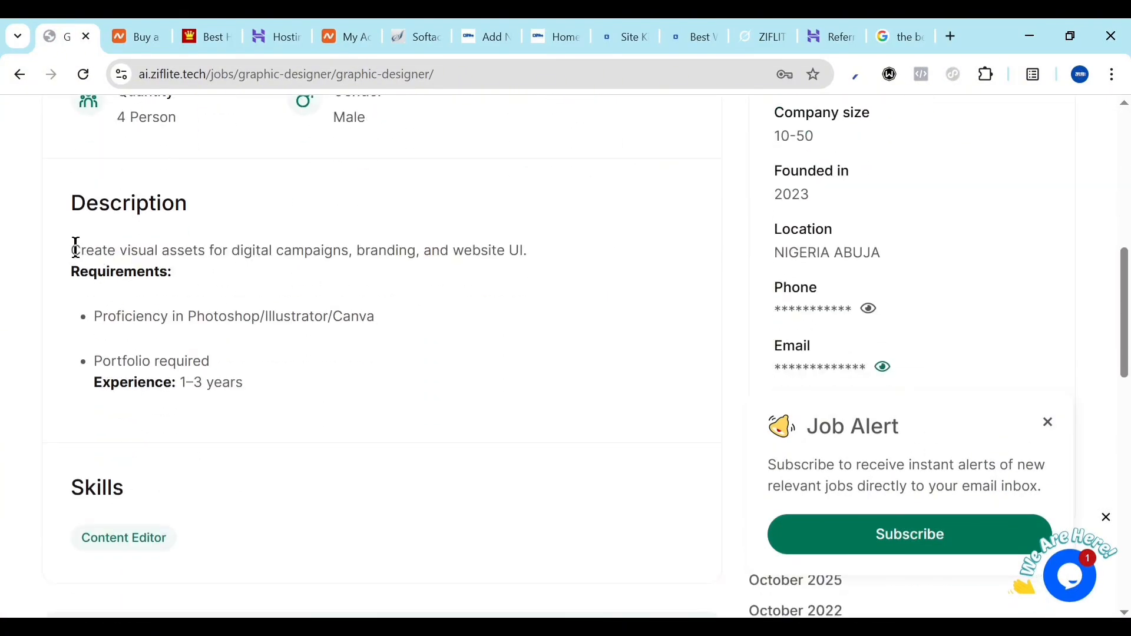
{"action": "left_click_drag", "start_coordinate": [72, 243], "coordinate": [269, 386]}
Paste the copied description, requirements and 1–3 years experience text into the Graphic Designer job's content
{"action": "left_click", "coordinate": [486, 37]}
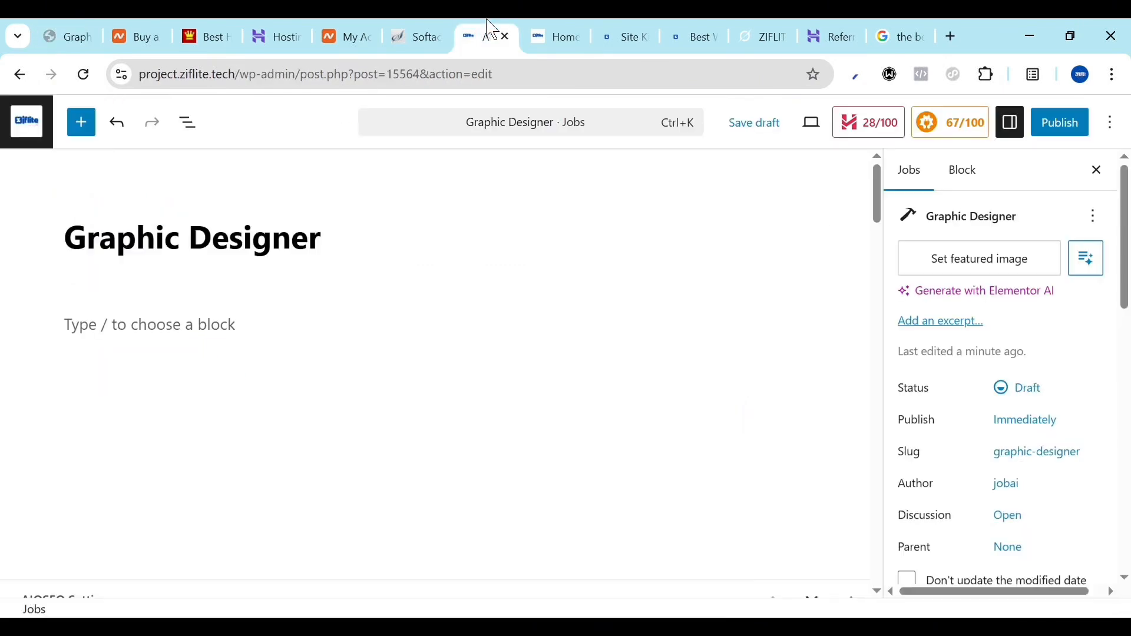
{"action": "left_click", "coordinate": [287, 338]}
{"action": "type", "text": "Create visual assets for digital campaigns, branding, and website UI. Proficiency in Photoshop/Illustrator/Canva Portfolio required Experience: 1–3 years"}
{"action": "left_click", "coordinate": [256, 324]}
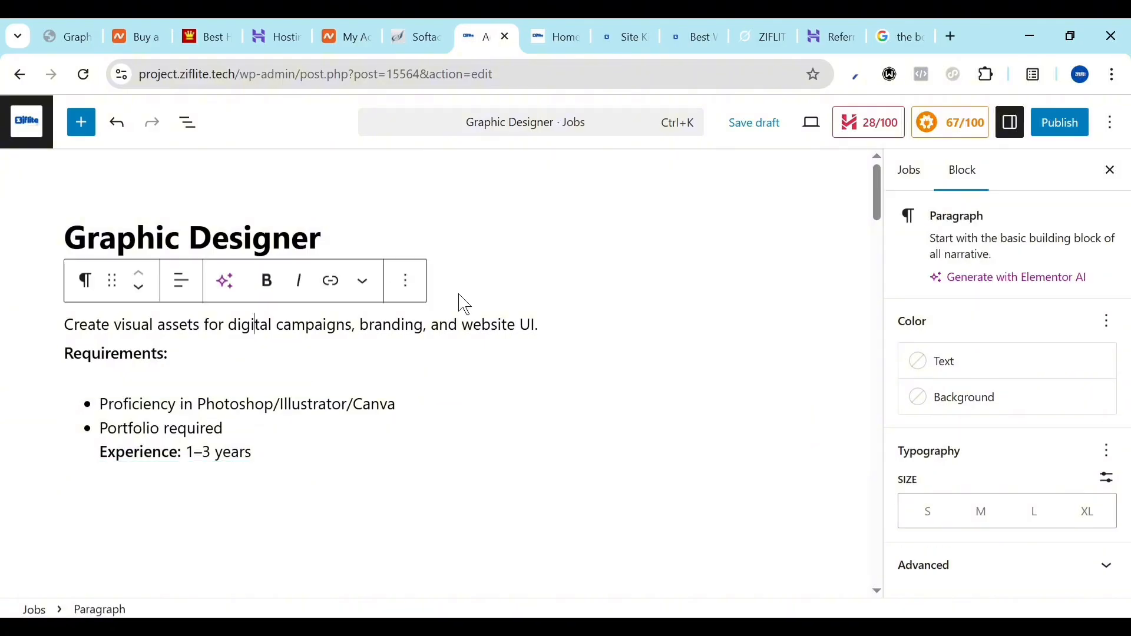
{"action": "left_click", "coordinate": [486, 387]}
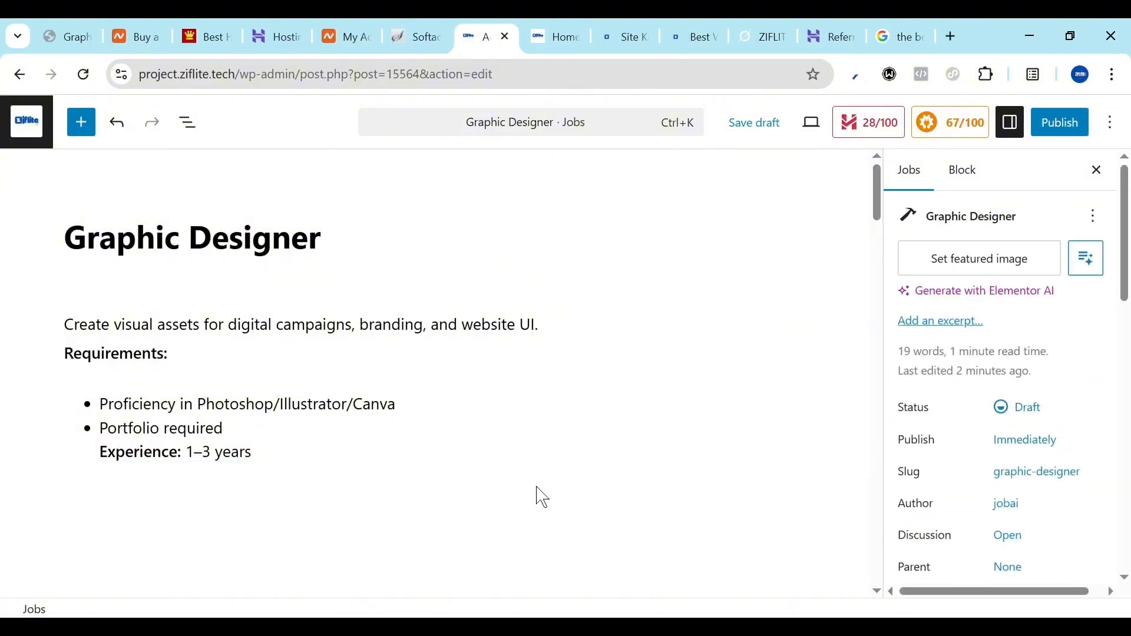
{"action": "scroll", "coordinate": [536, 498], "scroll_direction": "down", "scroll_amount": 5}
{"action": "scroll", "coordinate": [536, 497], "scroll_direction": "up", "scroll_amount": 5}
{"action": "scroll", "coordinate": [786, 403], "scroll_direction": "down", "scroll_amount": 4}
{"action": "scroll", "coordinate": [787, 398], "scroll_direction": "down", "scroll_amount": 2}
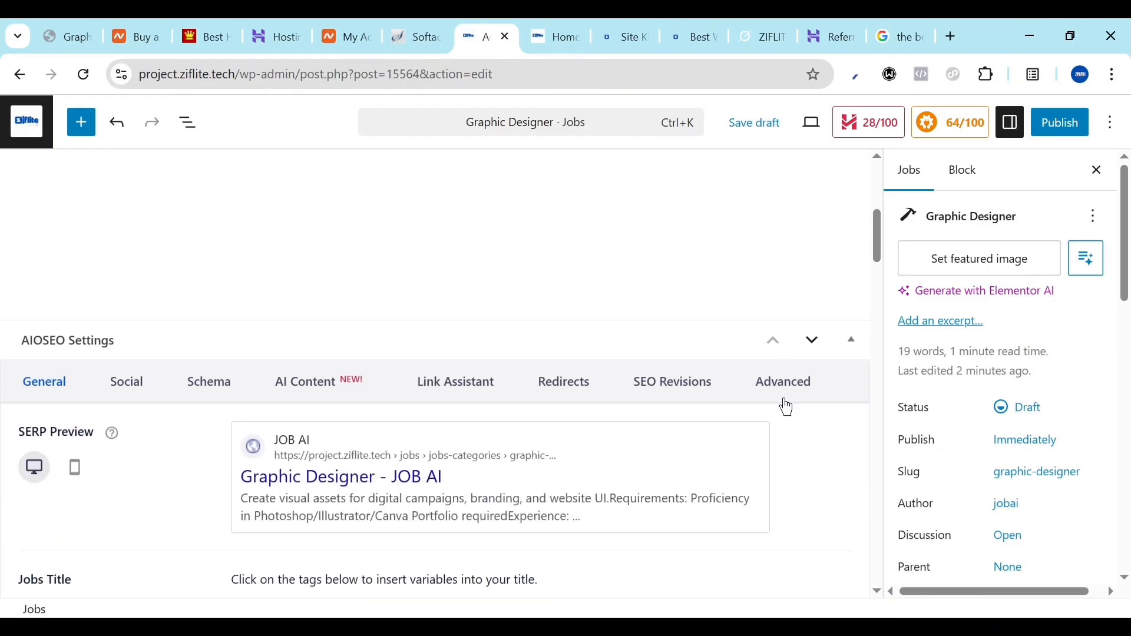
Collapse the AIOSEO panels and switch on both package expiry and job expiry
{"action": "left_click", "coordinate": [856, 343]}
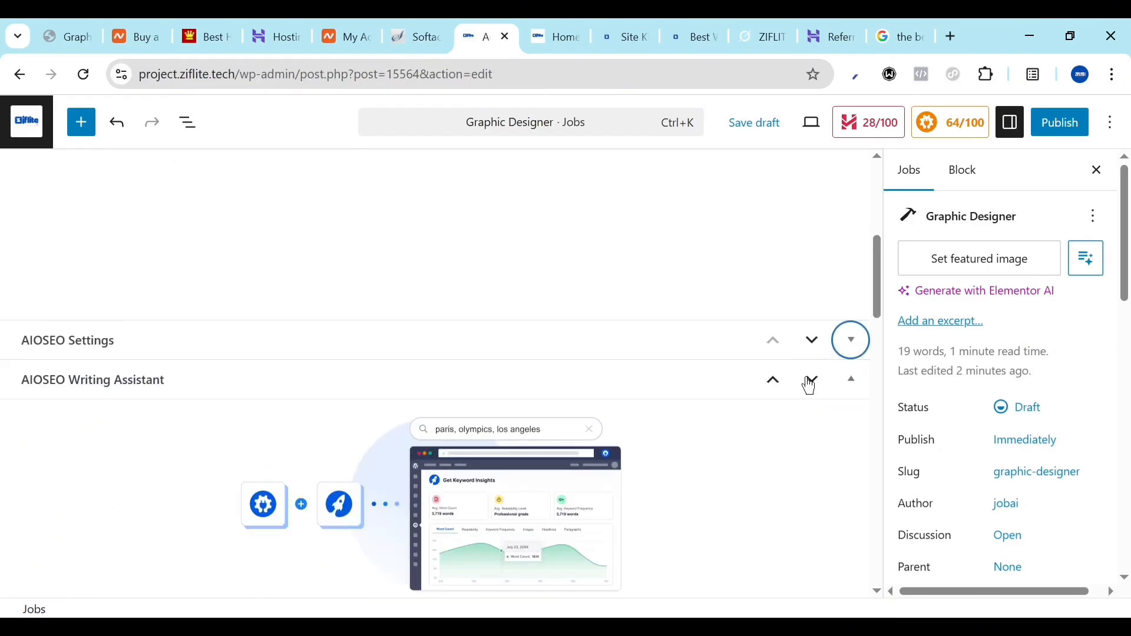
{"action": "left_click", "coordinate": [855, 381]}
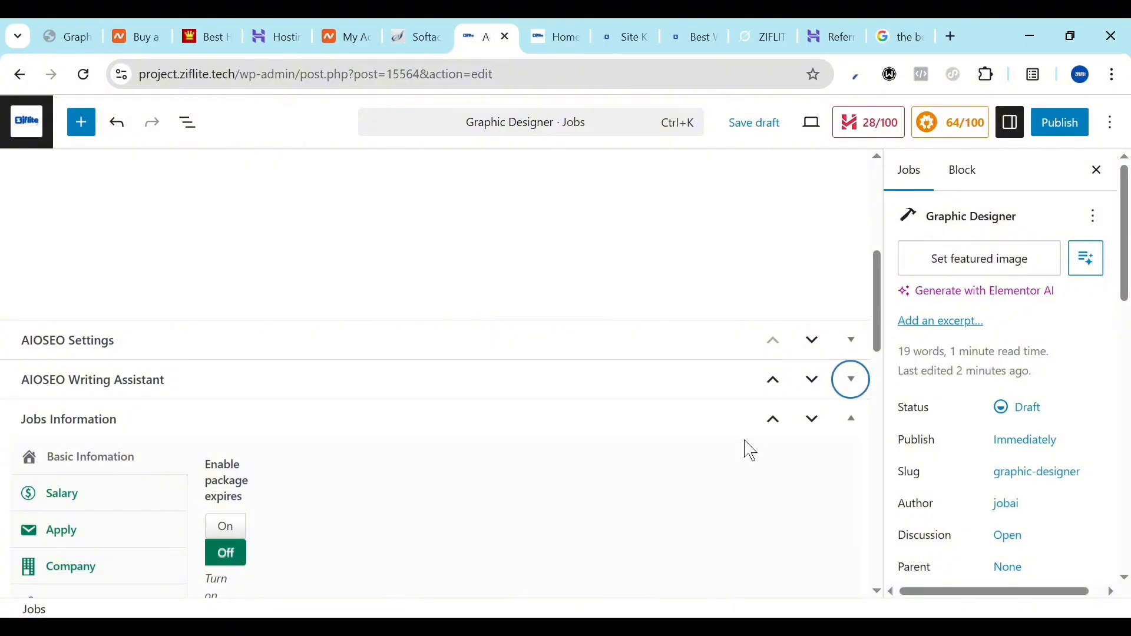
{"action": "scroll", "coordinate": [365, 338], "scroll_direction": "down", "scroll_amount": 2}
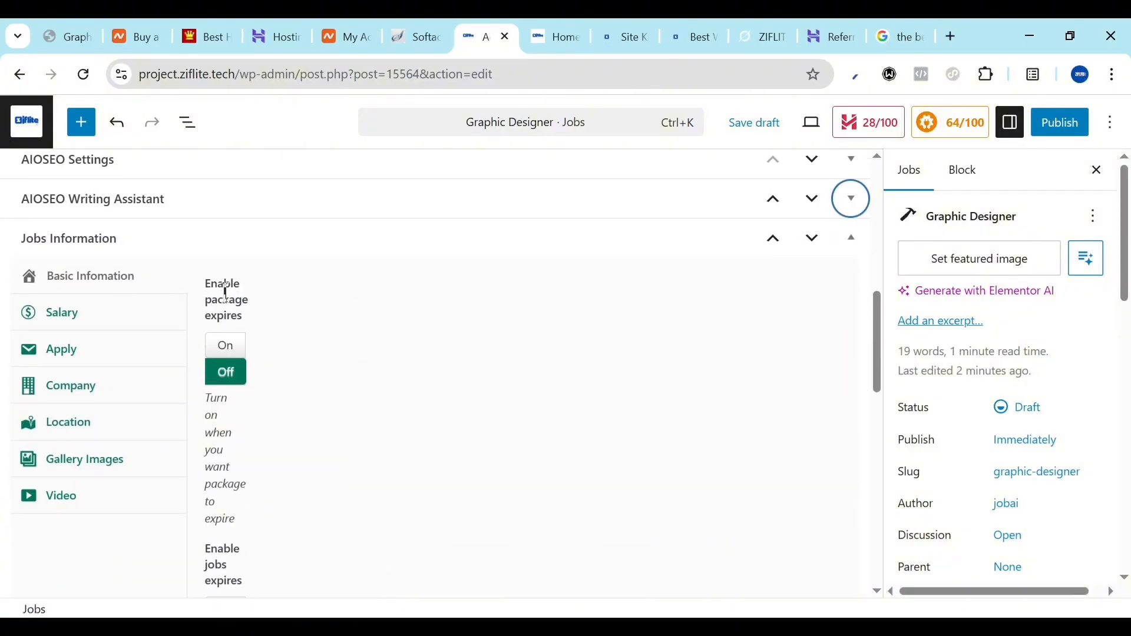
{"action": "left_click", "coordinate": [239, 349]}
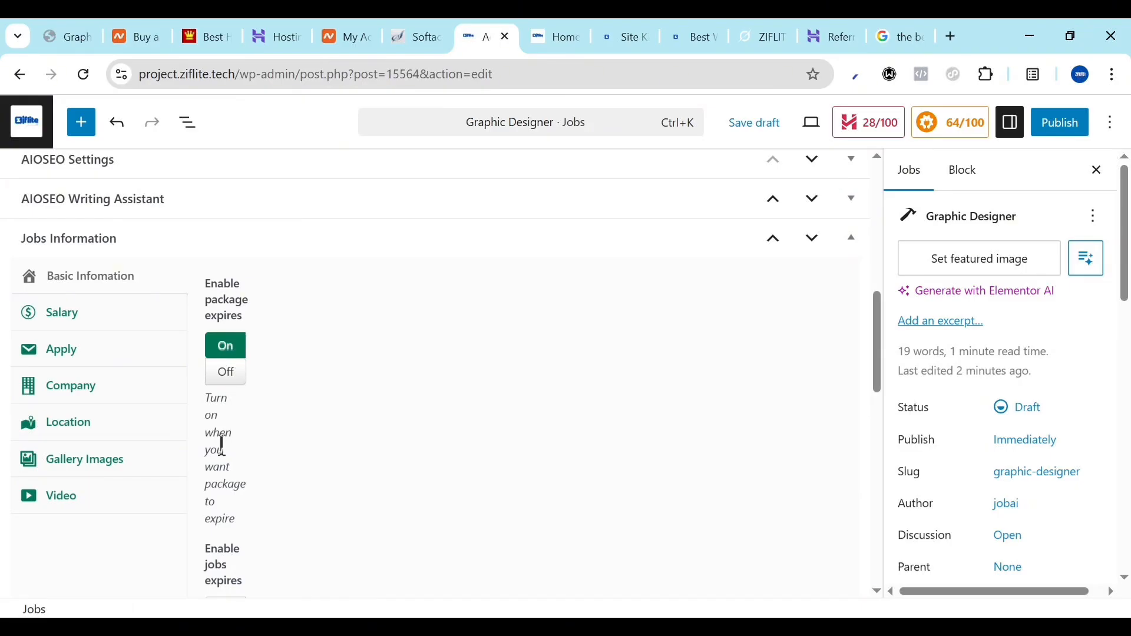
{"action": "scroll", "coordinate": [279, 462], "scroll_direction": "down", "scroll_amount": 2}
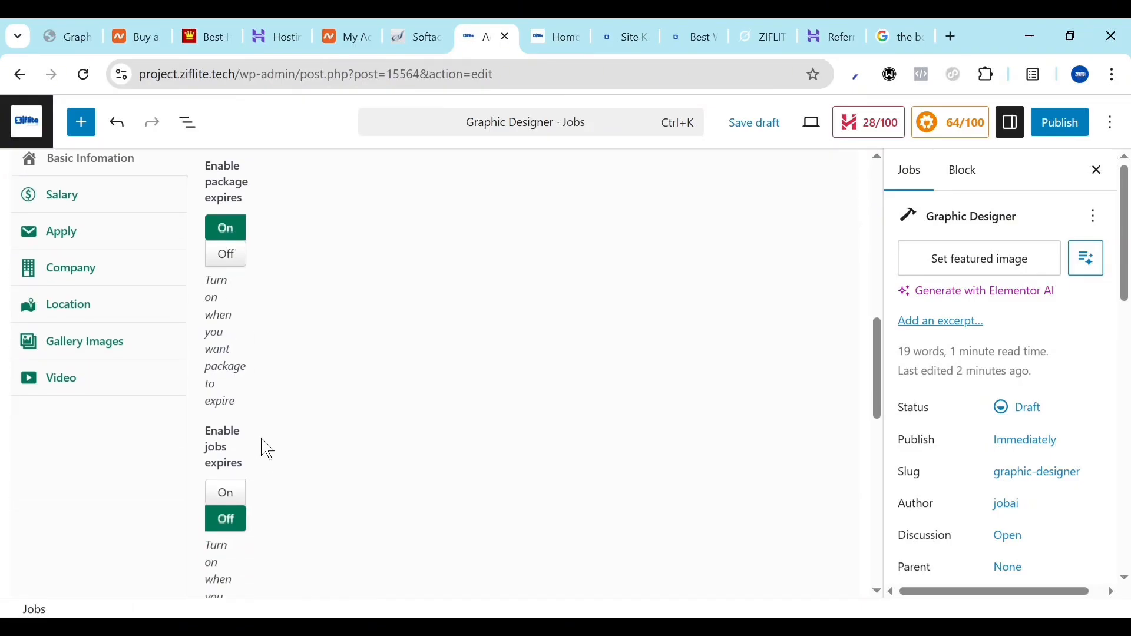
{"action": "left_click", "coordinate": [236, 492]}
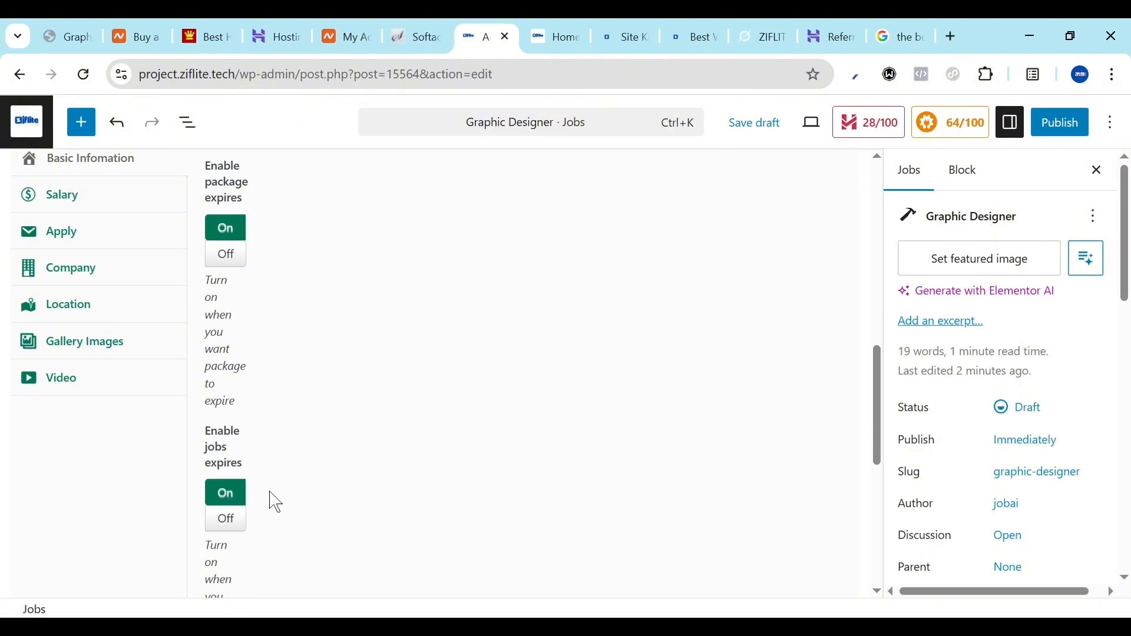
{"action": "scroll", "coordinate": [274, 501], "scroll_direction": "down", "scroll_amount": 8}
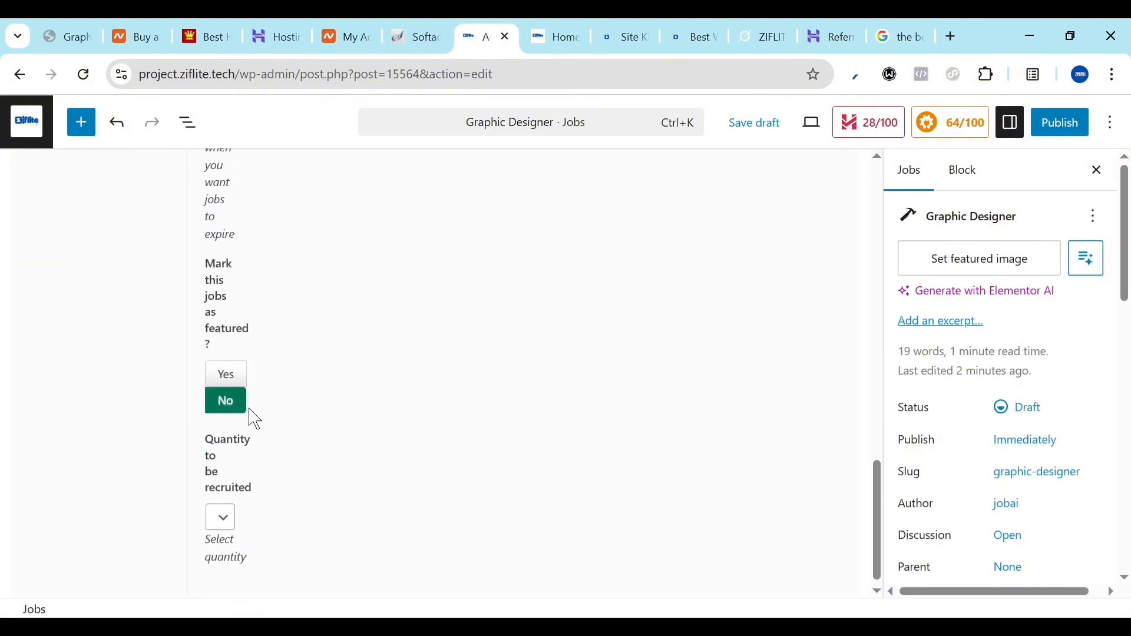
{"action": "scroll", "coordinate": [223, 341], "scroll_direction": "up", "scroll_amount": 1}
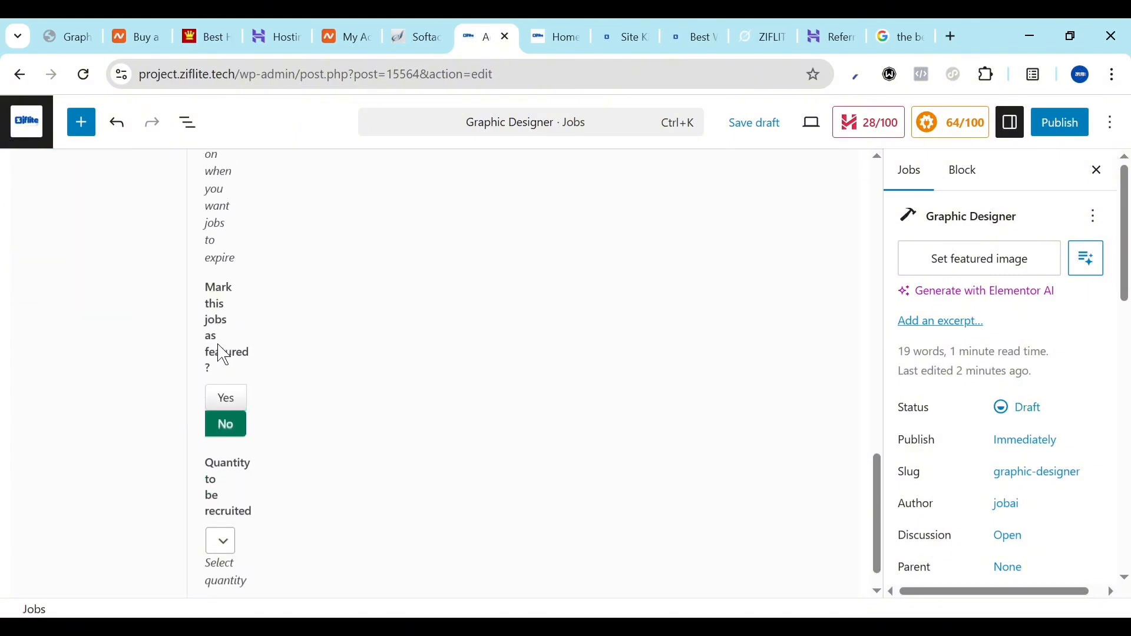
Mark the job as featured and set the quantity to be recruited to 4
{"action": "left_click", "coordinate": [230, 401]}
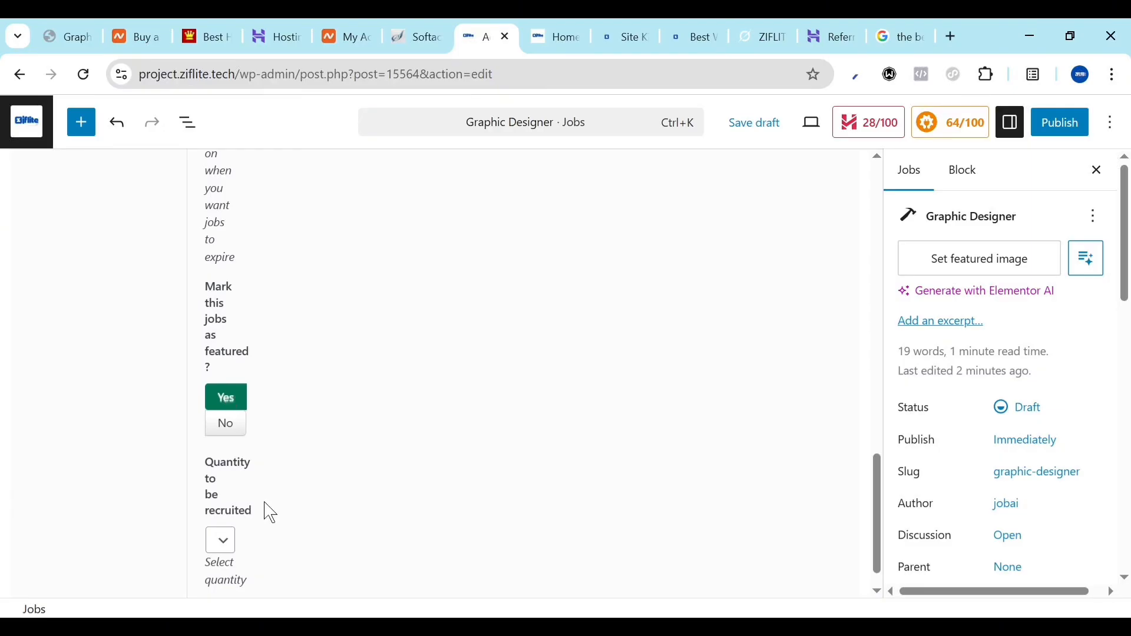
{"action": "scroll", "coordinate": [262, 471], "scroll_direction": "down", "scroll_amount": 1}
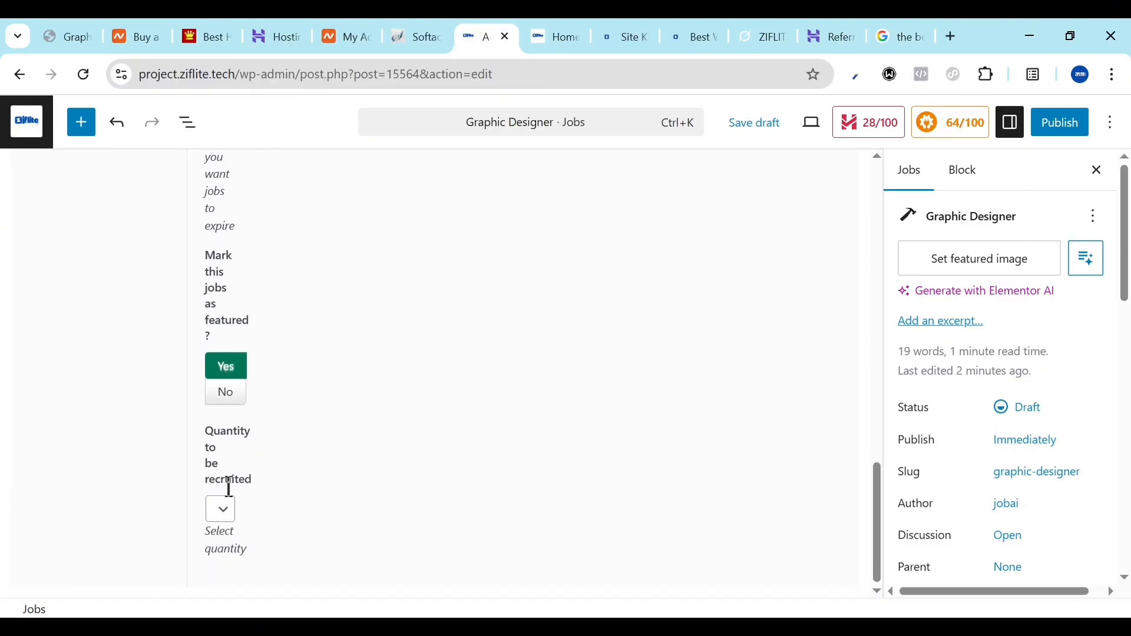
{"action": "left_click", "coordinate": [222, 510]}
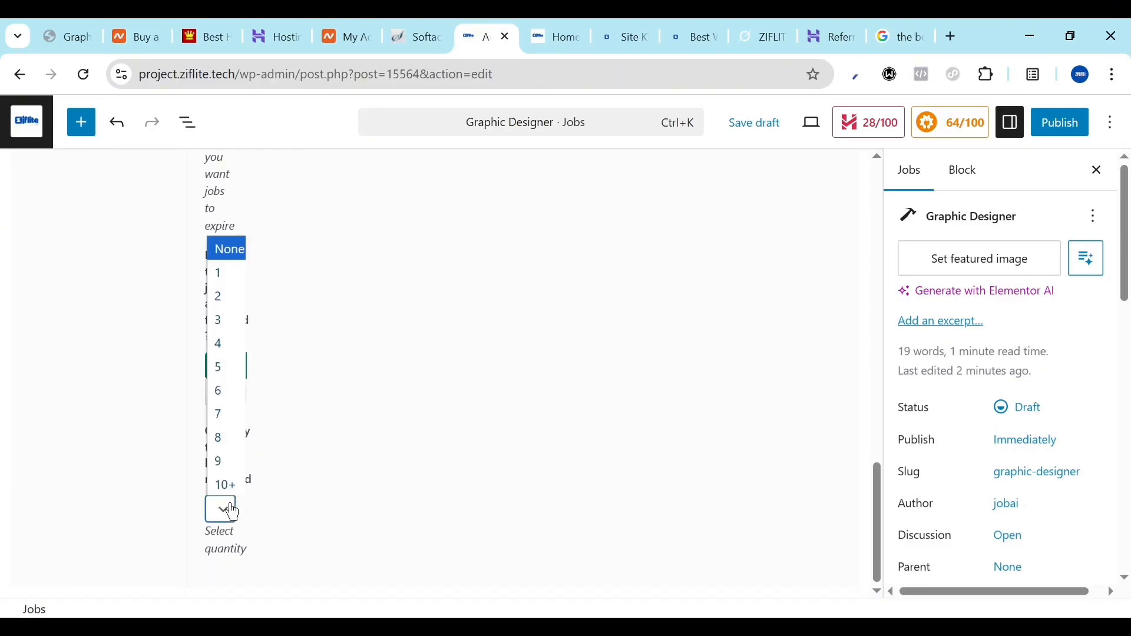
{"action": "left_click", "coordinate": [224, 327]}
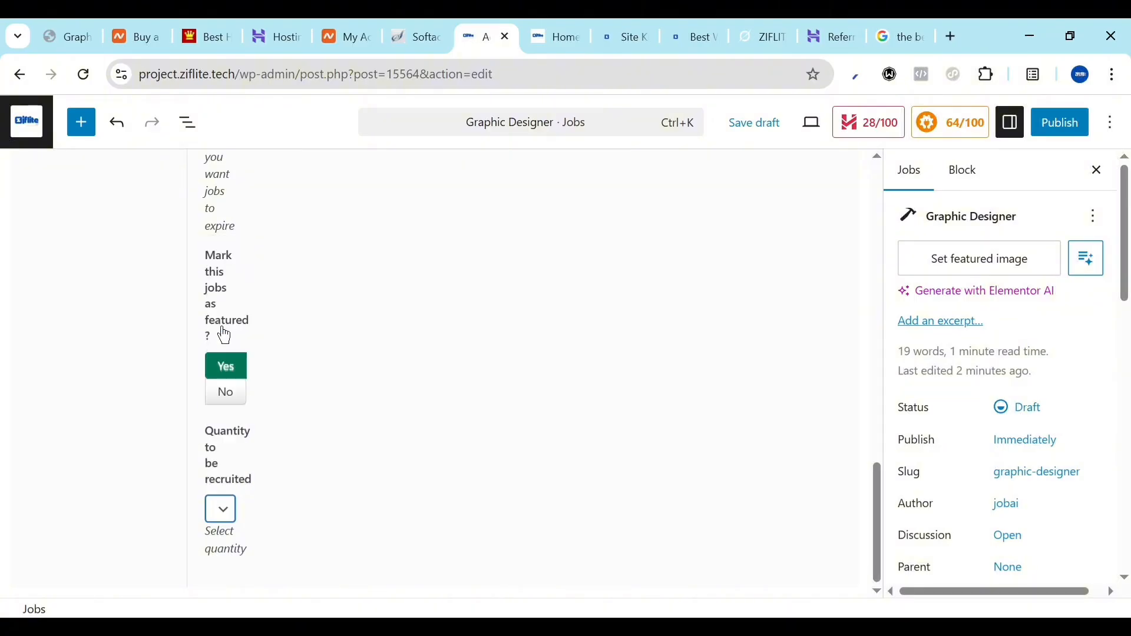
{"action": "left_click", "coordinate": [222, 509]}
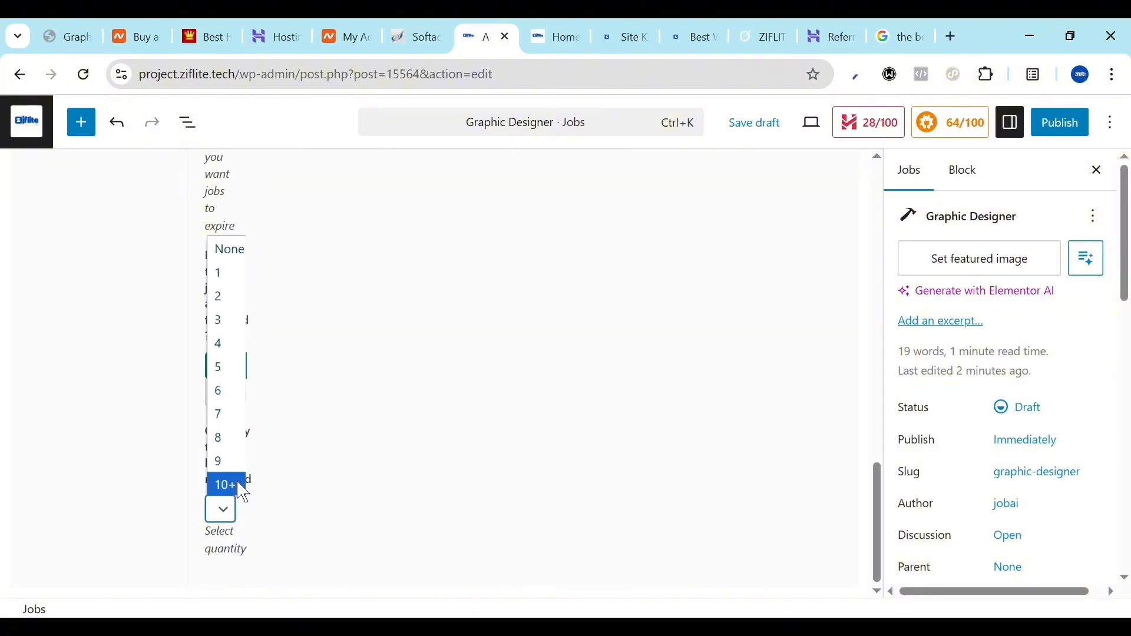
{"action": "left_click", "coordinate": [357, 469]}
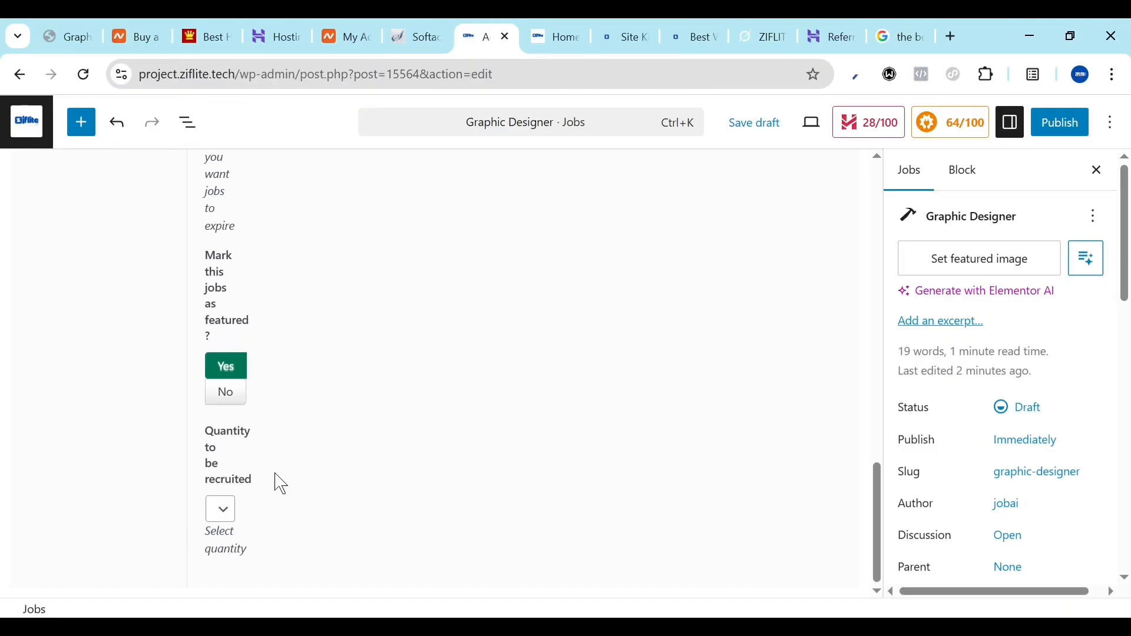
{"action": "left_click", "coordinate": [234, 505]}
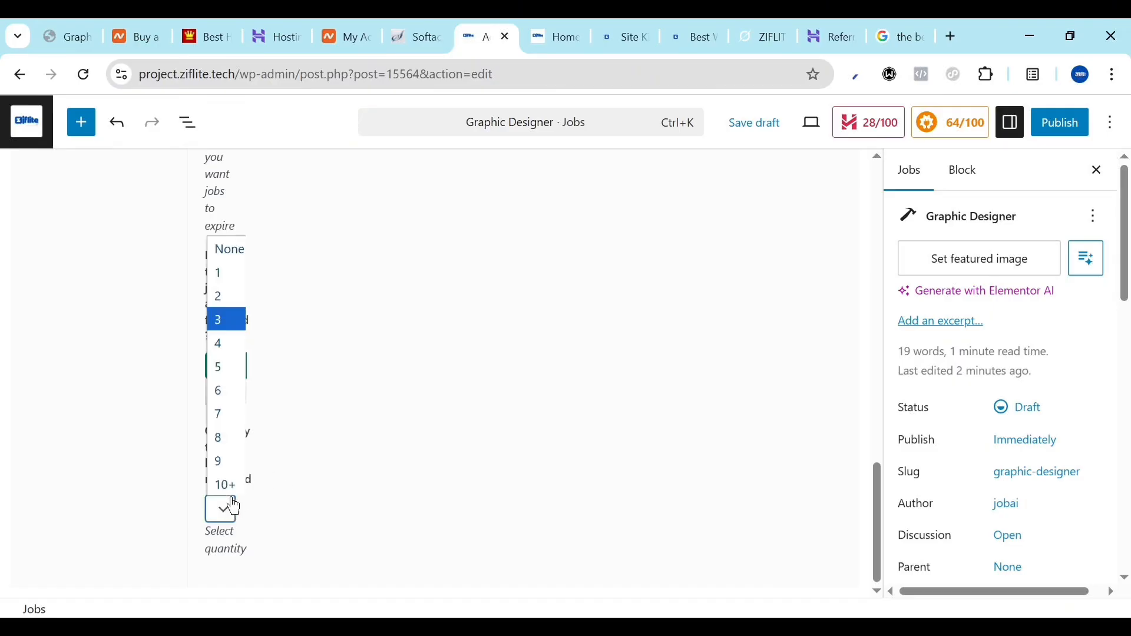
{"action": "left_click", "coordinate": [234, 341]}
{"action": "scroll", "coordinate": [341, 368], "scroll_direction": "up", "scroll_amount": 6}
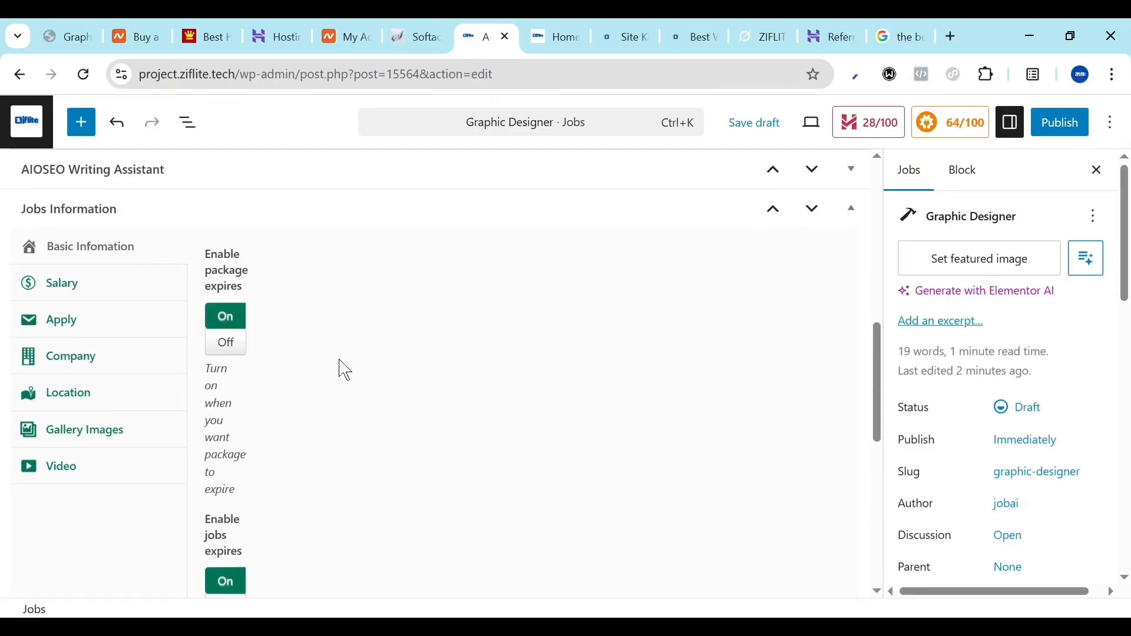
In the Salary settings, show pay as a Starting amount at a Per Month rate
{"action": "left_click", "coordinate": [162, 334]}
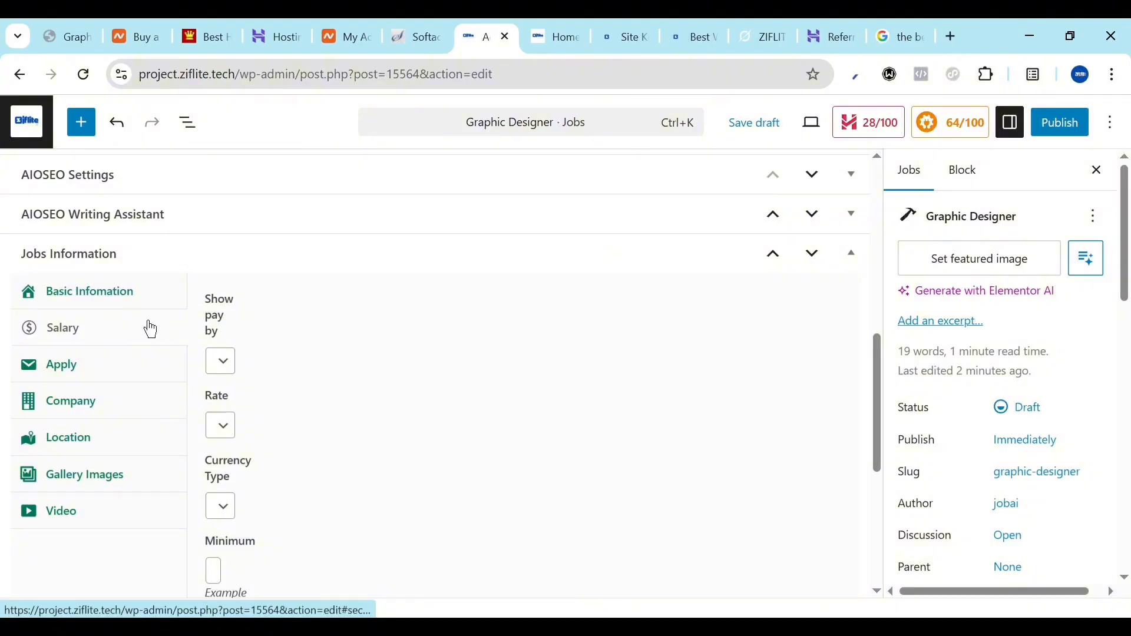
{"action": "left_click", "coordinate": [226, 375]}
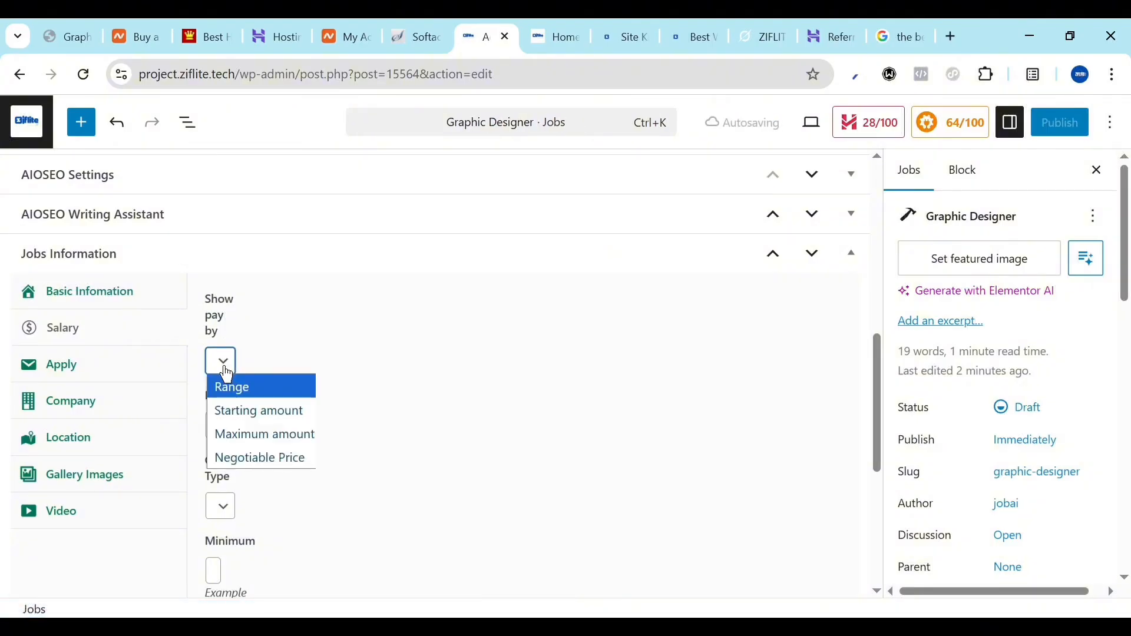
{"action": "left_click", "coordinate": [259, 415]}
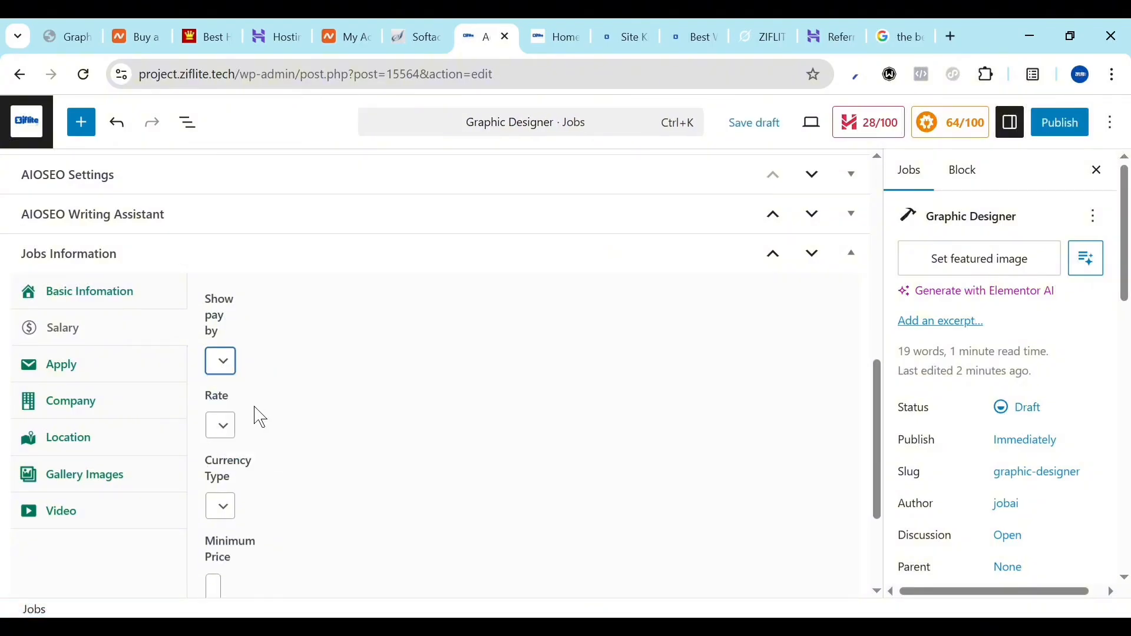
{"action": "left_click", "coordinate": [234, 424]}
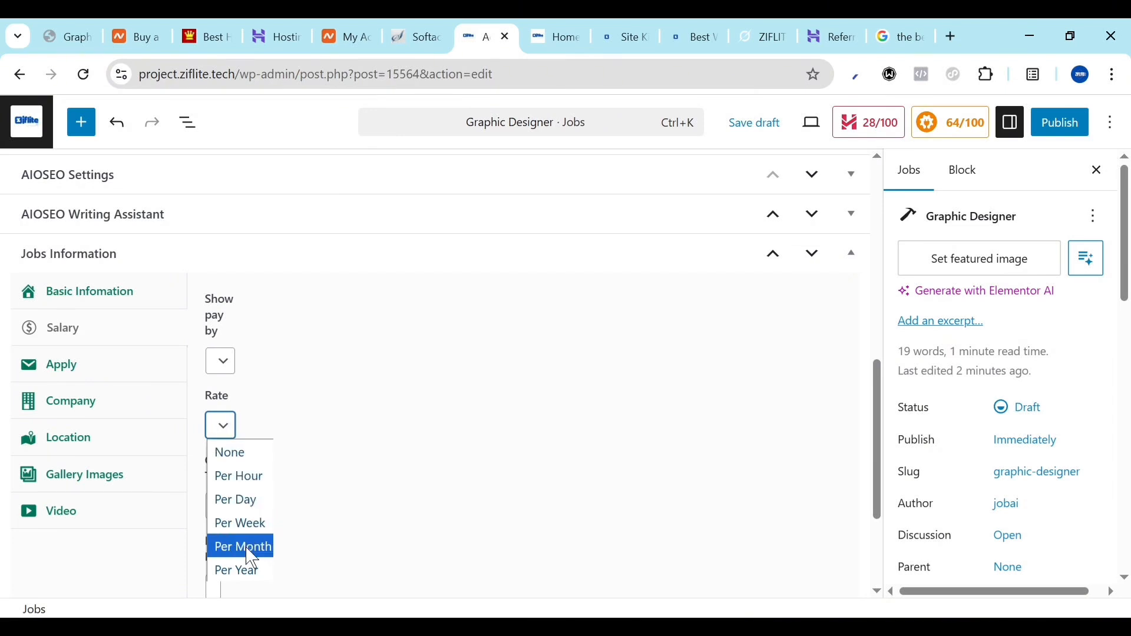
{"action": "left_click", "coordinate": [252, 557]}
{"action": "scroll", "coordinate": [306, 391], "scroll_direction": "down", "scroll_amount": 2}
Choose the salary currency type and move through the Minimum Price and Convert Min fields
{"action": "left_click", "coordinate": [231, 404]}
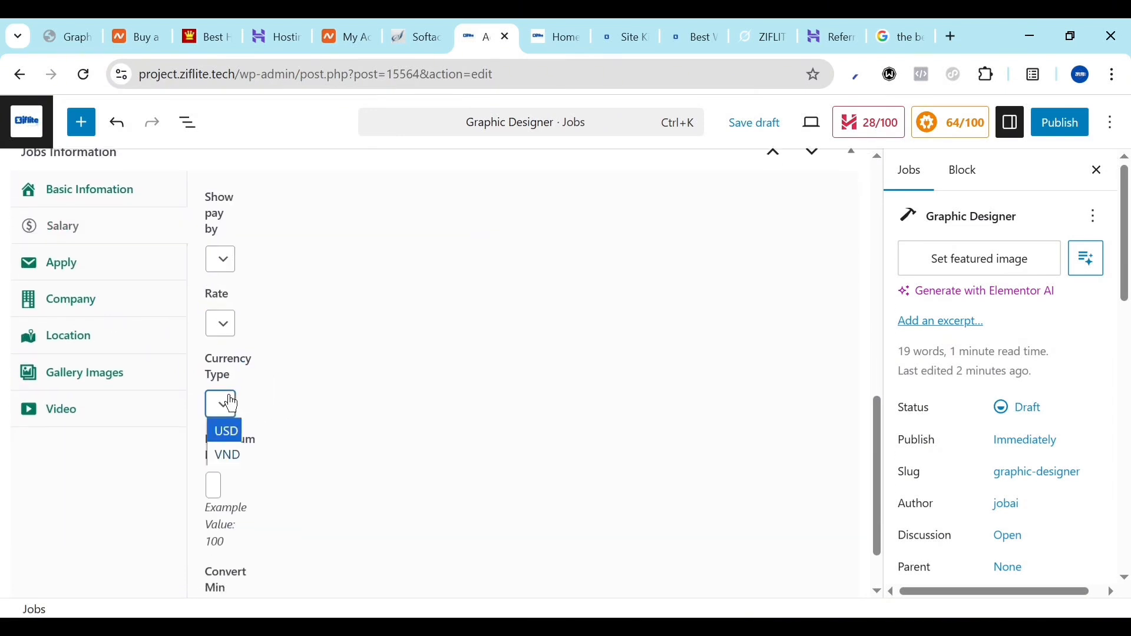
{"action": "left_click", "coordinate": [228, 440]}
{"action": "scroll", "coordinate": [275, 422], "scroll_direction": "down", "scroll_amount": 2}
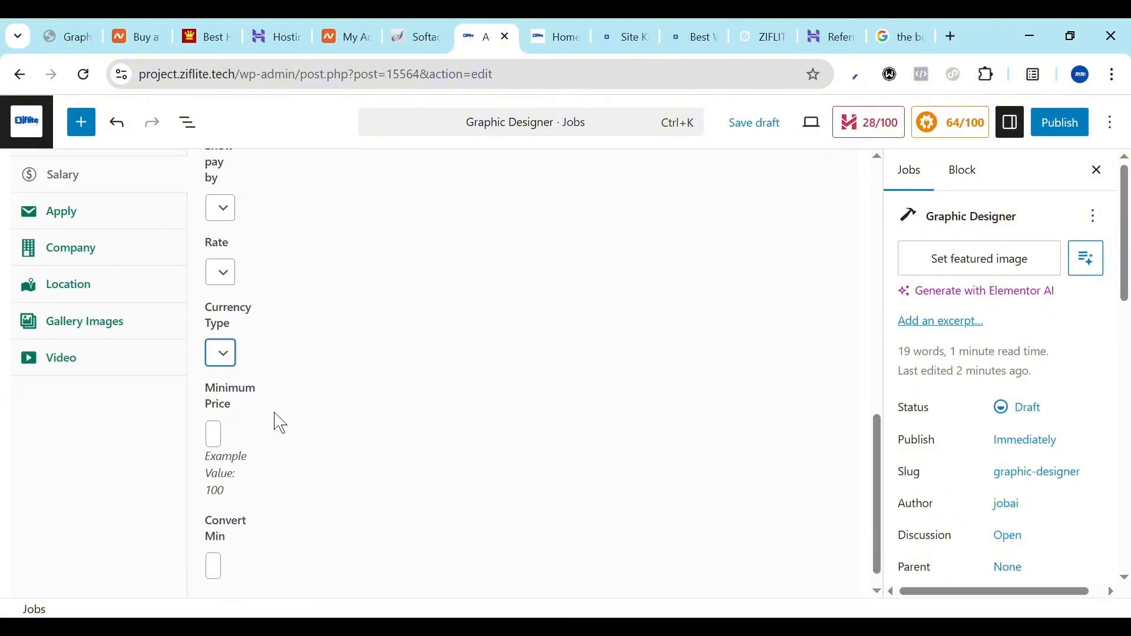
{"action": "left_click", "coordinate": [209, 422]}
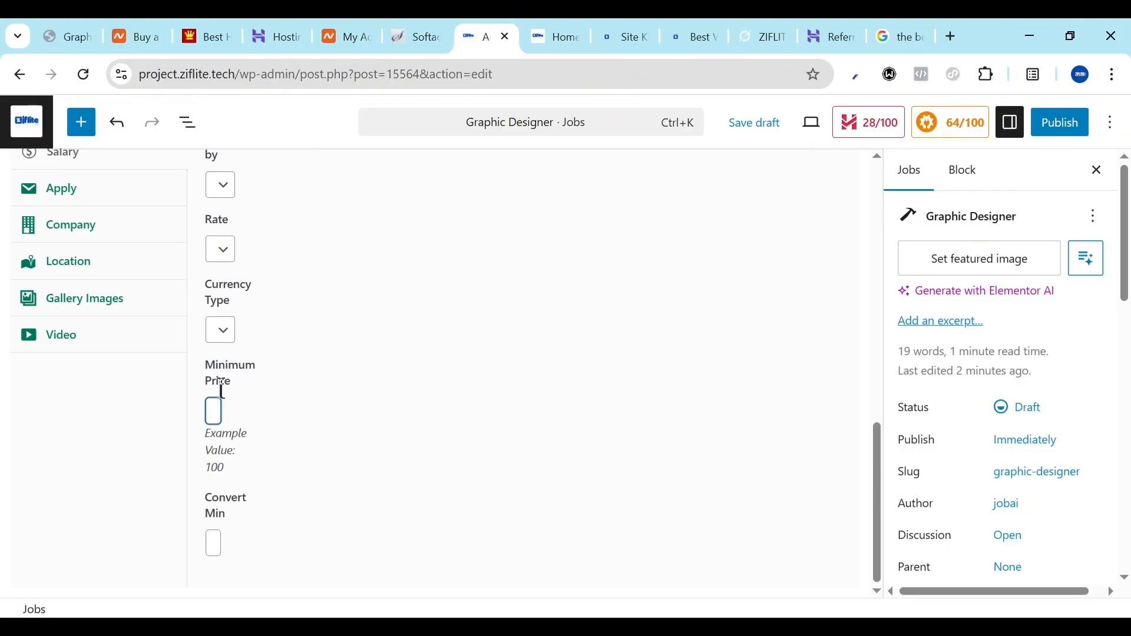
{"action": "left_click", "coordinate": [216, 540]}
{"action": "scroll", "coordinate": [324, 509], "scroll_direction": "up", "scroll_amount": 6}
{"action": "scroll", "coordinate": [265, 453], "scroll_direction": "down", "scroll_amount": 4}
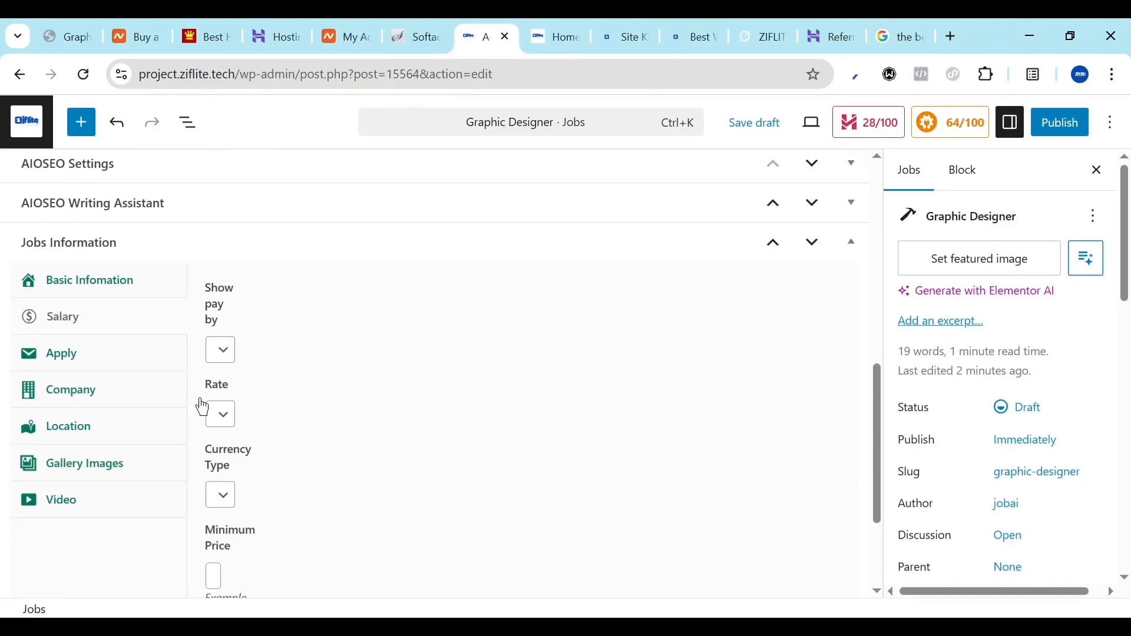
Review the job's Apply type options and Company list without changing anything
{"action": "left_click", "coordinate": [94, 370]}
{"action": "left_click", "coordinate": [228, 405]}
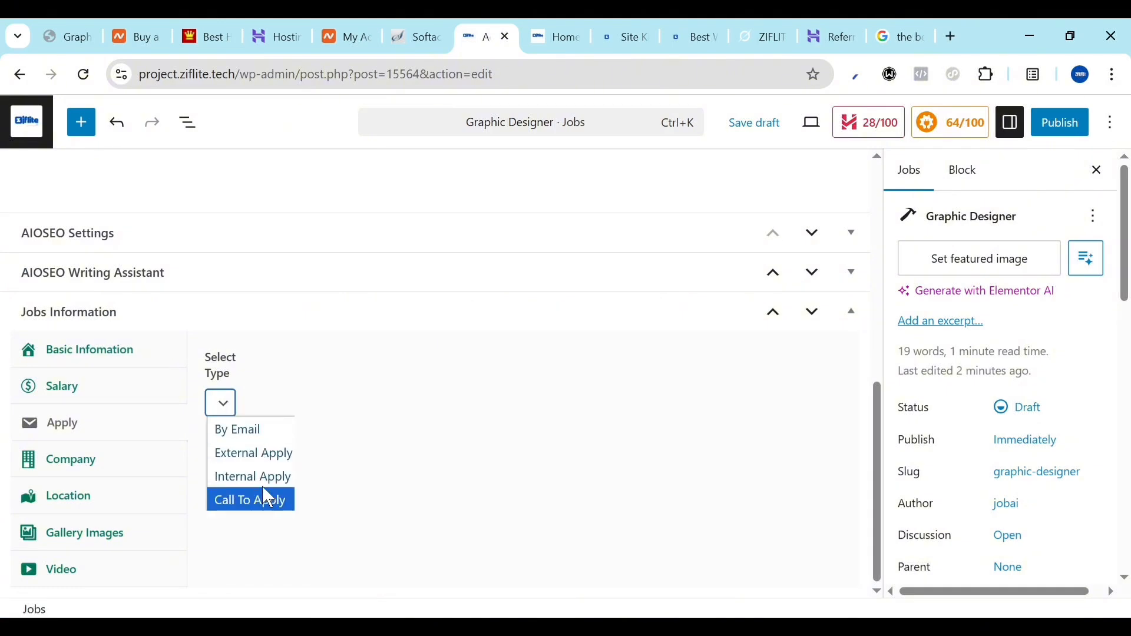
{"action": "left_click", "coordinate": [245, 452]}
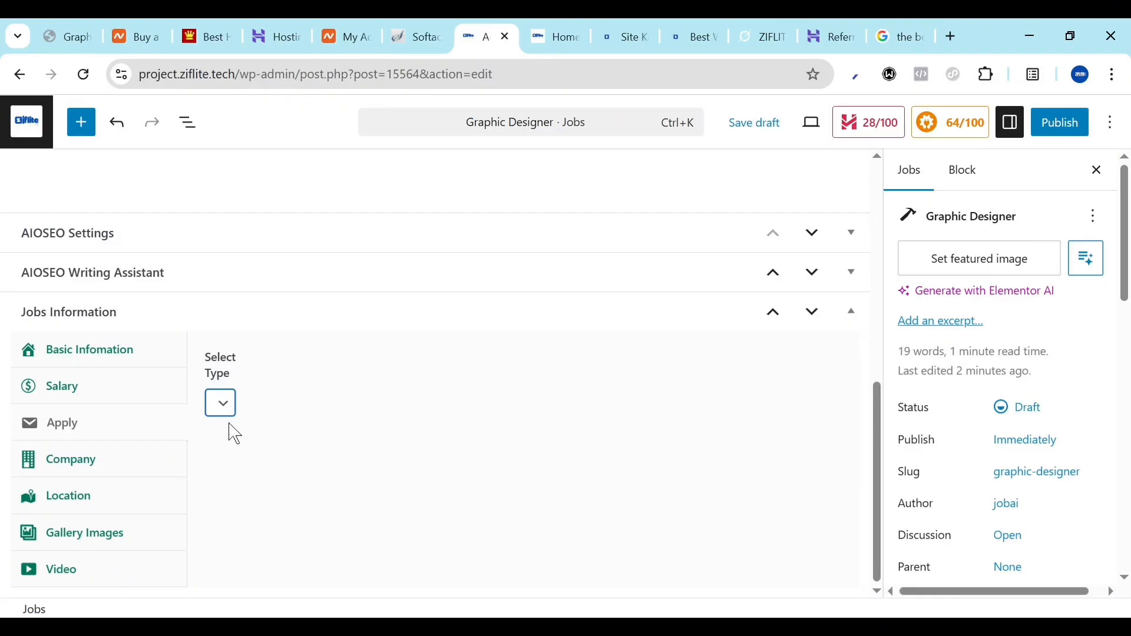
{"action": "left_click", "coordinate": [96, 471]}
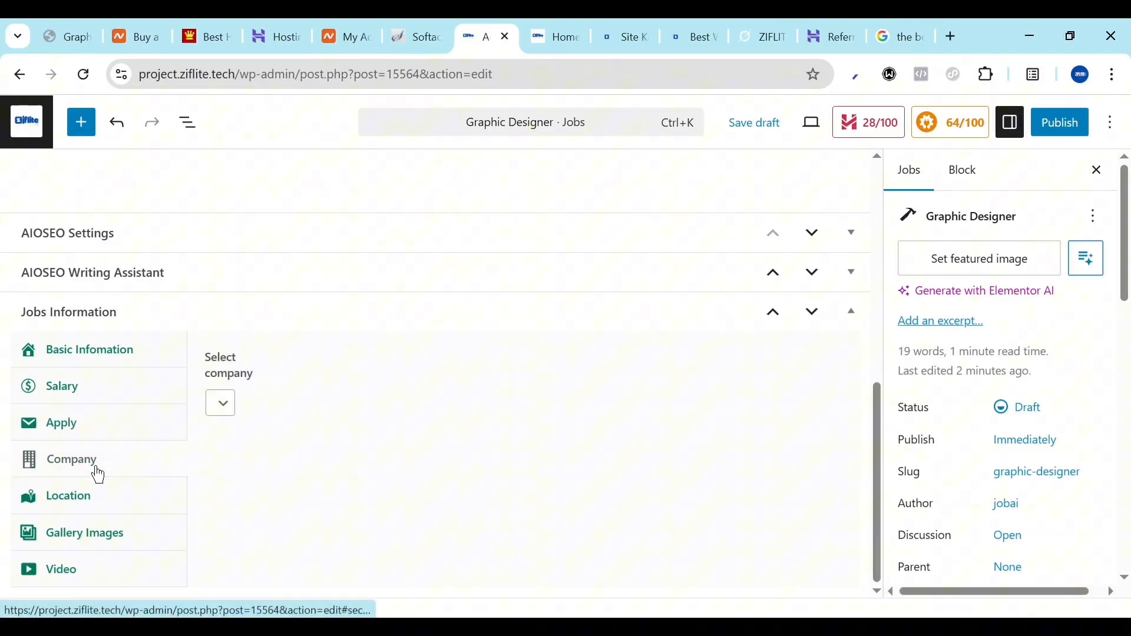
{"action": "left_click", "coordinate": [219, 414]}
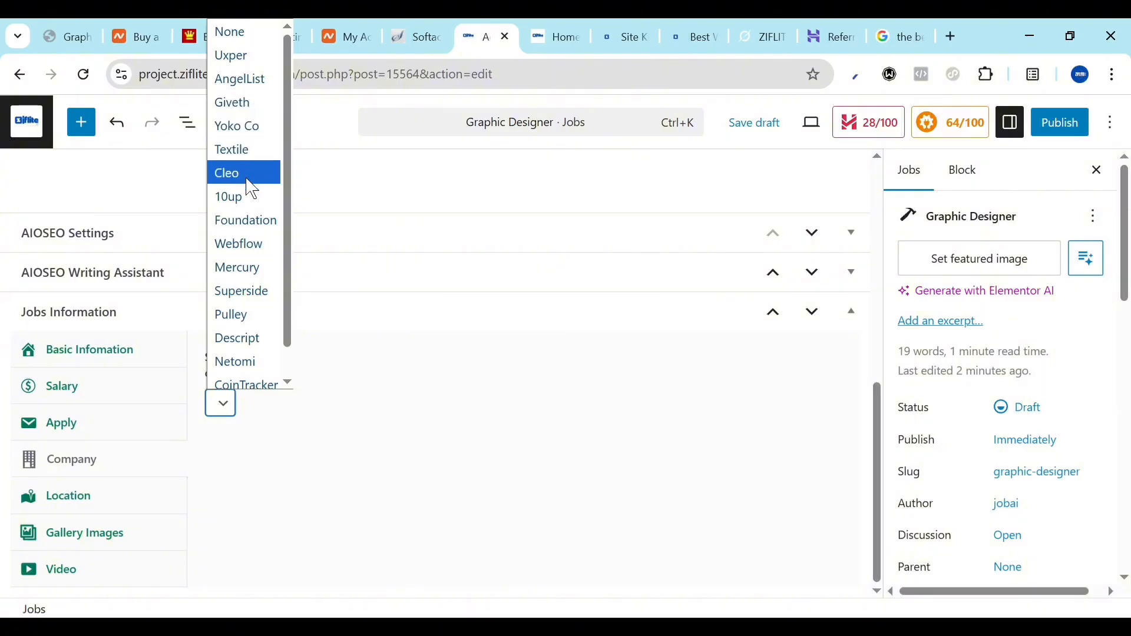
{"action": "scroll", "coordinate": [247, 215], "scroll_direction": "down", "scroll_amount": 1}
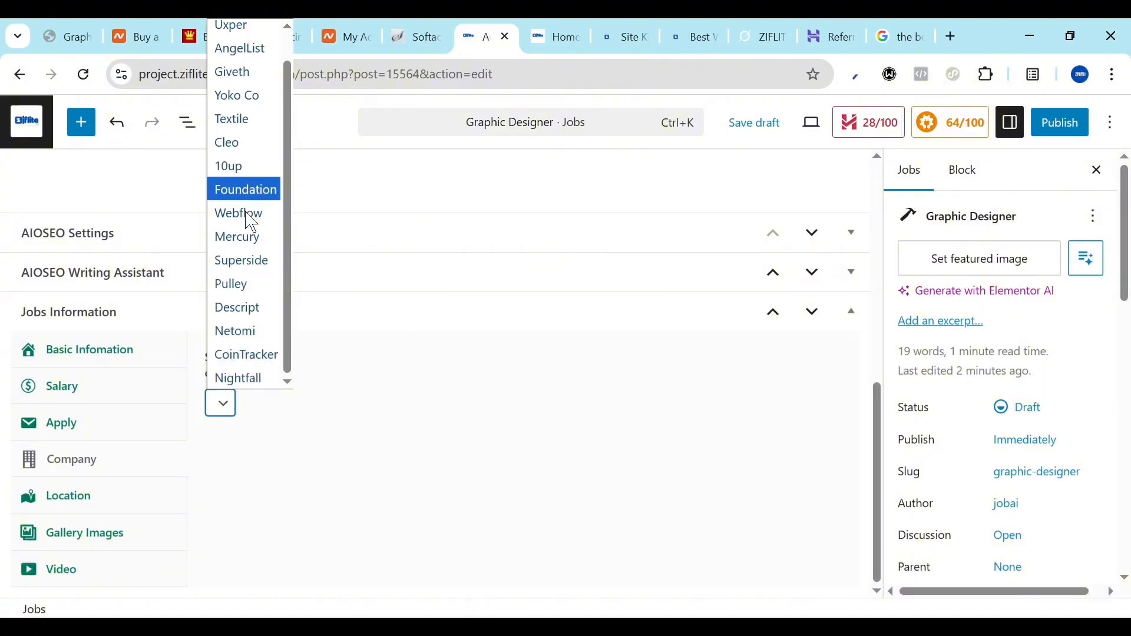
{"action": "scroll", "coordinate": [258, 248], "scroll_direction": "up", "scroll_amount": 1}
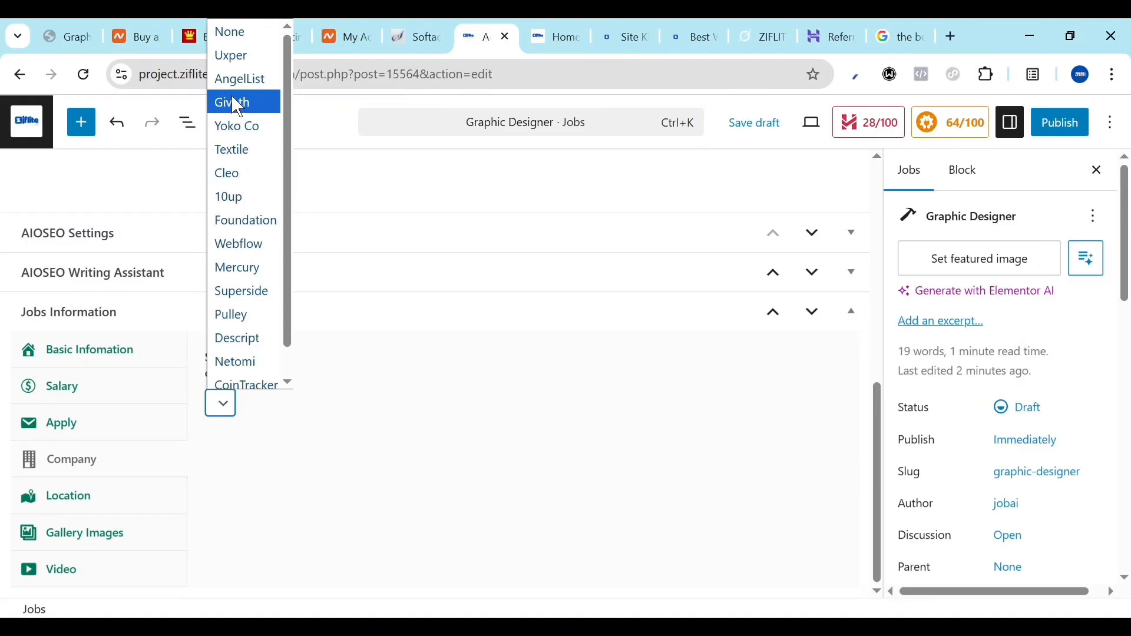
{"action": "left_click", "coordinate": [233, 54]}
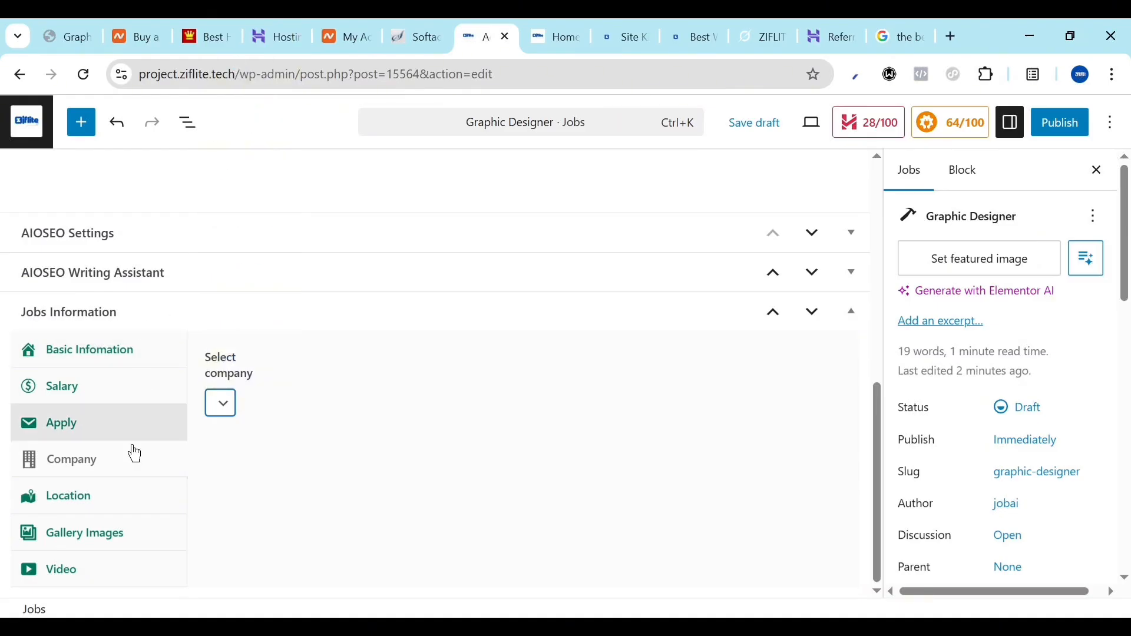
Look over the Location and Video fields, ending on the Gallery Images section
{"action": "left_click", "coordinate": [126, 501]}
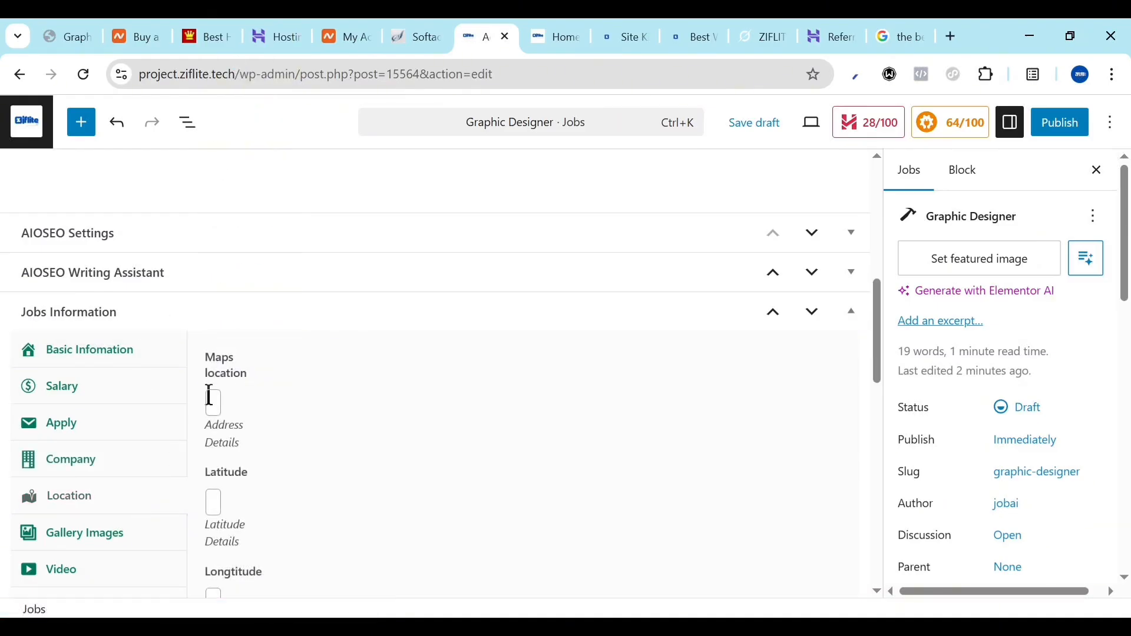
{"action": "scroll", "coordinate": [218, 436], "scroll_direction": "down", "scroll_amount": 3}
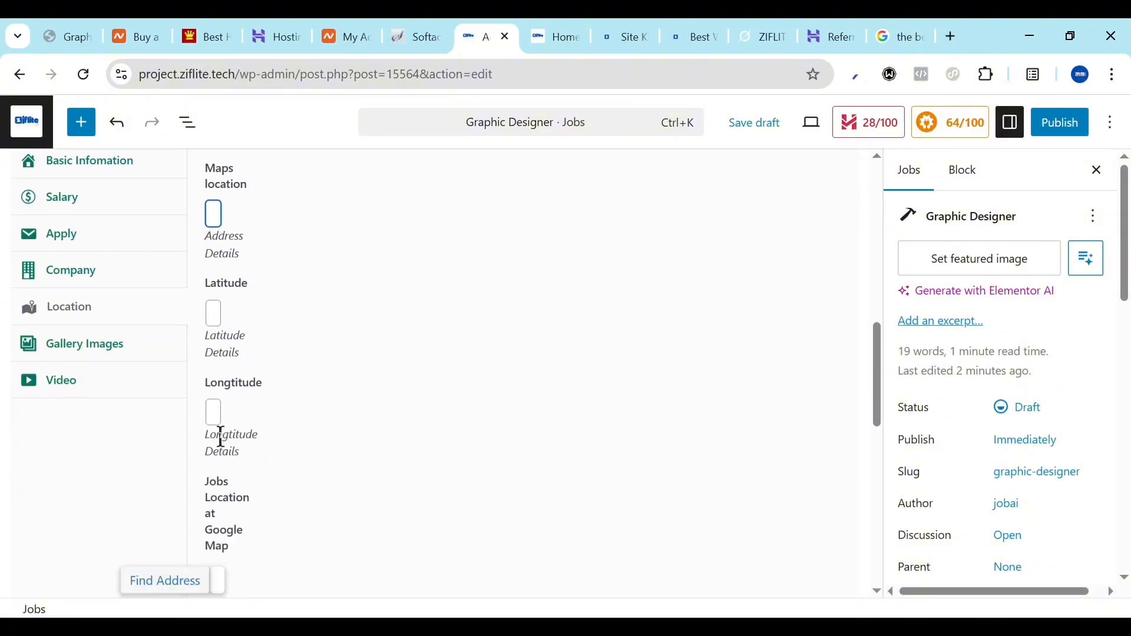
{"action": "left_click", "coordinate": [93, 372]}
{"action": "left_click", "coordinate": [104, 356]}
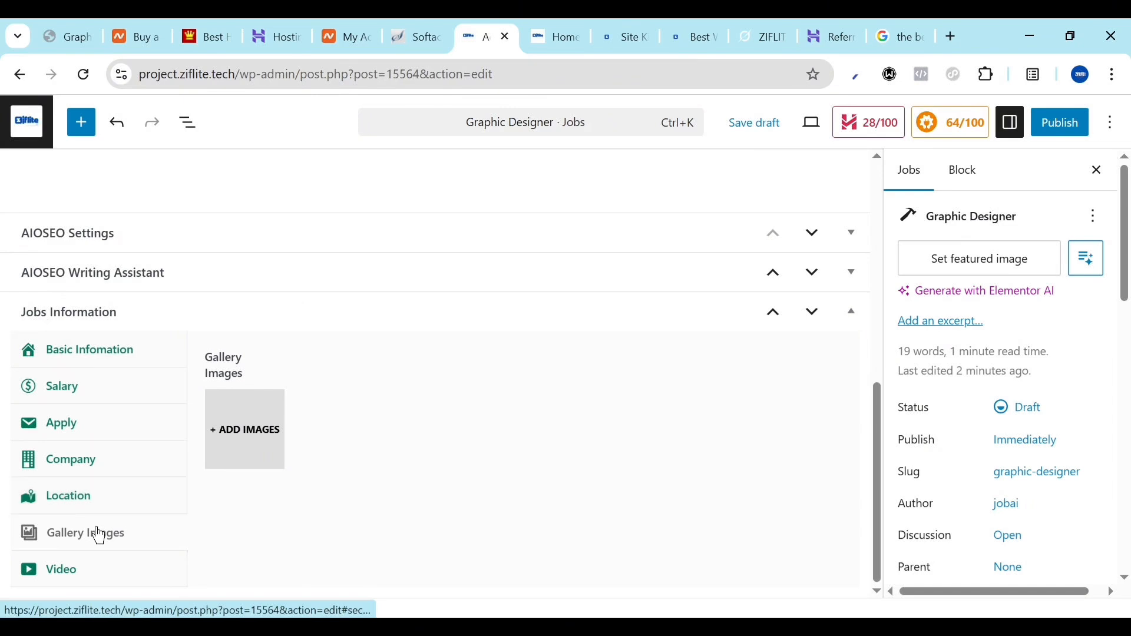
Add cropped-cycle-logo-ziflite-logo-Icon-1.jpg from the Media Library to the job's gallery
{"action": "left_click", "coordinate": [256, 429]}
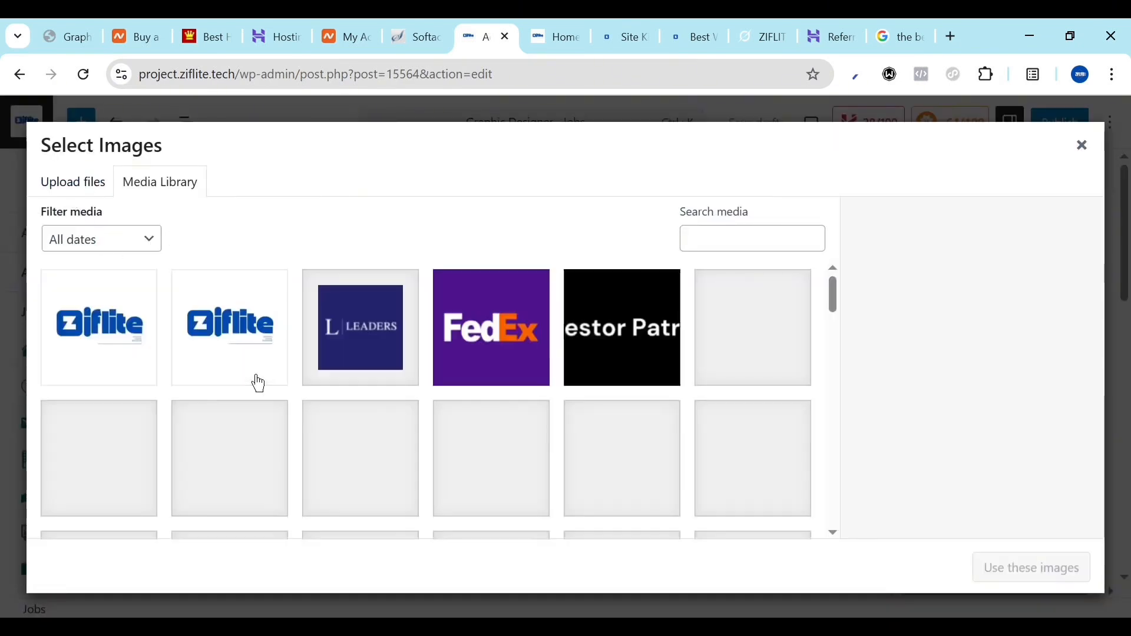
{"action": "left_click", "coordinate": [131, 371]}
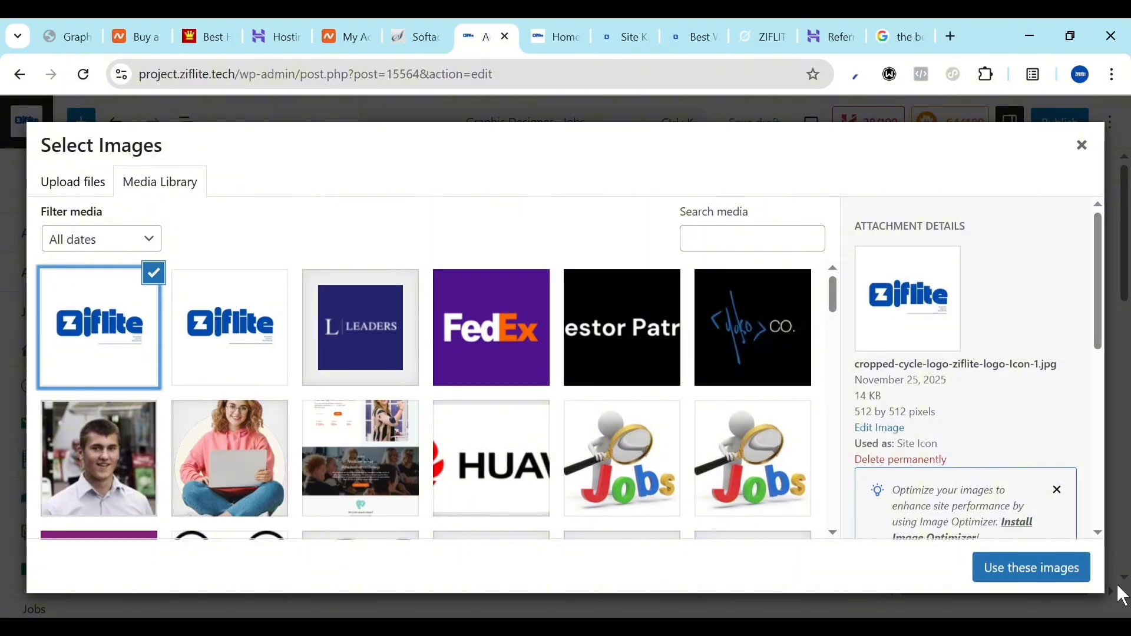
{"action": "left_click", "coordinate": [1031, 574]}
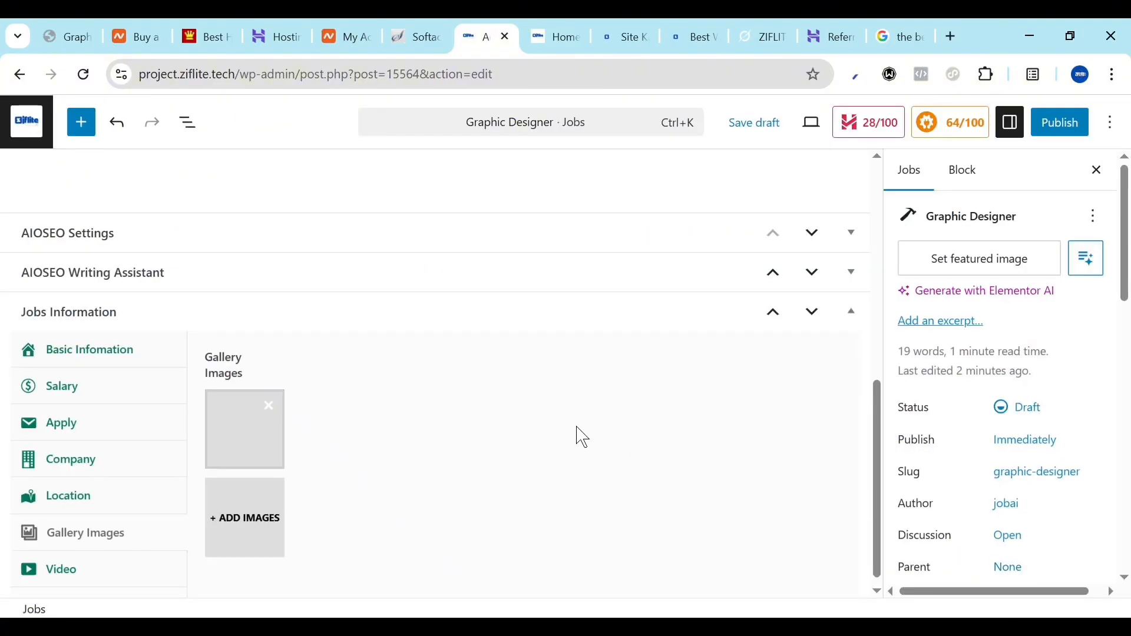
{"action": "scroll", "coordinate": [576, 437], "scroll_direction": "up", "scroll_amount": 10}
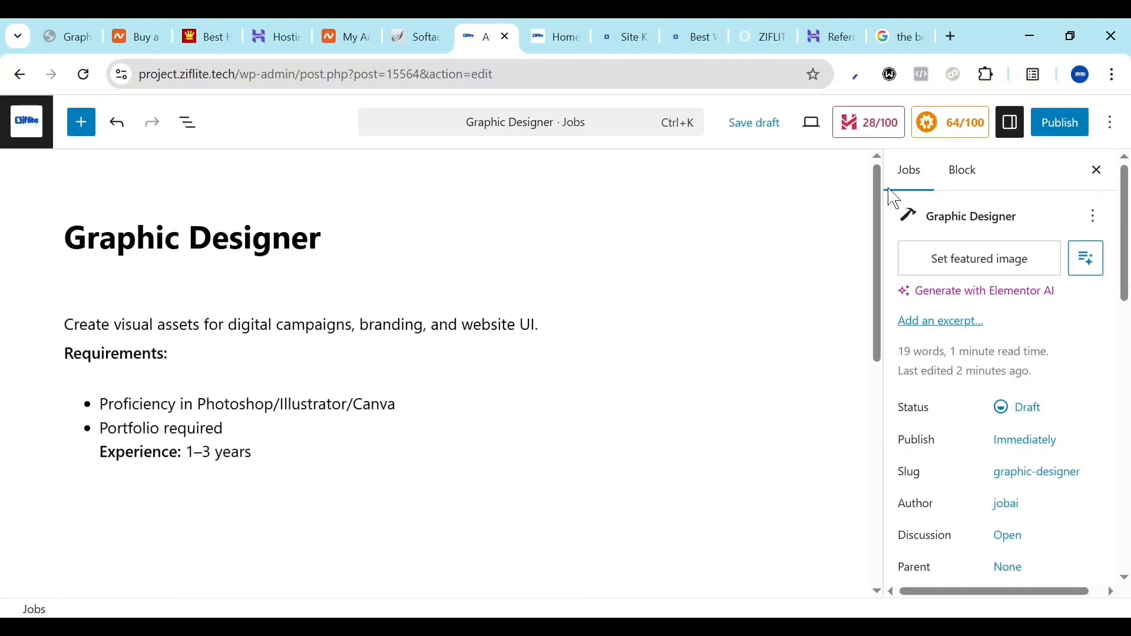
Set the Ziflite logo from the Media Library as the job's featured image
{"action": "left_click", "coordinate": [974, 260]}
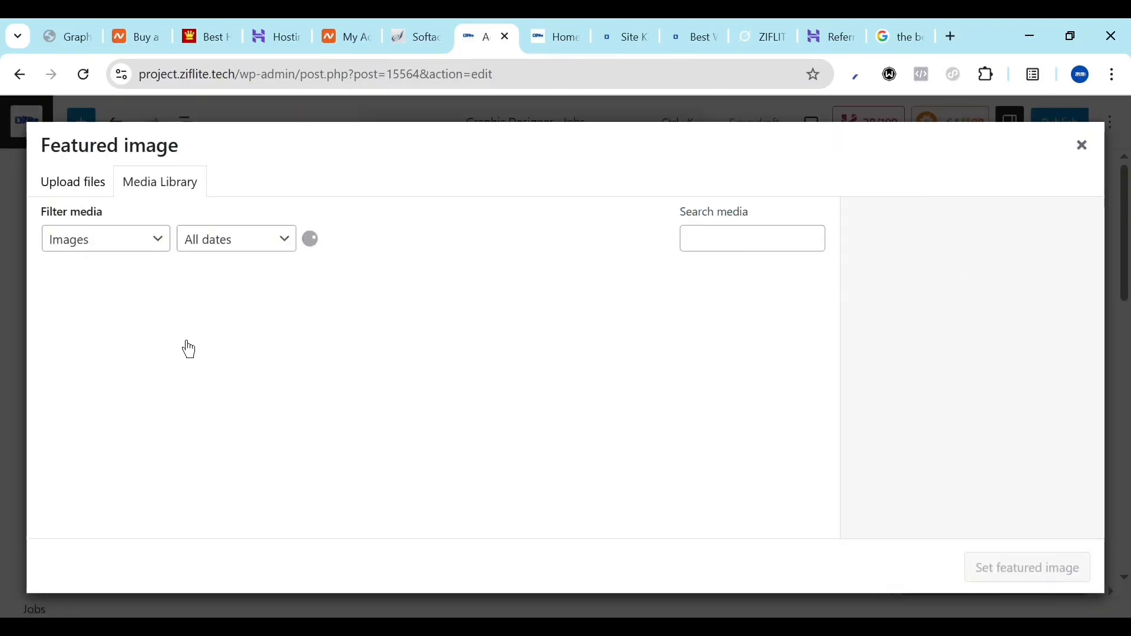
{"action": "left_click", "coordinate": [117, 350]}
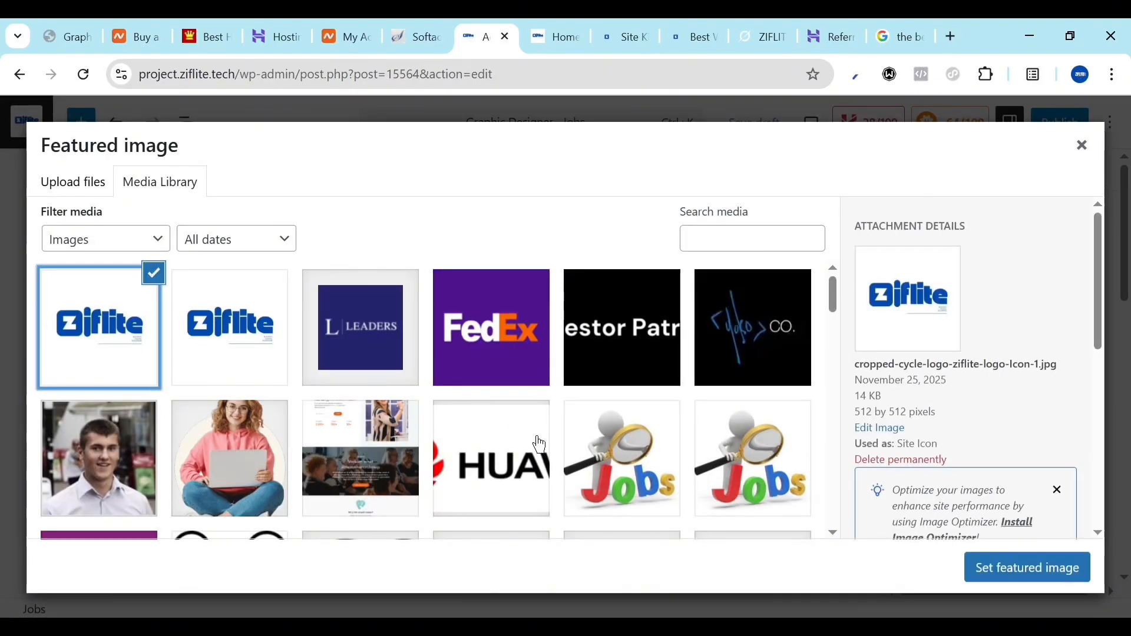
{"action": "left_click", "coordinate": [1013, 572]}
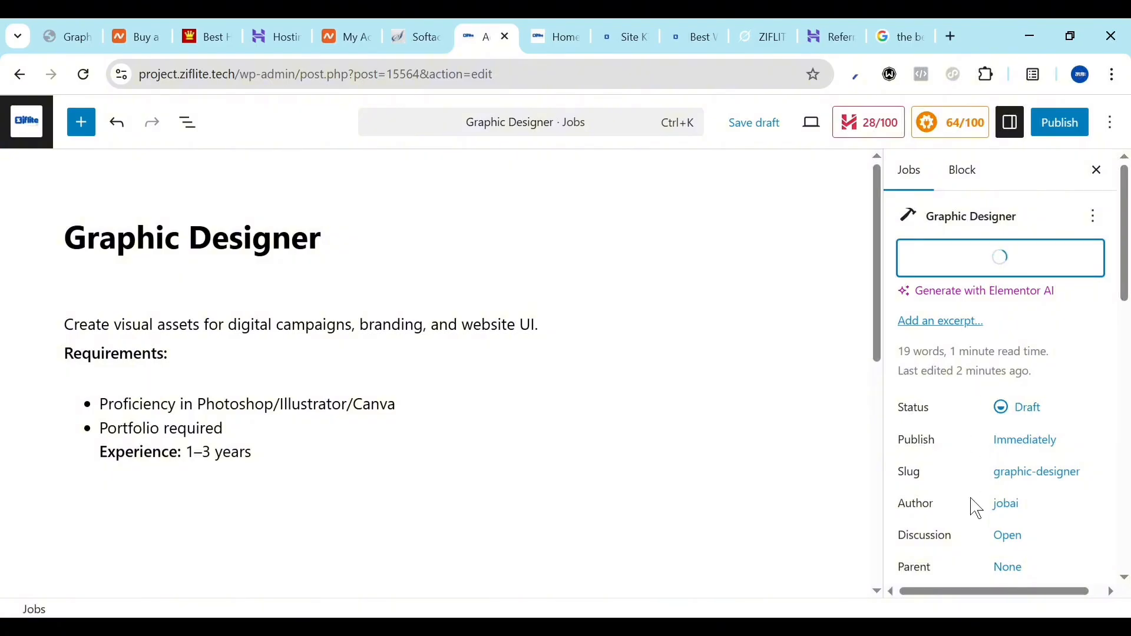
{"action": "scroll", "coordinate": [974, 507], "scroll_direction": "down", "scroll_amount": 2}
{"action": "scroll", "coordinate": [973, 505], "scroll_direction": "down", "scroll_amount": 5}
{"action": "scroll", "coordinate": [975, 507], "scroll_direction": "up", "scroll_amount": 7}
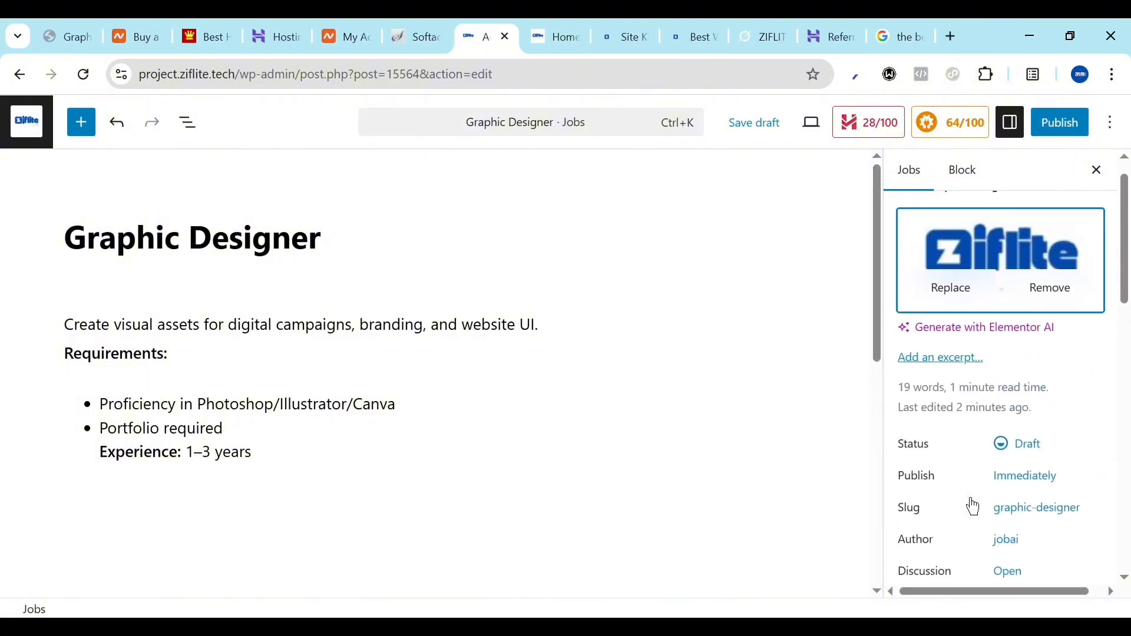
{"action": "scroll", "coordinate": [973, 403], "scroll_direction": "down", "scroll_amount": 7}
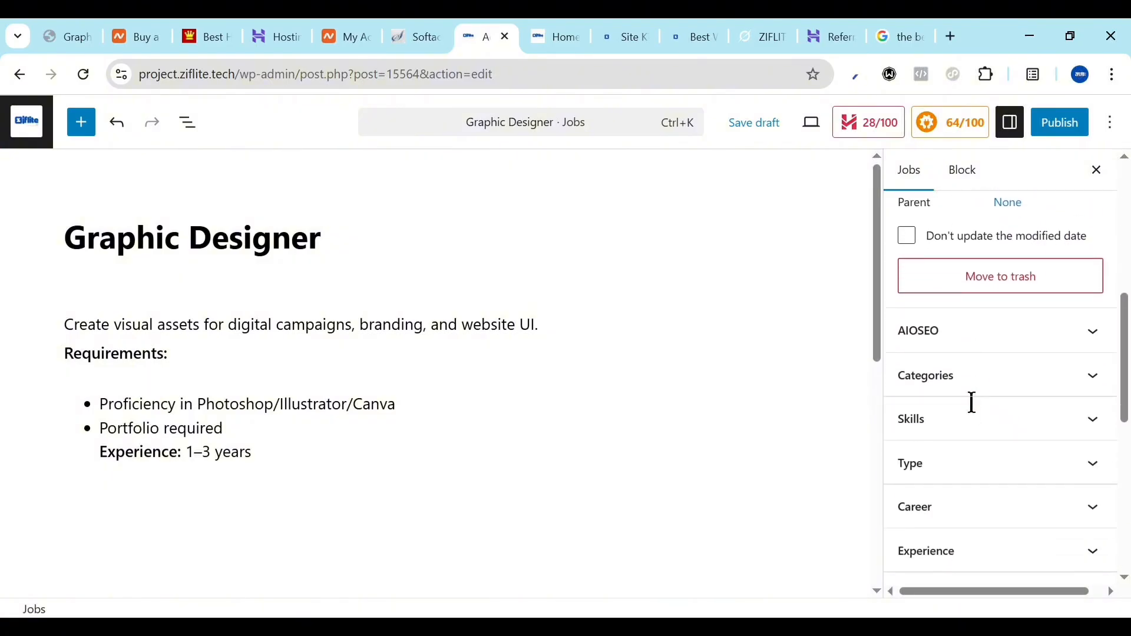
Expand the Skills box and select the 'Graphic Designer' post title for copying
{"action": "left_click", "coordinate": [1053, 426]}
{"action": "scroll", "coordinate": [1049, 424], "scroll_direction": "down", "scroll_amount": 2}
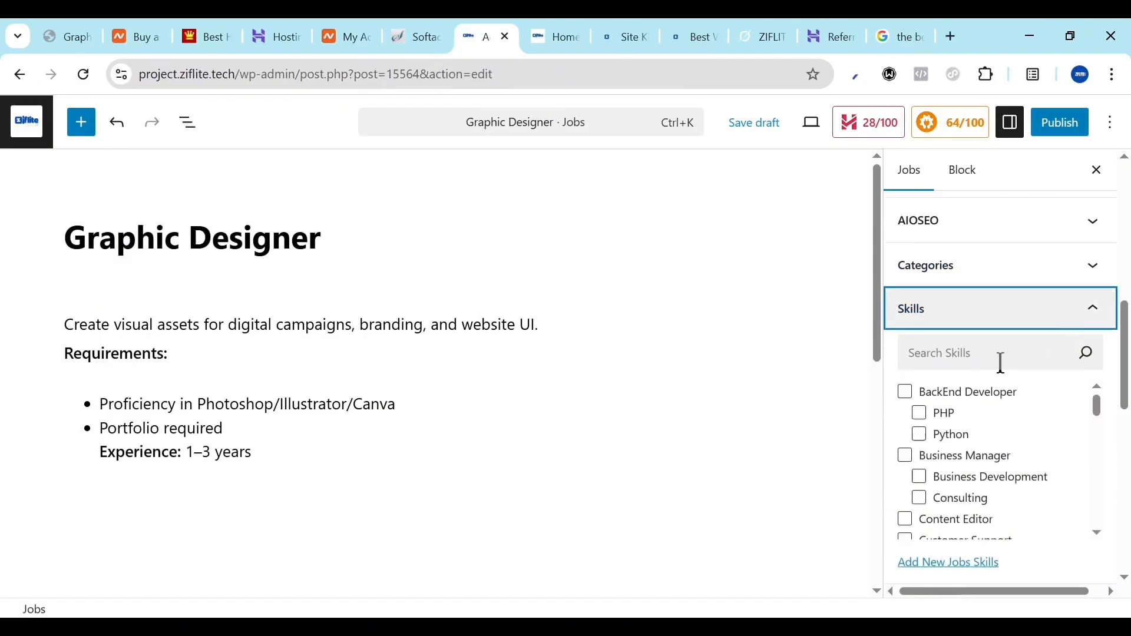
{"action": "scroll", "coordinate": [976, 474], "scroll_direction": "down", "scroll_amount": 8}
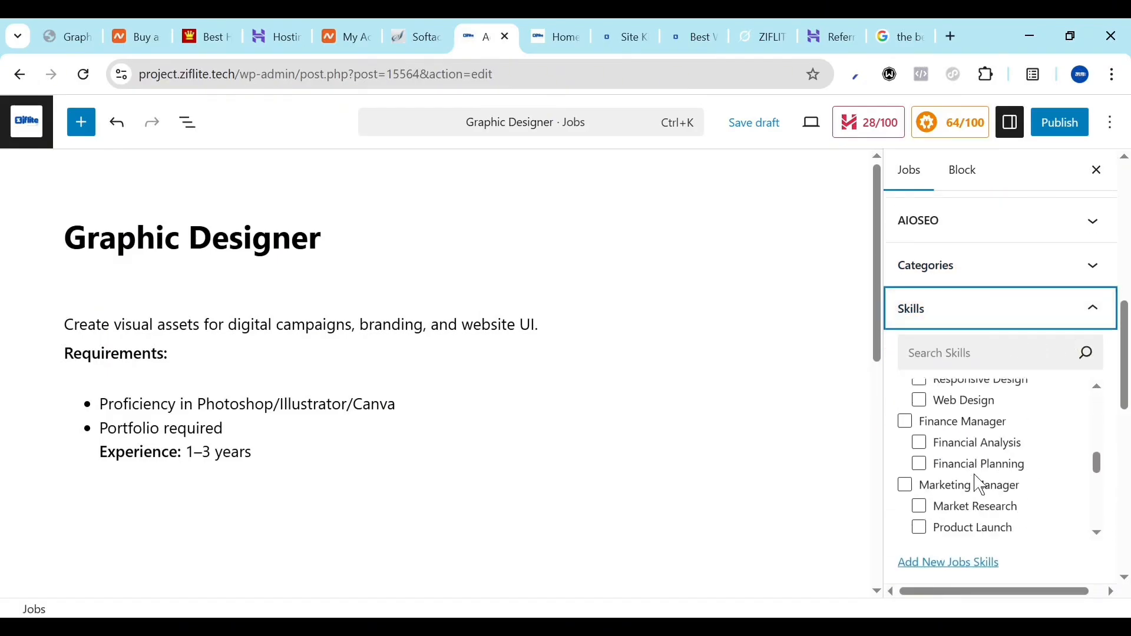
{"action": "triple_click", "coordinate": [255, 237]}
{"action": "key", "text": "ctrl+c"}
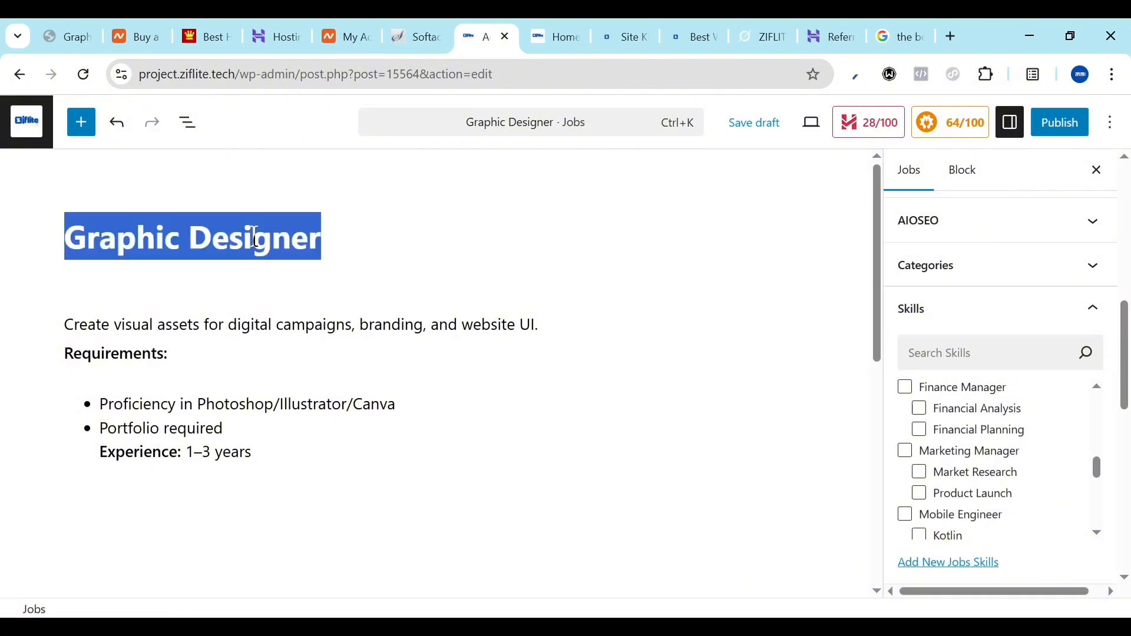
{"action": "scroll", "coordinate": [990, 493], "scroll_direction": "down", "scroll_amount": 3}
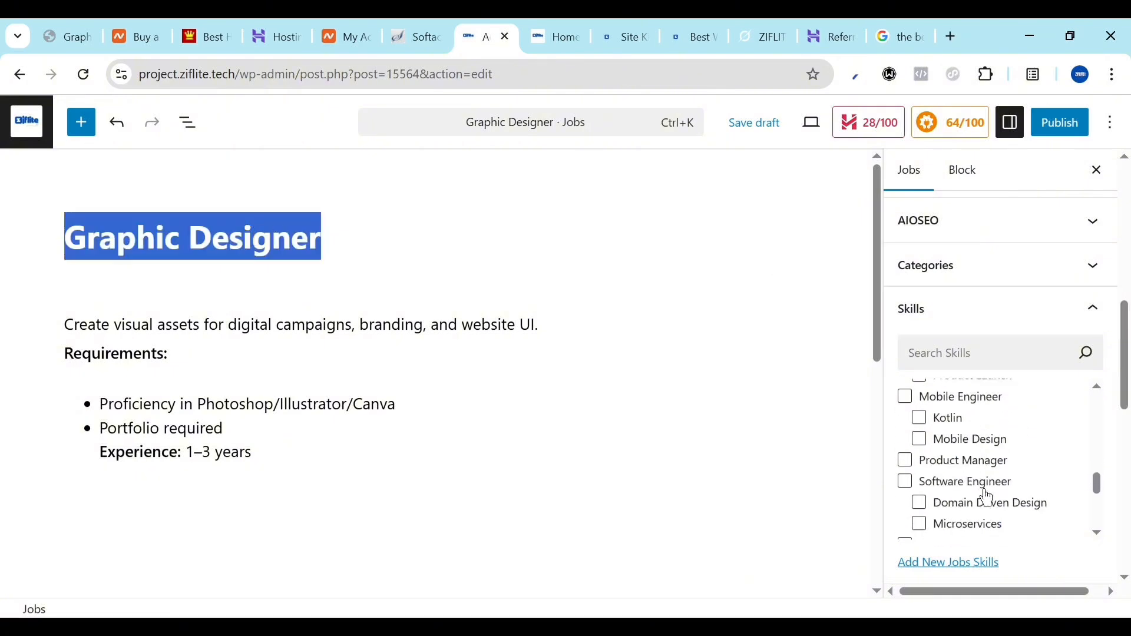
Add a new 'Graphic Designer' skill by pasting the copied title as its name
{"action": "left_click", "coordinate": [938, 565]}
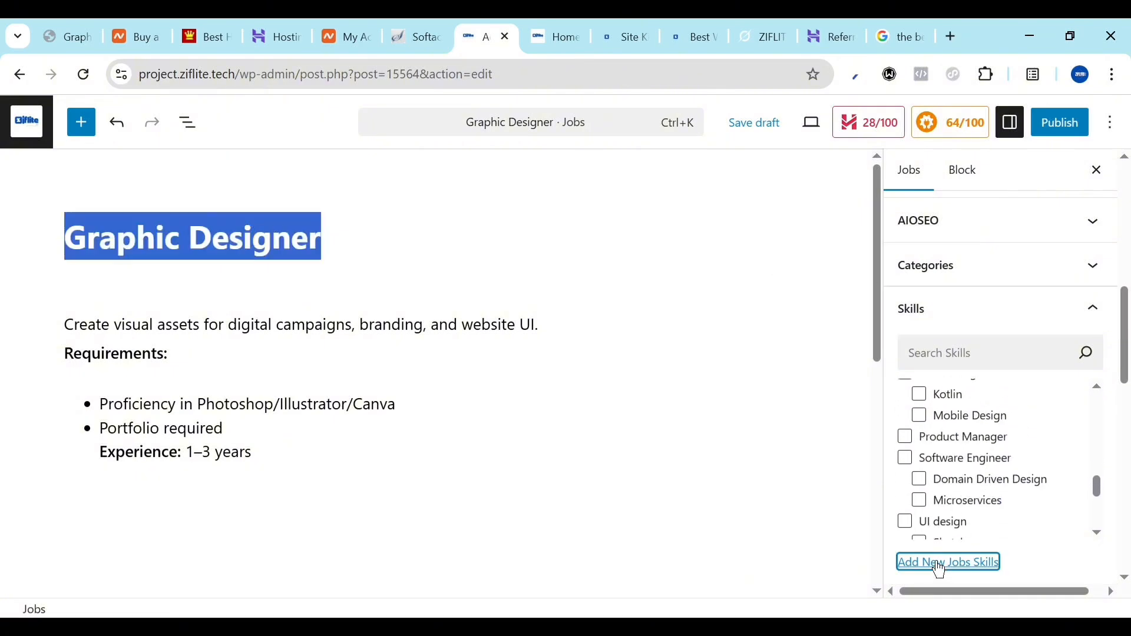
{"action": "scroll", "coordinate": [1032, 242], "scroll_direction": "down", "scroll_amount": 3}
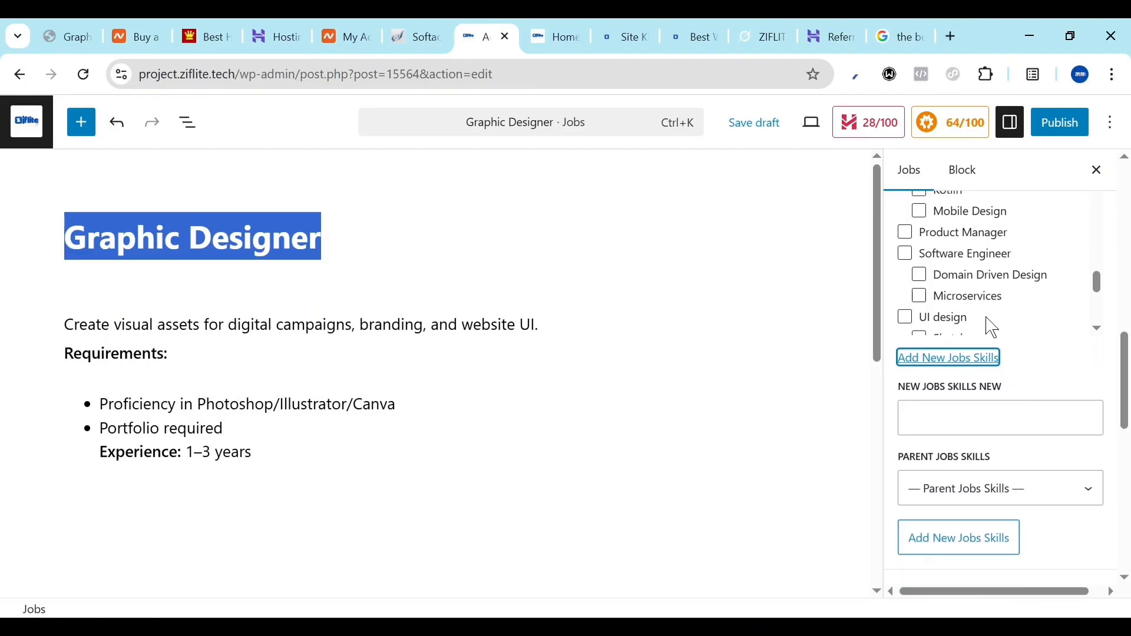
{"action": "scroll", "coordinate": [987, 287], "scroll_direction": "down", "scroll_amount": 3}
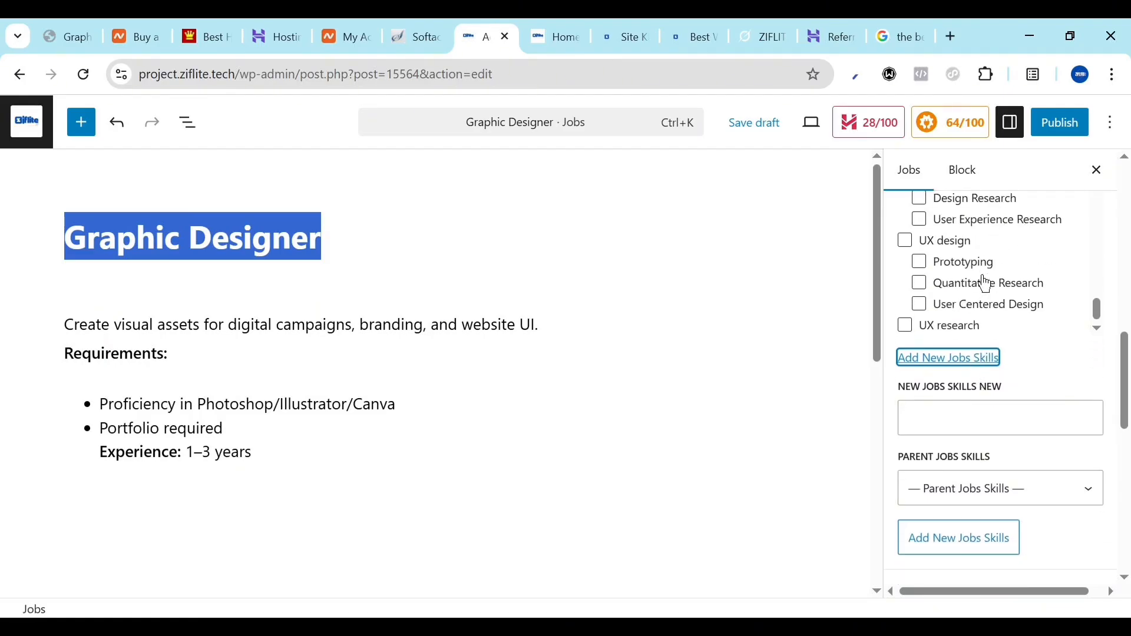
{"action": "left_click", "coordinate": [941, 415]}
{"action": "key", "text": "ctrl+v"}
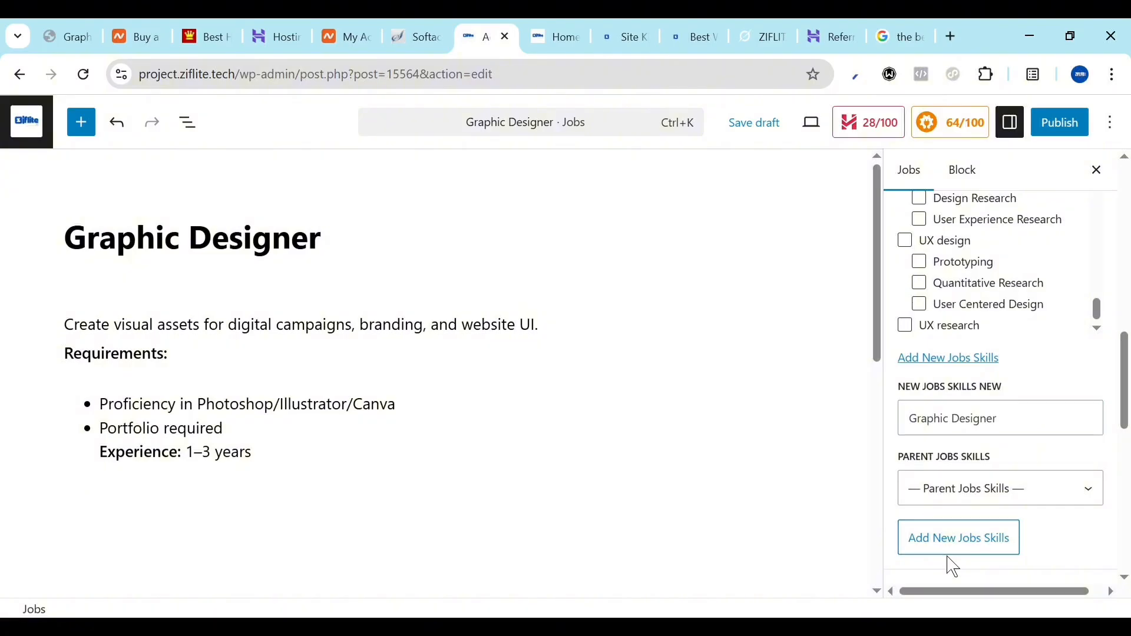
{"action": "left_click", "coordinate": [940, 543]}
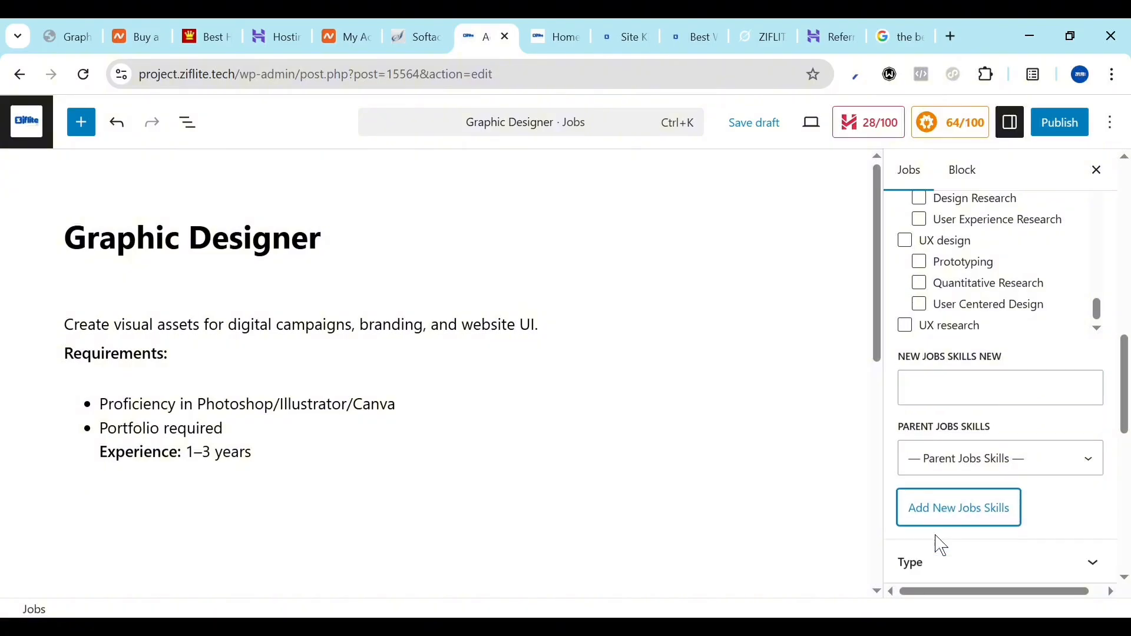
{"action": "scroll", "coordinate": [973, 314], "scroll_direction": "up", "scroll_amount": 10}
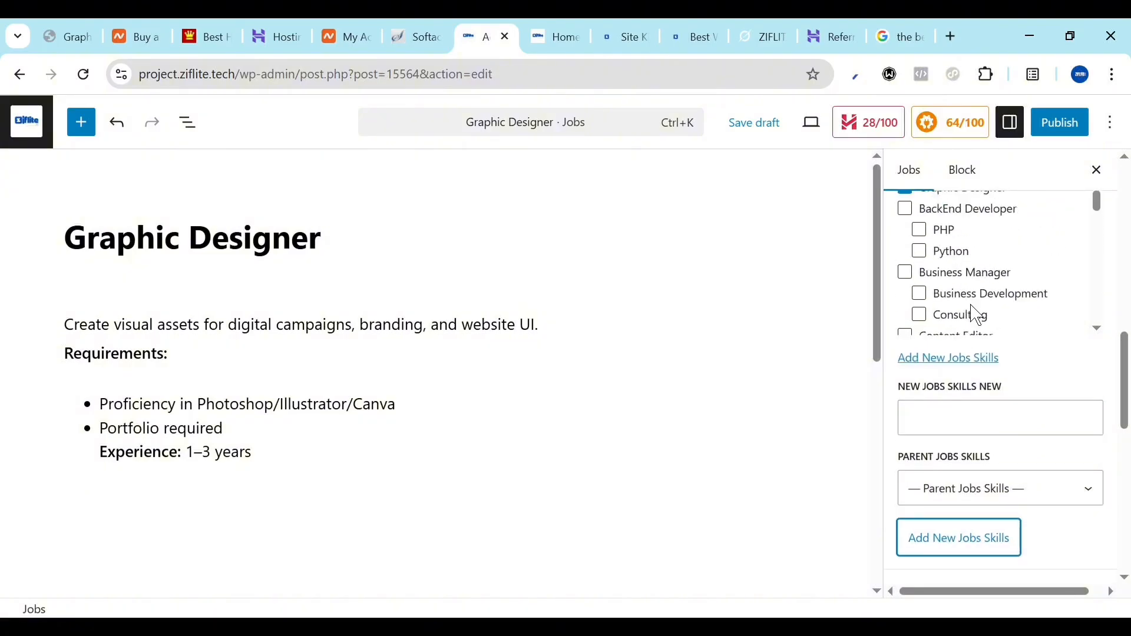
{"action": "scroll", "coordinate": [1123, 277], "scroll_direction": "up", "scroll_amount": 2}
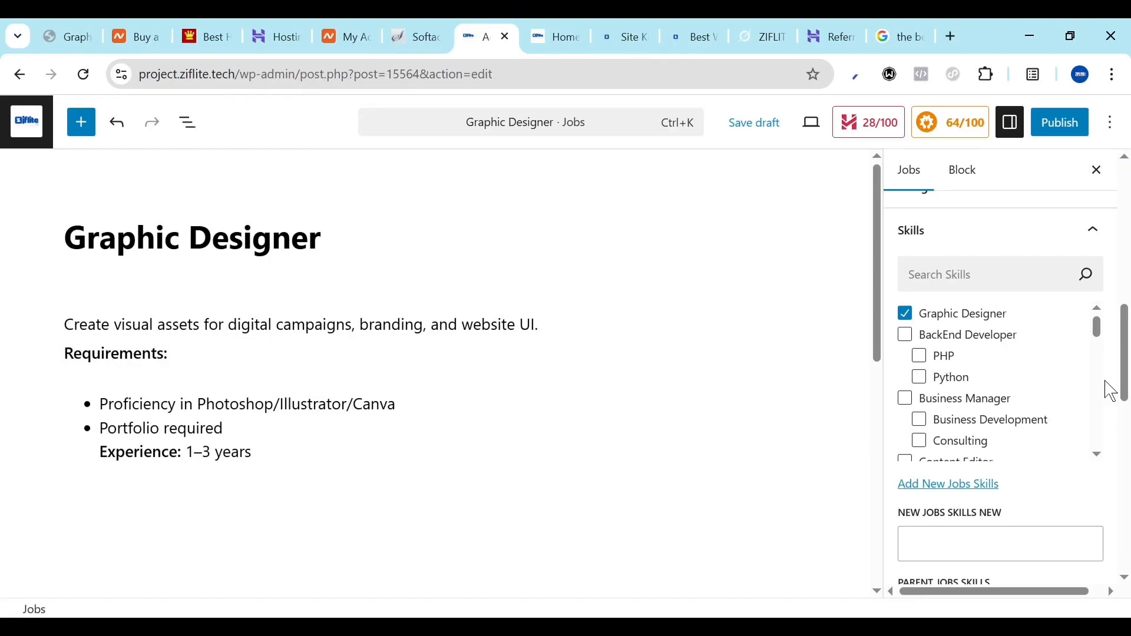
{"action": "scroll", "coordinate": [1112, 392], "scroll_direction": "down", "scroll_amount": 4}
{"action": "scroll", "coordinate": [1111, 392], "scroll_direction": "down", "scroll_amount": 3}
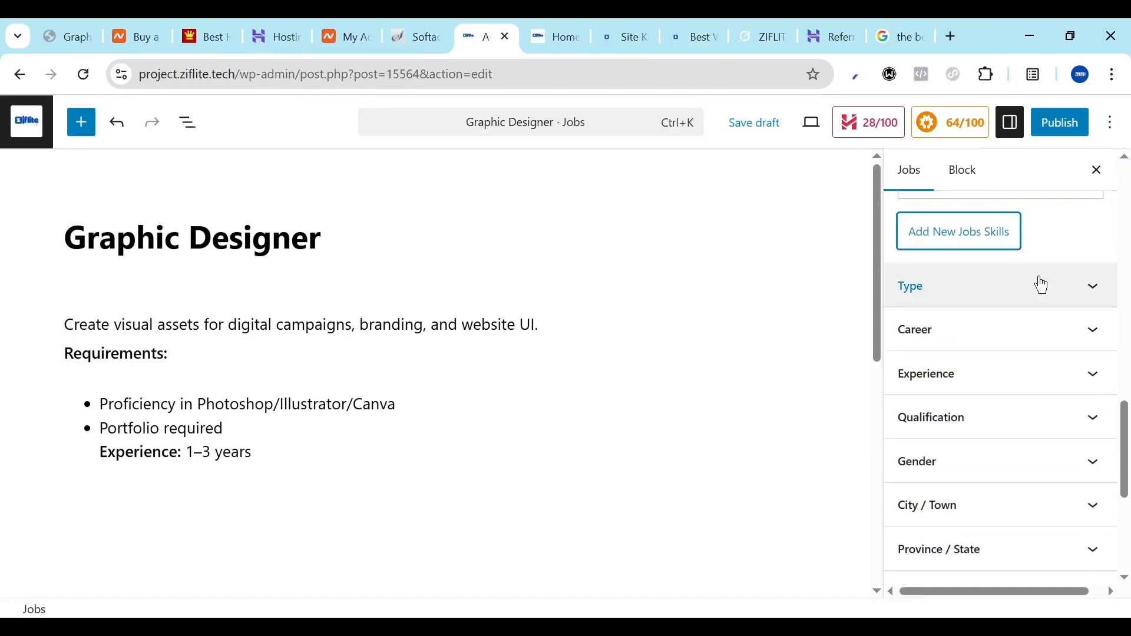
Tick Full Time under job Type and Junior under Career level
{"action": "left_click", "coordinate": [1037, 287]}
{"action": "left_click", "coordinate": [999, 292]}
{"action": "left_click", "coordinate": [1000, 291]}
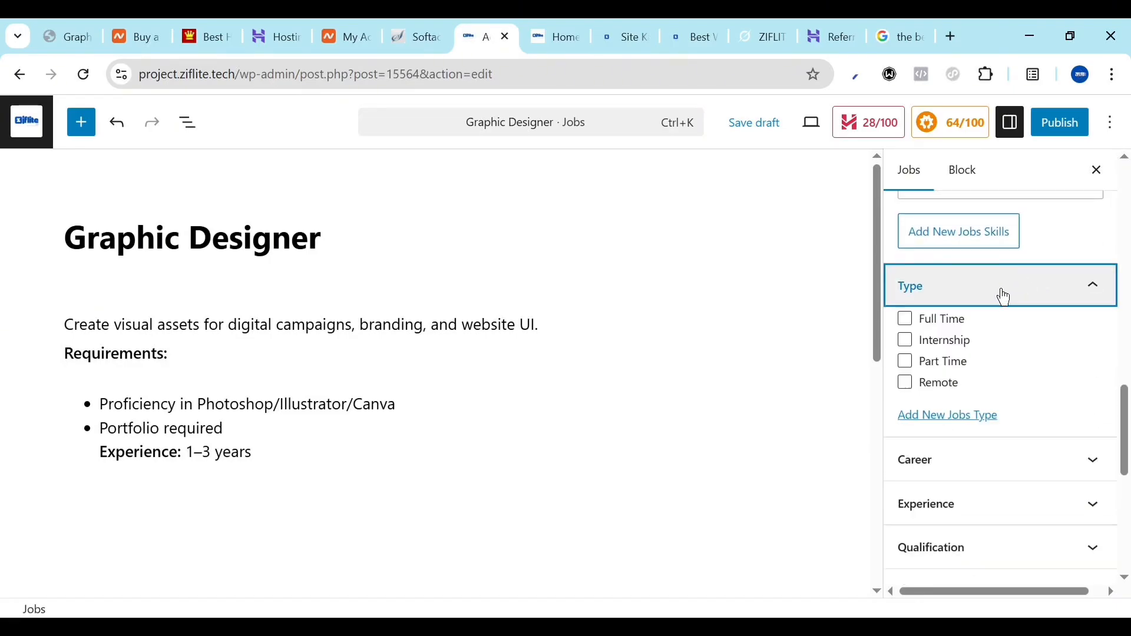
{"action": "left_click", "coordinate": [905, 320]}
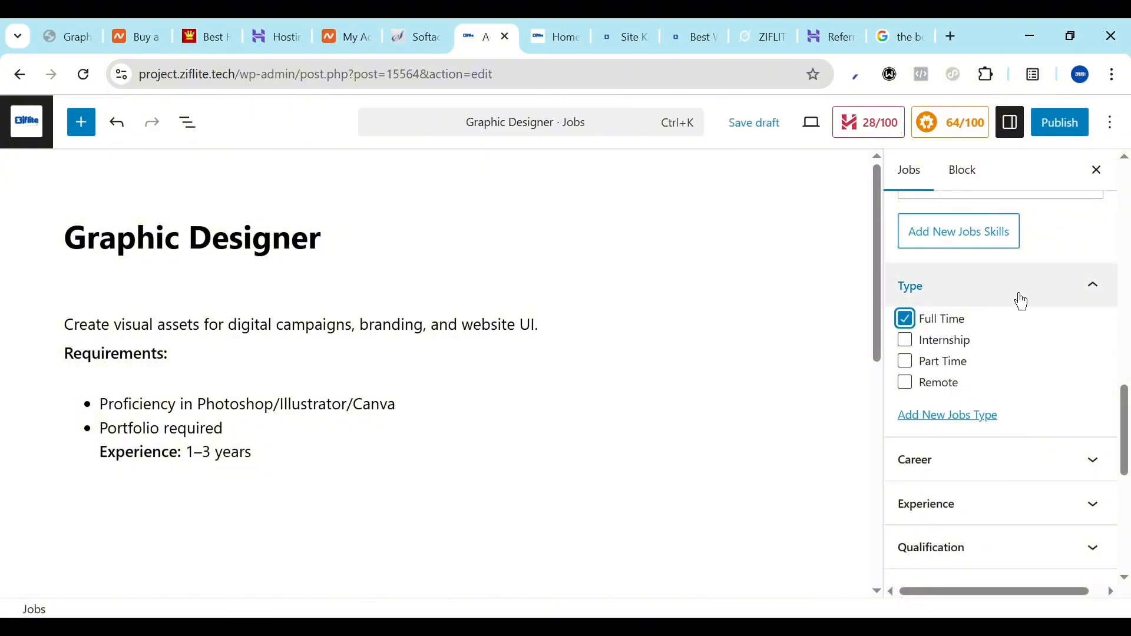
{"action": "left_click", "coordinate": [1054, 294]}
{"action": "left_click", "coordinate": [1036, 339]}
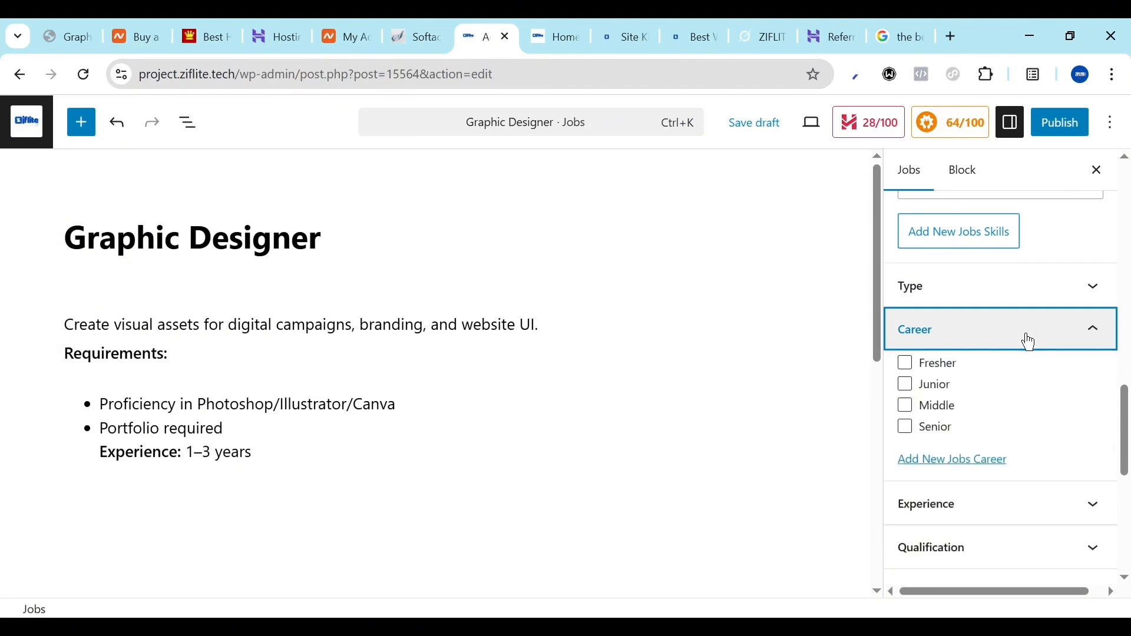
{"action": "left_click", "coordinate": [906, 386]}
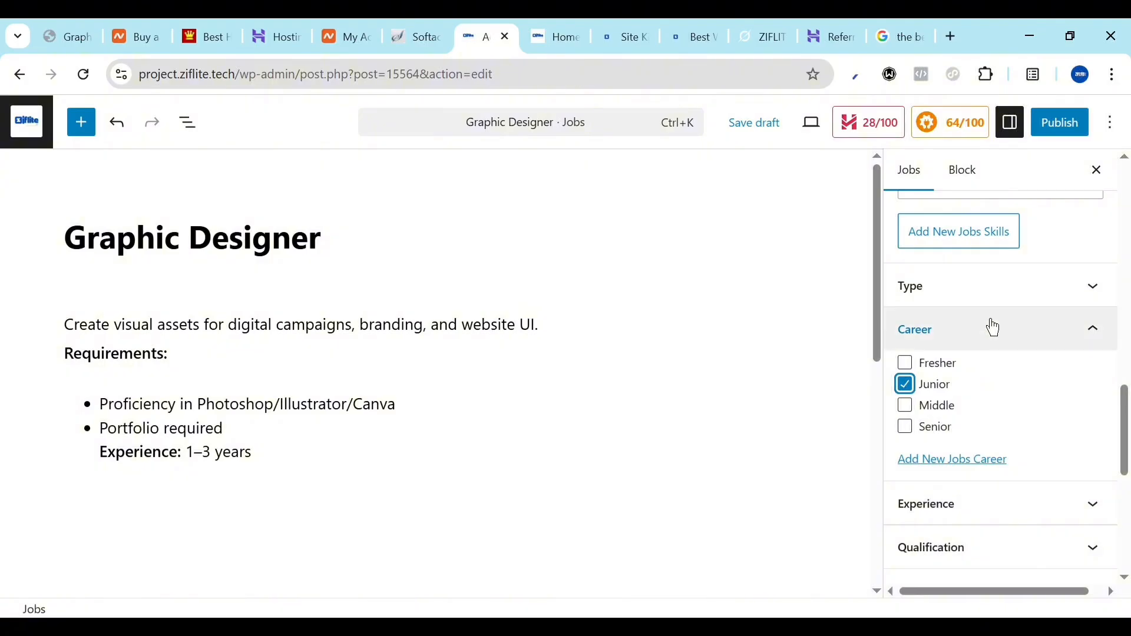
{"action": "left_click", "coordinate": [990, 327]}
Tick 1 - 2 Years under Experience and Degree under Qualification
{"action": "left_click", "coordinate": [986, 395]}
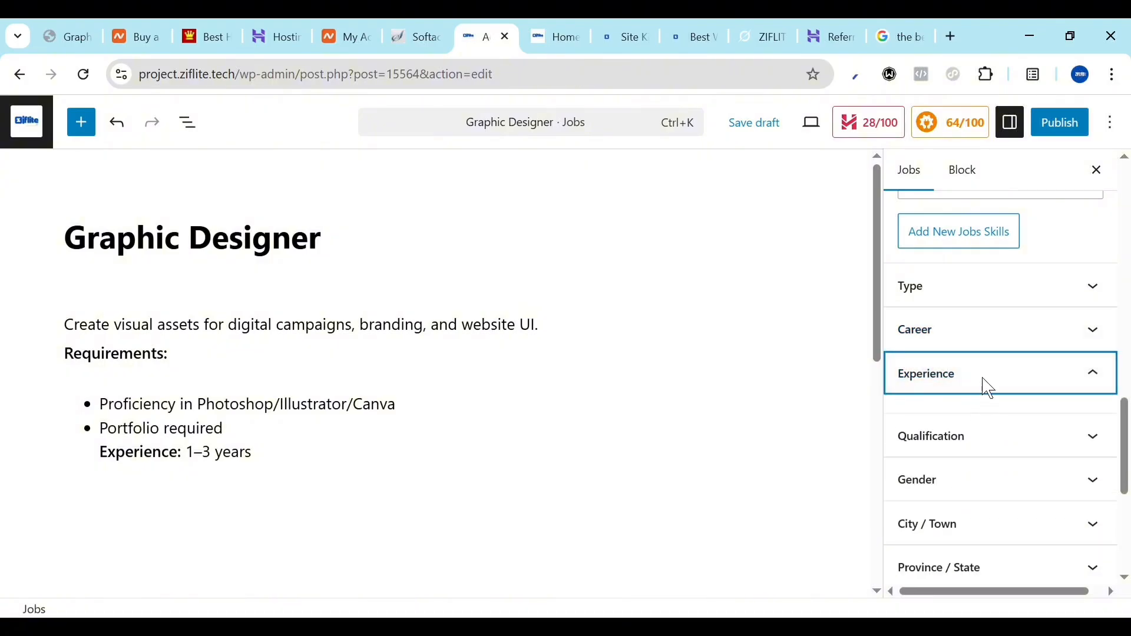
{"action": "left_click", "coordinate": [986, 386]}
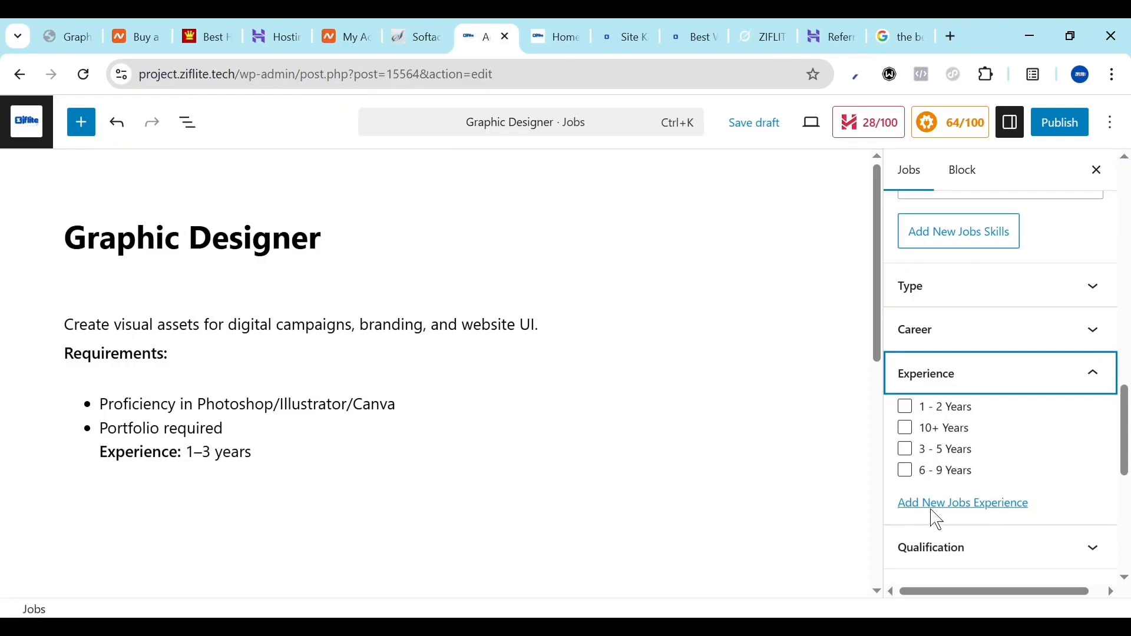
{"action": "left_click", "coordinate": [908, 410]}
{"action": "left_click", "coordinate": [954, 374]}
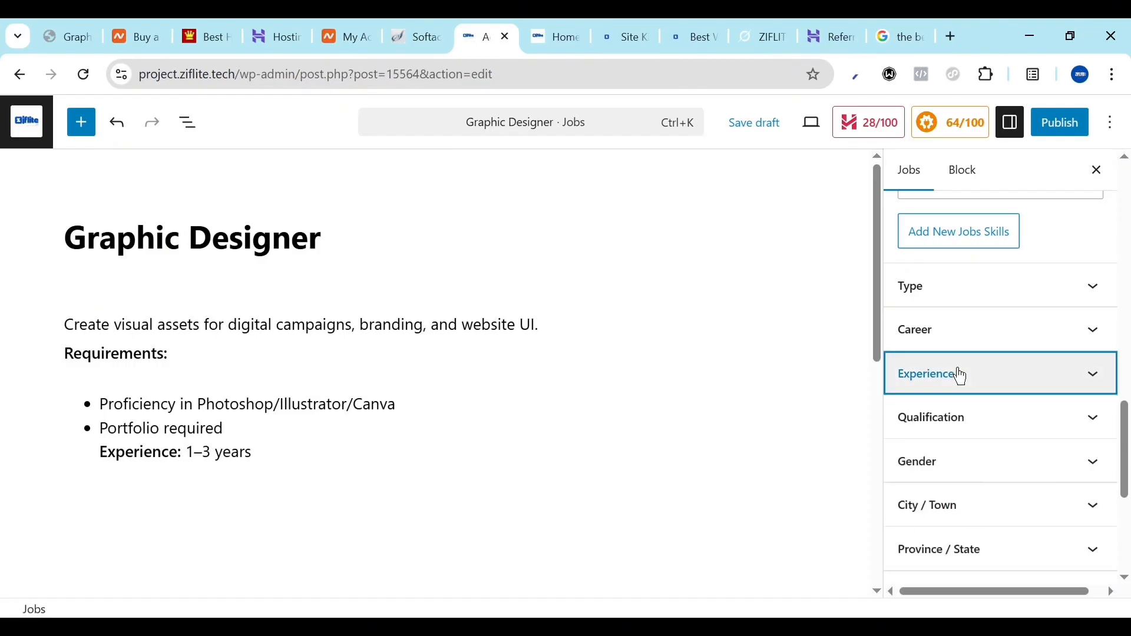
{"action": "left_click", "coordinate": [967, 422]}
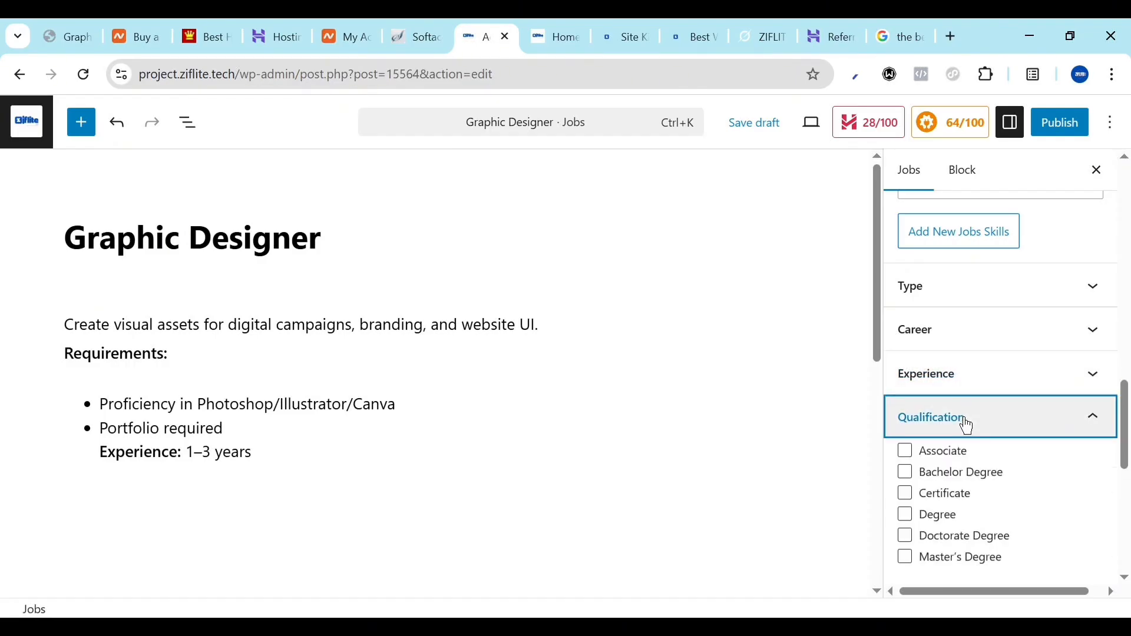
{"action": "left_click", "coordinate": [967, 422]}
{"action": "left_click", "coordinate": [967, 421]}
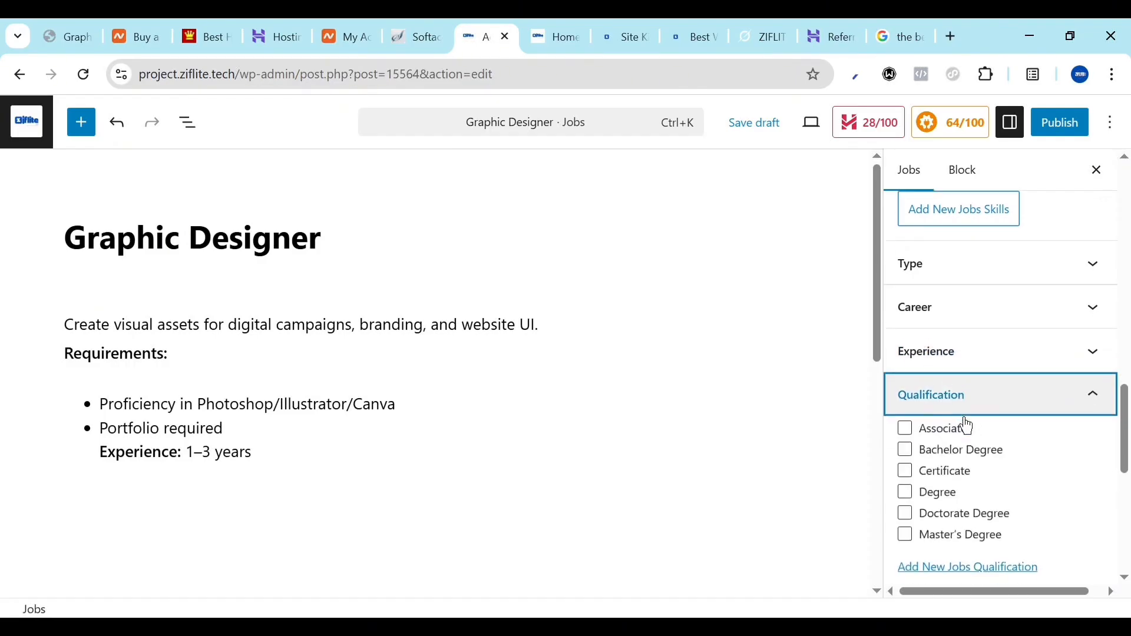
{"action": "left_click", "coordinate": [911, 493]}
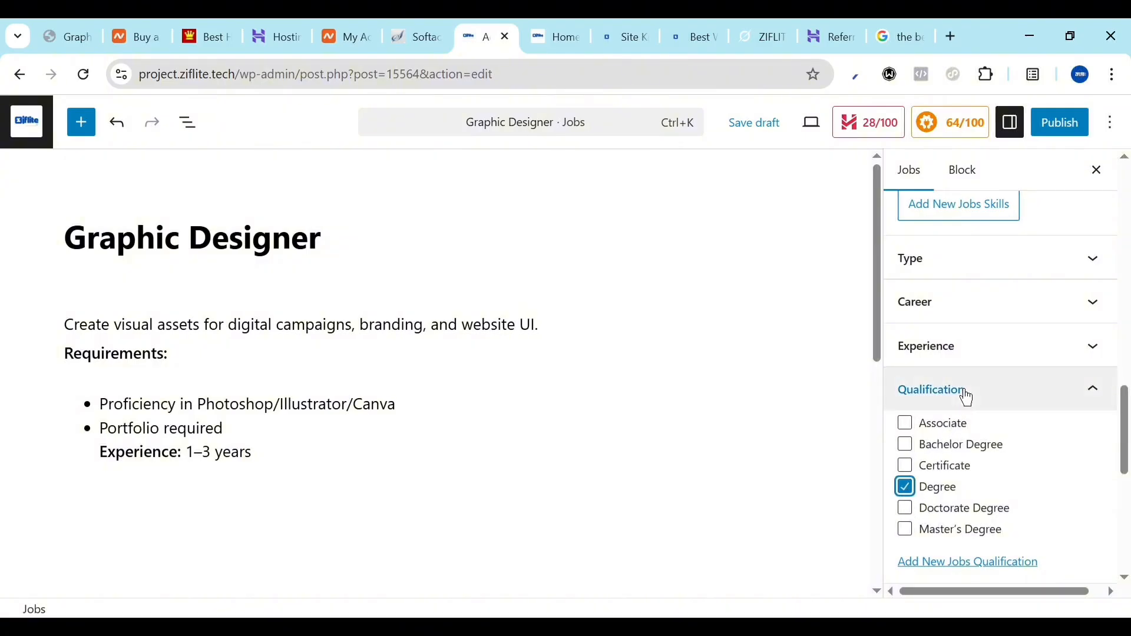
{"action": "left_click", "coordinate": [964, 398]}
Check the Gender options and leave them all unselected
{"action": "scroll", "coordinate": [976, 481], "scroll_direction": "down", "scroll_amount": 4}
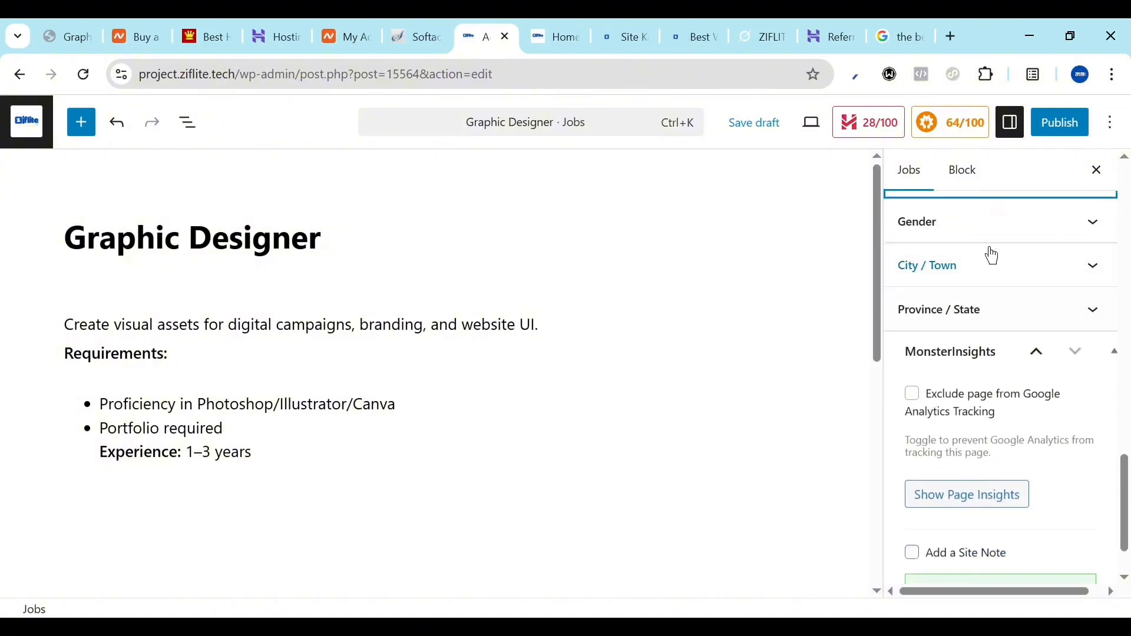
{"action": "left_click", "coordinate": [981, 236]}
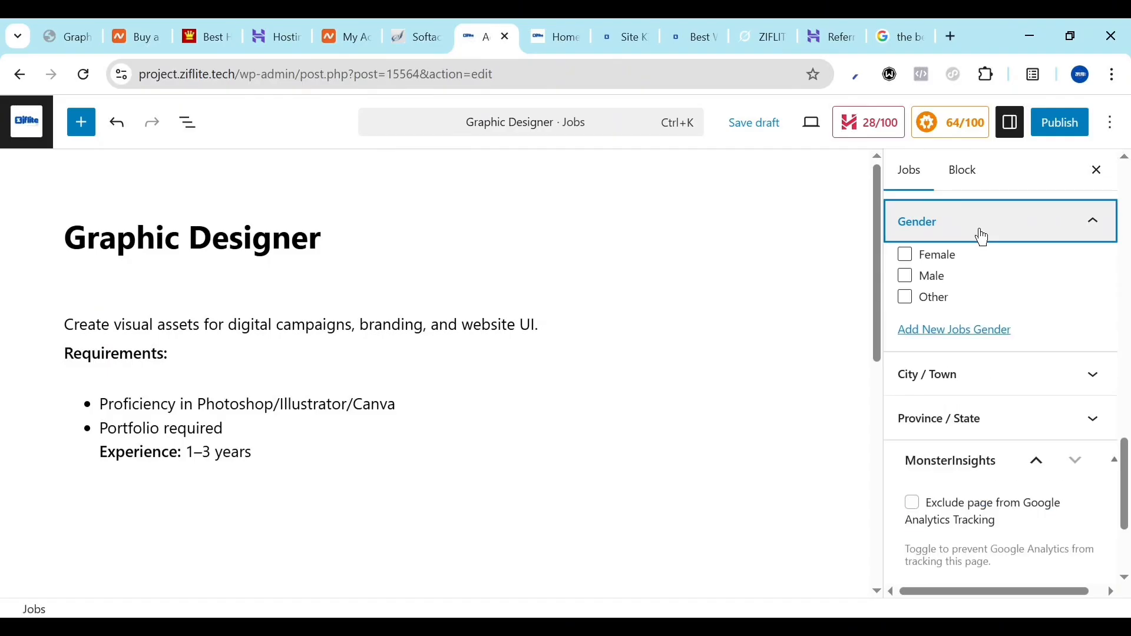
{"action": "left_click", "coordinate": [980, 230]}
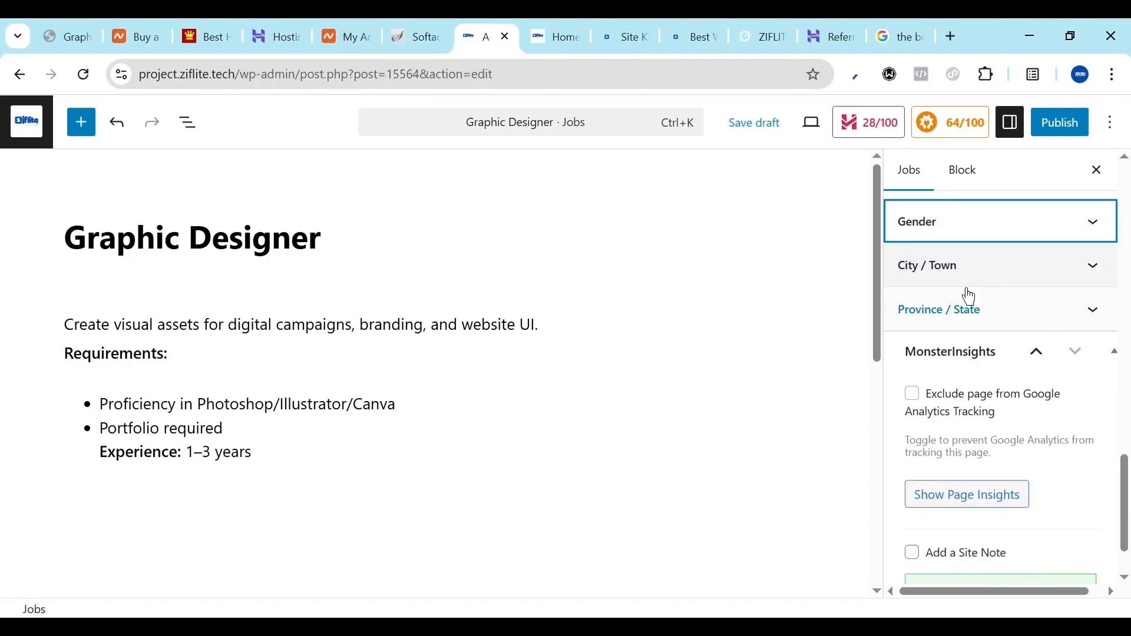
{"action": "scroll", "coordinate": [940, 497], "scroll_direction": "down", "scroll_amount": 1}
{"action": "scroll", "coordinate": [989, 316], "scroll_direction": "up", "scroll_amount": 15}
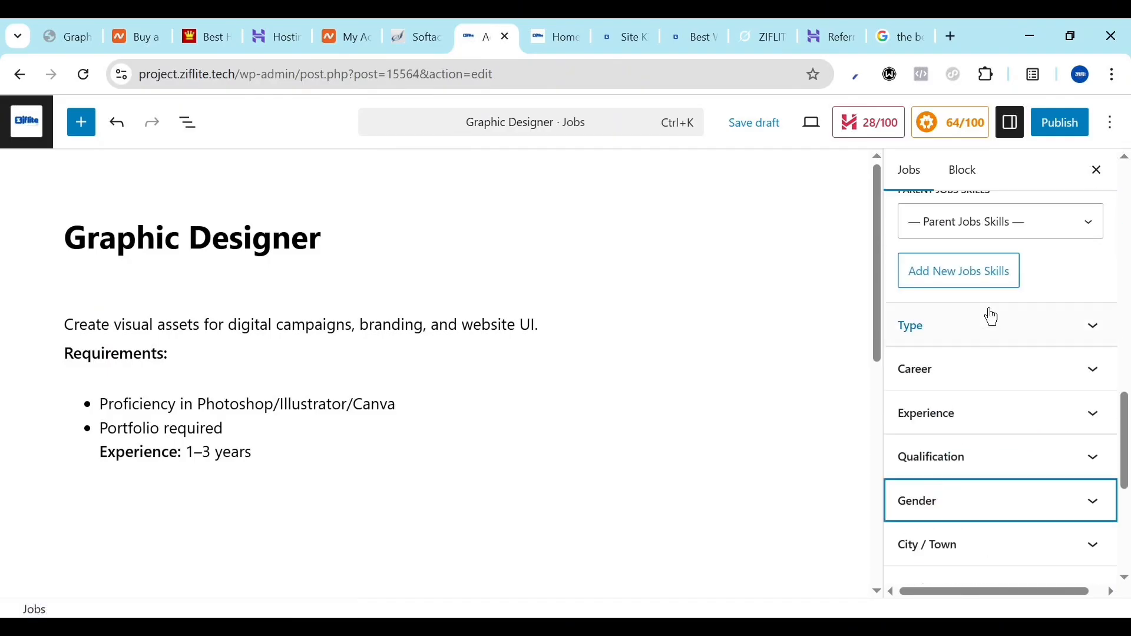
Publish the Graphic Designer job and view it on the live Civi site
{"action": "left_click", "coordinate": [1065, 125]}
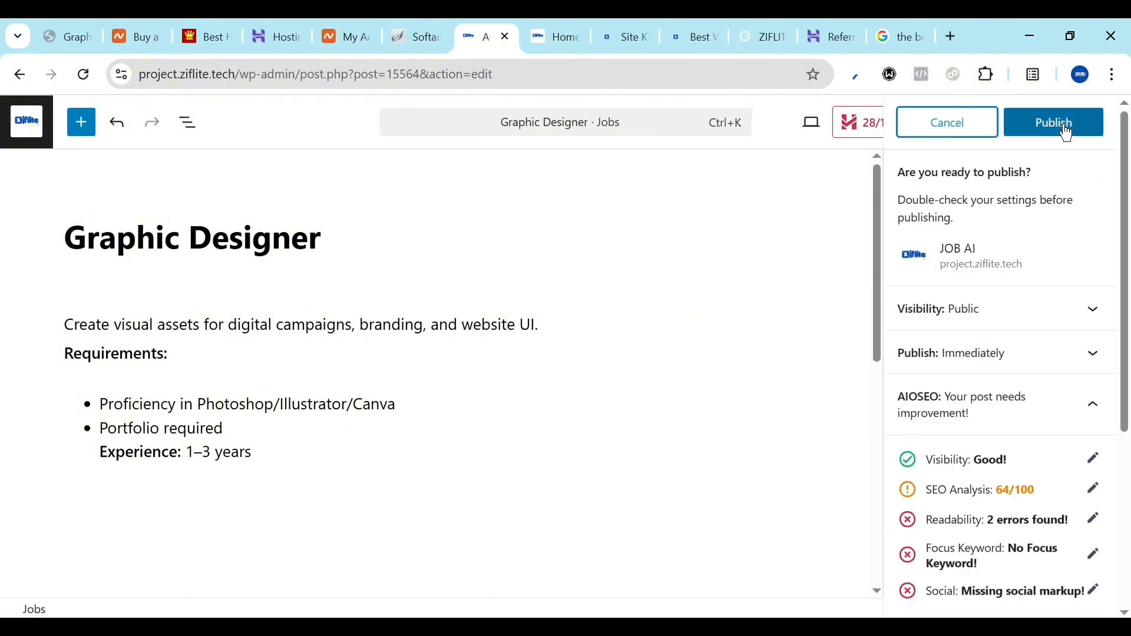
{"action": "left_click", "coordinate": [1068, 131]}
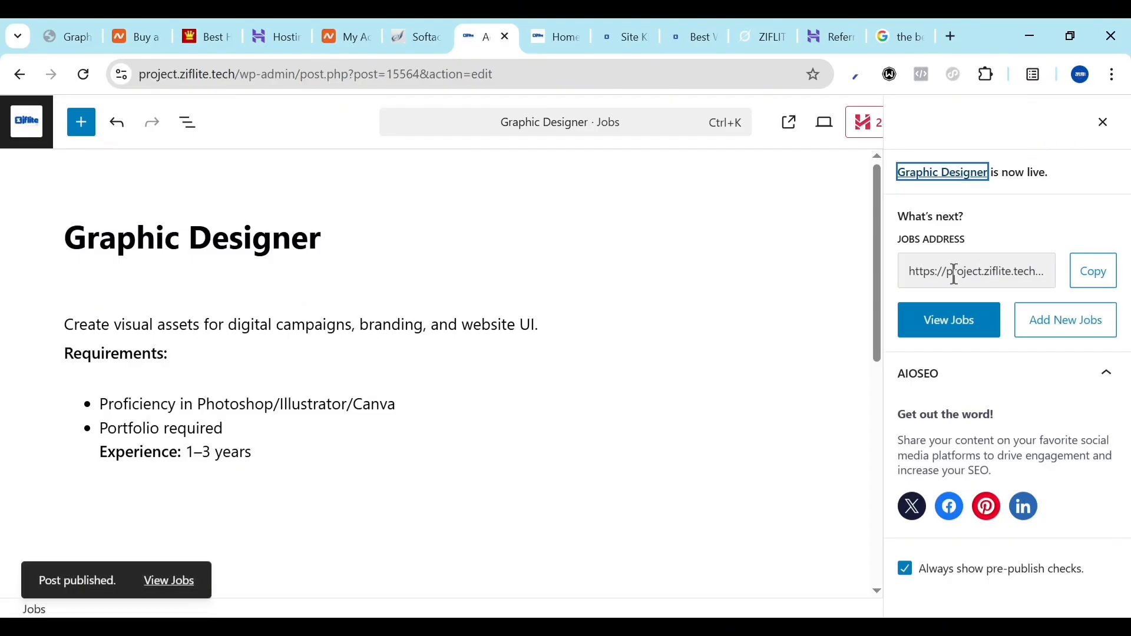
{"action": "left_click", "coordinate": [955, 323]}
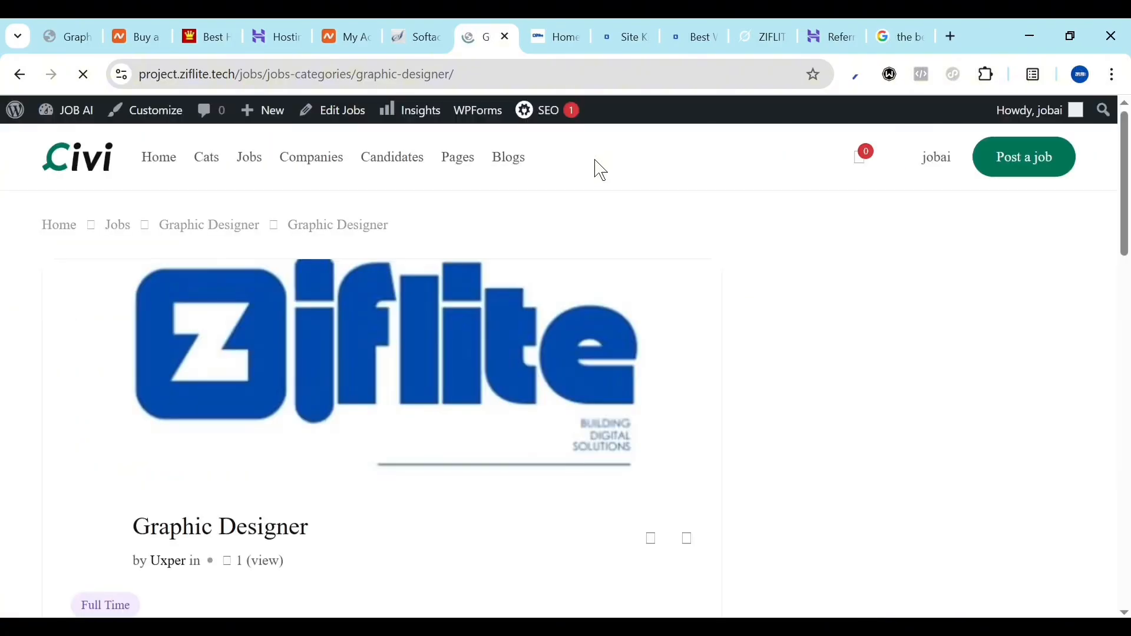
Scroll the live job page to confirm Full Time, Junior, Degree and 1 - 2 Years
{"action": "scroll", "coordinate": [481, 408], "scroll_direction": "down", "scroll_amount": 1}
{"action": "scroll", "coordinate": [486, 418], "scroll_direction": "down", "scroll_amount": 10}
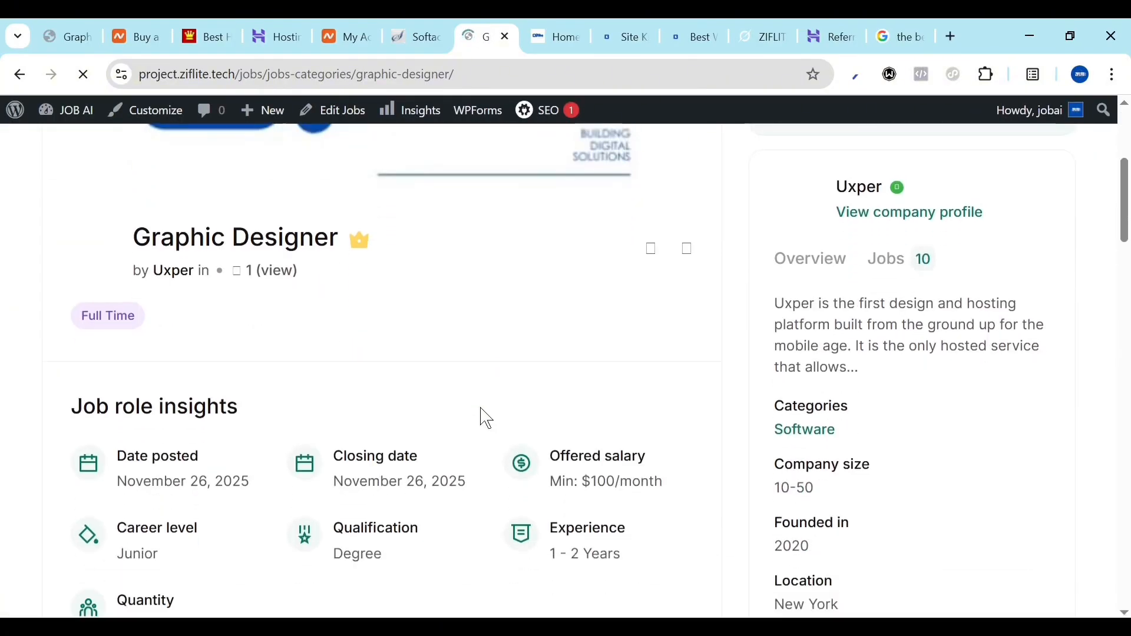
{"action": "scroll", "coordinate": [487, 418], "scroll_direction": "down", "scroll_amount": 5}
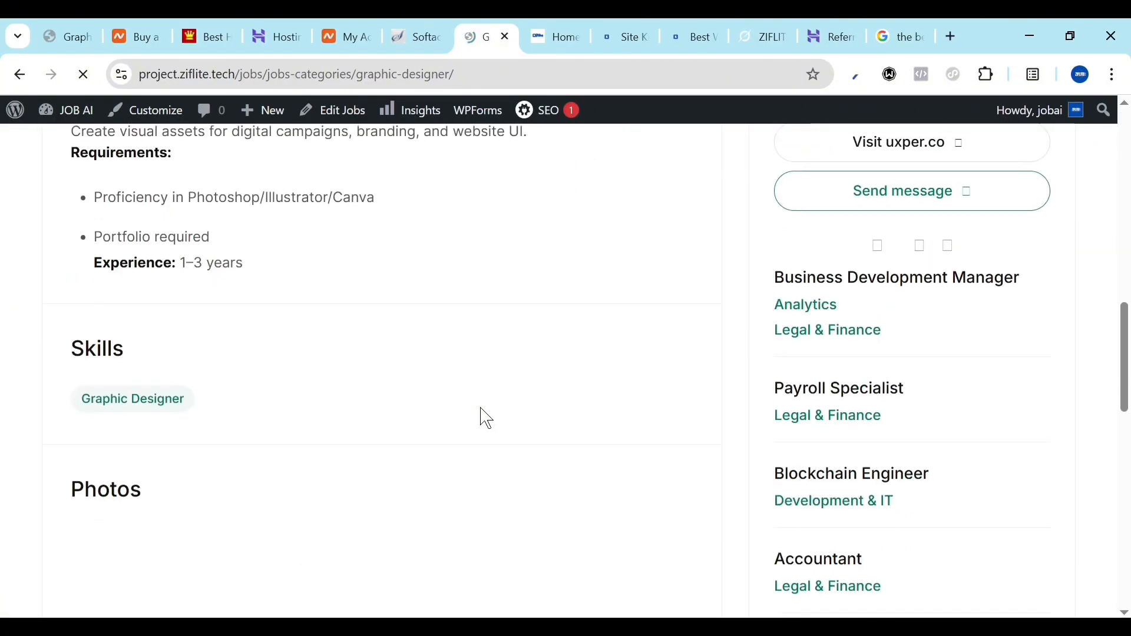
{"action": "scroll", "coordinate": [486, 418], "scroll_direction": "down", "scroll_amount": 8}
{"action": "scroll", "coordinate": [479, 404], "scroll_direction": "up", "scroll_amount": 20}
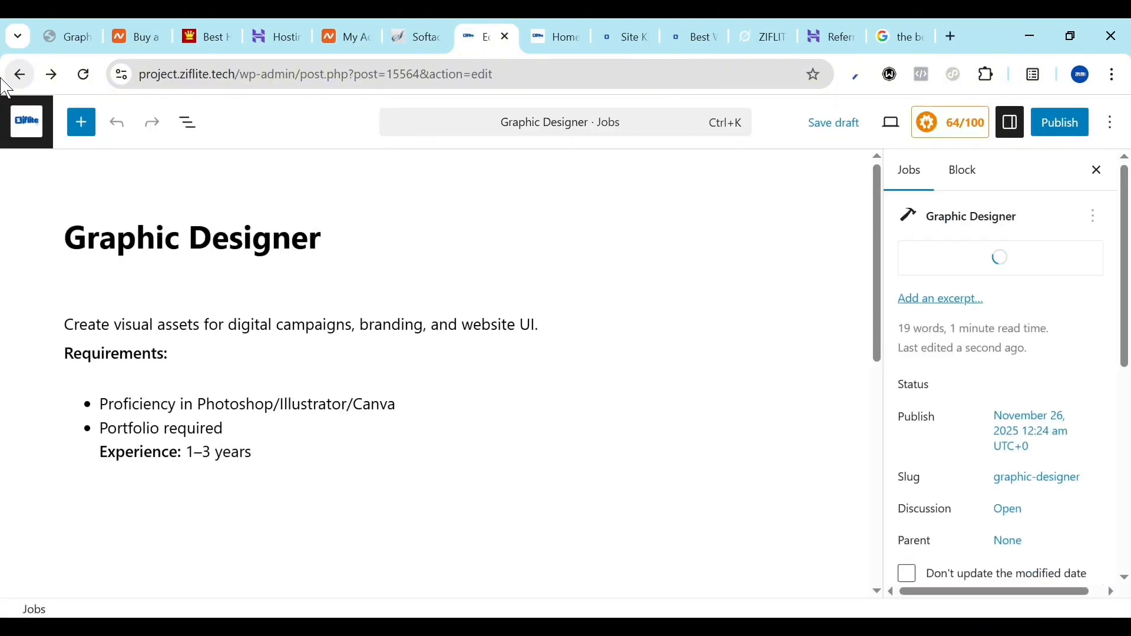
Exit the job editor to the Jobs list of 56 jobs, then head to Civi Employer > Companies
{"action": "left_click", "coordinate": [30, 152]}
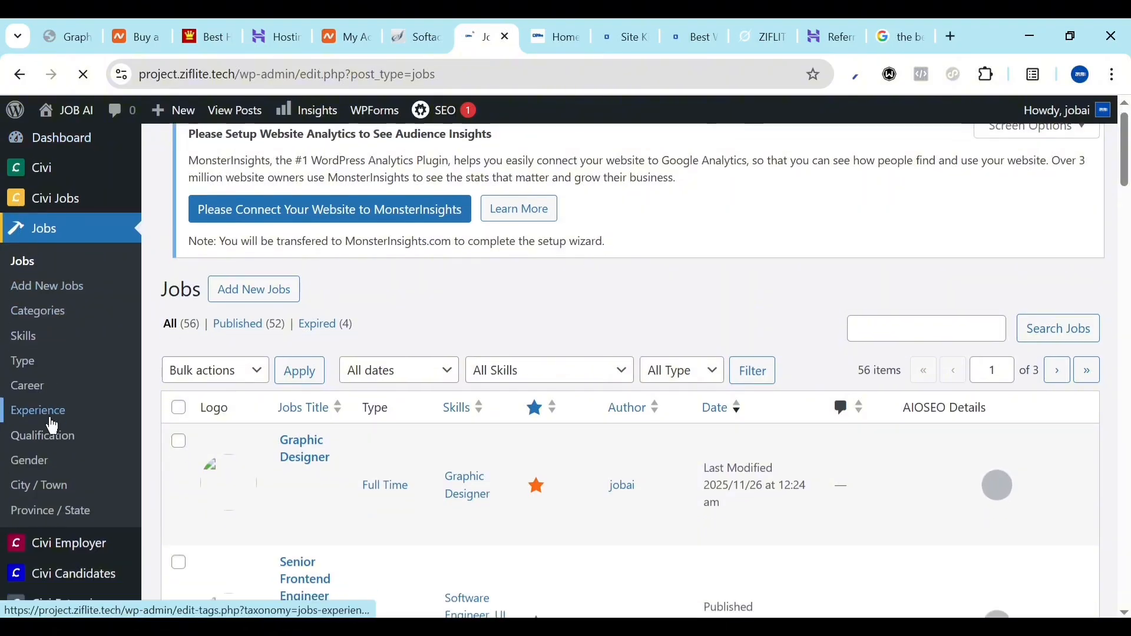
{"action": "scroll", "coordinate": [35, 406], "scroll_direction": "down", "scroll_amount": 5}
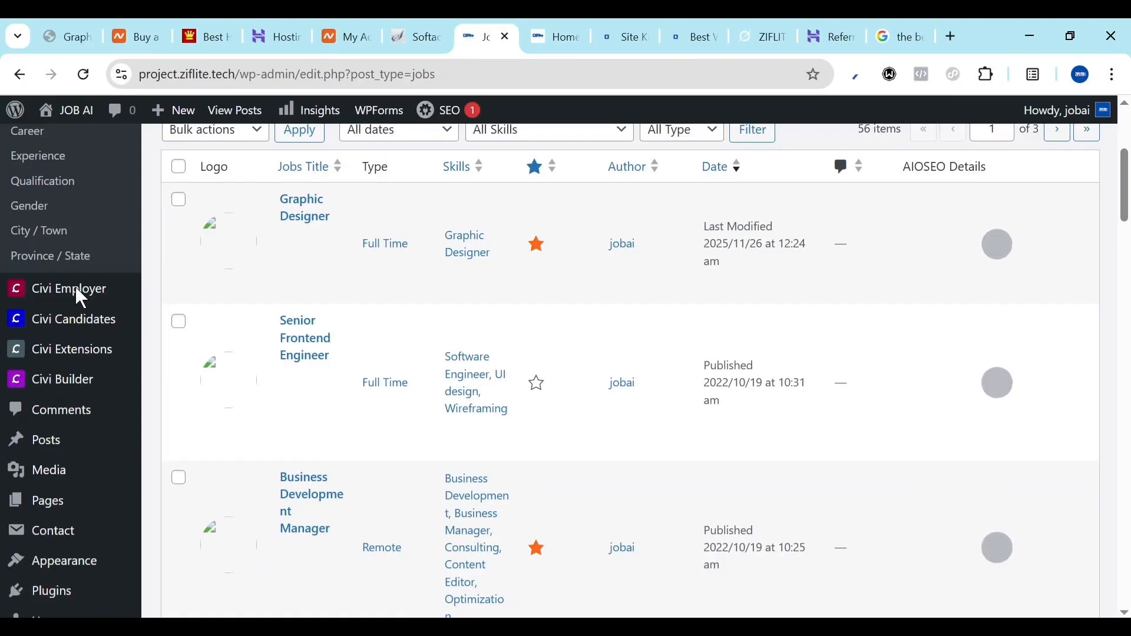
{"action": "mouse_move", "coordinate": [68, 299]}
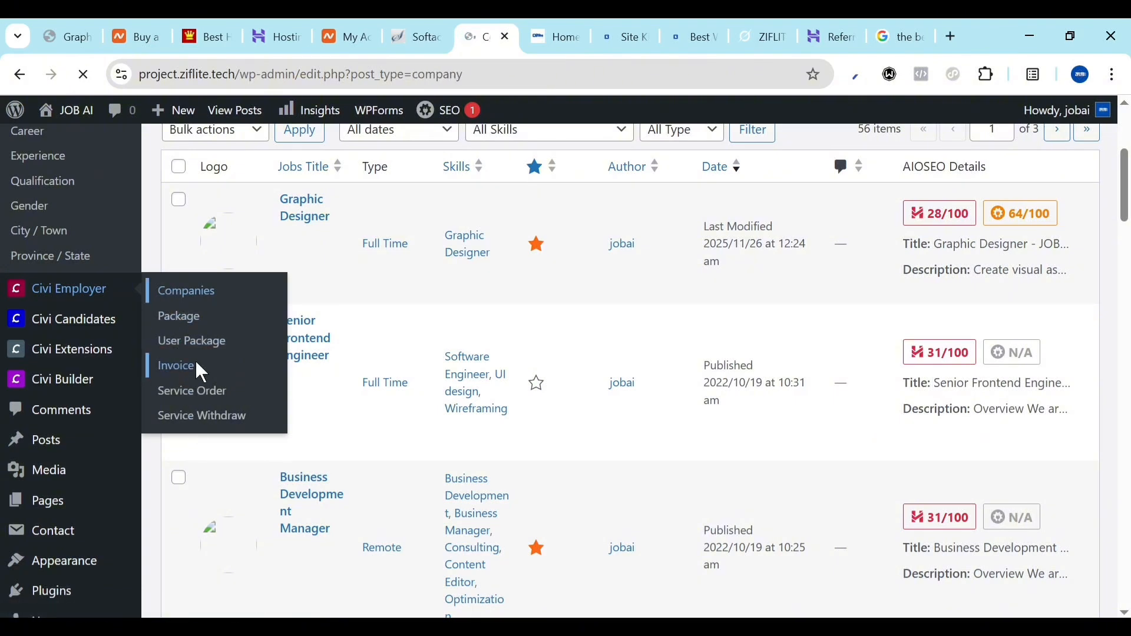
Select all companies, dismiss Bulk actions without applying, and start a blank new company entry
{"action": "scroll", "coordinate": [389, 406], "scroll_direction": "down", "scroll_amount": 4}
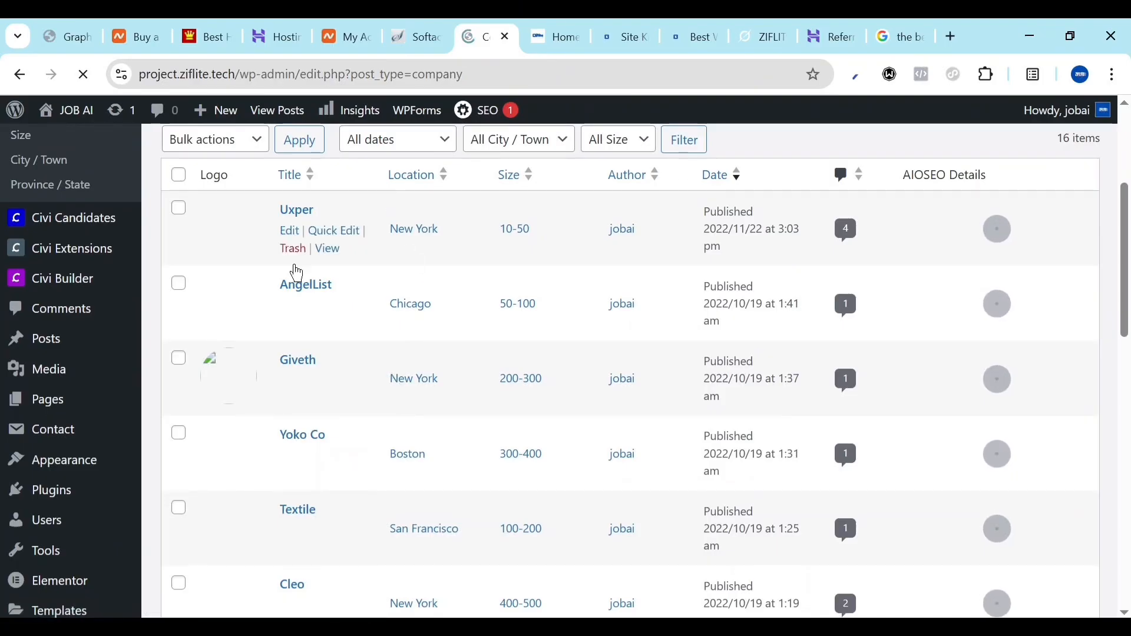
{"action": "scroll", "coordinate": [298, 462], "scroll_direction": "down", "scroll_amount": 5}
{"action": "scroll", "coordinate": [304, 468], "scroll_direction": "up", "scroll_amount": 6}
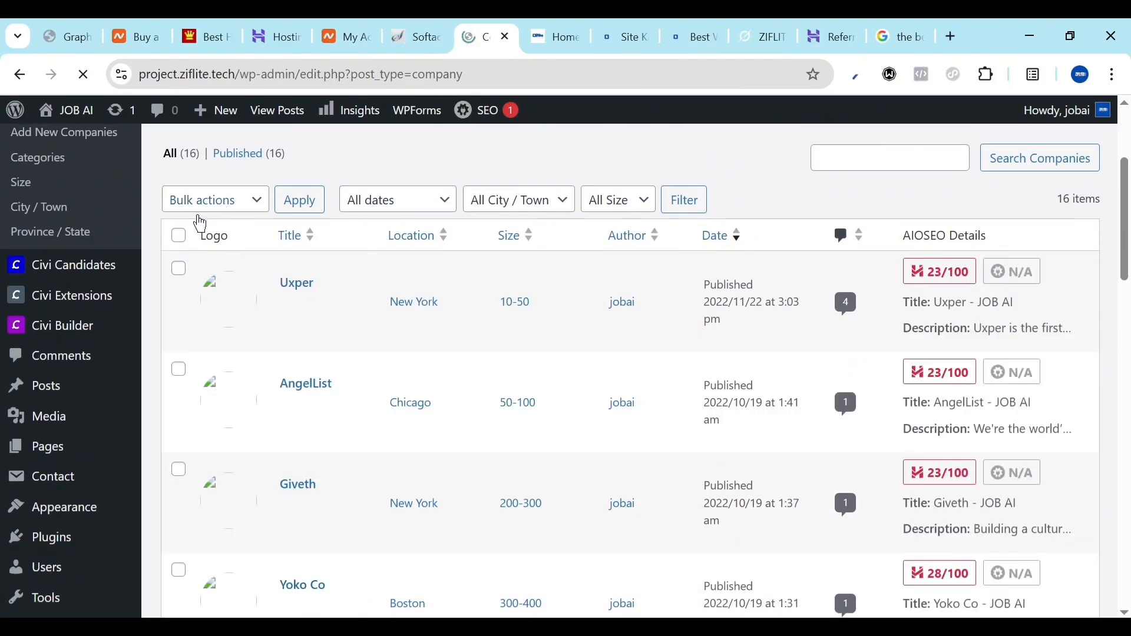
{"action": "left_click", "coordinate": [180, 237]}
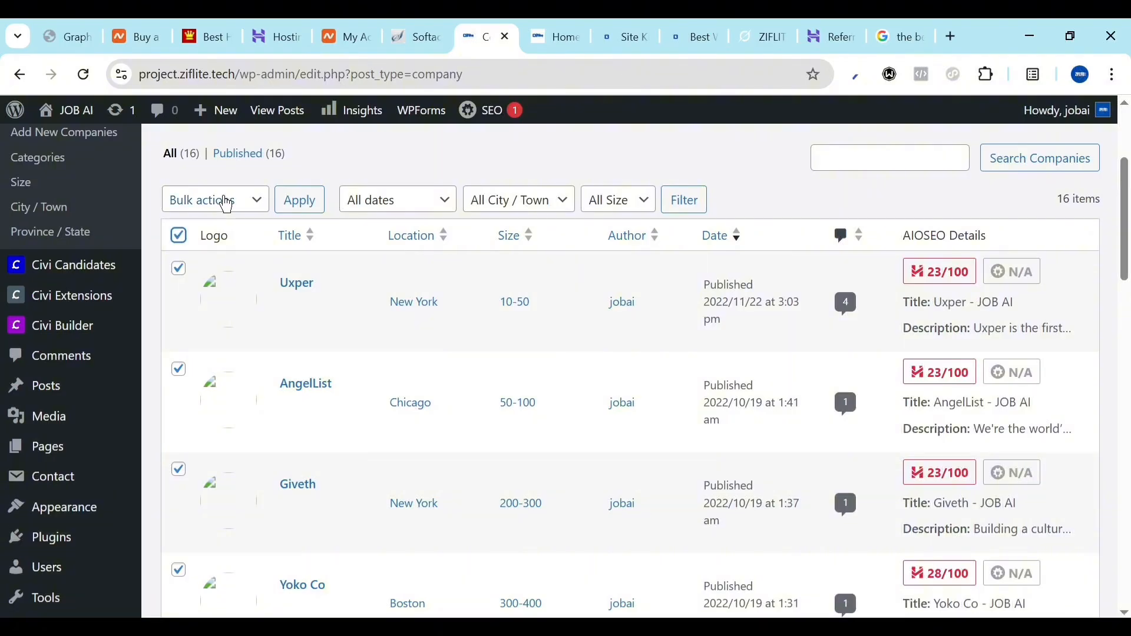
{"action": "left_click", "coordinate": [222, 199]}
{"action": "left_click", "coordinate": [302, 210]}
{"action": "scroll", "coordinate": [310, 188], "scroll_direction": "up", "scroll_amount": 3}
{"action": "left_click", "coordinate": [319, 156]}
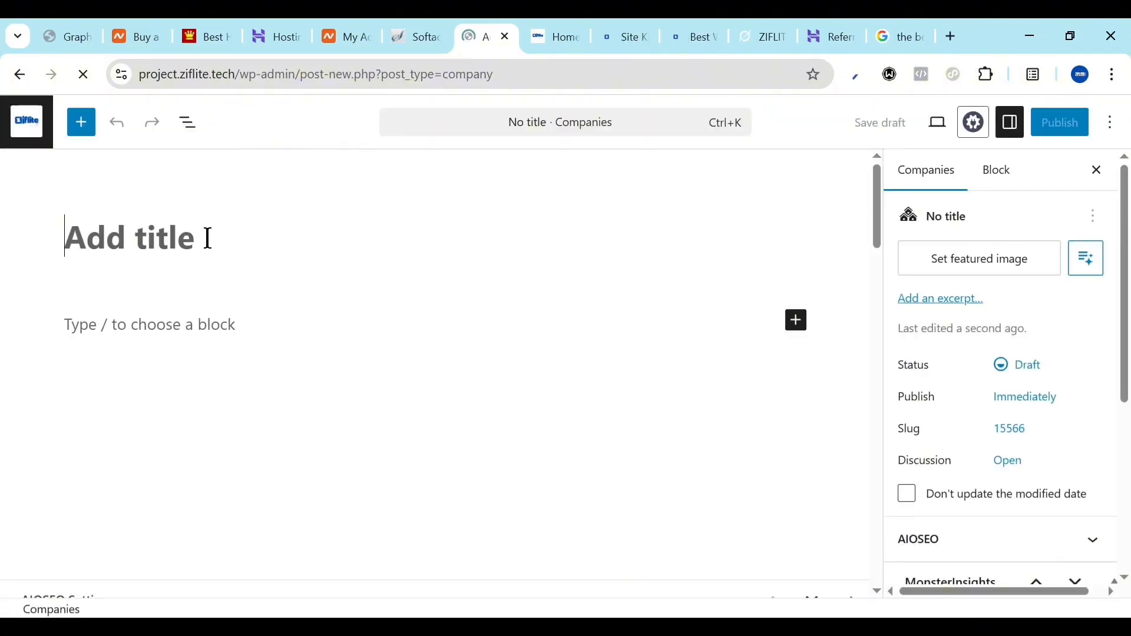
Move into the new company's body content and collapse the AIOSEO Settings panel
{"action": "left_click", "coordinate": [184, 326]}
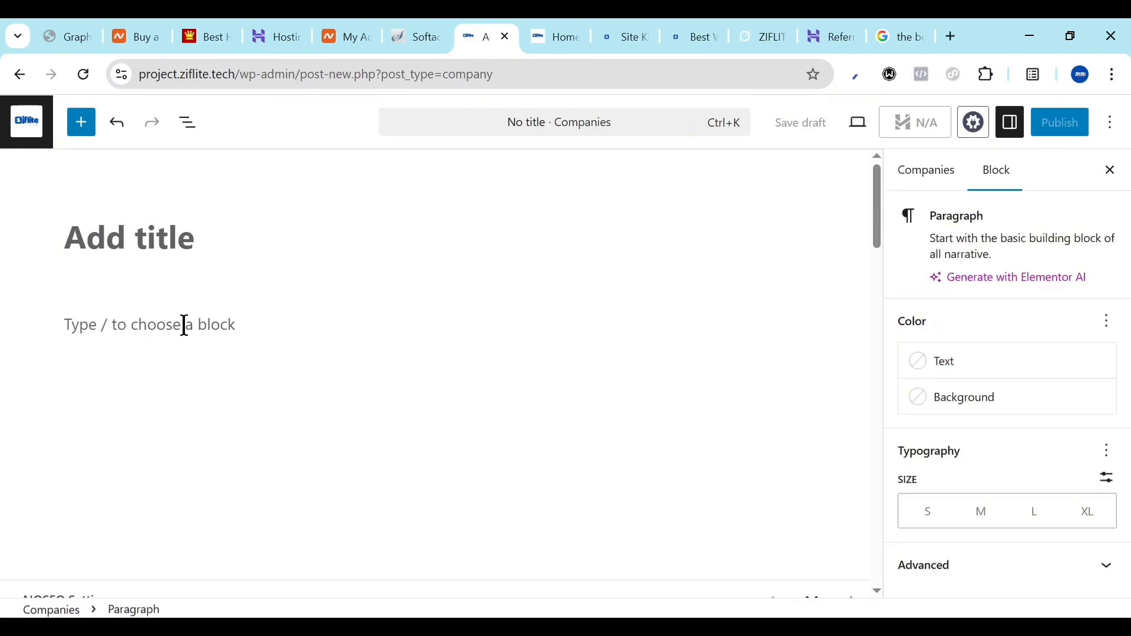
{"action": "scroll", "coordinate": [327, 359], "scroll_direction": "down", "scroll_amount": 5}
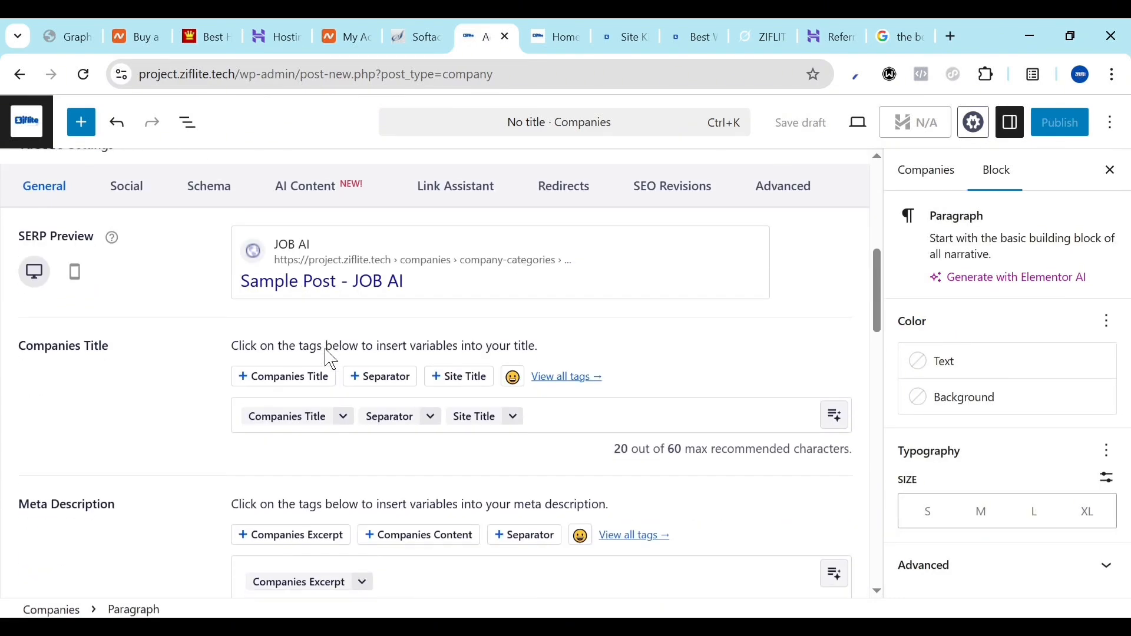
{"action": "scroll", "coordinate": [538, 338], "scroll_direction": "up", "scroll_amount": 2}
{"action": "left_click", "coordinate": [851, 269]}
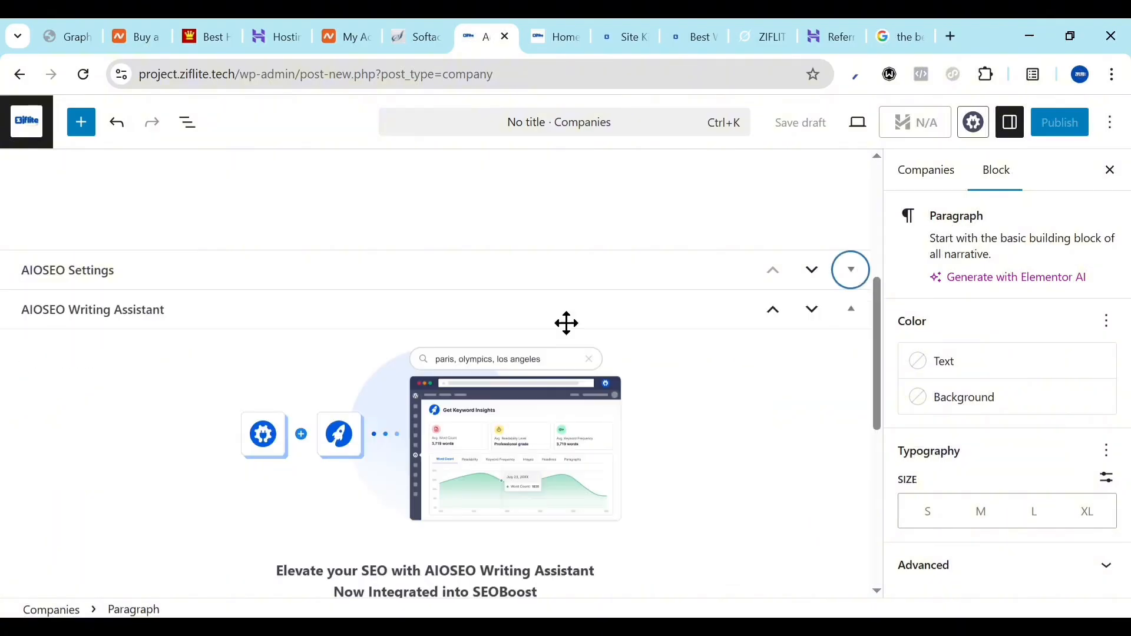
{"action": "scroll", "coordinate": [709, 348], "scroll_direction": "down", "scroll_amount": 6}
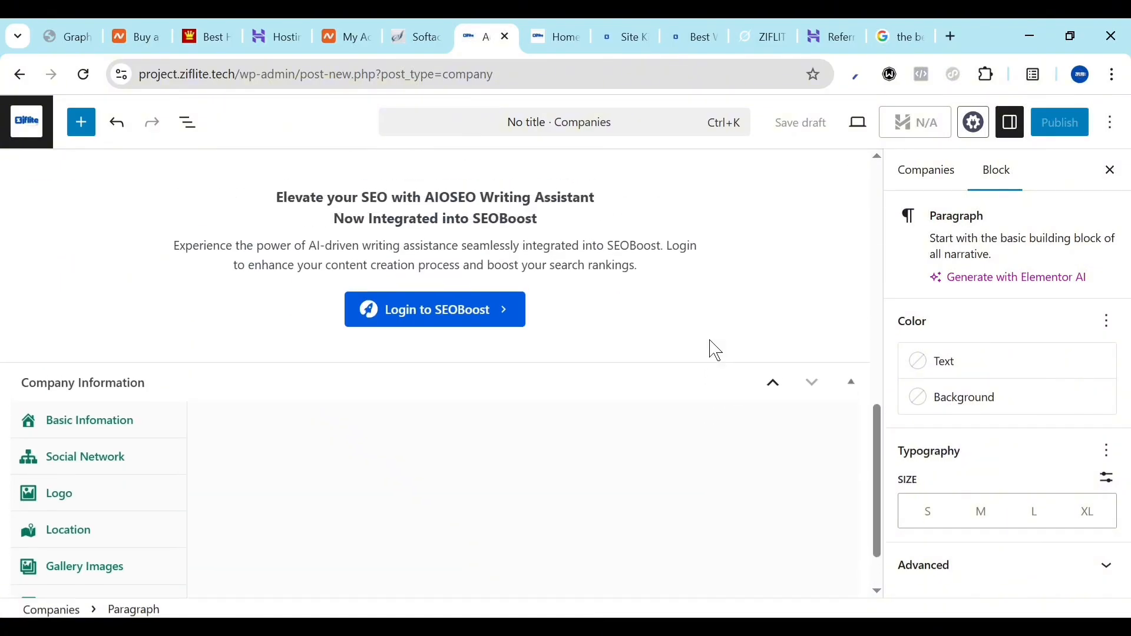
Review the Basic Information fields and Companies sidebar settings, then exit via the site logo
{"action": "left_click", "coordinate": [113, 419]}
{"action": "scroll", "coordinate": [298, 364], "scroll_direction": "down", "scroll_amount": 4}
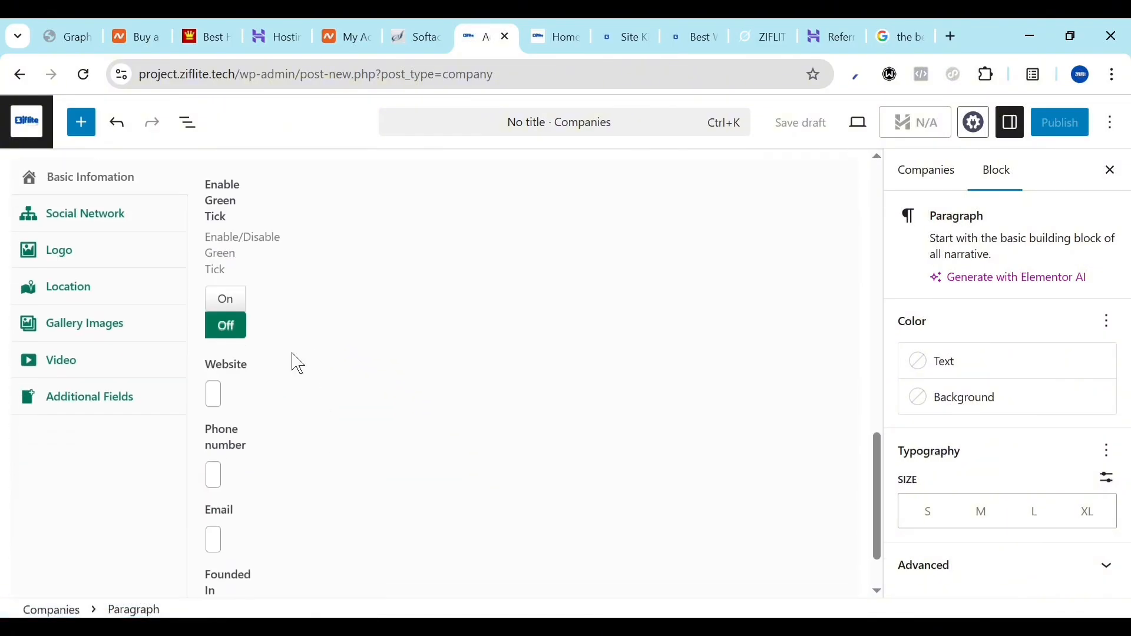
{"action": "scroll", "coordinate": [312, 453], "scroll_direction": "up", "scroll_amount": 10}
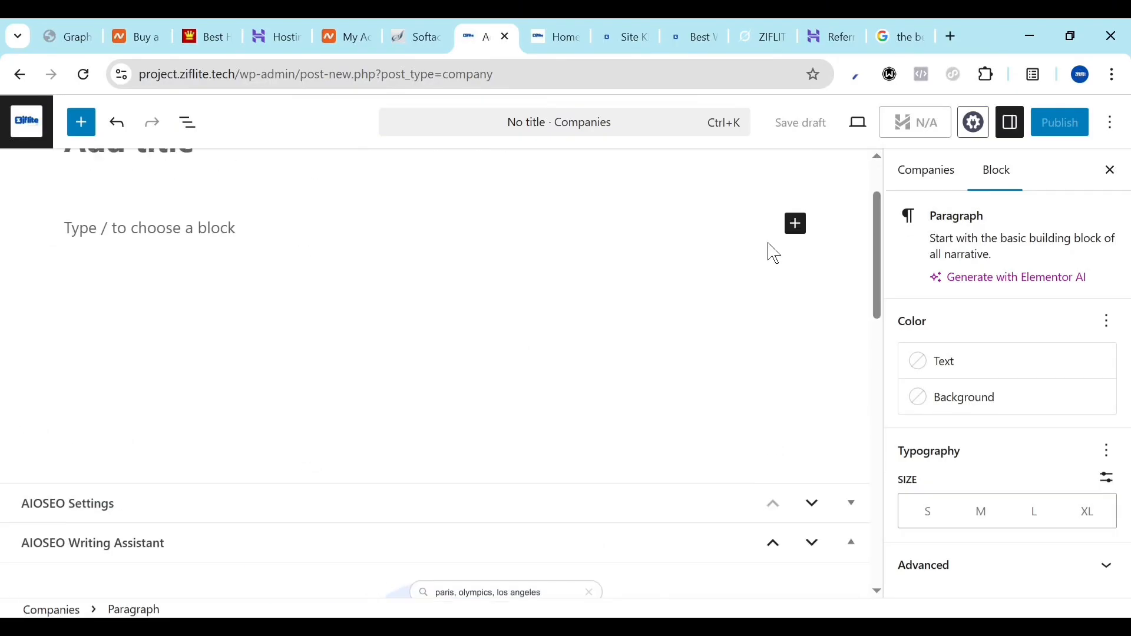
{"action": "left_click", "coordinate": [931, 176]}
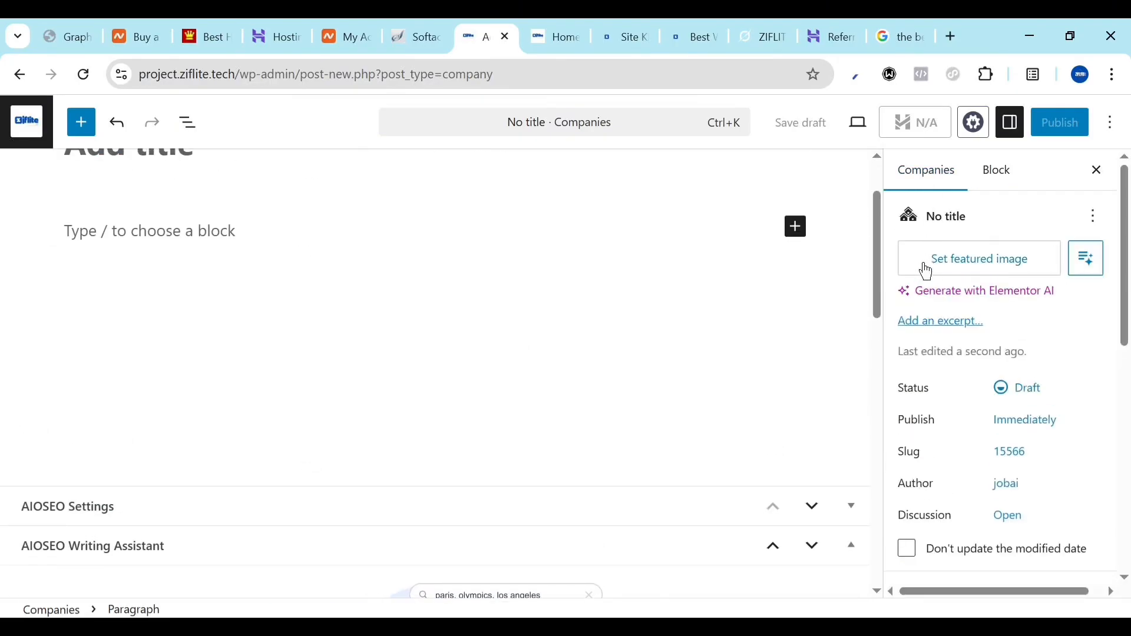
{"action": "scroll", "coordinate": [926, 419], "scroll_direction": "down", "scroll_amount": 9}
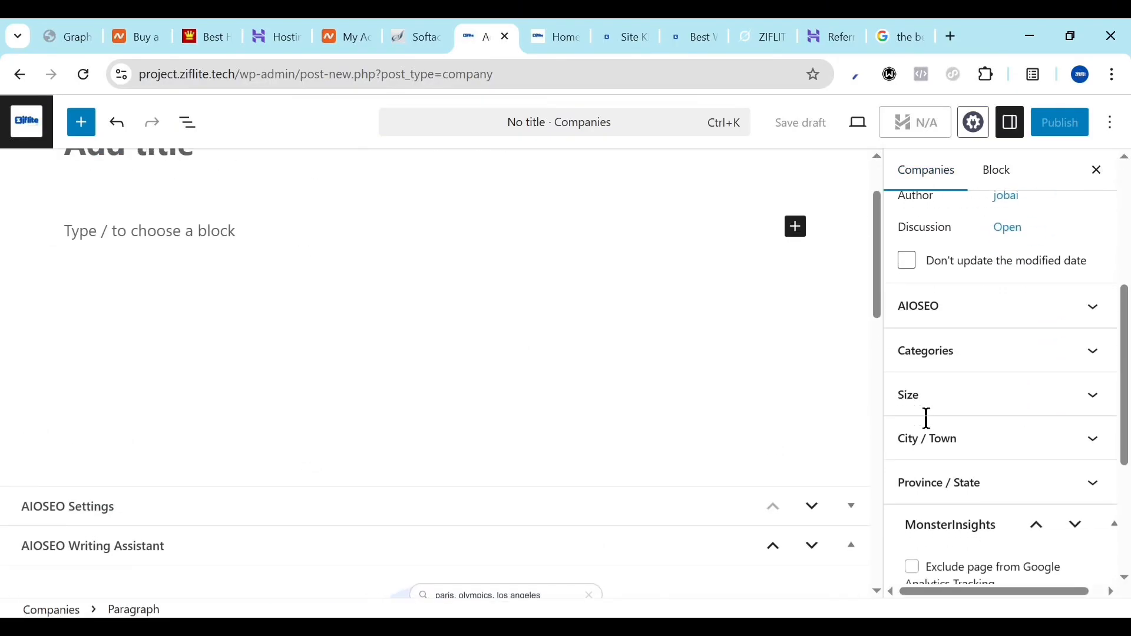
{"action": "scroll", "coordinate": [927, 419], "scroll_direction": "up", "scroll_amount": 9}
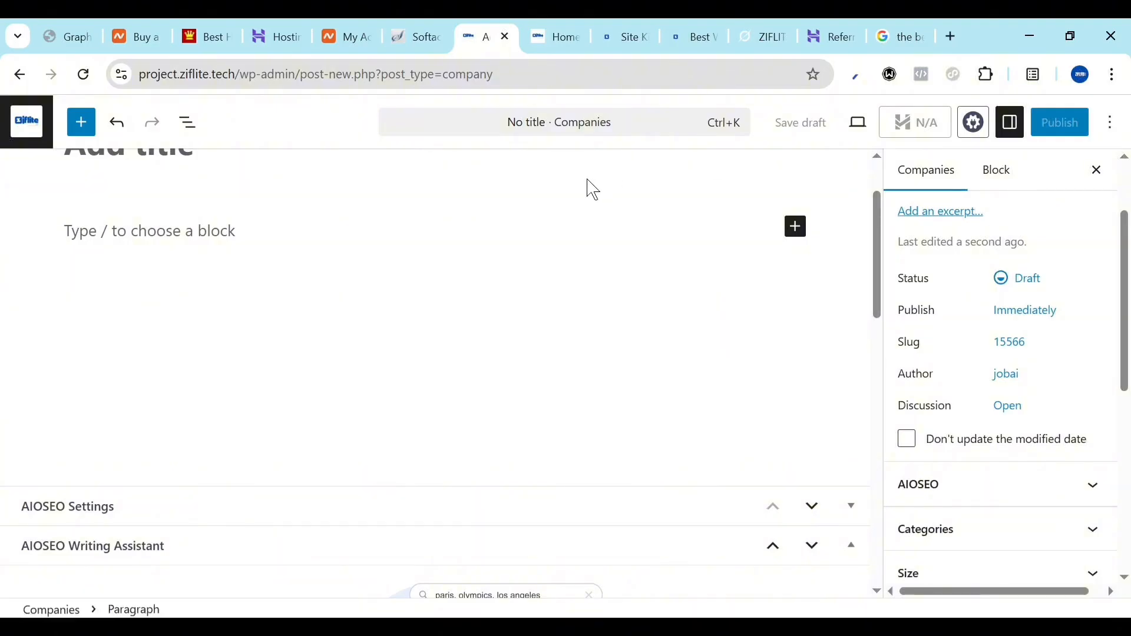
{"action": "left_click", "coordinate": [18, 131]}
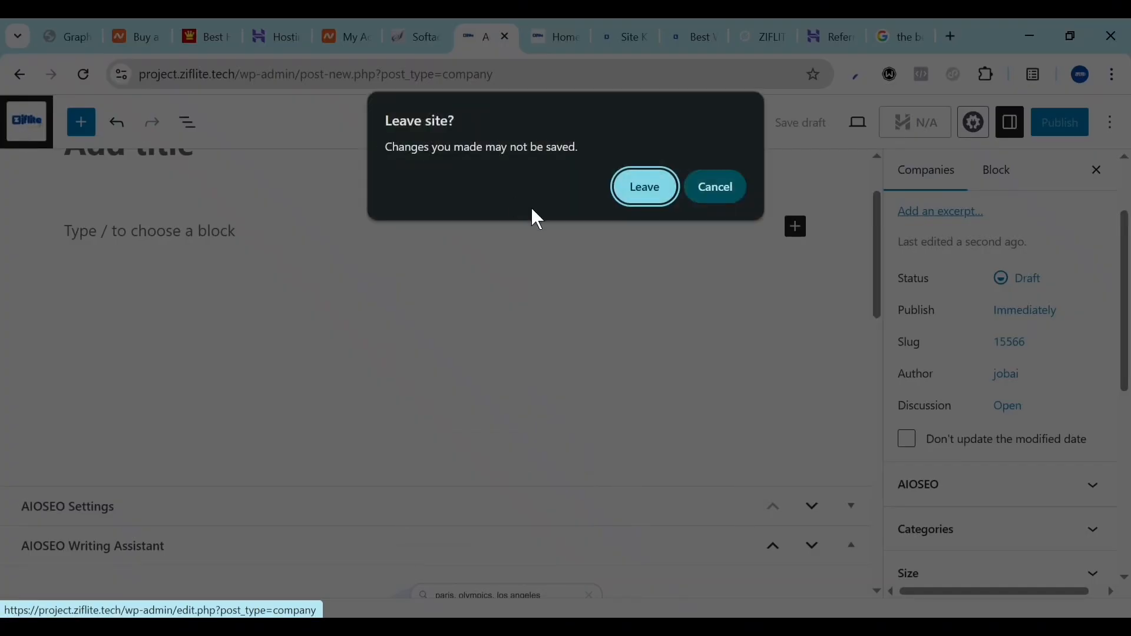
Leave without saving, browse the Companies and Candidates lists, and reach Civi Extensions > Messages
{"action": "left_click", "coordinate": [633, 195]}
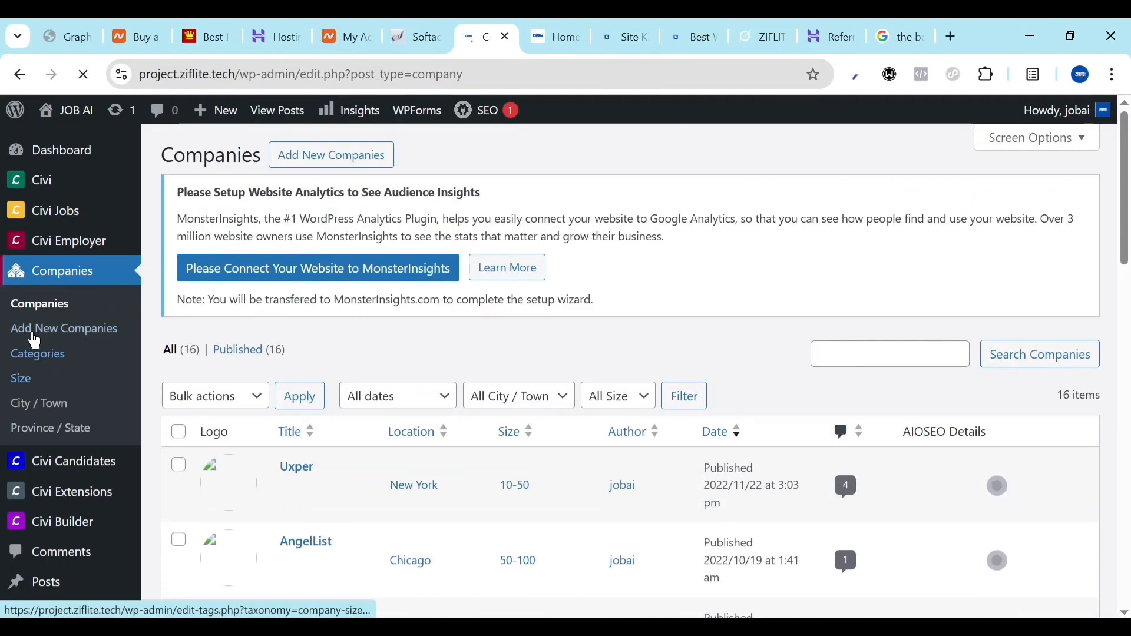
{"action": "mouse_move", "coordinate": [62, 475]}
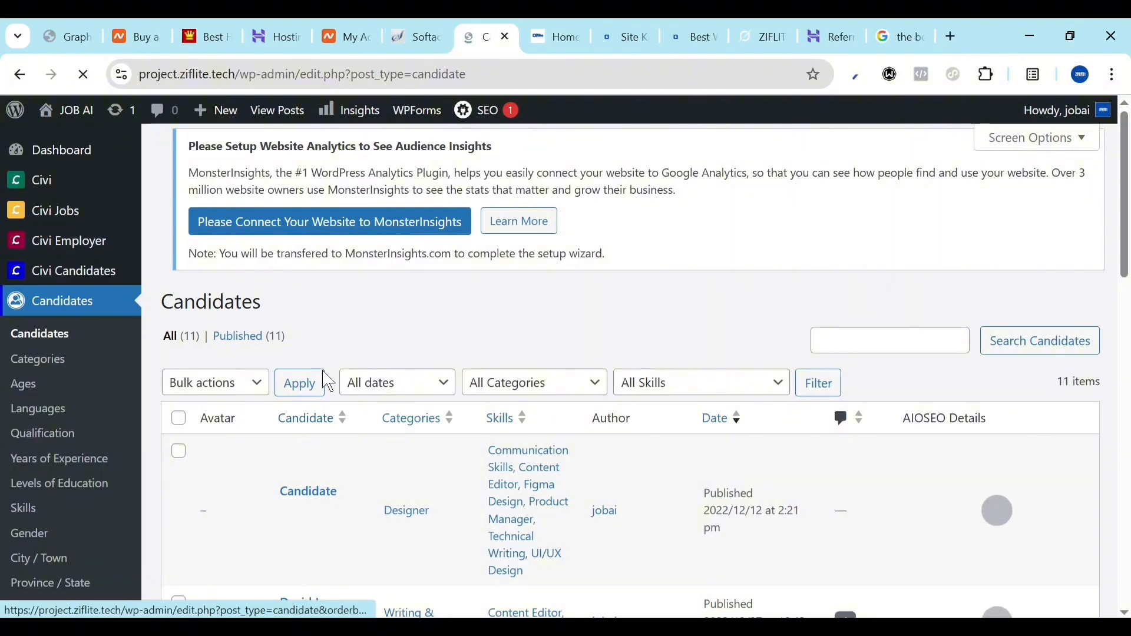
{"action": "scroll", "coordinate": [327, 379], "scroll_direction": "down", "scroll_amount": 5}
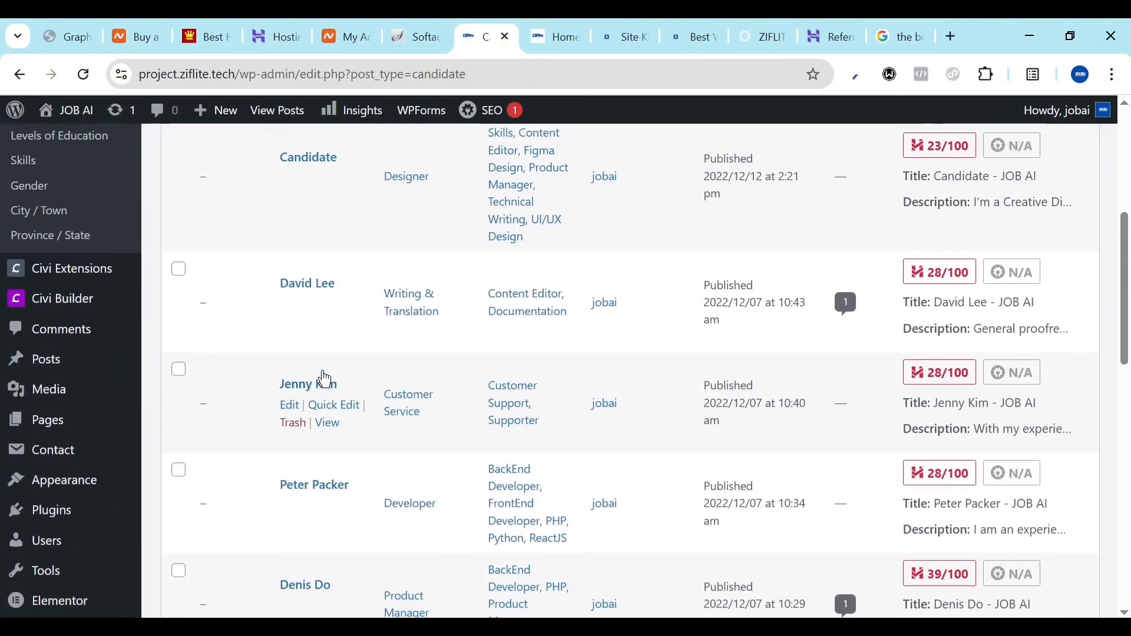
{"action": "scroll", "coordinate": [328, 381], "scroll_direction": "up", "scroll_amount": 5}
{"action": "scroll", "coordinate": [328, 382], "scroll_direction": "down", "scroll_amount": 5}
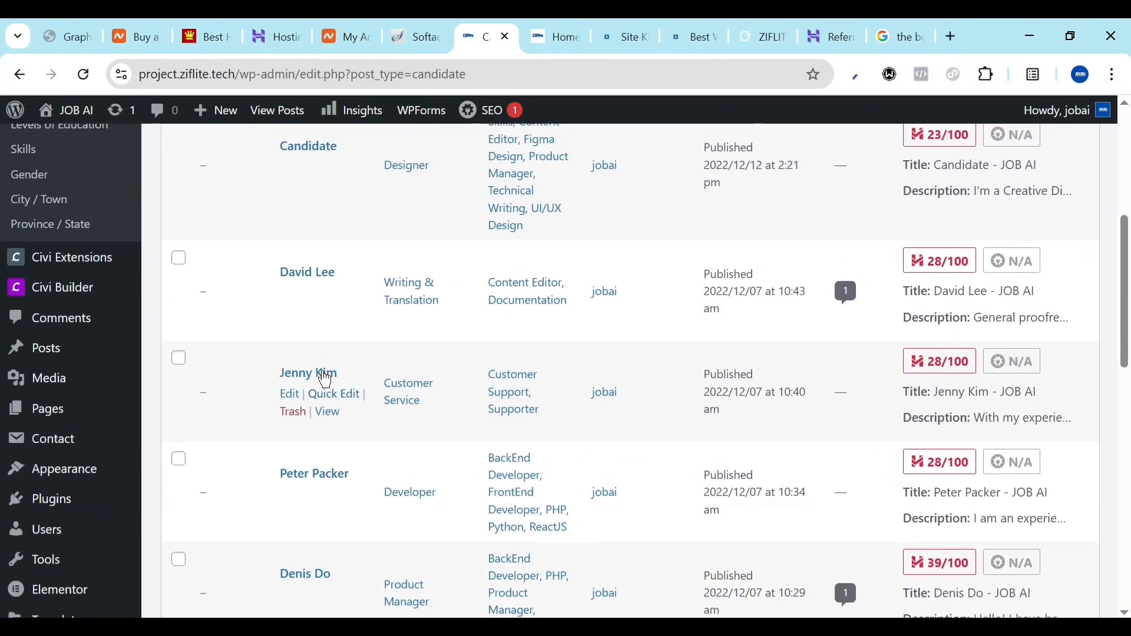
{"action": "scroll", "coordinate": [328, 382], "scroll_direction": "up", "scroll_amount": 4}
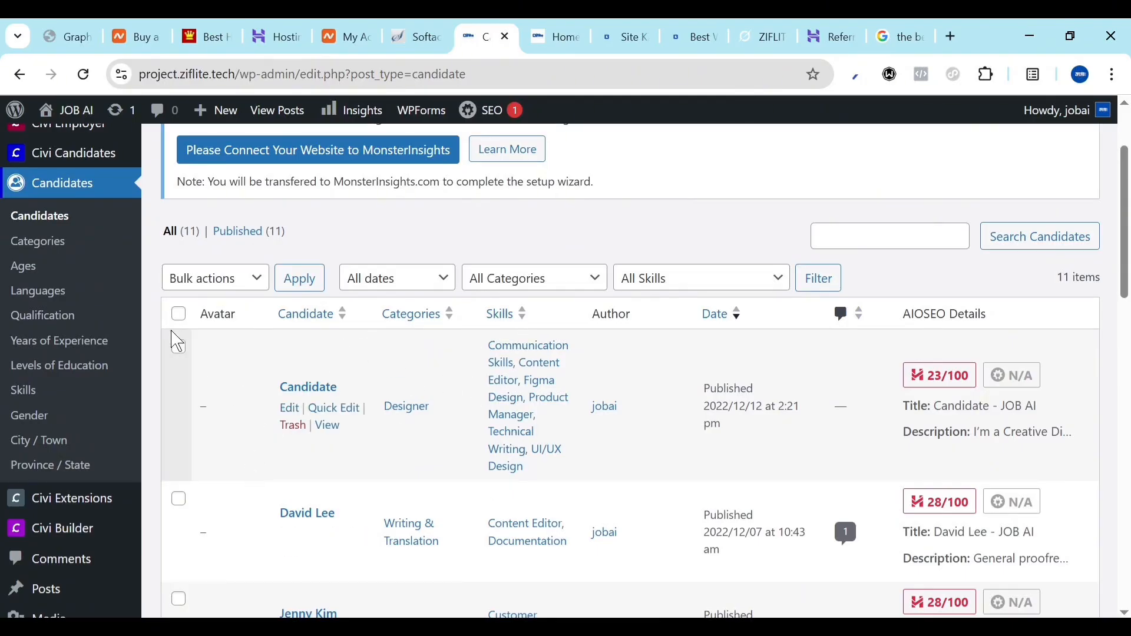
{"action": "mouse_move", "coordinate": [65, 495]}
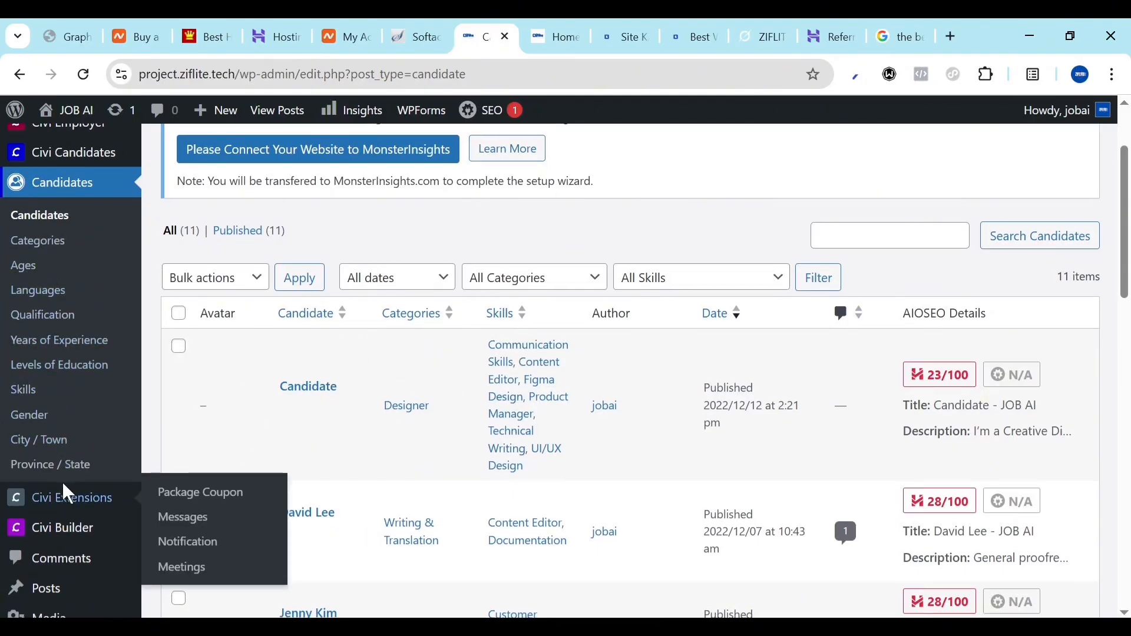
{"action": "scroll", "coordinate": [77, 447], "scroll_direction": "down", "scroll_amount": 2}
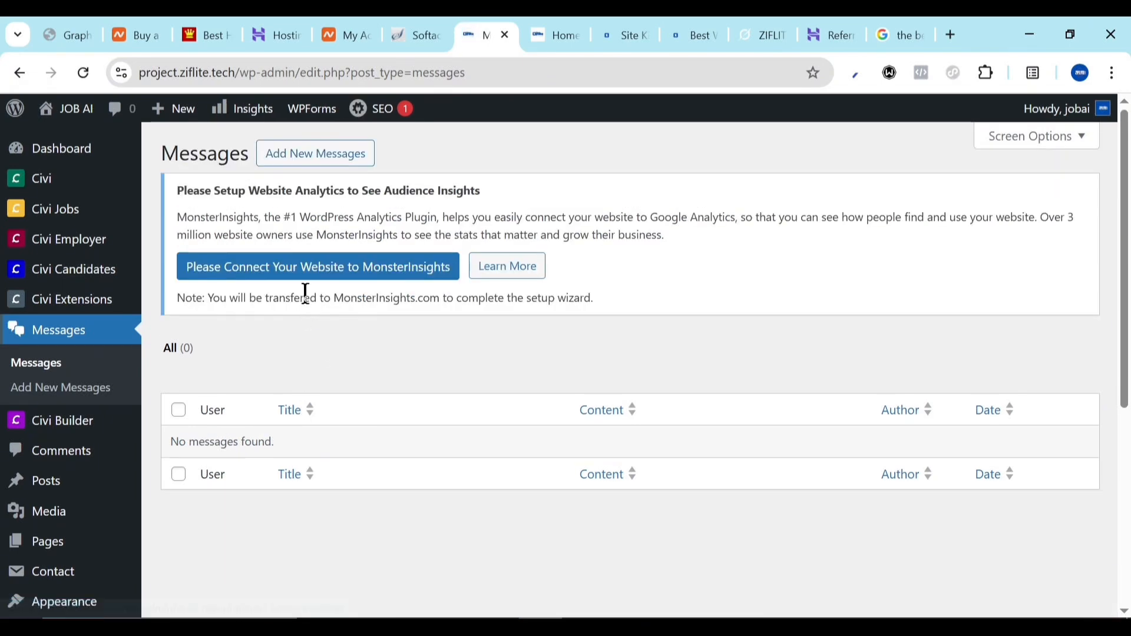
Open a blank Add New Messages form and look over its empty fields
{"action": "left_click", "coordinate": [310, 168]}
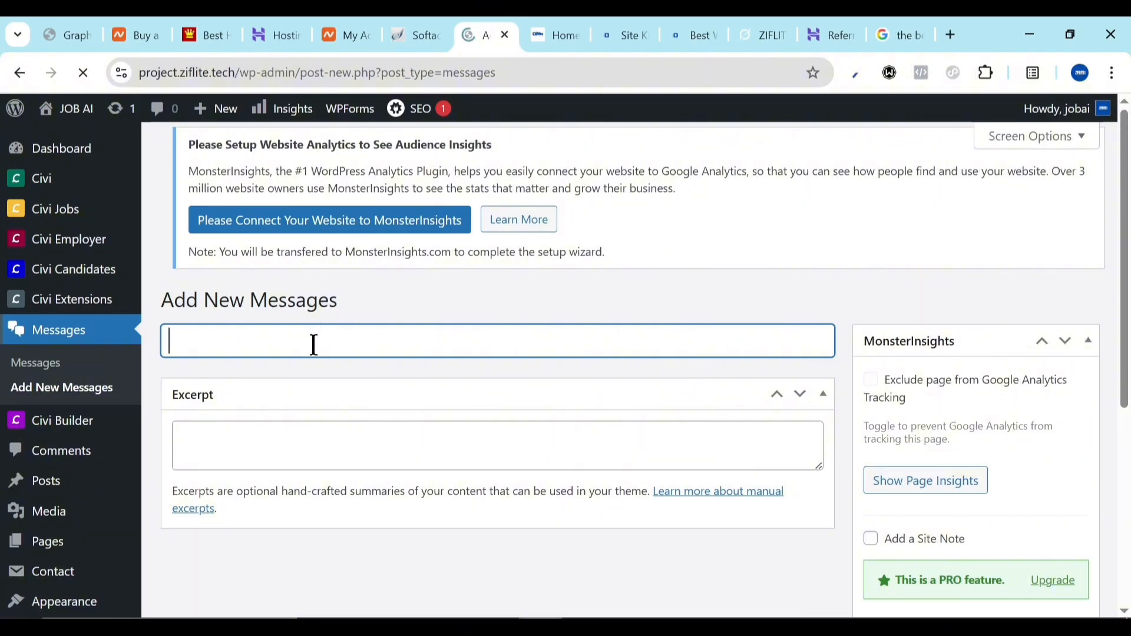
{"action": "scroll", "coordinate": [354, 439], "scroll_direction": "down", "scroll_amount": 5}
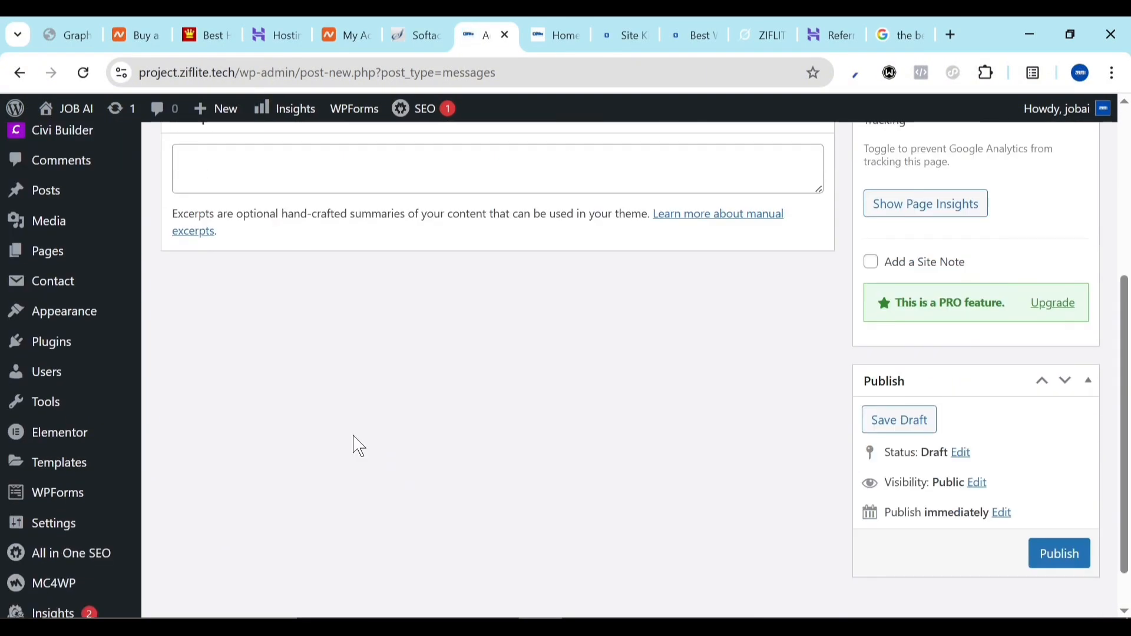
{"action": "scroll", "coordinate": [358, 445], "scroll_direction": "up", "scroll_amount": 3}
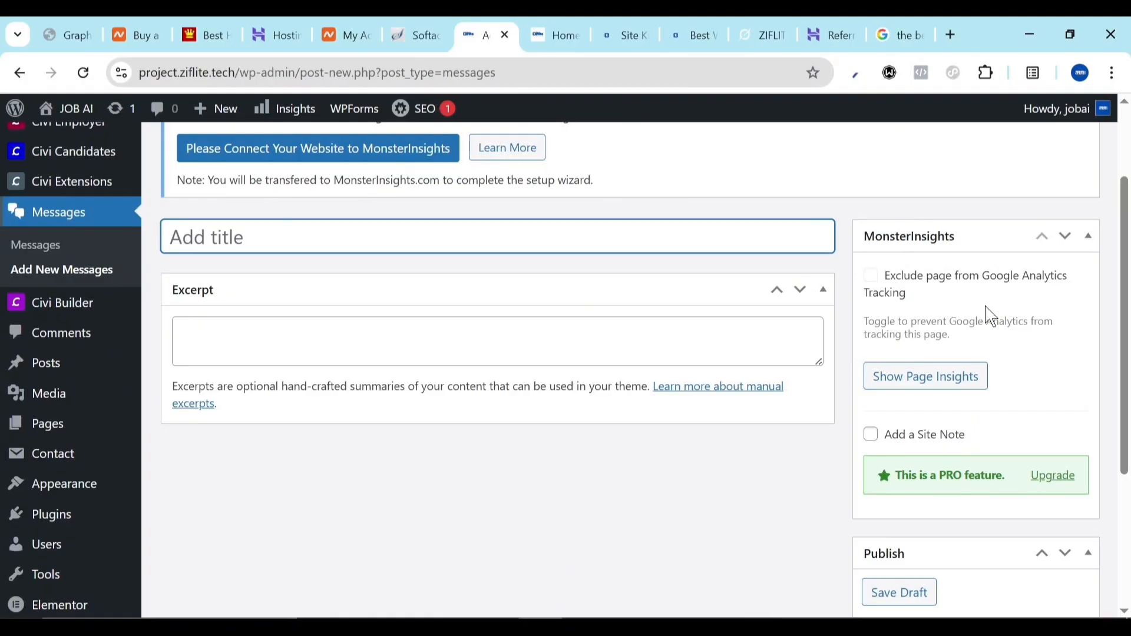
Go to Civi Builder > Header to load the Header builder list
{"action": "mouse_move", "coordinate": [53, 313]}
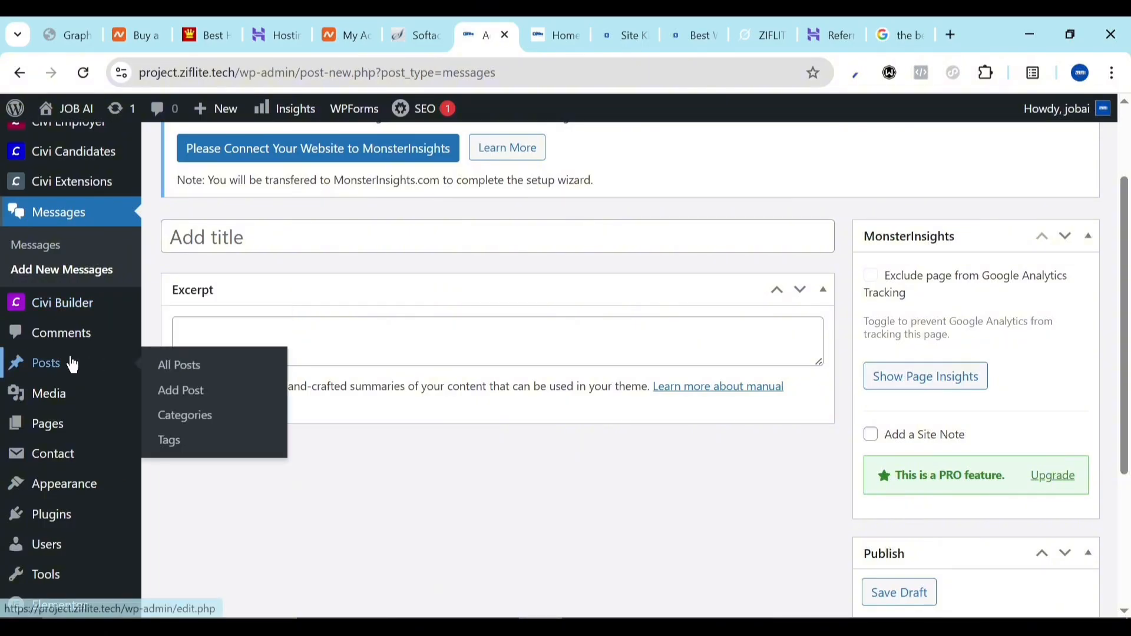
{"action": "mouse_move", "coordinate": [95, 451]}
{"action": "scroll", "coordinate": [94, 451], "scroll_direction": "up", "scroll_amount": 3}
{"action": "mouse_move", "coordinate": [53, 419]}
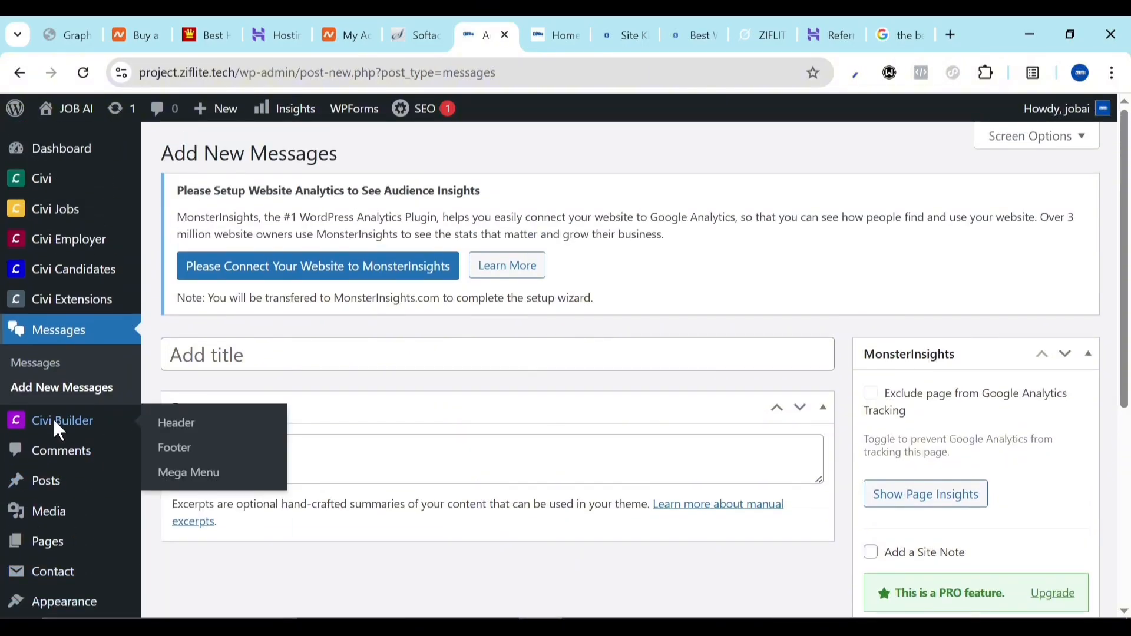
{"action": "left_click", "coordinate": [199, 430]}
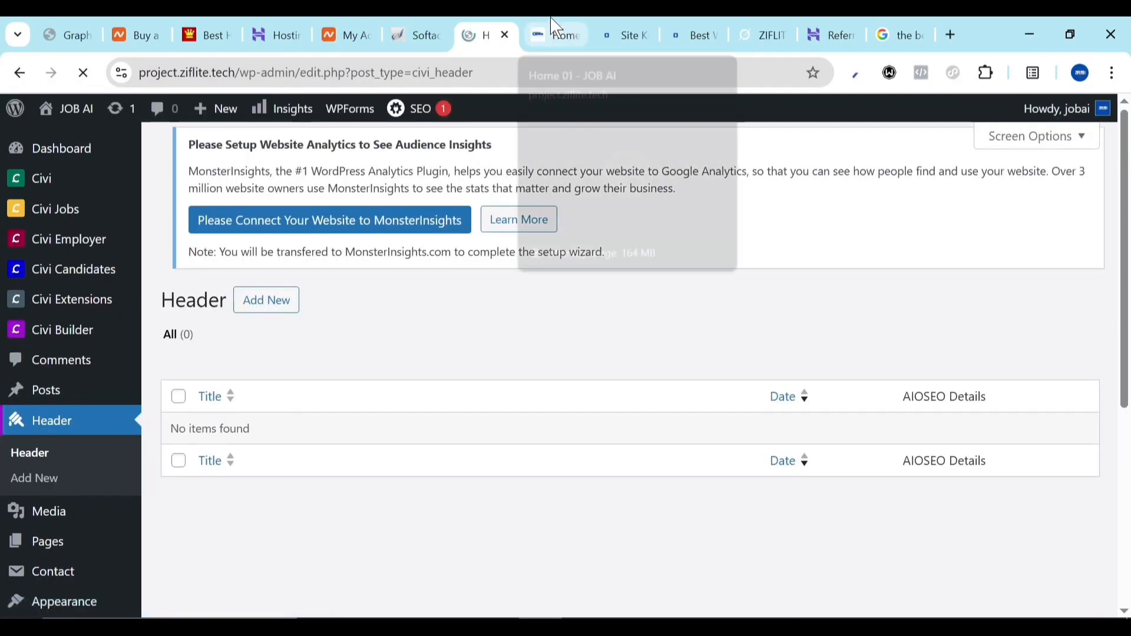
Compare the empty Header builder list with the live site's home page
{"action": "left_click", "coordinate": [557, 35]}
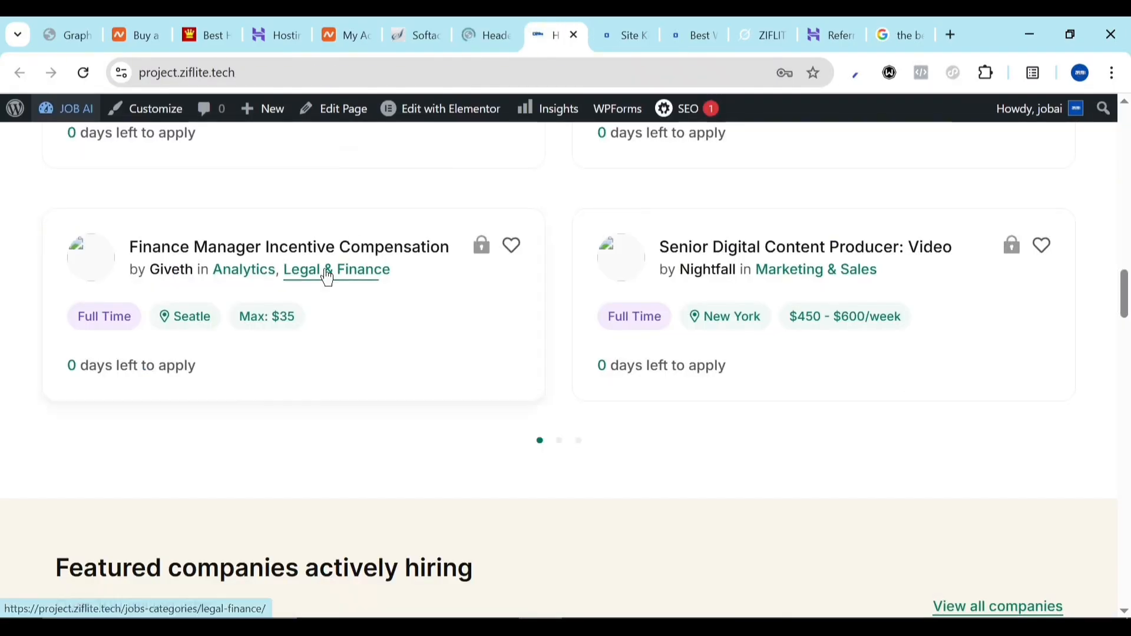
{"action": "scroll", "coordinate": [328, 277], "scroll_direction": "up", "scroll_amount": 15}
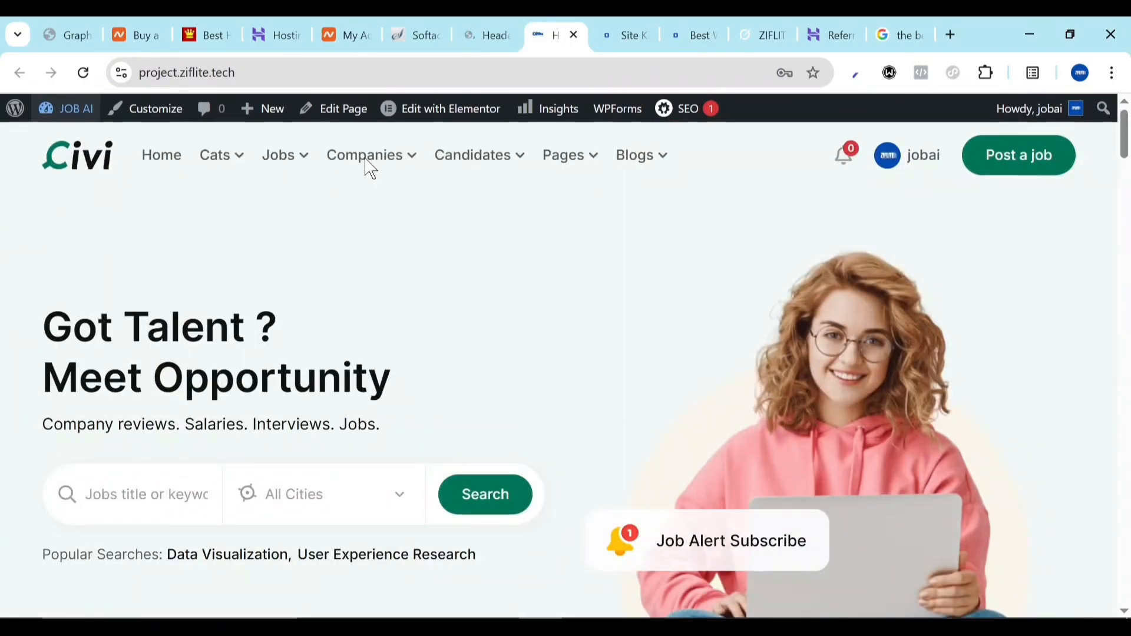
{"action": "left_click", "coordinate": [498, 31]}
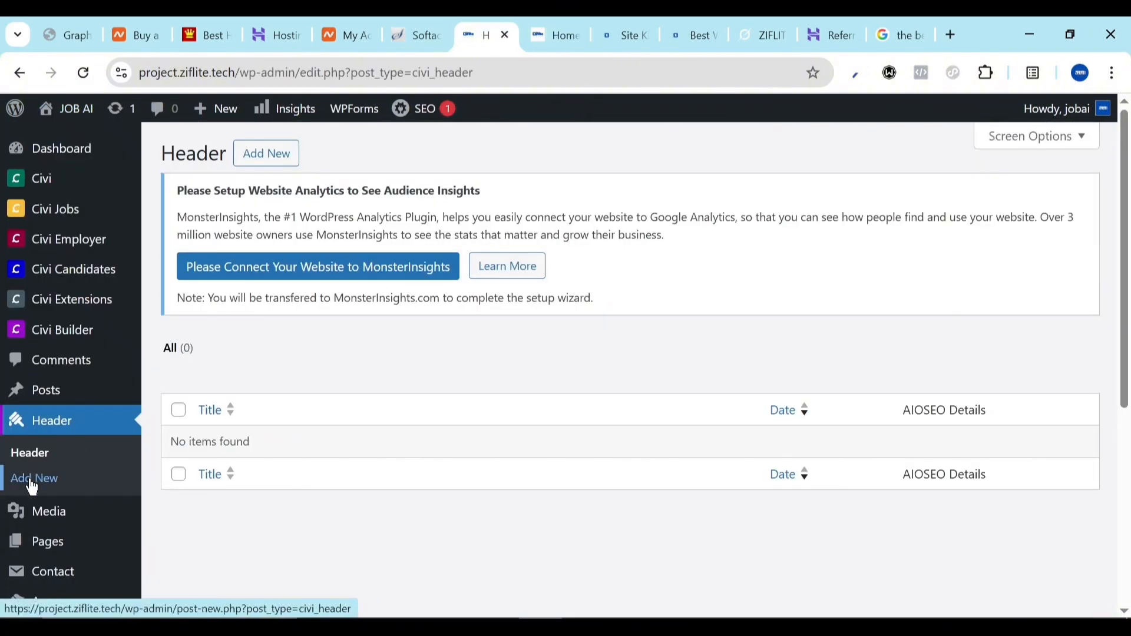
Open Civi Builder > Footer, showing Footer 01 and Footer 02, and compare with the live site
{"action": "mouse_move", "coordinate": [73, 407]}
{"action": "scroll", "coordinate": [74, 412], "scroll_direction": "down", "scroll_amount": 3}
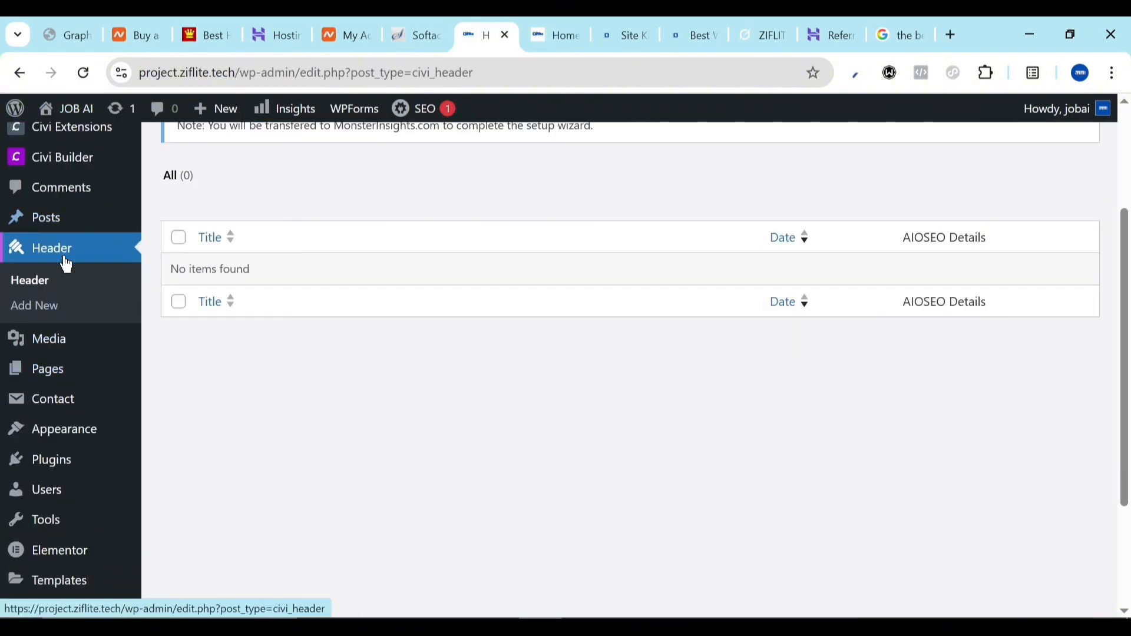
{"action": "mouse_move", "coordinate": [57, 164]}
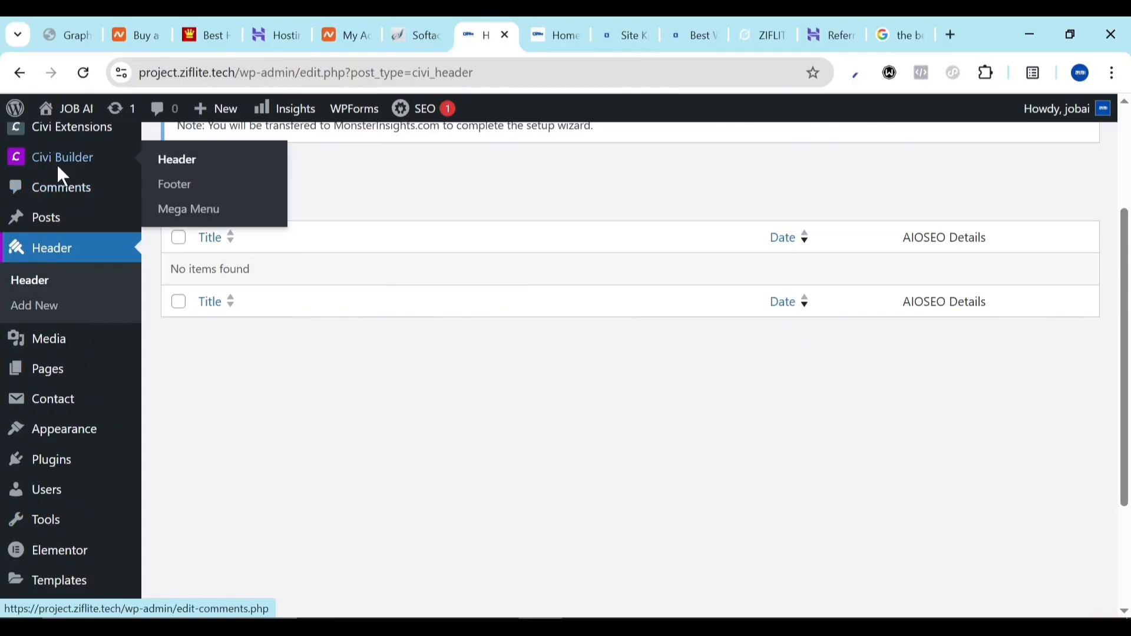
{"action": "left_click", "coordinate": [178, 185]}
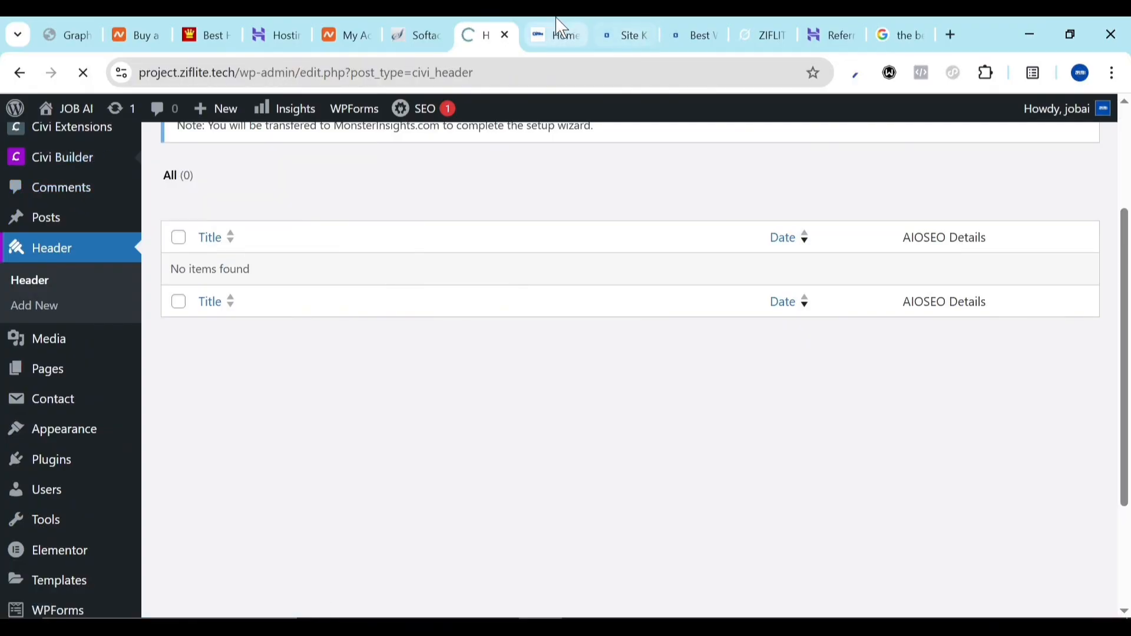
{"action": "left_click", "coordinate": [557, 36]}
{"action": "scroll", "coordinate": [611, 380], "scroll_direction": "down", "scroll_amount": 20}
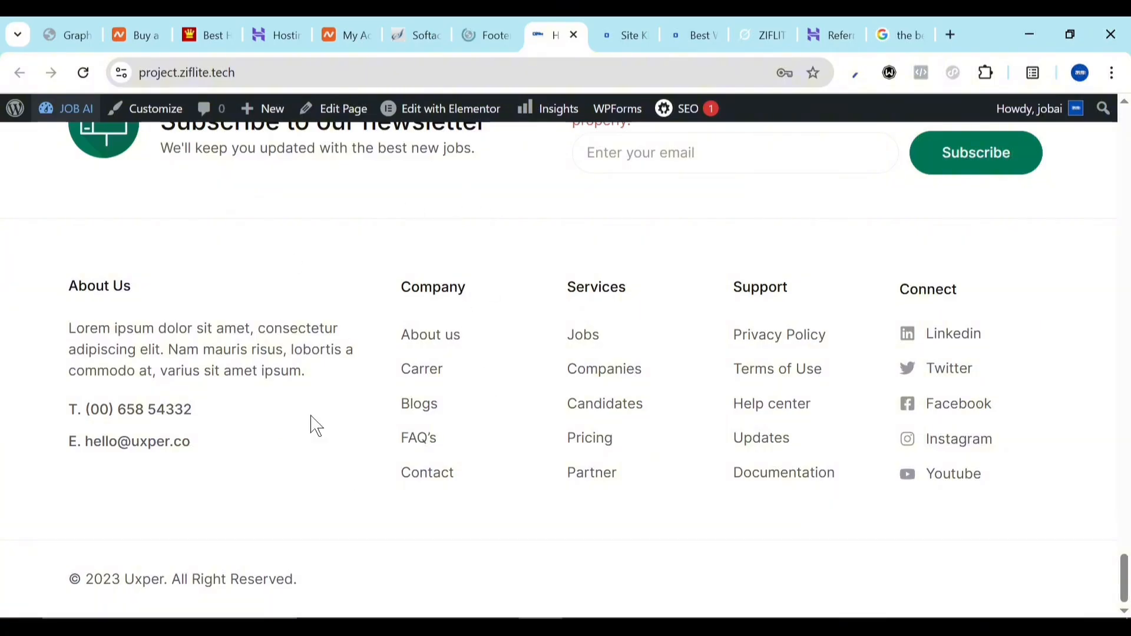
{"action": "left_click", "coordinate": [485, 33]}
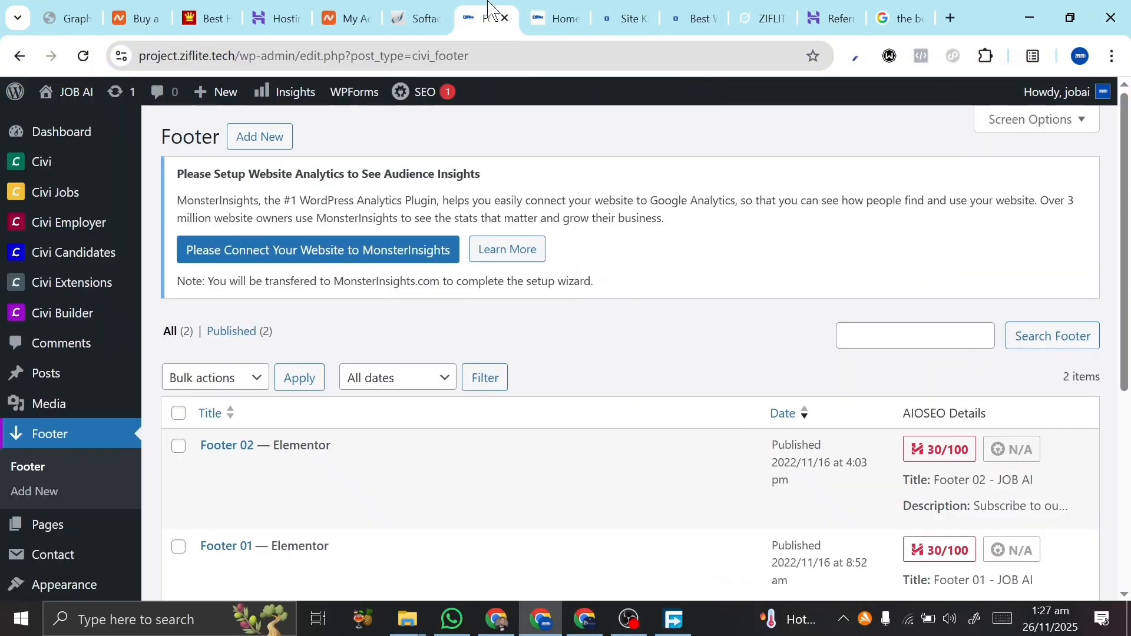
{"action": "left_click", "coordinate": [537, 14]}
{"action": "scroll", "coordinate": [433, 364], "scroll_direction": "up", "scroll_amount": 10}
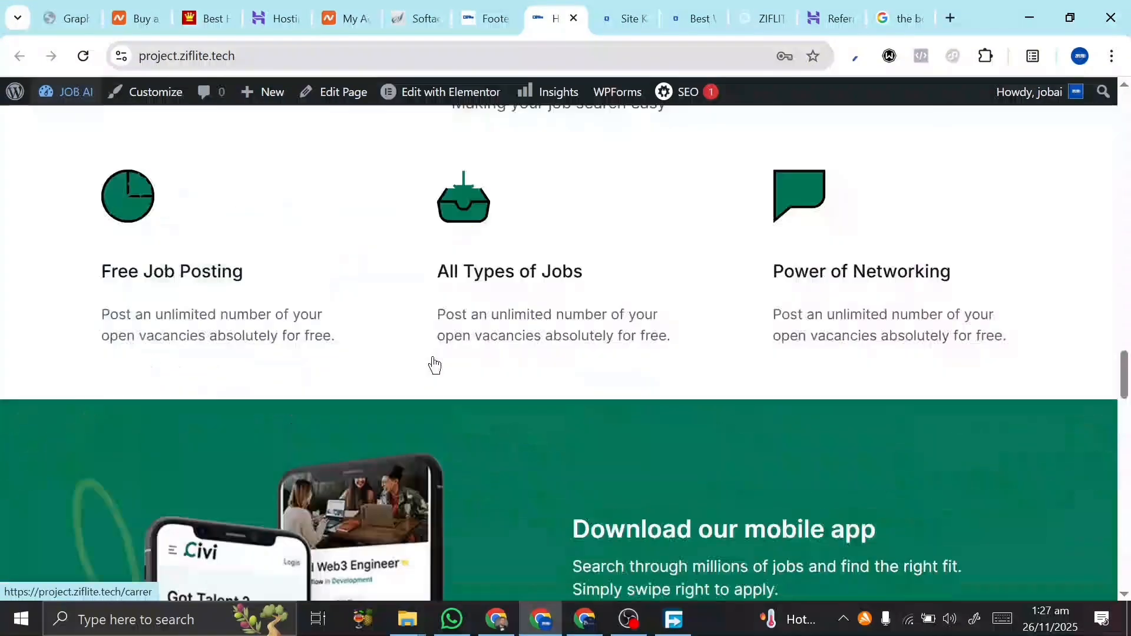
{"action": "scroll", "coordinate": [433, 364], "scroll_direction": "up", "scroll_amount": 10}
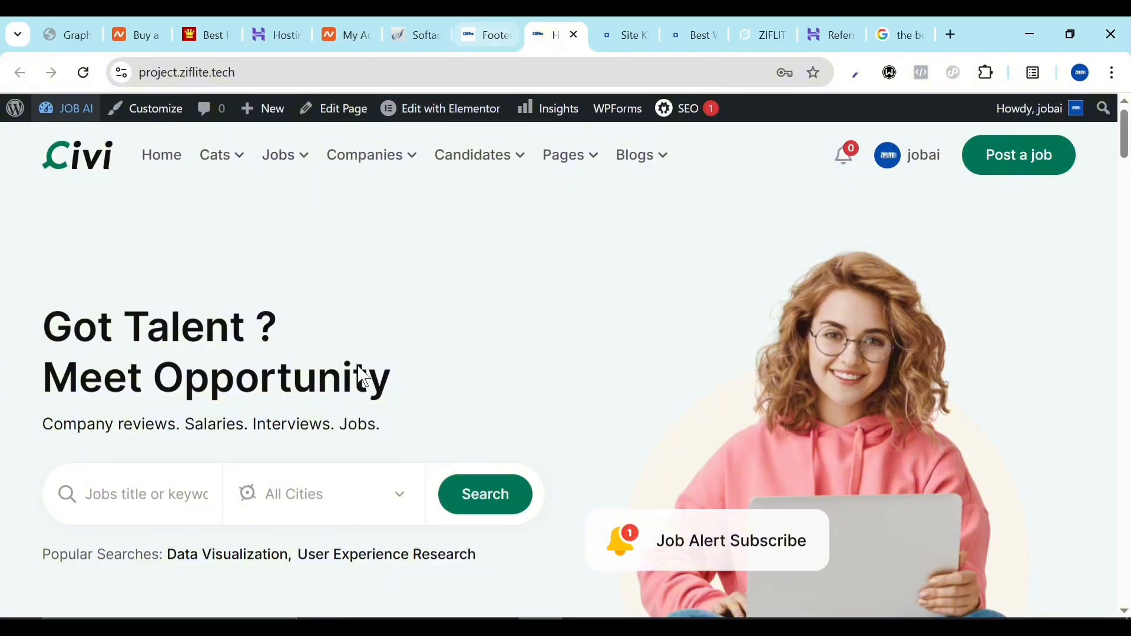
{"action": "scroll", "coordinate": [348, 418], "scroll_direction": "down", "scroll_amount": 5}
{"action": "scroll", "coordinate": [350, 420], "scroll_direction": "down", "scroll_amount": 10}
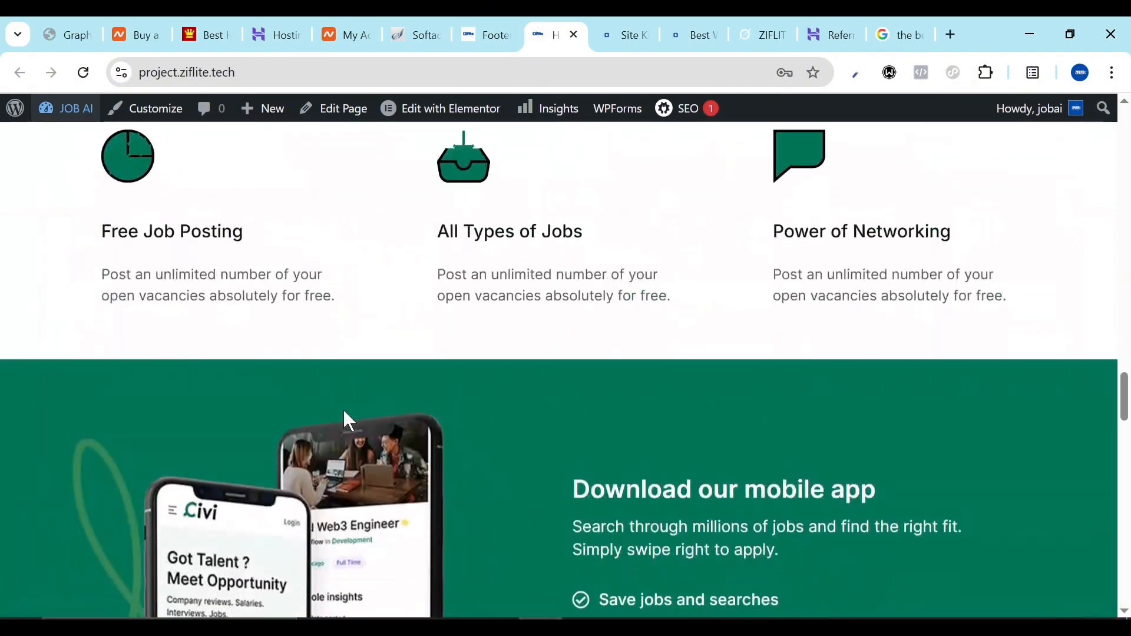
{"action": "scroll", "coordinate": [350, 420], "scroll_direction": "up", "scroll_amount": 5}
{"action": "scroll", "coordinate": [350, 420], "scroll_direction": "up", "scroll_amount": 15}
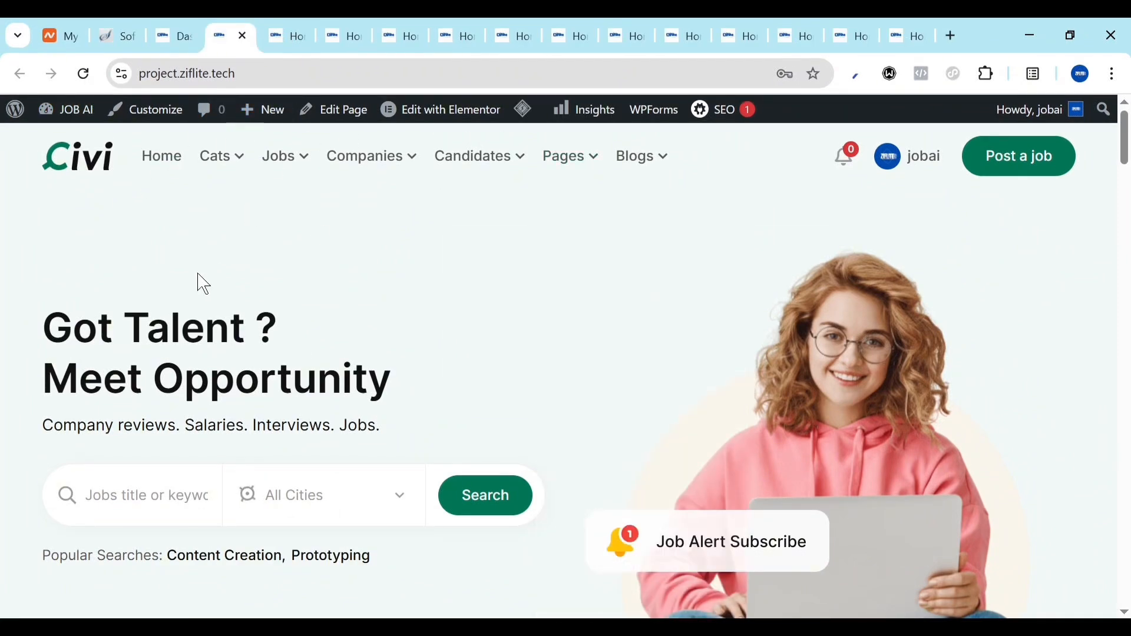
Switch to the admin Dashboard and go to Appearance > Menus
{"action": "left_click", "coordinate": [170, 28]}
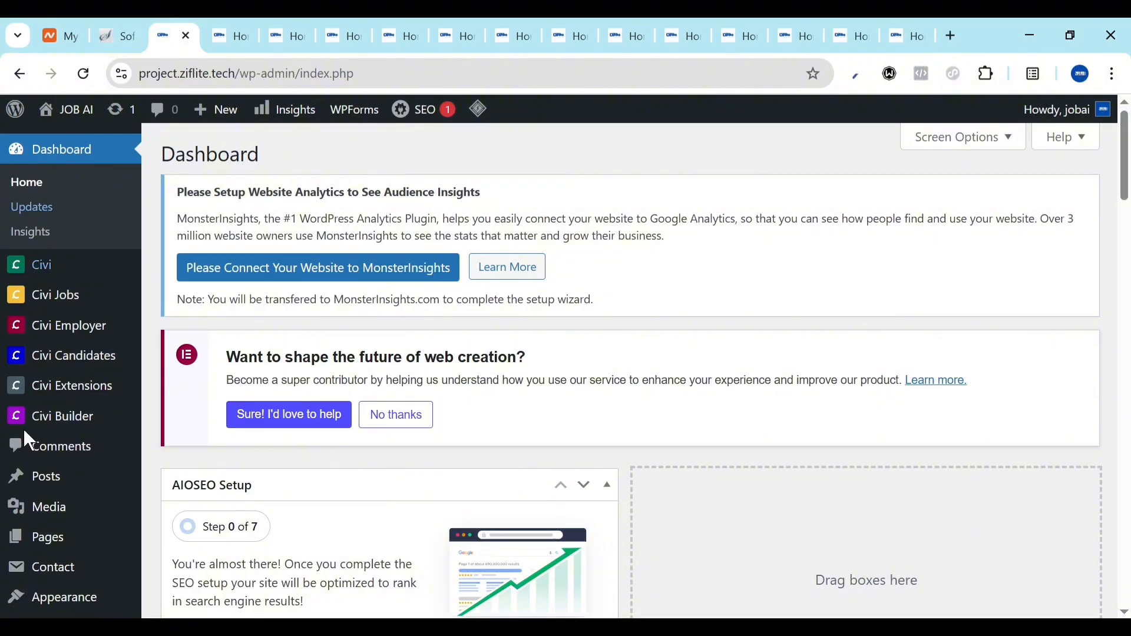
{"action": "scroll", "coordinate": [18, 500], "scroll_direction": "down", "scroll_amount": 5}
{"action": "mouse_move", "coordinate": [69, 310]}
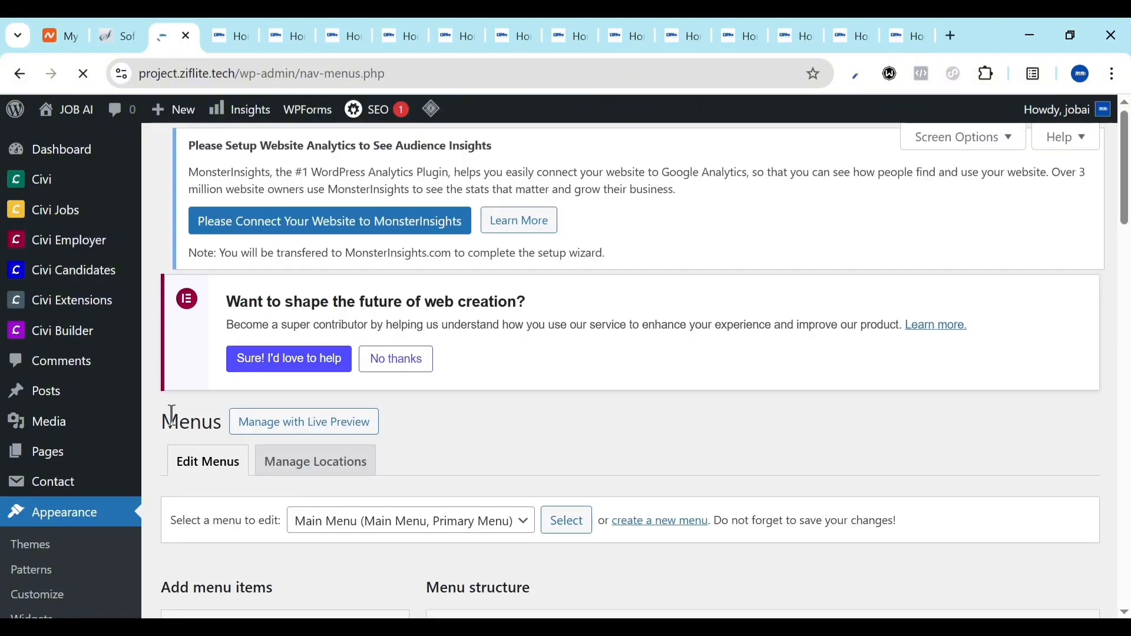
{"action": "scroll", "coordinate": [475, 551], "scroll_direction": "down", "scroll_amount": 5}
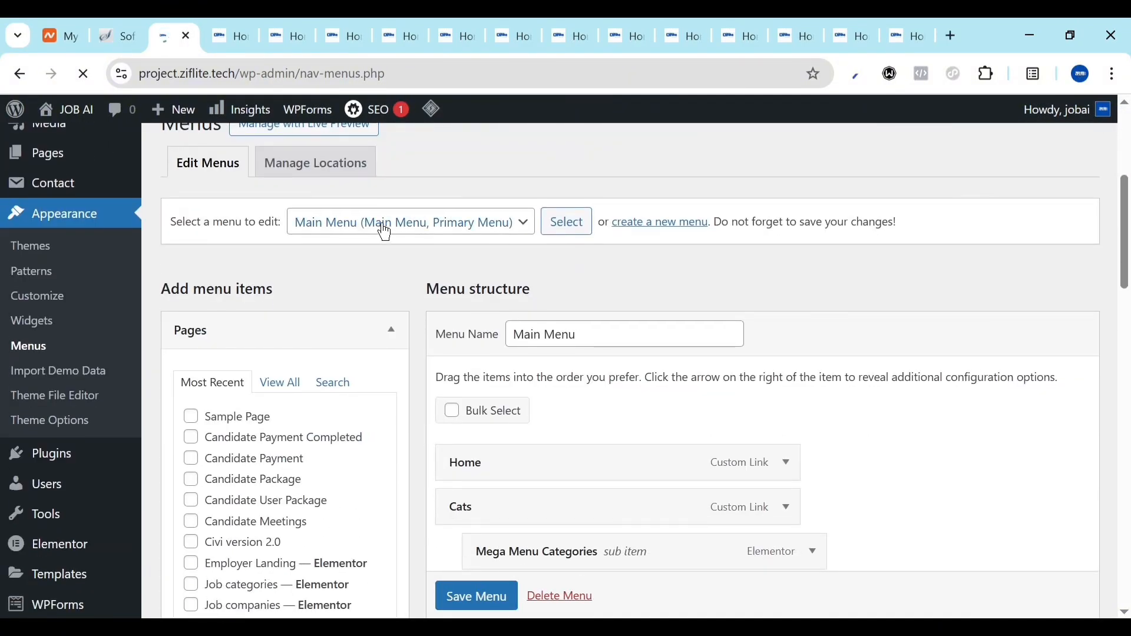
Load Main Menu in the menu editor, then switch to the live homepage
{"action": "left_click", "coordinate": [419, 257]}
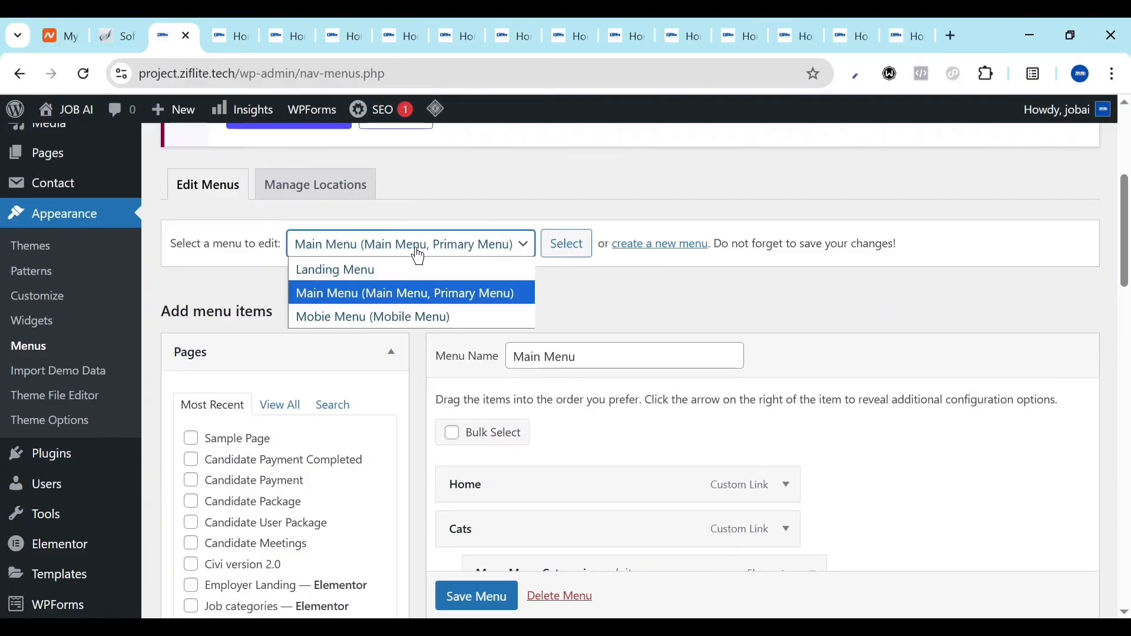
{"action": "left_click", "coordinate": [367, 293]}
{"action": "left_click", "coordinate": [569, 246]}
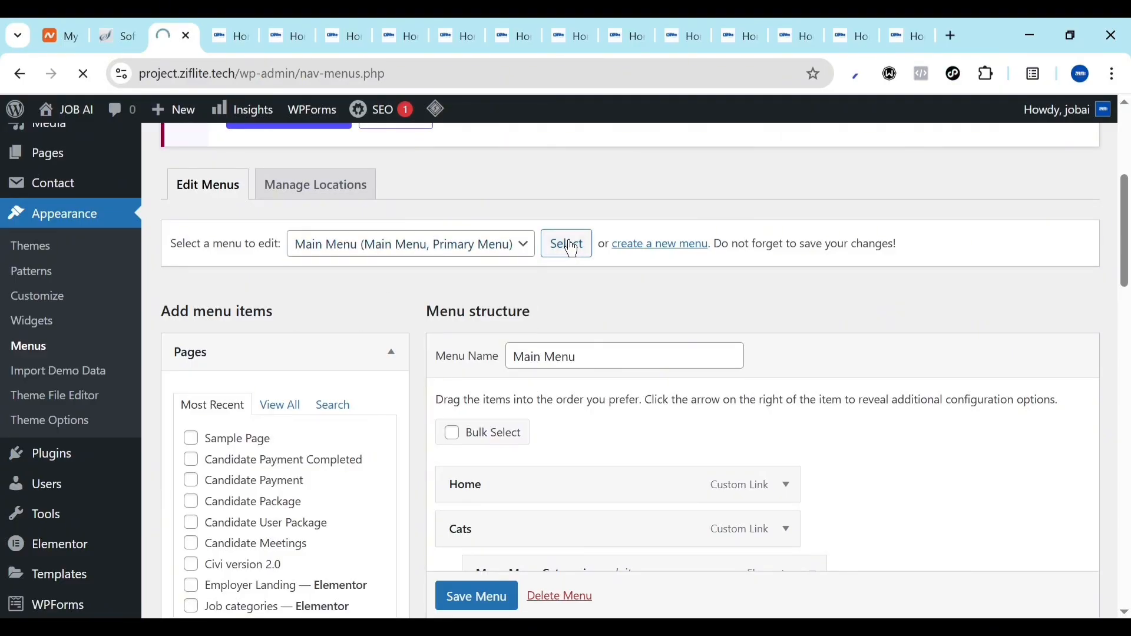
{"action": "scroll", "coordinate": [580, 366], "scroll_direction": "down", "scroll_amount": 10}
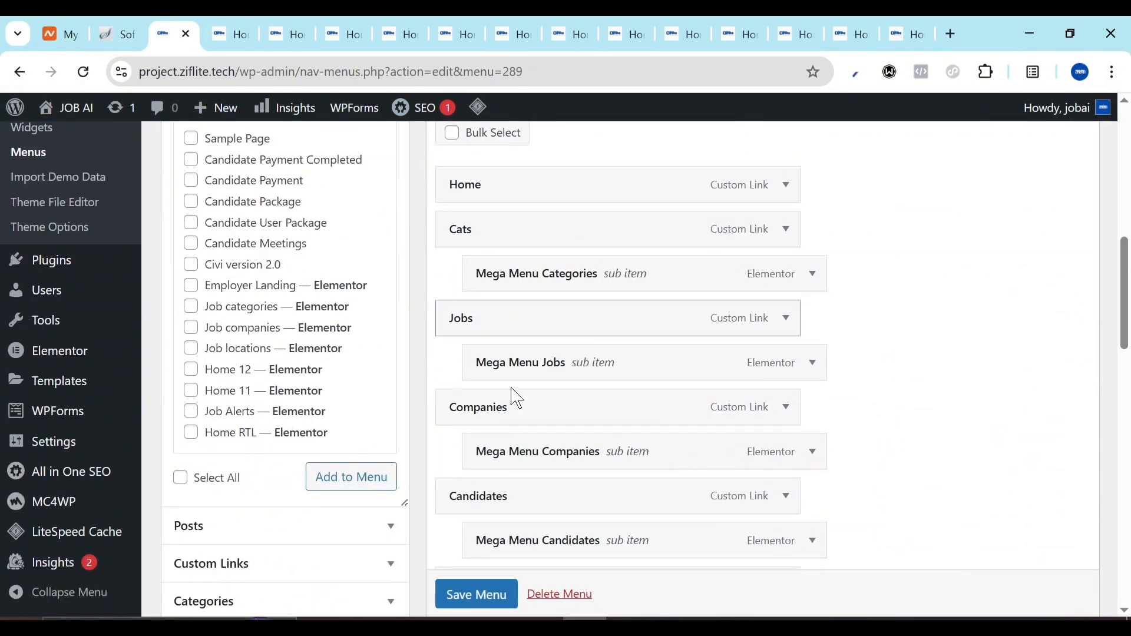
{"action": "scroll", "coordinate": [306, 259], "scroll_direction": "up", "scroll_amount": 3}
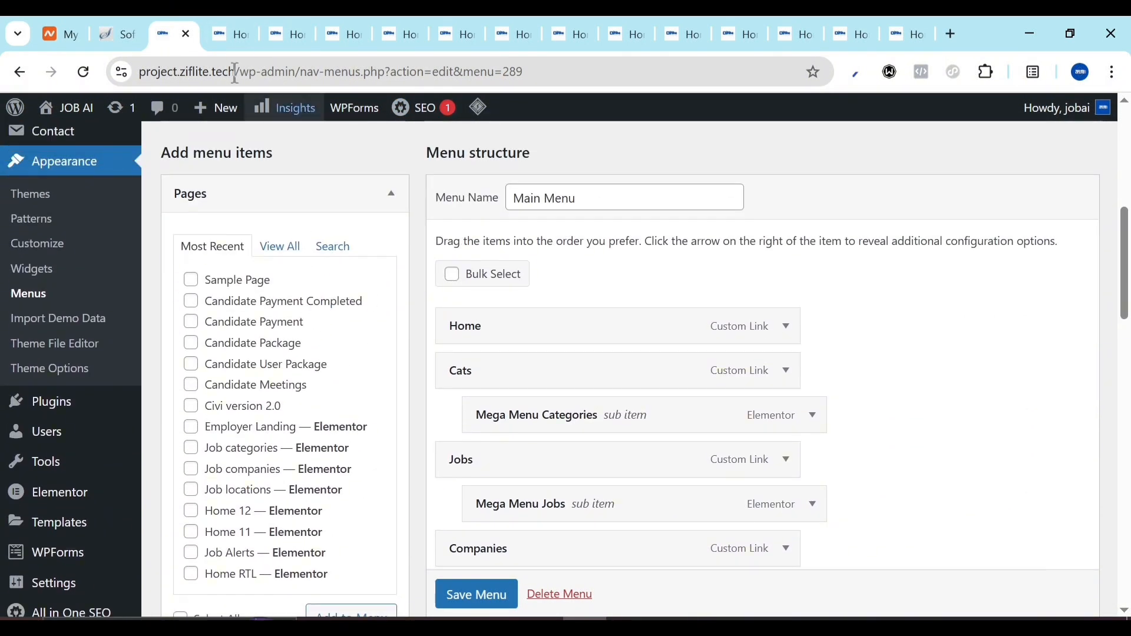
{"action": "left_click", "coordinate": [223, 29]}
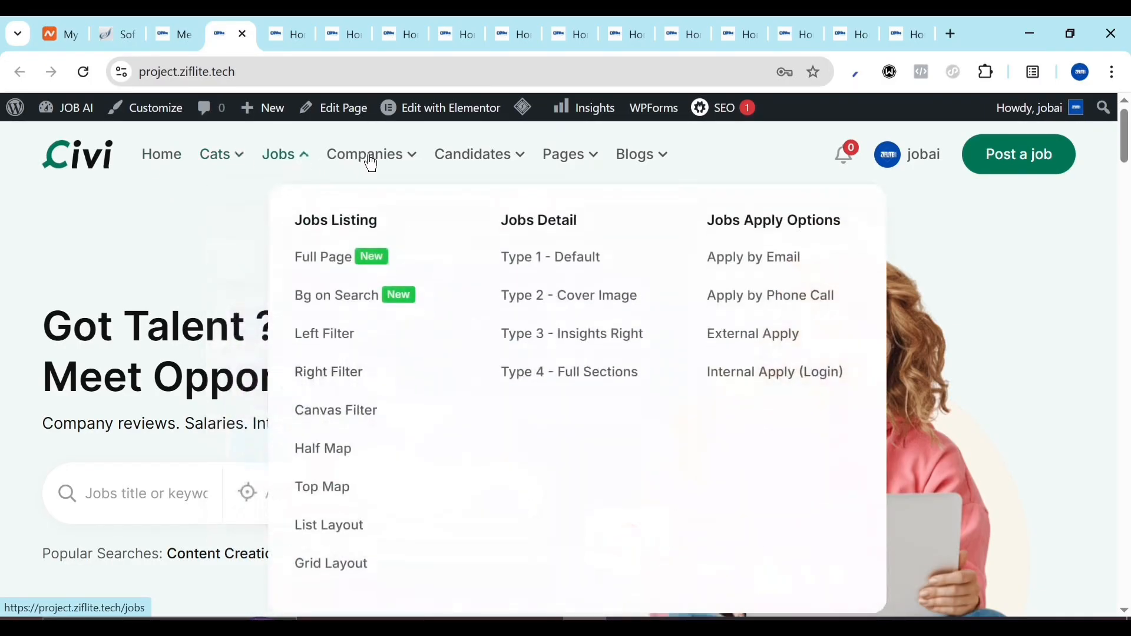
Review the Jobs, Companies, Candidates, Pages and Blogs dropdowns in the live site header
{"action": "mouse_move", "coordinate": [222, 160]}
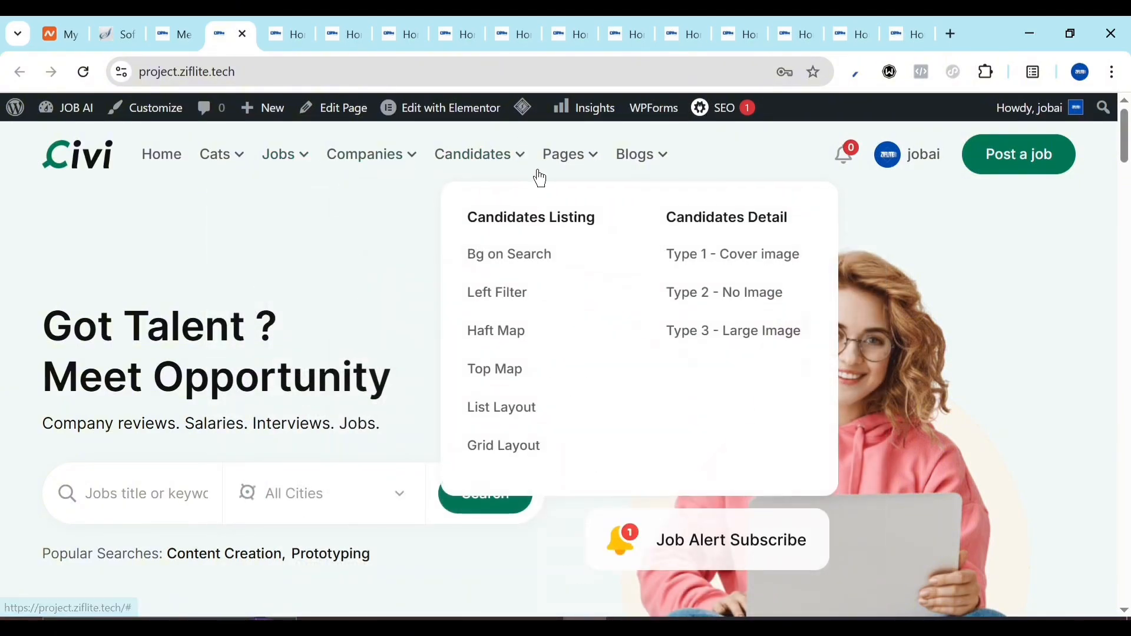
{"action": "mouse_move", "coordinate": [469, 151]}
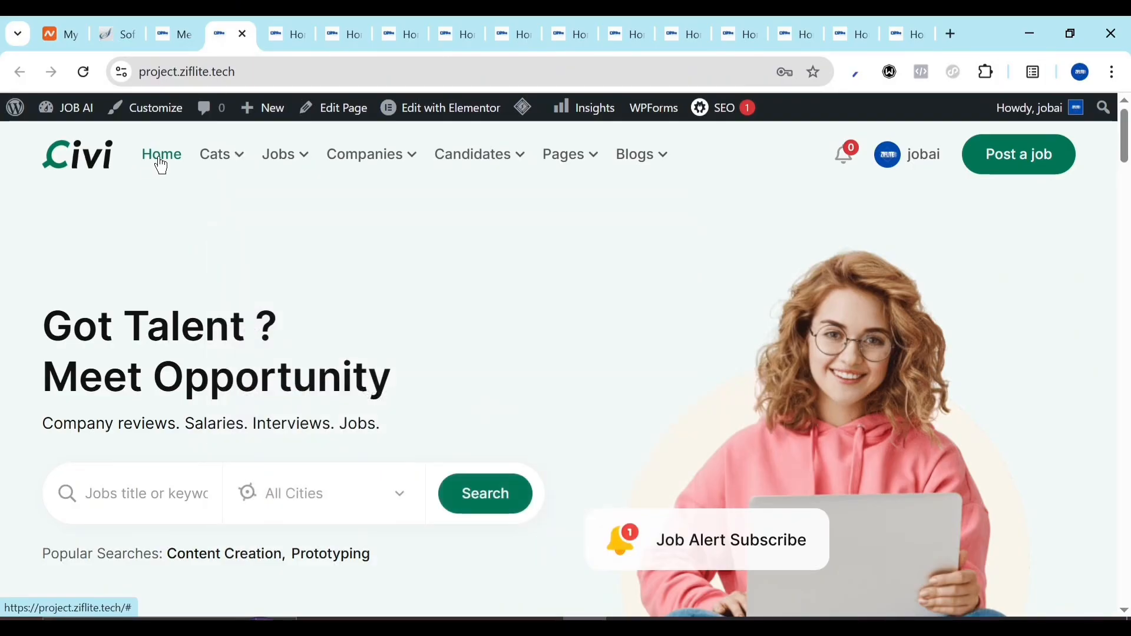
{"action": "mouse_move", "coordinate": [286, 163]}
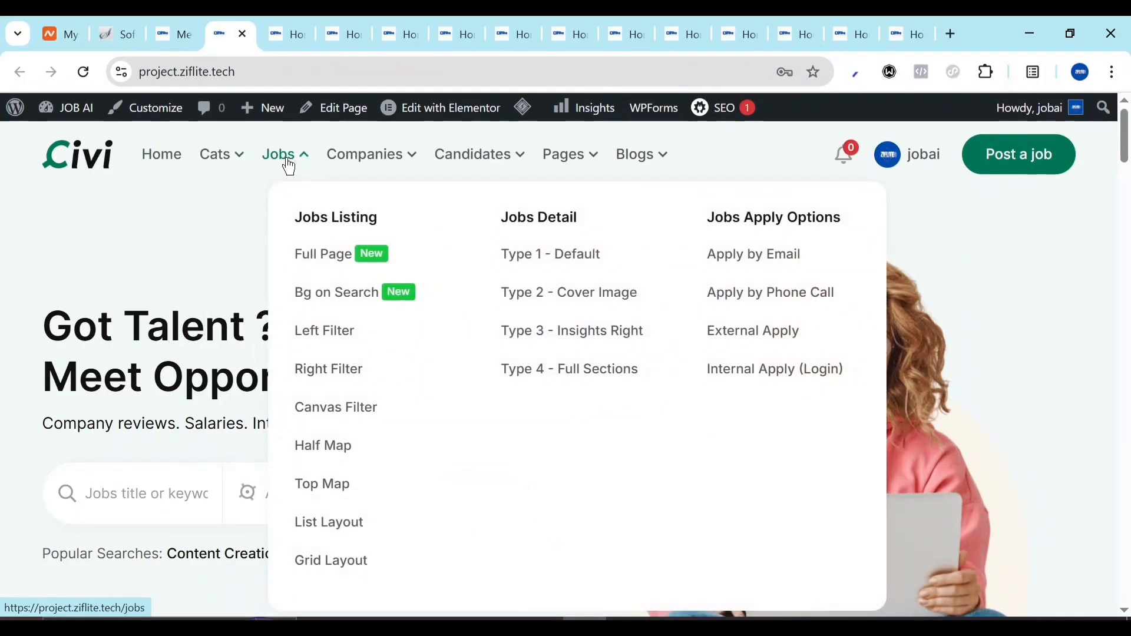
{"action": "mouse_move", "coordinate": [365, 164]}
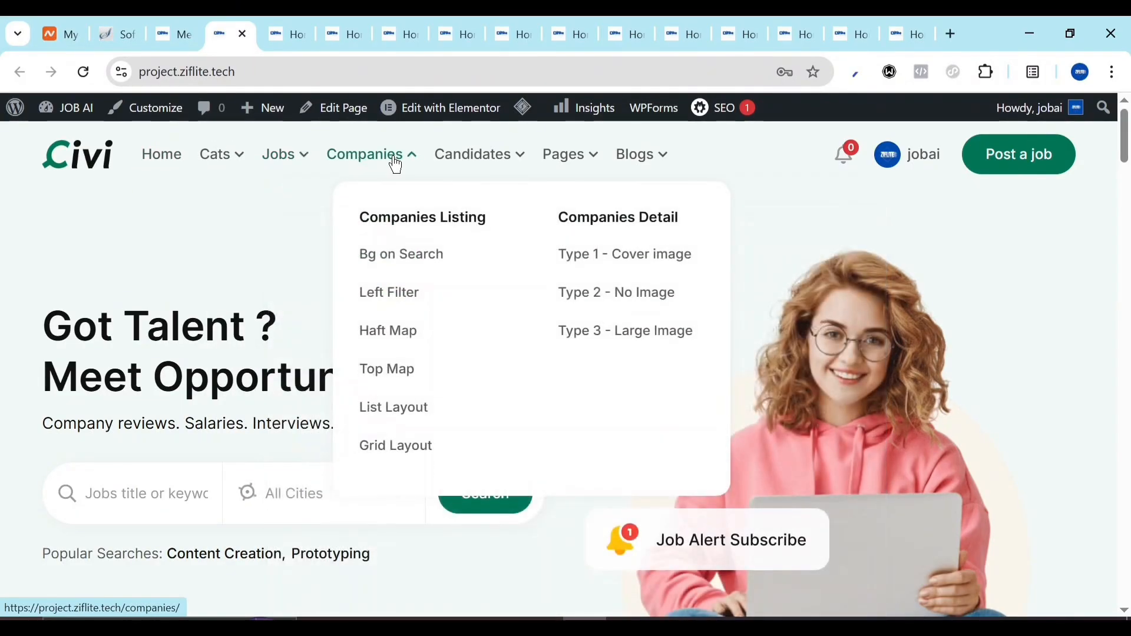
{"action": "mouse_move", "coordinate": [558, 161]}
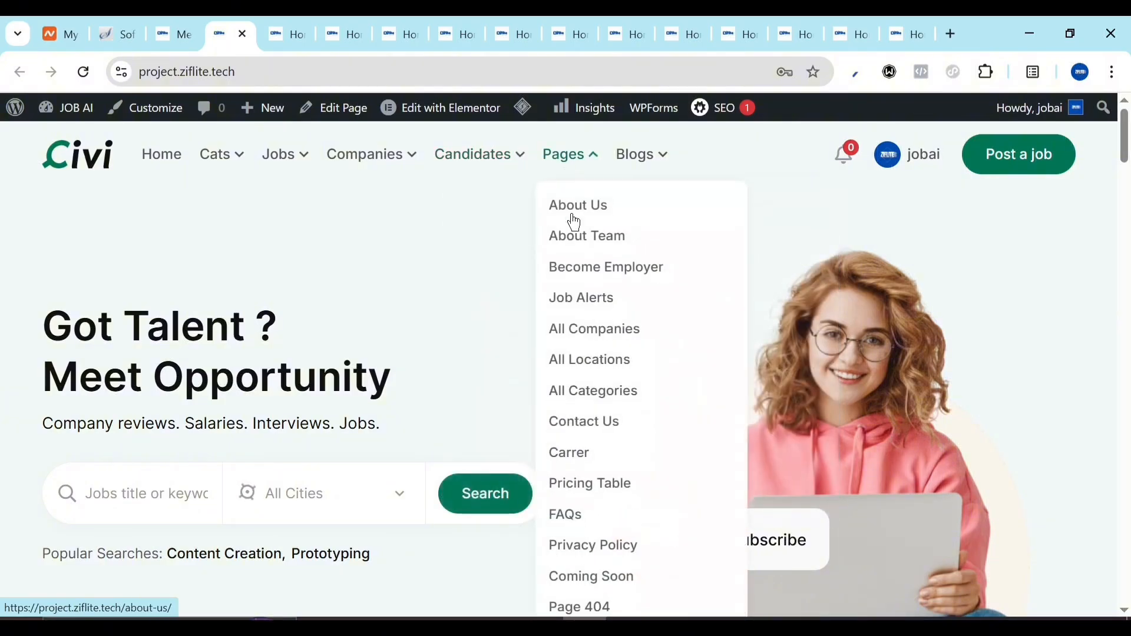
{"action": "mouse_move", "coordinate": [641, 165]}
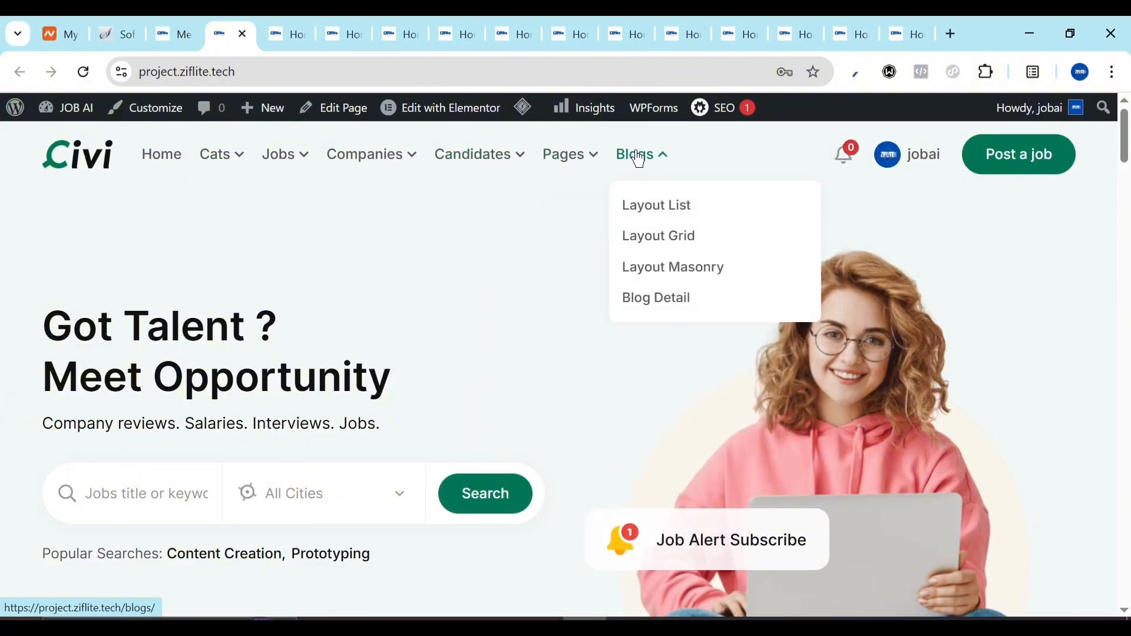
Remove the Home, Cats and Mega Menu Categories items from Main Menu individually
{"action": "left_click", "coordinate": [169, 27]}
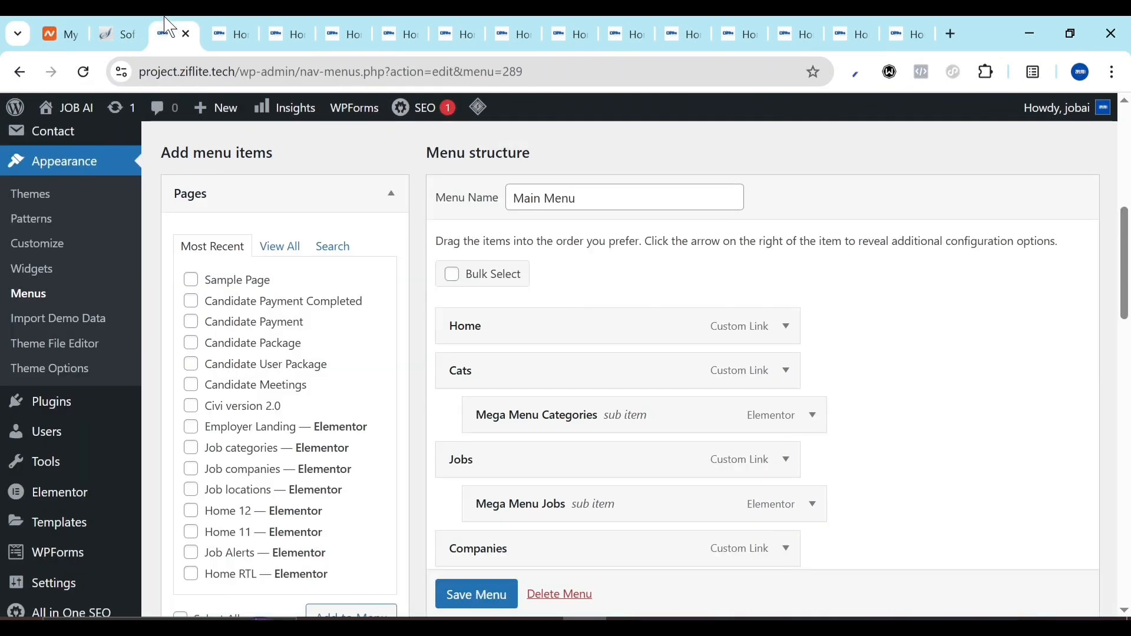
{"action": "scroll", "coordinate": [532, 338], "scroll_direction": "down", "scroll_amount": 2}
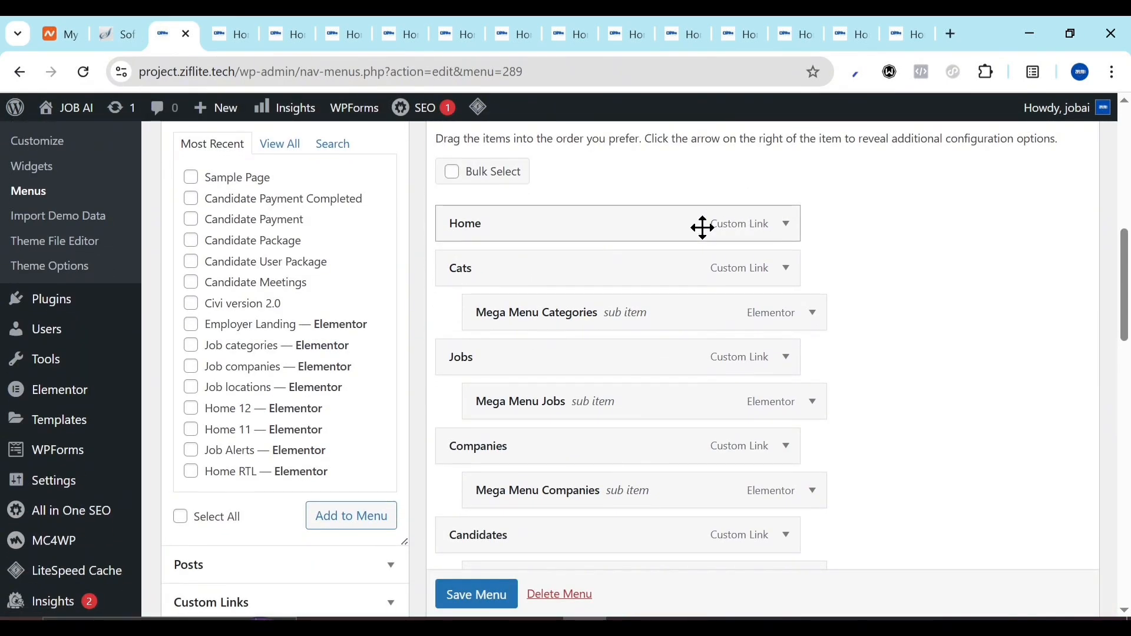
{"action": "left_click", "coordinate": [786, 224]}
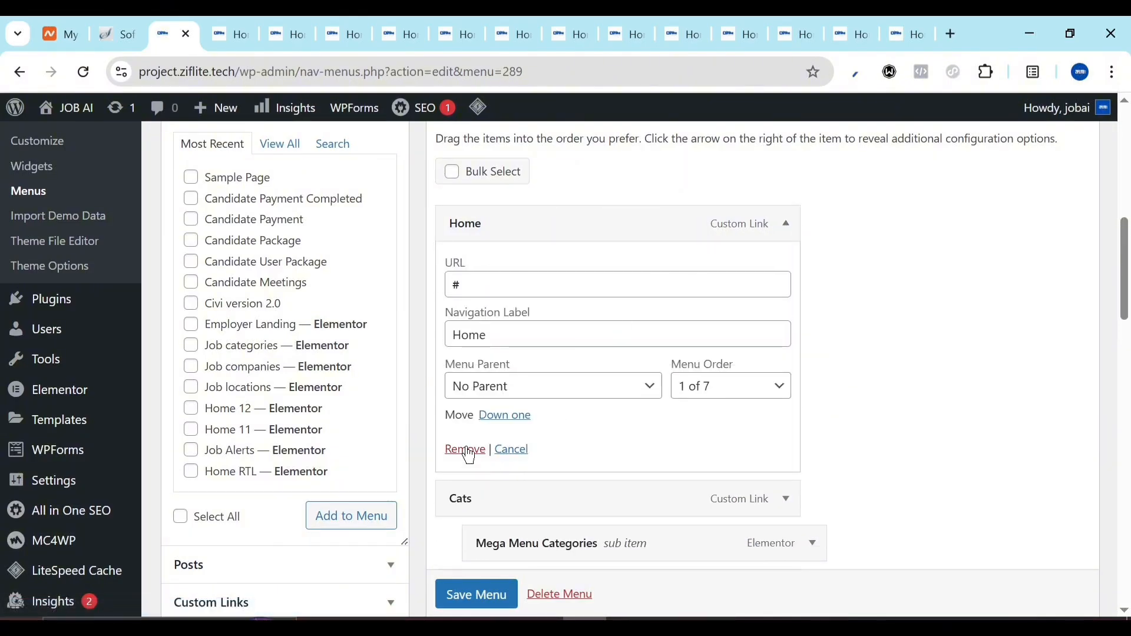
{"action": "left_click", "coordinate": [464, 451]}
{"action": "left_click", "coordinate": [785, 225]}
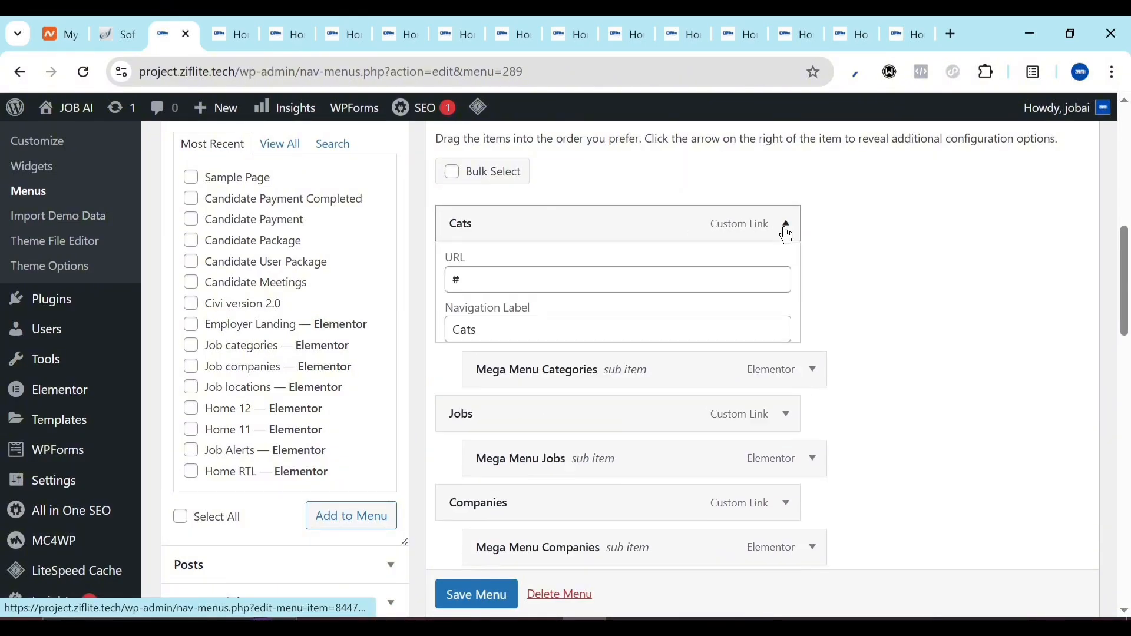
{"action": "left_click", "coordinate": [464, 451]}
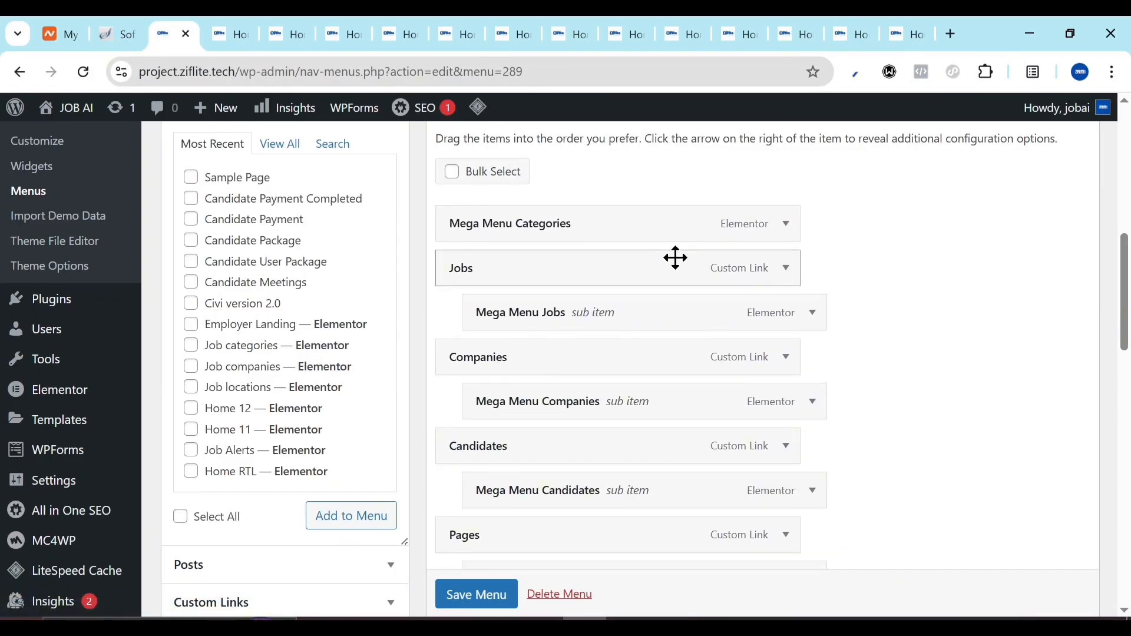
{"action": "scroll", "coordinate": [659, 454], "scroll_direction": "down", "scroll_amount": 15}
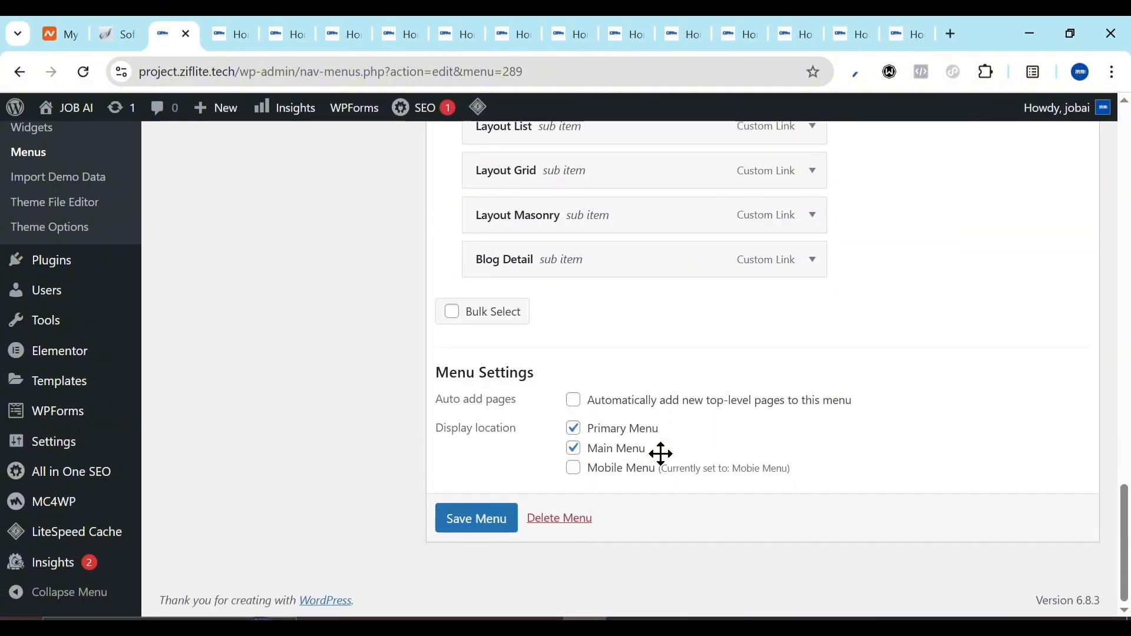
{"action": "scroll", "coordinate": [667, 465], "scroll_direction": "up", "scroll_amount": 5}
{"action": "scroll", "coordinate": [667, 466], "scroll_direction": "up", "scroll_amount": 10}
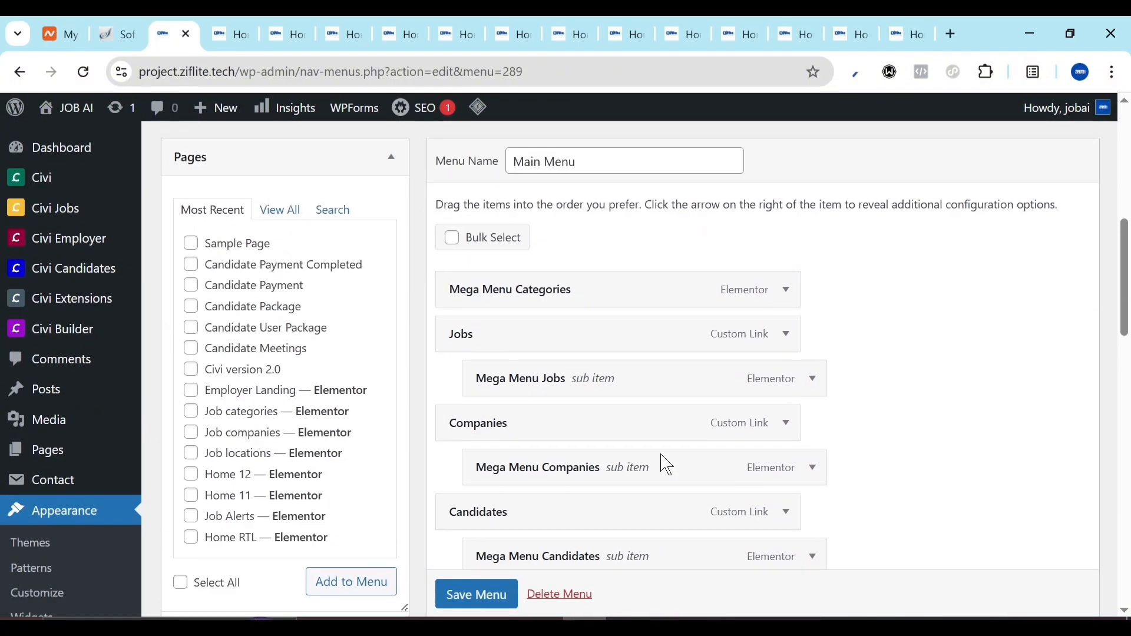
{"action": "scroll", "coordinate": [759, 417], "scroll_direction": "down", "scroll_amount": 2}
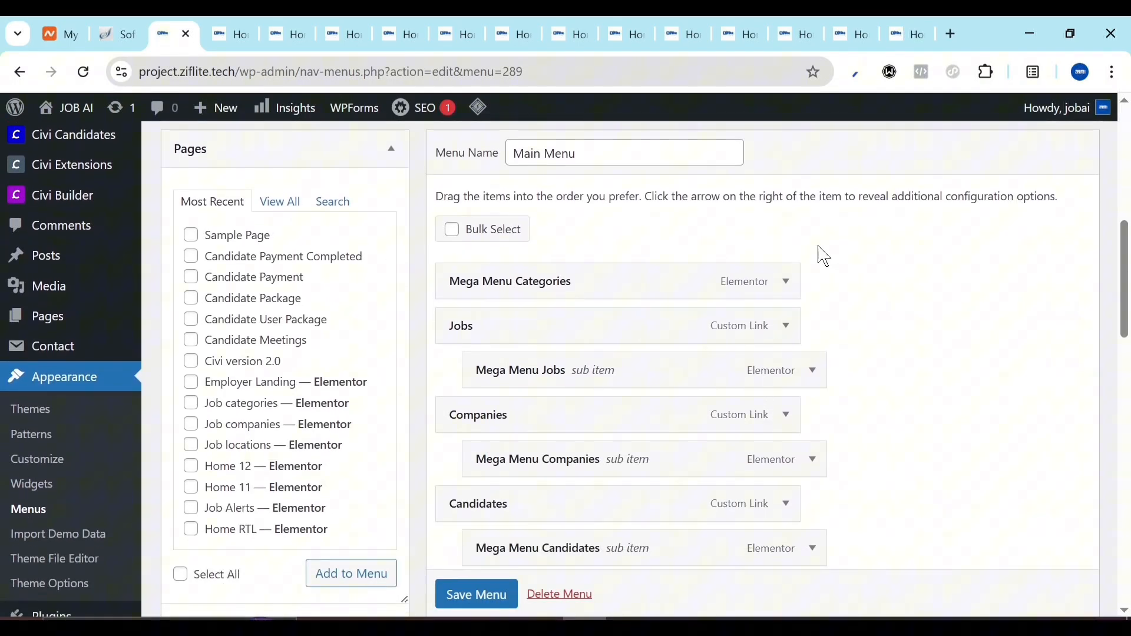
{"action": "left_click", "coordinate": [791, 293]}
{"action": "left_click", "coordinate": [464, 496]}
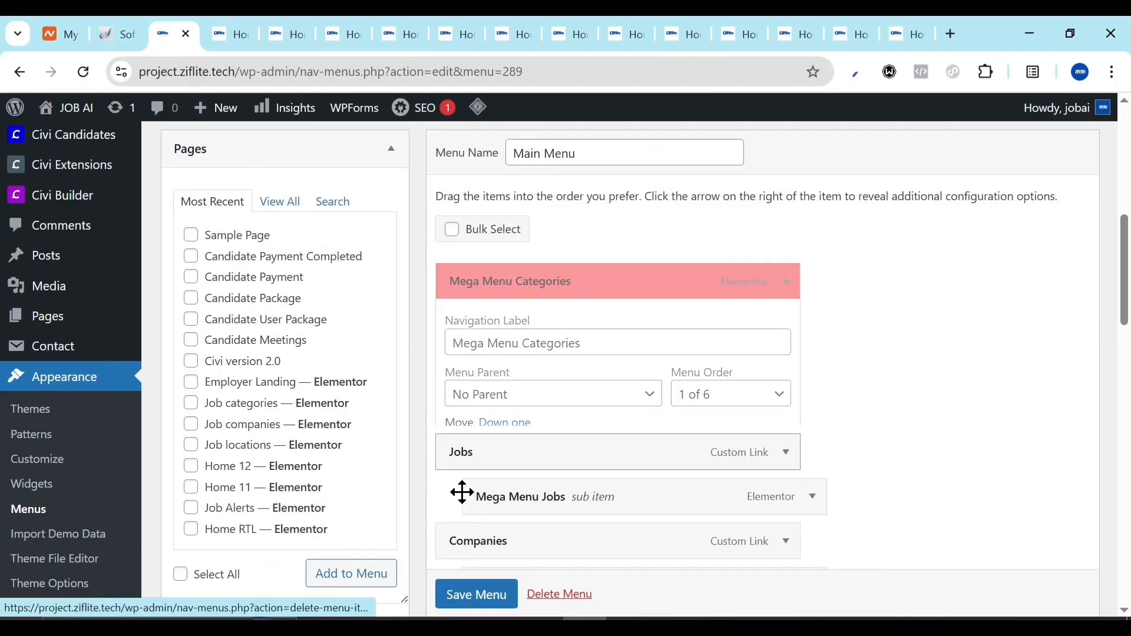
Bulk-mark FAQs, About Team, Become Employer and Job Alerts for removal
{"action": "scroll", "coordinate": [456, 246], "scroll_direction": "down", "scroll_amount": 8}
{"action": "left_click", "coordinate": [458, 244]}
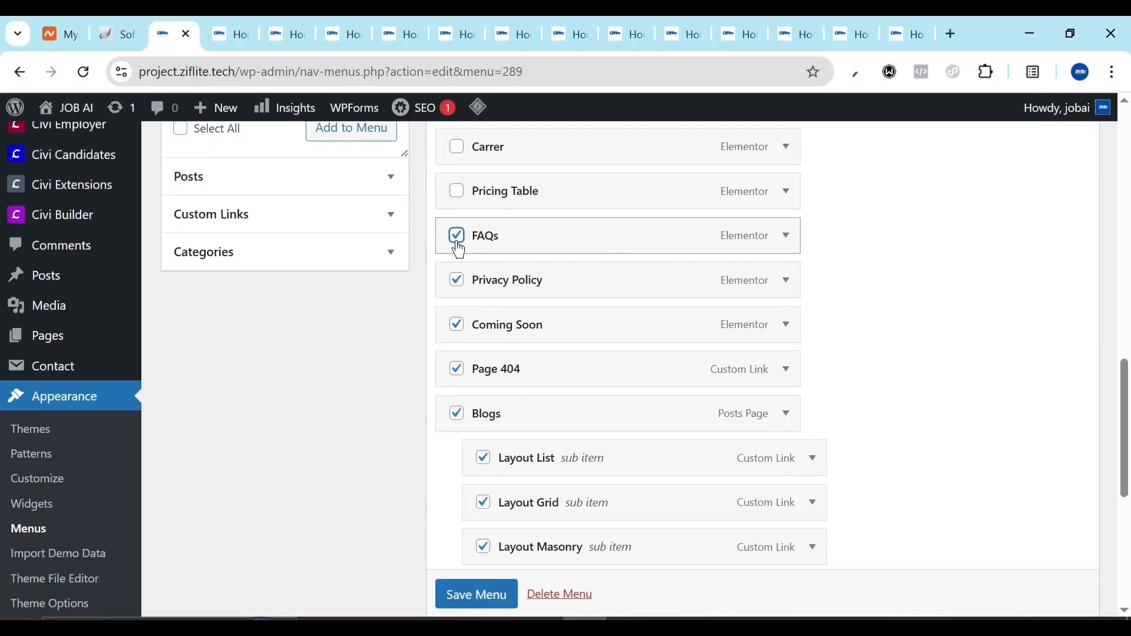
{"action": "scroll", "coordinate": [457, 245], "scroll_direction": "up", "scroll_amount": 2}
{"action": "scroll", "coordinate": [460, 284], "scroll_direction": "up", "scroll_amount": 8}
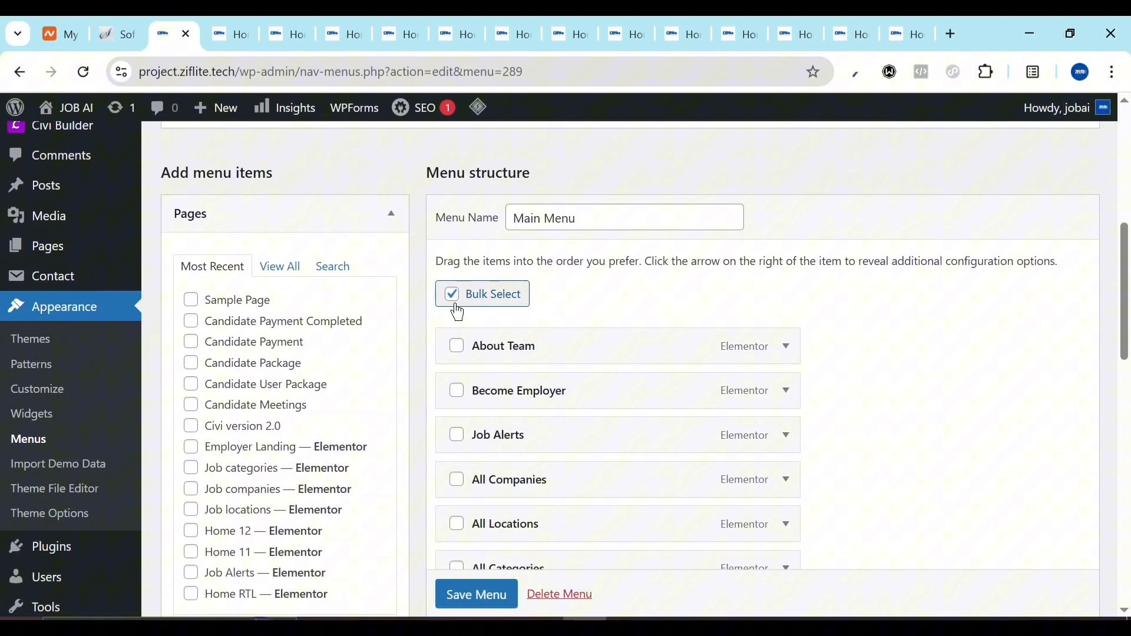
{"action": "left_click", "coordinate": [457, 347]}
{"action": "left_click", "coordinate": [459, 394]}
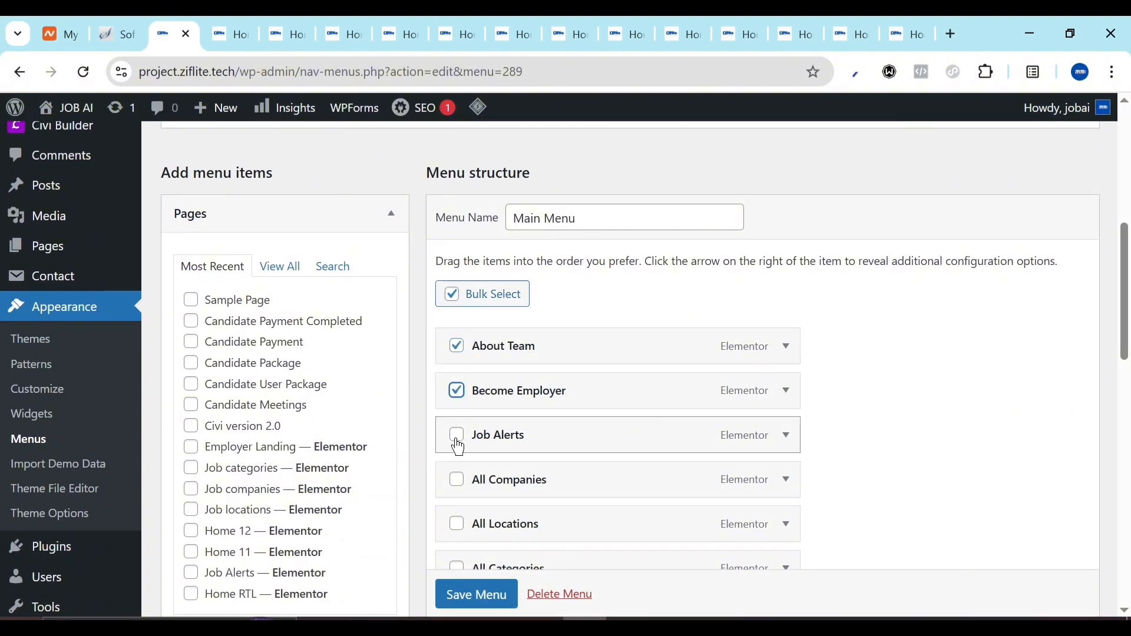
{"action": "left_click", "coordinate": [457, 436]}
Mark All Companies, All Locations, All Categories, Contact Us and Carrer, then remove all selected items
{"action": "scroll", "coordinate": [457, 447], "scroll_direction": "down", "scroll_amount": 3}
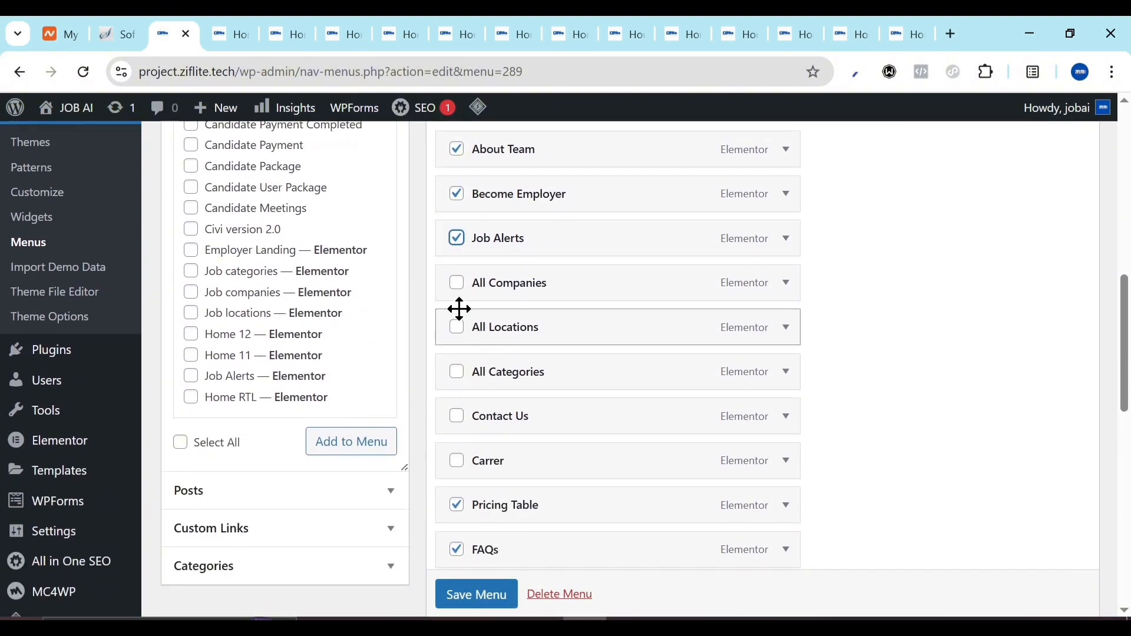
{"action": "left_click", "coordinate": [457, 291]}
{"action": "left_click", "coordinate": [456, 329]}
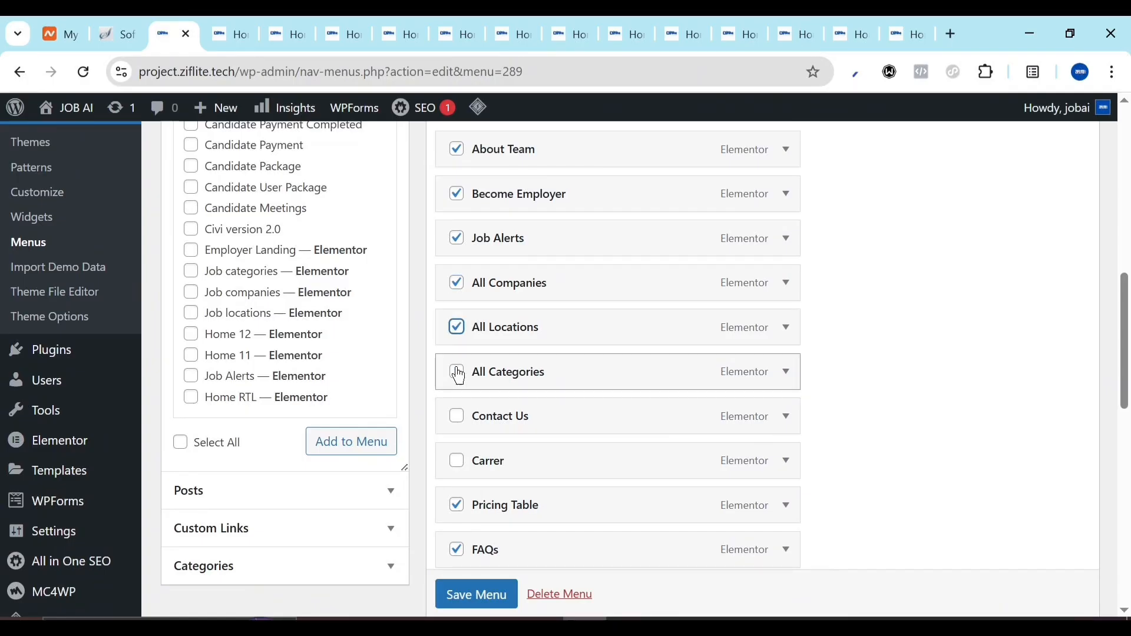
{"action": "left_click", "coordinate": [457, 372]}
{"action": "left_click", "coordinate": [456, 416]}
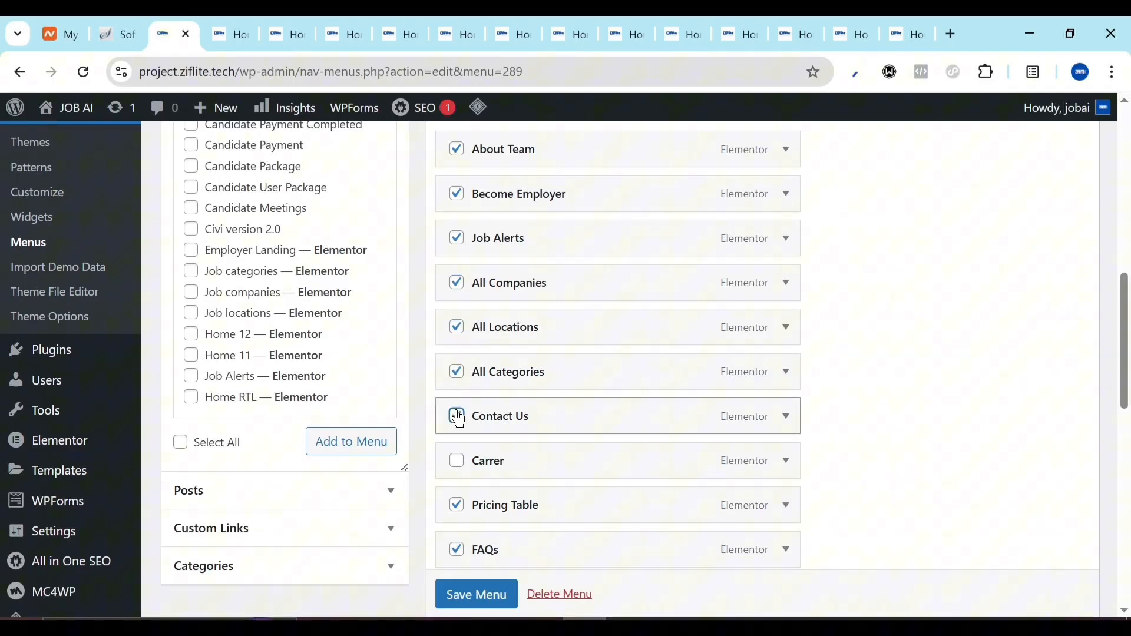
{"action": "left_click", "coordinate": [457, 461]}
{"action": "scroll", "coordinate": [459, 462], "scroll_direction": "down", "scroll_amount": 10}
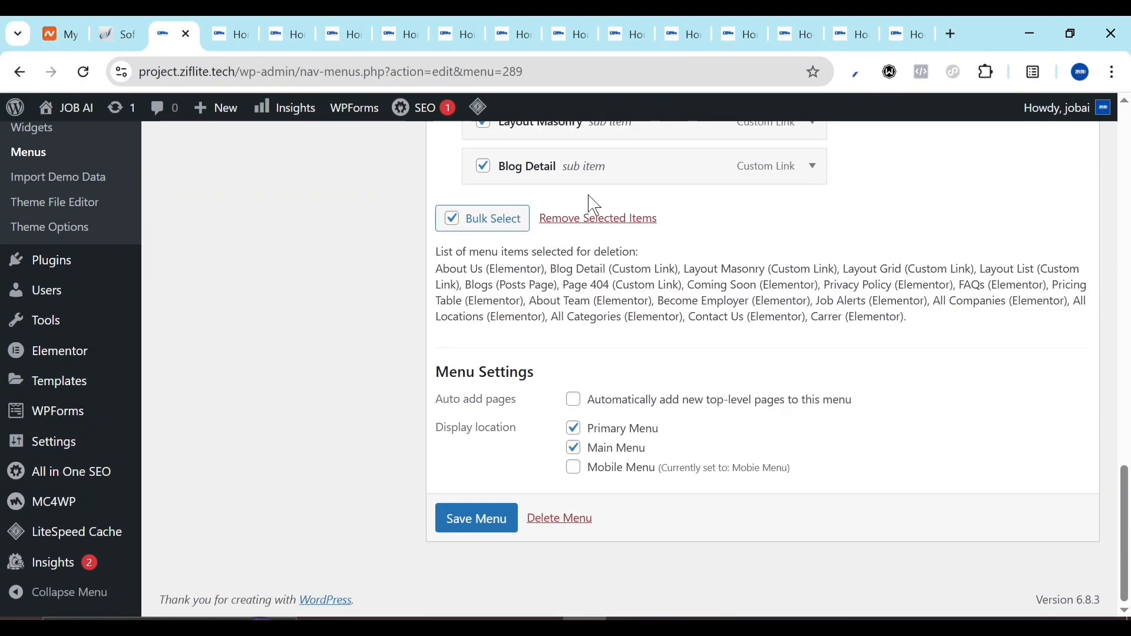
{"action": "left_click", "coordinate": [607, 219]}
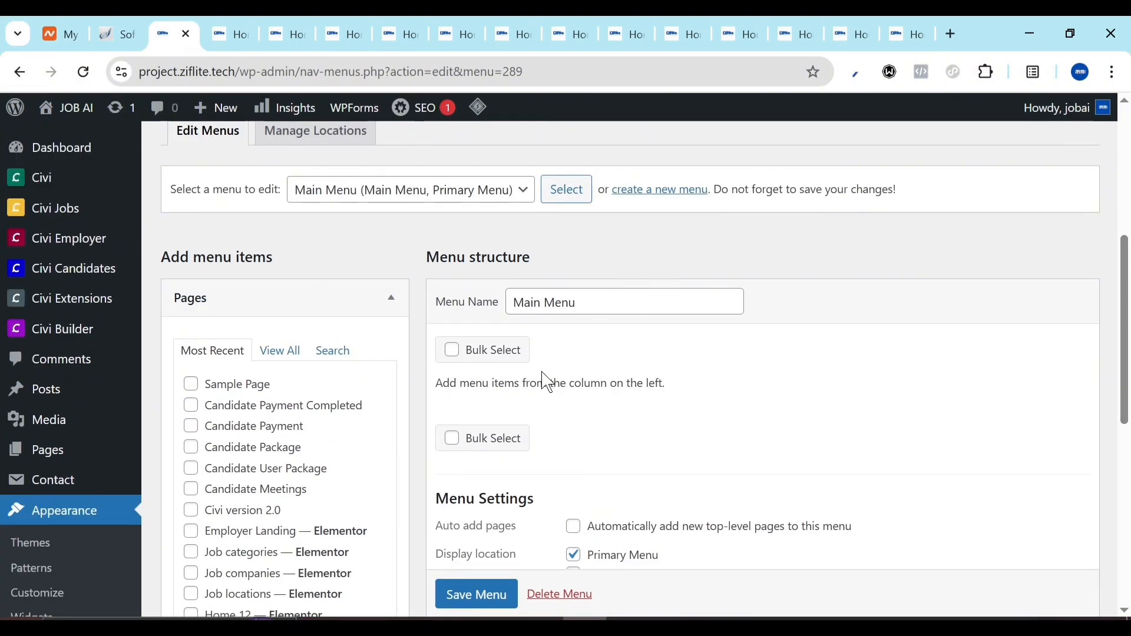
In the Pages box's View All list, tick Home 01, About Us and Candidate
{"action": "left_click", "coordinate": [278, 353]}
{"action": "scroll", "coordinate": [229, 415], "scroll_direction": "down", "scroll_amount": 2}
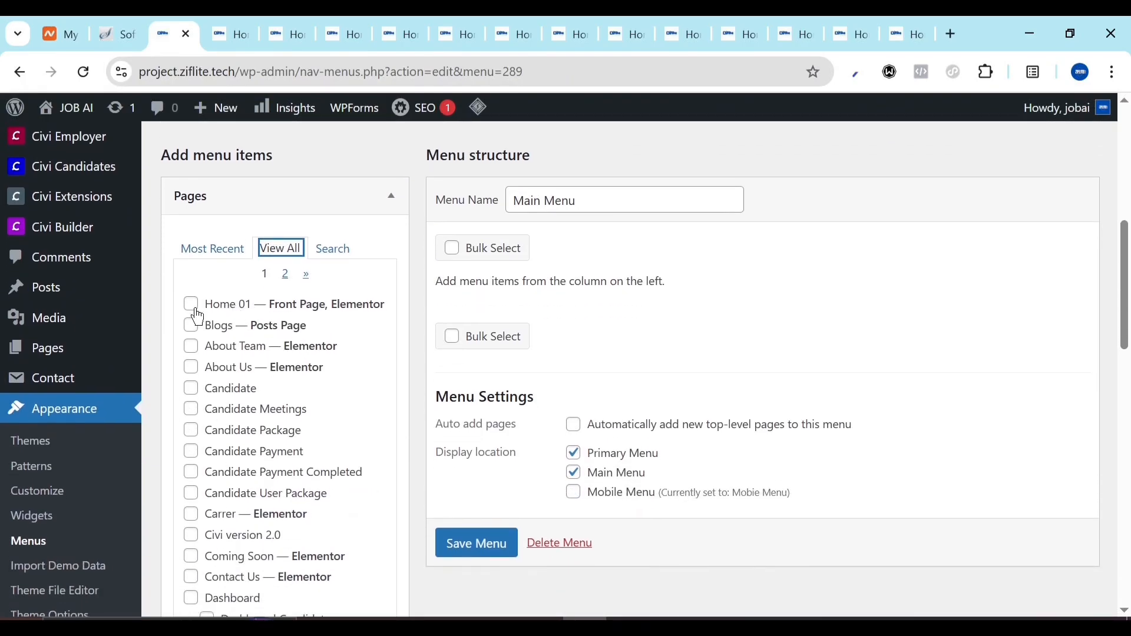
{"action": "left_click", "coordinate": [194, 306]}
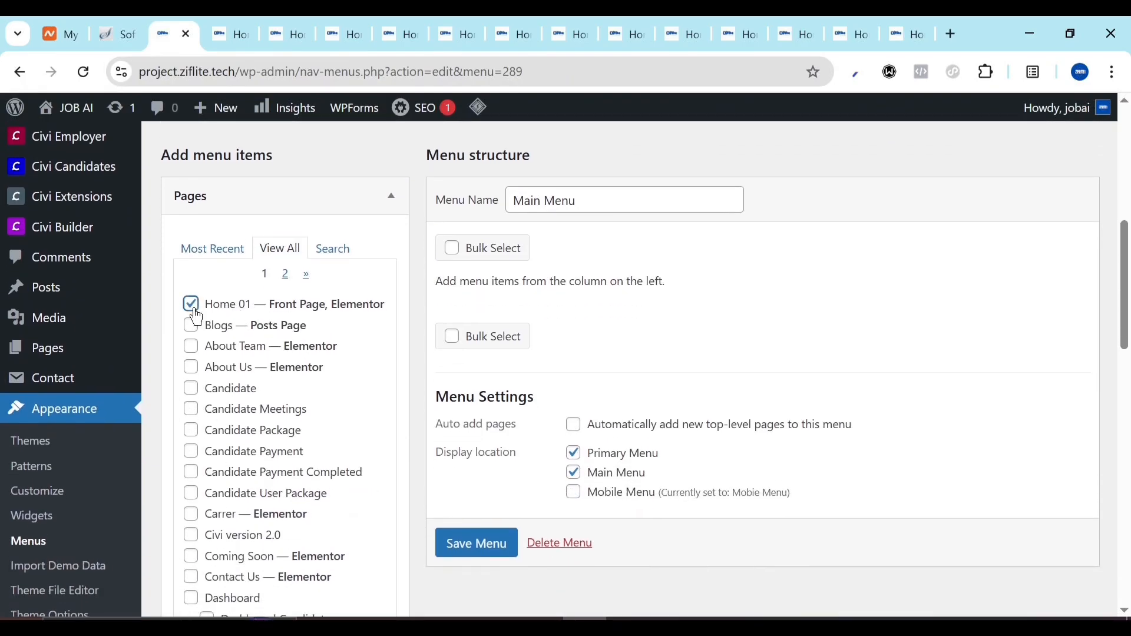
{"action": "left_click", "coordinate": [192, 371]}
{"action": "scroll", "coordinate": [228, 474], "scroll_direction": "down", "scroll_amount": 2}
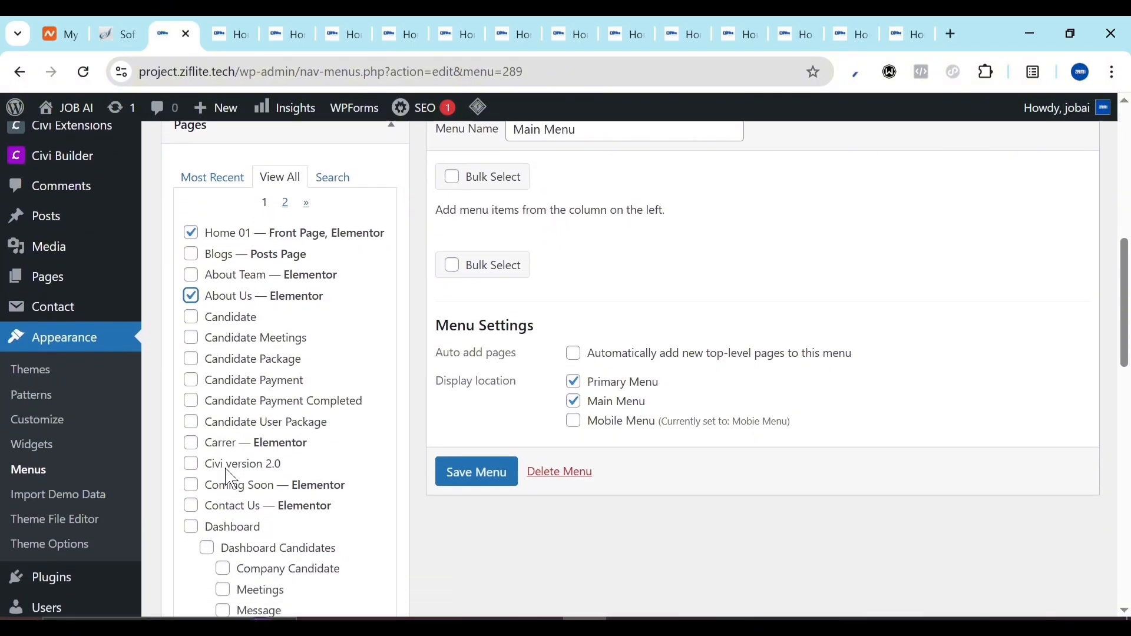
{"action": "scroll", "coordinate": [231, 479], "scroll_direction": "up", "scroll_amount": 1}
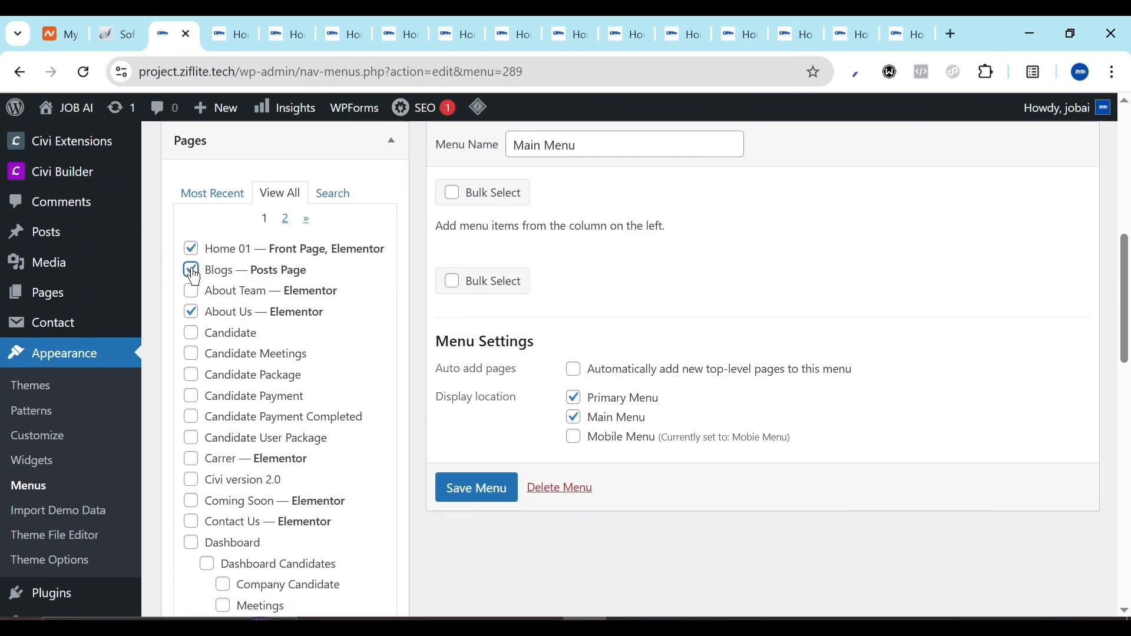
{"action": "left_click", "coordinate": [192, 336]}
Scroll through the pages list and tick My Jobs
{"action": "scroll", "coordinate": [192, 454], "scroll_direction": "down", "scroll_amount": 3}
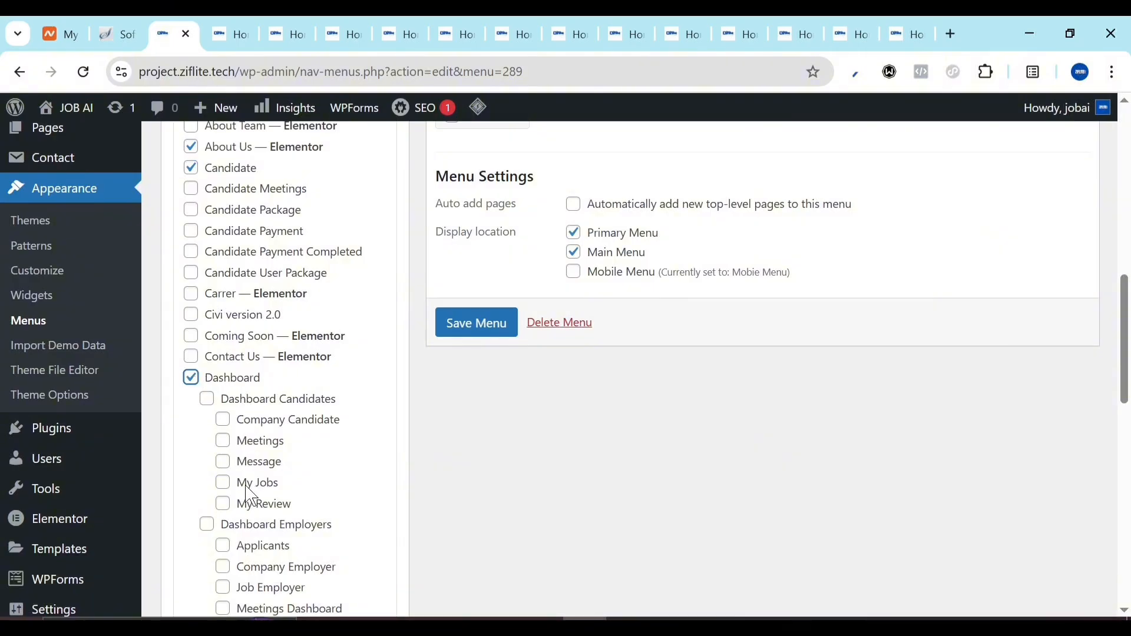
{"action": "scroll", "coordinate": [250, 498], "scroll_direction": "down", "scroll_amount": 2}
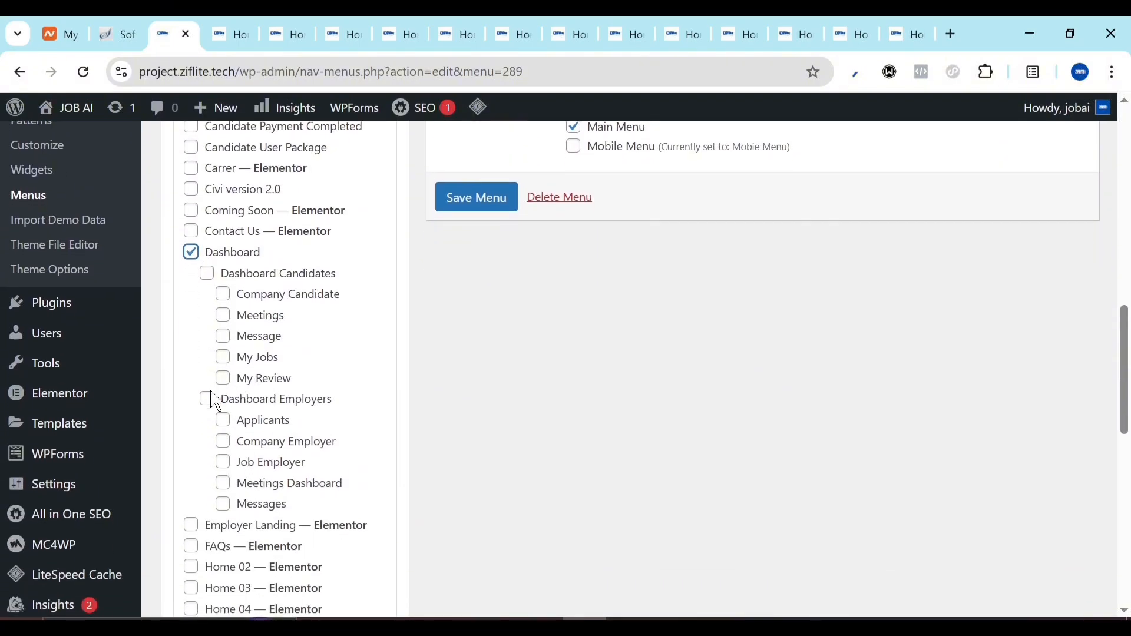
{"action": "scroll", "coordinate": [241, 498], "scroll_direction": "down", "scroll_amount": 8}
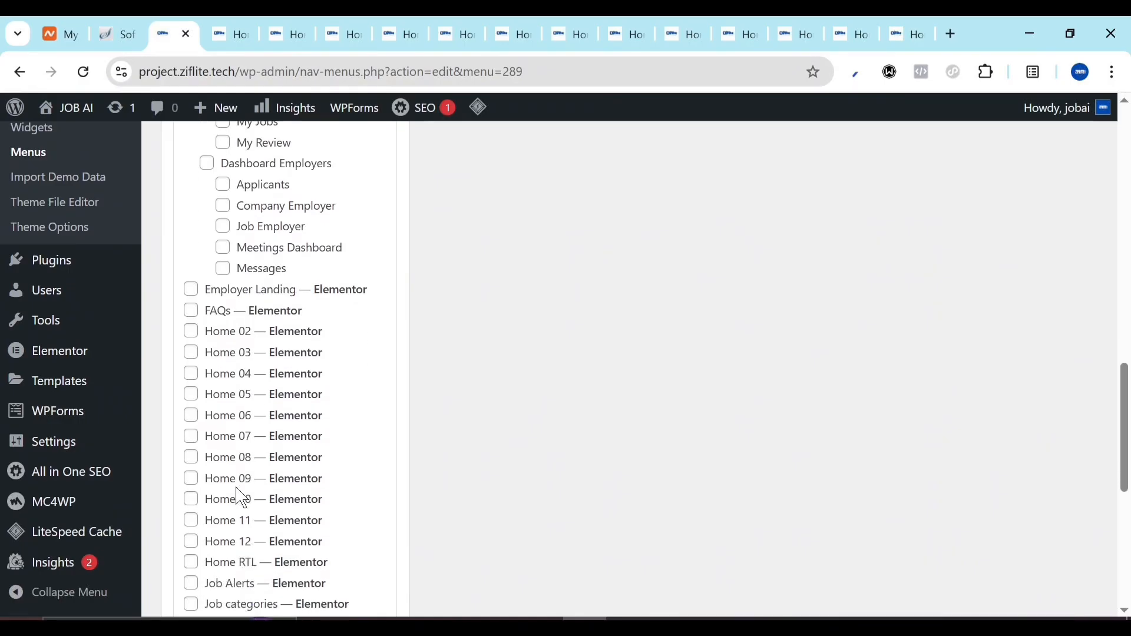
{"action": "scroll", "coordinate": [241, 498], "scroll_direction": "down", "scroll_amount": 1}
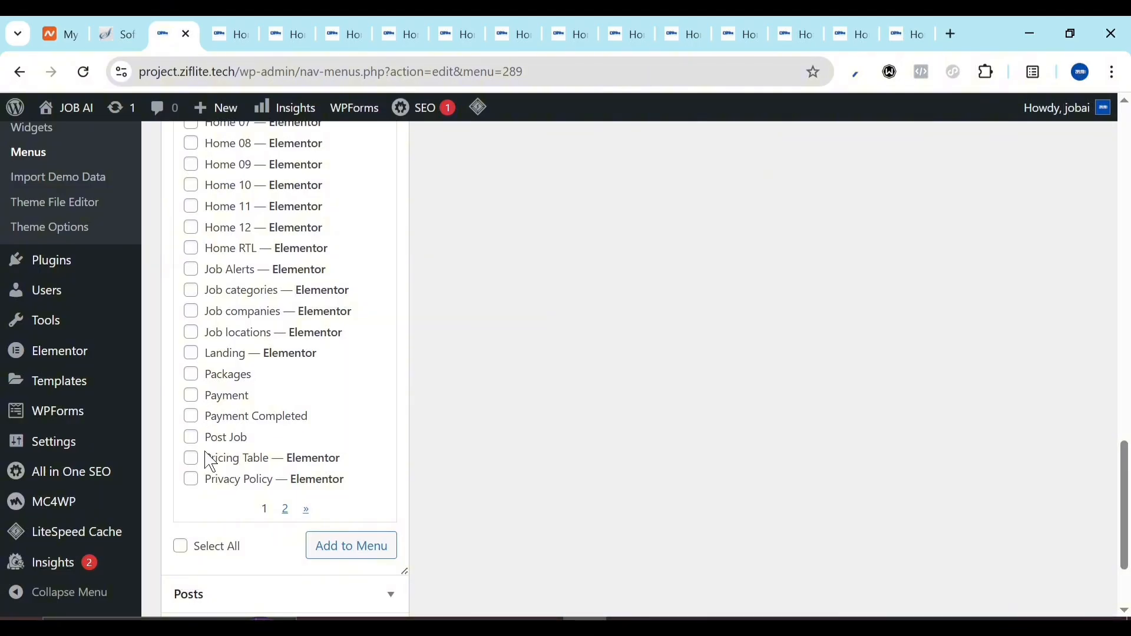
{"action": "scroll", "coordinate": [255, 354], "scroll_direction": "up", "scroll_amount": 7}
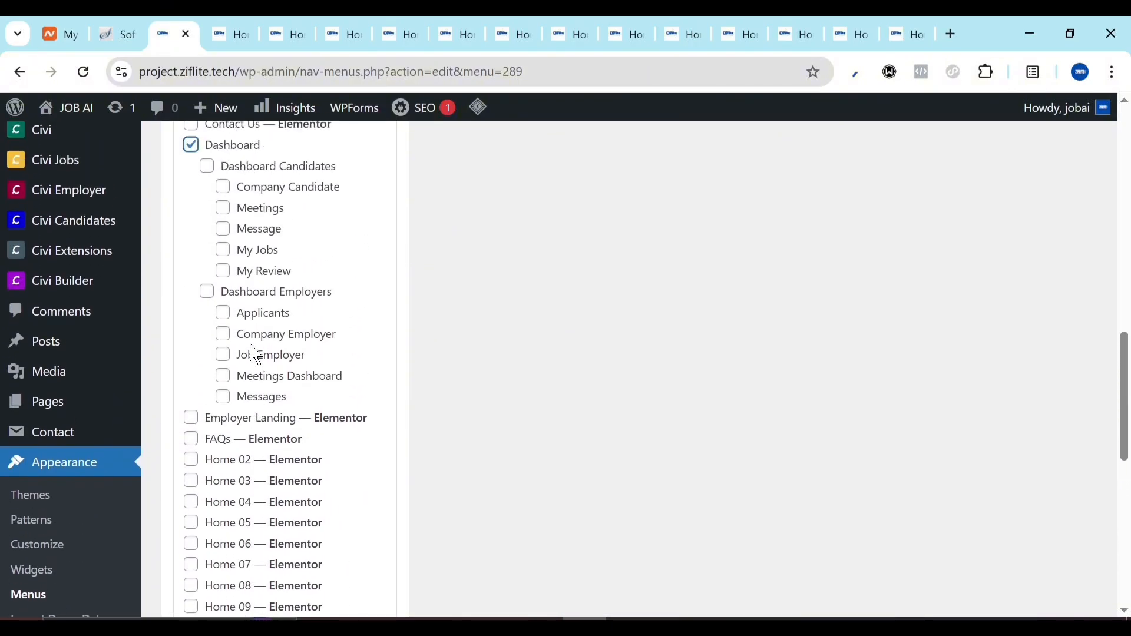
{"action": "left_click", "coordinate": [223, 288]}
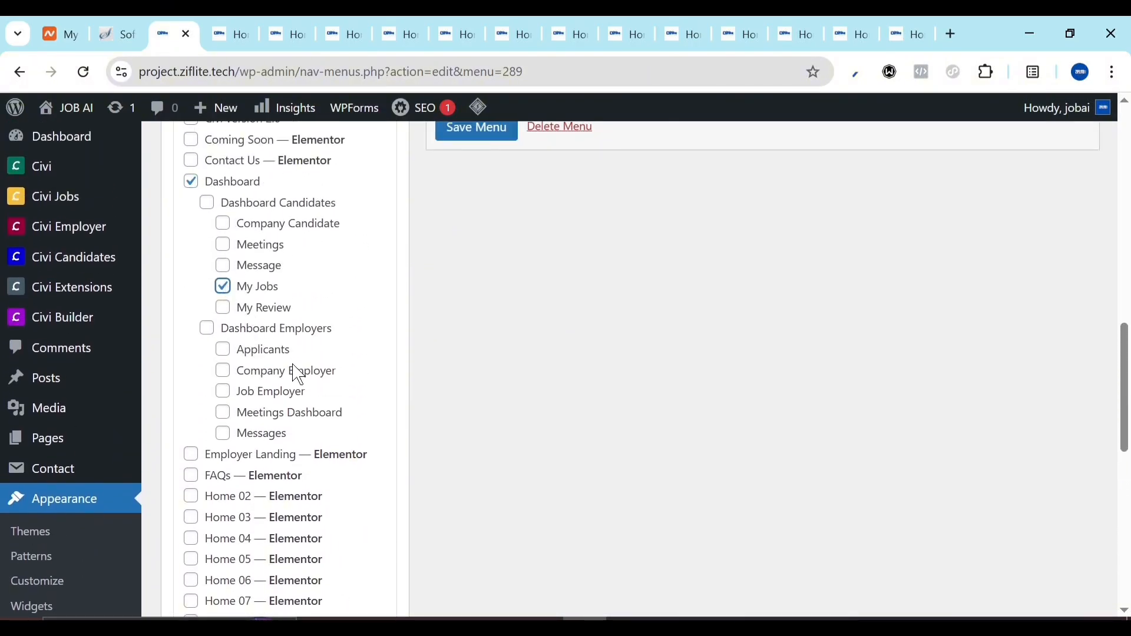
Tick Contact Us, add the chosen pages to Main Menu, and show the pages list's second page
{"action": "scroll", "coordinate": [299, 374], "scroll_direction": "up", "scroll_amount": 6}
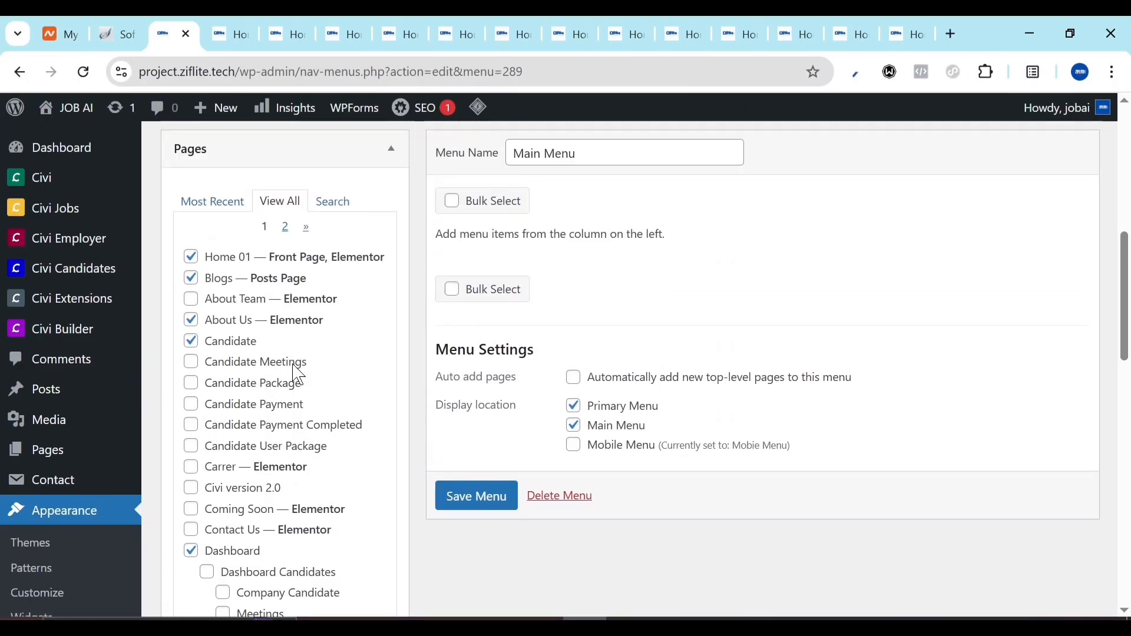
{"action": "scroll", "coordinate": [299, 374], "scroll_direction": "down", "scroll_amount": 2}
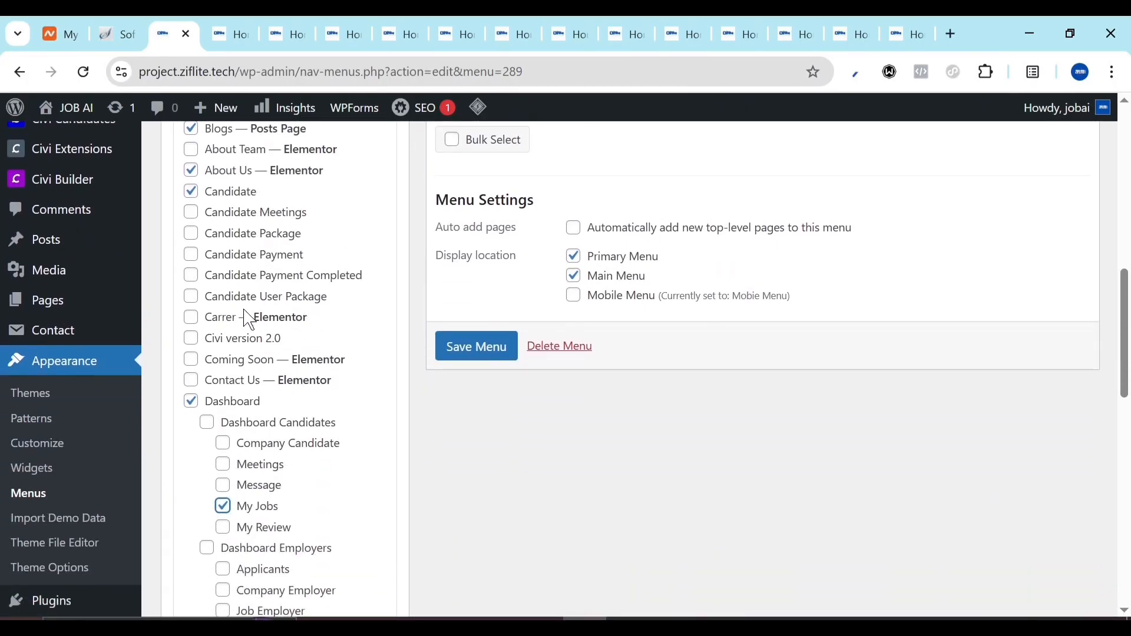
{"action": "scroll", "coordinate": [249, 442], "scroll_direction": "down", "scroll_amount": 3}
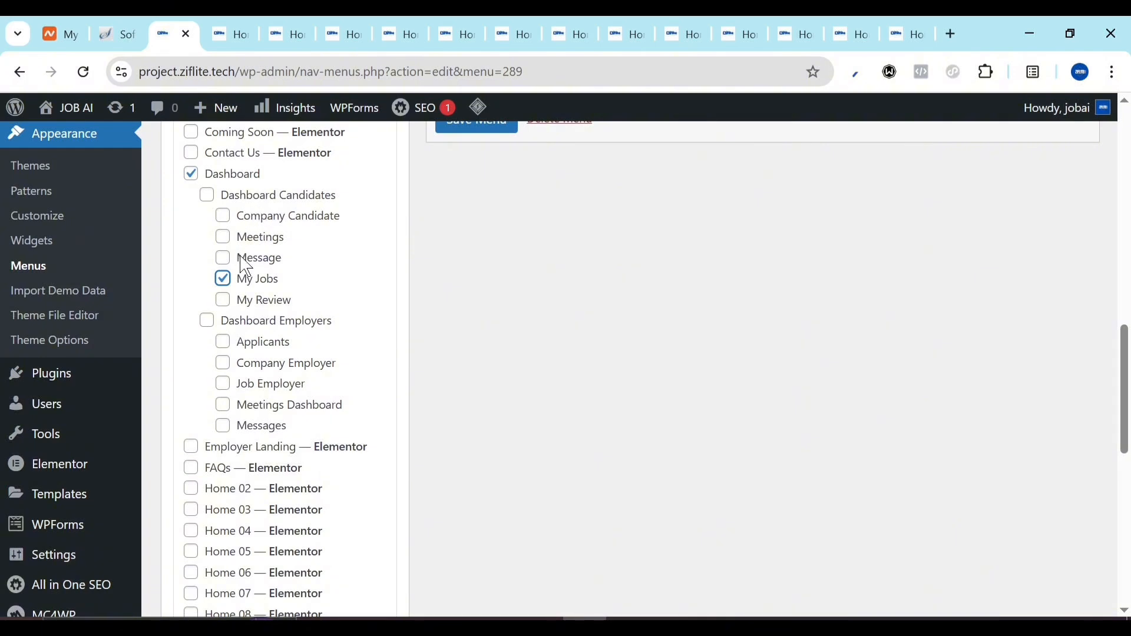
{"action": "scroll", "coordinate": [255, 462], "scroll_direction": "down", "scroll_amount": 3}
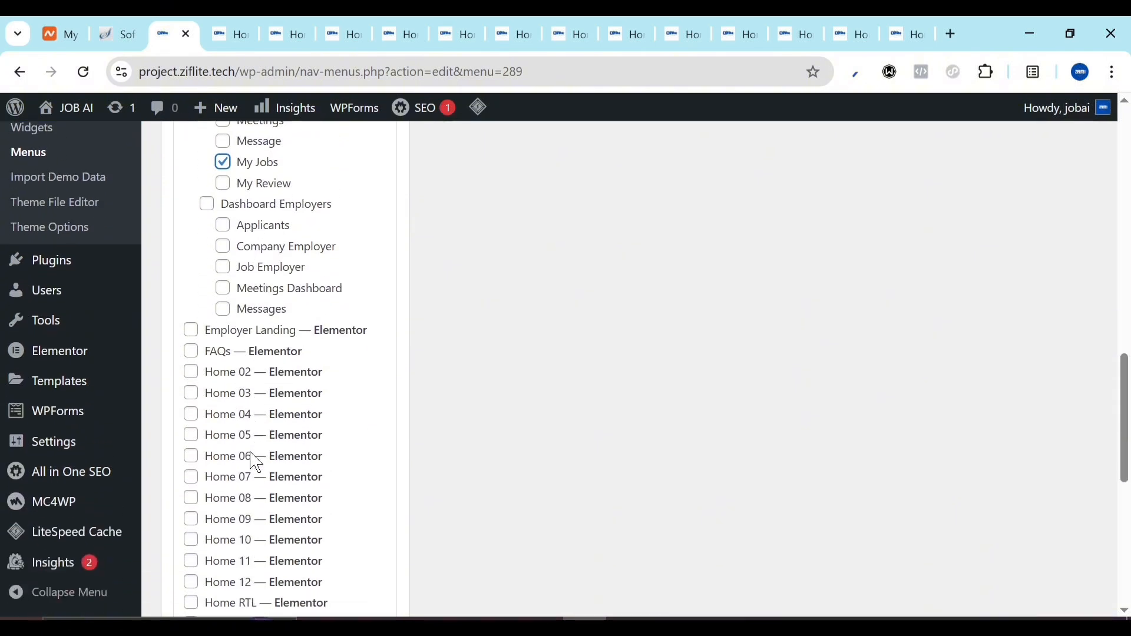
{"action": "scroll", "coordinate": [280, 295], "scroll_direction": "down", "scroll_amount": 3}
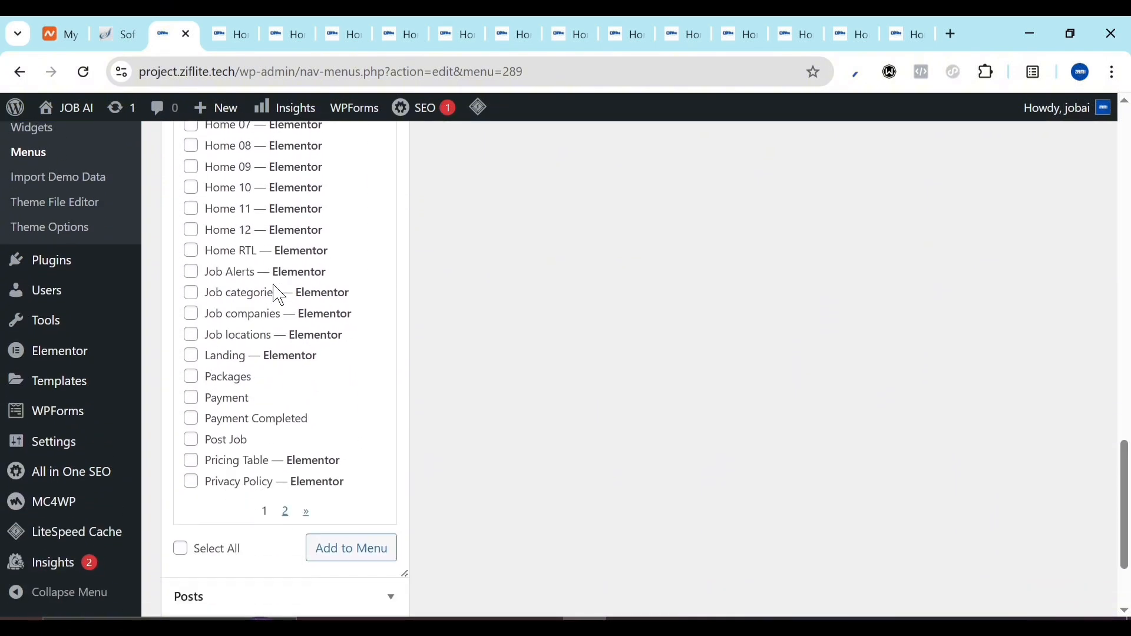
{"action": "scroll", "coordinate": [279, 295], "scroll_direction": "up", "scroll_amount": 10}
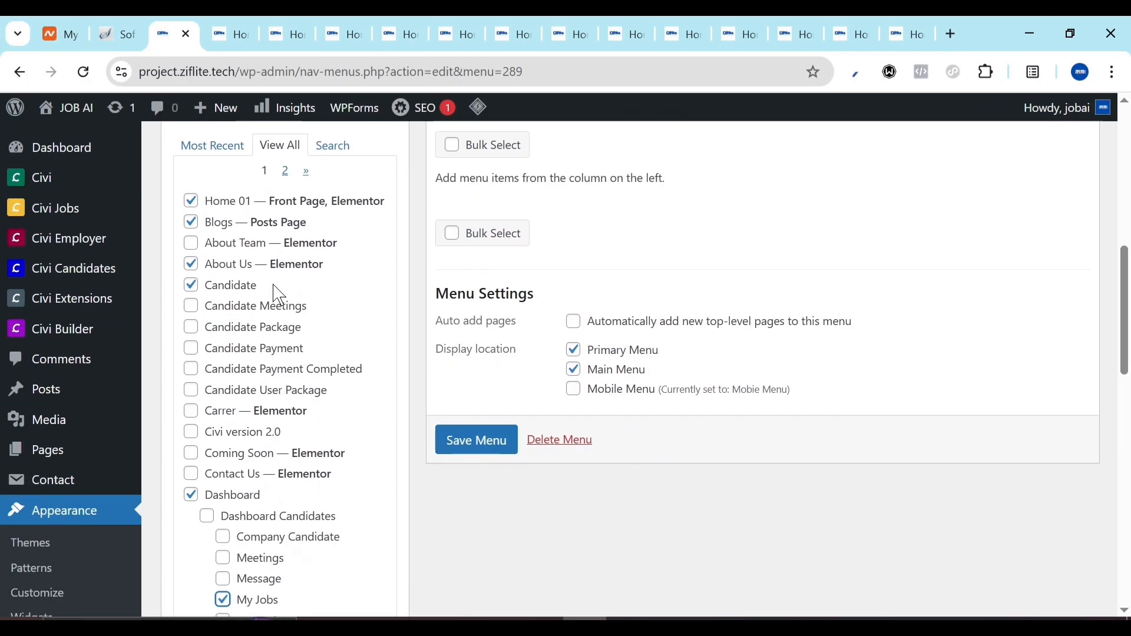
{"action": "left_click", "coordinate": [190, 478]}
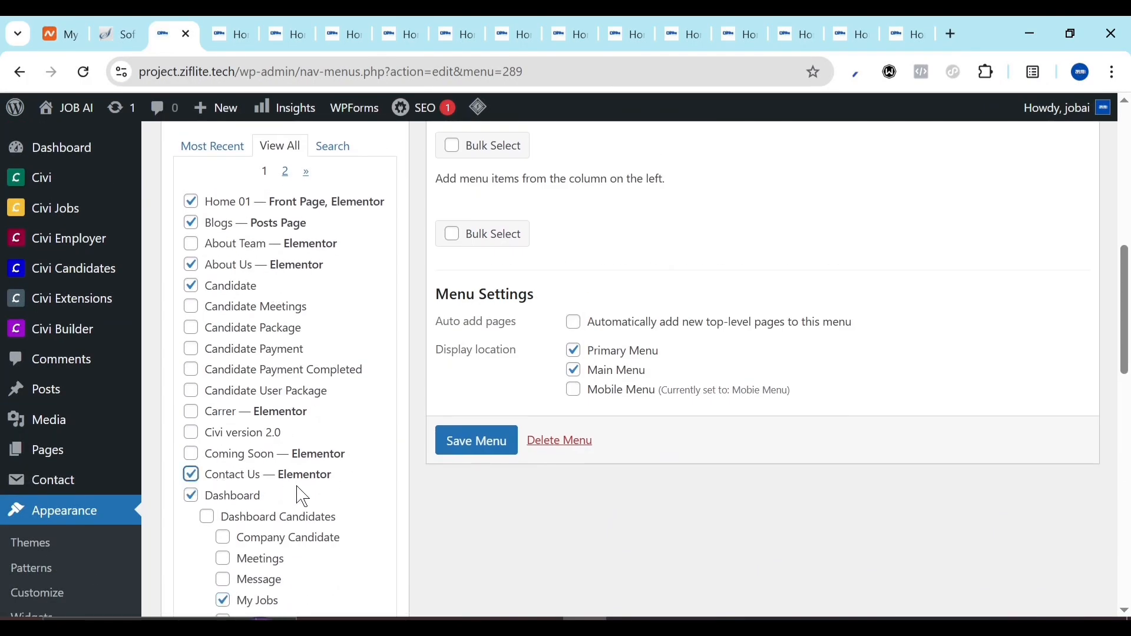
{"action": "scroll", "coordinate": [298, 493], "scroll_direction": "down", "scroll_amount": 8}
{"action": "left_click", "coordinate": [353, 419]}
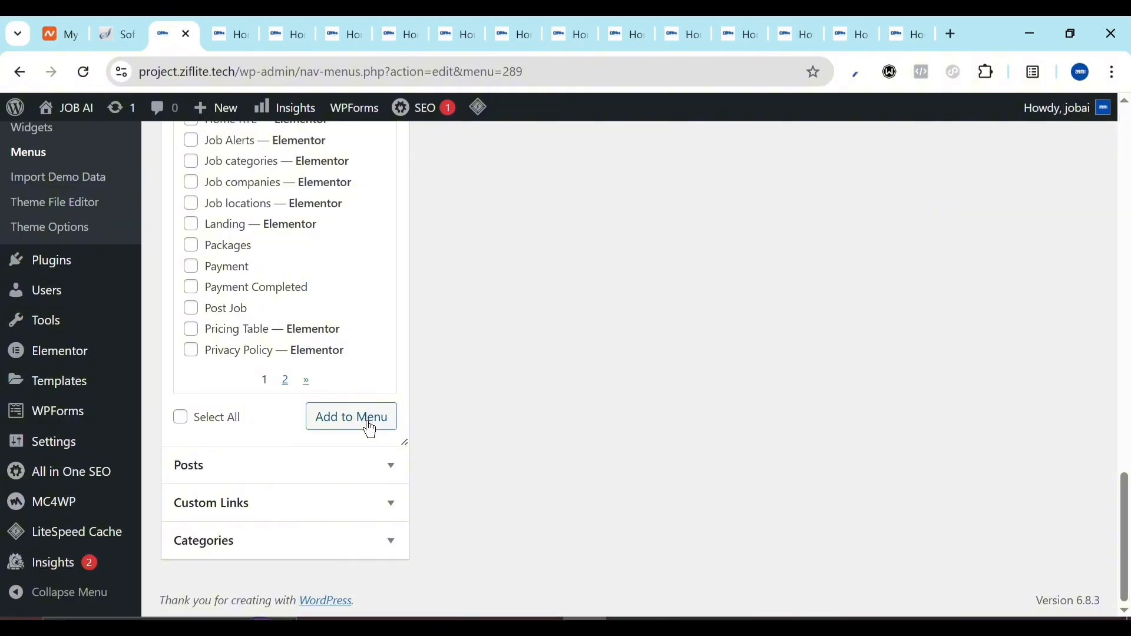
{"action": "left_click", "coordinate": [285, 381]}
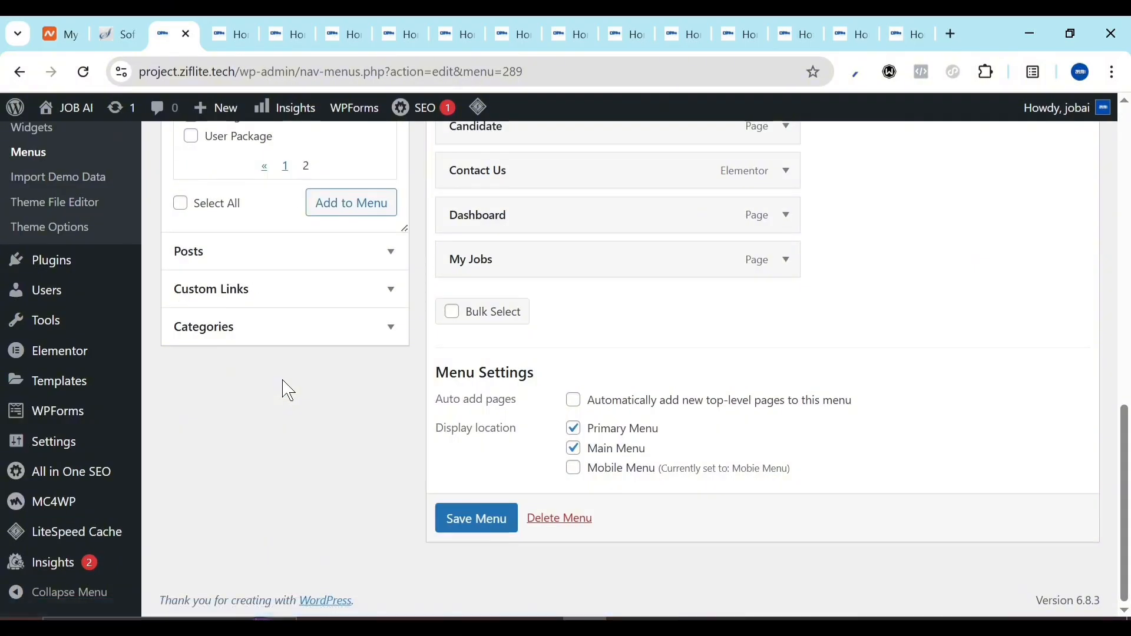
Rename the Home 01 menu item's navigation label to Home
{"action": "scroll", "coordinate": [287, 389], "scroll_direction": "up", "scroll_amount": 7}
{"action": "scroll", "coordinate": [288, 390], "scroll_direction": "up", "scroll_amount": 1}
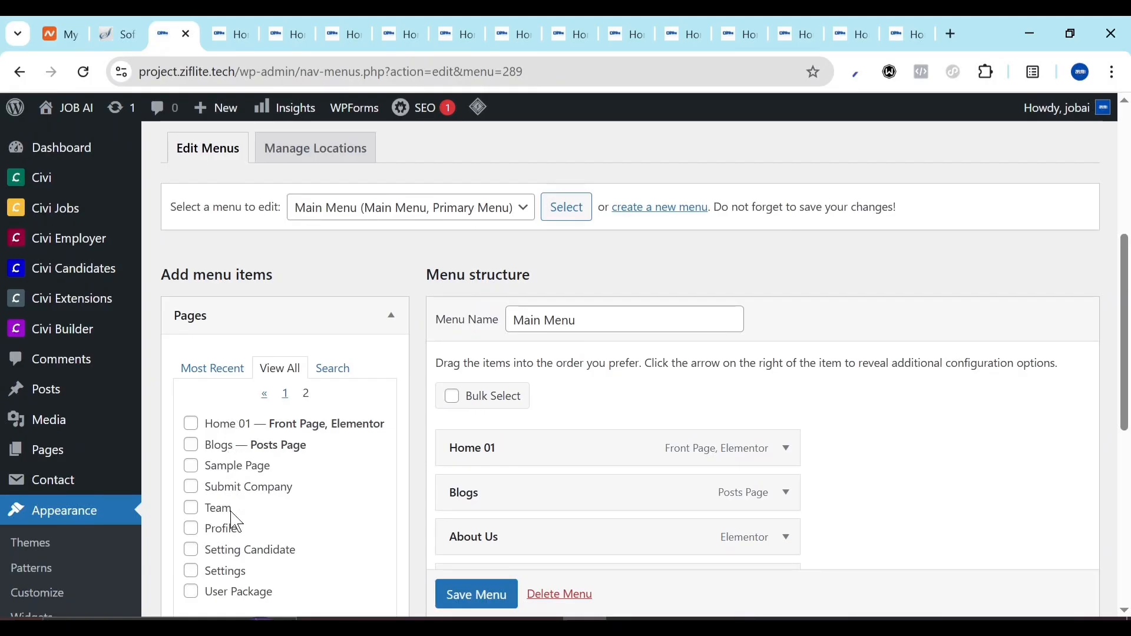
{"action": "scroll", "coordinate": [271, 498], "scroll_direction": "down", "scroll_amount": 3}
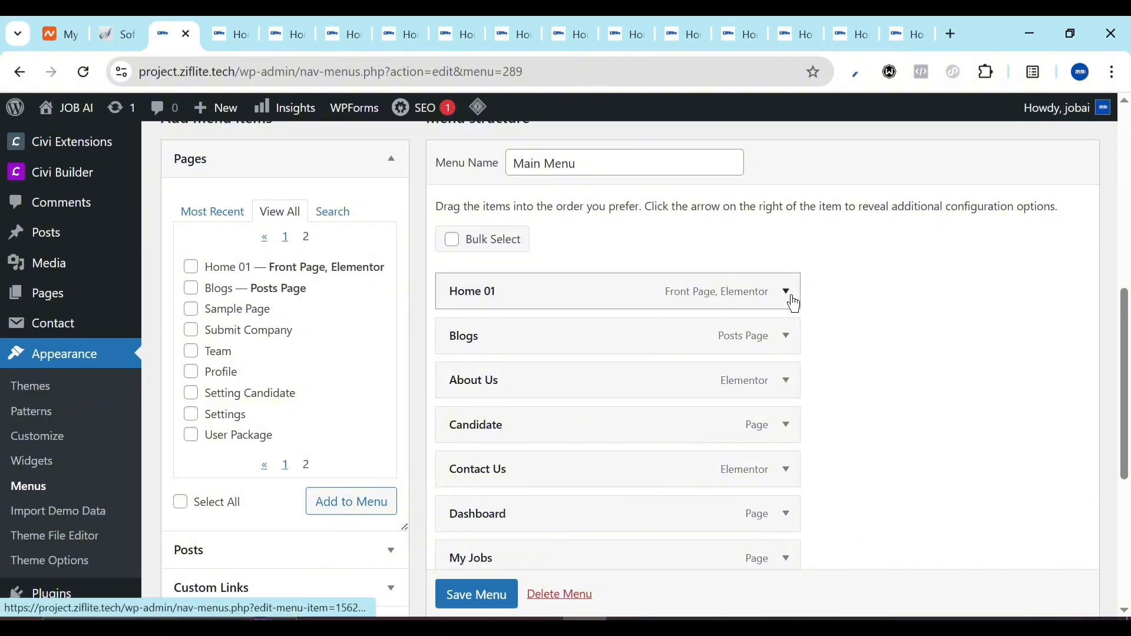
{"action": "left_click", "coordinate": [787, 295]}
{"action": "left_click", "coordinate": [518, 353]}
{"action": "key", "text": "BackSpace"}
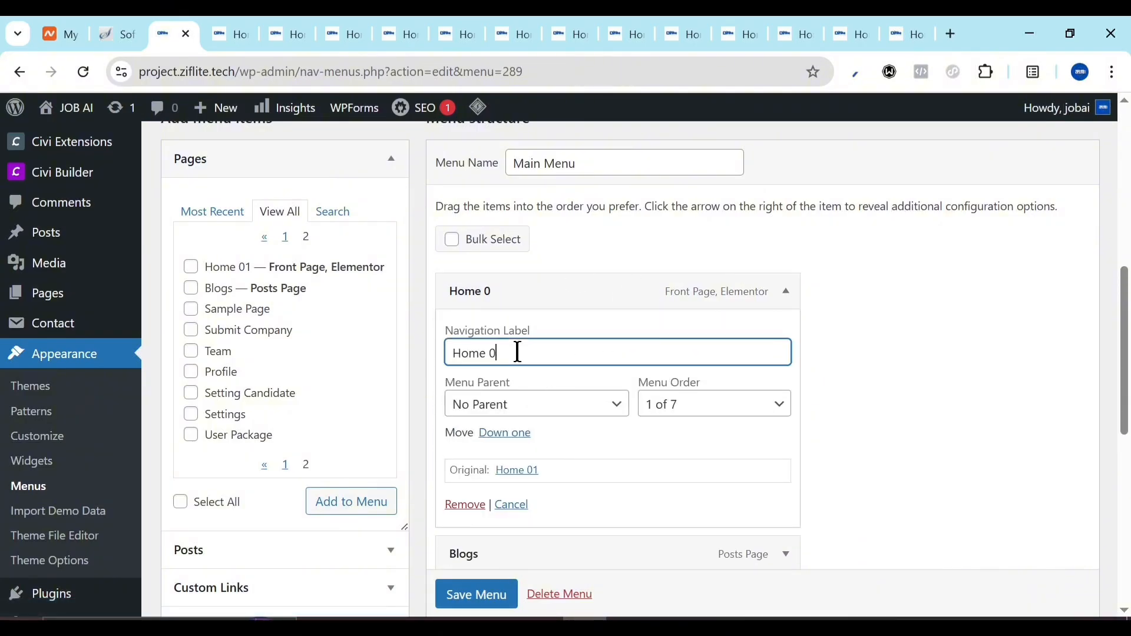
{"action": "left_click", "coordinate": [787, 293]}
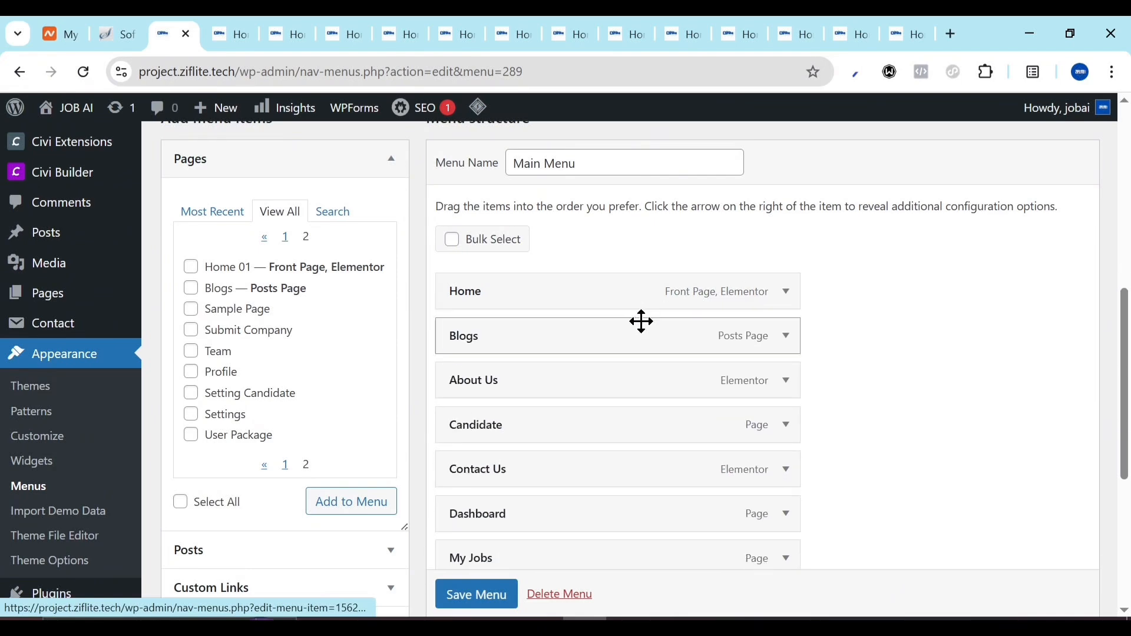
Reload the live Civi site to show the updated Main Menu navigation
{"action": "scroll", "coordinate": [642, 321], "scroll_direction": "down", "scroll_amount": 1}
{"action": "scroll", "coordinate": [642, 321], "scroll_direction": "down", "scroll_amount": 3}
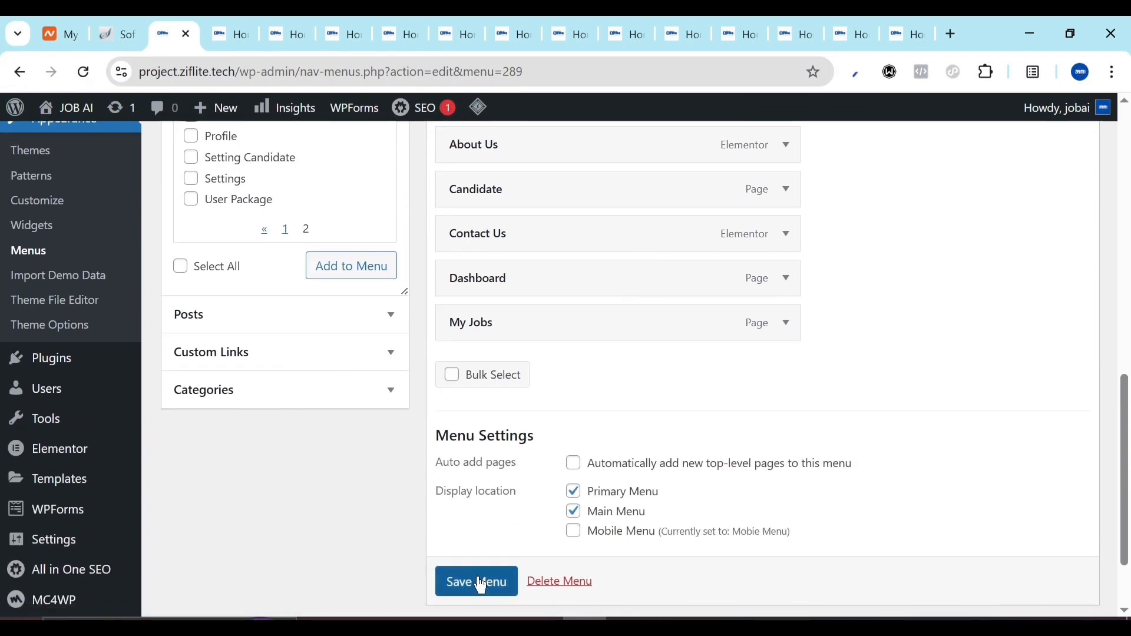
{"action": "scroll", "coordinate": [481, 586], "scroll_direction": "down", "scroll_amount": 1}
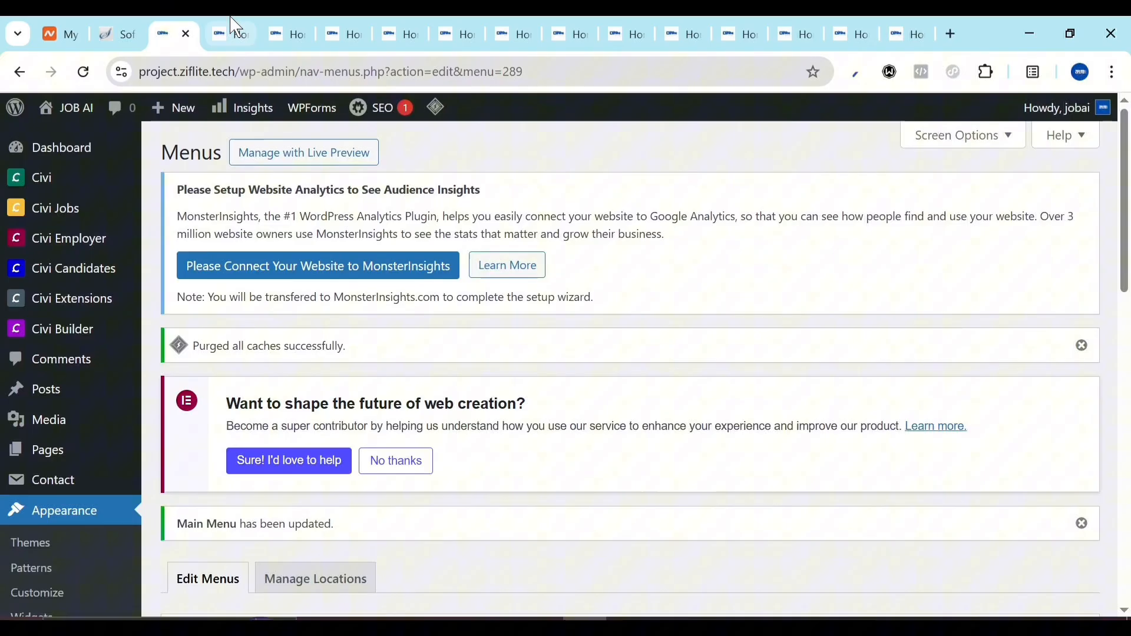
{"action": "left_click", "coordinate": [232, 24]}
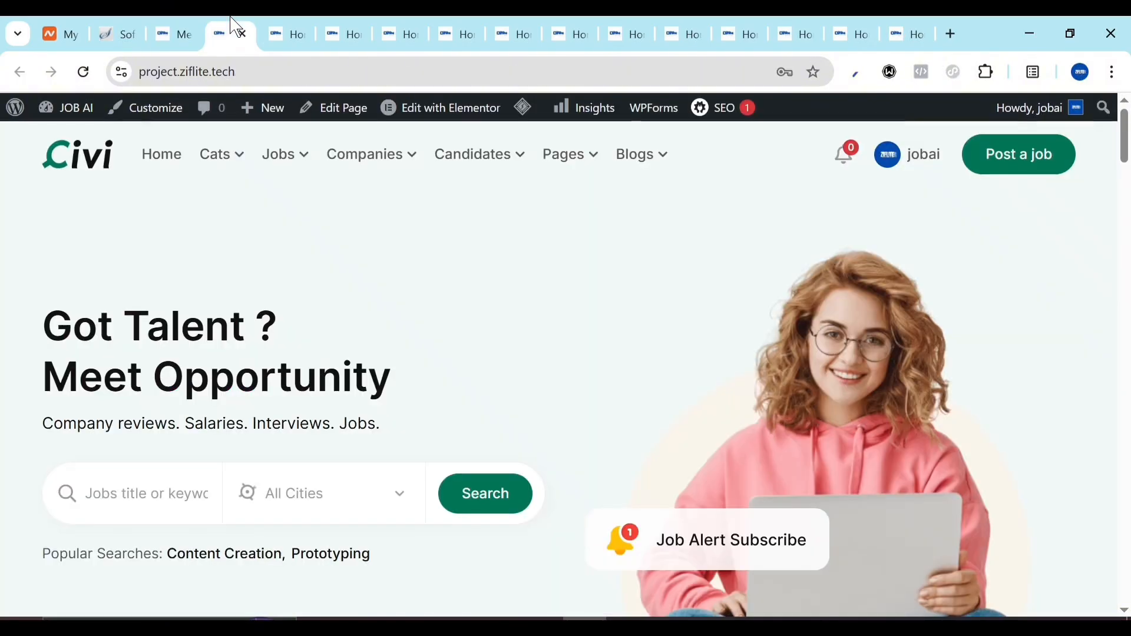
{"action": "left_click", "coordinate": [85, 73]}
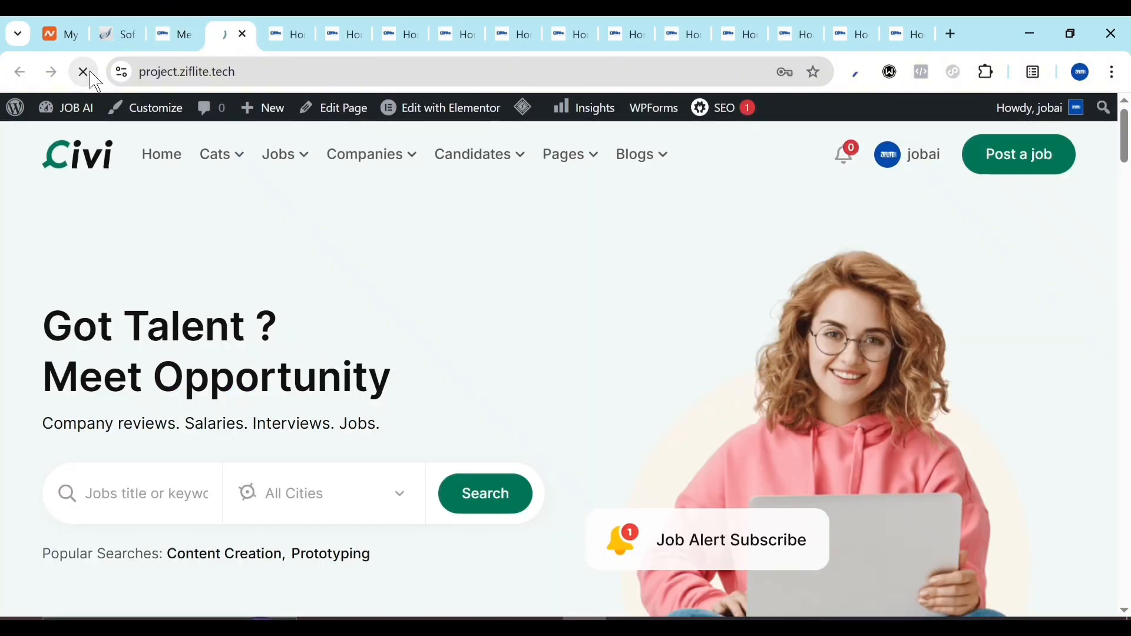
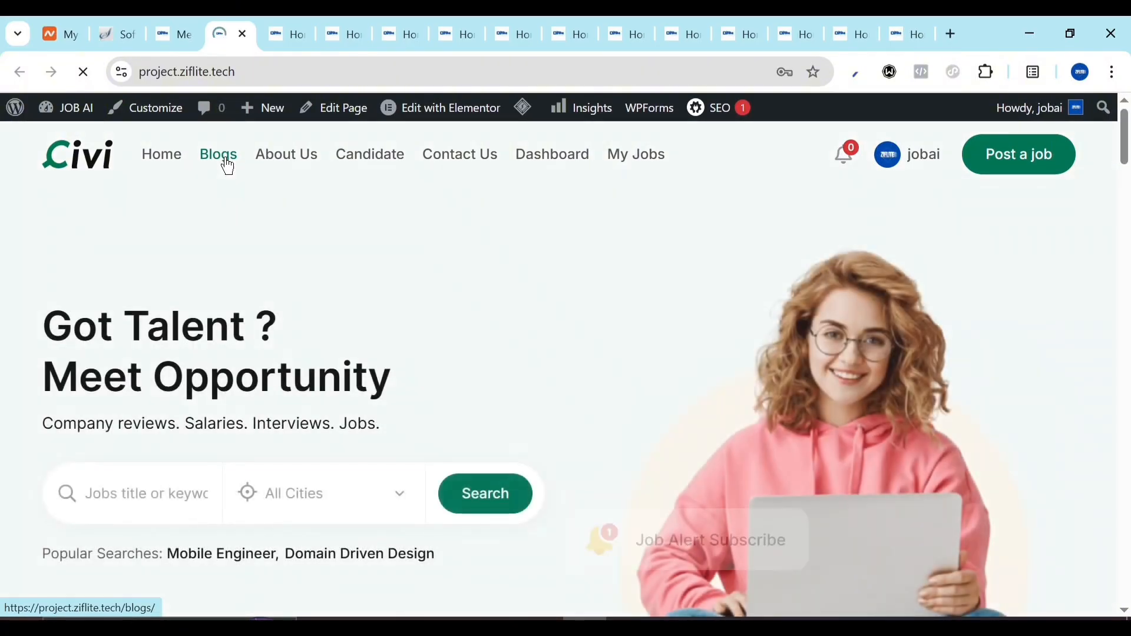
Open the live site's Blogs page and scroll through it
{"action": "left_click", "coordinate": [228, 167]}
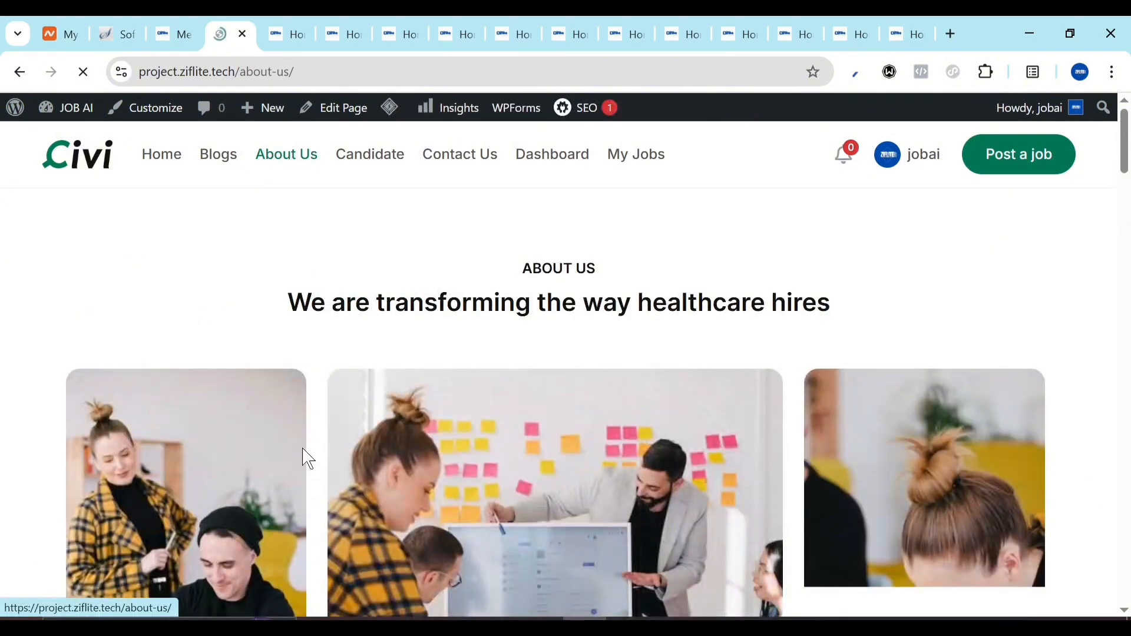
{"action": "scroll", "coordinate": [308, 459], "scroll_direction": "down", "scroll_amount": 15}
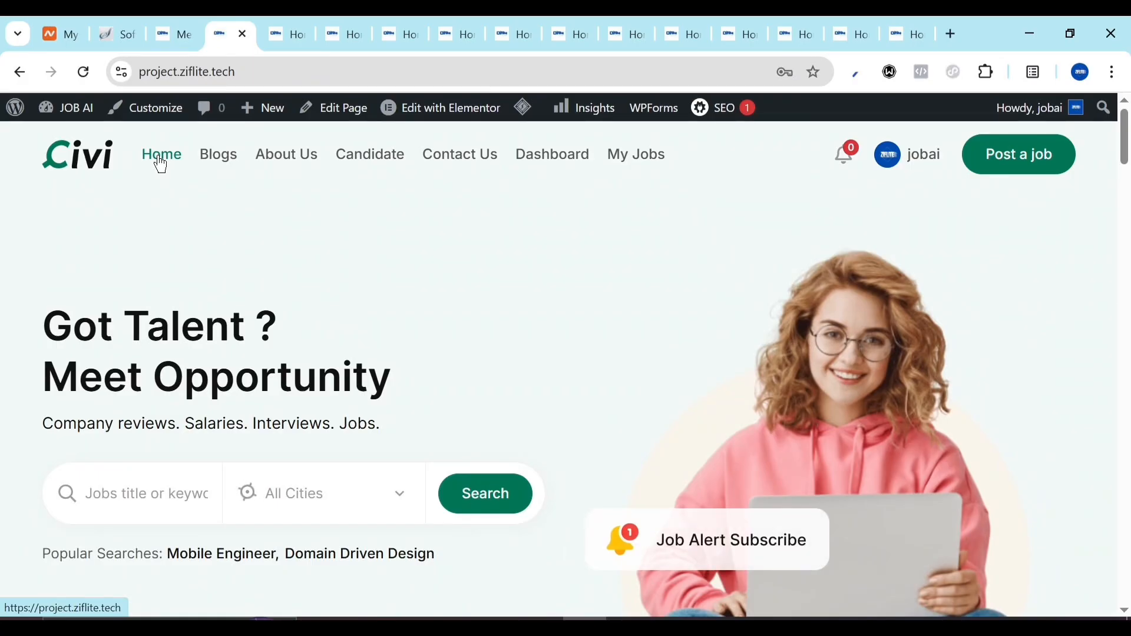
{"action": "scroll", "coordinate": [326, 383], "scroll_direction": "down", "scroll_amount": 10}
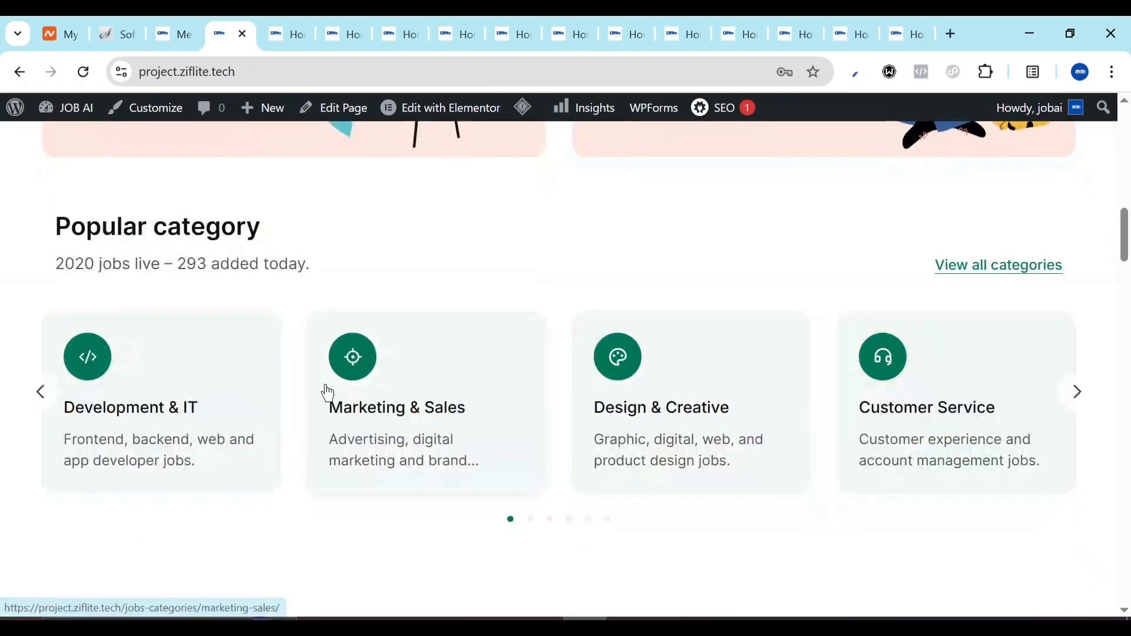
{"action": "scroll", "coordinate": [324, 391], "scroll_direction": "up", "scroll_amount": 10}
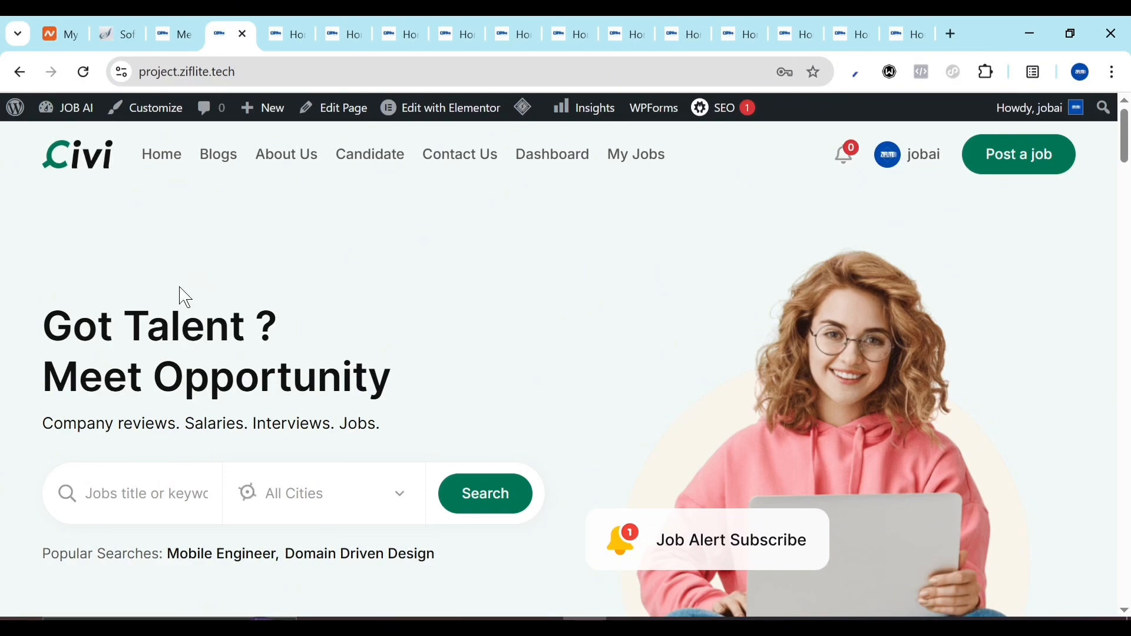
Scroll through the home-02 demo page, comparing it with the Got Talent home page
{"action": "left_click", "coordinate": [287, 34]}
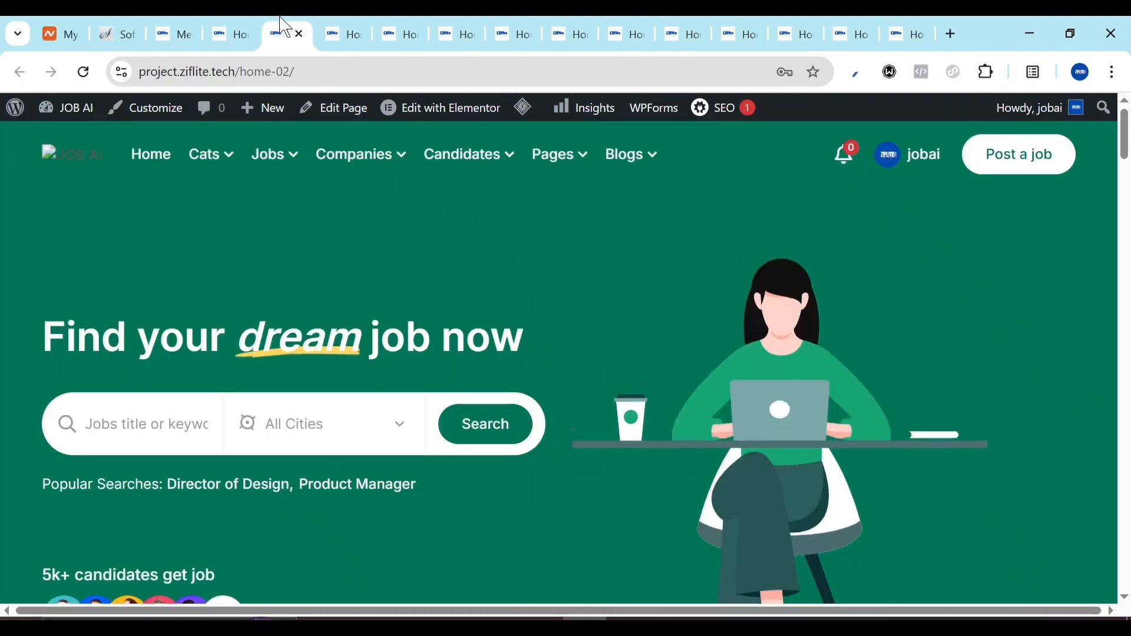
{"action": "scroll", "coordinate": [306, 367], "scroll_direction": "down", "scroll_amount": 15}
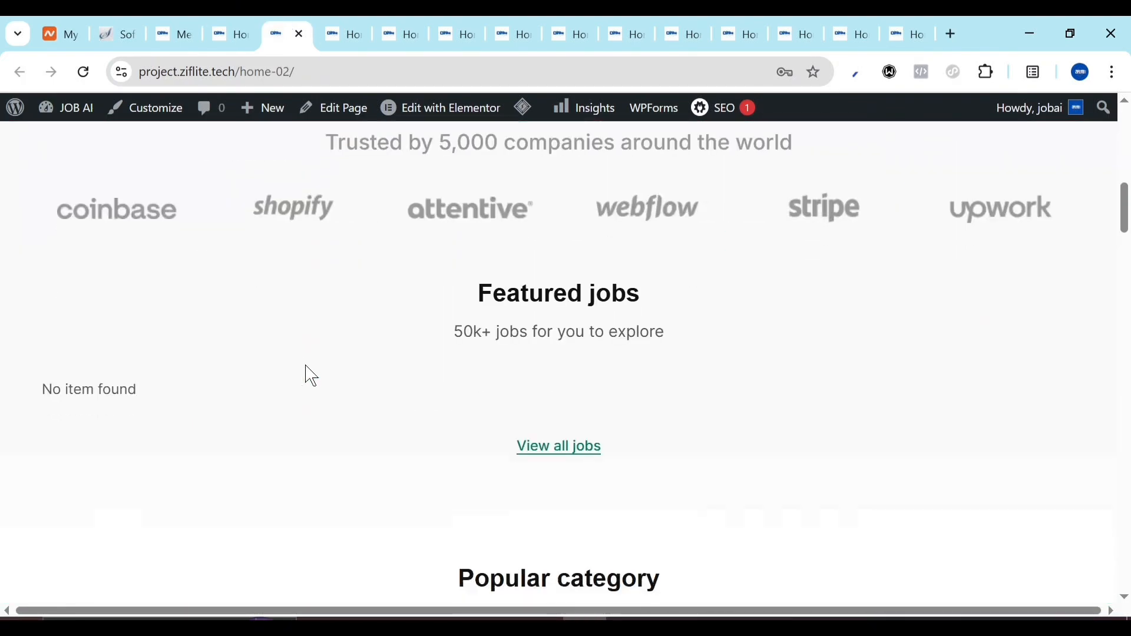
{"action": "scroll", "coordinate": [311, 375], "scroll_direction": "up", "scroll_amount": 15}
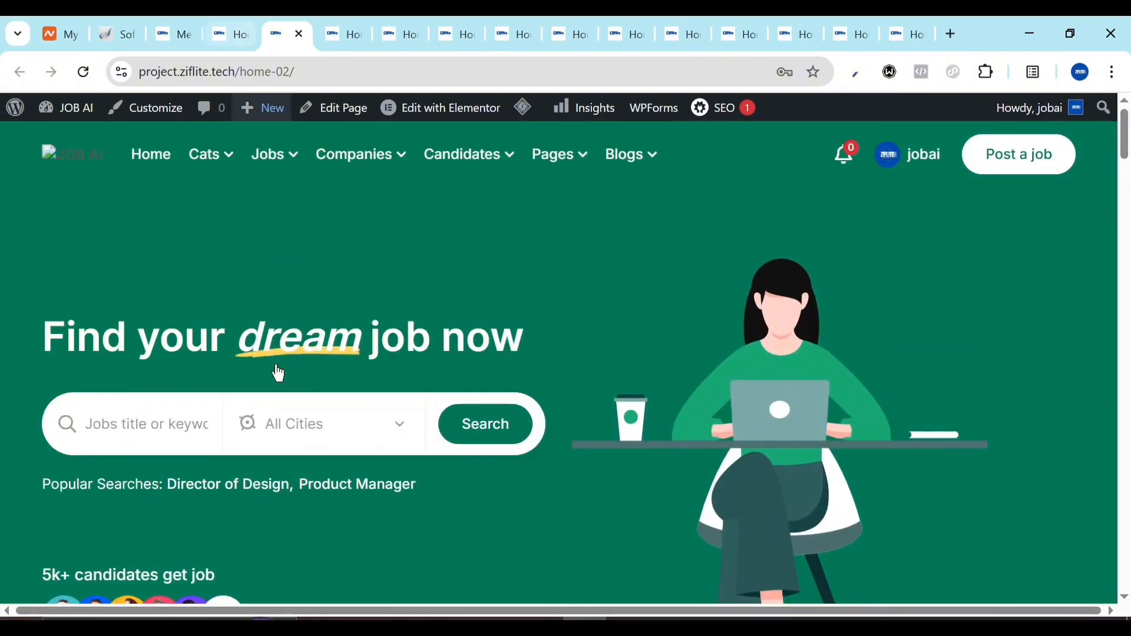
{"action": "left_click", "coordinate": [224, 35]}
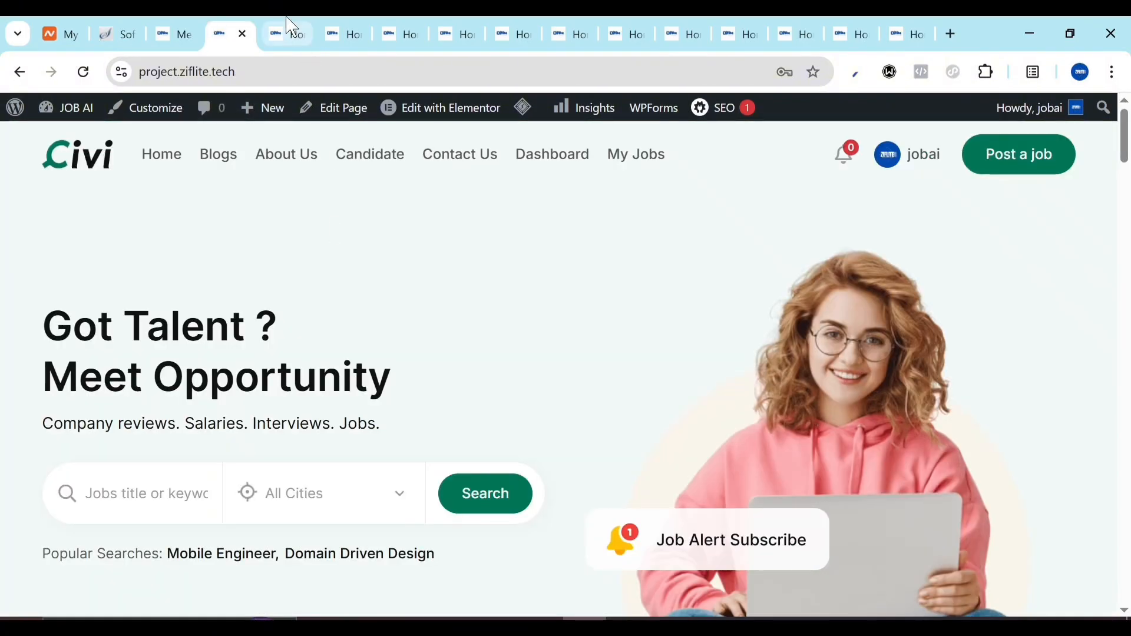
{"action": "left_click", "coordinate": [289, 34]}
{"action": "scroll", "coordinate": [346, 487], "scroll_direction": "down", "scroll_amount": 15}
{"action": "scroll", "coordinate": [347, 487], "scroll_direction": "down", "scroll_amount": 3}
{"action": "scroll", "coordinate": [343, 484], "scroll_direction": "up", "scroll_amount": 10}
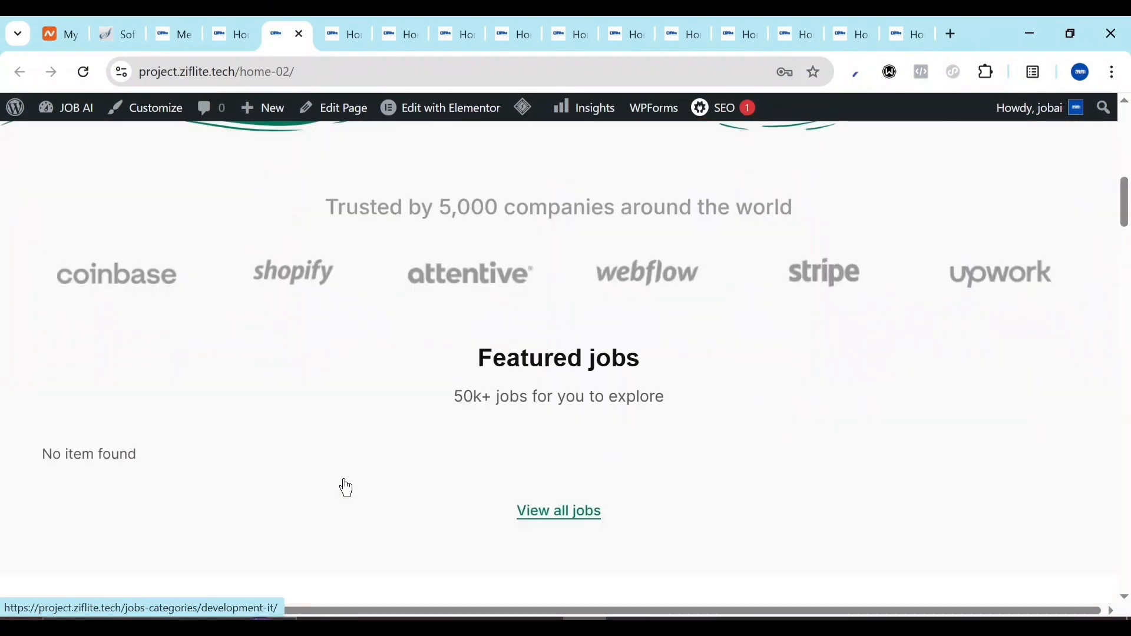
Review the home-03 and home-04 demo pages by scrolling through each
{"action": "left_click", "coordinate": [334, 26]}
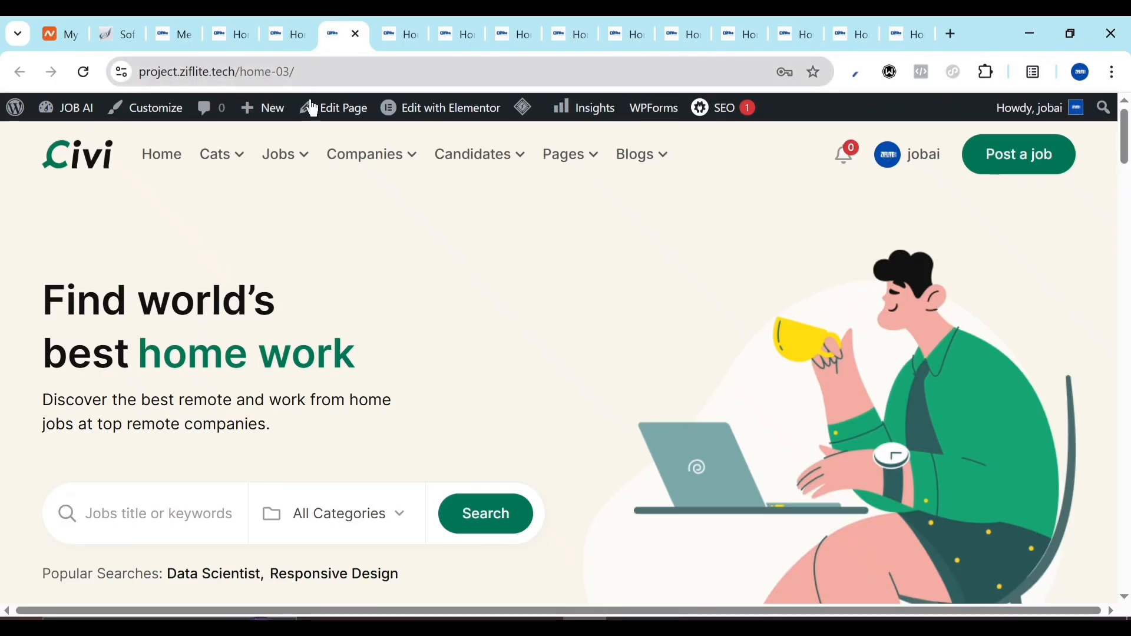
{"action": "scroll", "coordinate": [332, 475], "scroll_direction": "down", "scroll_amount": 20}
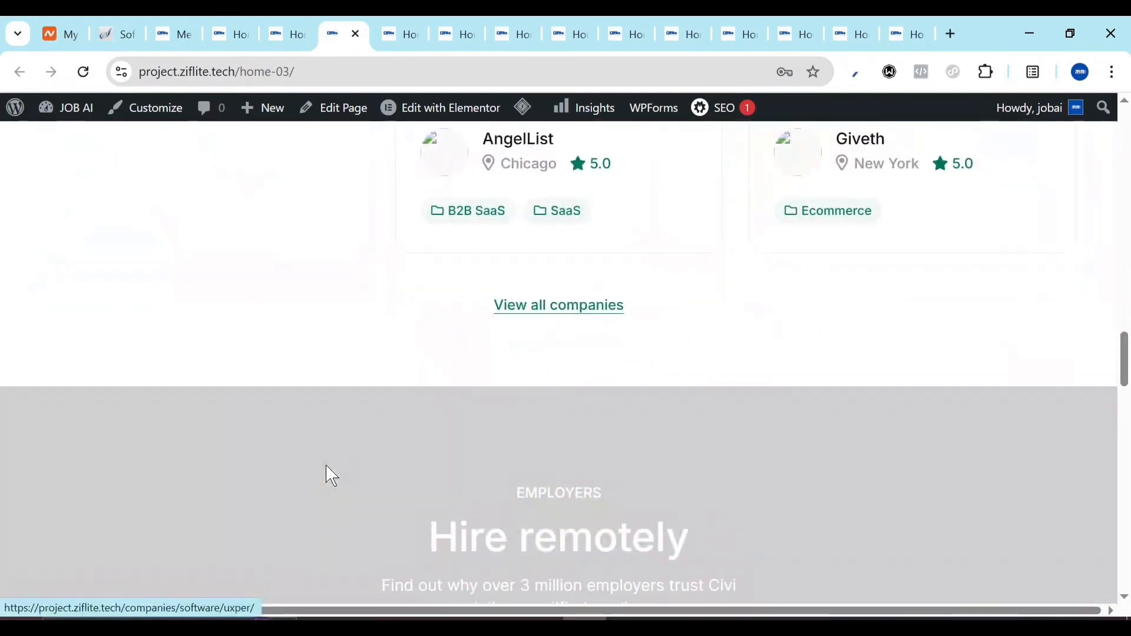
{"action": "key", "text": "Home"}
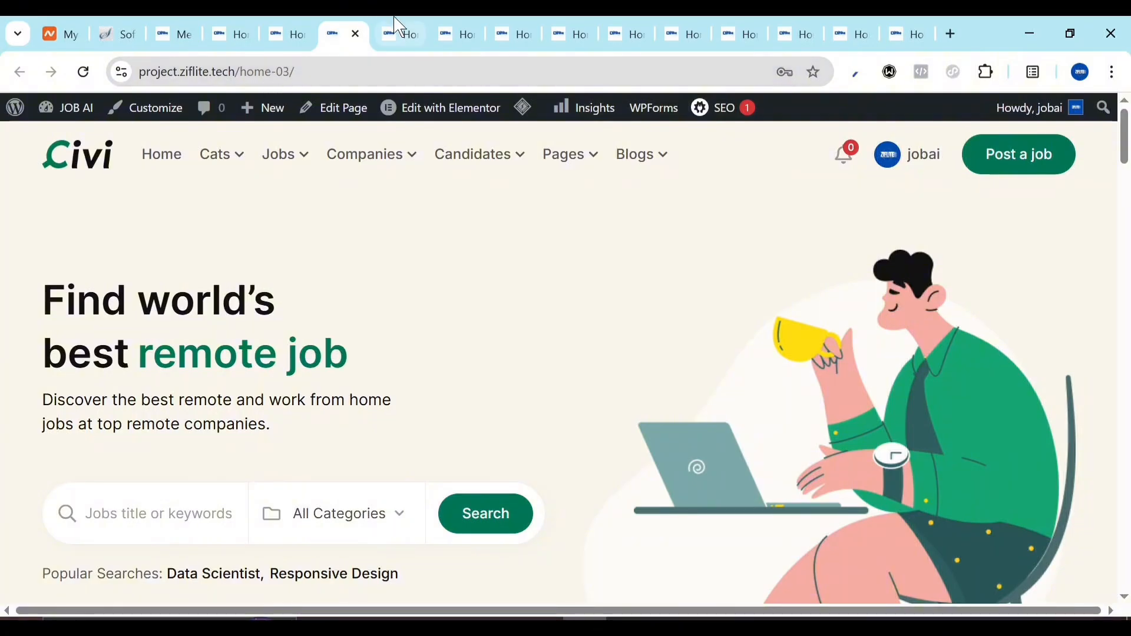
{"action": "left_click", "coordinate": [396, 33]}
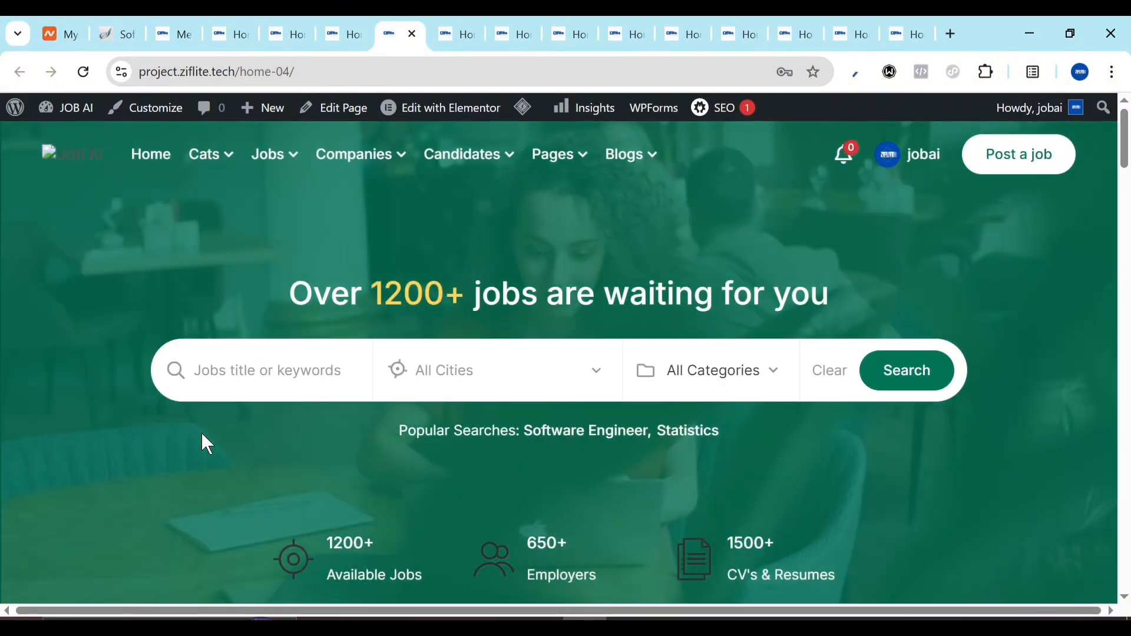
{"action": "scroll", "coordinate": [202, 435], "scroll_direction": "down", "scroll_amount": 2}
{"action": "scroll", "coordinate": [202, 435], "scroll_direction": "up", "scroll_amount": 2}
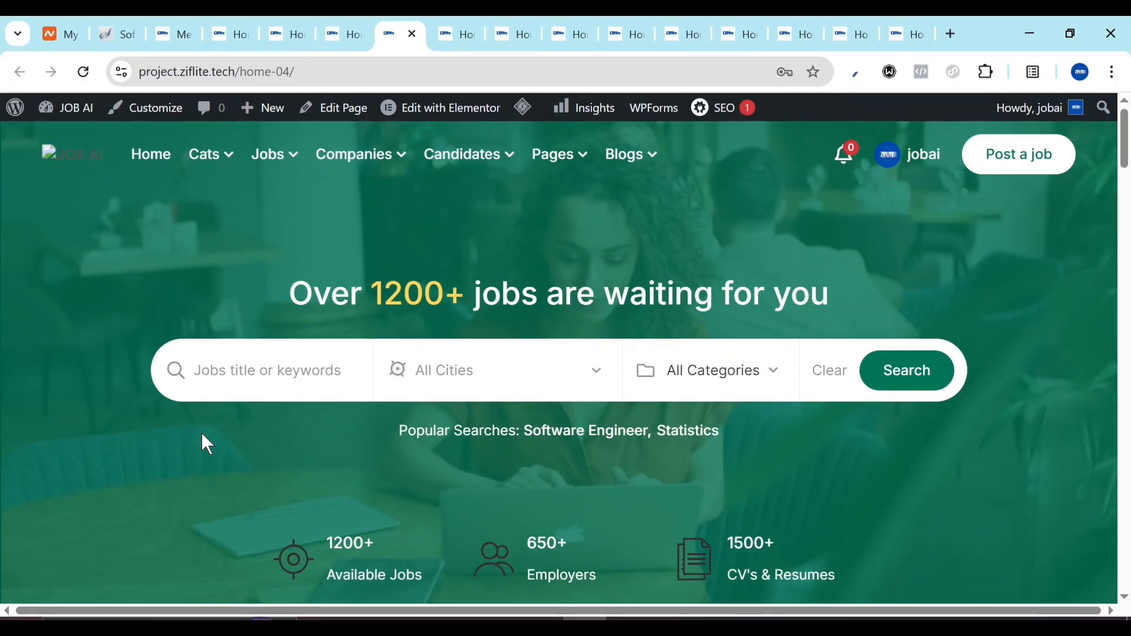
{"action": "scroll", "coordinate": [202, 434], "scroll_direction": "down", "scroll_amount": 10}
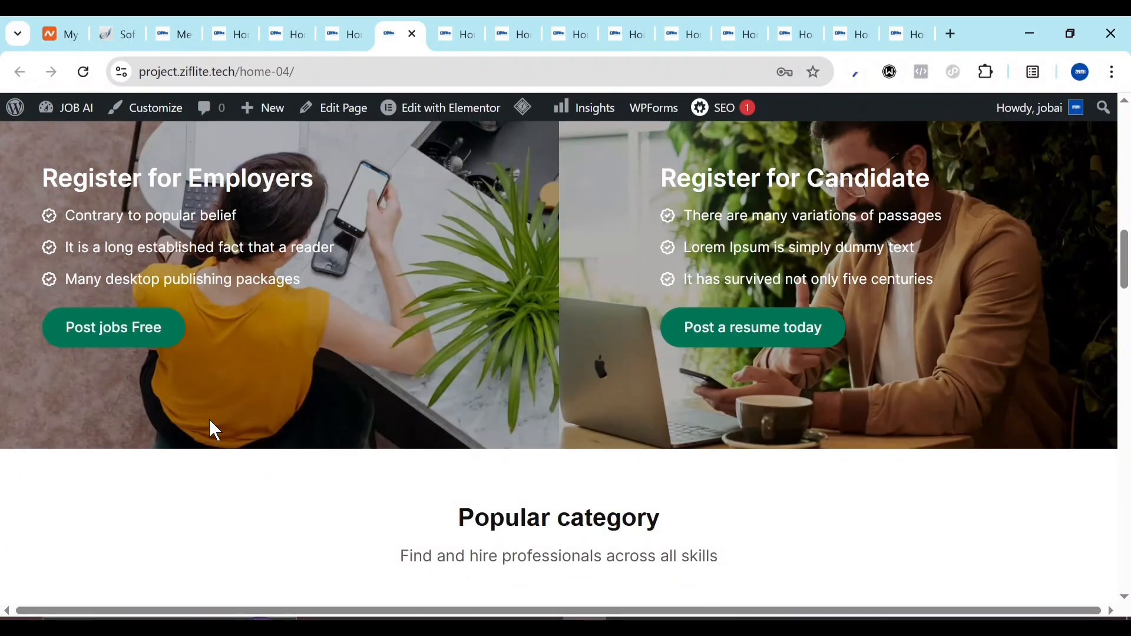
{"action": "scroll", "coordinate": [211, 422], "scroll_direction": "down", "scroll_amount": 10}
{"action": "scroll", "coordinate": [210, 421], "scroll_direction": "up", "scroll_amount": 20}
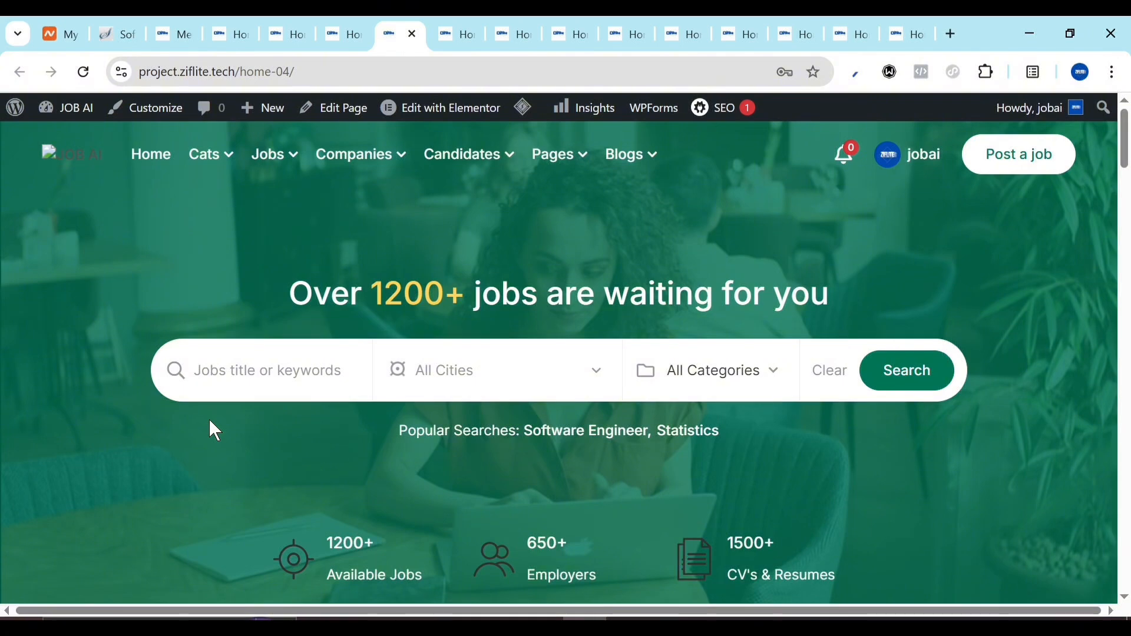
Reload home-04 so its header shows the site's own menu, then look it over
{"action": "key", "text": "F5"}
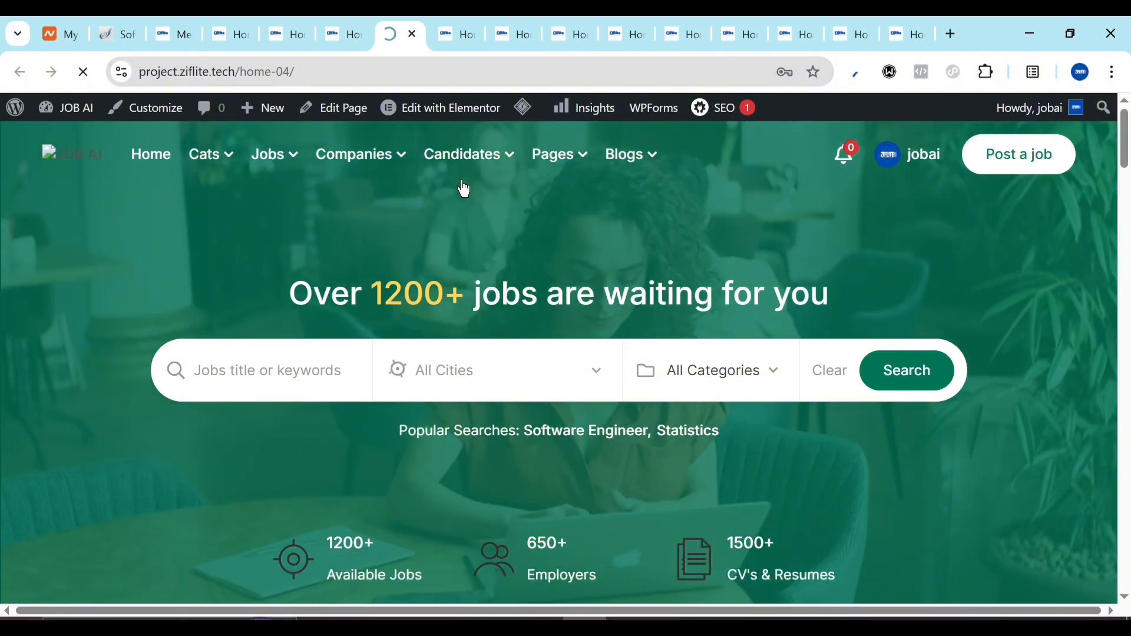
{"action": "mouse_move", "coordinate": [468, 190]}
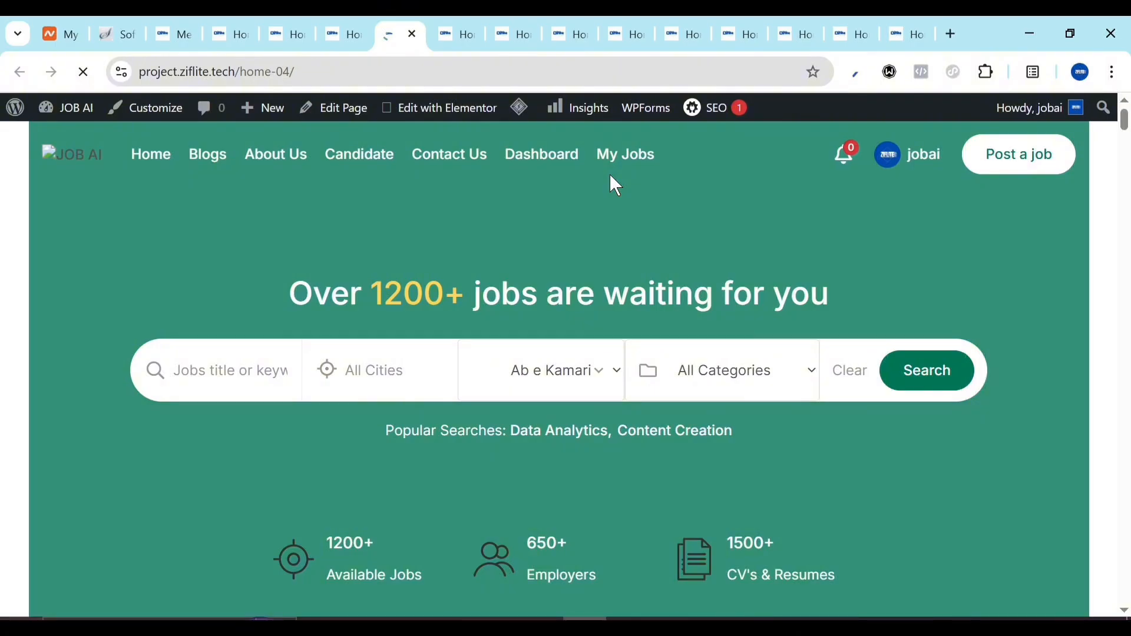
{"action": "scroll", "coordinate": [398, 323], "scroll_direction": "down", "scroll_amount": 3}
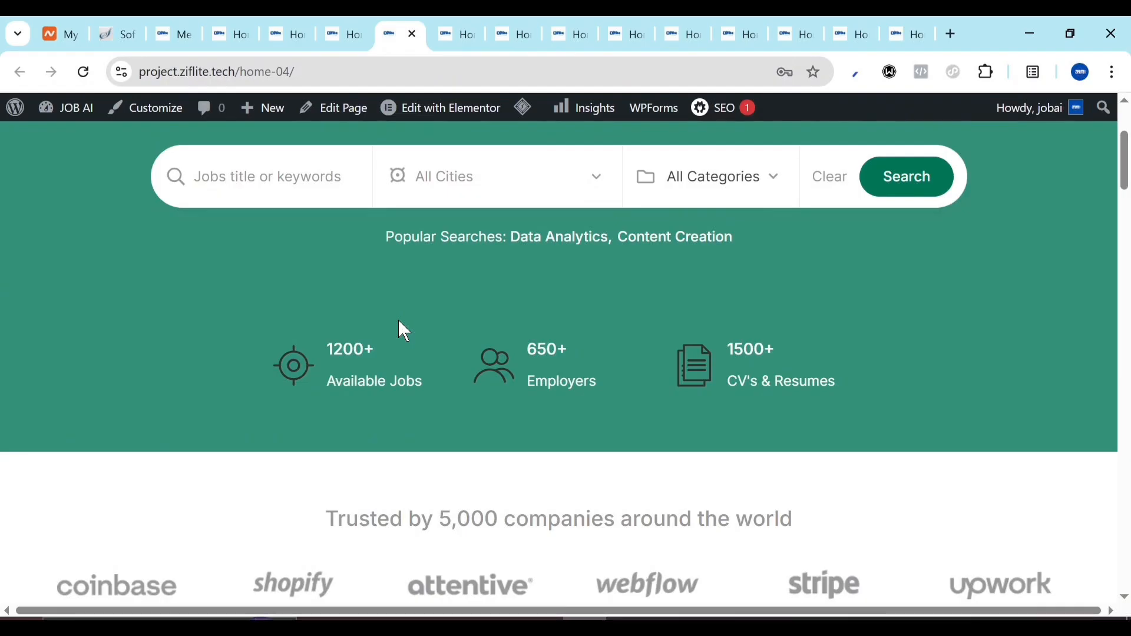
{"action": "scroll", "coordinate": [399, 322], "scroll_direction": "up", "scroll_amount": 3}
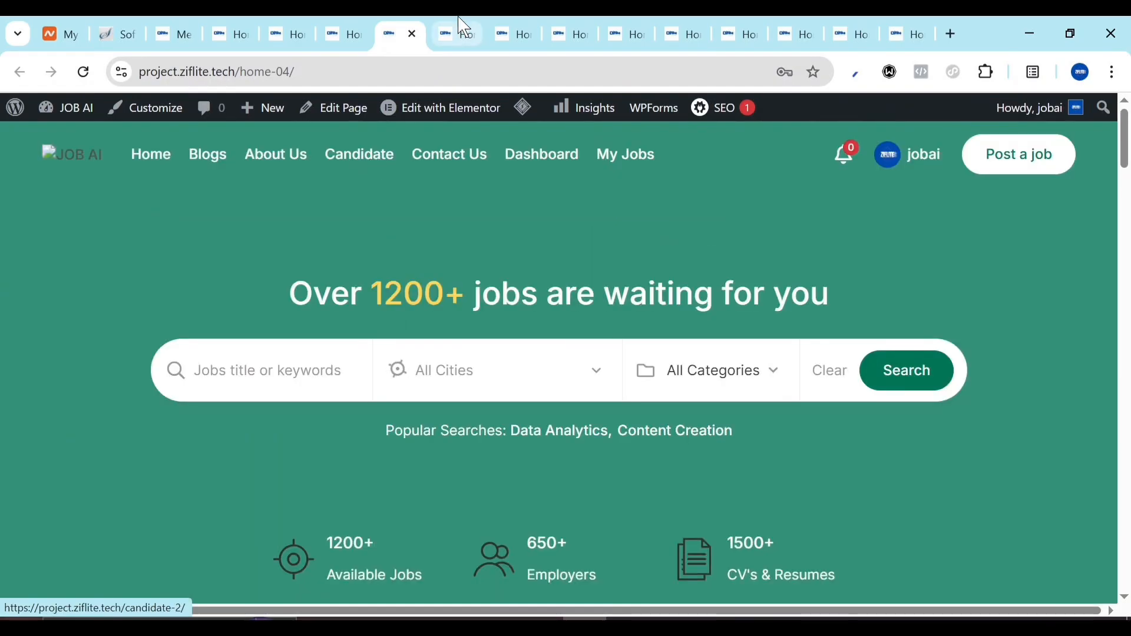
Flip through the home-05, home-06, home-07 and home-08 demo pages
{"action": "left_click", "coordinate": [463, 29]}
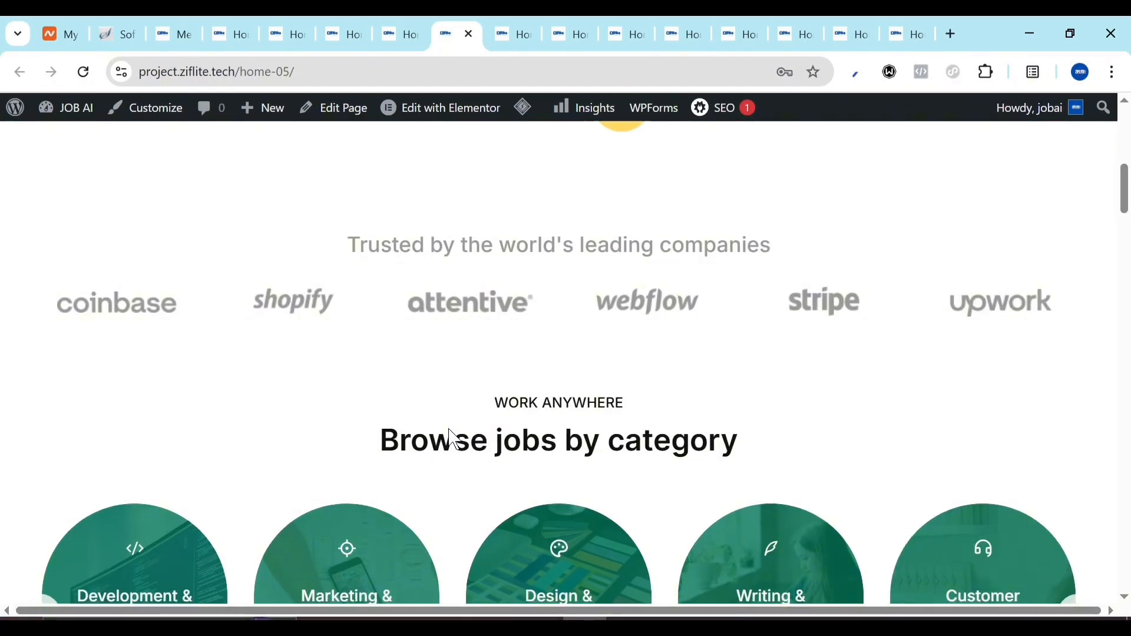
{"action": "left_click", "coordinate": [535, 27]}
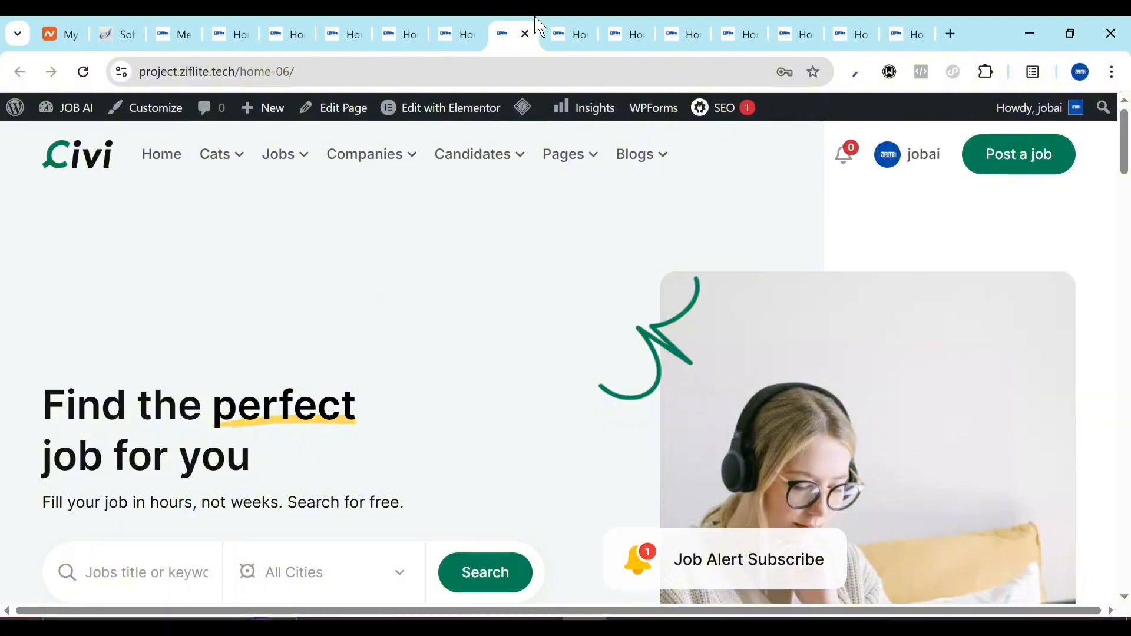
{"action": "left_click", "coordinate": [574, 29]}
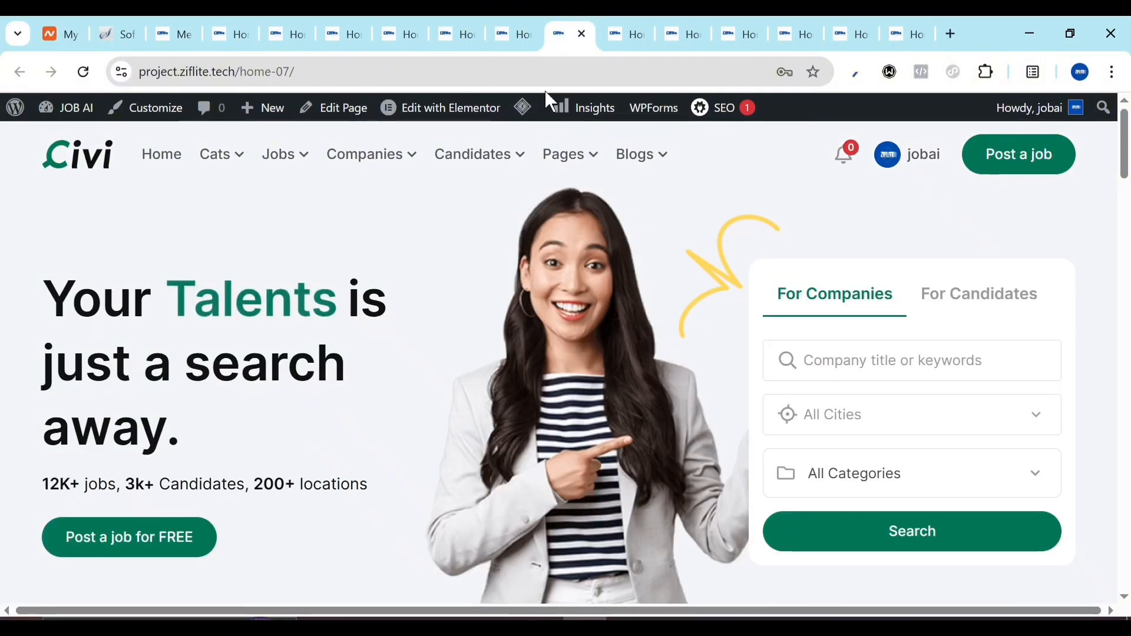
{"action": "scroll", "coordinate": [391, 553], "scroll_direction": "down", "scroll_amount": 12}
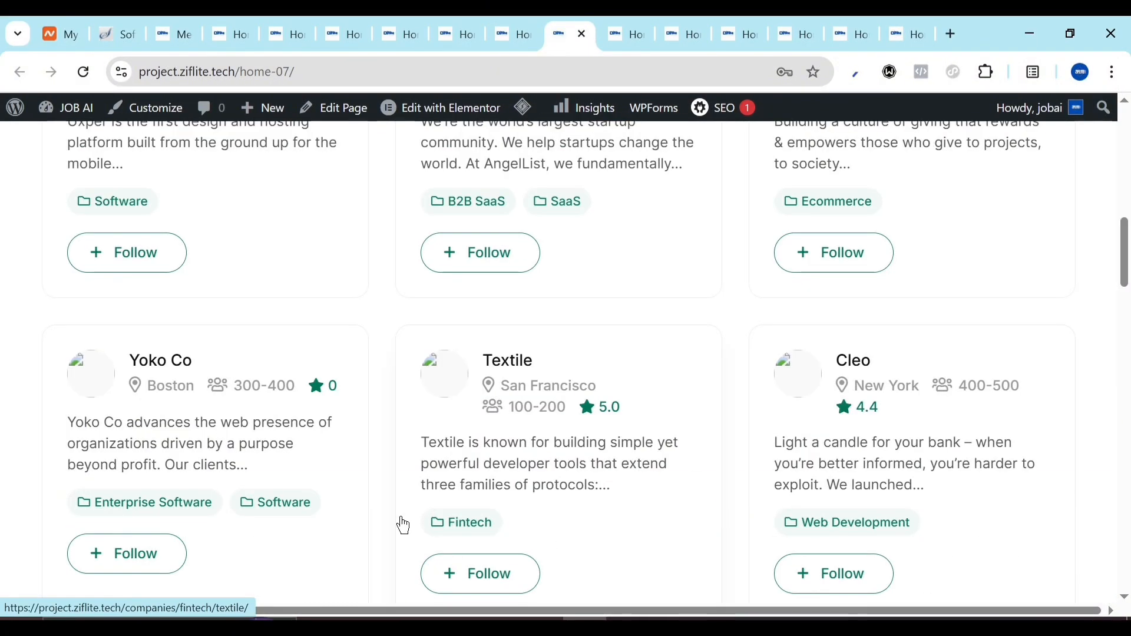
{"action": "scroll", "coordinate": [404, 526], "scroll_direction": "up", "scroll_amount": 12}
{"action": "left_click", "coordinate": [627, 34]}
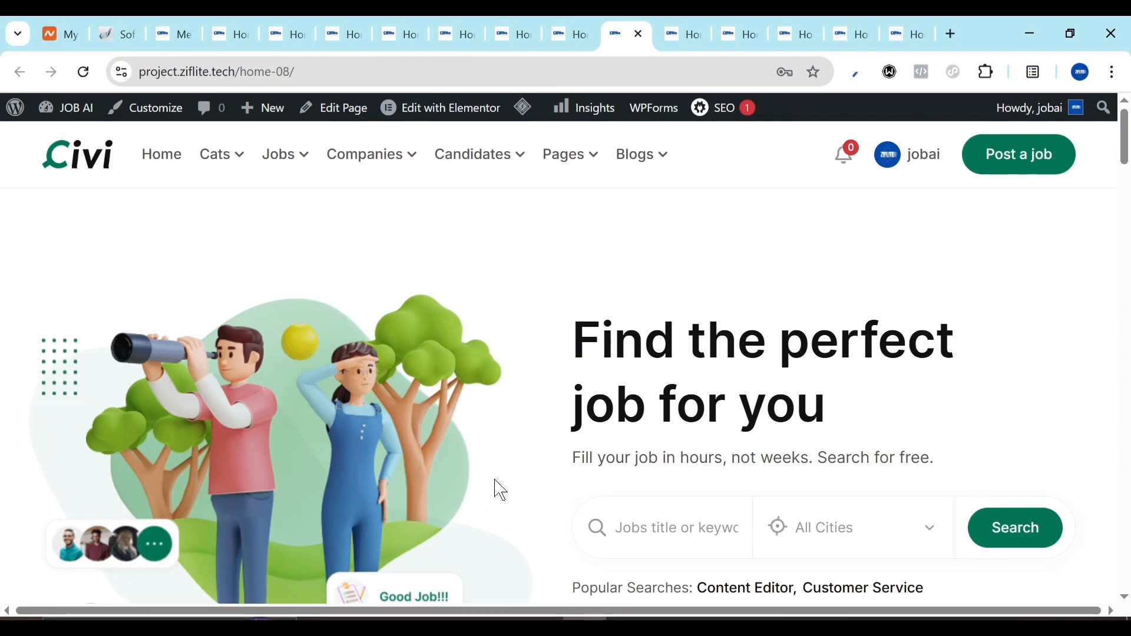
{"action": "scroll", "coordinate": [504, 492], "scroll_direction": "down", "scroll_amount": 7}
{"action": "scroll", "coordinate": [505, 492], "scroll_direction": "up", "scroll_amount": 7}
Scroll through the home-09, home-10, home-11 and home-12-4 demo pages
{"action": "left_click", "coordinate": [665, 22]}
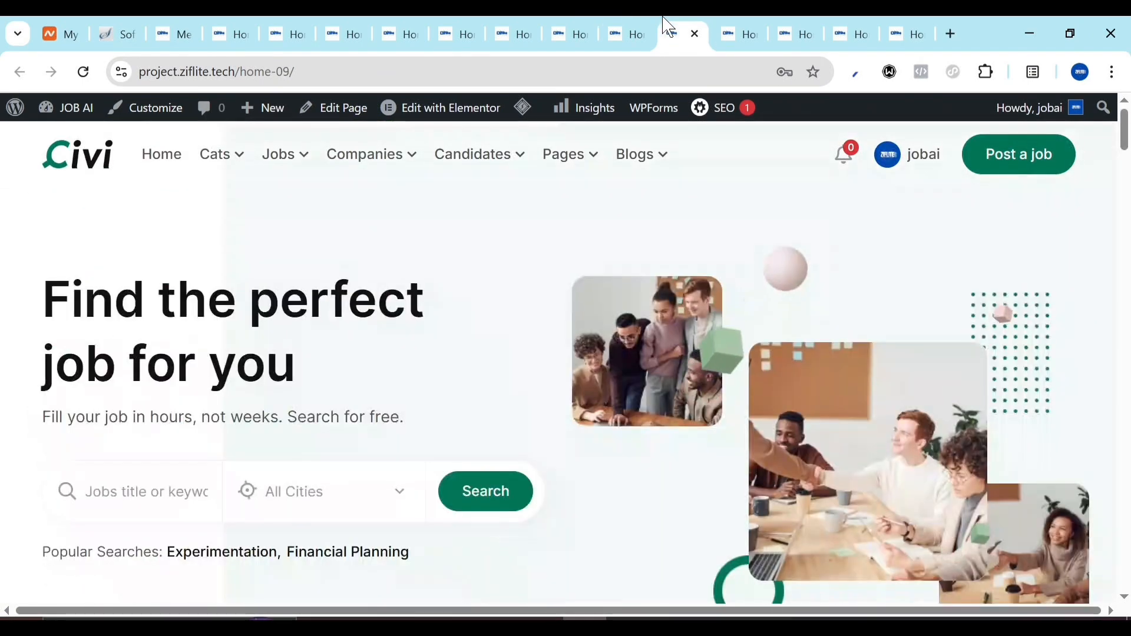
{"action": "left_click", "coordinate": [756, 28]}
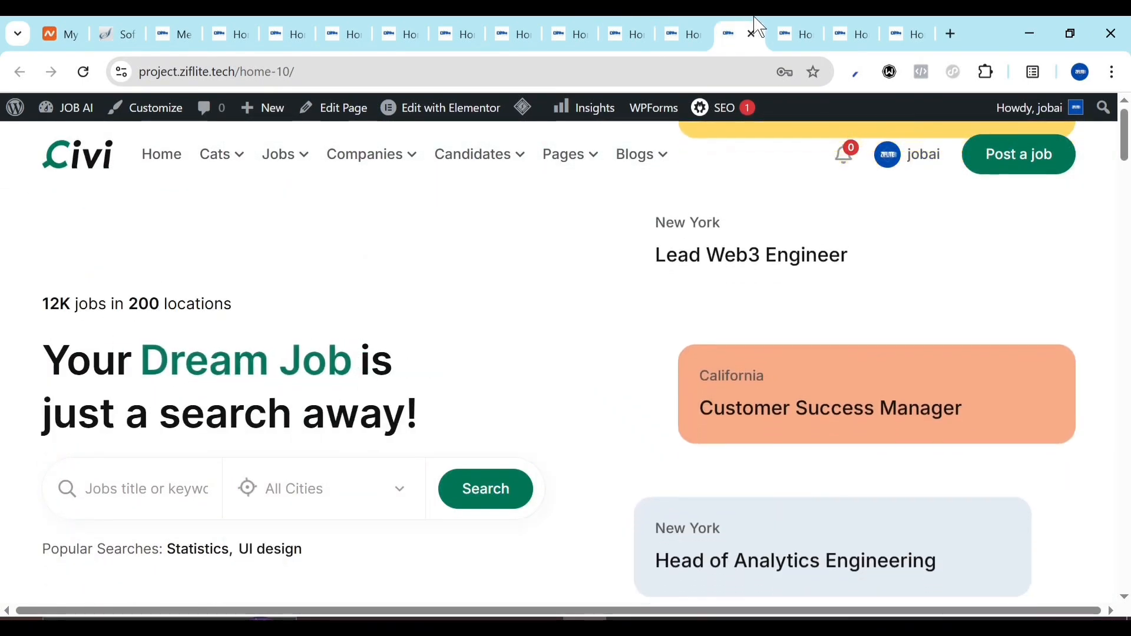
{"action": "scroll", "coordinate": [631, 571], "scroll_direction": "down", "scroll_amount": 7}
{"action": "scroll", "coordinate": [631, 573], "scroll_direction": "up", "scroll_amount": 7}
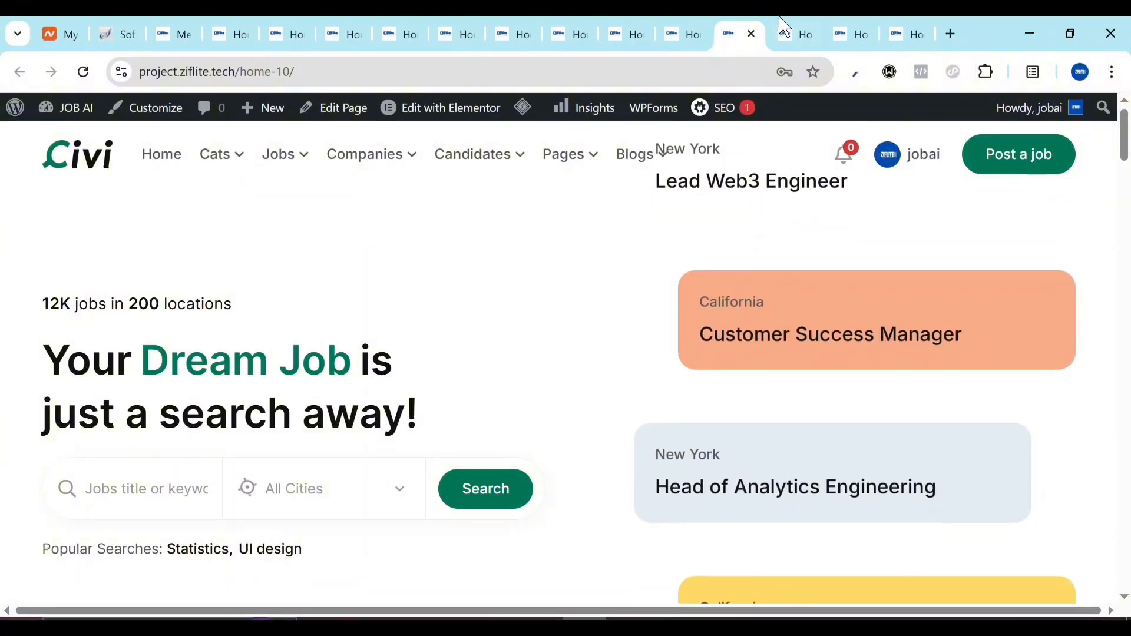
{"action": "left_click", "coordinate": [786, 26]}
{"action": "scroll", "coordinate": [689, 518], "scroll_direction": "down", "scroll_amount": 7}
{"action": "scroll", "coordinate": [767, 169], "scroll_direction": "up", "scroll_amount": 6}
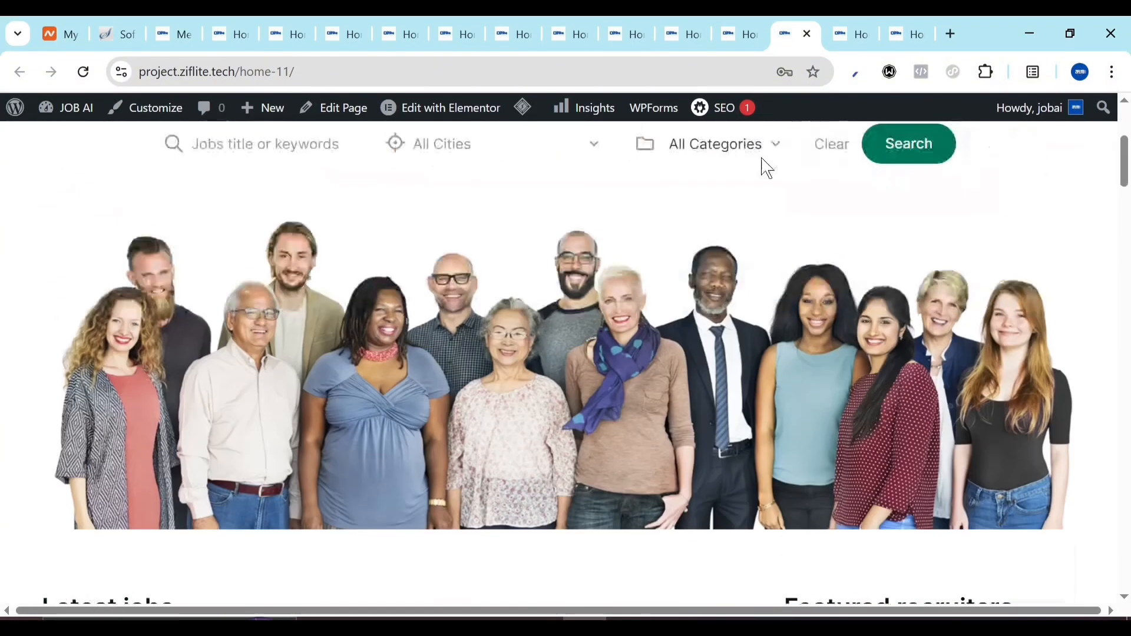
{"action": "left_click", "coordinate": [852, 33]}
{"action": "scroll", "coordinate": [768, 504], "scroll_direction": "down", "scroll_amount": 5}
{"action": "scroll", "coordinate": [768, 506], "scroll_direction": "up", "scroll_amount": 5}
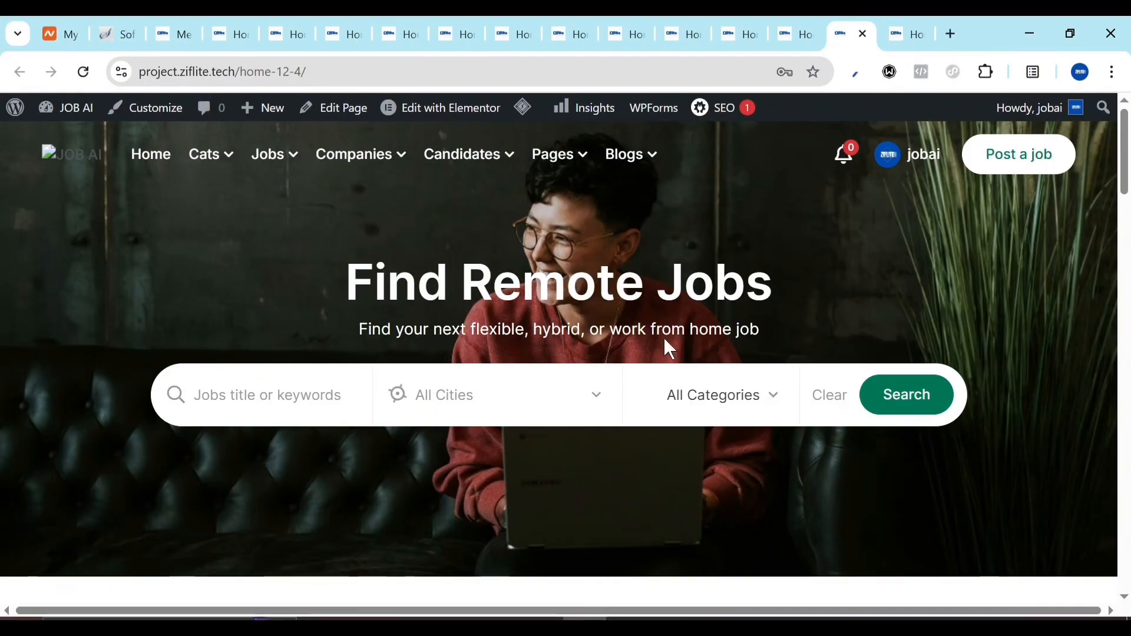
{"action": "scroll", "coordinate": [573, 588], "scroll_direction": "down", "scroll_amount": 15}
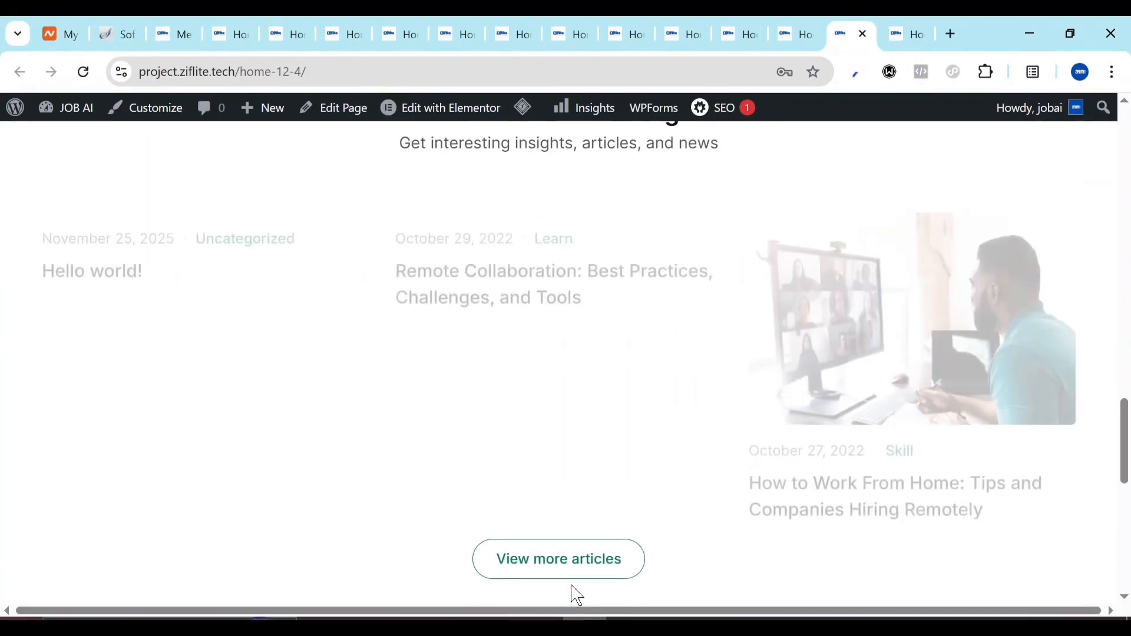
{"action": "scroll", "coordinate": [572, 588], "scroll_direction": "up", "scroll_amount": 10}
{"action": "scroll", "coordinate": [577, 595], "scroll_direction": "up", "scroll_amount": 5}
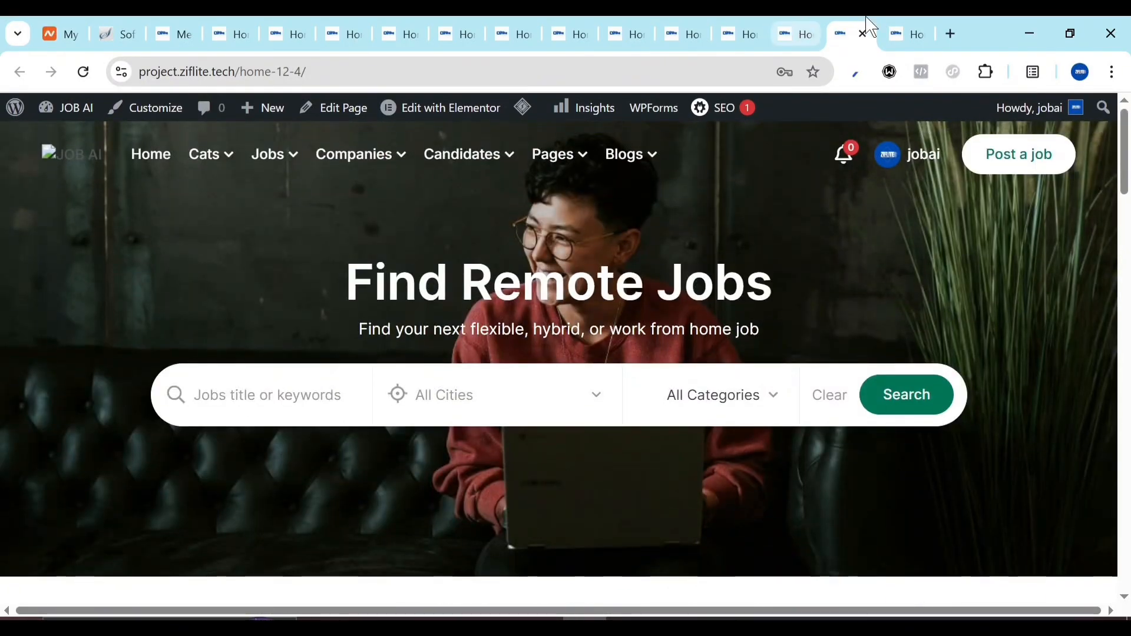
Review the right-to-left Home RTL page's hero and Popular category sections
{"action": "left_click", "coordinate": [907, 27]}
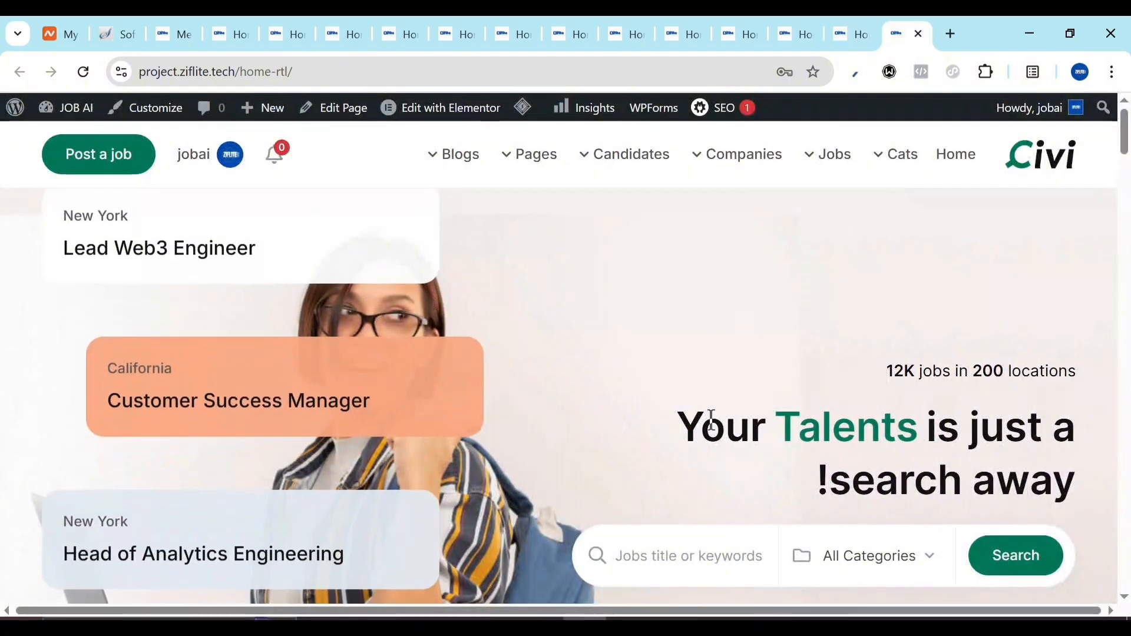
{"action": "scroll", "coordinate": [712, 420], "scroll_direction": "down", "scroll_amount": 5}
{"action": "scroll", "coordinate": [713, 420], "scroll_direction": "down", "scroll_amount": 10}
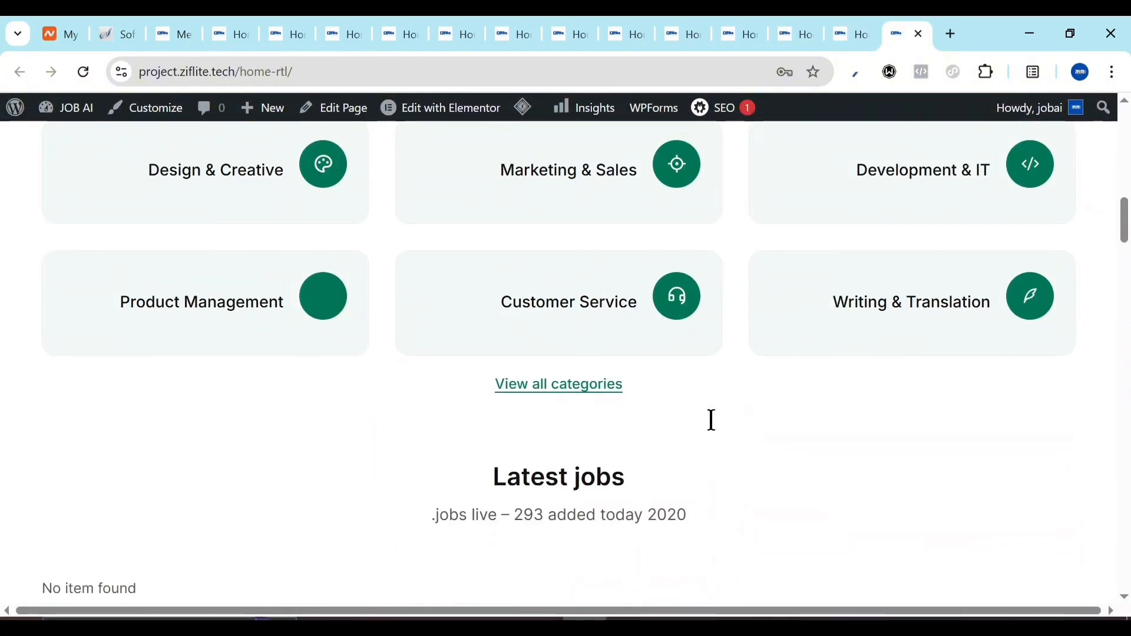
{"action": "scroll", "coordinate": [718, 430], "scroll_direction": "up", "scroll_amount": 12}
{"action": "scroll", "coordinate": [713, 424], "scroll_direction": "up", "scroll_amount": 3}
{"action": "scroll", "coordinate": [710, 424], "scroll_direction": "down", "scroll_amount": 8}
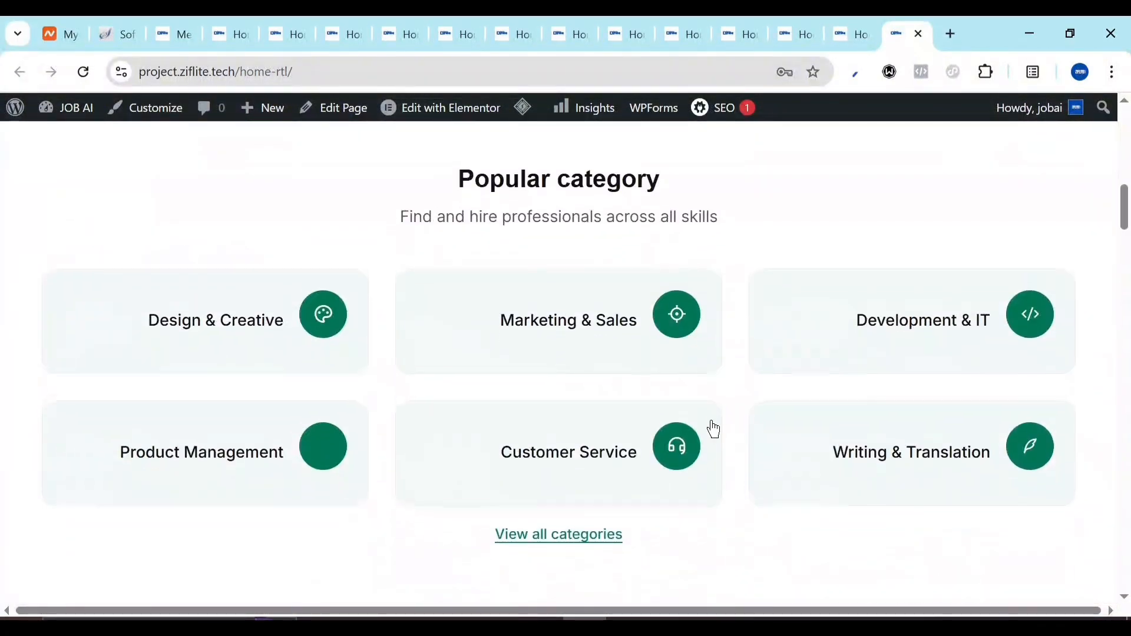
{"action": "scroll", "coordinate": [712, 430], "scroll_direction": "up", "scroll_amount": 8}
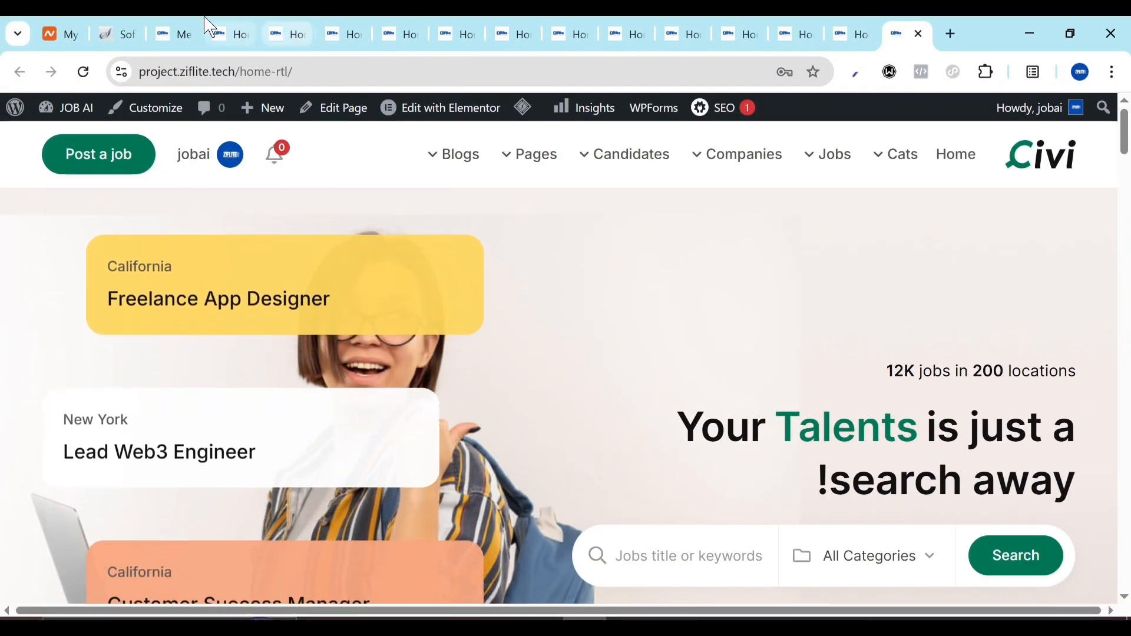
Bring up the Main Menu editor after rechecking the live home-rtl page
{"action": "left_click", "coordinate": [194, 33]}
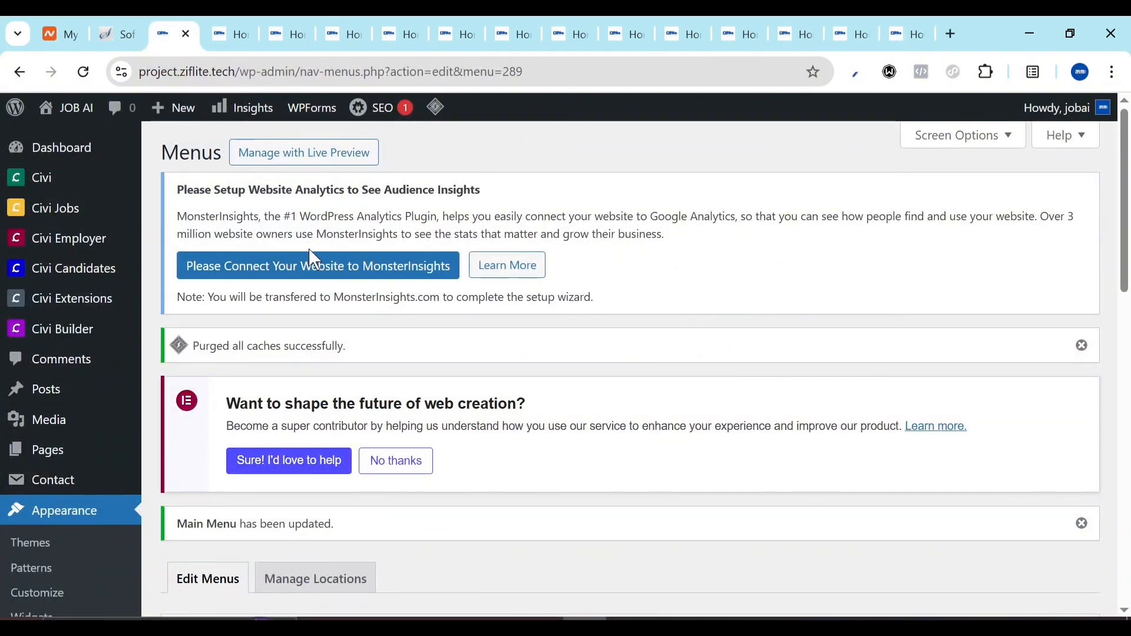
{"action": "scroll", "coordinate": [310, 258], "scroll_direction": "down", "scroll_amount": 10}
{"action": "scroll", "coordinate": [312, 258], "scroll_direction": "down", "scroll_amount": 1}
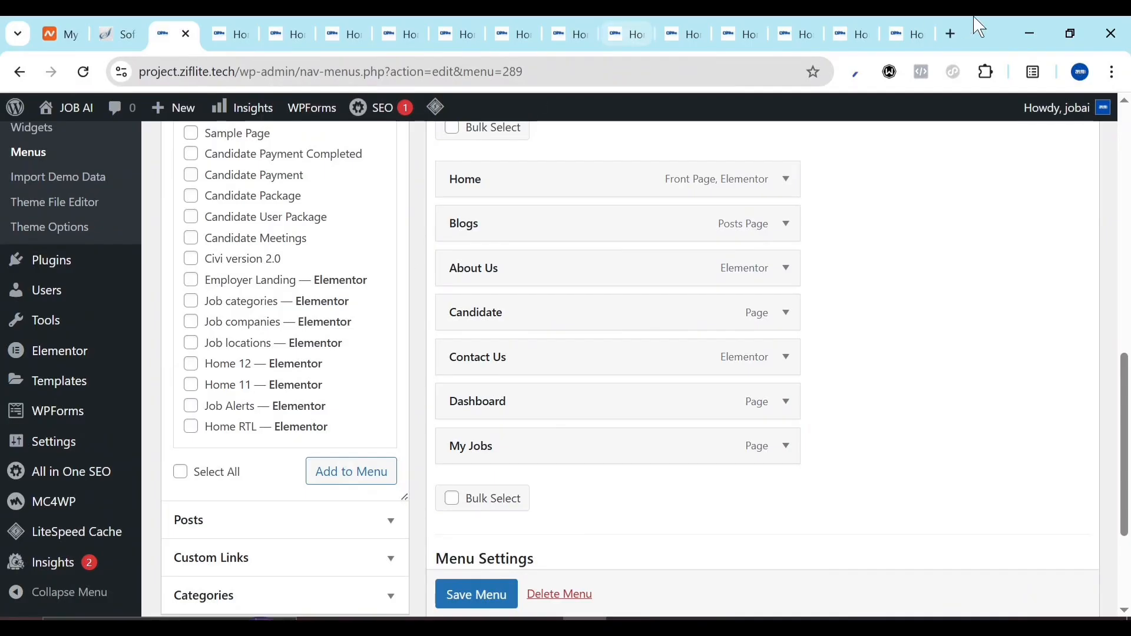
{"action": "left_click", "coordinate": [924, 27]}
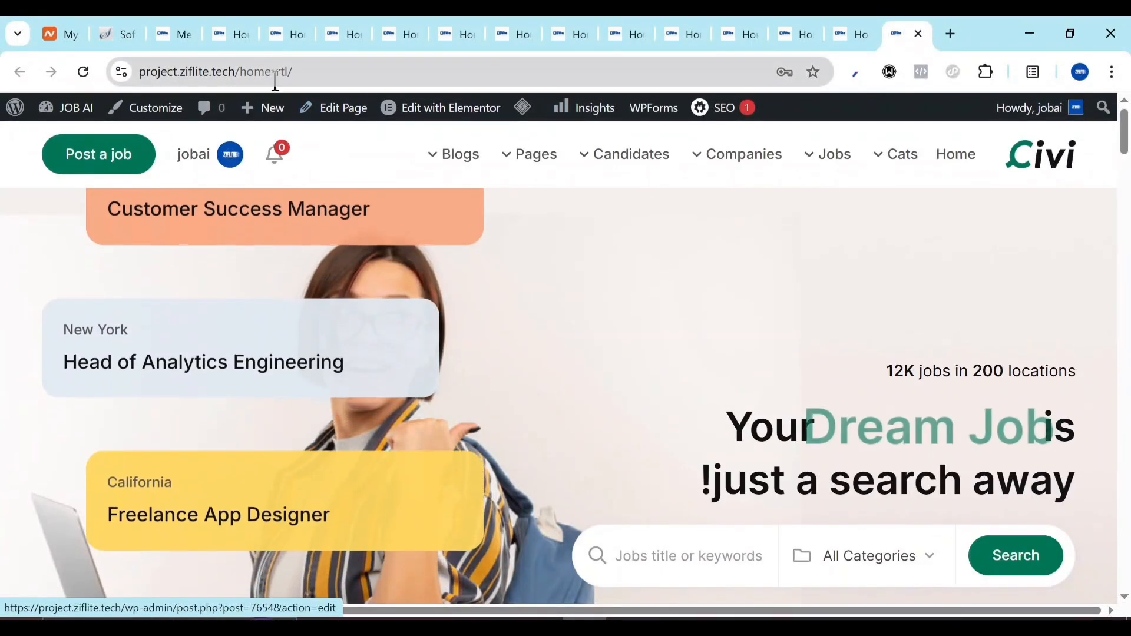
{"action": "left_click", "coordinate": [172, 33]}
Add Home RTL to the Main Menu directly below Home and save the menu
{"action": "mouse_move", "coordinate": [141, 488]}
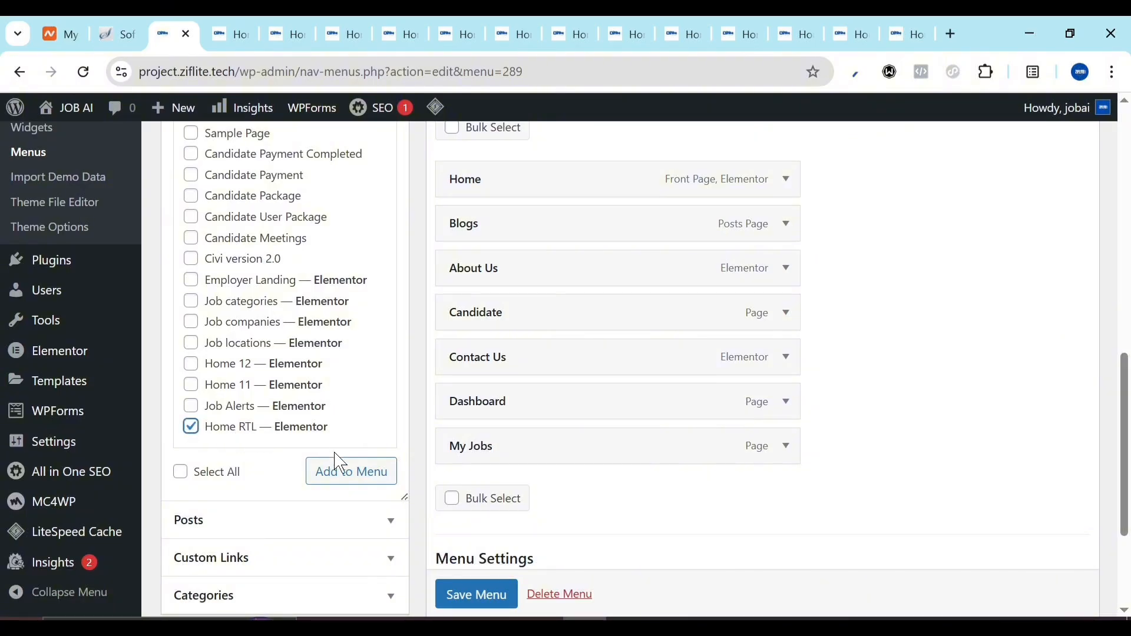
{"action": "left_click", "coordinate": [352, 482]}
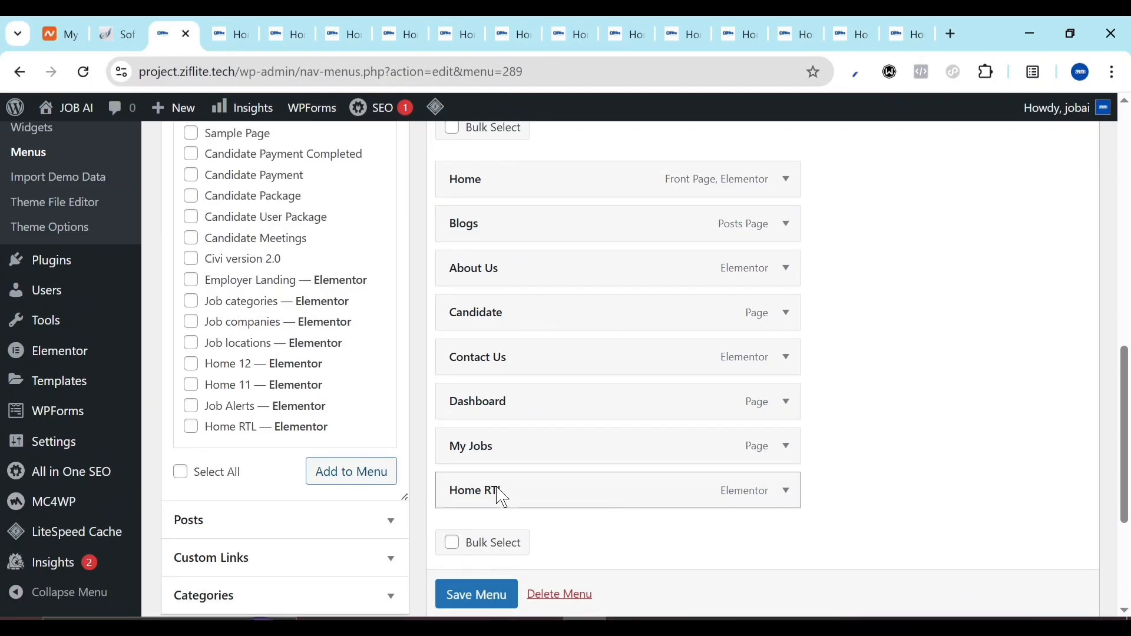
{"action": "left_click_drag", "start_coordinate": [502, 497], "coordinate": [488, 213]}
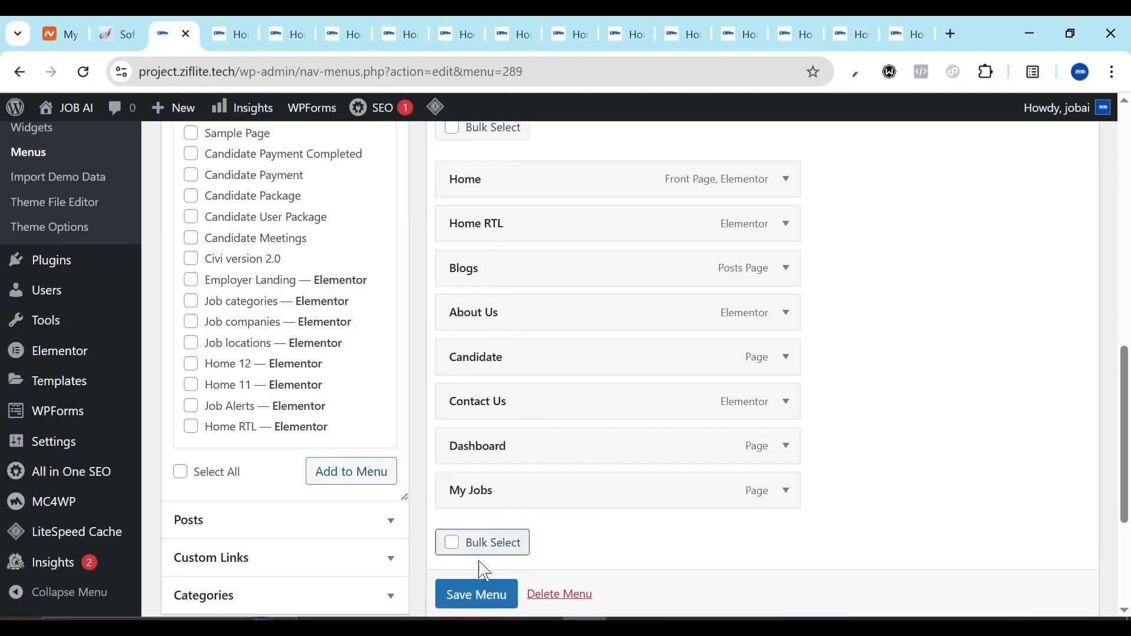
{"action": "left_click", "coordinate": [469, 604]}
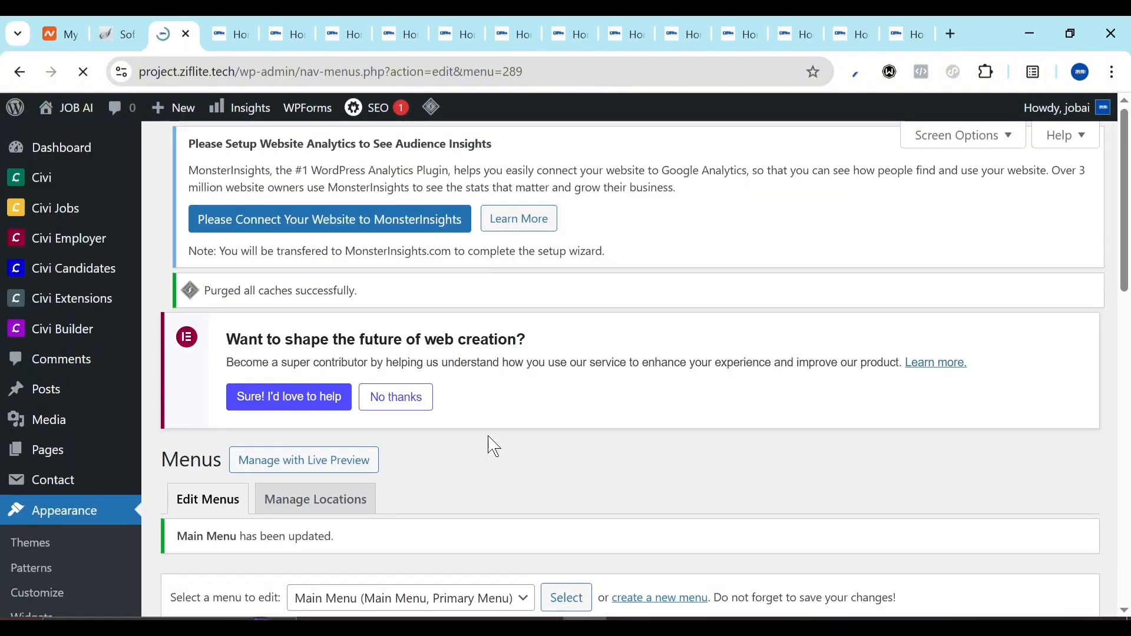
{"action": "scroll", "coordinate": [489, 445], "scroll_direction": "down", "scroll_amount": 7}
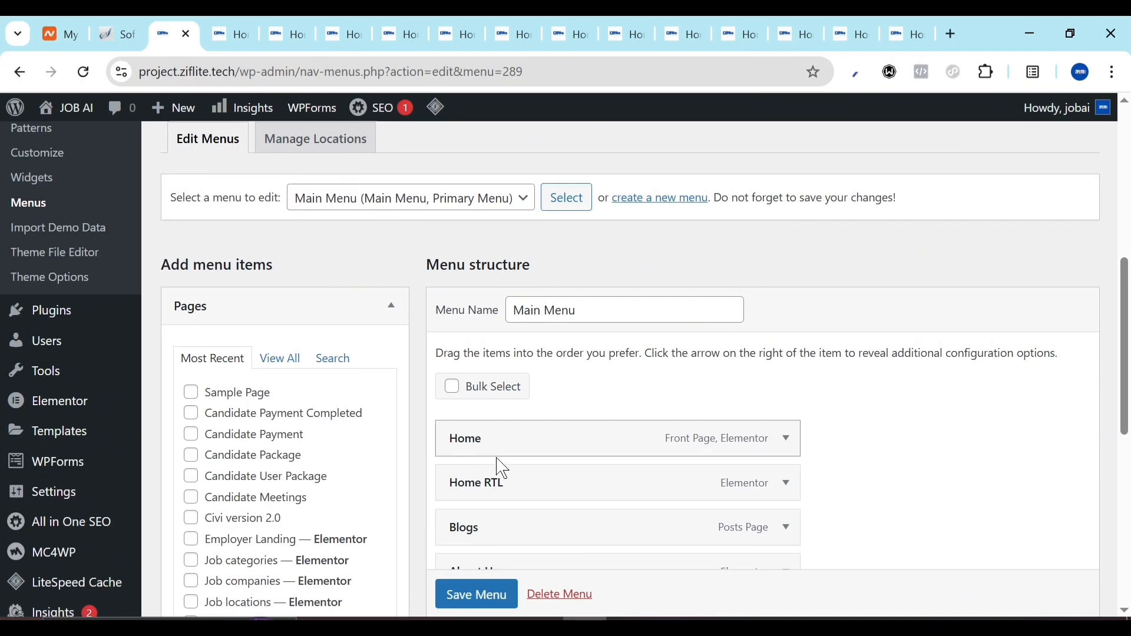
{"action": "scroll", "coordinate": [59, 483], "scroll_direction": "down", "scroll_amount": 6}
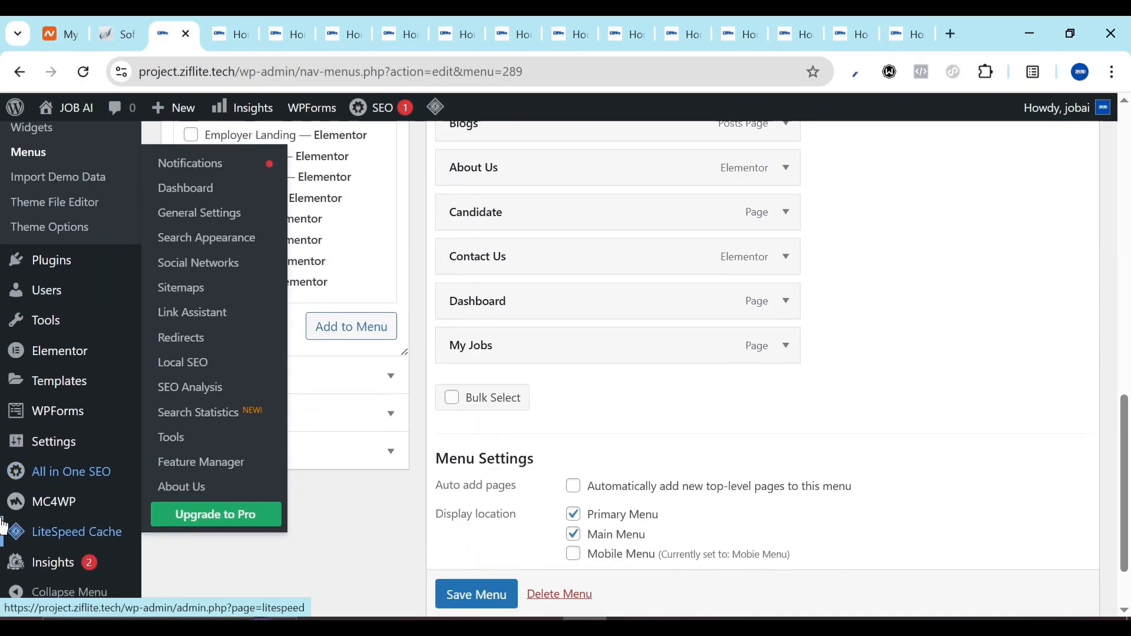
{"action": "mouse_move", "coordinate": [90, 568]}
{"action": "scroll", "coordinate": [91, 566], "scroll_direction": "down", "scroll_amount": 1}
In Reading Settings, choose Home RTL as the static homepage
{"action": "mouse_move", "coordinate": [65, 458]}
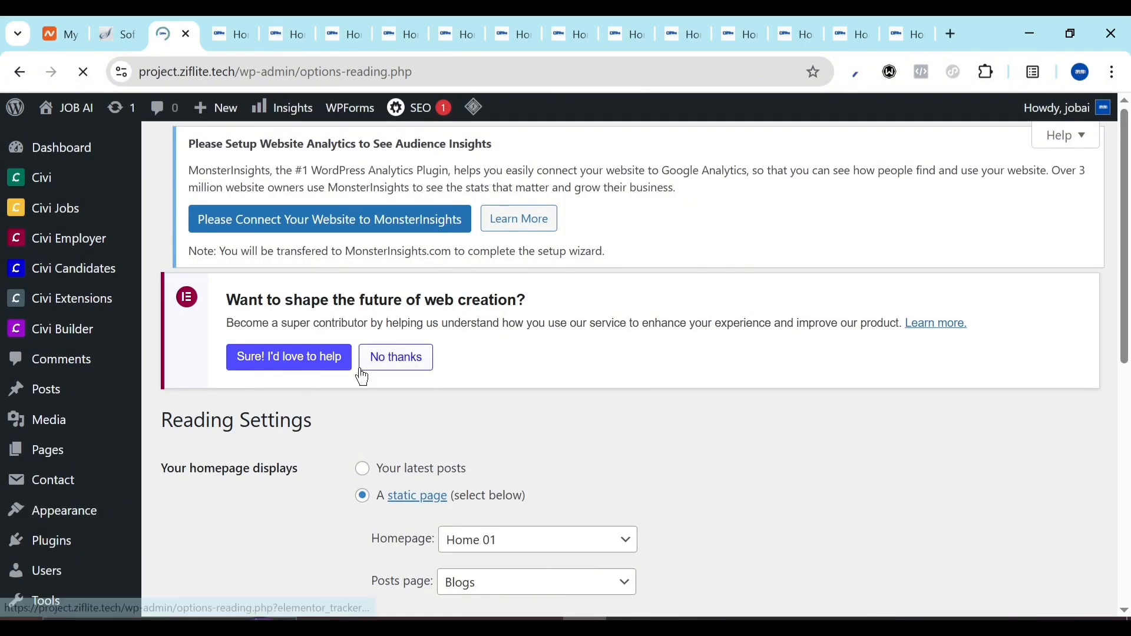
{"action": "scroll", "coordinate": [362, 378], "scroll_direction": "down", "scroll_amount": 3}
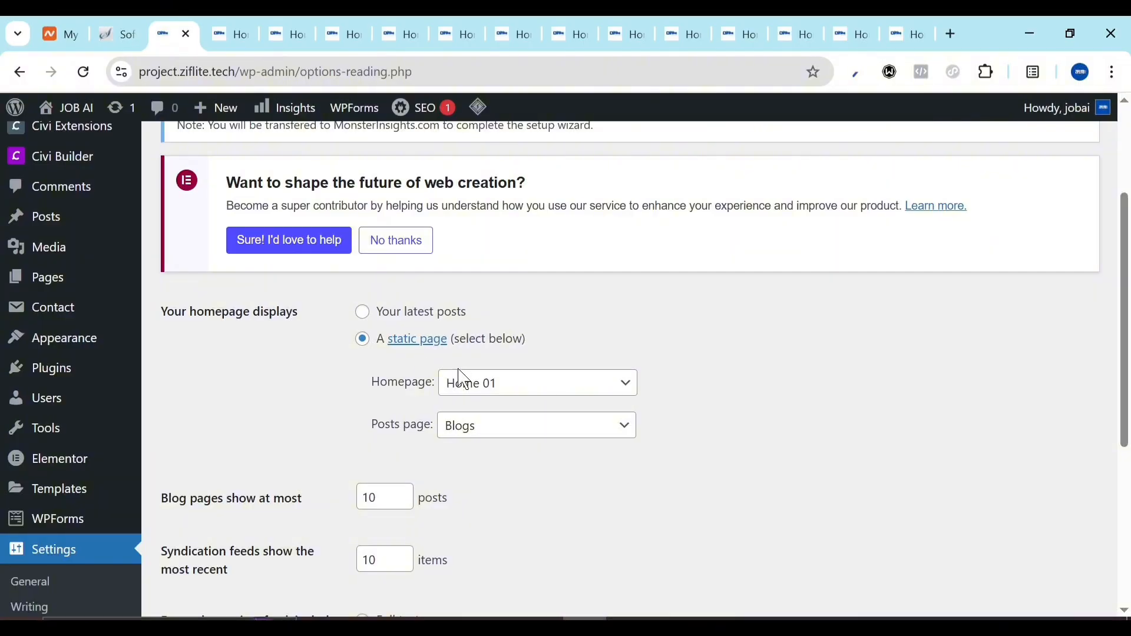
{"action": "left_click", "coordinate": [494, 392]}
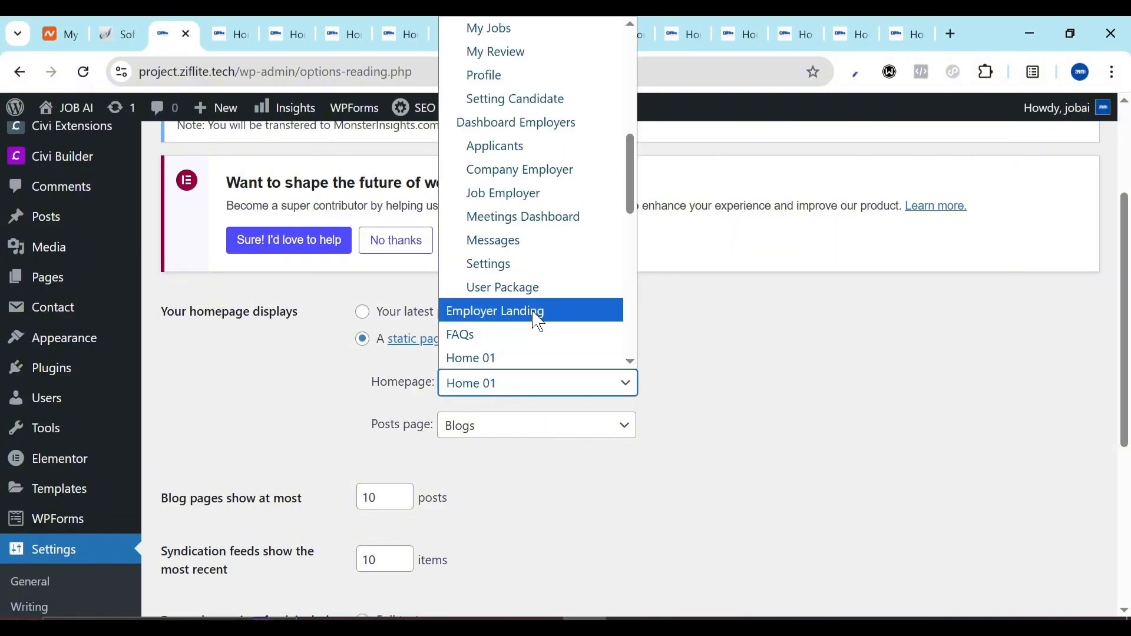
{"action": "scroll", "coordinate": [535, 320], "scroll_direction": "down", "scroll_amount": 8}
{"action": "scroll", "coordinate": [537, 321], "scroll_direction": "up", "scroll_amount": 1}
{"action": "scroll", "coordinate": [538, 321], "scroll_direction": "up", "scroll_amount": 10}
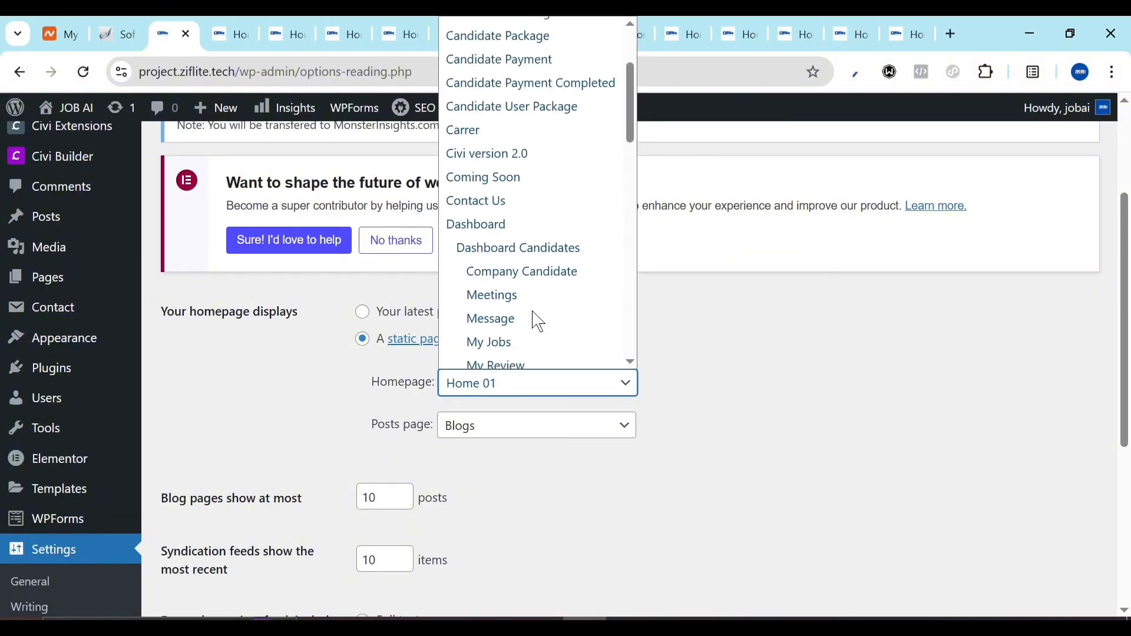
{"action": "scroll", "coordinate": [538, 321], "scroll_direction": "up", "scroll_amount": 3}
{"action": "scroll", "coordinate": [537, 321], "scroll_direction": "down", "scroll_amount": 12}
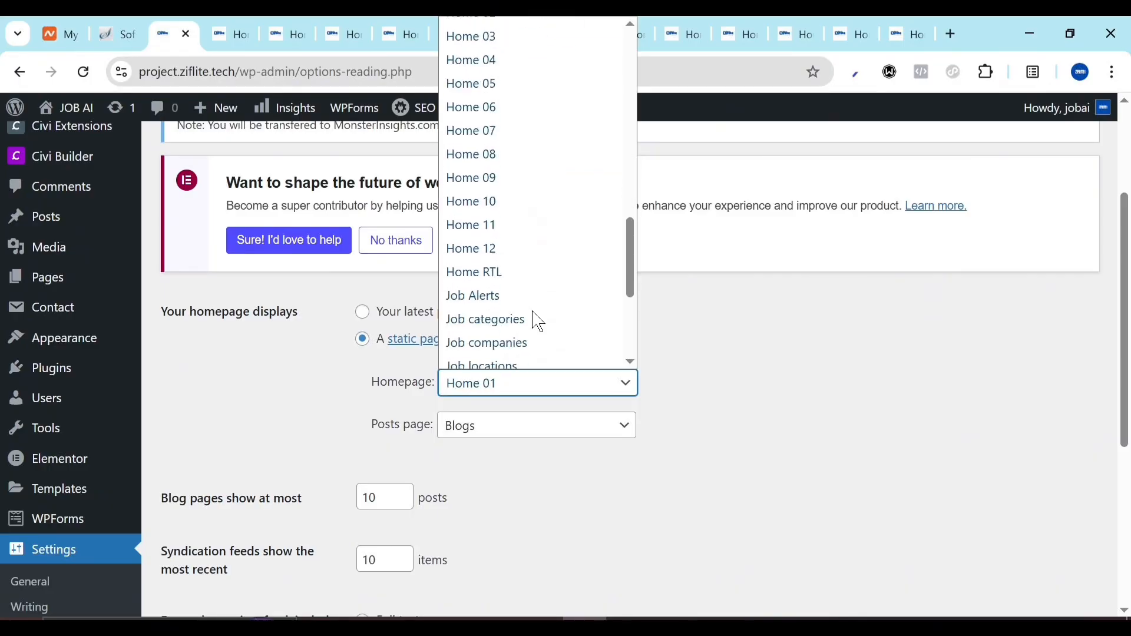
{"action": "scroll", "coordinate": [537, 321], "scroll_direction": "down", "scroll_amount": 2}
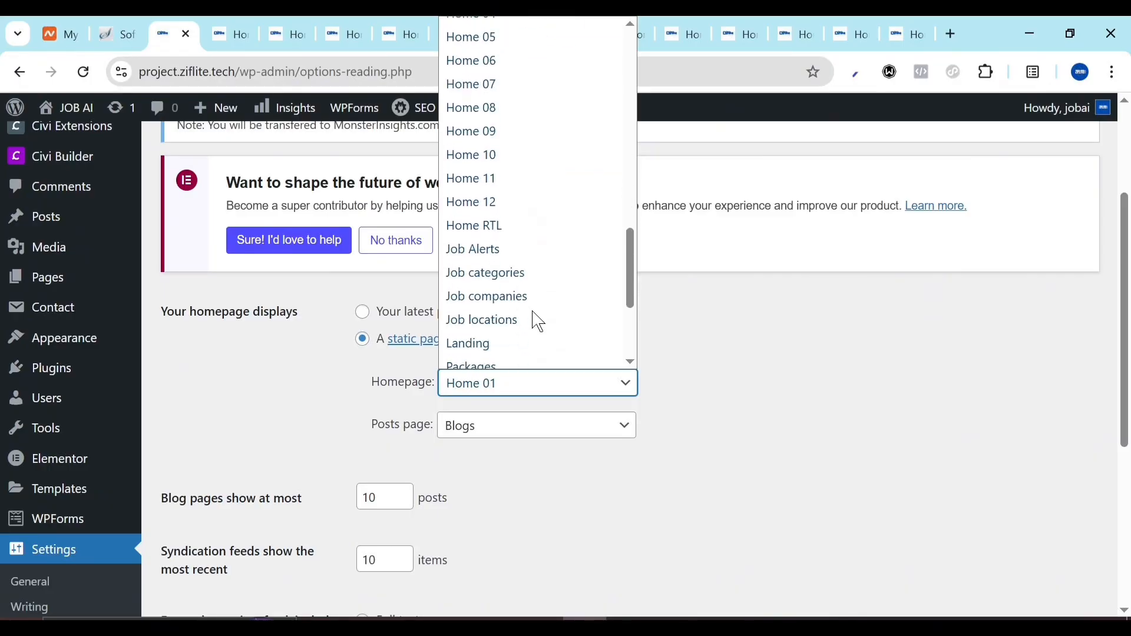
{"action": "left_click", "coordinate": [489, 227]}
{"action": "scroll", "coordinate": [481, 457], "scroll_direction": "down", "scroll_amount": 5}
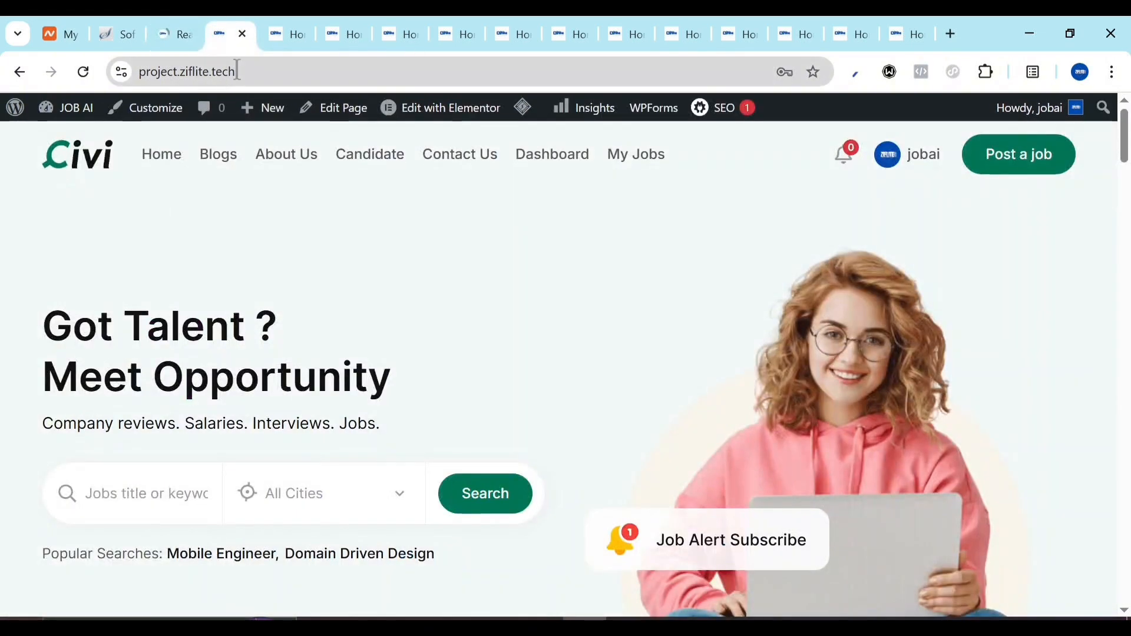
Reload the live site and scroll its new right-to-left front page
{"action": "left_click", "coordinate": [86, 81]}
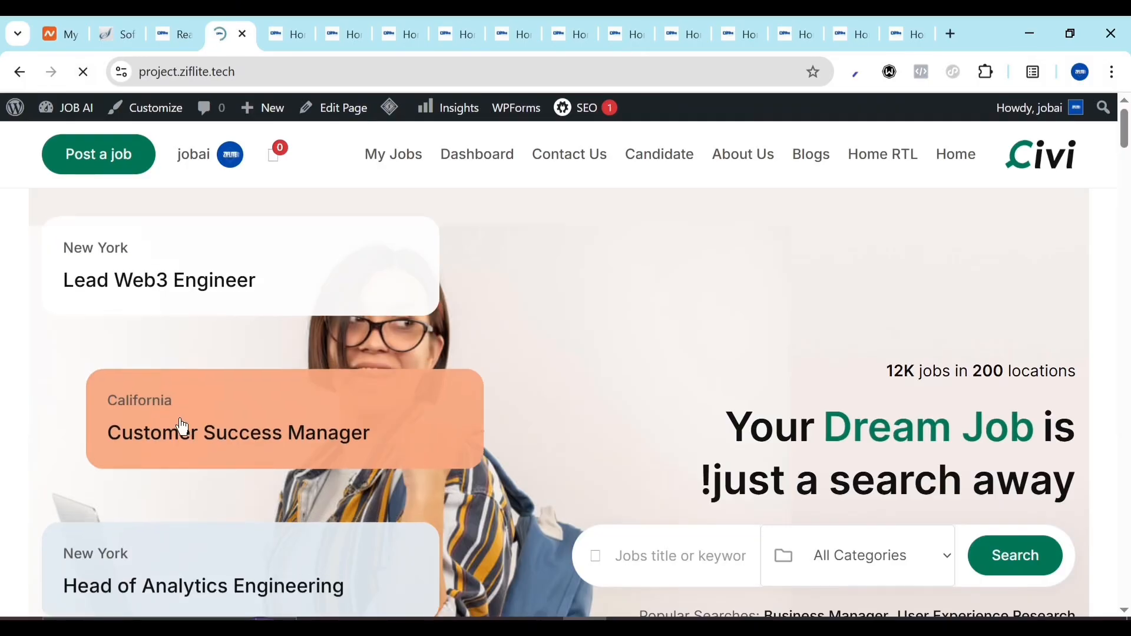
{"action": "scroll", "coordinate": [182, 426], "scroll_direction": "down", "scroll_amount": 8}
{"action": "scroll", "coordinate": [182, 426], "scroll_direction": "down", "scroll_amount": 5}
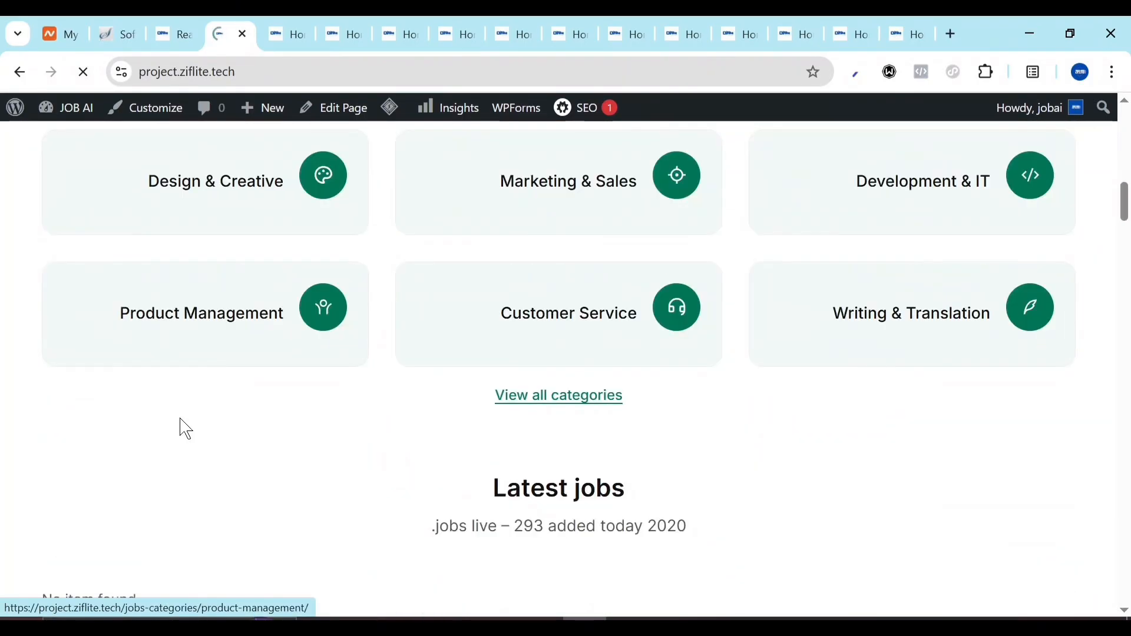
{"action": "scroll", "coordinate": [181, 427], "scroll_direction": "down", "scroll_amount": 15}
{"action": "scroll", "coordinate": [181, 427], "scroll_direction": "up", "scroll_amount": 18}
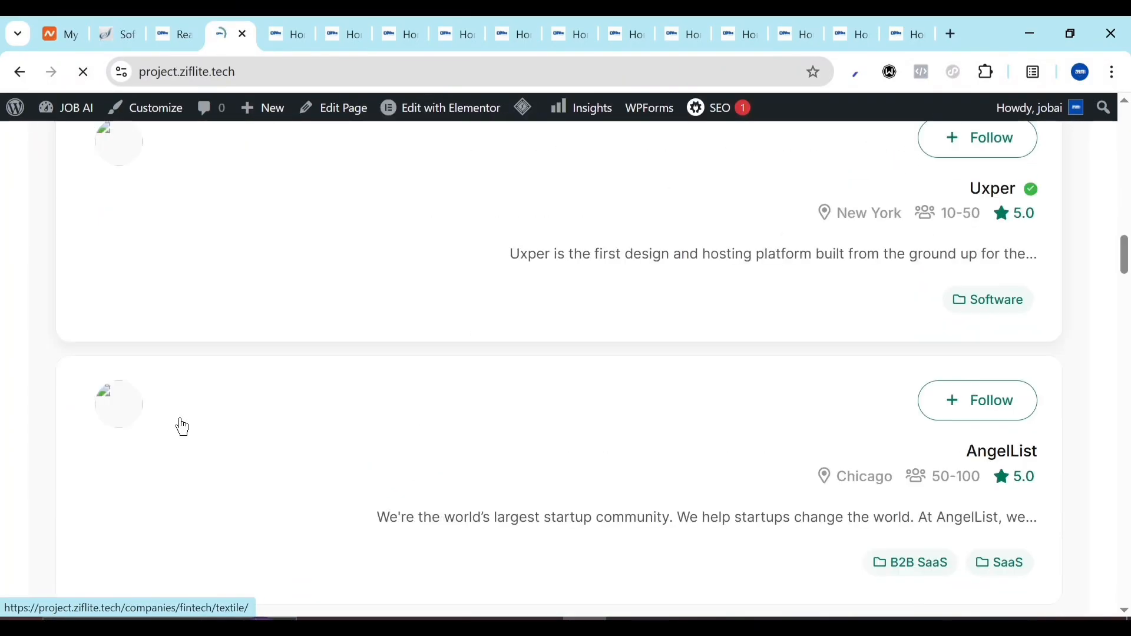
Restore Home 01 as the static homepage and save the reading settings
{"action": "left_click", "coordinate": [167, 35]}
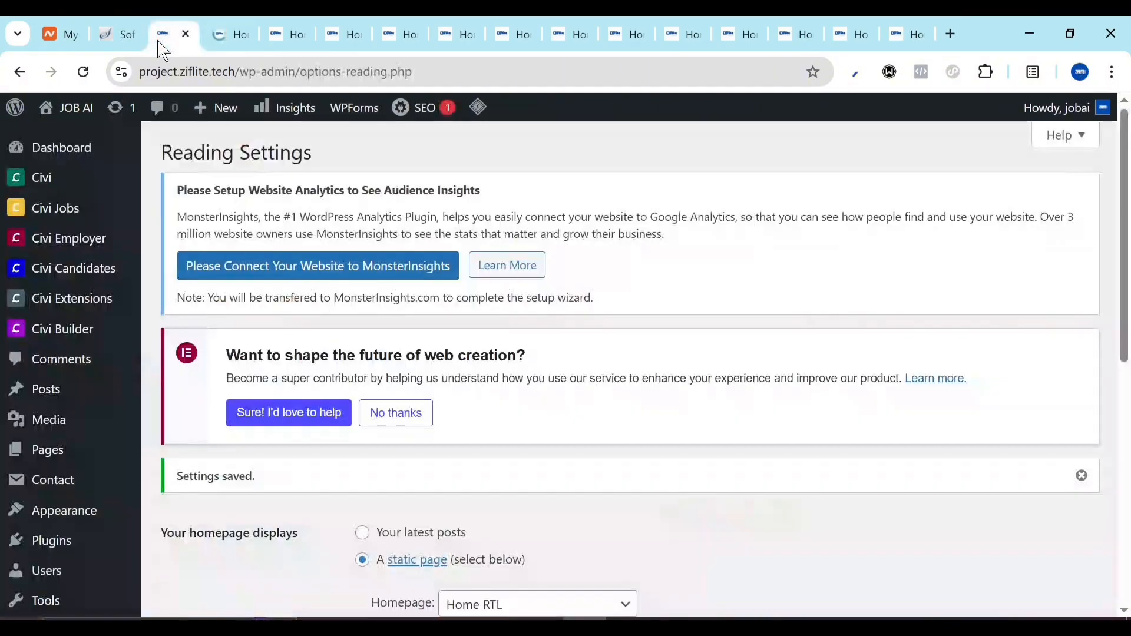
{"action": "scroll", "coordinate": [492, 373], "scroll_direction": "down", "scroll_amount": 4}
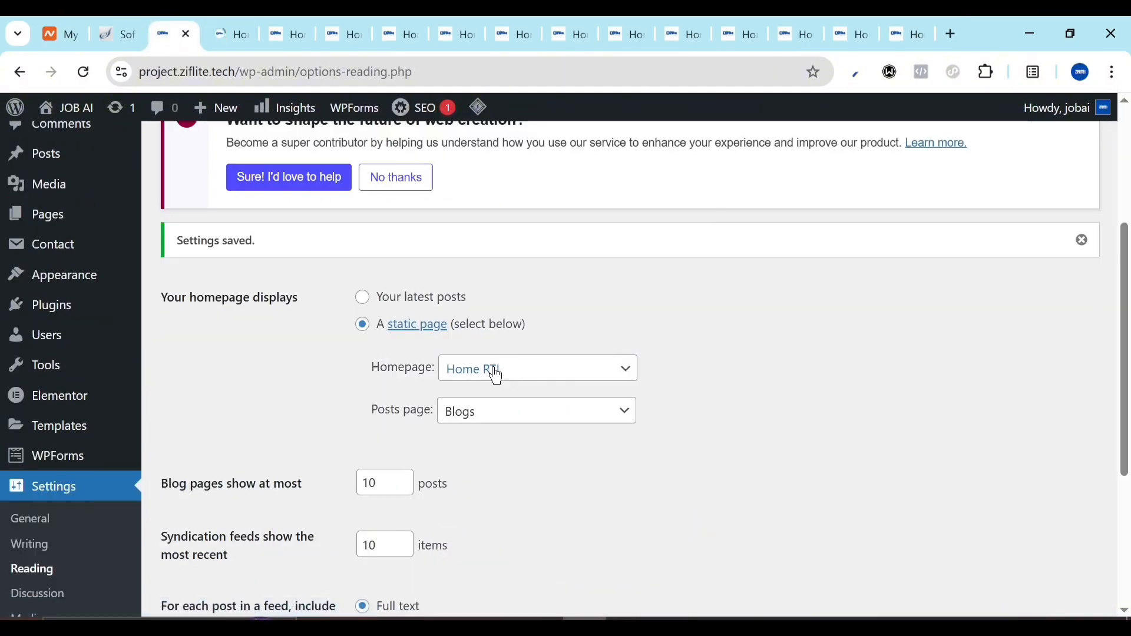
{"action": "left_click", "coordinate": [493, 371]}
{"action": "left_click", "coordinate": [451, 53]}
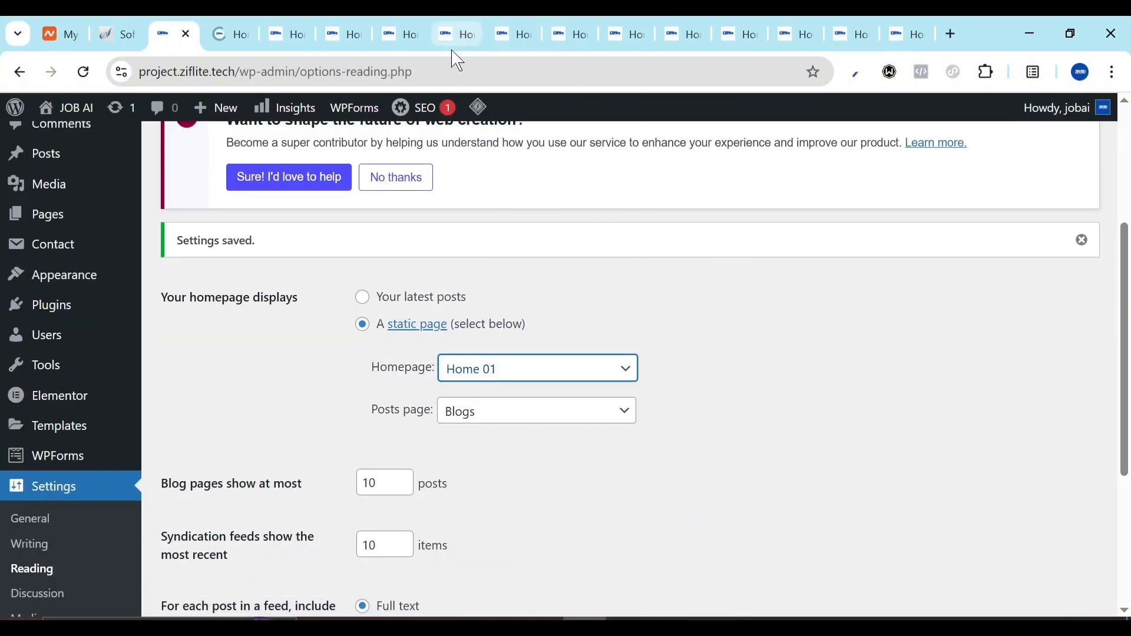
{"action": "scroll", "coordinate": [341, 518], "scroll_direction": "down", "scroll_amount": 5}
{"action": "left_click", "coordinate": [215, 526]}
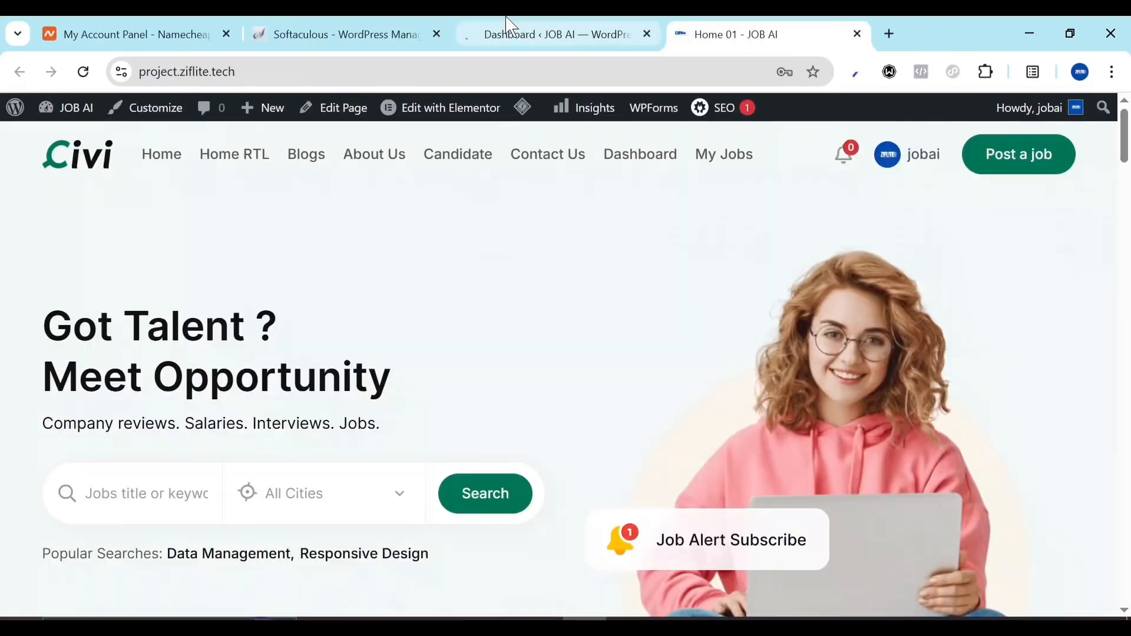
Check the live Home 01 front page, then return to the WordPress Dashboard
{"action": "left_click", "coordinate": [508, 26]}
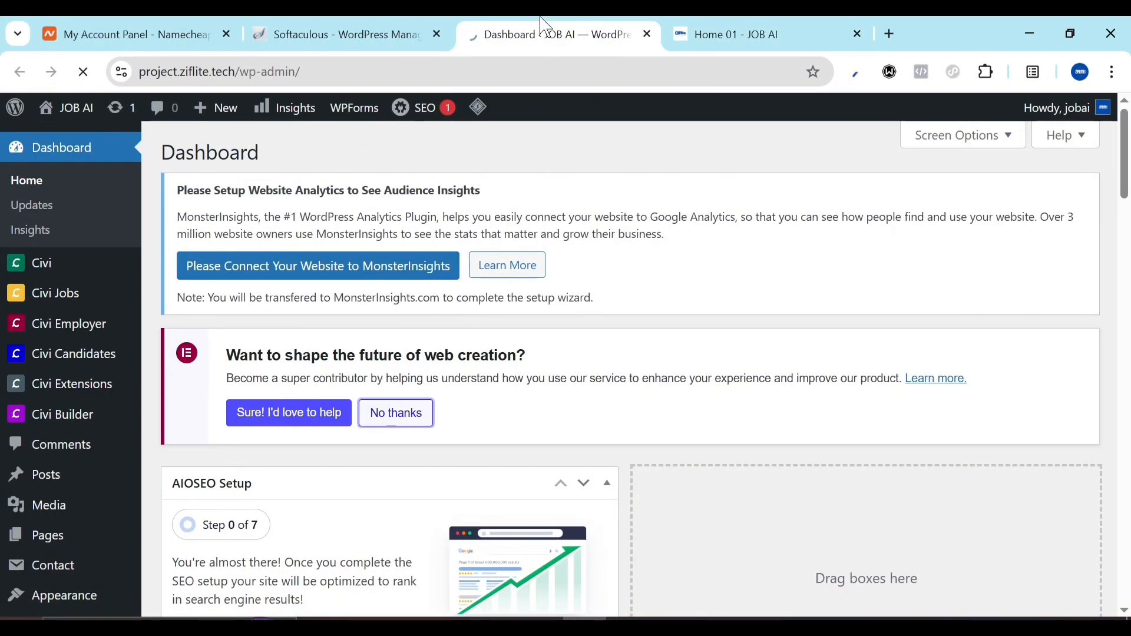
{"action": "left_click", "coordinate": [823, 30]}
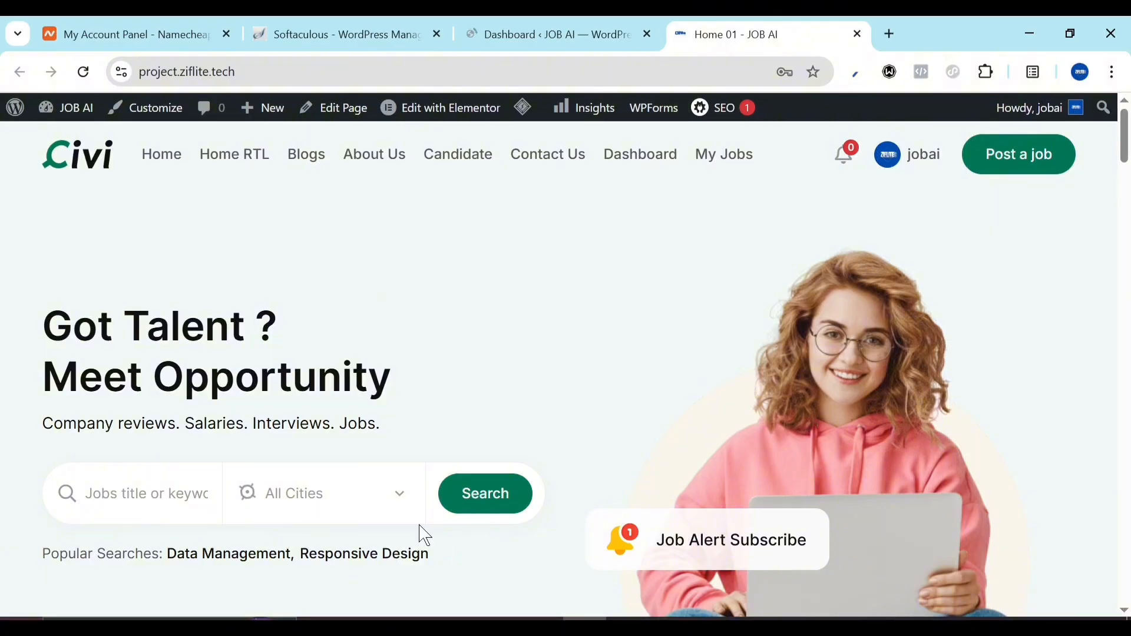
{"action": "scroll", "coordinate": [418, 525], "scroll_direction": "down", "scroll_amount": 20}
{"action": "scroll", "coordinate": [419, 525], "scroll_direction": "up", "scroll_amount": 20}
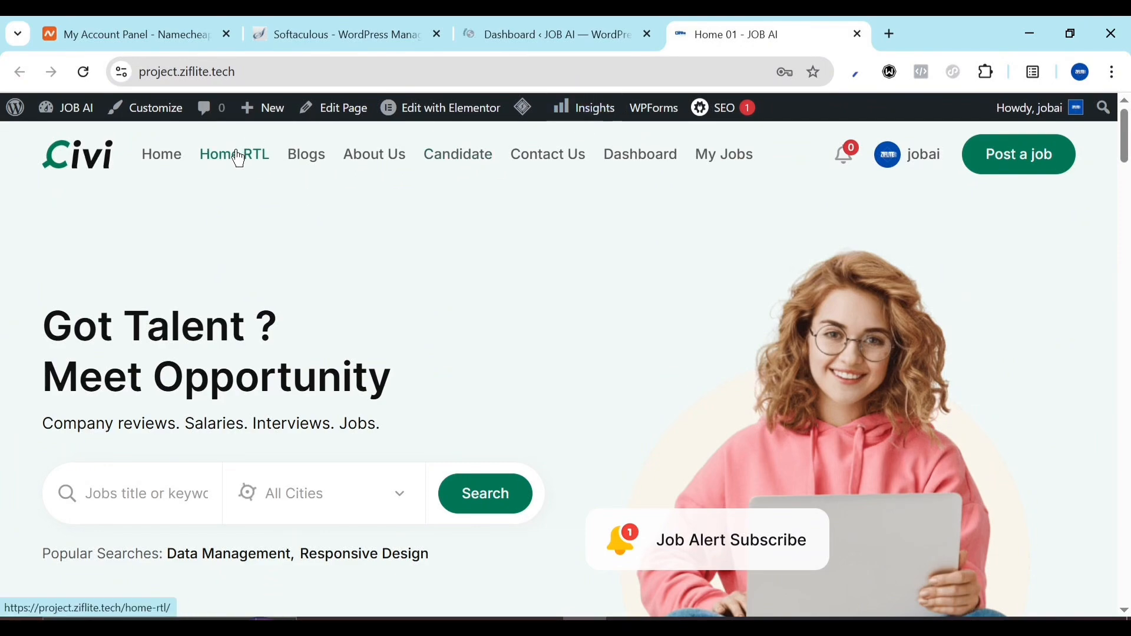
{"action": "left_click", "coordinate": [534, 29]}
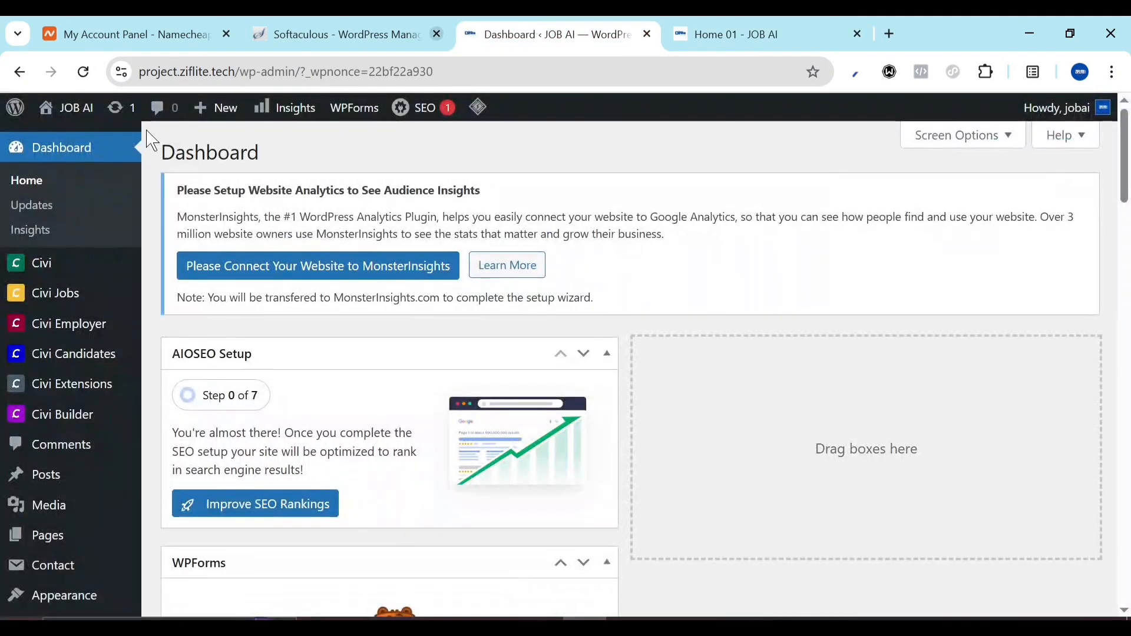
In Appearance > Menus, remove the Home RTL item from Main Menu and save
{"action": "scroll", "coordinate": [101, 197], "scroll_direction": "down", "scroll_amount": 9}
{"action": "mouse_move", "coordinate": [76, 227]}
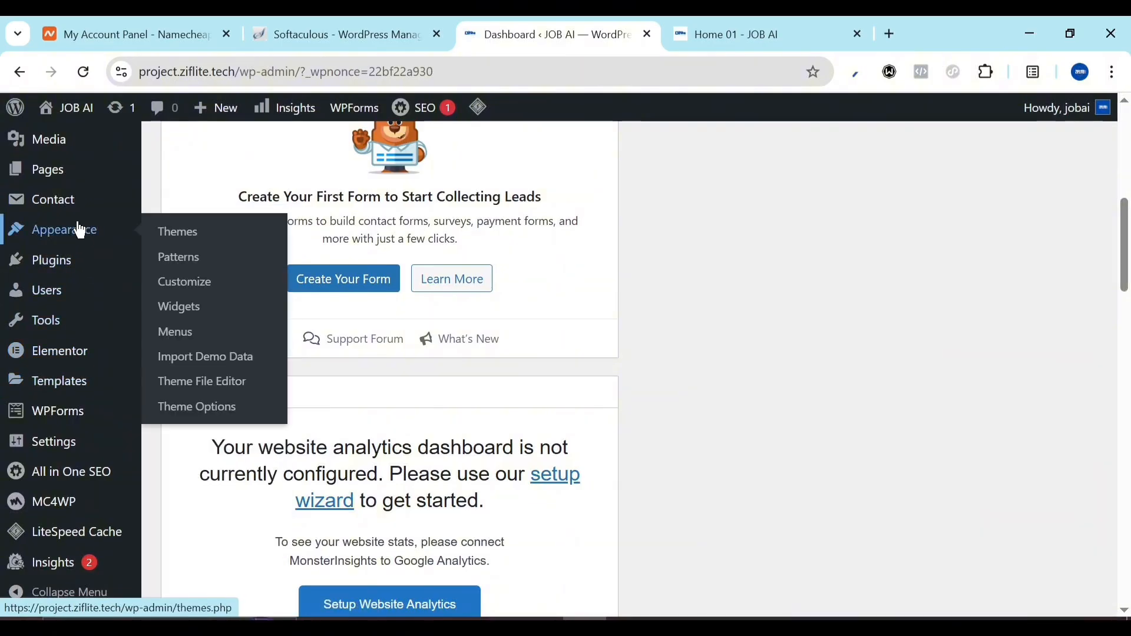
{"action": "left_click", "coordinate": [192, 331]}
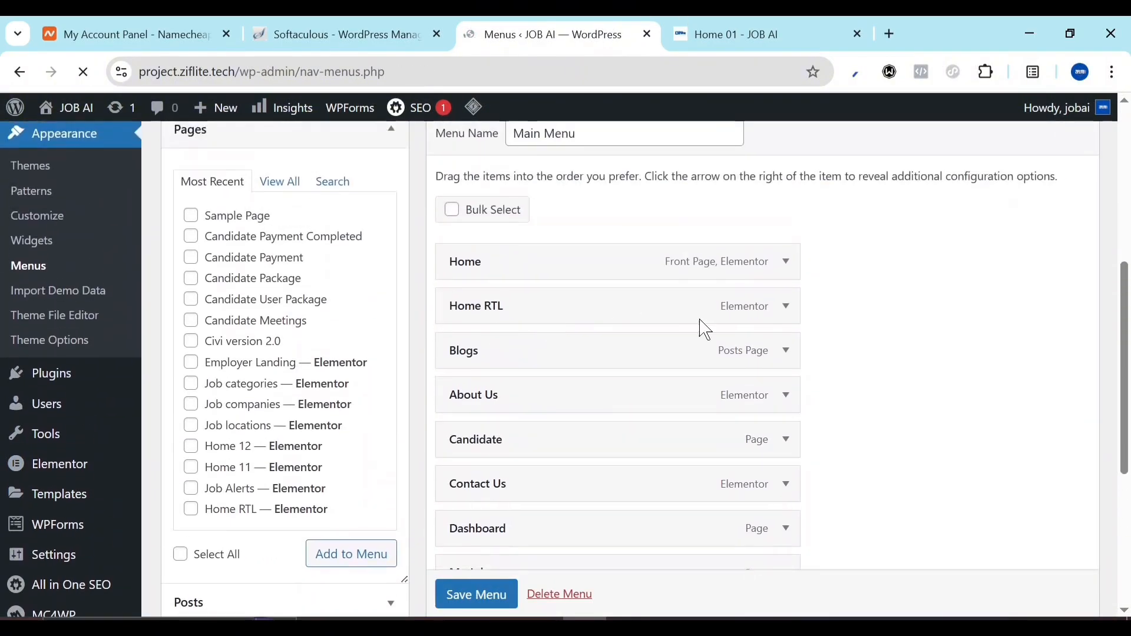
{"action": "left_click", "coordinate": [783, 307]}
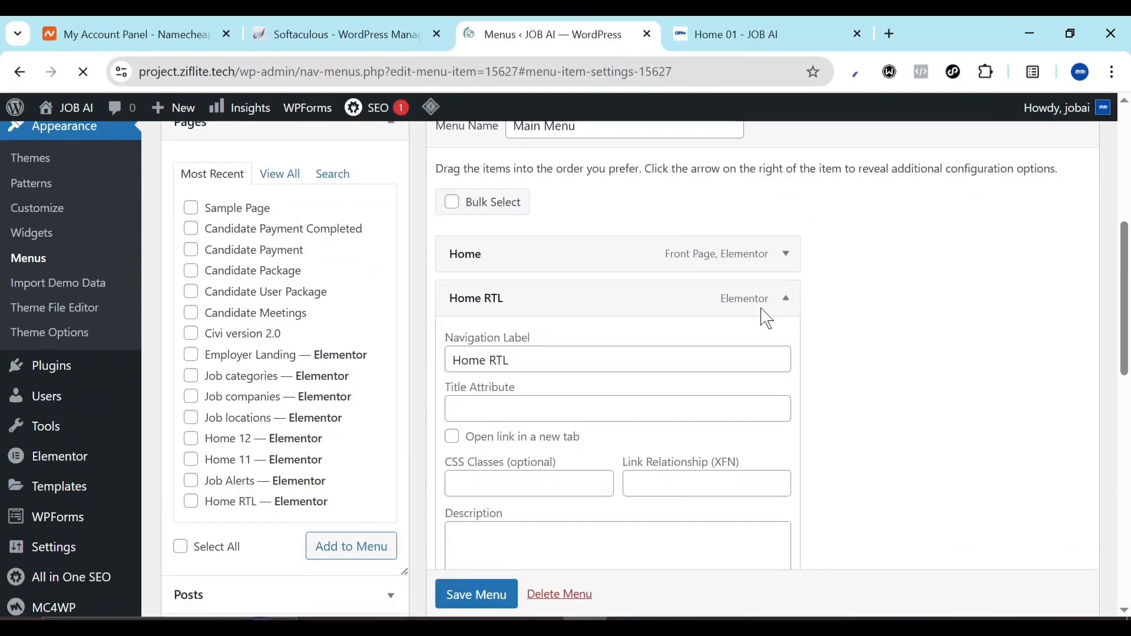
{"action": "scroll", "coordinate": [613, 391], "scroll_direction": "down", "scroll_amount": 4}
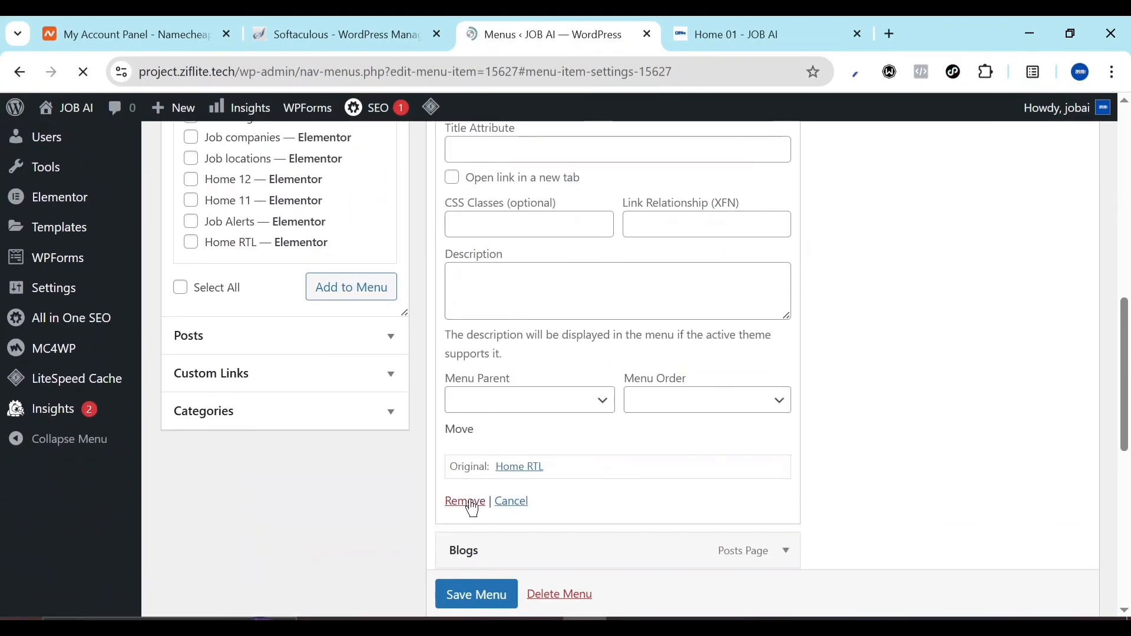
{"action": "left_click", "coordinate": [472, 505]}
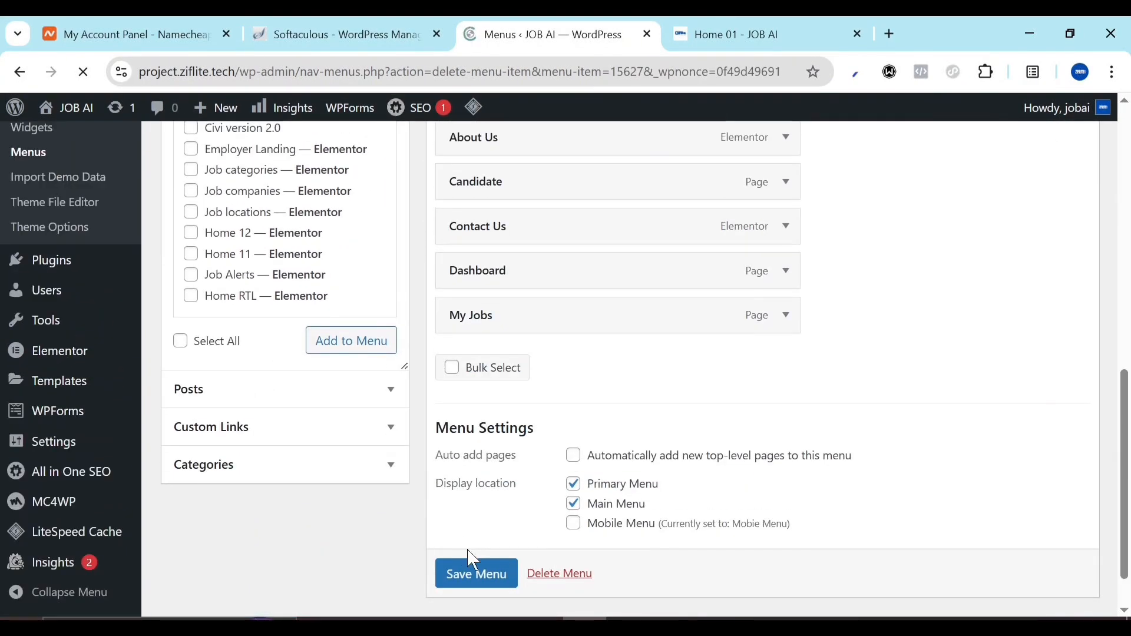
{"action": "scroll", "coordinate": [467, 565], "scroll_direction": "down", "scroll_amount": 1}
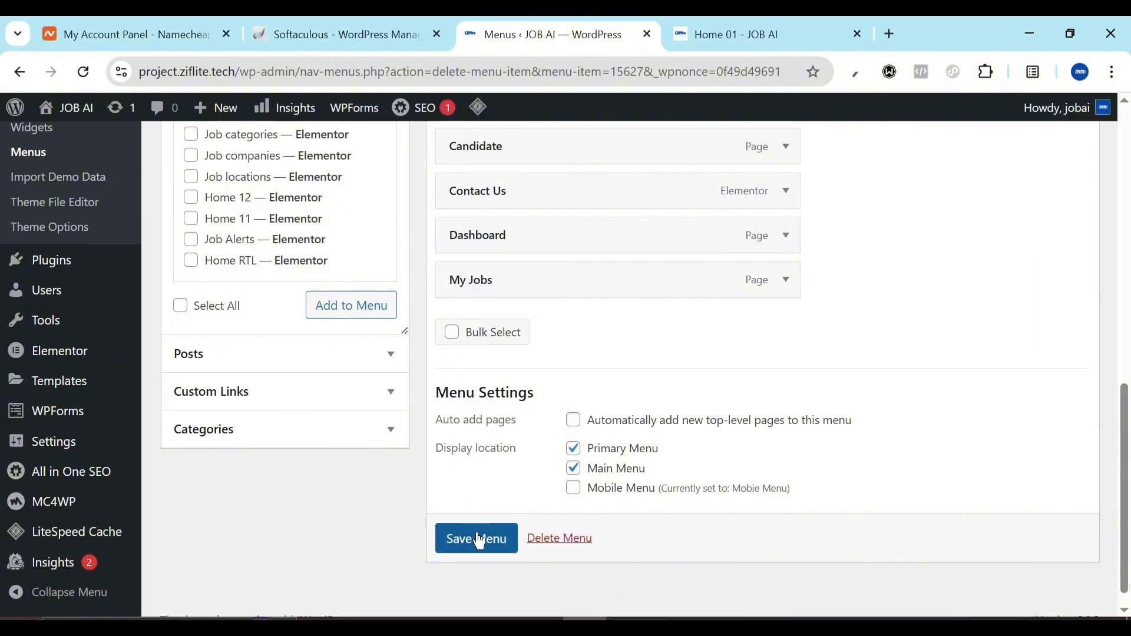
{"action": "left_click", "coordinate": [478, 538]}
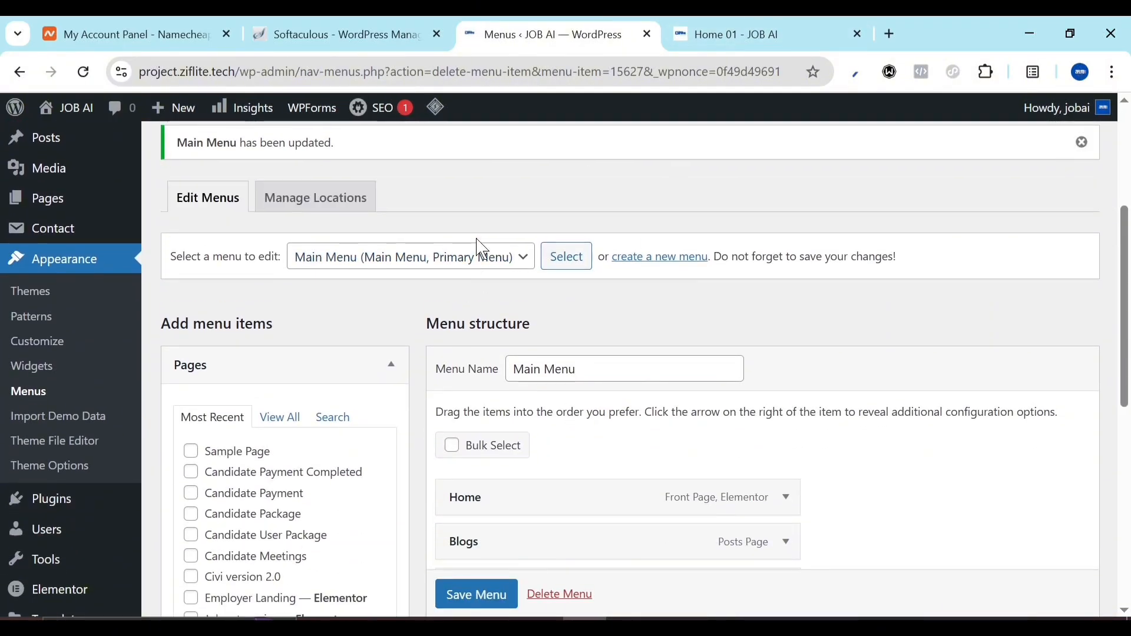
Load the Mobile Menu into the menu editor
{"action": "left_click", "coordinate": [414, 264]}
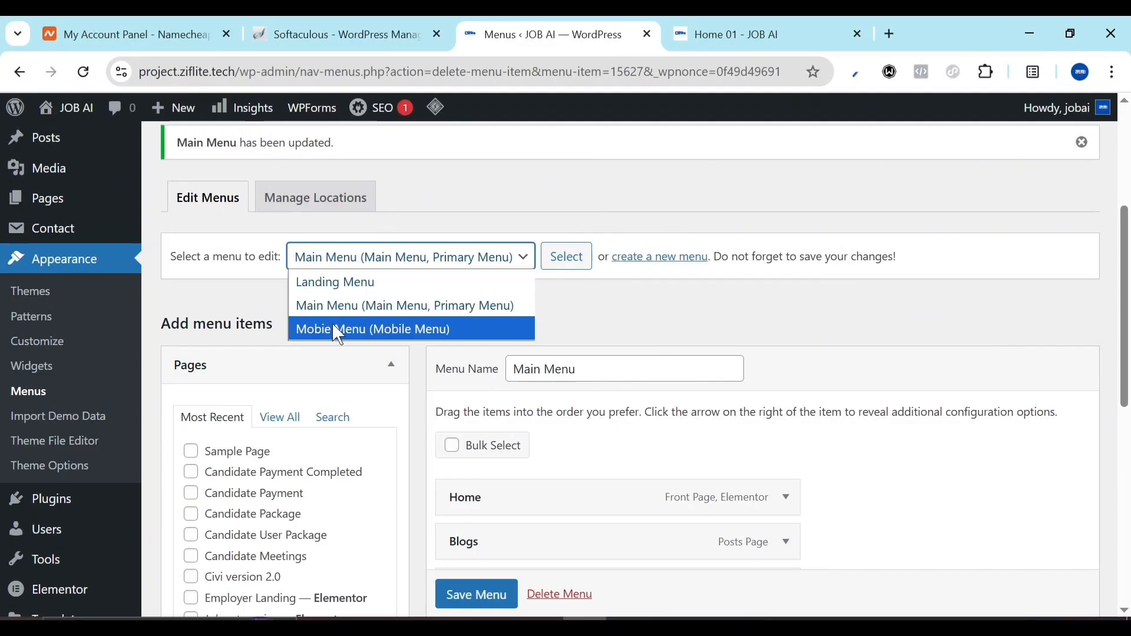
{"action": "left_click", "coordinate": [370, 331]}
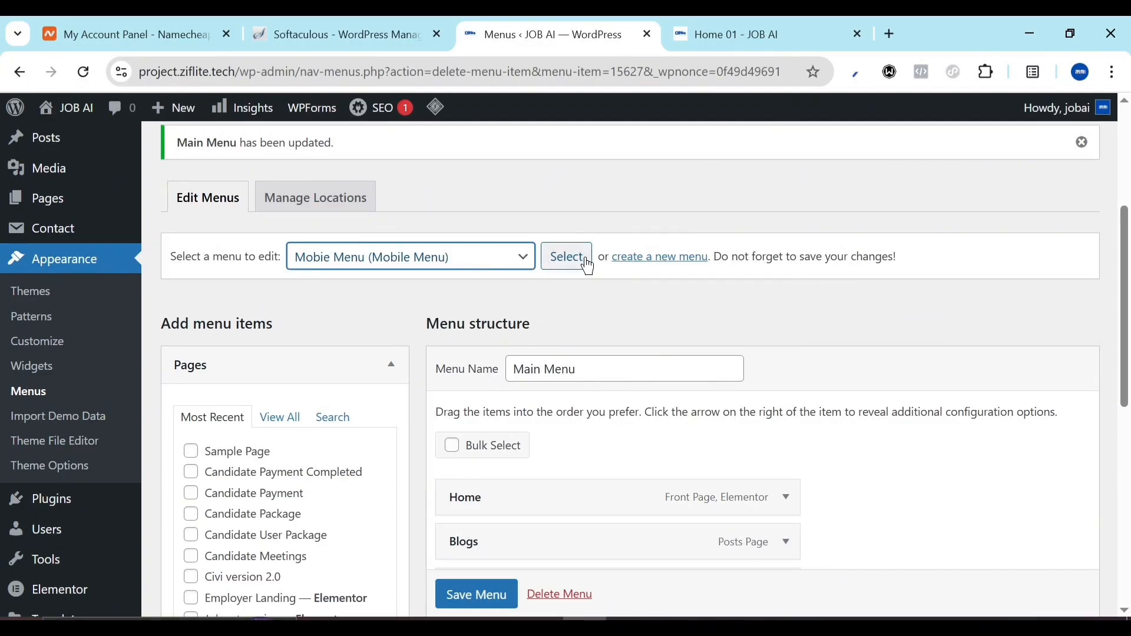
{"action": "left_click", "coordinate": [562, 259]}
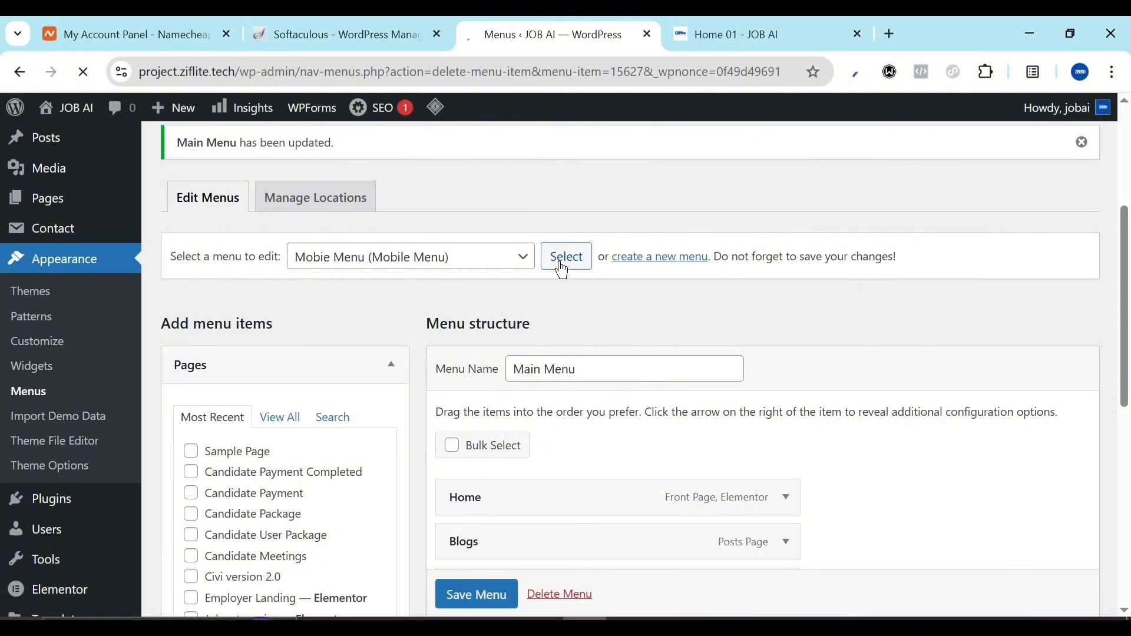
{"action": "scroll", "coordinate": [563, 271], "scroll_direction": "down", "scroll_amount": 3}
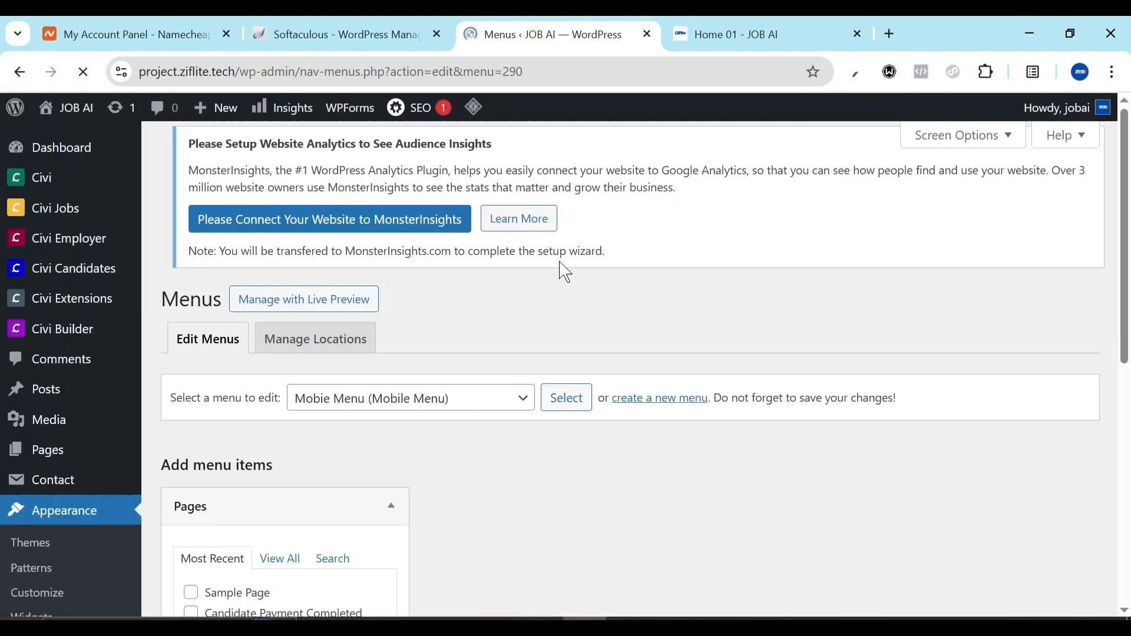
{"action": "scroll", "coordinate": [560, 270], "scroll_direction": "down", "scroll_amount": 6}
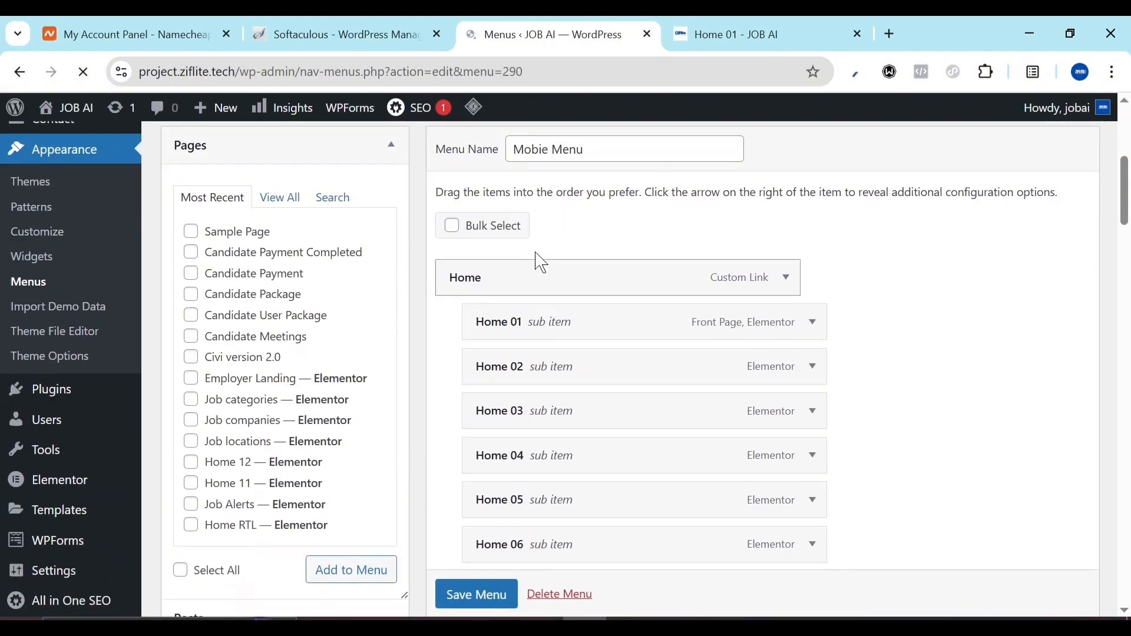
Remove Home 02, Home 03 and Blog Detail from the Mobile Menu
{"action": "left_click", "coordinate": [455, 235]}
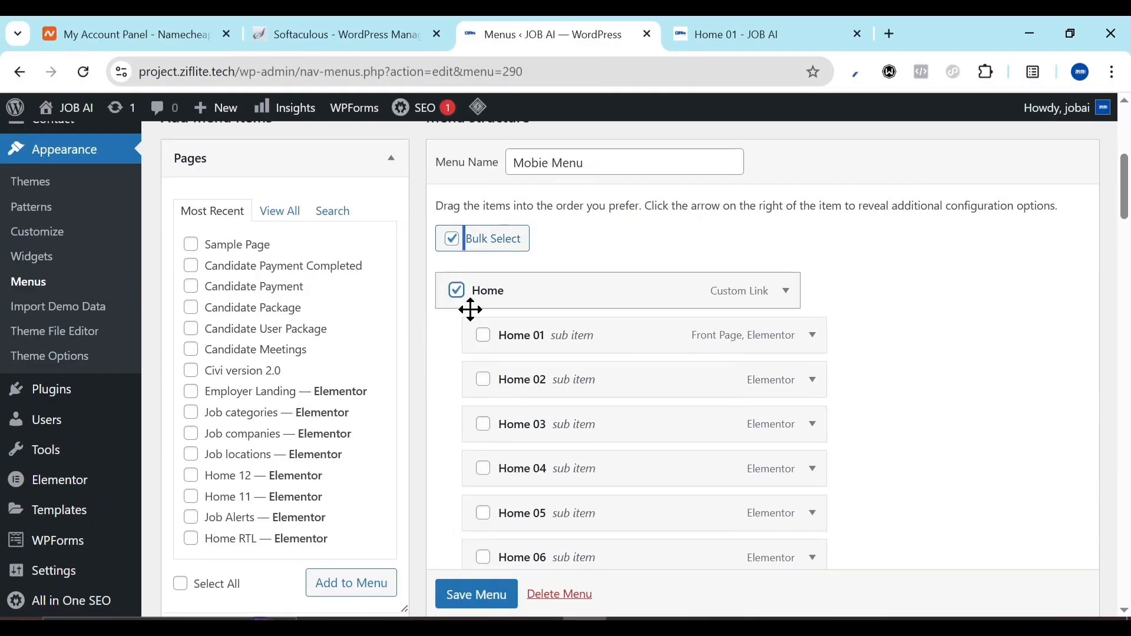
{"action": "left_click", "coordinate": [483, 380]}
{"action": "left_click", "coordinate": [483, 424]}
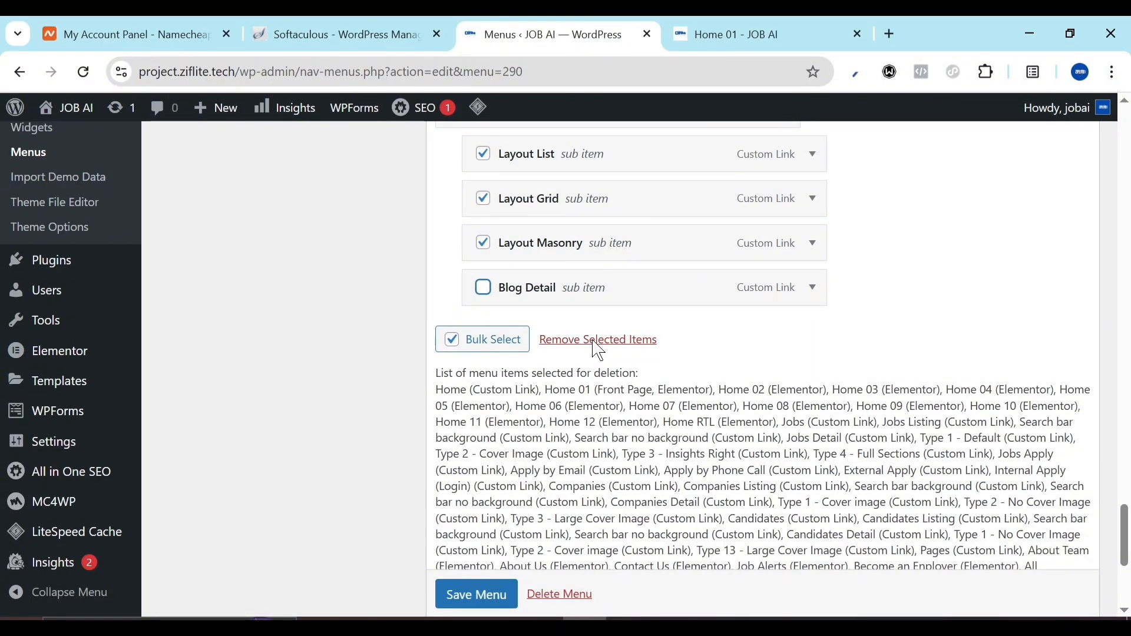
{"action": "left_click", "coordinate": [599, 340]}
{"action": "left_click", "coordinate": [785, 463]}
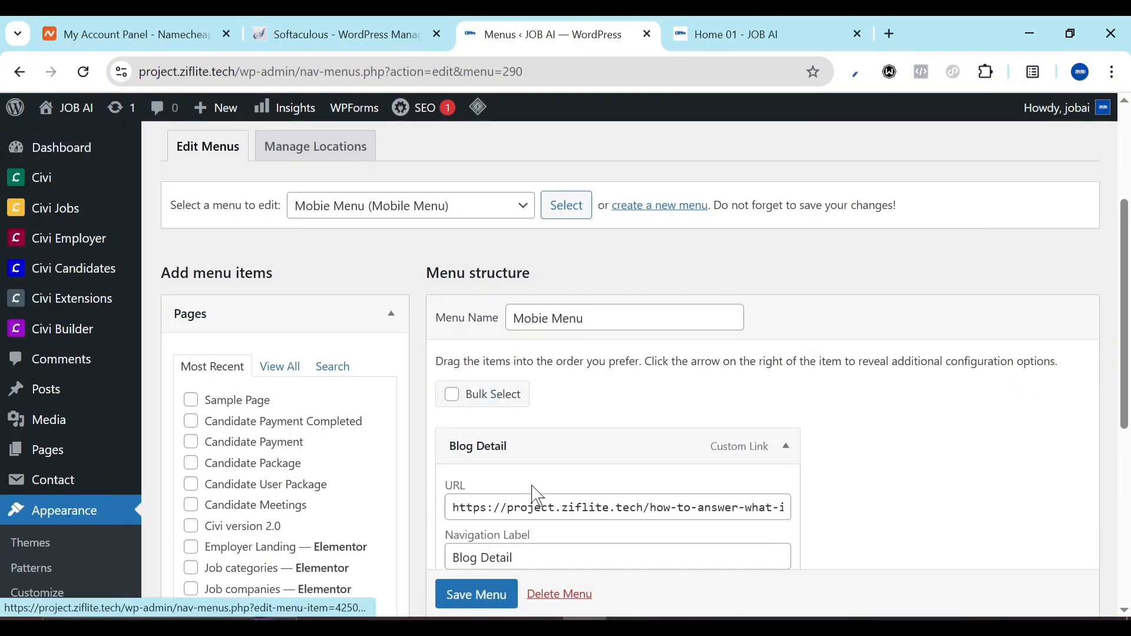
{"action": "scroll", "coordinate": [534, 495], "scroll_direction": "down", "scroll_amount": 4}
{"action": "left_click", "coordinate": [464, 393]}
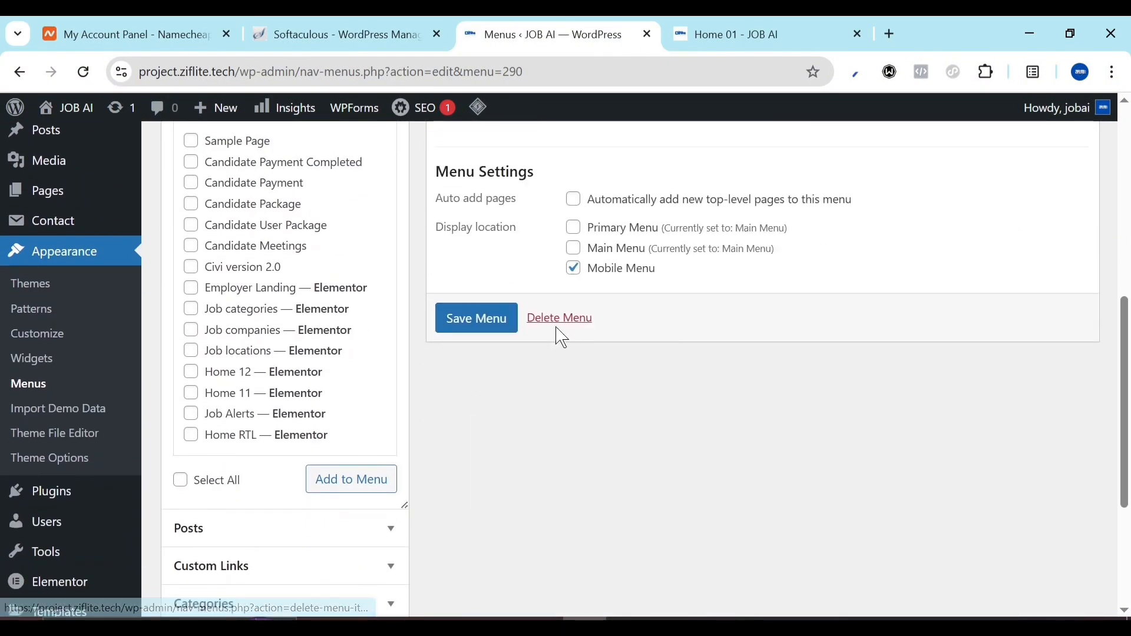
{"action": "scroll", "coordinate": [575, 328], "scroll_direction": "up", "scroll_amount": 5}
{"action": "scroll", "coordinate": [379, 458], "scroll_direction": "down", "scroll_amount": 3}
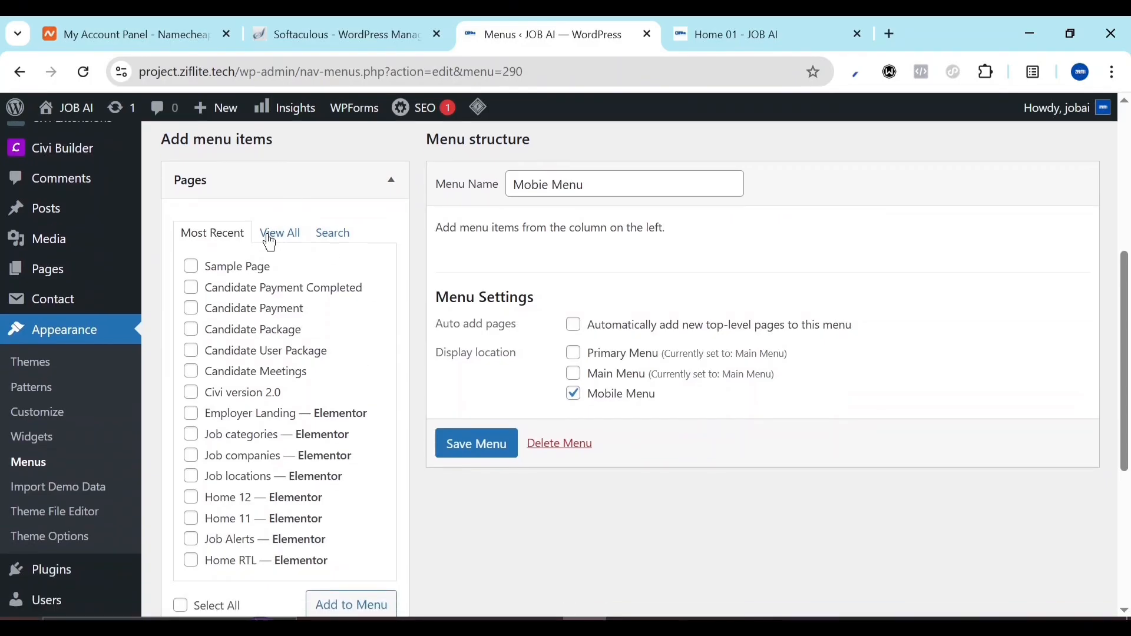
Add Home 01 and the other checked pages to the Mobile Menu and save it
{"action": "left_click", "coordinate": [269, 238]}
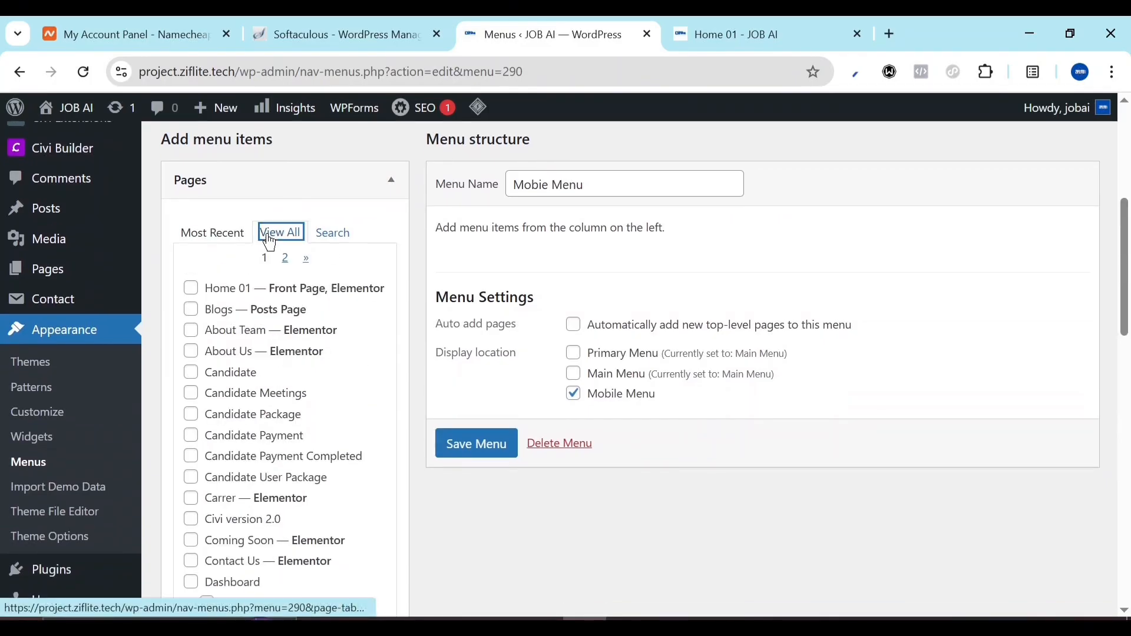
{"action": "left_click", "coordinate": [192, 290]}
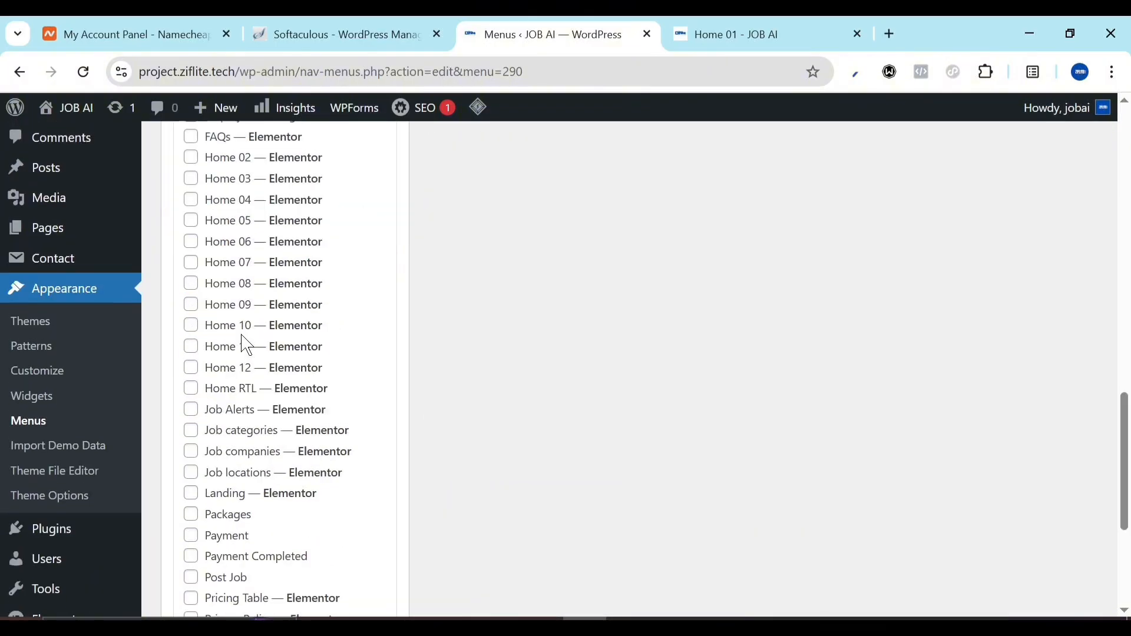
{"action": "scroll", "coordinate": [247, 345], "scroll_direction": "up", "scroll_amount": 10}
{"action": "scroll", "coordinate": [247, 345], "scroll_direction": "down", "scroll_amount": 1}
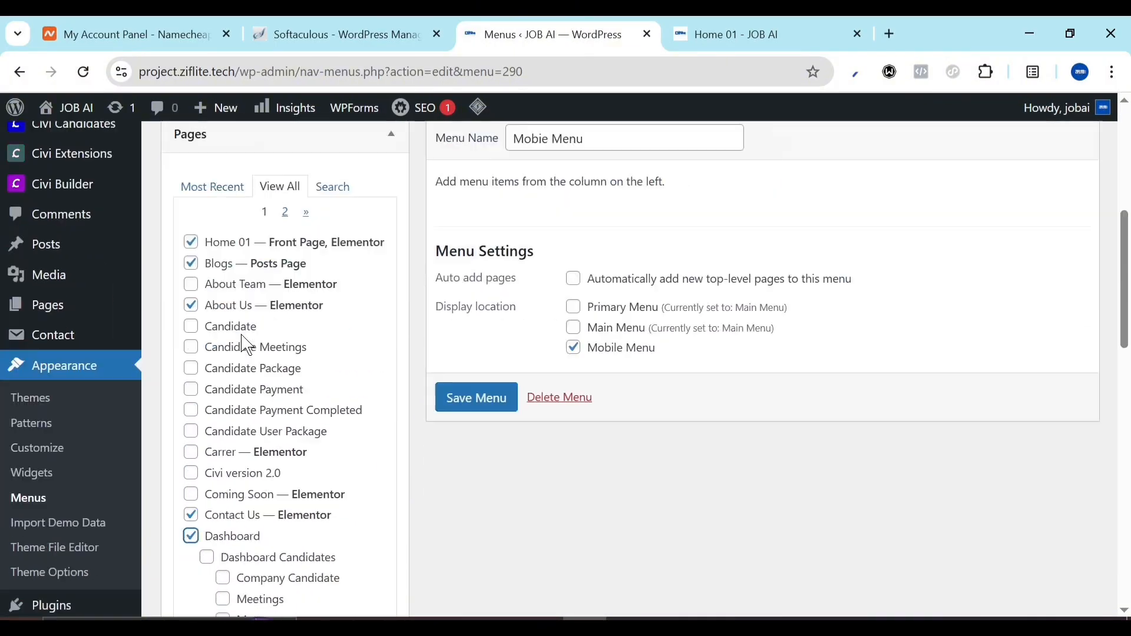
{"action": "scroll", "coordinate": [248, 345], "scroll_direction": "down", "scroll_amount": 6}
{"action": "left_click", "coordinate": [352, 420]}
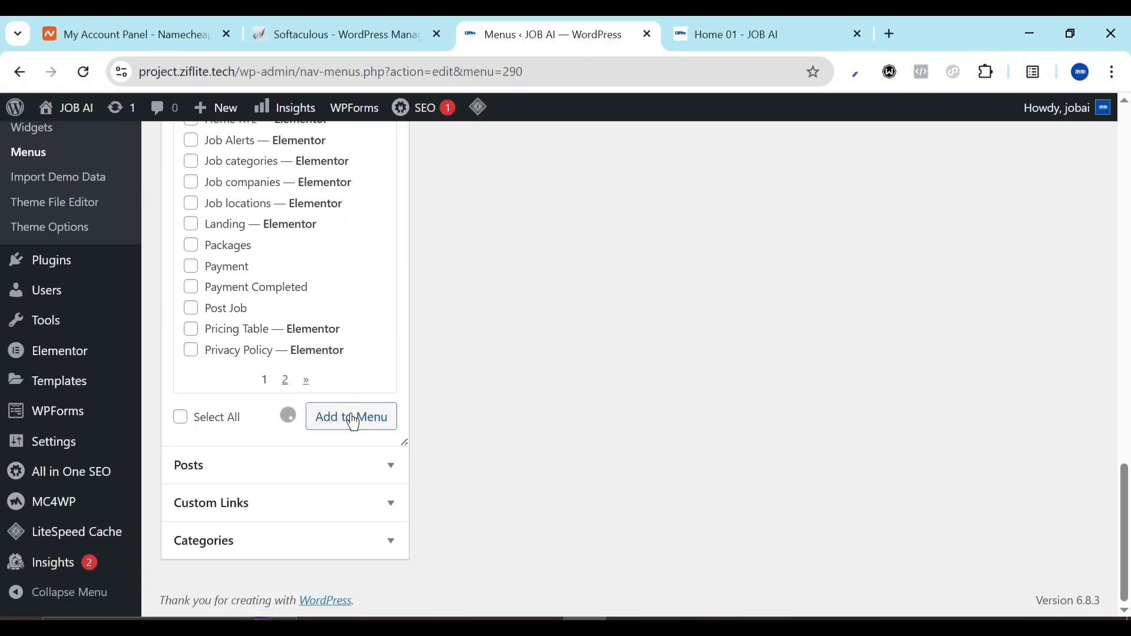
{"action": "scroll", "coordinate": [505, 408], "scroll_direction": "up", "scroll_amount": 8}
{"action": "left_click", "coordinate": [497, 409]}
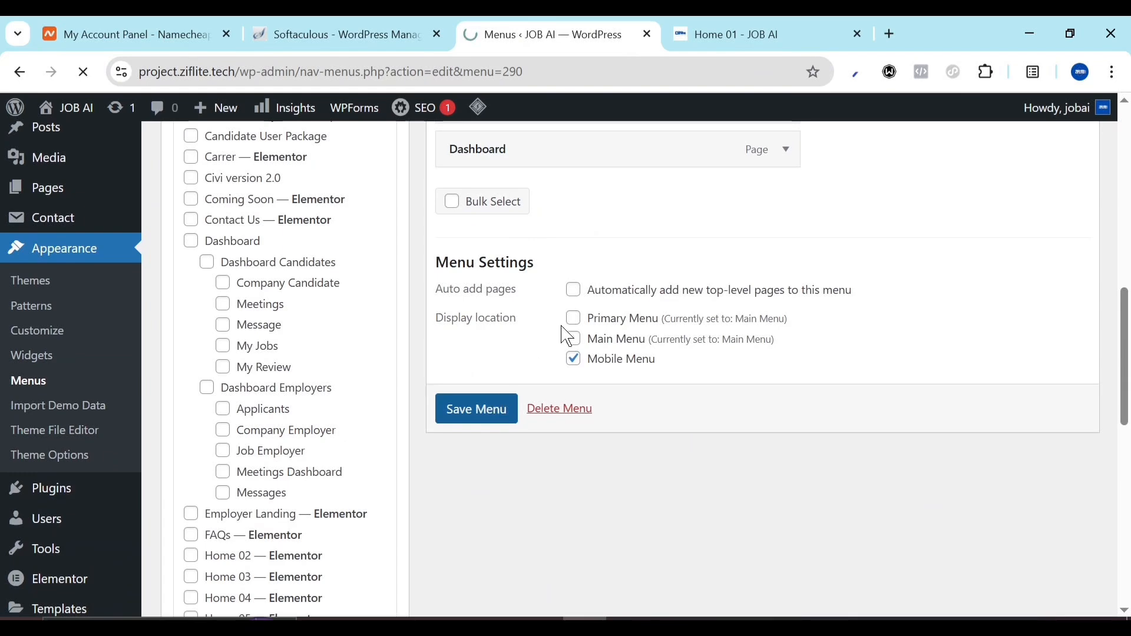
{"action": "scroll", "coordinate": [565, 333], "scroll_direction": "up", "scroll_amount": 3}
{"action": "left_click", "coordinate": [760, 34]}
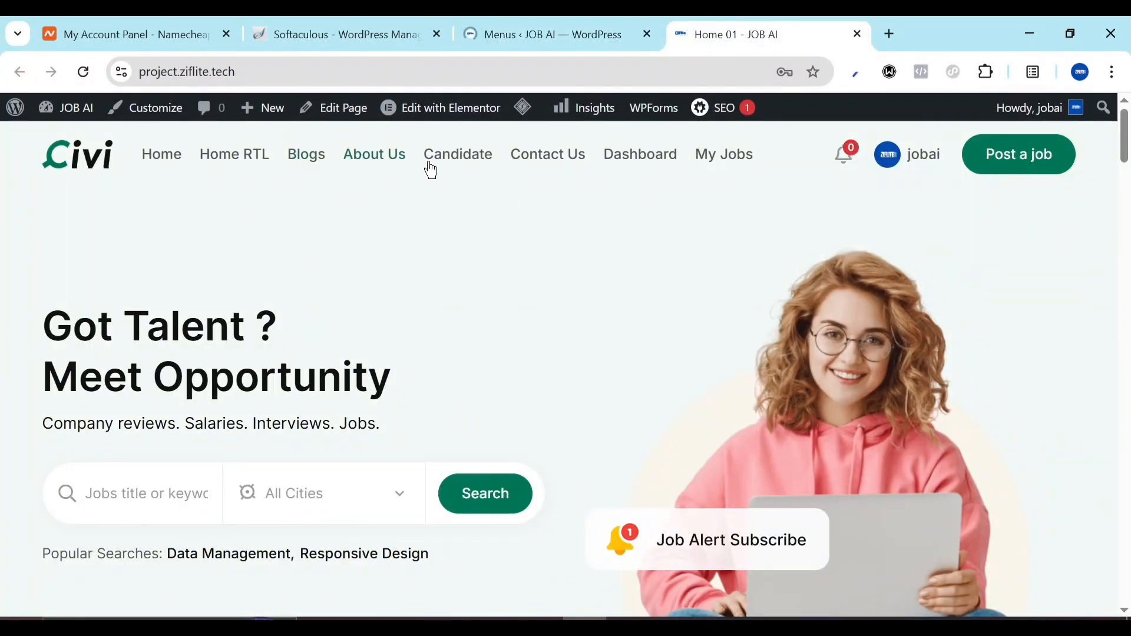
Scroll through the live Home 01 front page
{"action": "scroll", "coordinate": [574, 311], "scroll_direction": "down", "scroll_amount": 15}
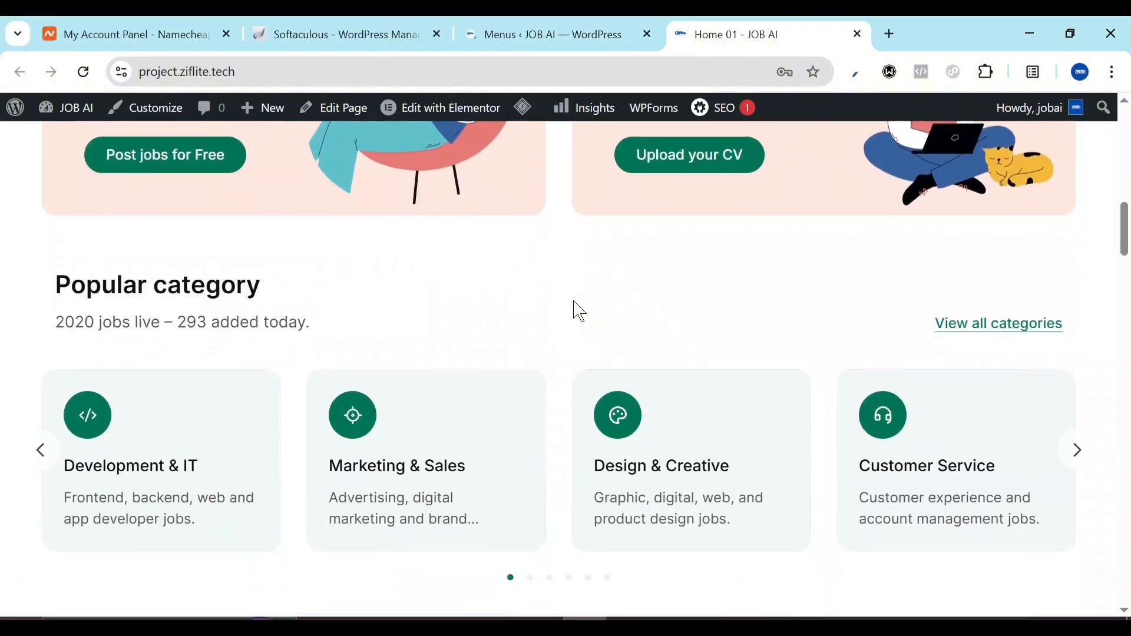
{"action": "scroll", "coordinate": [578, 310], "scroll_direction": "down", "scroll_amount": 5}
{"action": "scroll", "coordinate": [579, 310], "scroll_direction": "up", "scroll_amount": 20}
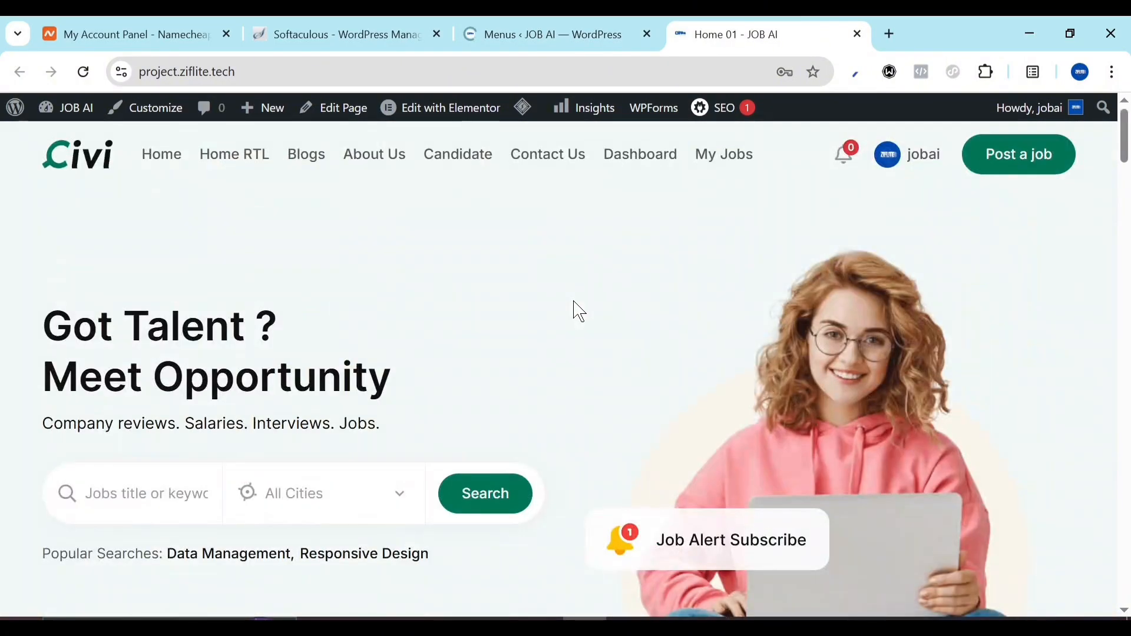
{"action": "scroll", "coordinate": [579, 311], "scroll_direction": "down", "scroll_amount": 10}
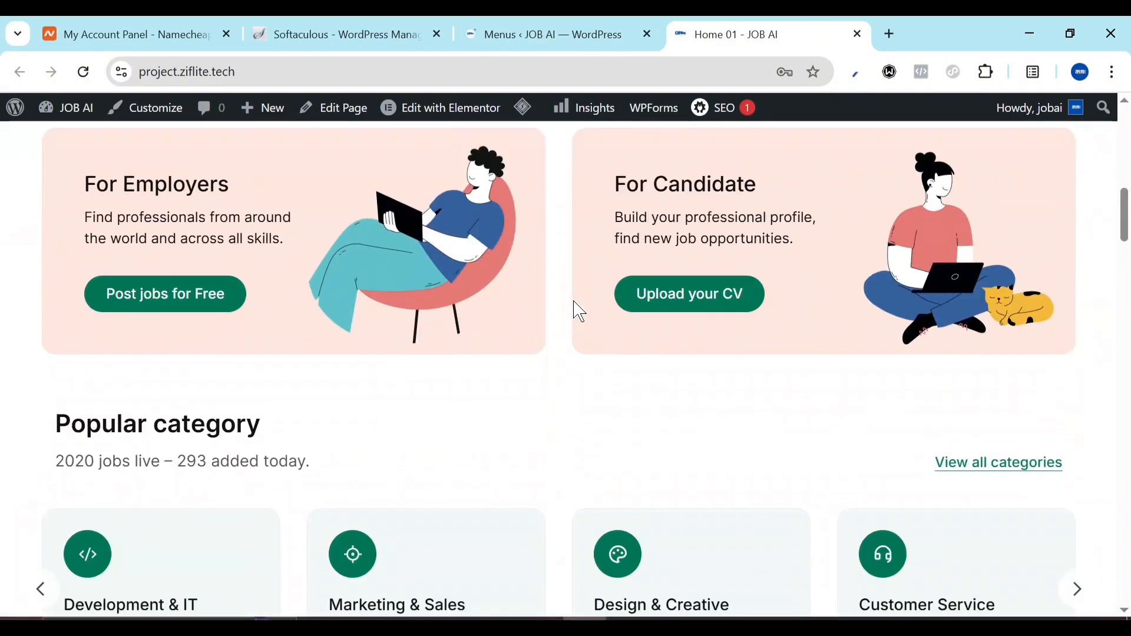
{"action": "scroll", "coordinate": [579, 311], "scroll_direction": "down", "scroll_amount": 10}
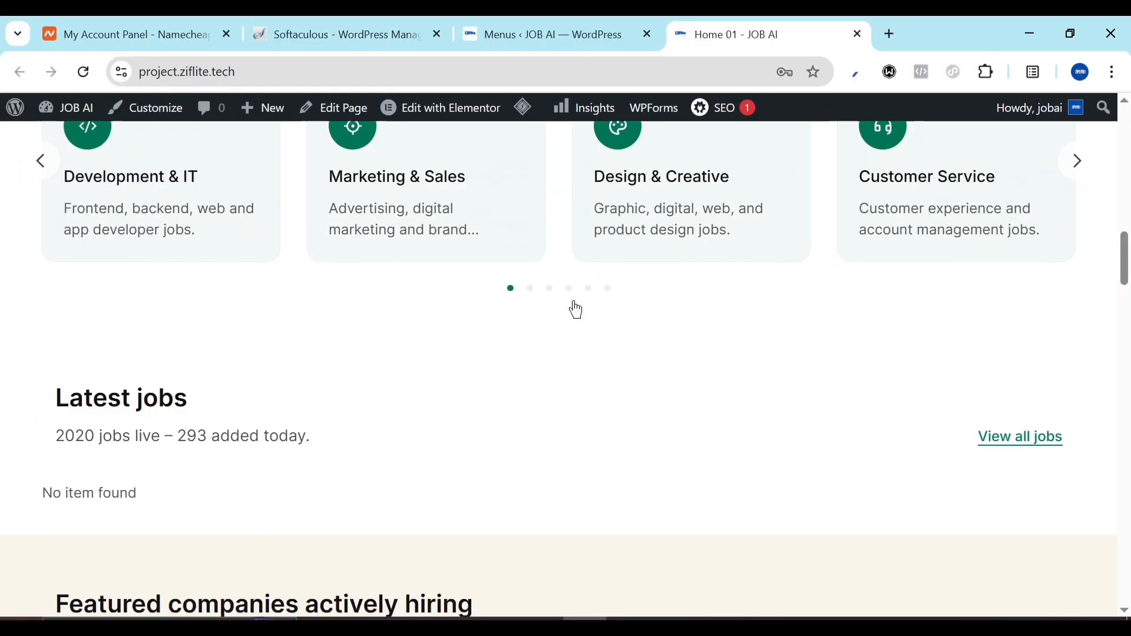
{"action": "scroll", "coordinate": [579, 311], "scroll_direction": "down", "scroll_amount": 1}
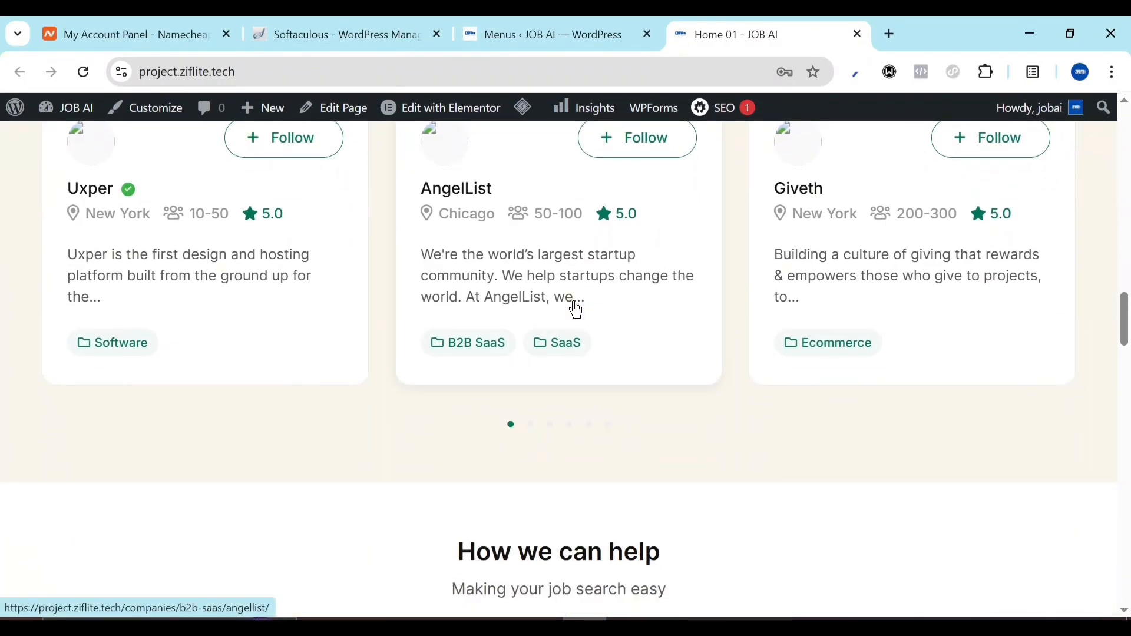
{"action": "scroll", "coordinate": [576, 310], "scroll_direction": "up", "scroll_amount": 20}
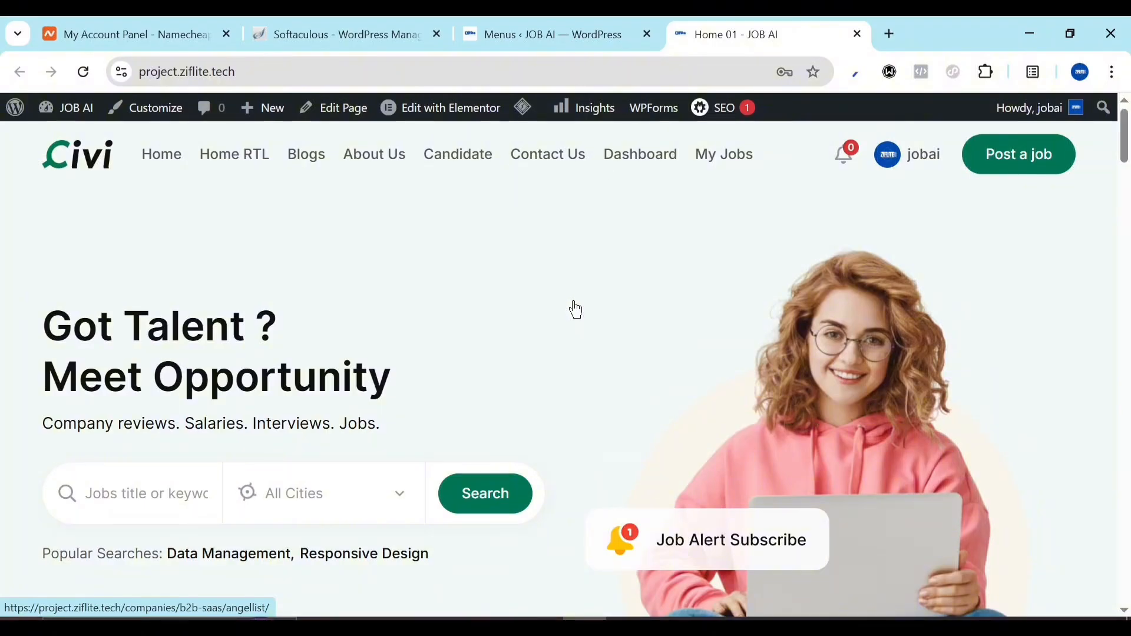
Reload the live homepage to confirm Home RTL is gone from the header menu
{"action": "left_click", "coordinate": [612, 23]}
{"action": "left_click", "coordinate": [733, 26]}
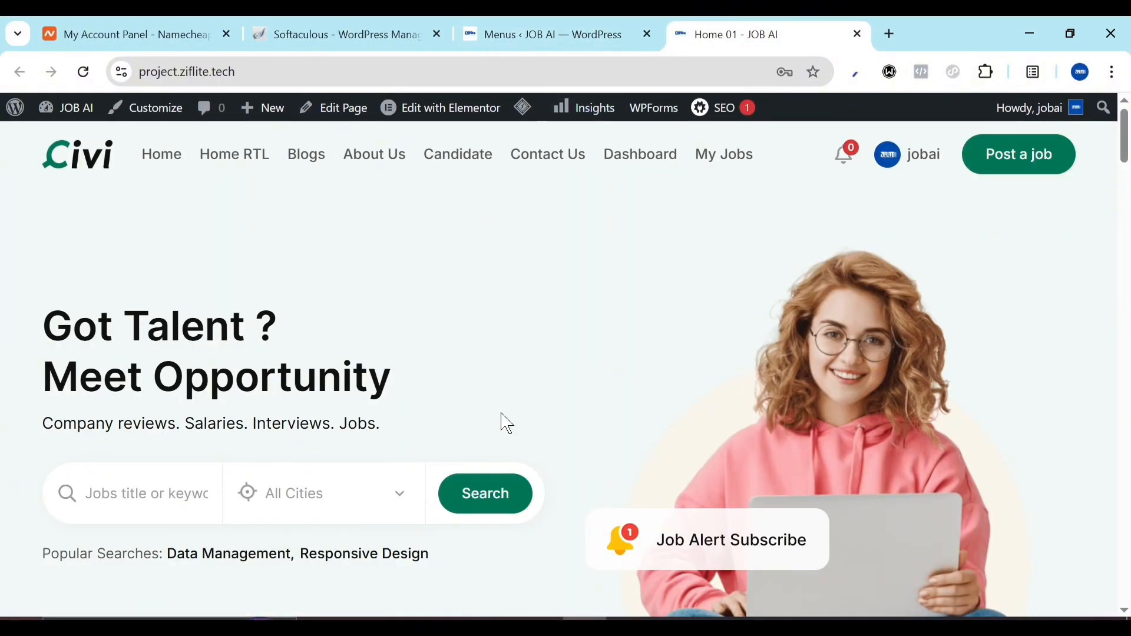
{"action": "scroll", "coordinate": [505, 422], "scroll_direction": "down", "scroll_amount": 20}
{"action": "scroll", "coordinate": [505, 422], "scroll_direction": "up", "scroll_amount": 20}
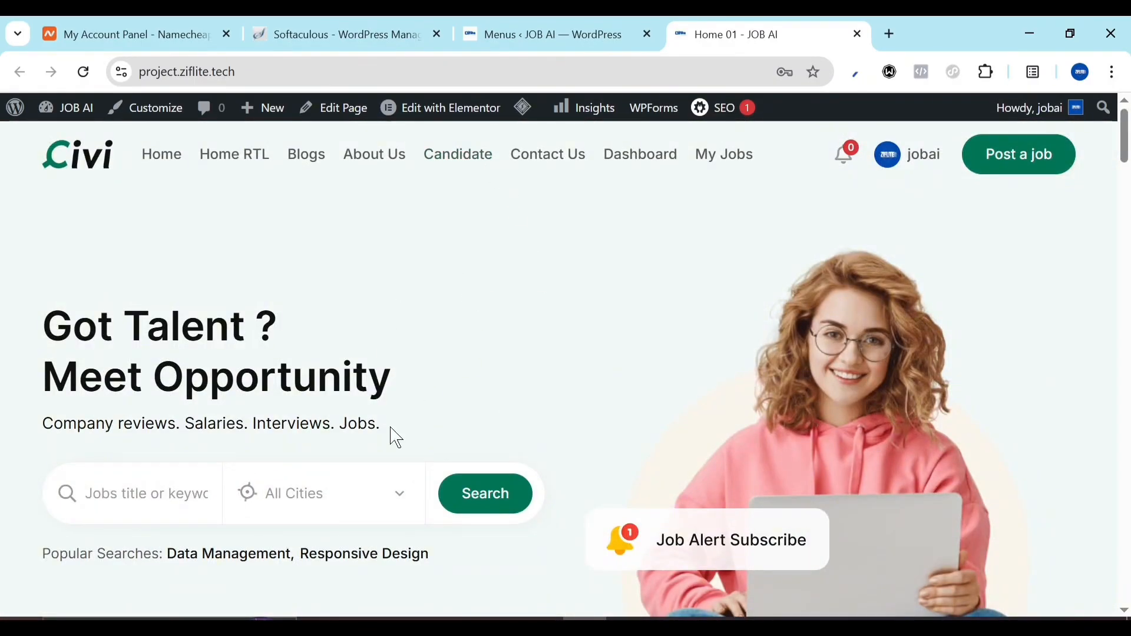
{"action": "left_click", "coordinate": [83, 72]}
{"action": "mouse_move", "coordinate": [451, 116]}
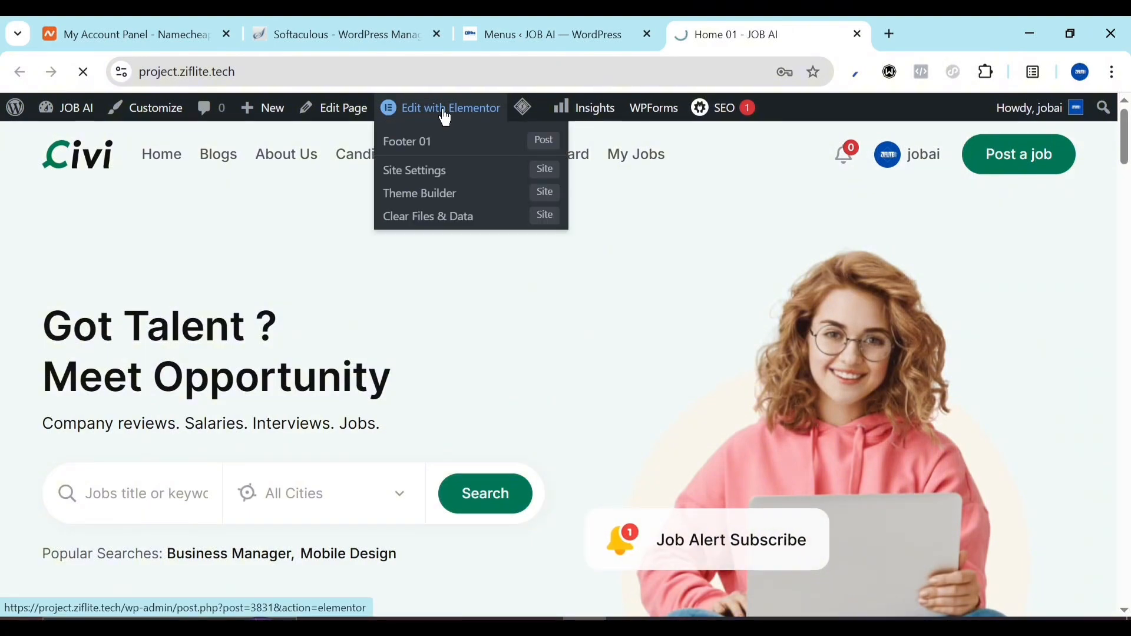
Load the Home 01 page in the Elementor editor
{"action": "left_click", "coordinate": [592, 27]}
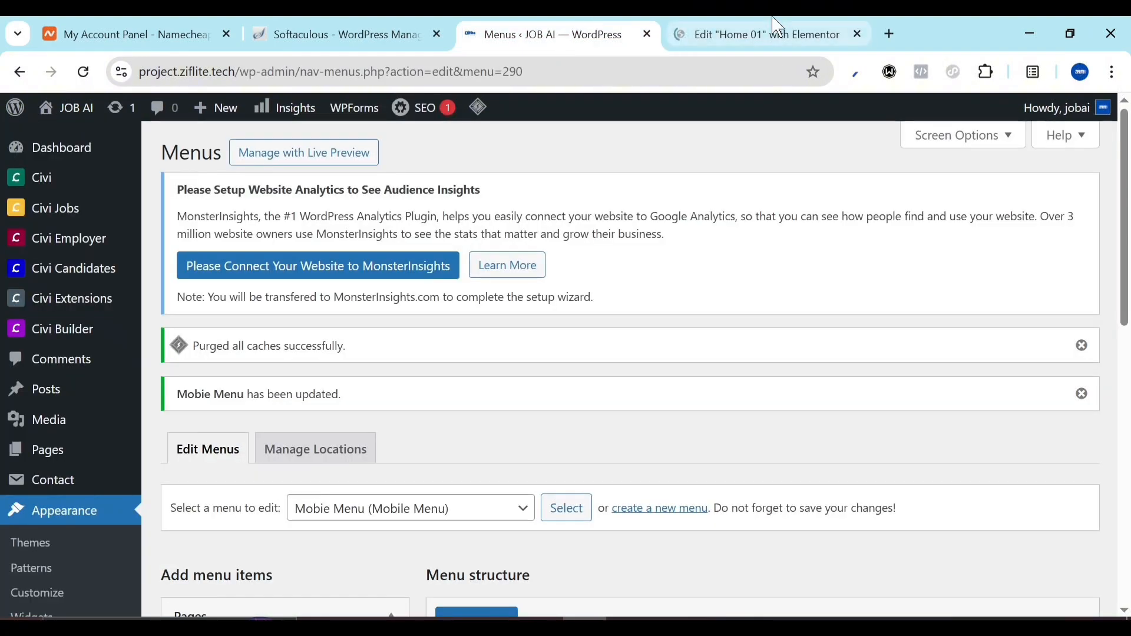
{"action": "left_click", "coordinate": [776, 28]}
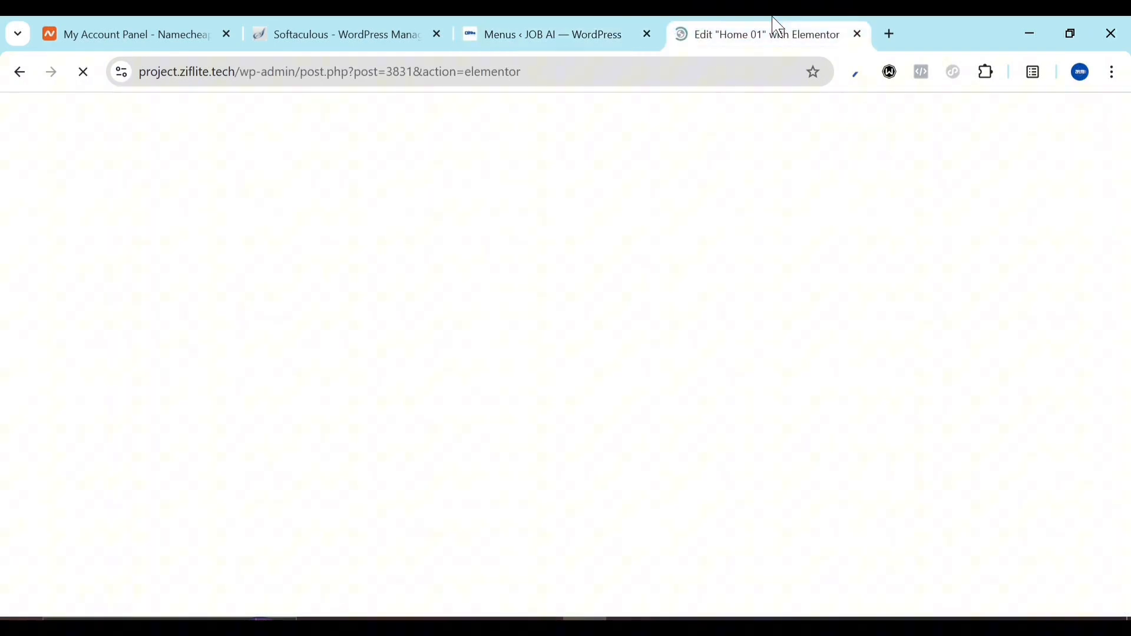
{"action": "left_click", "coordinate": [634, 29]}
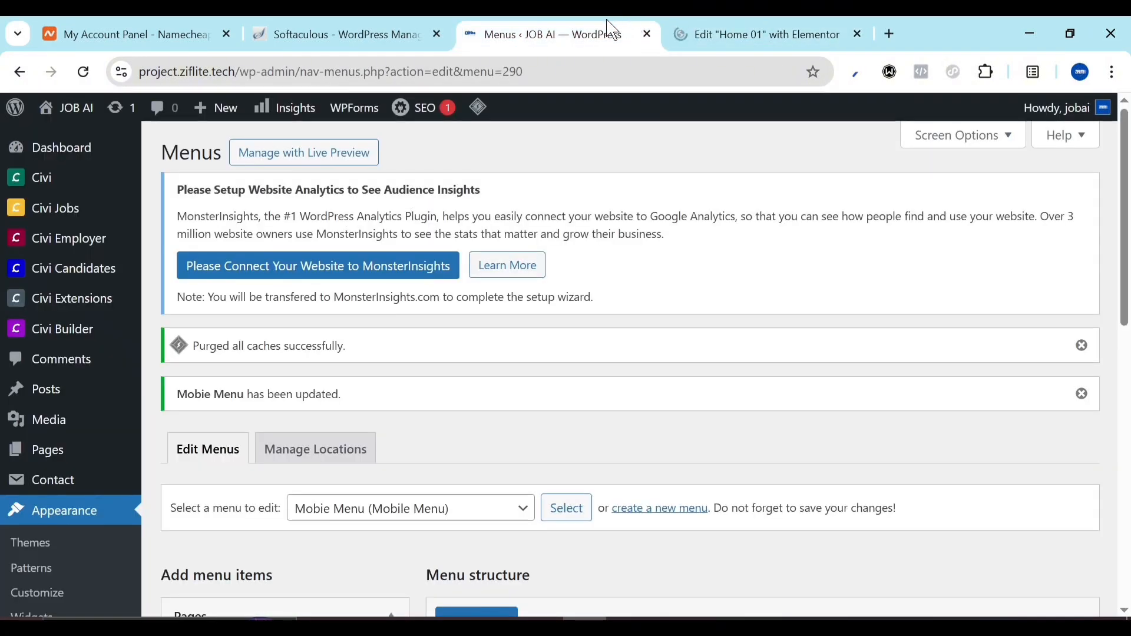
Open the live JOB AI site in a new tab, then return to the editor and dismiss the SEO notice
{"action": "right_click", "coordinate": [80, 111]}
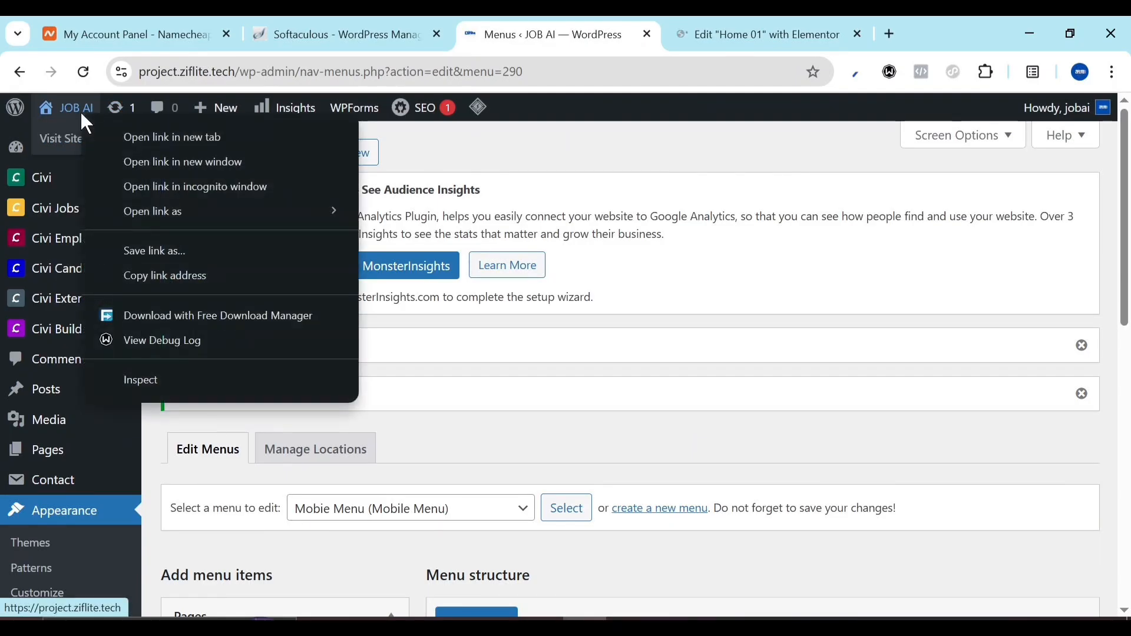
{"action": "left_click", "coordinate": [130, 140]}
{"action": "left_click", "coordinate": [913, 27]}
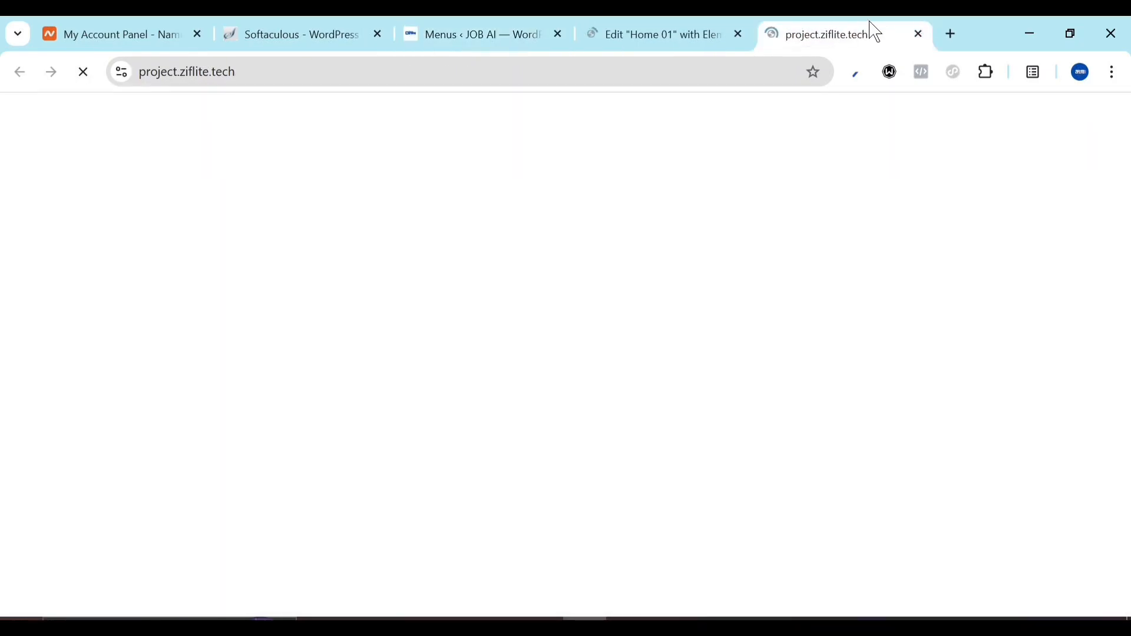
{"action": "left_click", "coordinate": [719, 26]}
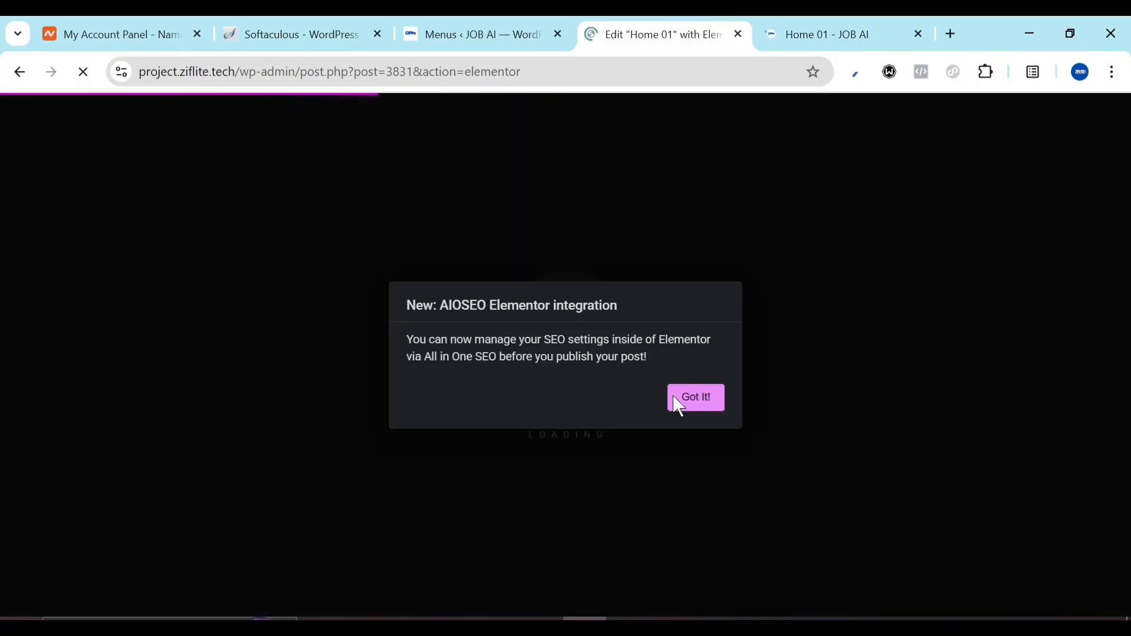
{"action": "left_click", "coordinate": [694, 398]}
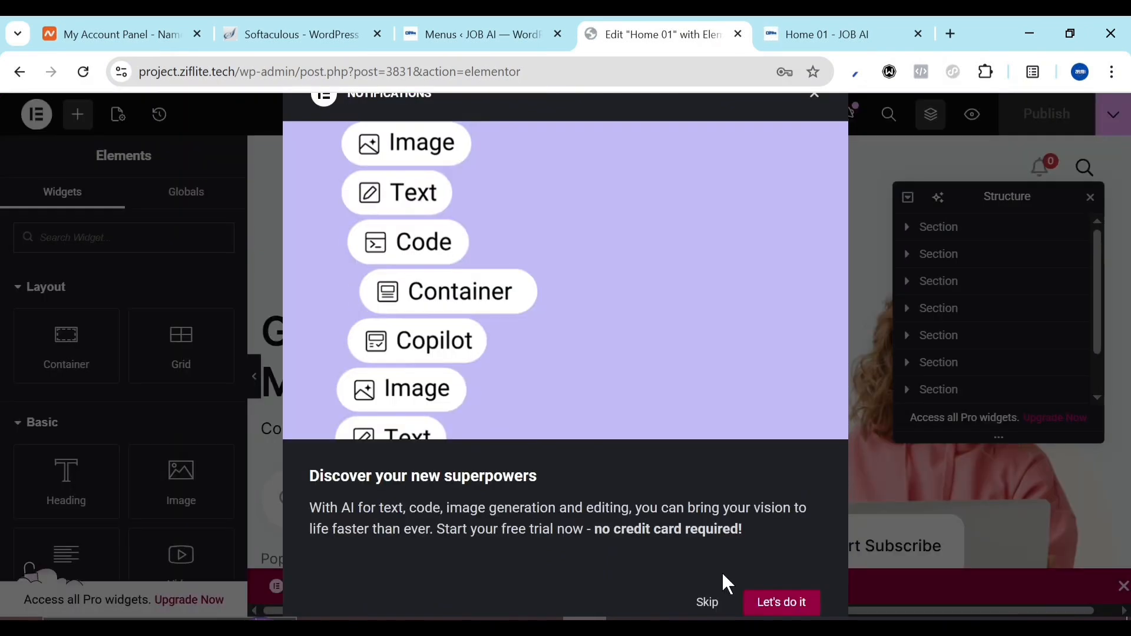
Skip the AI promotion popup and close the Structure panel
{"action": "left_click", "coordinate": [707, 602]}
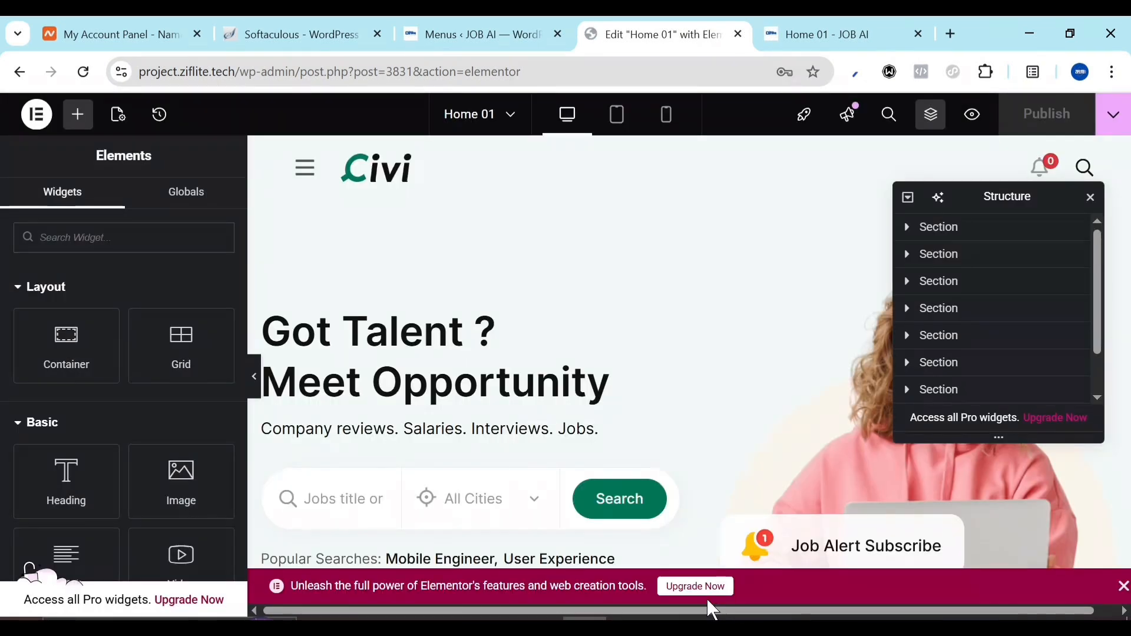
{"action": "left_click", "coordinate": [1090, 199]}
{"action": "scroll", "coordinate": [880, 470], "scroll_direction": "down", "scroll_amount": 5}
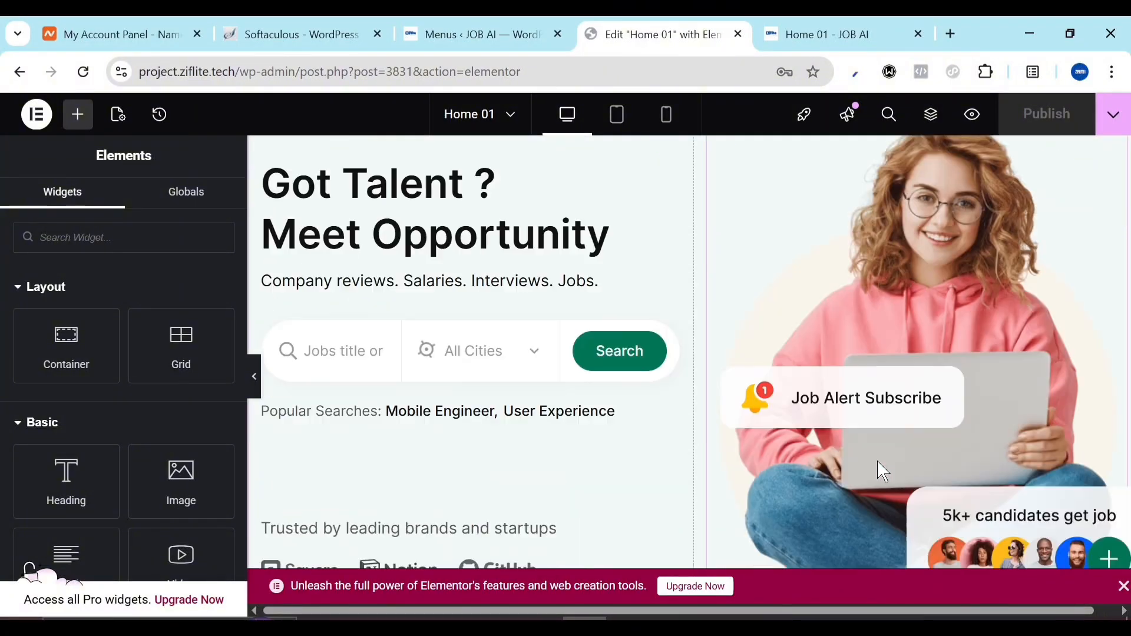
{"action": "scroll", "coordinate": [883, 471], "scroll_direction": "down", "scroll_amount": 15}
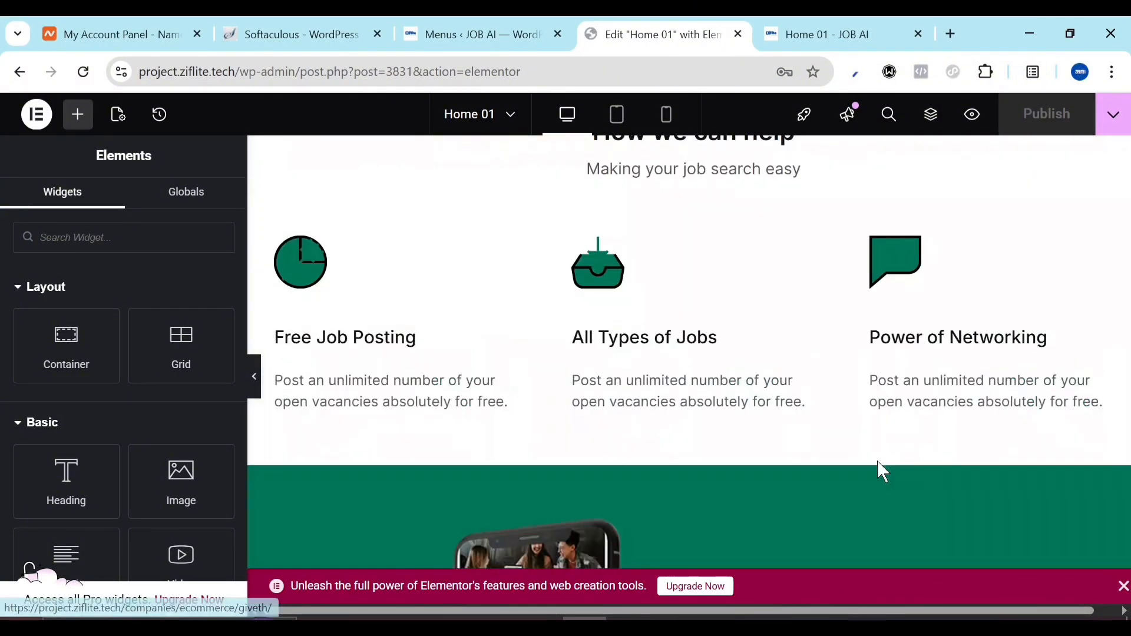
{"action": "scroll", "coordinate": [884, 472], "scroll_direction": "up", "scroll_amount": 15}
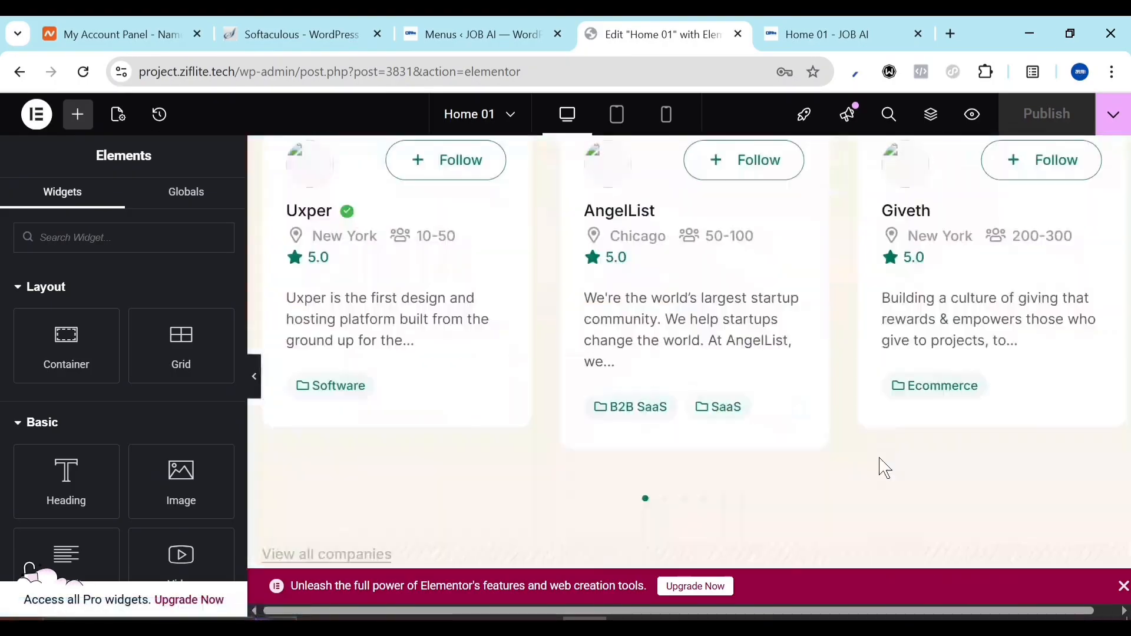
{"action": "scroll", "coordinate": [881, 466], "scroll_direction": "up", "scroll_amount": 8}
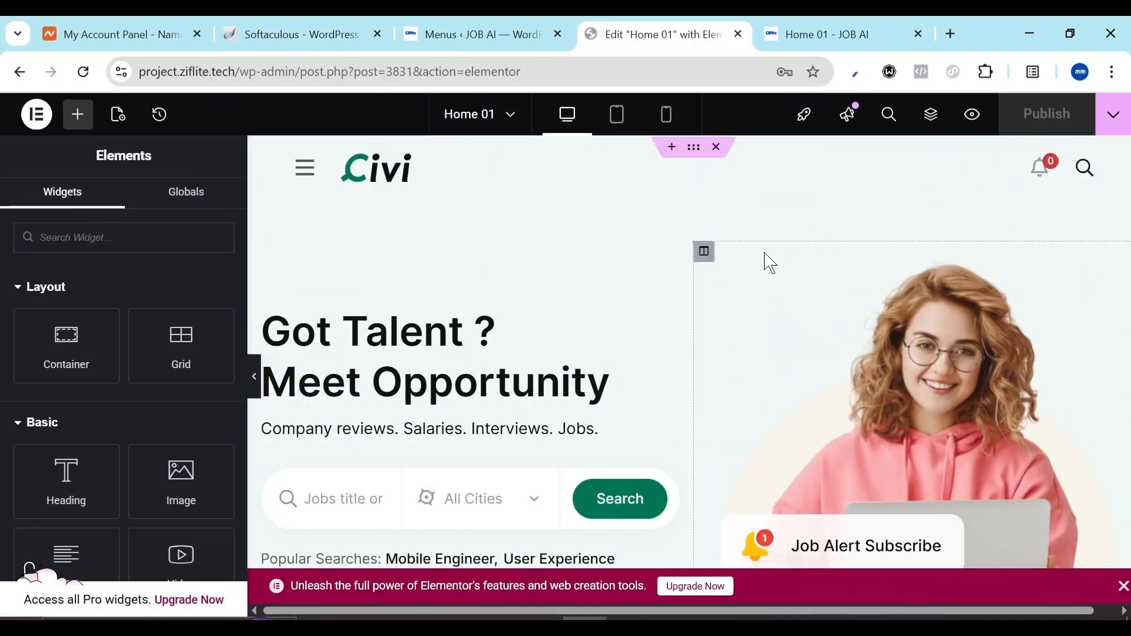
Select the 'Got Talent ? / Meet Opportunity' hero heading and remove, then restore, its <br /> line break
{"action": "left_click", "coordinate": [484, 347]}
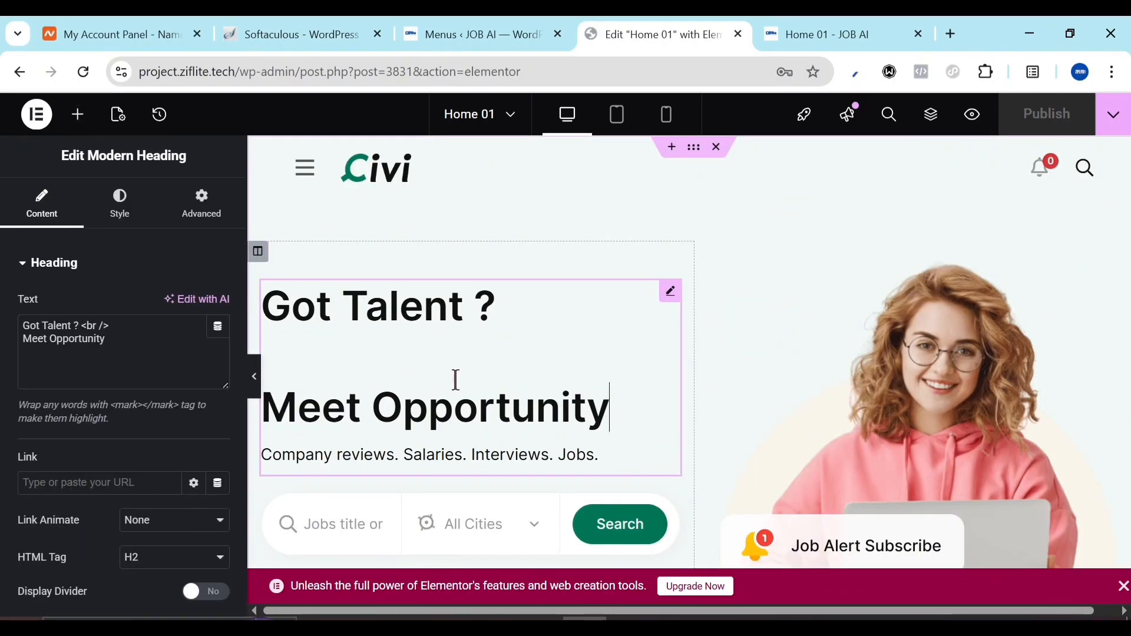
{"action": "left_click", "coordinate": [124, 336]}
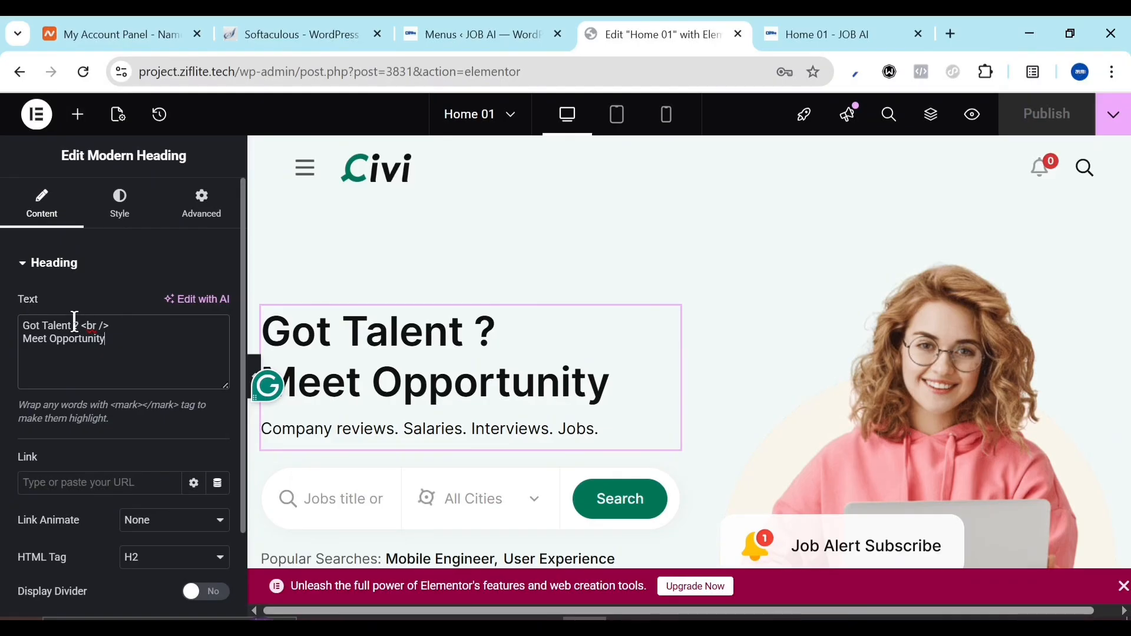
{"action": "left_click_drag", "start_coordinate": [80, 324], "coordinate": [120, 318]}
{"action": "key", "text": "ctrl+c"}
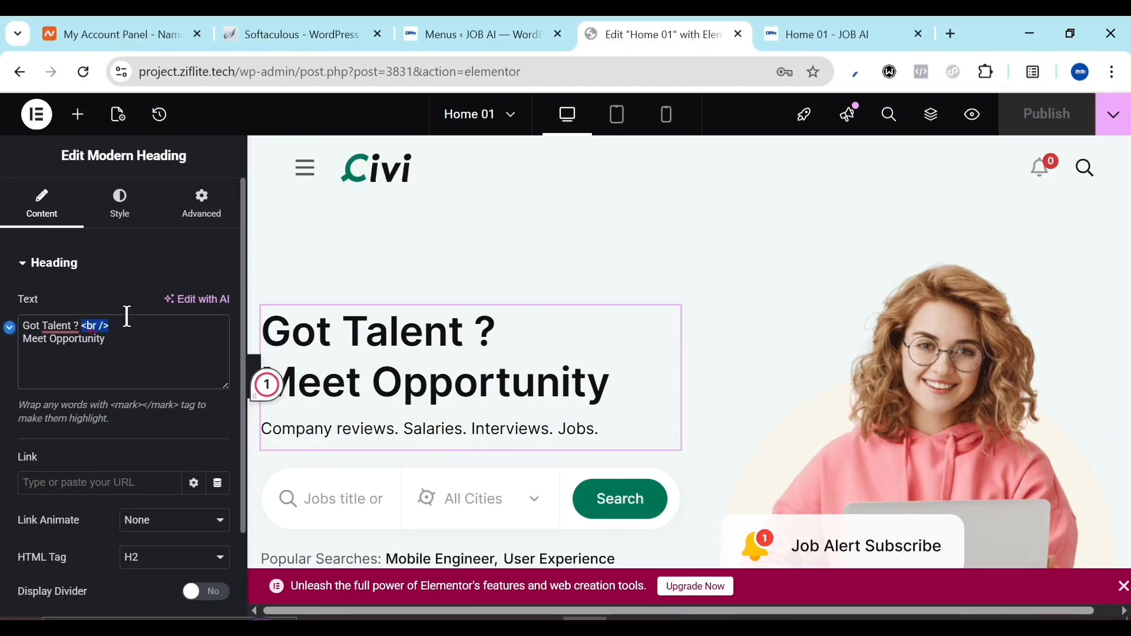
{"action": "key", "text": "BackSpace"}
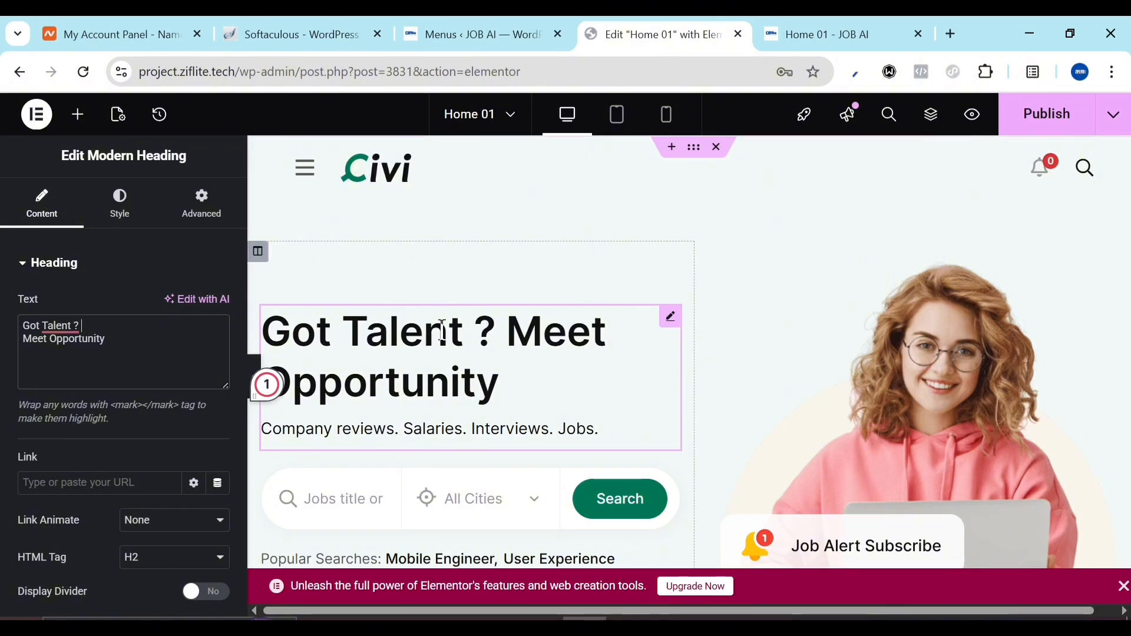
{"action": "key", "text": "ctrl+v"}
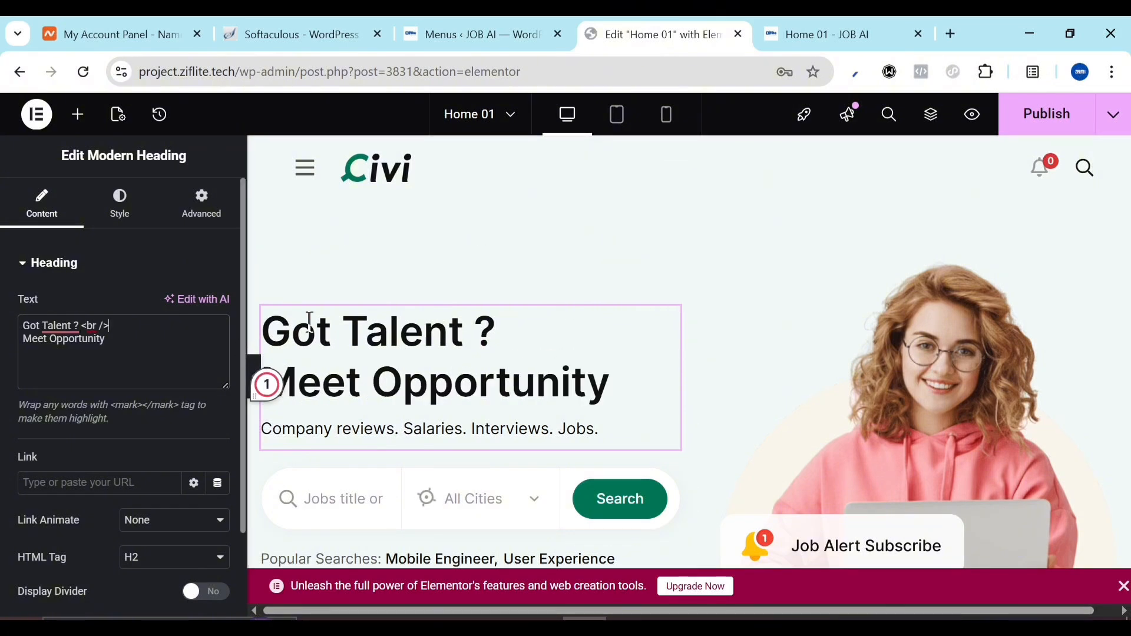
{"action": "scroll", "coordinate": [341, 457], "scroll_direction": "down", "scroll_amount": 3}
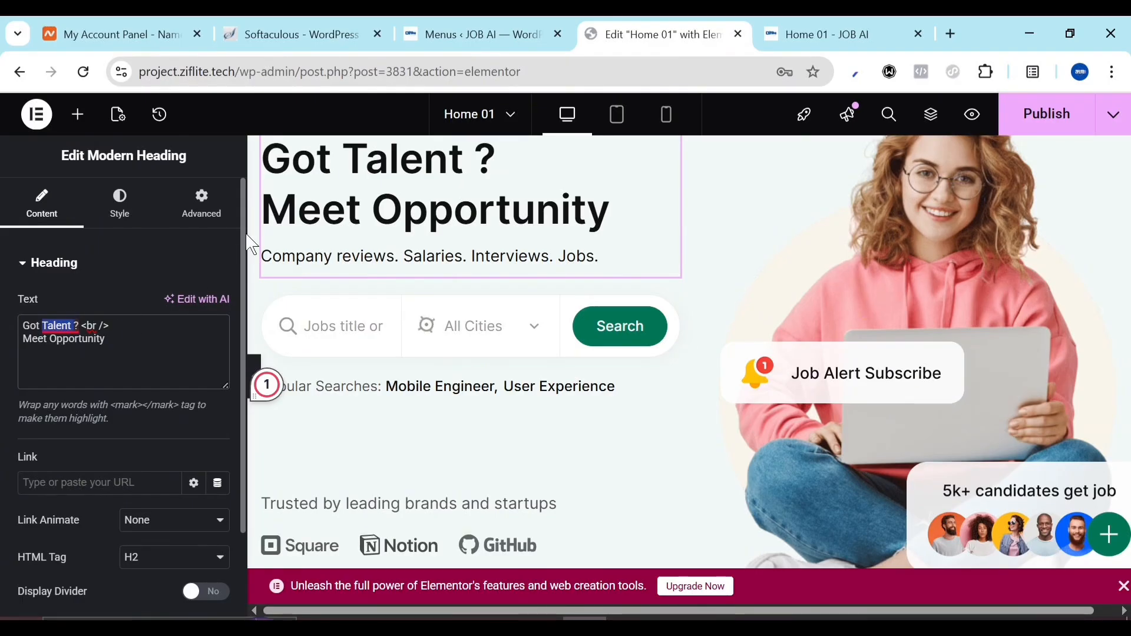
{"action": "key", "text": "BackSpace"}
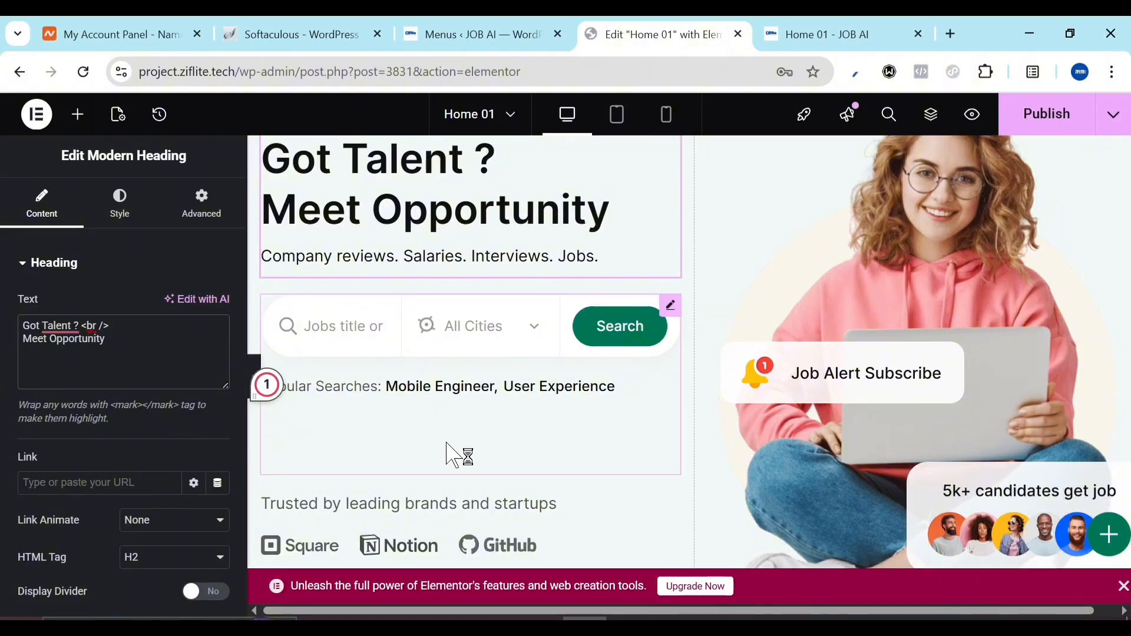
{"action": "scroll", "coordinate": [457, 455], "scroll_direction": "down", "scroll_amount": 3}
{"action": "scroll", "coordinate": [409, 365], "scroll_direction": "up", "scroll_amount": 2}
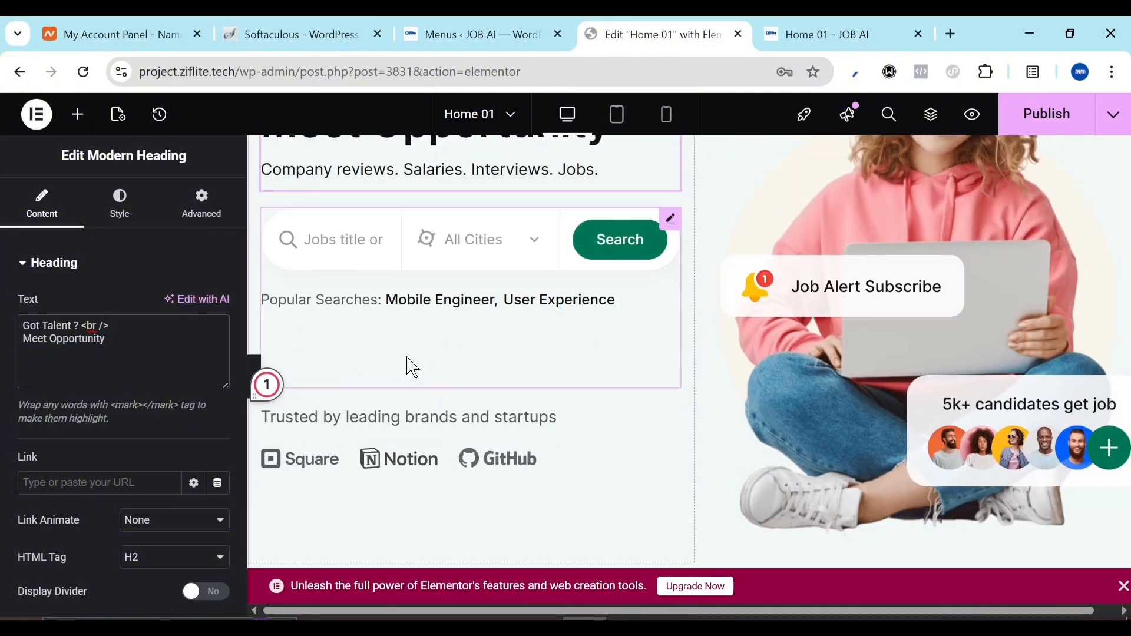
Inspect the job search block and the Notion logo's icon options, leaving Notion unchanged
{"action": "left_click", "coordinate": [377, 309]}
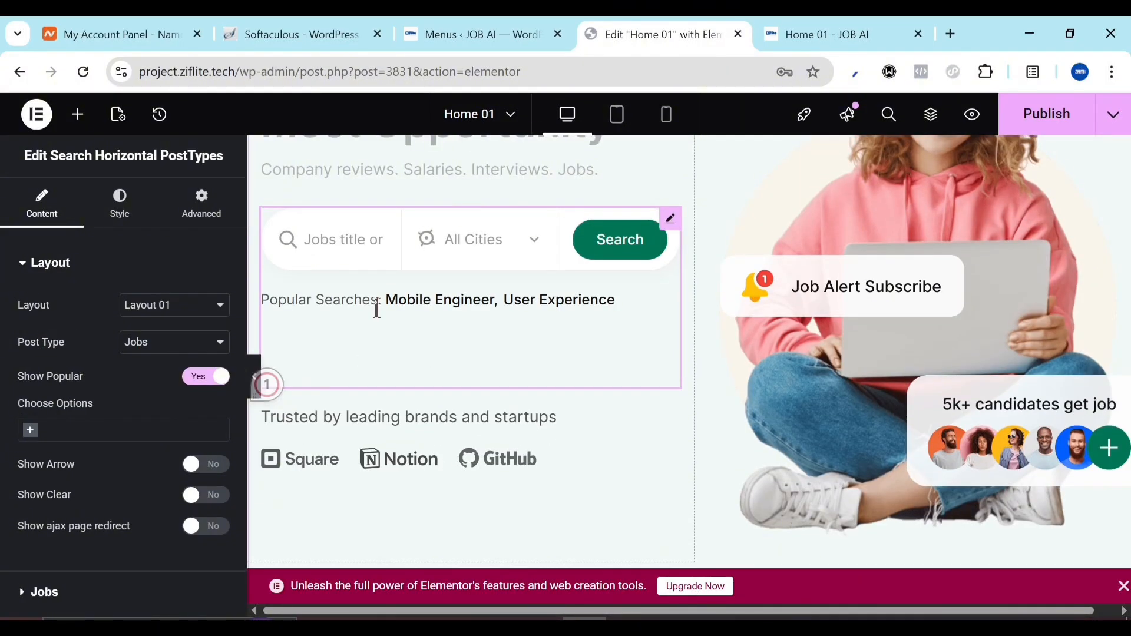
{"action": "scroll", "coordinate": [169, 324], "scroll_direction": "down", "scroll_amount": 2}
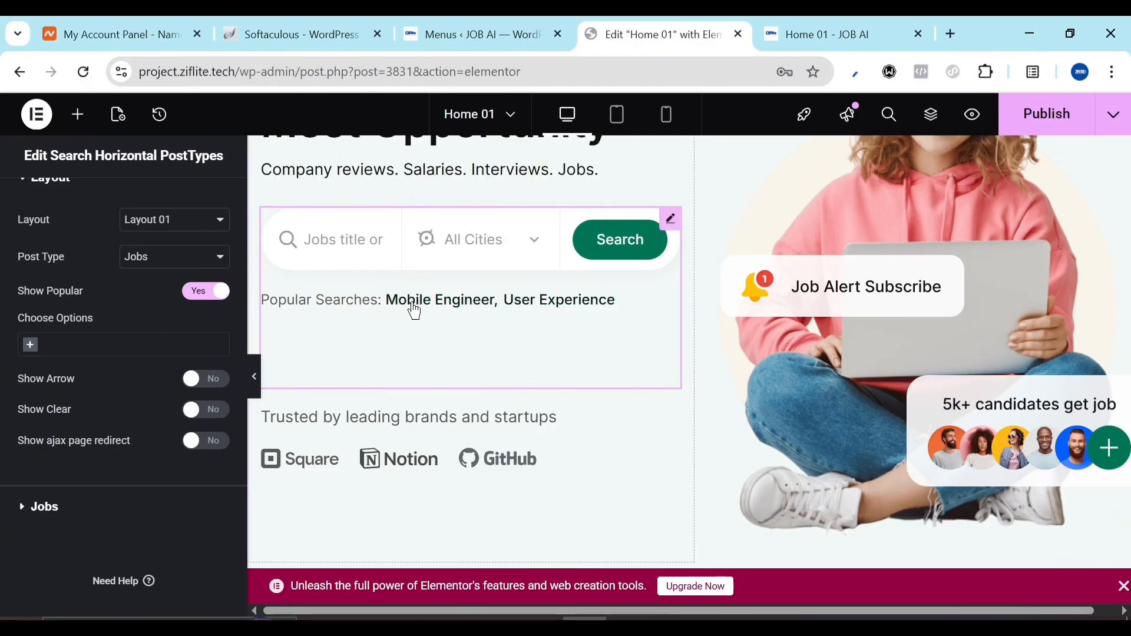
{"action": "left_click", "coordinate": [442, 471]}
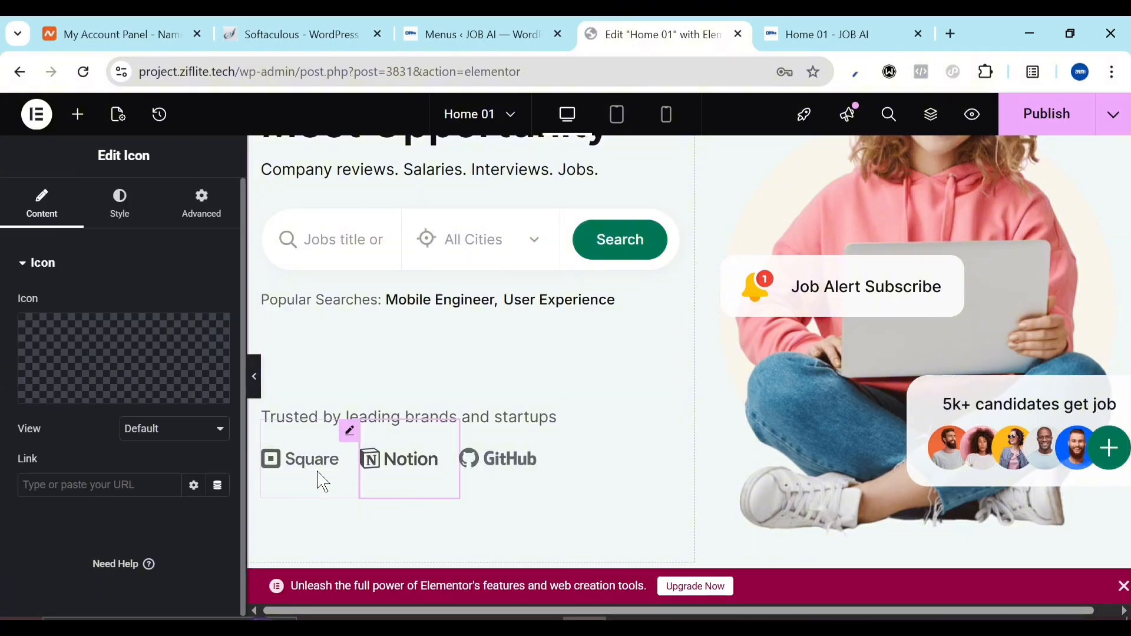
{"action": "left_click", "coordinate": [148, 370]}
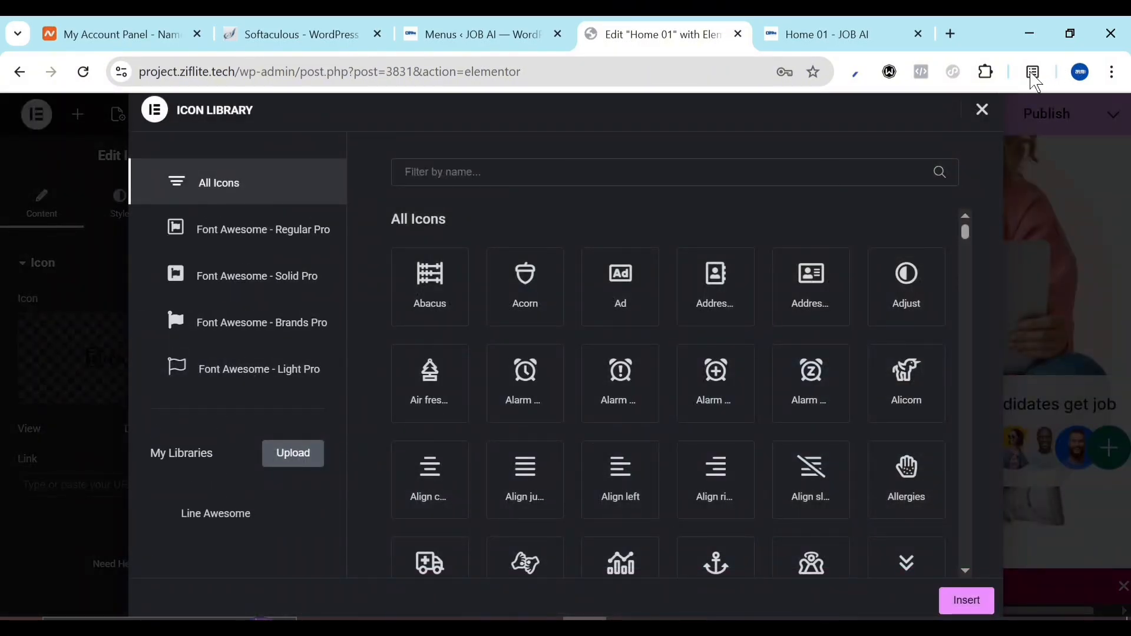
{"action": "left_click", "coordinate": [994, 111]}
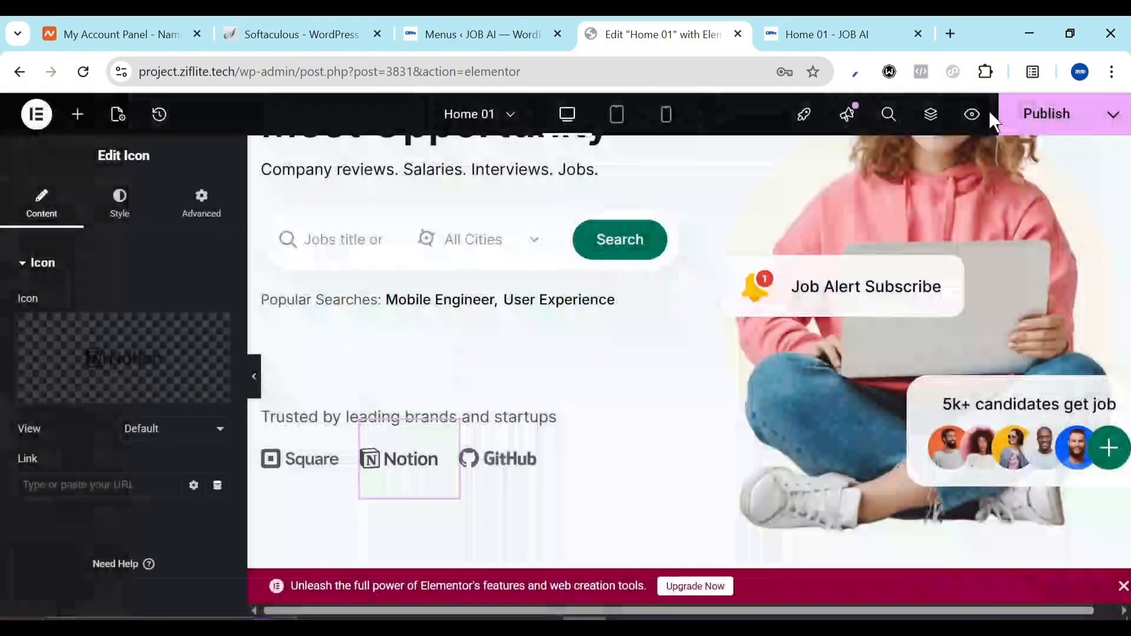
Replace the Square logo with the first WhatsApp icon found by searching 'whats'
{"action": "left_click", "coordinate": [302, 488]}
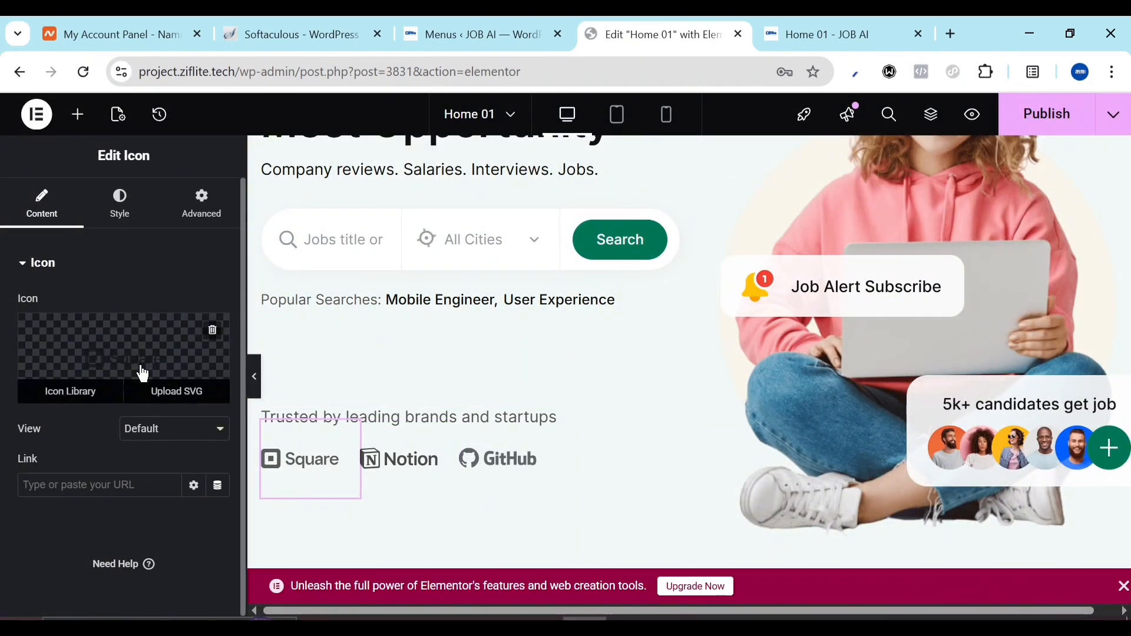
{"action": "left_click", "coordinate": [142, 372]}
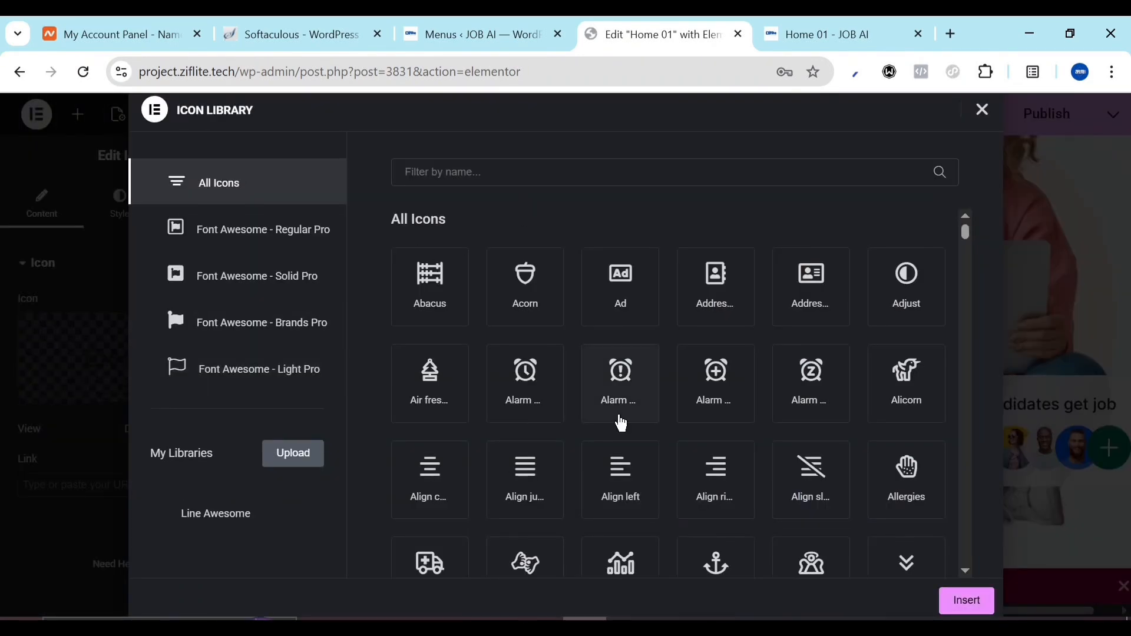
{"action": "scroll", "coordinate": [620, 423], "scroll_direction": "down", "scroll_amount": 15}
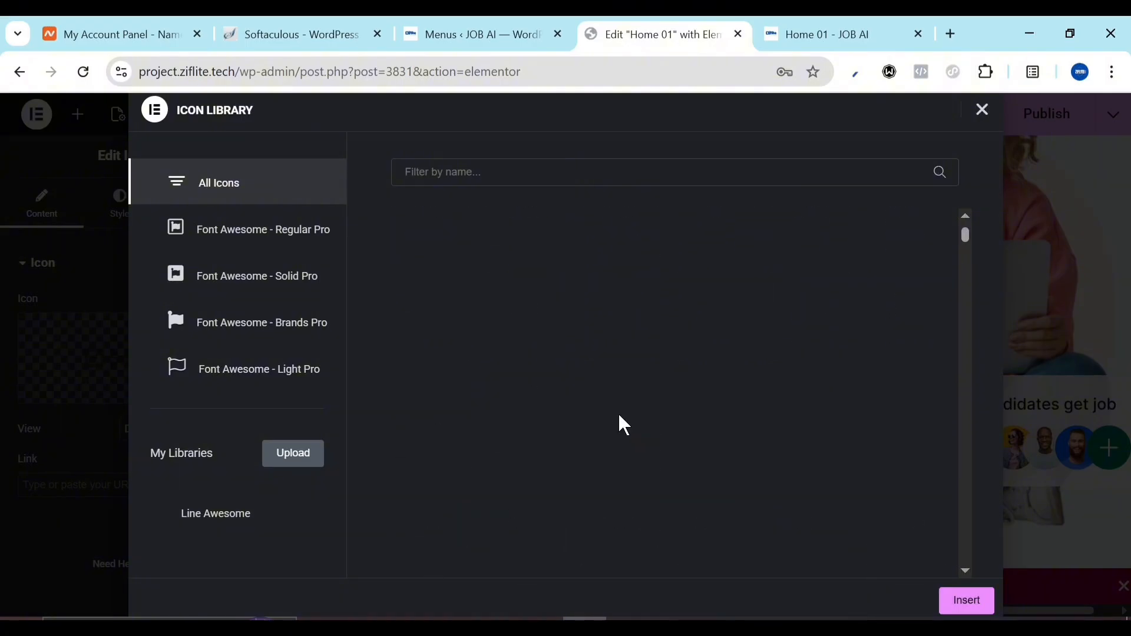
{"action": "scroll", "coordinate": [619, 416], "scroll_direction": "up", "scroll_amount": 10}
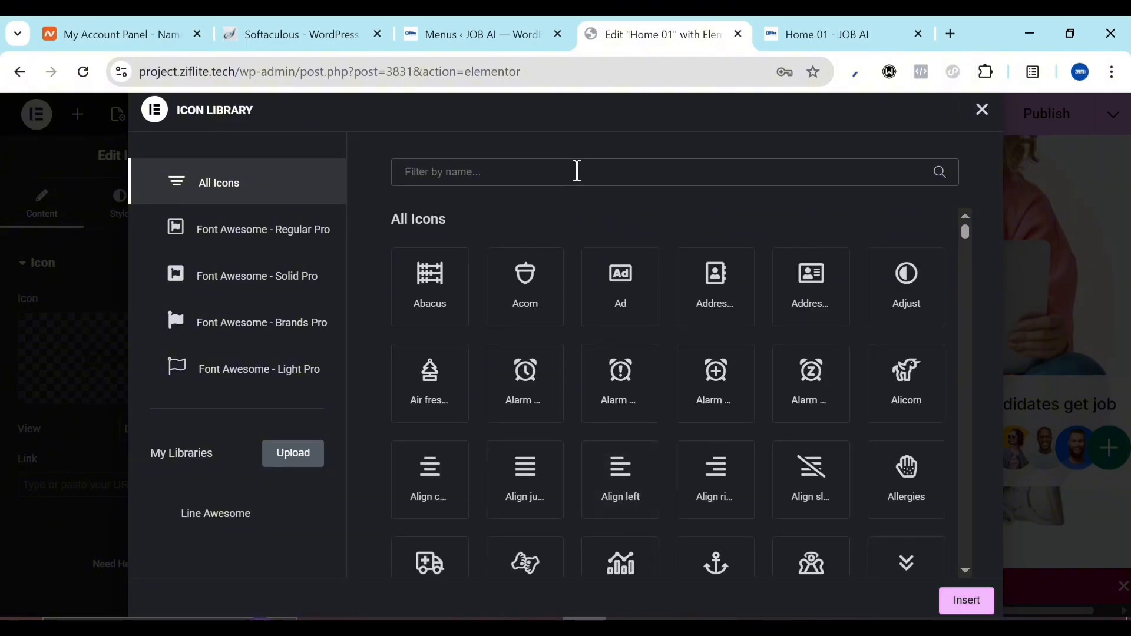
{"action": "type", "text": "whats"}
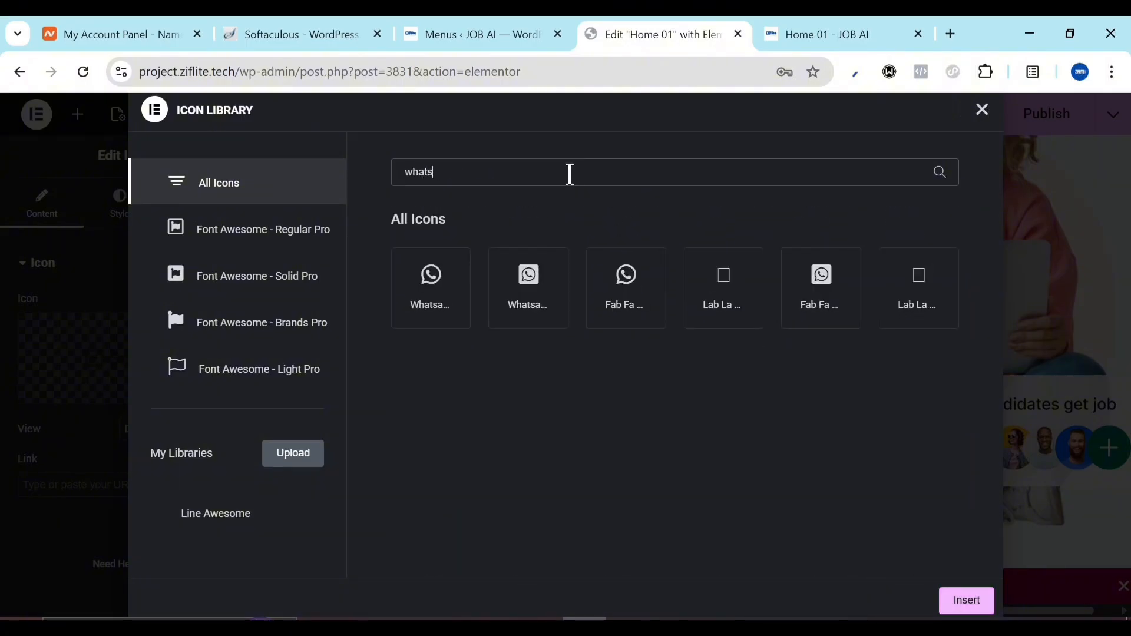
{"action": "left_click", "coordinate": [453, 288]}
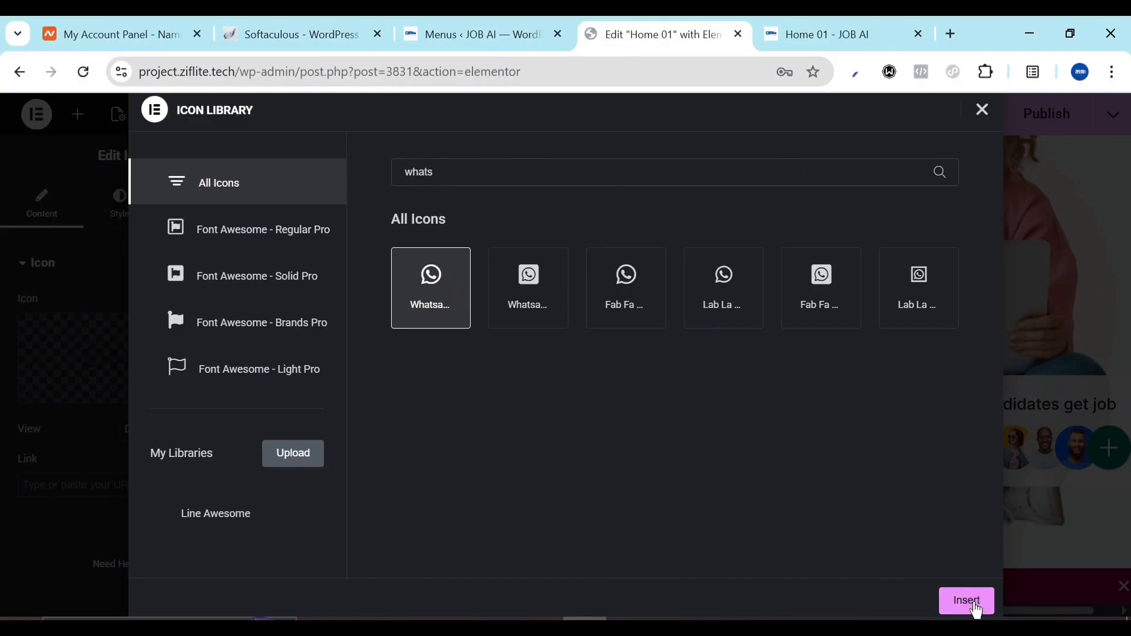
{"action": "left_click", "coordinate": [967, 600]}
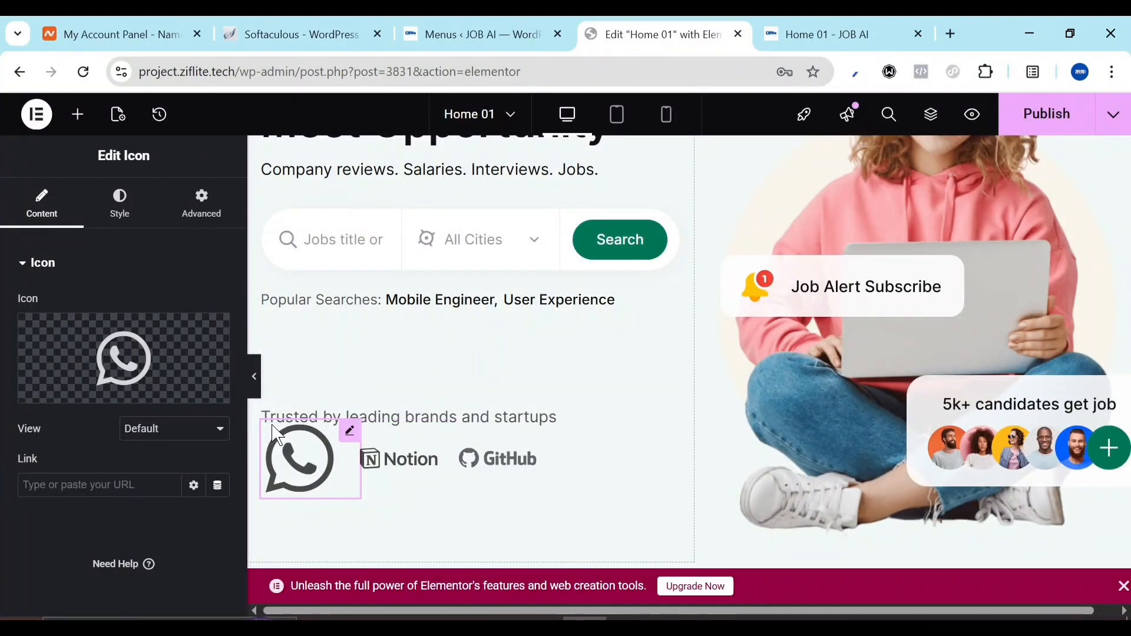
{"action": "scroll", "coordinate": [456, 449], "scroll_direction": "down", "scroll_amount": 10}
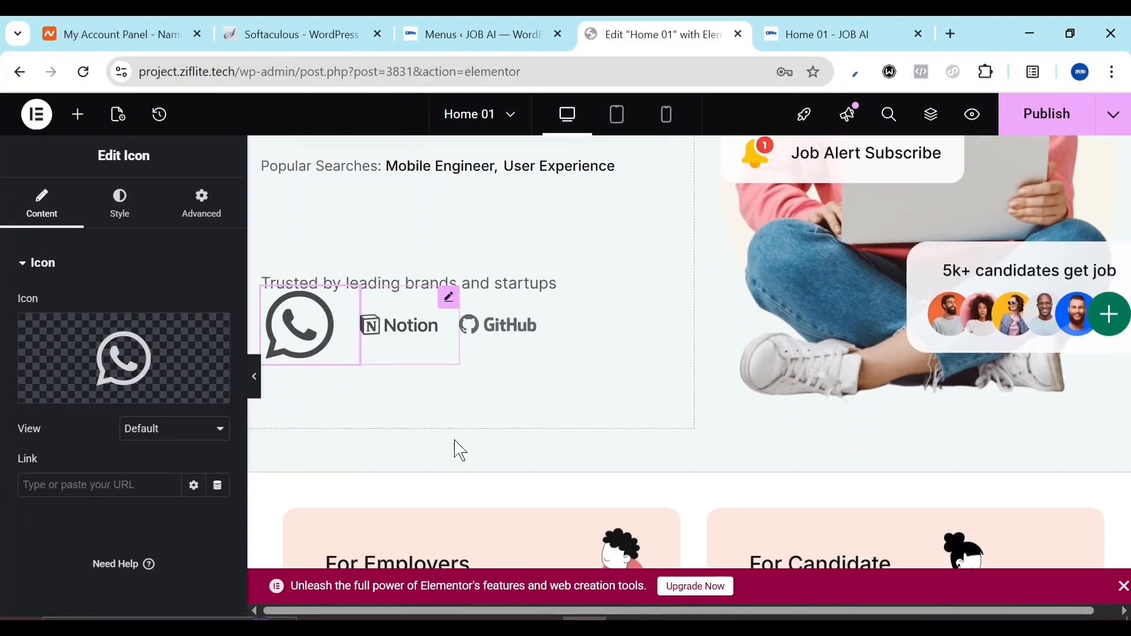
{"action": "scroll", "coordinate": [497, 386], "scroll_direction": "up", "scroll_amount": 6}
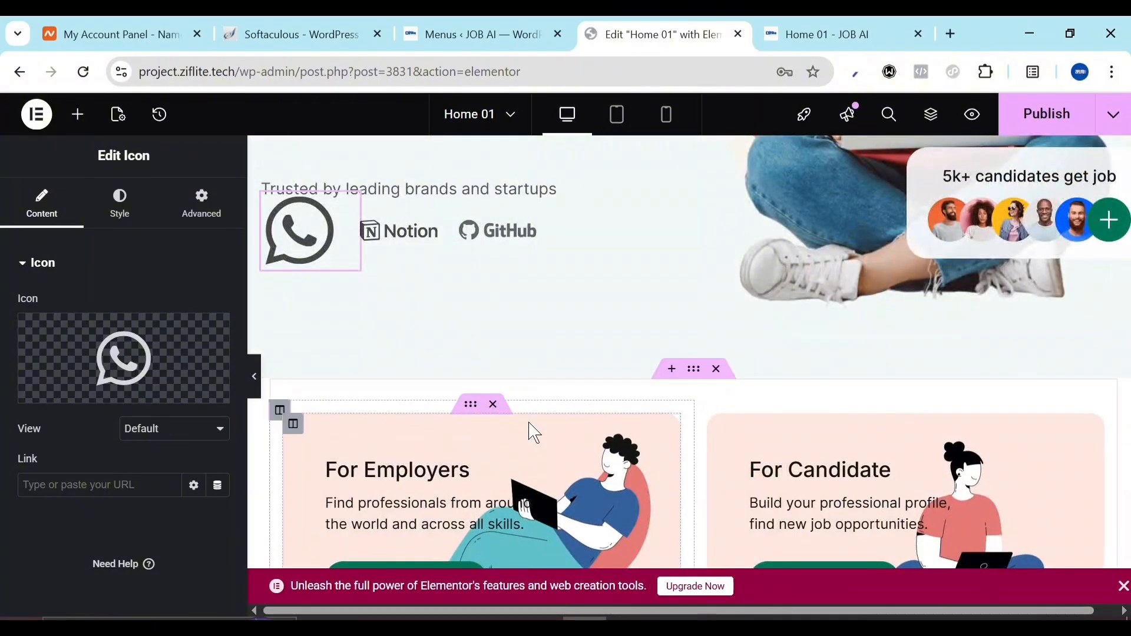
{"action": "scroll", "coordinate": [530, 432], "scroll_direction": "down", "scroll_amount": 3}
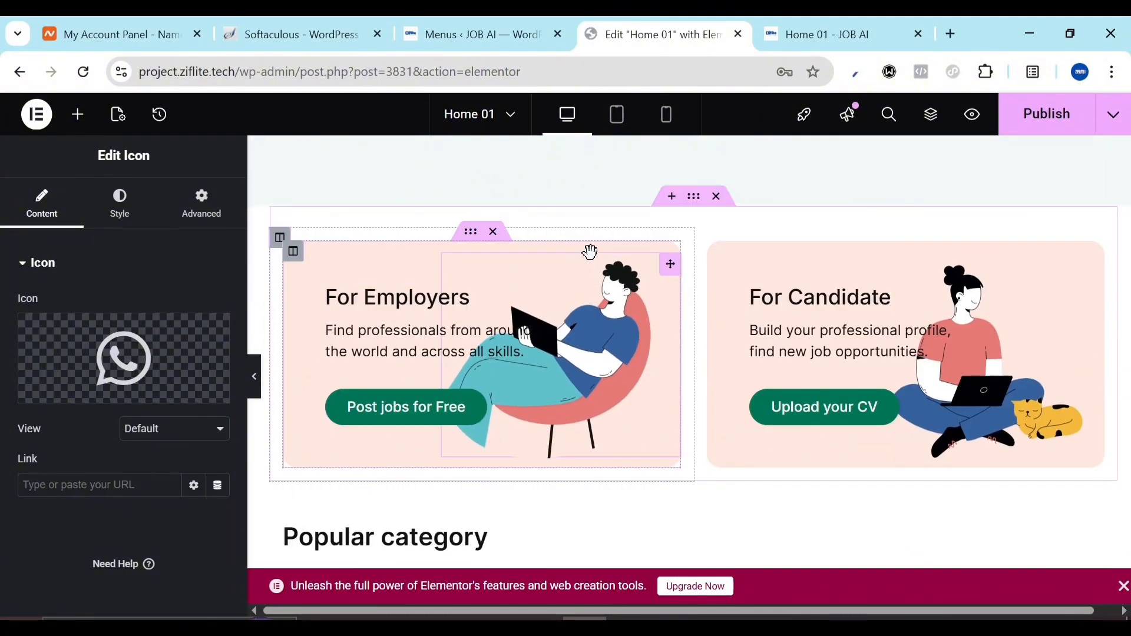
Check the For Employers heading's Description and Secondary Heading, then view the Post jobs for Free button's Link
{"action": "left_click", "coordinate": [375, 296]}
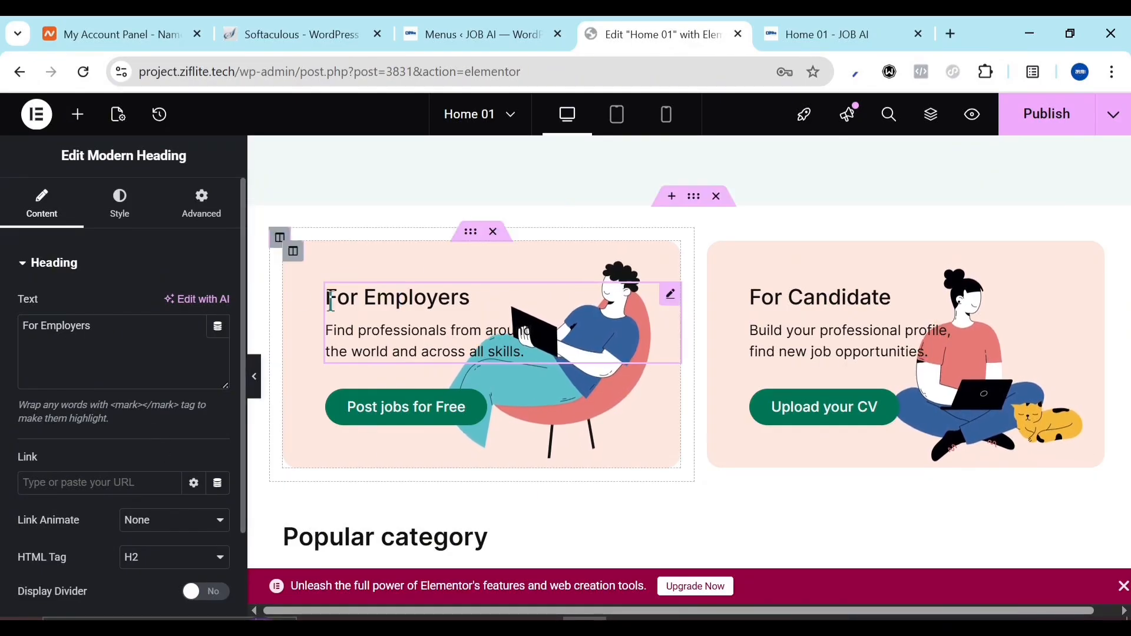
{"action": "scroll", "coordinate": [105, 400], "scroll_direction": "down", "scroll_amount": 2}
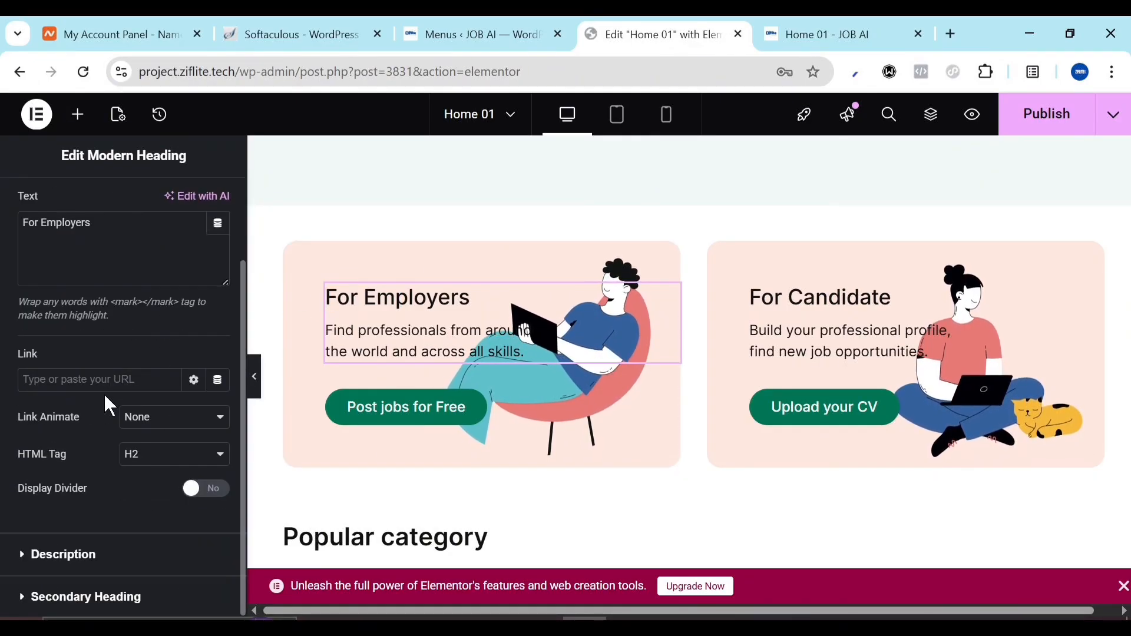
{"action": "left_click", "coordinate": [74, 559]}
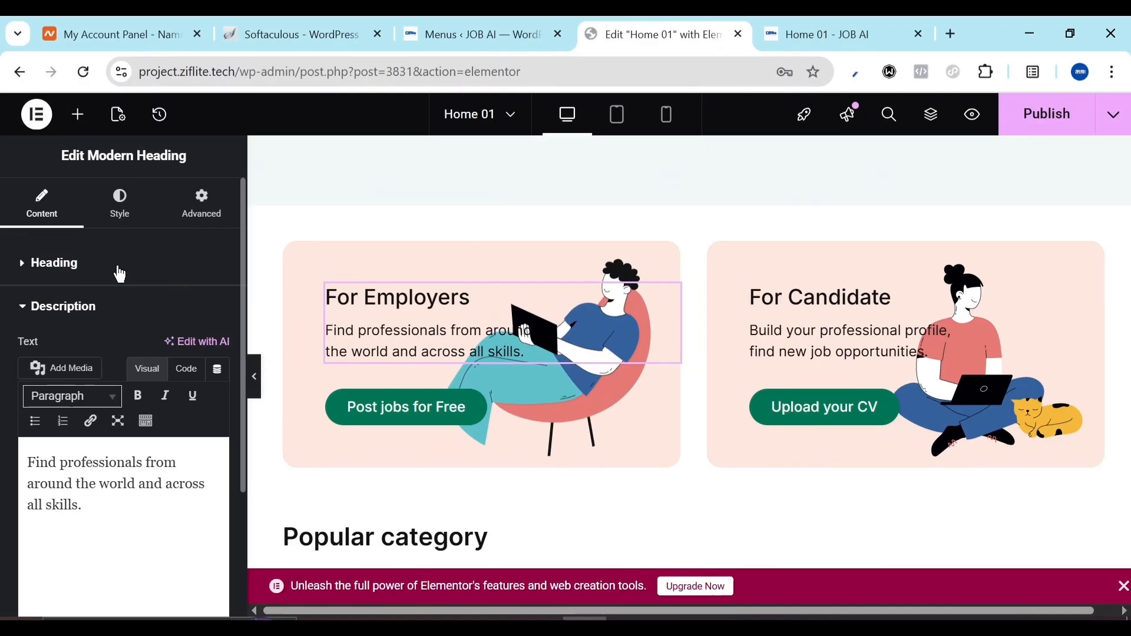
{"action": "left_click", "coordinate": [22, 308]}
{"action": "left_click", "coordinate": [11, 357]}
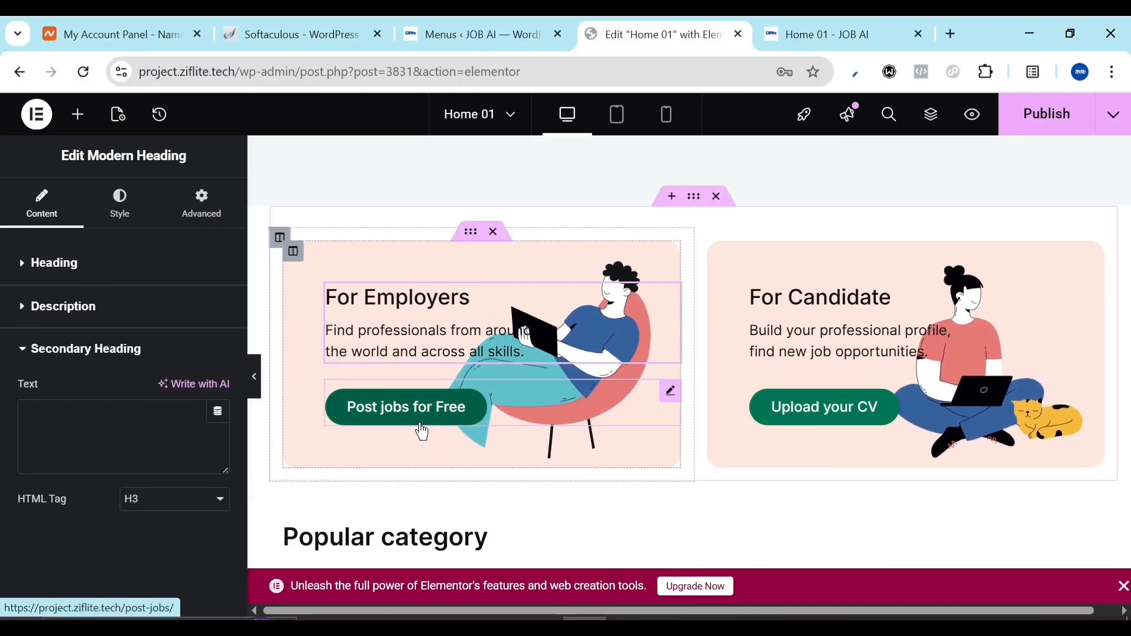
{"action": "left_click", "coordinate": [569, 400]}
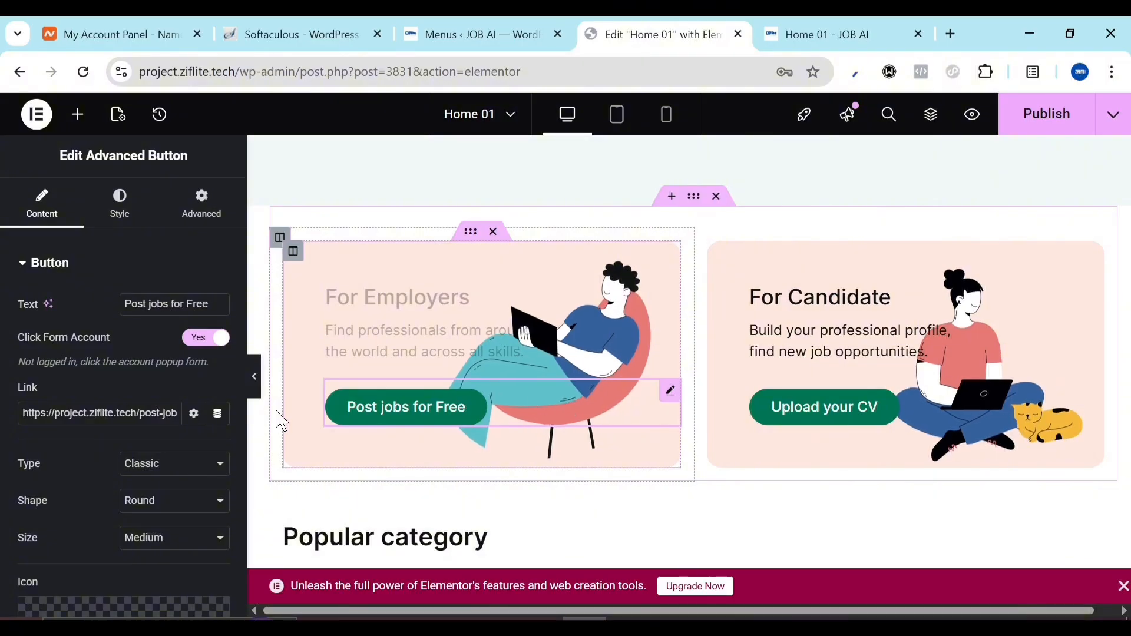
{"action": "scroll", "coordinate": [142, 414], "scroll_direction": "right", "scroll_amount": 1}
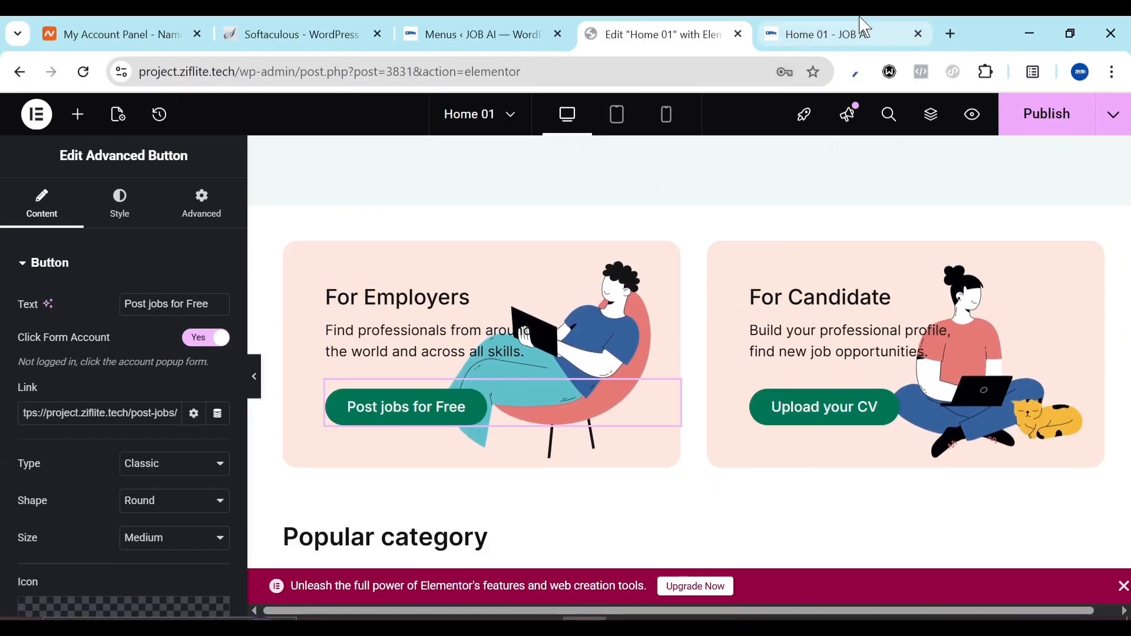
Copy the My Jobs page address from the live site tab
{"action": "left_click", "coordinate": [830, 34]}
{"action": "scroll", "coordinate": [719, 308], "scroll_direction": "up", "scroll_amount": 10}
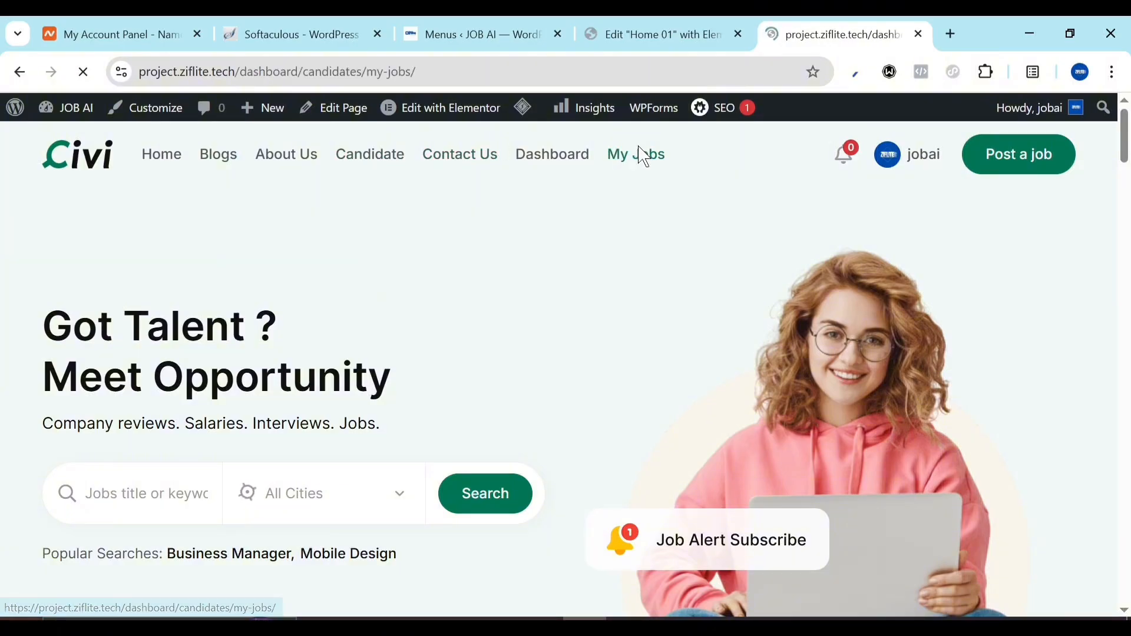
{"action": "scroll", "coordinate": [600, 410], "scroll_direction": "down", "scroll_amount": 6}
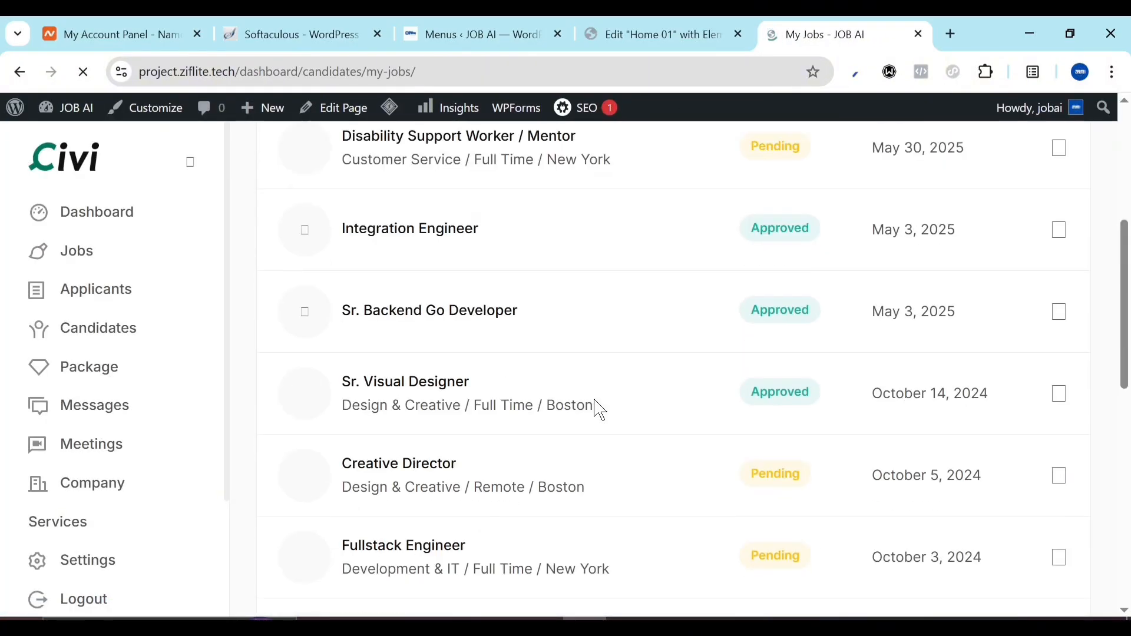
{"action": "scroll", "coordinate": [505, 468], "scroll_direction": "down", "scroll_amount": 5}
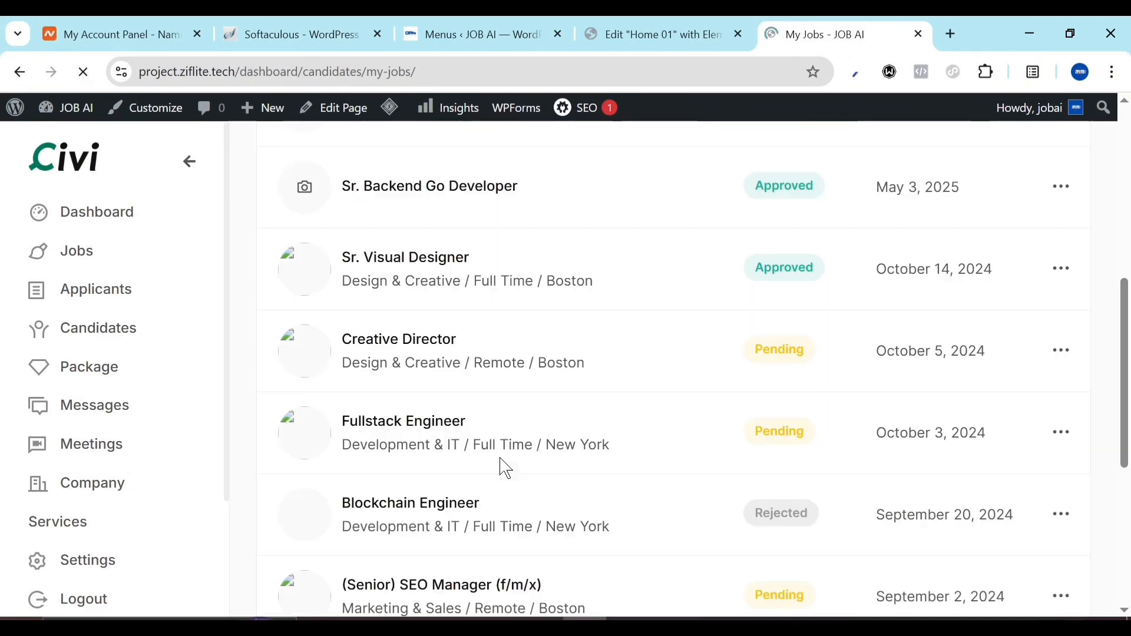
{"action": "left_click", "coordinate": [447, 71]}
{"action": "key", "text": "ctrl+c"}
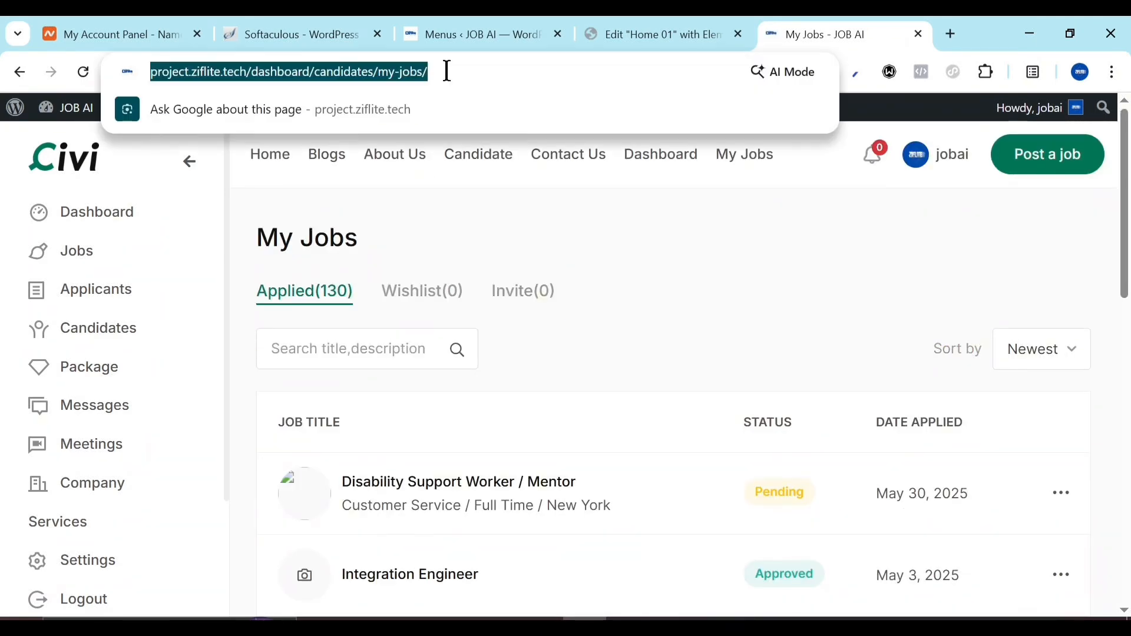
{"action": "left_click", "coordinate": [487, 41]}
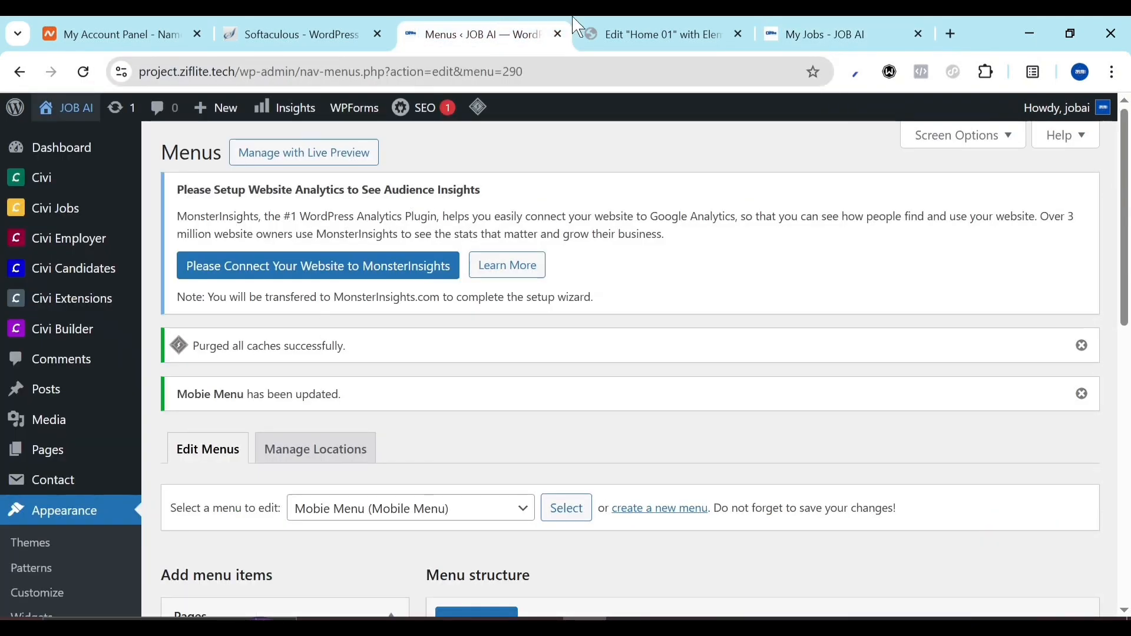
{"action": "left_click", "coordinate": [589, 32]}
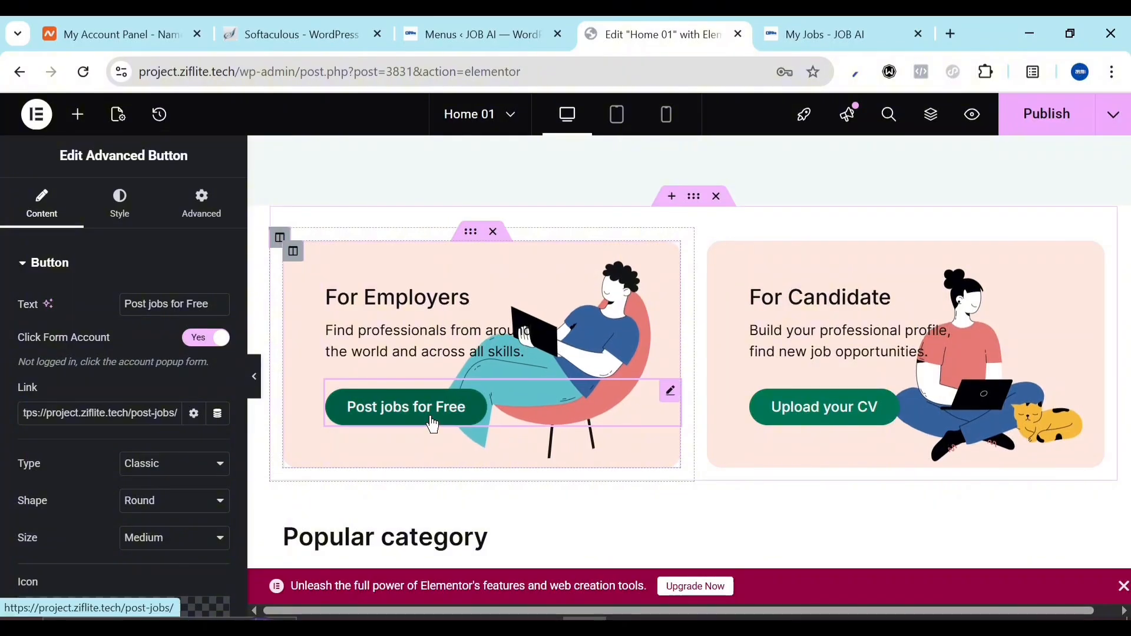
Replace the Post jobs for Free button's link with the dashboard/candidates/my-jobs URL and save the page
{"action": "triple_click", "coordinate": [151, 416]}
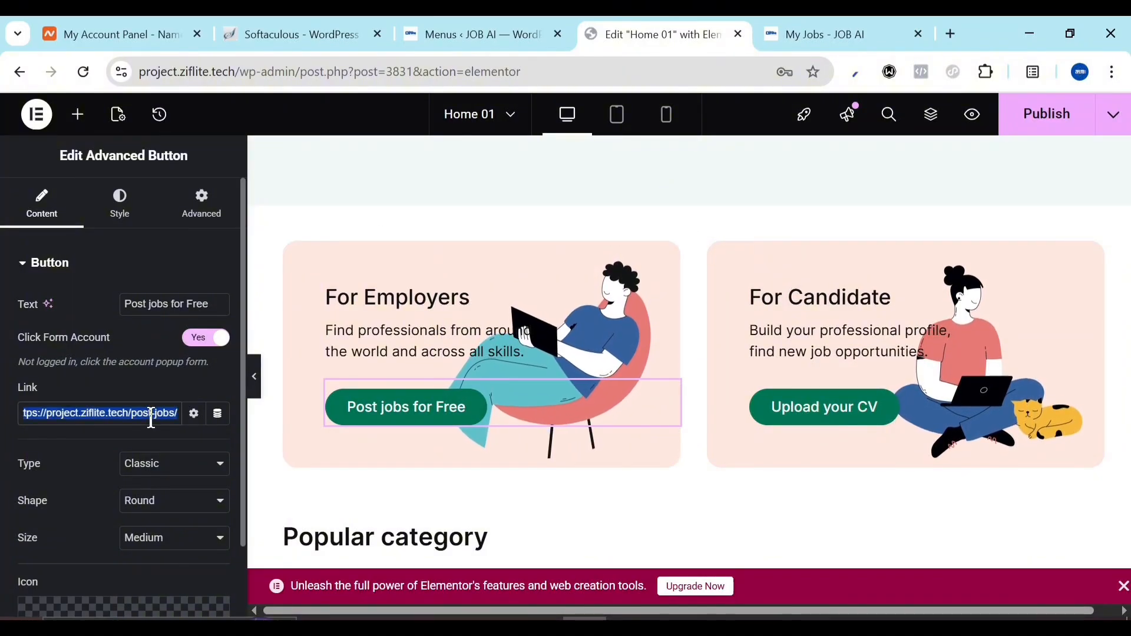
{"action": "key", "text": "ctrl+v"}
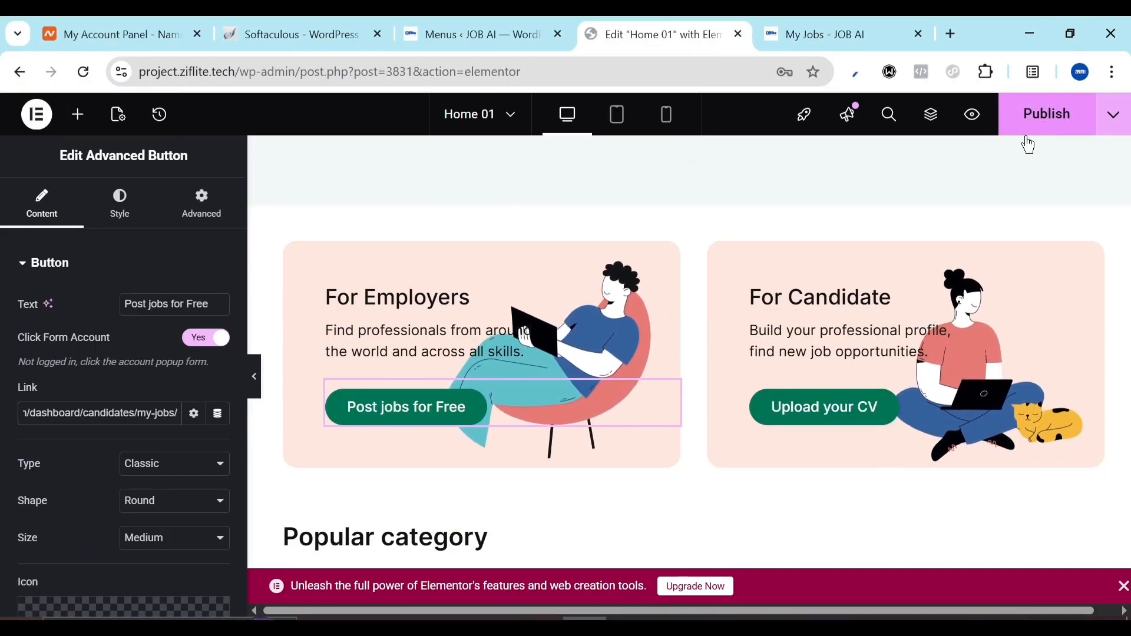
{"action": "key", "text": "ctrl+s"}
{"action": "scroll", "coordinate": [810, 500], "scroll_direction": "down", "scroll_amount": 5}
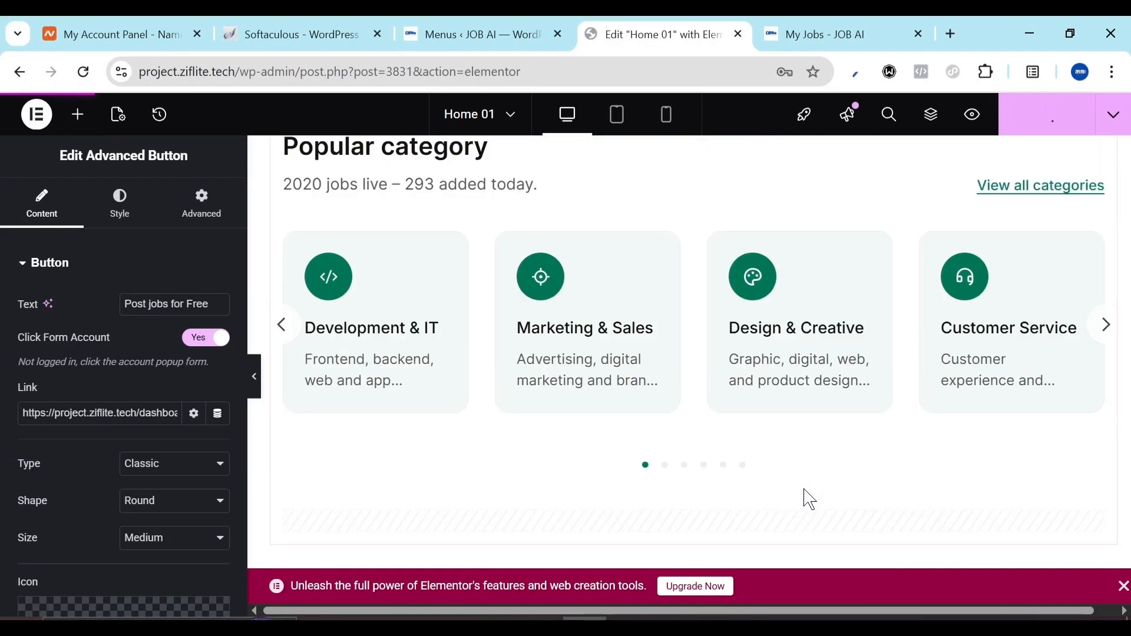
{"action": "scroll", "coordinate": [807, 498], "scroll_direction": "down", "scroll_amount": 6}
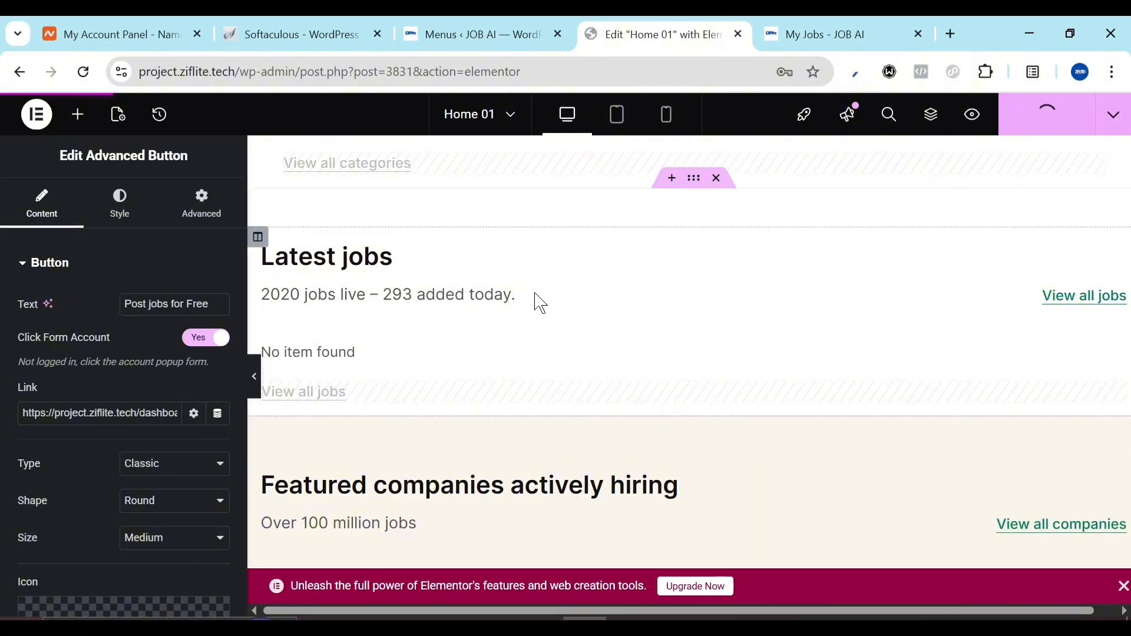
Rename the Latest jobs heading to 'jobs Update'
{"action": "left_click", "coordinate": [447, 268]}
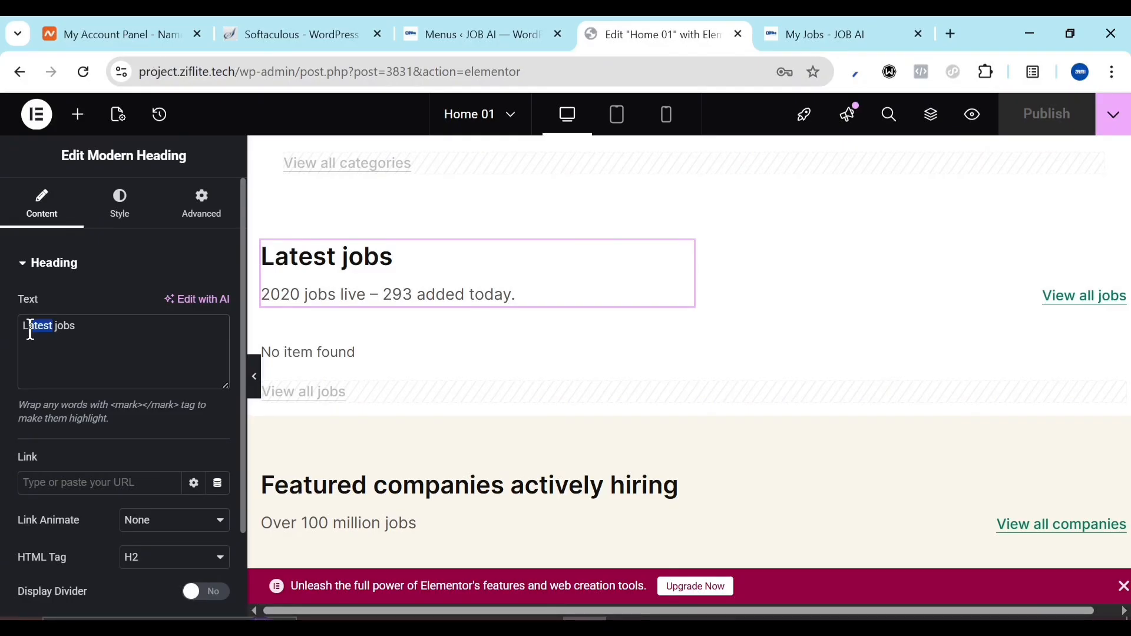
{"action": "key", "text": "BackSpace"}
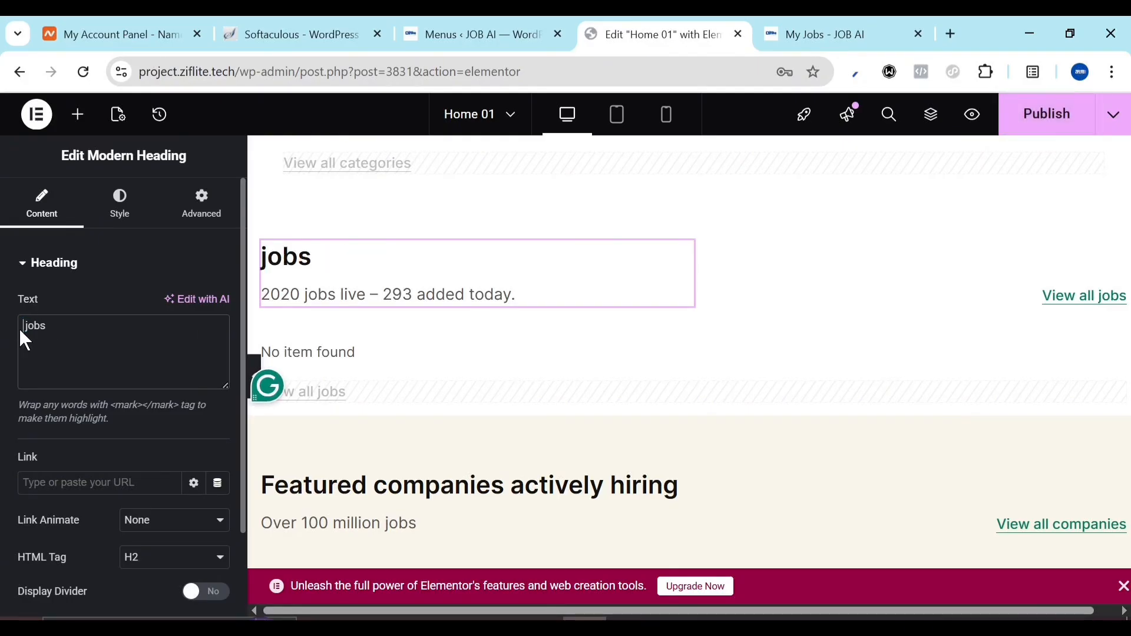
{"action": "left_click", "coordinate": [58, 339]}
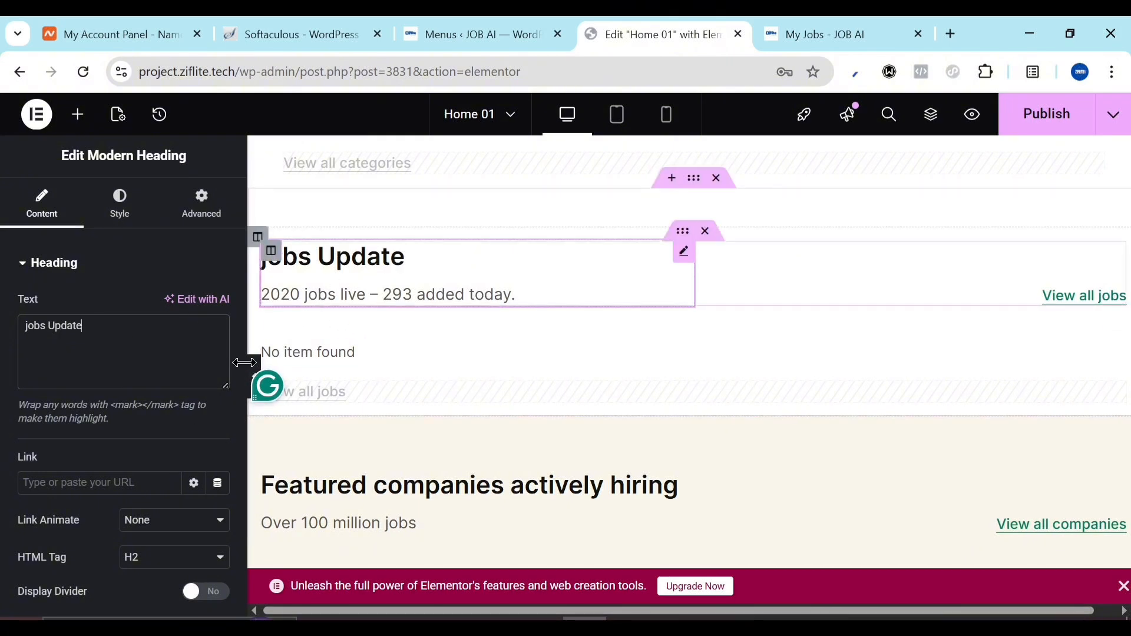
Change the heading's description year from 2020 to 2025 and the 293 count to 1000
{"action": "scroll", "coordinate": [214, 400], "scroll_direction": "down", "scroll_amount": 3}
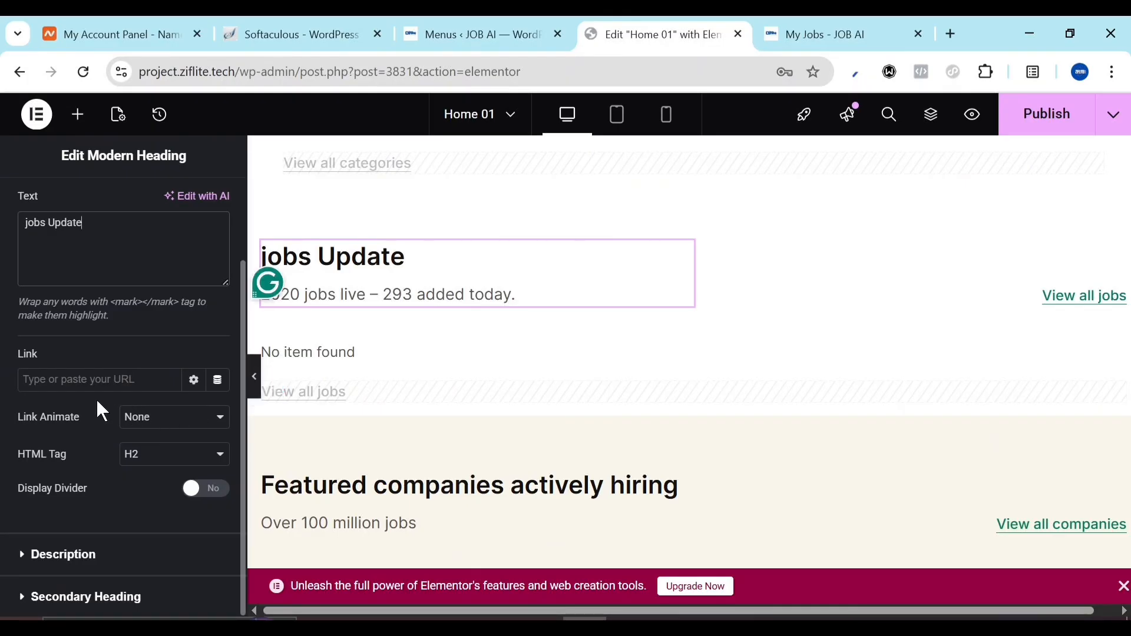
{"action": "left_click", "coordinate": [44, 554]}
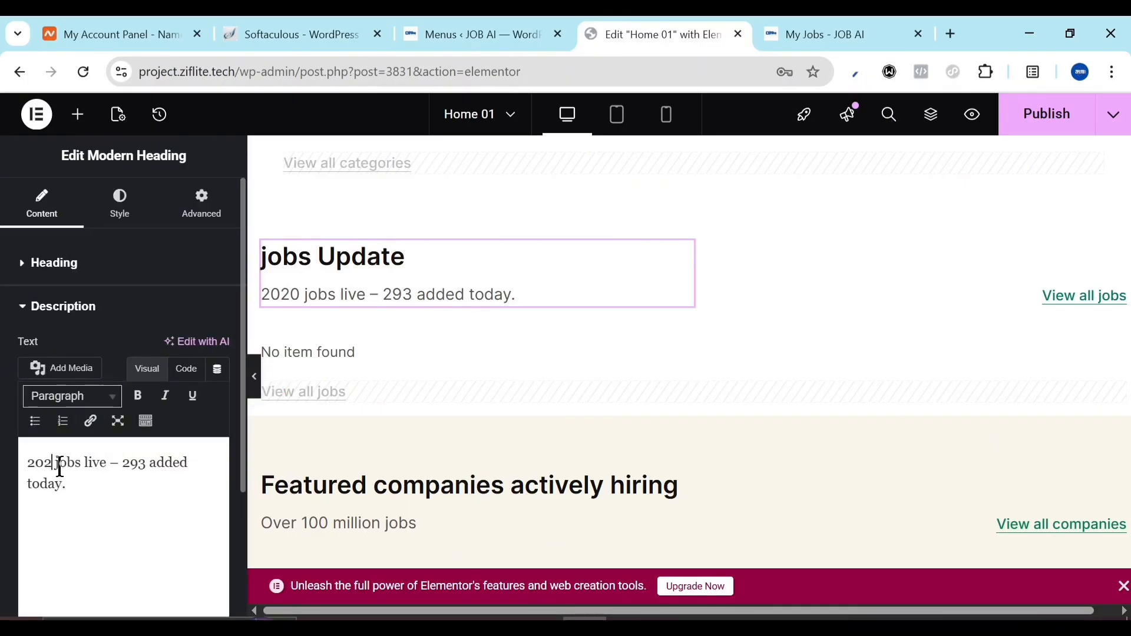
{"action": "type", "text": "5"}
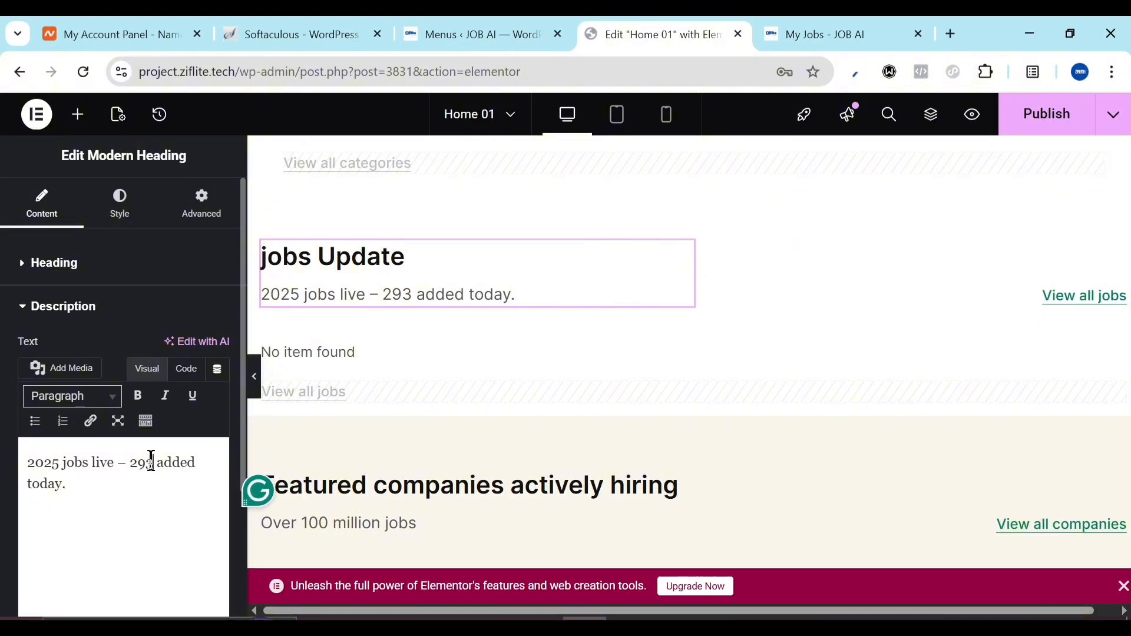
{"action": "key", "text": "BackSpace"}
{"action": "key", "text": "BackSpace"}
{"action": "key", "text": "BackSpace"}
{"action": "type", "text": "1000"}
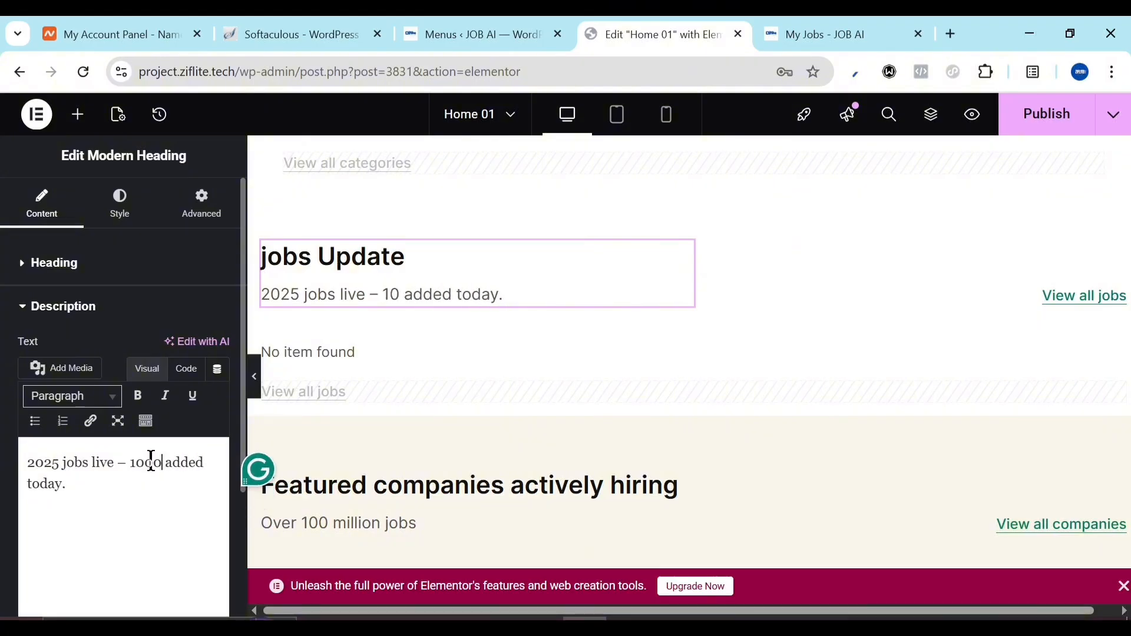
{"action": "scroll", "coordinate": [536, 342], "scroll_direction": "down", "scroll_amount": 3}
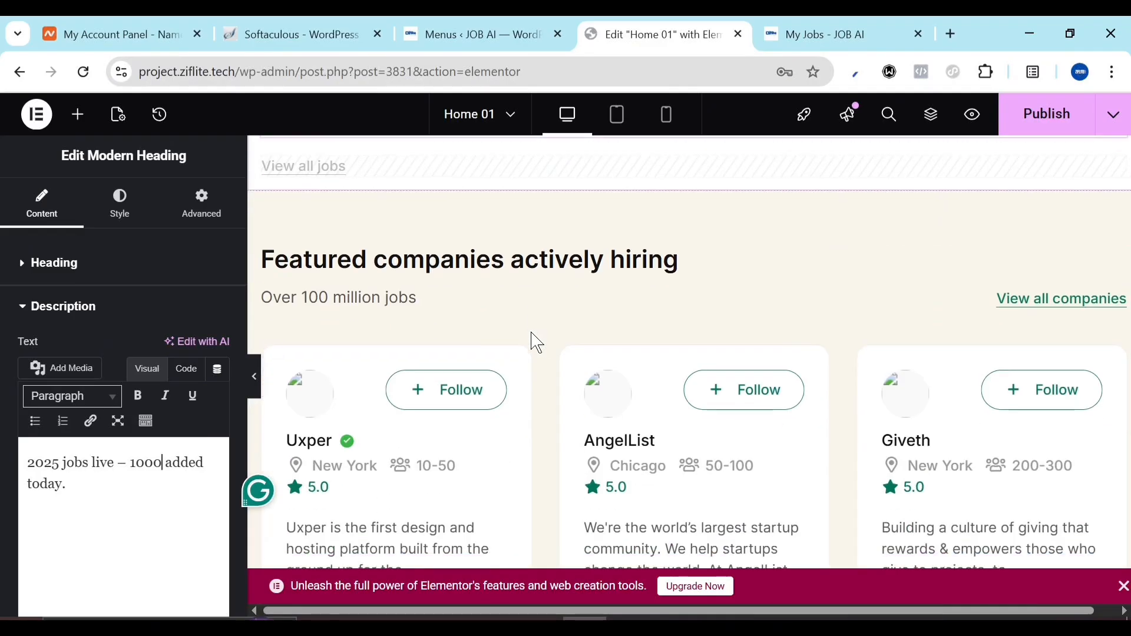
{"action": "scroll", "coordinate": [535, 342], "scroll_direction": "down", "scroll_amount": 7}
{"action": "scroll", "coordinate": [533, 341], "scroll_direction": "up", "scroll_amount": 6}
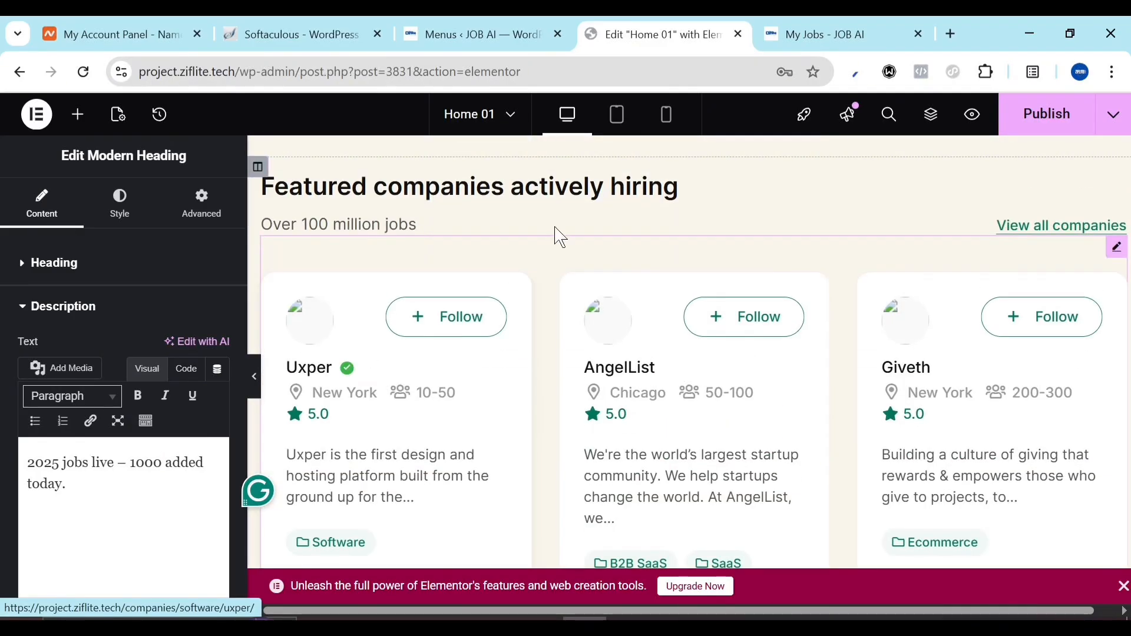
{"action": "left_click", "coordinate": [538, 290]}
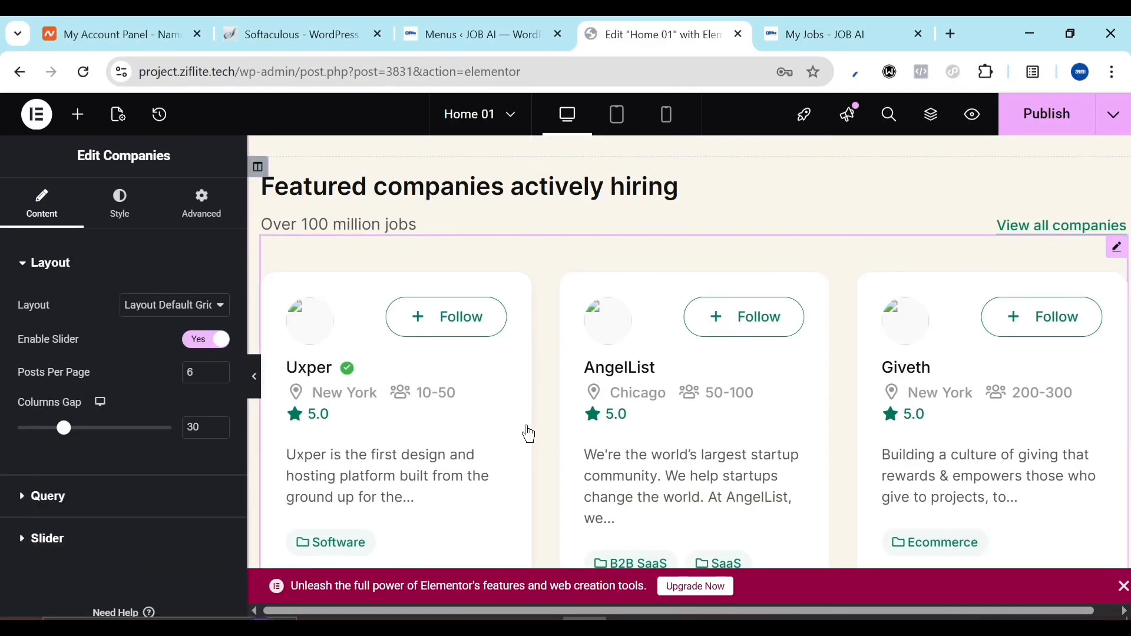
{"action": "scroll", "coordinate": [493, 548], "scroll_direction": "down", "scroll_amount": 3}
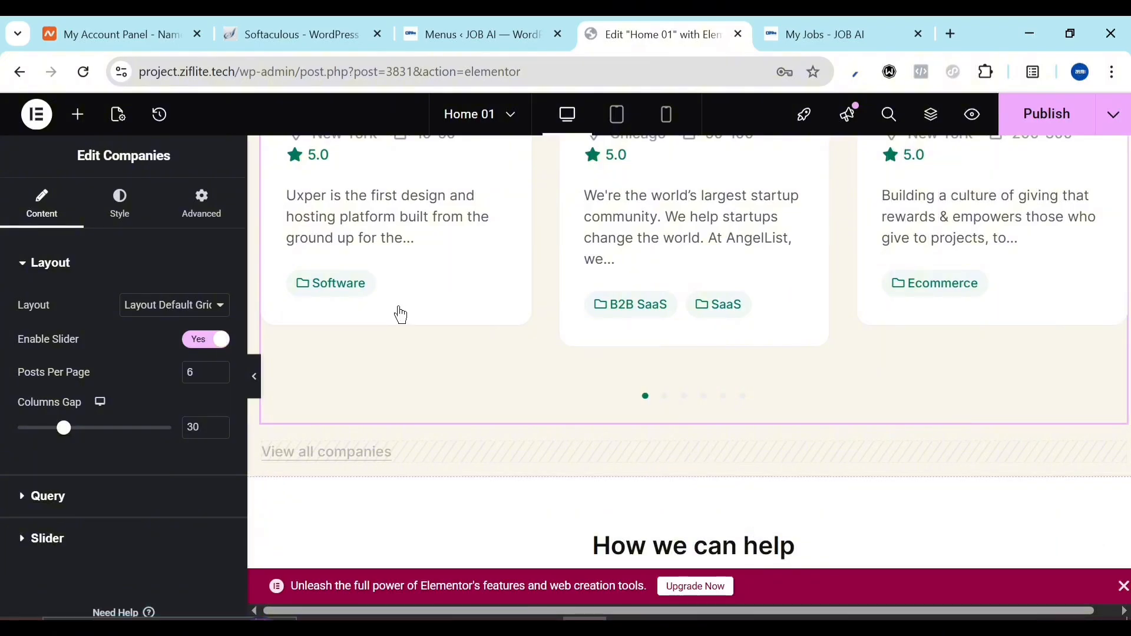
{"action": "scroll", "coordinate": [400, 315], "scroll_direction": "up", "scroll_amount": 3}
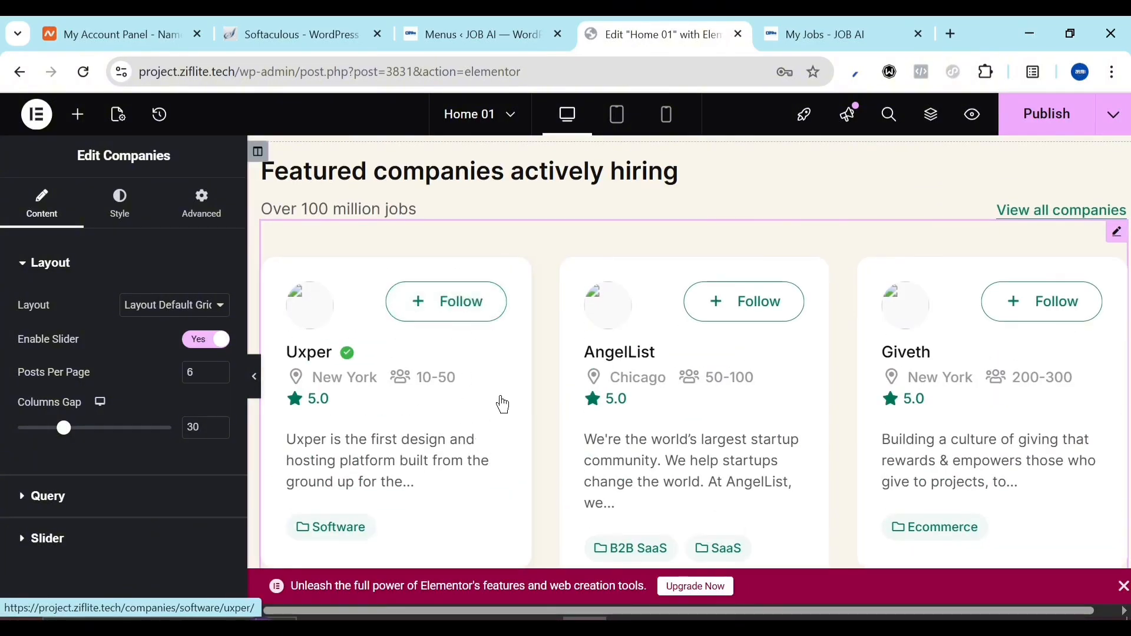
{"action": "scroll", "coordinate": [631, 482], "scroll_direction": "down", "scroll_amount": 10}
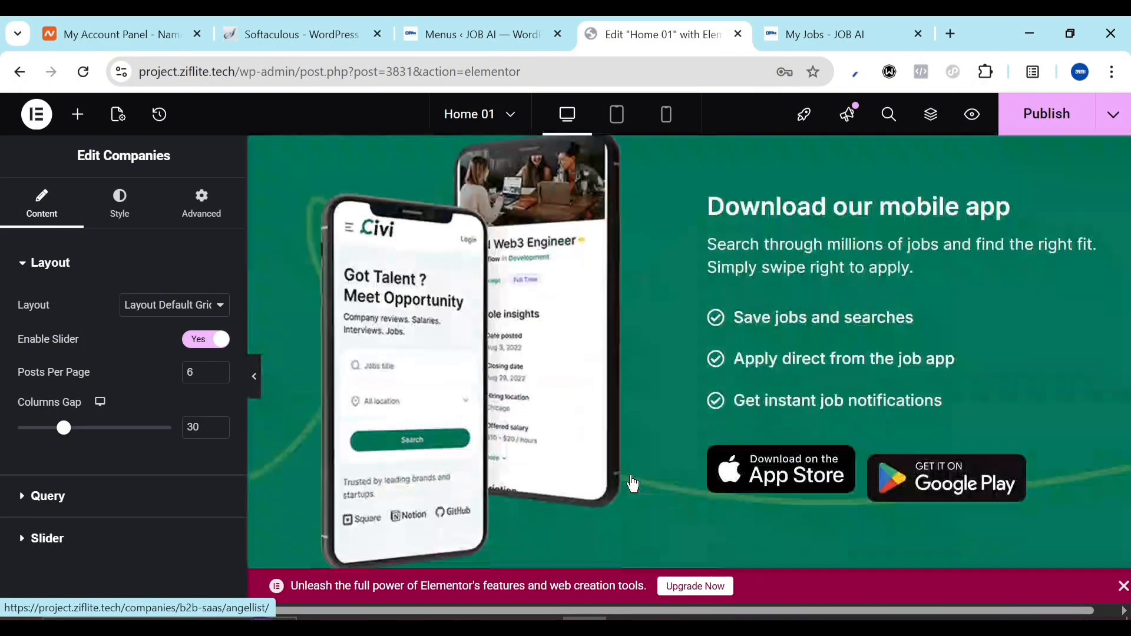
{"action": "scroll", "coordinate": [631, 480], "scroll_direction": "down", "scroll_amount": 6}
{"action": "scroll", "coordinate": [628, 475], "scroll_direction": "up", "scroll_amount": 6}
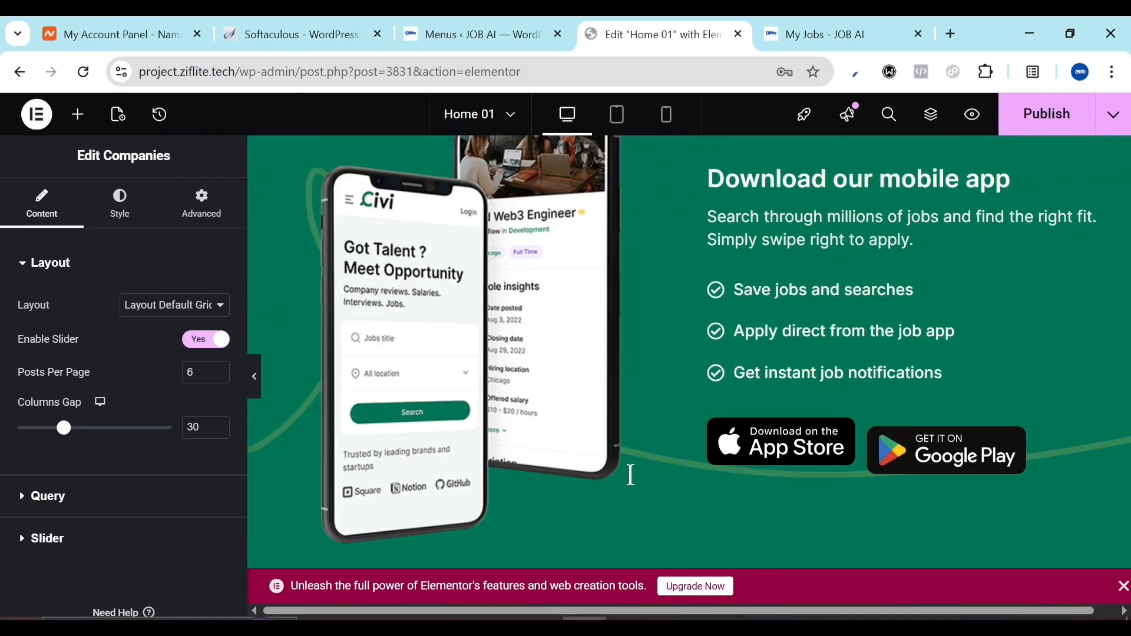
{"action": "scroll", "coordinate": [631, 477], "scroll_direction": "up", "scroll_amount": 4}
{"action": "scroll", "coordinate": [623, 469], "scroll_direction": "down", "scroll_amount": 6}
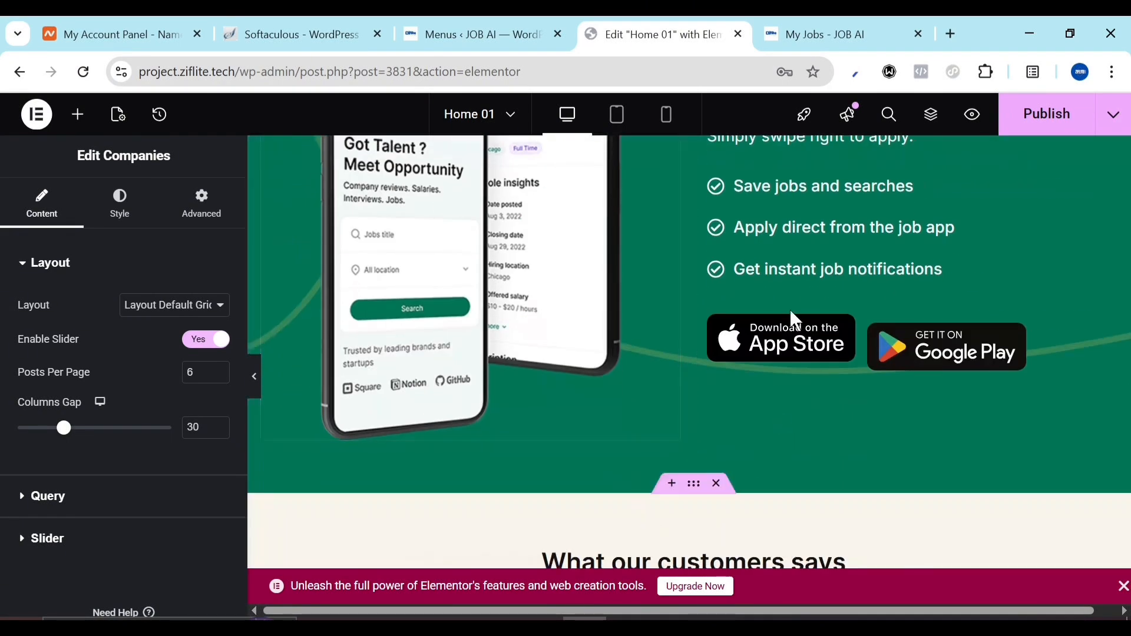
{"action": "scroll", "coordinate": [613, 448], "scroll_direction": "up", "scroll_amount": 3}
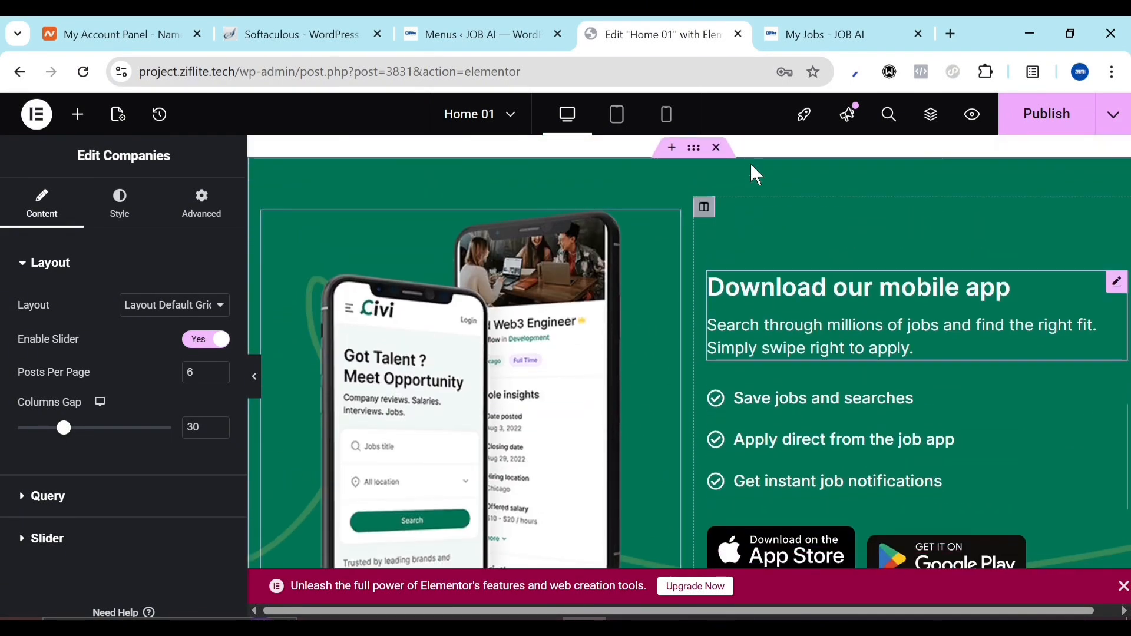
{"action": "left_click", "coordinate": [718, 148]}
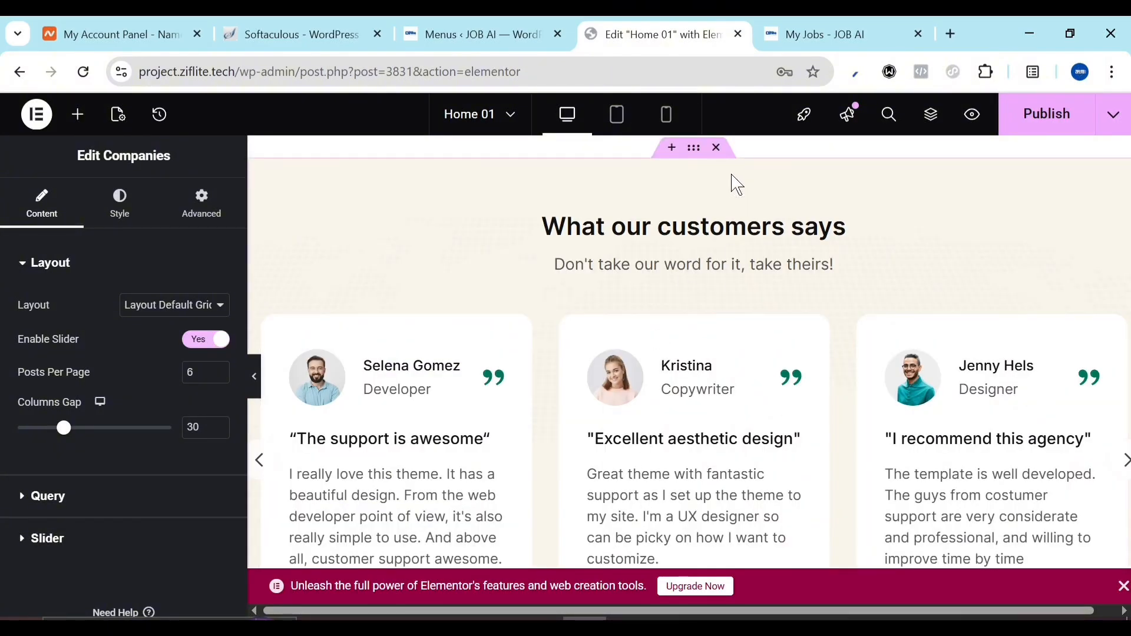
{"action": "scroll", "coordinate": [734, 184], "scroll_direction": "up", "scroll_amount": 2}
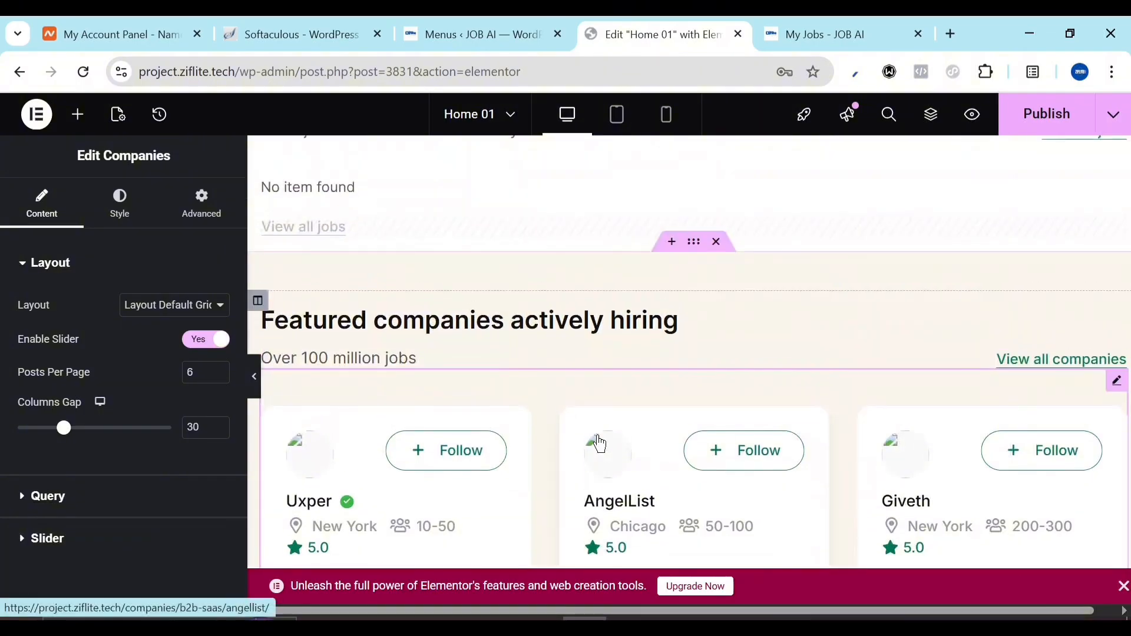
{"action": "scroll", "coordinate": [599, 443], "scroll_direction": "up", "scroll_amount": 3}
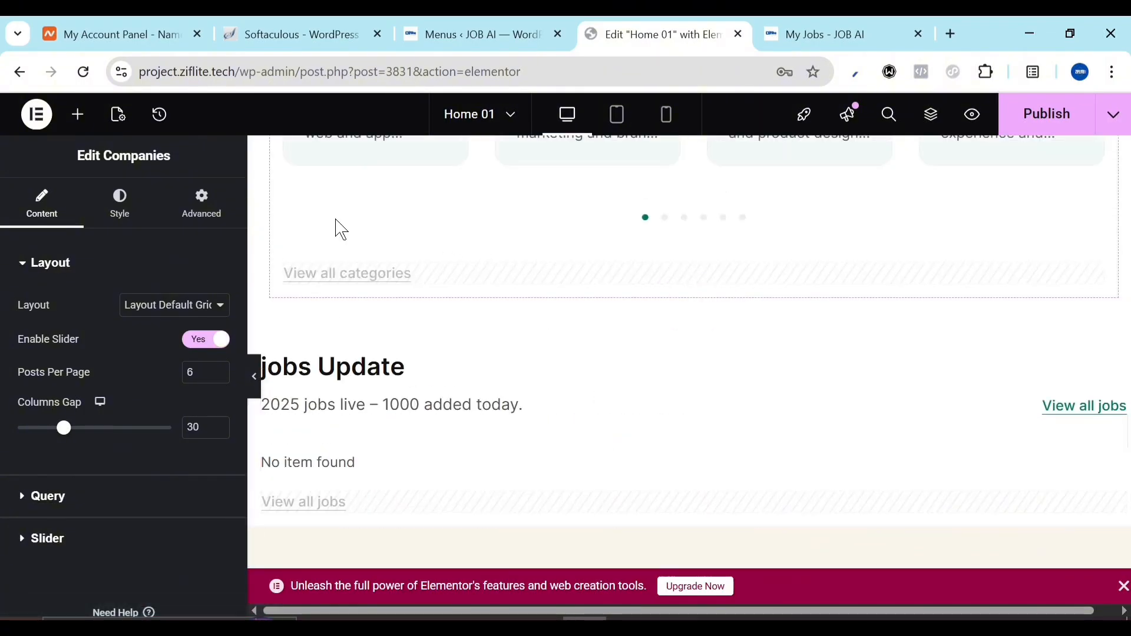
{"action": "left_click", "coordinate": [158, 121]}
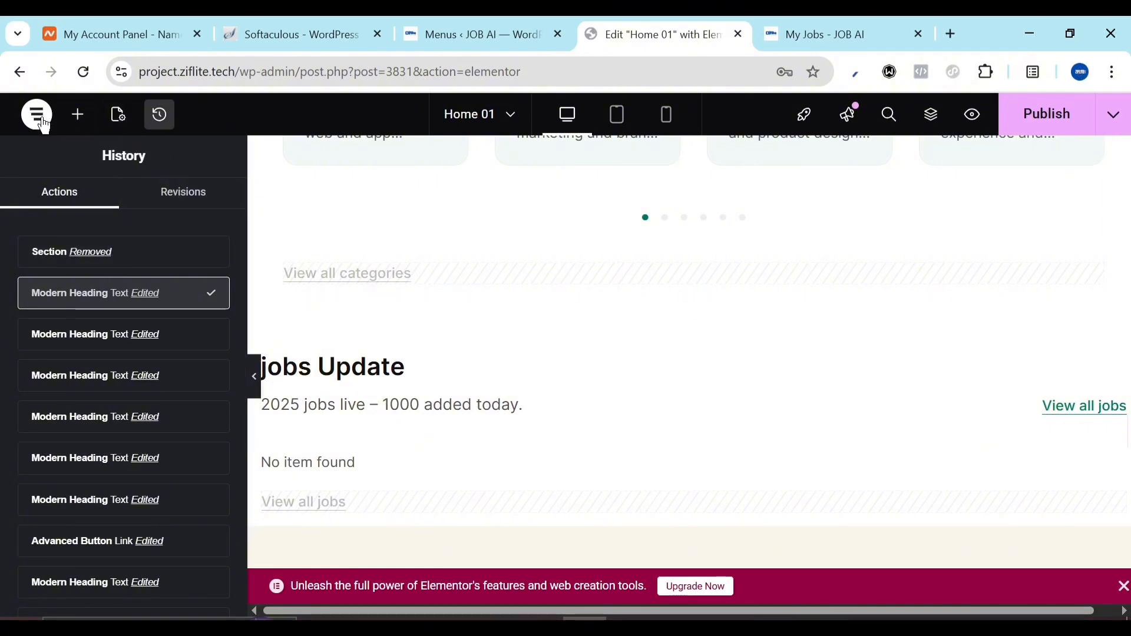
{"action": "left_click", "coordinate": [70, 125]}
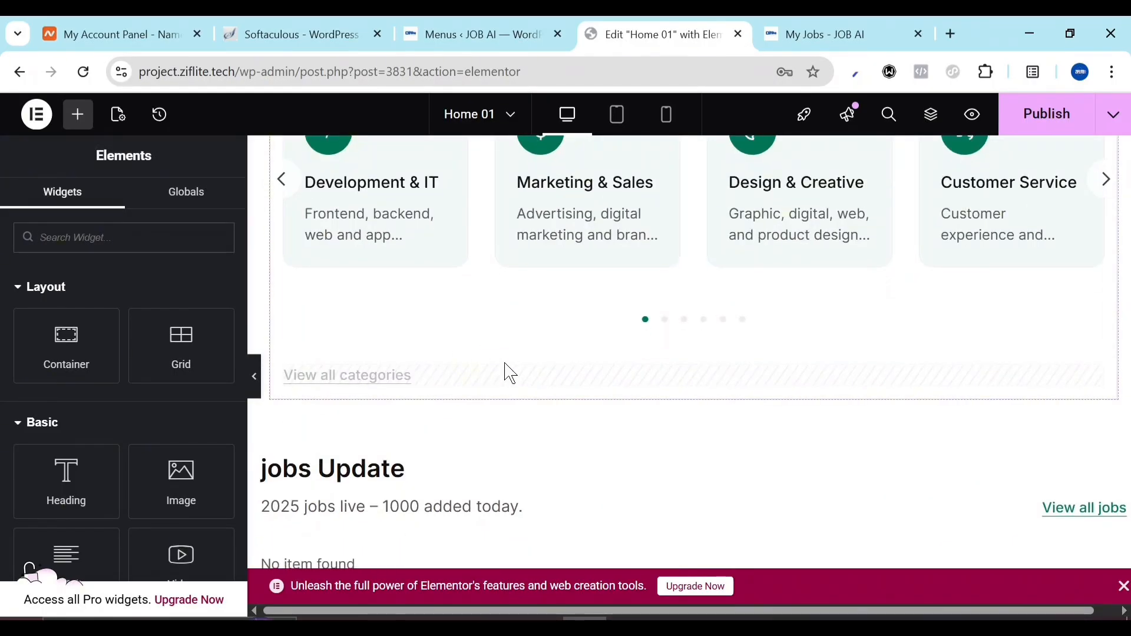
{"action": "scroll", "coordinate": [508, 368], "scroll_direction": "down", "scroll_amount": 10}
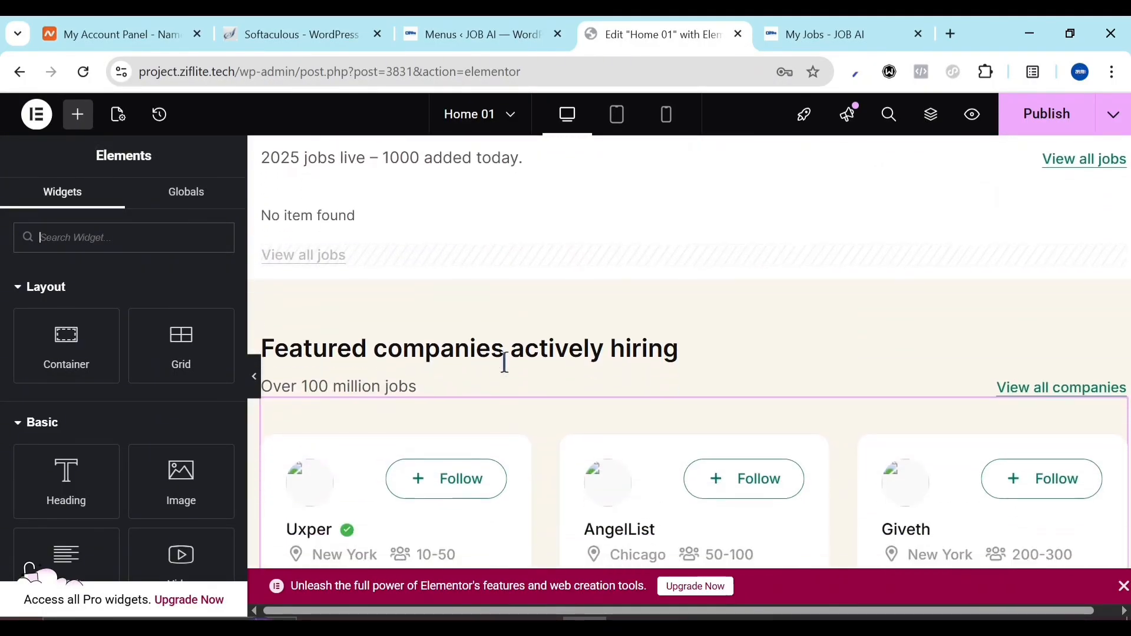
{"action": "scroll", "coordinate": [507, 368], "scroll_direction": "down", "scroll_amount": 10}
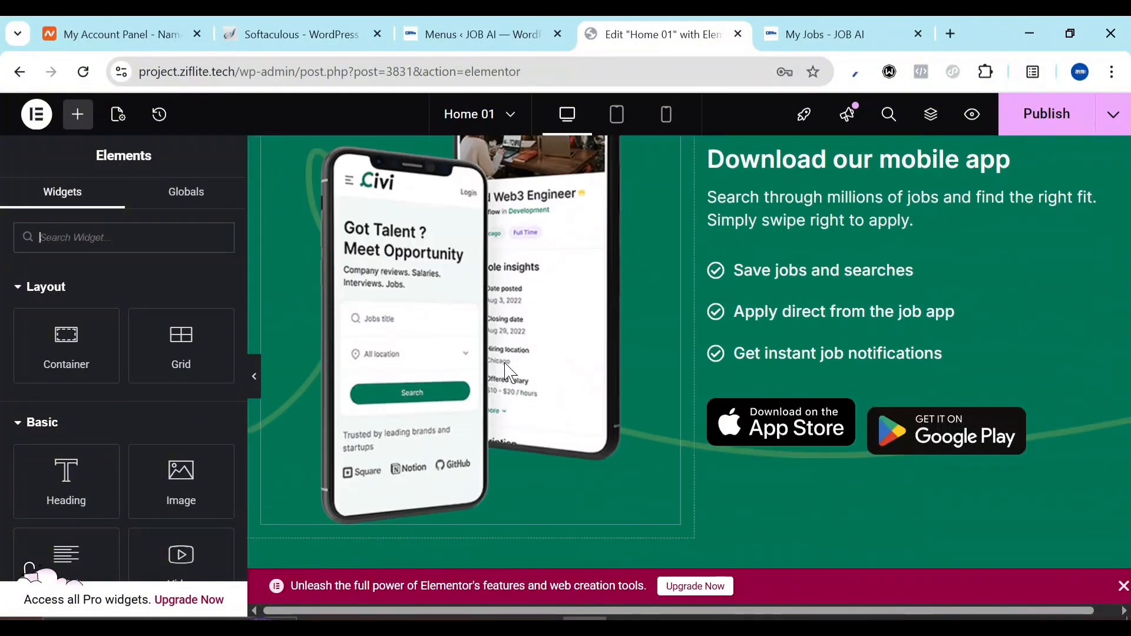
{"action": "scroll", "coordinate": [507, 368], "scroll_direction": "up", "scroll_amount": 5}
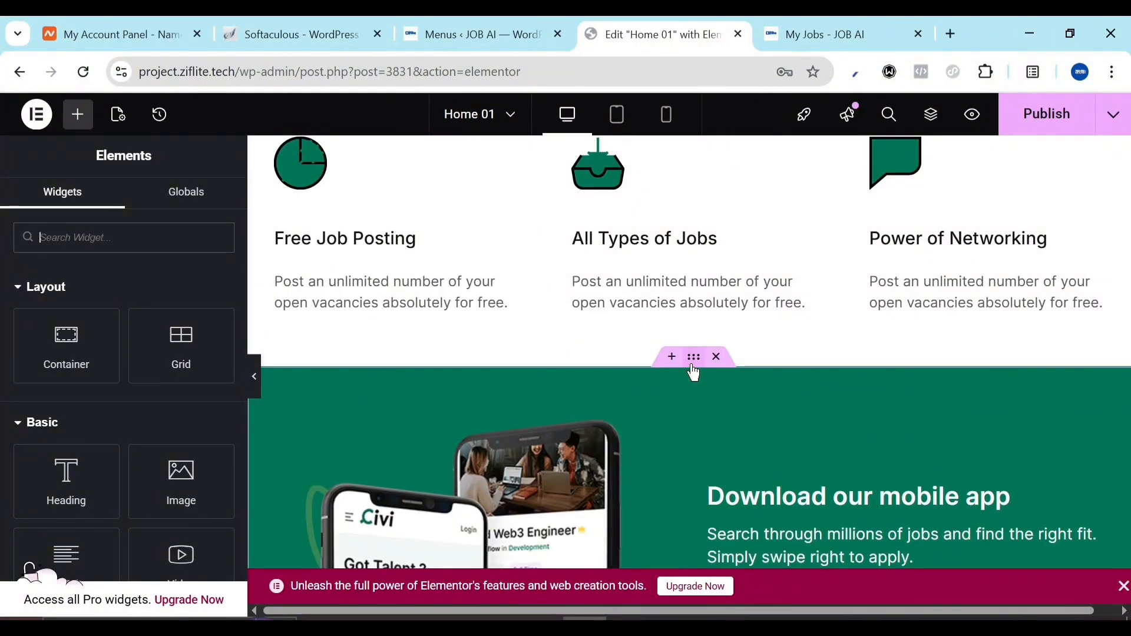
Toggle Hide On Desktop and Tablet for the Download our mobile app section, then set Desktop back to Show
{"action": "left_click", "coordinate": [694, 366]}
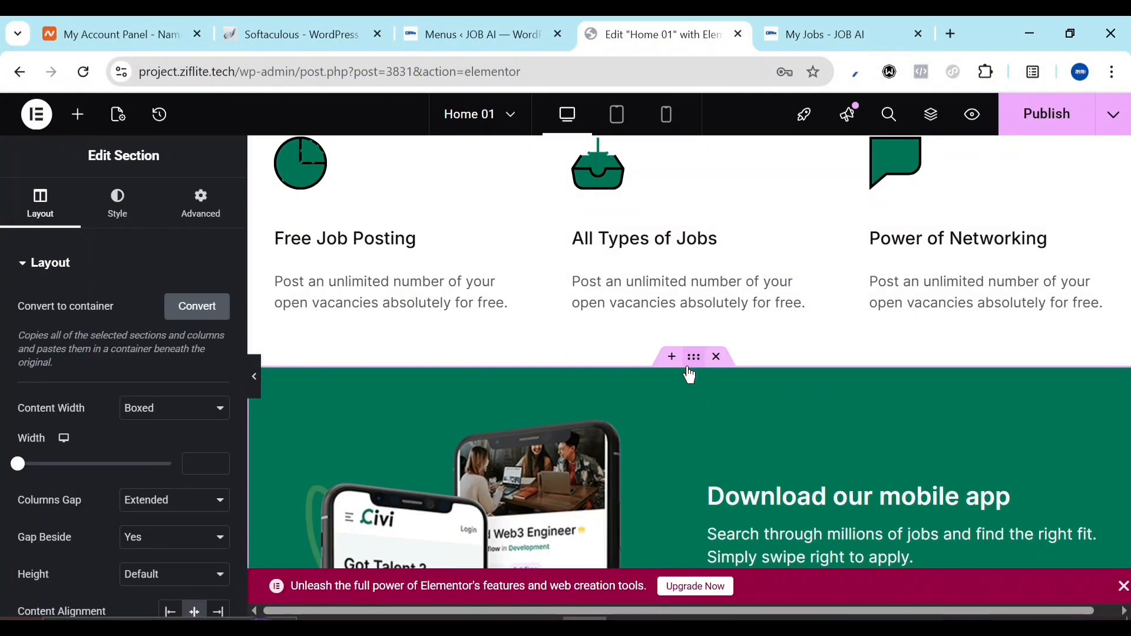
{"action": "left_click", "coordinate": [201, 201]}
{"action": "scroll", "coordinate": [35, 370], "scroll_direction": "down", "scroll_amount": 5}
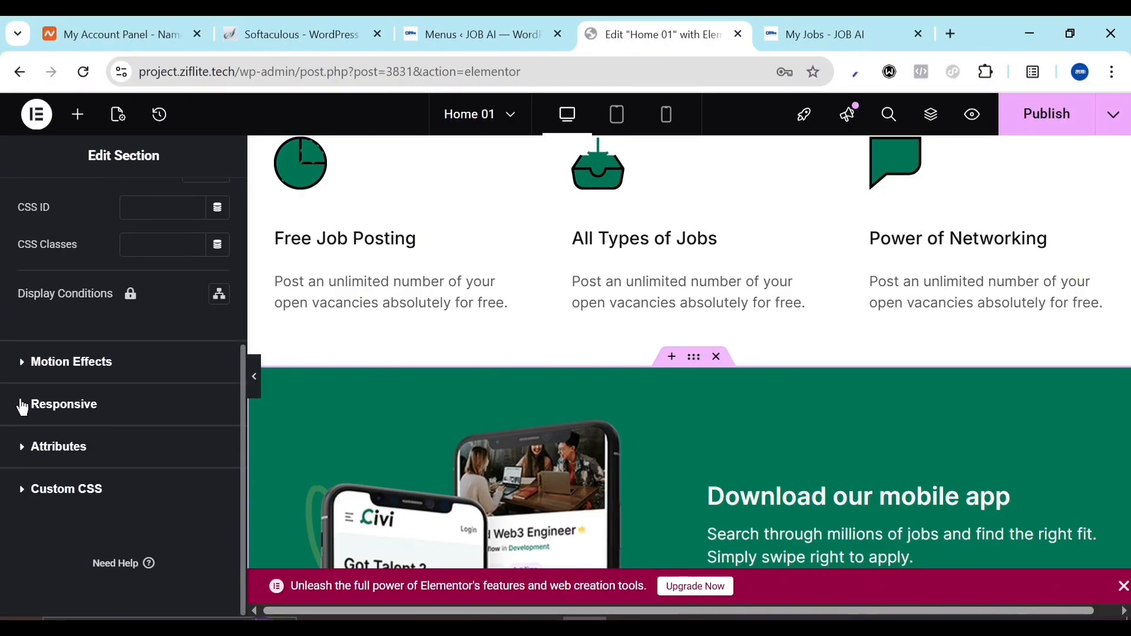
{"action": "left_click", "coordinate": [22, 405]}
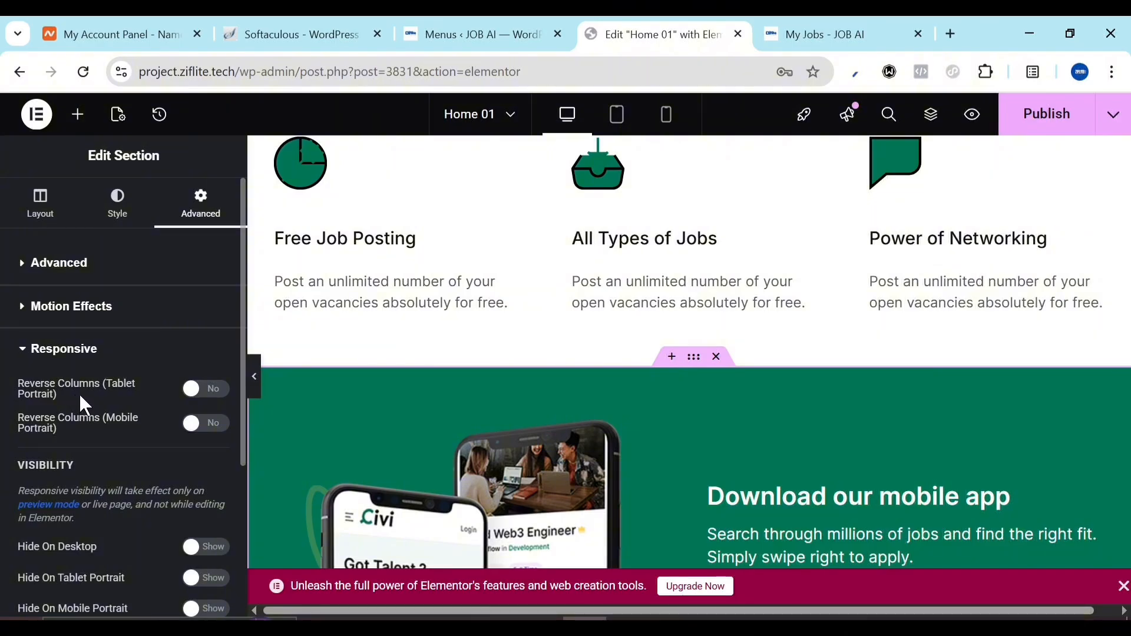
{"action": "scroll", "coordinate": [81, 398], "scroll_direction": "down", "scroll_amount": 2}
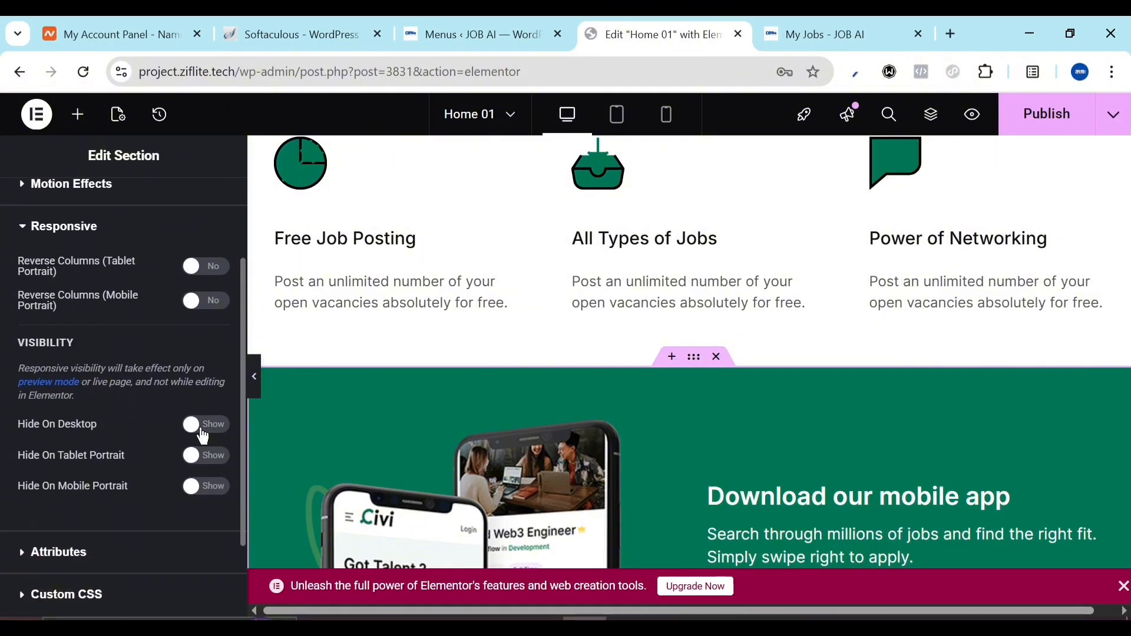
{"action": "left_click", "coordinate": [205, 425]}
{"action": "scroll", "coordinate": [553, 311], "scroll_direction": "down", "scroll_amount": 3}
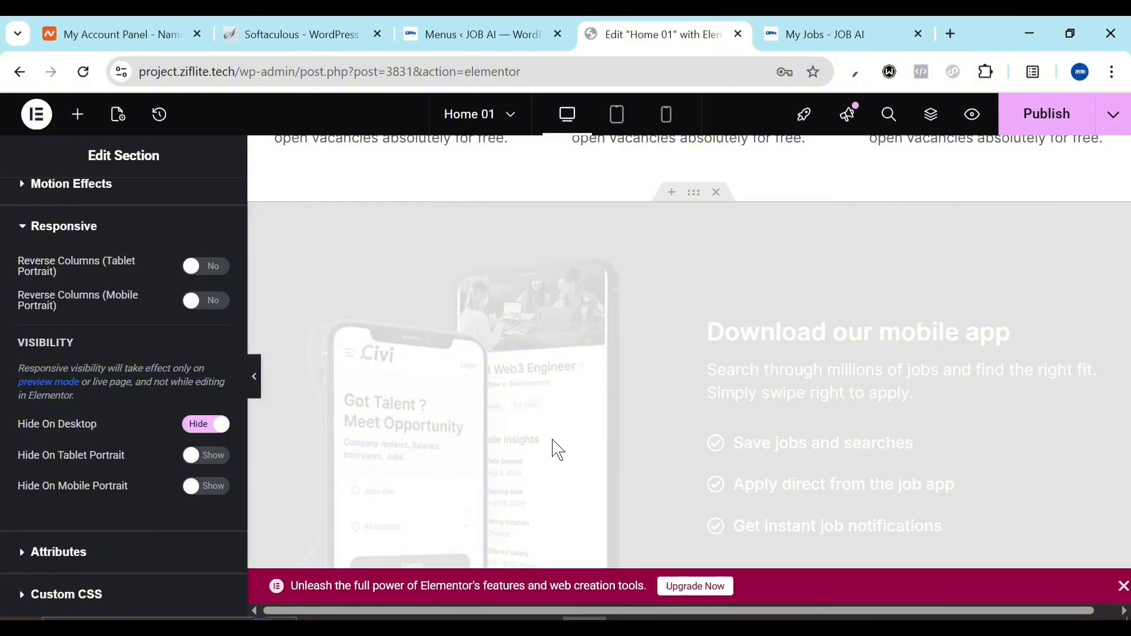
{"action": "scroll", "coordinate": [559, 451], "scroll_direction": "down", "scroll_amount": 3}
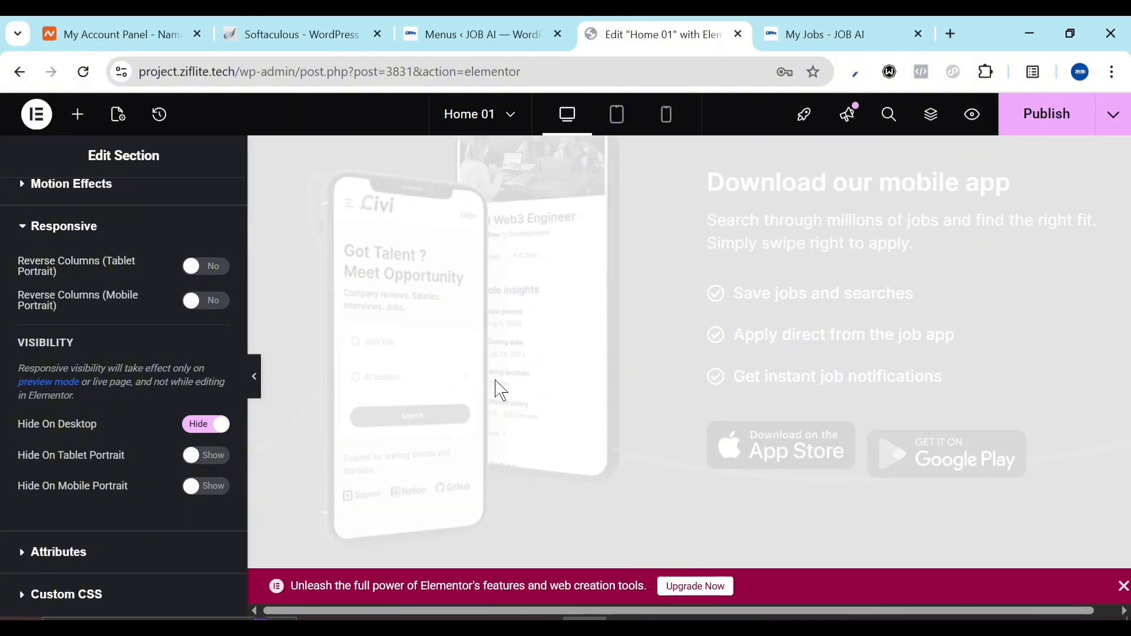
{"action": "left_click", "coordinate": [212, 461]}
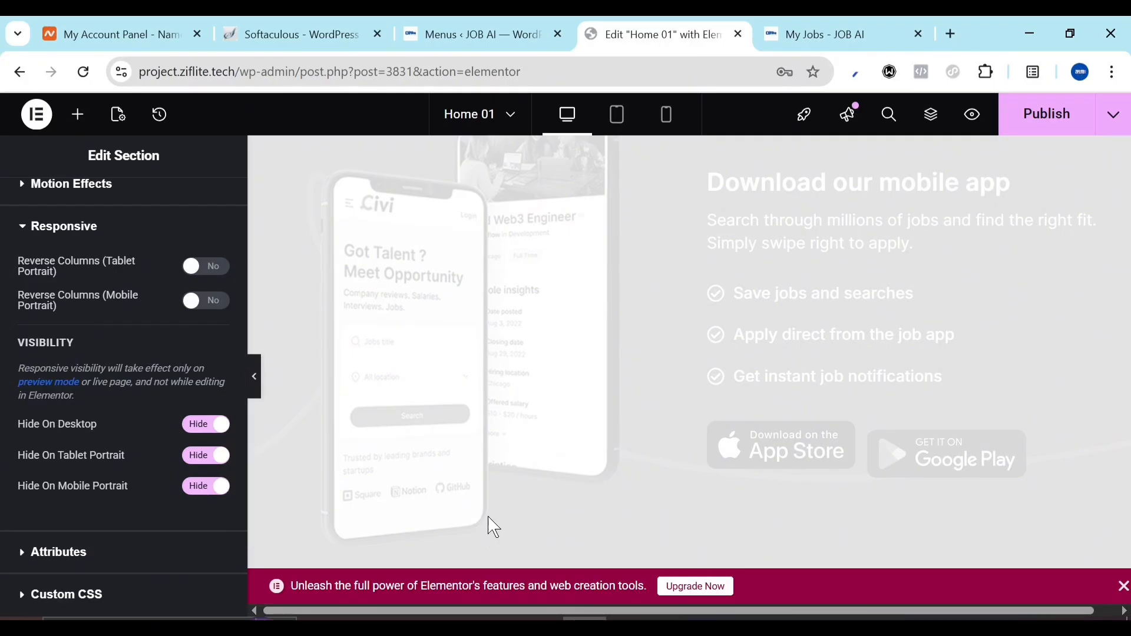
{"action": "left_click", "coordinate": [206, 424]}
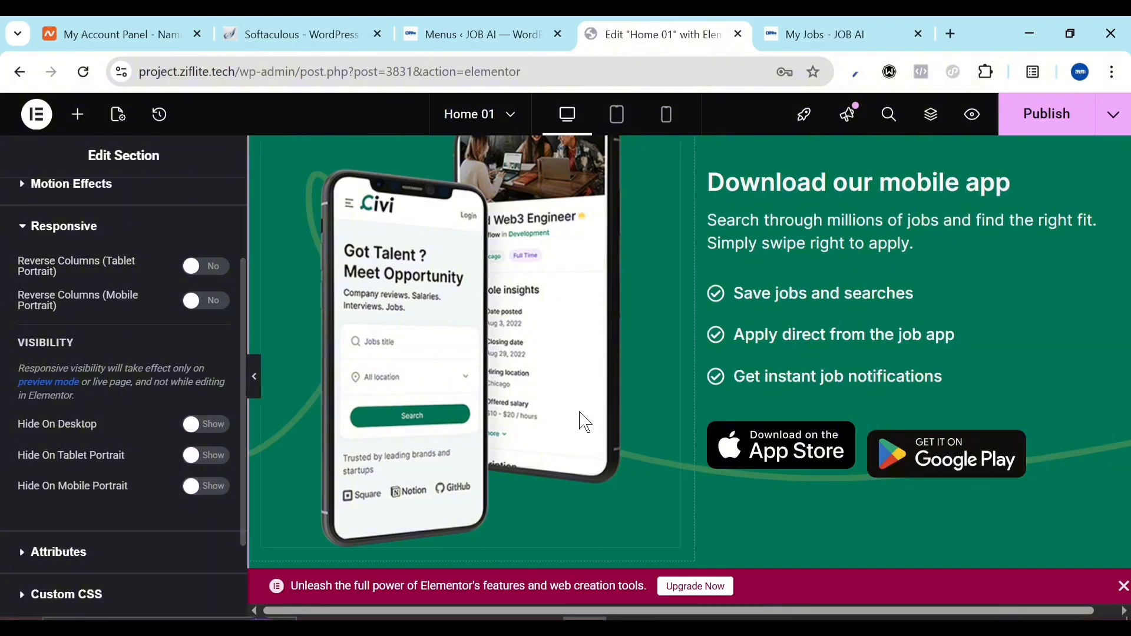
{"action": "scroll", "coordinate": [582, 423], "scroll_direction": "up", "scroll_amount": 8}
{"action": "scroll", "coordinate": [841, 463], "scroll_direction": "down", "scroll_amount": 6}
{"action": "scroll", "coordinate": [841, 463], "scroll_direction": "down", "scroll_amount": 10}
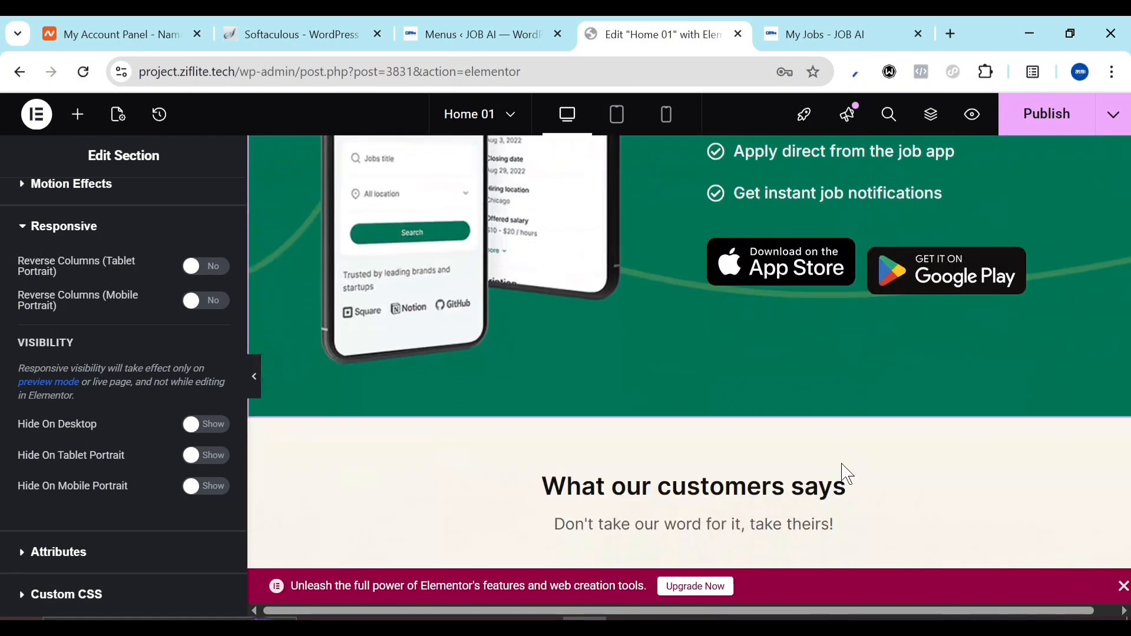
{"action": "scroll", "coordinate": [847, 474], "scroll_direction": "up", "scroll_amount": 7}
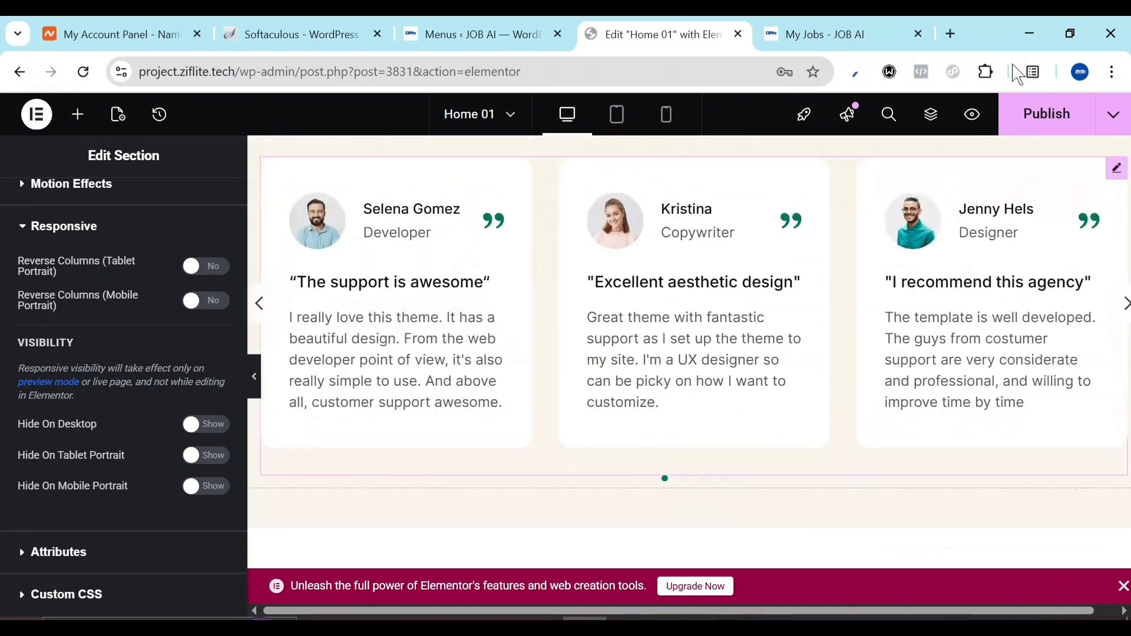
{"action": "scroll", "coordinate": [860, 395], "scroll_direction": "down", "scroll_amount": 15}
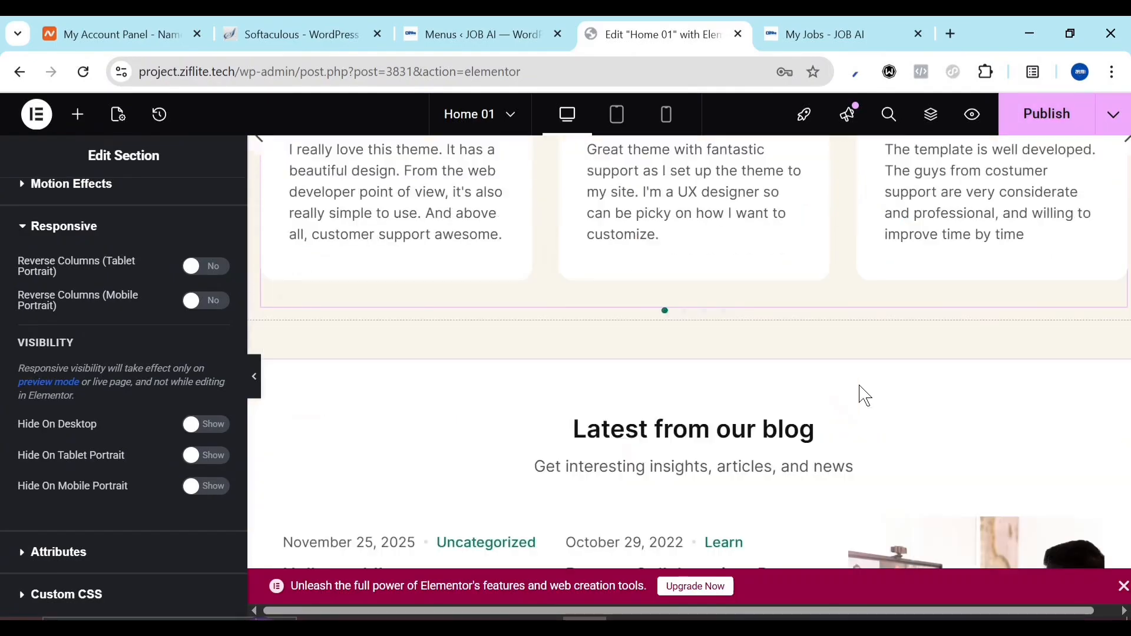
{"action": "scroll", "coordinate": [865, 396], "scroll_direction": "up", "scroll_amount": 12}
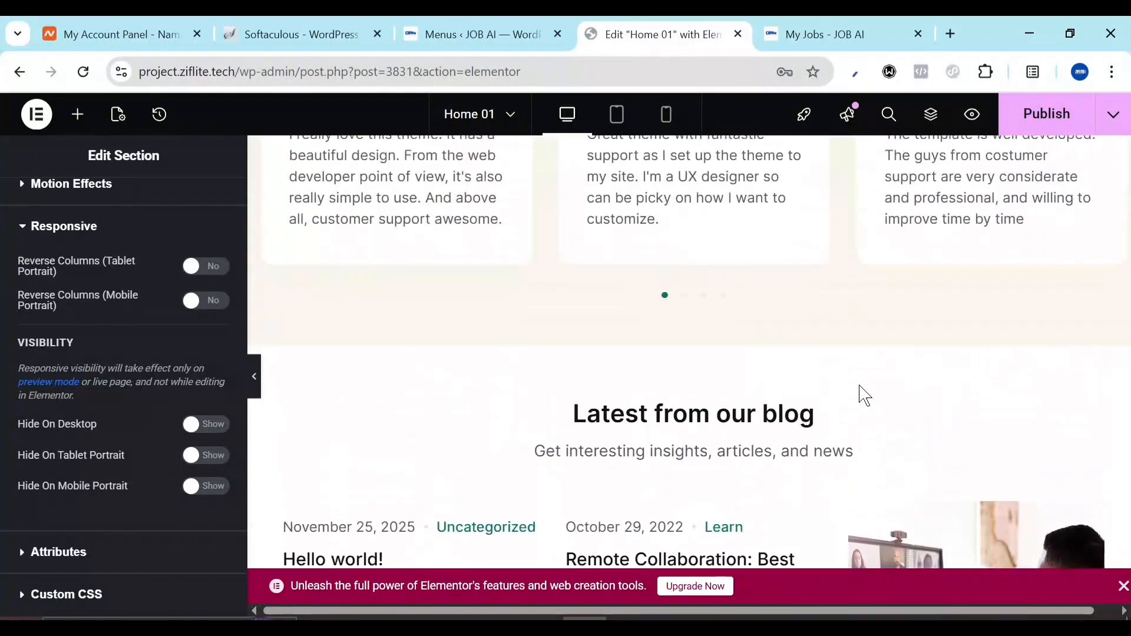
{"action": "scroll", "coordinate": [864, 396], "scroll_direction": "down", "scroll_amount": 8}
{"action": "scroll", "coordinate": [864, 396], "scroll_direction": "down", "scroll_amount": 3}
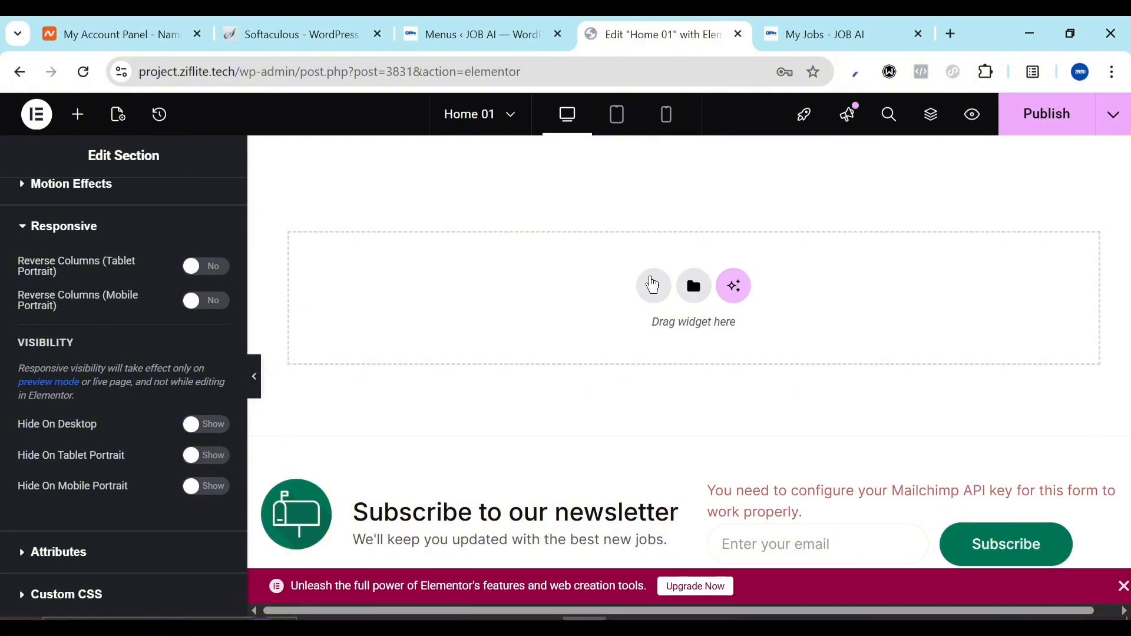
{"action": "scroll", "coordinate": [652, 285], "scroll_direction": "up", "scroll_amount": 15}
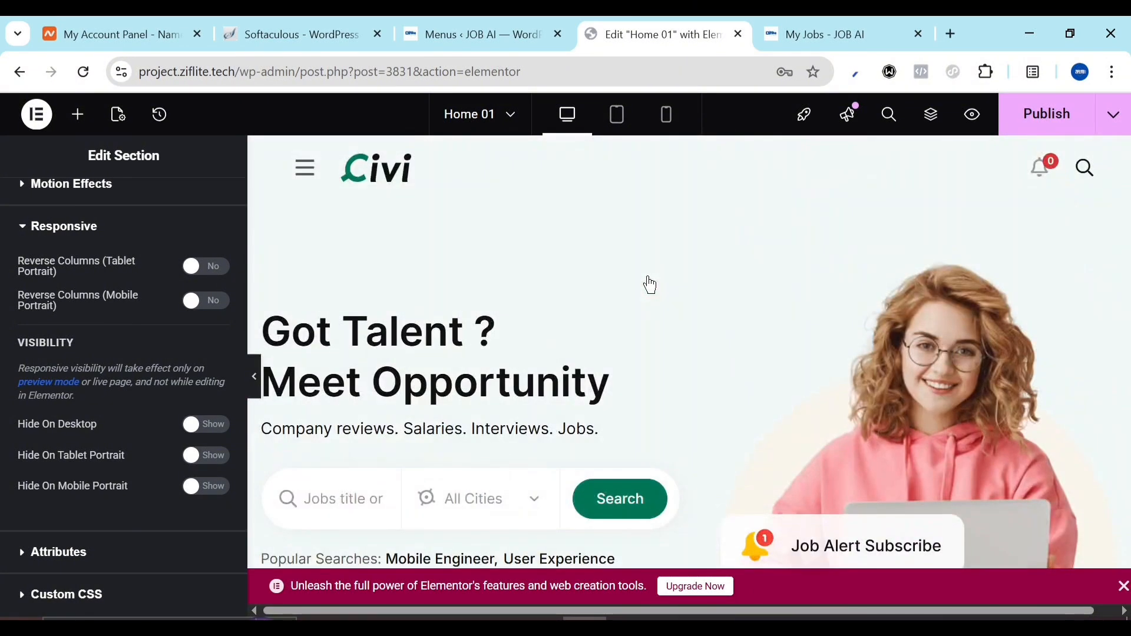
{"action": "scroll", "coordinate": [651, 285], "scroll_direction": "down", "scroll_amount": 8}
{"action": "scroll", "coordinate": [647, 285], "scroll_direction": "up", "scroll_amount": 3}
{"action": "scroll", "coordinate": [646, 285], "scroll_direction": "down", "scroll_amount": 5}
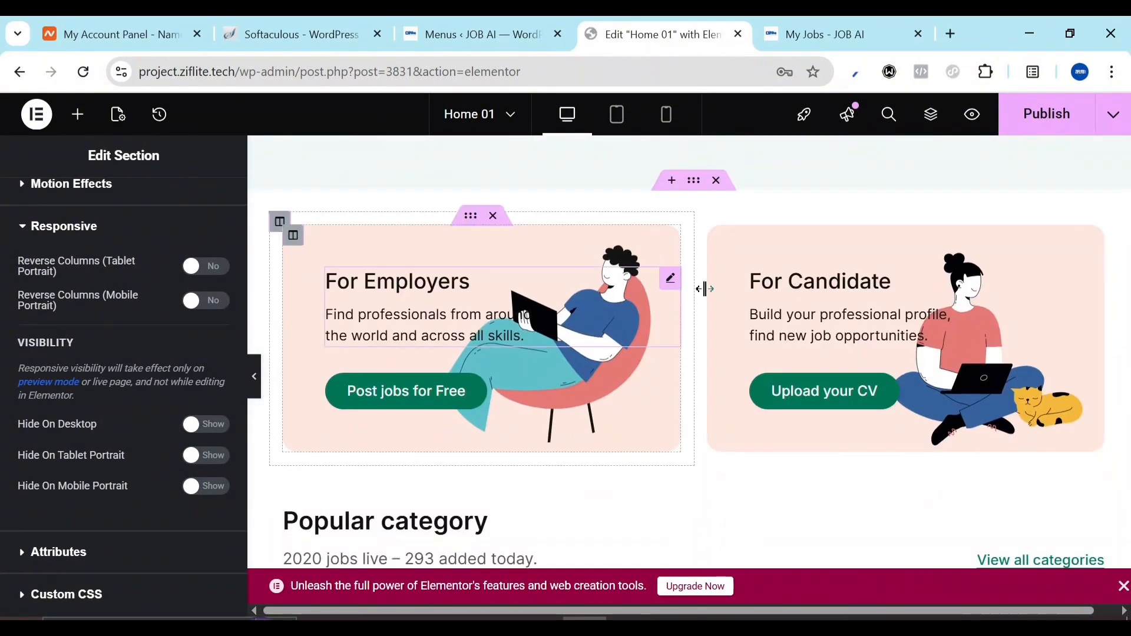
{"action": "scroll", "coordinate": [626, 214], "scroll_direction": "up", "scroll_amount": 5}
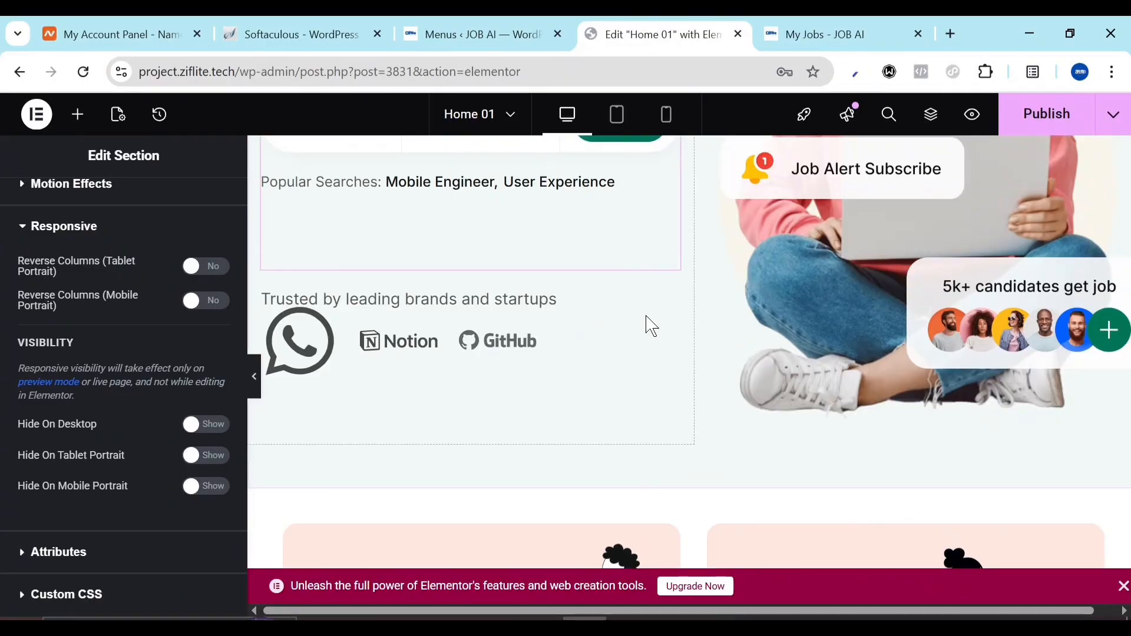
{"action": "scroll", "coordinate": [666, 441], "scroll_direction": "down", "scroll_amount": 2}
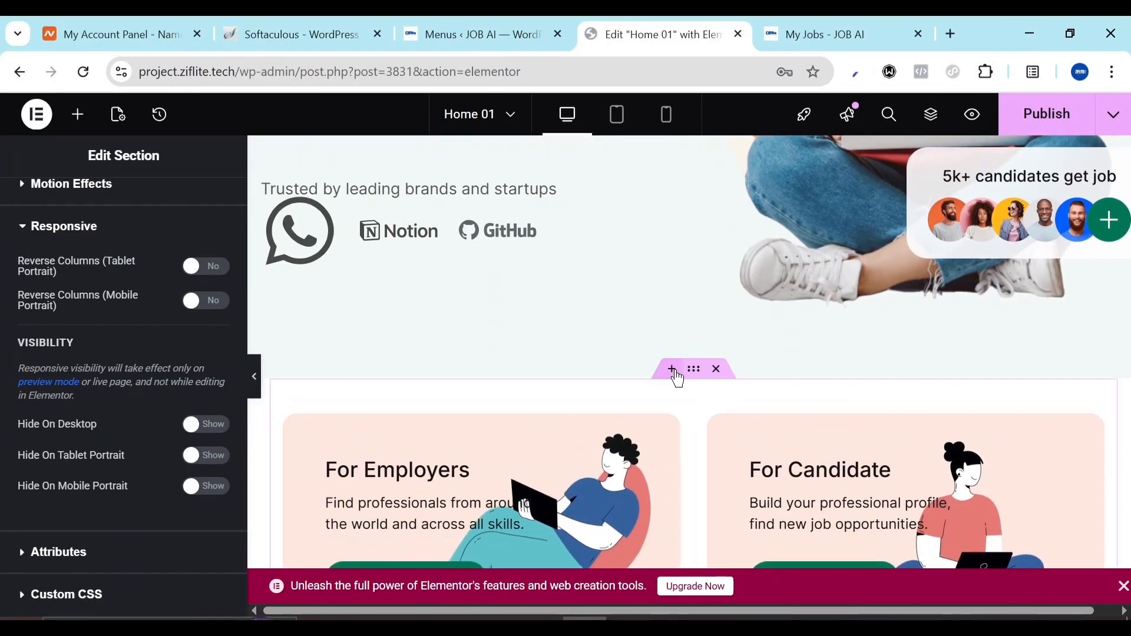
{"action": "left_click", "coordinate": [673, 371]}
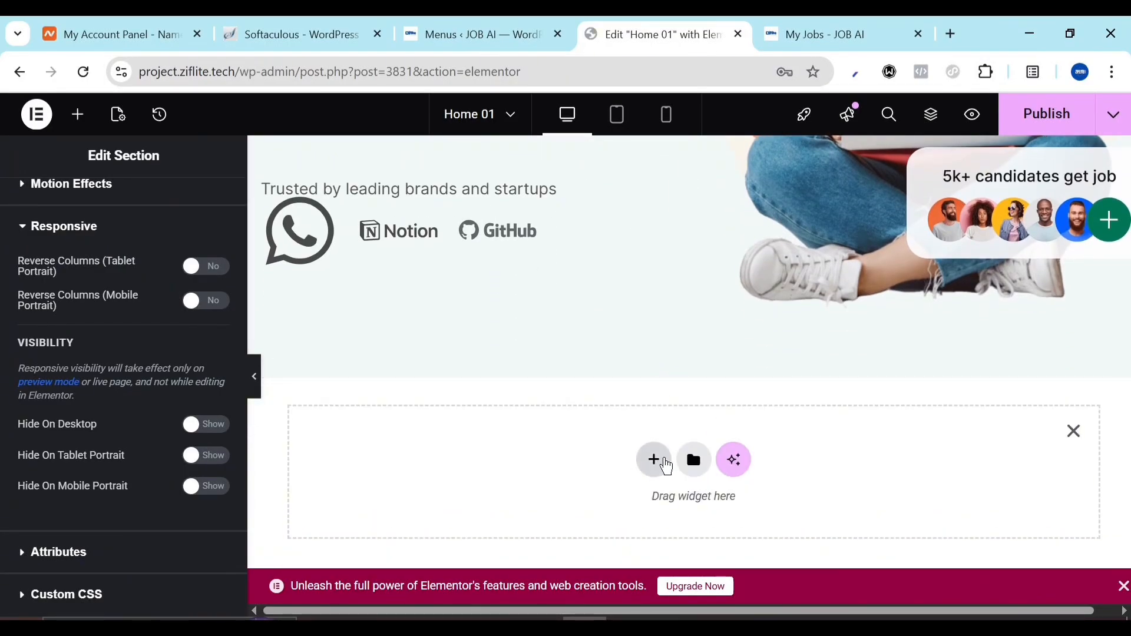
{"action": "left_click", "coordinate": [654, 460]}
{"action": "scroll", "coordinate": [663, 459], "scroll_direction": "down", "scroll_amount": 1}
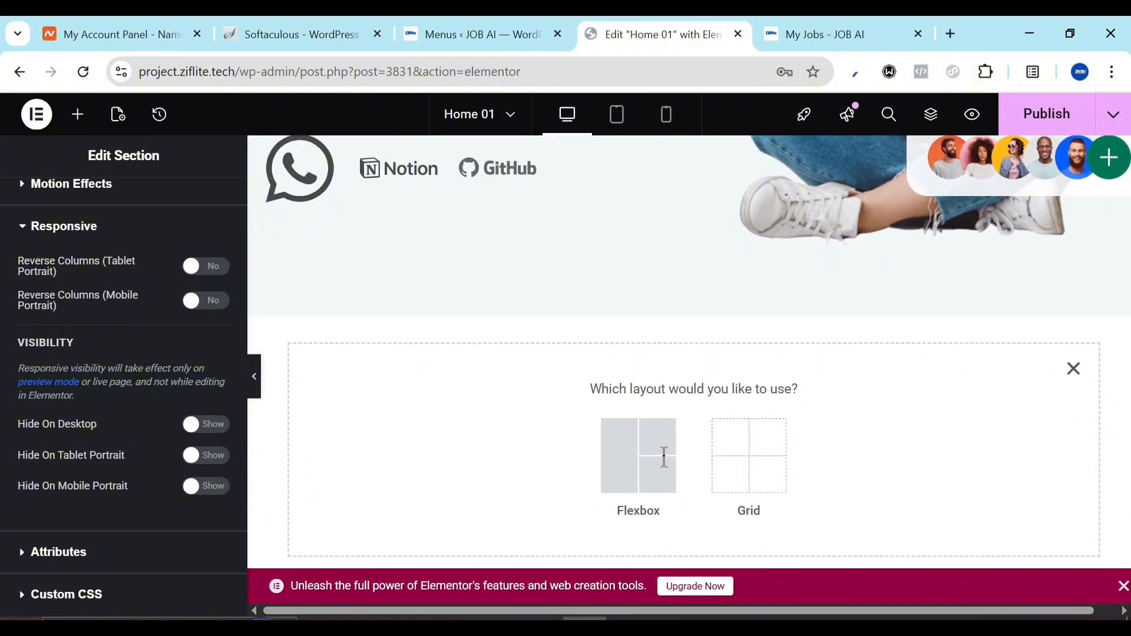
{"action": "left_click", "coordinate": [639, 456]}
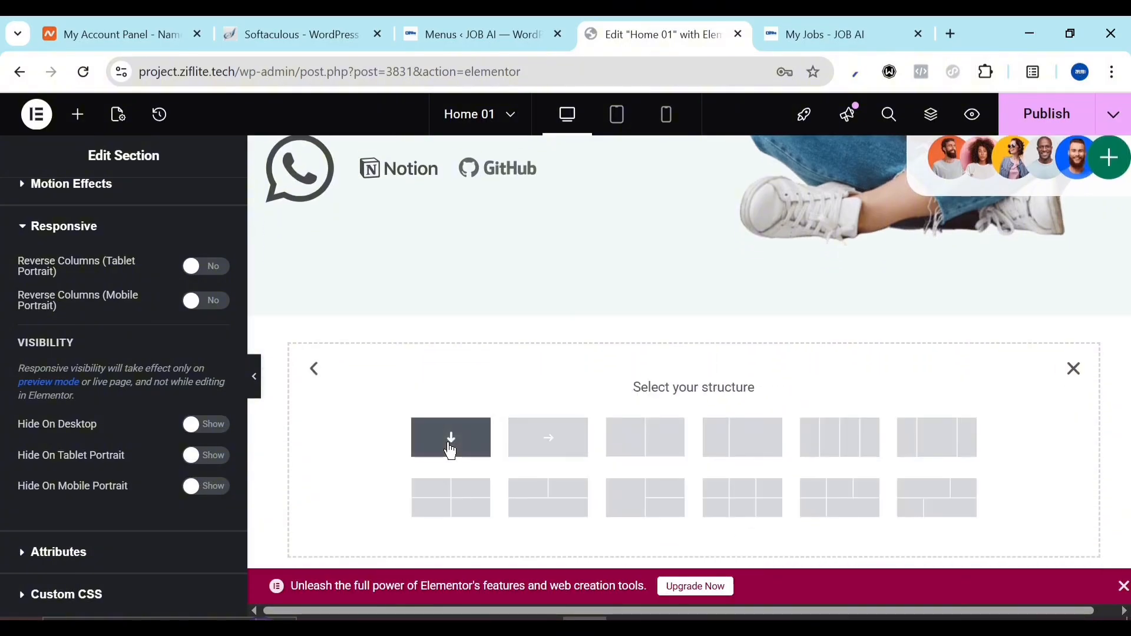
{"action": "left_click", "coordinate": [481, 443]}
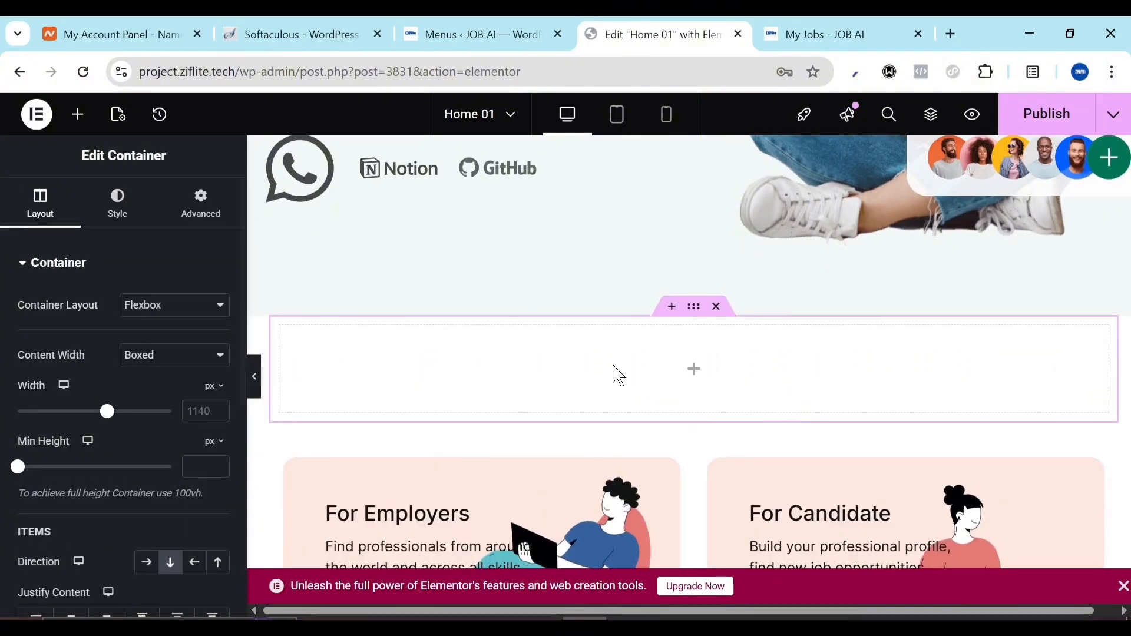
{"action": "left_click", "coordinate": [81, 118]}
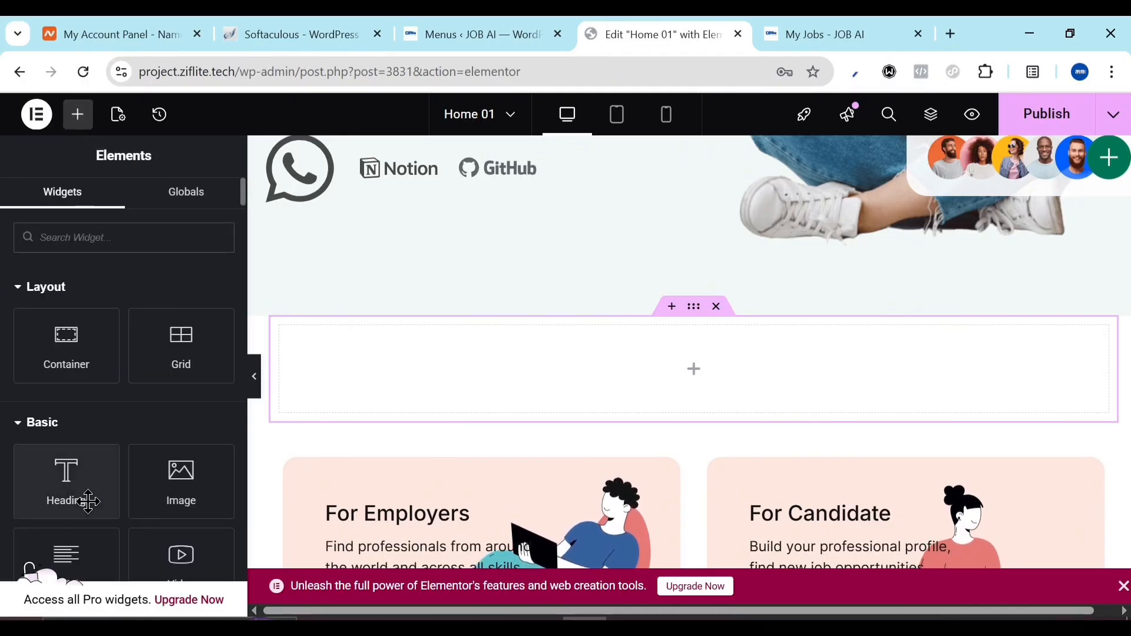
{"action": "left_click_drag", "start_coordinate": [209, 459], "coordinate": [462, 365]}
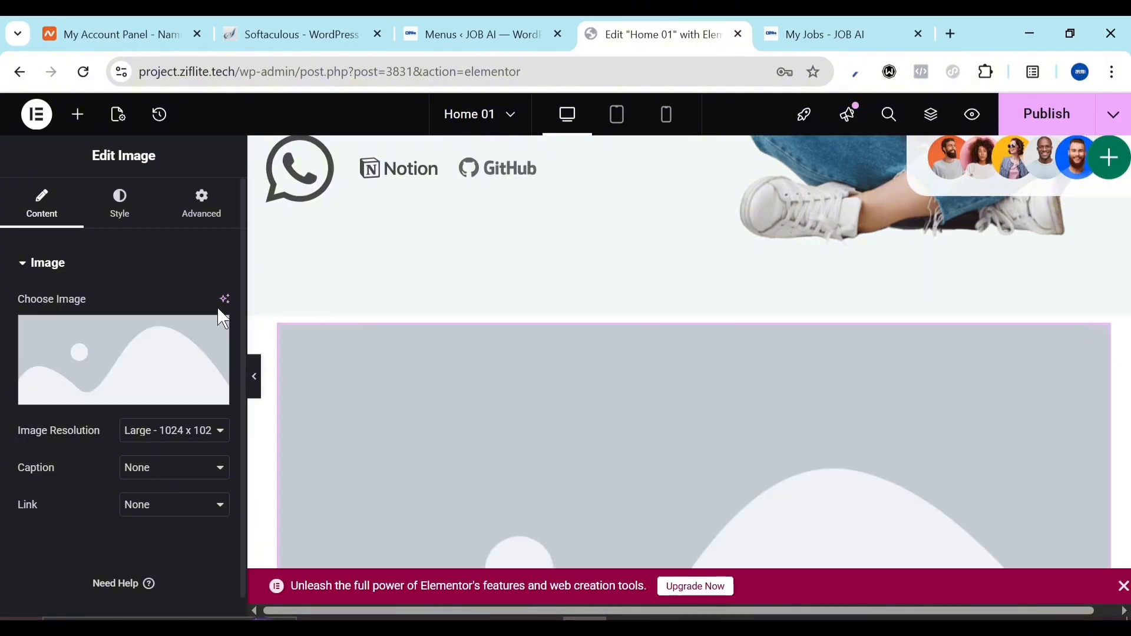
{"action": "left_click", "coordinate": [140, 353]}
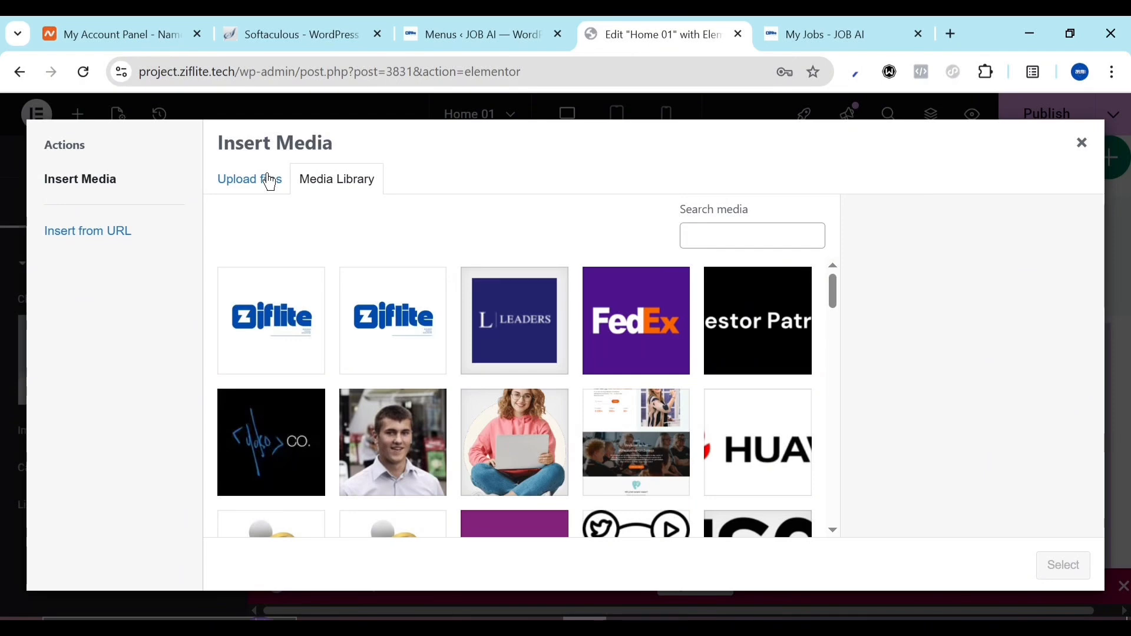
{"action": "scroll", "coordinate": [418, 350], "scroll_direction": "down", "scroll_amount": 2}
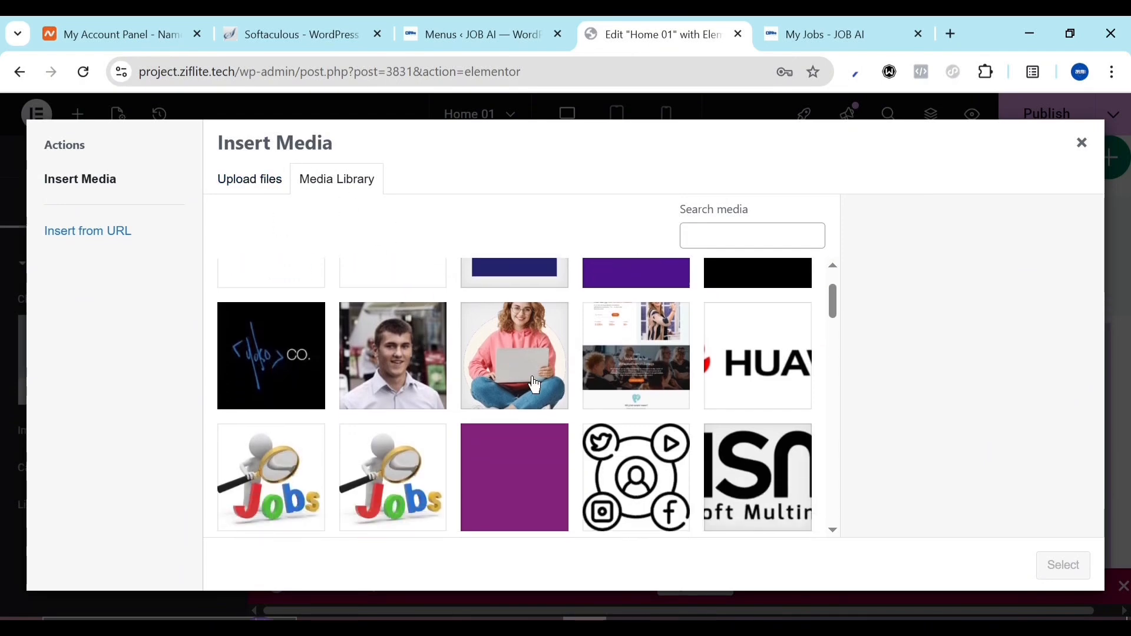
{"action": "left_click", "coordinate": [535, 385]}
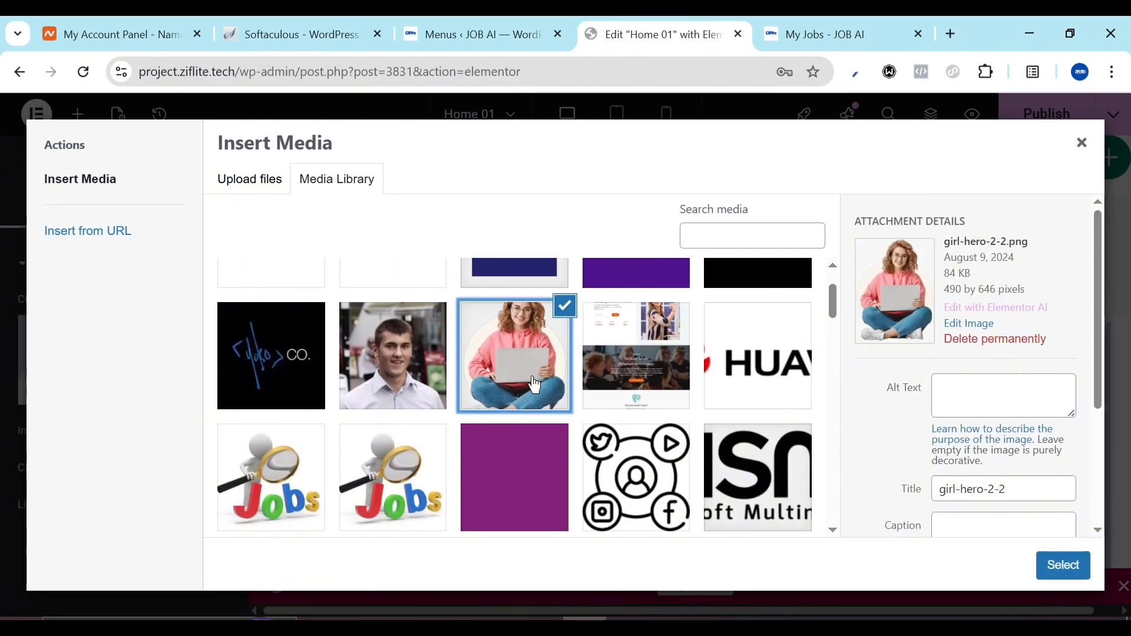
{"action": "left_click", "coordinate": [1063, 565]}
{"action": "scroll", "coordinate": [870, 506], "scroll_direction": "down", "scroll_amount": 3}
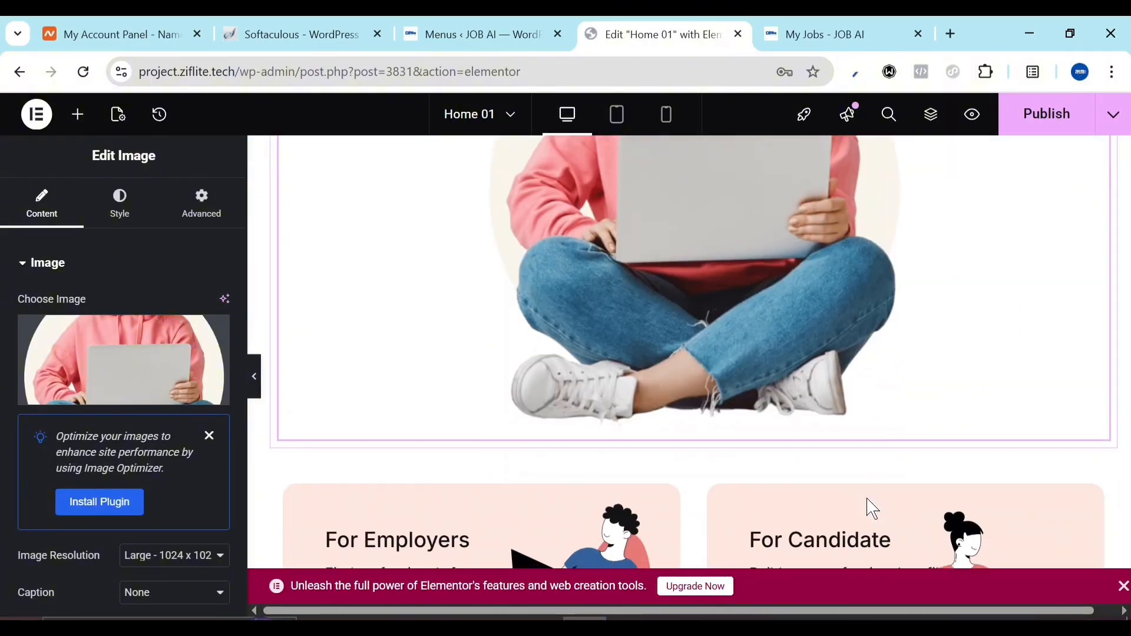
{"action": "scroll", "coordinate": [866, 497], "scroll_direction": "up", "scroll_amount": 7}
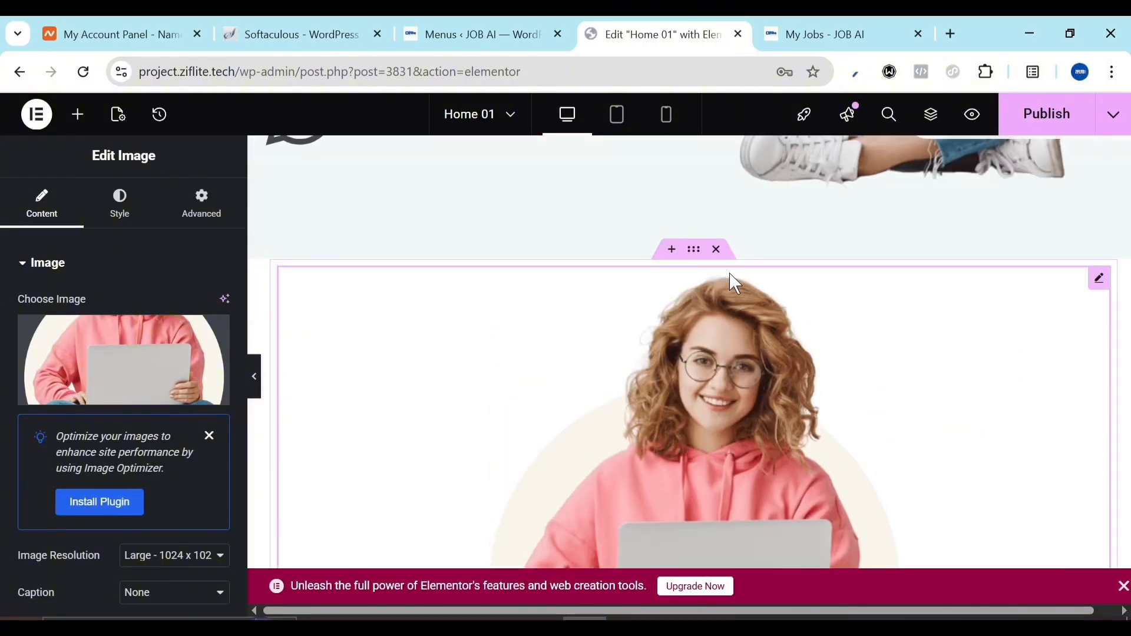
{"action": "left_click", "coordinate": [718, 250]}
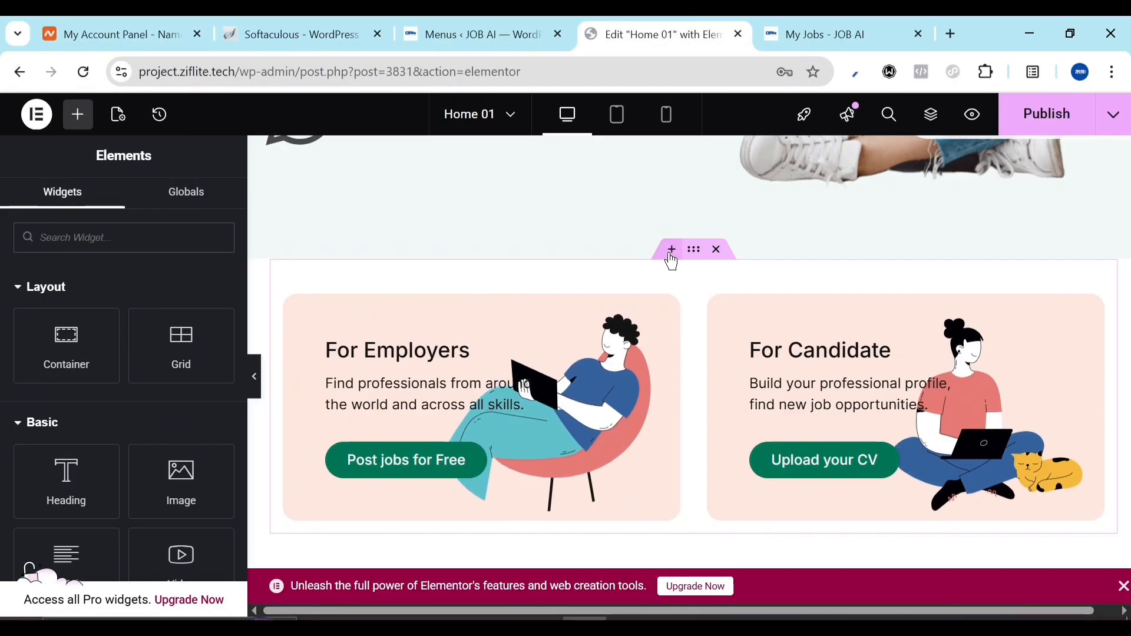
Insert a two-column Flexbox container above the cards and drop an Image widget into its left column
{"action": "left_click", "coordinate": [671, 257]}
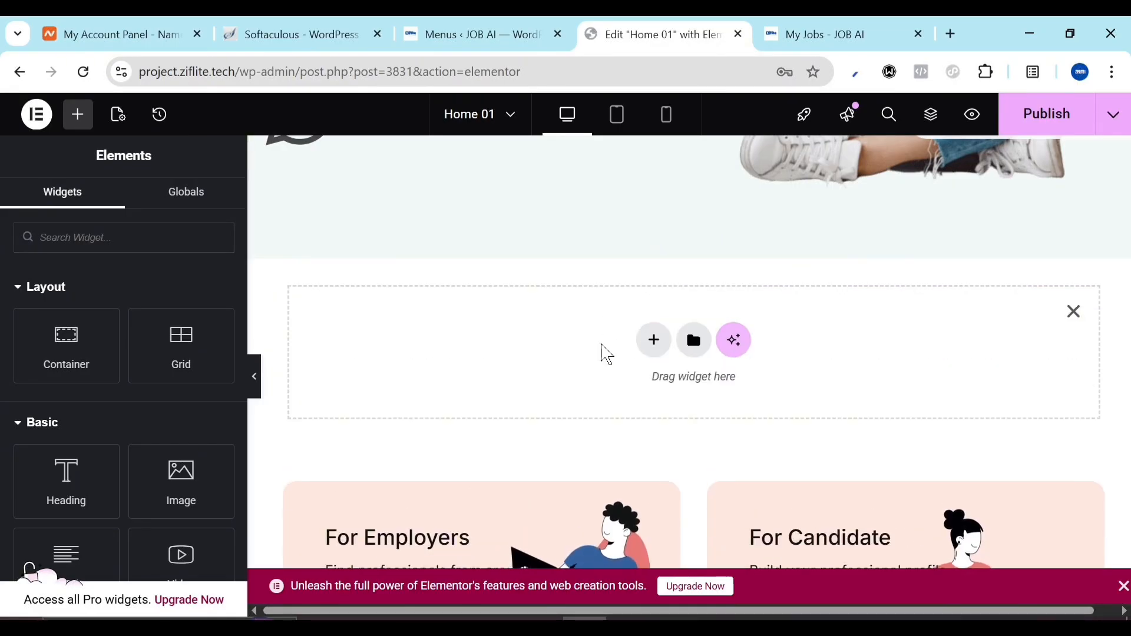
{"action": "left_click", "coordinate": [661, 348]}
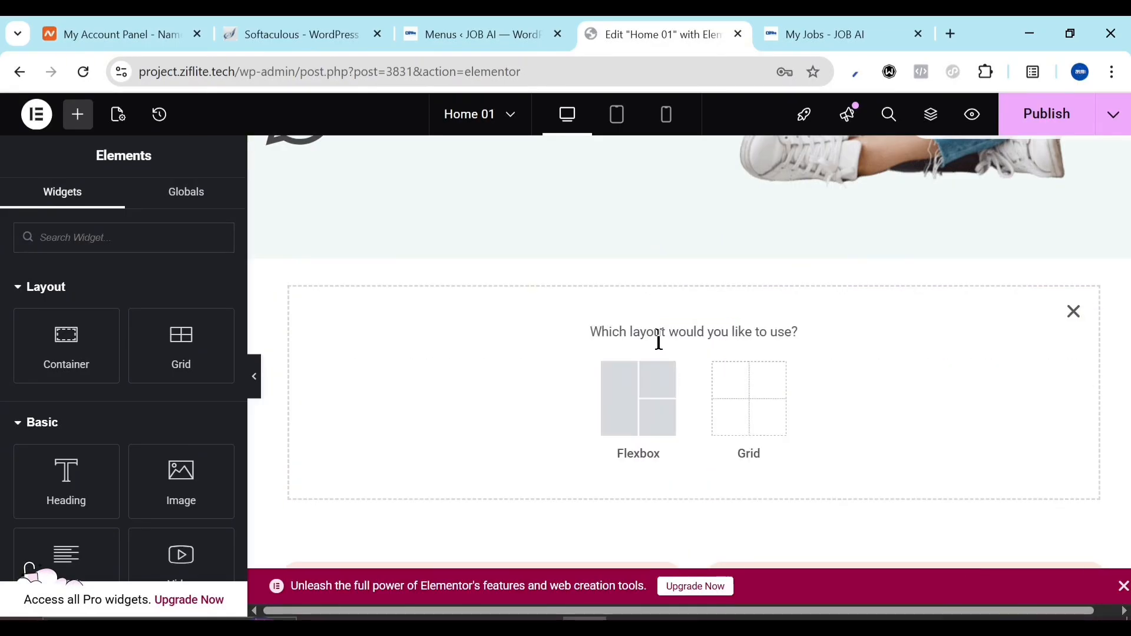
{"action": "left_click", "coordinate": [646, 391]}
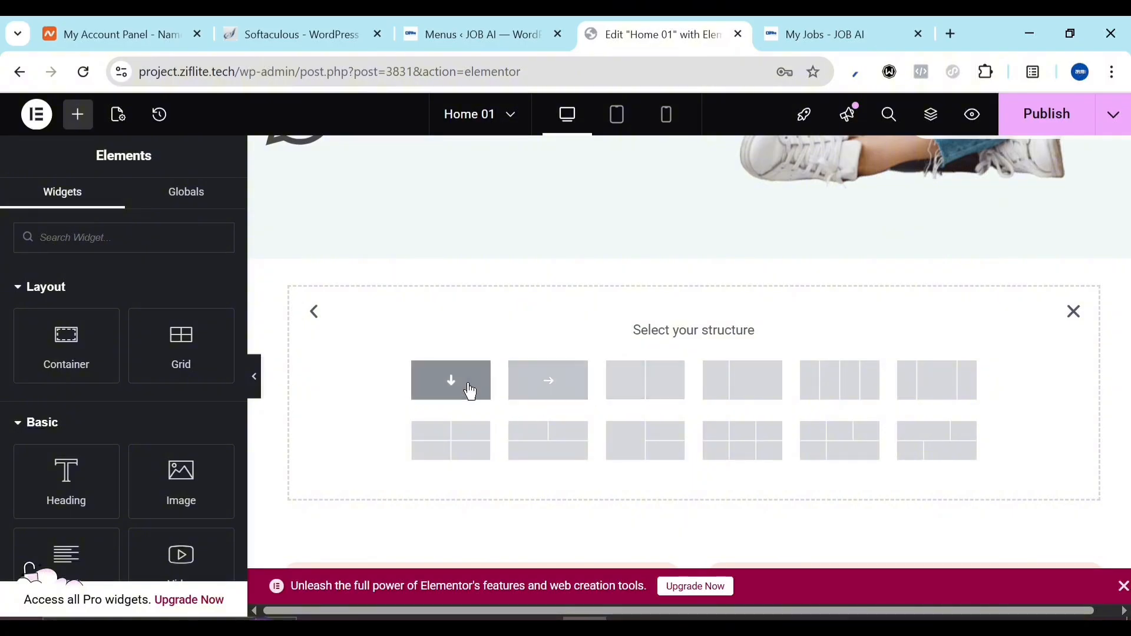
{"action": "left_click", "coordinate": [642, 399]}
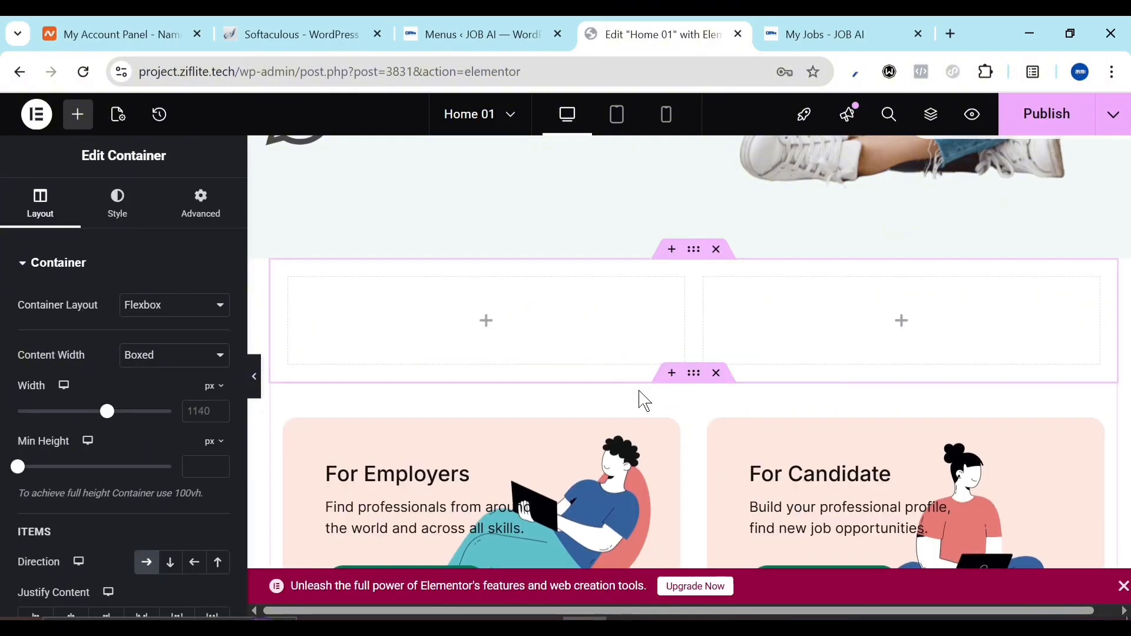
{"action": "left_click", "coordinate": [77, 115]}
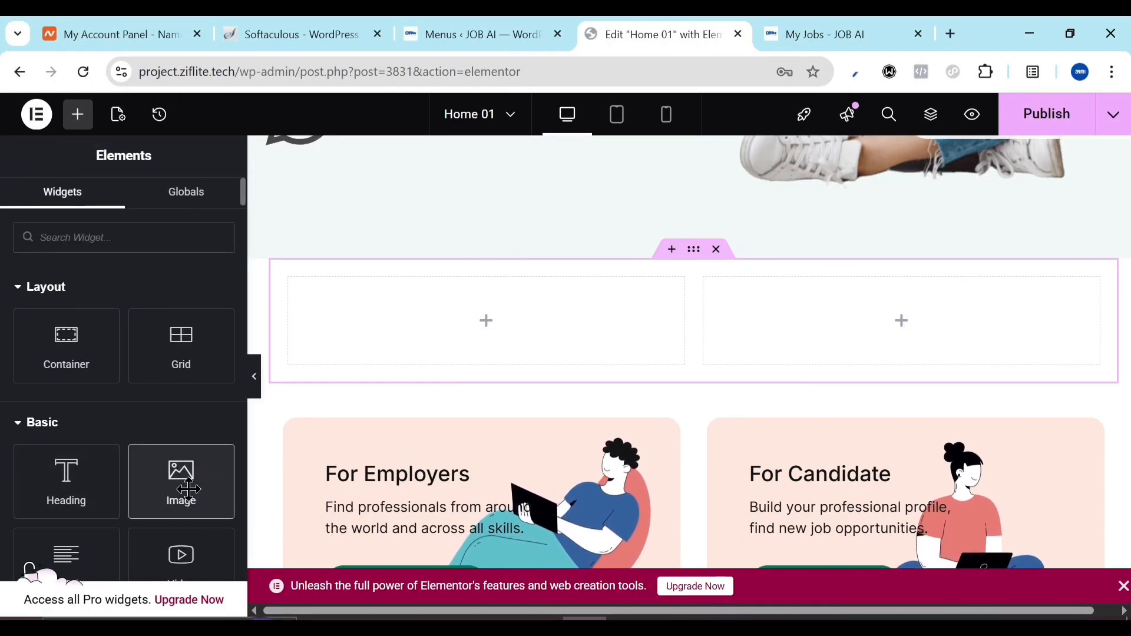
{"action": "left_click_drag", "start_coordinate": [188, 489], "coordinate": [498, 318]}
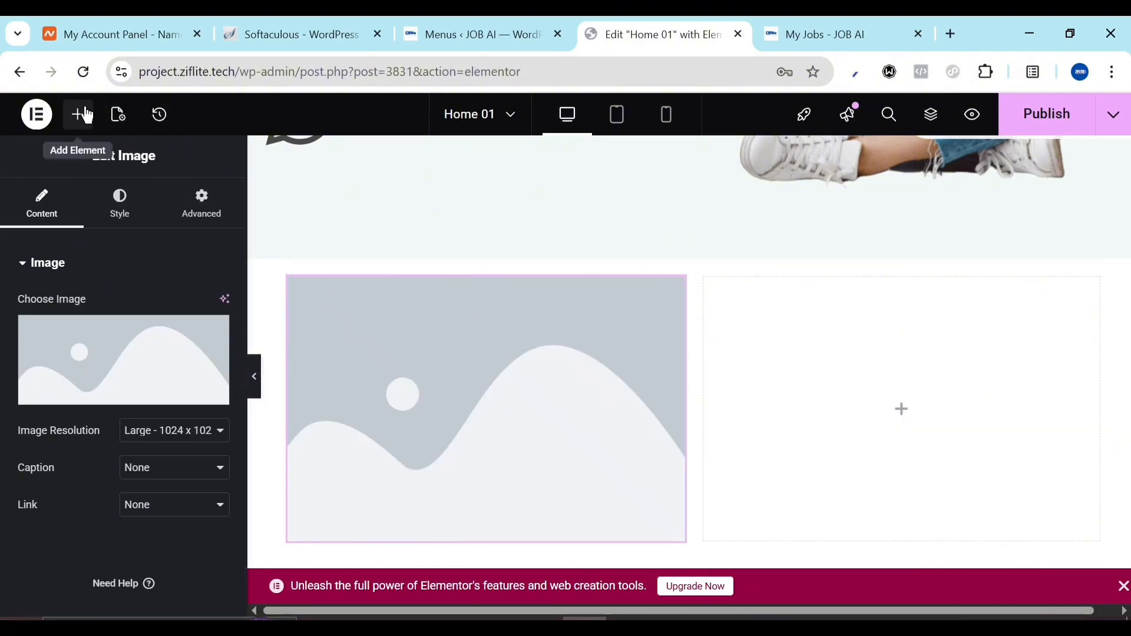
{"action": "left_click", "coordinate": [79, 114]}
{"action": "scroll", "coordinate": [99, 475], "scroll_direction": "down", "scroll_amount": 2}
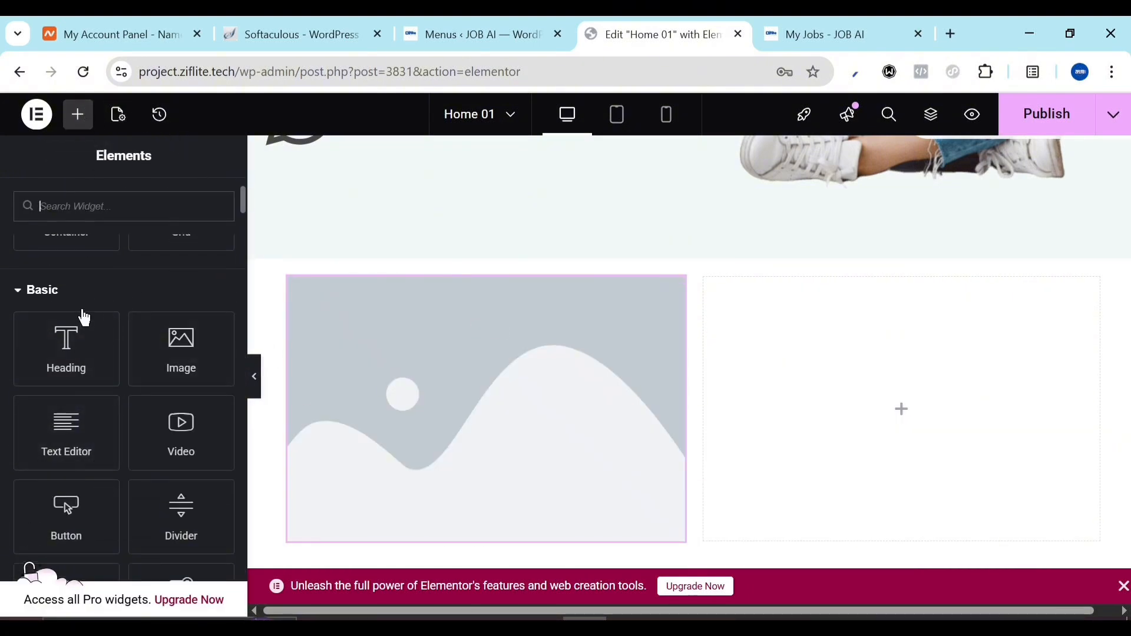
Drop a Heading widget into the right column and a Text Editor widget below it
{"action": "left_click_drag", "start_coordinate": [55, 341], "coordinate": [852, 348]}
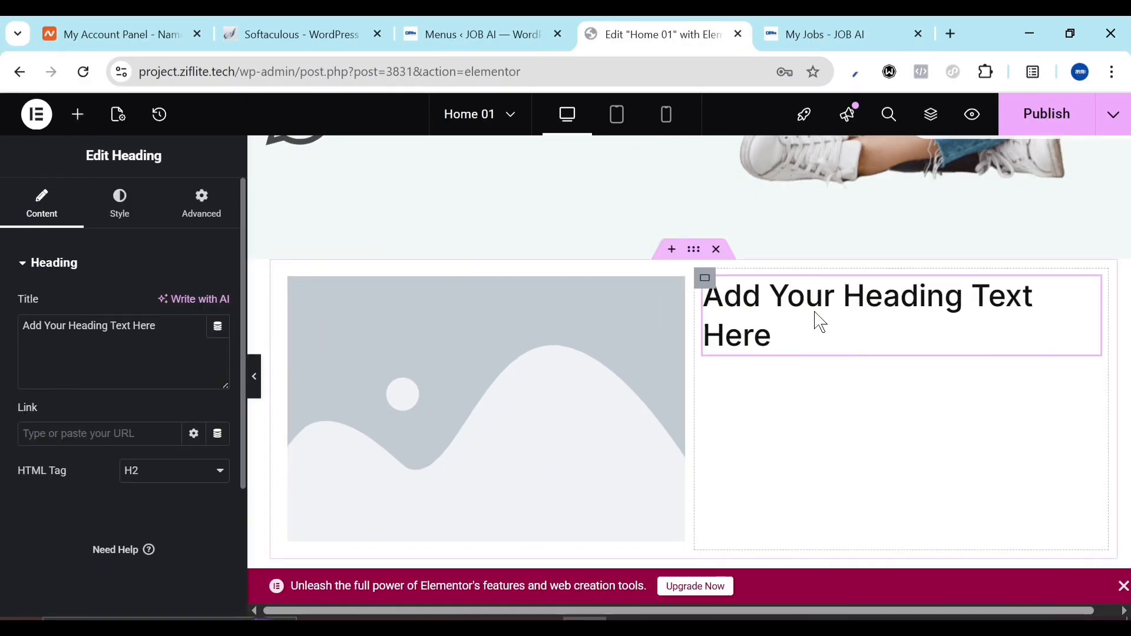
{"action": "left_click", "coordinate": [79, 121]}
{"action": "scroll", "coordinate": [121, 408], "scroll_direction": "down", "scroll_amount": 3}
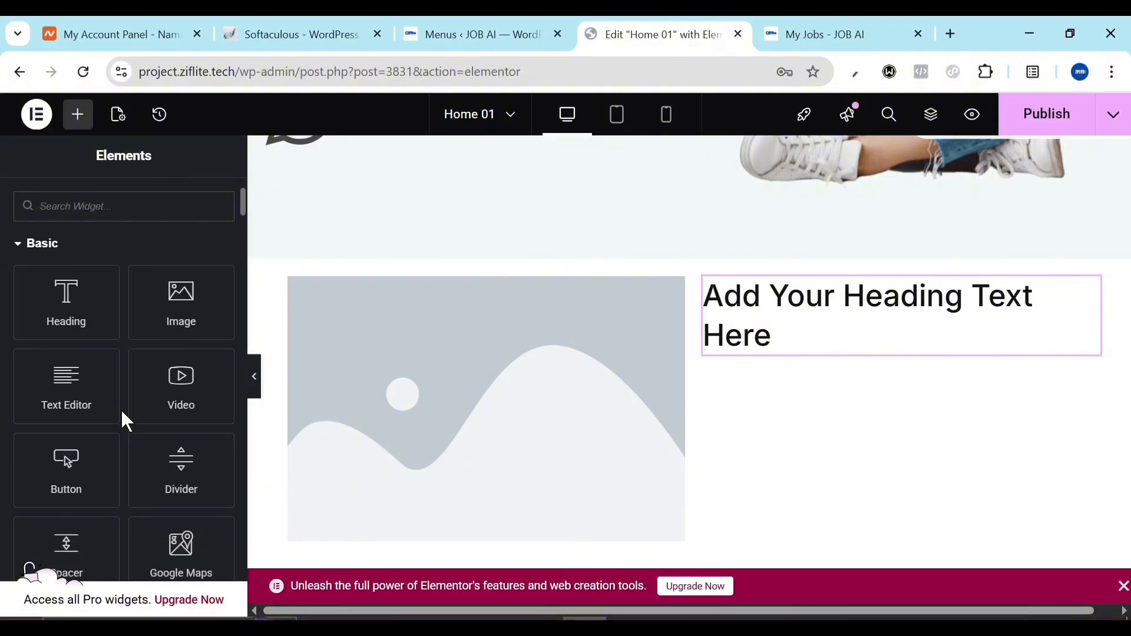
{"action": "left_click_drag", "start_coordinate": [77, 400], "coordinate": [853, 347]}
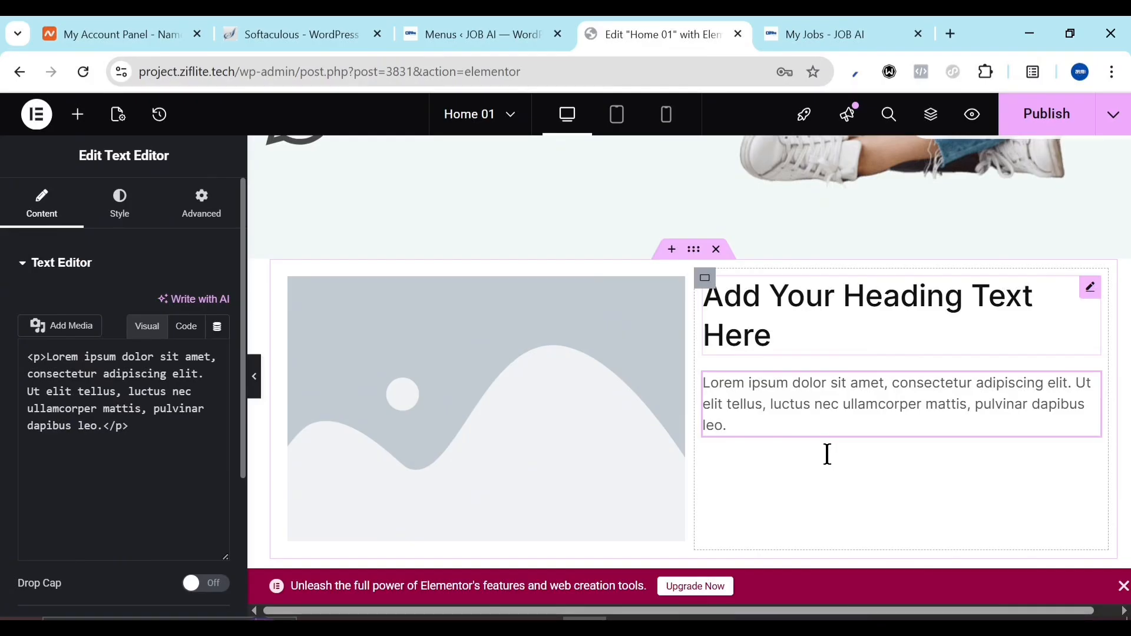
{"action": "scroll", "coordinate": [521, 462], "scroll_direction": "down", "scroll_amount": 5}
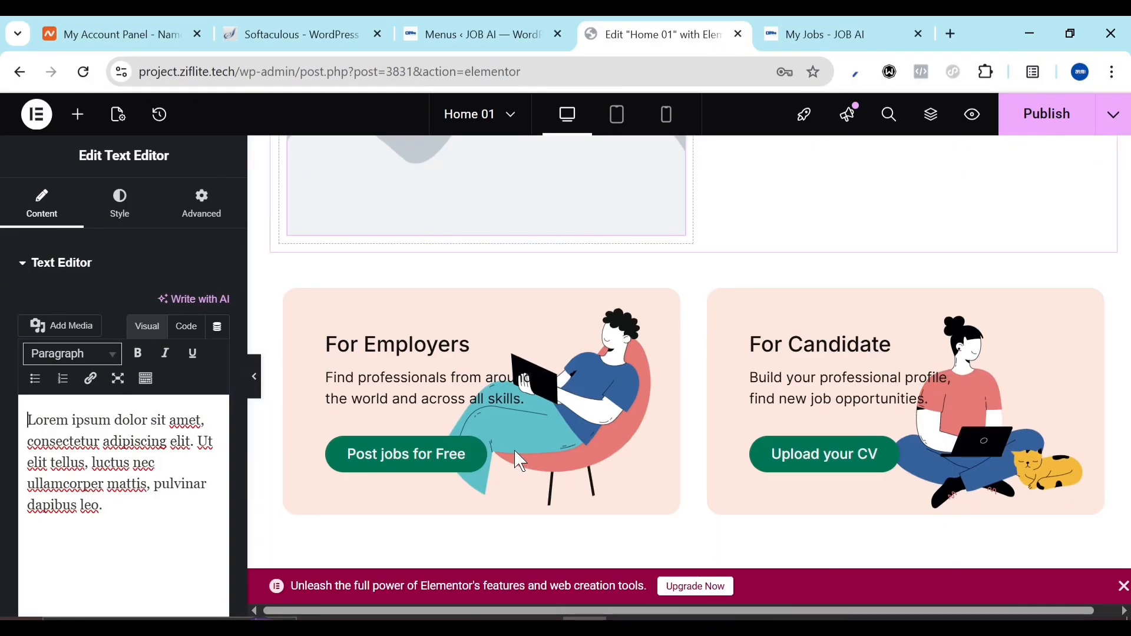
{"action": "scroll", "coordinate": [608, 404], "scroll_direction": "up", "scroll_amount": 5}
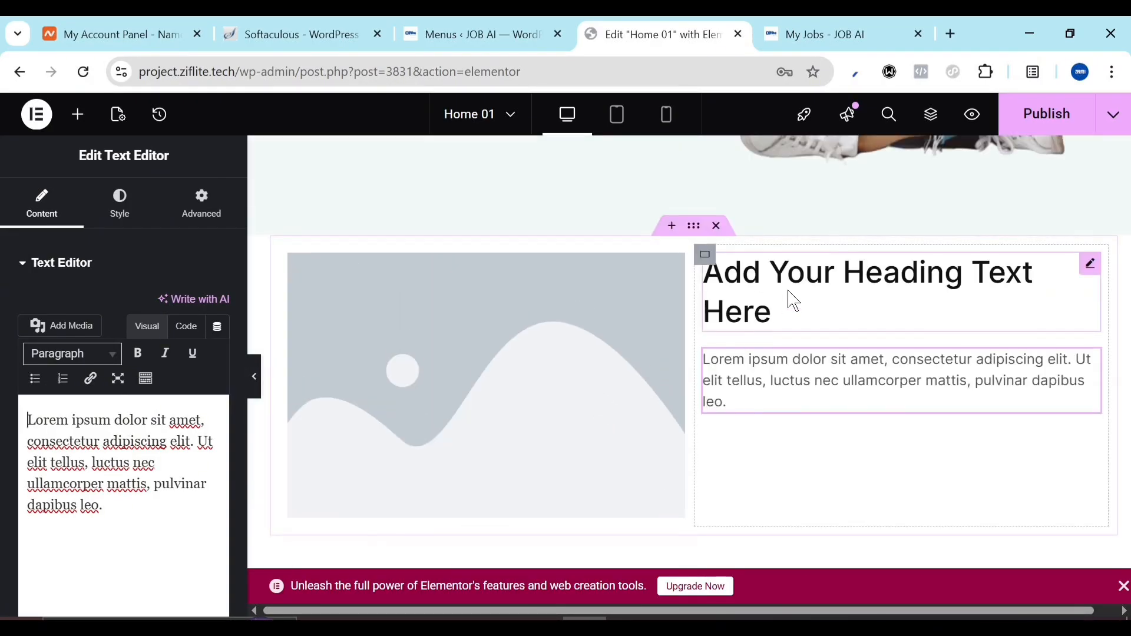
{"action": "left_click", "coordinate": [793, 301]}
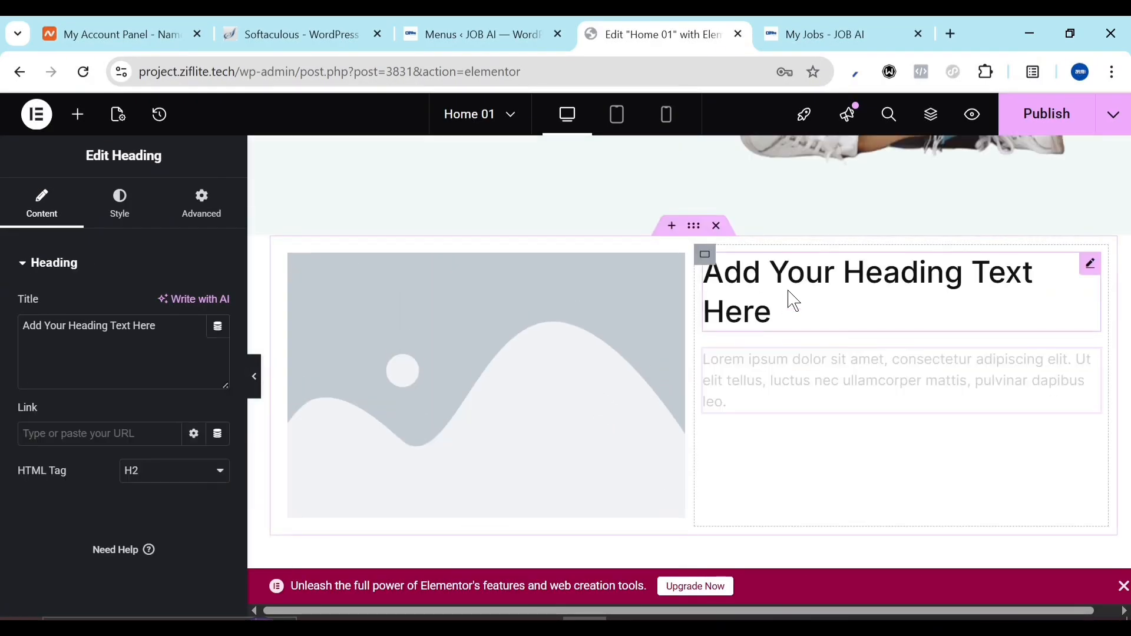
Set the heading's entrance animation to Fade In Up at Slow duration, then delete the new container
{"action": "left_click", "coordinate": [194, 226]}
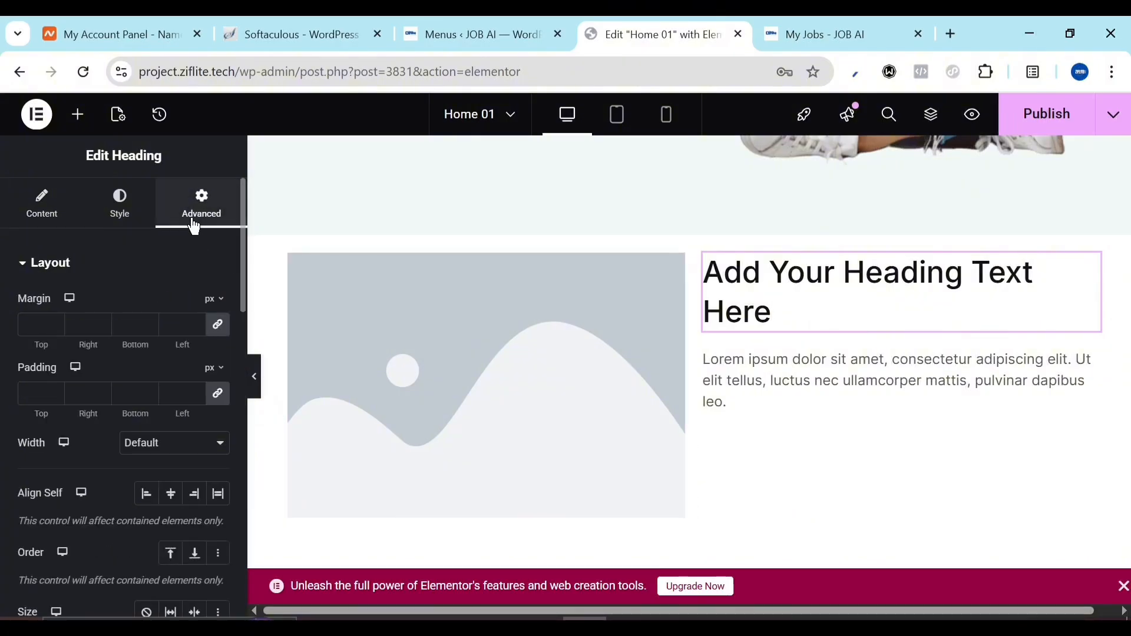
{"action": "left_click", "coordinate": [24, 270]}
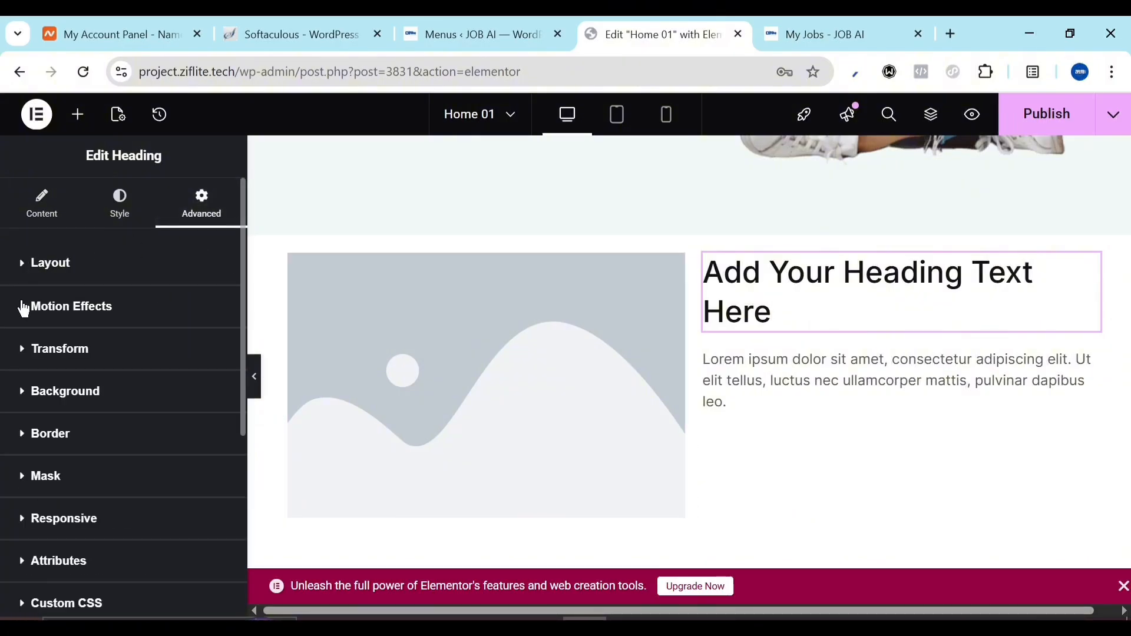
{"action": "left_click", "coordinate": [24, 311]}
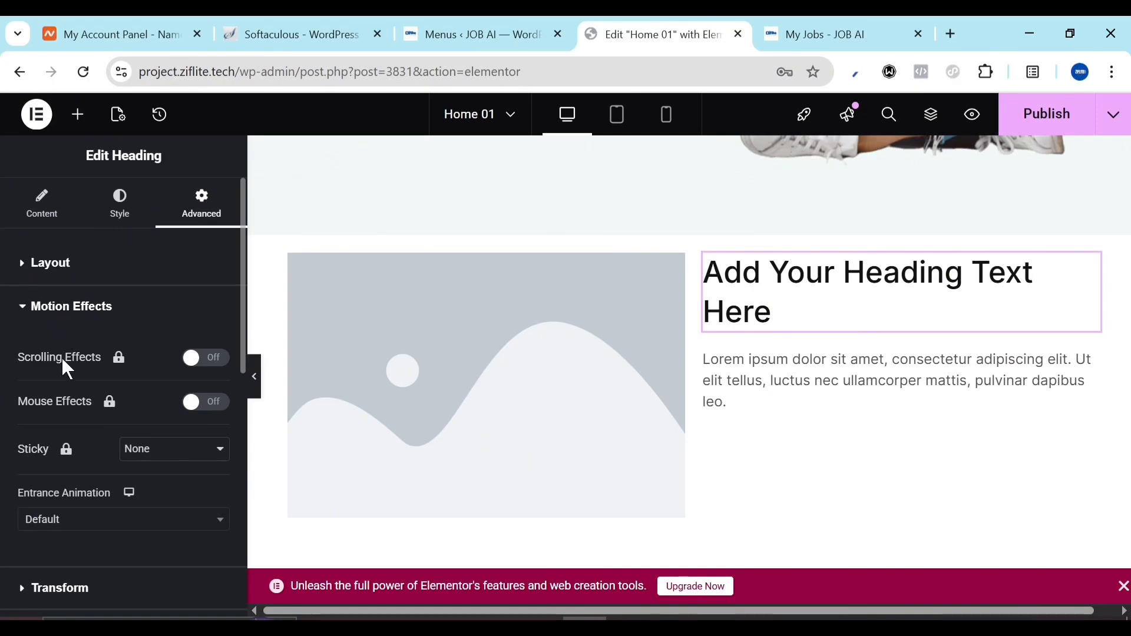
{"action": "scroll", "coordinate": [65, 413], "scroll_direction": "down", "scroll_amount": 3}
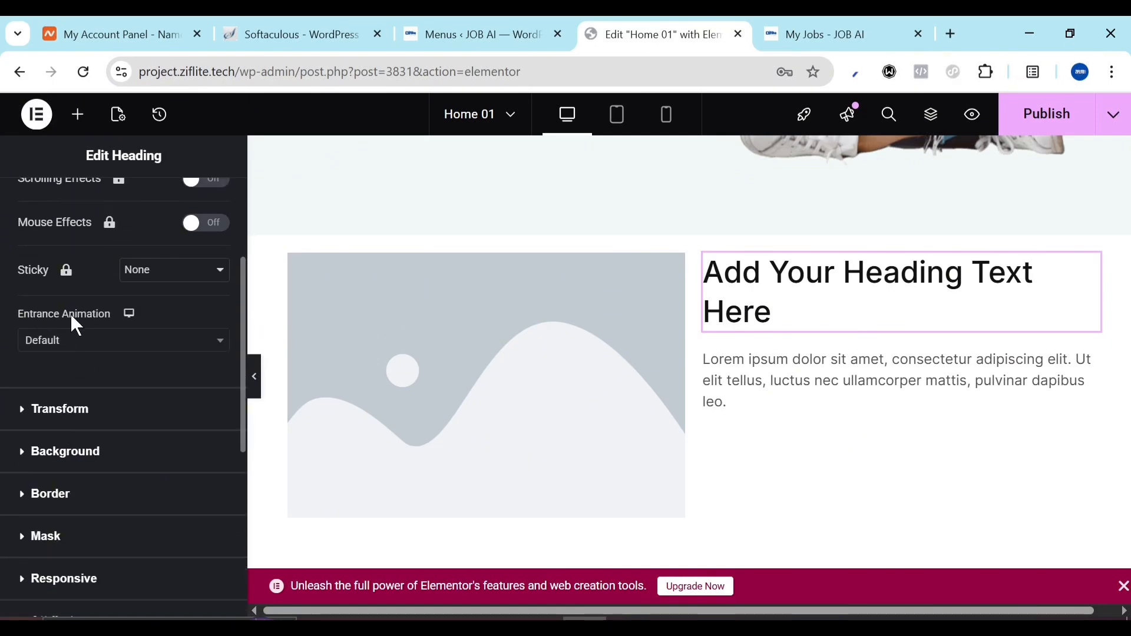
{"action": "left_click", "coordinate": [102, 347]}
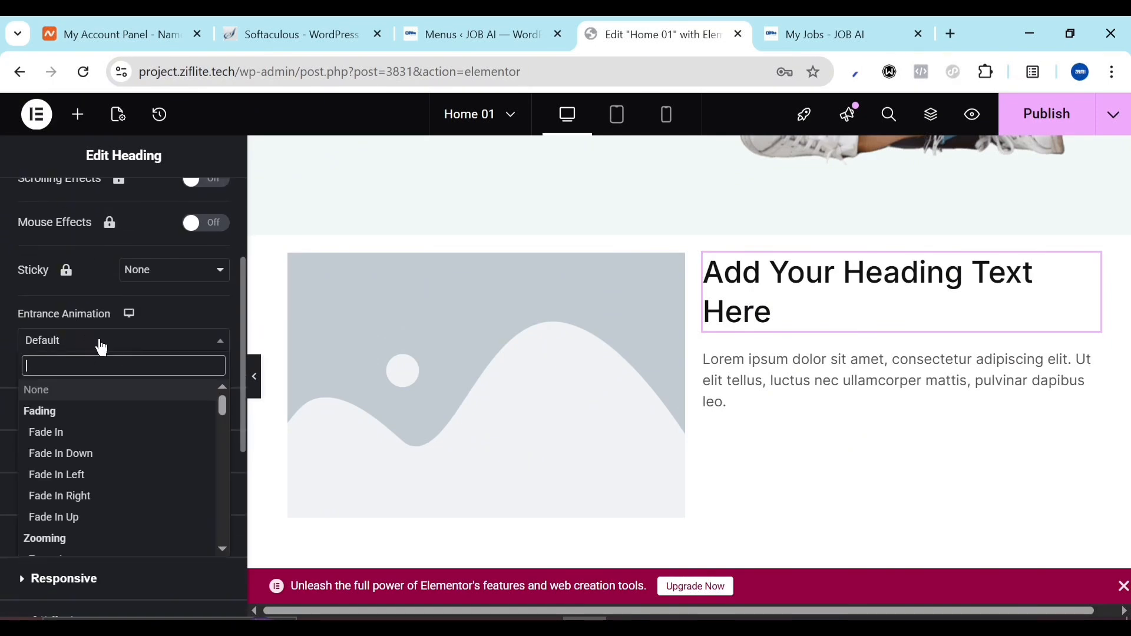
{"action": "left_click", "coordinate": [62, 433]}
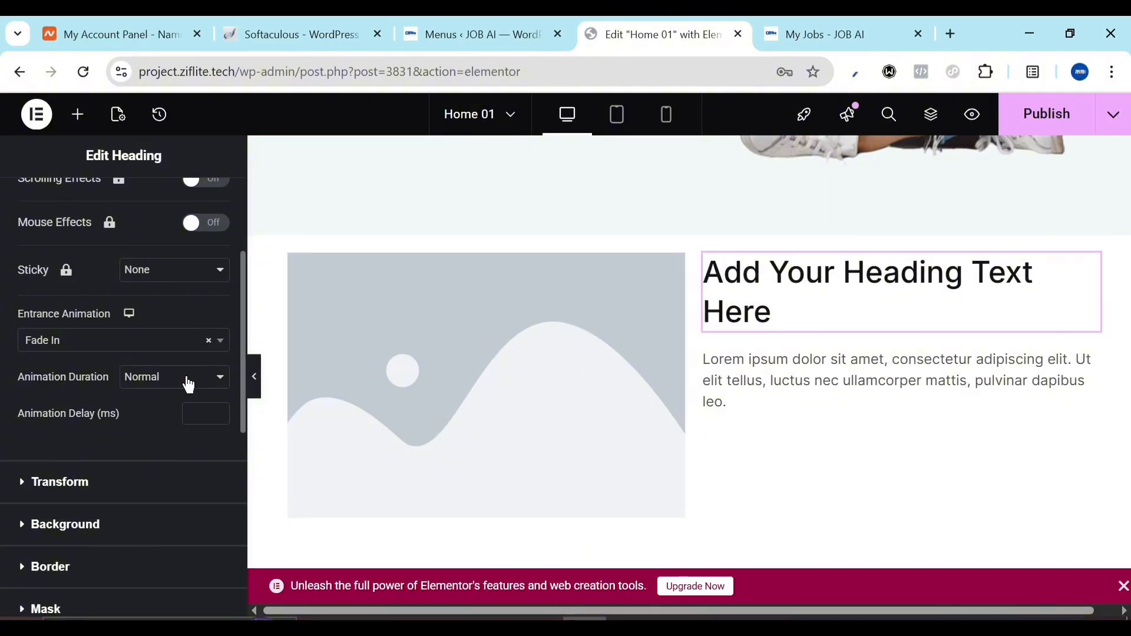
{"action": "left_click", "coordinate": [134, 350]}
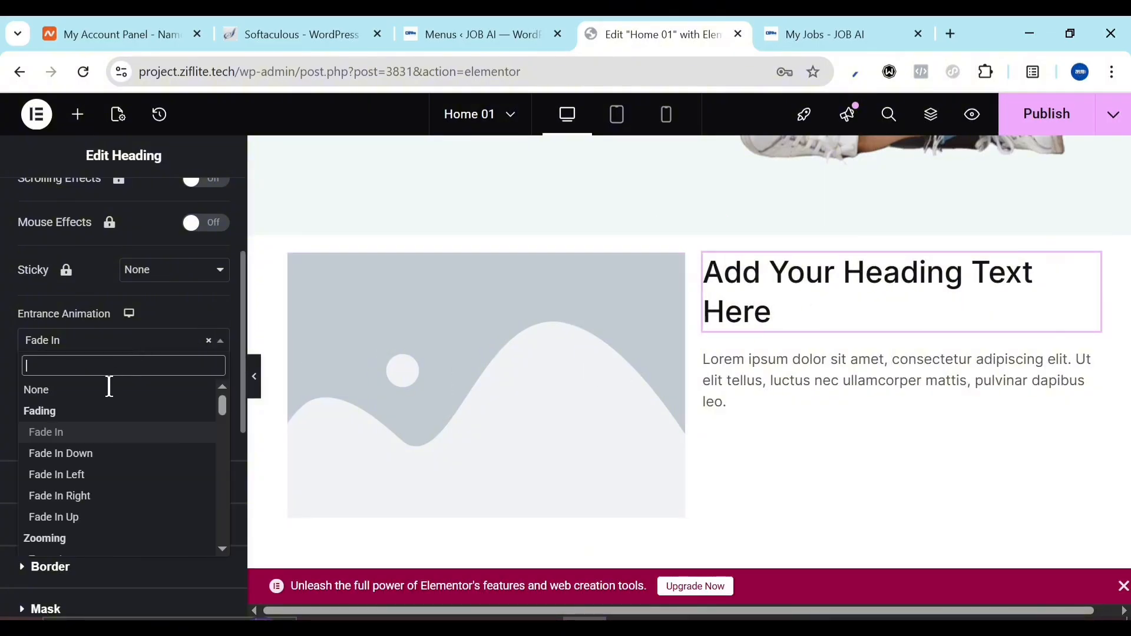
{"action": "left_click", "coordinate": [77, 527]}
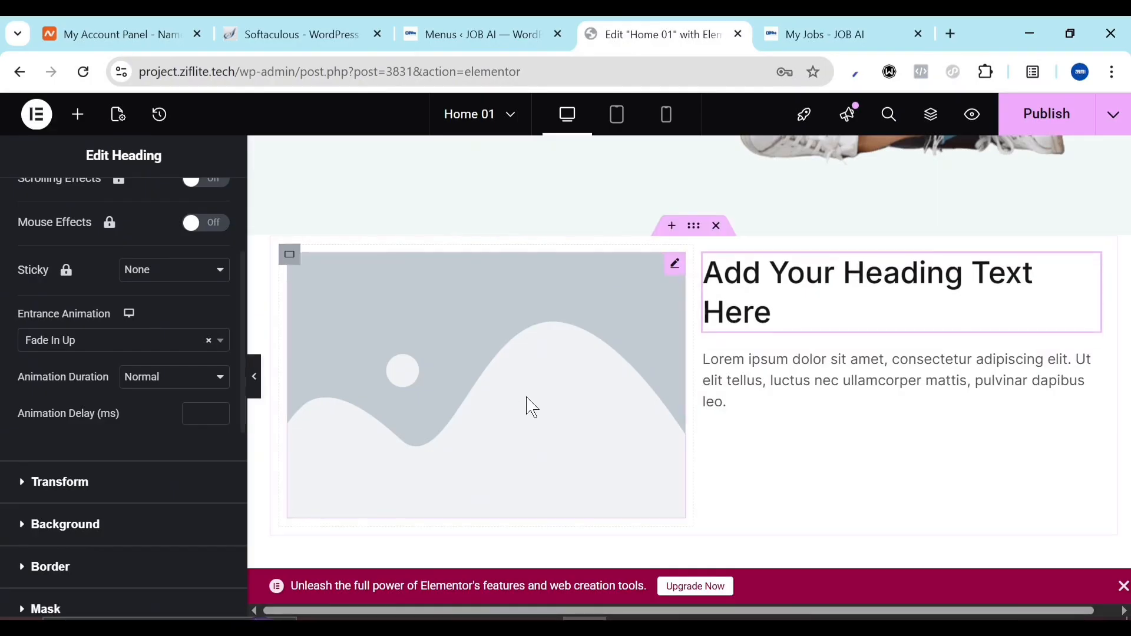
{"action": "left_click", "coordinate": [157, 377]}
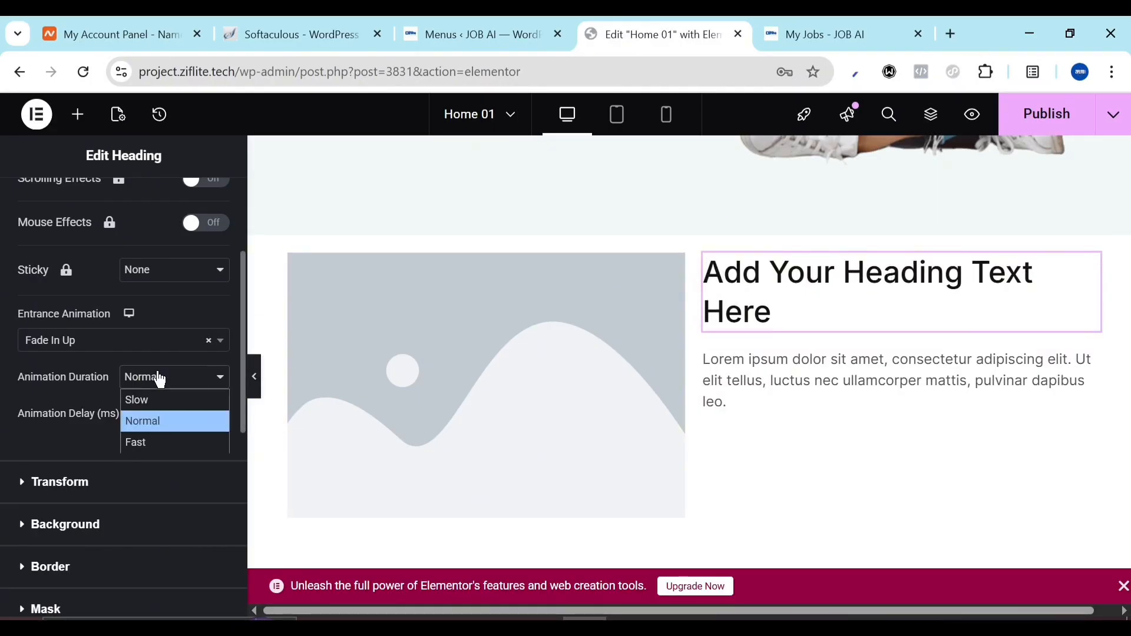
{"action": "left_click", "coordinate": [156, 404]}
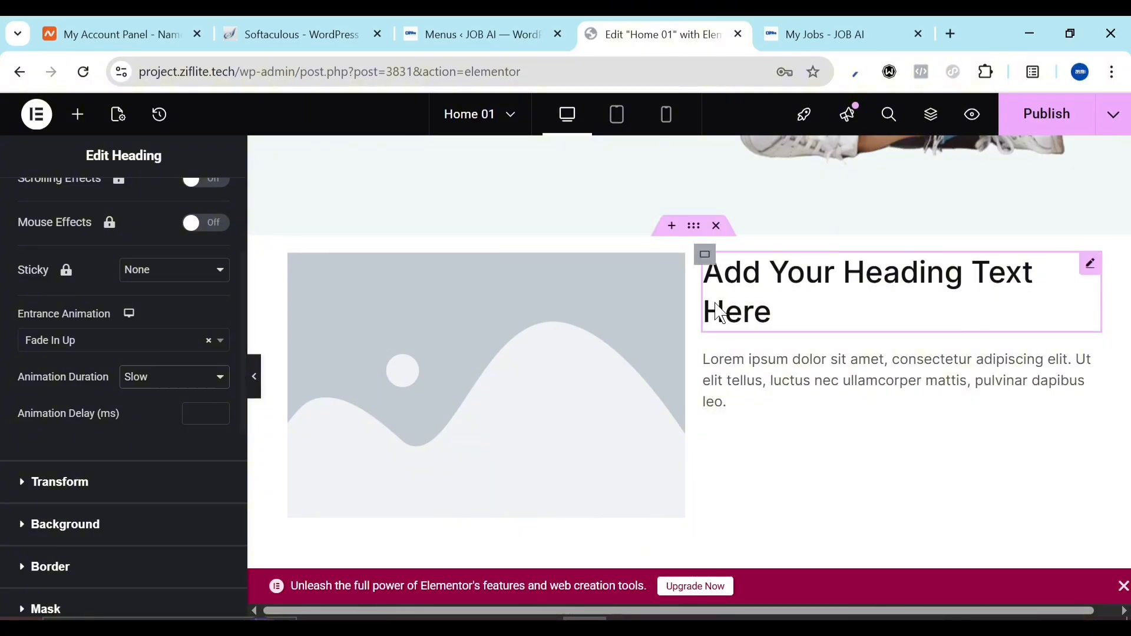
{"action": "left_click", "coordinate": [717, 228]}
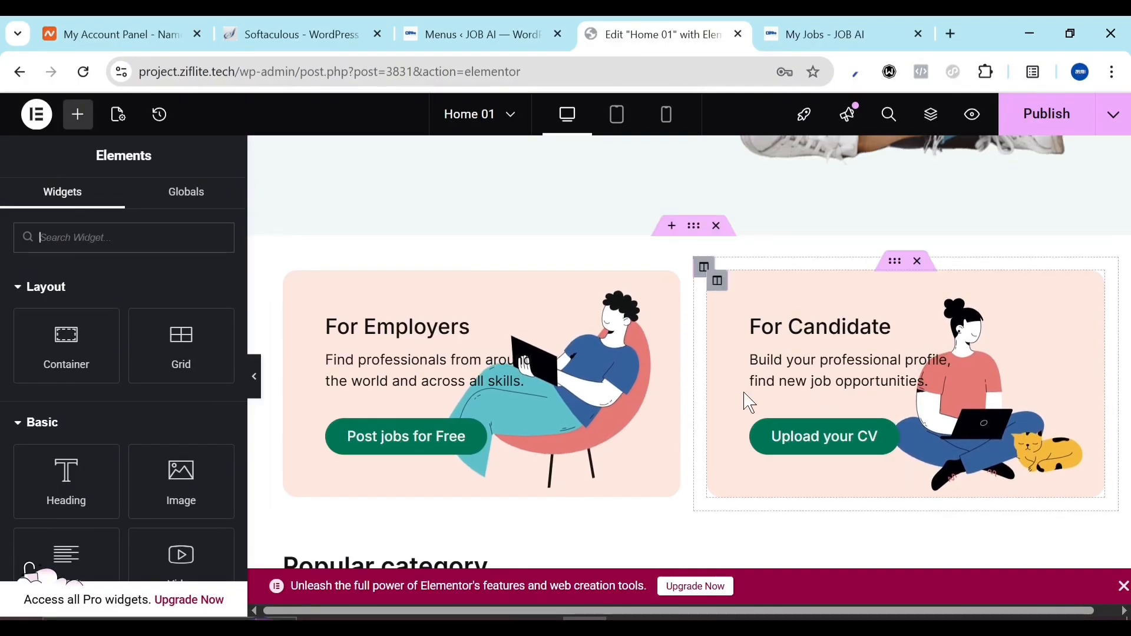
{"action": "scroll", "coordinate": [746, 402], "scroll_direction": "down", "scroll_amount": 10}
{"action": "scroll", "coordinate": [747, 400], "scroll_direction": "up", "scroll_amount": 15}
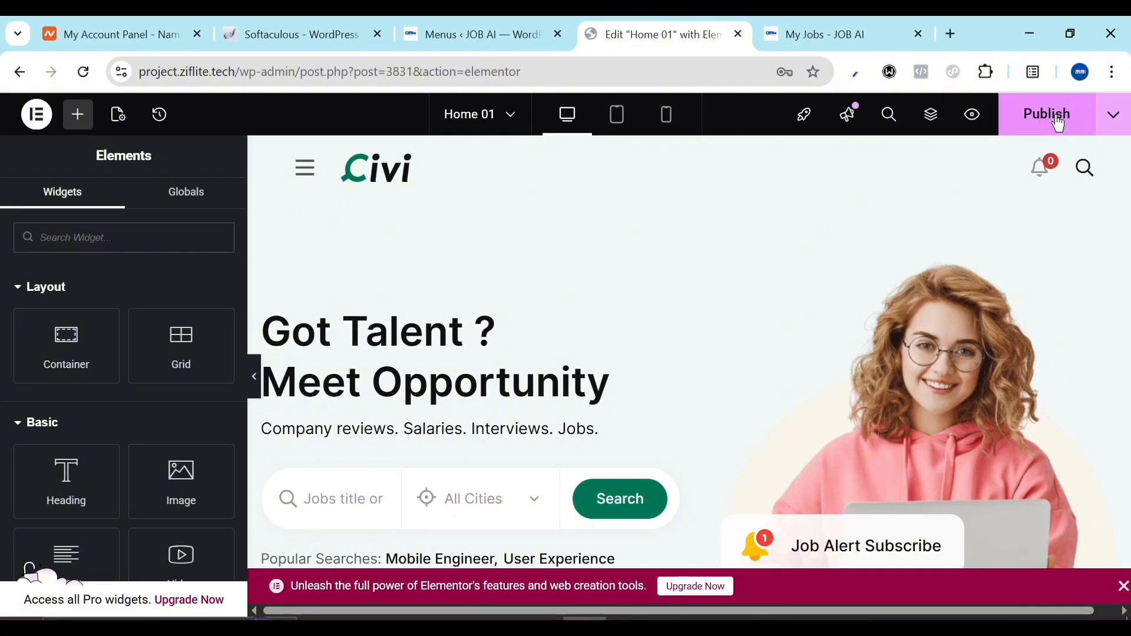
{"action": "left_click", "coordinate": [975, 117]}
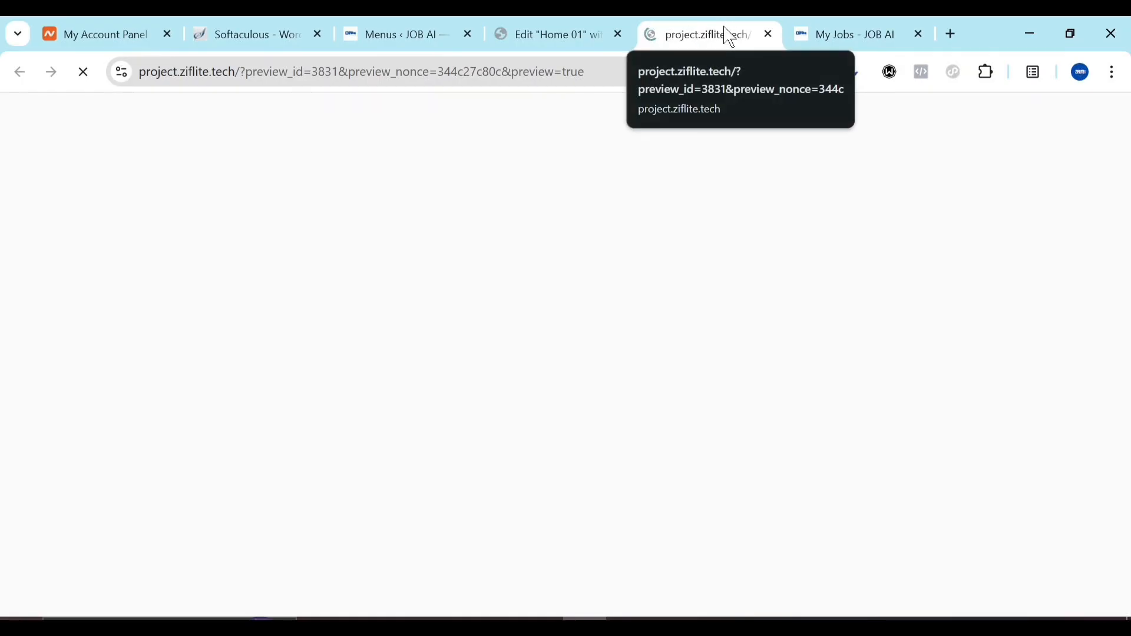
{"action": "scroll", "coordinate": [573, 446], "scroll_direction": "down", "scroll_amount": 15}
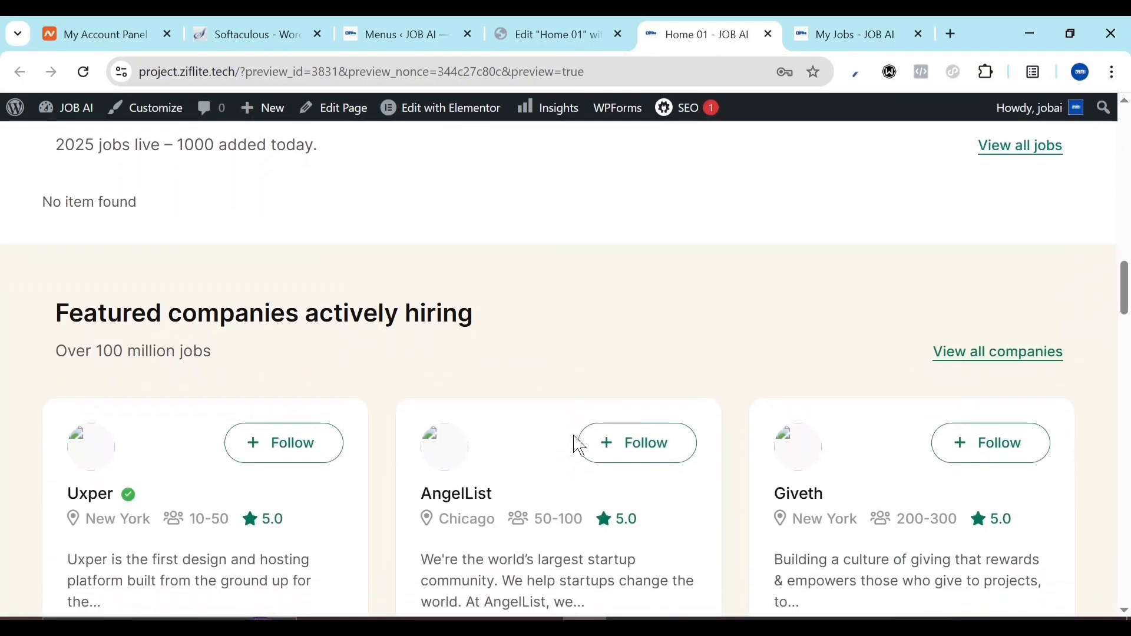
{"action": "scroll", "coordinate": [573, 436], "scroll_direction": "down", "scroll_amount": 10}
{"action": "scroll", "coordinate": [572, 429], "scroll_direction": "up", "scroll_amount": 11}
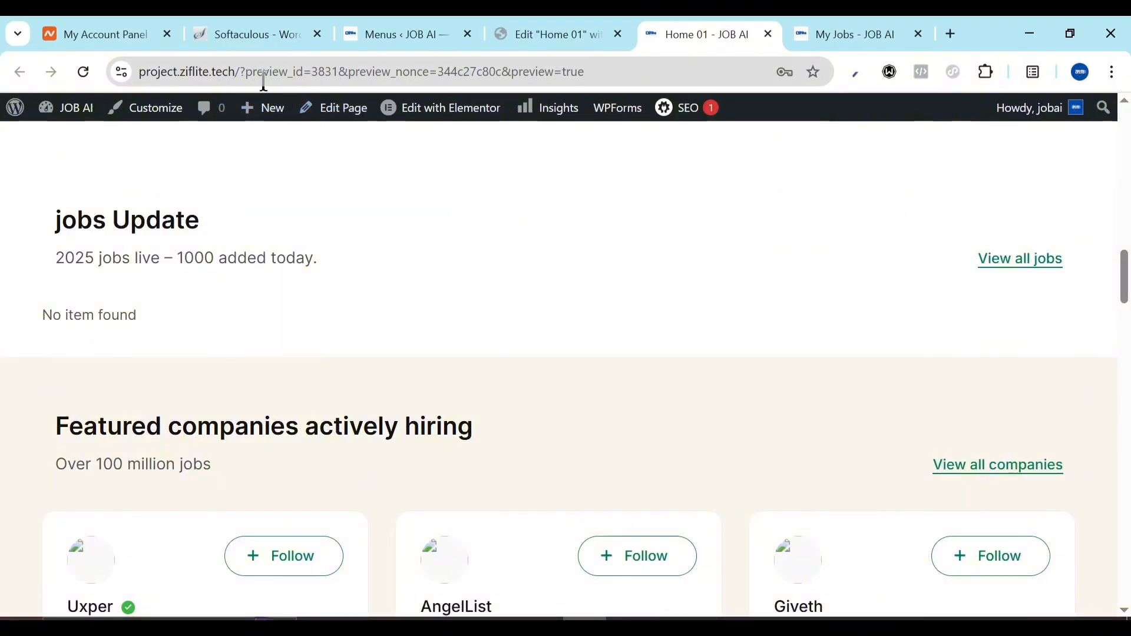
{"action": "left_click", "coordinate": [774, 37]}
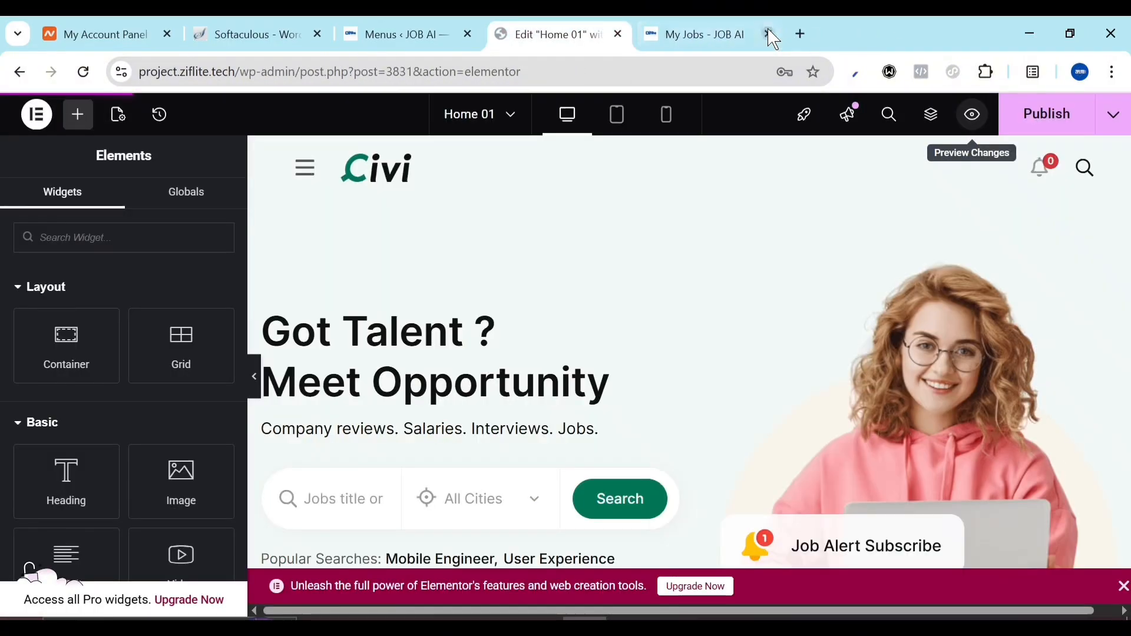
Go from the My Jobs dashboard to the live Civi home page and scroll through it
{"action": "left_click", "coordinate": [725, 33]}
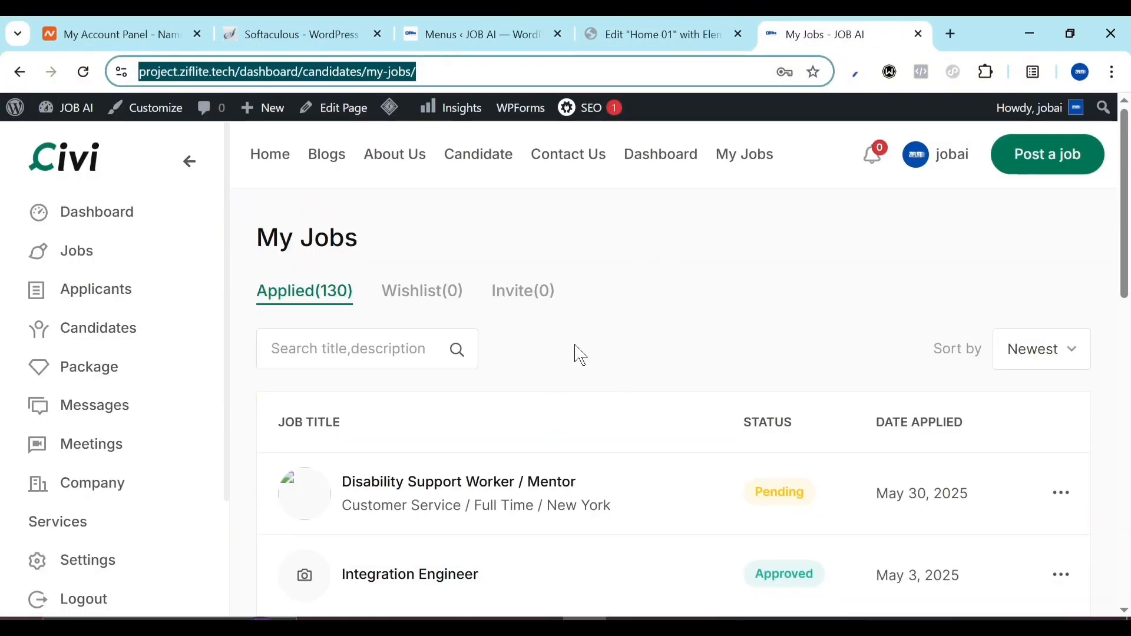
{"action": "left_click", "coordinate": [259, 165]}
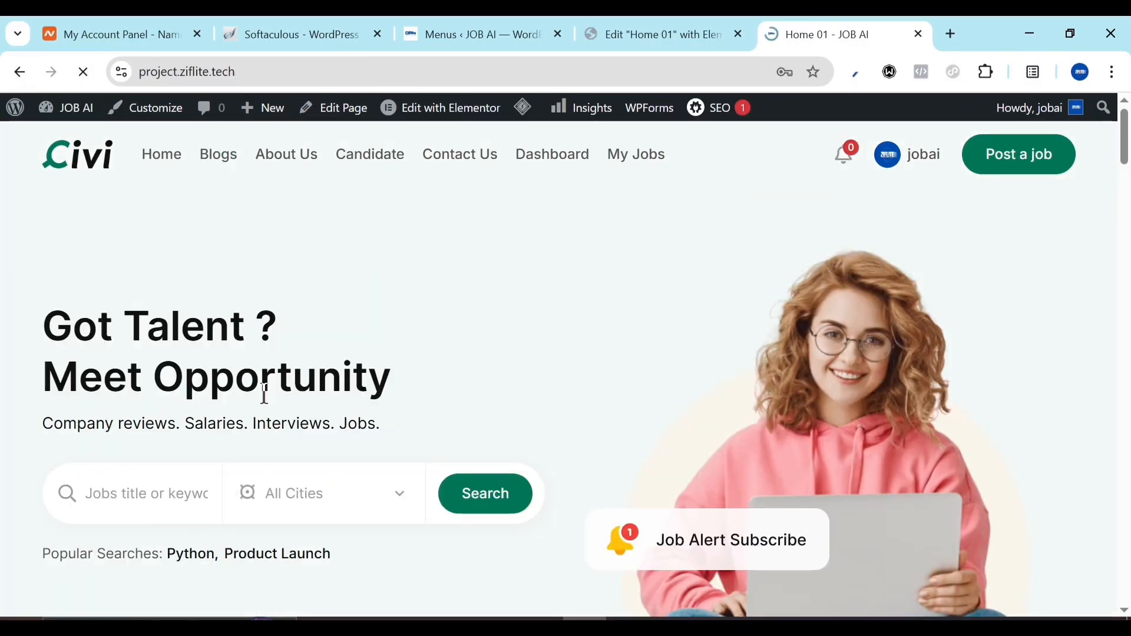
{"action": "scroll", "coordinate": [263, 401], "scroll_direction": "down", "scroll_amount": 7}
{"action": "scroll", "coordinate": [264, 394], "scroll_direction": "up", "scroll_amount": 7}
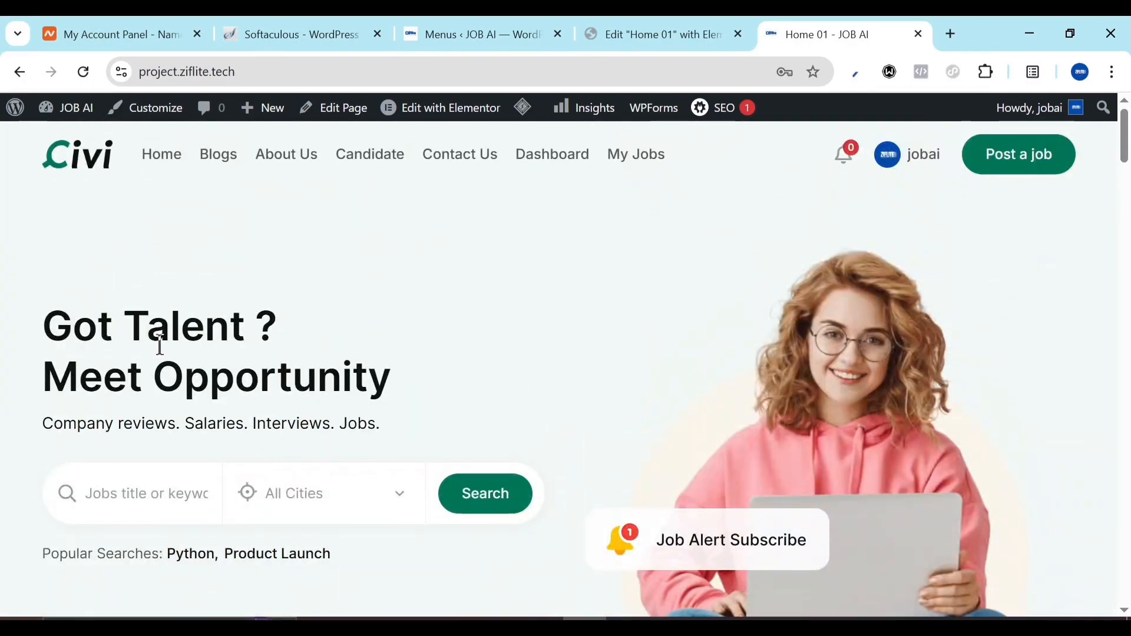
{"action": "scroll", "coordinate": [267, 485], "scroll_direction": "down", "scroll_amount": 7}
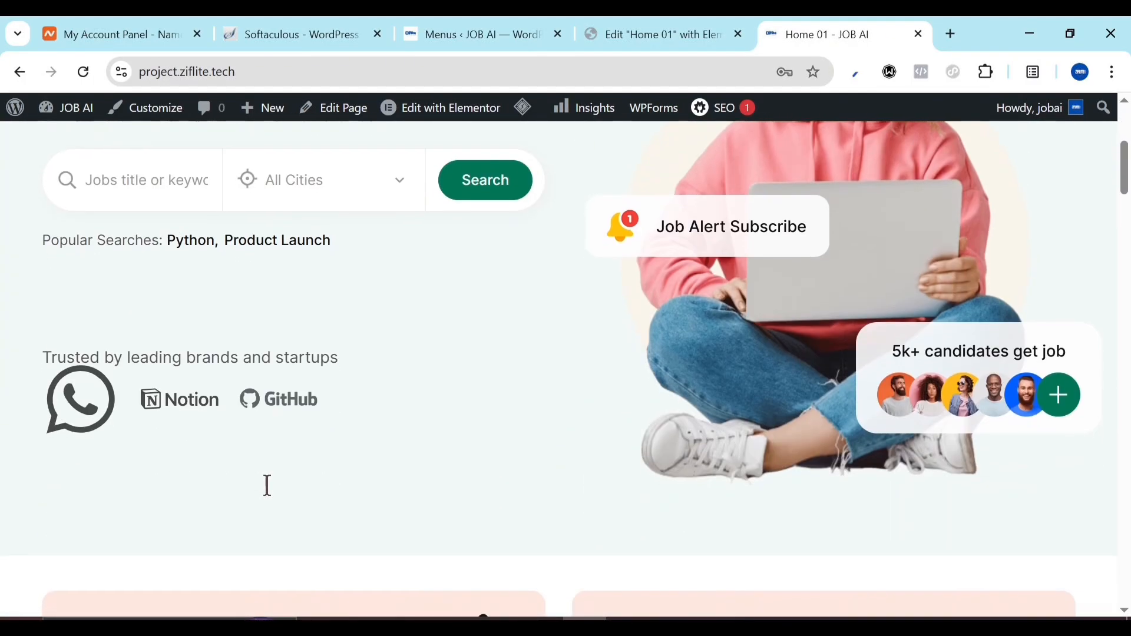
{"action": "scroll", "coordinate": [225, 514], "scroll_direction": "up", "scroll_amount": 5}
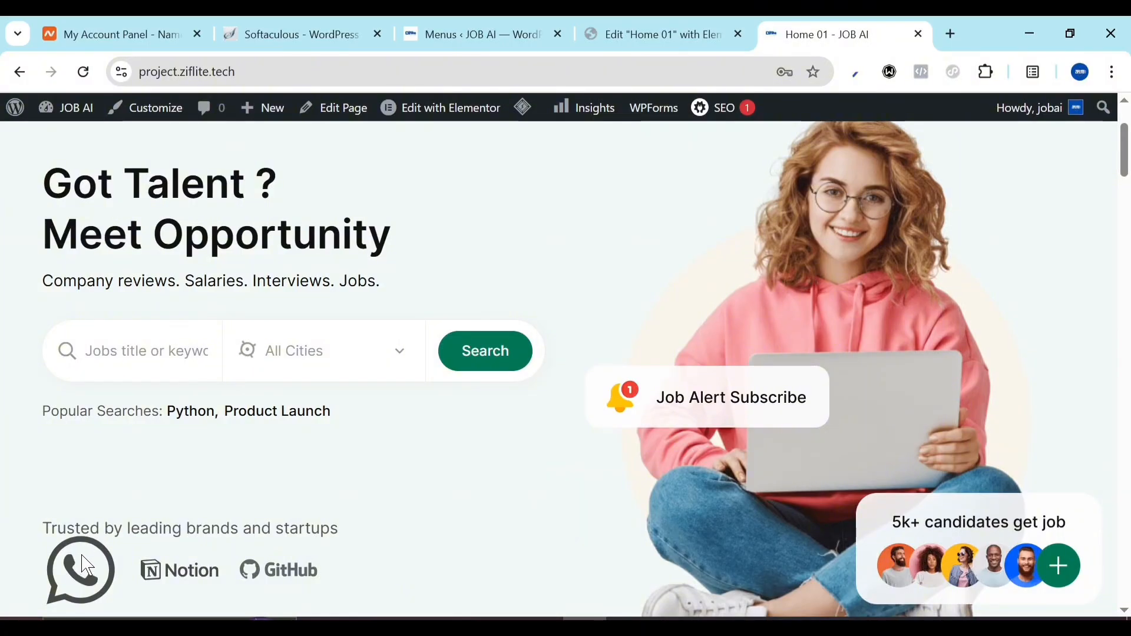
{"action": "scroll", "coordinate": [87, 565], "scroll_direction": "down", "scroll_amount": 3}
{"action": "scroll", "coordinate": [217, 429], "scroll_direction": "down", "scroll_amount": 7}
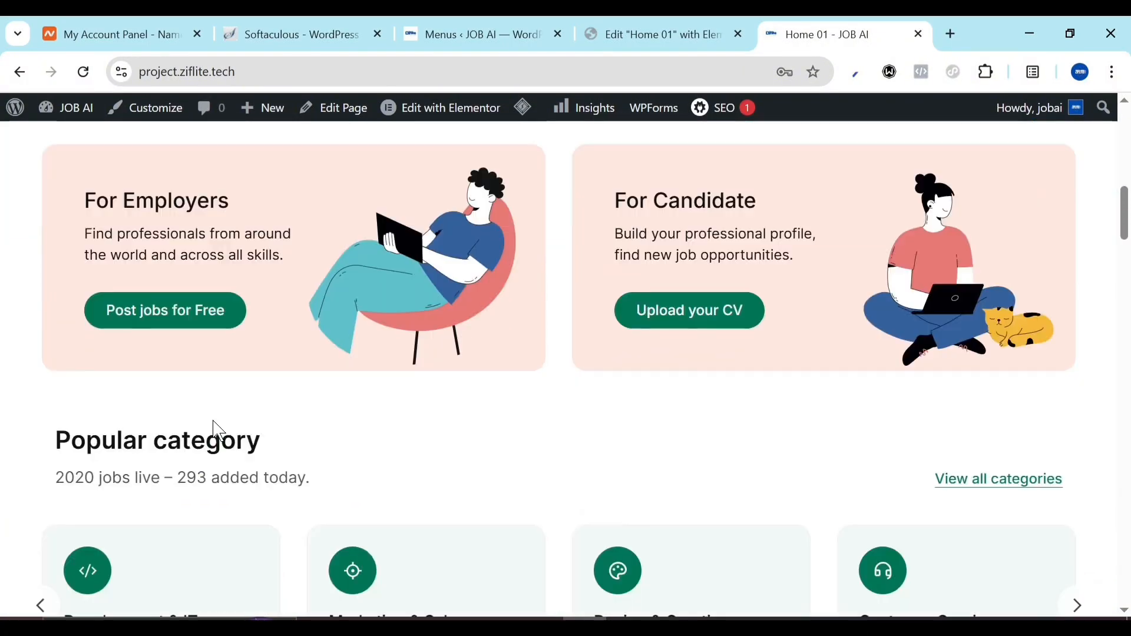
{"action": "scroll", "coordinate": [218, 431], "scroll_direction": "down", "scroll_amount": 15}
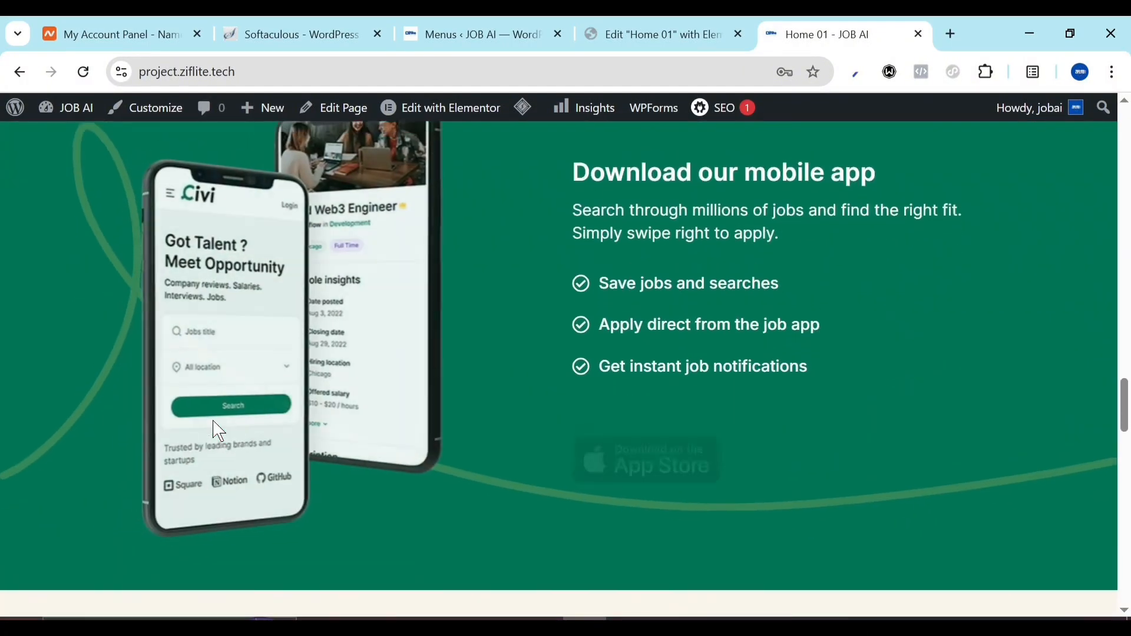
Finish reviewing the live home page and bring up the About Us page
{"action": "scroll", "coordinate": [219, 431], "scroll_direction": "up", "scroll_amount": 8}
{"action": "scroll", "coordinate": [219, 432], "scroll_direction": "down", "scroll_amount": 8}
{"action": "scroll", "coordinate": [219, 432], "scroll_direction": "up", "scroll_amount": 1}
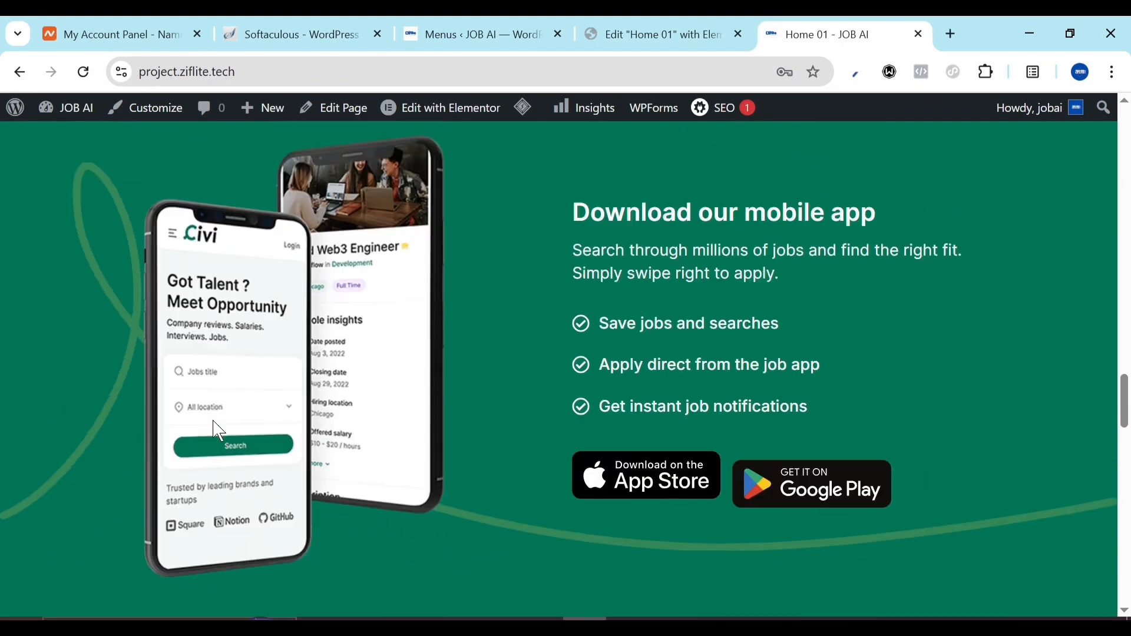
{"action": "scroll", "coordinate": [218, 432], "scroll_direction": "up", "scroll_amount": 20}
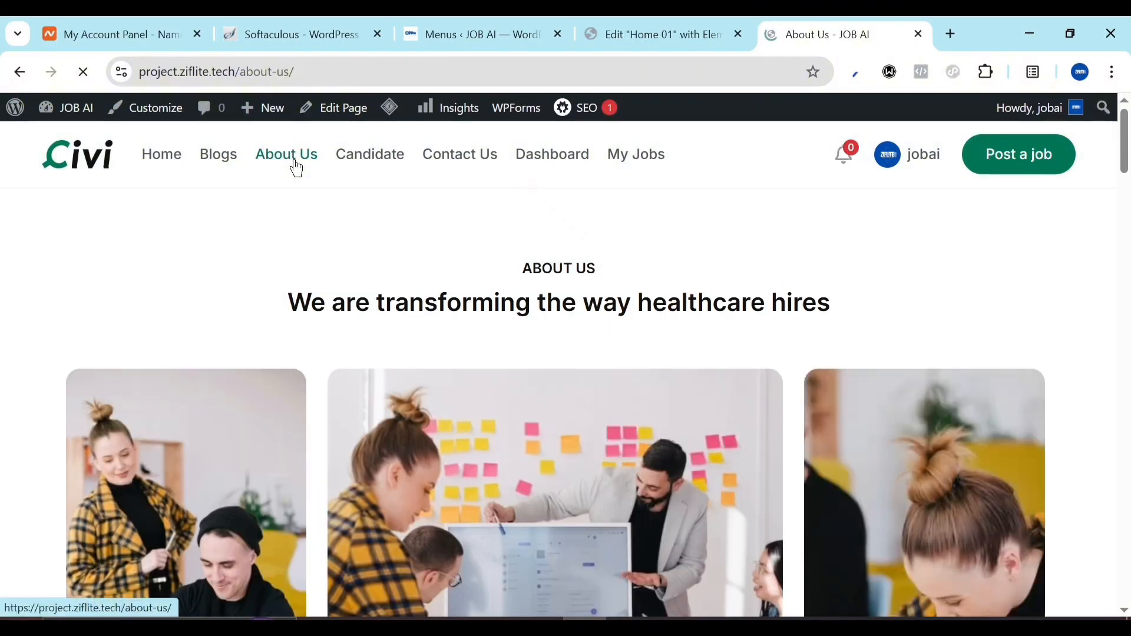
{"action": "scroll", "coordinate": [424, 411], "scroll_direction": "down", "scroll_amount": 4}
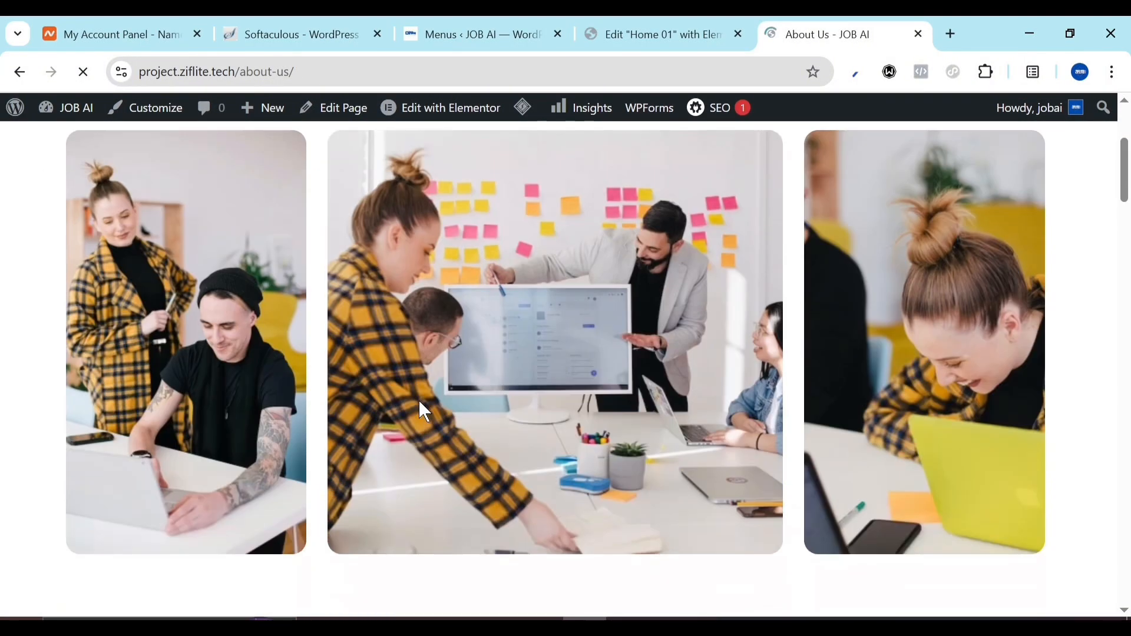
{"action": "scroll", "coordinate": [424, 411], "scroll_direction": "down", "scroll_amount": 15}
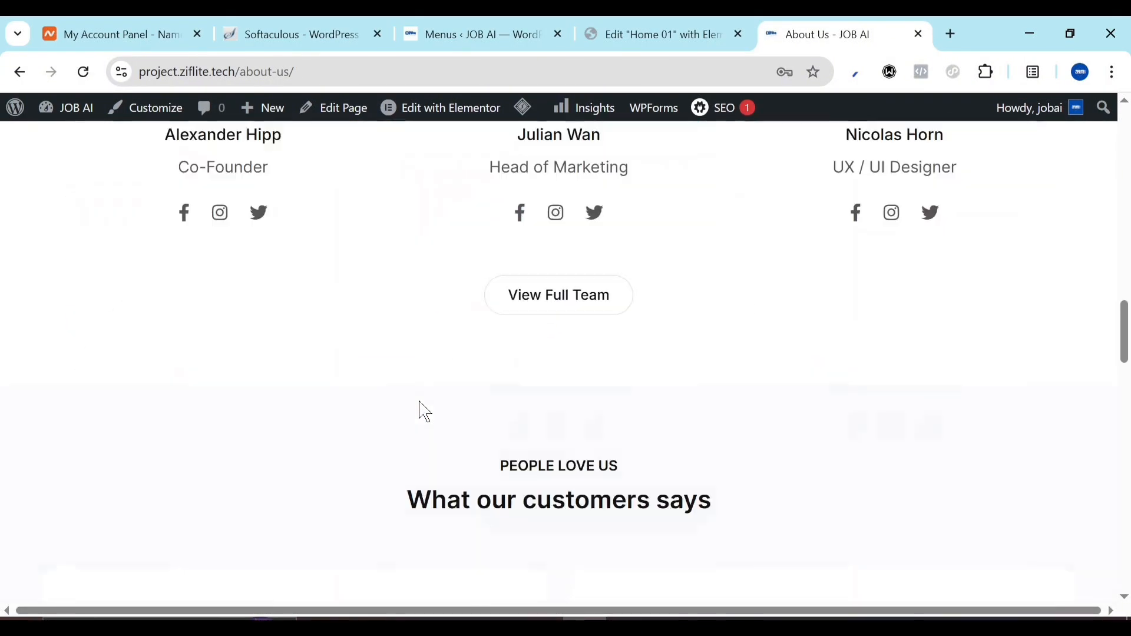
{"action": "scroll", "coordinate": [424, 412], "scroll_direction": "up", "scroll_amount": 20}
{"action": "mouse_move", "coordinate": [446, 111]}
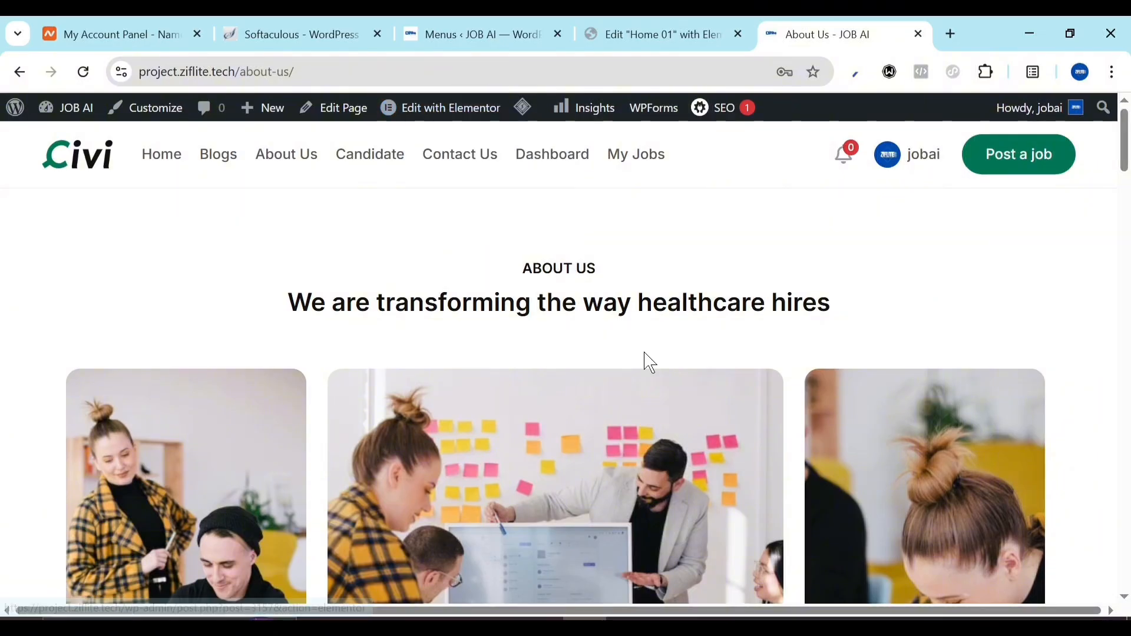
{"action": "scroll", "coordinate": [644, 361], "scroll_direction": "down", "scroll_amount": 10}
{"action": "scroll", "coordinate": [649, 362], "scroll_direction": "up", "scroll_amount": 10}
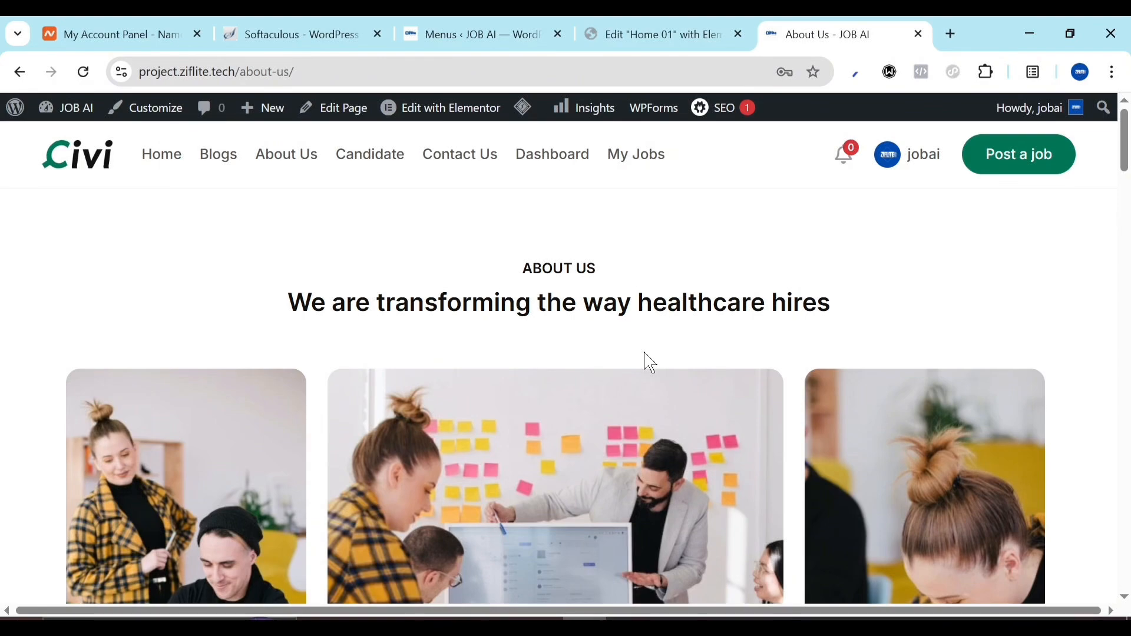
Close the Home 01 Elementor tab without saving and return to the Mobie Menu screen
{"action": "scroll", "coordinate": [583, 481], "scroll_direction": "down", "scroll_amount": 4}
{"action": "scroll", "coordinate": [582, 481], "scroll_direction": "up", "scroll_amount": 4}
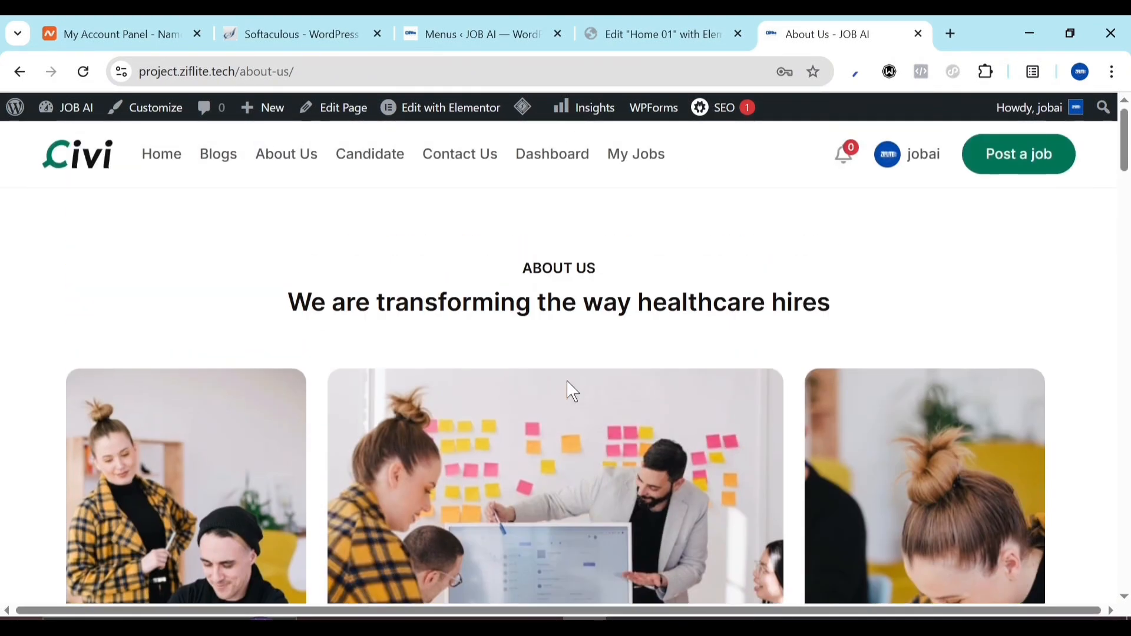
{"action": "left_click", "coordinate": [481, 25]}
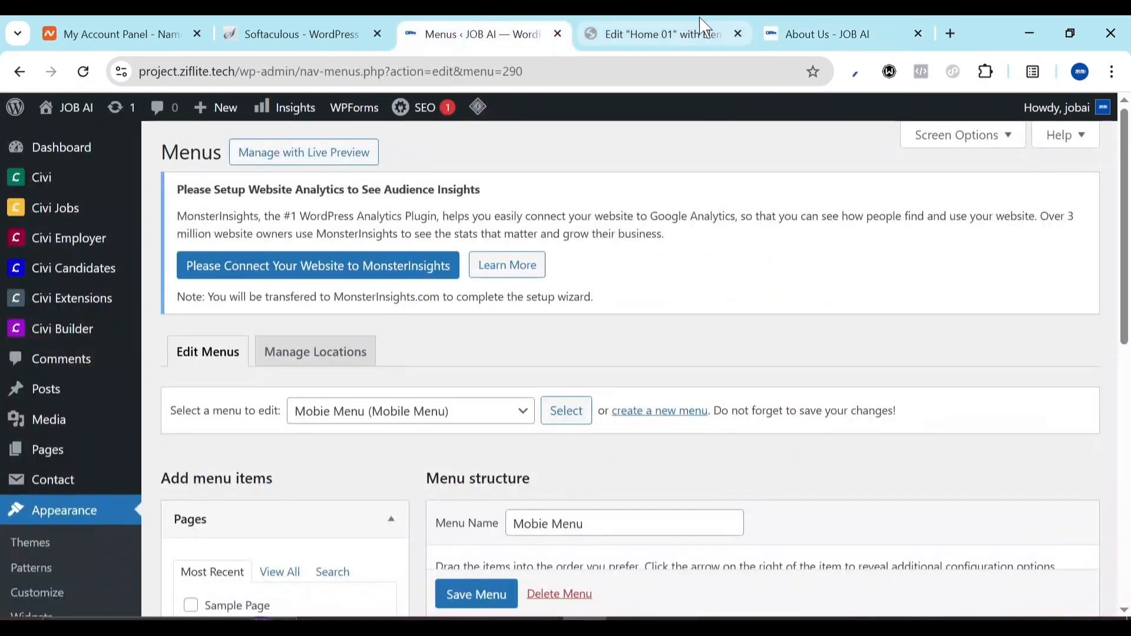
{"action": "left_click", "coordinate": [666, 34]}
{"action": "left_click", "coordinate": [737, 34]}
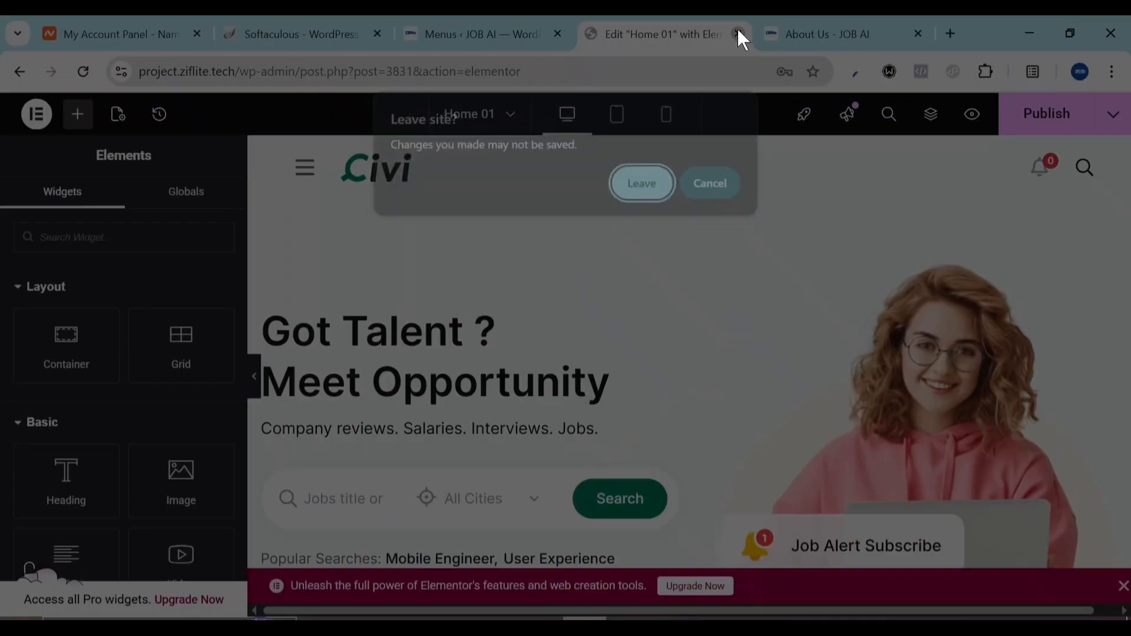
{"action": "left_click", "coordinate": [653, 195]}
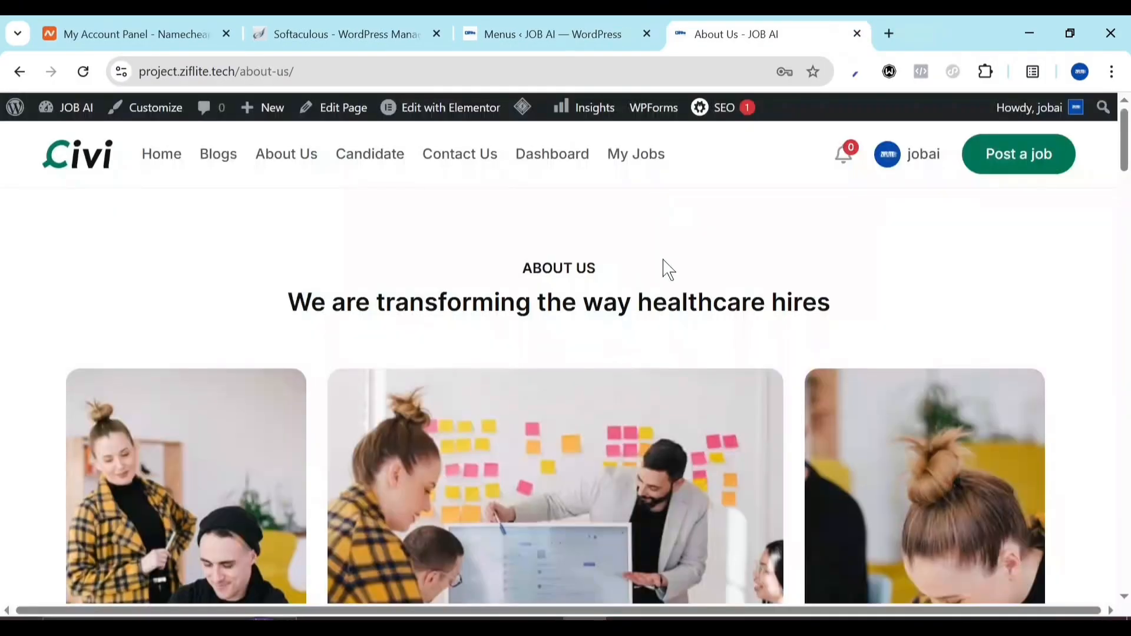
{"action": "left_click", "coordinate": [563, 23]}
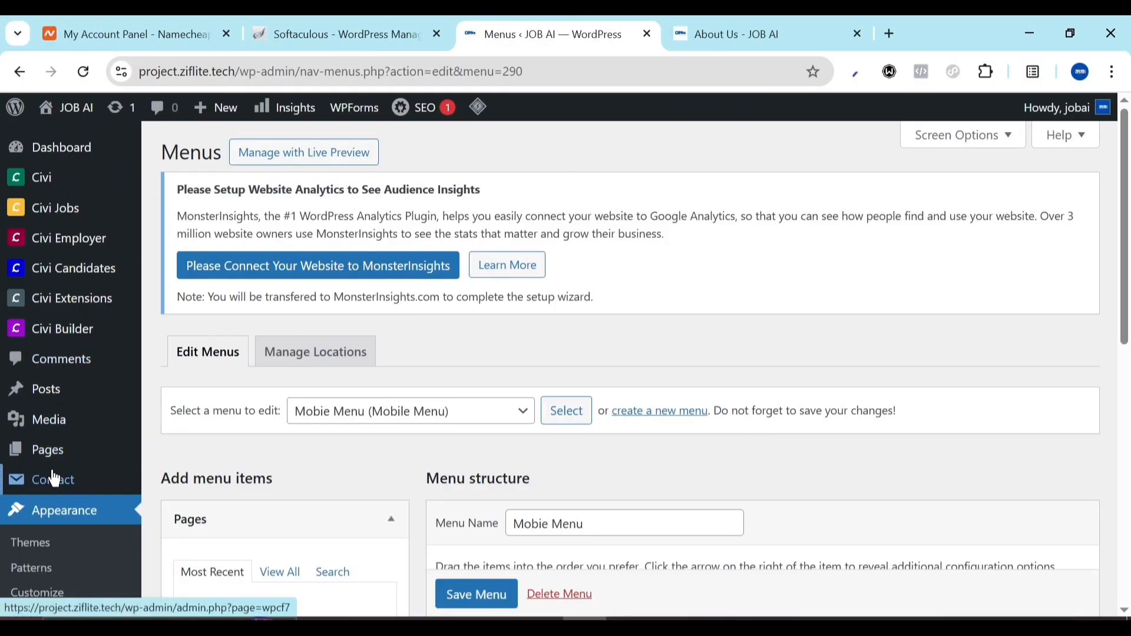
Open the Upload Plugin page in two extra tabs and show the .zip upload form
{"action": "scroll", "coordinate": [23, 471], "scroll_direction": "down", "scroll_amount": 5}
{"action": "mouse_move", "coordinate": [46, 461]}
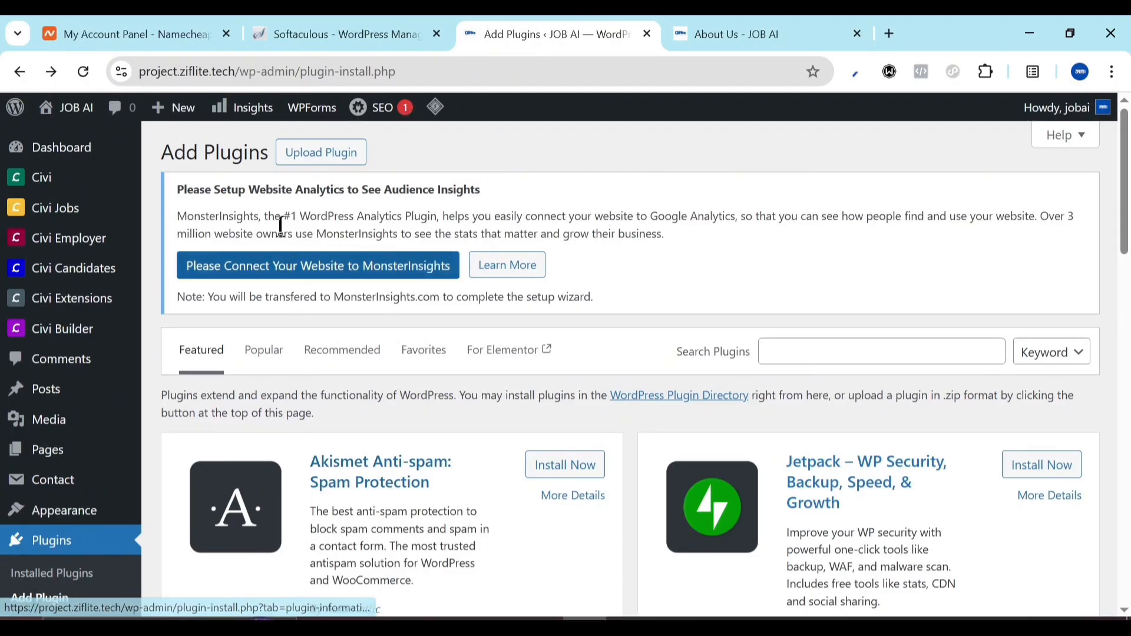
{"action": "right_click", "coordinate": [290, 157]}
{"action": "left_click", "coordinate": [353, 179]}
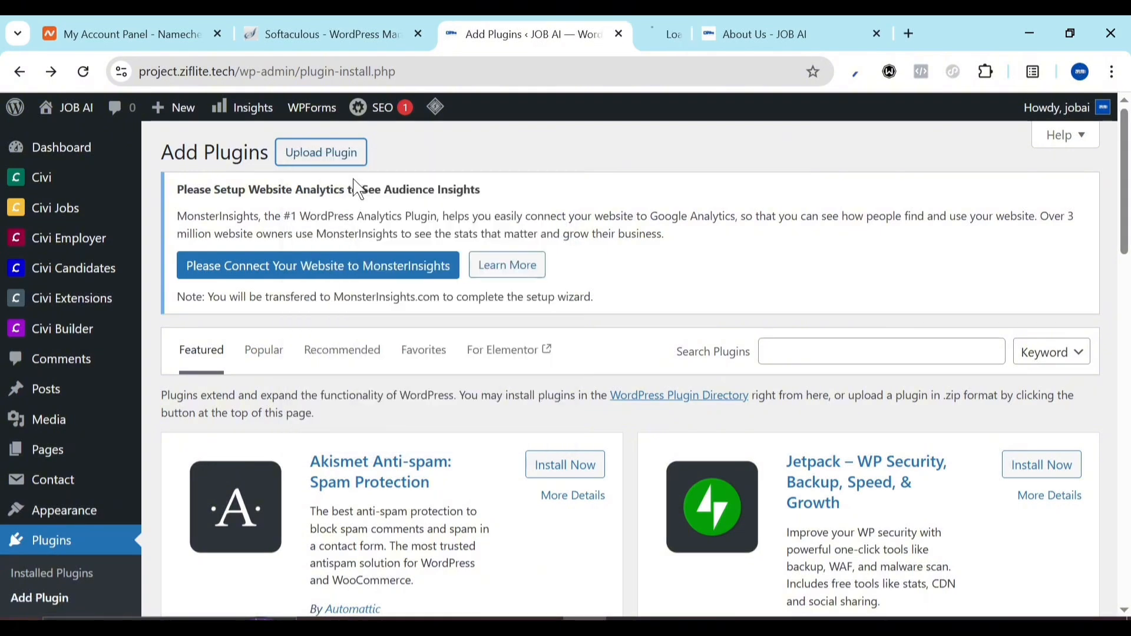
{"action": "right_click", "coordinate": [319, 163]}
{"action": "left_click", "coordinate": [397, 188]}
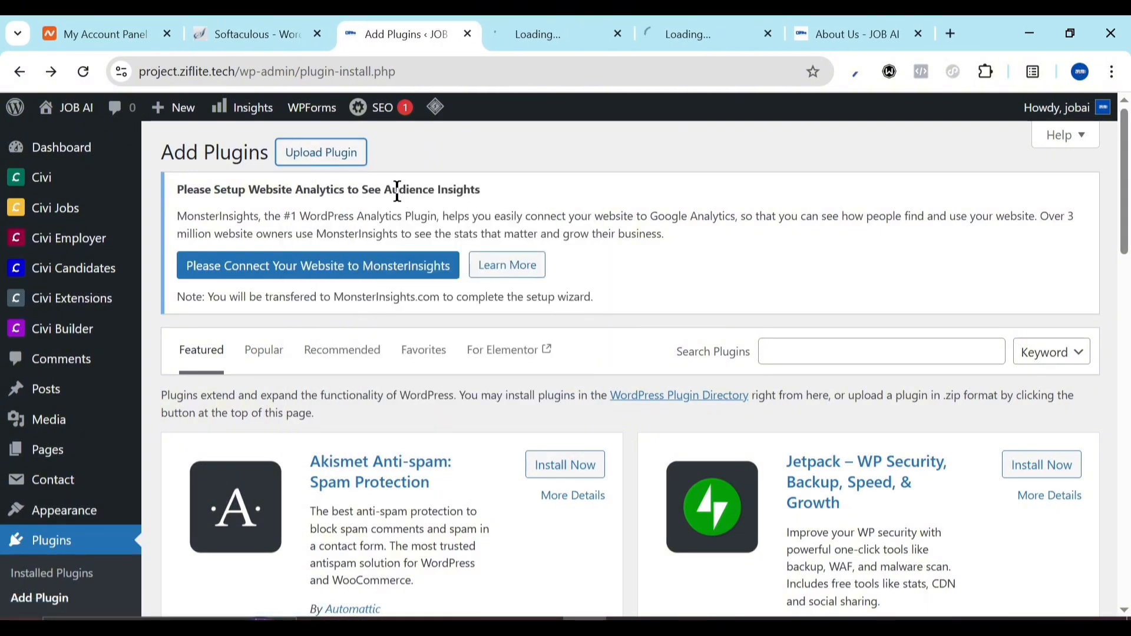
{"action": "left_click", "coordinate": [86, 72]}
{"action": "left_click", "coordinate": [318, 153]}
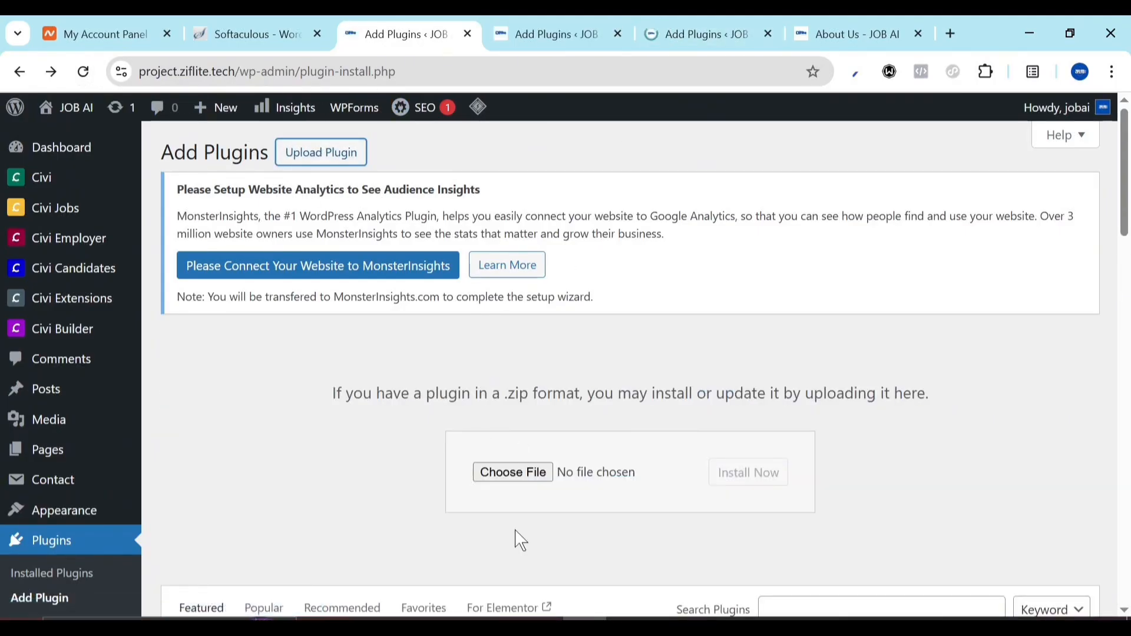
Upload and install the ai-cover-letter-generator and aicvs-resume-scanner zips in separate tabs
{"action": "left_click", "coordinate": [519, 479]}
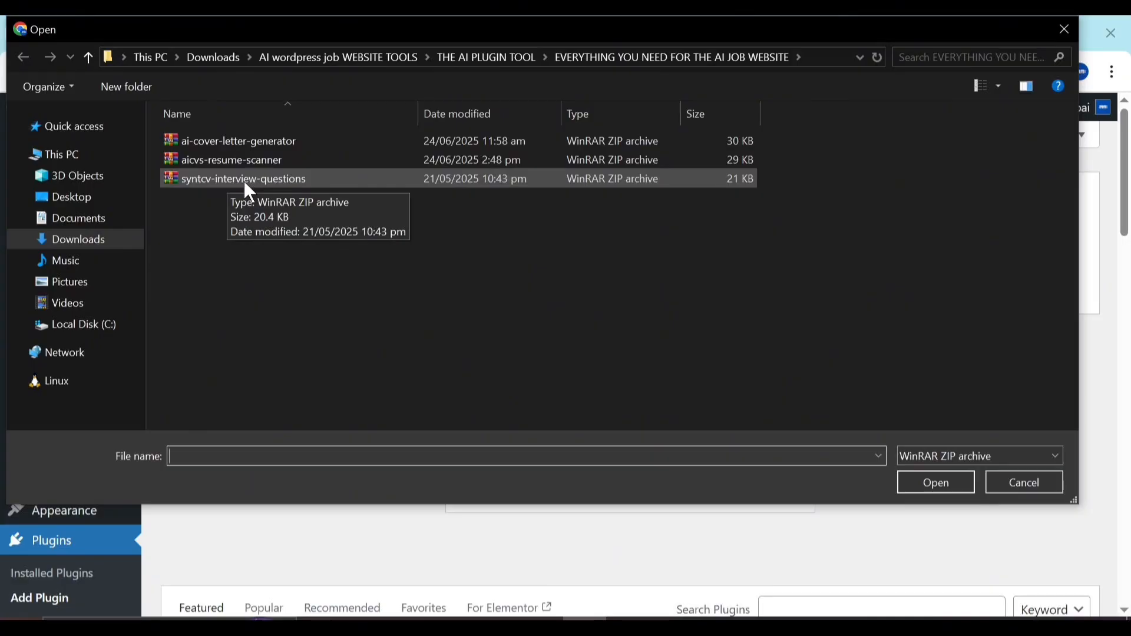
{"action": "double_click", "coordinate": [236, 139]}
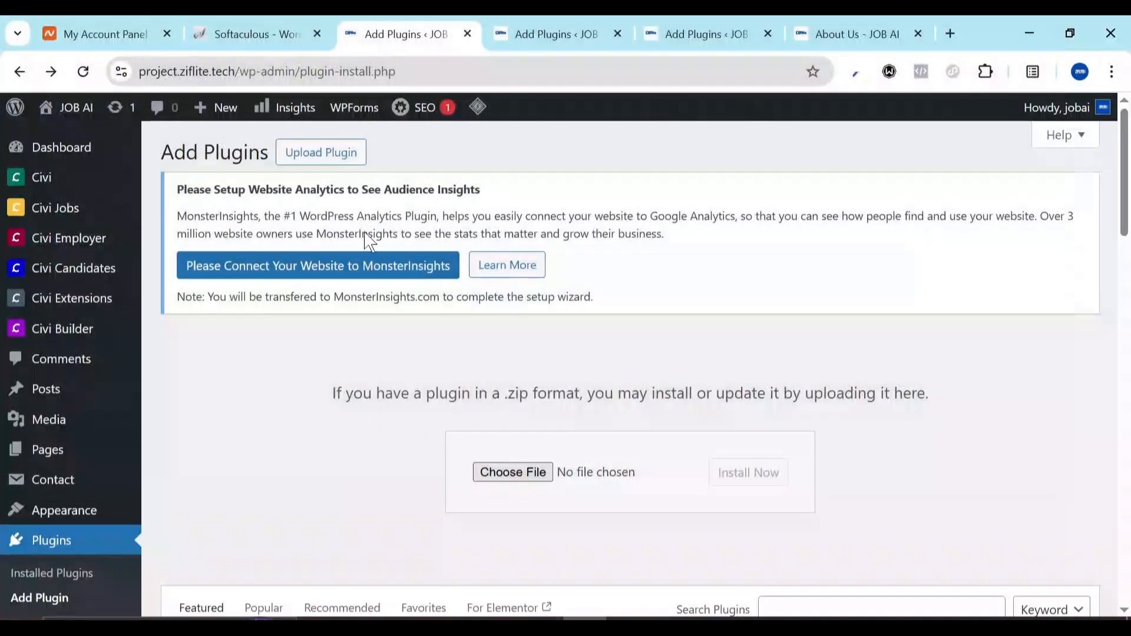
{"action": "left_click", "coordinate": [726, 473]}
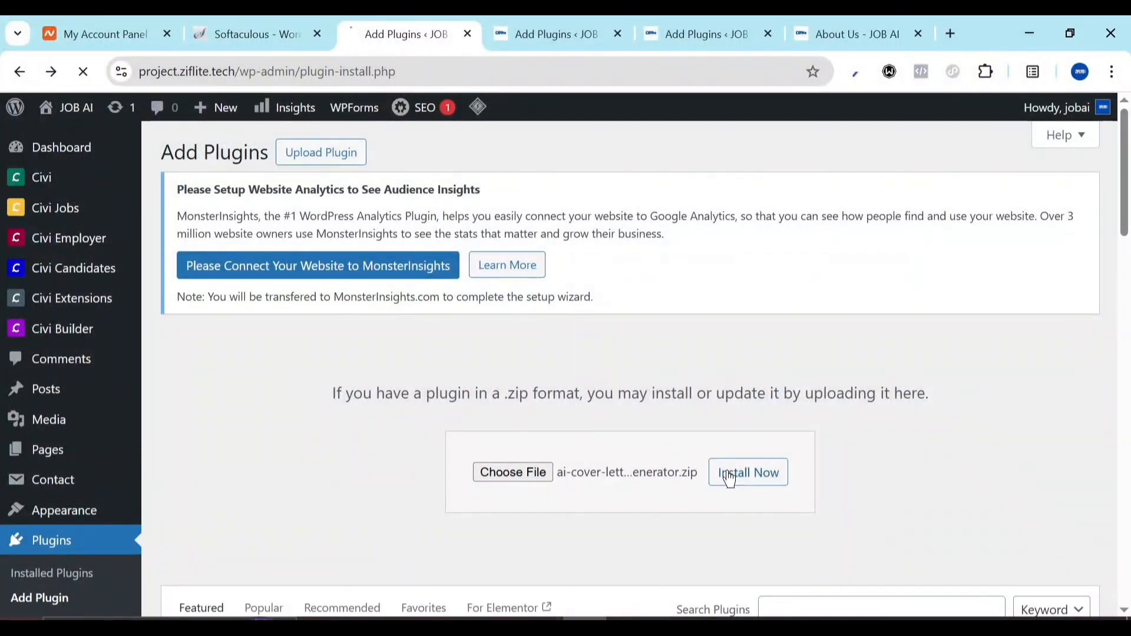
{"action": "left_click", "coordinate": [558, 30]}
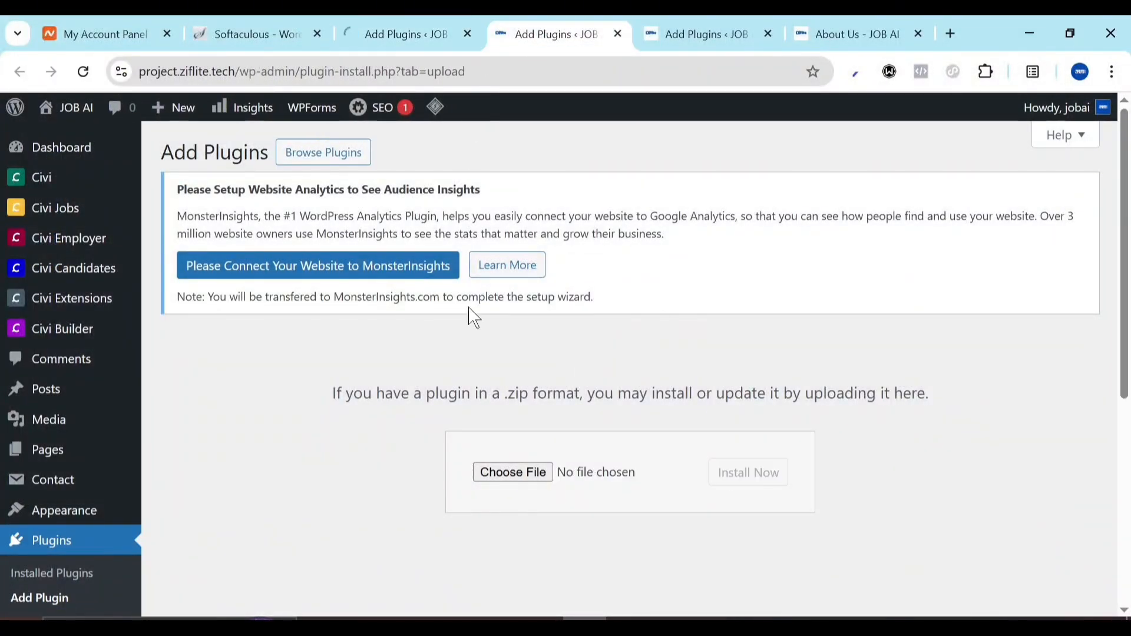
{"action": "left_click", "coordinate": [505, 478]}
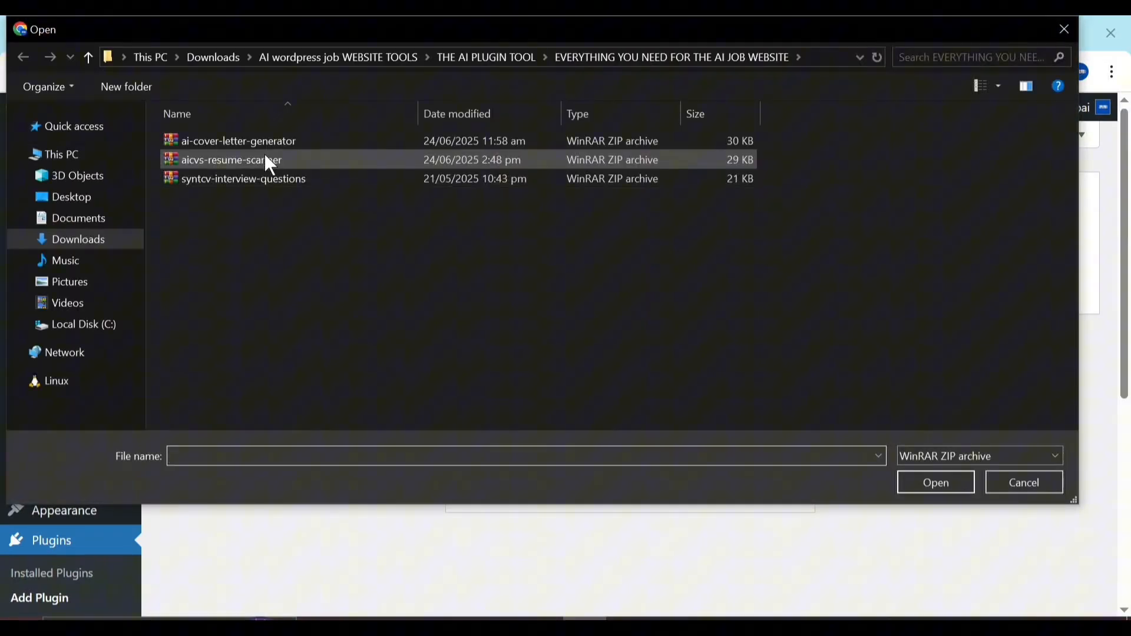
{"action": "double_click", "coordinate": [263, 154]}
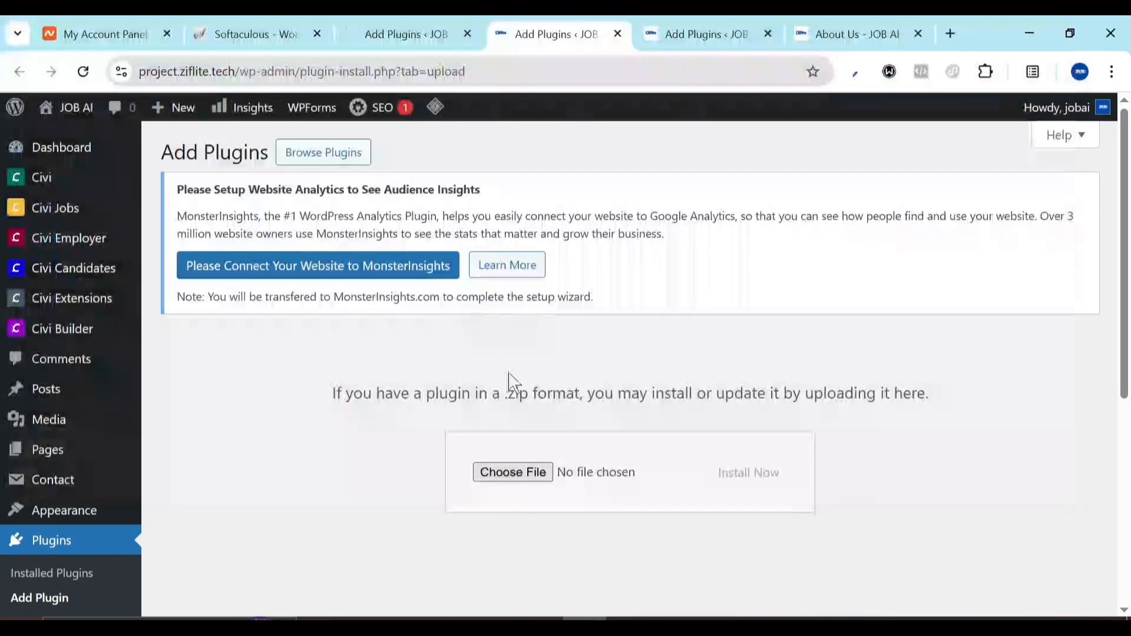
{"action": "left_click", "coordinate": [727, 472]}
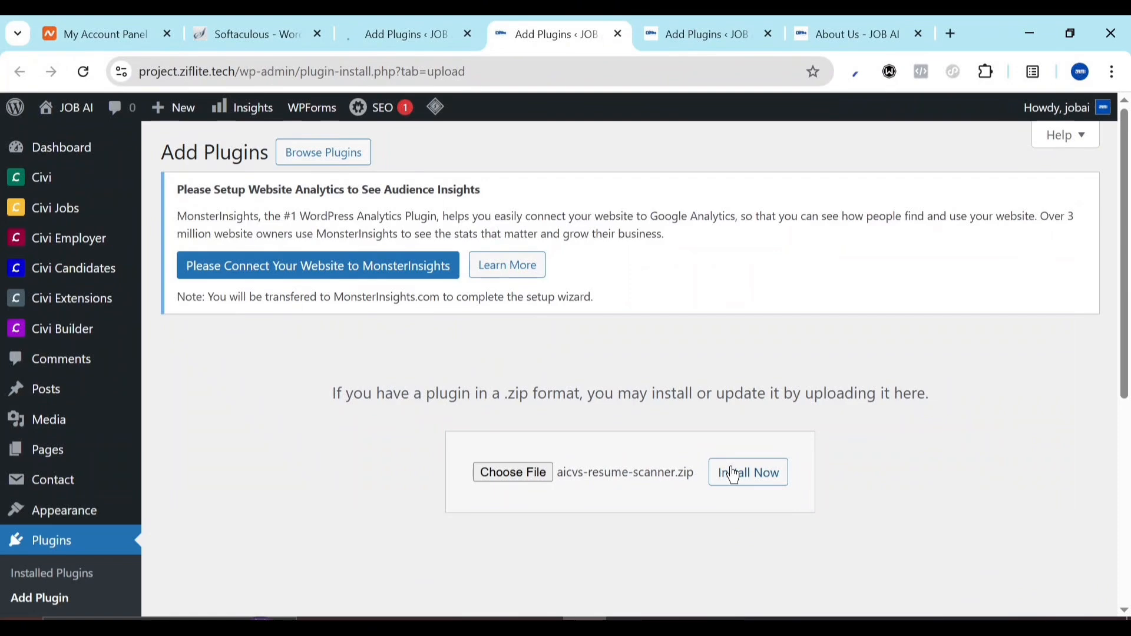
Upload and install the syntcv-interview-questions zip, then review the first tab's install result
{"action": "left_click", "coordinate": [731, 27]}
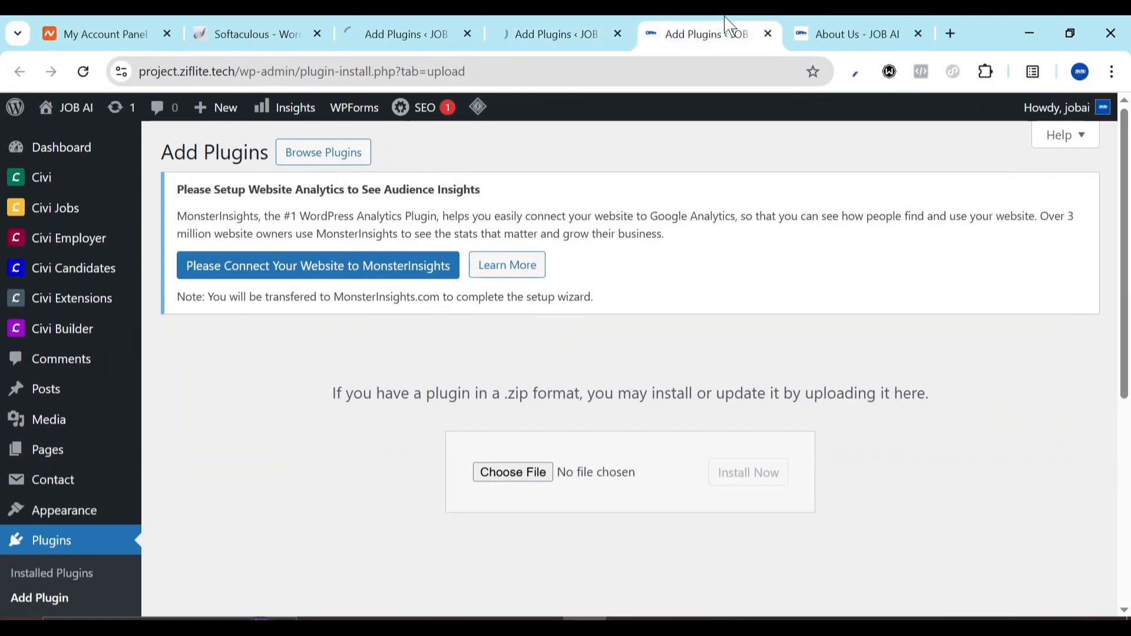
{"action": "left_click", "coordinate": [515, 475]}
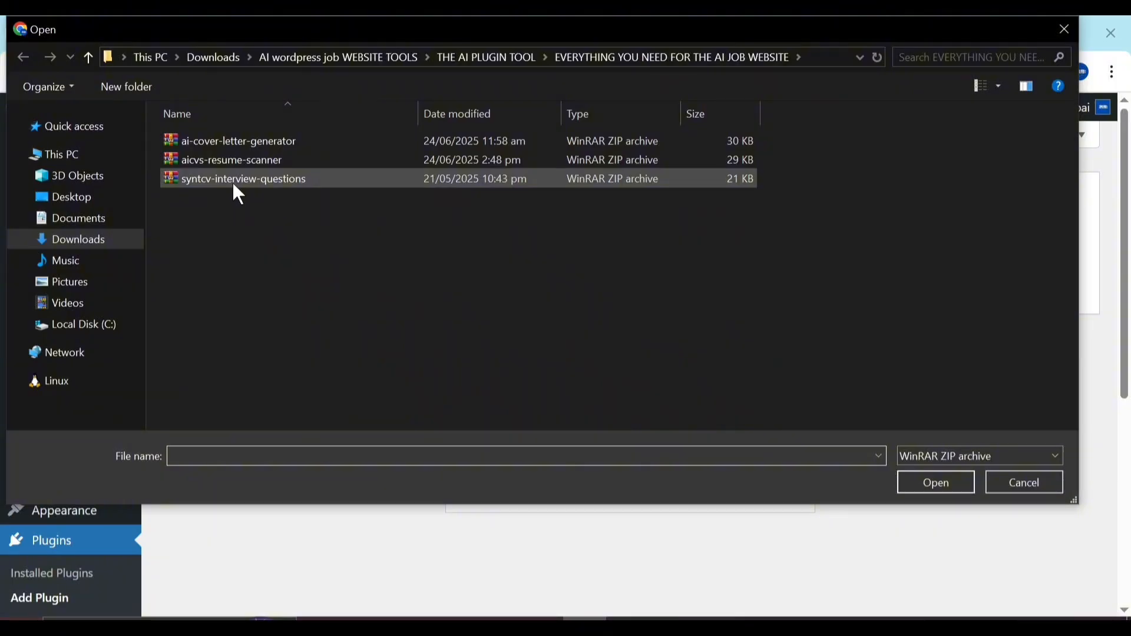
{"action": "double_click", "coordinate": [234, 182]}
{"action": "left_click", "coordinate": [745, 473]}
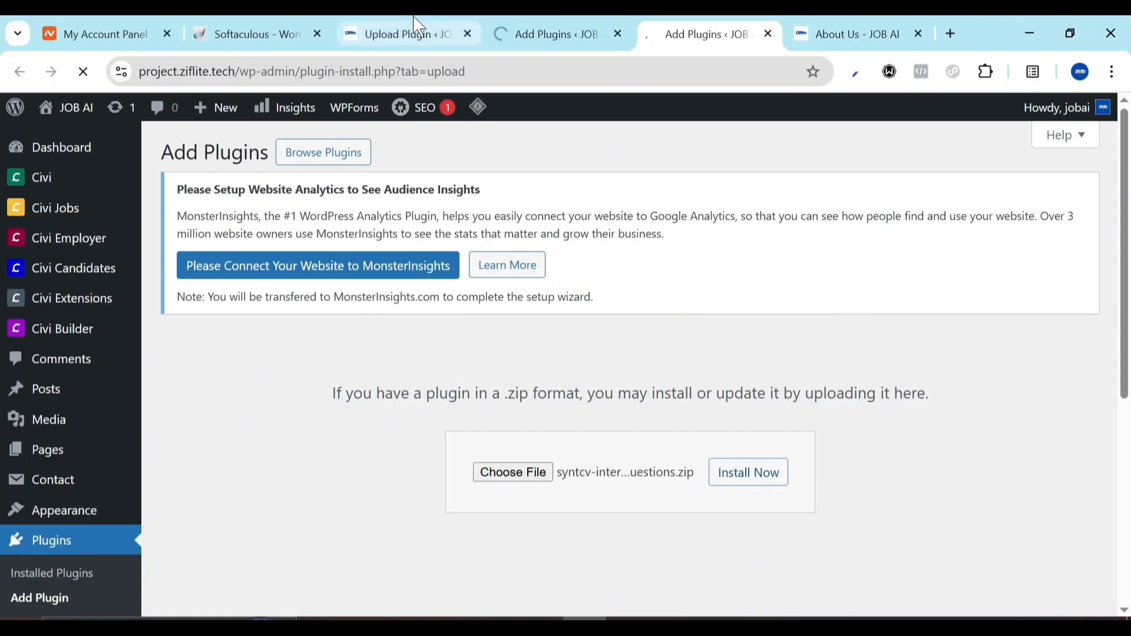
{"action": "left_click", "coordinate": [385, 32]}
{"action": "scroll", "coordinate": [380, 394], "scroll_direction": "down", "scroll_amount": 3}
{"action": "scroll", "coordinate": [378, 393], "scroll_direction": "down", "scroll_amount": 3}
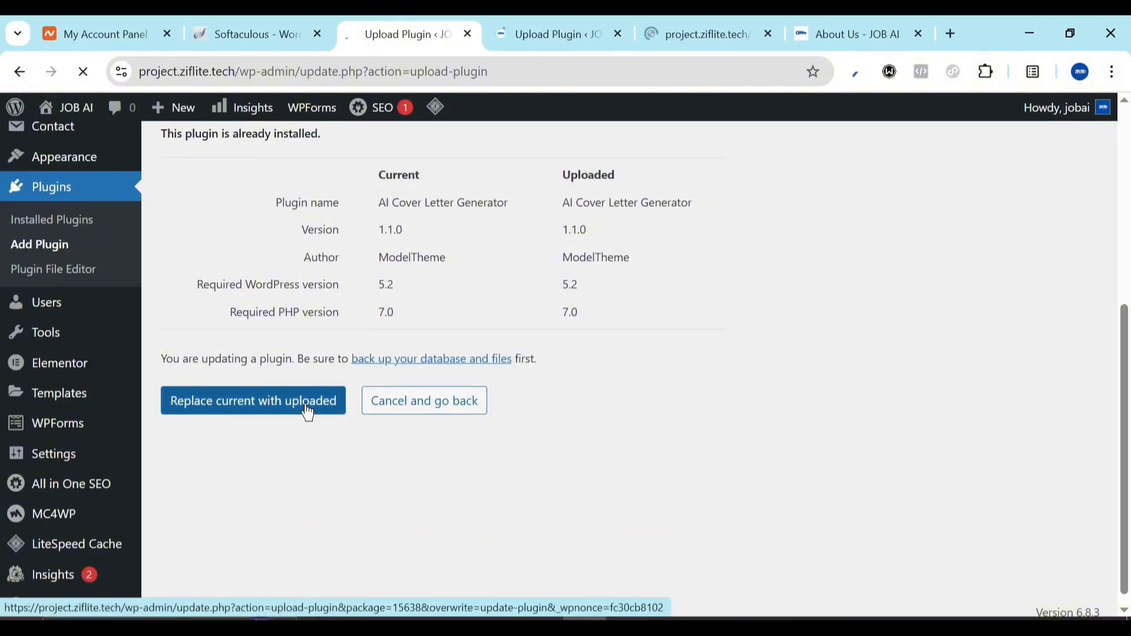
Activate the newly installed resume scanner and the updated cover letter generator plugins
{"action": "key", "text": "ctrl+Tab"}
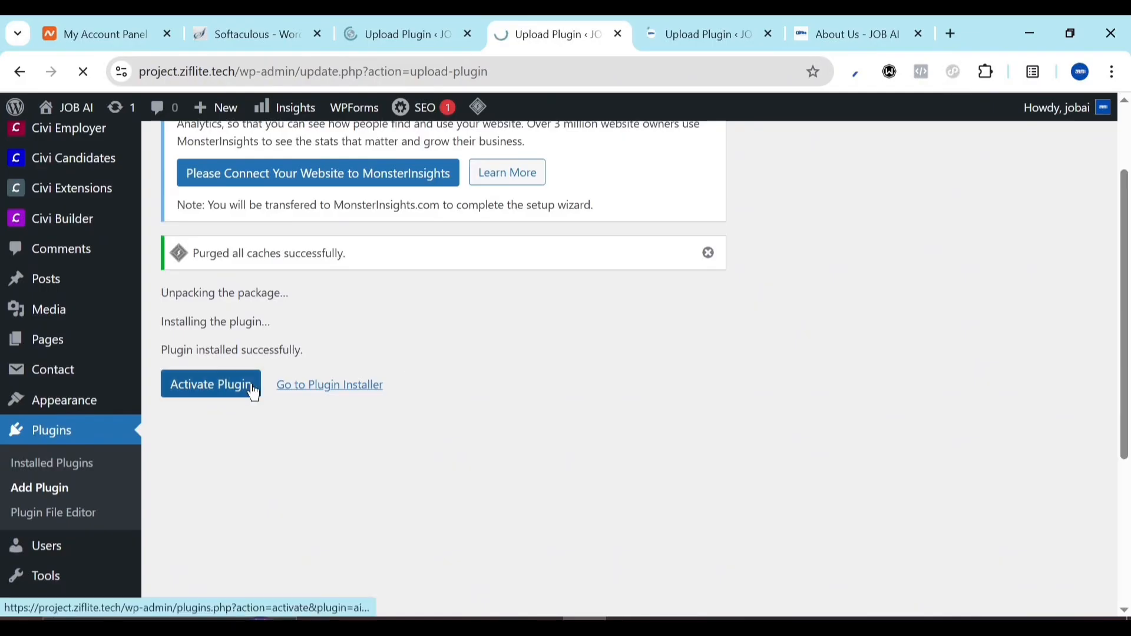
{"action": "left_click", "coordinate": [242, 386]}
{"action": "key", "text": "ctrl+shift+Tab"}
{"action": "left_click", "coordinate": [207, 392]}
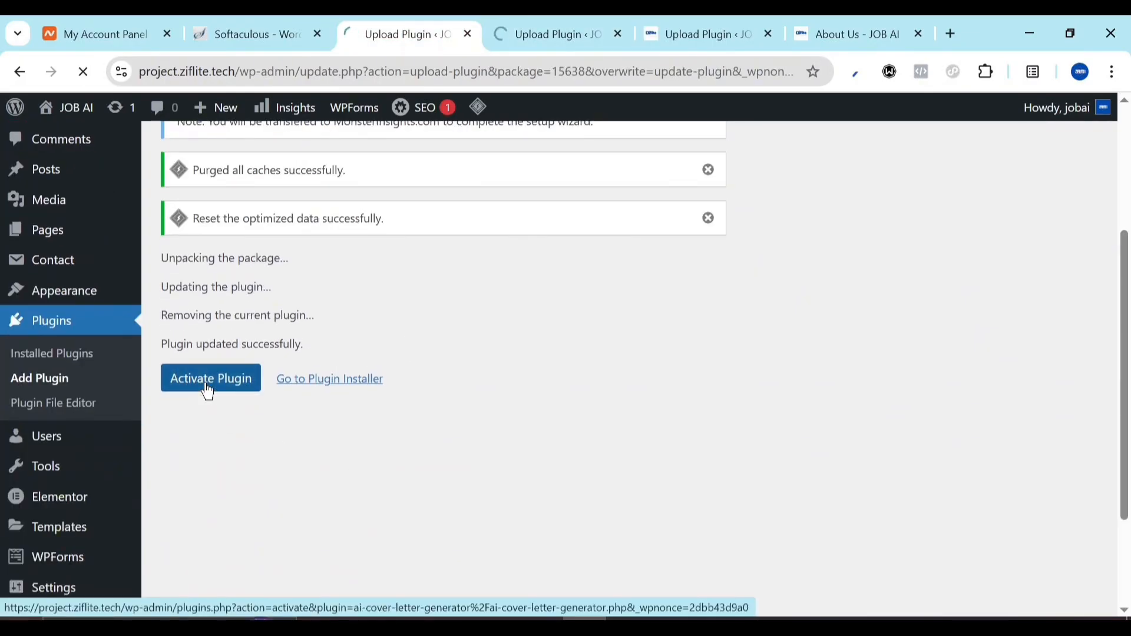
Activate the SyntCV interview questions plugin
{"action": "key", "text": "ctrl+Tab"}
{"action": "key", "text": "ctrl+Tab"}
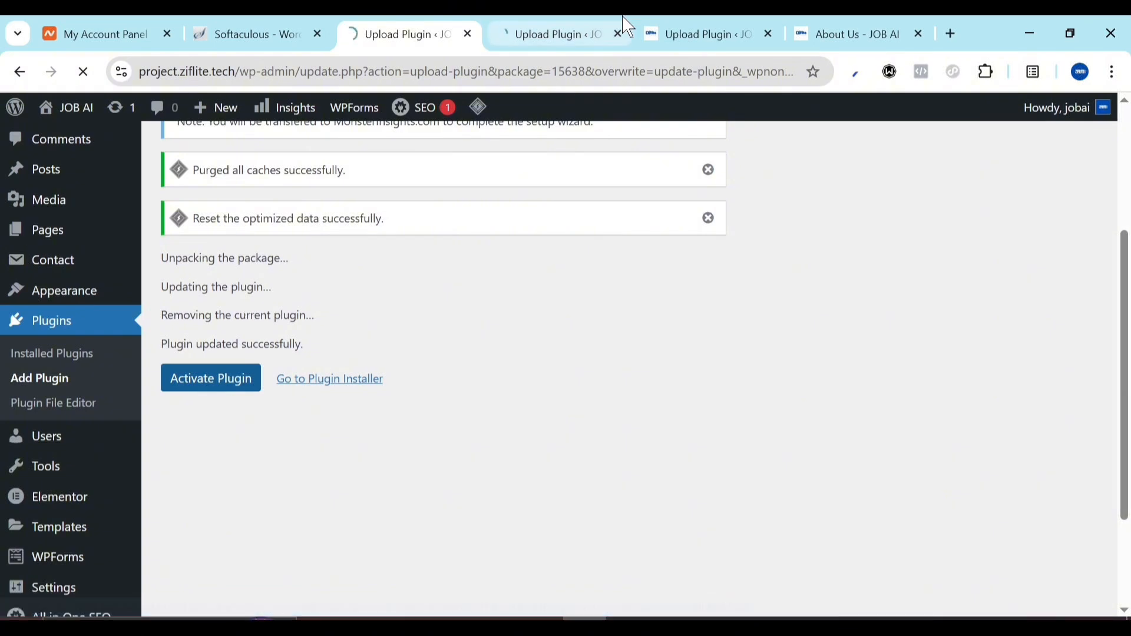
{"action": "scroll", "coordinate": [419, 386], "scroll_direction": "down", "scroll_amount": 3}
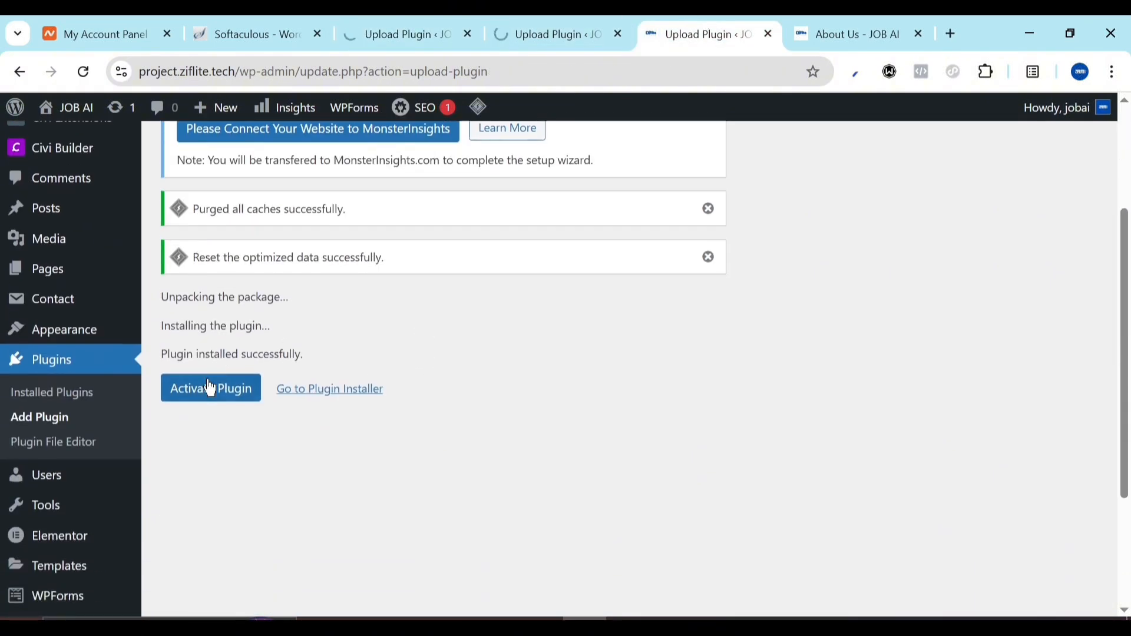
{"action": "left_click", "coordinate": [210, 389]}
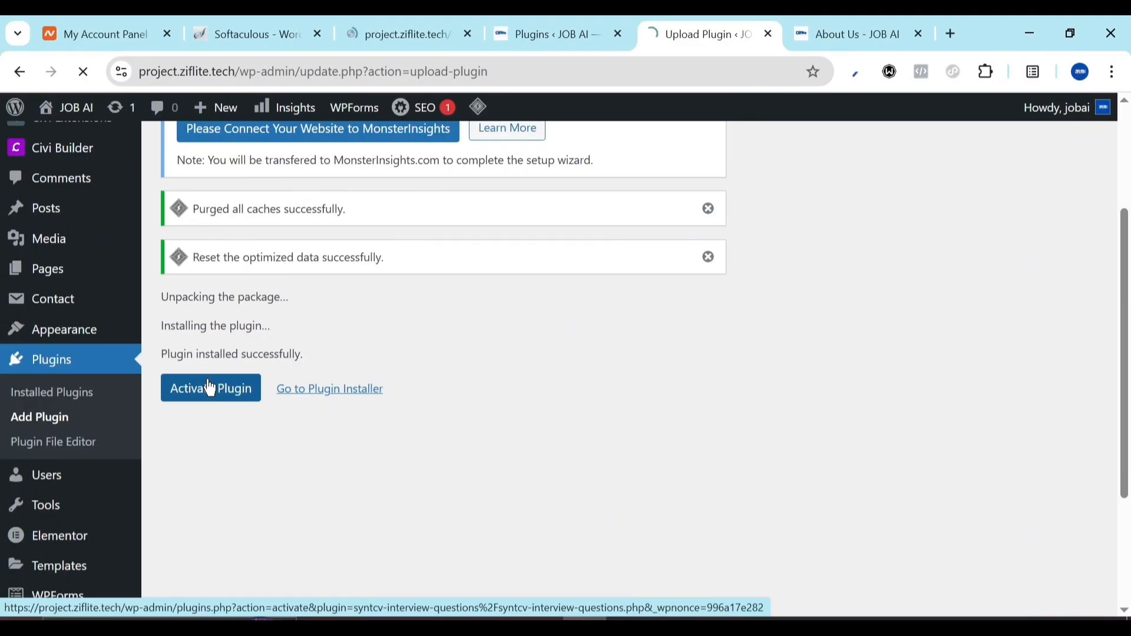
{"action": "left_click", "coordinate": [210, 389]}
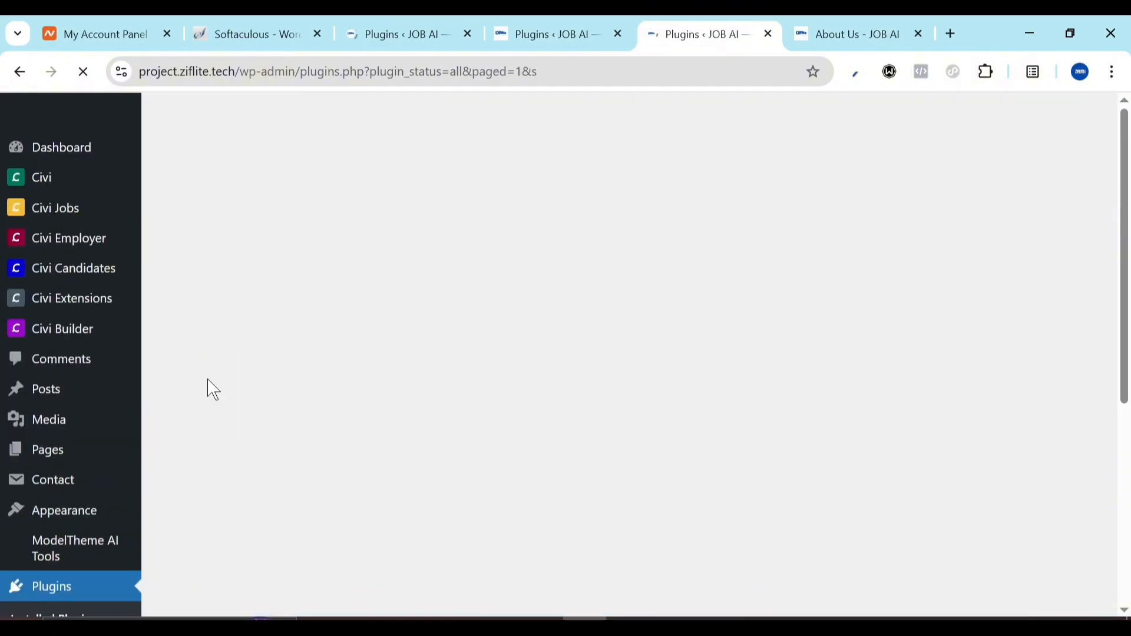
{"action": "scroll", "coordinate": [292, 306], "scroll_direction": "down", "scroll_amount": 3}
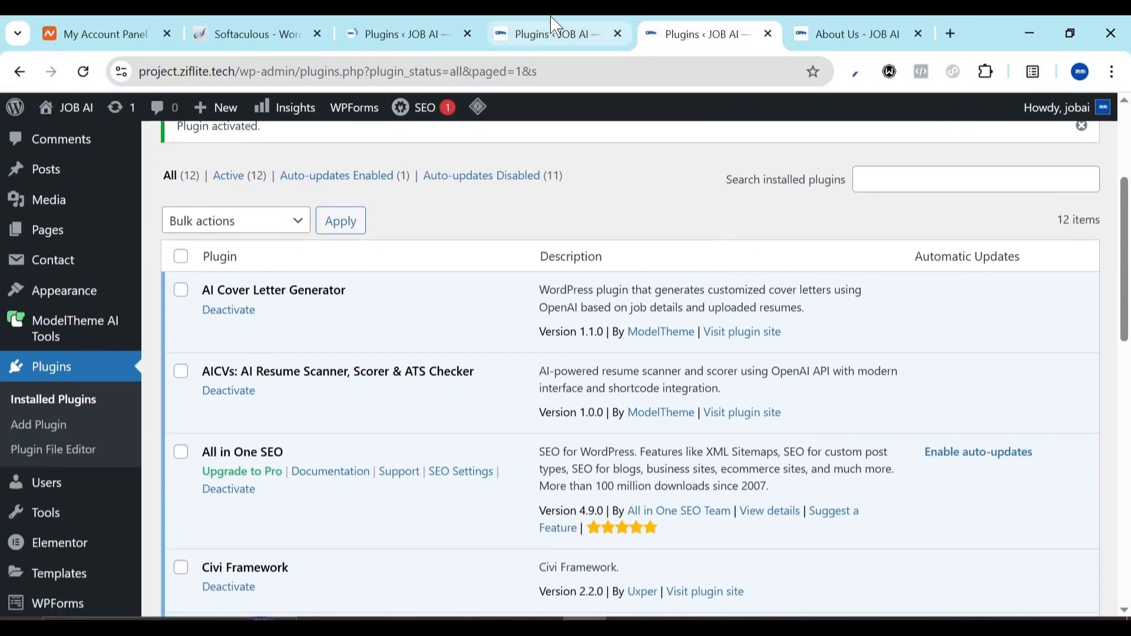
Close the two duplicate Plugins tabs, keeping the one with the activation notice
{"action": "left_click", "coordinate": [553, 27]}
{"action": "left_click", "coordinate": [715, 27]}
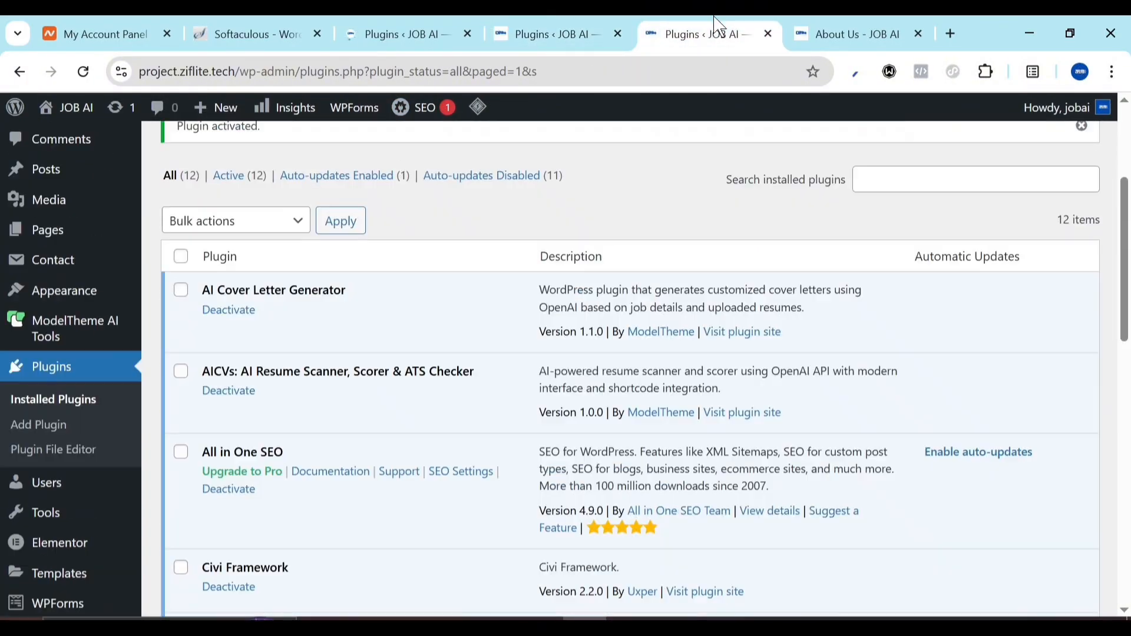
{"action": "left_click", "coordinate": [619, 34]}
{"action": "left_click", "coordinate": [619, 36]}
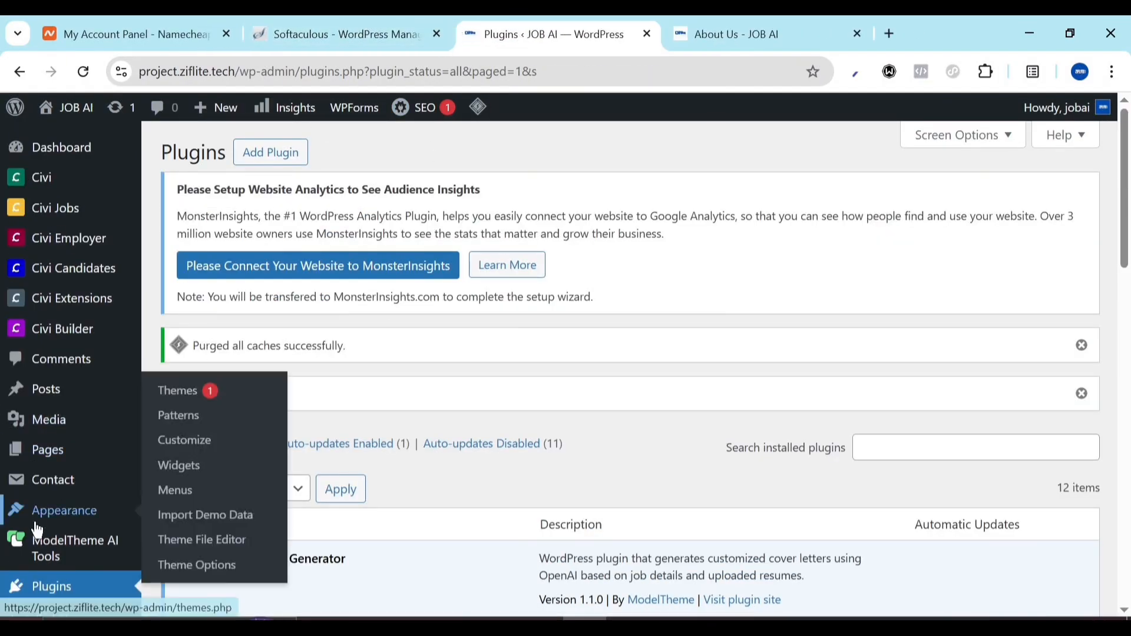
{"action": "scroll", "coordinate": [58, 511], "scroll_direction": "down", "scroll_amount": 4}
Choose Configure Options on the AI Cover Letter Generator card of ModelTheme AI Tools
{"action": "mouse_move", "coordinate": [59, 308]}
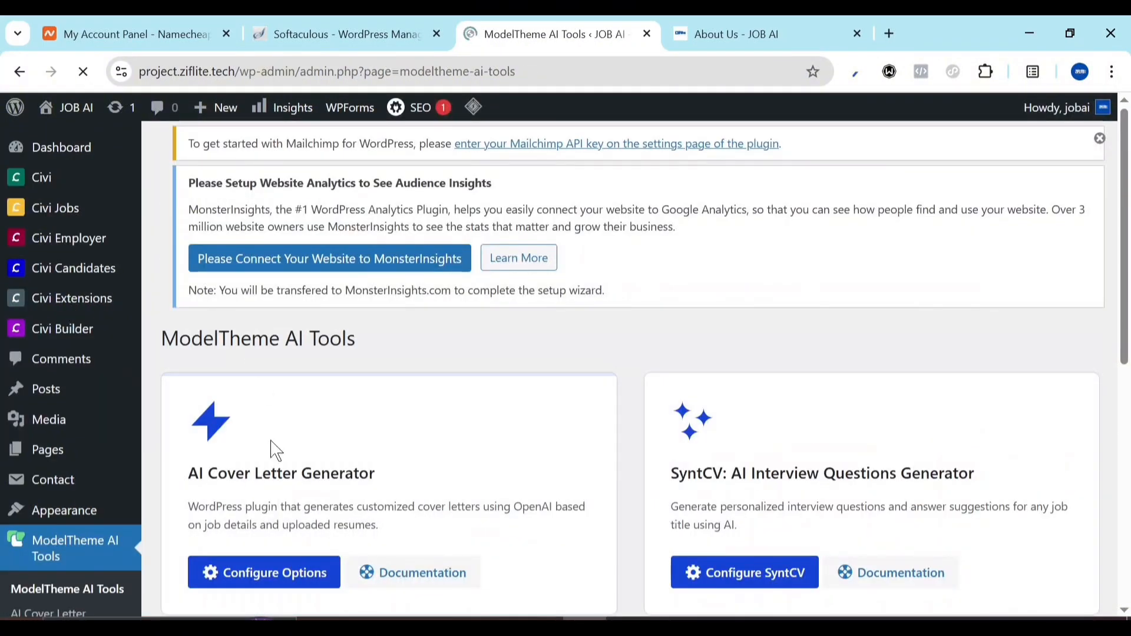
{"action": "scroll", "coordinate": [276, 451], "scroll_direction": "down", "scroll_amount": 5}
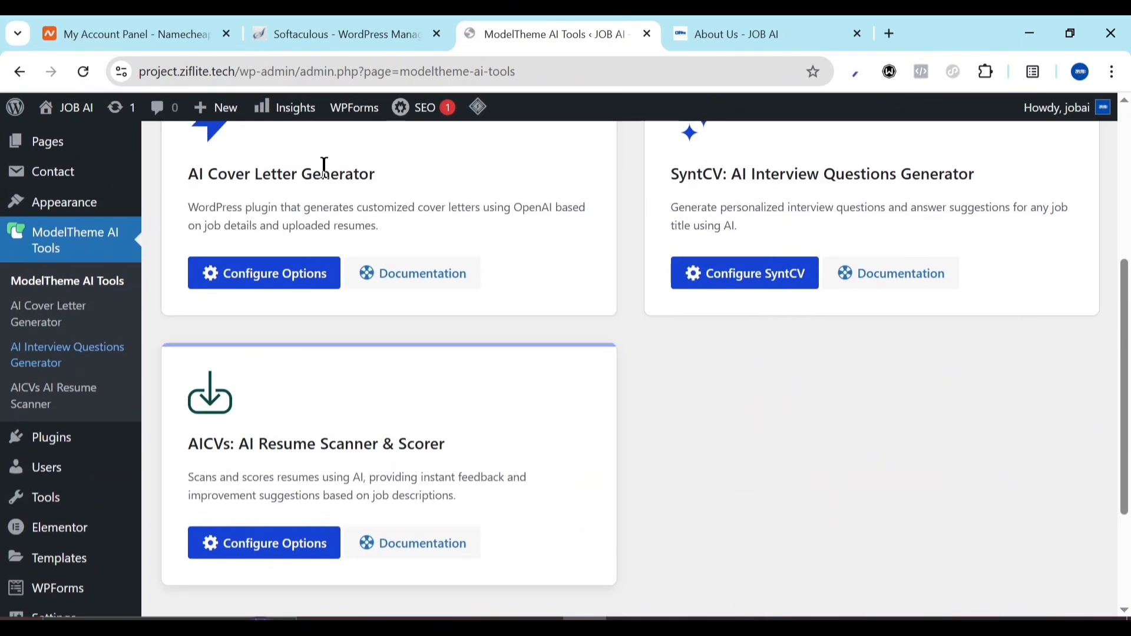
{"action": "scroll", "coordinate": [415, 387], "scroll_direction": "up", "scroll_amount": 1}
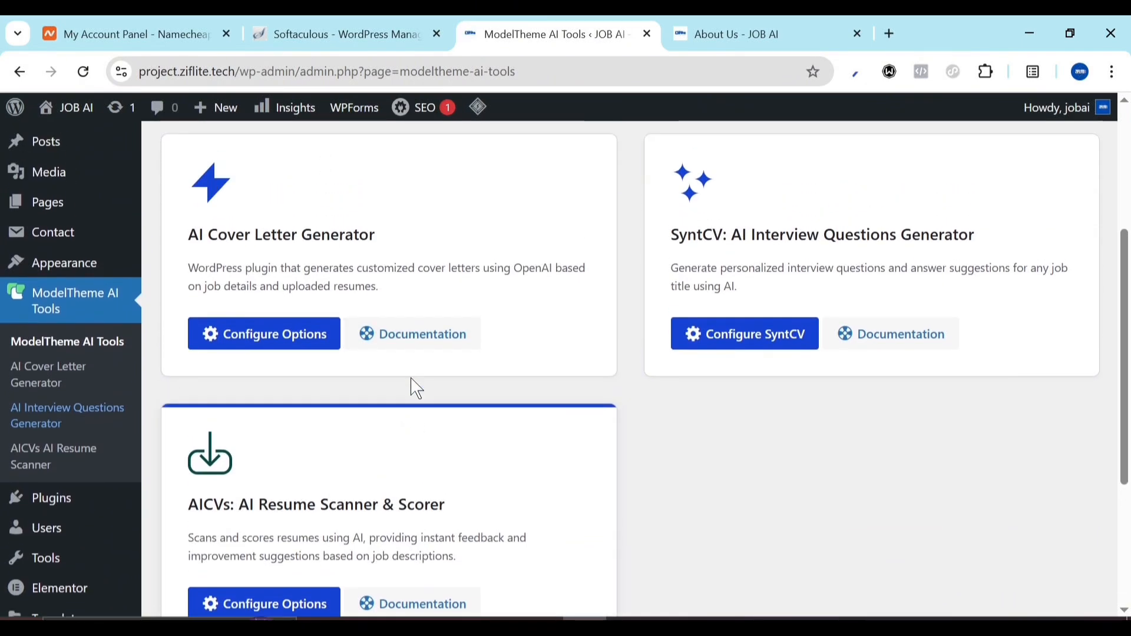
{"action": "left_click", "coordinate": [246, 336]}
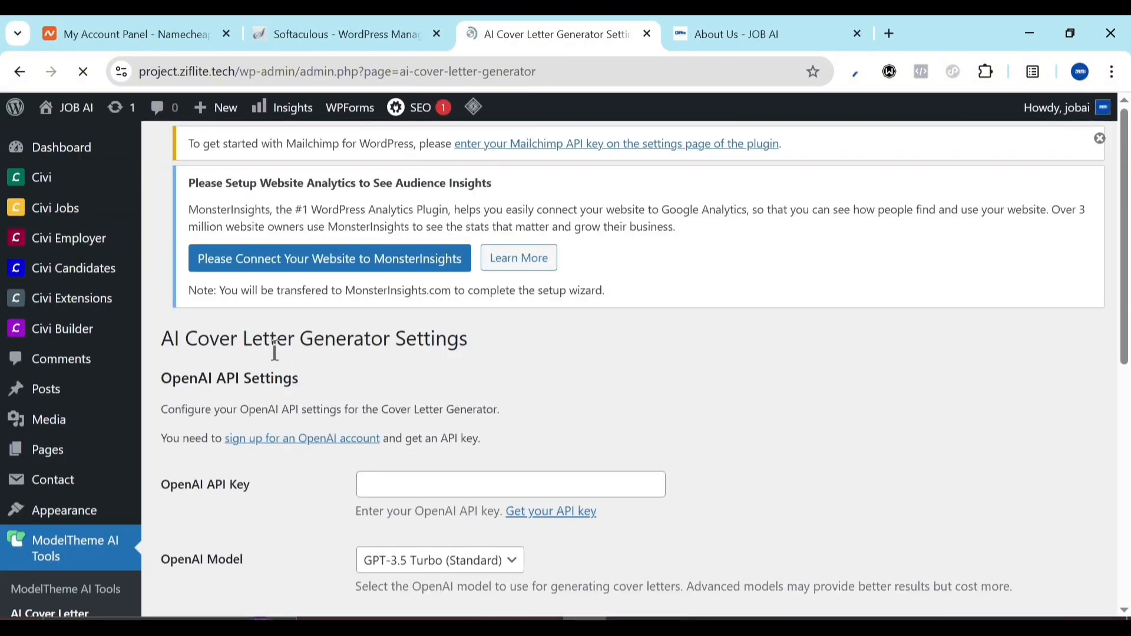
Set the cover letter generator to GPT-4 (Advanced), paste the copied OpenAI API key, and save
{"action": "scroll", "coordinate": [433, 383], "scroll_direction": "down", "scroll_amount": 3}
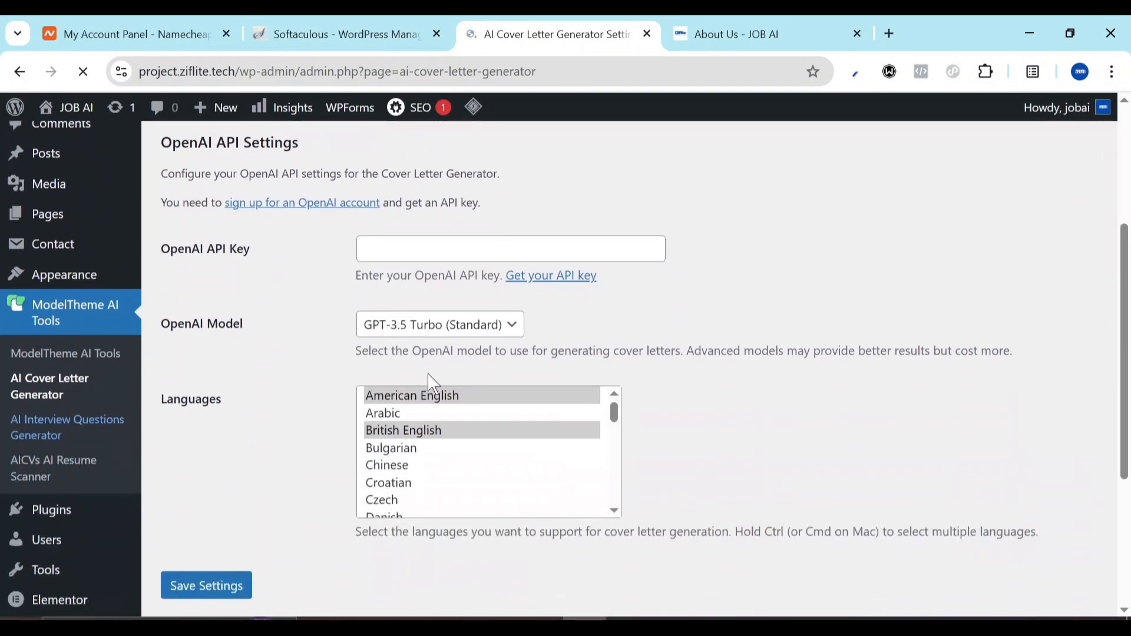
{"action": "left_click", "coordinate": [455, 334]}
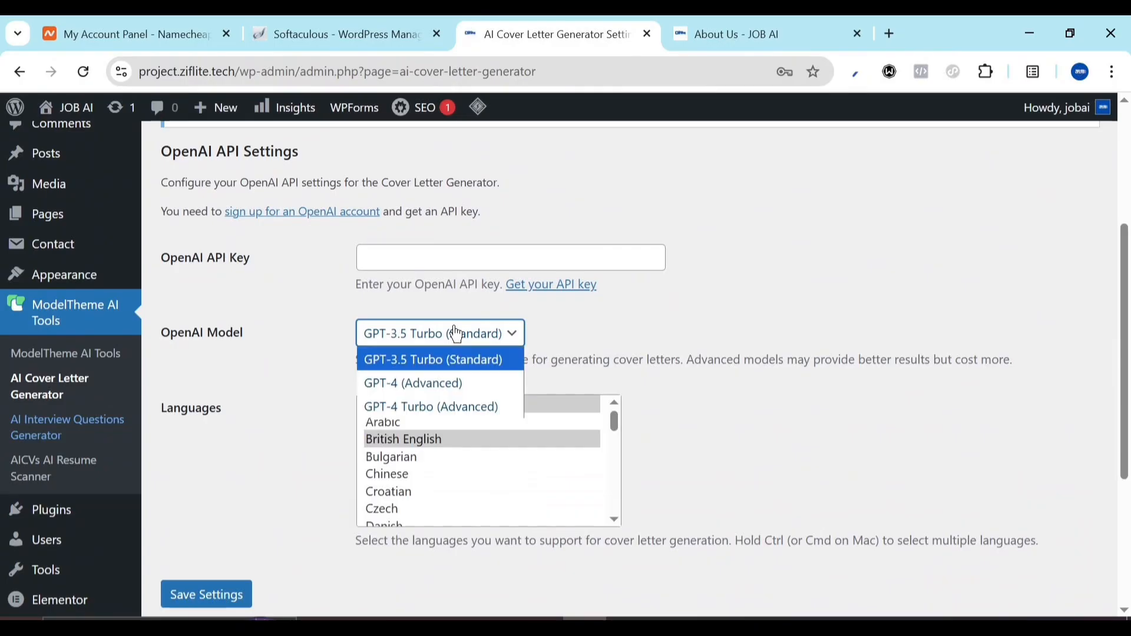
{"action": "left_click", "coordinate": [441, 384]}
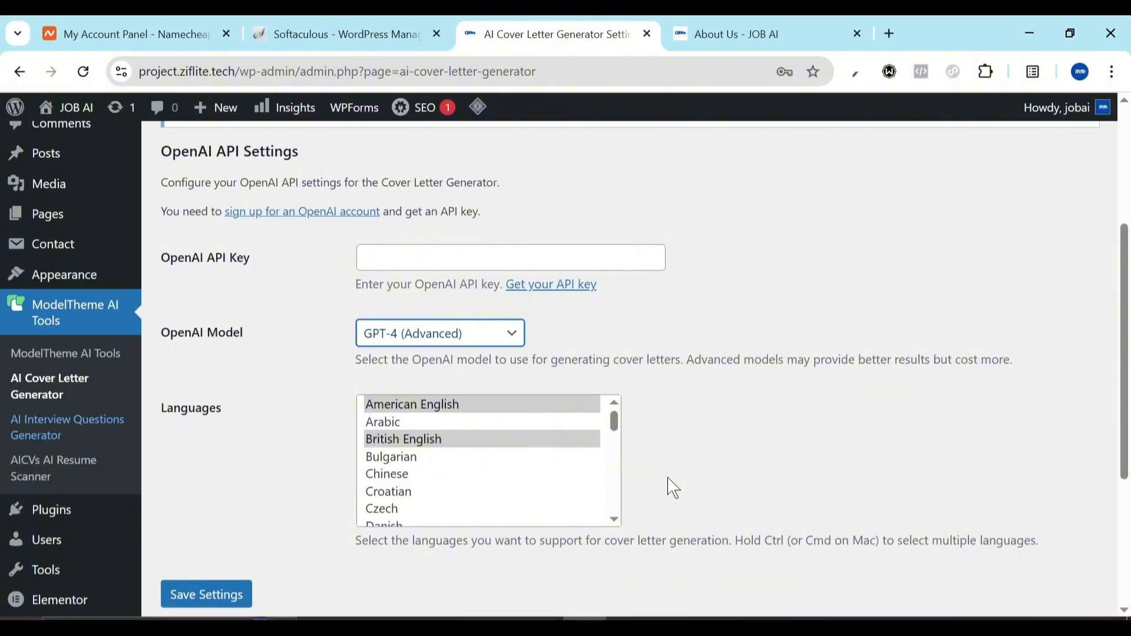
{"action": "left_click", "coordinate": [672, 626]}
{"action": "left_click", "coordinate": [712, 386]}
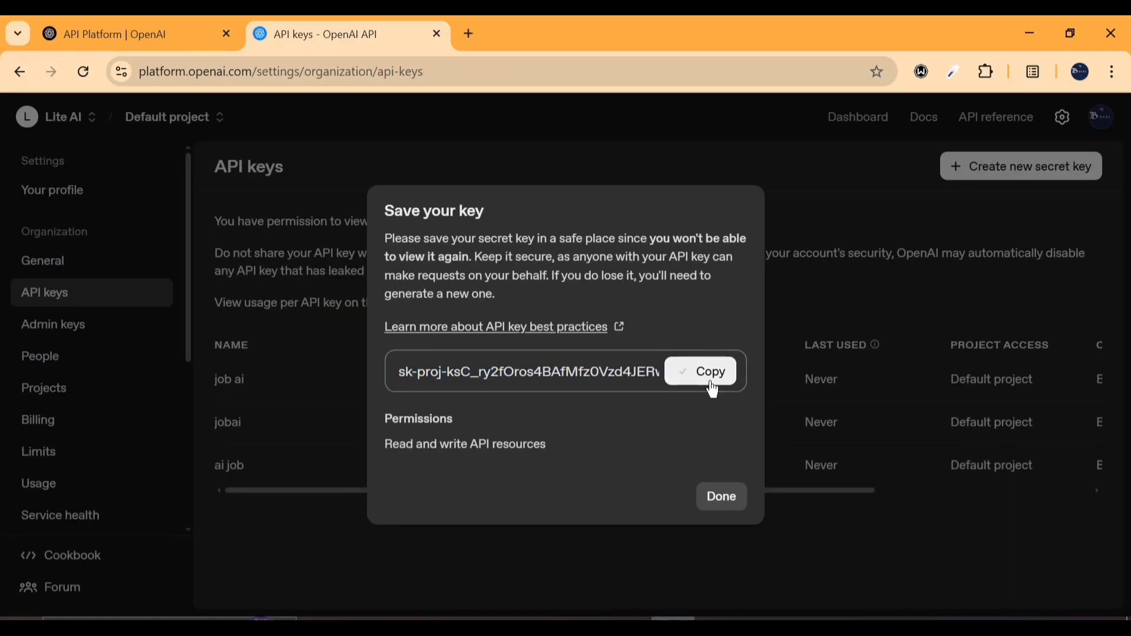
{"action": "left_click", "coordinate": [583, 626]}
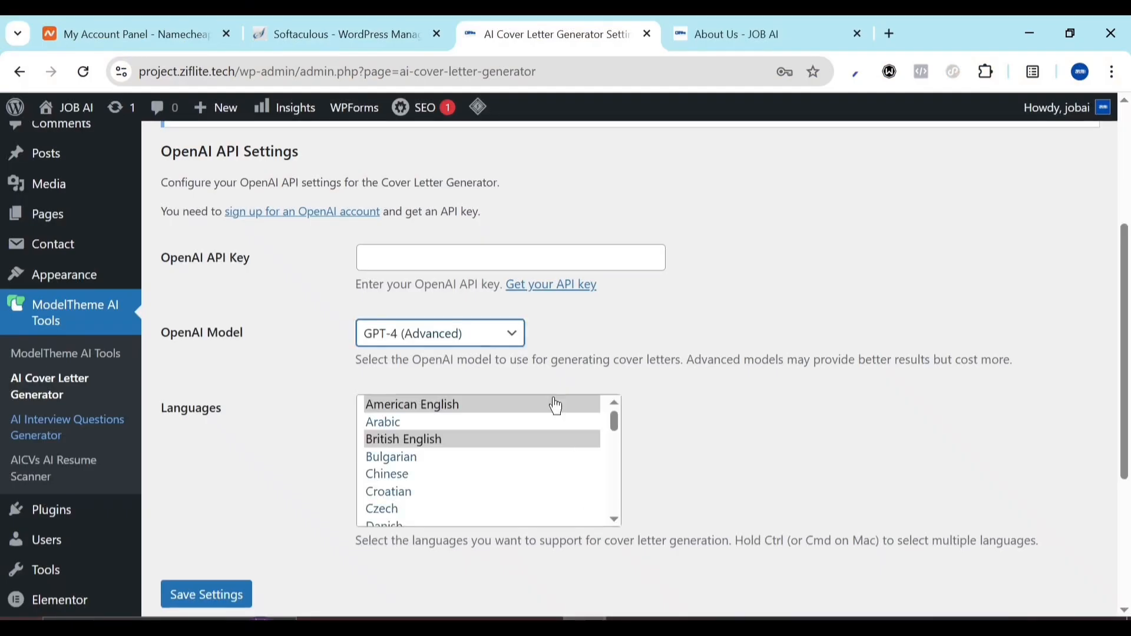
{"action": "left_click", "coordinate": [454, 258]}
{"action": "key", "text": "ctrl+v"}
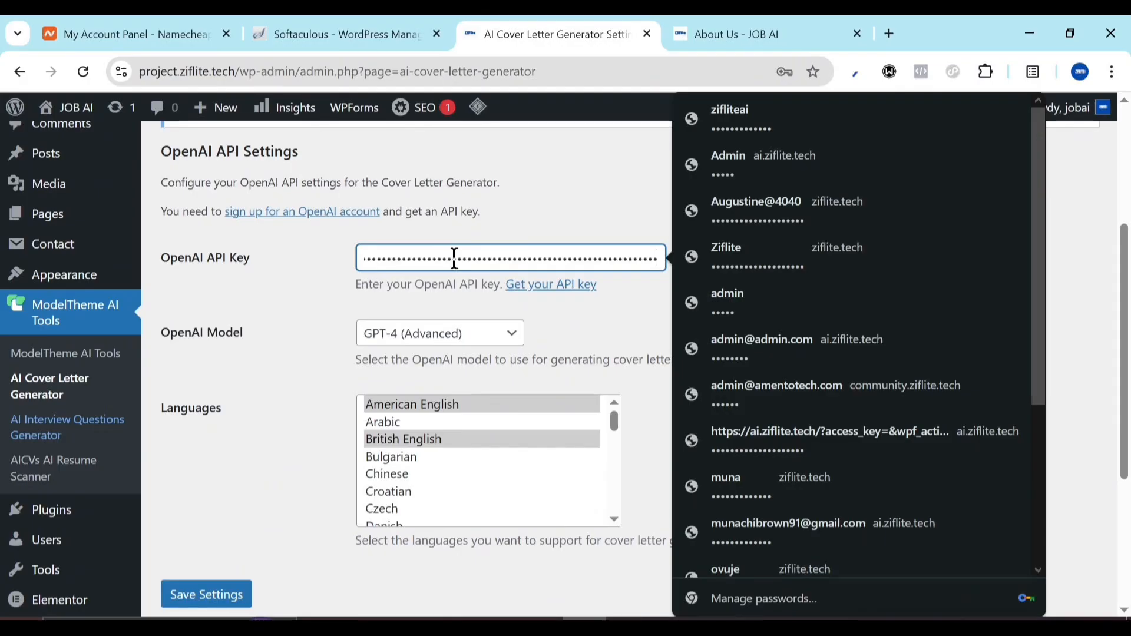
{"action": "left_click", "coordinate": [219, 598]}
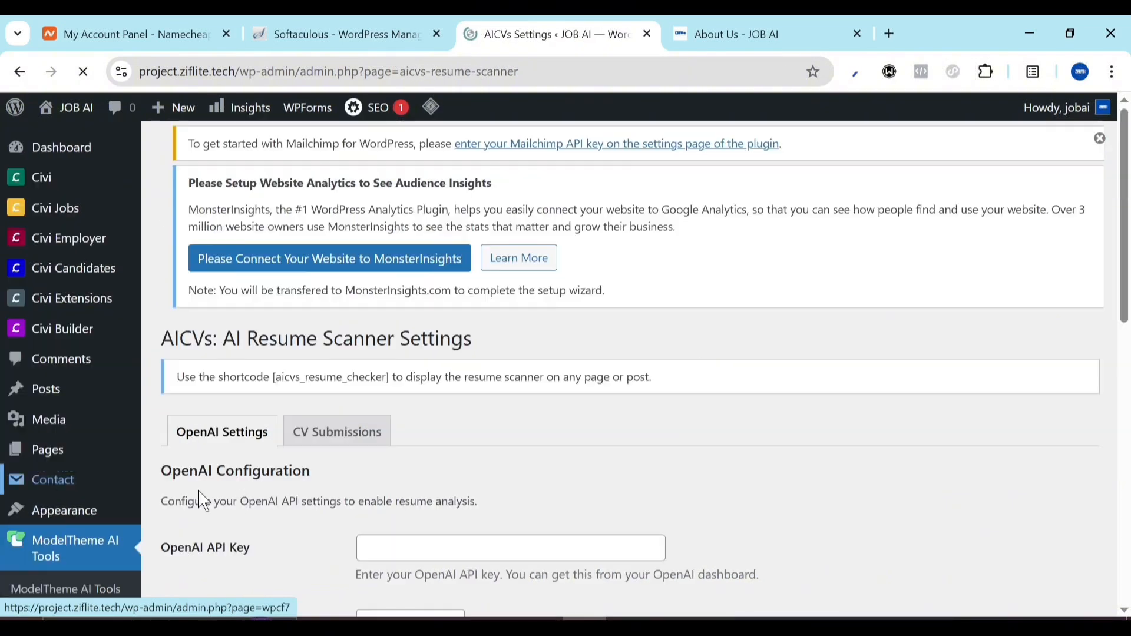
Paste the API key into the resume scanner settings, choose GPT-4, and save
{"action": "scroll", "coordinate": [329, 462], "scroll_direction": "down", "scroll_amount": 3}
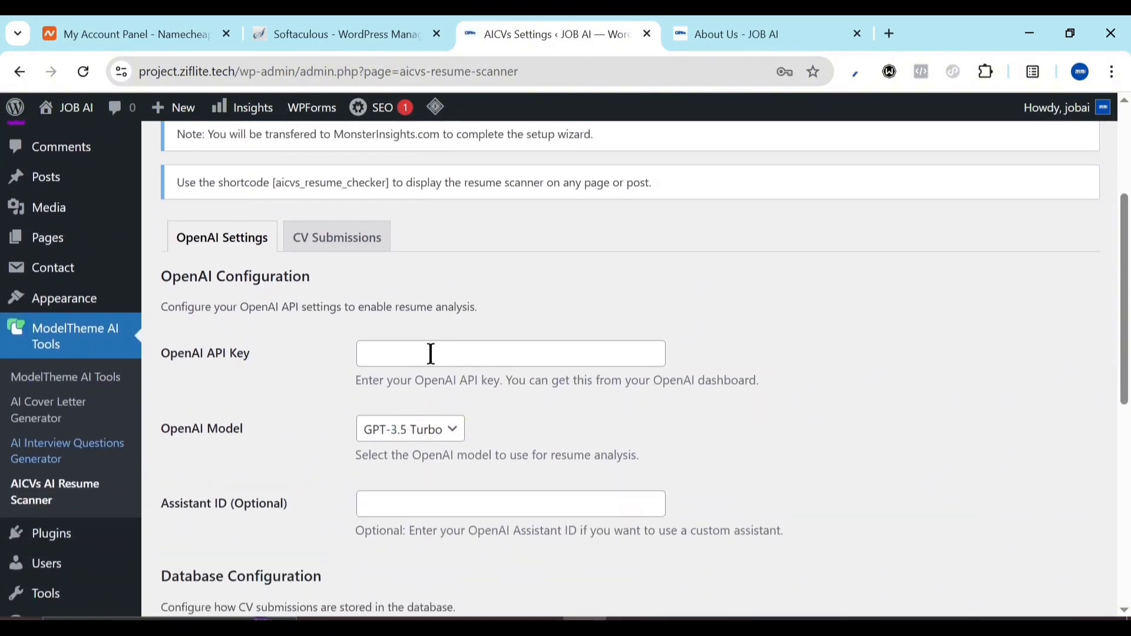
{"action": "left_click", "coordinate": [430, 354]}
{"action": "key", "text": "ctrl+v"}
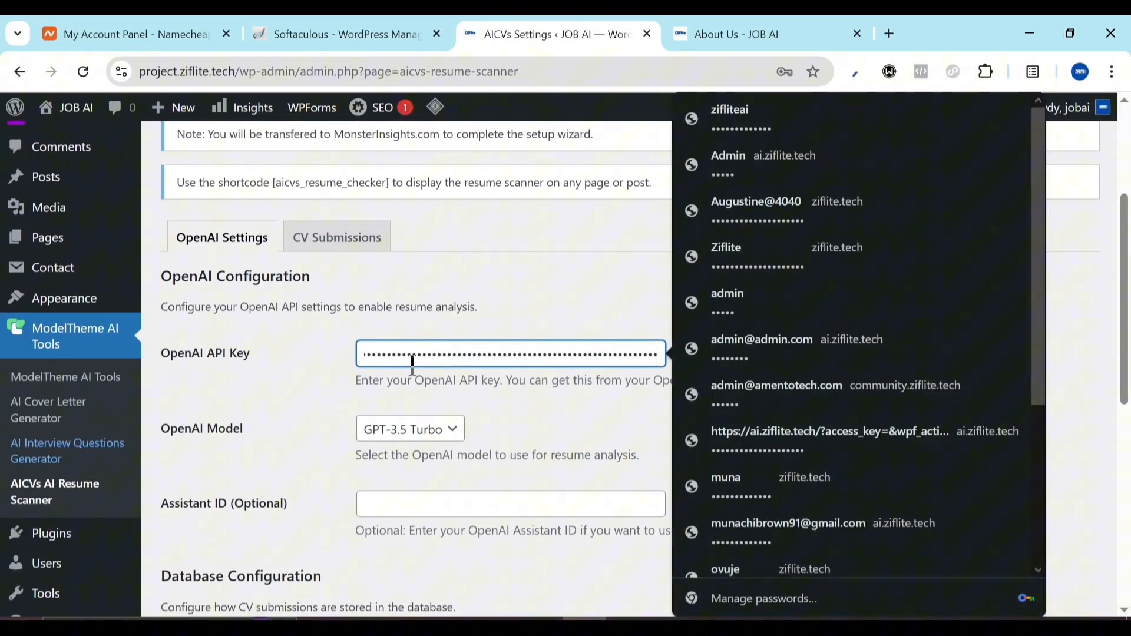
{"action": "left_click", "coordinate": [398, 431]}
{"action": "left_click", "coordinate": [387, 474]}
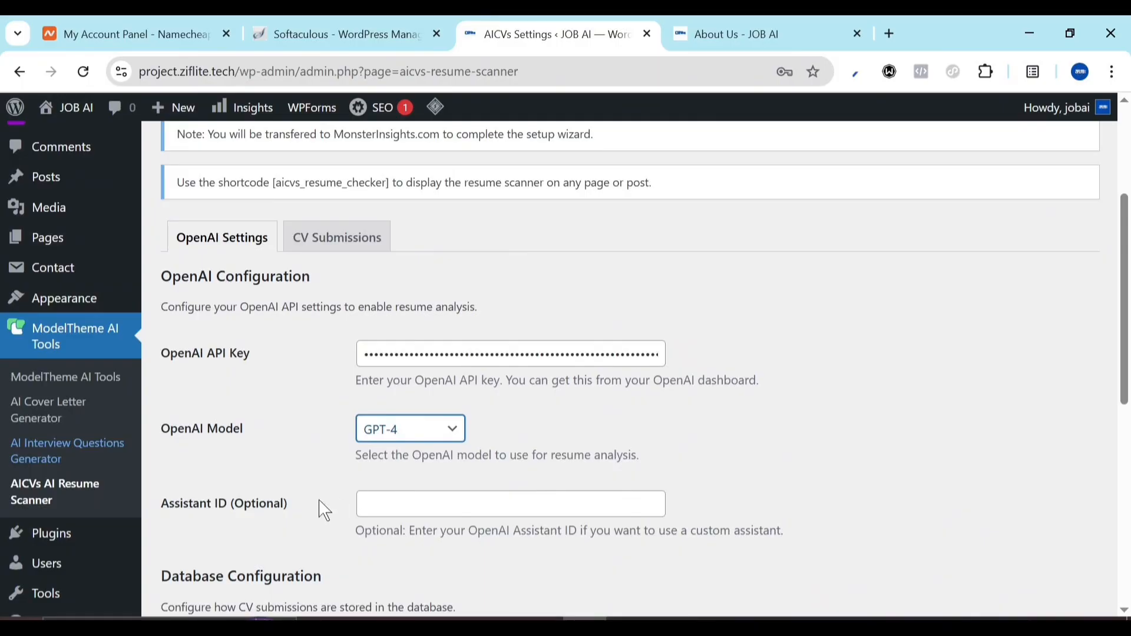
{"action": "scroll", "coordinate": [325, 510], "scroll_direction": "down", "scroll_amount": 4}
{"action": "left_click", "coordinate": [195, 543]}
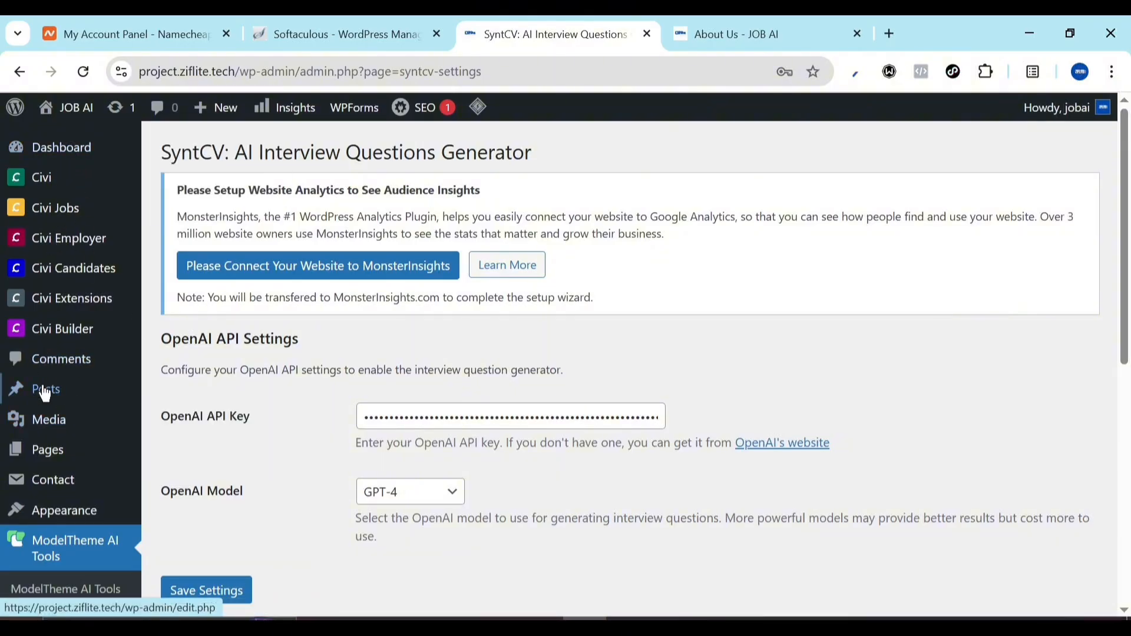
Open the Pages list in a new browser tab
{"action": "scroll", "coordinate": [43, 391], "scroll_direction": "down", "scroll_amount": 3}
{"action": "right_click", "coordinate": [48, 263]}
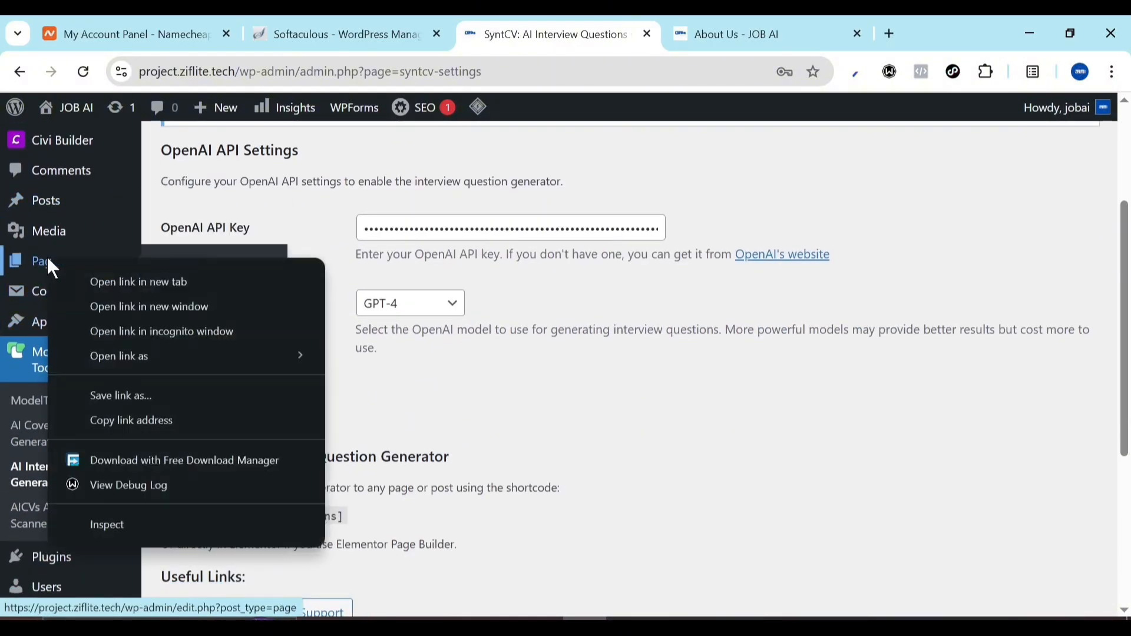
{"action": "left_click", "coordinate": [119, 282]}
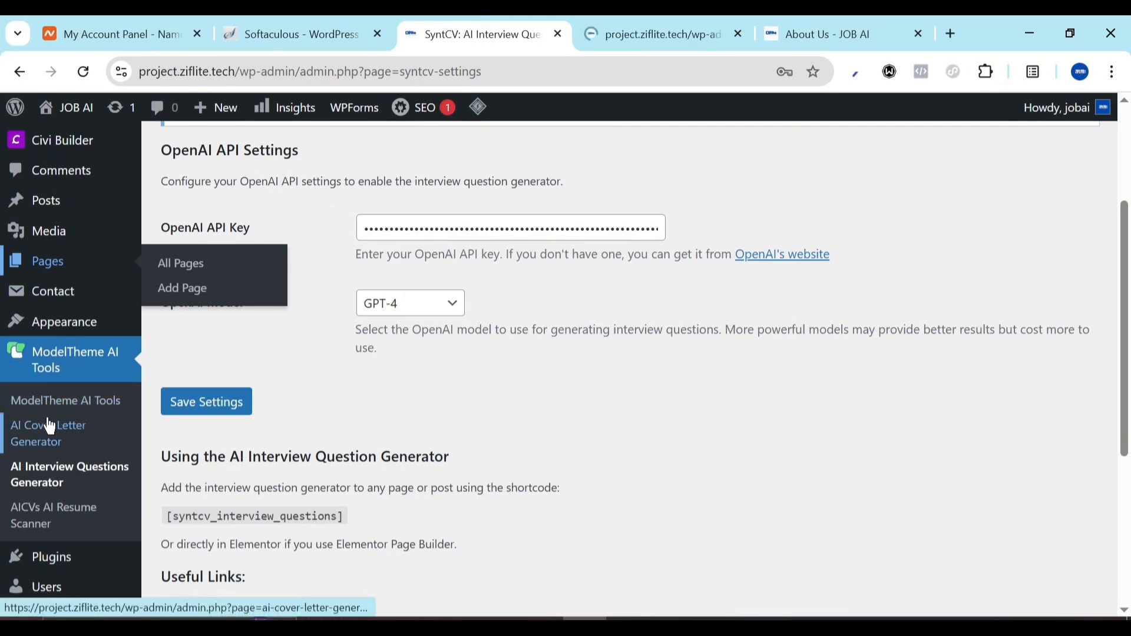
Select 'AI Cover Letter' in the cover letter settings heading, then go to the Pages tab
{"action": "left_click", "coordinate": [615, 24]}
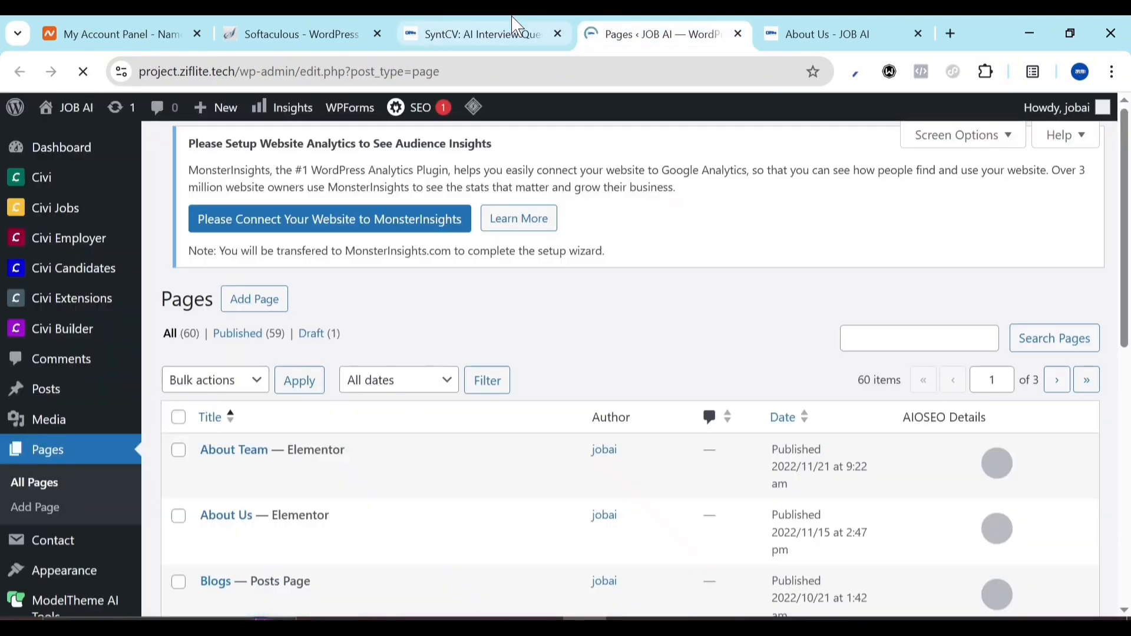
{"action": "left_click", "coordinate": [515, 30]}
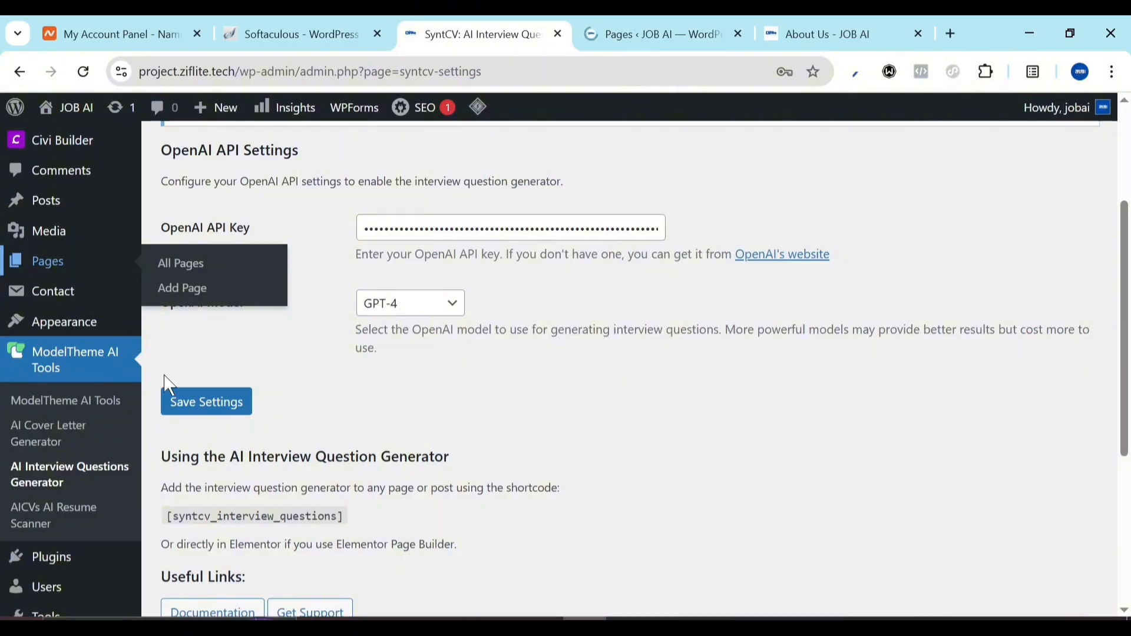
{"action": "left_click", "coordinate": [44, 439]}
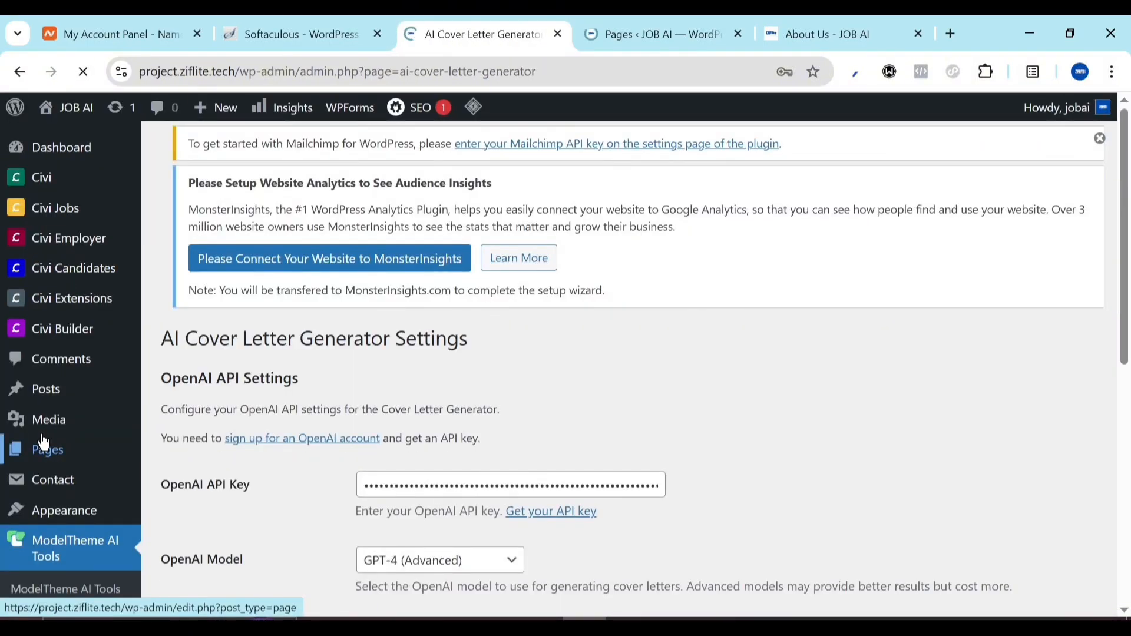
{"action": "scroll", "coordinate": [181, 424], "scroll_direction": "down", "scroll_amount": 1}
{"action": "scroll", "coordinate": [180, 423], "scroll_direction": "down", "scroll_amount": 3}
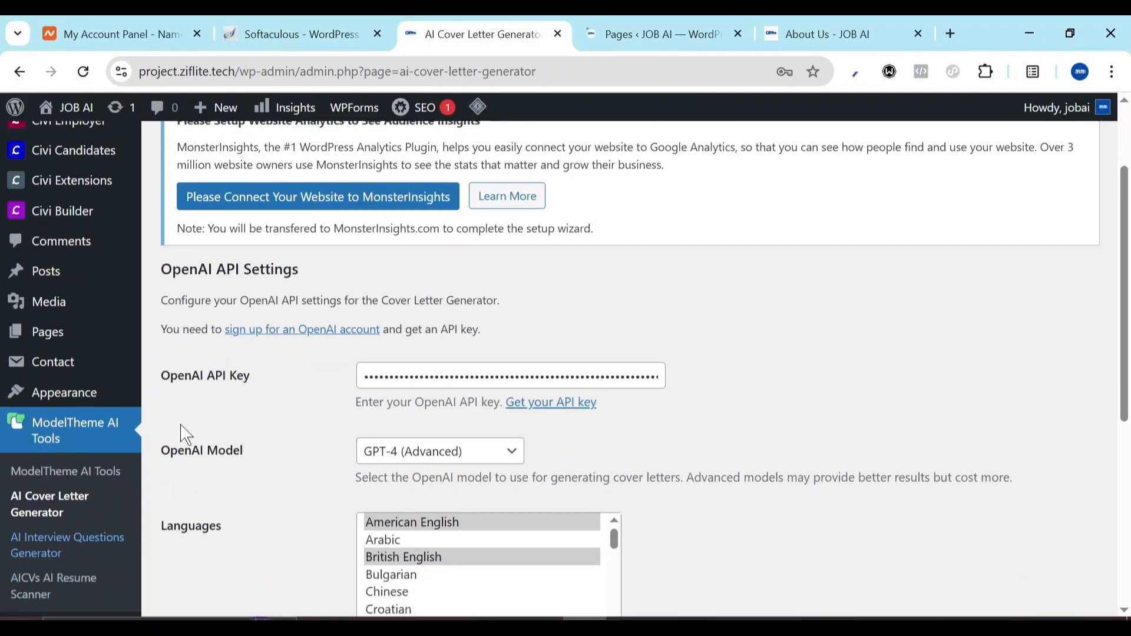
{"action": "scroll", "coordinate": [181, 424], "scroll_direction": "up", "scroll_amount": 4}
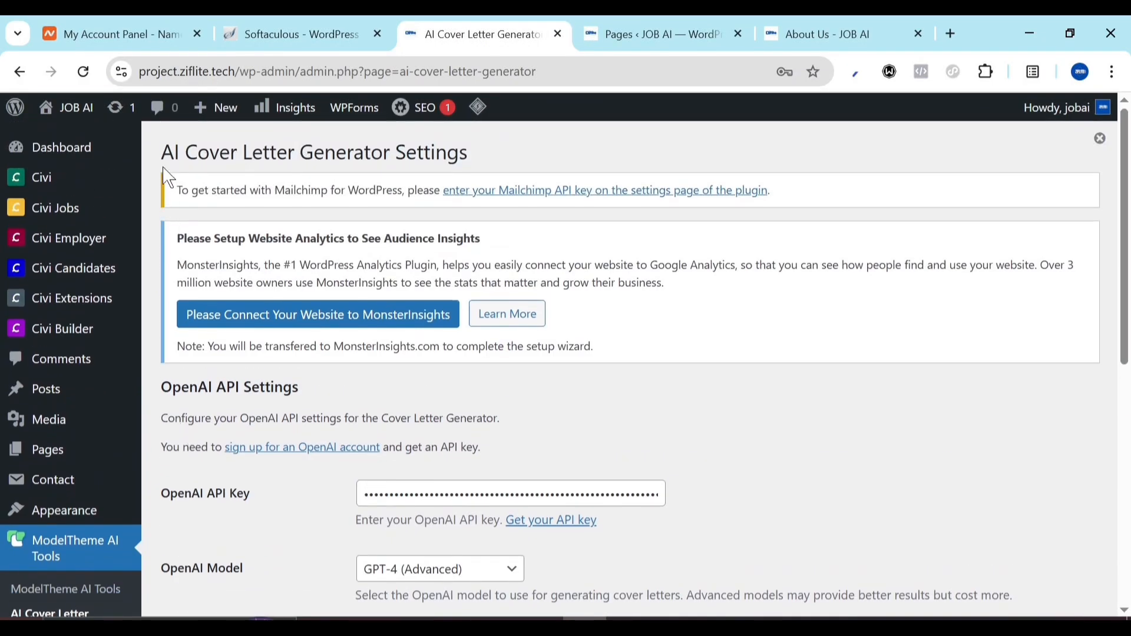
{"action": "left_click_drag", "start_coordinate": [164, 151], "coordinate": [297, 153]}
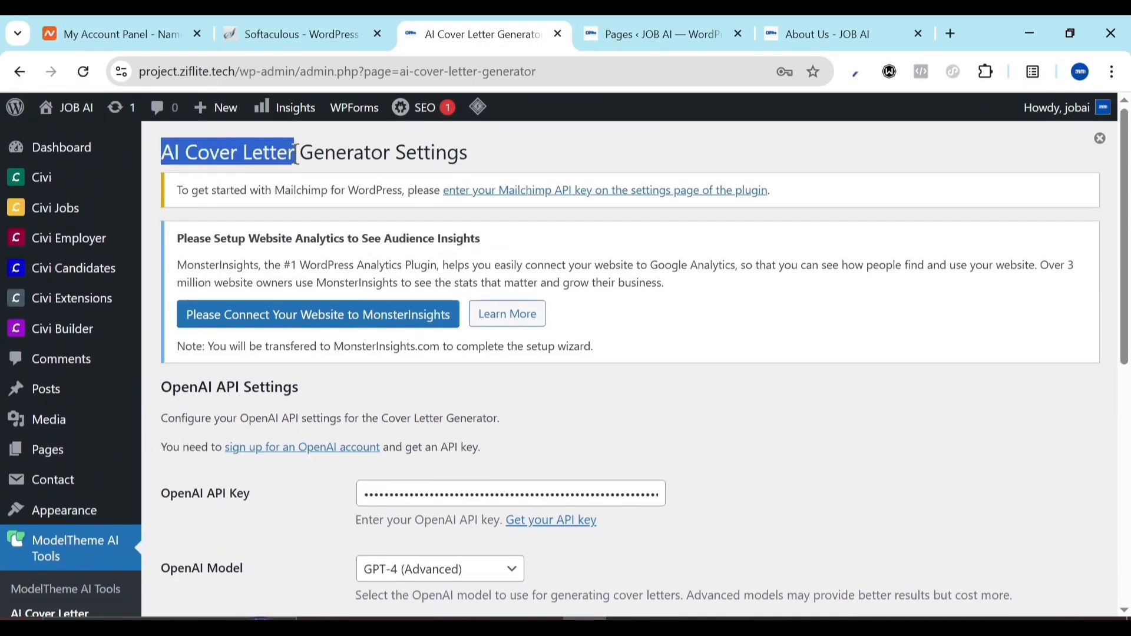
{"action": "left_click", "coordinate": [684, 34]}
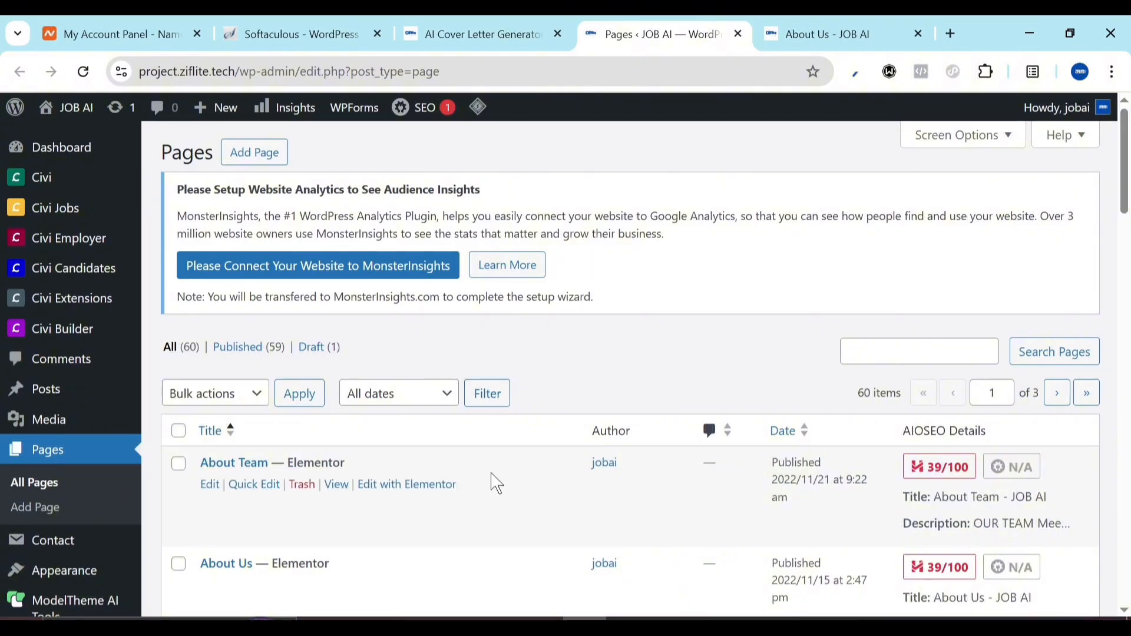
Create and publish a new page titled 'AI Cover Letter'
{"action": "left_click", "coordinate": [251, 160]}
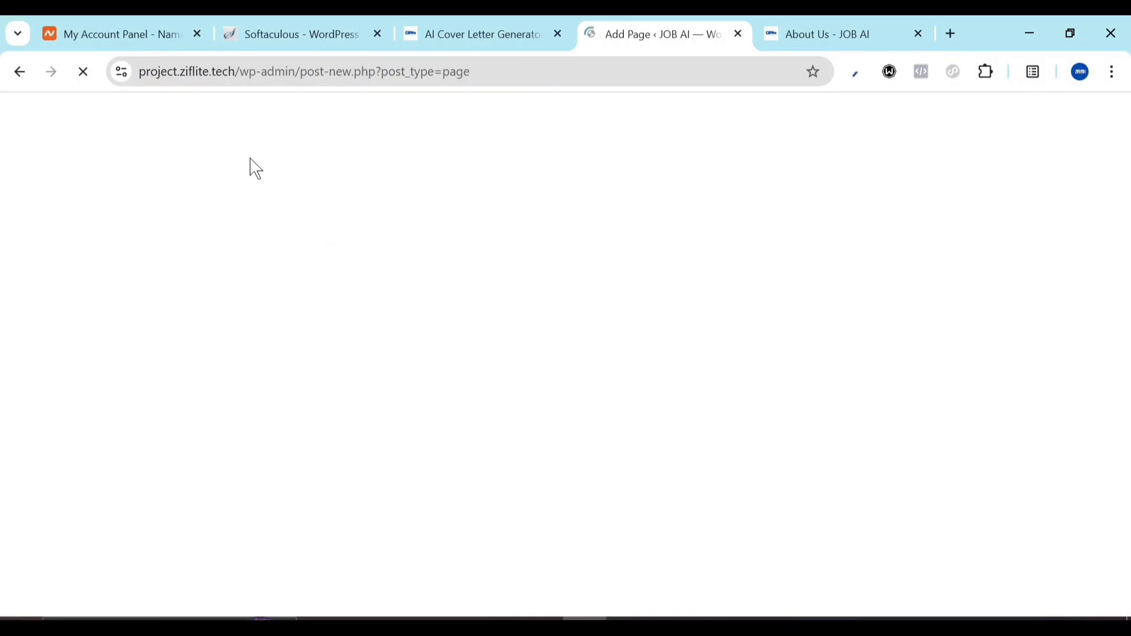
{"action": "key", "text": "ctrl+v"}
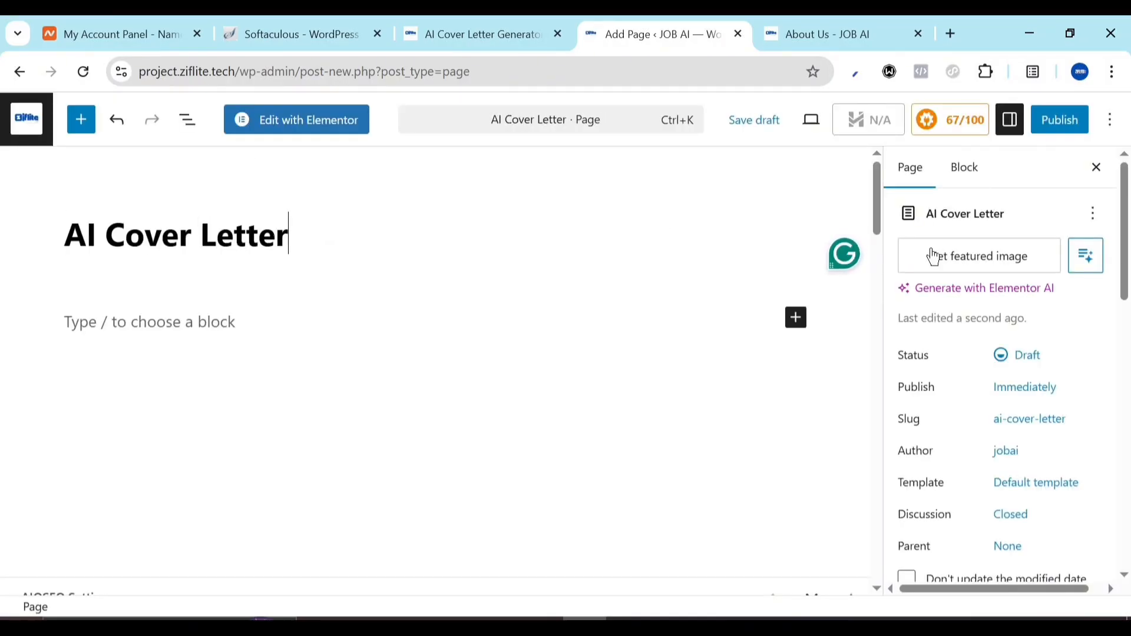
{"action": "scroll", "coordinate": [948, 395], "scroll_direction": "down", "scroll_amount": 10}
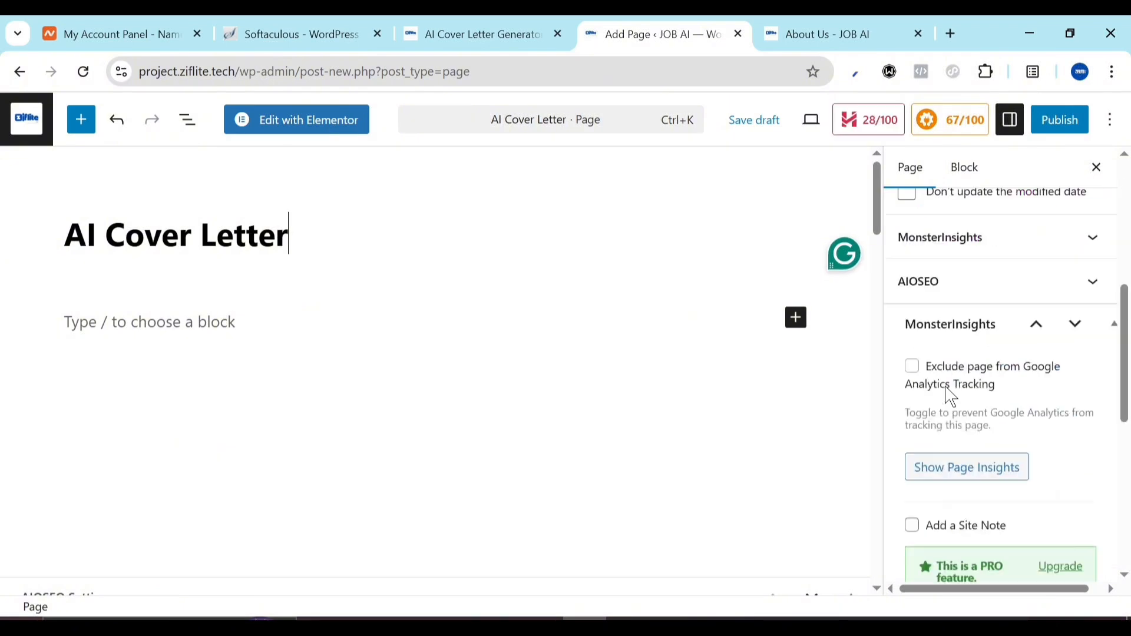
{"action": "scroll", "coordinate": [950, 396], "scroll_direction": "up", "scroll_amount": 10}
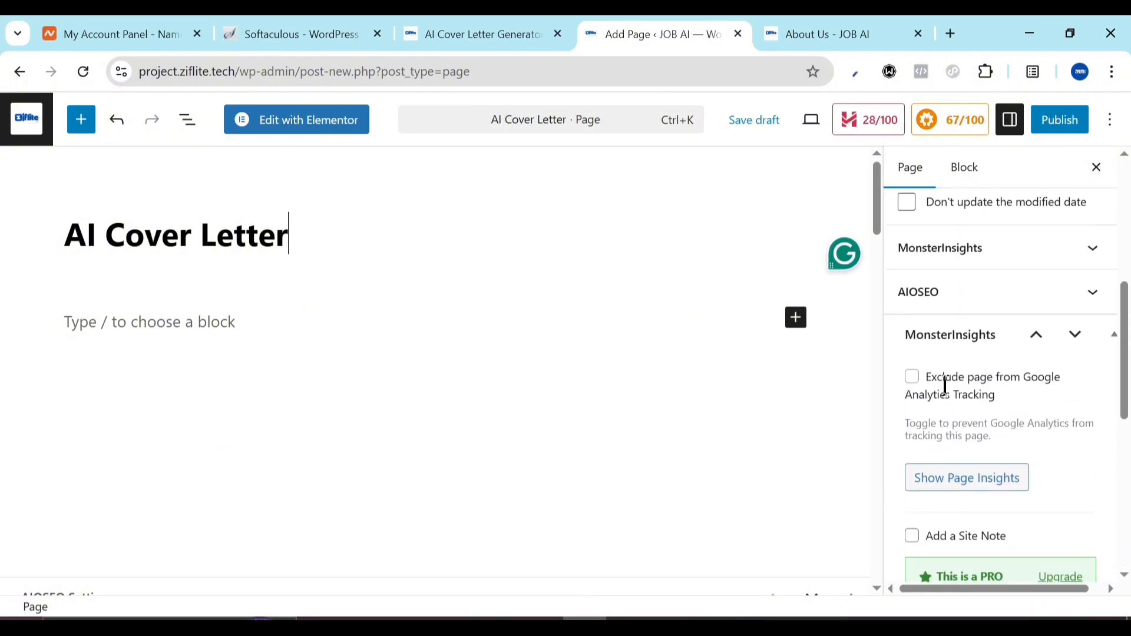
{"action": "scroll", "coordinate": [949, 395], "scroll_direction": "up", "scroll_amount": 5}
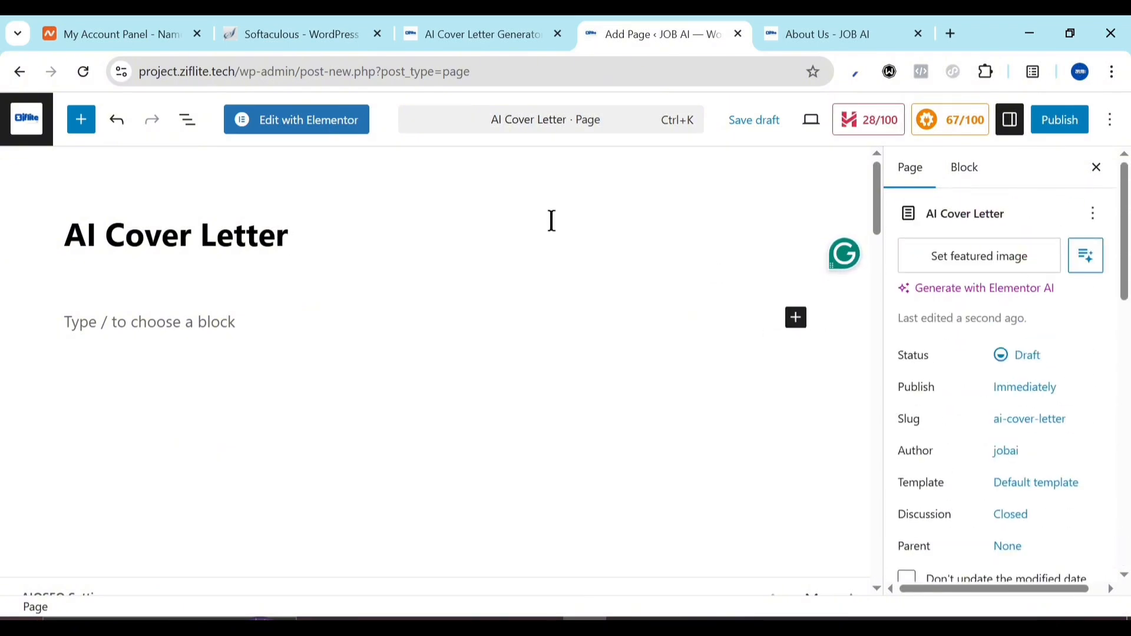
{"action": "left_click", "coordinate": [1071, 130]}
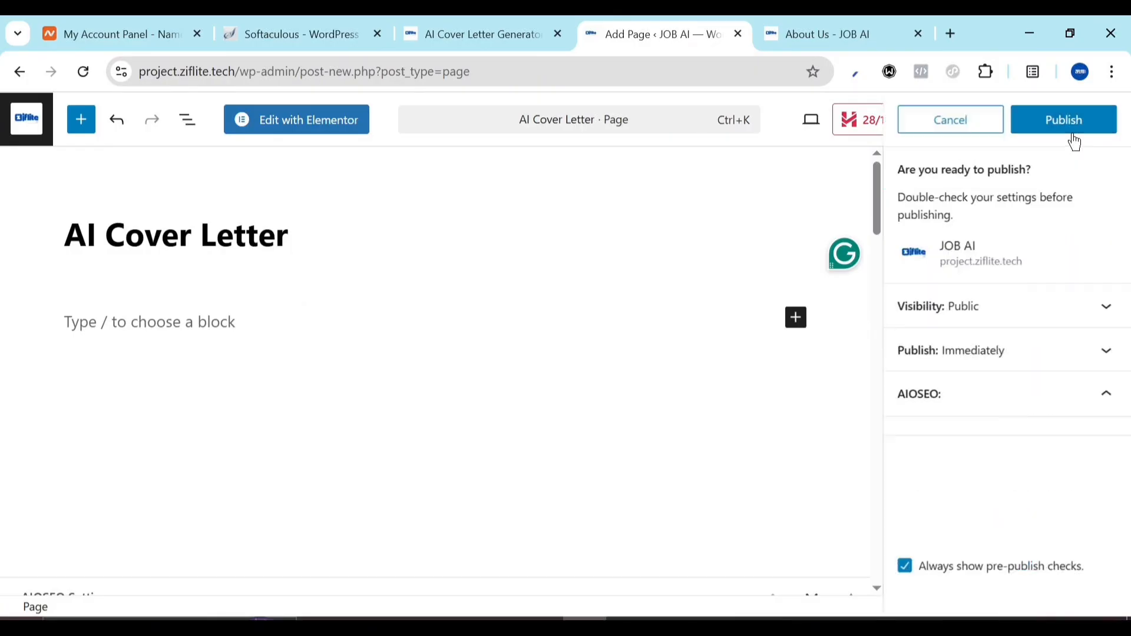
{"action": "left_click", "coordinate": [1046, 120]}
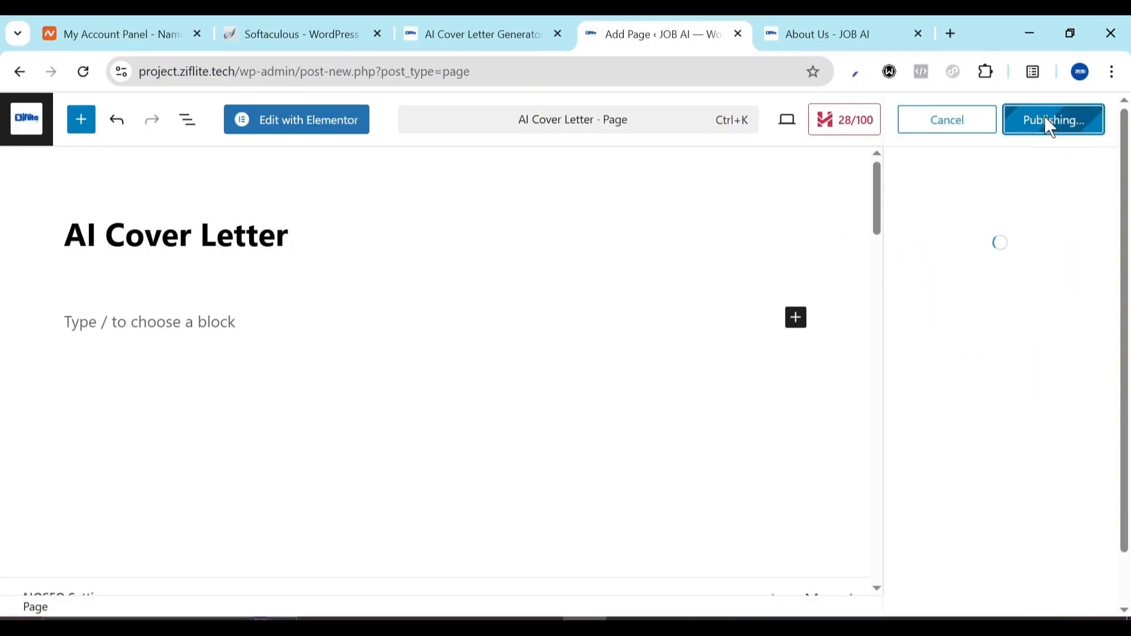
Open the AI Cover Letter page in Elementor, leaving the block editor, and check the settings tab
{"action": "right_click", "coordinate": [266, 134]}
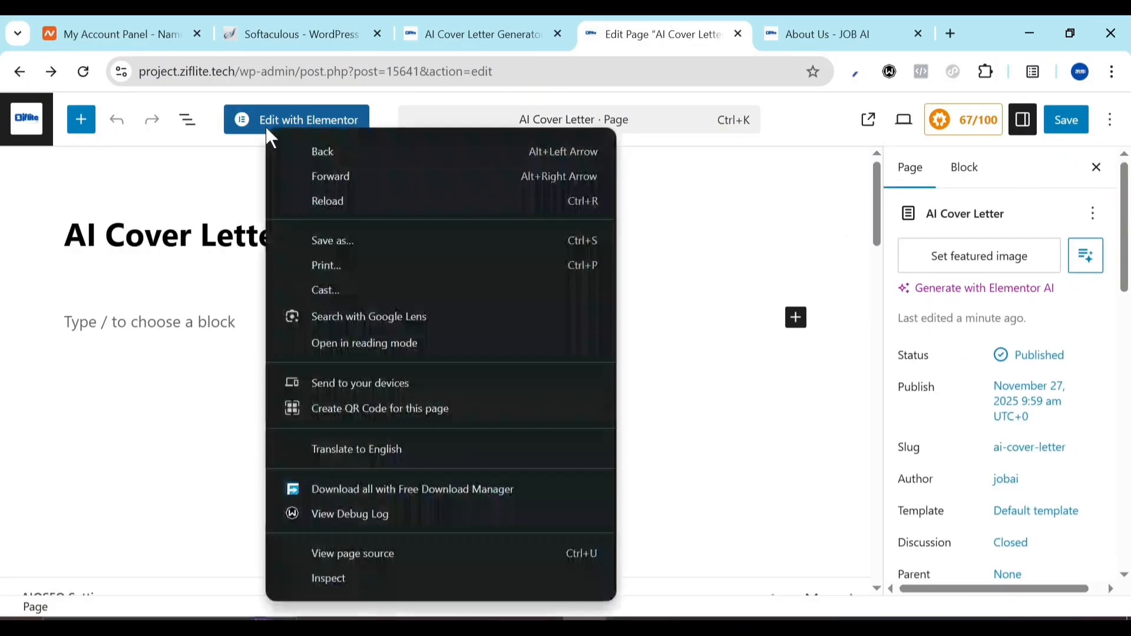
{"action": "left_click", "coordinate": [222, 162]}
{"action": "left_click", "coordinate": [302, 120]}
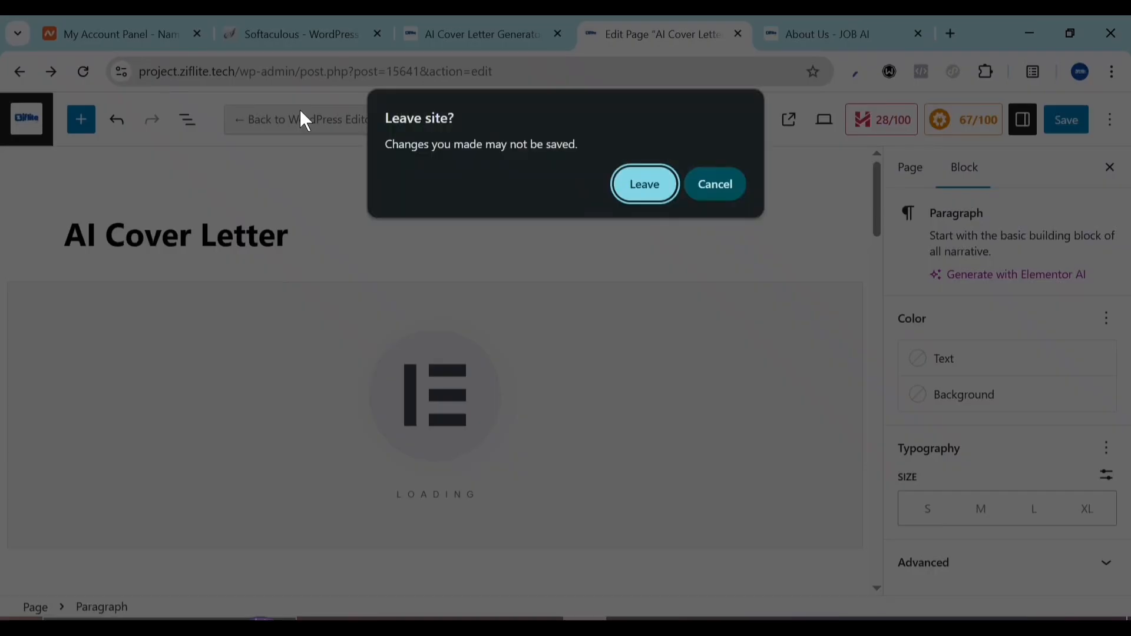
{"action": "left_click", "coordinate": [643, 184]}
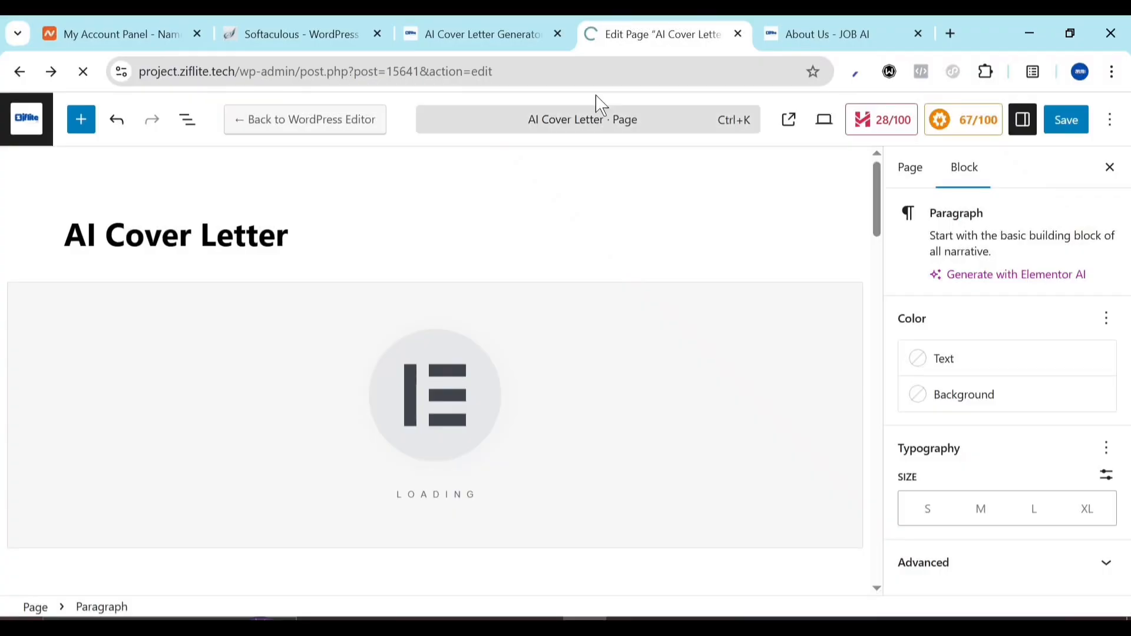
{"action": "left_click", "coordinate": [526, 26]}
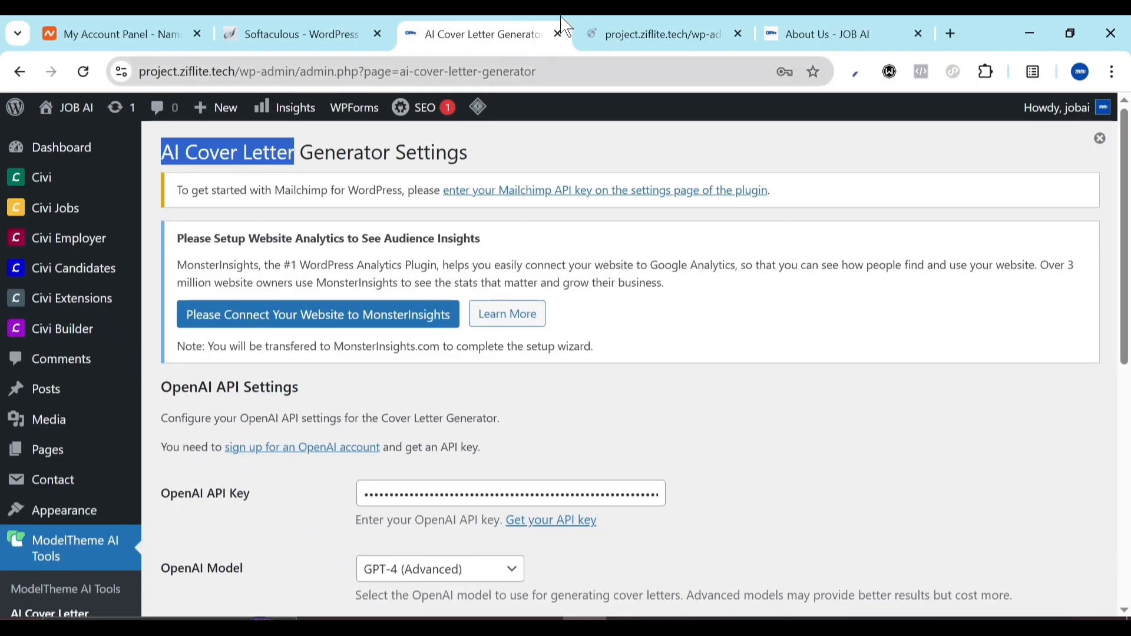
Open the Pages list in a new tab, move it before the editor tab, and check Elementor loading
{"action": "left_click", "coordinate": [625, 32]}
{"action": "left_click", "coordinate": [523, 33]}
{"action": "right_click", "coordinate": [53, 451]}
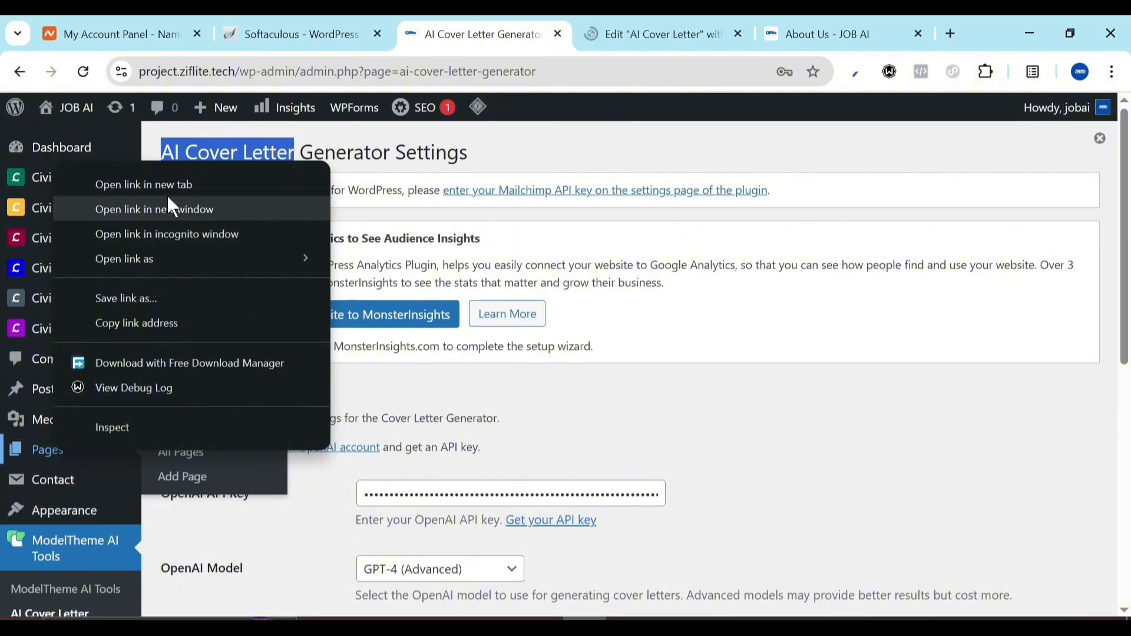
{"action": "left_click", "coordinate": [158, 186]}
{"action": "mouse_move", "coordinate": [421, 111]}
{"action": "left_click", "coordinate": [681, 24]}
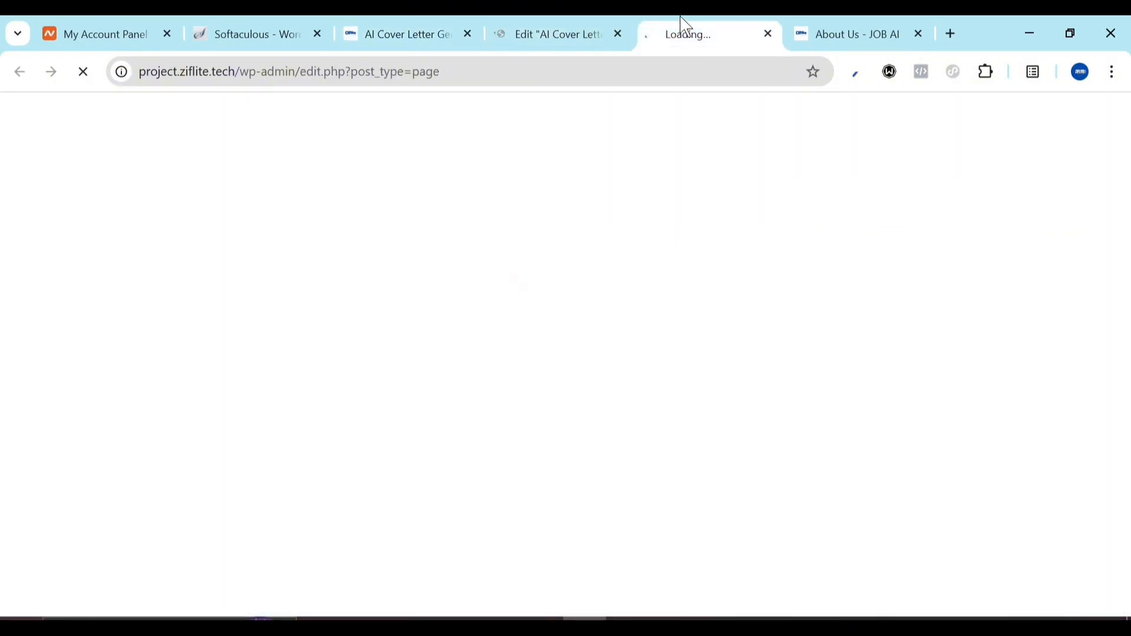
{"action": "left_click_drag", "start_coordinate": [651, 25], "coordinate": [536, 28]}
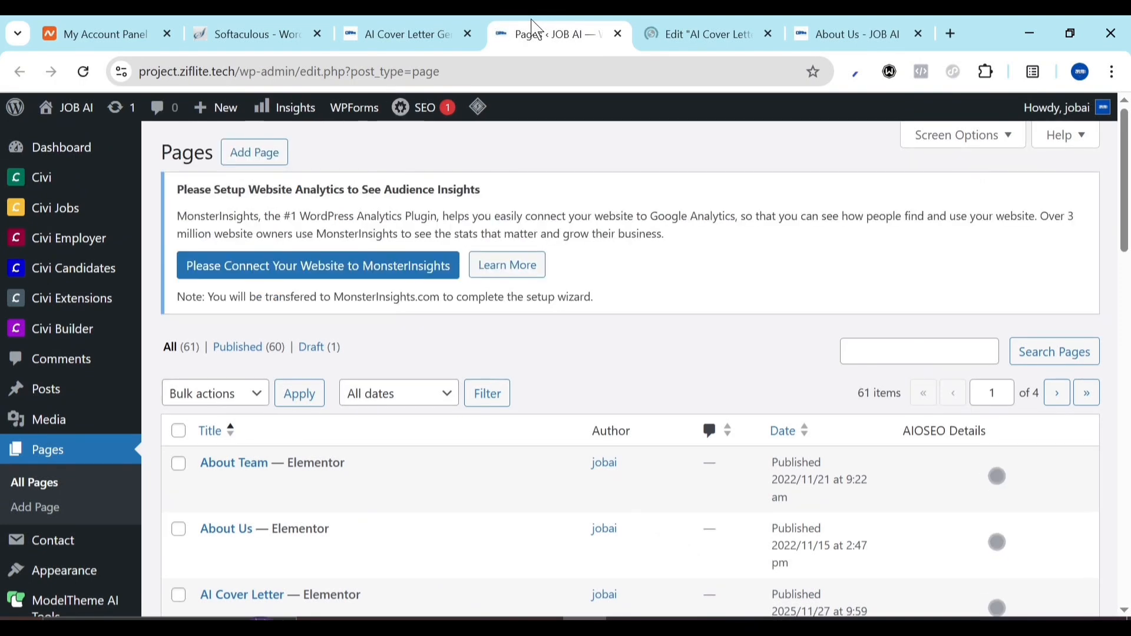
{"action": "left_click", "coordinate": [399, 34]}
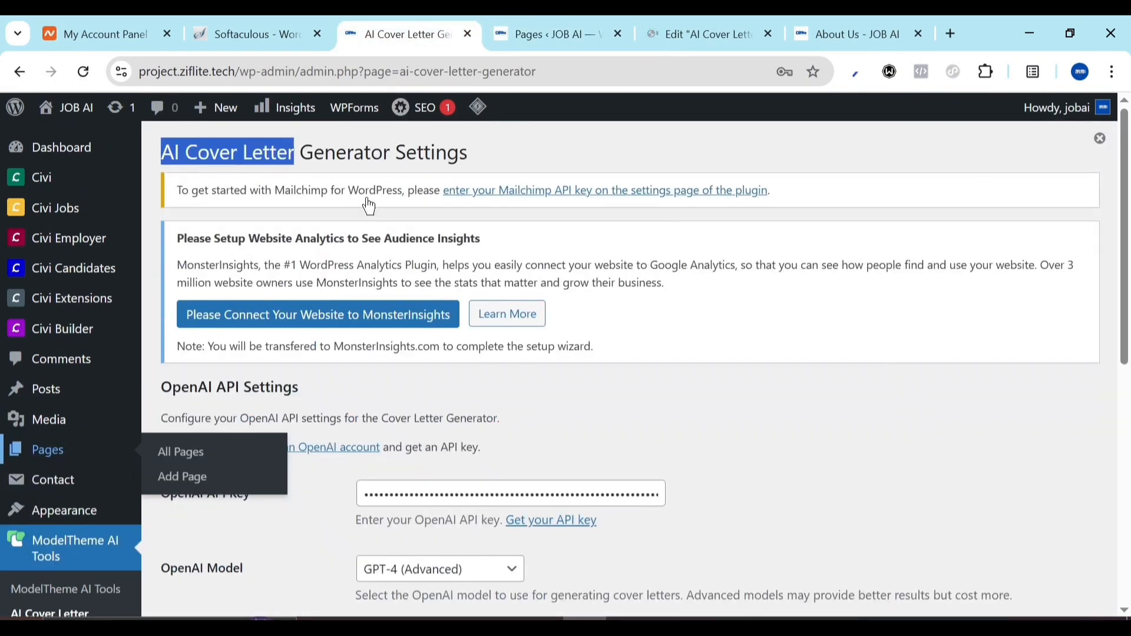
{"action": "left_click", "coordinate": [529, 23]}
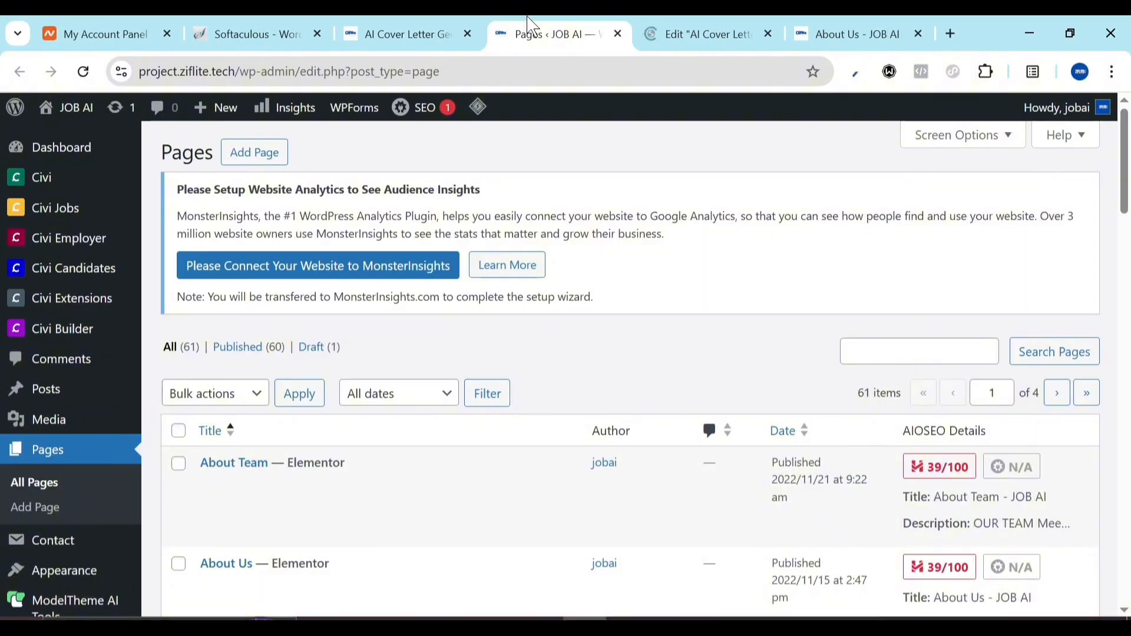
{"action": "left_click", "coordinate": [730, 24]}
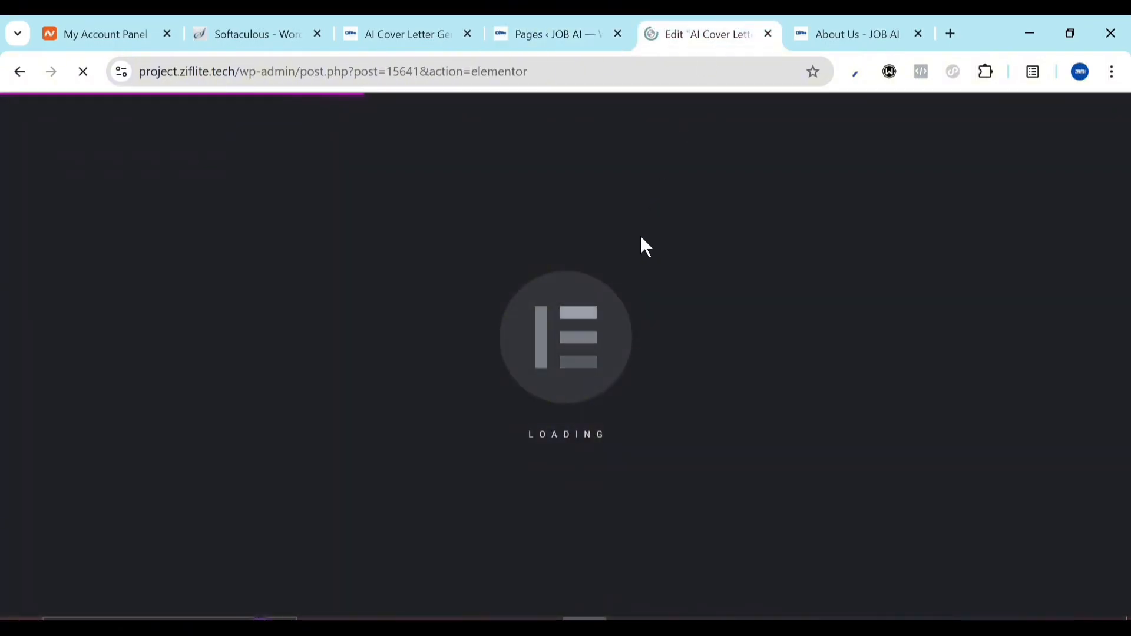
{"action": "left_click", "coordinate": [533, 31]}
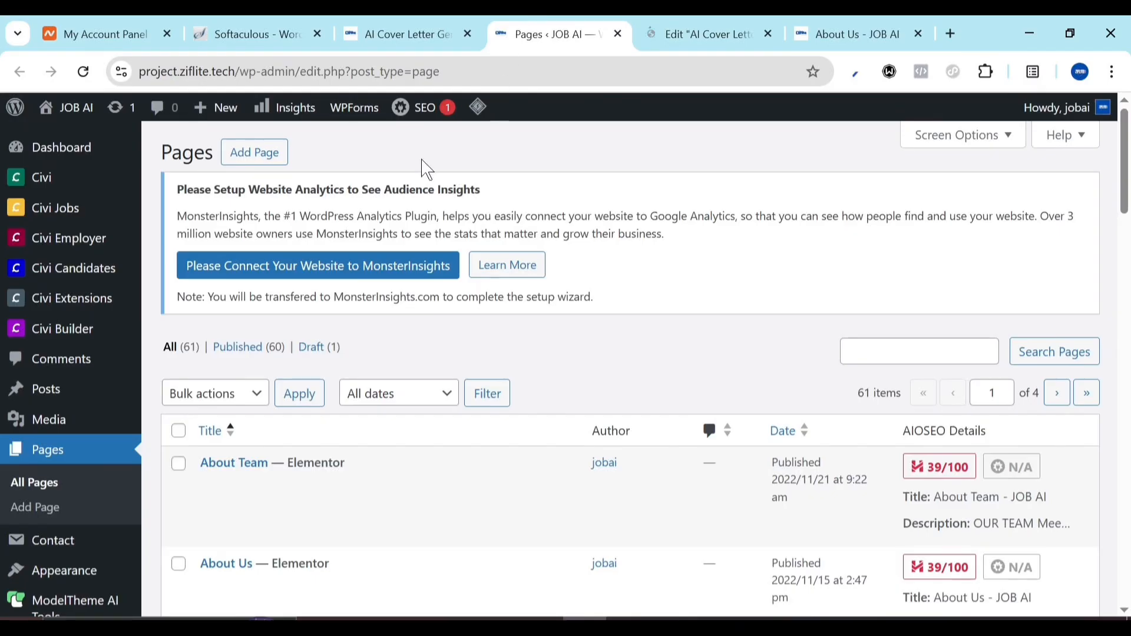
Start two new blank pages in separate tabs, then return to the plugin settings
{"action": "right_click", "coordinate": [270, 161]}
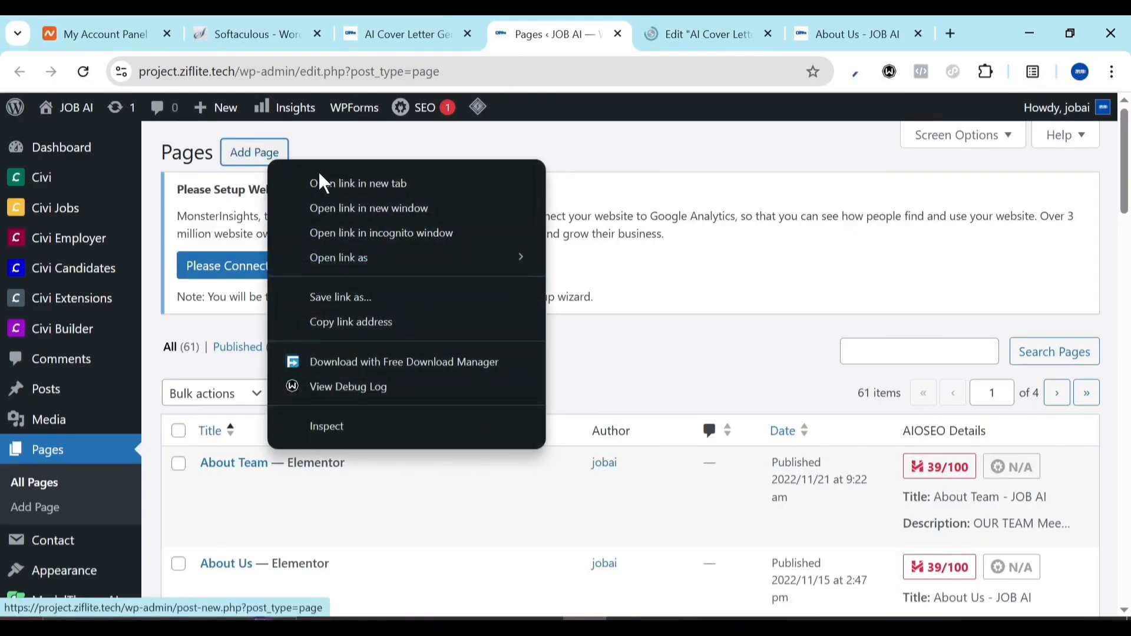
{"action": "left_click", "coordinate": [328, 182]}
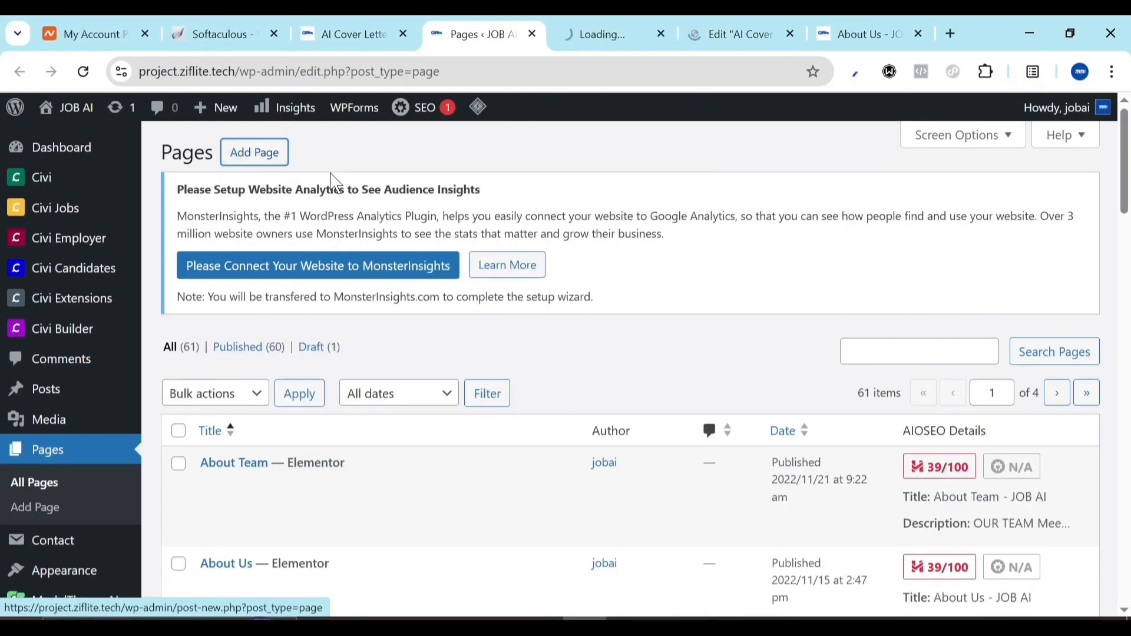
{"action": "left_click", "coordinate": [250, 164]}
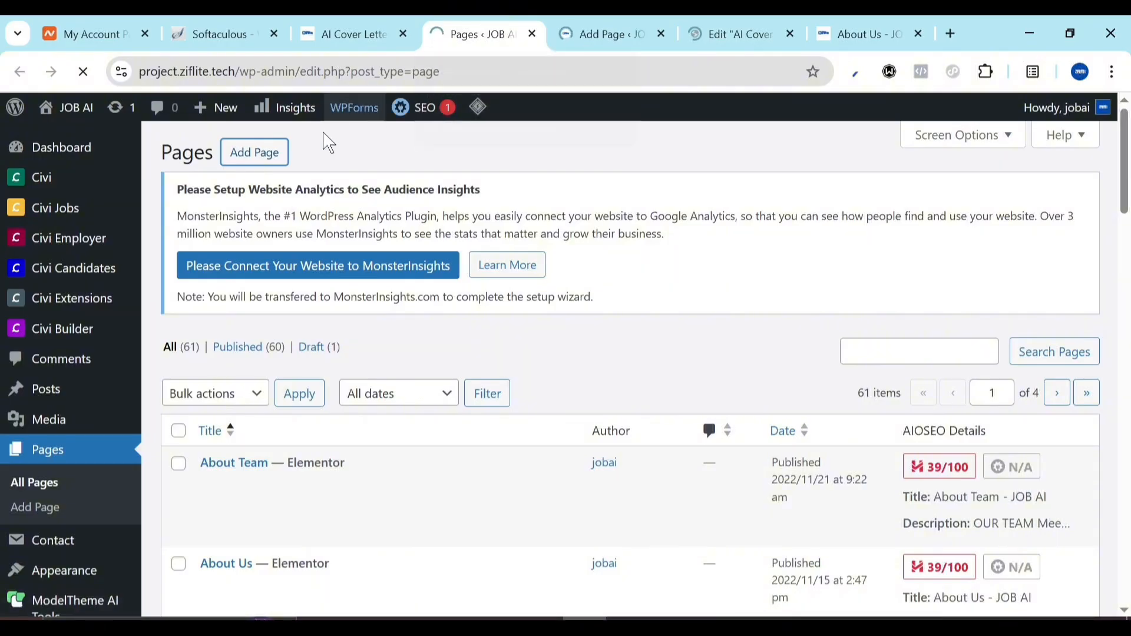
{"action": "left_click", "coordinate": [595, 33]}
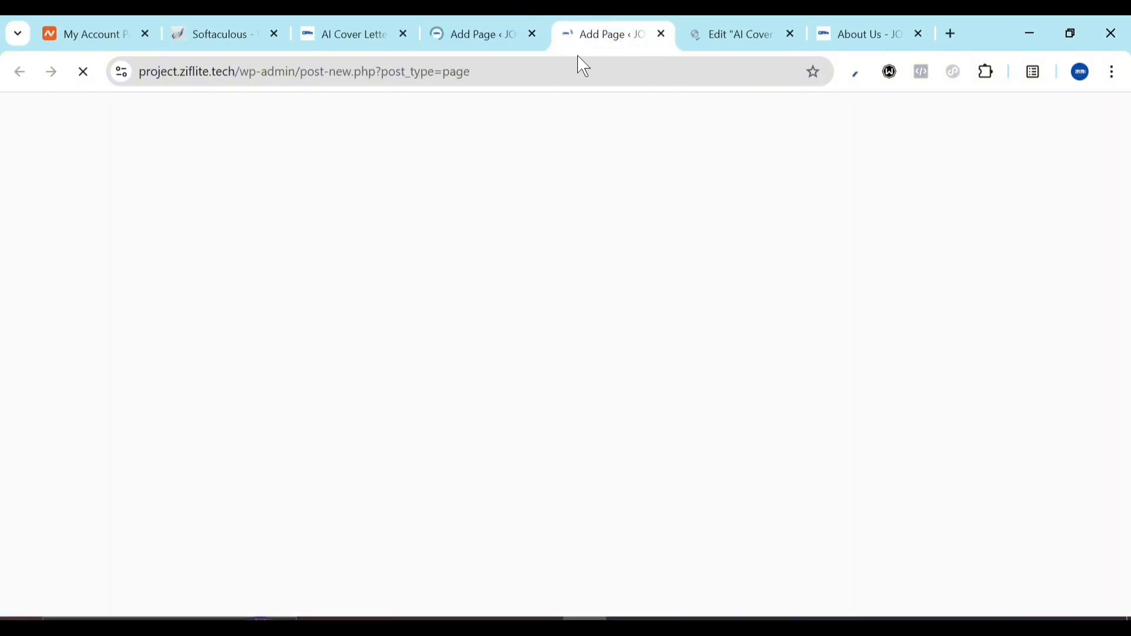
{"action": "left_click", "coordinate": [482, 27]}
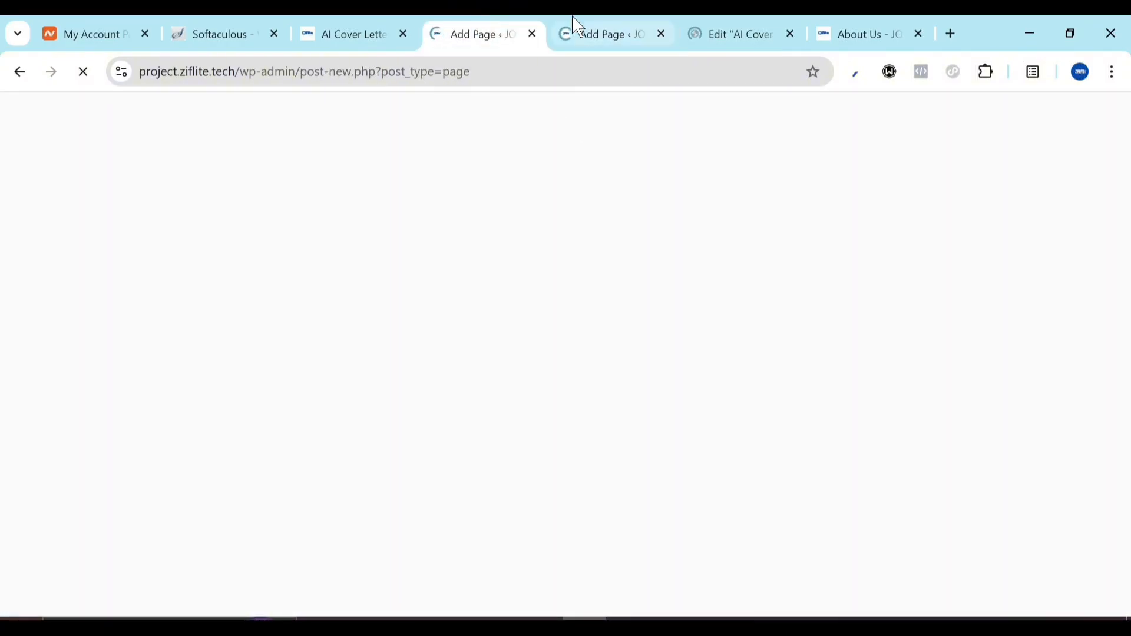
{"action": "left_click", "coordinate": [359, 32]}
{"action": "scroll", "coordinate": [296, 388], "scroll_direction": "down", "scroll_amount": 4}
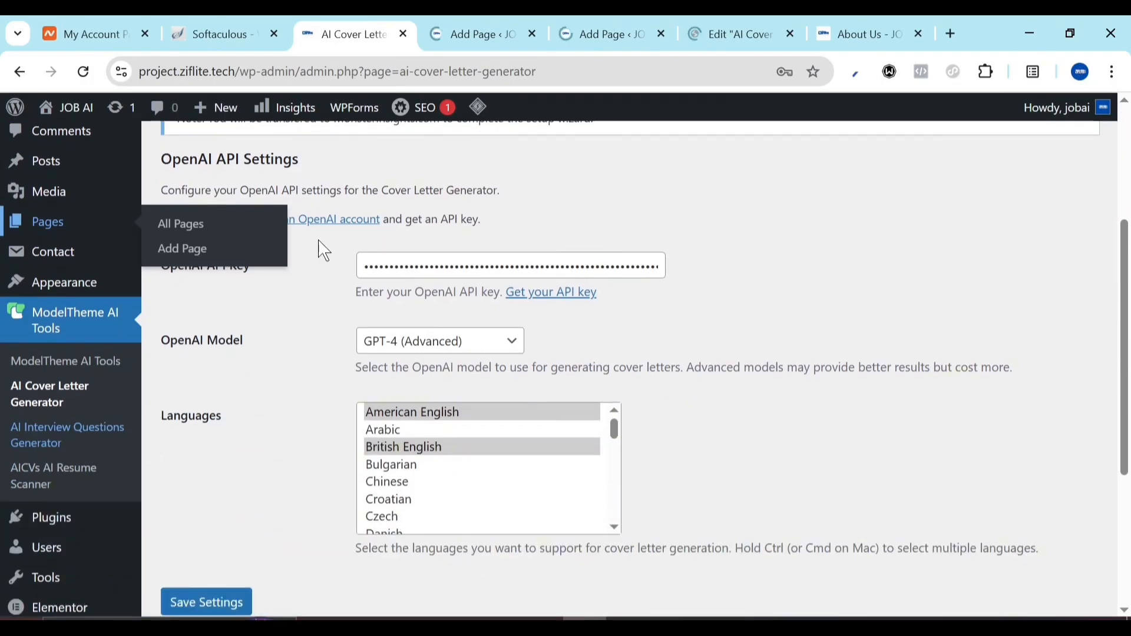
{"action": "scroll", "coordinate": [320, 245], "scroll_direction": "up", "scroll_amount": 4}
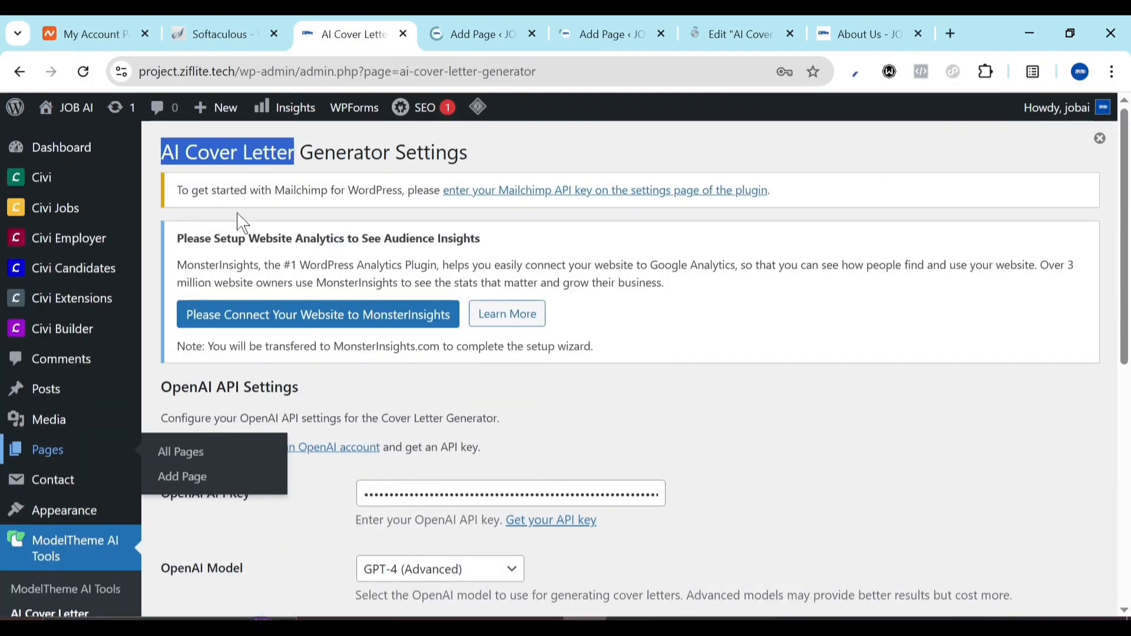
{"action": "scroll", "coordinate": [189, 382], "scroll_direction": "down", "scroll_amount": 1}
{"action": "scroll", "coordinate": [143, 524], "scroll_direction": "down", "scroll_amount": 2}
Copy 'AI Interview Questions' from the generator's settings heading for a new page title
{"action": "left_click", "coordinate": [49, 491]}
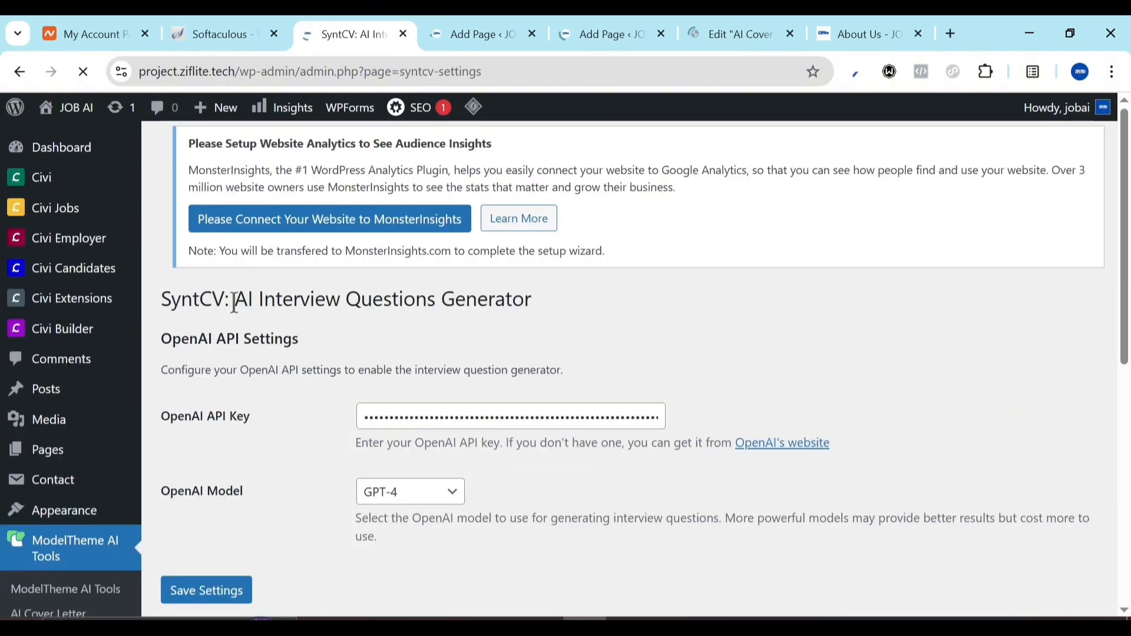
{"action": "left_click_drag", "start_coordinate": [234, 304], "coordinate": [394, 301]}
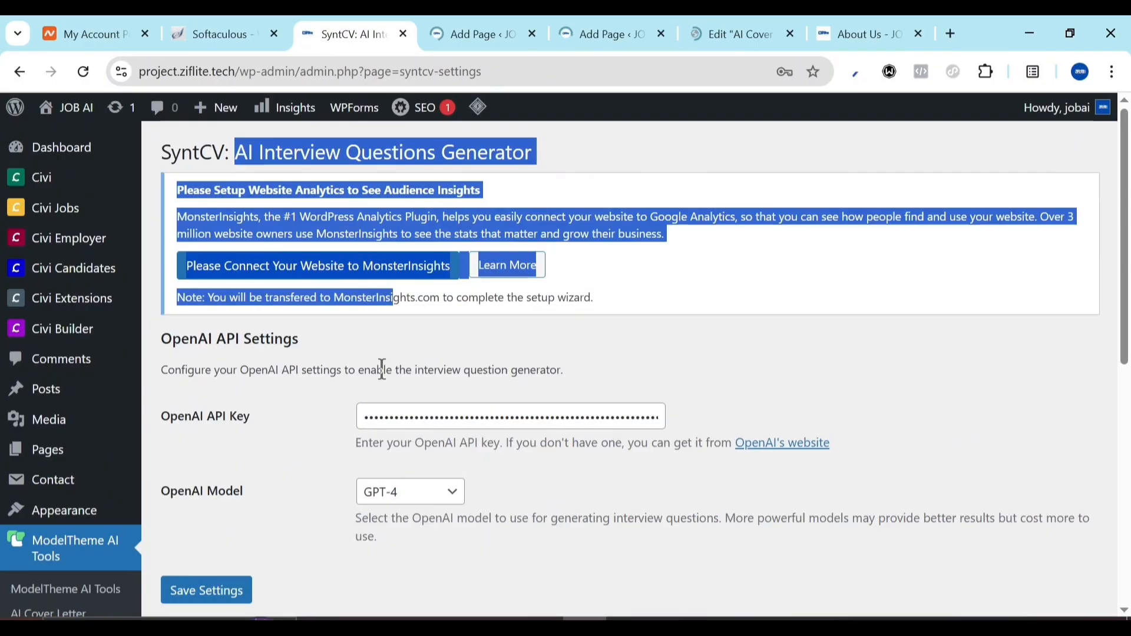
{"action": "left_click_drag", "start_coordinate": [234, 153], "coordinate": [435, 155]}
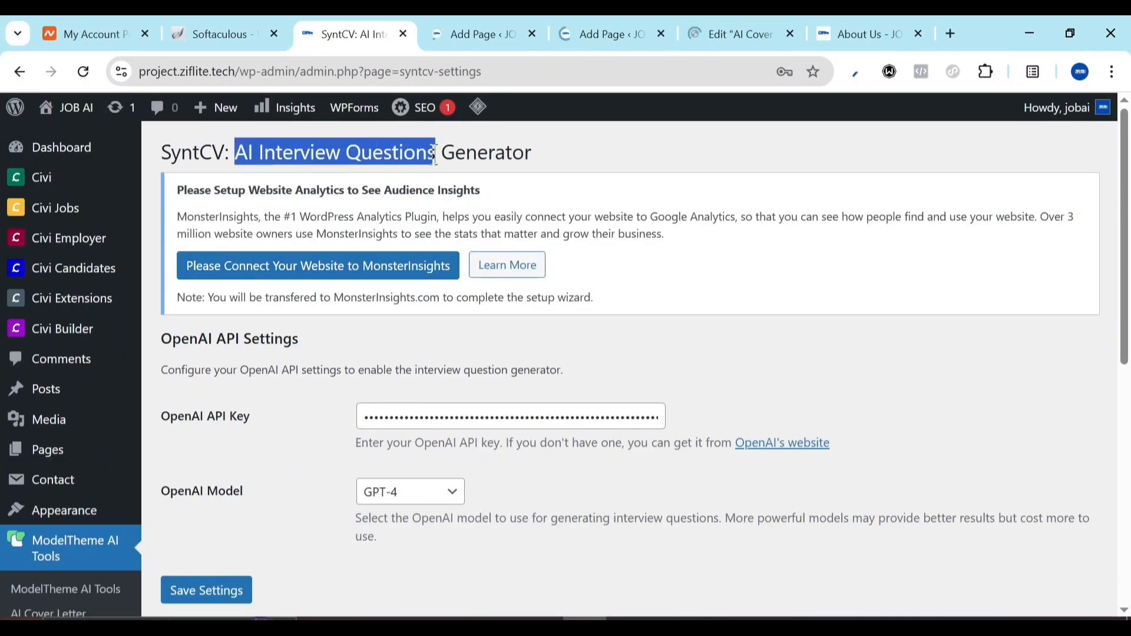
{"action": "left_click", "coordinate": [489, 34]}
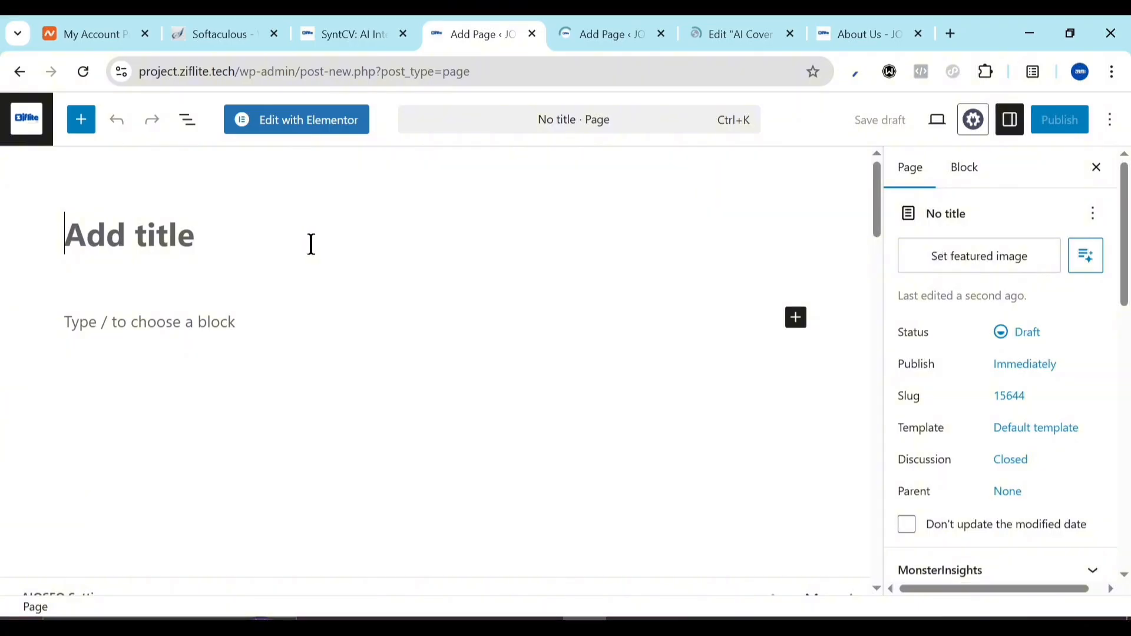
Title a second new page 'AI Resume Scanner' from its settings heading and publish it
{"action": "left_click", "coordinate": [353, 34]}
{"action": "scroll", "coordinate": [145, 463], "scroll_direction": "down", "scroll_amount": 4}
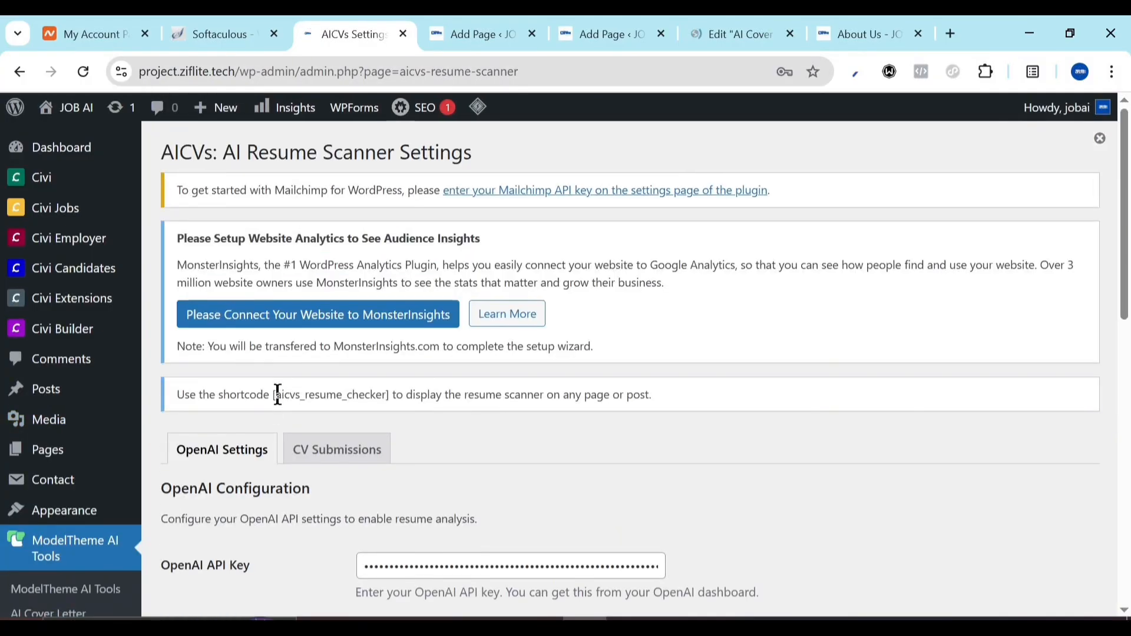
{"action": "left_click_drag", "start_coordinate": [223, 156], "coordinate": [392, 145]}
{"action": "key", "text": "ctrl+c"}
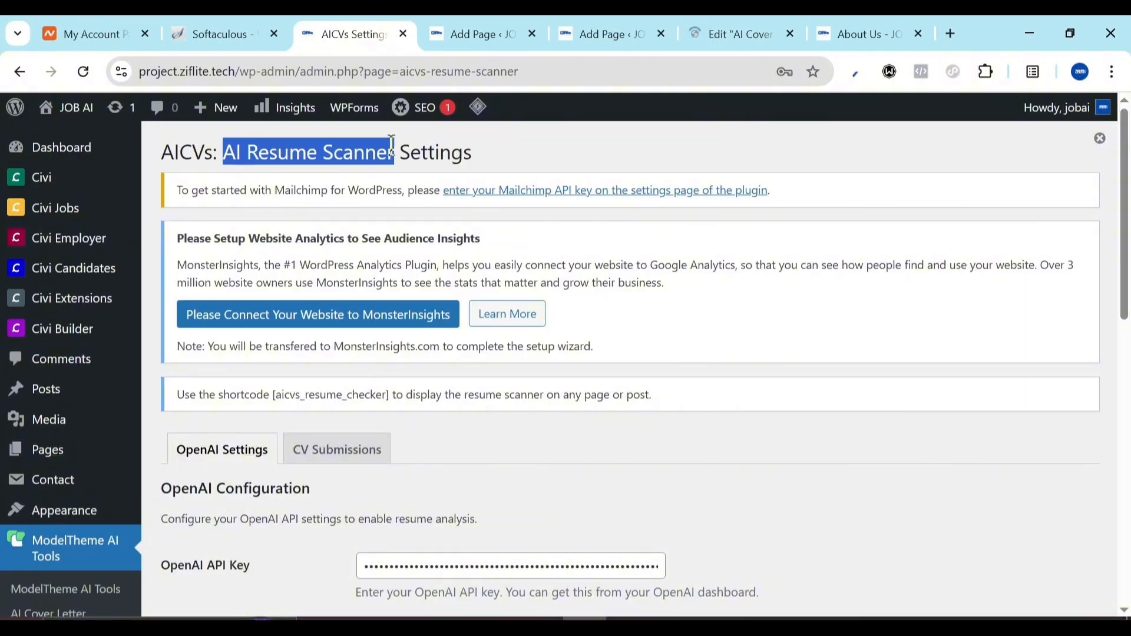
{"action": "left_click", "coordinate": [581, 36]}
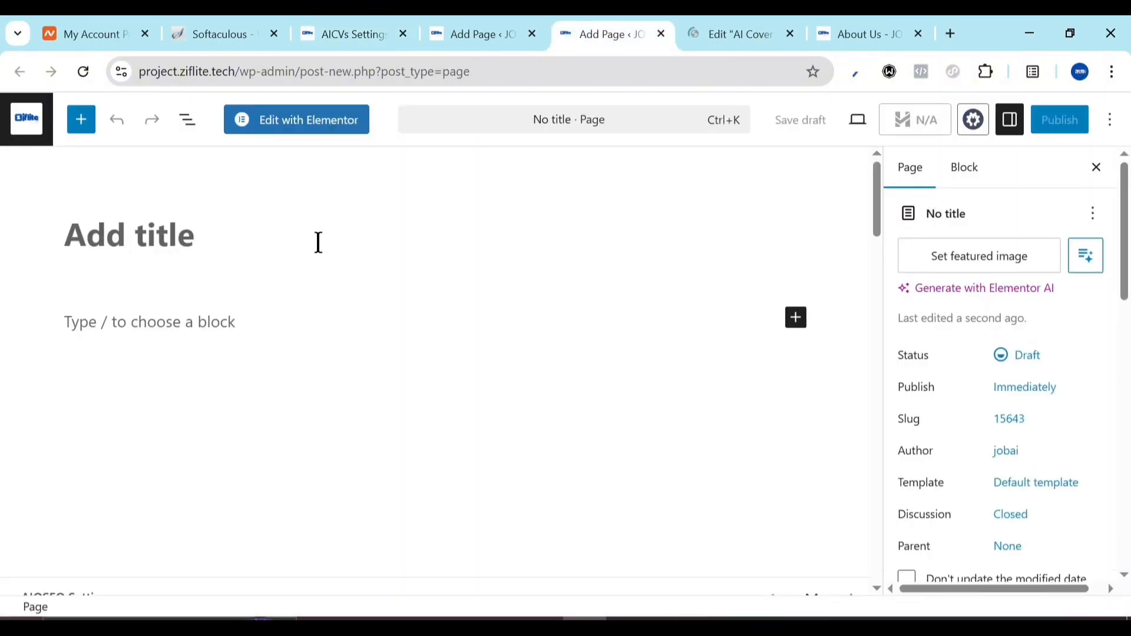
{"action": "key", "text": "ctrl+v"}
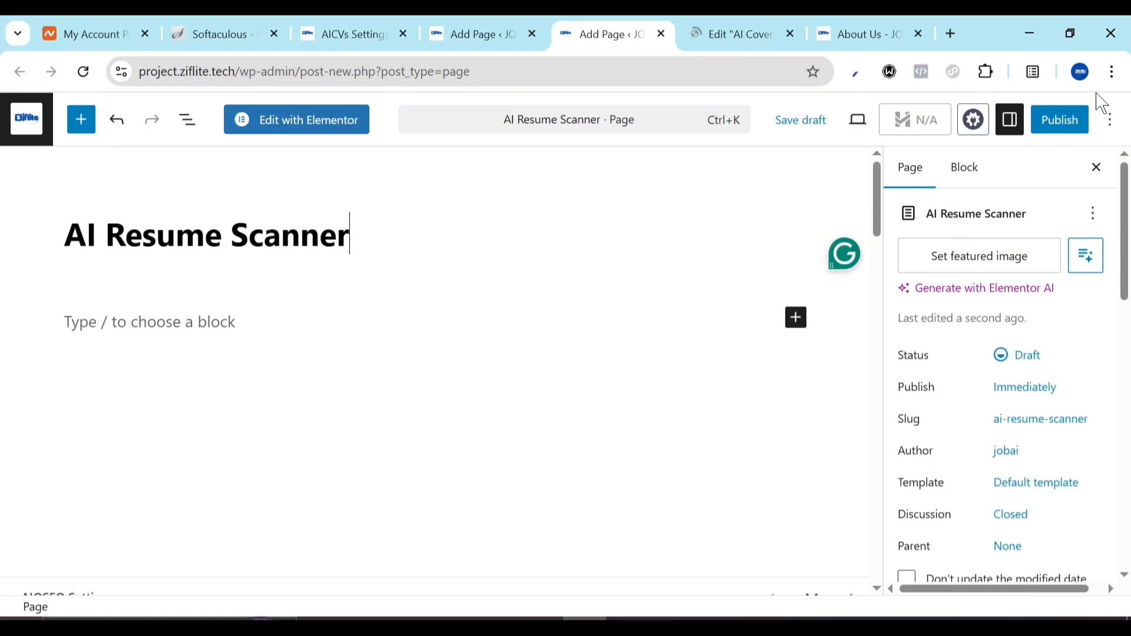
{"action": "left_click", "coordinate": [1045, 123]}
{"action": "left_click", "coordinate": [1054, 120]}
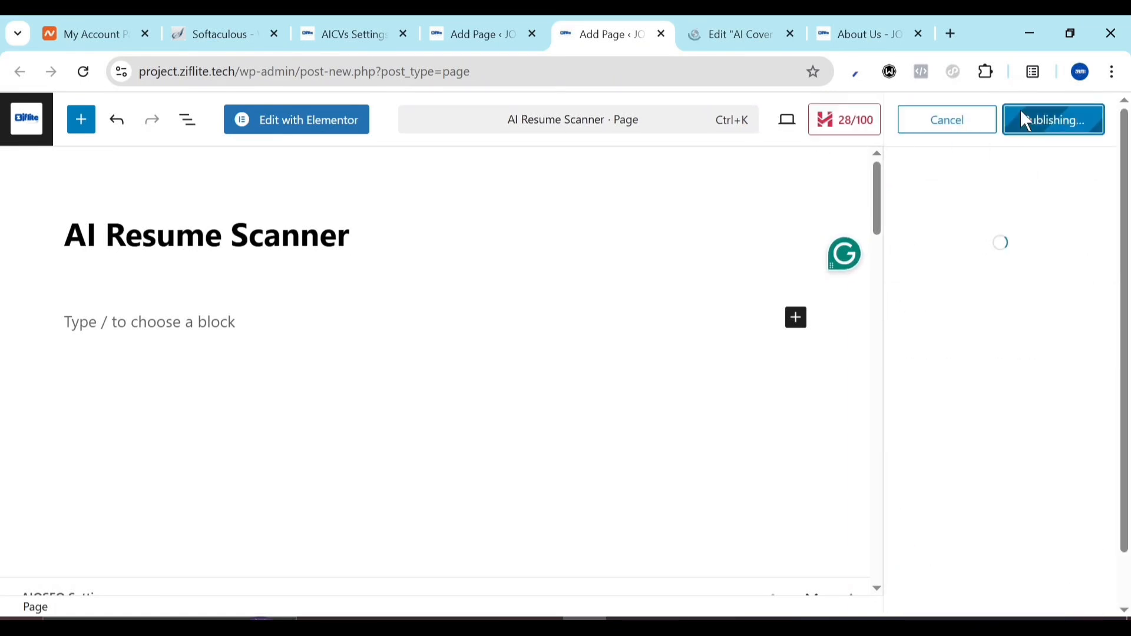
Publish the AI Interview Questions page and open it in Elementor
{"action": "left_click", "coordinate": [501, 33]}
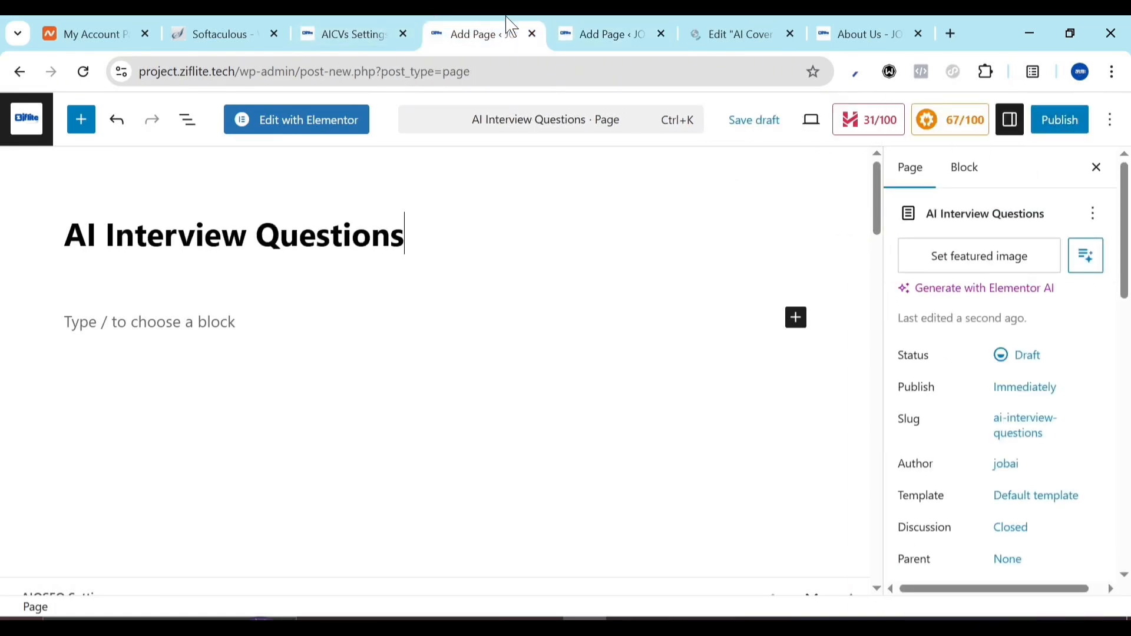
{"action": "left_click", "coordinate": [1079, 132]}
{"action": "left_click", "coordinate": [1078, 131]}
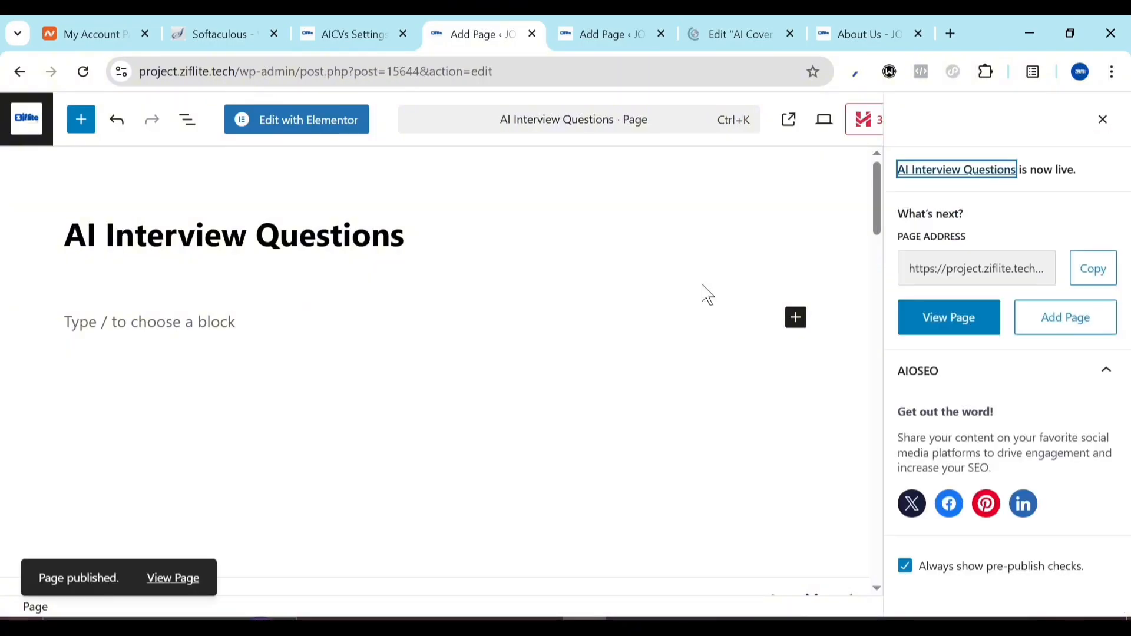
{"action": "left_click", "coordinate": [292, 133]}
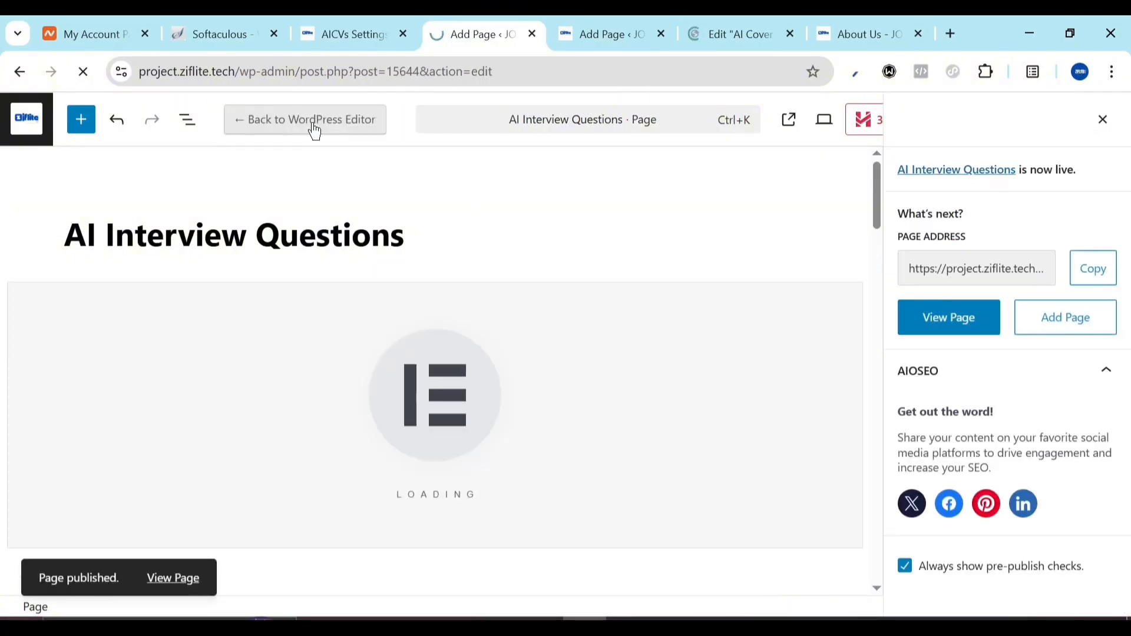
{"action": "left_click", "coordinate": [582, 29]}
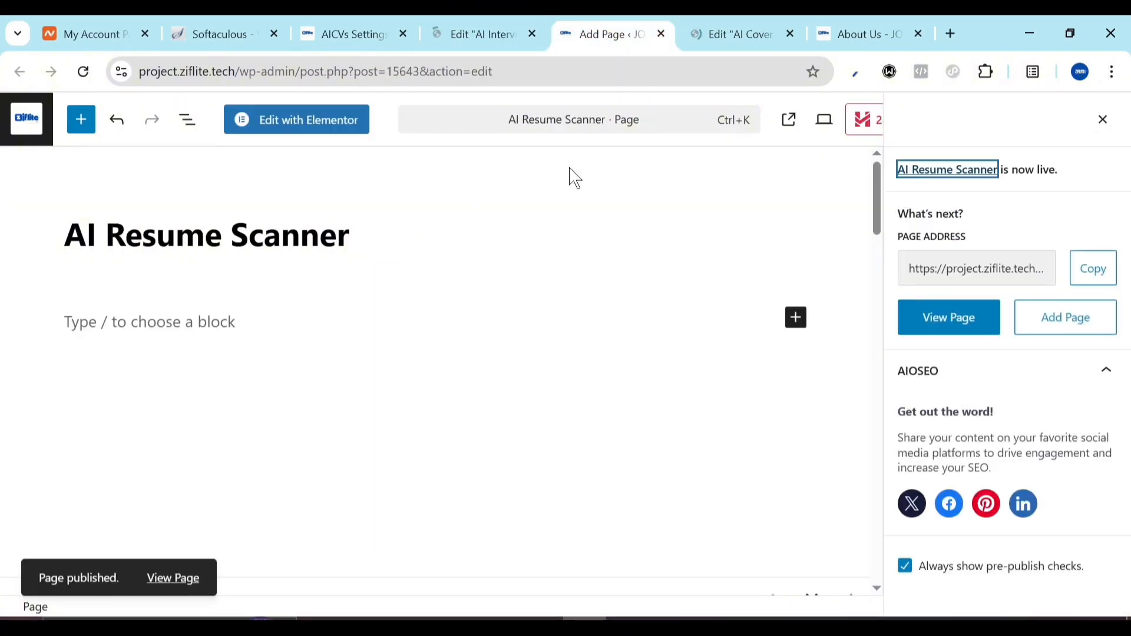
Open AI Resume Scanner in Elementor and rearrange the three page editor tabs
{"action": "left_click", "coordinate": [334, 116]}
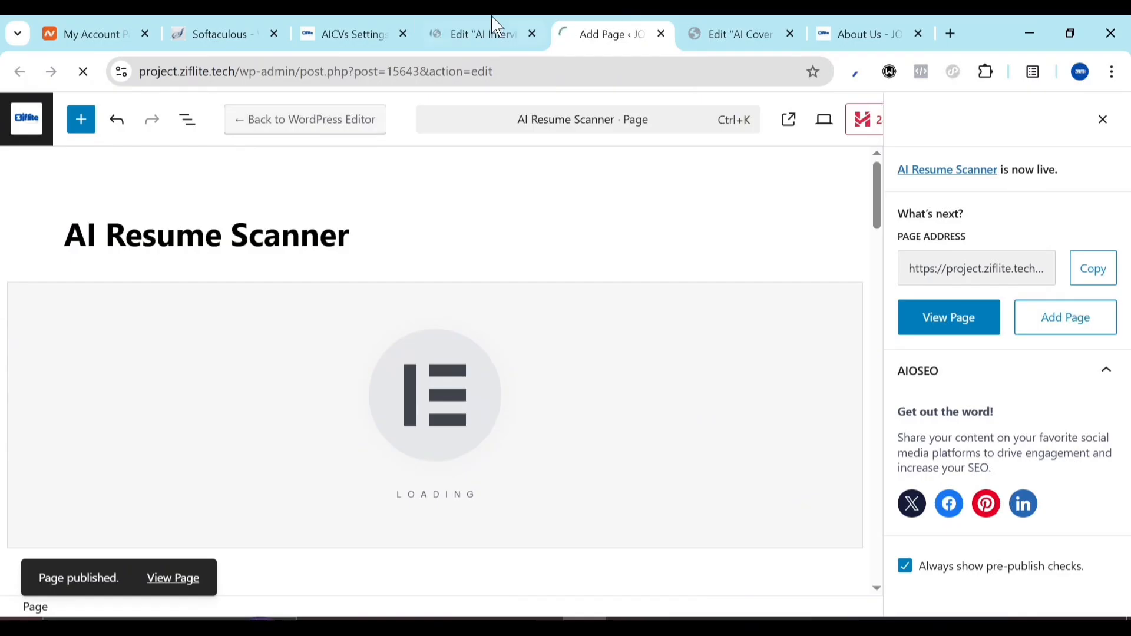
{"action": "left_click", "coordinate": [715, 29]}
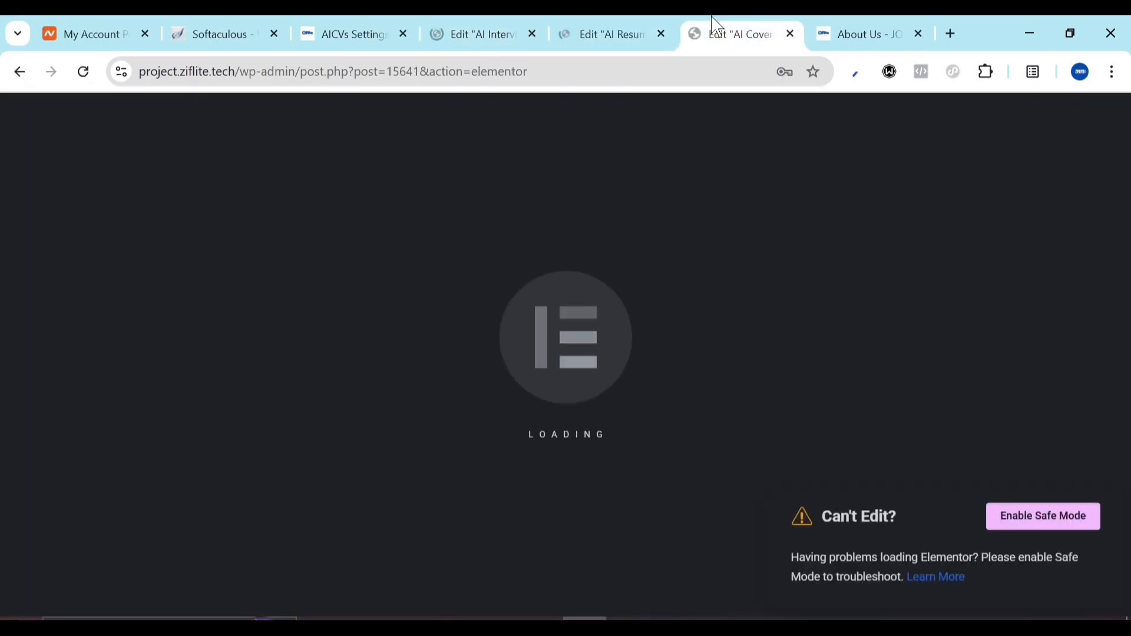
{"action": "left_click", "coordinate": [579, 26]}
{"action": "left_click", "coordinate": [487, 26]}
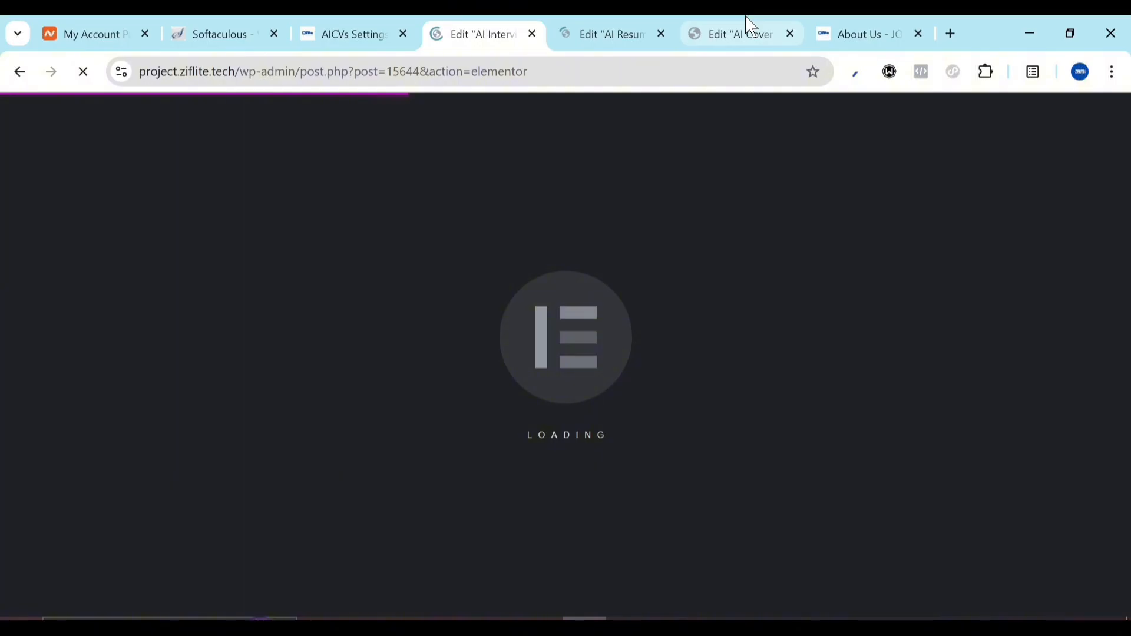
{"action": "left_click_drag", "start_coordinate": [751, 27], "coordinate": [484, 29]}
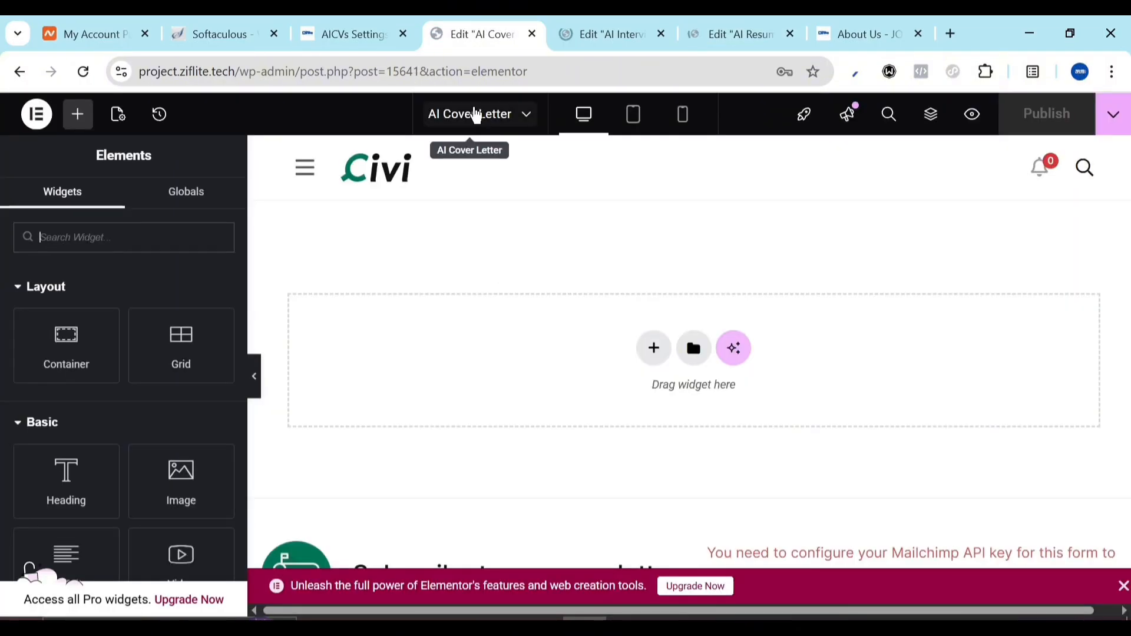
Copy the [ai_cover_letter_generator] shortcode from the AI Cover Letter Generator settings
{"action": "left_click", "coordinate": [334, 31]}
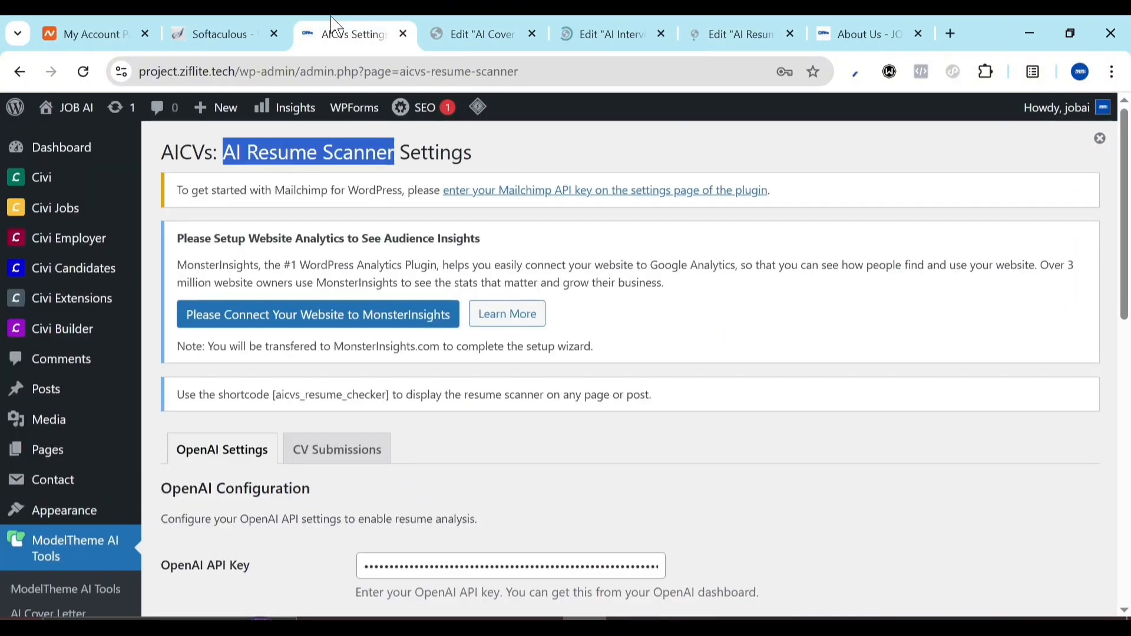
{"action": "scroll", "coordinate": [34, 407], "scroll_direction": "down", "scroll_amount": 4}
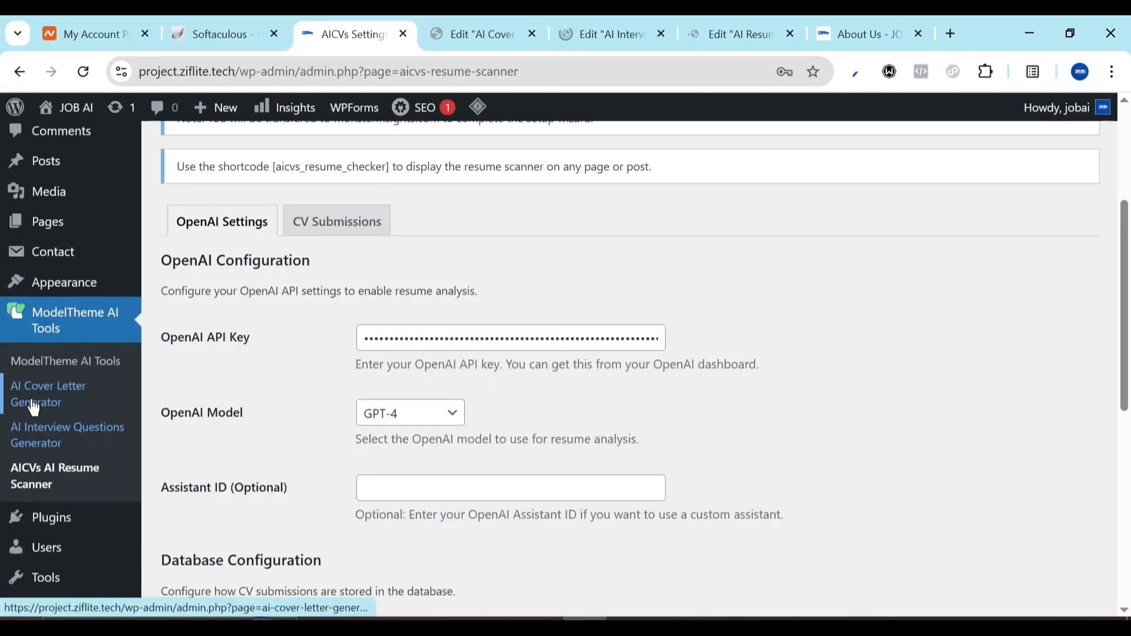
{"action": "left_click", "coordinate": [47, 400]}
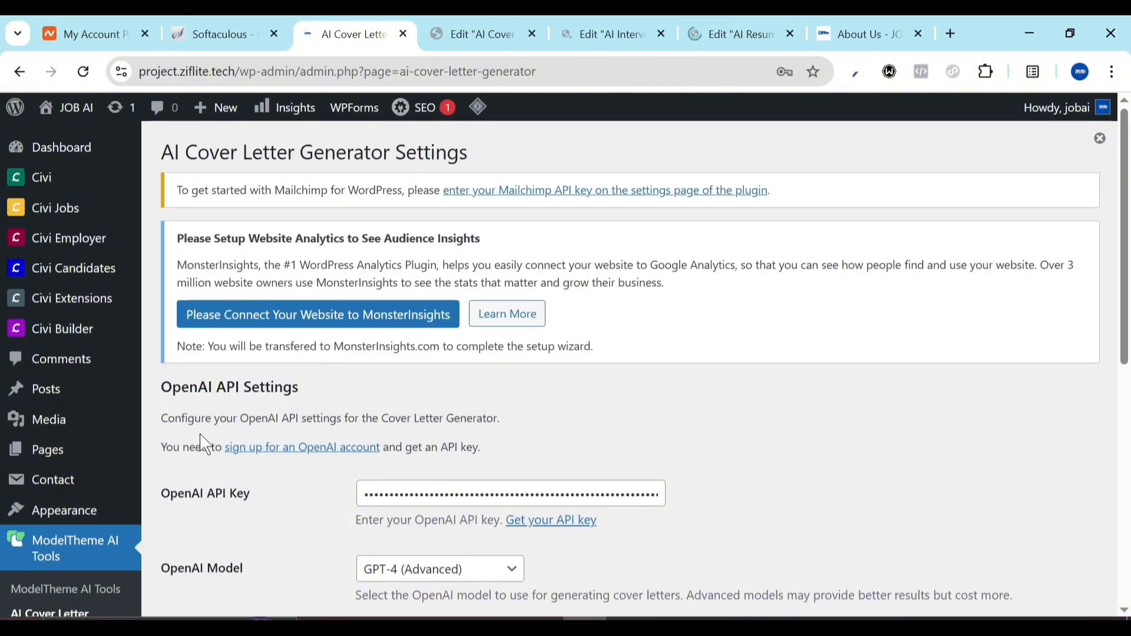
{"action": "scroll", "coordinate": [203, 445], "scroll_direction": "down", "scroll_amount": 8}
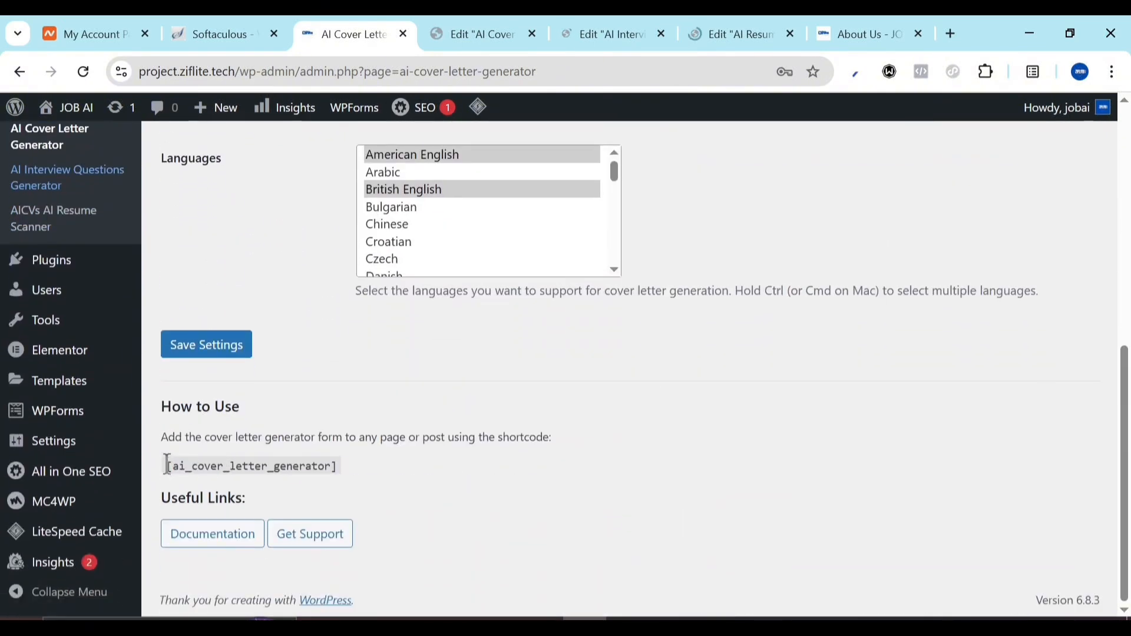
{"action": "left_click_drag", "start_coordinate": [167, 464], "coordinate": [348, 468]}
{"action": "key", "text": "ctrl+c"}
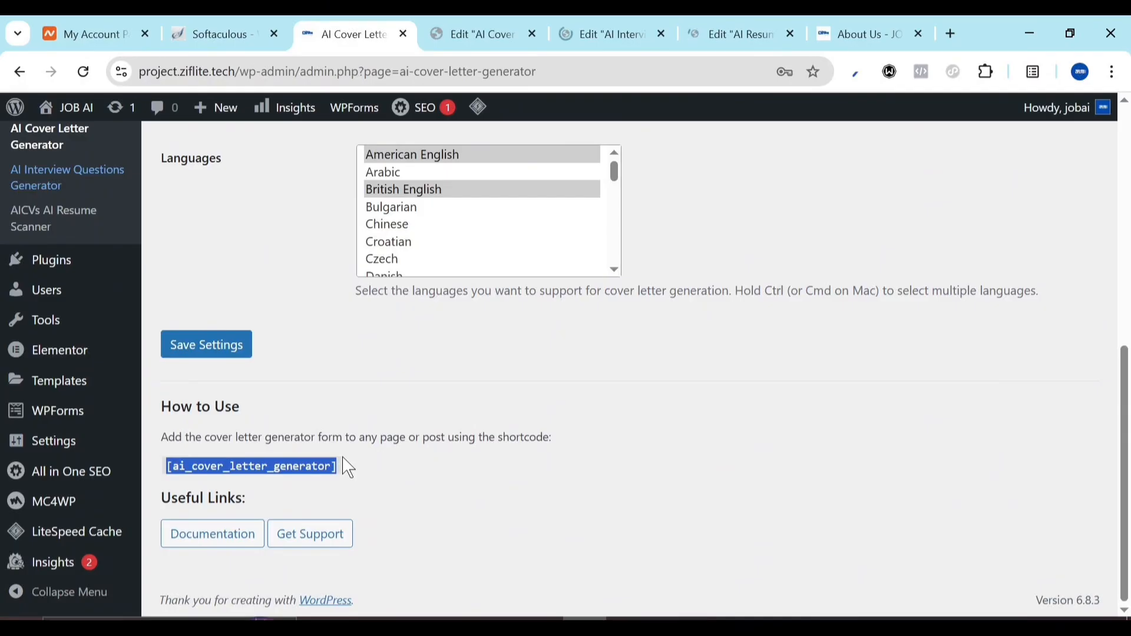
{"action": "left_click", "coordinate": [502, 28]}
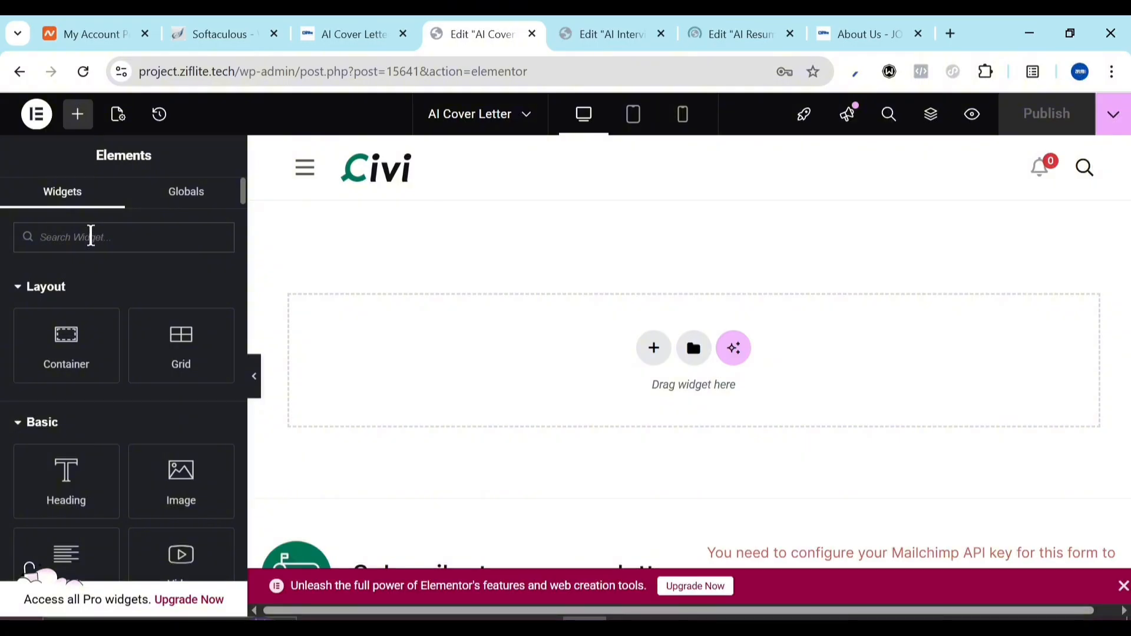
Add a Shortcode widget containing [ai_cover_letter_generator] to the AI Cover Letter page
{"action": "type", "text": "short"}
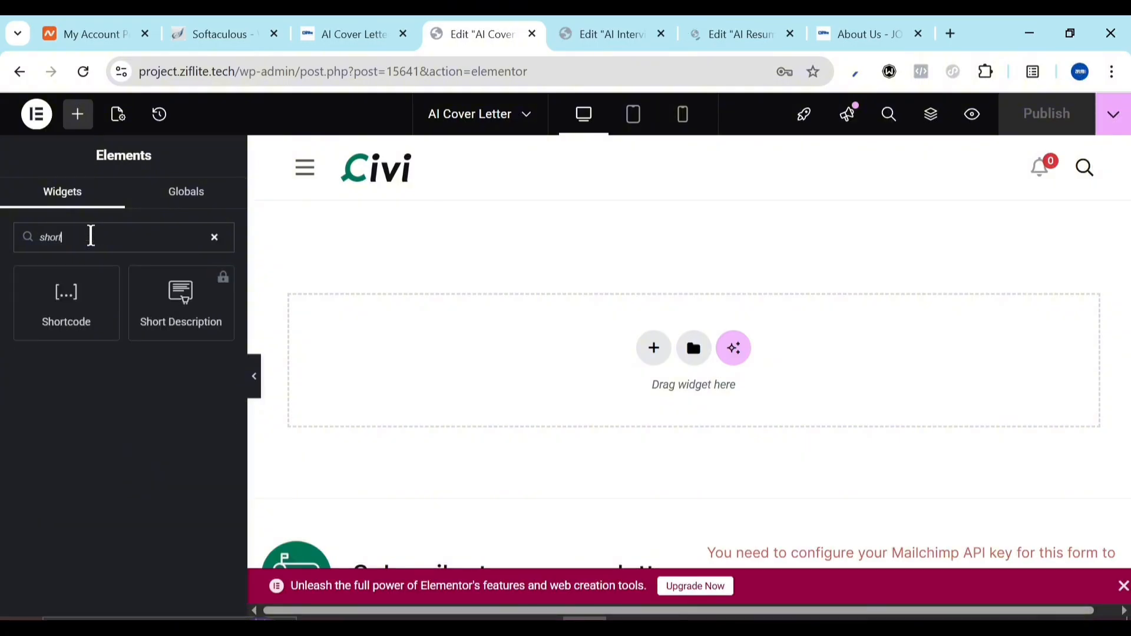
{"action": "left_click_drag", "start_coordinate": [69, 312], "coordinate": [595, 377]}
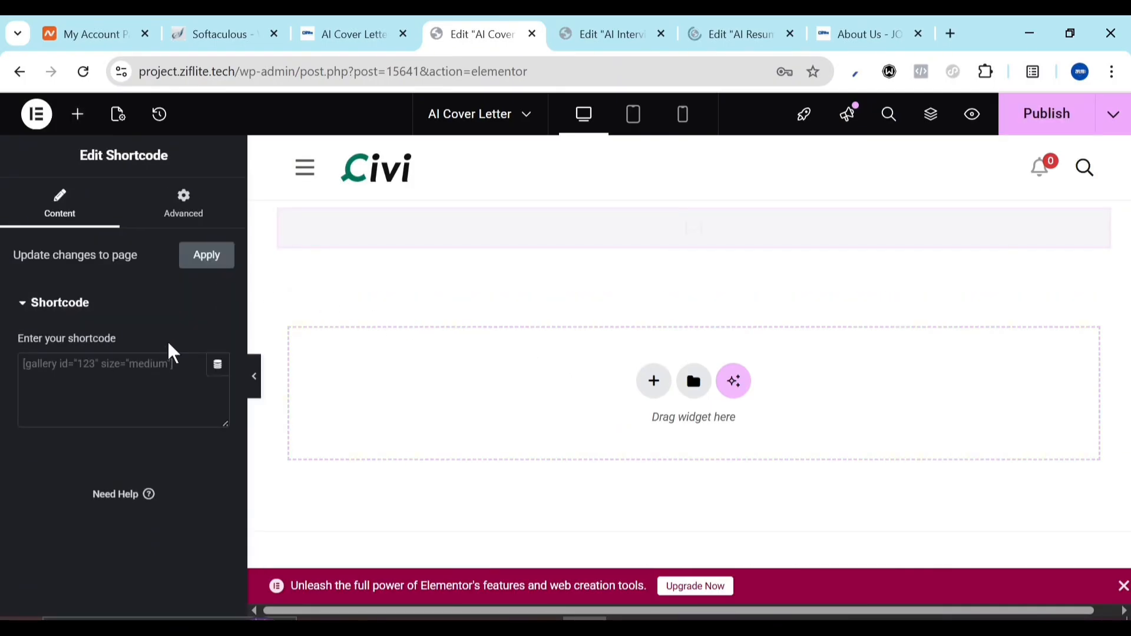
{"action": "left_click", "coordinate": [121, 380]}
{"action": "key", "text": "ctrl+v"}
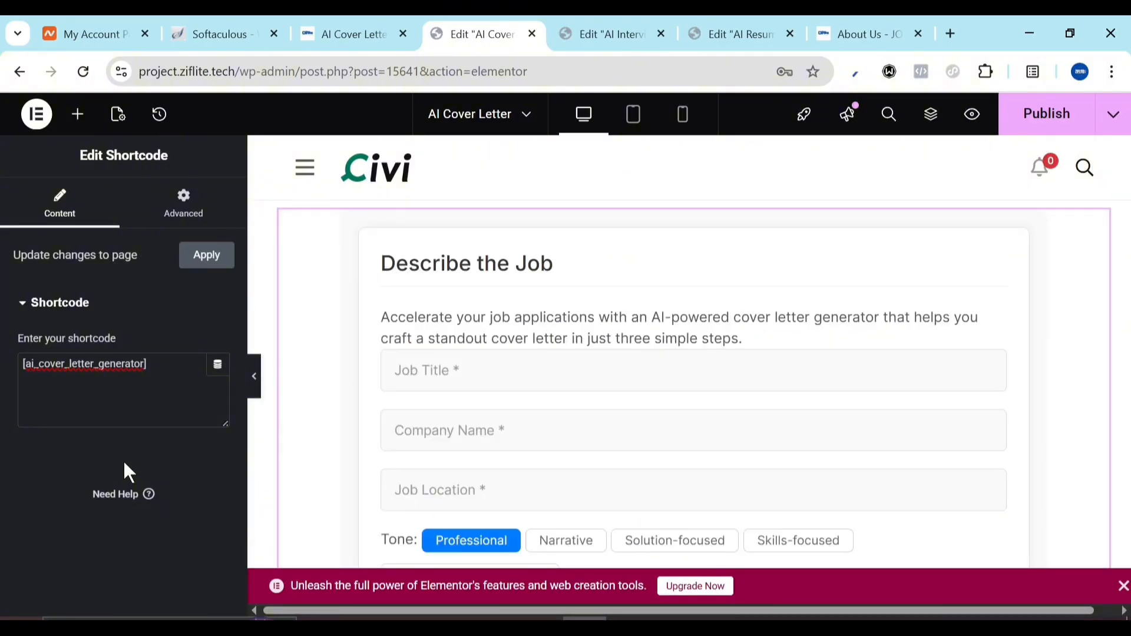
{"action": "scroll", "coordinate": [468, 429], "scroll_direction": "down", "scroll_amount": 15}
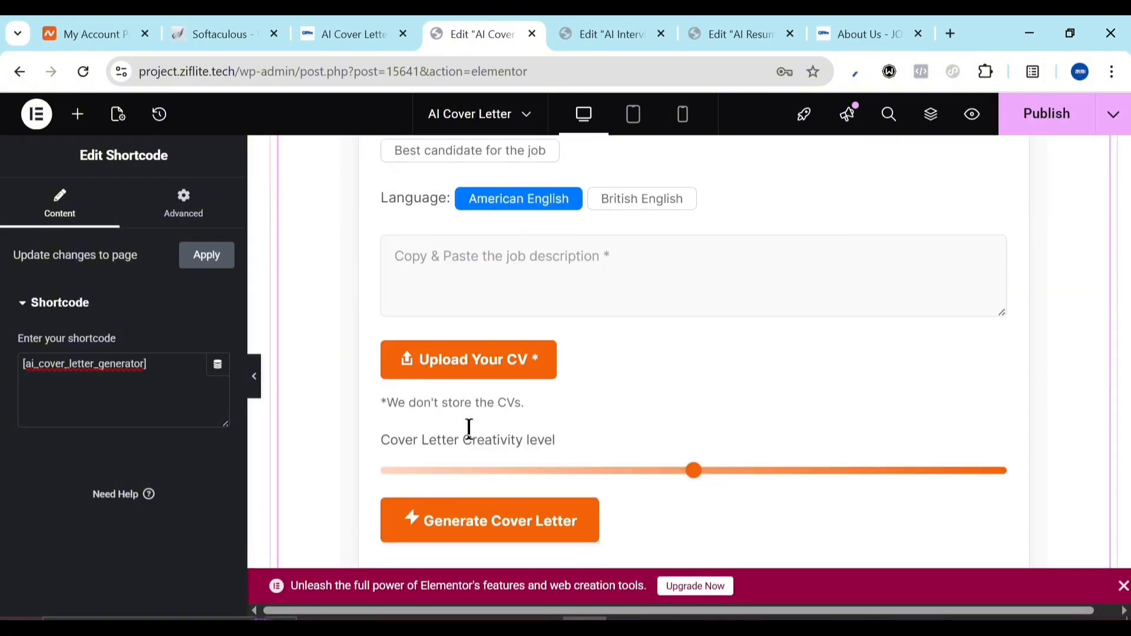
{"action": "scroll", "coordinate": [469, 430], "scroll_direction": "up", "scroll_amount": 15}
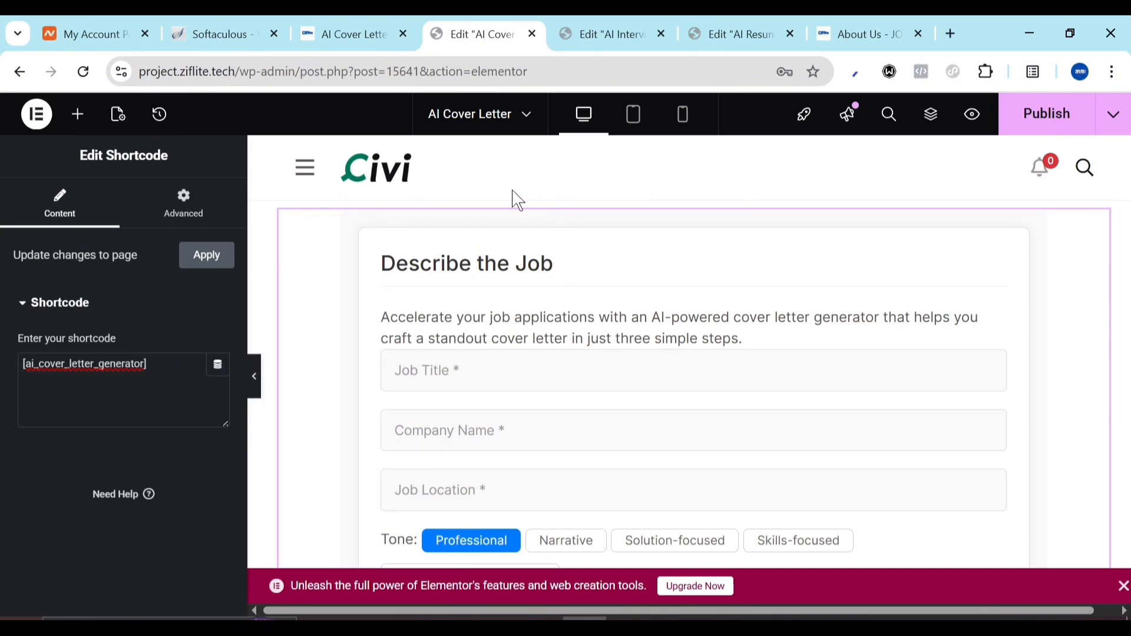
Publish the AI Cover Letter page and go back to the generator settings
{"action": "left_click", "coordinate": [78, 115]}
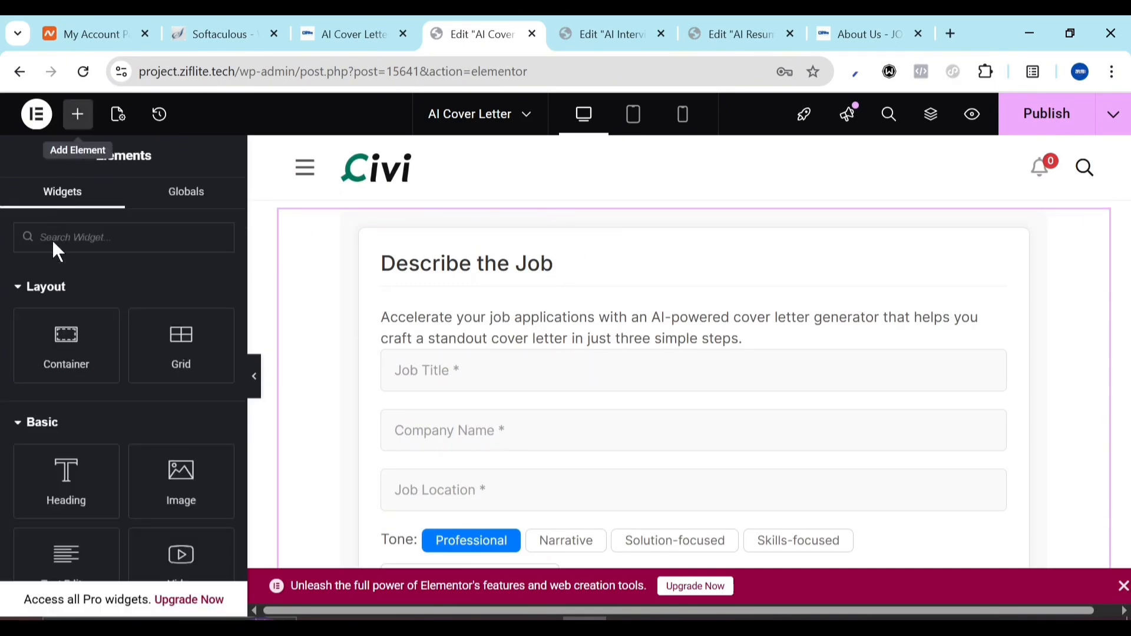
{"action": "left_click_drag", "start_coordinate": [72, 479], "coordinate": [106, 472]}
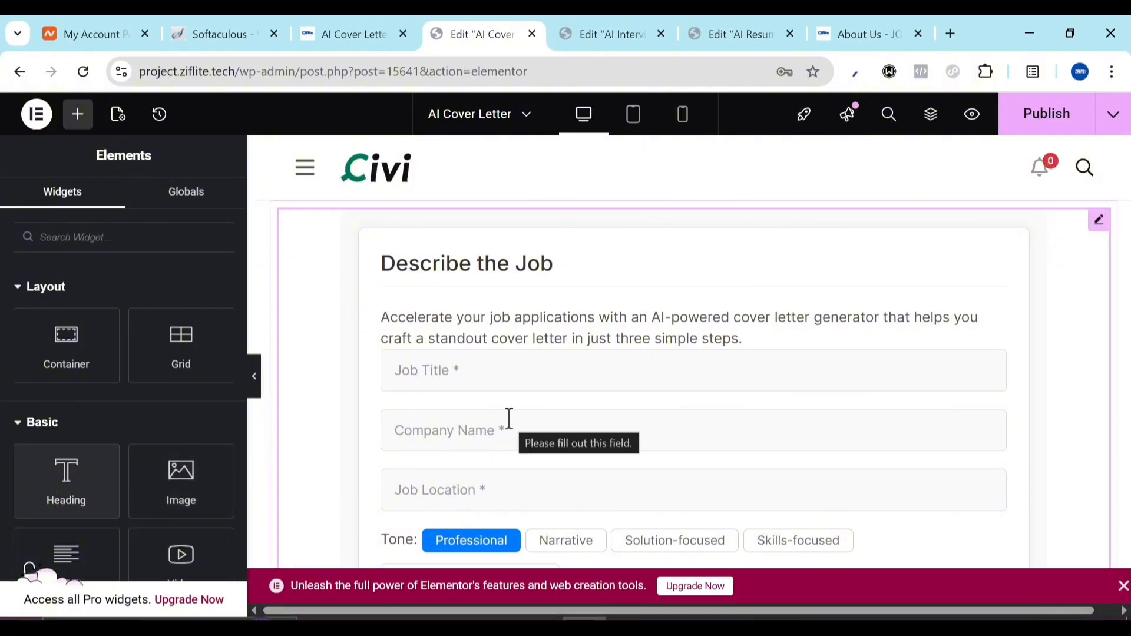
{"action": "left_click", "coordinate": [1040, 118]}
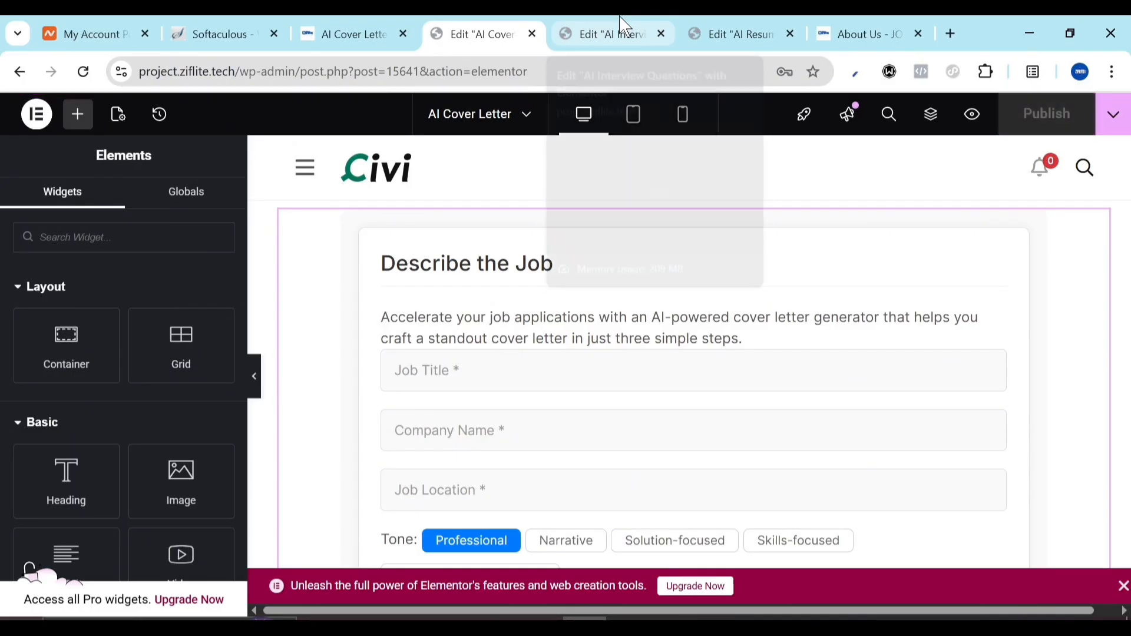
{"action": "left_click_drag", "start_coordinate": [624, 25], "coordinate": [475, 36]}
Copy the [syntcv_interview_questions] shortcode from the AI Interview Questions Generator settings
{"action": "left_click", "coordinate": [348, 32]}
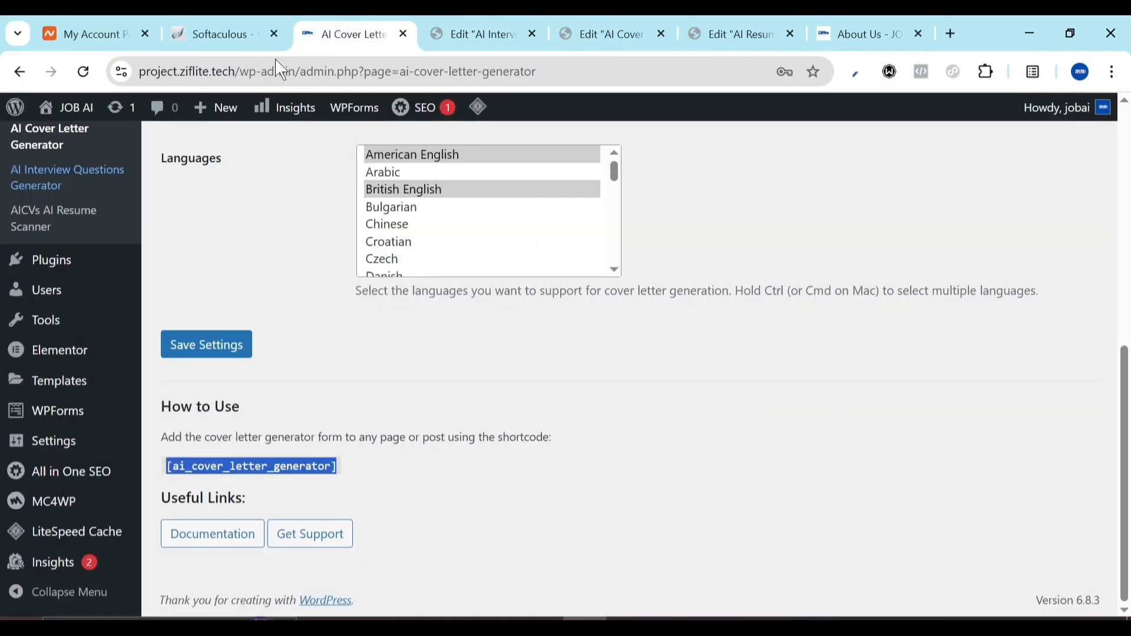
{"action": "scroll", "coordinate": [89, 342], "scroll_direction": "up", "scroll_amount": 1}
{"action": "scroll", "coordinate": [75, 349], "scroll_direction": "up", "scroll_amount": 2}
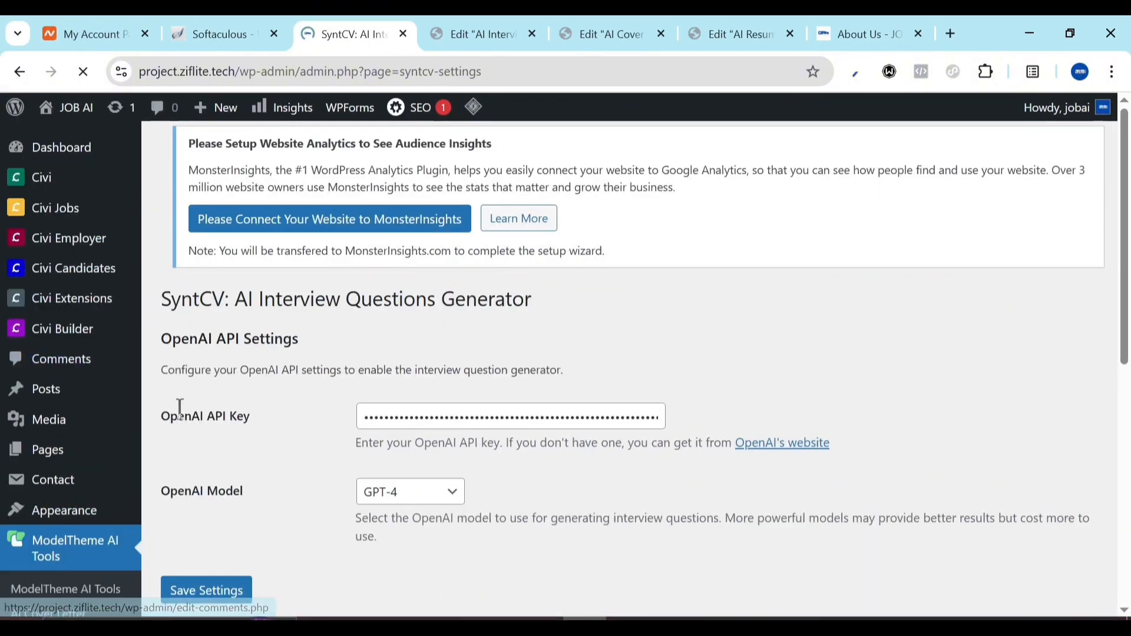
{"action": "scroll", "coordinate": [177, 404], "scroll_direction": "down", "scroll_amount": 5}
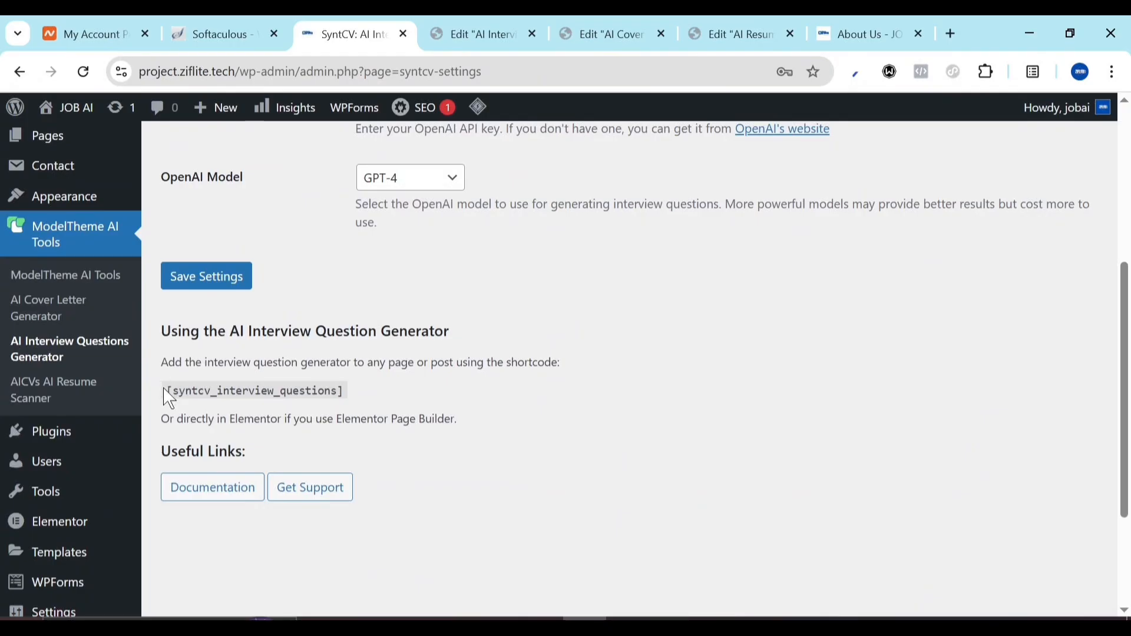
{"action": "mouse_move", "coordinate": [164, 390]}
{"action": "left_mouse_down"}
{"action": "mouse_move", "coordinate": [358, 404]}
{"action": "mouse_move", "coordinate": [171, 391]}
{"action": "left_mouse_up"}
{"action": "key", "text": "ctrl+c"}
{"action": "left_click", "coordinate": [360, 400]}
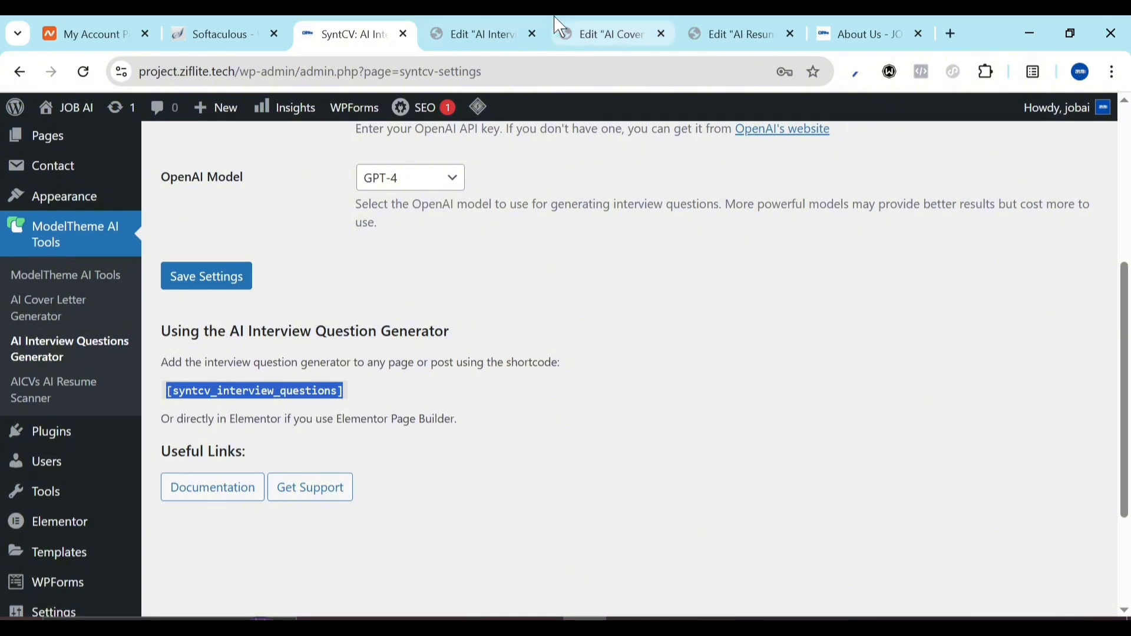
Add a Shortcode widget with [syntcv_interview_questions] to AI Interview Questions and publish it
{"action": "left_click", "coordinate": [488, 34]}
{"action": "left_click", "coordinate": [136, 249]}
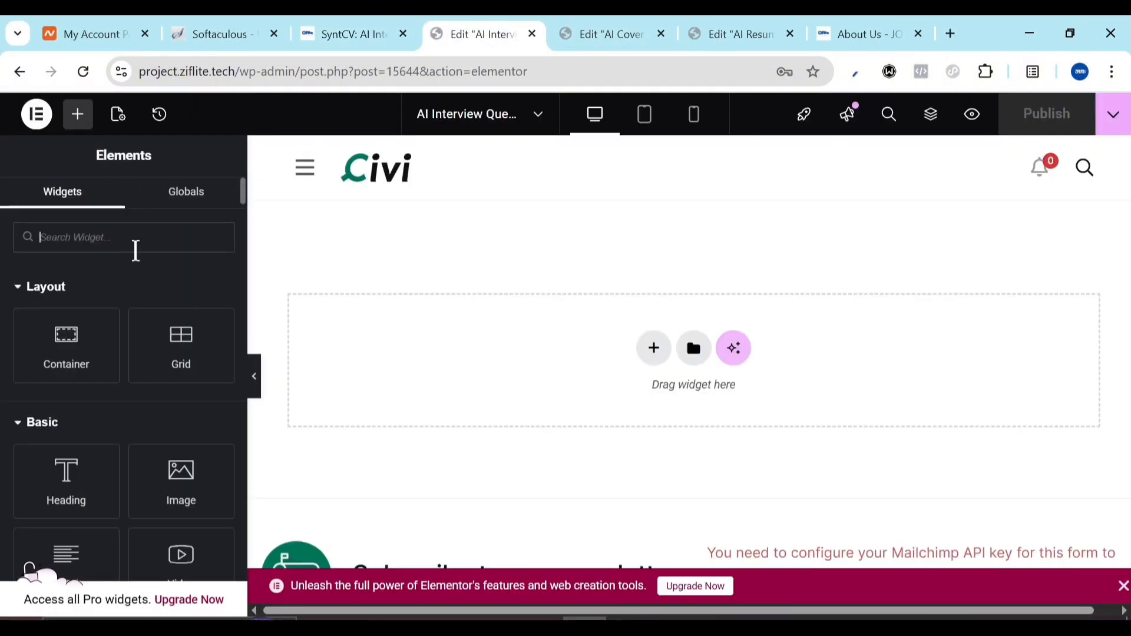
{"action": "type", "text": "short"}
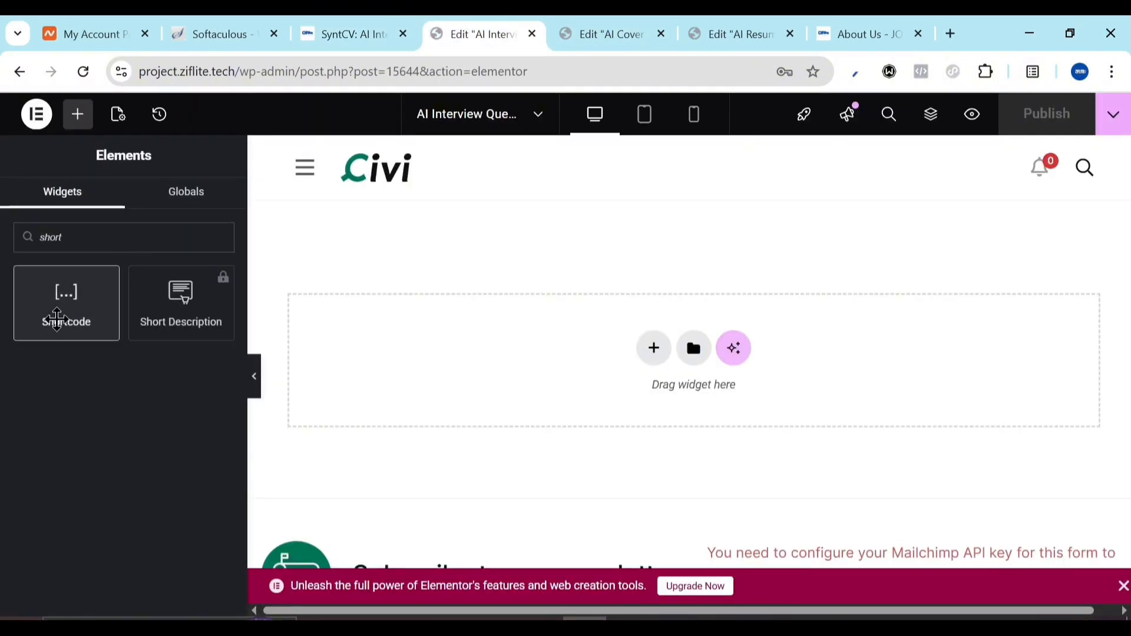
{"action": "left_click_drag", "start_coordinate": [53, 322], "coordinate": [530, 377]}
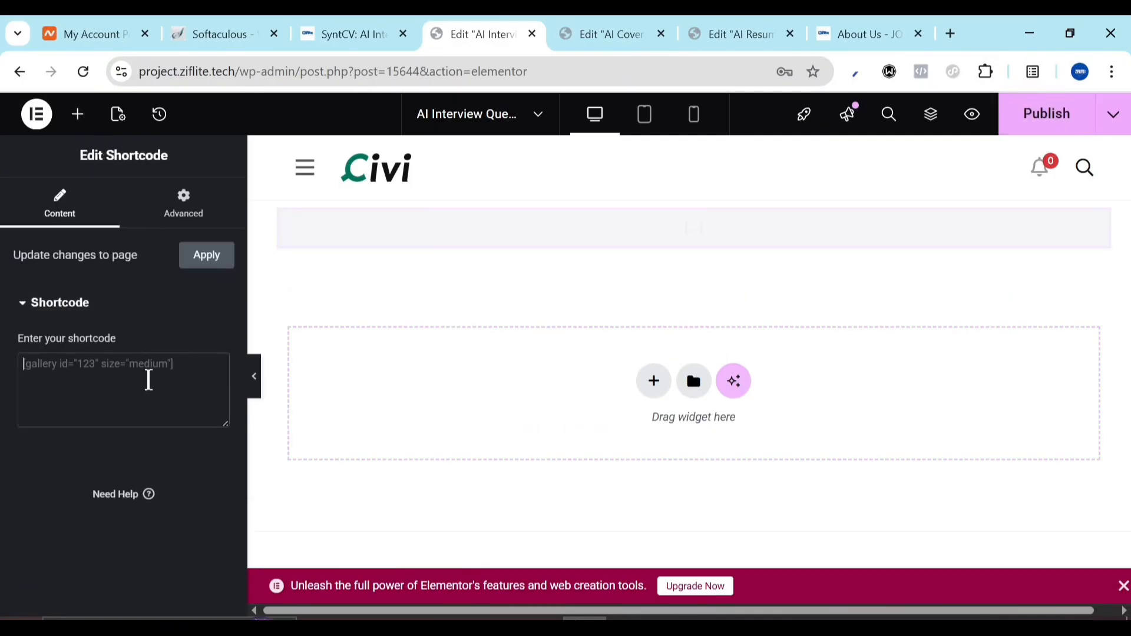
{"action": "key", "text": "ctrl+v"}
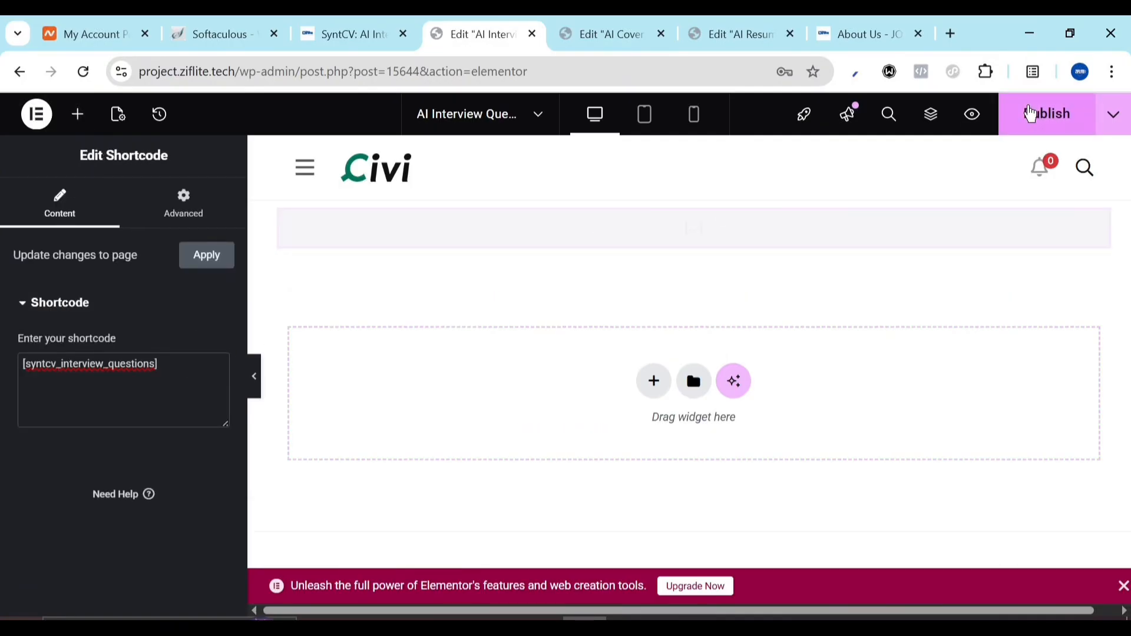
{"action": "left_click", "coordinate": [1030, 113]}
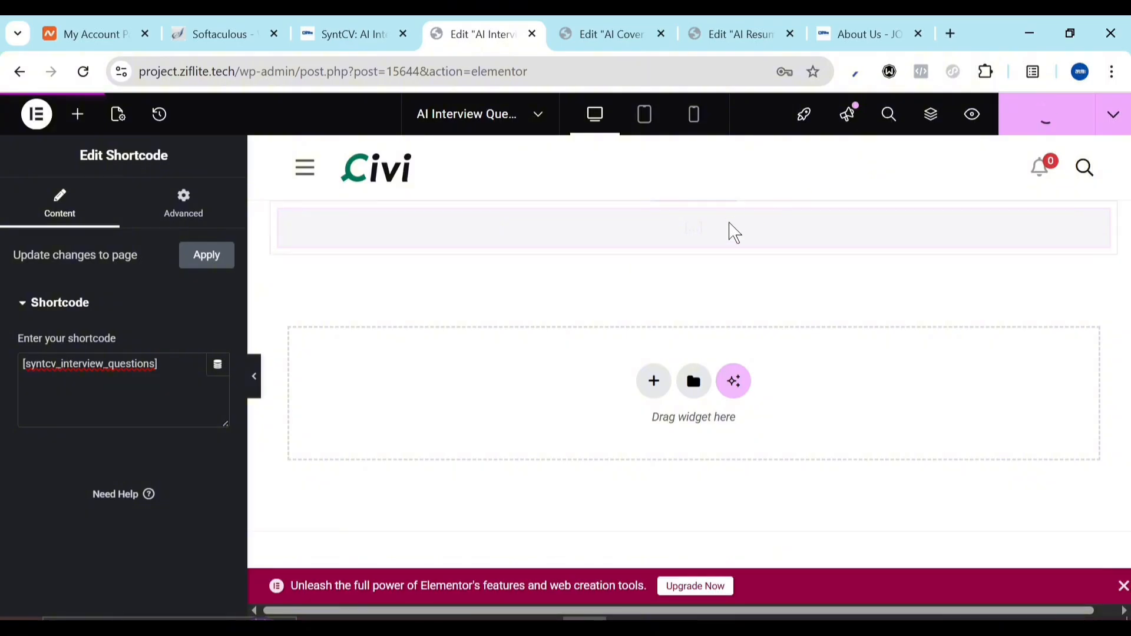
Place an empty Shortcode widget on the AI Resume Scanner page
{"action": "left_click", "coordinate": [714, 29]}
{"action": "left_click_drag", "start_coordinate": [716, 27], "coordinate": [468, 33]}
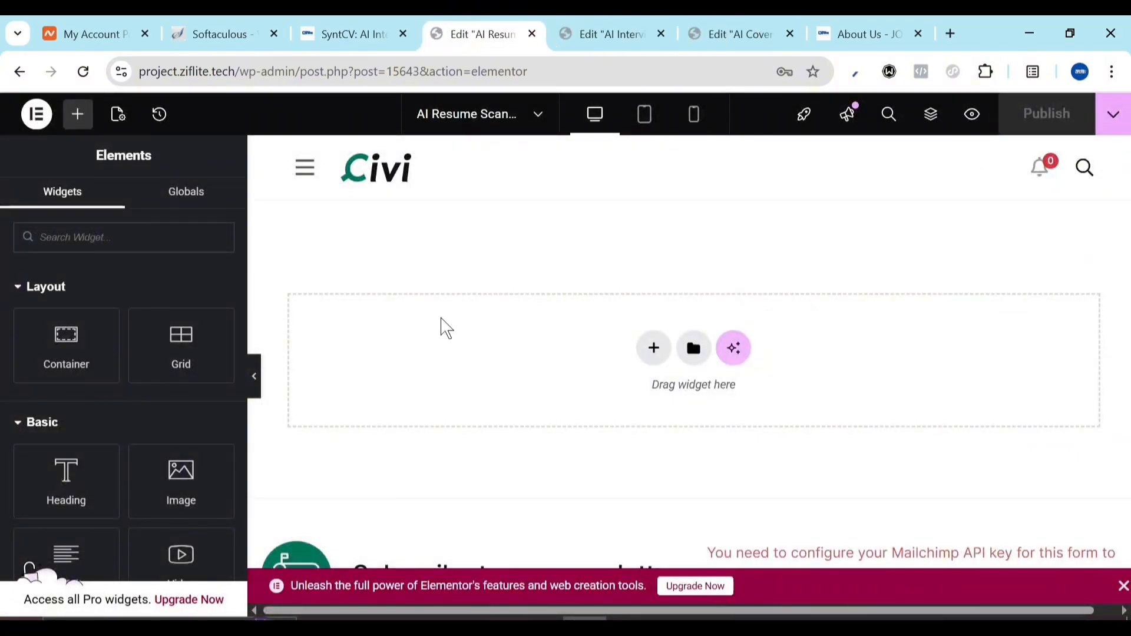
{"action": "type", "text": "short"}
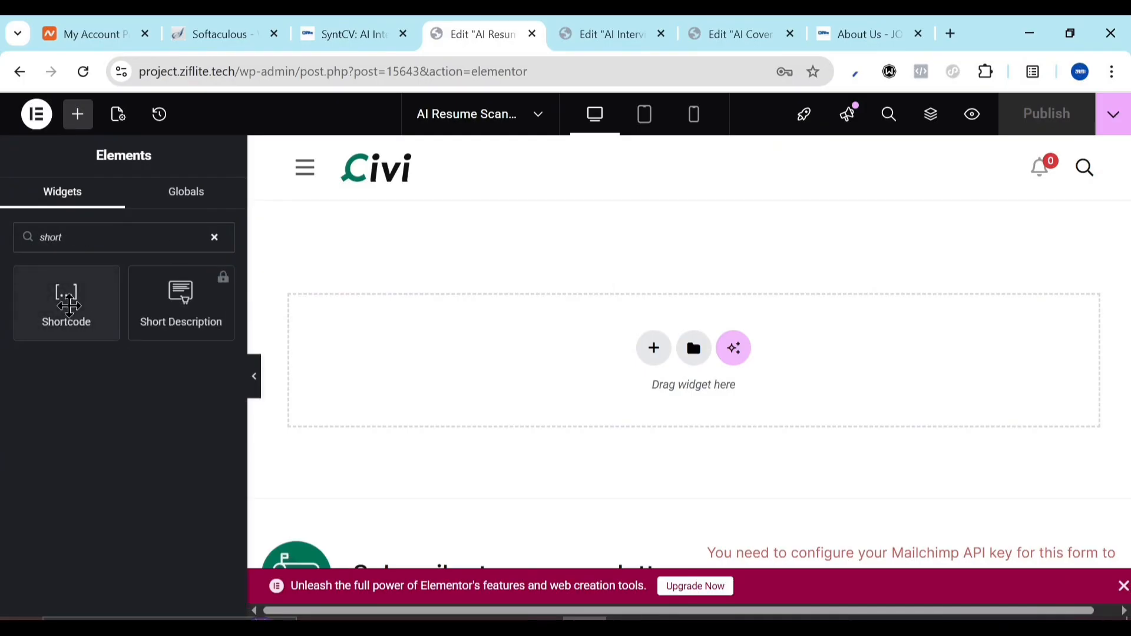
{"action": "left_click_drag", "start_coordinate": [66, 298], "coordinate": [686, 355]}
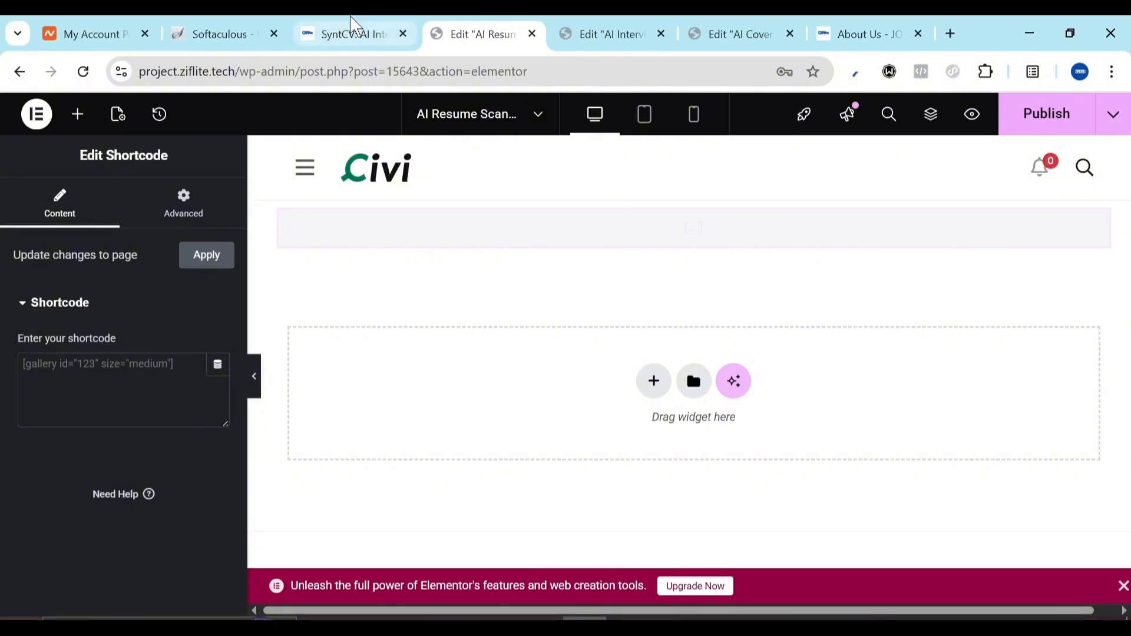
Paste the [aicvs_resume_checker] shortcode into AI Resume Scanner's Shortcode widget and publish
{"action": "left_click", "coordinate": [353, 33]}
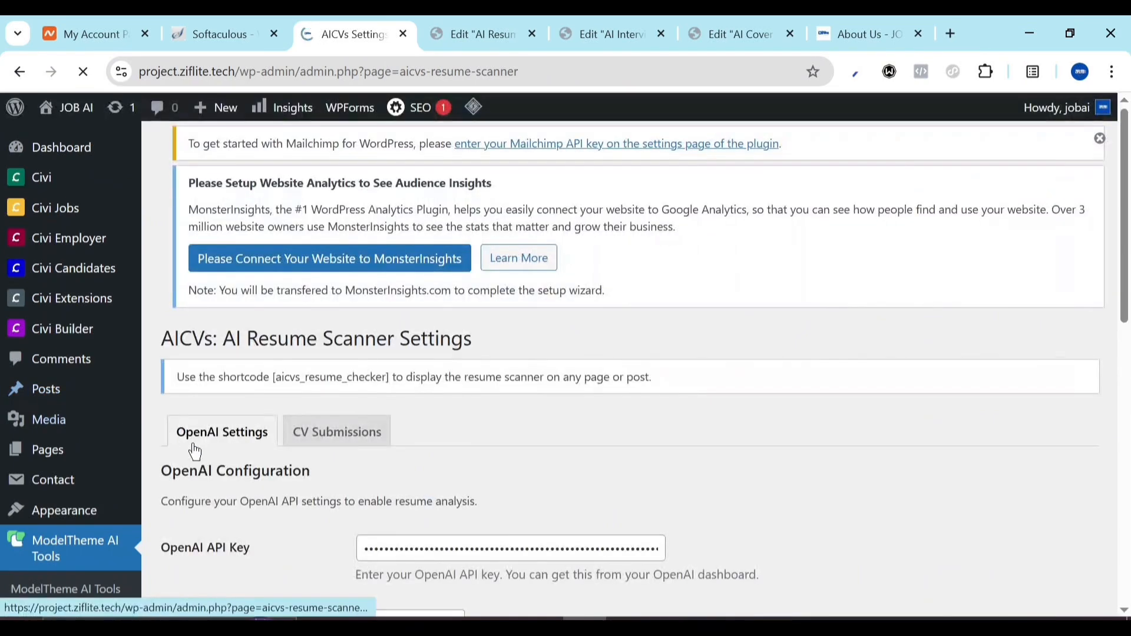
{"action": "scroll", "coordinate": [290, 477], "scroll_direction": "down", "scroll_amount": 10}
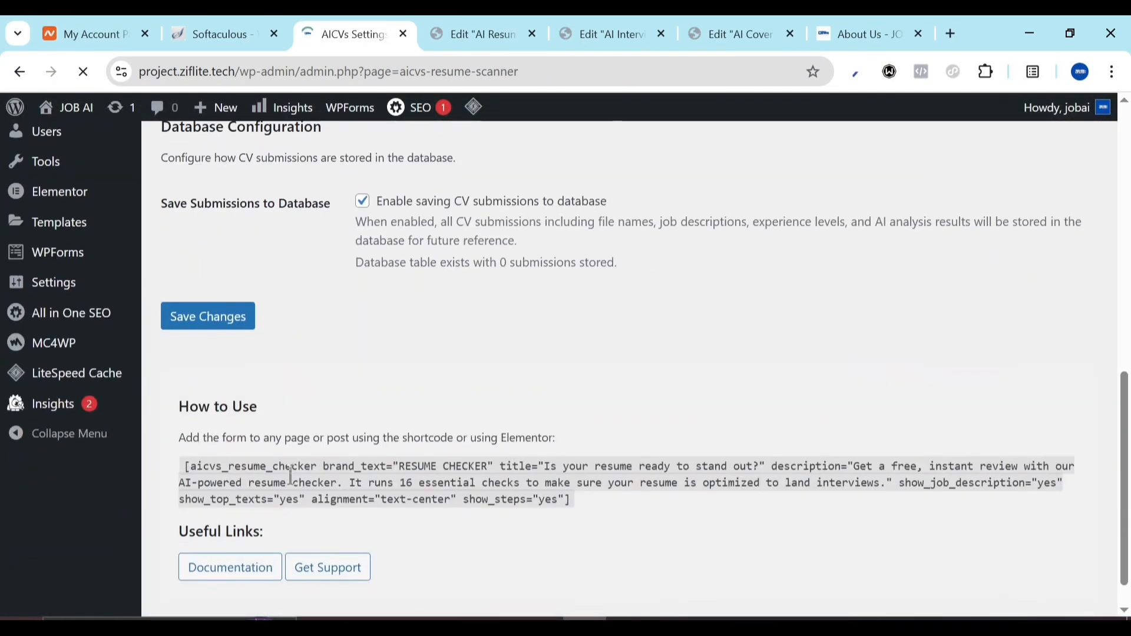
{"action": "left_click_drag", "start_coordinate": [184, 446], "coordinate": [583, 484]}
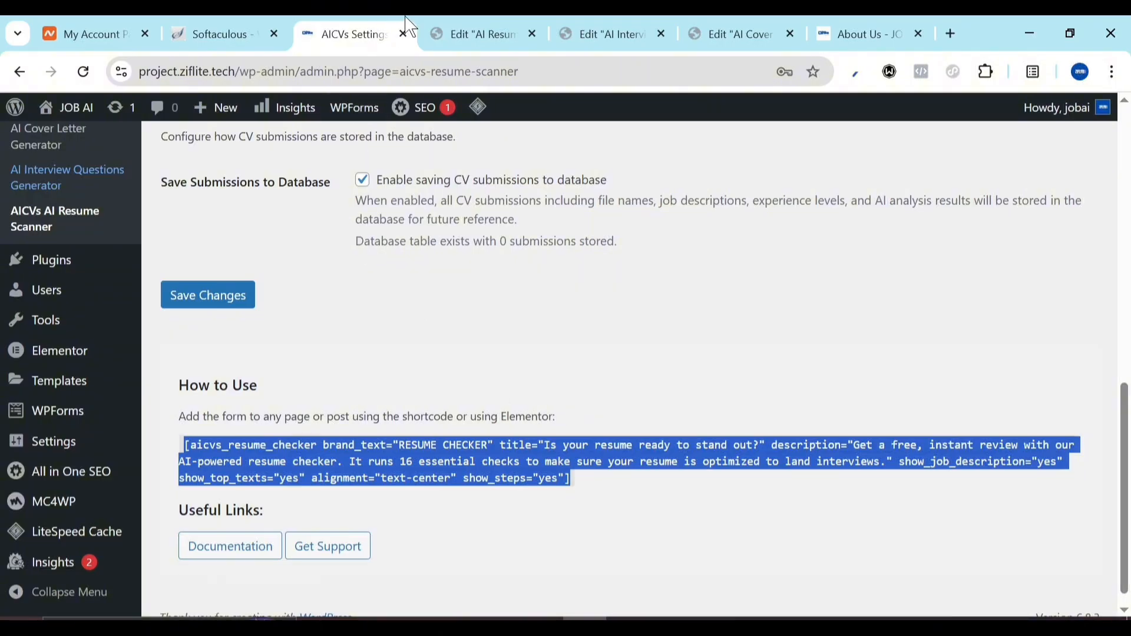
{"action": "left_click", "coordinate": [472, 34]}
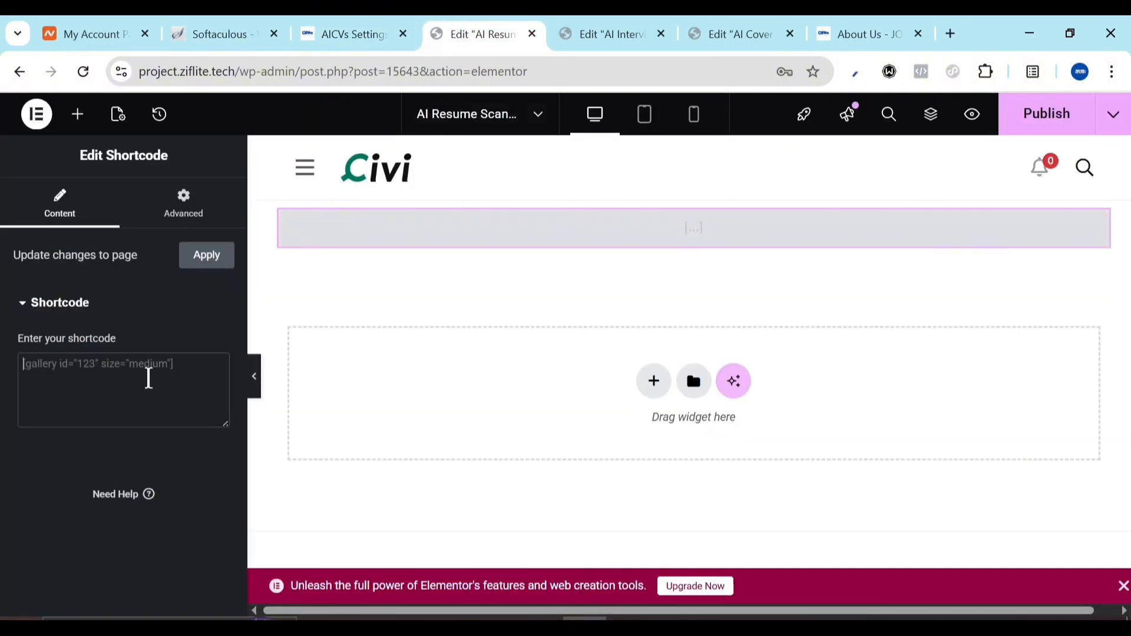
{"action": "key", "text": "ctrl+v"}
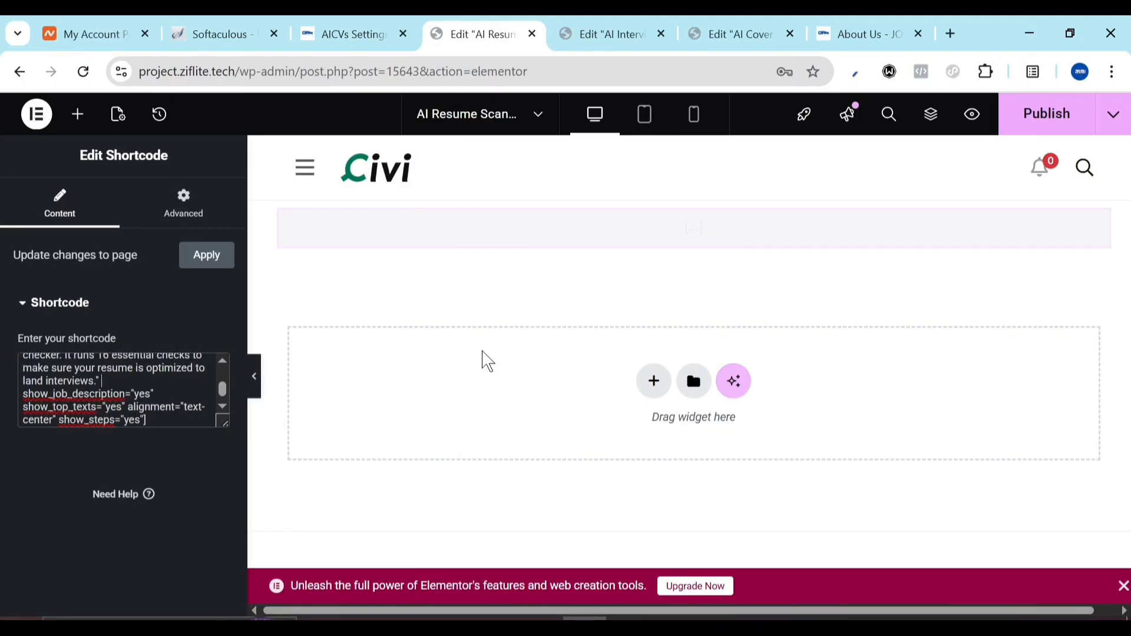
{"action": "left_click", "coordinate": [1037, 118]}
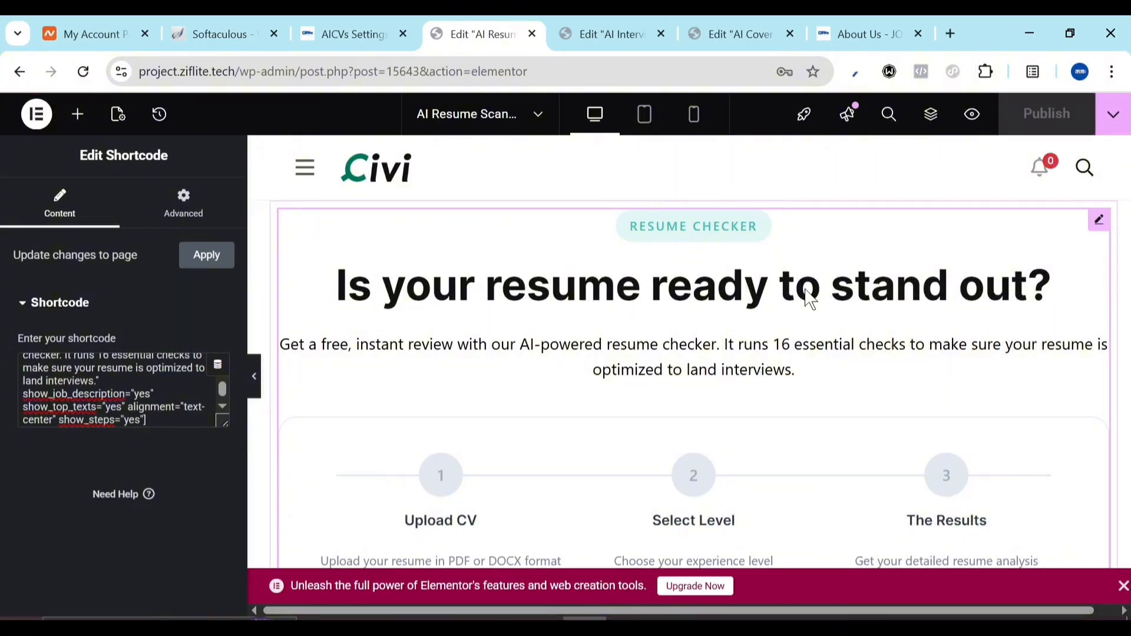
Review the AI Resume Scanner, Interview Questions and Cover Letter editor tabs
{"action": "left_click", "coordinate": [600, 32]}
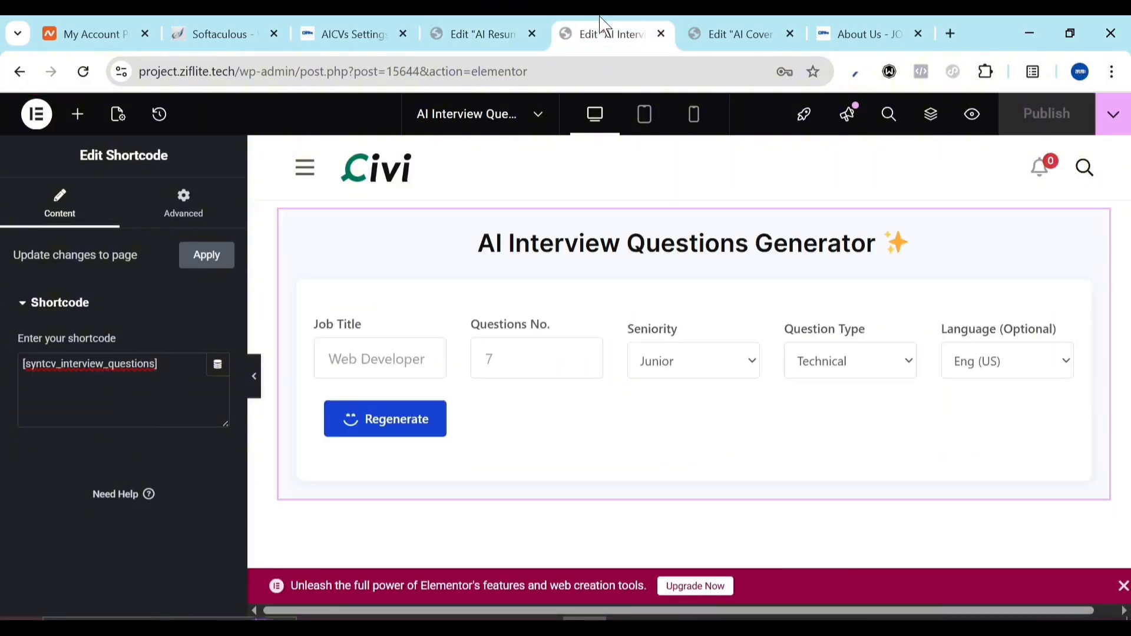
{"action": "left_click", "coordinate": [699, 27]}
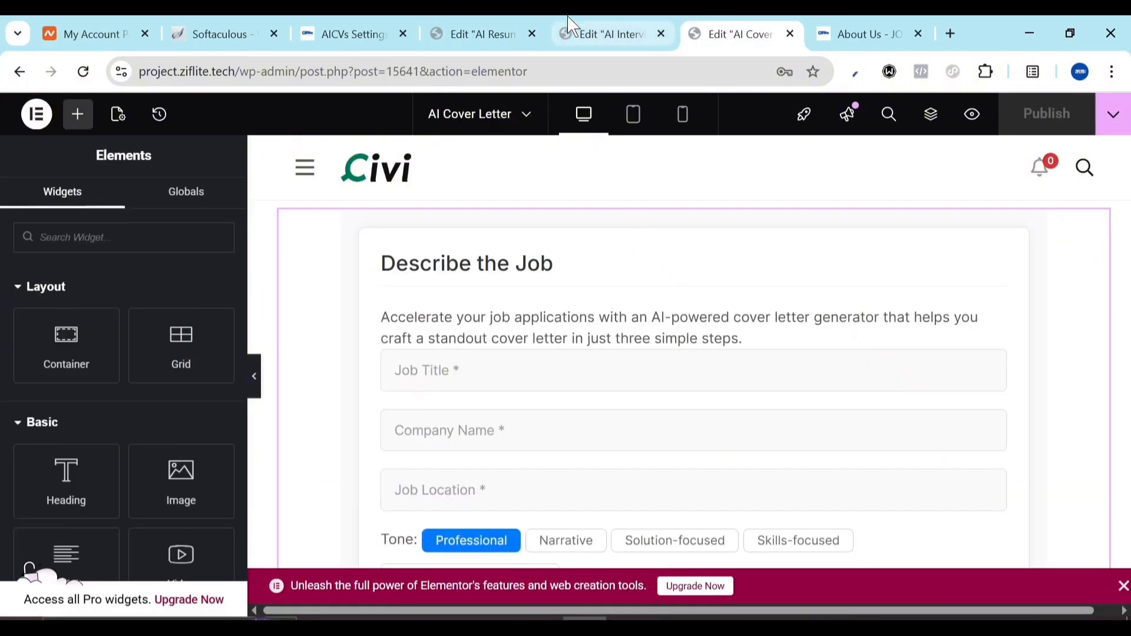
{"action": "left_click", "coordinate": [568, 31]}
{"action": "left_click", "coordinate": [734, 26]}
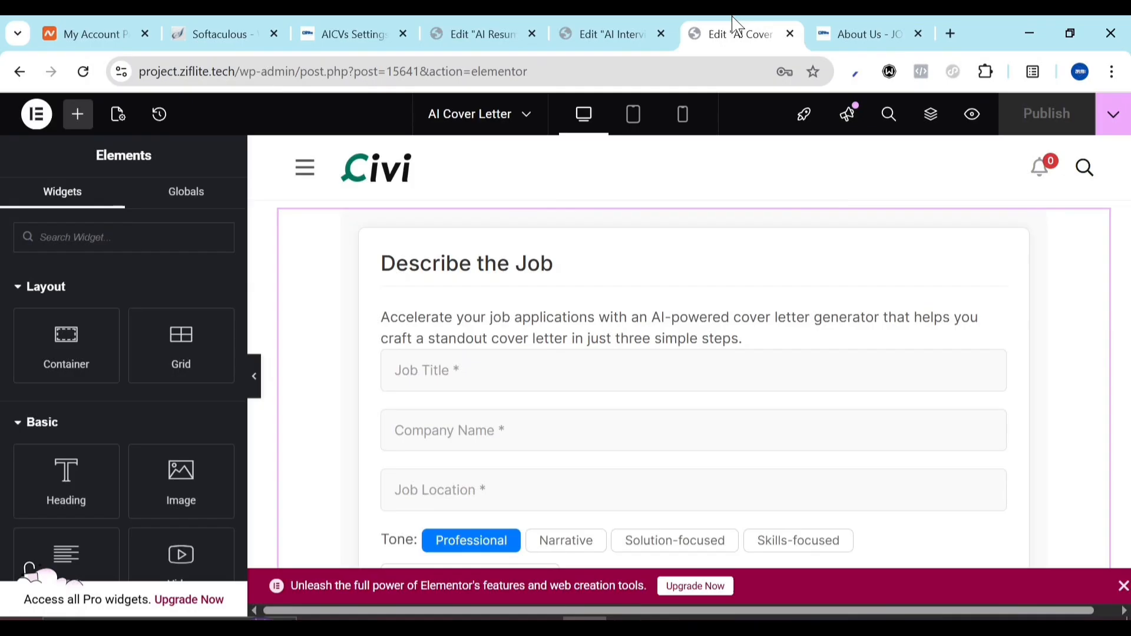
{"action": "left_click", "coordinate": [518, 30]}
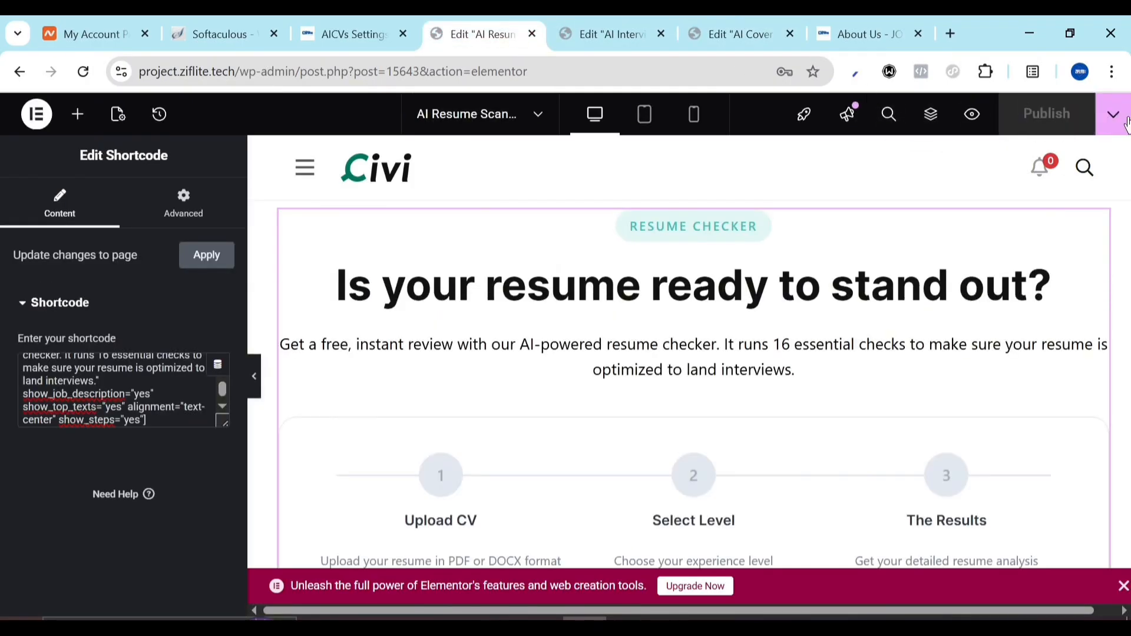
{"action": "left_click", "coordinate": [636, 32]}
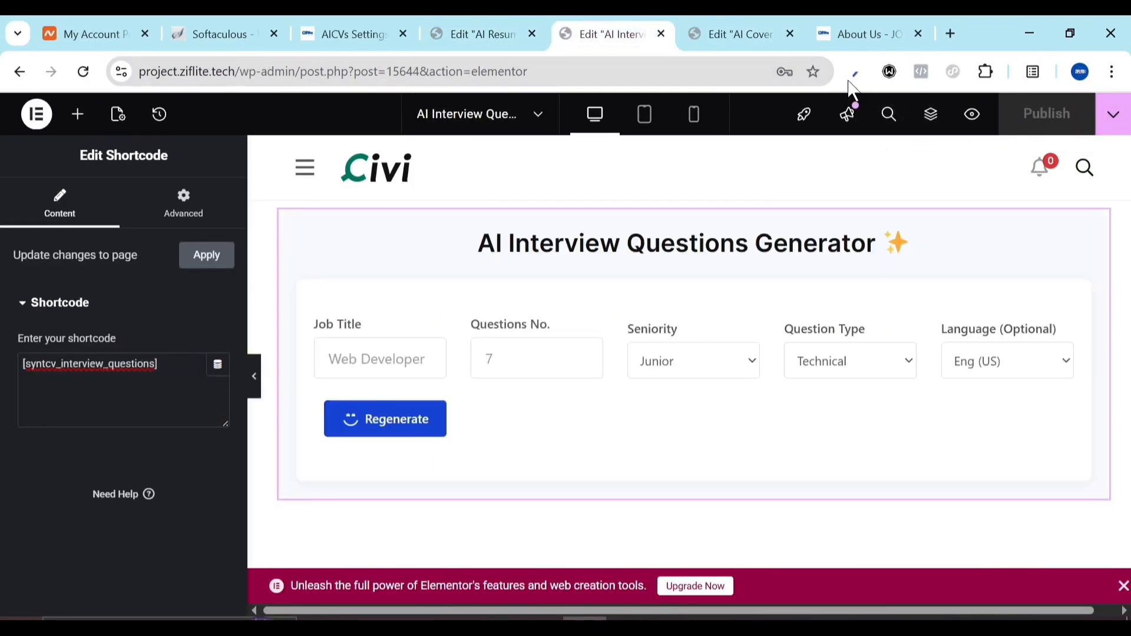
{"action": "left_click", "coordinate": [750, 25]}
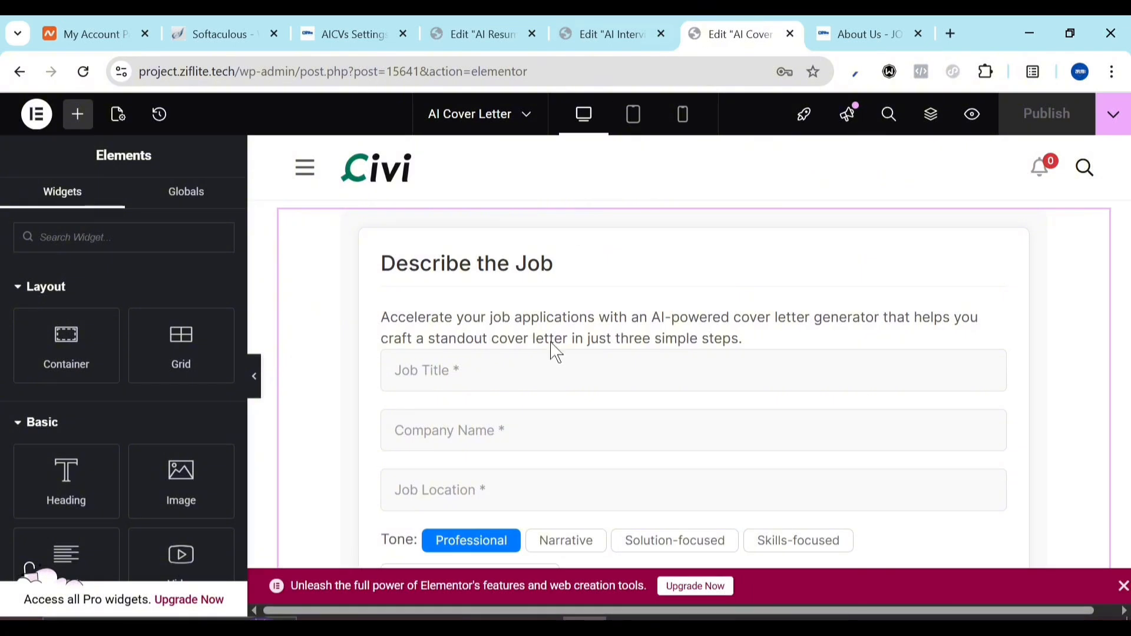
Close all three editor tabs and go back to the AICVs settings
{"action": "left_click", "coordinate": [532, 33]}
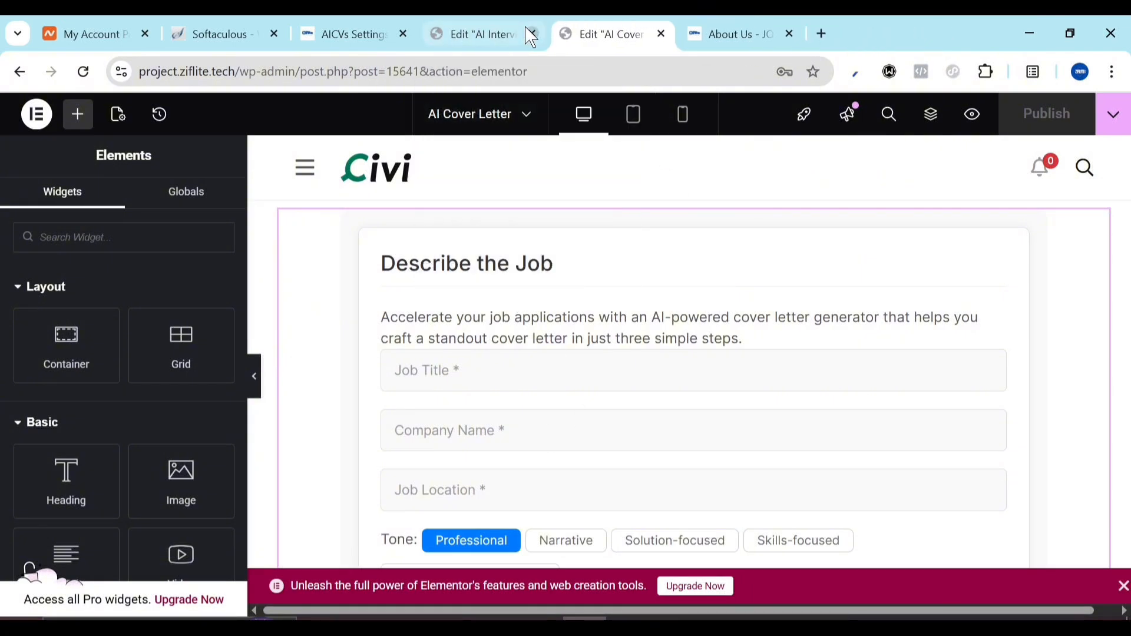
{"action": "left_click", "coordinate": [532, 34]}
{"action": "left_click", "coordinate": [531, 34]}
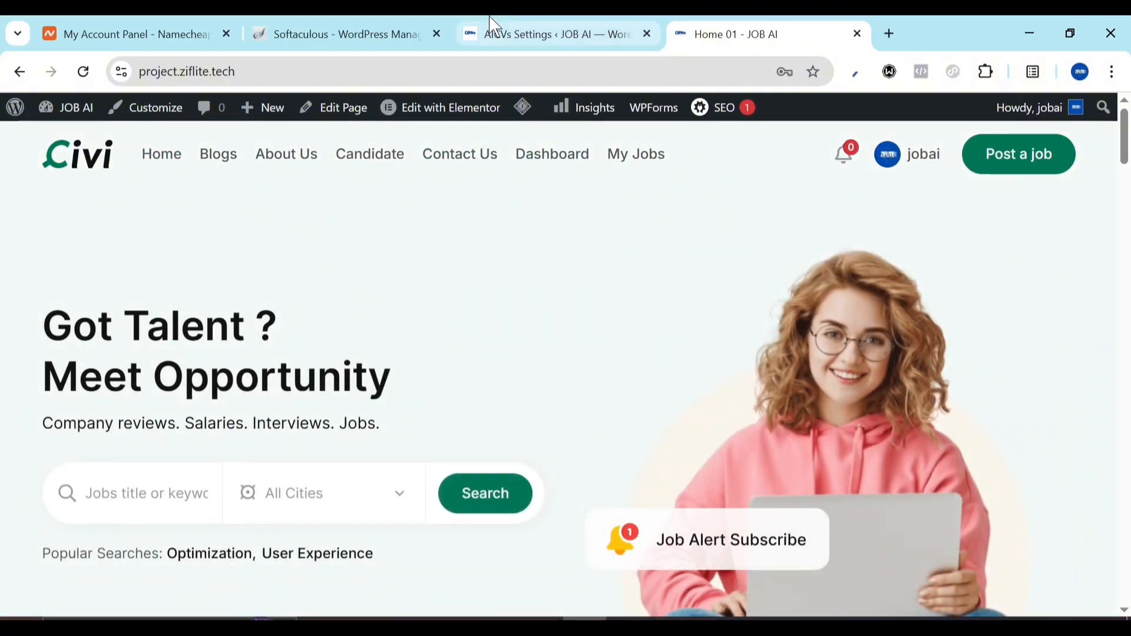
{"action": "left_click", "coordinate": [548, 33]}
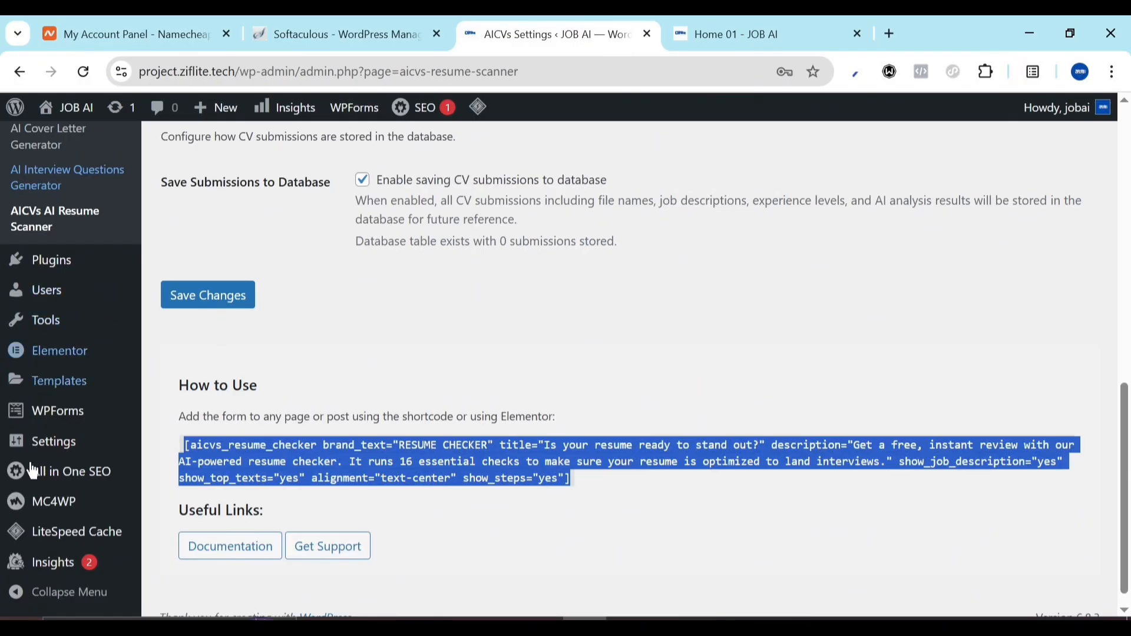
Go to Appearance > Menus, browse the Pages tabs, and expand the Custom Links panel
{"action": "scroll", "coordinate": [67, 321], "scroll_direction": "up", "scroll_amount": 7}
{"action": "scroll", "coordinate": [65, 312], "scroll_direction": "up", "scroll_amount": 2}
{"action": "scroll", "coordinate": [64, 318], "scroll_direction": "down", "scroll_amount": 4}
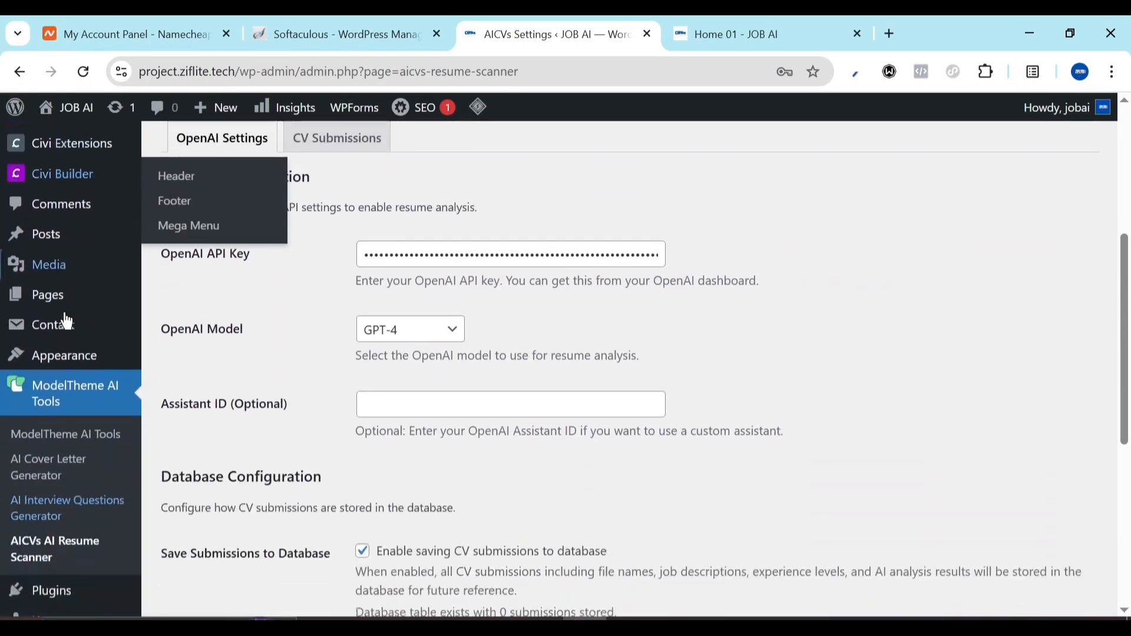
{"action": "mouse_move", "coordinate": [34, 330]}
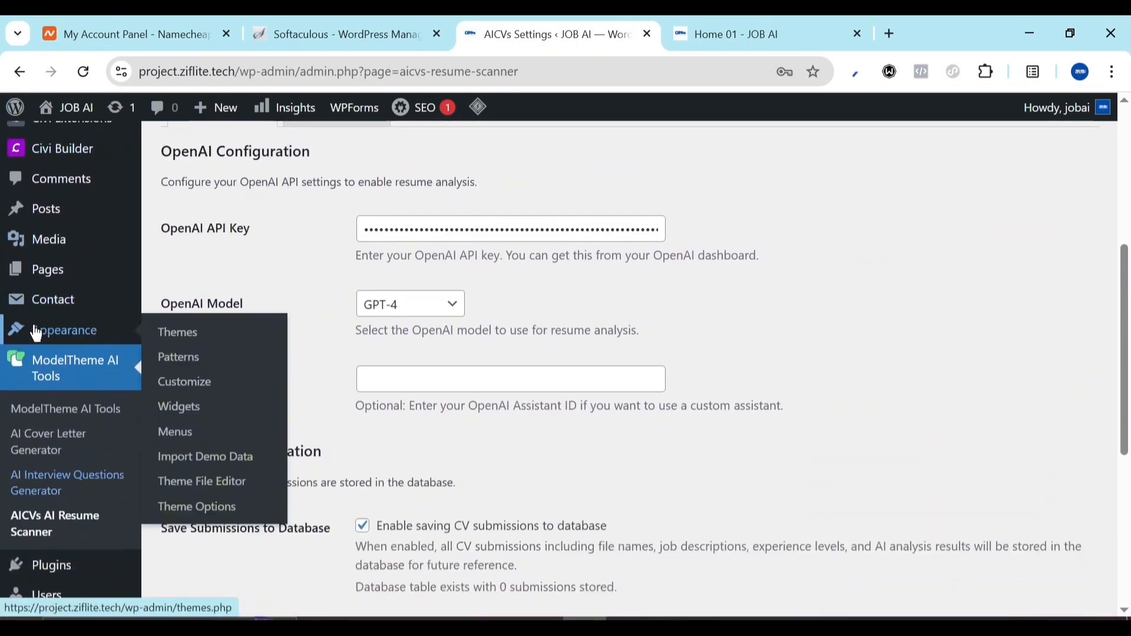
{"action": "left_click", "coordinate": [194, 440]}
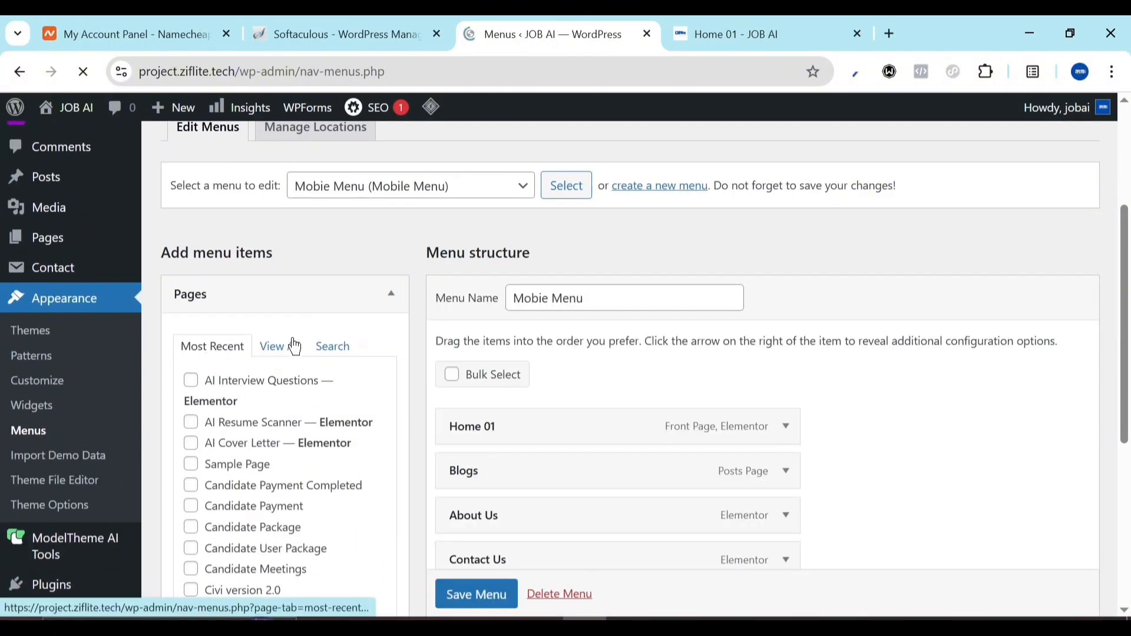
{"action": "left_click", "coordinate": [281, 359]}
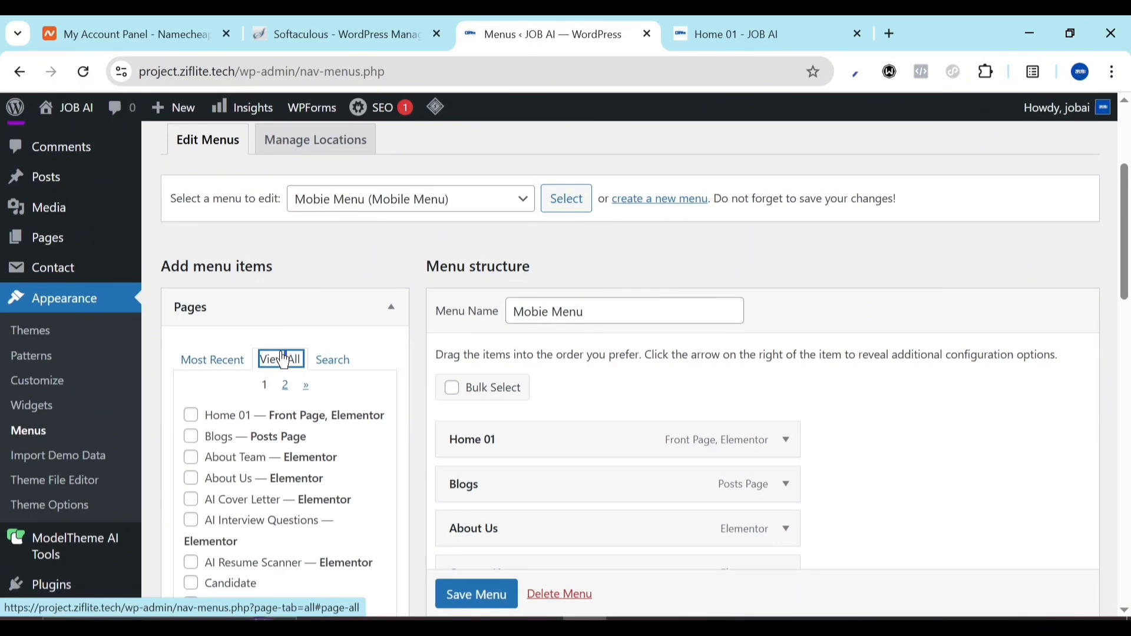
{"action": "left_click", "coordinate": [219, 368]}
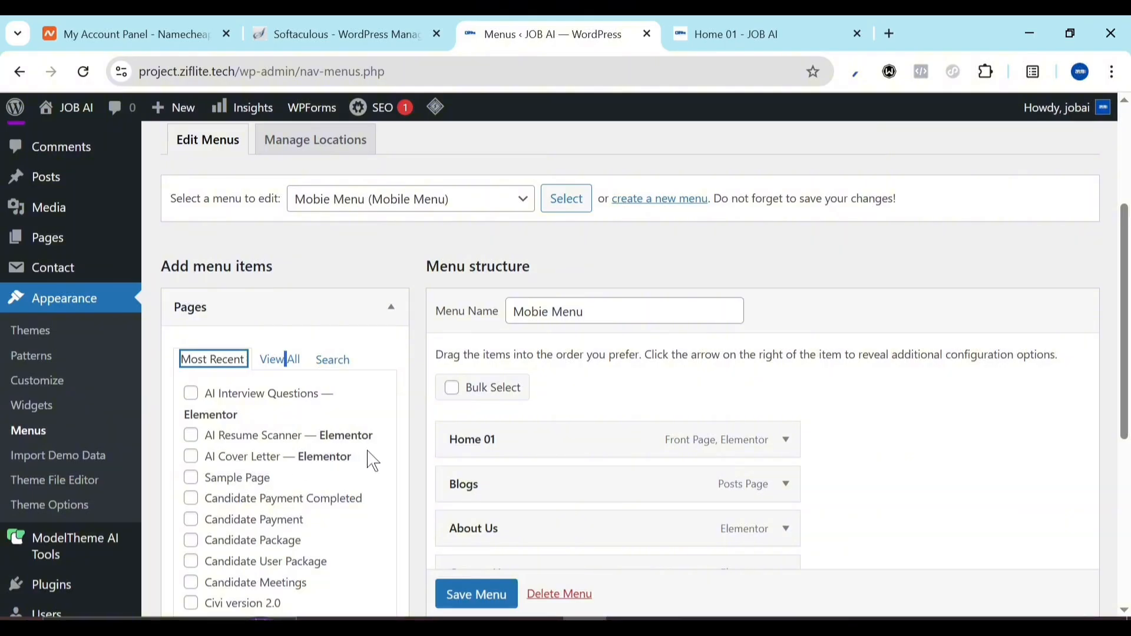
{"action": "scroll", "coordinate": [371, 459], "scroll_direction": "down", "scroll_amount": 5}
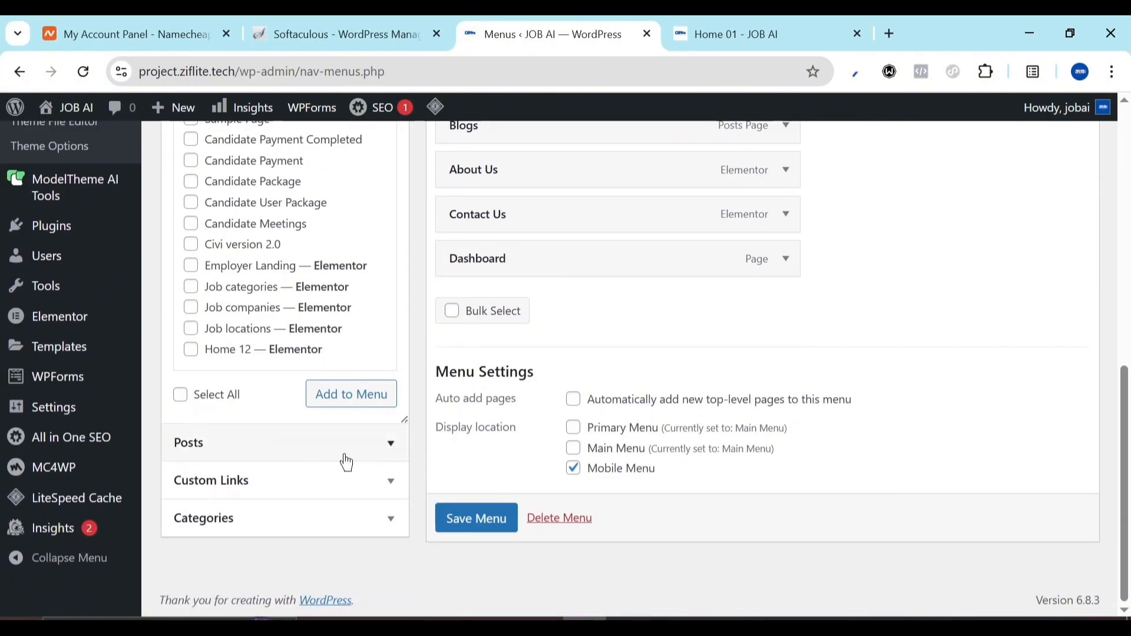
{"action": "left_click", "coordinate": [316, 481]}
{"action": "scroll", "coordinate": [308, 420], "scroll_direction": "up", "scroll_amount": 4}
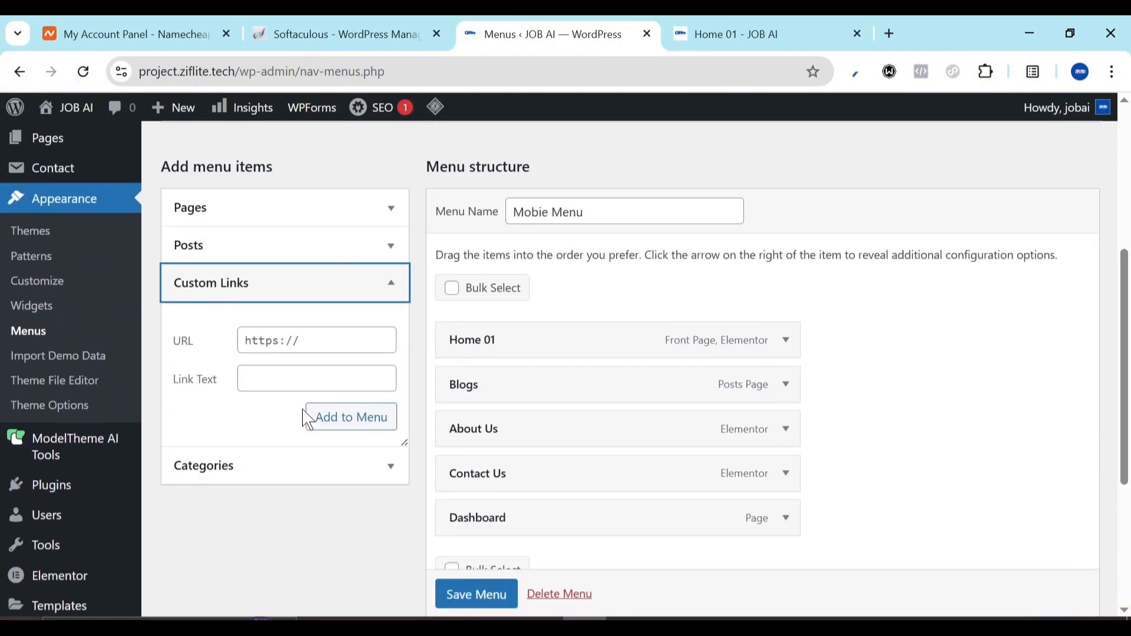
Add an 'AI Tools' custom link with URL '#' and drag it just below Home 01
{"action": "left_click", "coordinate": [298, 344]}
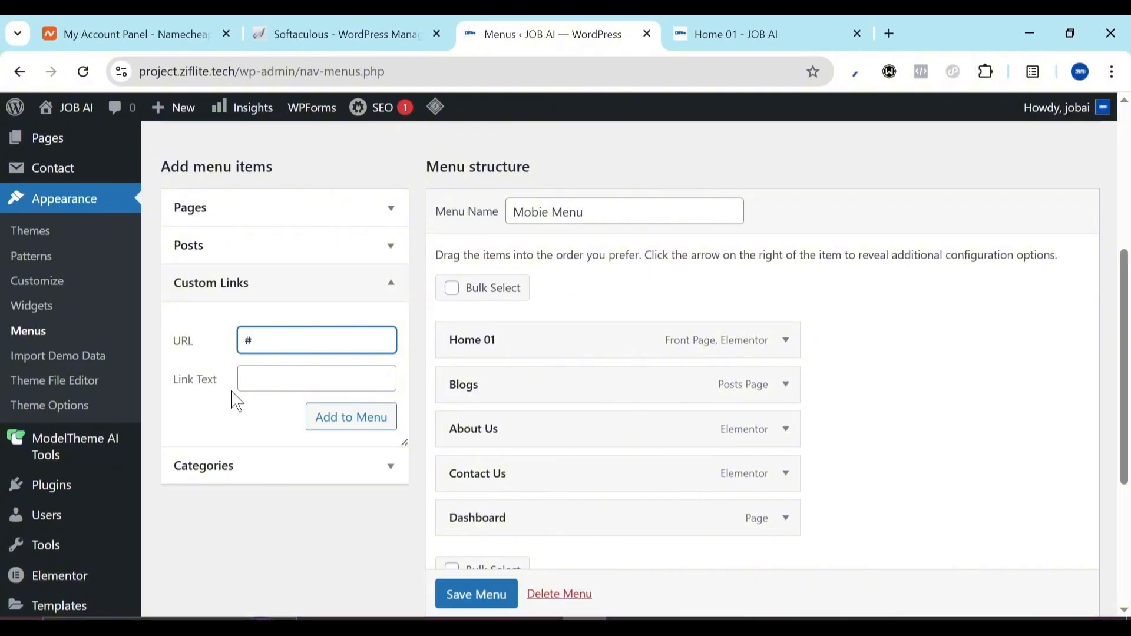
{"action": "left_click", "coordinate": [261, 384]}
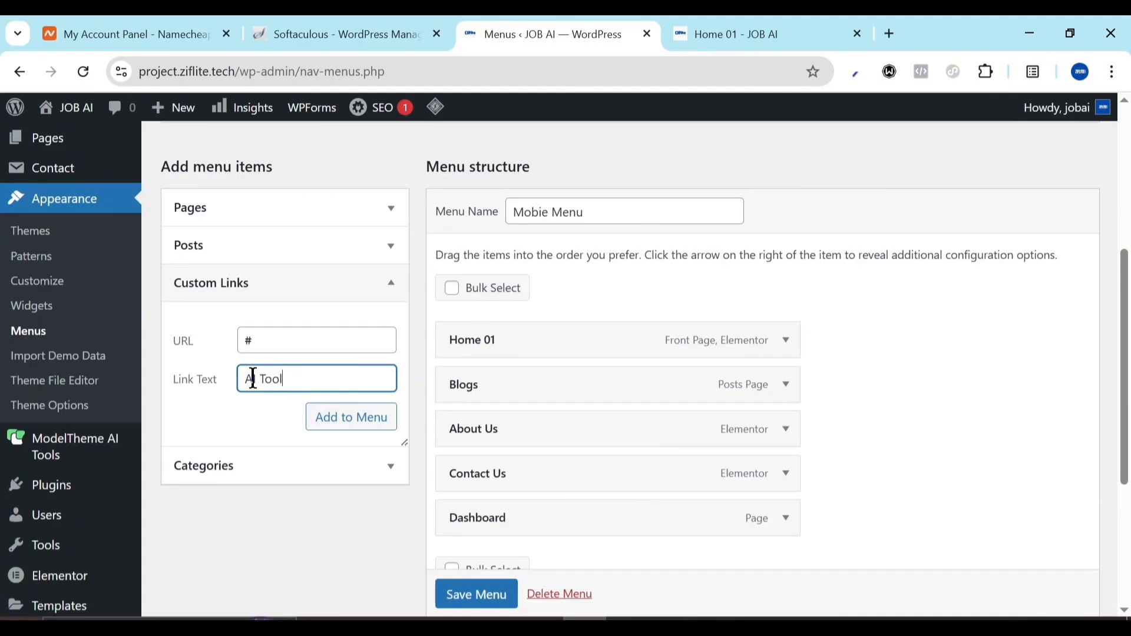
{"action": "left_click", "coordinate": [333, 427]}
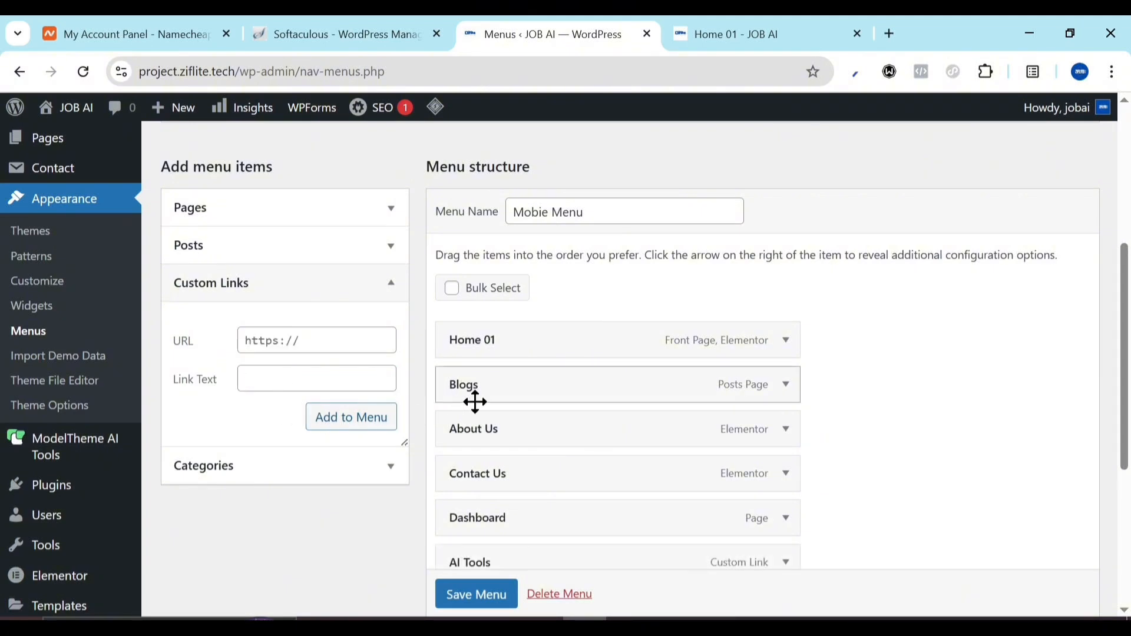
{"action": "scroll", "coordinate": [474, 402], "scroll_direction": "down", "scroll_amount": 5}
{"action": "scroll", "coordinate": [475, 402], "scroll_direction": "up", "scroll_amount": 4}
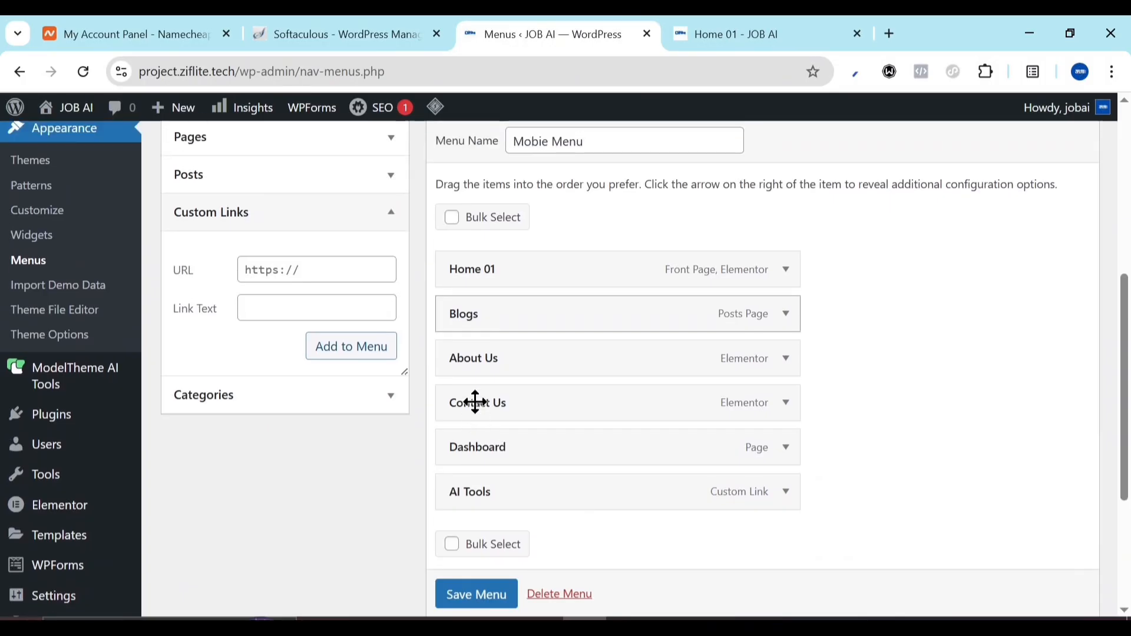
{"action": "left_click_drag", "start_coordinate": [458, 508], "coordinate": [445, 311]}
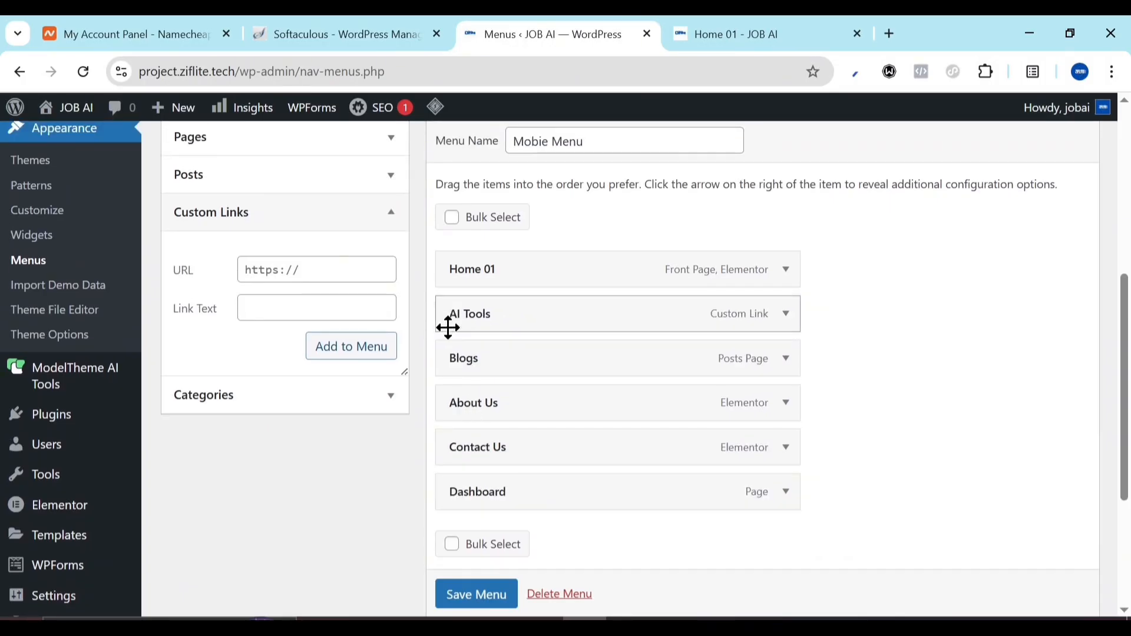
{"action": "scroll", "coordinate": [300, 396], "scroll_direction": "up", "scroll_amount": 5}
{"action": "scroll", "coordinate": [336, 293], "scroll_direction": "down", "scroll_amount": 3}
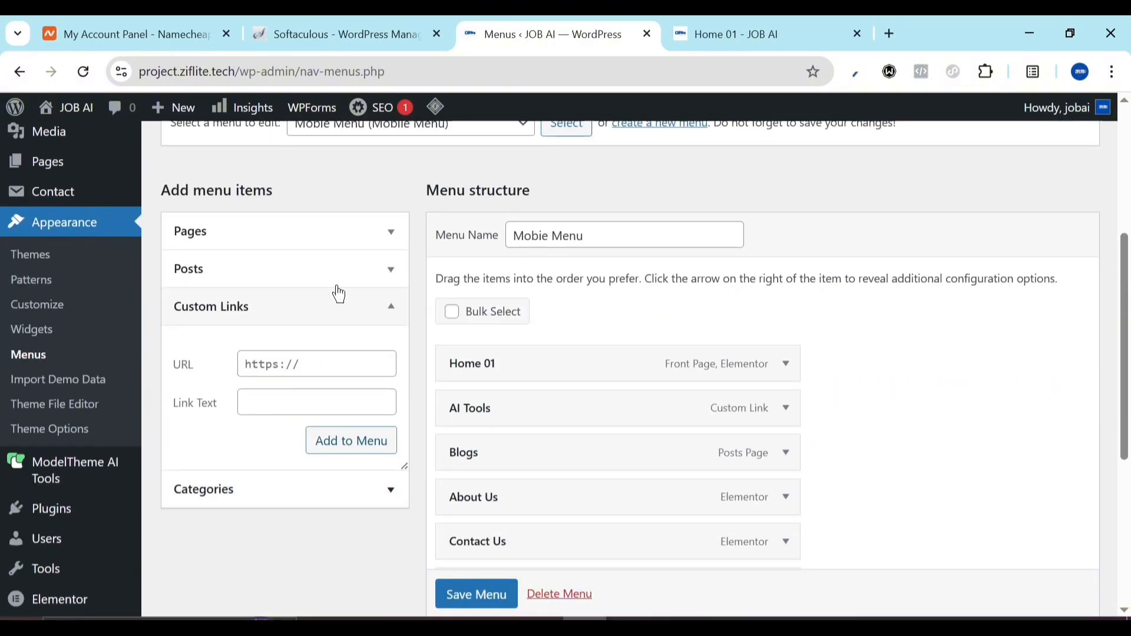
Add the AI Interview Questions, AI Resume Scanner and AI Cover Letter pages to the menu
{"action": "left_click", "coordinate": [358, 250]}
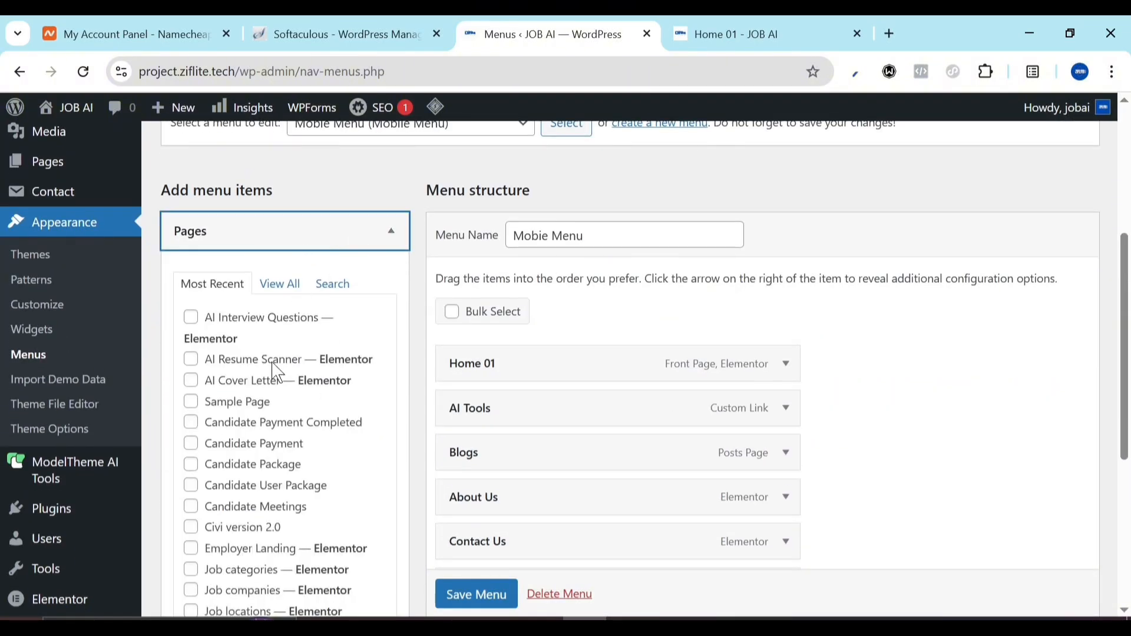
{"action": "left_click", "coordinate": [190, 321]}
{"action": "left_click", "coordinate": [191, 362]}
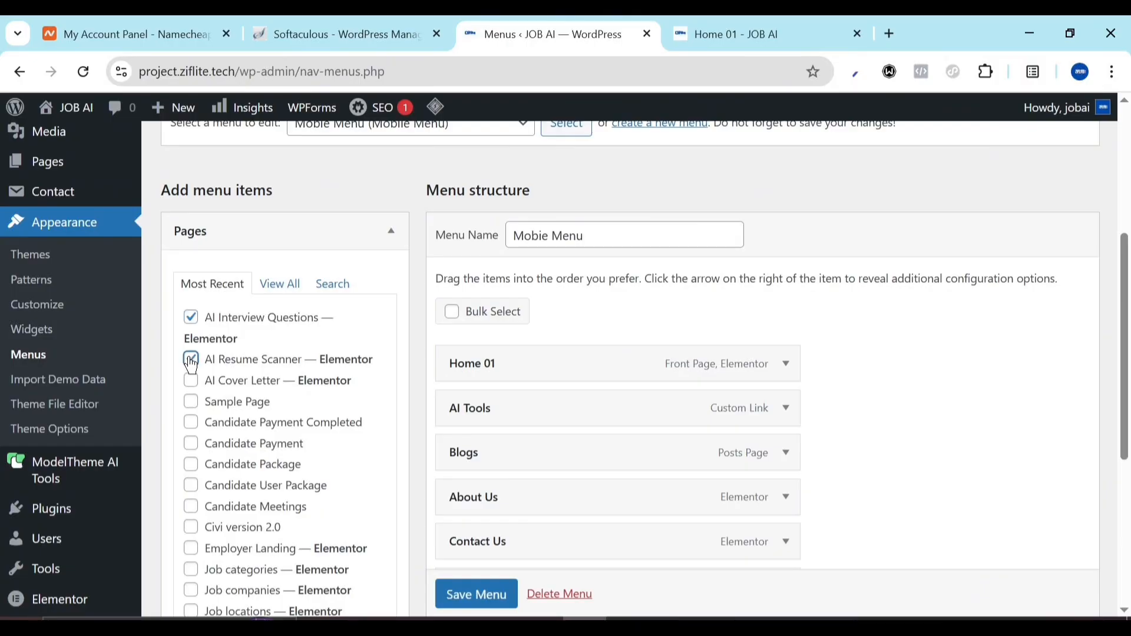
{"action": "left_click", "coordinate": [191, 382]}
{"action": "scroll", "coordinate": [194, 465], "scroll_direction": "down", "scroll_amount": 5}
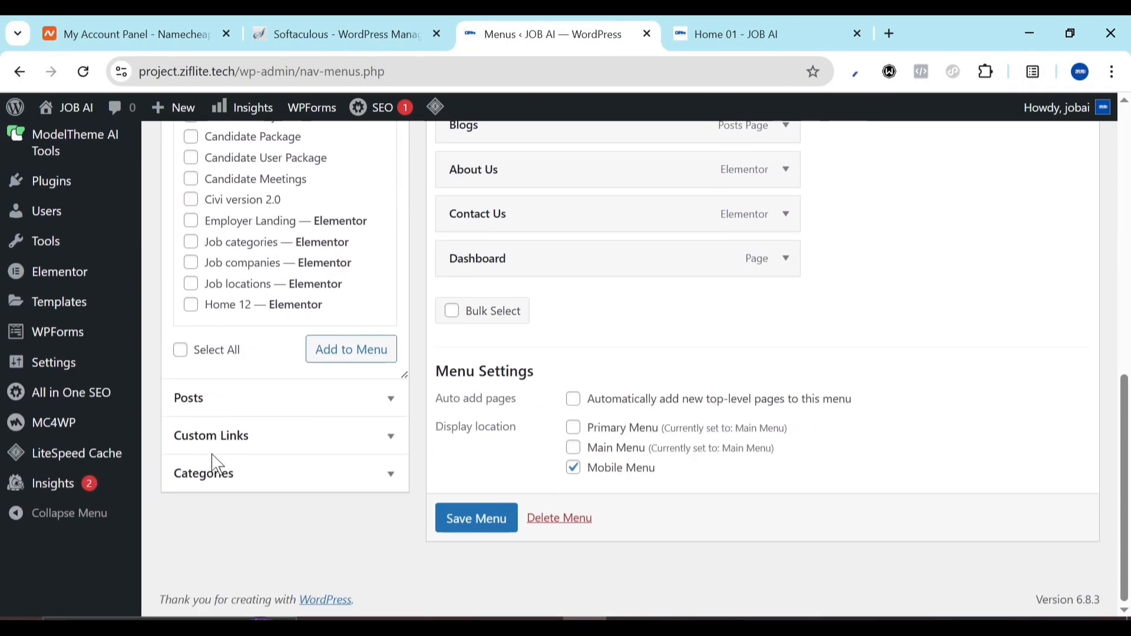
{"action": "left_click", "coordinate": [365, 352]}
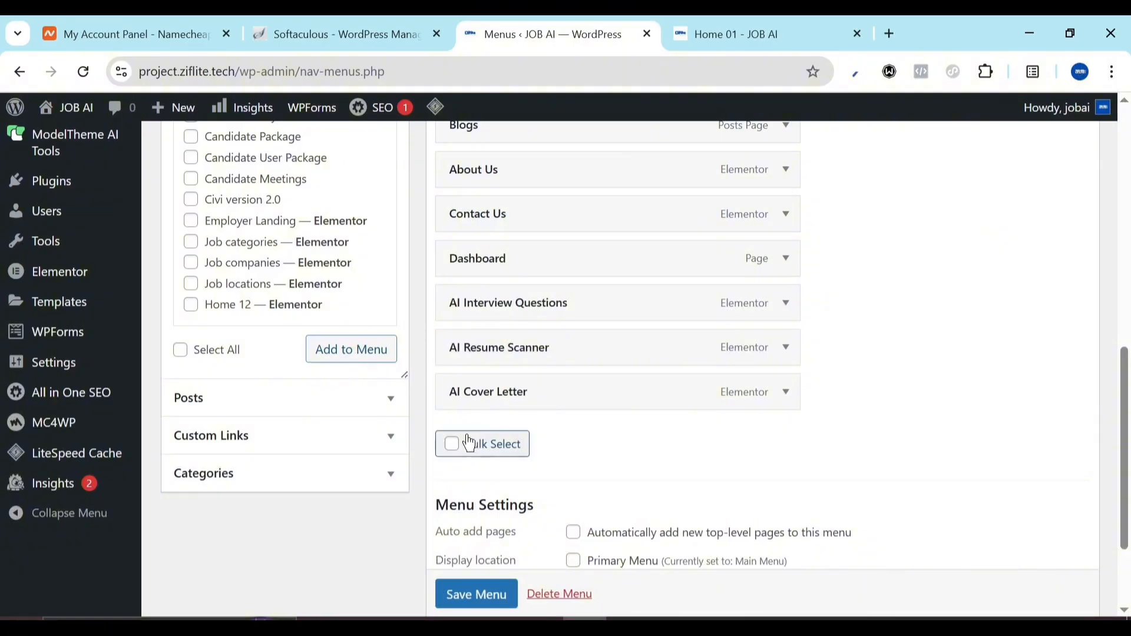
Move the three AI pages directly below AI Tools and save the menu
{"action": "scroll", "coordinate": [469, 442], "scroll_direction": "up", "scroll_amount": 2}
{"action": "scroll", "coordinate": [469, 443], "scroll_direction": "up", "scroll_amount": 2}
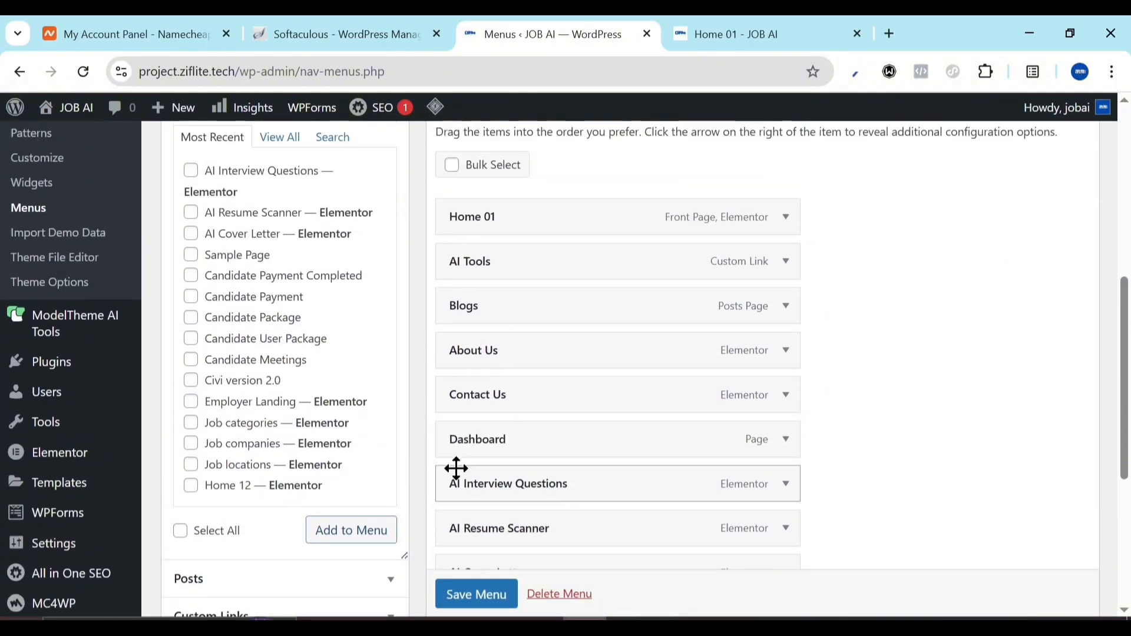
{"action": "left_click_drag", "start_coordinate": [461, 490], "coordinate": [480, 312]}
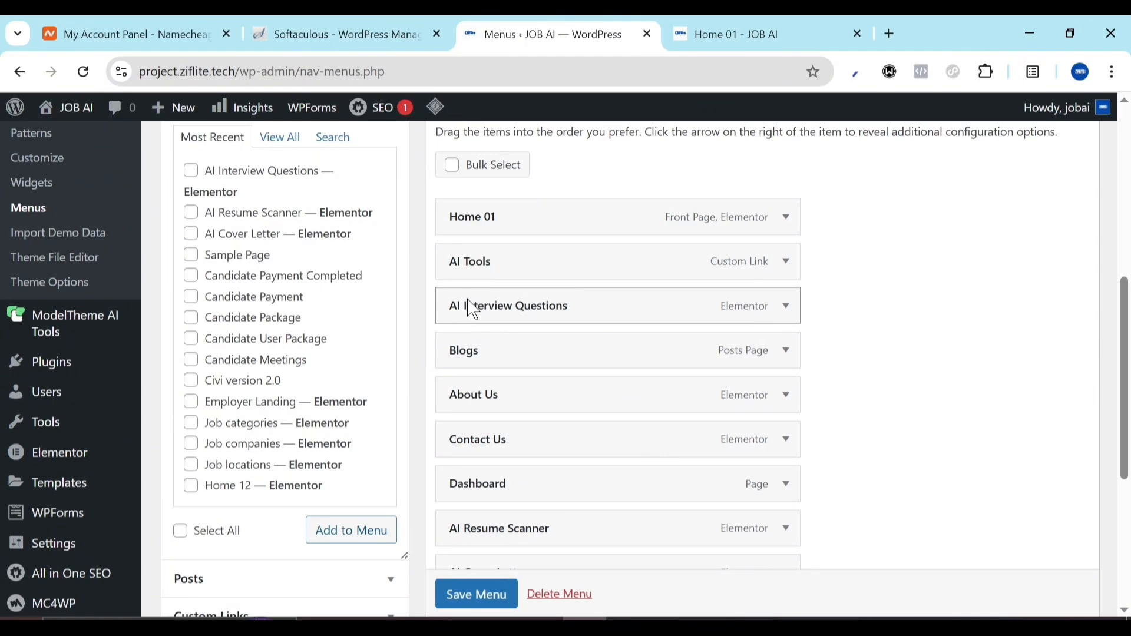
{"action": "scroll", "coordinate": [450, 487], "scroll_direction": "down", "scroll_amount": 1}
{"action": "left_click_drag", "start_coordinate": [450, 483], "coordinate": [449, 282]}
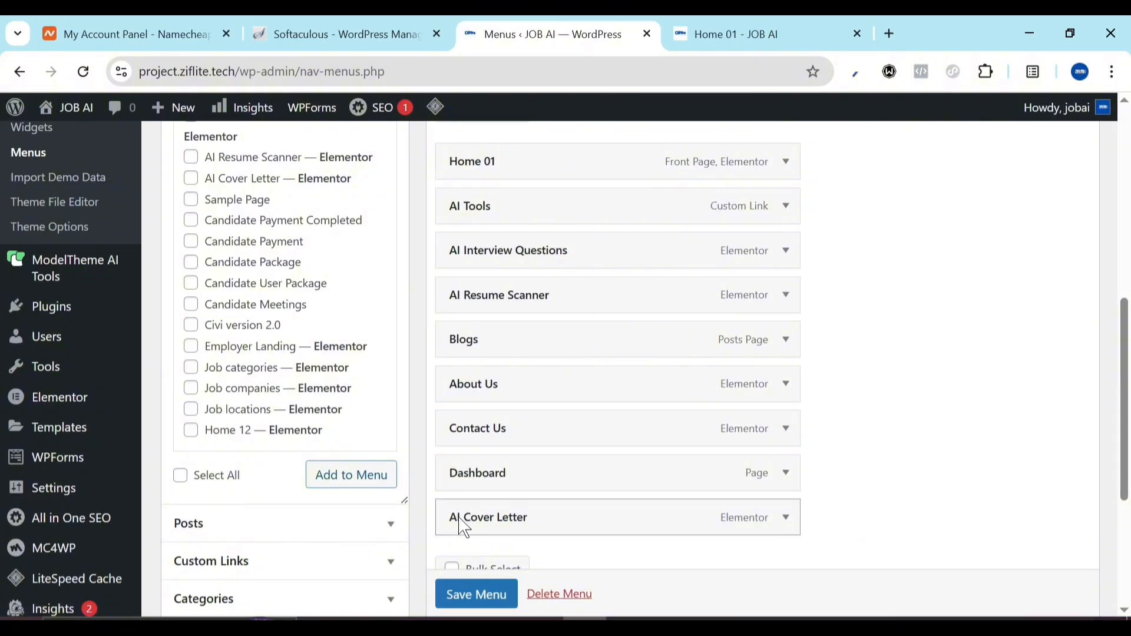
{"action": "left_click_drag", "start_coordinate": [465, 527], "coordinate": [454, 336]}
{"action": "scroll", "coordinate": [505, 304], "scroll_direction": "up", "scroll_amount": 1}
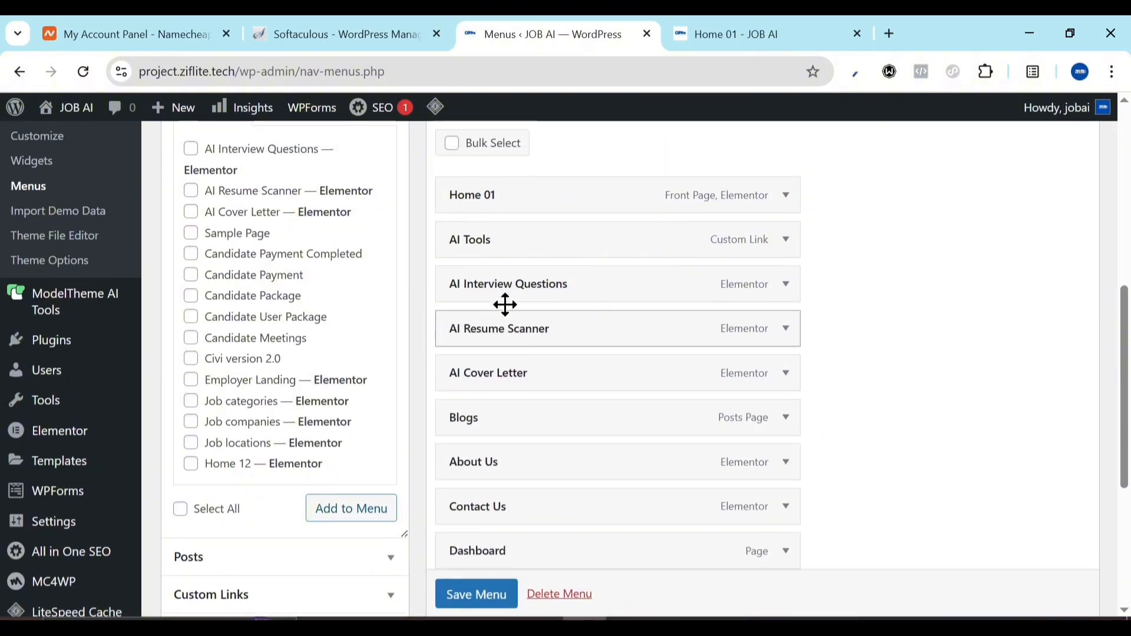
{"action": "scroll", "coordinate": [454, 596], "scroll_direction": "down", "scroll_amount": 1}
{"action": "left_click", "coordinate": [462, 597]}
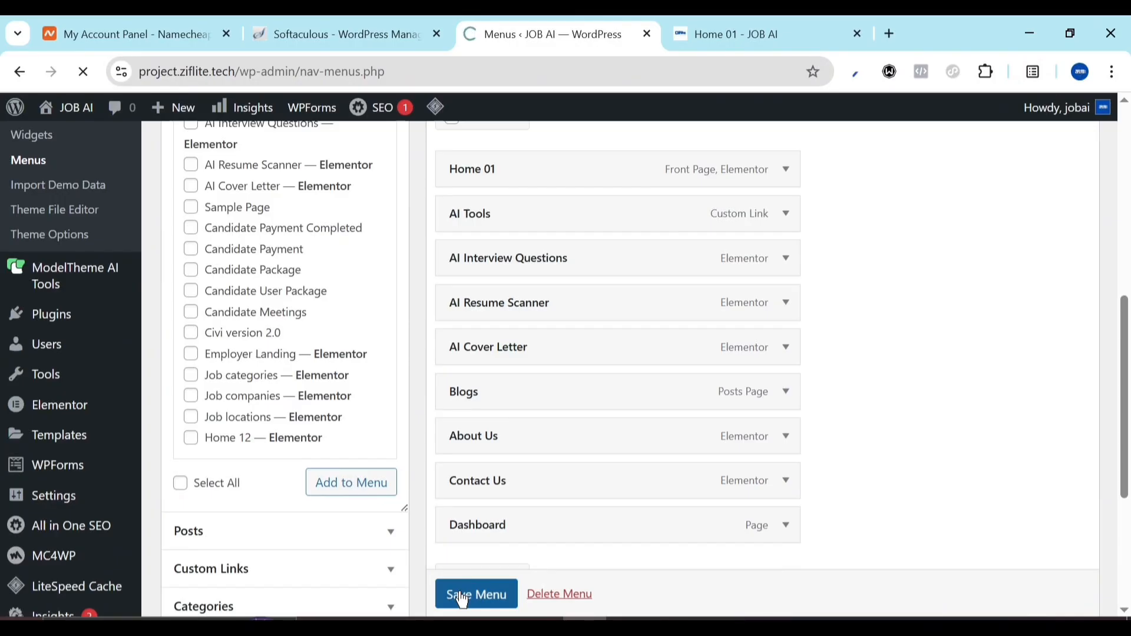
Reload the site's home page to check the new menu
{"action": "left_click", "coordinate": [707, 34]}
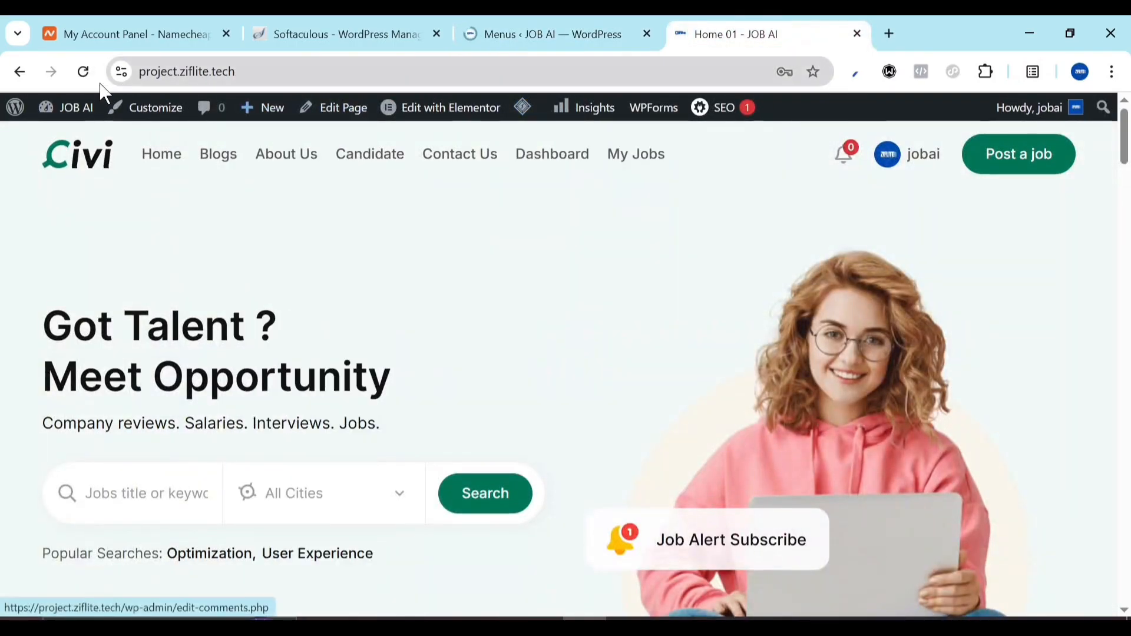
{"action": "left_click", "coordinate": [86, 72]}
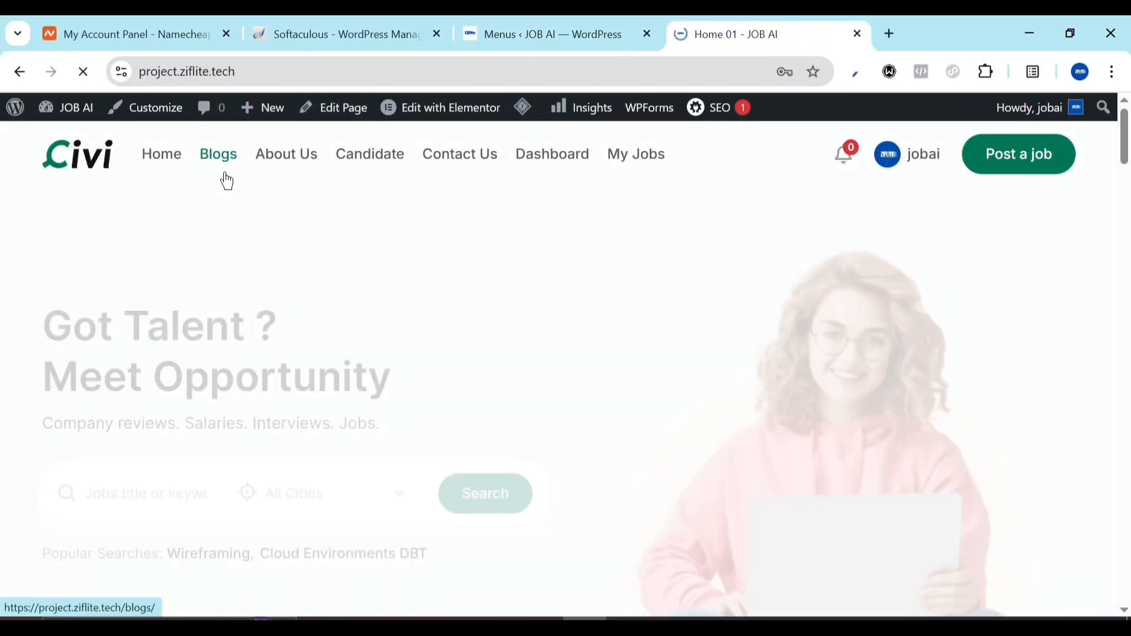
{"action": "left_click", "coordinate": [576, 27]}
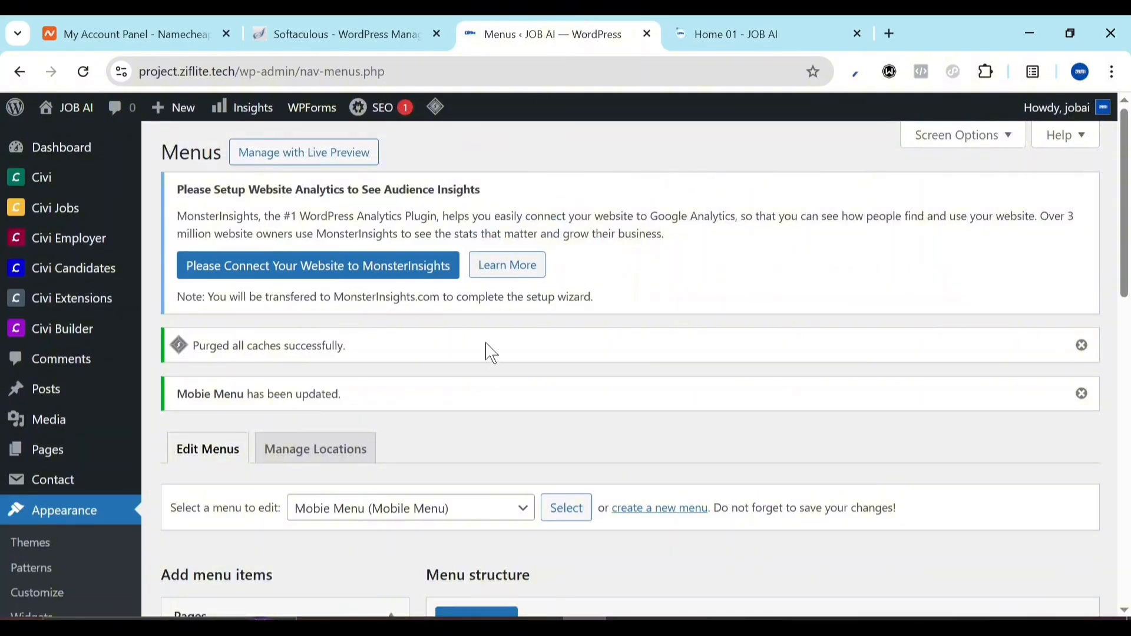
Nest AI Interview Questions, AI Resume Scanner and AI Cover Letter under AI Tools and save
{"action": "scroll", "coordinate": [491, 358], "scroll_direction": "down", "scroll_amount": 1}
{"action": "scroll", "coordinate": [492, 357], "scroll_direction": "down", "scroll_amount": 3}
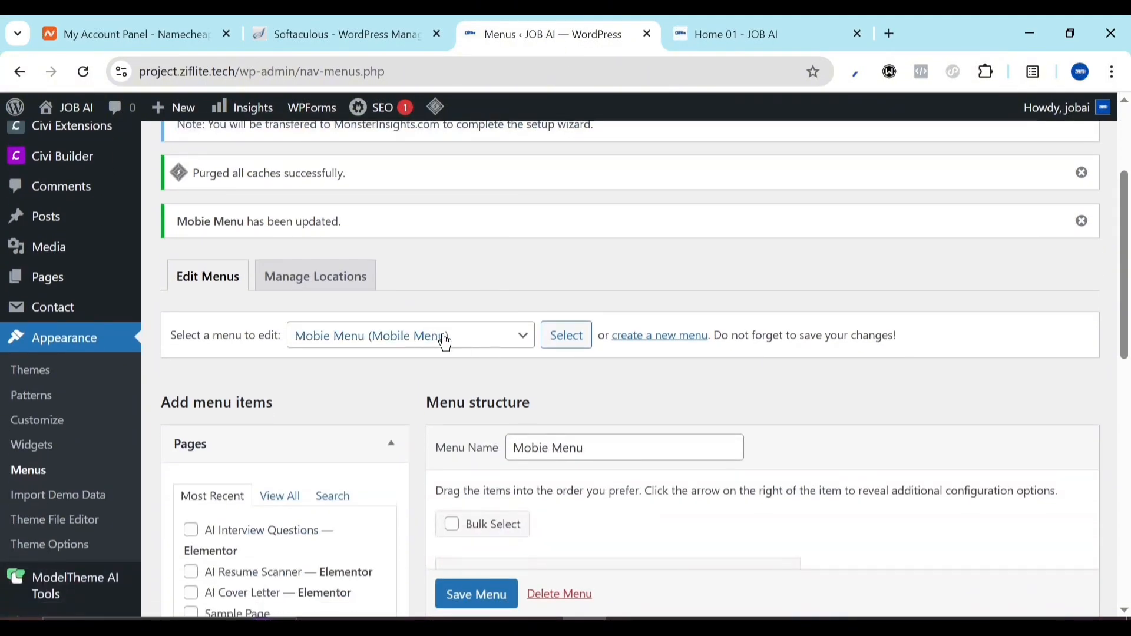
{"action": "scroll", "coordinate": [457, 401], "scroll_direction": "down", "scroll_amount": 5}
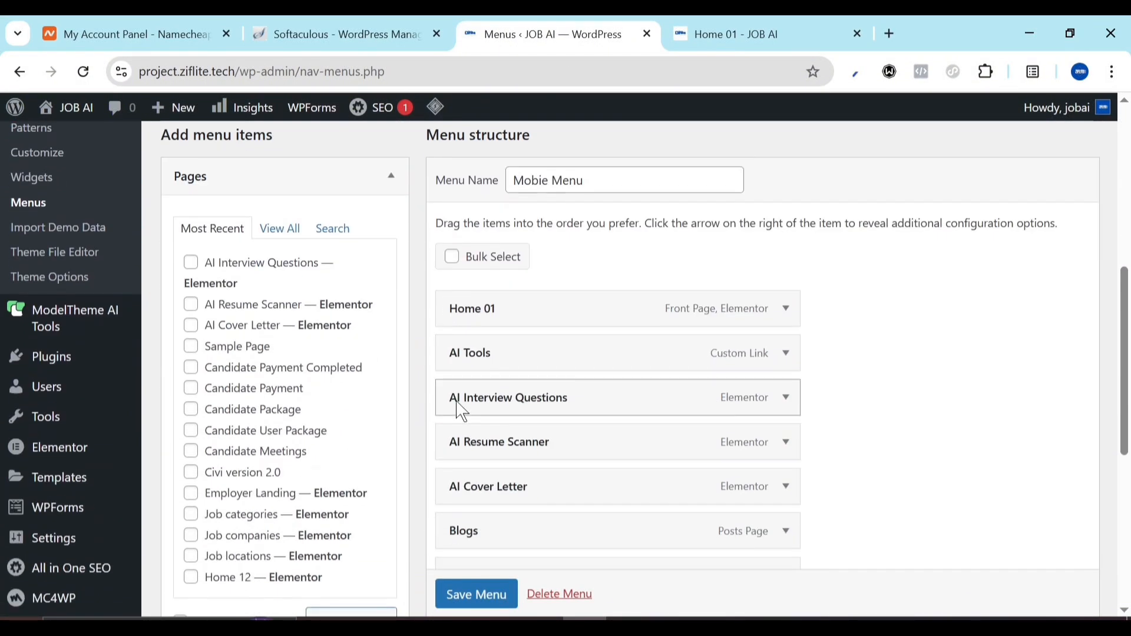
{"action": "scroll", "coordinate": [458, 408], "scroll_direction": "up", "scroll_amount": 1}
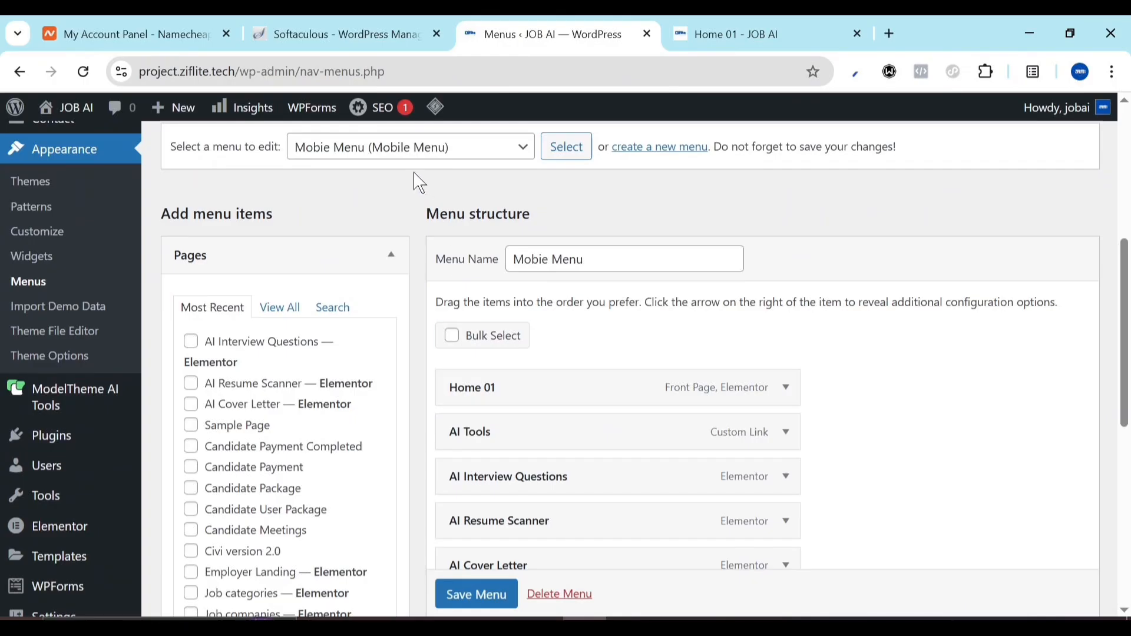
{"action": "scroll", "coordinate": [449, 361], "scroll_direction": "down", "scroll_amount": 2}
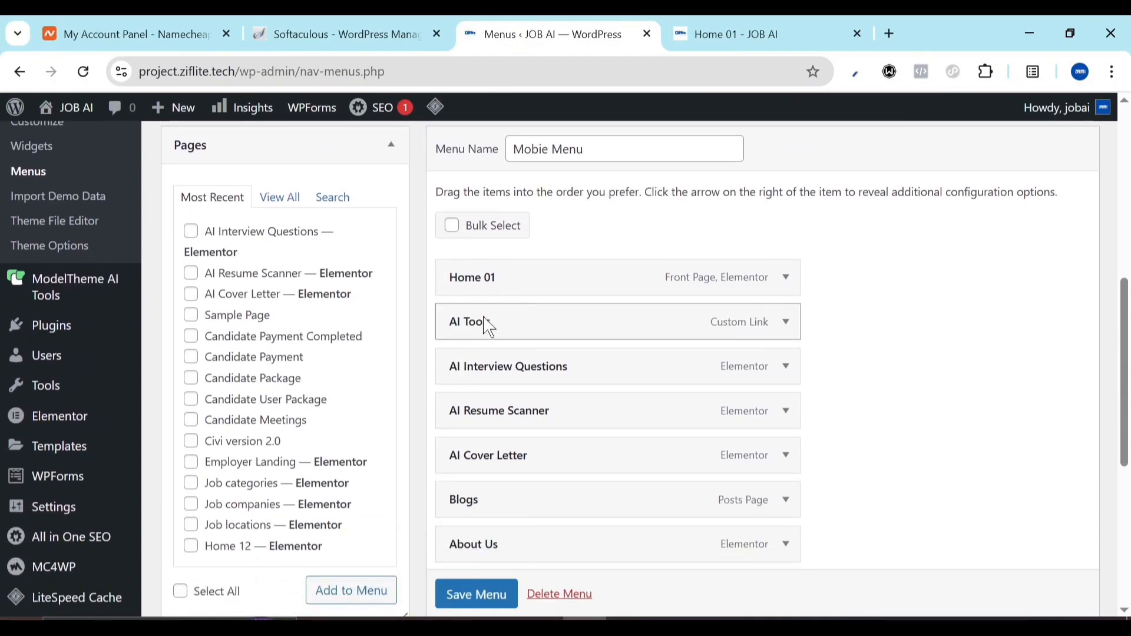
{"action": "left_click_drag", "start_coordinate": [473, 358], "coordinate": [523, 367]}
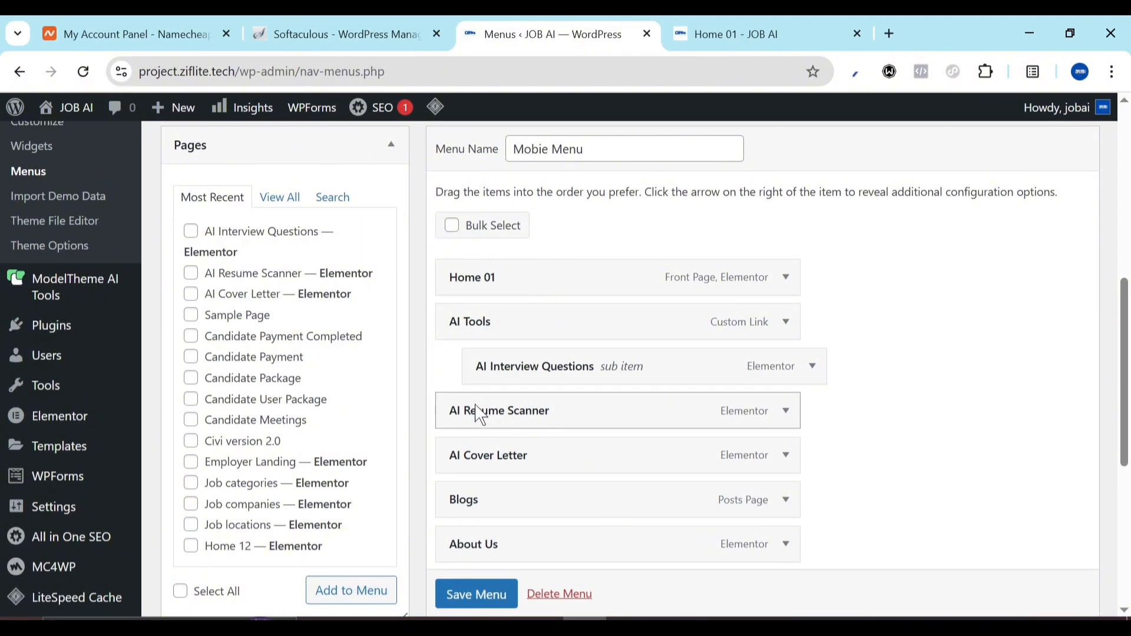
{"action": "left_click_drag", "start_coordinate": [515, 412], "coordinate": [512, 400]}
{"action": "left_click_drag", "start_coordinate": [487, 457], "coordinate": [520, 463]}
{"action": "scroll", "coordinate": [520, 463], "scroll_direction": "down", "scroll_amount": 2}
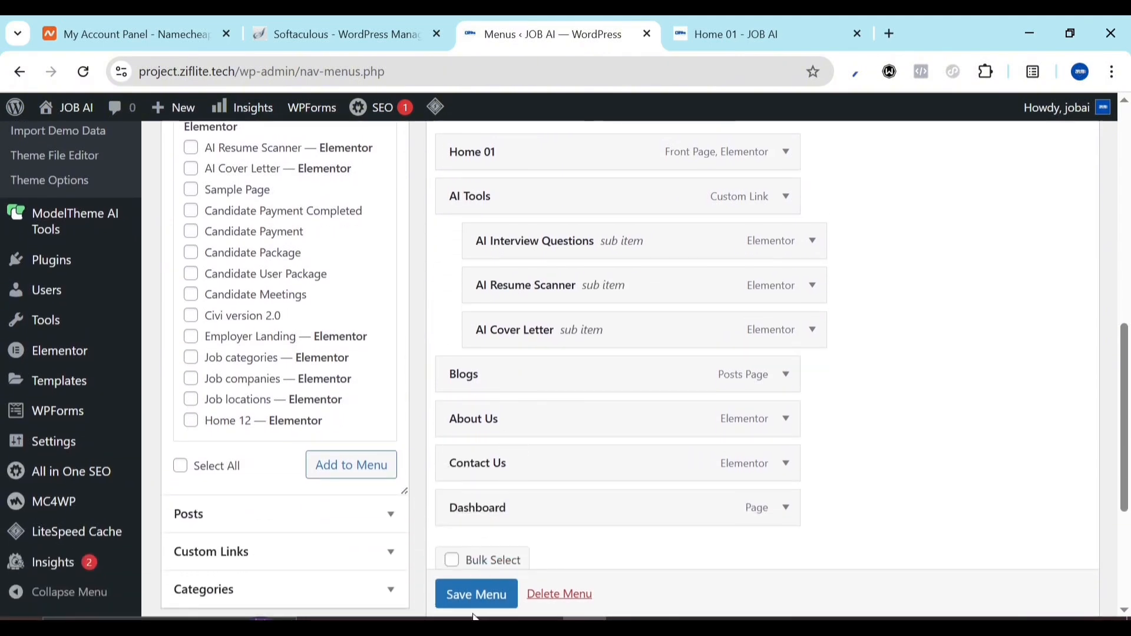
{"action": "left_click", "coordinate": [474, 601]}
Return to the Menus page and open the list of menus to edit
{"action": "scroll", "coordinate": [529, 489], "scroll_direction": "down", "scroll_amount": 1}
{"action": "scroll", "coordinate": [528, 489], "scroll_direction": "up", "scroll_amount": 3}
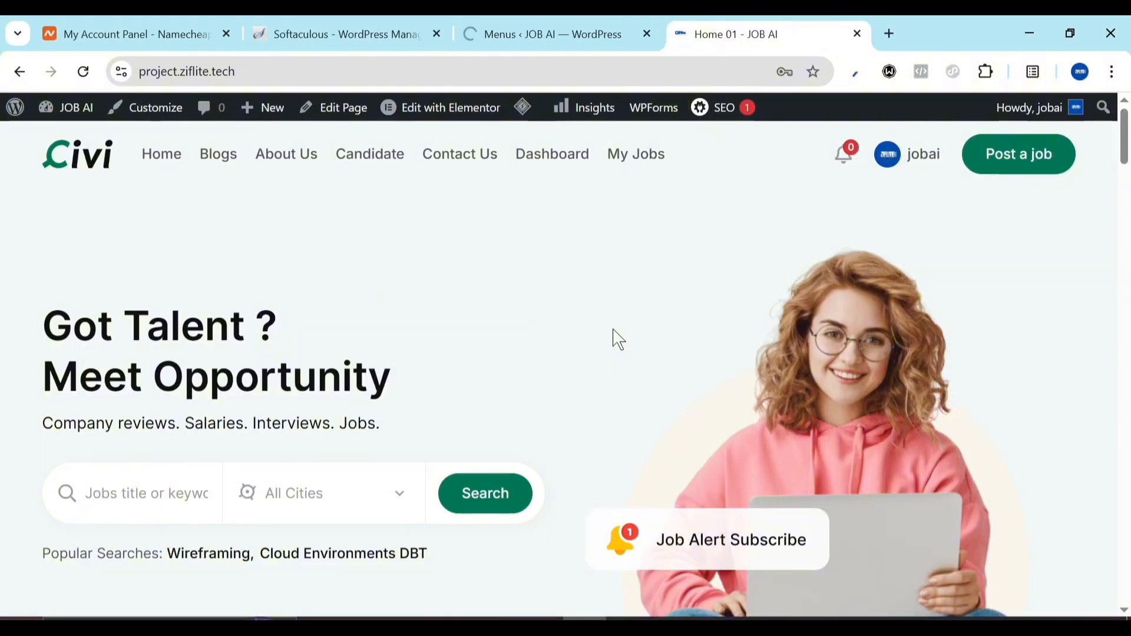
{"action": "left_click", "coordinate": [535, 30]}
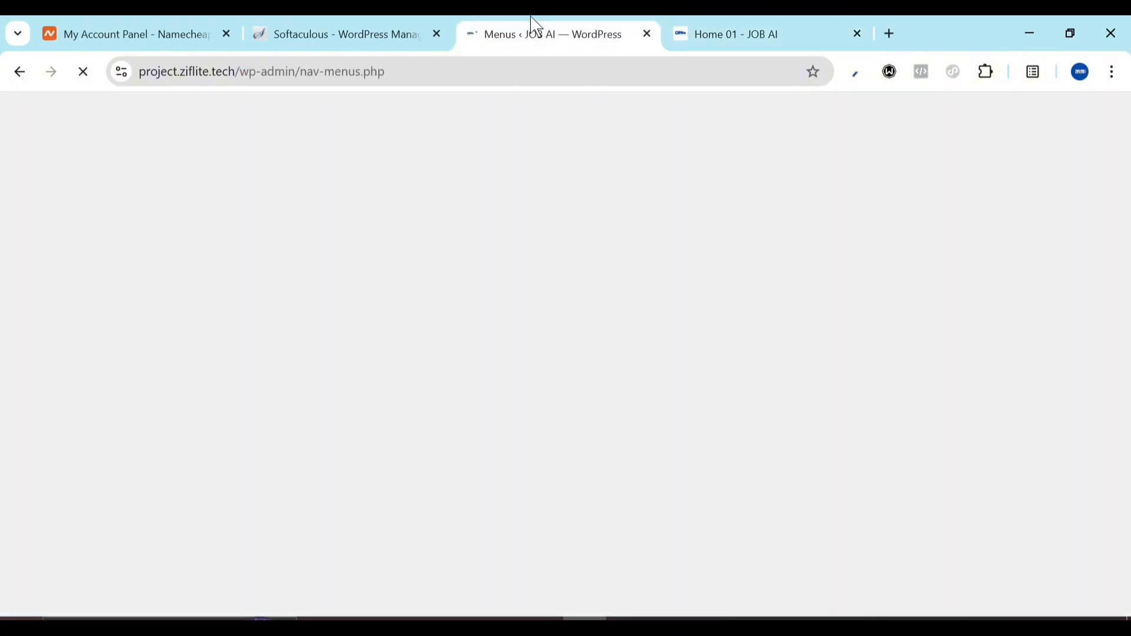
{"action": "scroll", "coordinate": [394, 507], "scroll_direction": "down", "scroll_amount": 4}
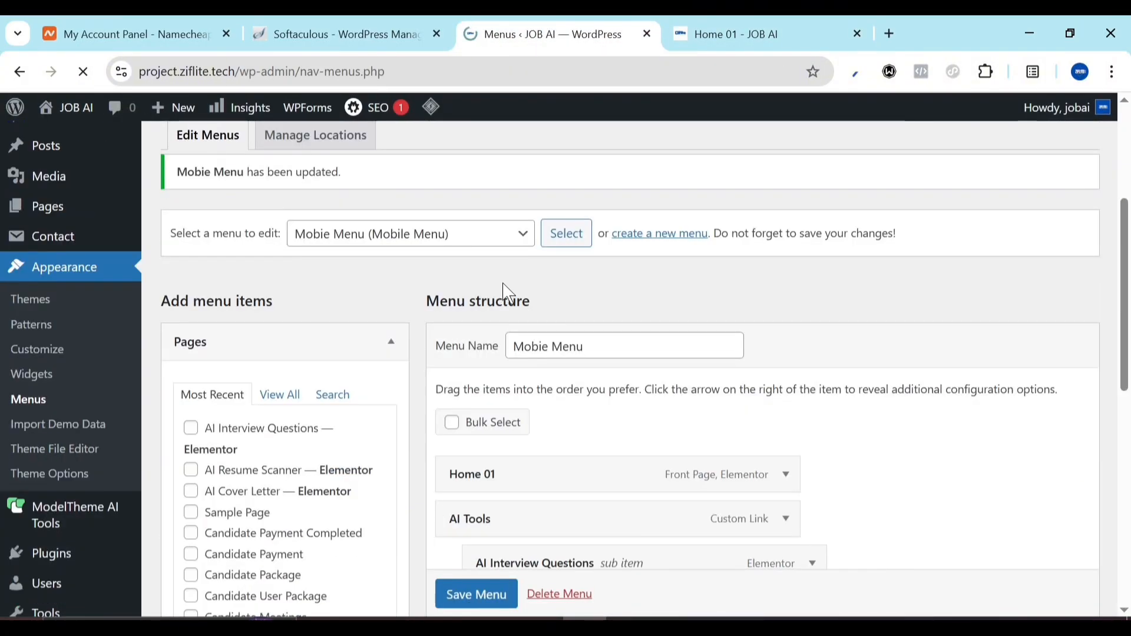
{"action": "left_click", "coordinate": [413, 239]}
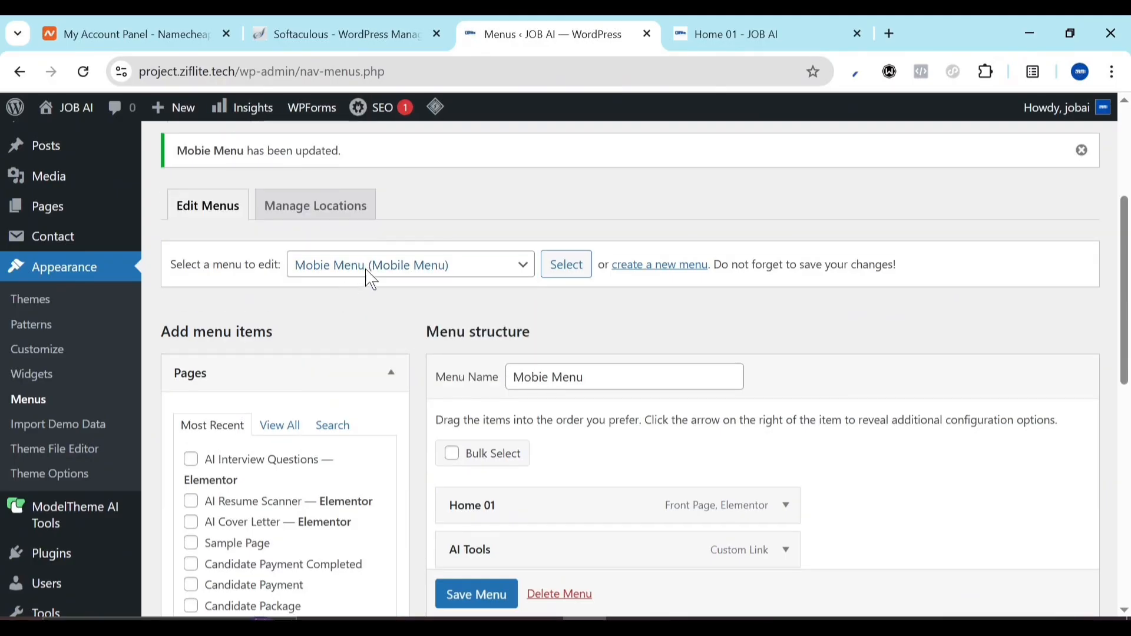
Select the Main Menu in the menu editor and load it for editing
{"action": "left_click", "coordinate": [366, 271]}
{"action": "left_click", "coordinate": [328, 314]}
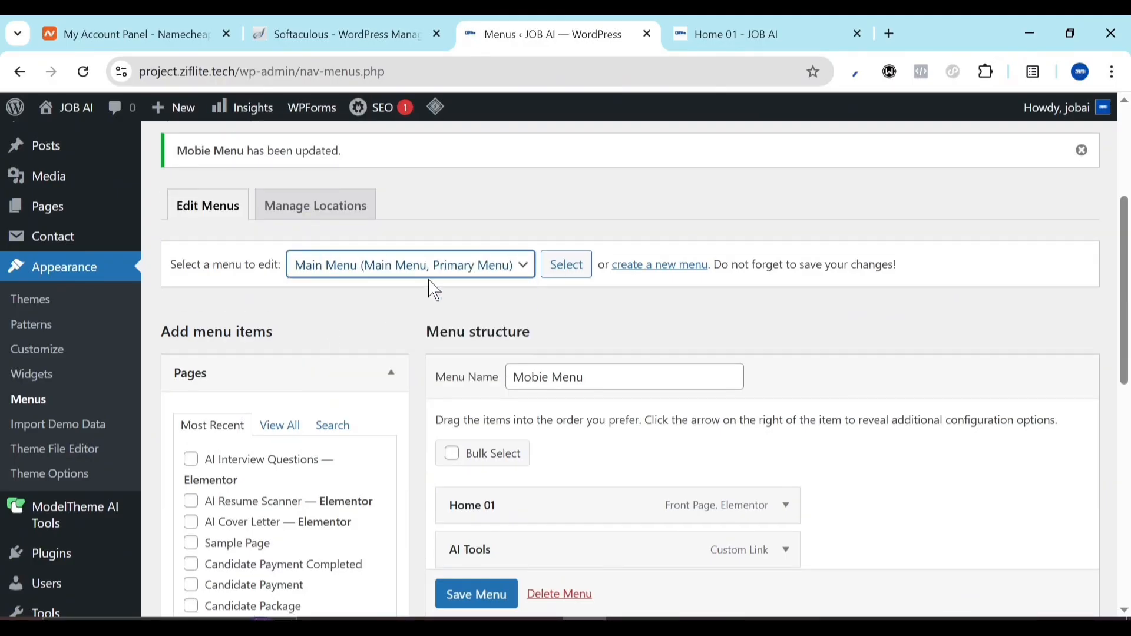
{"action": "left_click", "coordinate": [551, 272]}
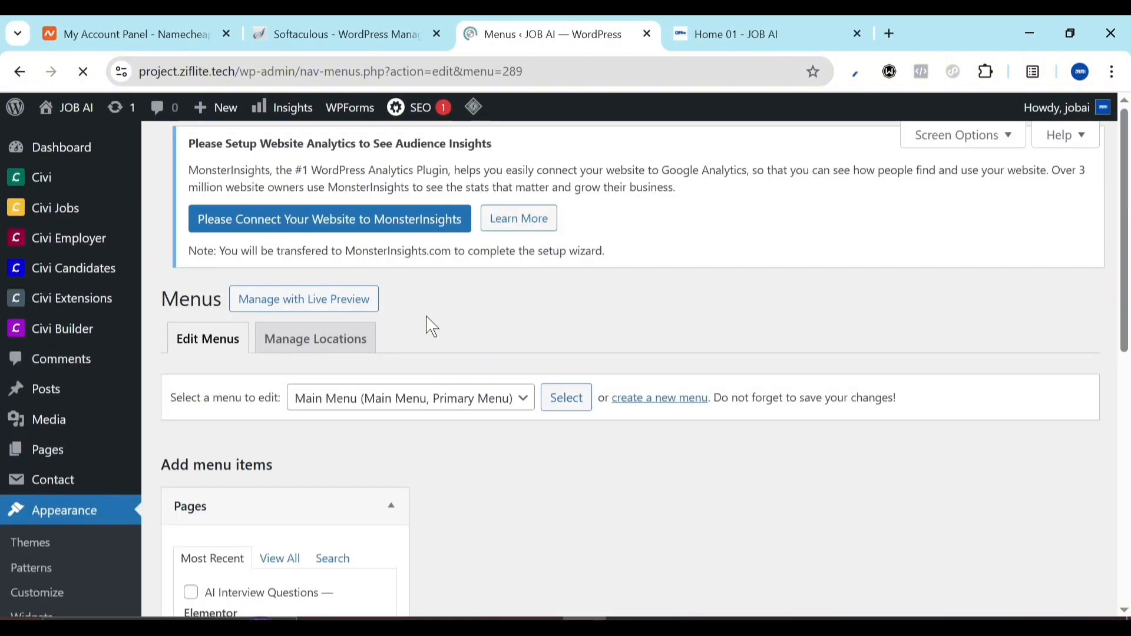
{"action": "scroll", "coordinate": [421, 325], "scroll_direction": "down", "scroll_amount": 5}
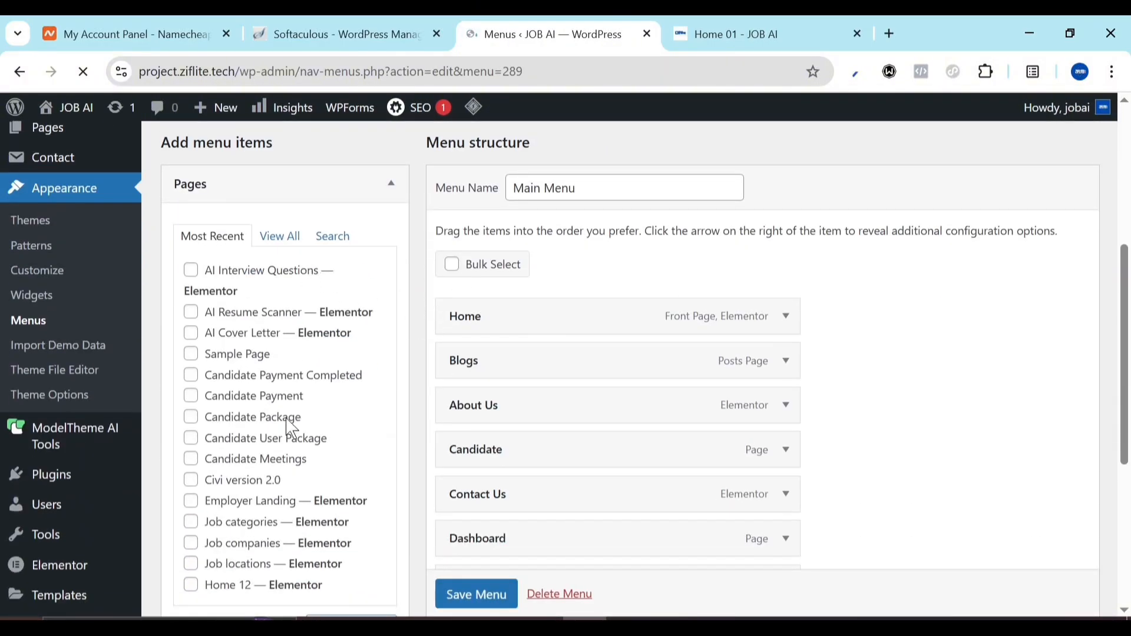
{"action": "scroll", "coordinate": [297, 413], "scroll_direction": "down", "scroll_amount": 5}
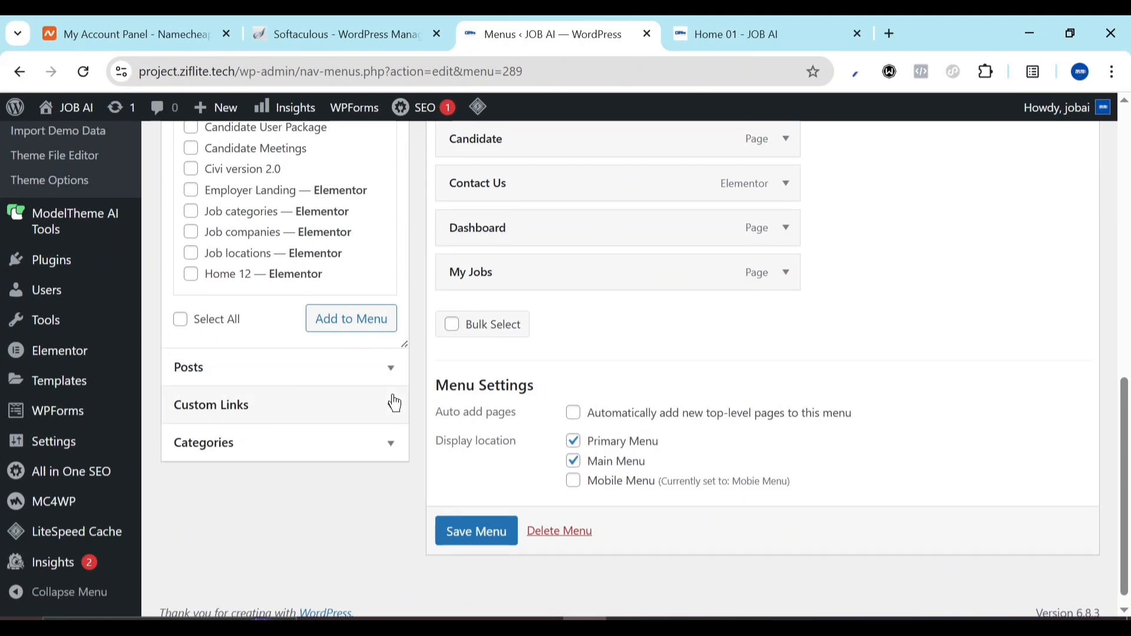
{"action": "left_click", "coordinate": [392, 396]}
{"action": "scroll", "coordinate": [357, 349], "scroll_direction": "up", "scroll_amount": 1}
{"action": "scroll", "coordinate": [358, 351], "scroll_direction": "up", "scroll_amount": 2}
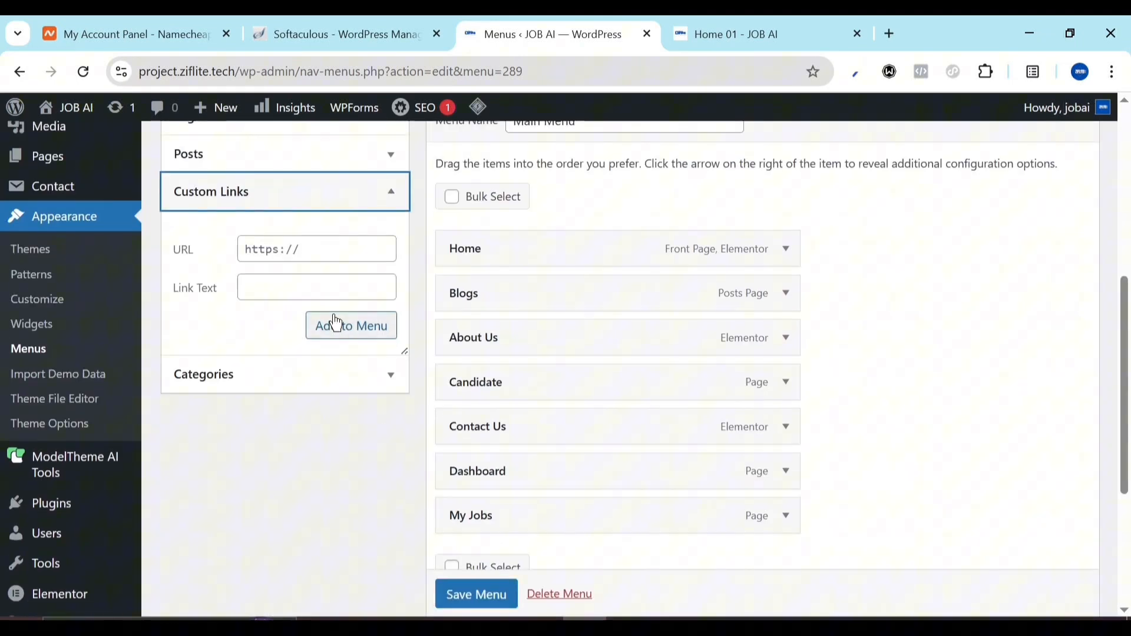
{"action": "left_click", "coordinate": [299, 251]}
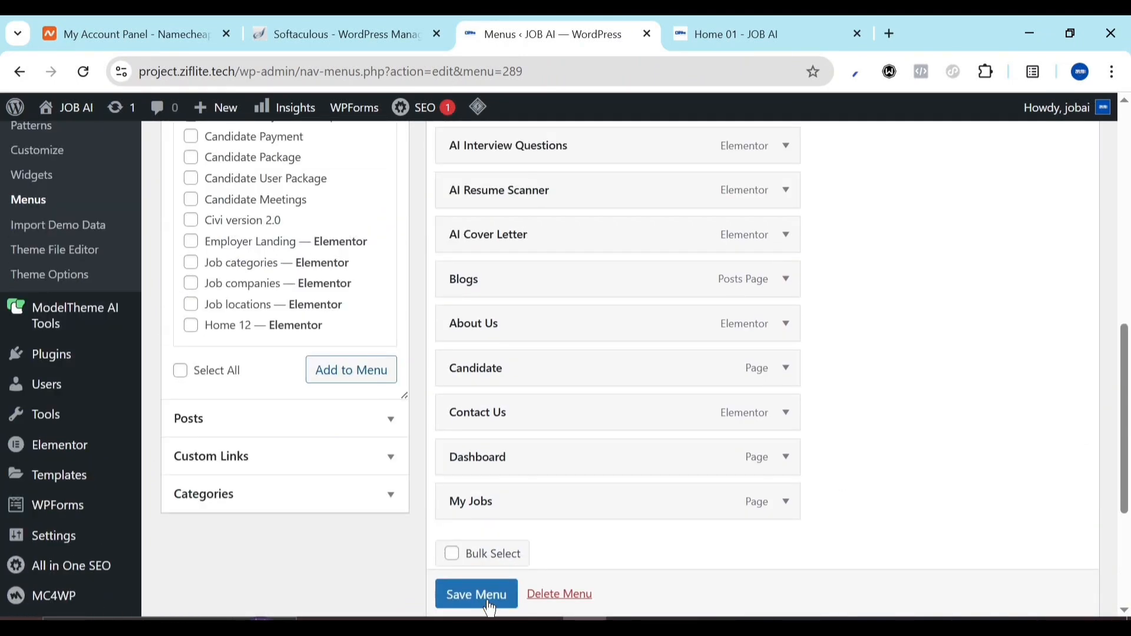
Save the Main Menu and check it on the homepage tab
{"action": "left_click", "coordinate": [479, 596]}
{"action": "scroll", "coordinate": [480, 596], "scroll_direction": "down", "scroll_amount": 1}
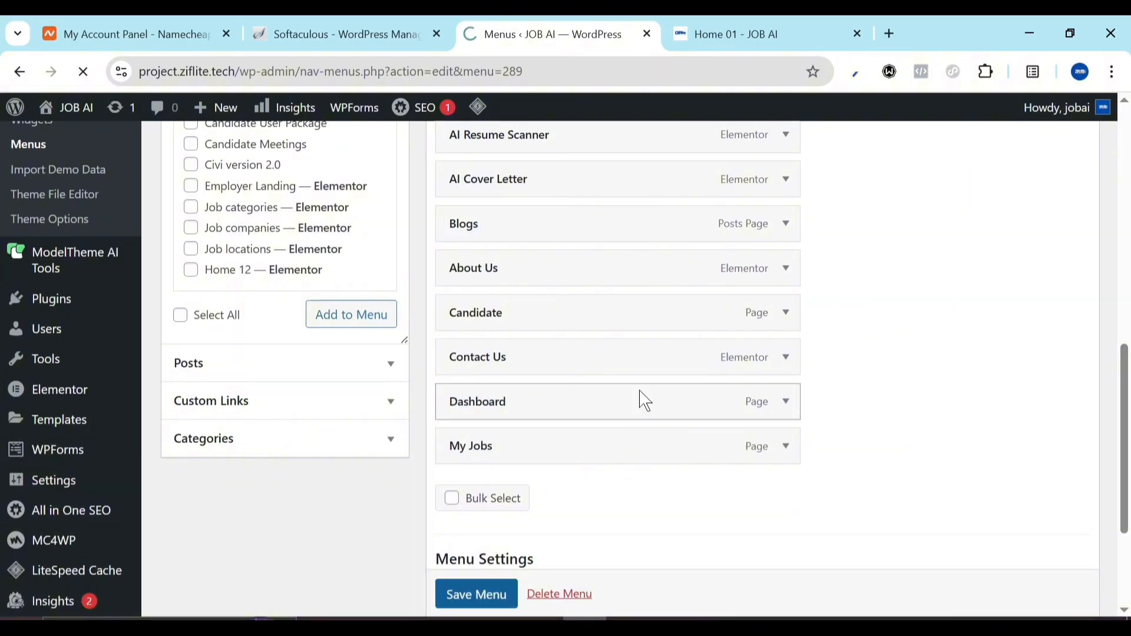
{"action": "key", "text": "ctrl+Tab"}
{"action": "left_click", "coordinate": [83, 71]}
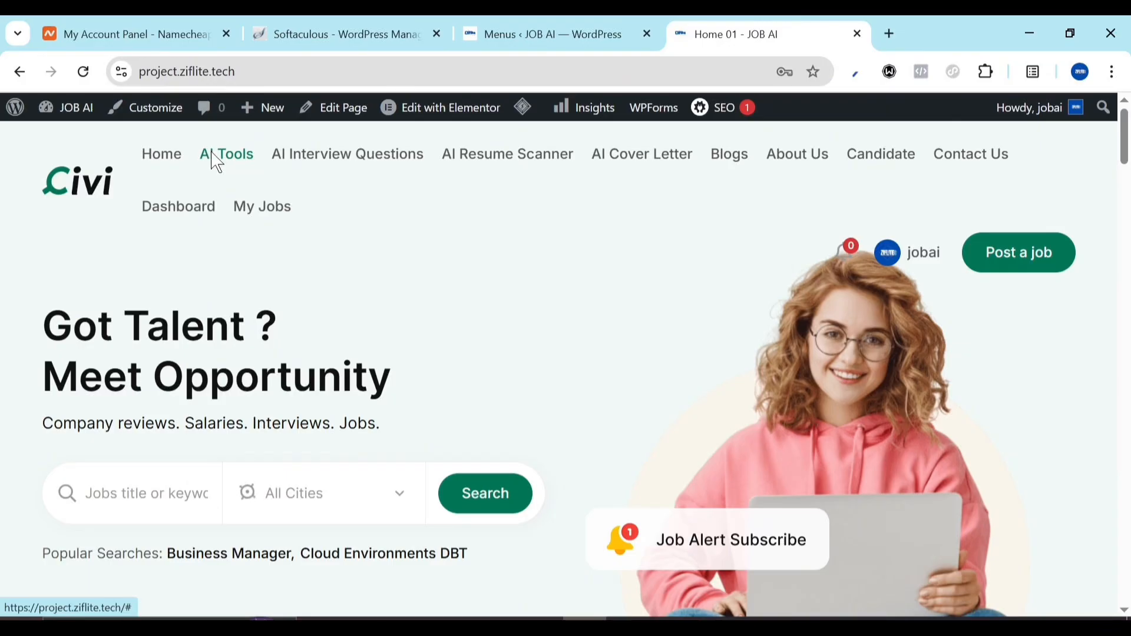
Drag AI Interview Questions under AI Tools as a sub-item, save the menu, and view the homepage
{"action": "left_click", "coordinate": [548, 34]}
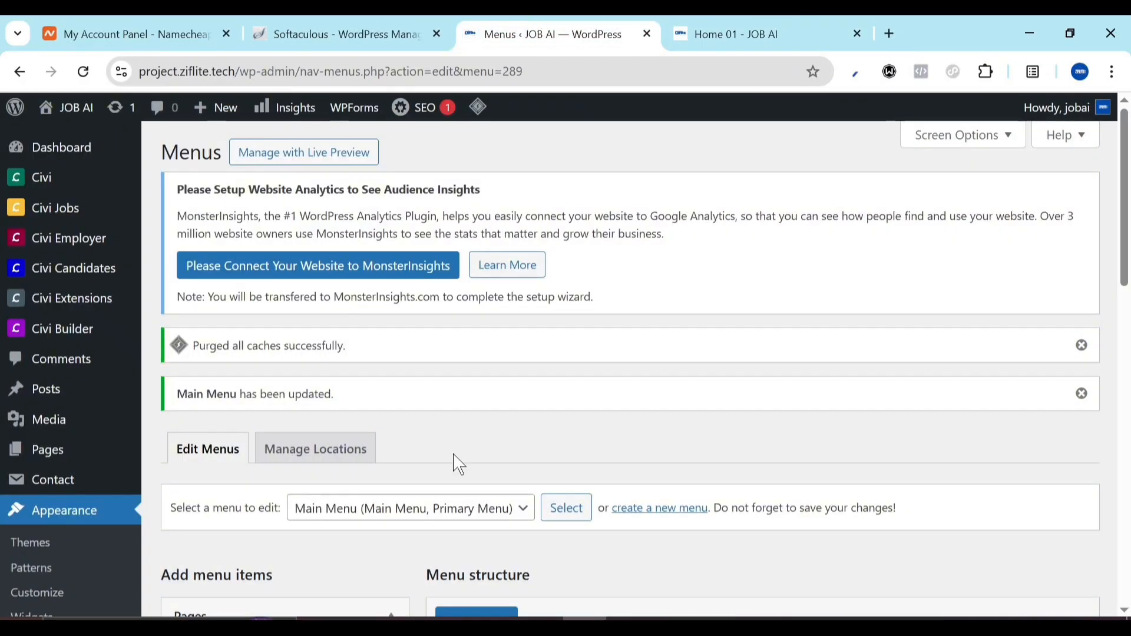
{"action": "scroll", "coordinate": [456, 462], "scroll_direction": "down", "scroll_amount": 3}
{"action": "scroll", "coordinate": [459, 464], "scroll_direction": "down", "scroll_amount": 5}
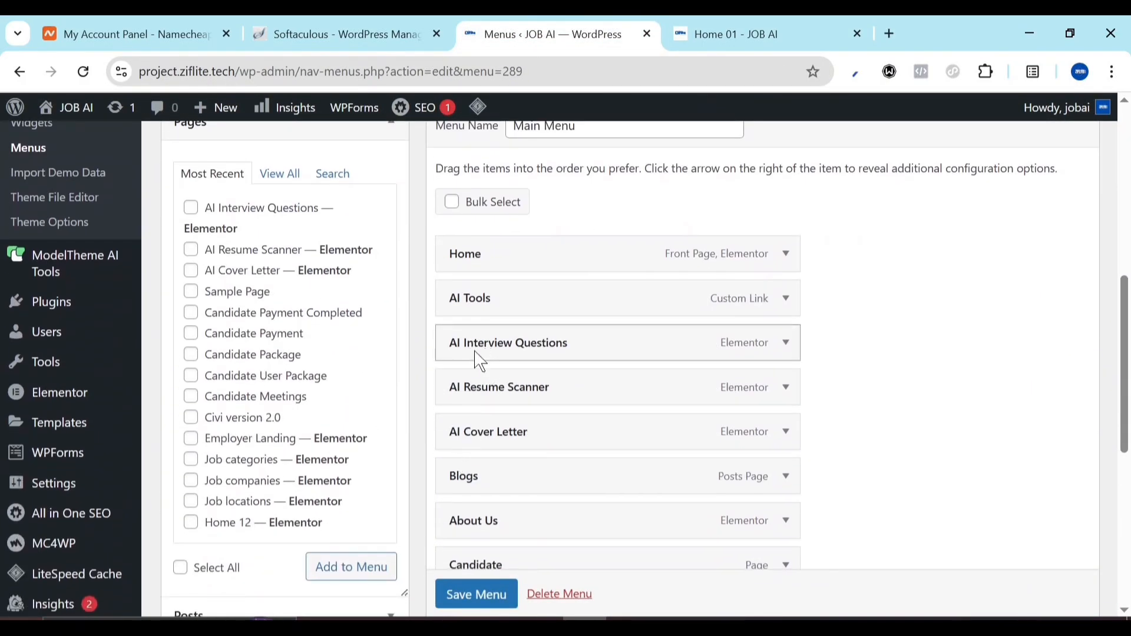
{"action": "left_click_drag", "start_coordinate": [480, 361], "coordinate": [534, 429]}
{"action": "scroll", "coordinate": [536, 430], "scroll_direction": "down", "scroll_amount": 2}
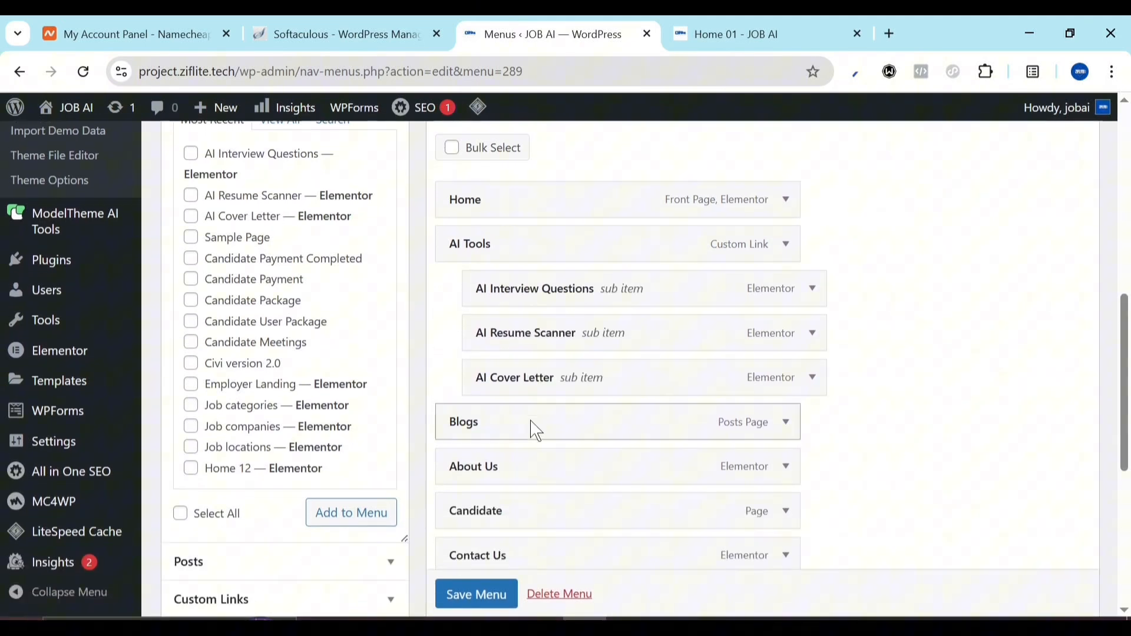
{"action": "left_click", "coordinate": [493, 603]}
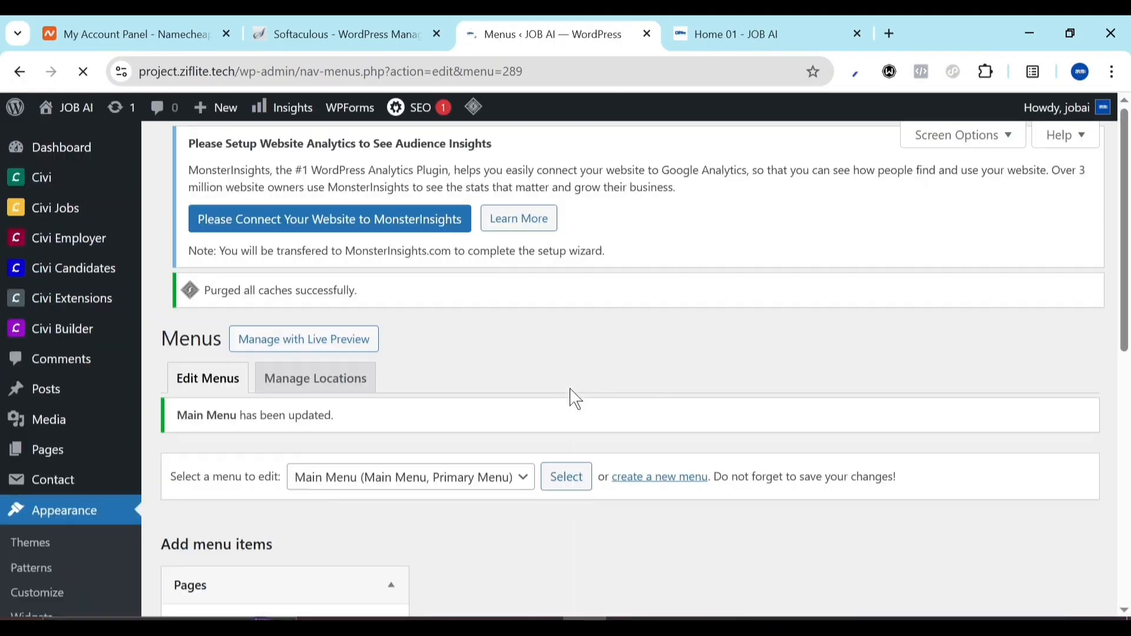
{"action": "mouse_move", "coordinate": [714, 25]}
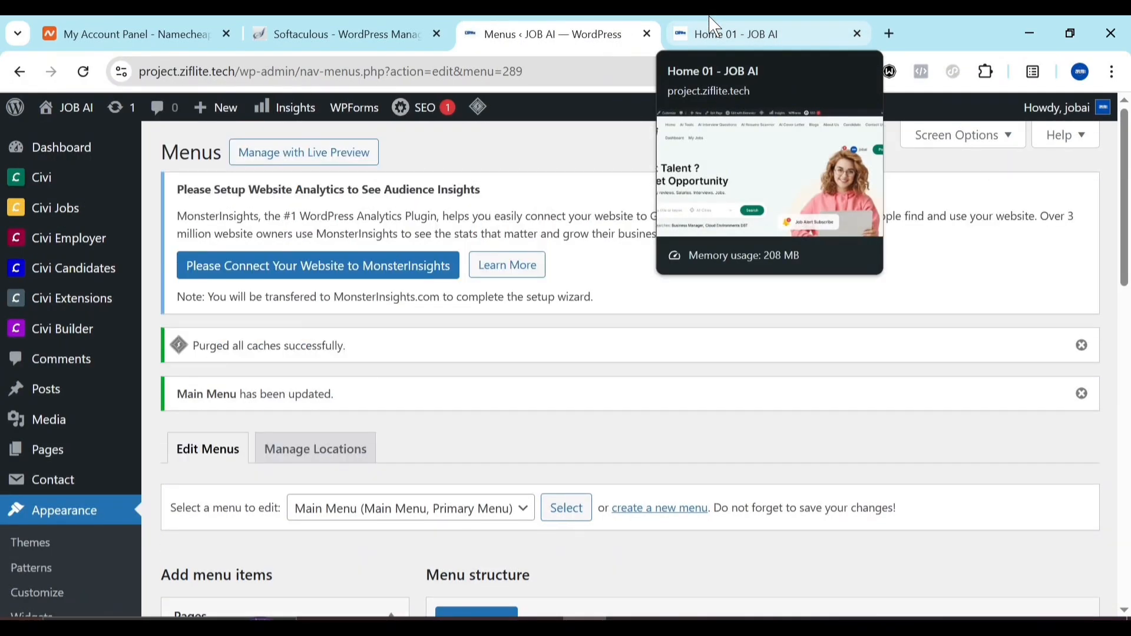
{"action": "left_click", "coordinate": [715, 26]}
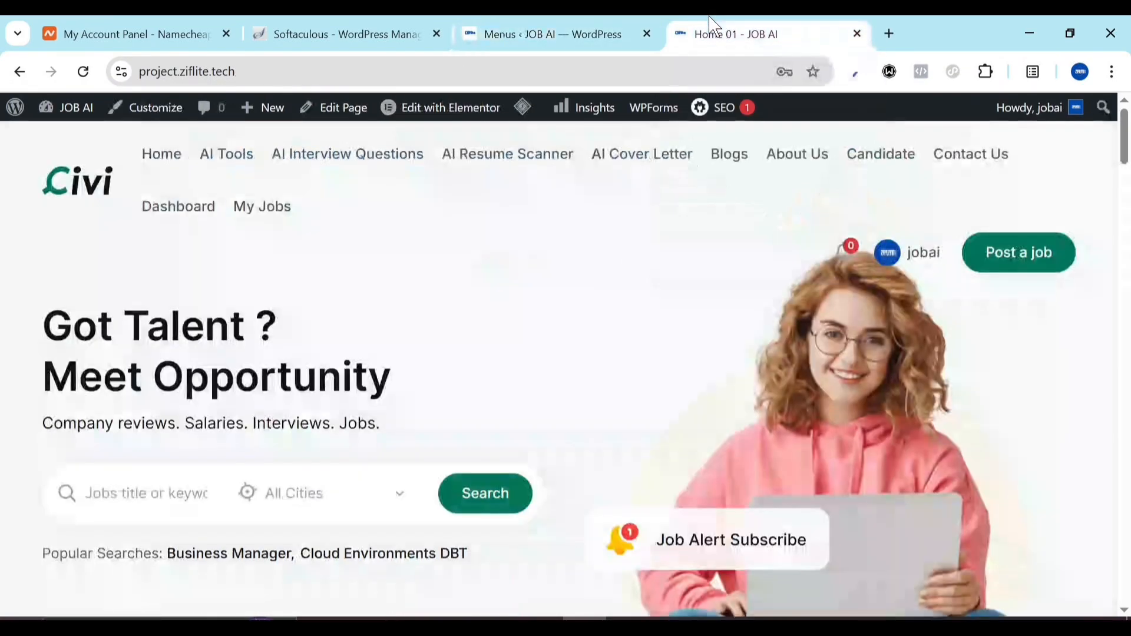
Reload the homepage and open AI Interview Questions from the AI Tools dropdown
{"action": "left_click", "coordinate": [83, 71]}
{"action": "mouse_move", "coordinate": [227, 165]}
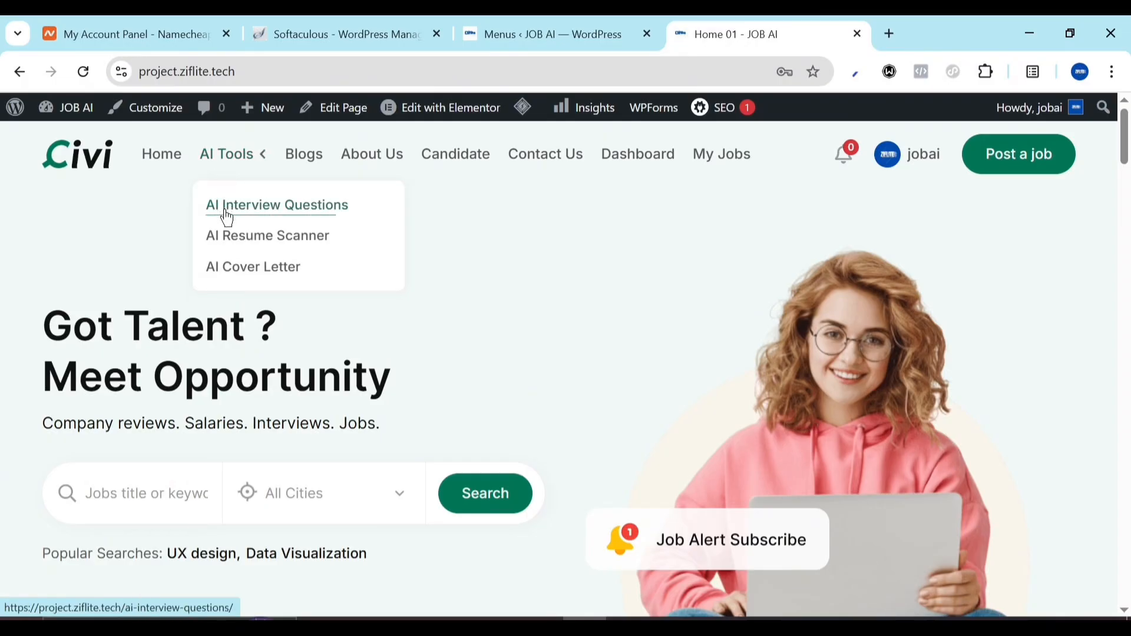
{"action": "left_click", "coordinate": [280, 215]}
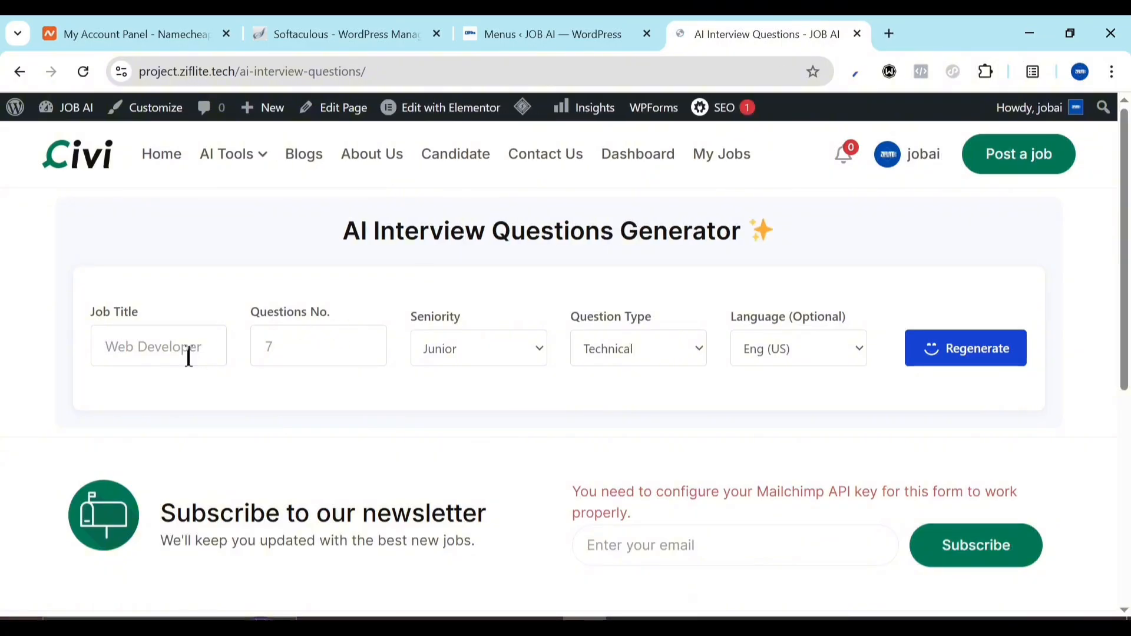
Fill the form: job title Website Designer, 1 question, Junior, Technical, language Eng (UK)
{"action": "left_click", "coordinate": [184, 356]}
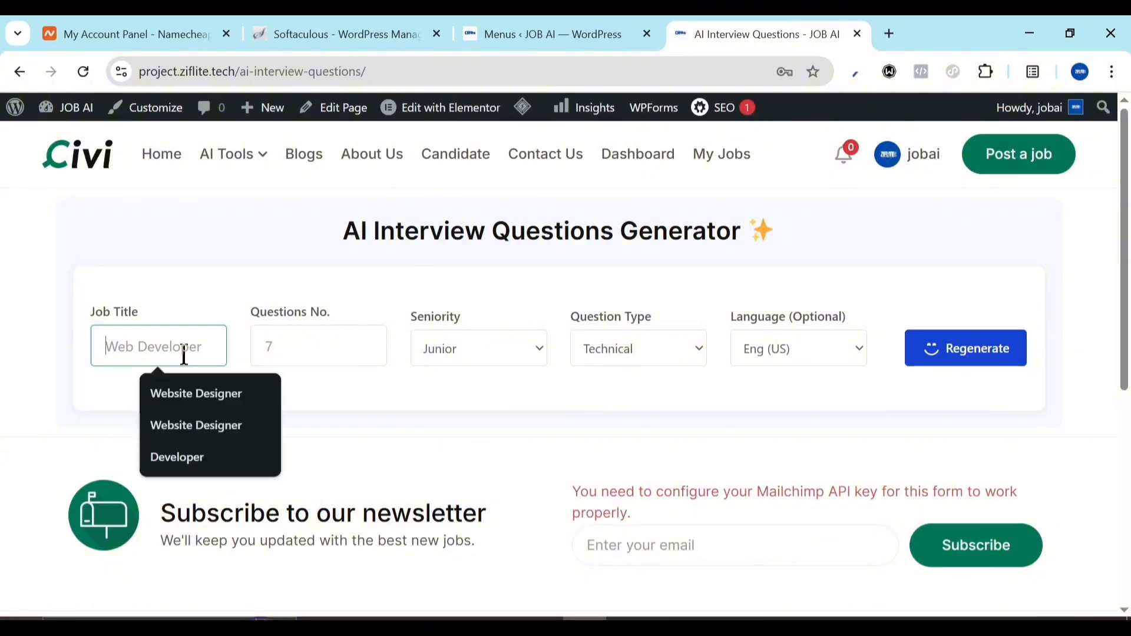
{"action": "left_click", "coordinate": [200, 390]}
{"action": "left_click", "coordinate": [286, 339]}
{"action": "type", "text": "1"}
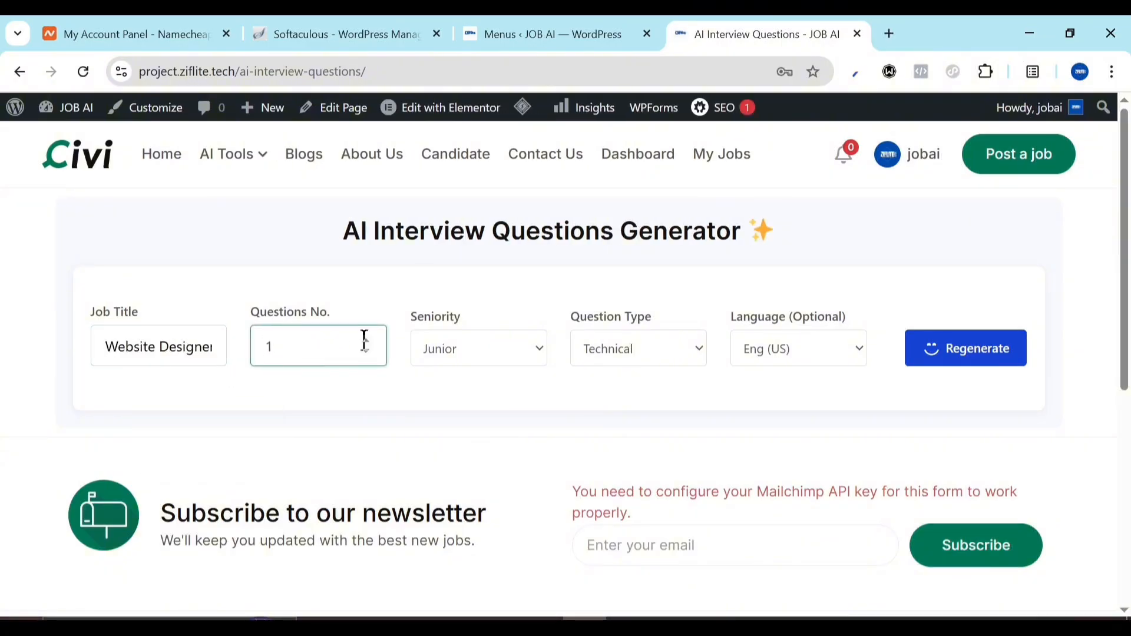
{"action": "left_click", "coordinate": [427, 352]}
{"action": "left_click", "coordinate": [427, 352]}
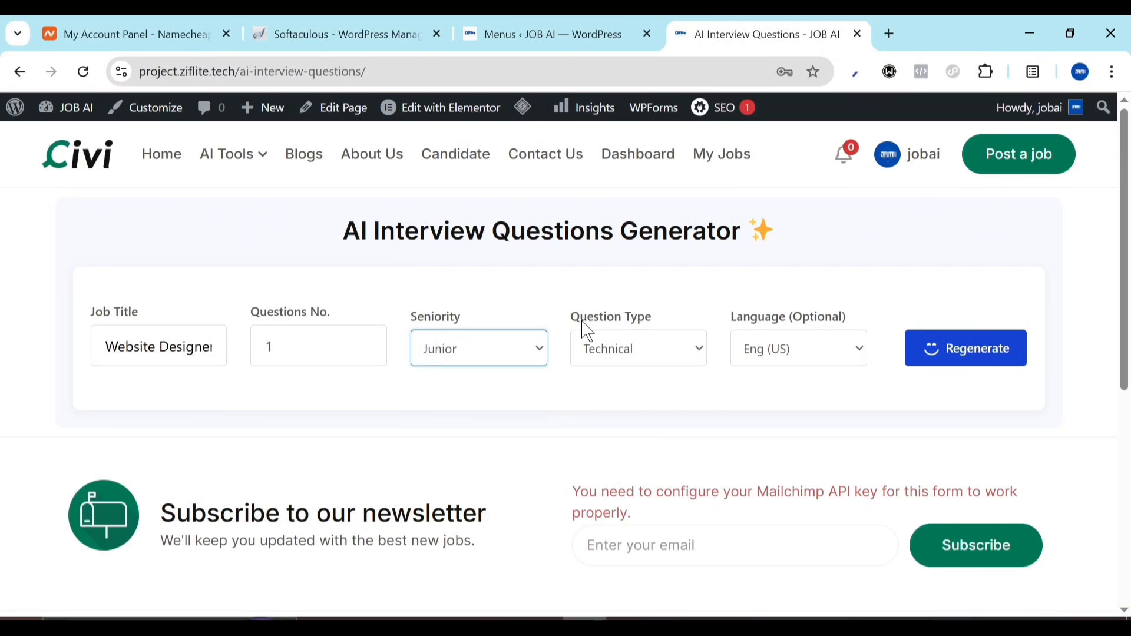
{"action": "left_click", "coordinate": [622, 352]}
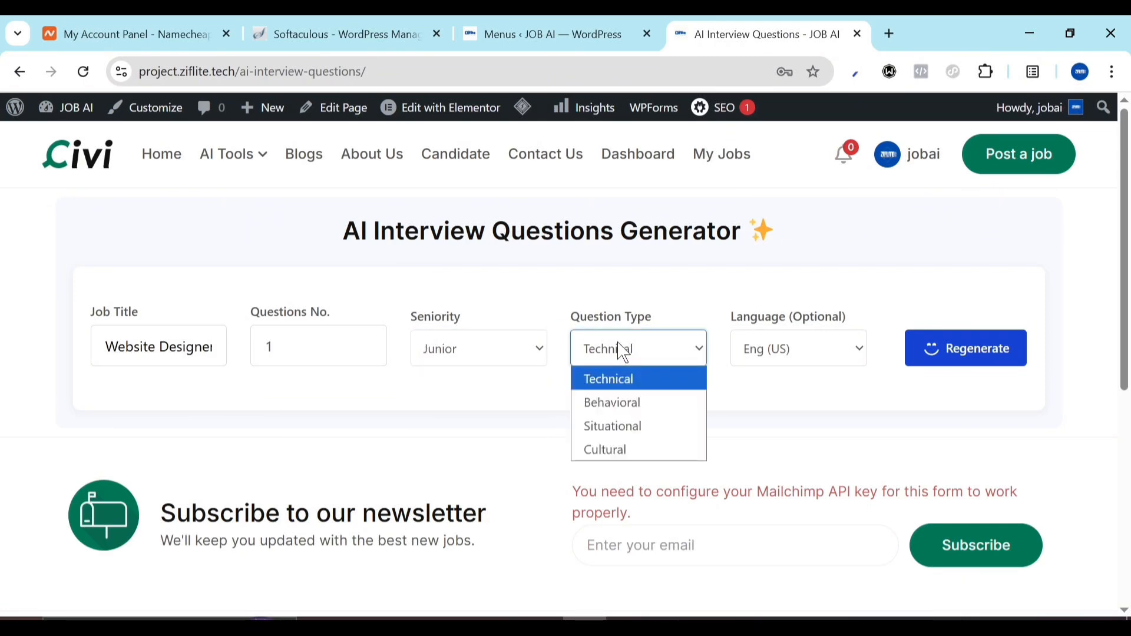
{"action": "left_click", "coordinate": [623, 352]}
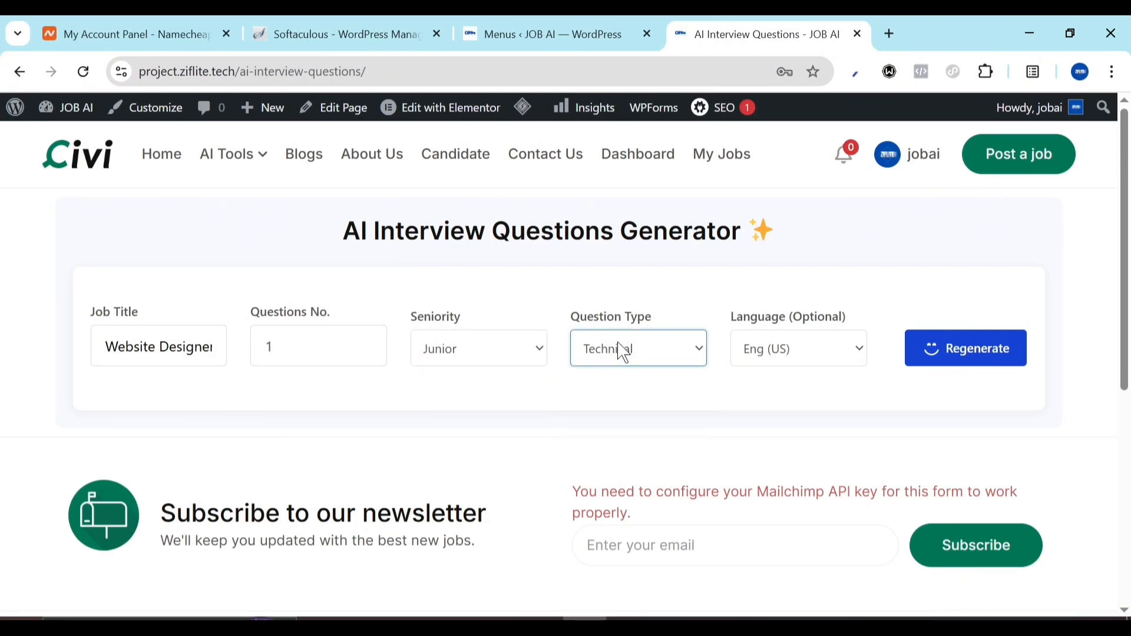
{"action": "left_click", "coordinate": [840, 363]}
{"action": "left_click", "coordinate": [793, 394]}
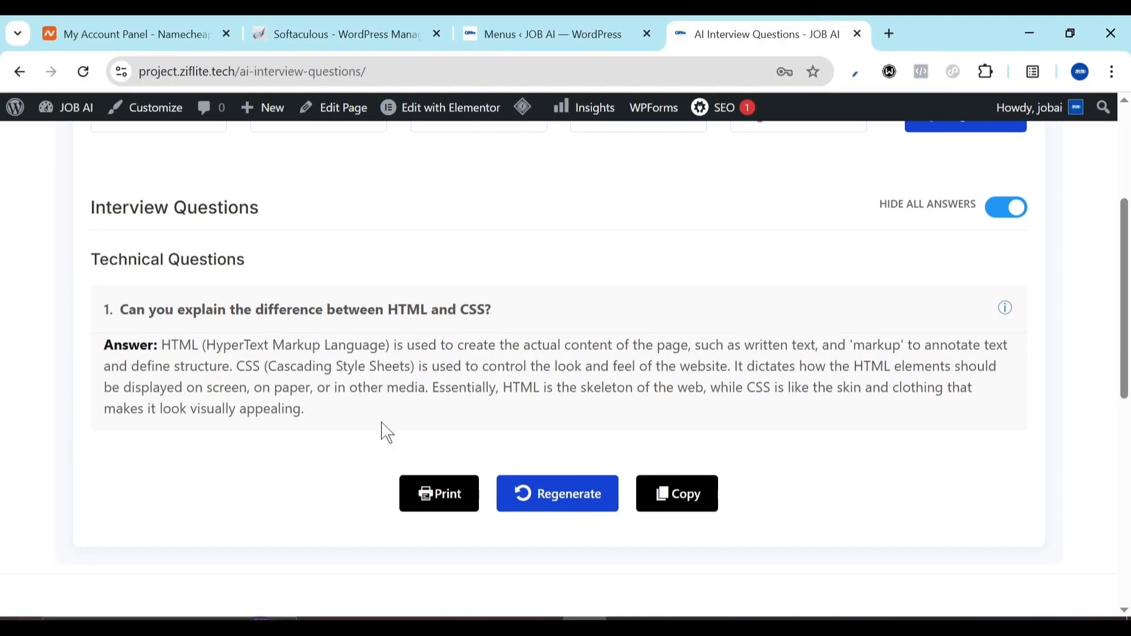
{"action": "scroll", "coordinate": [381, 429], "scroll_direction": "up", "scroll_amount": 3}
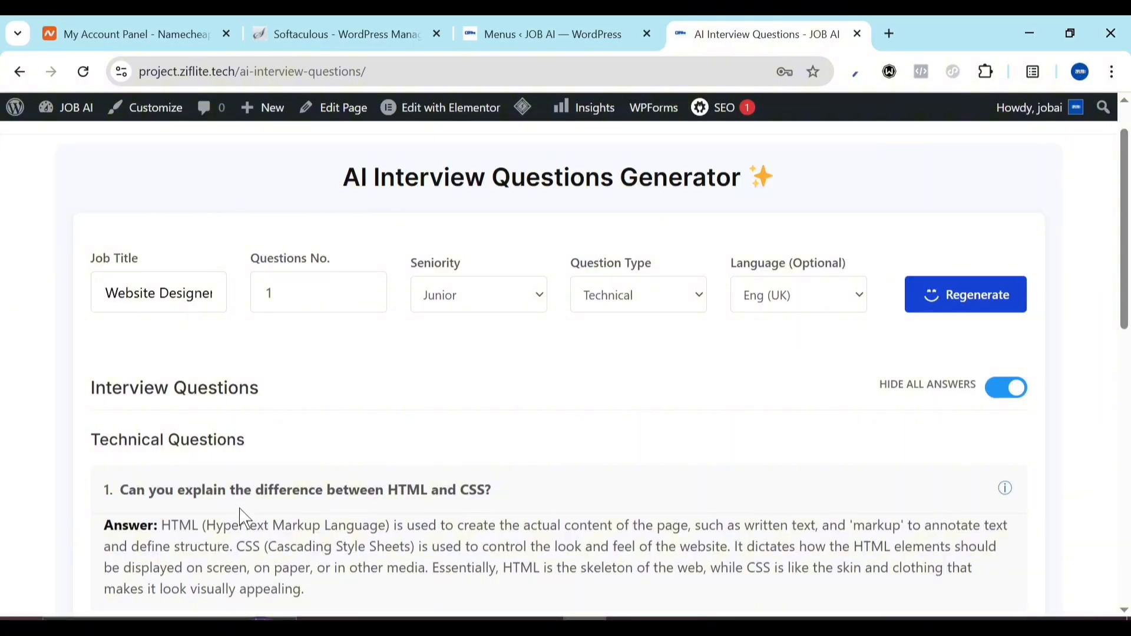
{"action": "scroll", "coordinate": [240, 515], "scroll_direction": "down", "scroll_amount": 8}
{"action": "scroll", "coordinate": [244, 518], "scroll_direction": "up", "scroll_amount": 3}
{"action": "scroll", "coordinate": [245, 518], "scroll_direction": "up", "scroll_amount": 4}
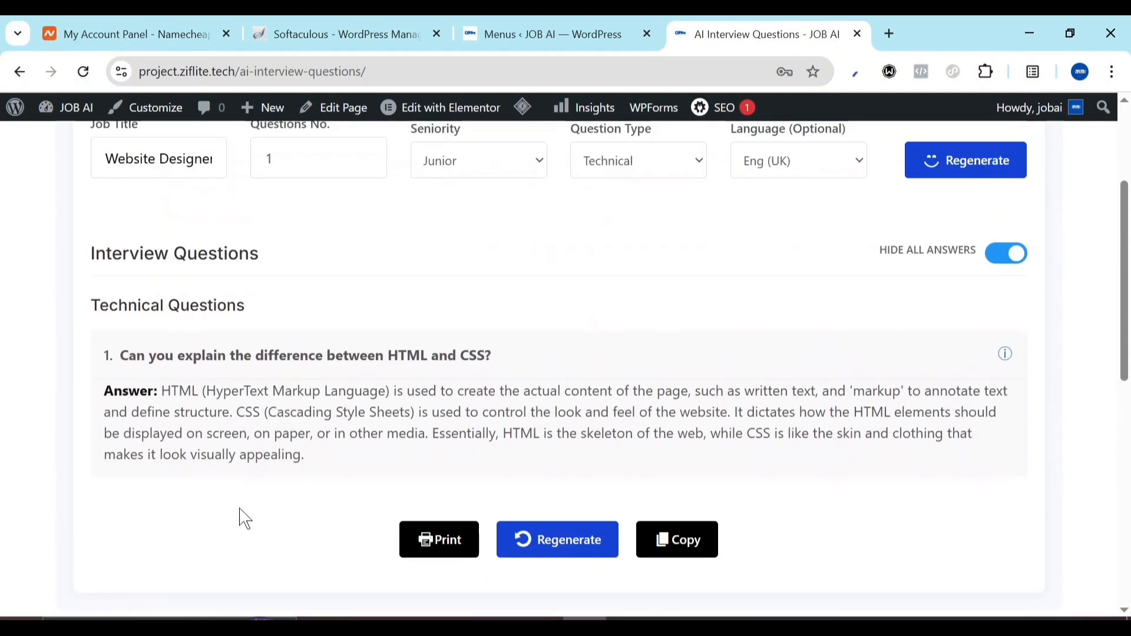
{"action": "scroll", "coordinate": [245, 518], "scroll_direction": "down", "scroll_amount": 4}
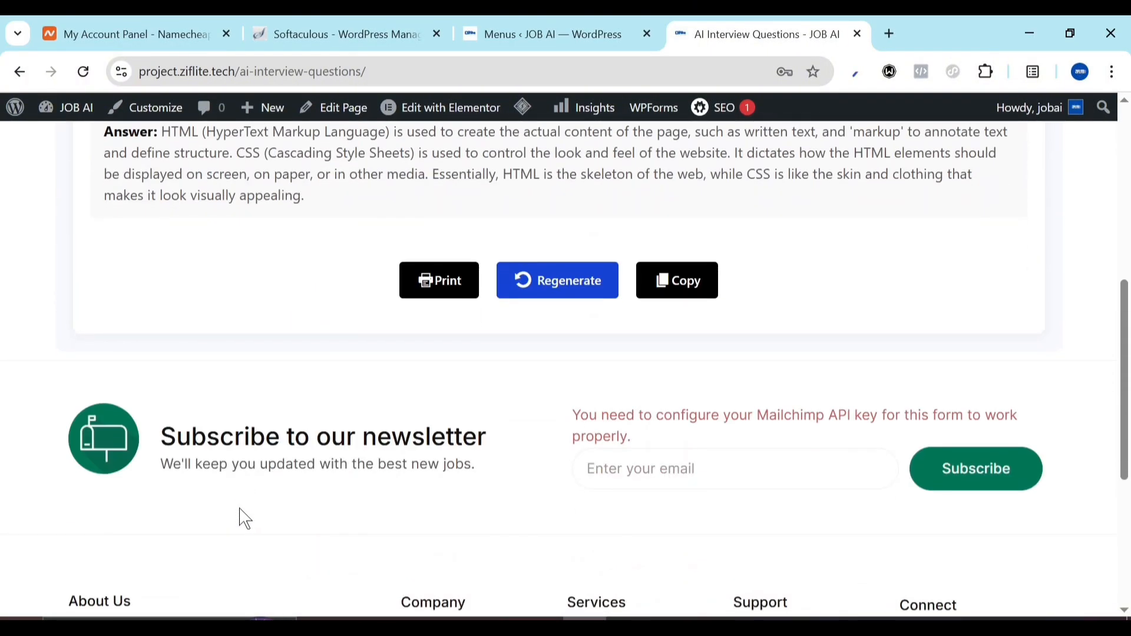
{"action": "scroll", "coordinate": [245, 518], "scroll_direction": "up", "scroll_amount": 7}
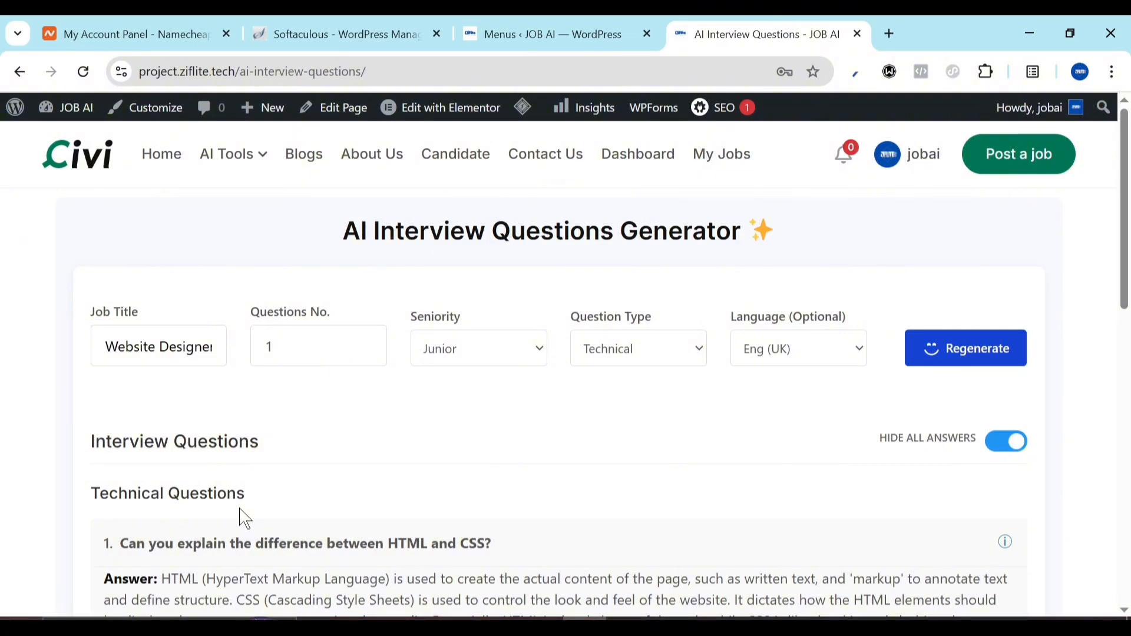
{"action": "scroll", "coordinate": [245, 519], "scroll_direction": "down", "scroll_amount": 15}
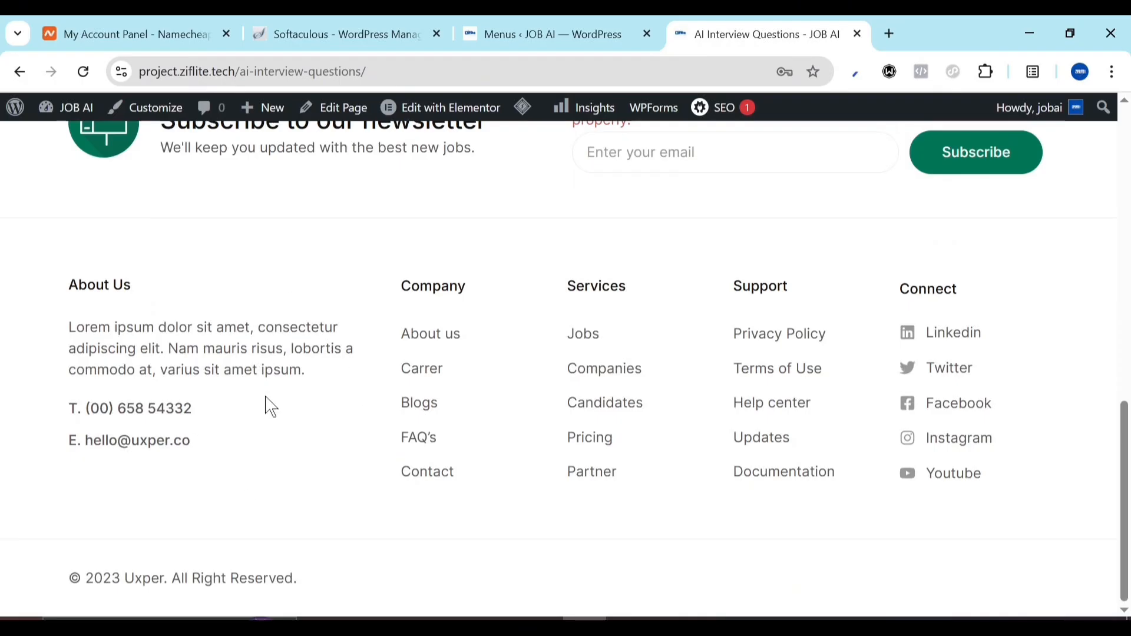
{"action": "scroll", "coordinate": [197, 324], "scroll_direction": "up", "scroll_amount": 15}
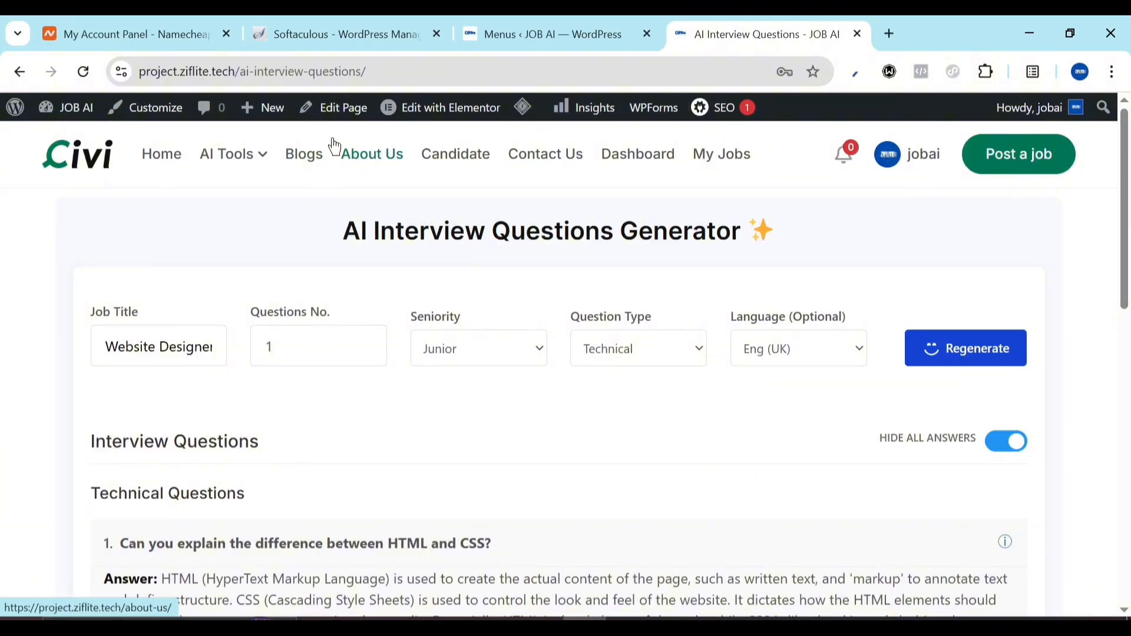
{"action": "scroll", "coordinate": [286, 538], "scroll_direction": "down", "scroll_amount": 10}
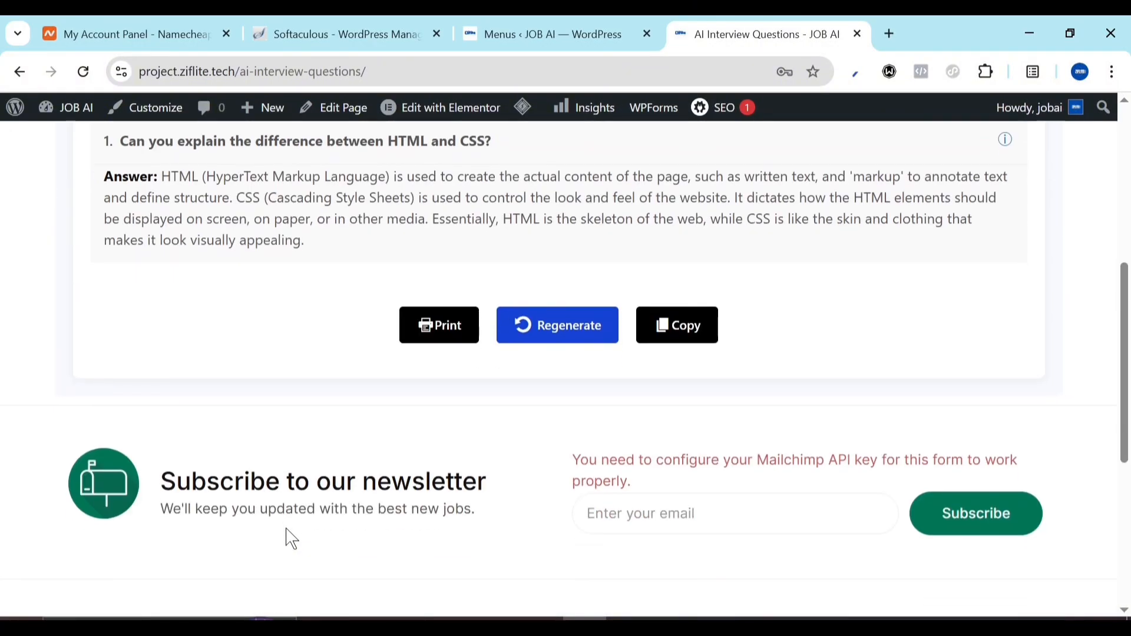
{"action": "scroll", "coordinate": [292, 539], "scroll_direction": "down", "scroll_amount": 2}
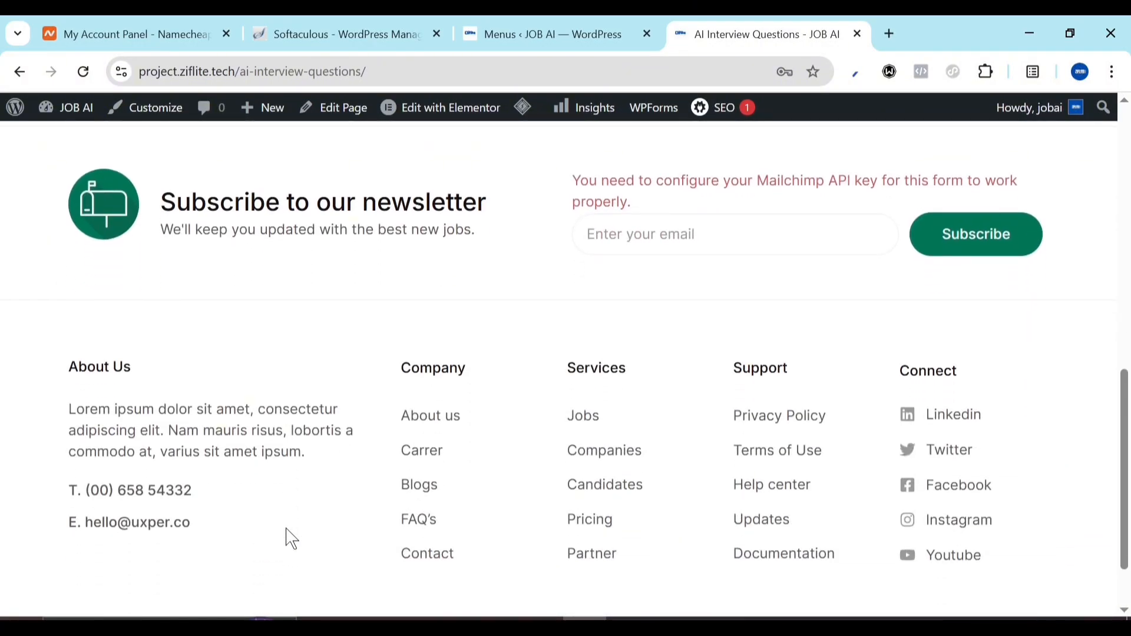
{"action": "scroll", "coordinate": [291, 539], "scroll_direction": "up", "scroll_amount": 12}
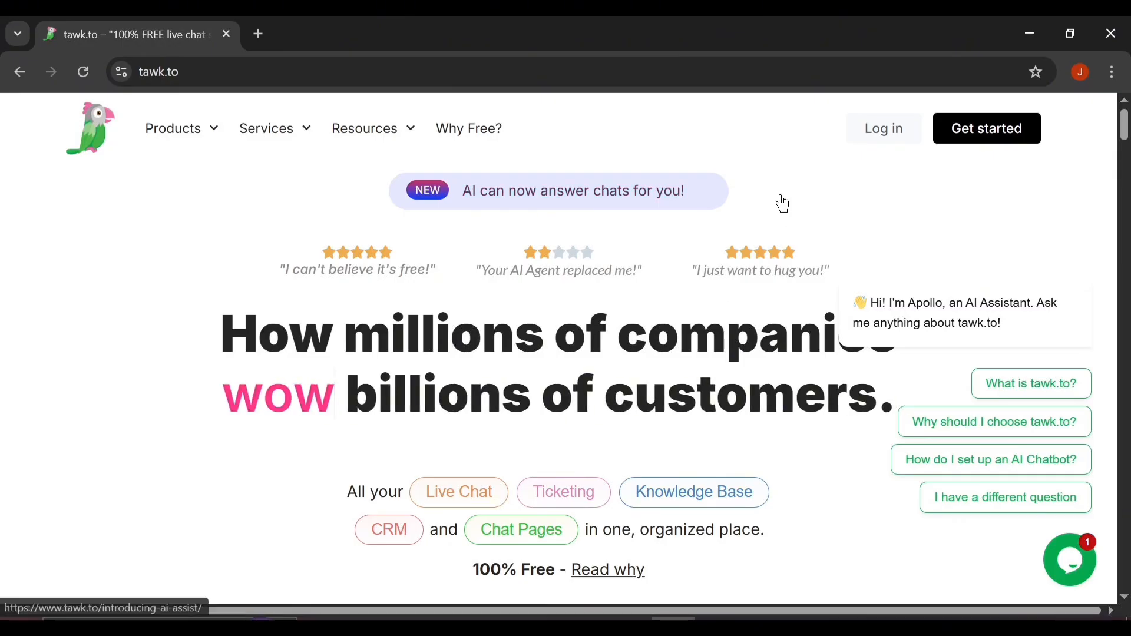
Look over the Resources menu on the tawk.to homepage
{"action": "mouse_move", "coordinate": [373, 144]}
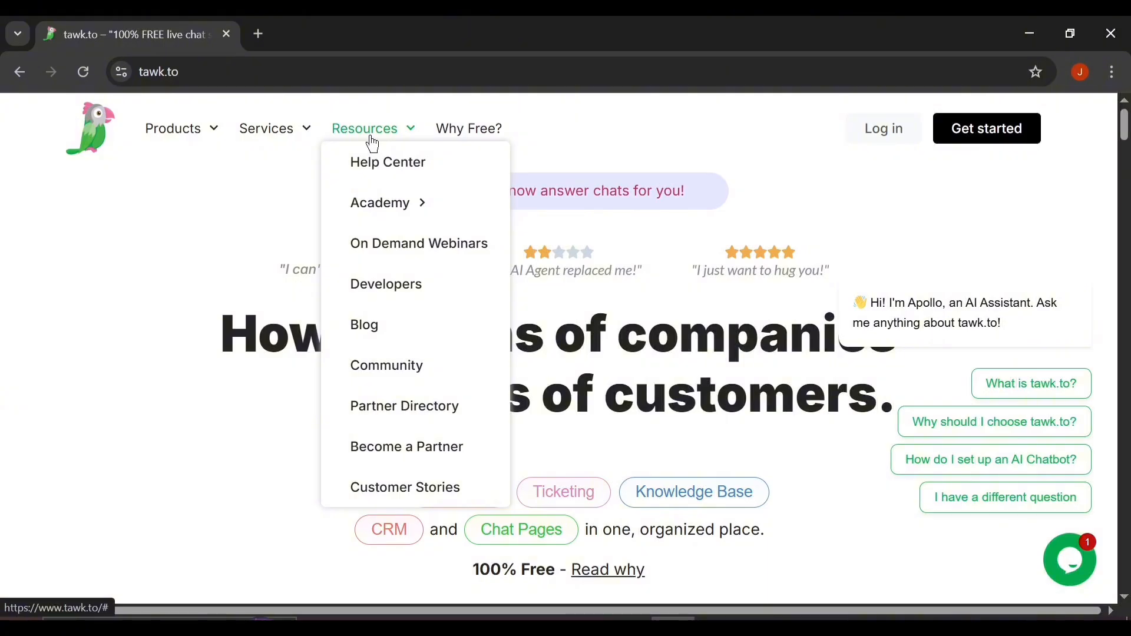
Start a free tawk.to signup and autofill the name and e-mail fields
{"action": "left_click", "coordinate": [992, 133]}
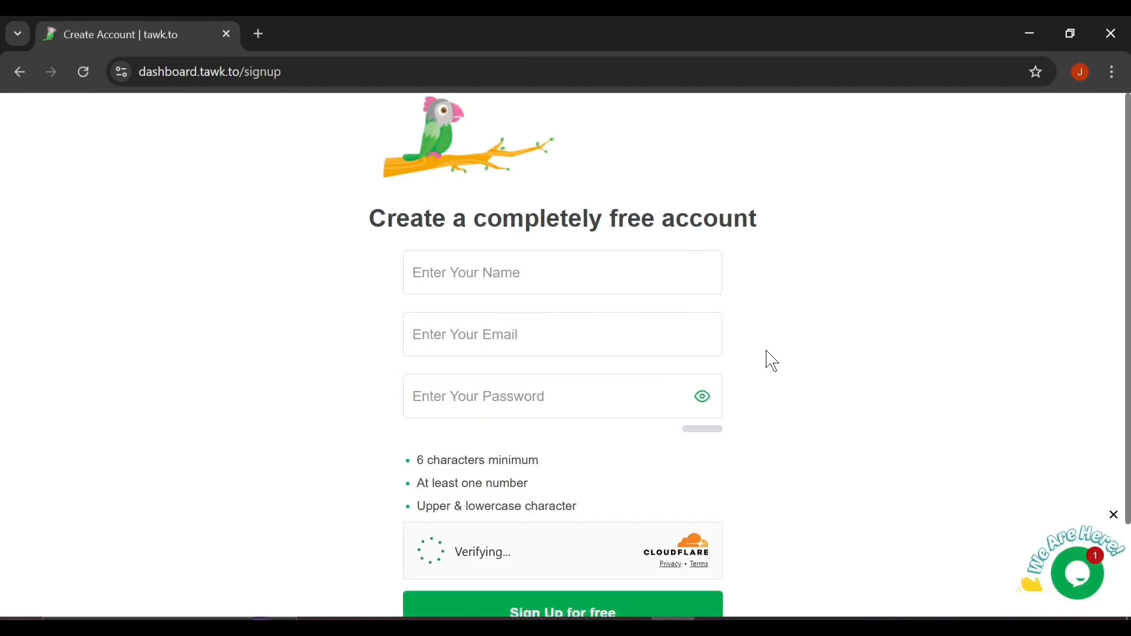
{"action": "left_click", "coordinate": [585, 288]}
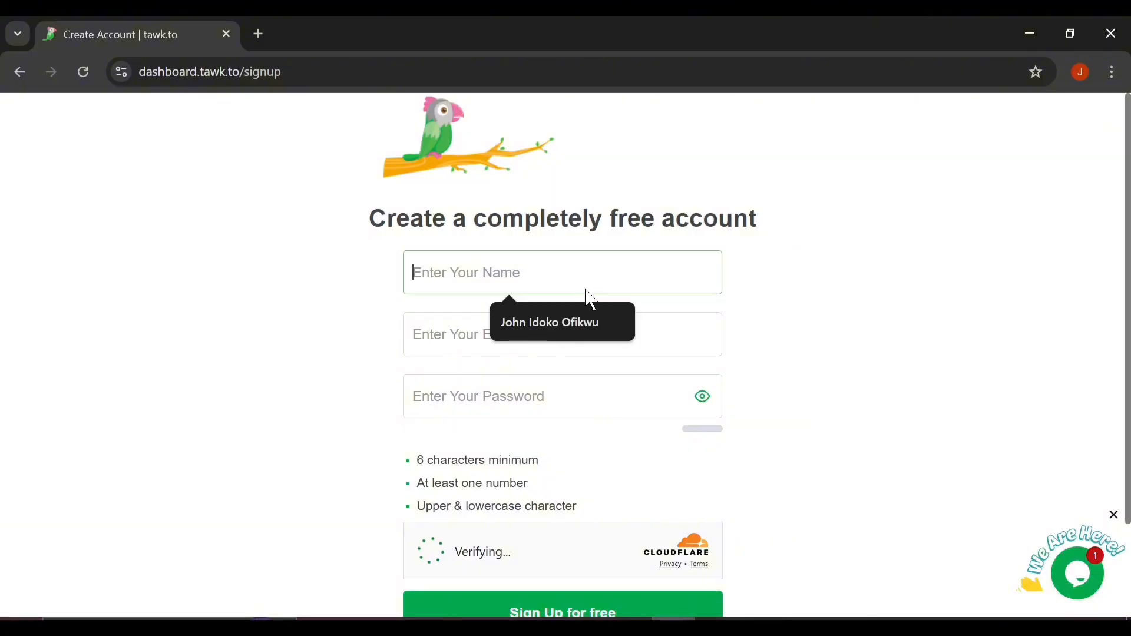
{"action": "scroll", "coordinate": [583, 450], "scroll_direction": "down", "scroll_amount": 2}
{"action": "scroll", "coordinate": [587, 451], "scroll_direction": "up", "scroll_amount": 2}
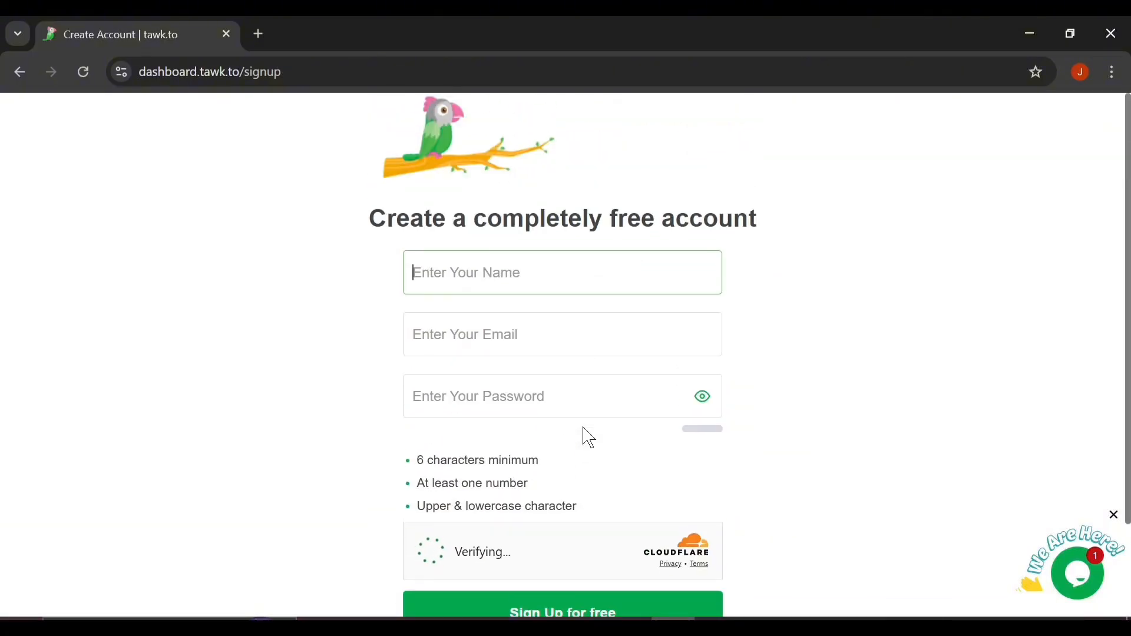
{"action": "left_click", "coordinate": [518, 275]}
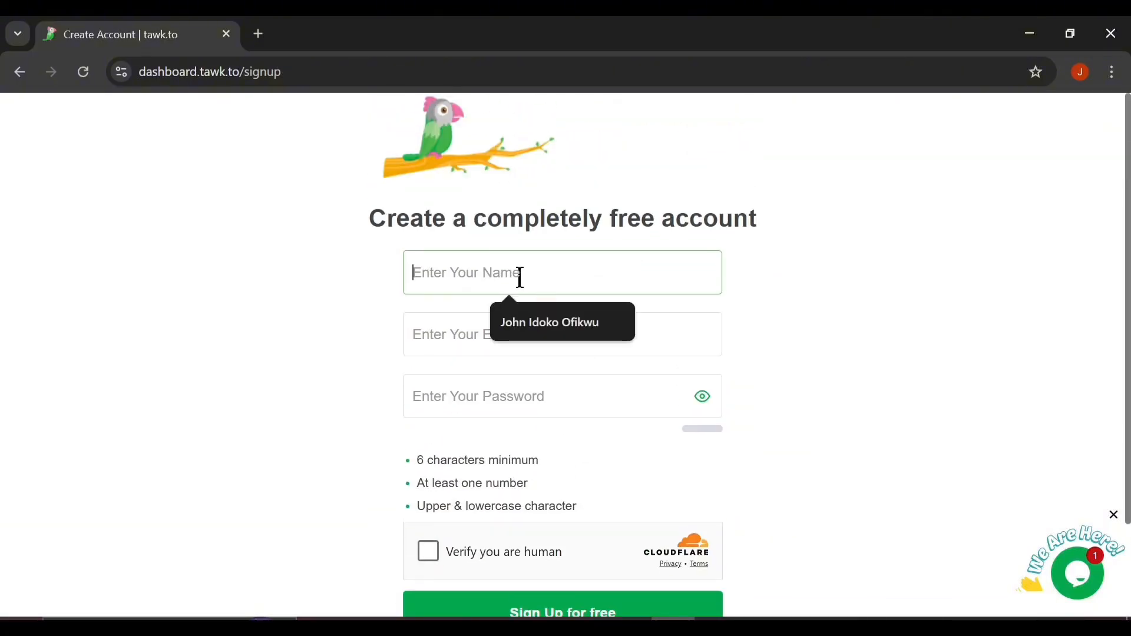
{"action": "left_click", "coordinate": [527, 328]}
{"action": "left_click", "coordinate": [518, 331]}
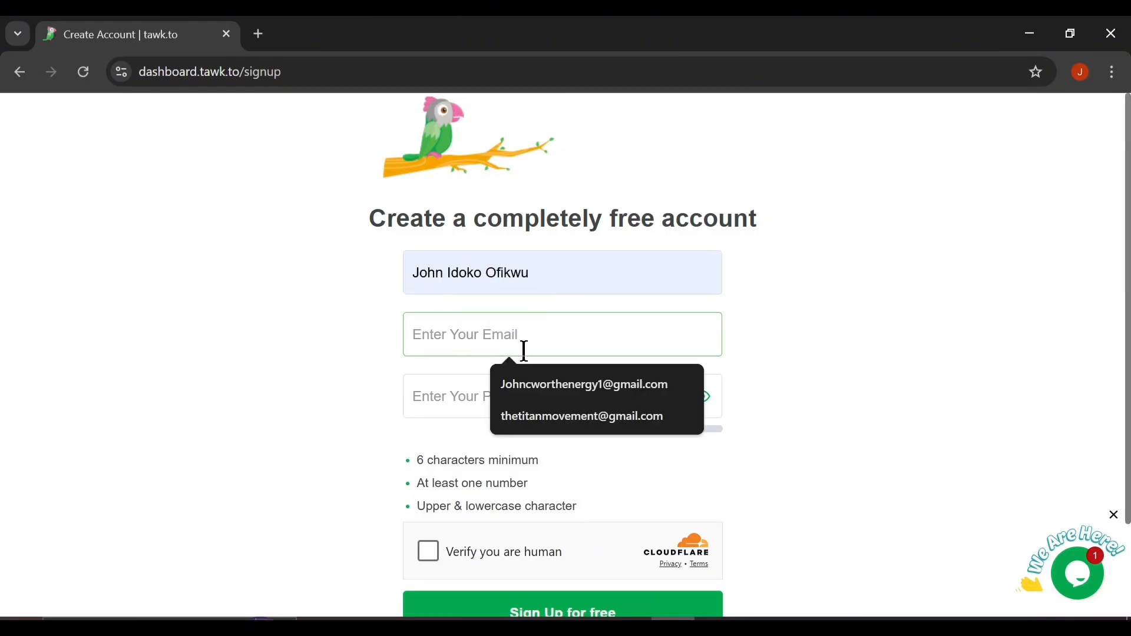
{"action": "left_click", "coordinate": [538, 384]}
Accept Chrome's suggested strong password, pass the Cloudflare check, and sign up for free
{"action": "left_click", "coordinate": [504, 390]}
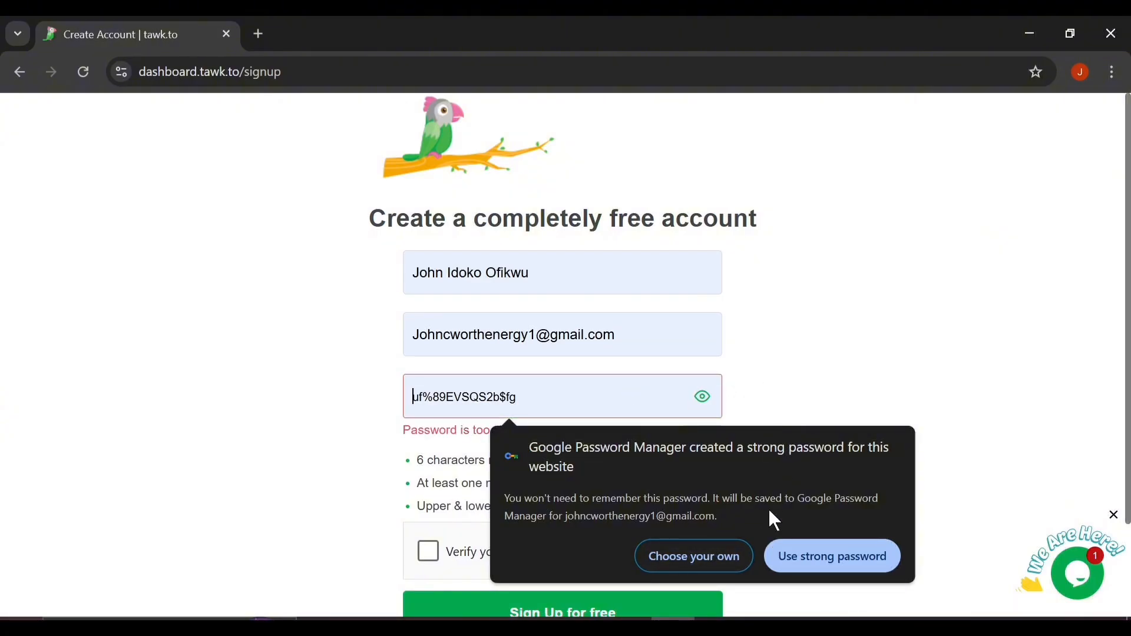
{"action": "left_click", "coordinate": [833, 556]}
{"action": "scroll", "coordinate": [328, 450], "scroll_direction": "down", "scroll_amount": 2}
{"action": "left_click", "coordinate": [428, 439]}
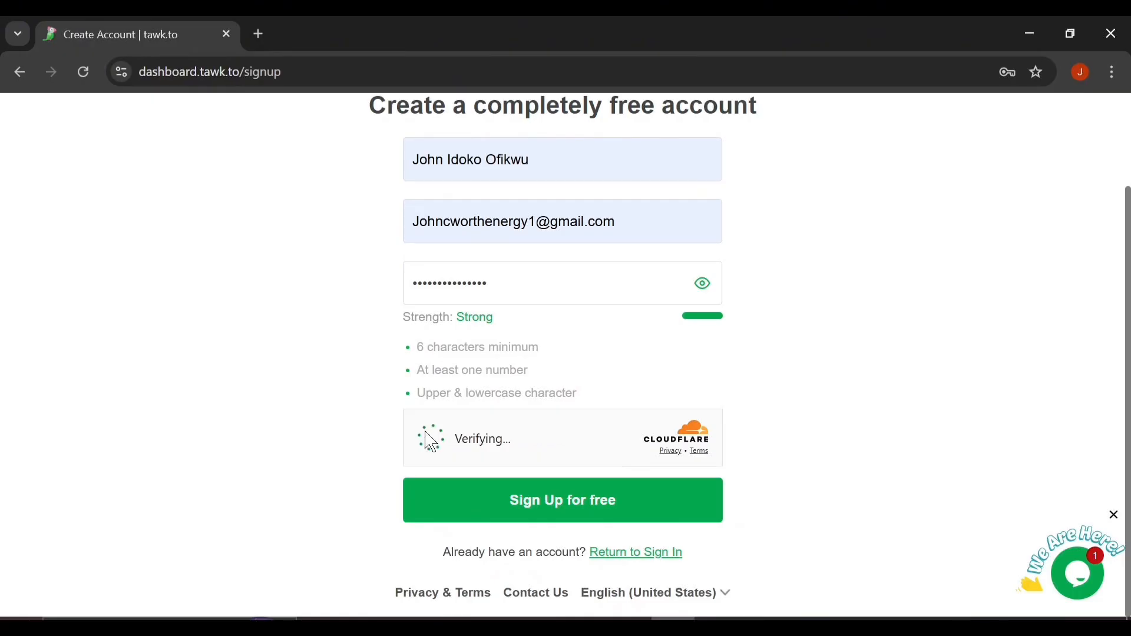
{"action": "left_click", "coordinate": [546, 521]}
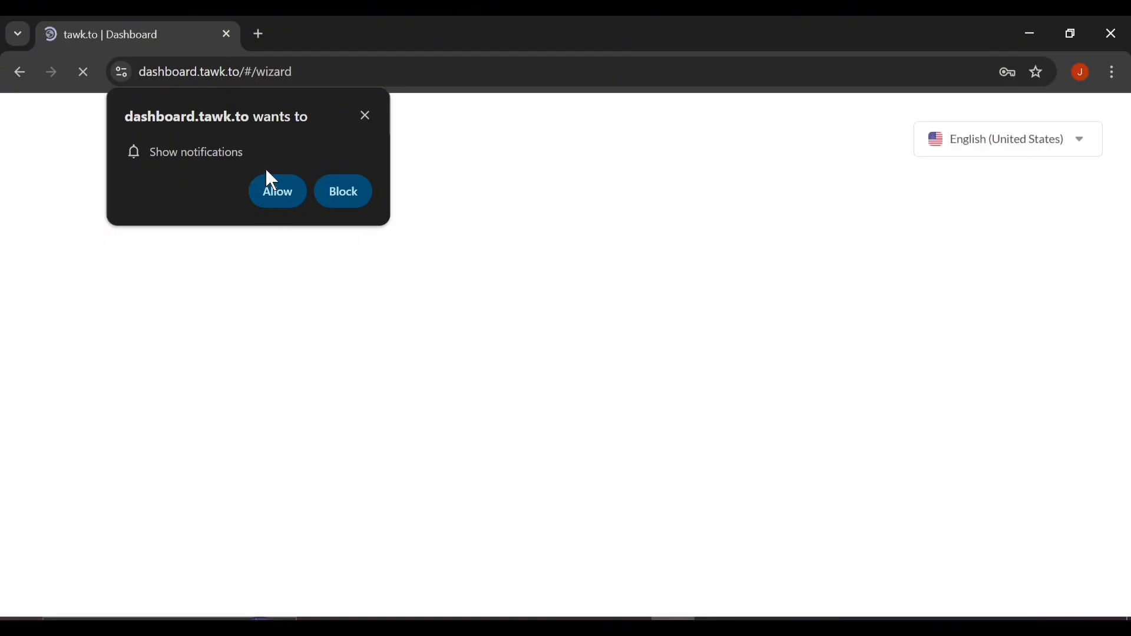
Allow notifications, save the password, and choose Live Chat to set up
{"action": "left_click", "coordinate": [273, 192]}
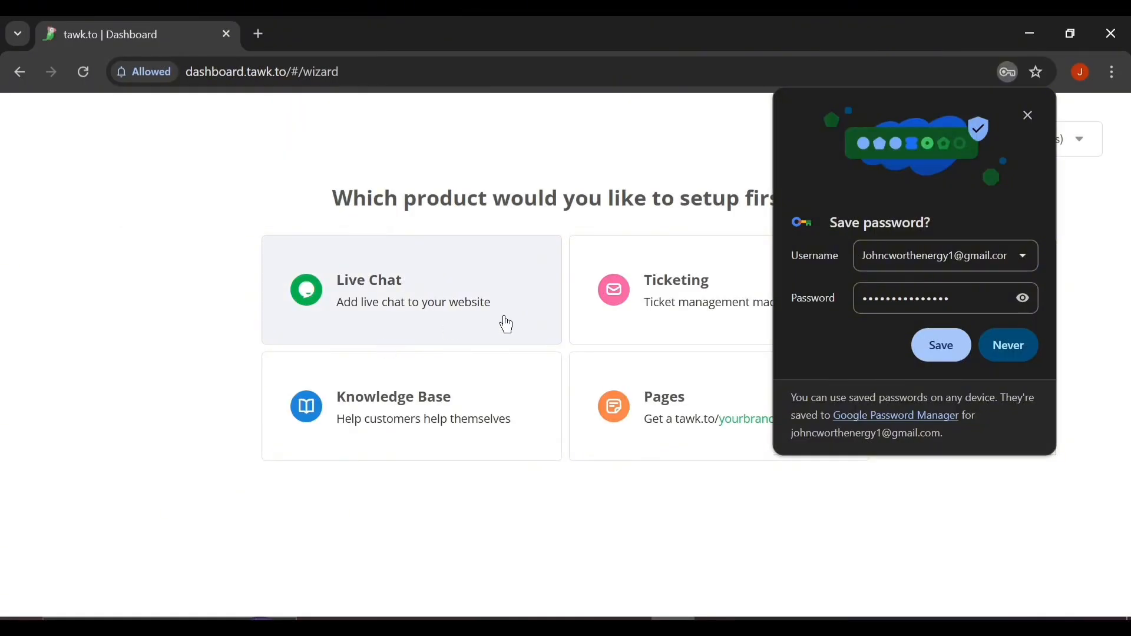
{"action": "left_click", "coordinate": [941, 346]}
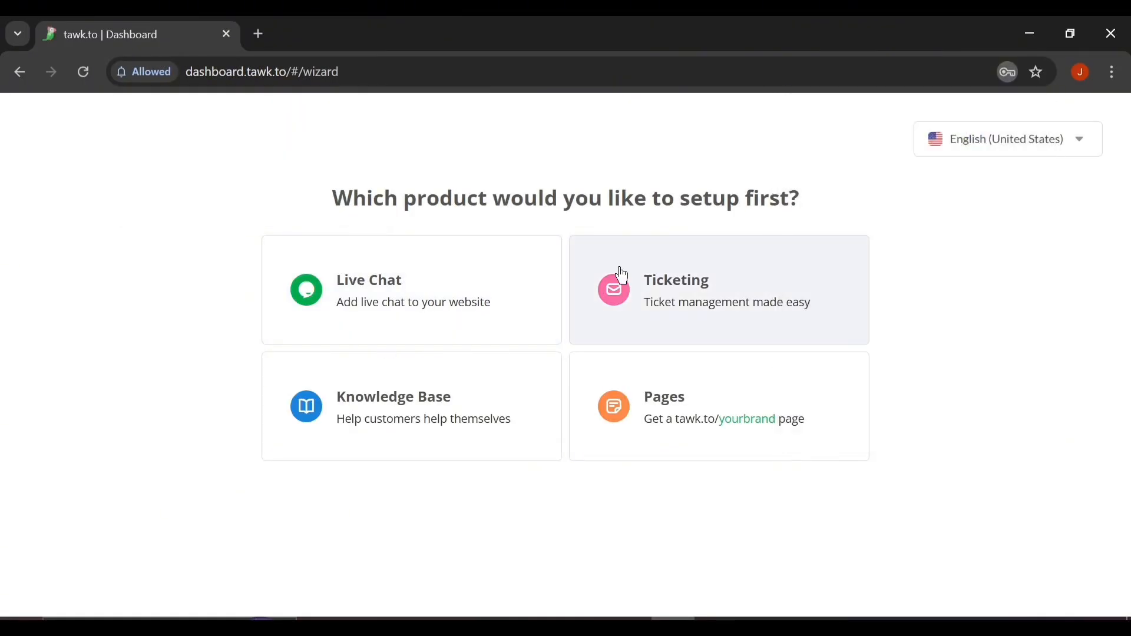
{"action": "left_click", "coordinate": [416, 286]}
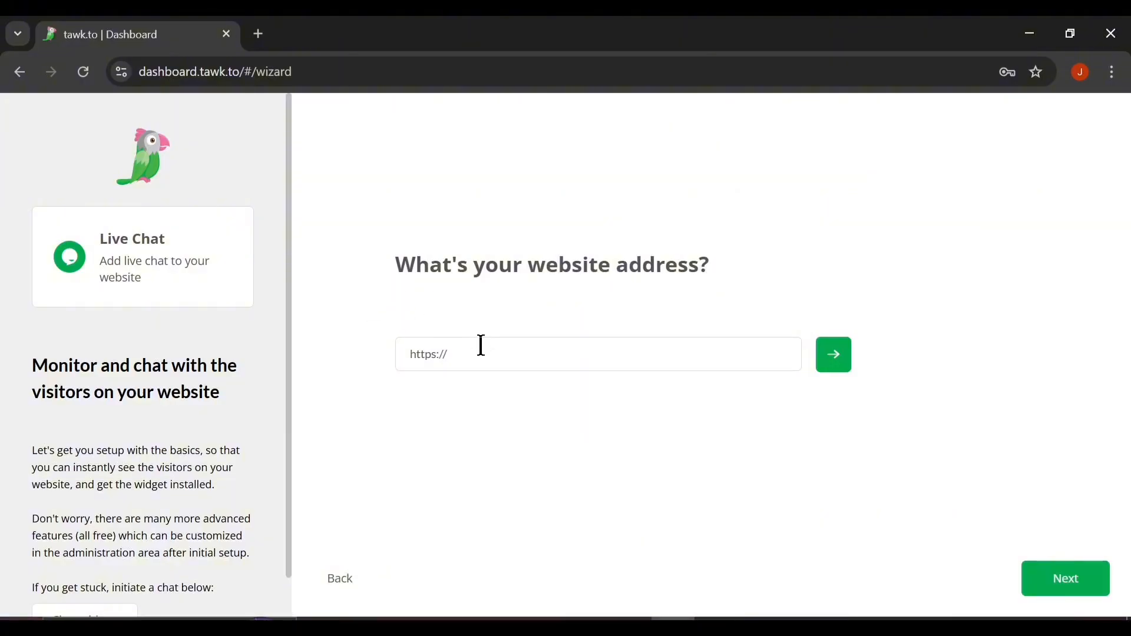
{"action": "left_click", "coordinate": [481, 348]}
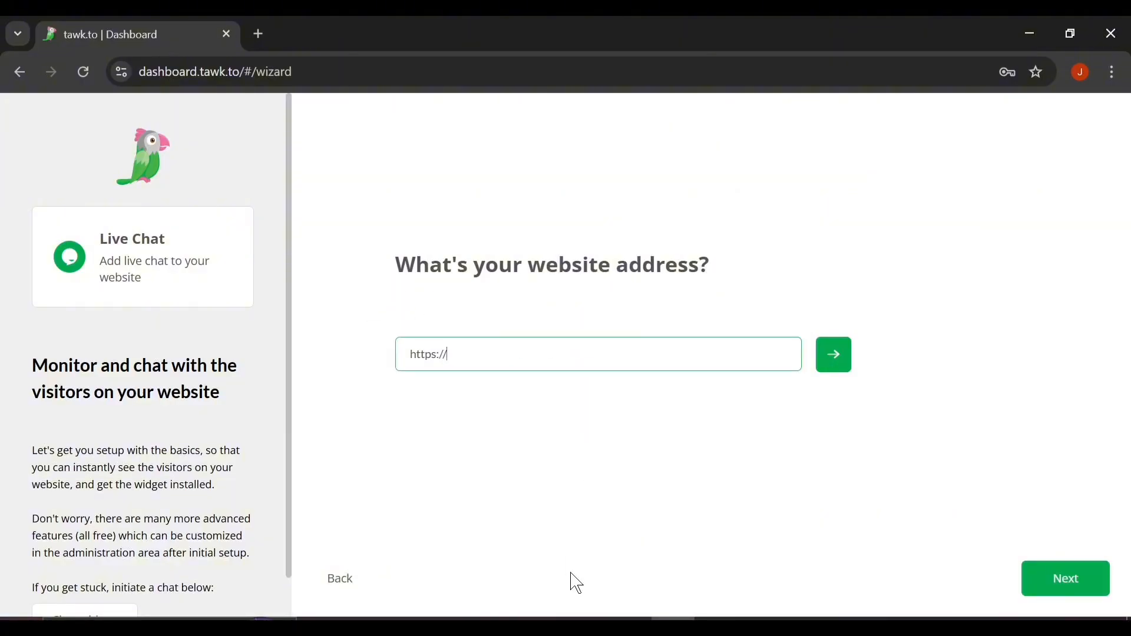
{"action": "left_click", "coordinate": [584, 627]}
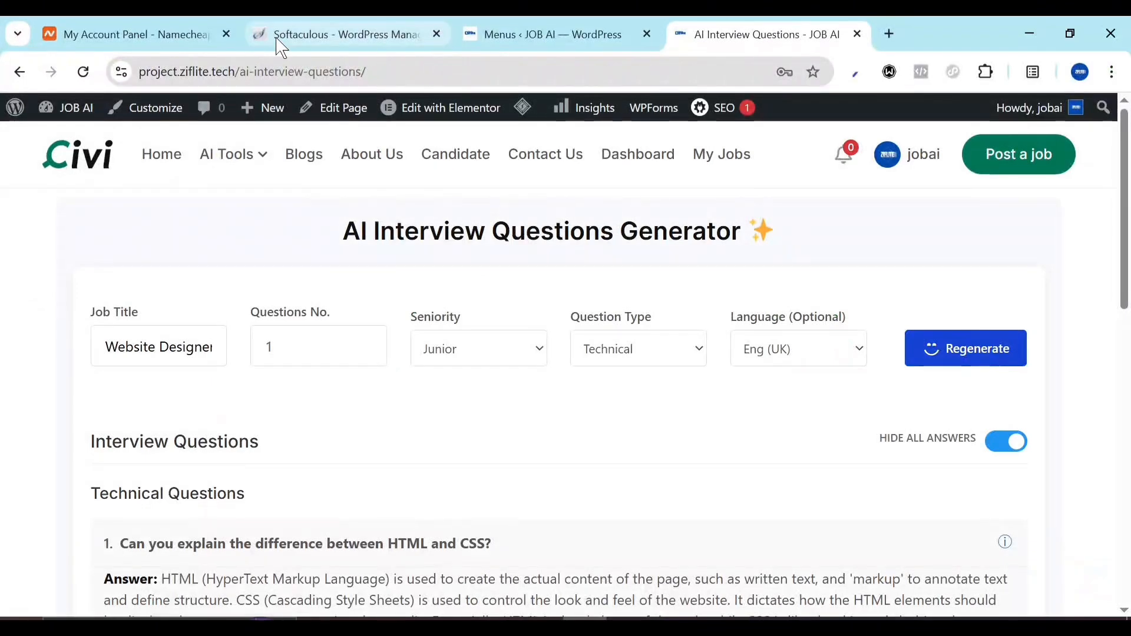
{"action": "left_click_drag", "start_coordinate": [236, 71], "coordinate": [137, 75]}
{"action": "key", "text": "ctrl+c"}
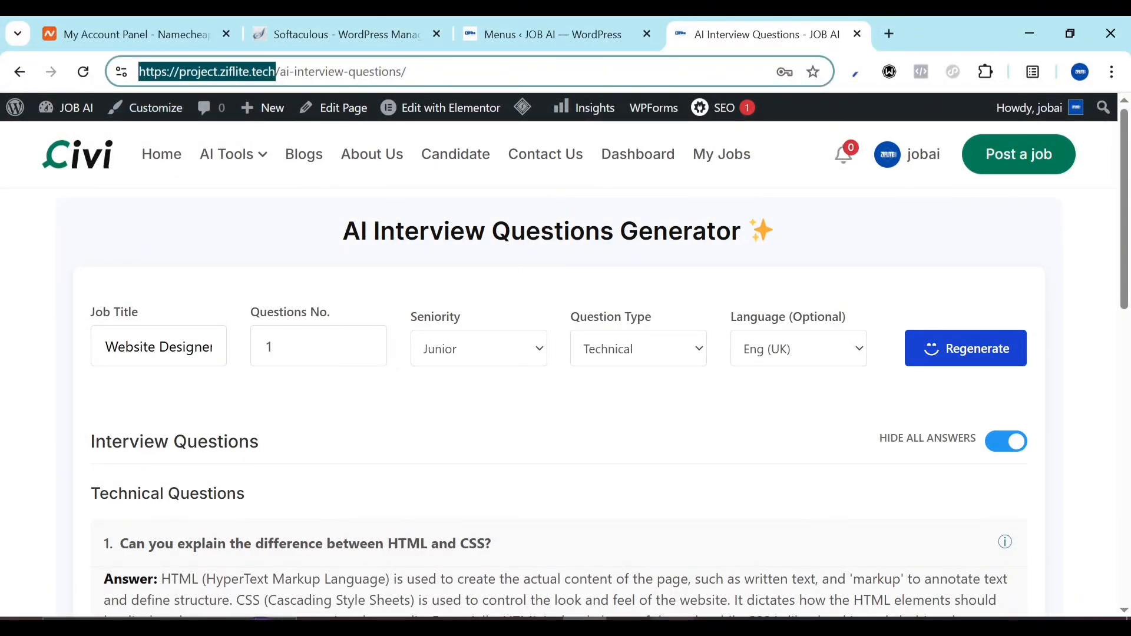
{"action": "left_click", "coordinate": [672, 627]}
{"action": "left_click", "coordinate": [568, 344]}
{"action": "key", "text": "ctrl+v"}
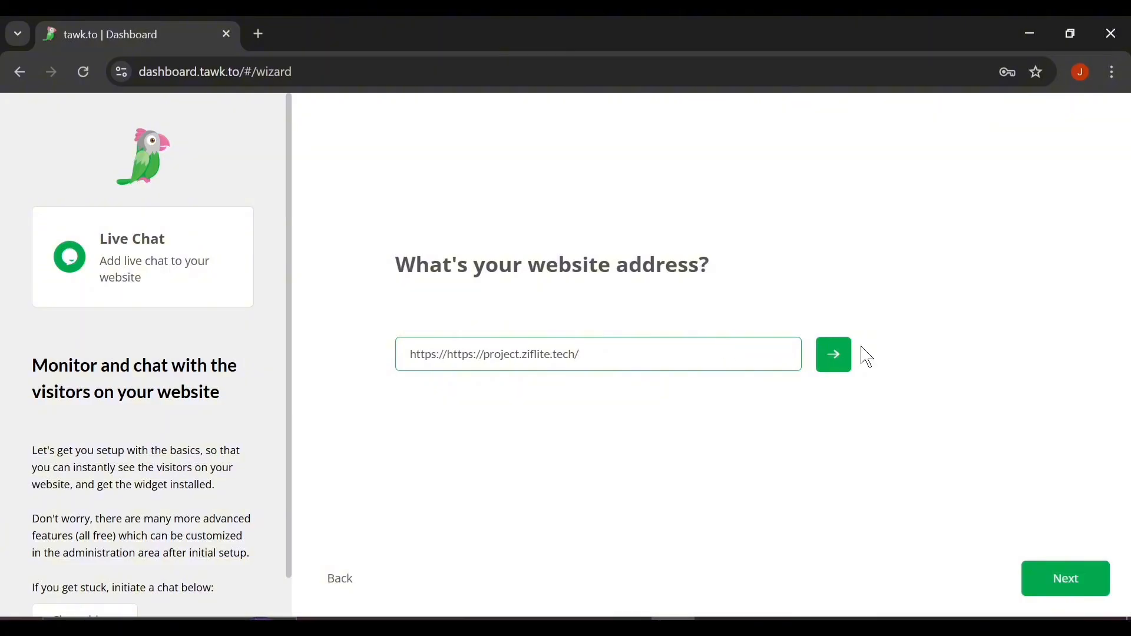
{"action": "left_click", "coordinate": [1079, 592]}
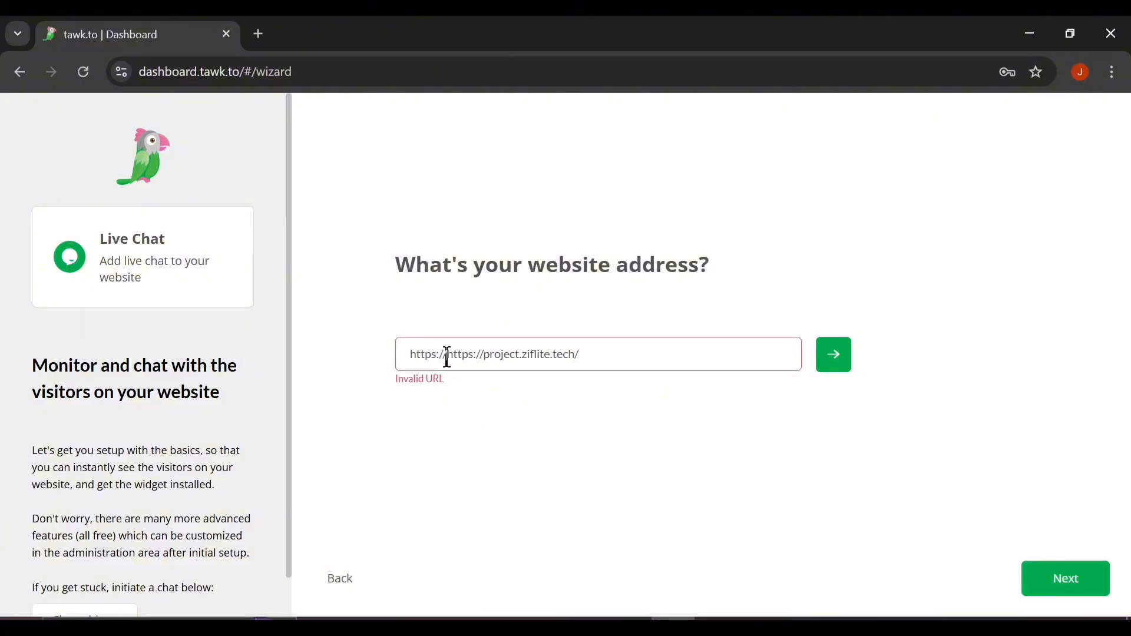
{"action": "left_click_drag", "start_coordinate": [447, 357], "coordinate": [316, 383]}
{"action": "key", "text": "BackSpace"}
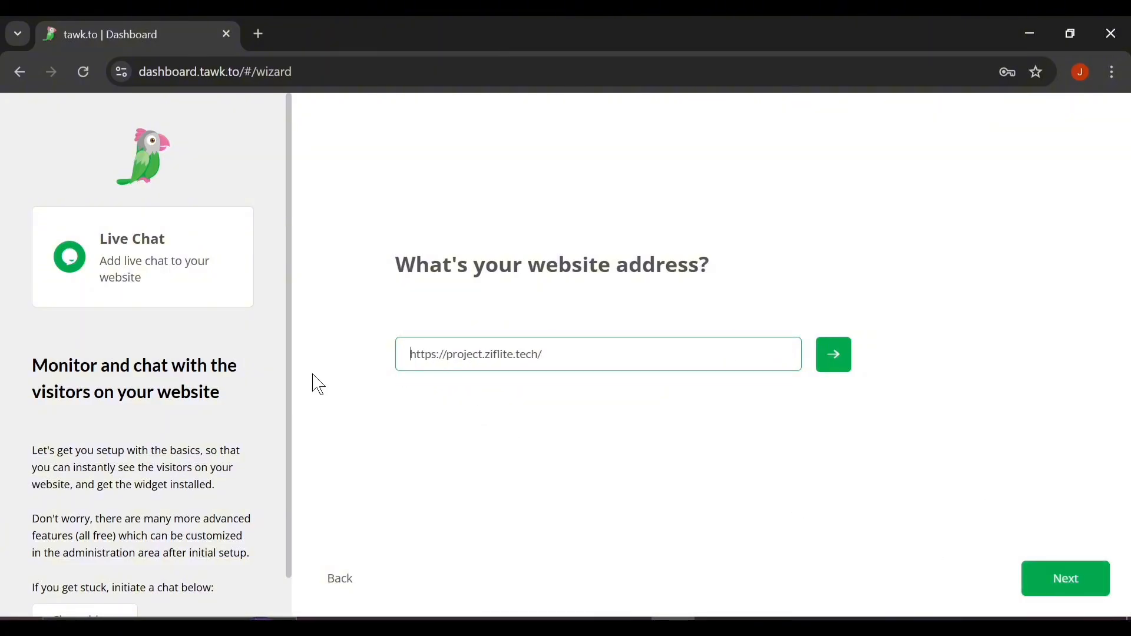
{"action": "left_click", "coordinate": [1065, 579]}
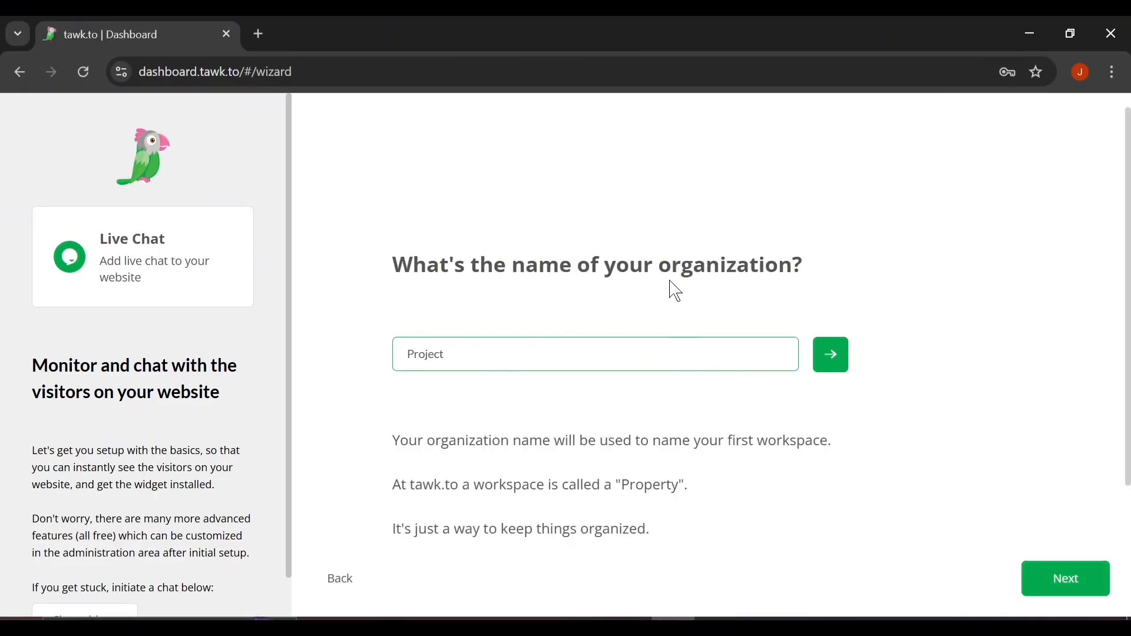
Rename the organization to AI job
{"action": "double_click", "coordinate": [614, 352]}
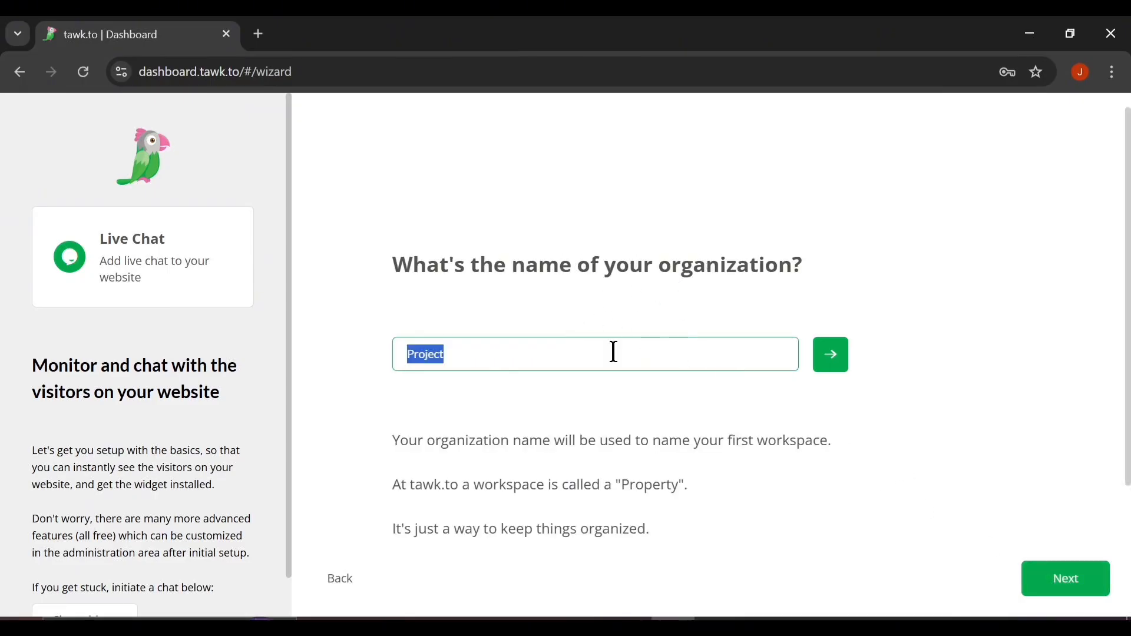
{"action": "type", "text": "Al"}
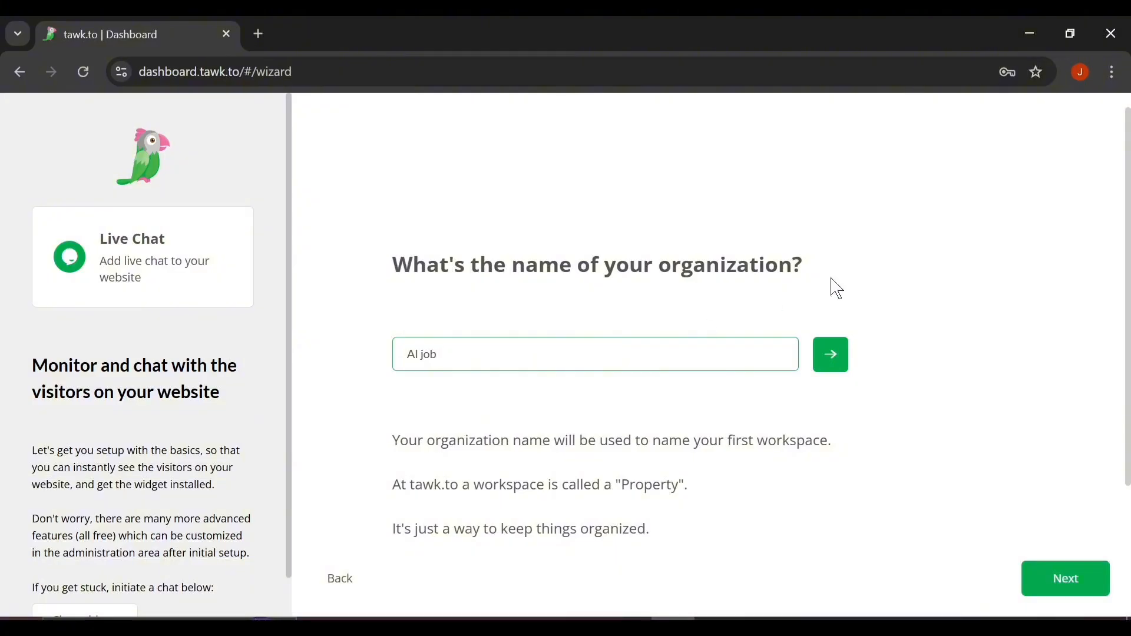
{"action": "left_click", "coordinate": [1063, 567]}
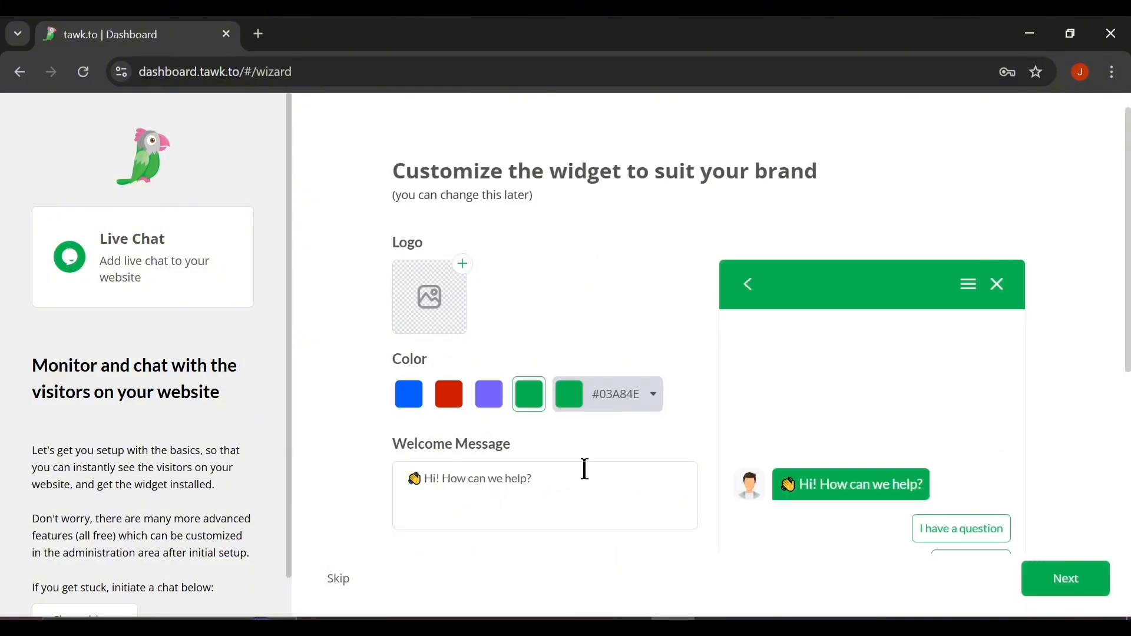
Change the welcome message to "Do you need a job?" and save the widget
{"action": "left_click_drag", "start_coordinate": [526, 478], "coordinate": [424, 486]}
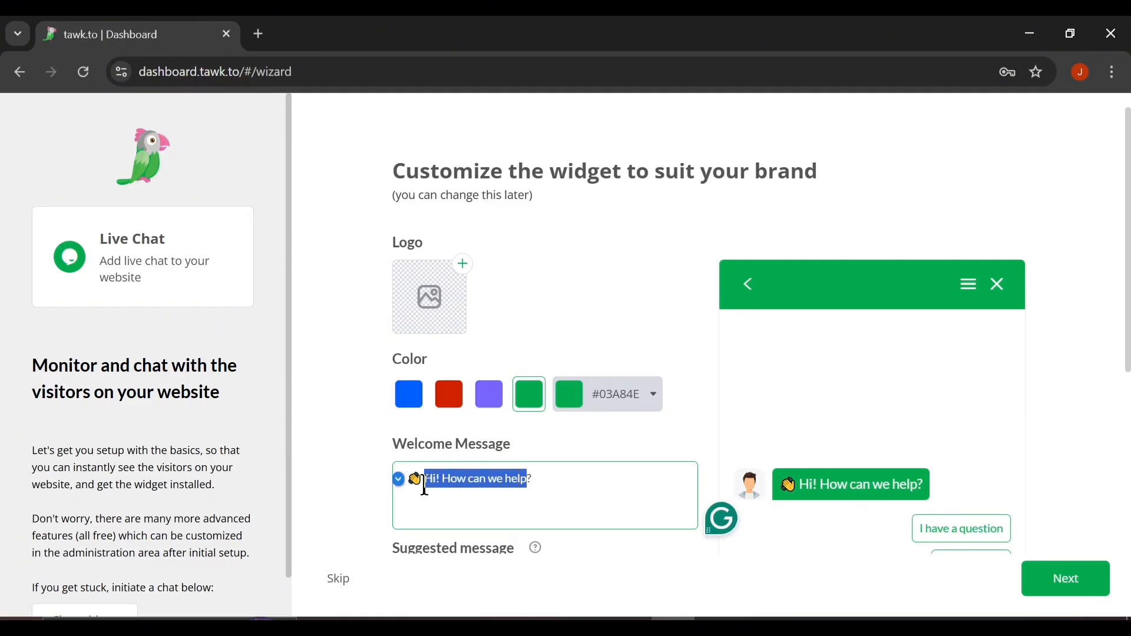
{"action": "key", "text": "BackSpace"}
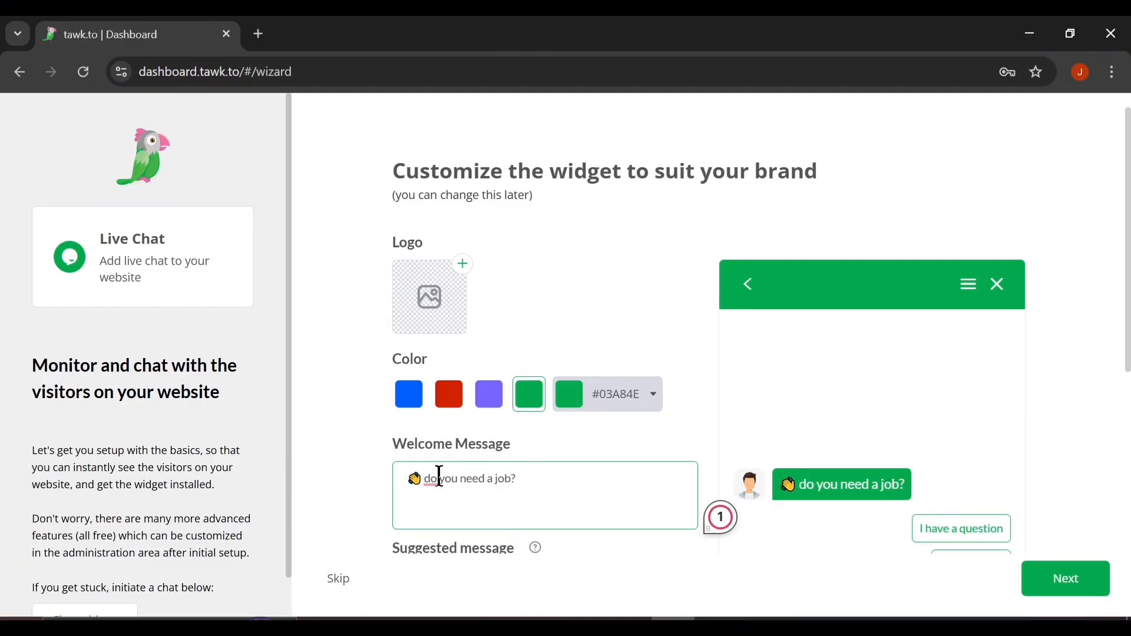
{"action": "mouse_move", "coordinate": [430, 478]}
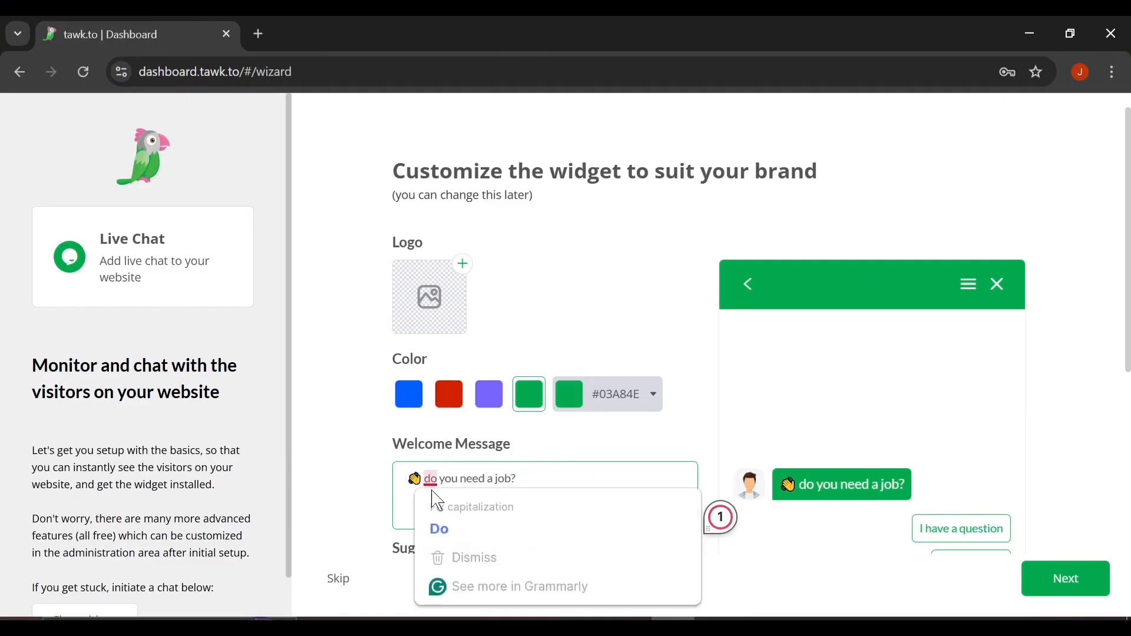
{"action": "left_click", "coordinate": [437, 532]}
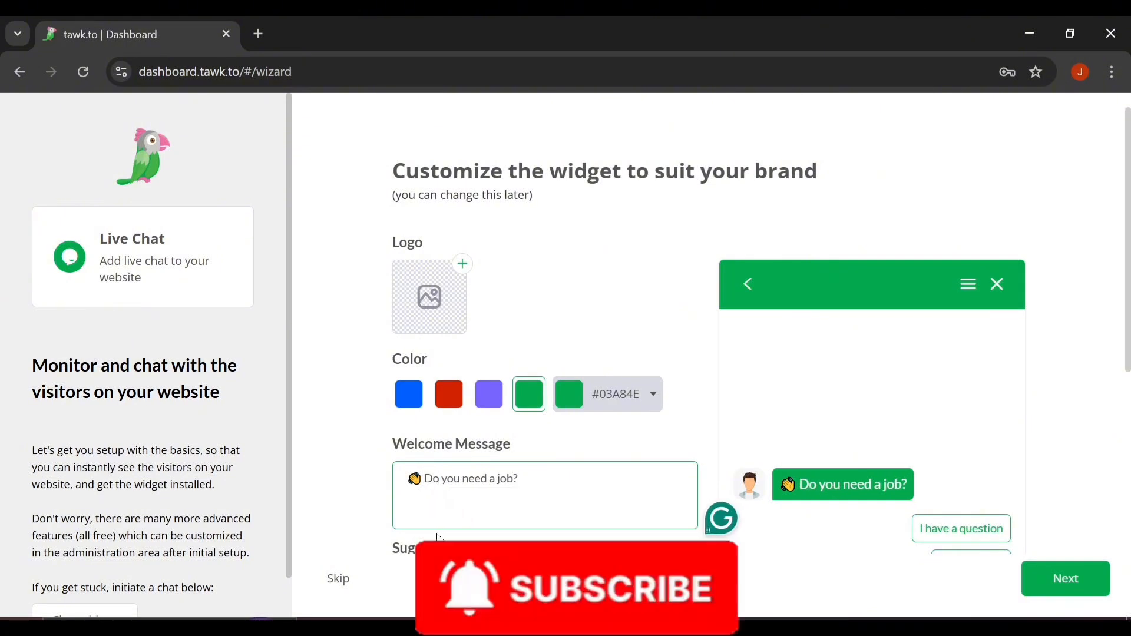
{"action": "scroll", "coordinate": [864, 528], "scroll_direction": "down", "scroll_amount": 3}
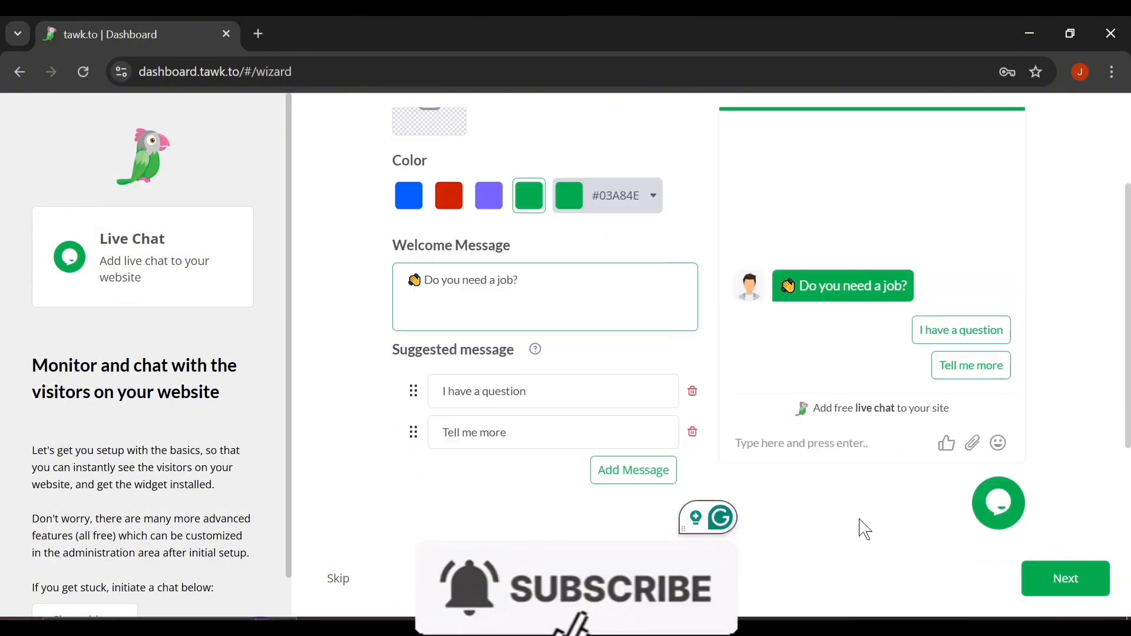
{"action": "scroll", "coordinate": [864, 528], "scroll_direction": "down", "scroll_amount": 2}
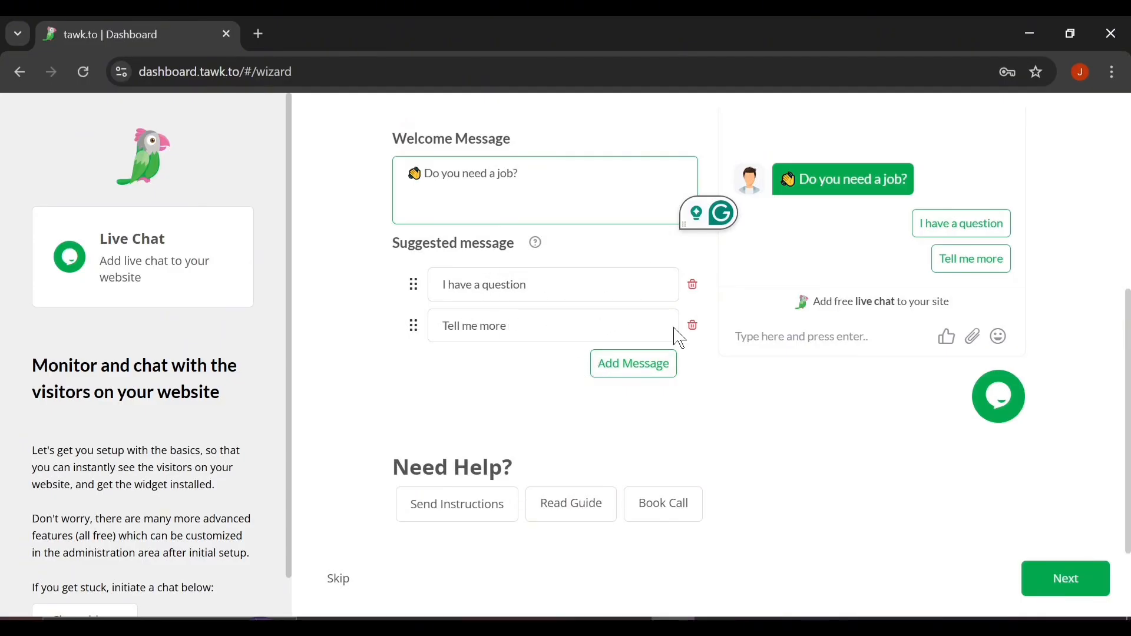
{"action": "left_click", "coordinate": [1073, 596]}
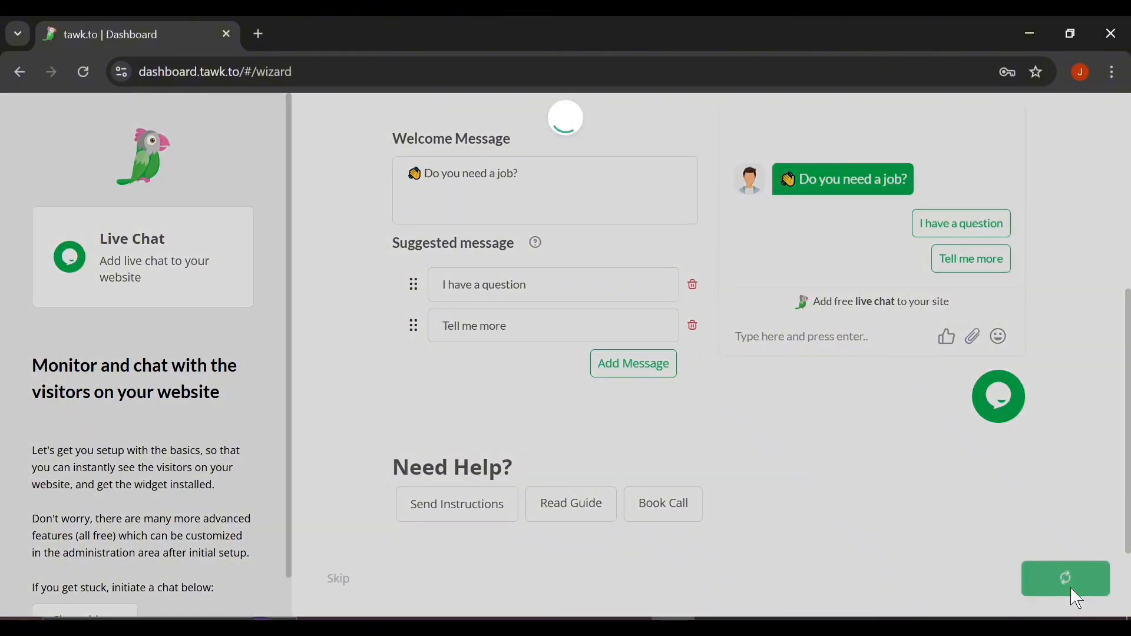
Move past the widget code step and skip the connection check
{"action": "scroll", "coordinate": [915, 460], "scroll_direction": "up", "scroll_amount": 3}
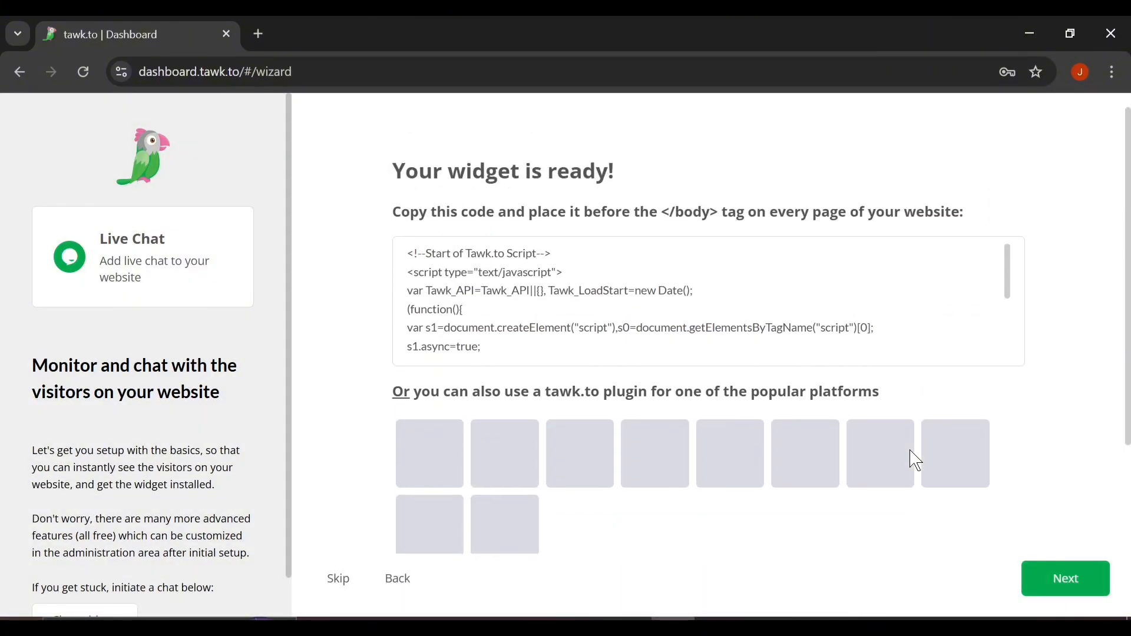
{"action": "scroll", "coordinate": [623, 526], "scroll_direction": "down", "scroll_amount": 1}
{"action": "scroll", "coordinate": [623, 526], "scroll_direction": "down", "scroll_amount": 2}
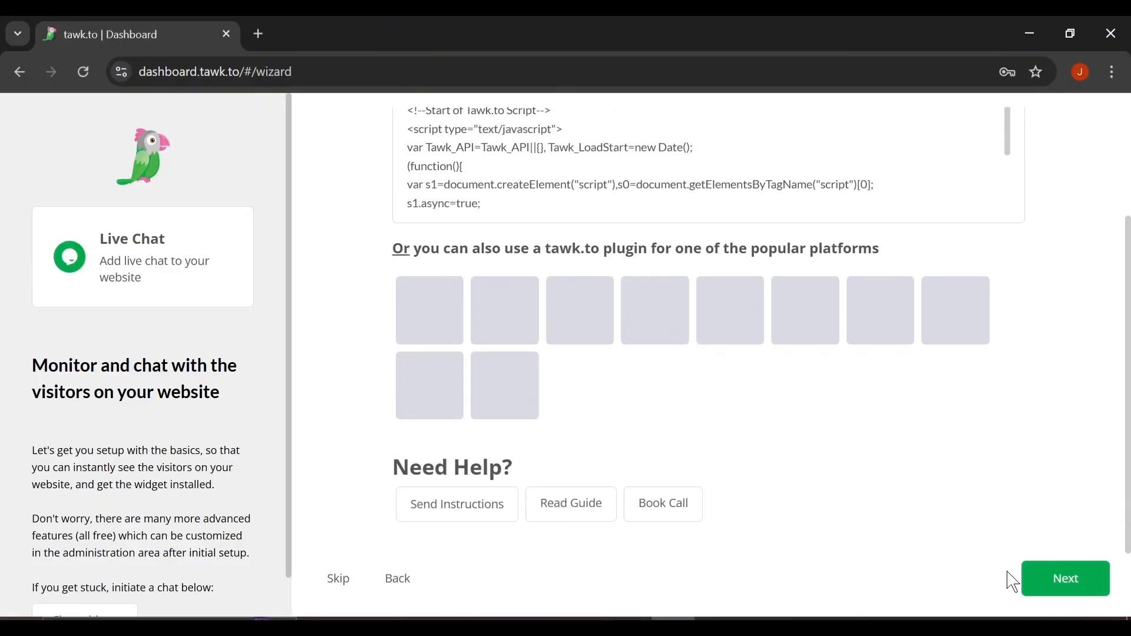
{"action": "left_click", "coordinate": [1066, 580]}
{"action": "left_click", "coordinate": [1066, 581]}
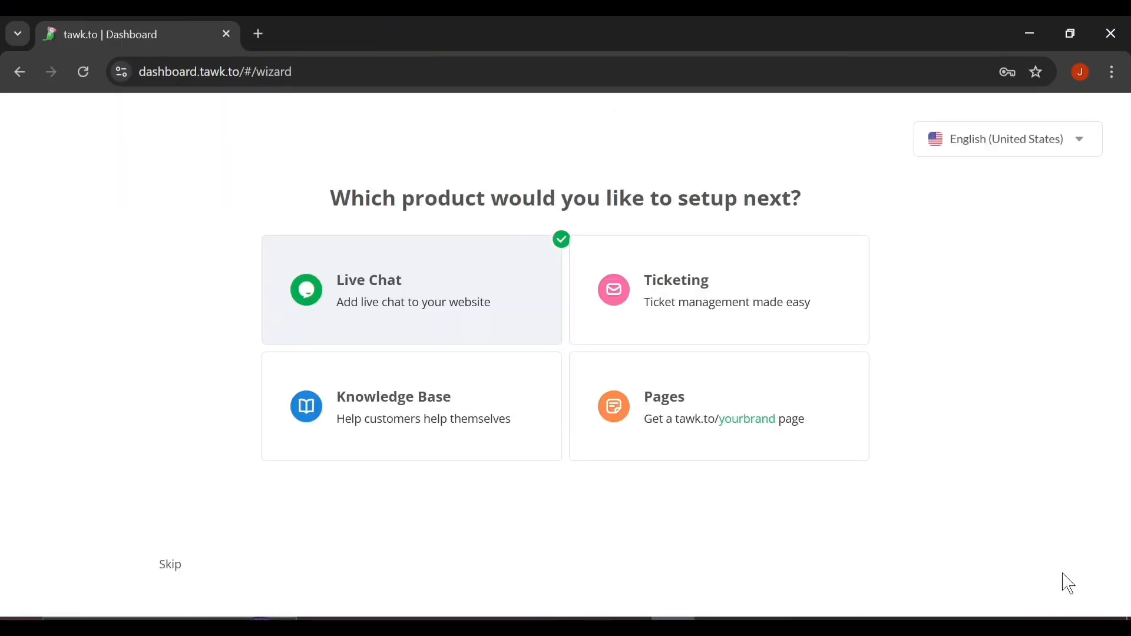
Skip adding another product and inviting teammates, then decline the dashboard tour
{"action": "left_click", "coordinate": [184, 568]}
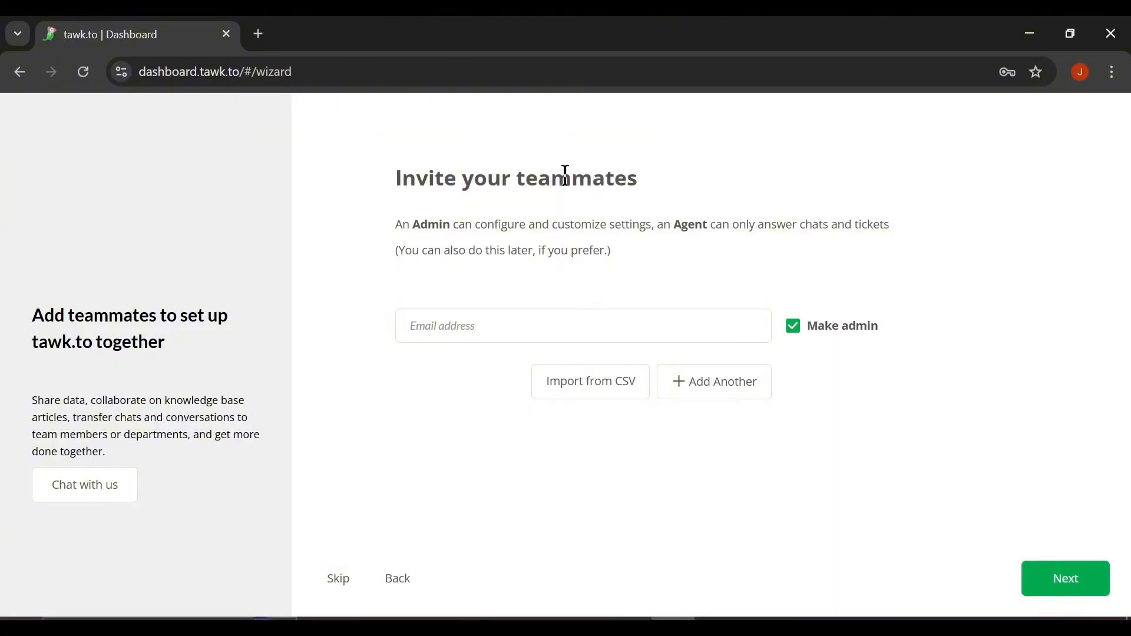
{"action": "left_click", "coordinate": [339, 577]}
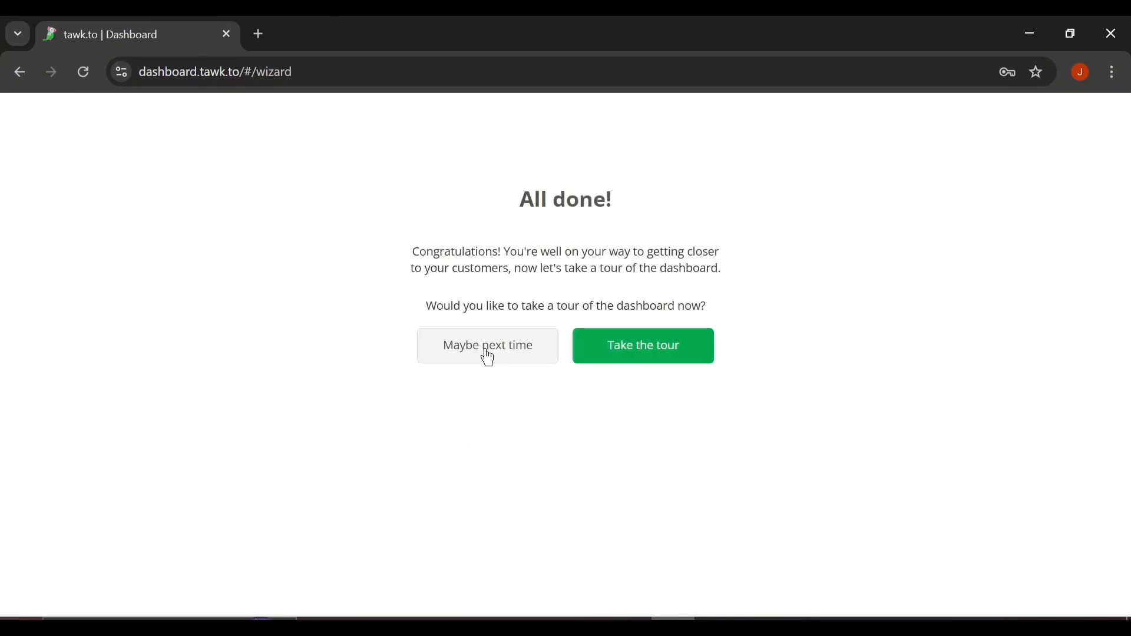
{"action": "left_click", "coordinate": [488, 347]}
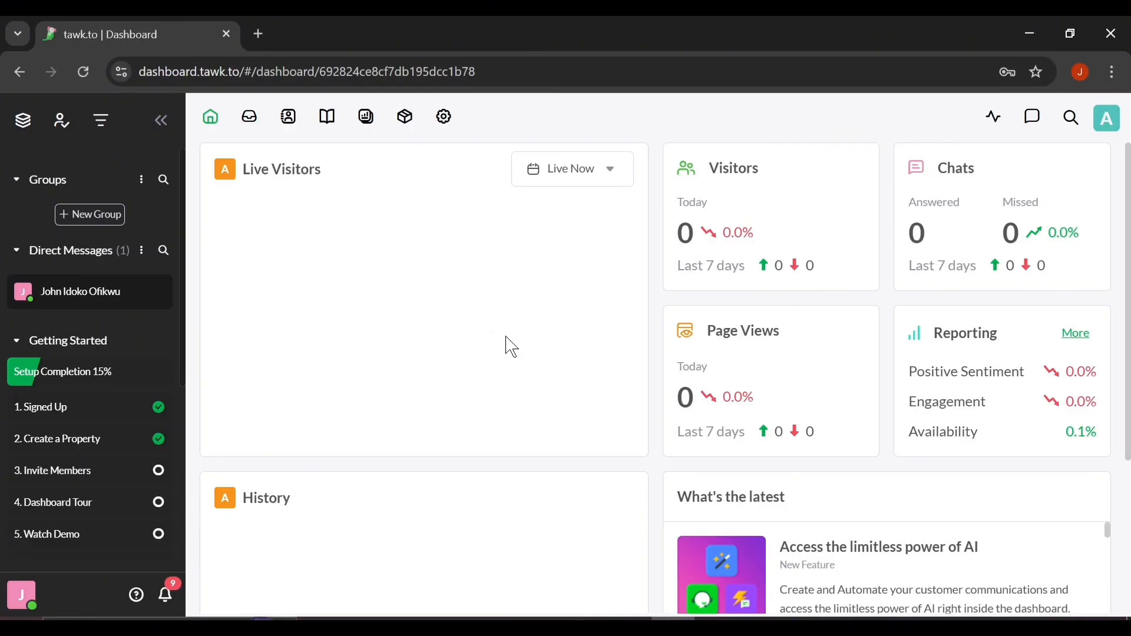
Open Administration and go to Channels > Chat Widget settings
{"action": "left_click", "coordinate": [447, 123]}
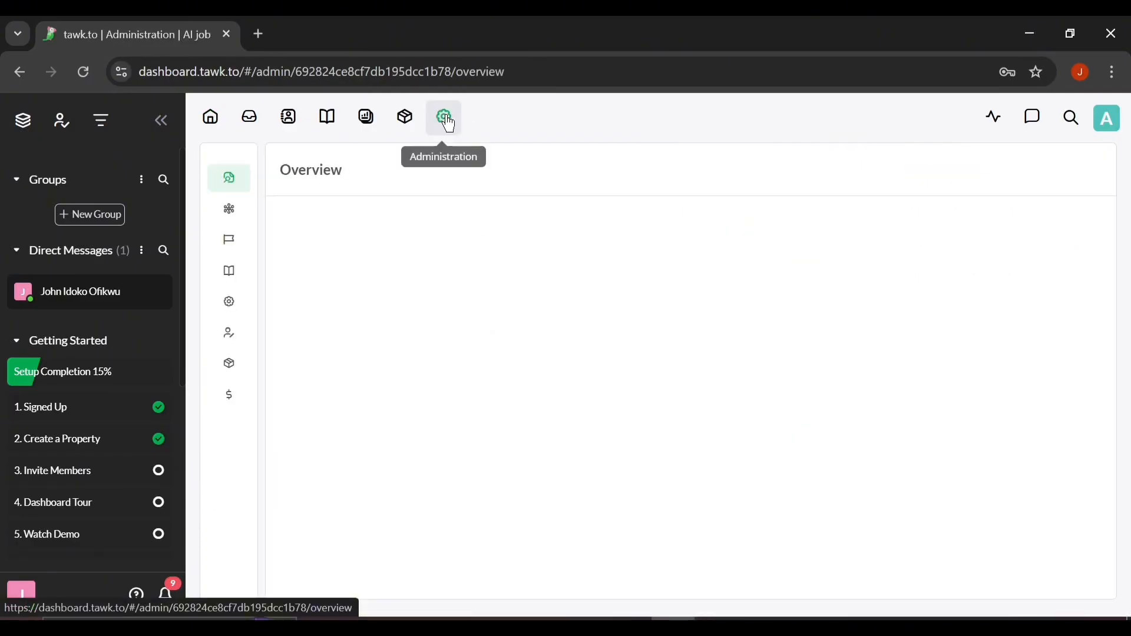
{"action": "mouse_move", "coordinate": [212, 185]}
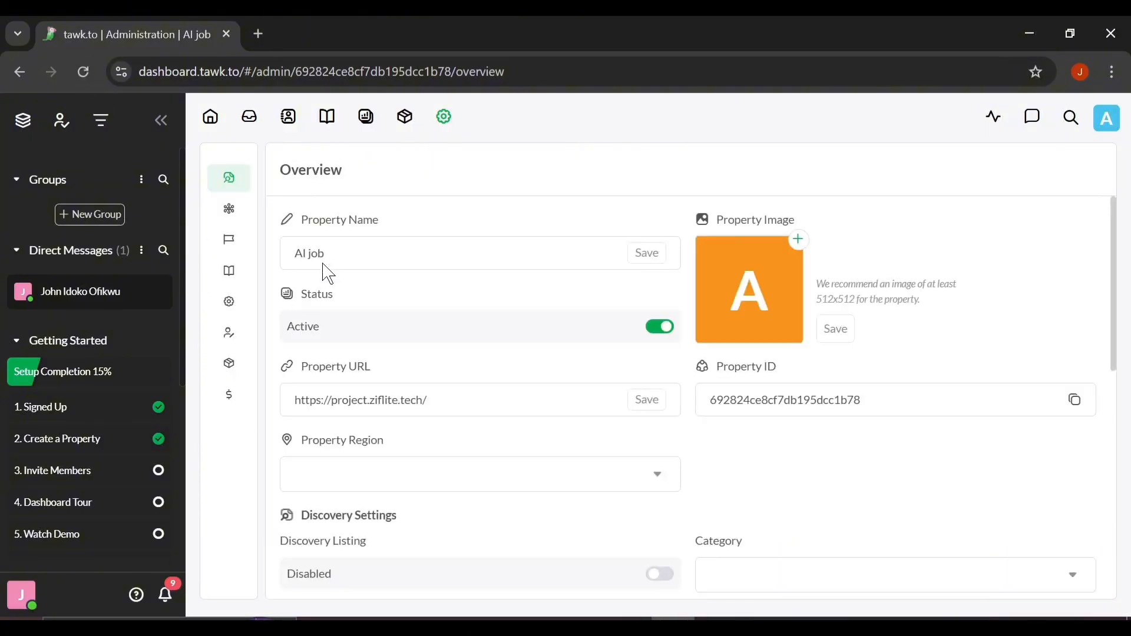
{"action": "mouse_move", "coordinate": [251, 231]}
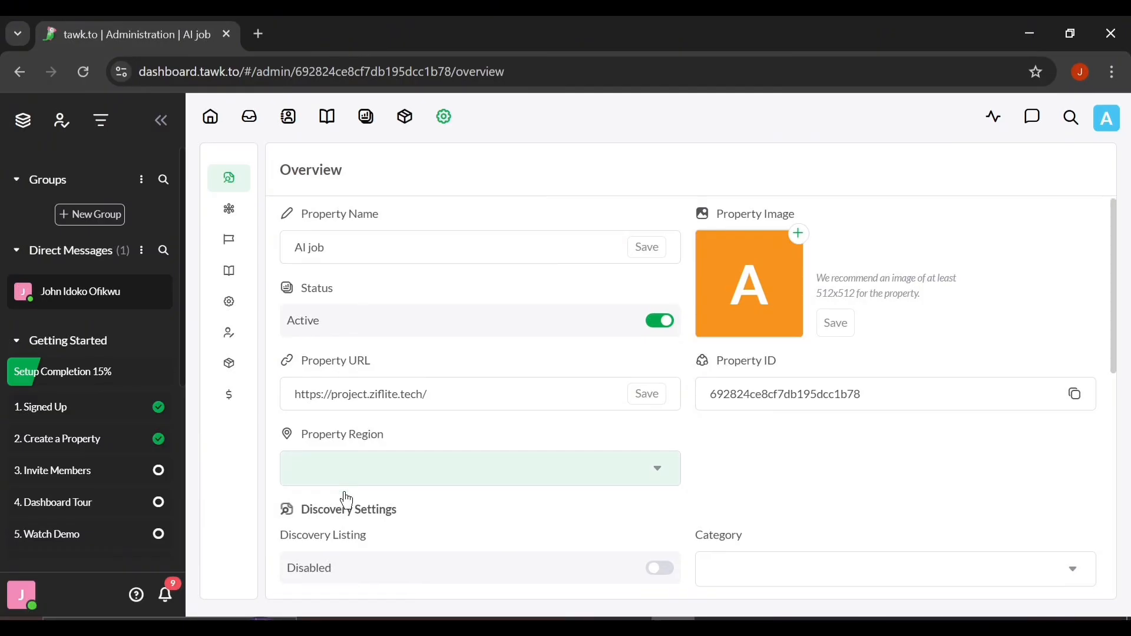
{"action": "scroll", "coordinate": [343, 497], "scroll_direction": "down", "scroll_amount": 6}
{"action": "scroll", "coordinate": [351, 500], "scroll_direction": "down", "scroll_amount": 3}
{"action": "mouse_move", "coordinate": [236, 295]}
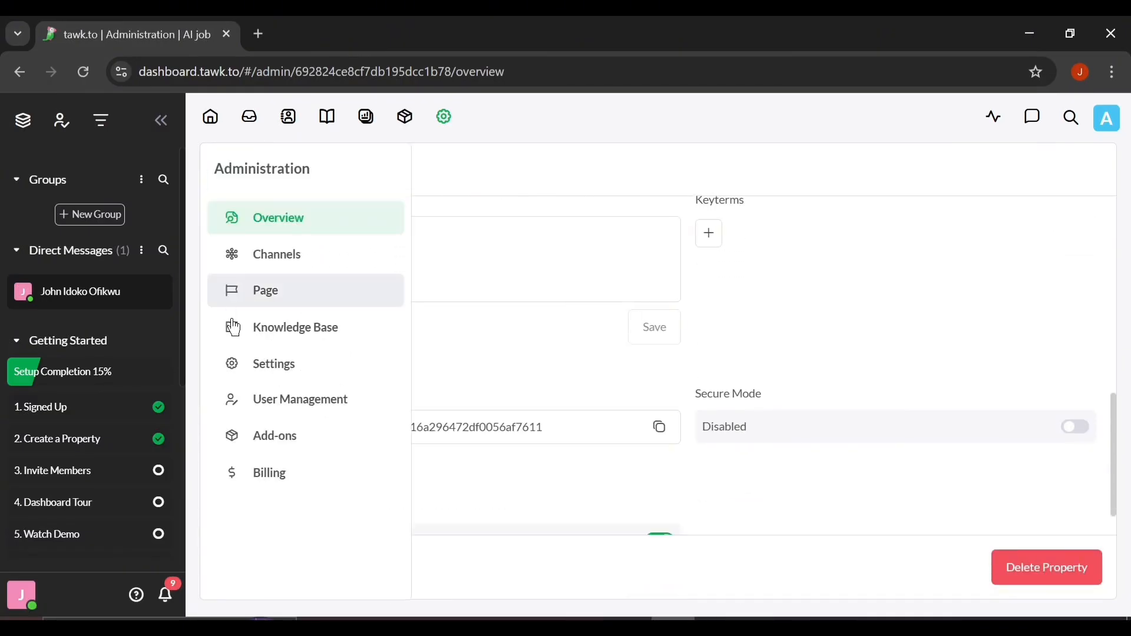
{"action": "left_click", "coordinate": [282, 371]}
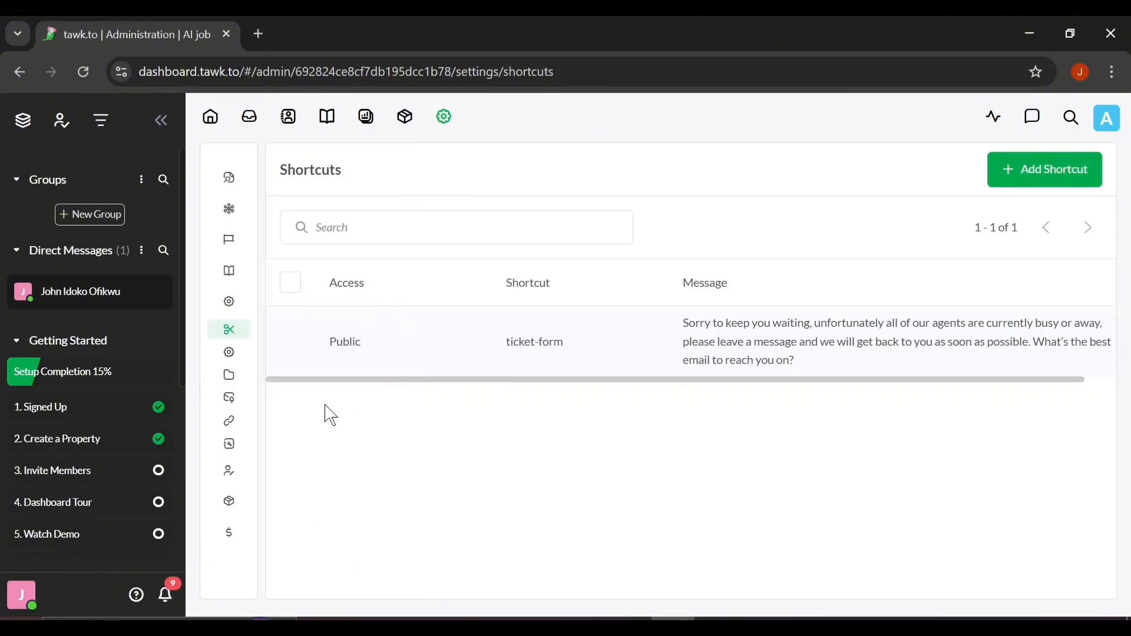
{"action": "mouse_move", "coordinate": [235, 192]}
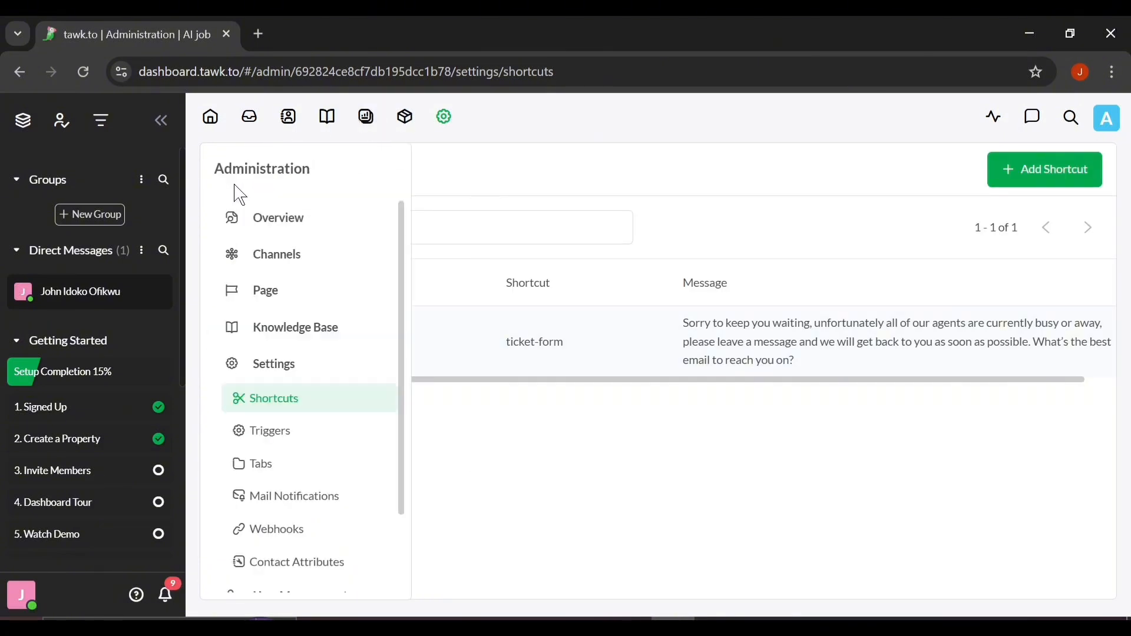
{"action": "scroll", "coordinate": [268, 472], "scroll_direction": "down", "scroll_amount": 3}
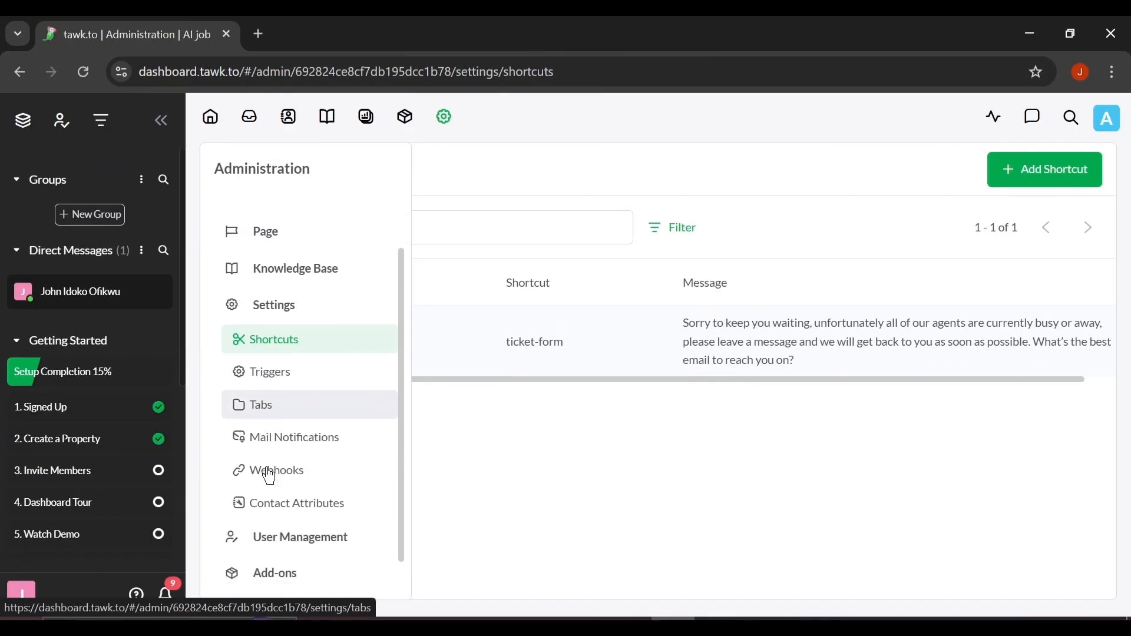
{"action": "scroll", "coordinate": [268, 475], "scroll_direction": "up", "scroll_amount": 3}
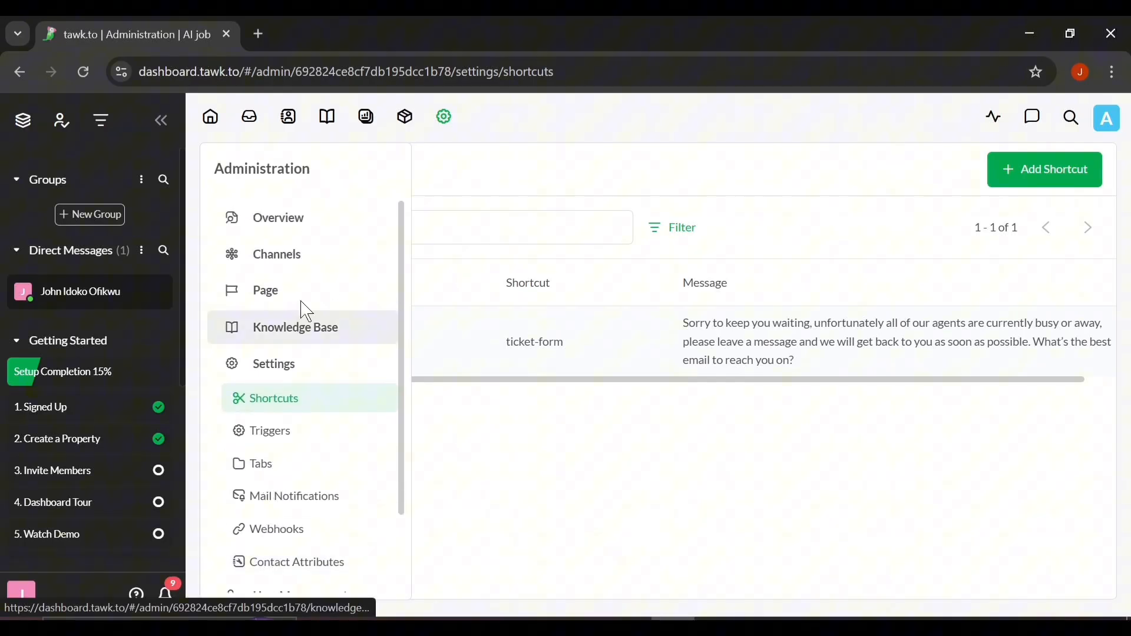
{"action": "left_click", "coordinate": [268, 263]}
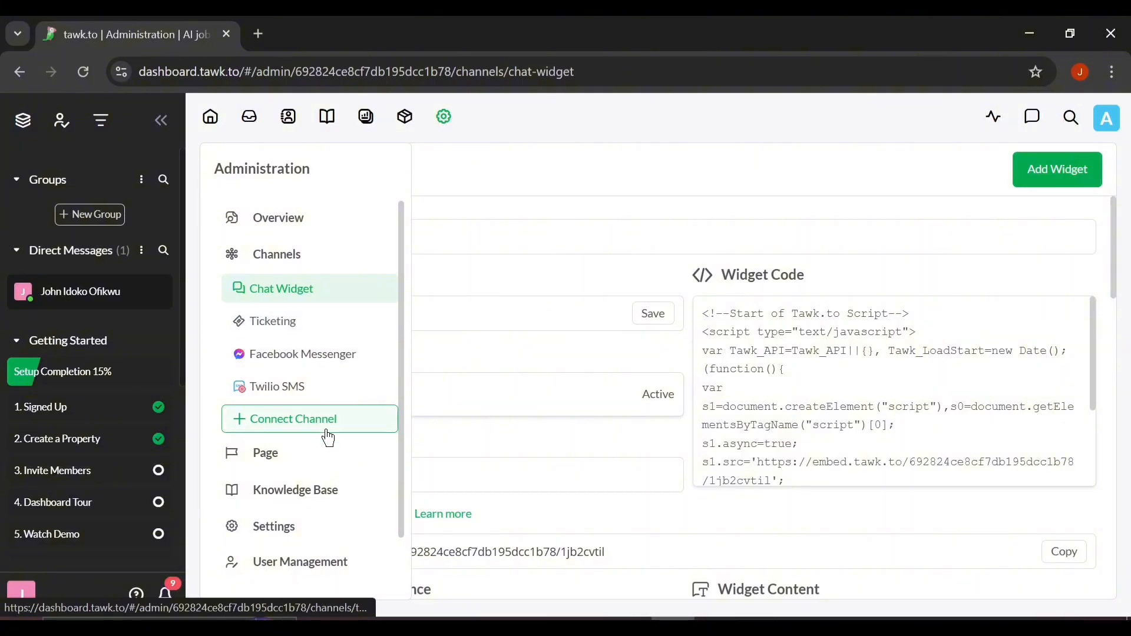
Scroll down the side nav and open the Add-ons store
{"action": "scroll", "coordinate": [563, 446], "scroll_direction": "down", "scroll_amount": 1}
{"action": "scroll", "coordinate": [567, 447], "scroll_direction": "down", "scroll_amount": 6}
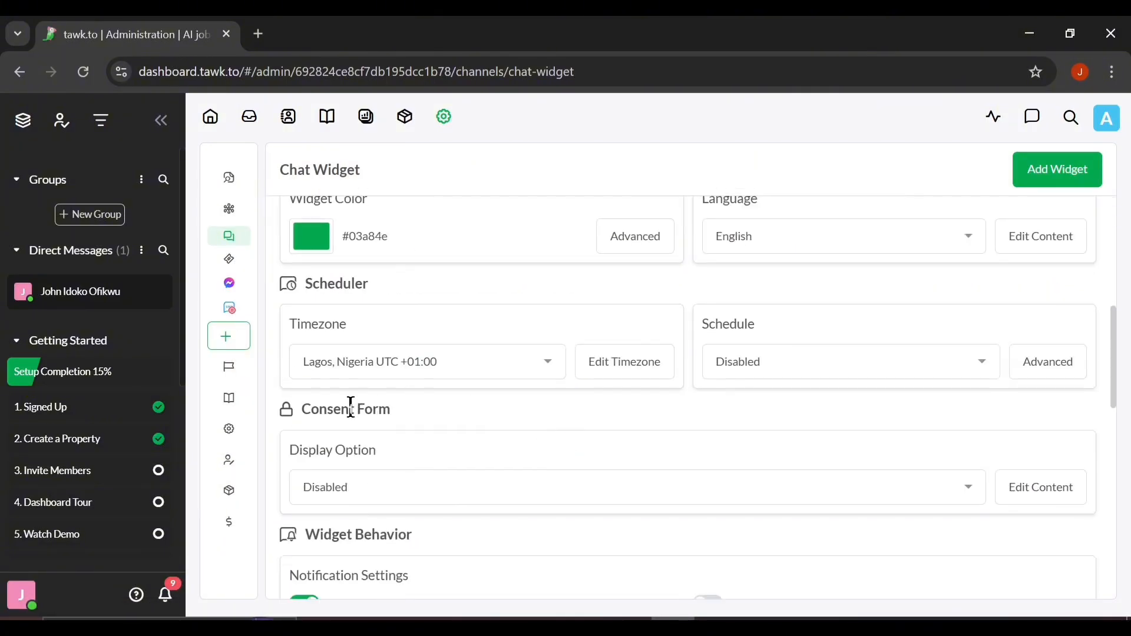
{"action": "mouse_move", "coordinate": [212, 498]}
{"action": "scroll", "coordinate": [229, 530], "scroll_direction": "down", "scroll_amount": 1}
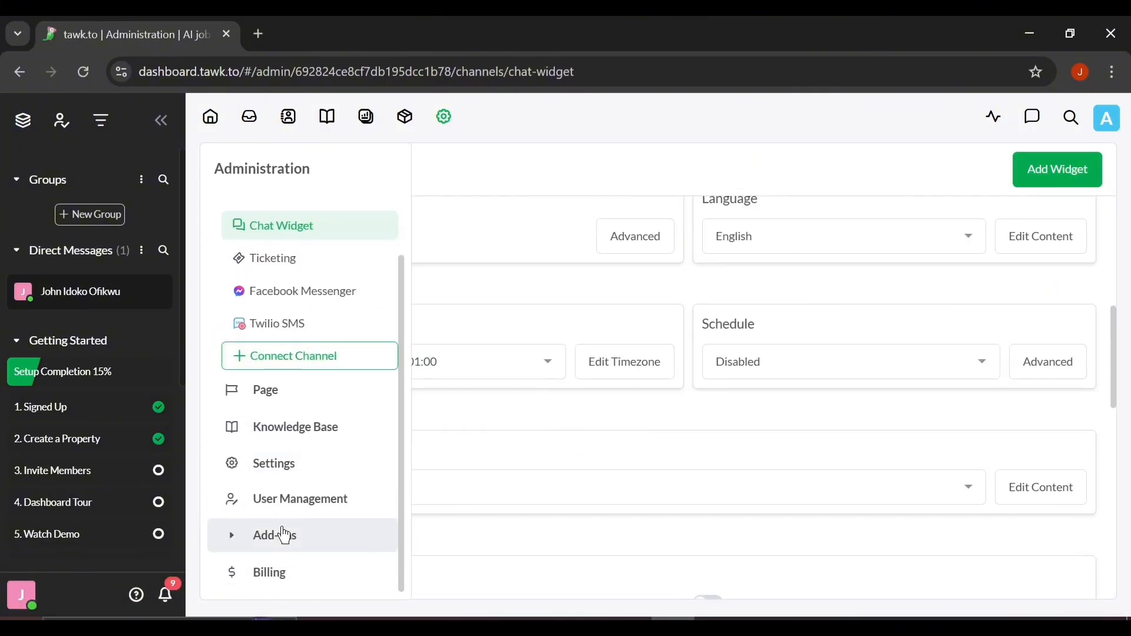
{"action": "left_click", "coordinate": [261, 542]}
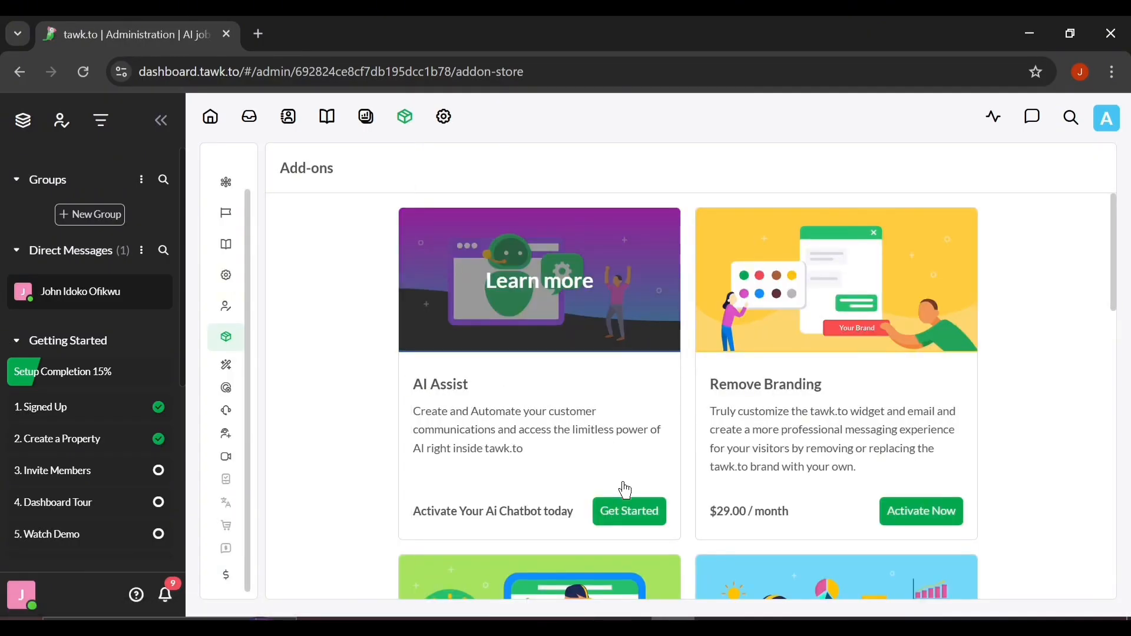
{"action": "left_click", "coordinate": [631, 512]}
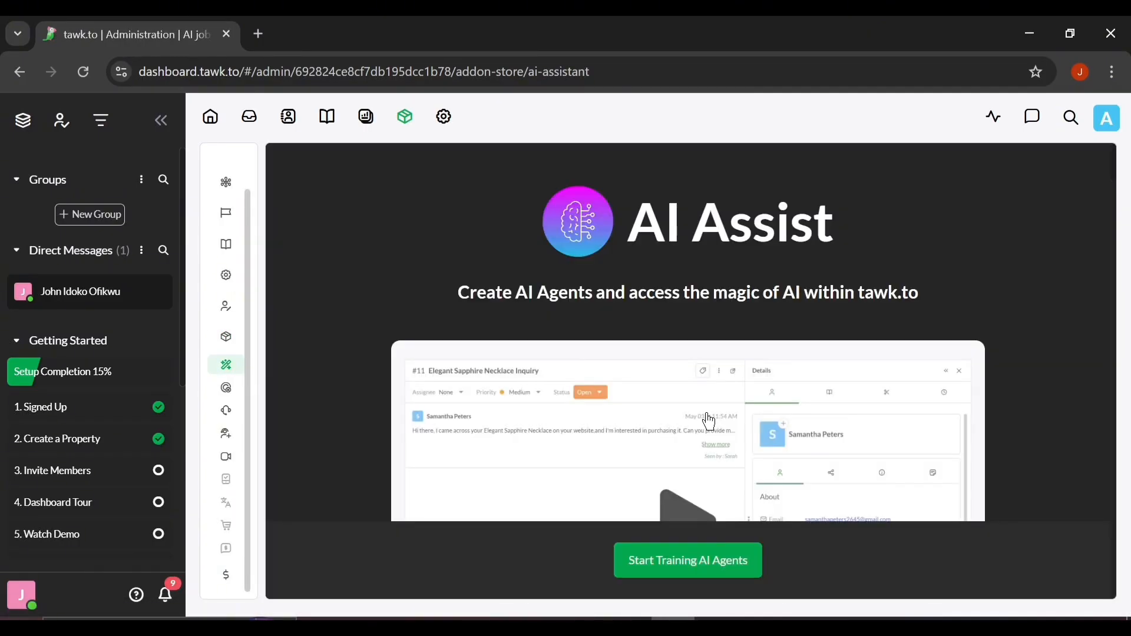
{"action": "scroll", "coordinate": [689, 550], "scroll_direction": "down", "scroll_amount": 3}
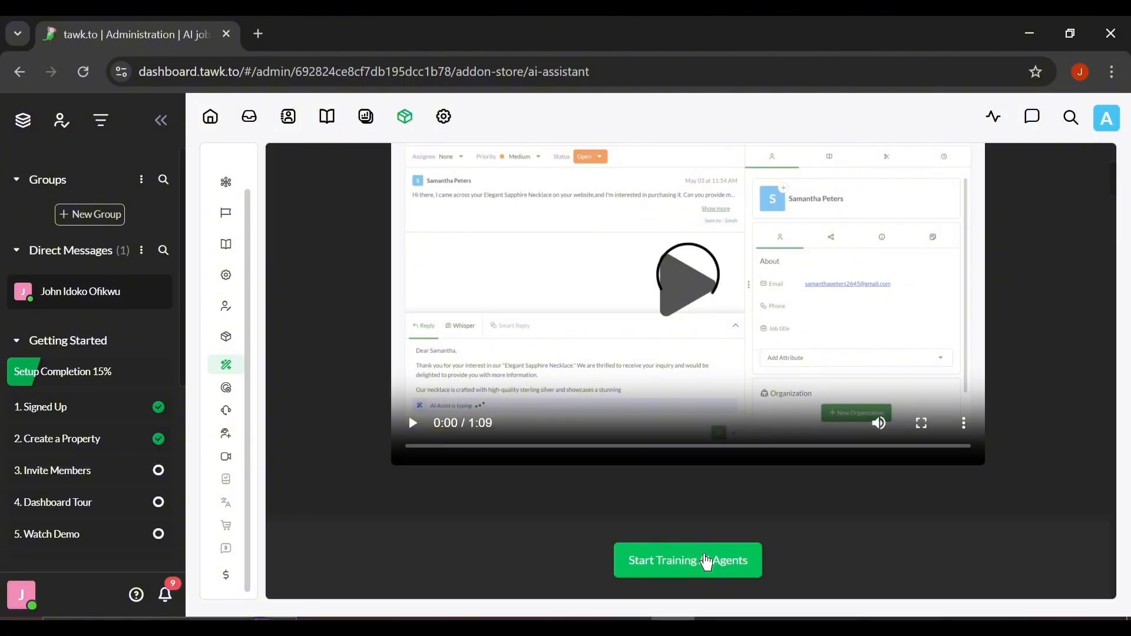
{"action": "left_click", "coordinate": [706, 561]}
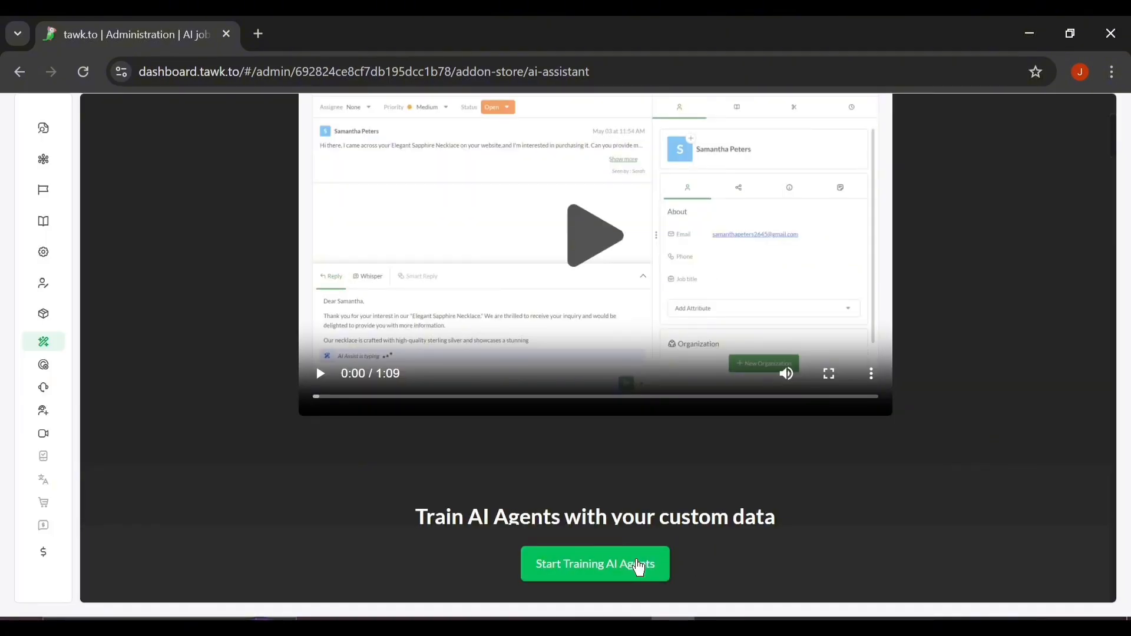
{"action": "left_click", "coordinate": [638, 567]}
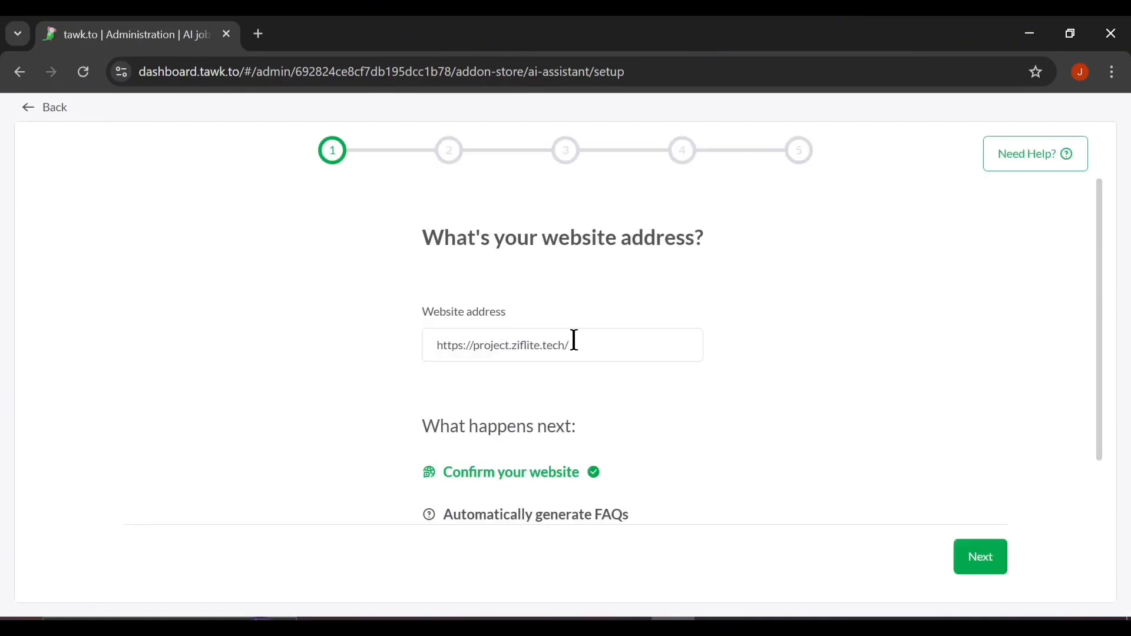
{"action": "scroll", "coordinate": [540, 422], "scroll_direction": "down", "scroll_amount": 1}
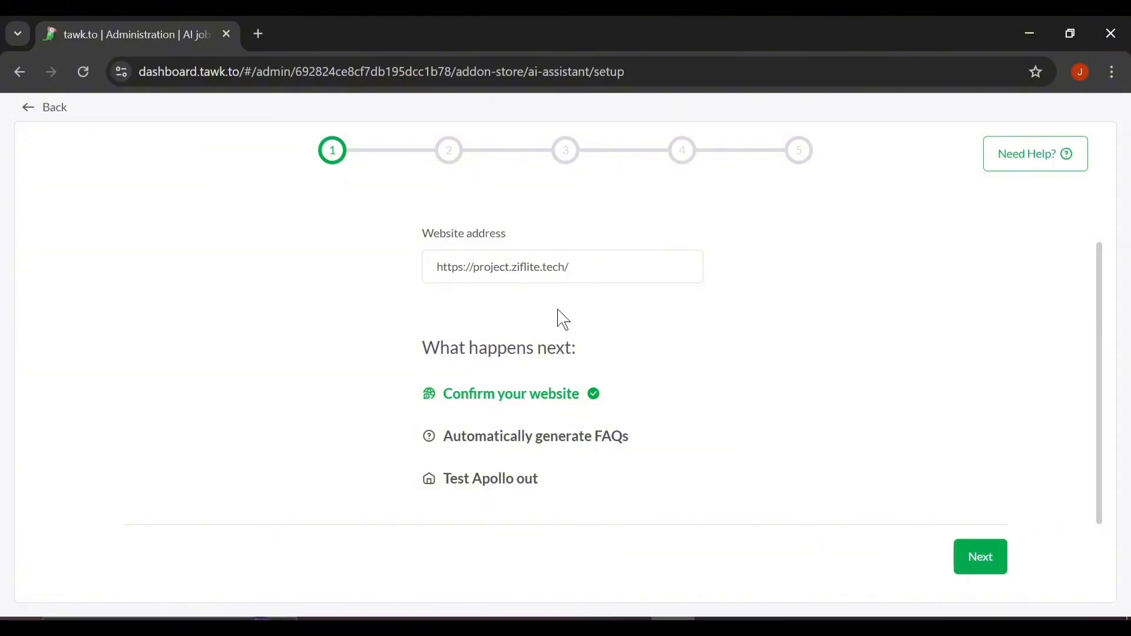
{"action": "left_click", "coordinate": [977, 557]}
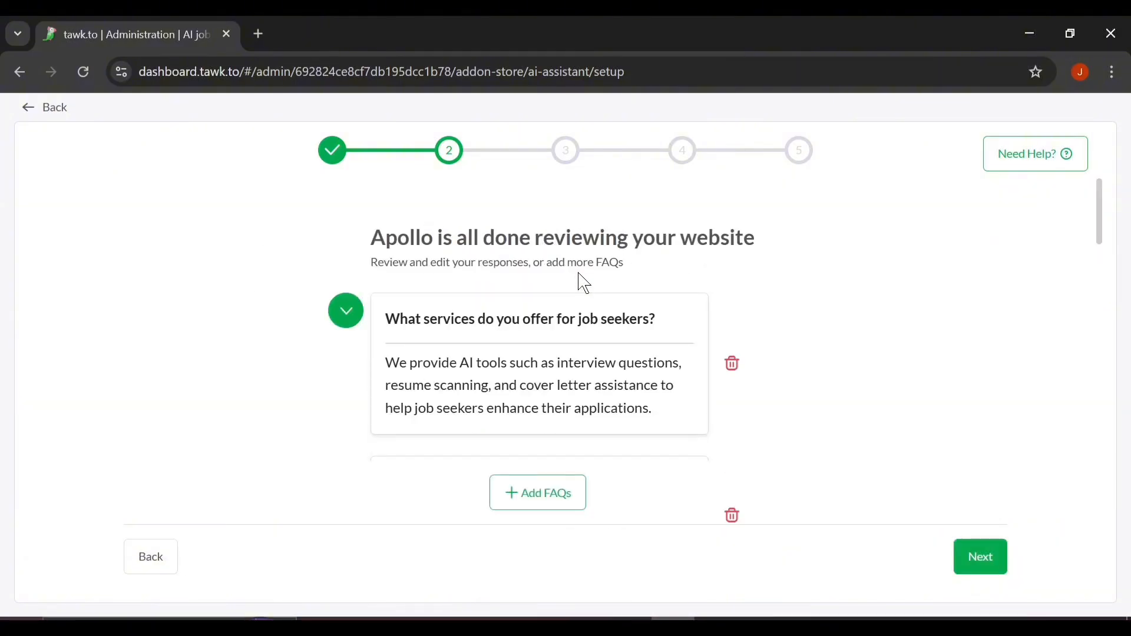
Review the generated FAQs, delete the added blank FAQ card, and continue to testing
{"action": "scroll", "coordinate": [589, 250], "scroll_direction": "down", "scroll_amount": 3}
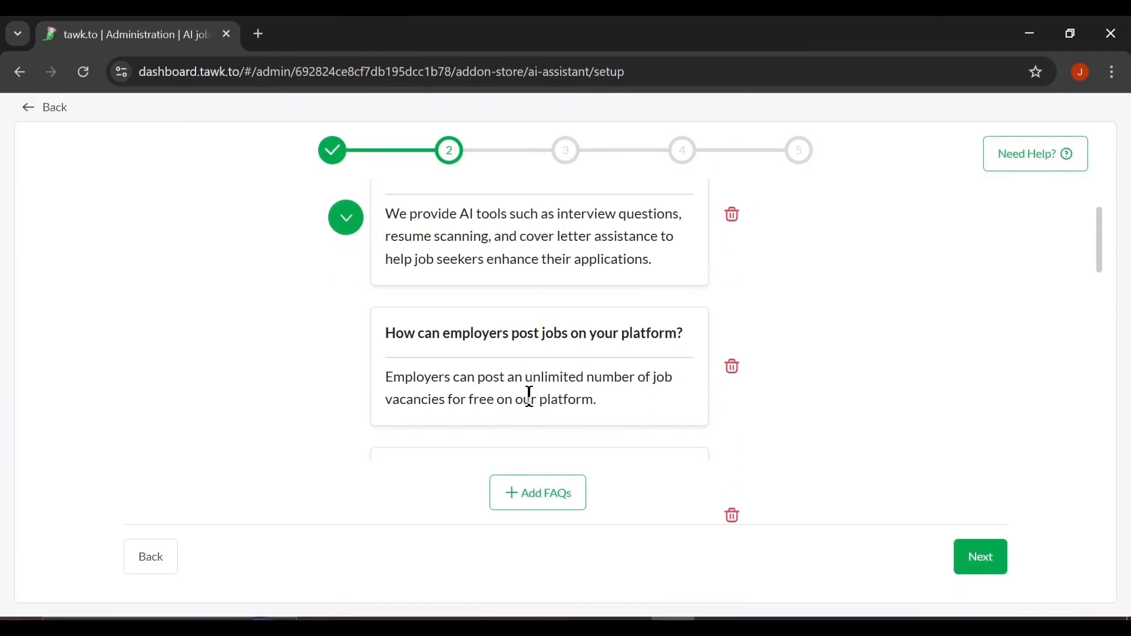
{"action": "scroll", "coordinate": [528, 391], "scroll_direction": "down", "scroll_amount": 4}
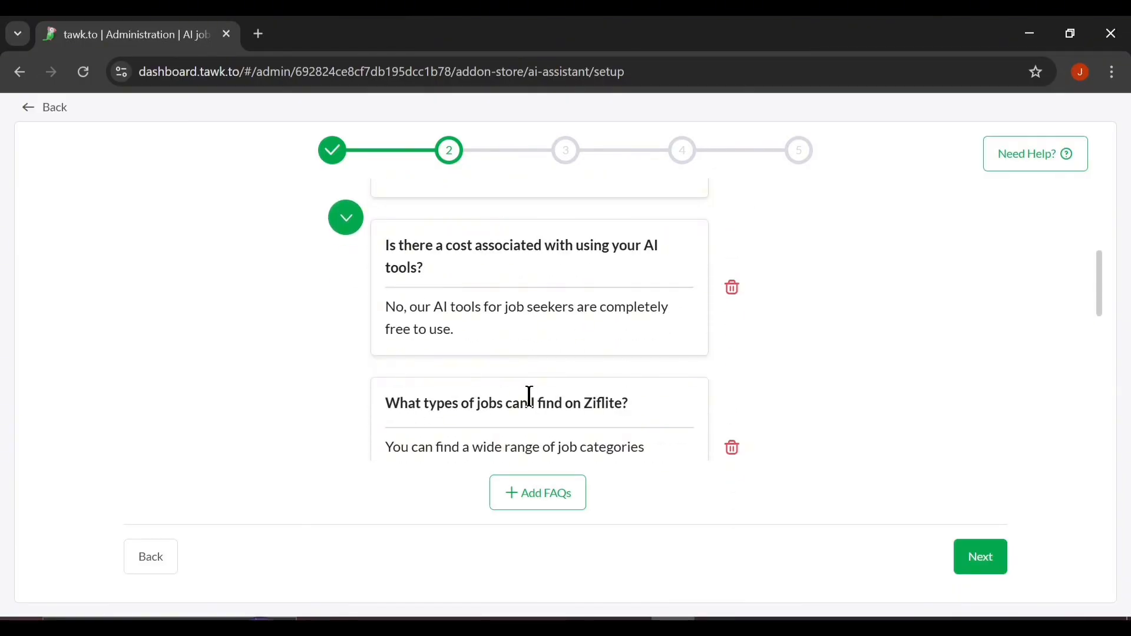
{"action": "scroll", "coordinate": [529, 396], "scroll_direction": "down", "scroll_amount": 10}
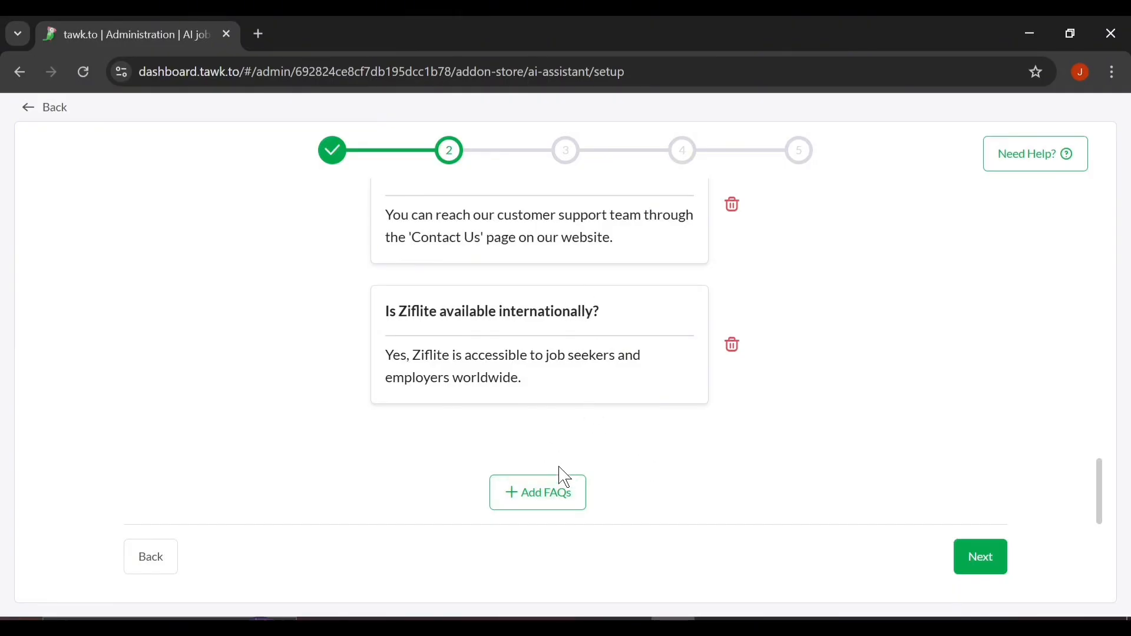
{"action": "left_click", "coordinate": [556, 503]}
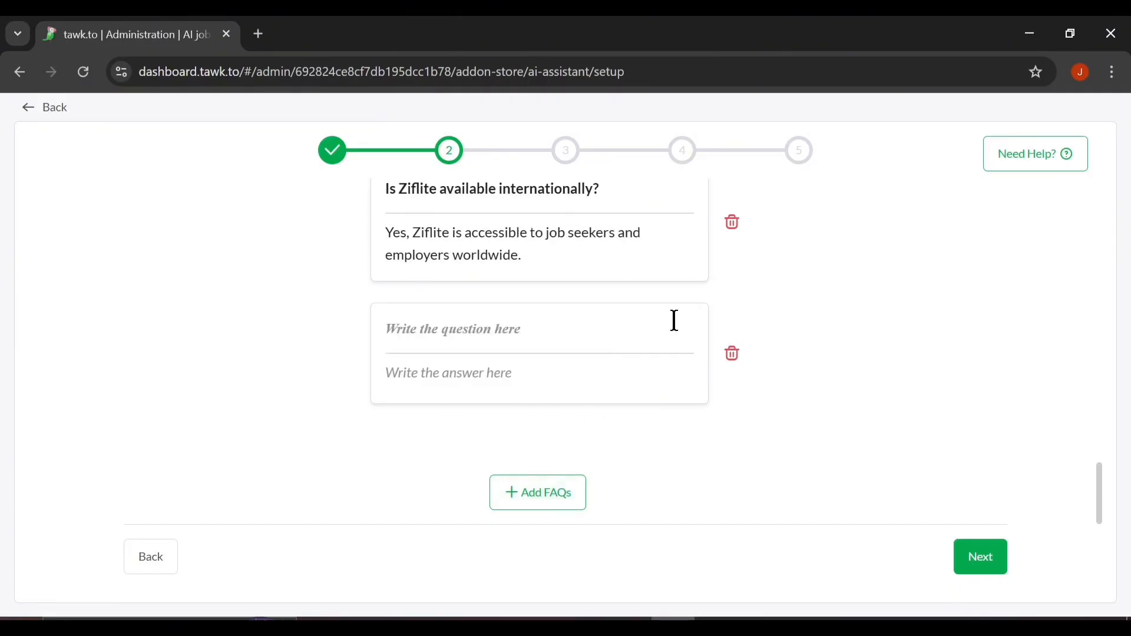
{"action": "left_click", "coordinate": [731, 353]}
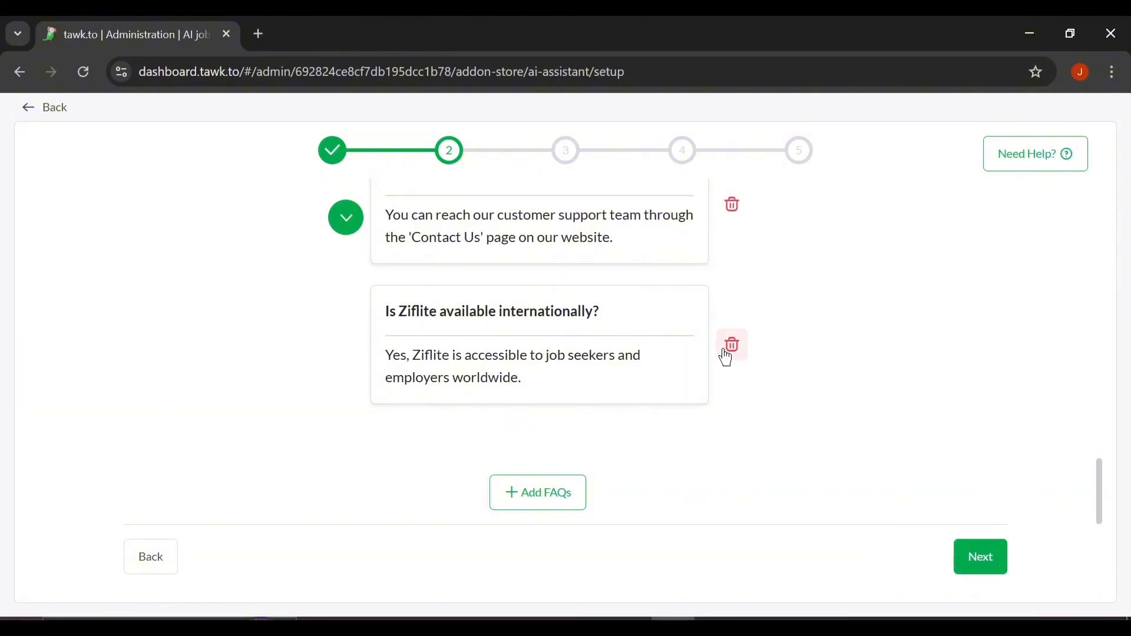
{"action": "left_click", "coordinate": [979, 559]}
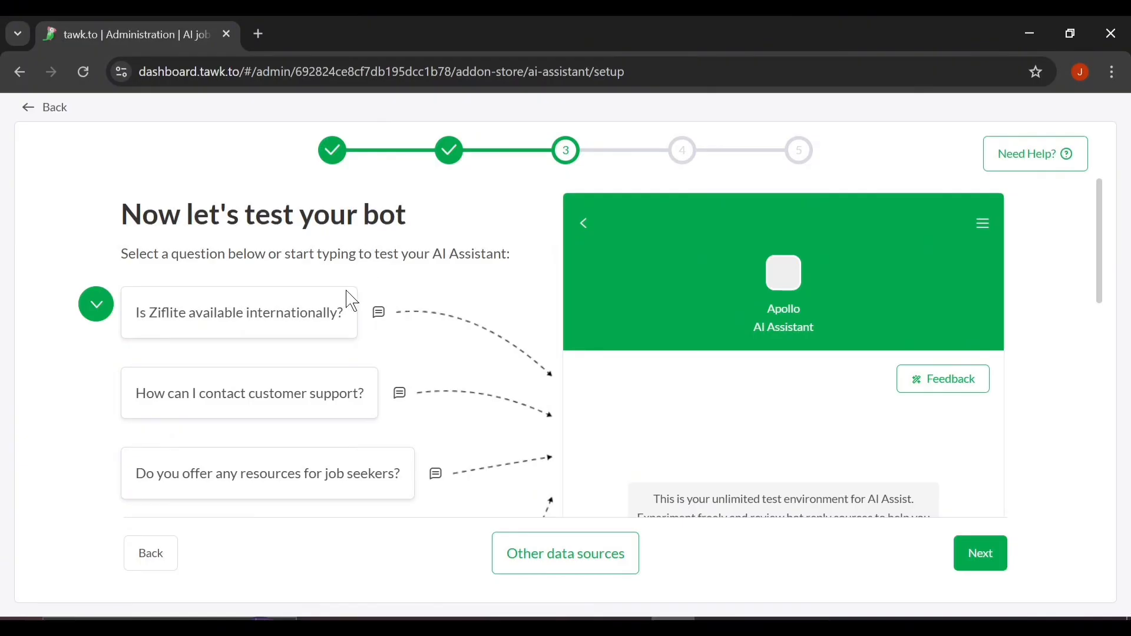
Send "hello" to the test bot and close the Avast popup
{"action": "scroll", "coordinate": [742, 480], "scroll_direction": "down", "scroll_amount": 1}
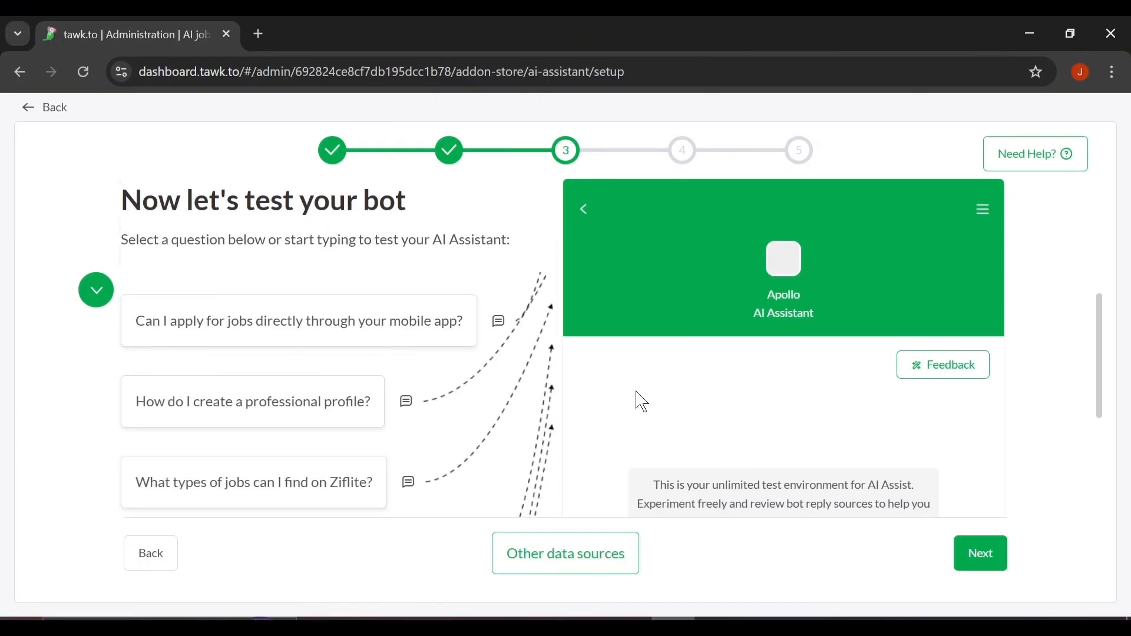
{"action": "scroll", "coordinate": [638, 399], "scroll_direction": "down", "scroll_amount": 3}
{"action": "left_click", "coordinate": [646, 474]}
{"action": "type", "text": "hell"}
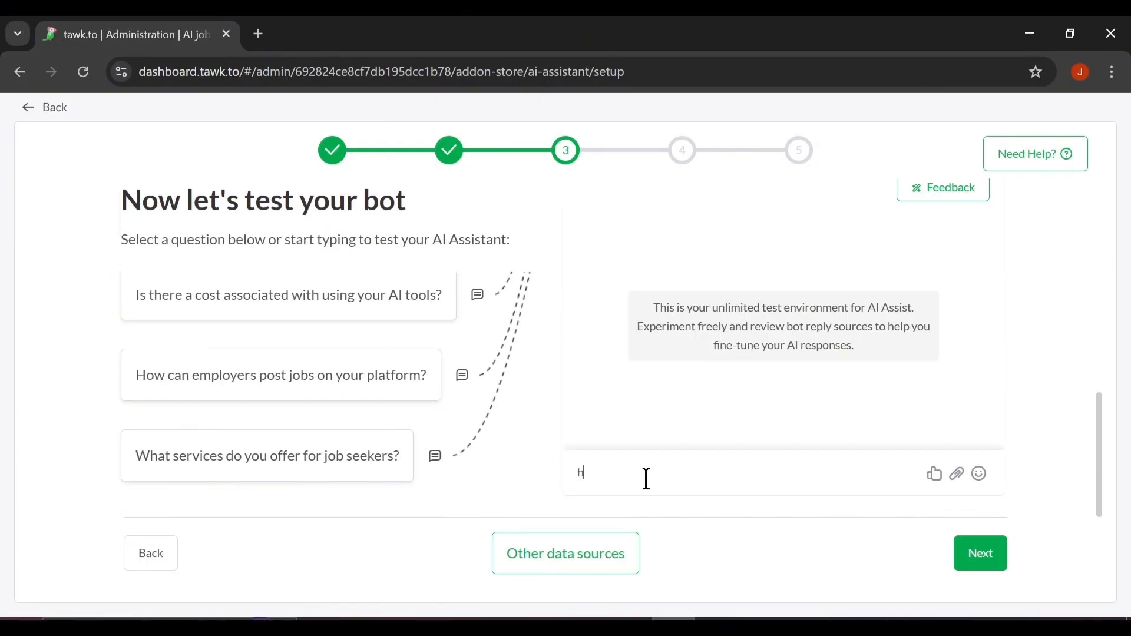
{"action": "type", "text": "o"}
{"action": "key", "text": "Return"}
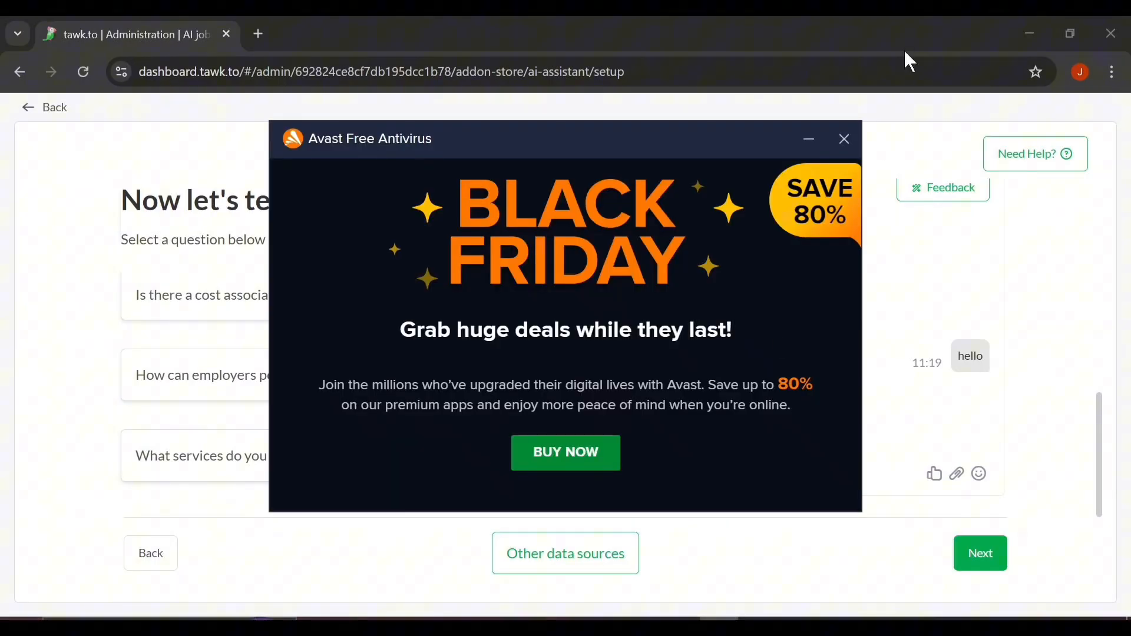
{"action": "left_click", "coordinate": [843, 140]}
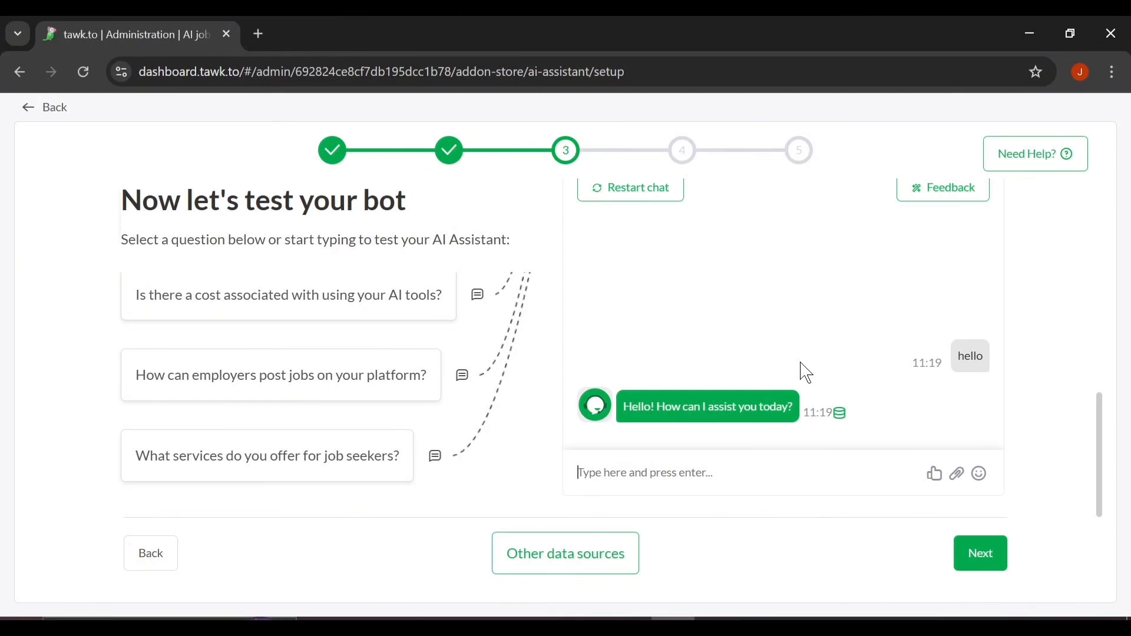
Ask the bot "do you Have a job on your website"
{"action": "type", "text": "do you"}
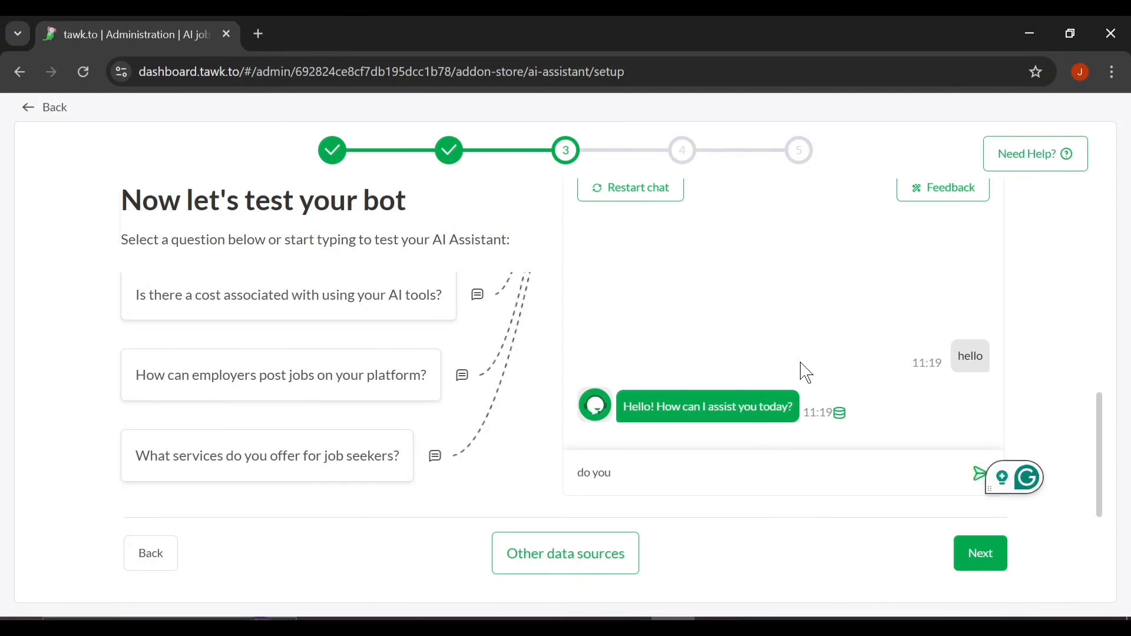
{"action": "type", "text": " Hve"}
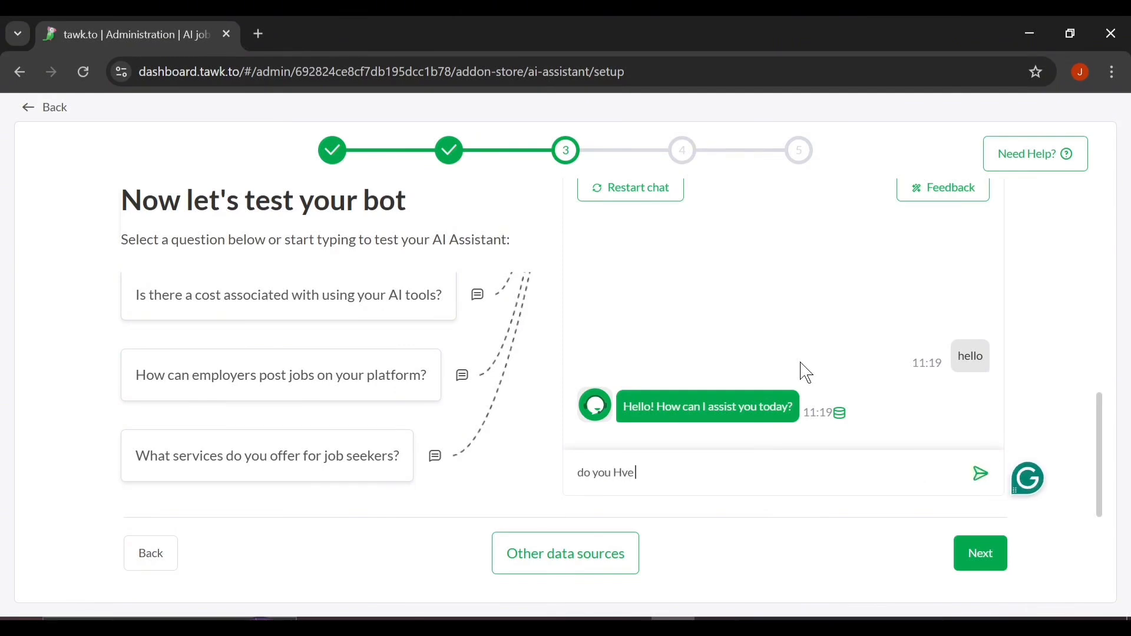
{"action": "key", "text": "BackSpace"}
{"action": "key", "text": "BackSpace"}
{"action": "type", "text": "ave a job o"}
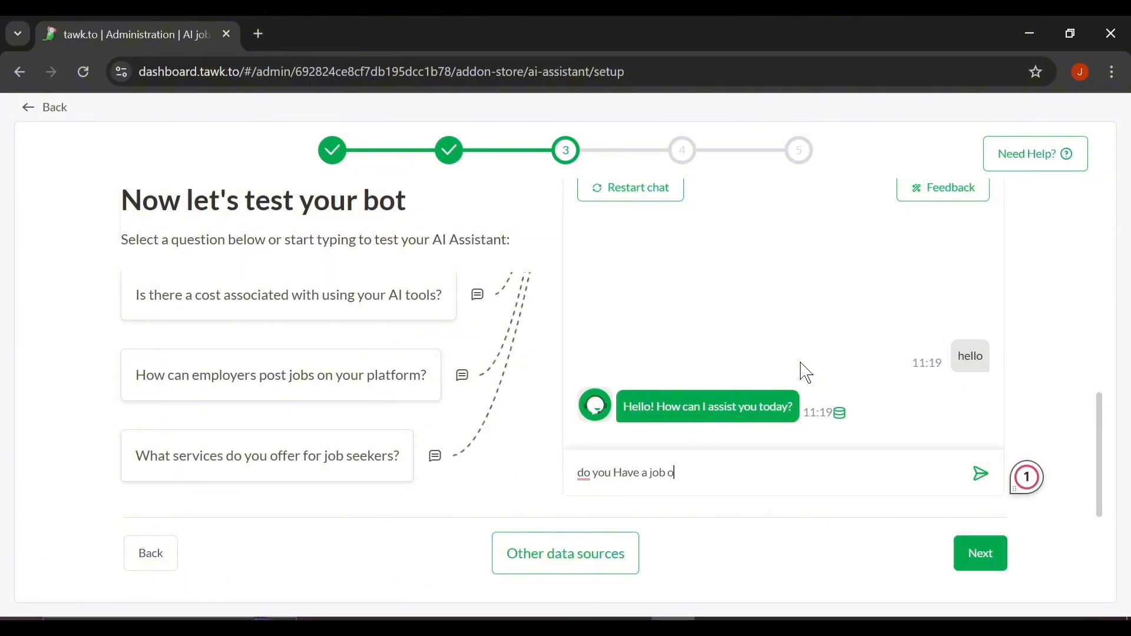
{"action": "type", "text": "n your website"}
{"action": "key", "text": "Return"}
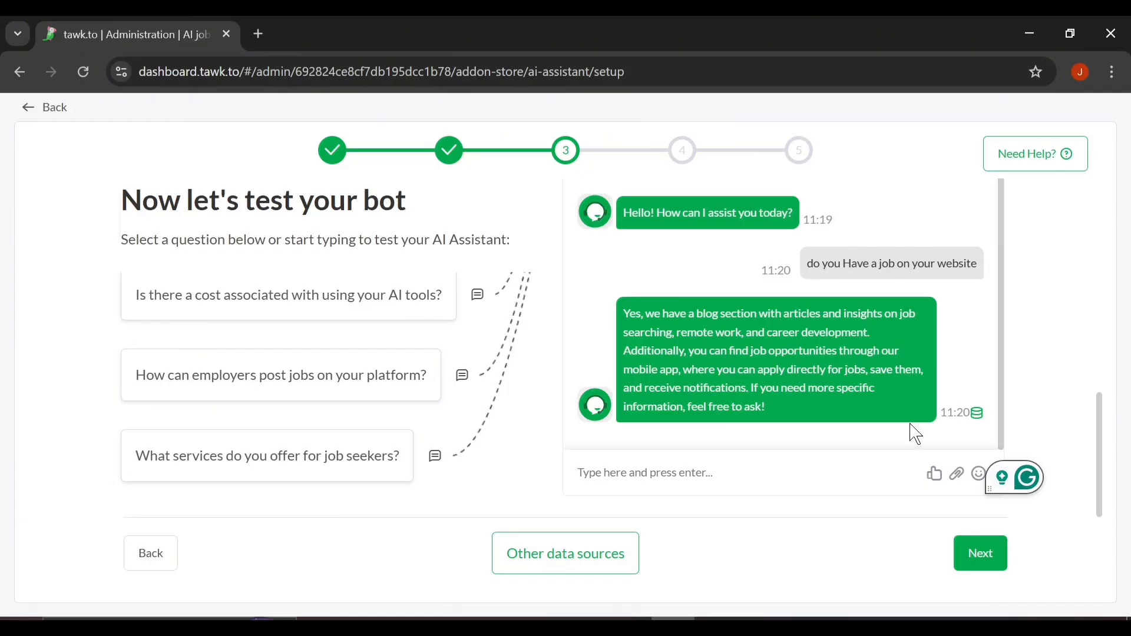
Finish the last setup steps to activate AI Assist with Apollo, then return to the WordPress tab
{"action": "left_click", "coordinate": [980, 567]}
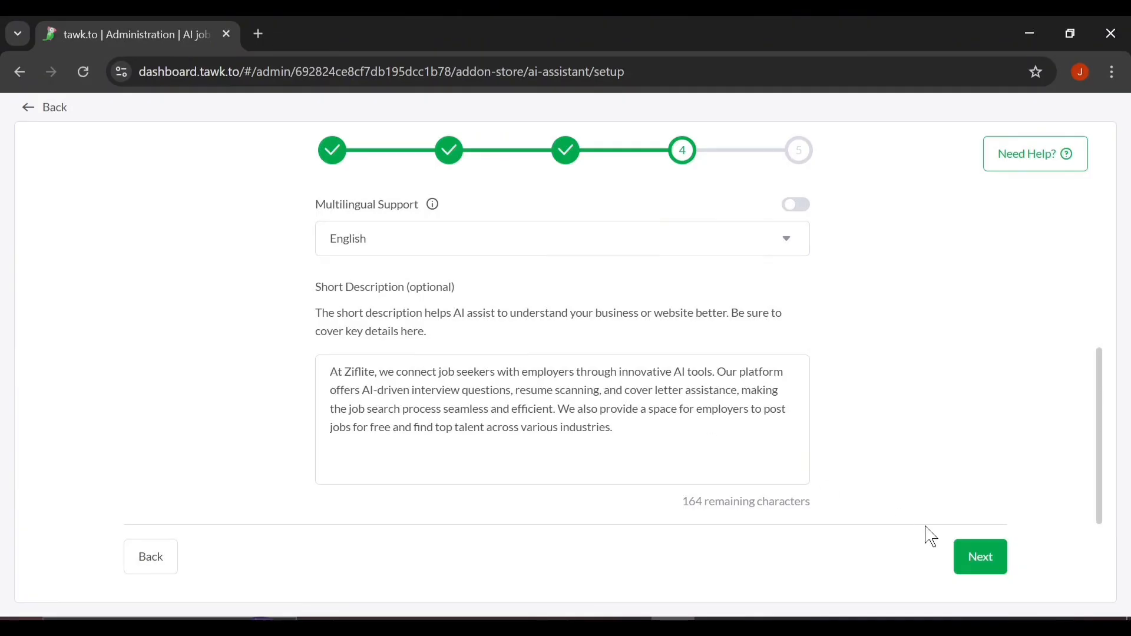
{"action": "left_click", "coordinate": [984, 563]}
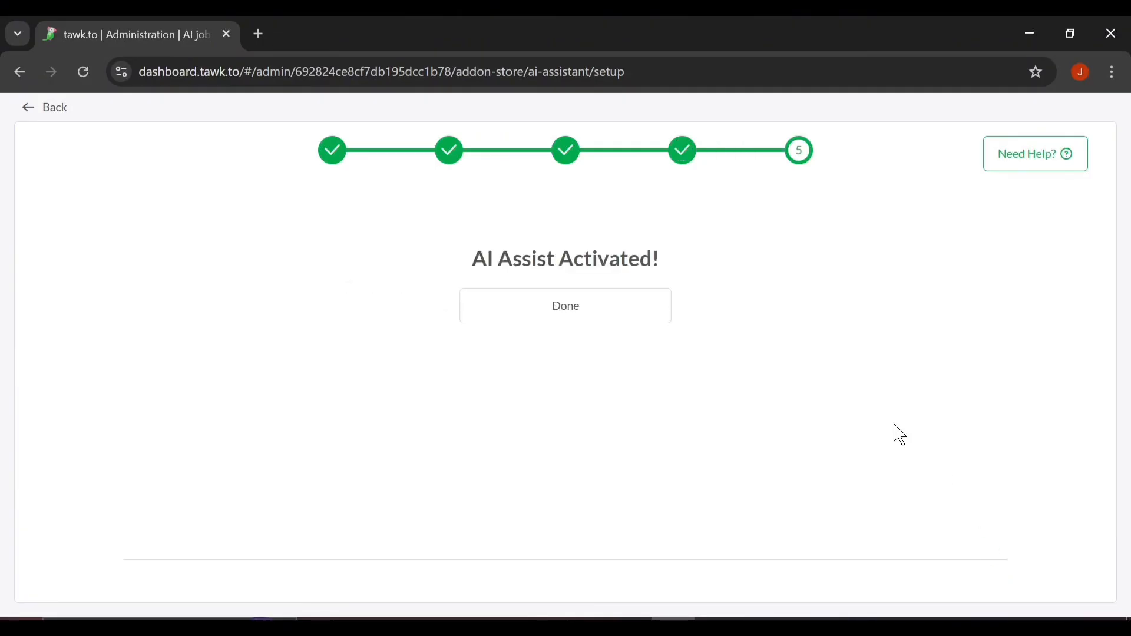
{"action": "left_click", "coordinate": [568, 307]}
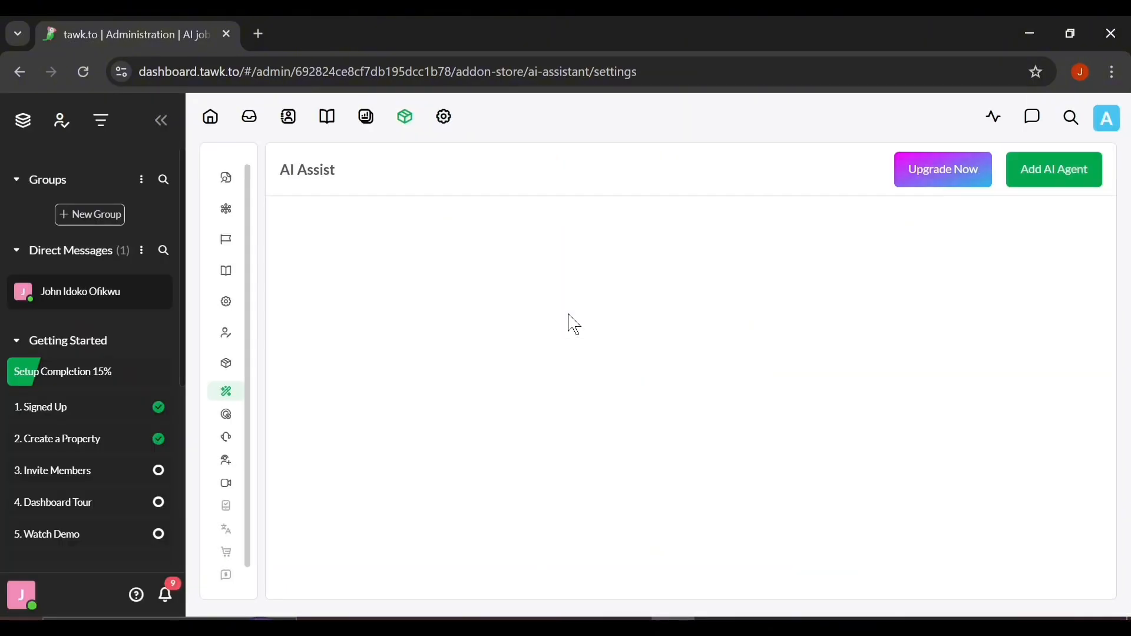
{"action": "scroll", "coordinate": [247, 365], "scroll_direction": "down", "scroll_amount": 3}
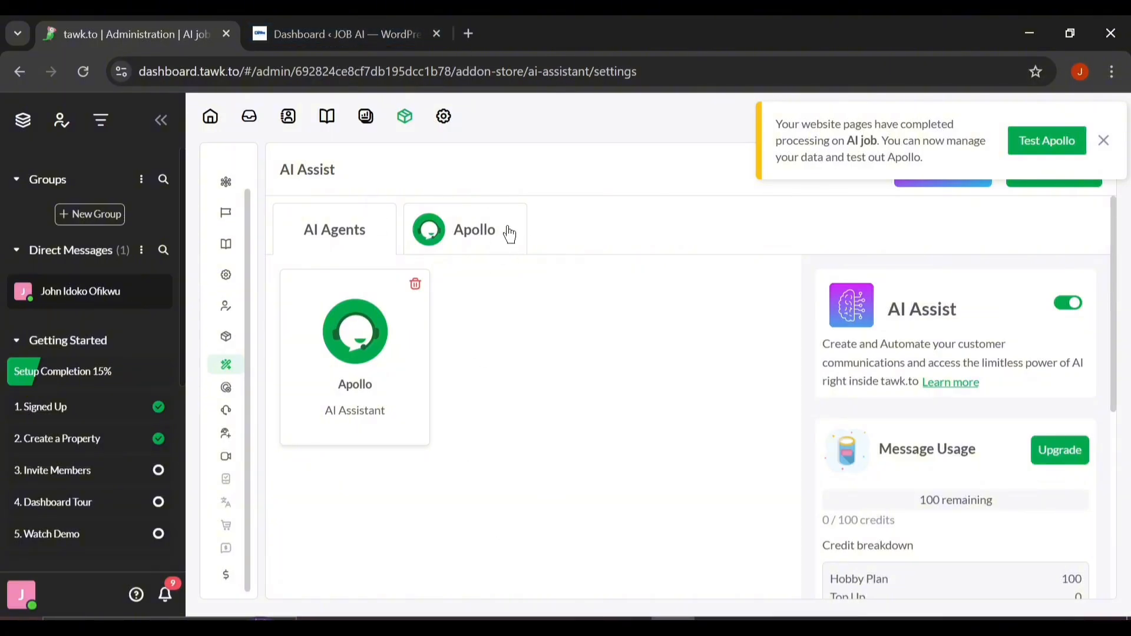
{"action": "left_click", "coordinate": [443, 24]}
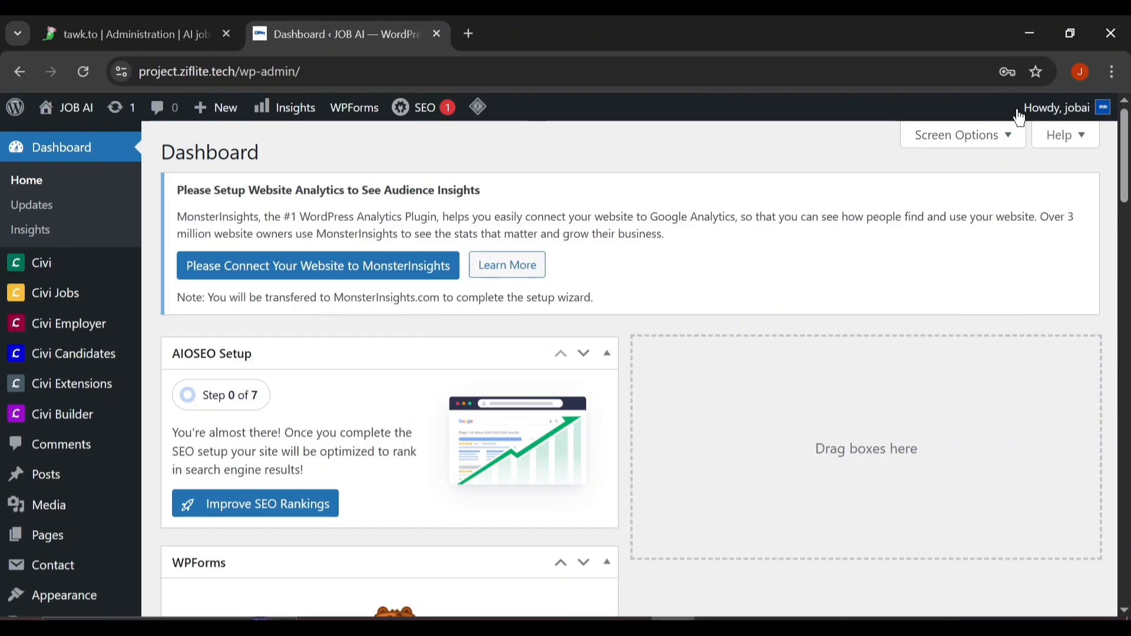
Load project.ziflite.tech/wp-admin in a new browser tab
{"action": "left_click", "coordinate": [194, 17]}
{"action": "left_click", "coordinate": [277, 23]}
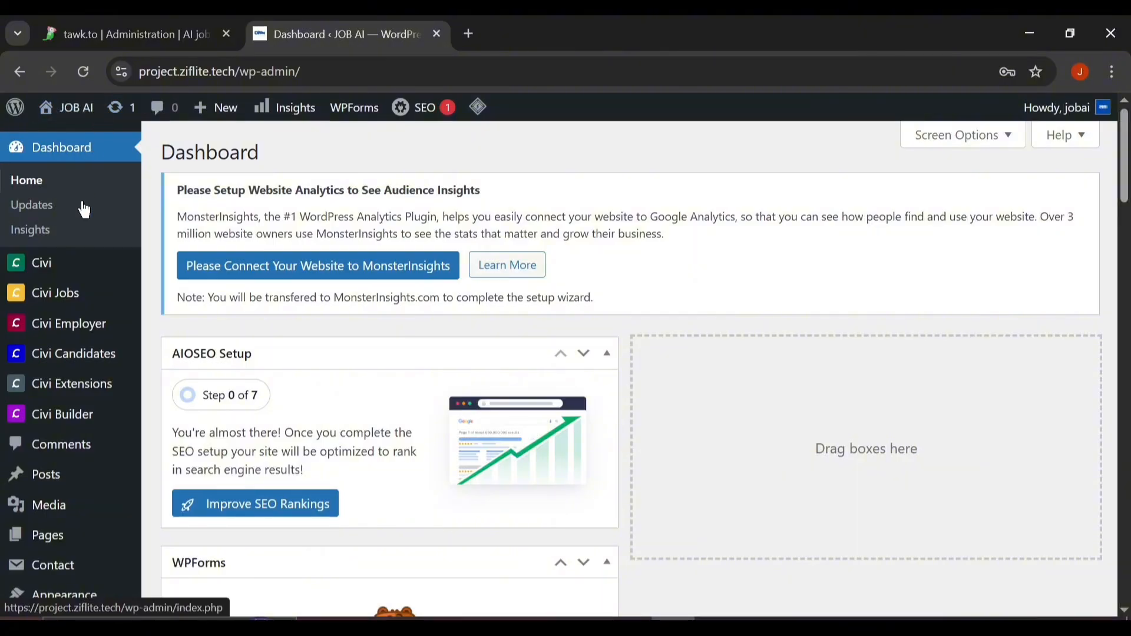
{"action": "left_click", "coordinate": [464, 30]}
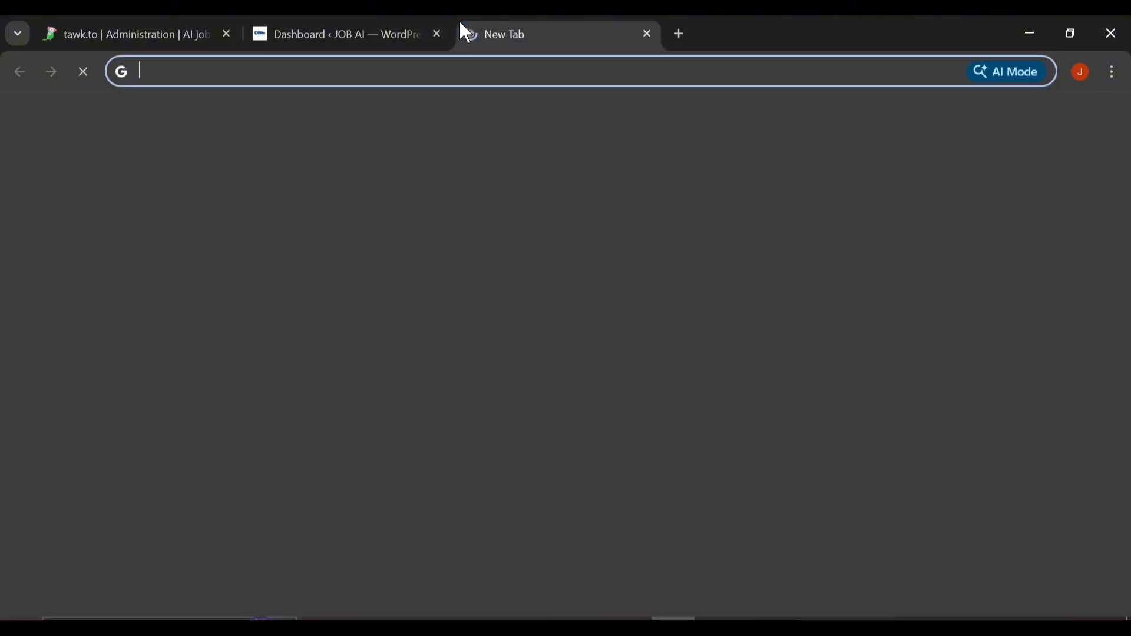
{"action": "type", "text": "pr"}
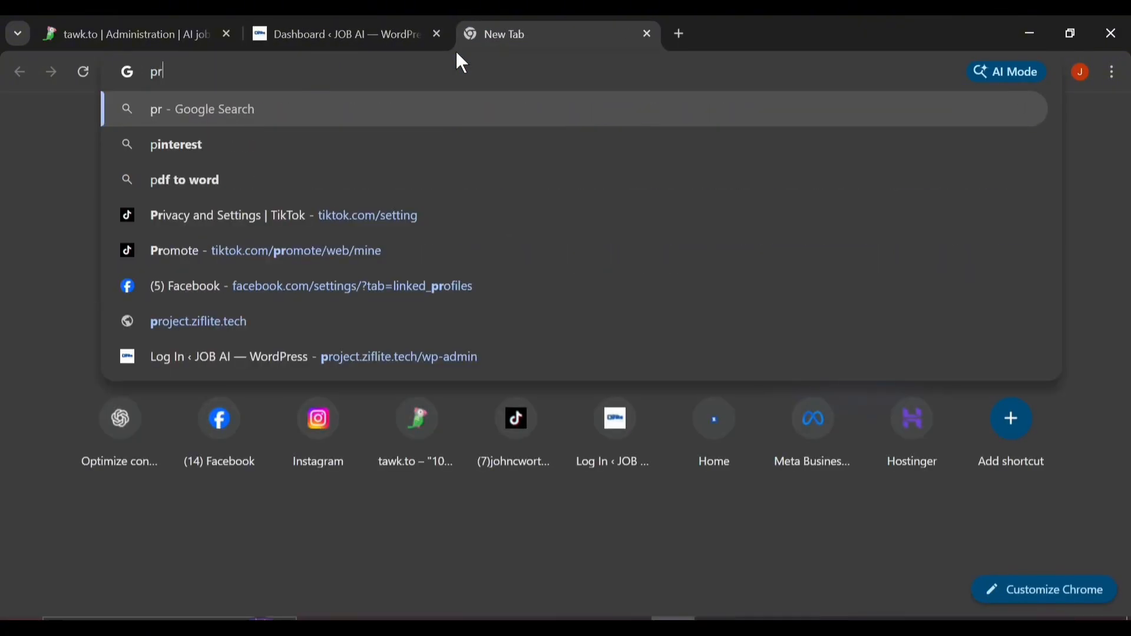
{"action": "type", "text": "oject.ziflite.tech/wp-admin/"}
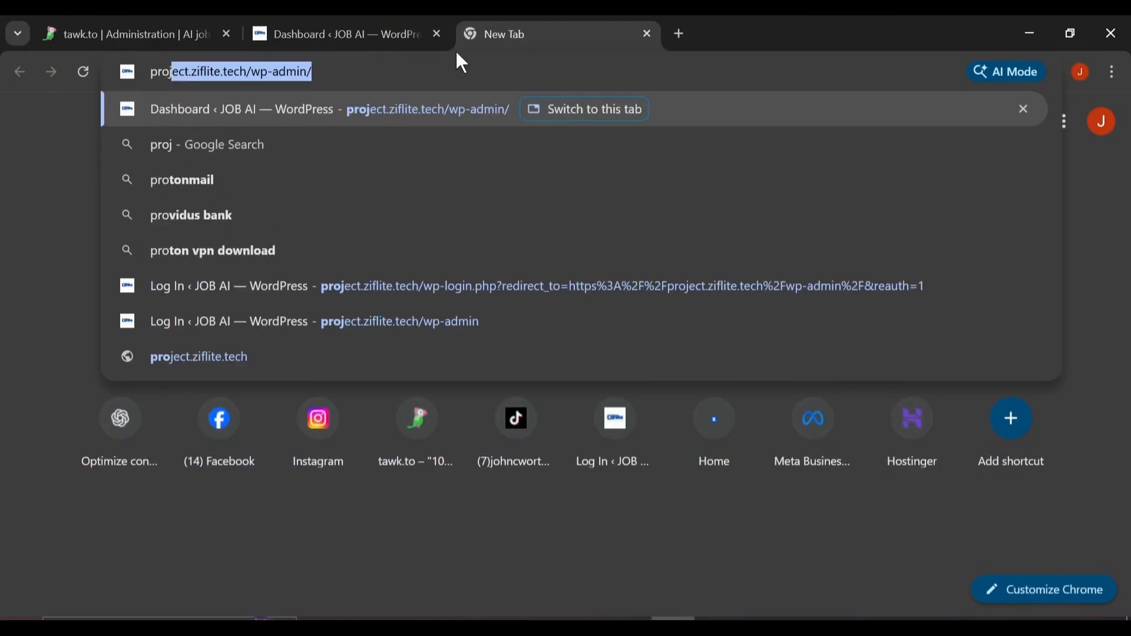
{"action": "left_click", "coordinate": [382, 64]}
{"action": "key", "text": "BackSpace"}
{"action": "key", "text": "BackSpace"}
{"action": "key", "text": "BackSpace"}
{"action": "key", "text": "BackSpace"}
{"action": "key", "text": "BackSpace"}
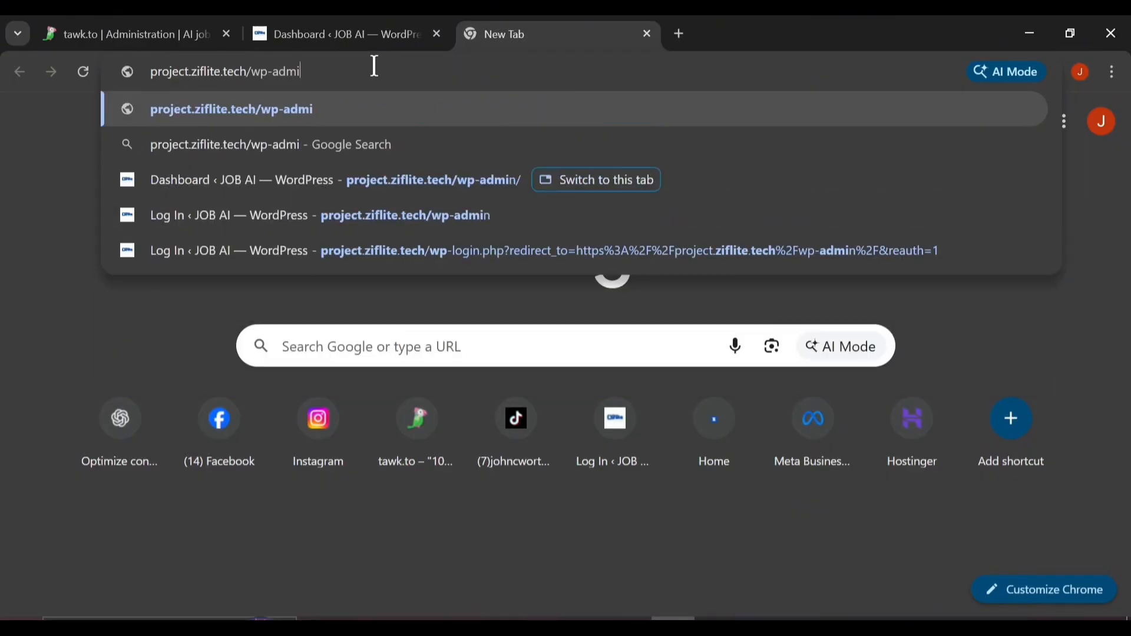
{"action": "key", "text": "BackSpace"}
{"action": "key", "text": "BackSpace"}
{"action": "key", "text": "BackSpace"}
{"action": "key", "text": "BackSpace"}
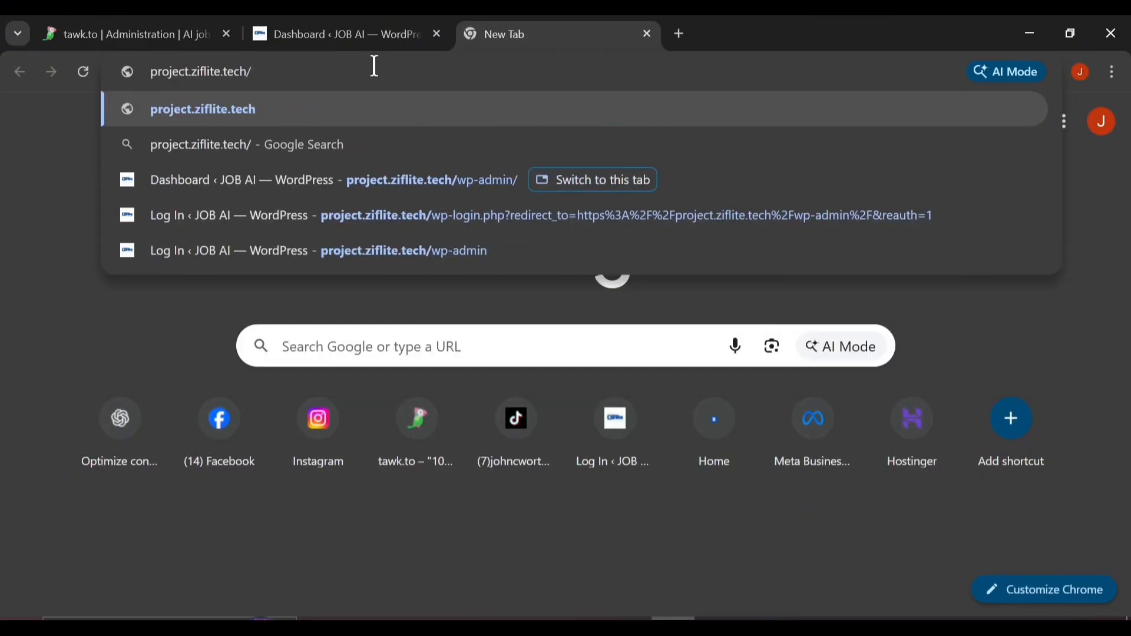
{"action": "type", "text": "wp"}
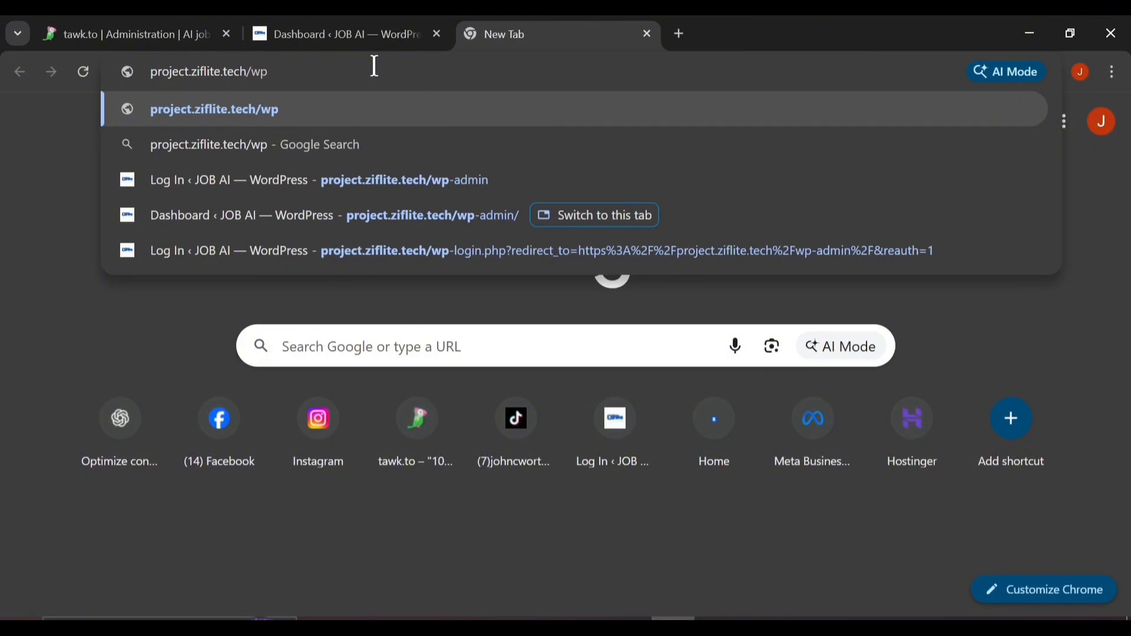
{"action": "type", "text": "-admin"}
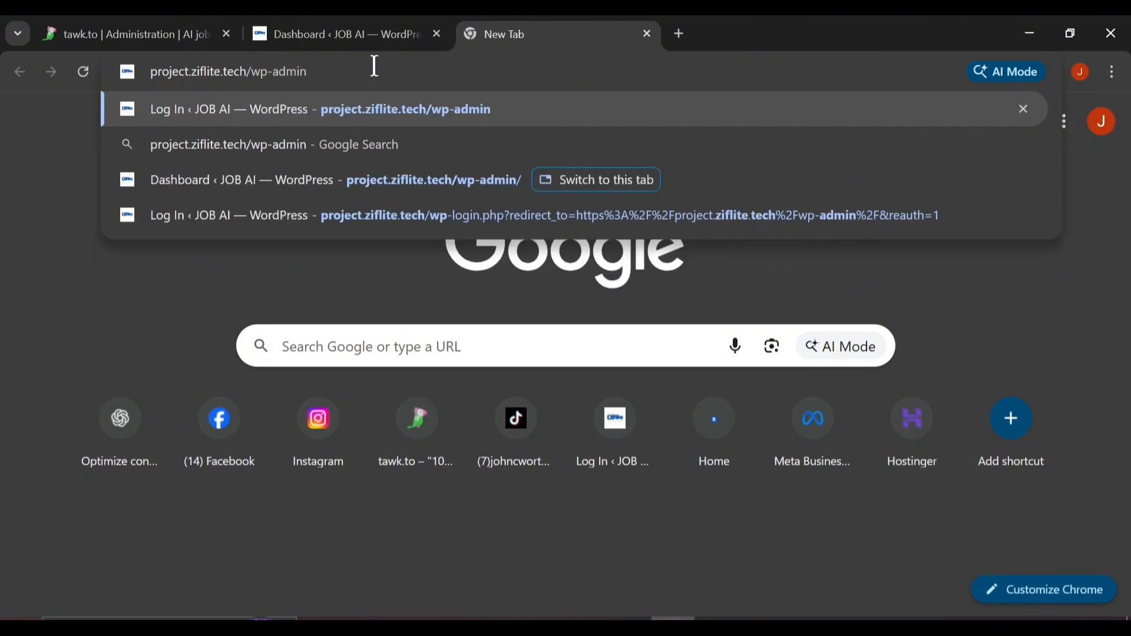
{"action": "key", "text": "Return"}
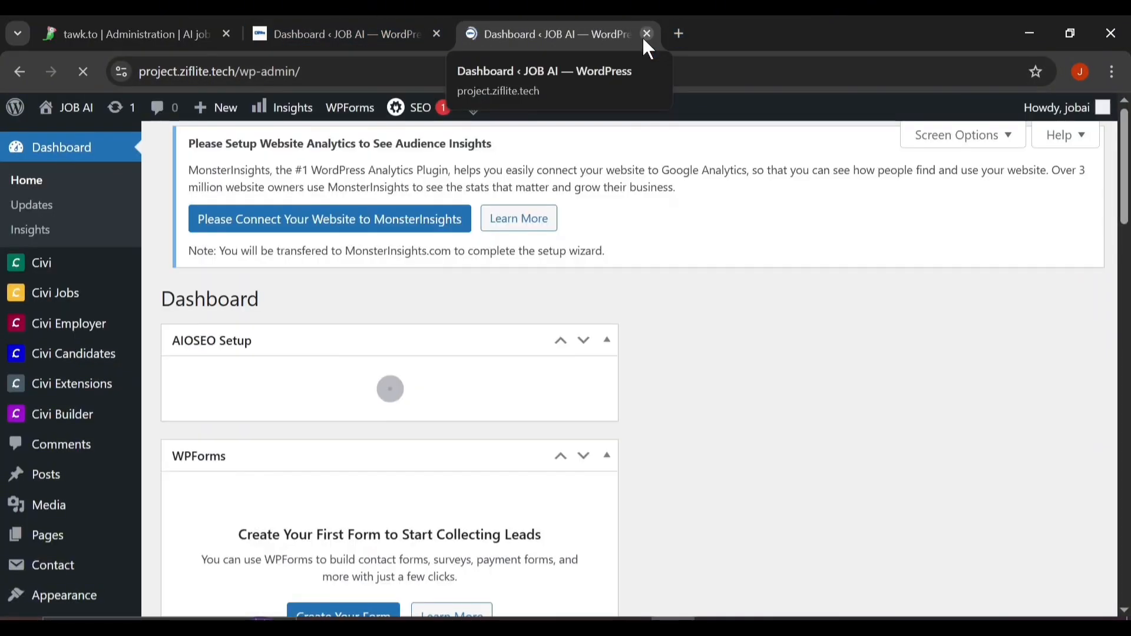
Close the duplicate dashboard tab and check which browser profile is in use
{"action": "left_click", "coordinate": [646, 34]}
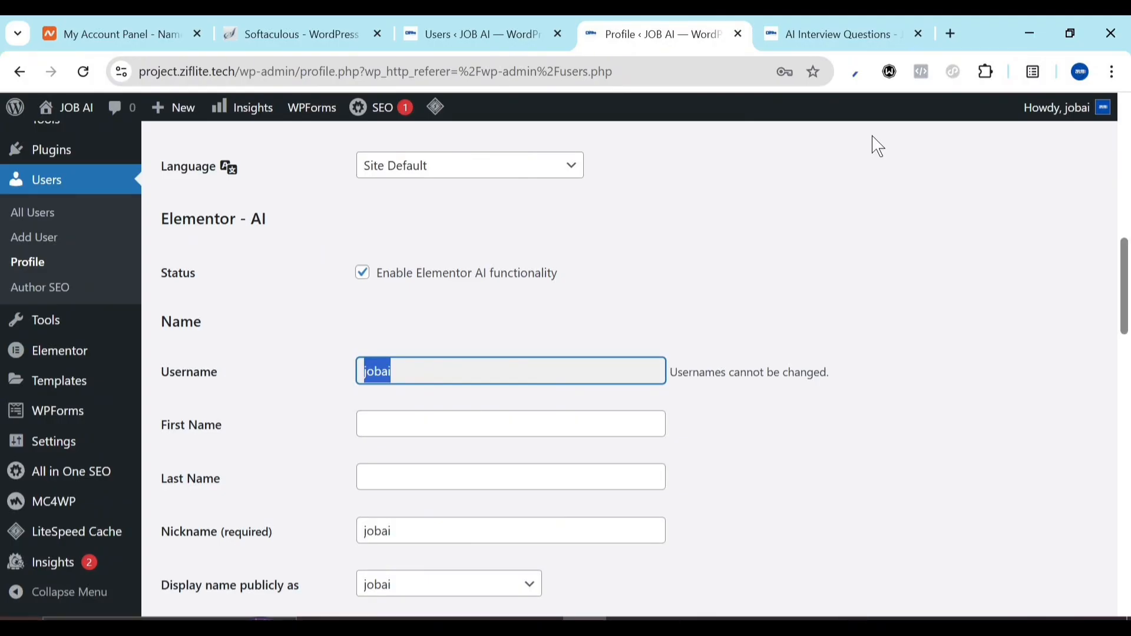
{"action": "left_click", "coordinate": [1081, 72]}
{"action": "left_click", "coordinate": [742, 533]}
Open the administrator's Profile page from All Users and review it
{"action": "left_click", "coordinate": [471, 32]}
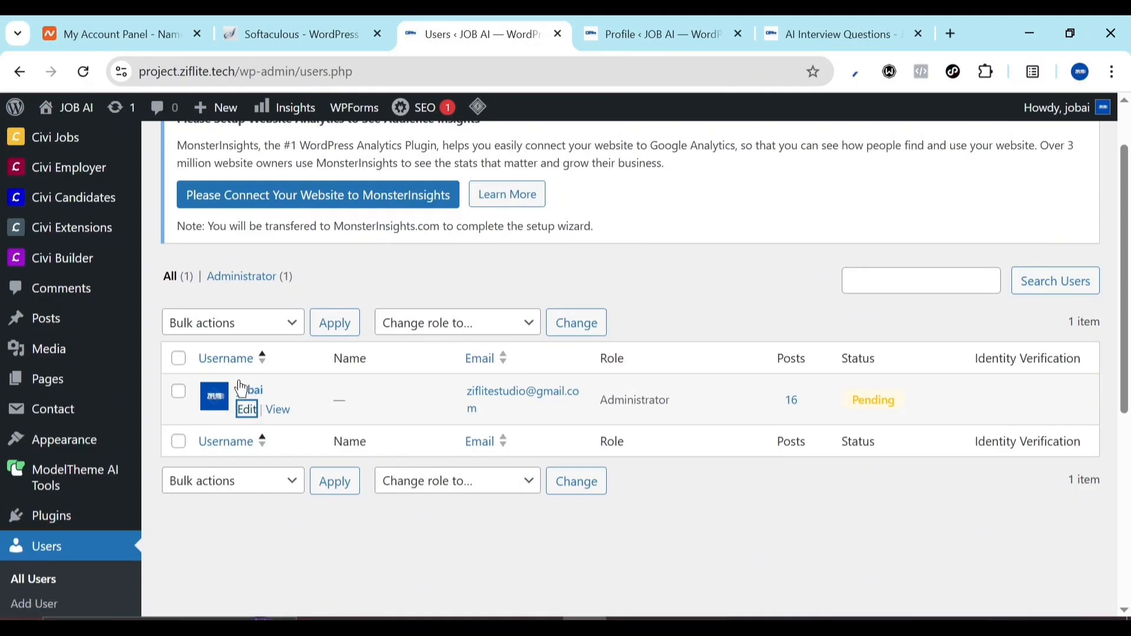
{"action": "left_click", "coordinate": [257, 416]}
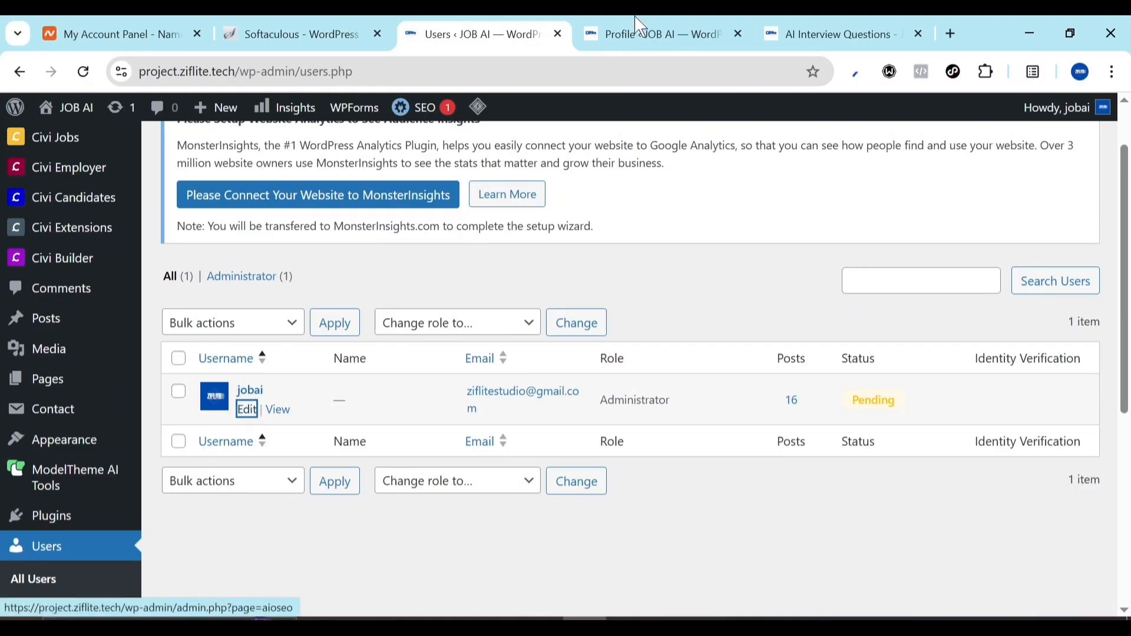
{"action": "scroll", "coordinate": [513, 390], "scroll_direction": "up", "scroll_amount": 8}
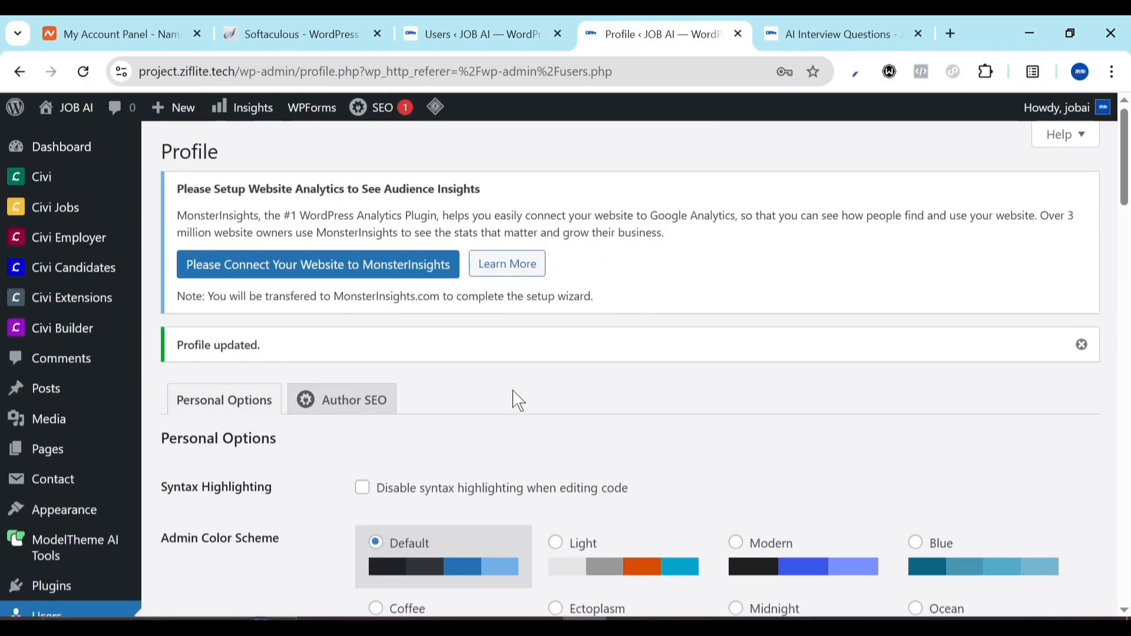
{"action": "scroll", "coordinate": [513, 391], "scroll_direction": "down", "scroll_amount": 5}
{"action": "scroll", "coordinate": [518, 401], "scroll_direction": "up", "scroll_amount": 3}
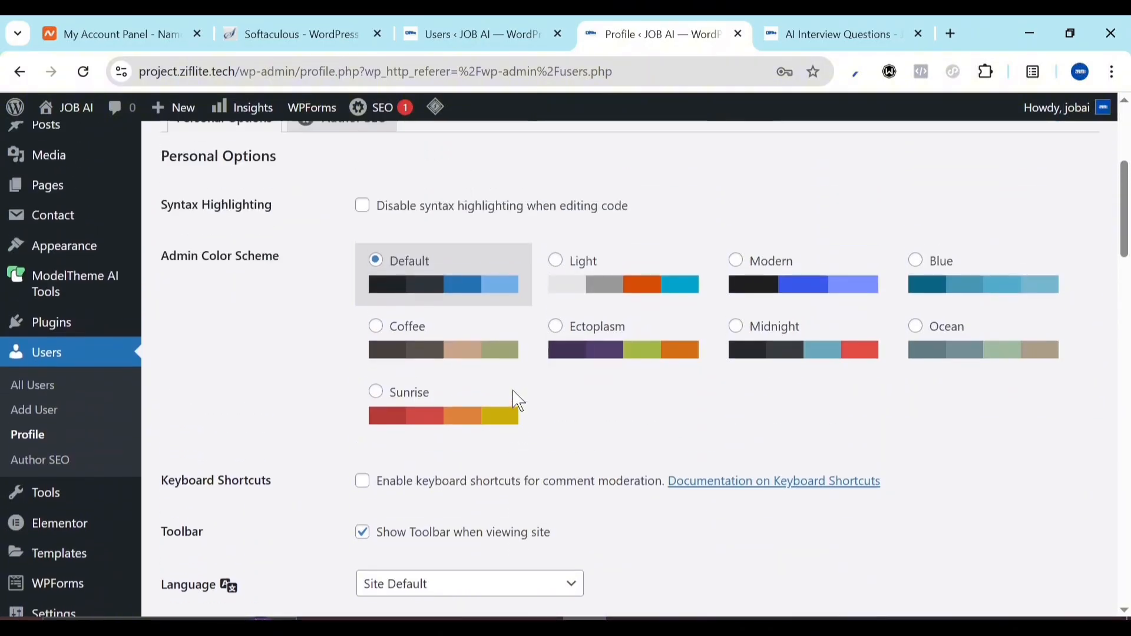
{"action": "scroll", "coordinate": [518, 400], "scroll_direction": "down", "scroll_amount": 10}
{"action": "scroll", "coordinate": [513, 399], "scroll_direction": "down", "scroll_amount": 8}
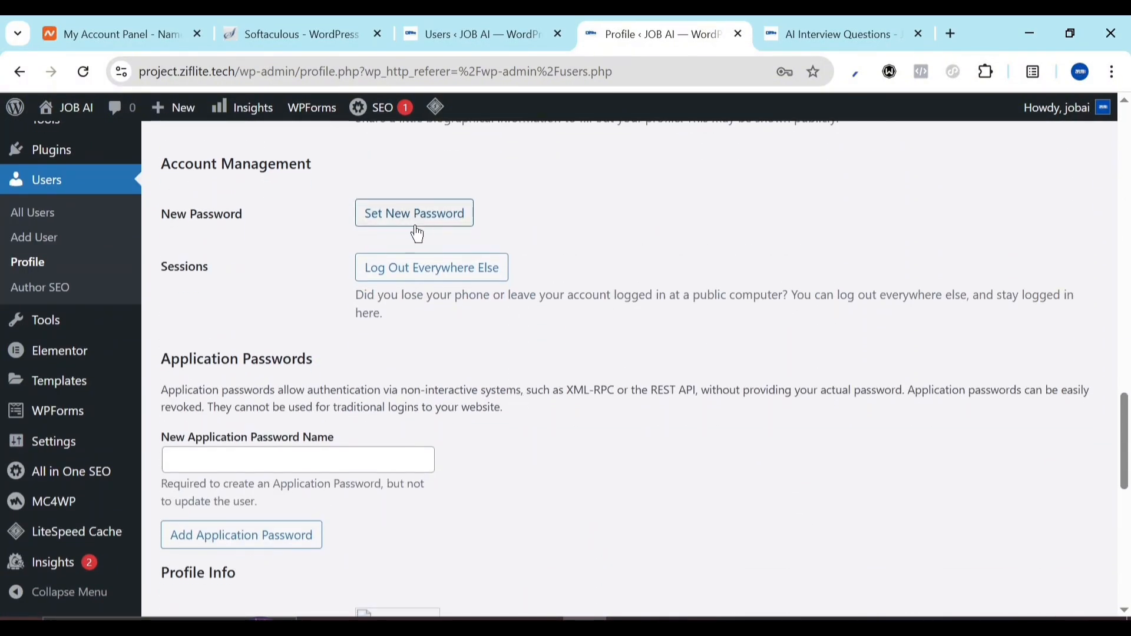
{"action": "scroll", "coordinate": [404, 484], "scroll_direction": "up", "scroll_amount": 12}
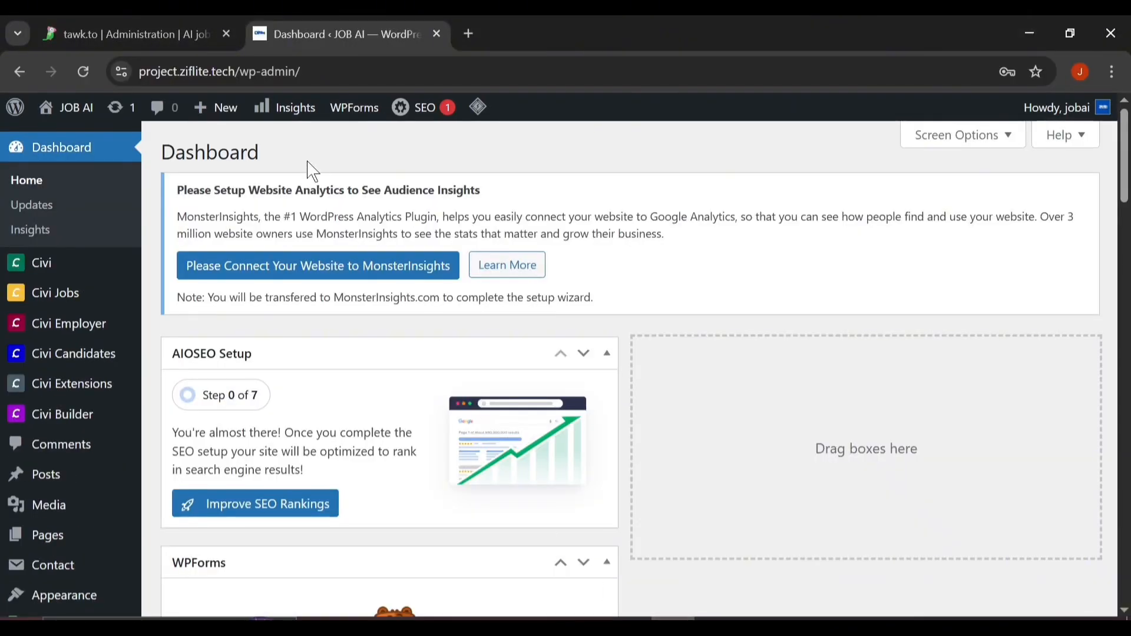
Search Add Plugin for 'tawkto' and install the Tawk.To Live Chat plugin
{"action": "mouse_move", "coordinate": [63, 518]}
{"action": "scroll", "coordinate": [63, 518], "scroll_direction": "down", "scroll_amount": 5}
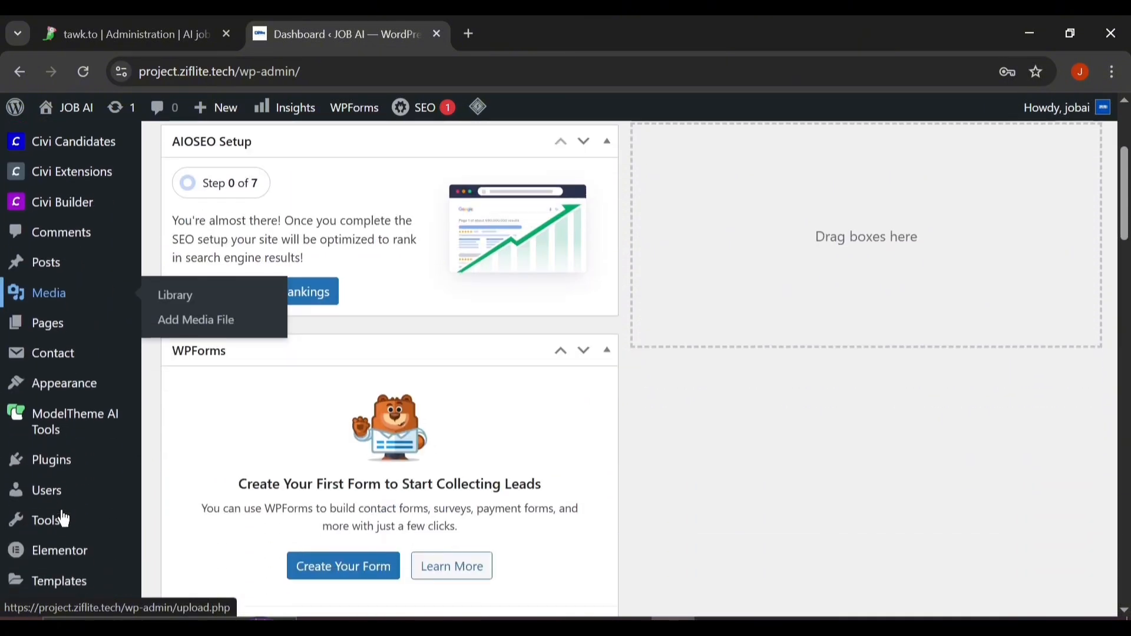
{"action": "mouse_move", "coordinate": [96, 383]}
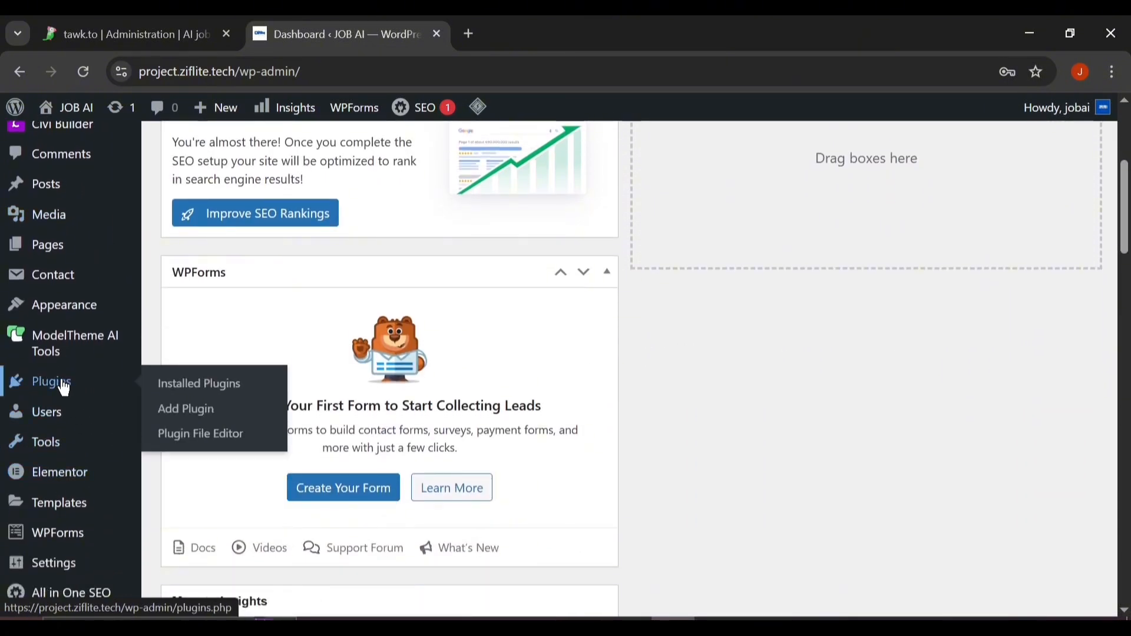
{"action": "left_click", "coordinate": [175, 413]}
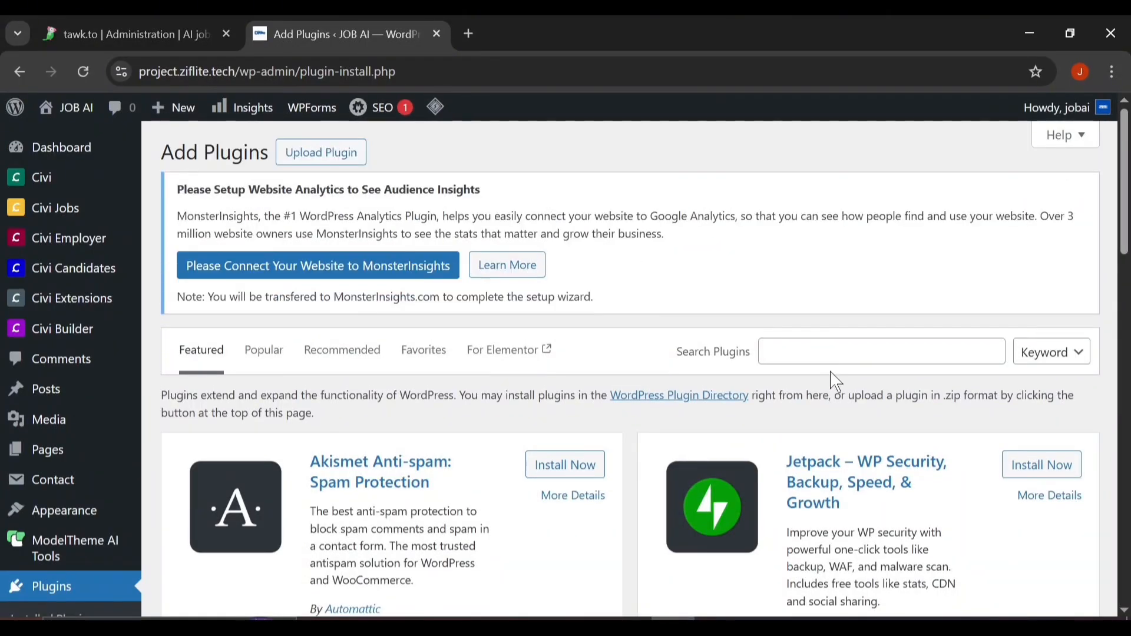
{"action": "left_click", "coordinate": [808, 352]}
{"action": "type", "text": "tawkto"}
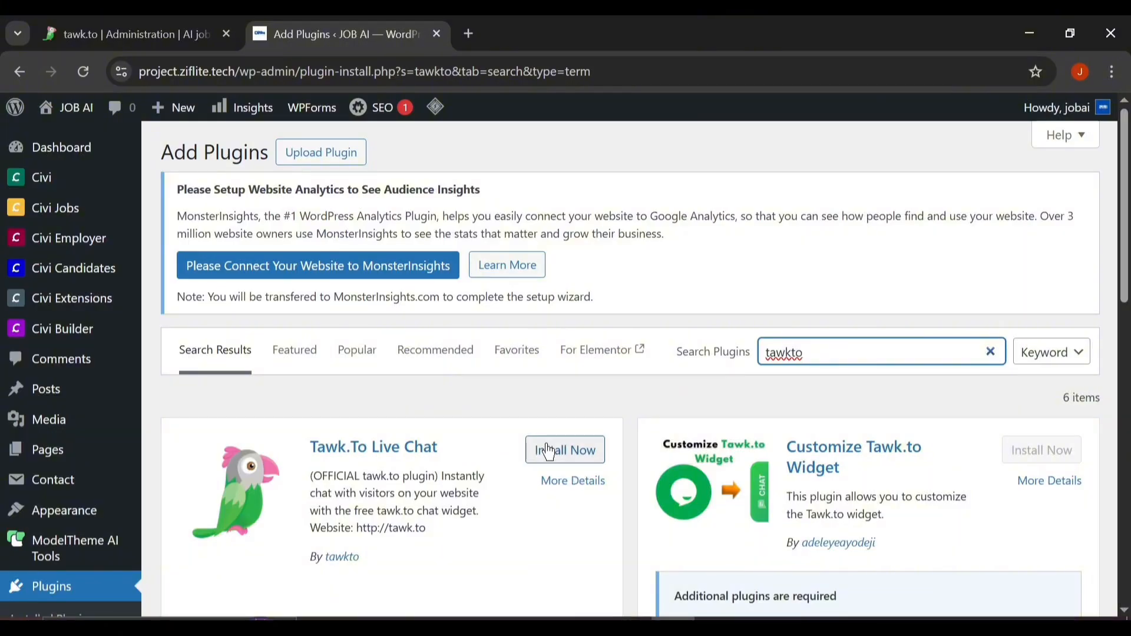
{"action": "left_click", "coordinate": [562, 450]}
{"action": "scroll", "coordinate": [593, 328], "scroll_direction": "down", "scroll_amount": 3}
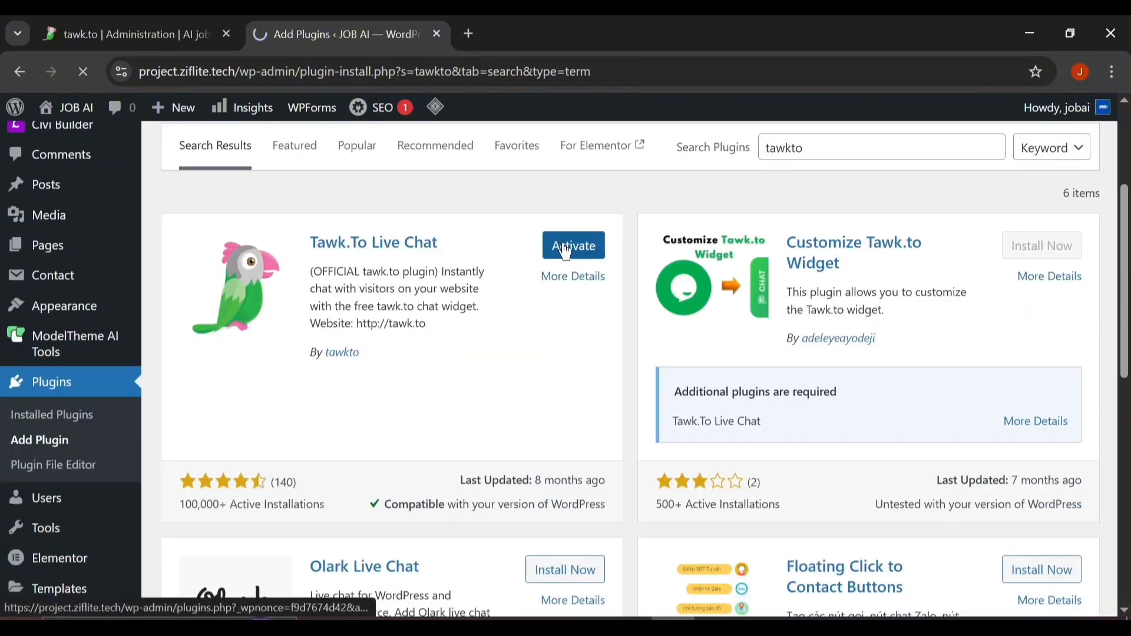
{"action": "scroll", "coordinate": [479, 404], "scroll_direction": "down", "scroll_amount": 12}
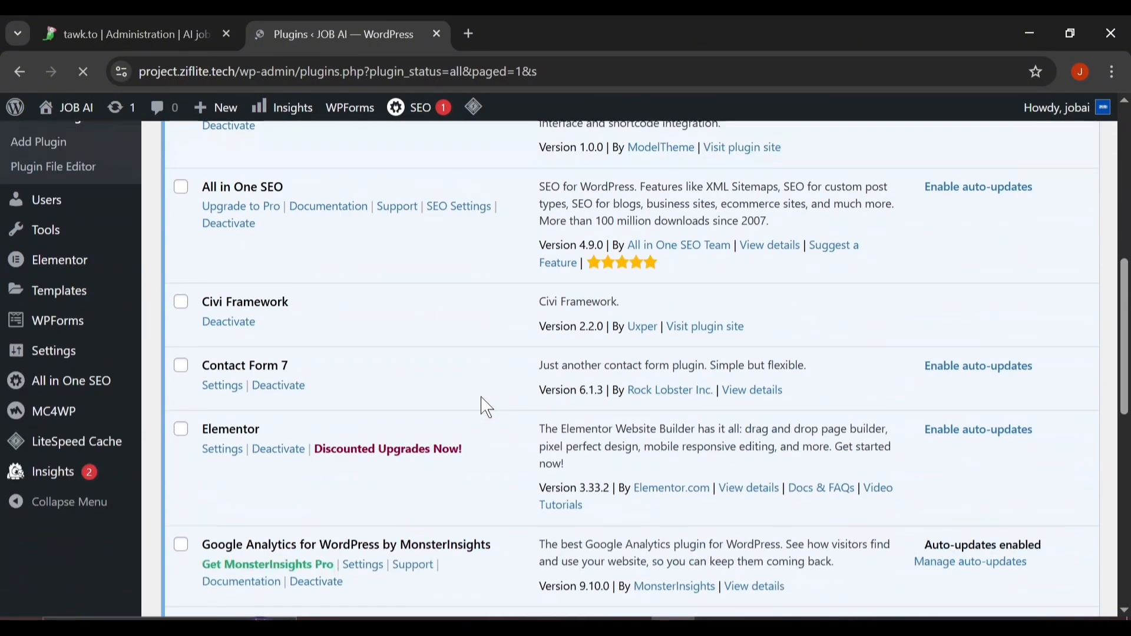
{"action": "scroll", "coordinate": [487, 406], "scroll_direction": "down", "scroll_amount": 6}
{"action": "scroll", "coordinate": [486, 407], "scroll_direction": "up", "scroll_amount": 7}
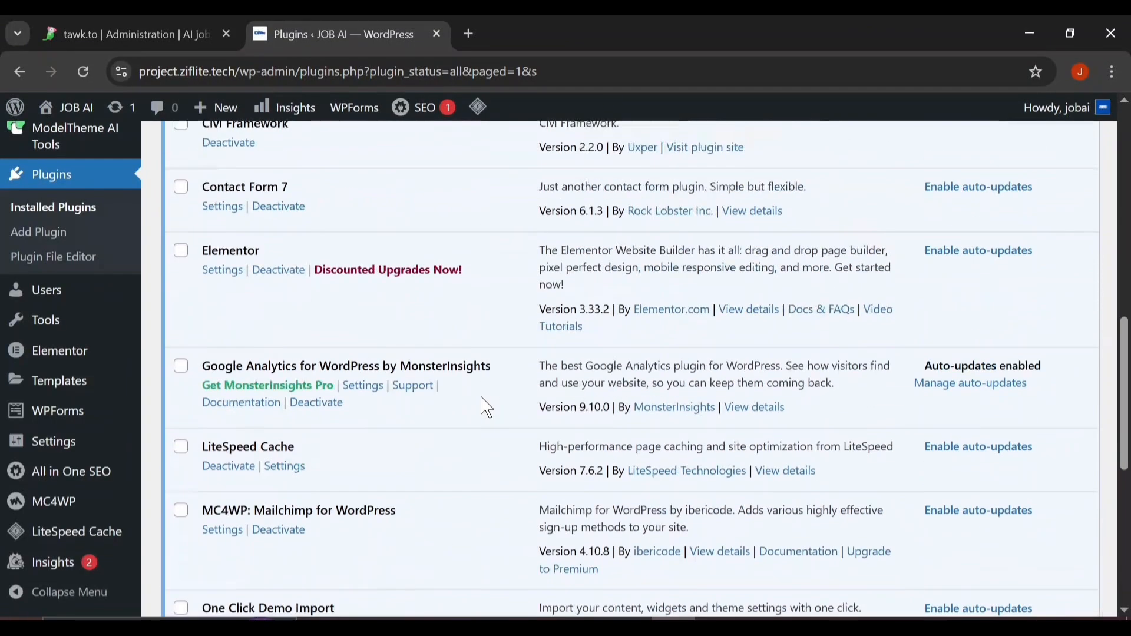
{"action": "scroll", "coordinate": [486, 407], "scroll_direction": "down", "scroll_amount": 7}
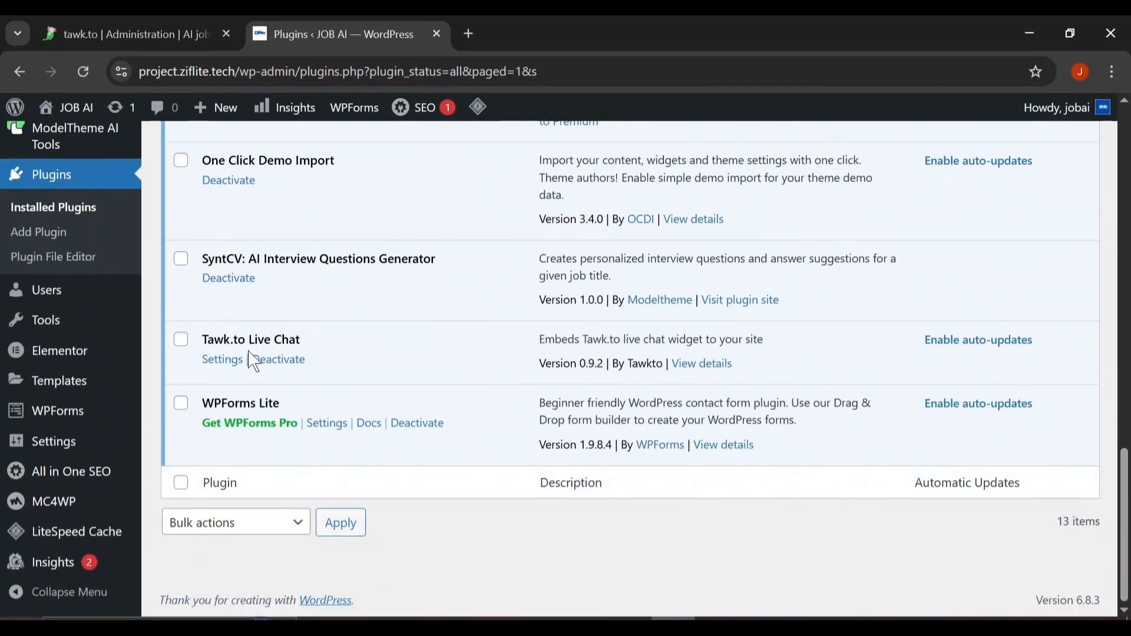
Open Tawk.To plugin settings, attempt the tawk.to login, and close the popup after the activation error
{"action": "left_click", "coordinate": [229, 360]}
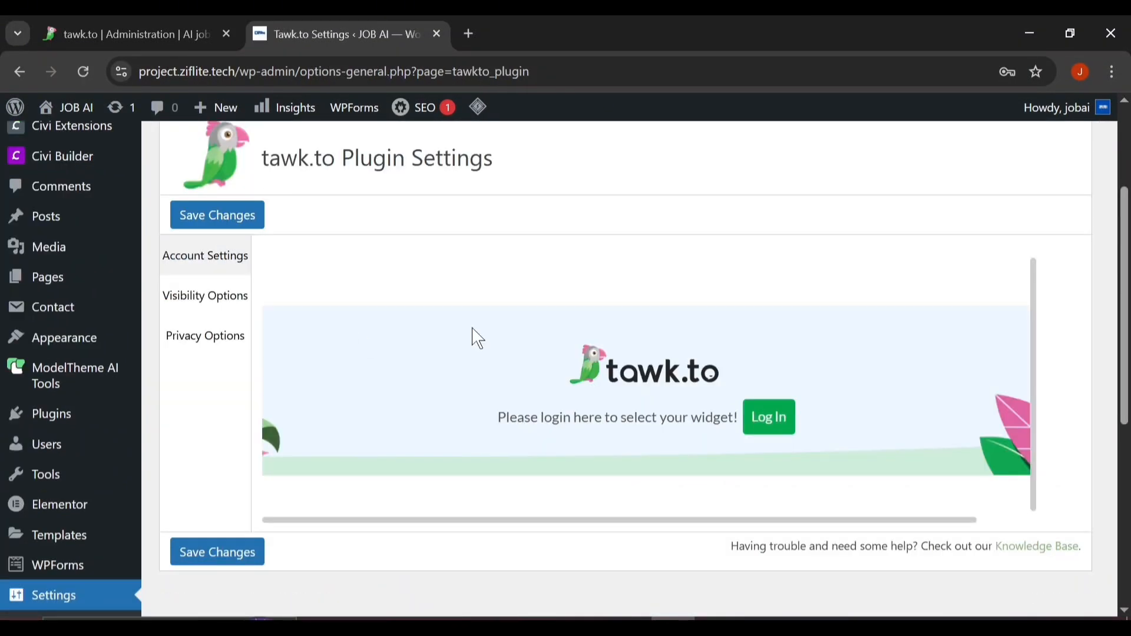
{"action": "left_click", "coordinate": [776, 417]}
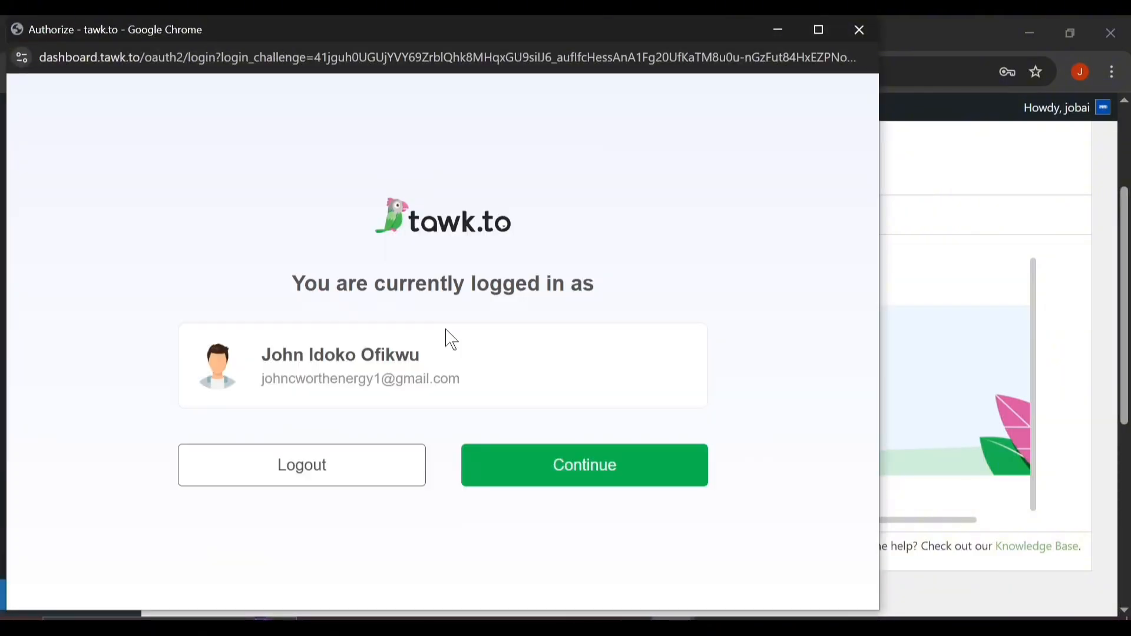
{"action": "left_click", "coordinate": [550, 471]}
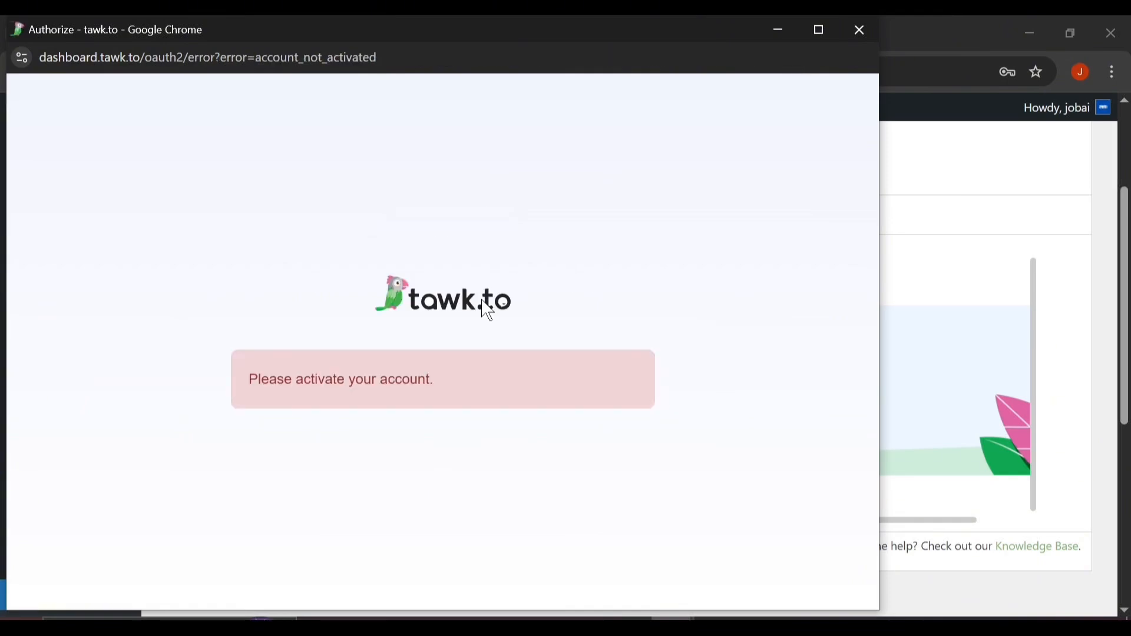
{"action": "left_click", "coordinate": [857, 30]}
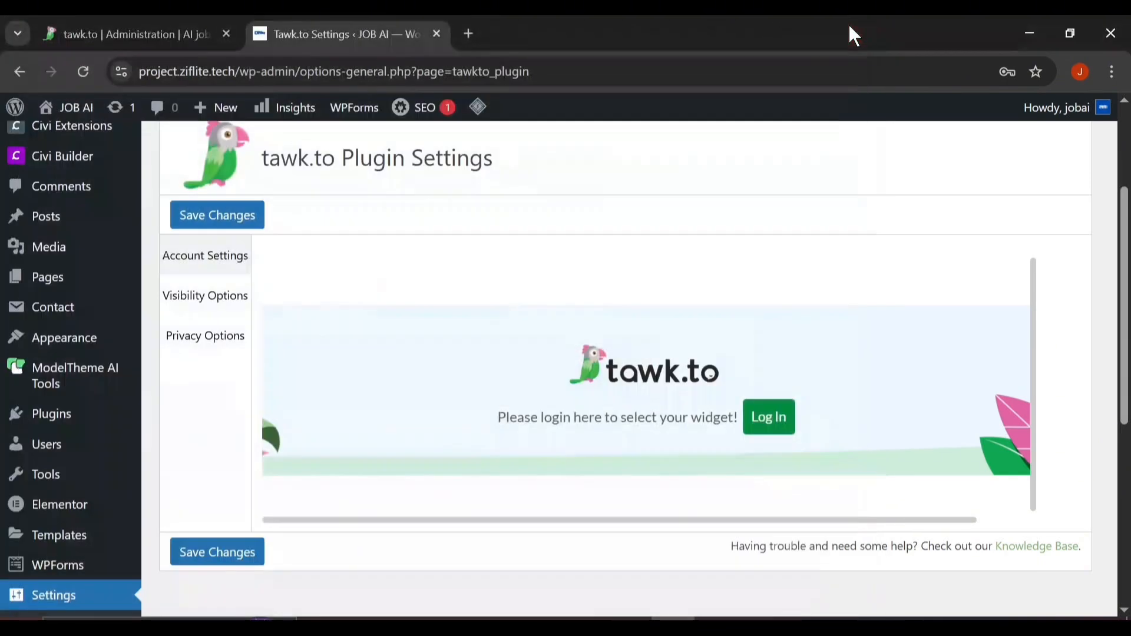
Confirm the tawk.to account's email from the activation email in Gmail and sign in
{"action": "left_click", "coordinate": [144, 17]}
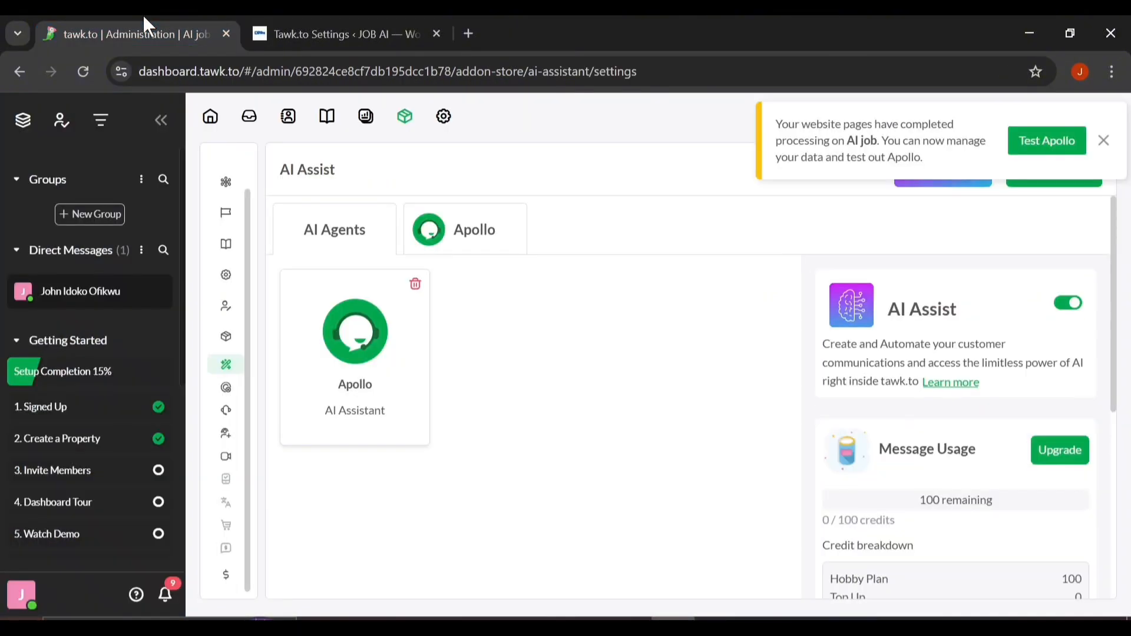
{"action": "left_click", "coordinate": [462, 34]}
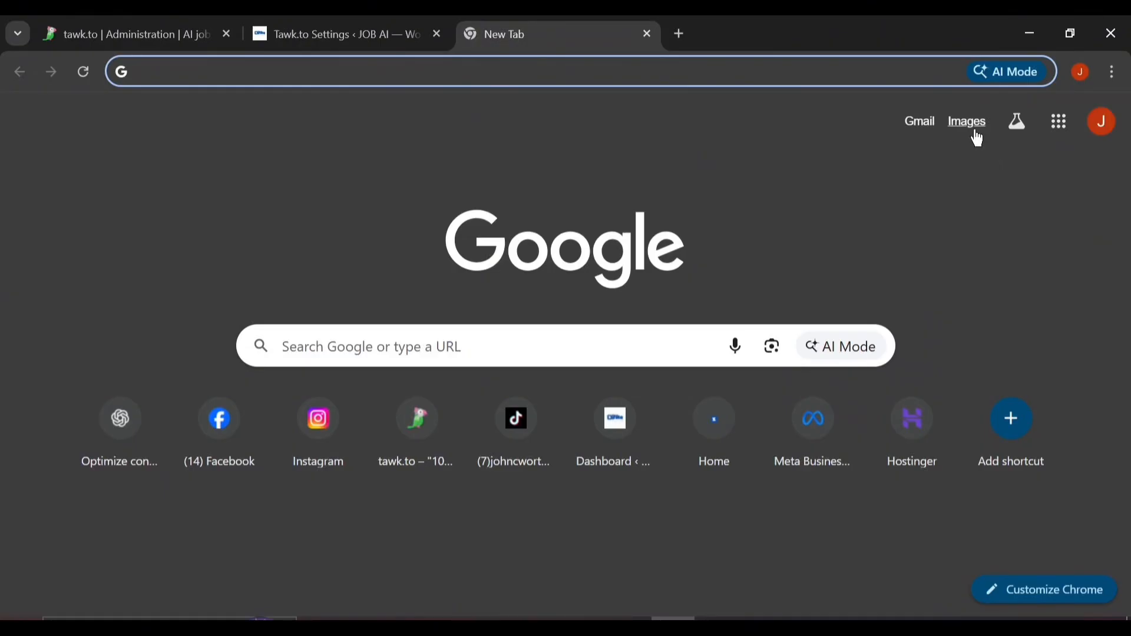
{"action": "left_click", "coordinate": [934, 122]}
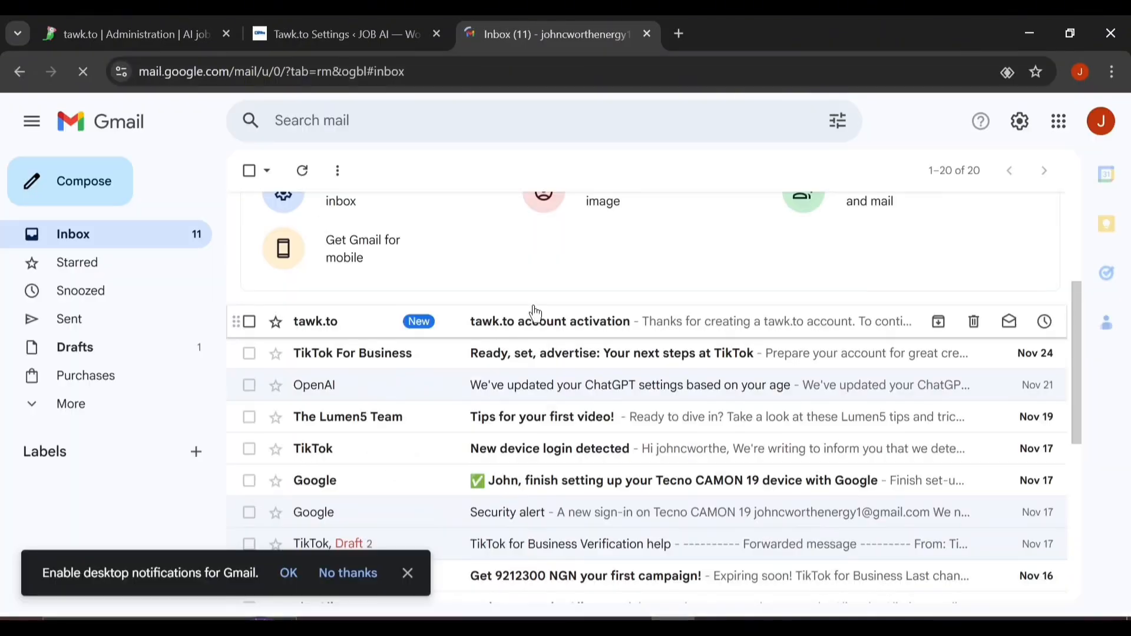
{"action": "left_click", "coordinate": [520, 335]}
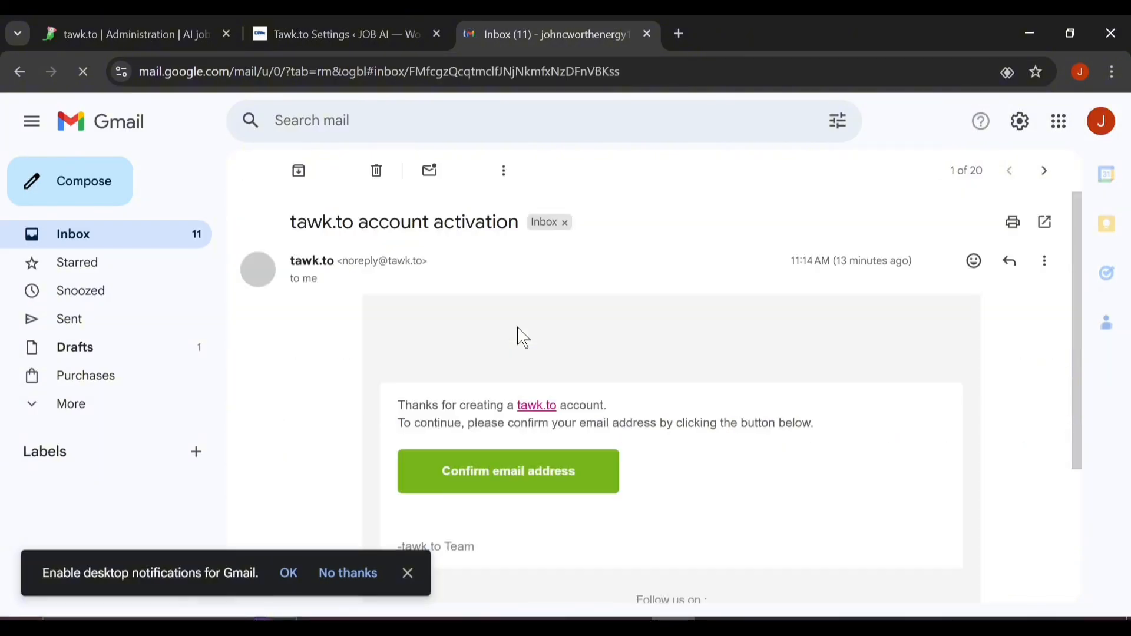
{"action": "left_click", "coordinate": [532, 469]}
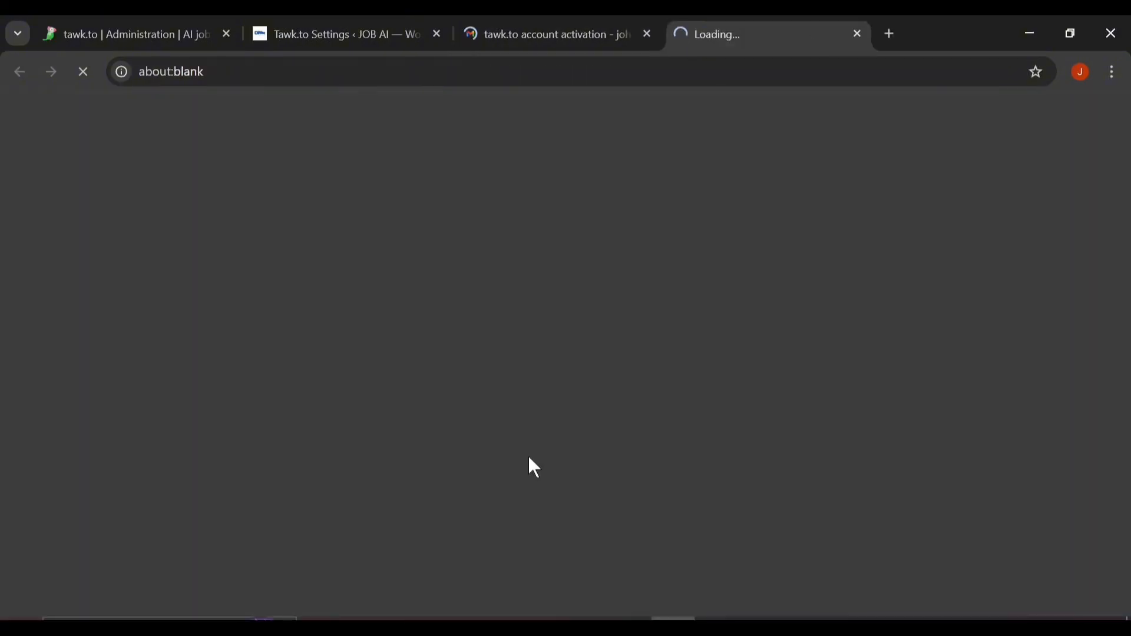
{"action": "left_click", "coordinate": [557, 43]}
{"action": "left_click", "coordinate": [713, 18]}
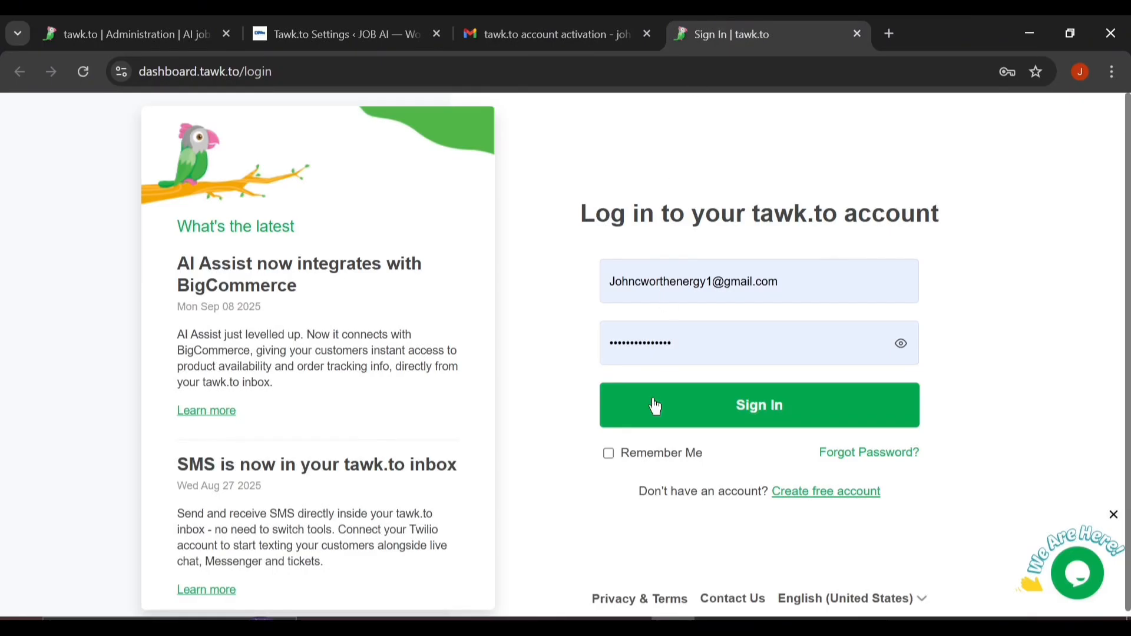
{"action": "left_click", "coordinate": [692, 405]}
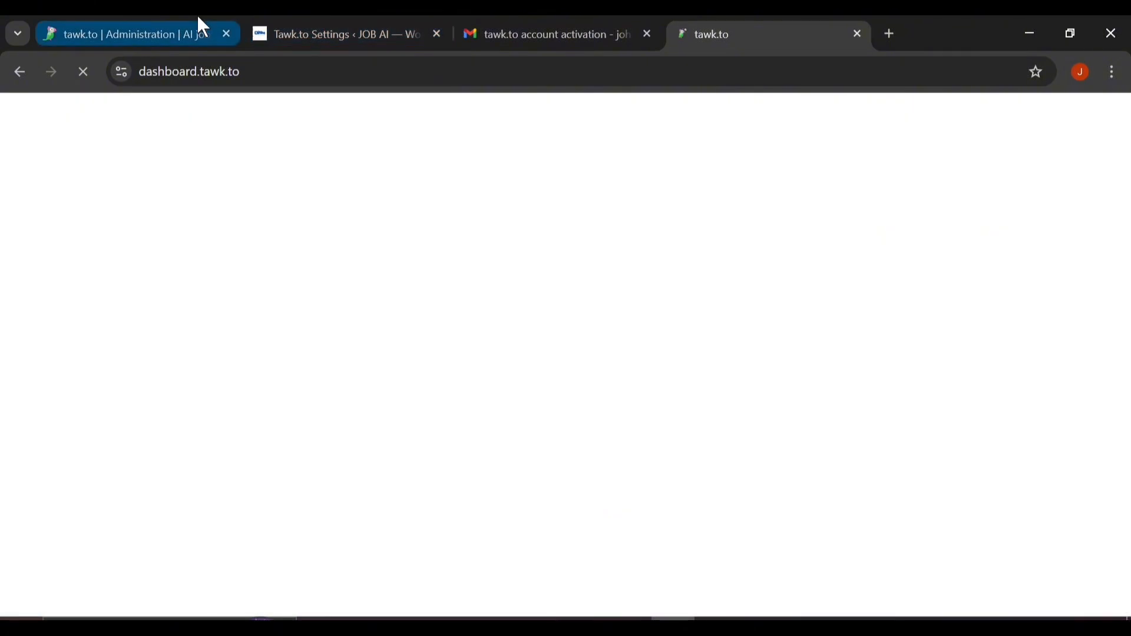
Close the outdated tawk.to tab and log in to tawk.to from the WordPress plugin settings
{"action": "left_click_drag", "start_coordinate": [767, 26], "coordinate": [373, 56]}
{"action": "left_click", "coordinate": [227, 23]}
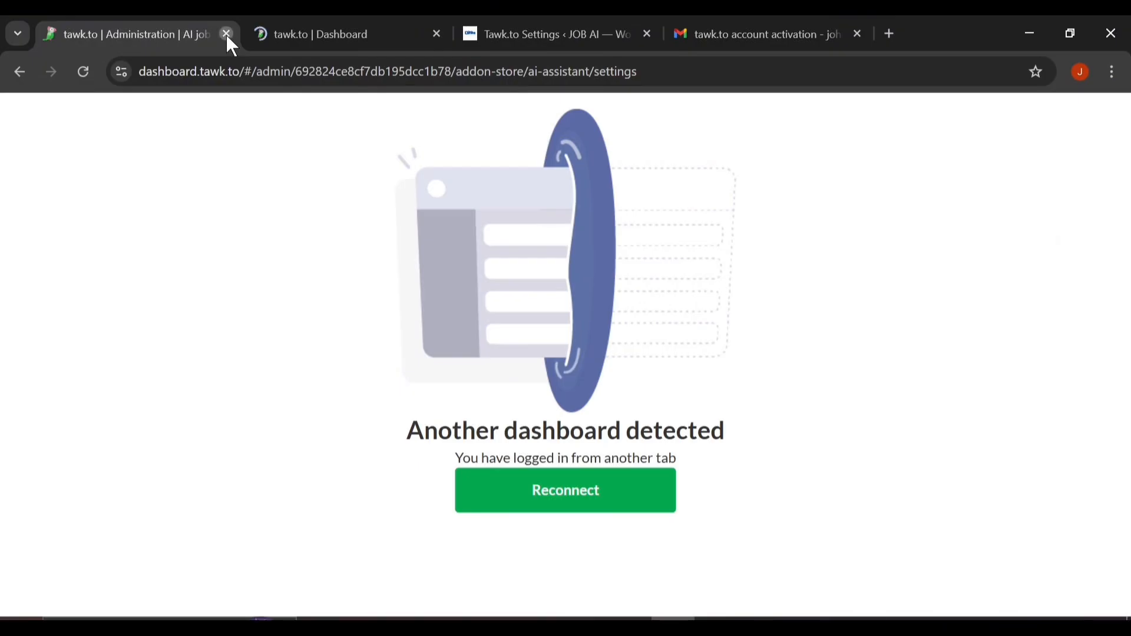
{"action": "left_click", "coordinate": [226, 34]}
{"action": "left_click", "coordinate": [339, 17]}
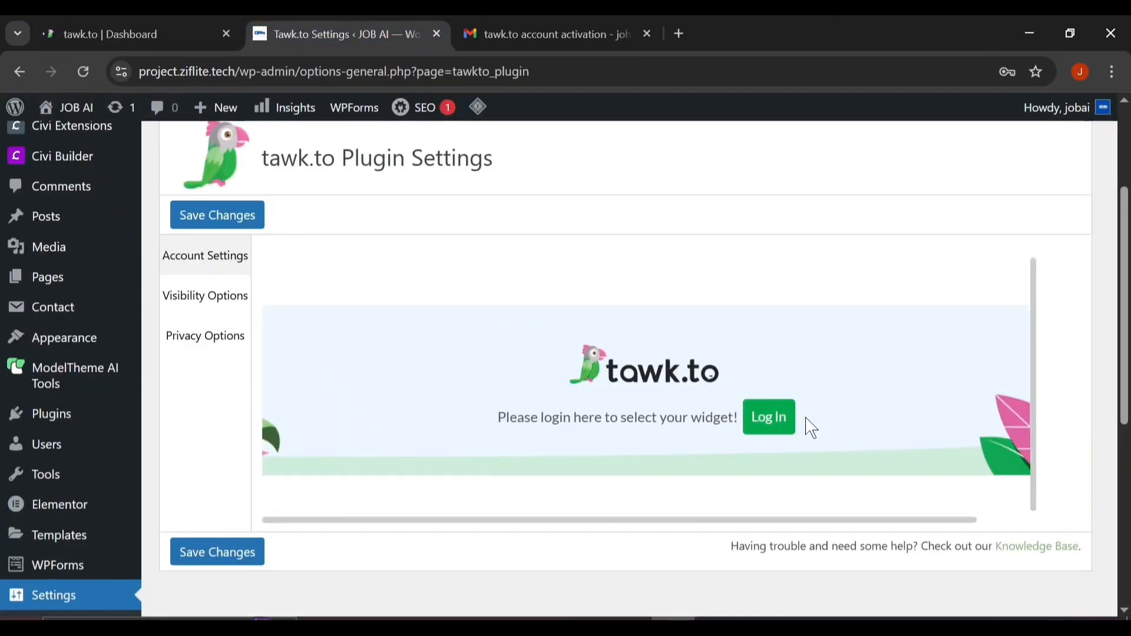
{"action": "left_click", "coordinate": [755, 415]}
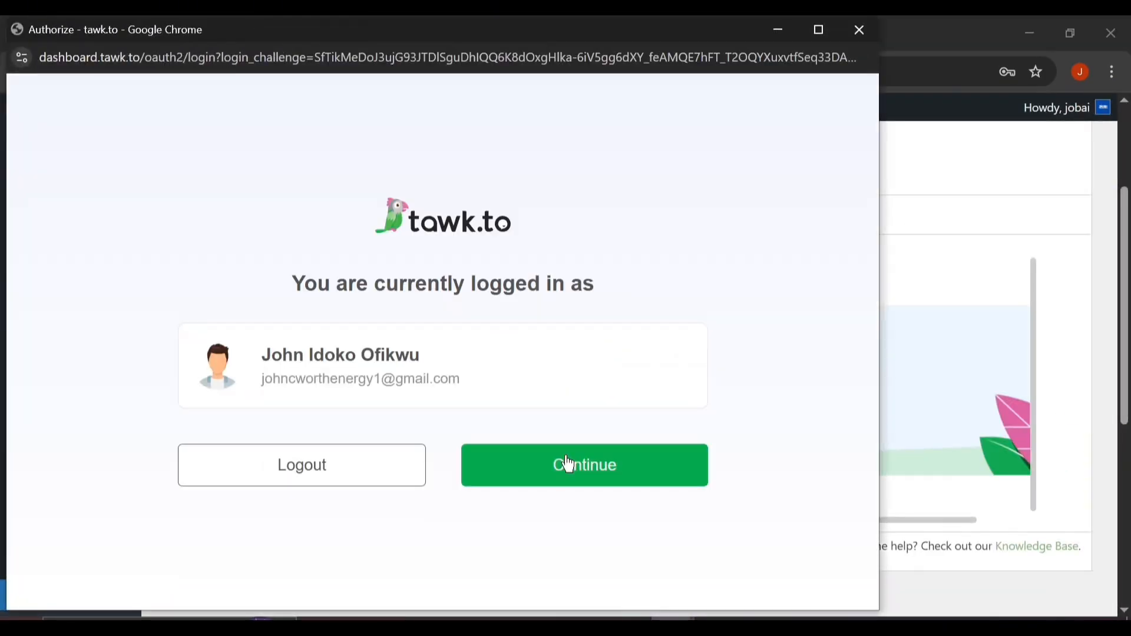
{"action": "left_click", "coordinate": [568, 463]}
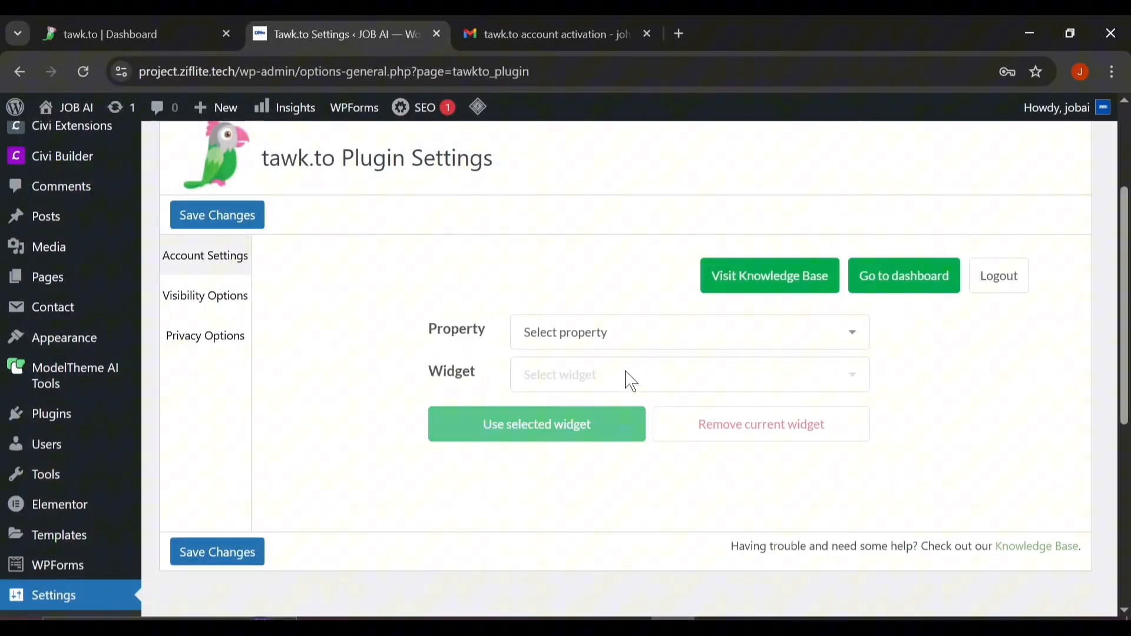
Select the AI job property and AI job widget, use it, and save the settings
{"action": "left_click", "coordinate": [582, 331]}
{"action": "left_click", "coordinate": [559, 384]}
{"action": "left_click", "coordinate": [558, 388]}
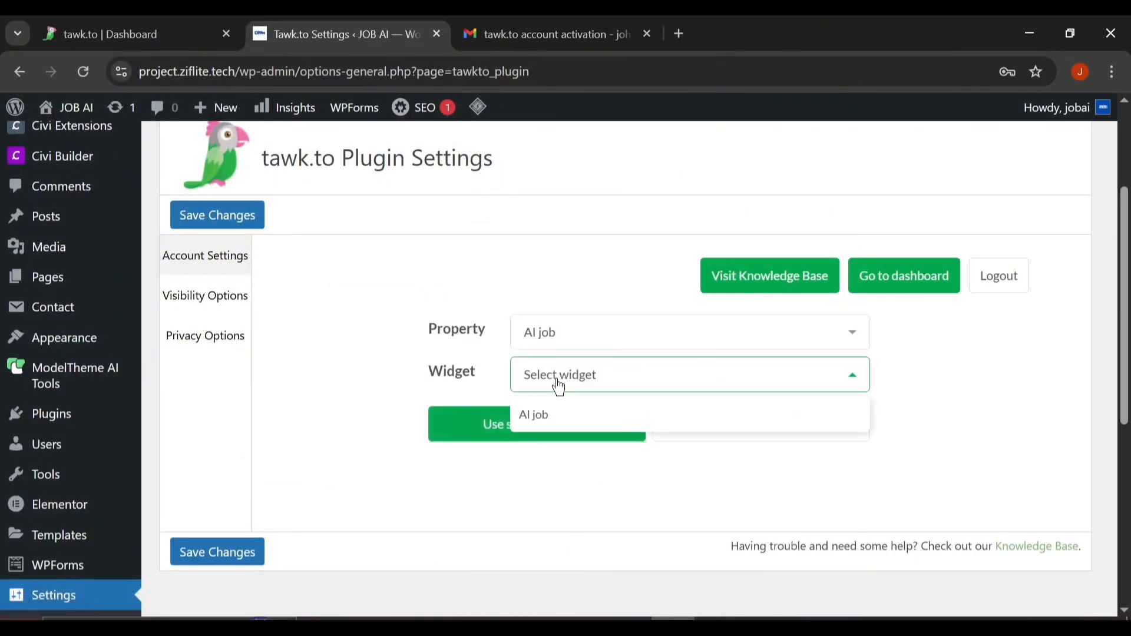
{"action": "left_click", "coordinate": [560, 419]}
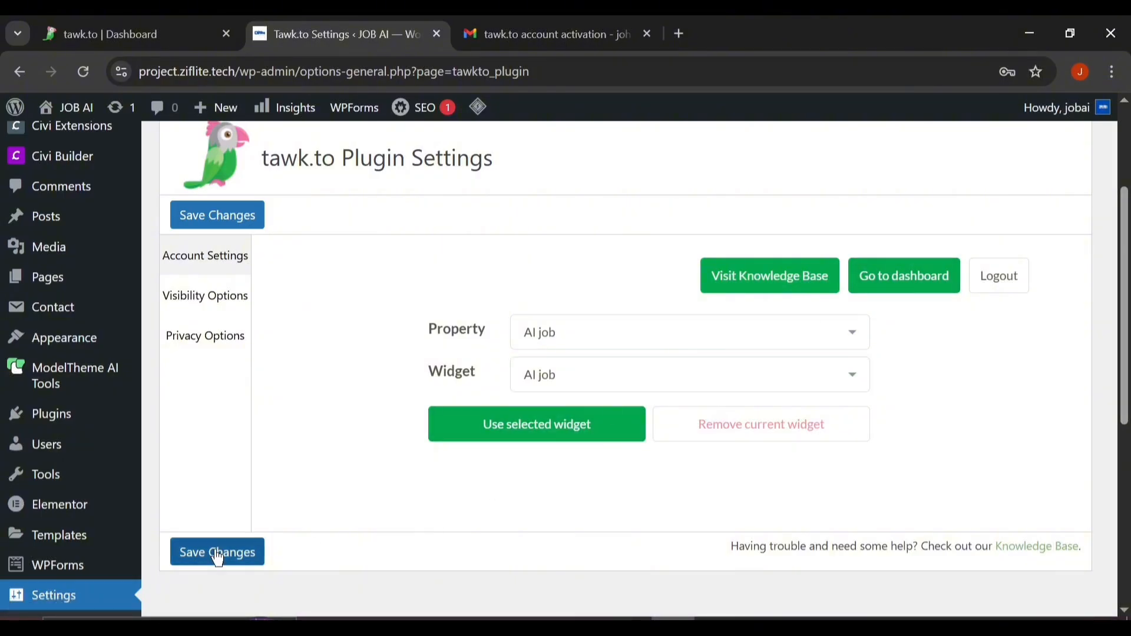
{"action": "scroll", "coordinate": [591, 345], "scroll_direction": "down", "scroll_amount": 1}
{"action": "left_click", "coordinate": [592, 345]}
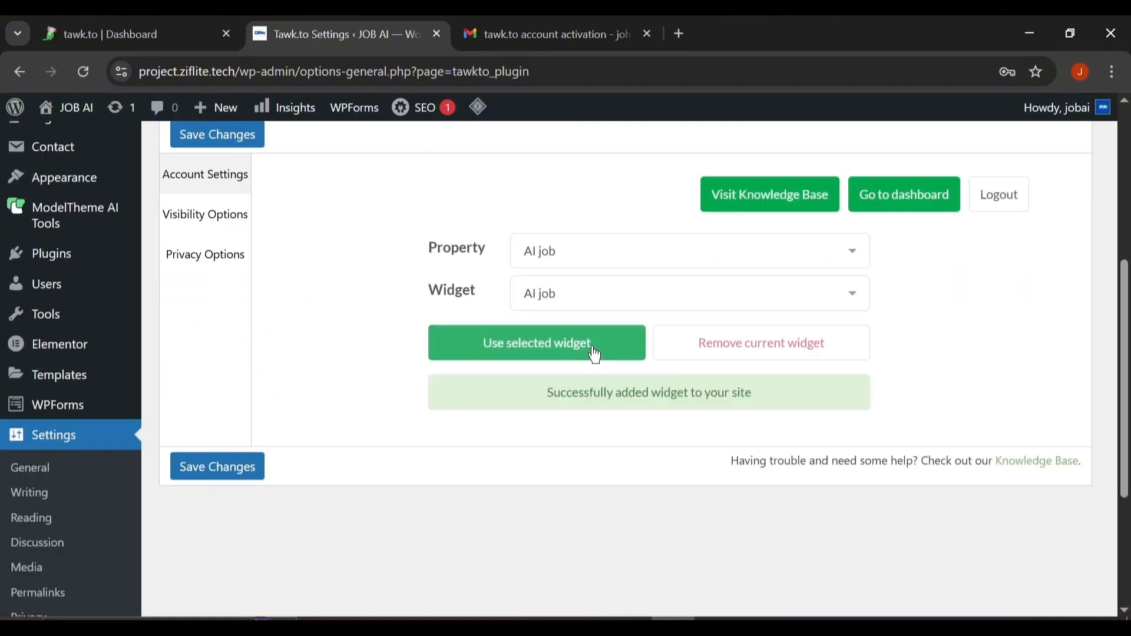
{"action": "left_click", "coordinate": [193, 469]}
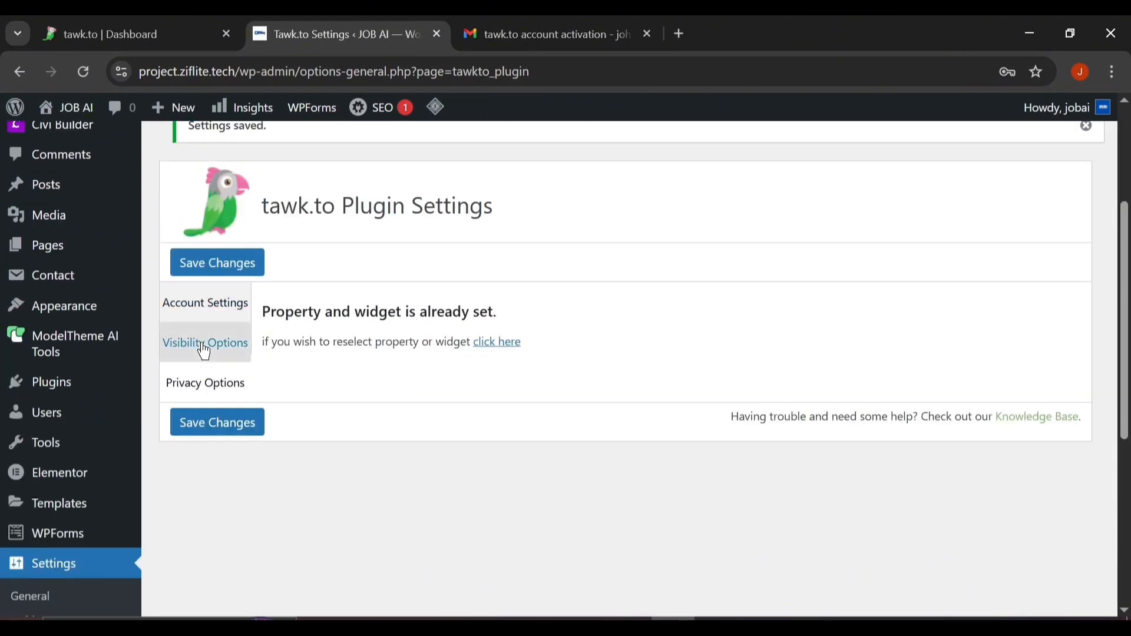
Review the widget's Visibility and Privacy options and open the live site in a new tab
{"action": "left_click", "coordinate": [205, 347]}
{"action": "scroll", "coordinate": [374, 445], "scroll_direction": "down", "scroll_amount": 5}
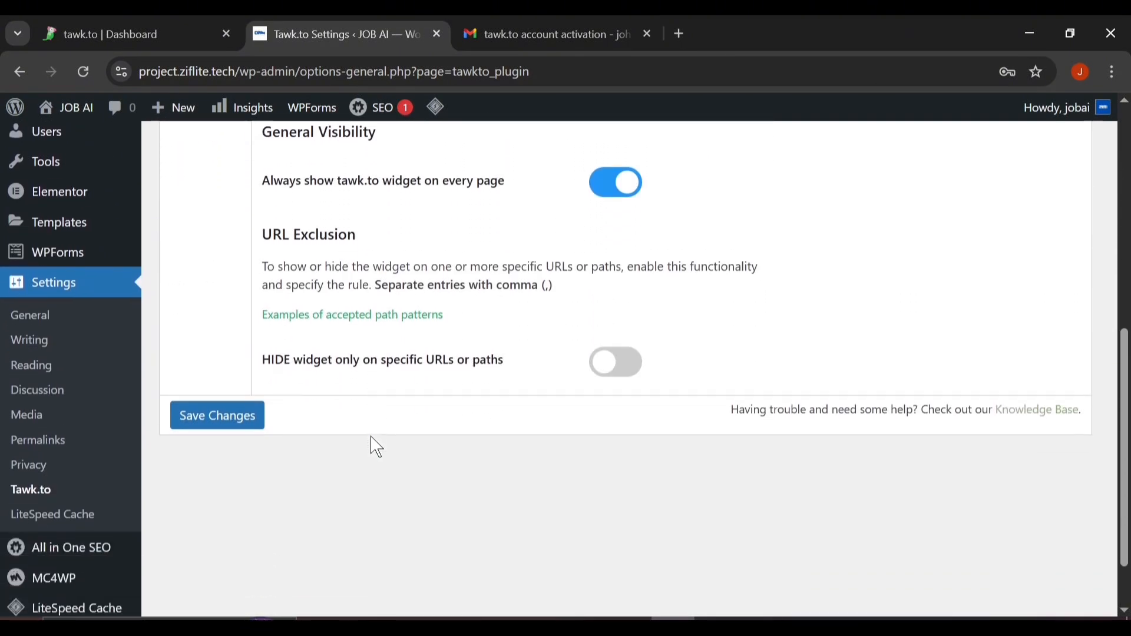
{"action": "scroll", "coordinate": [383, 355], "scroll_direction": "up", "scroll_amount": 3}
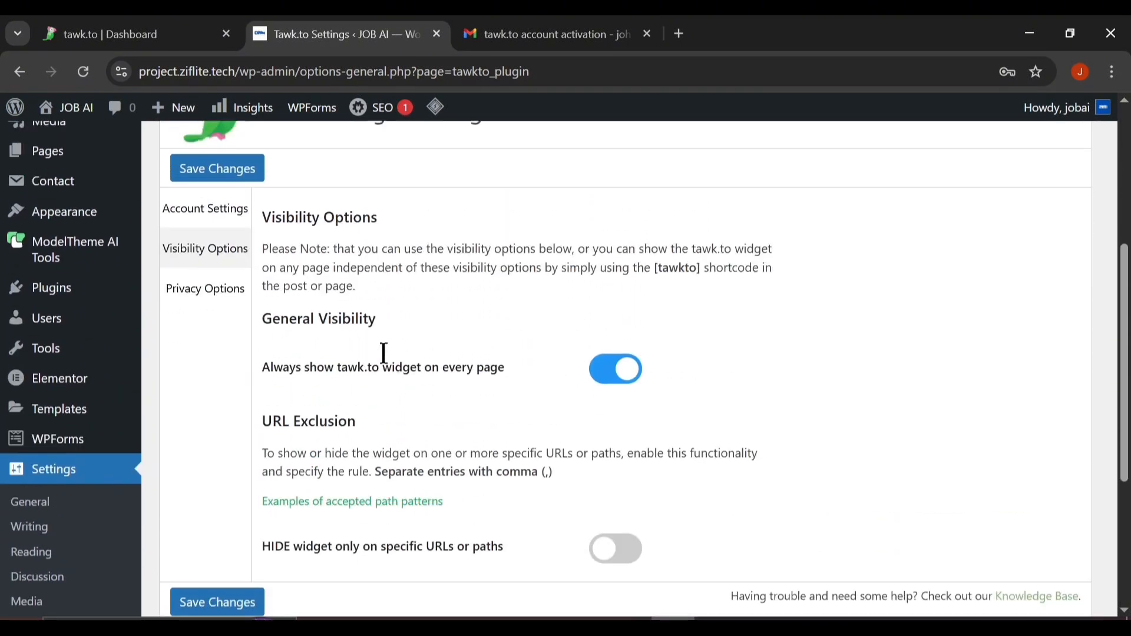
{"action": "left_click", "coordinate": [219, 298]}
{"action": "scroll", "coordinate": [273, 389], "scroll_direction": "up", "scroll_amount": 5}
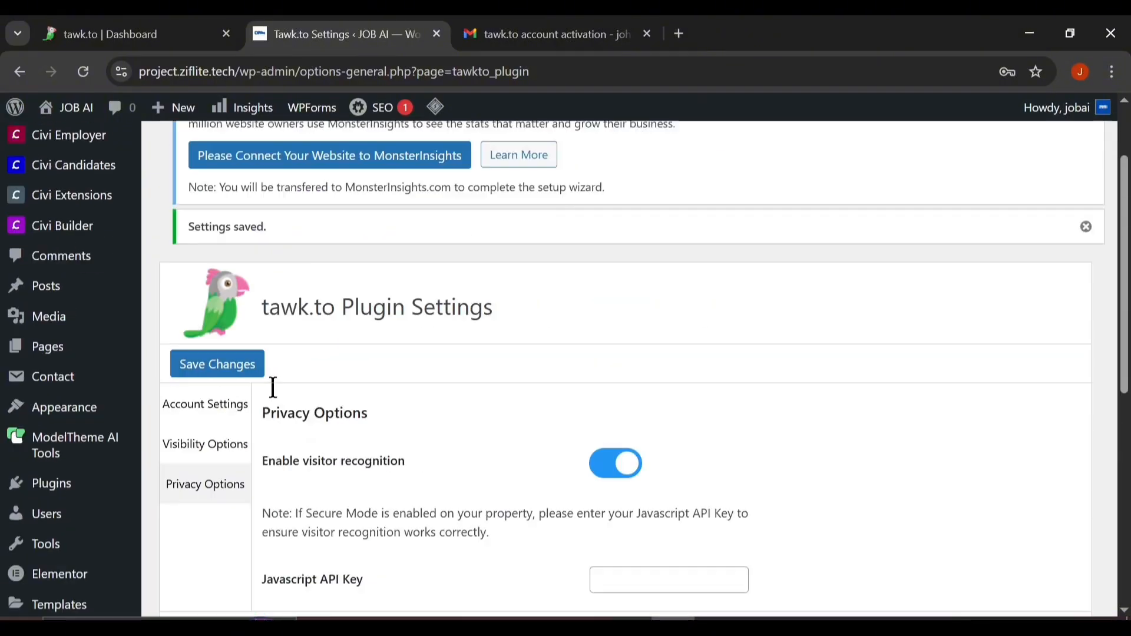
{"action": "right_click", "coordinate": [74, 116]}
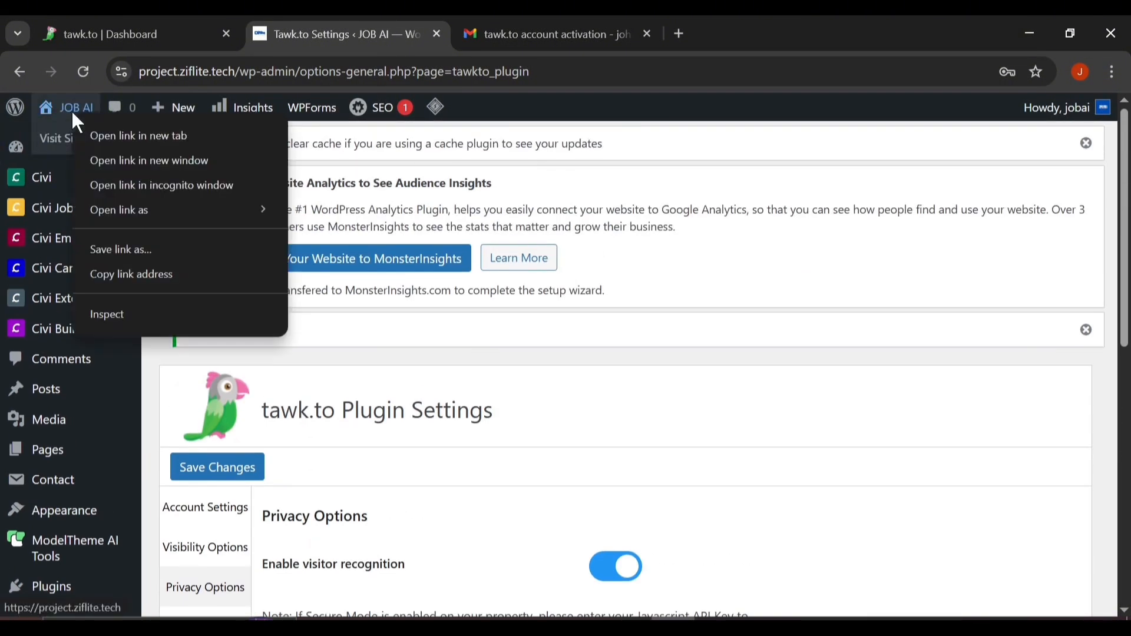
{"action": "left_click", "coordinate": [157, 132]}
{"action": "left_click", "coordinate": [505, 17]}
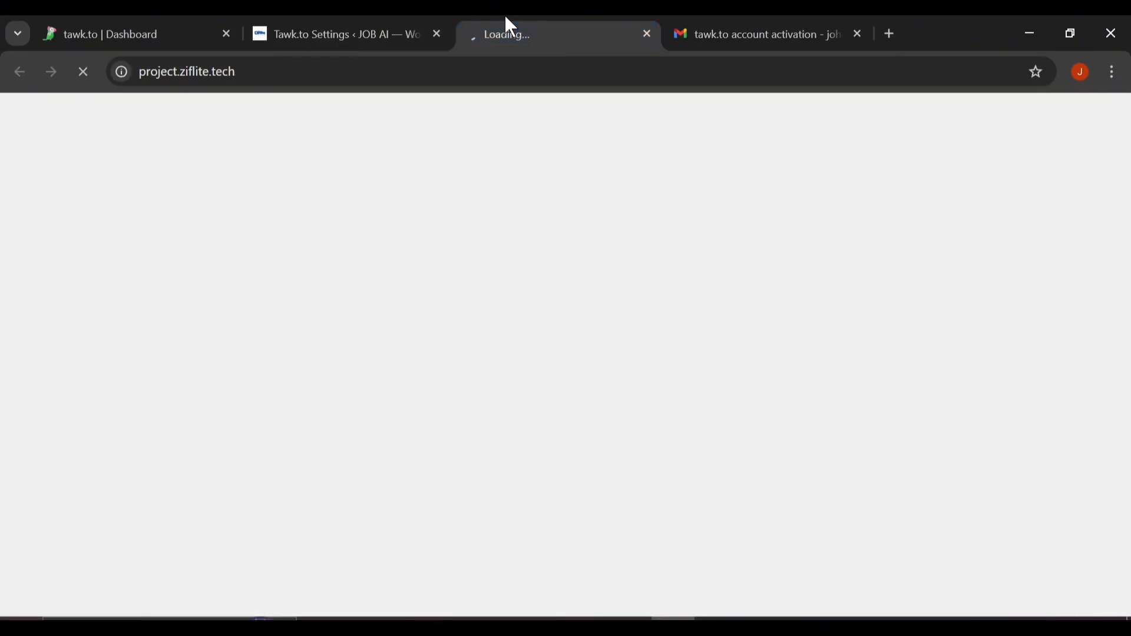
{"action": "left_click", "coordinate": [334, 18]}
Keep the widget set to always show on every page and save the visibility settings
{"action": "scroll", "coordinate": [375, 504], "scroll_direction": "down", "scroll_amount": 3}
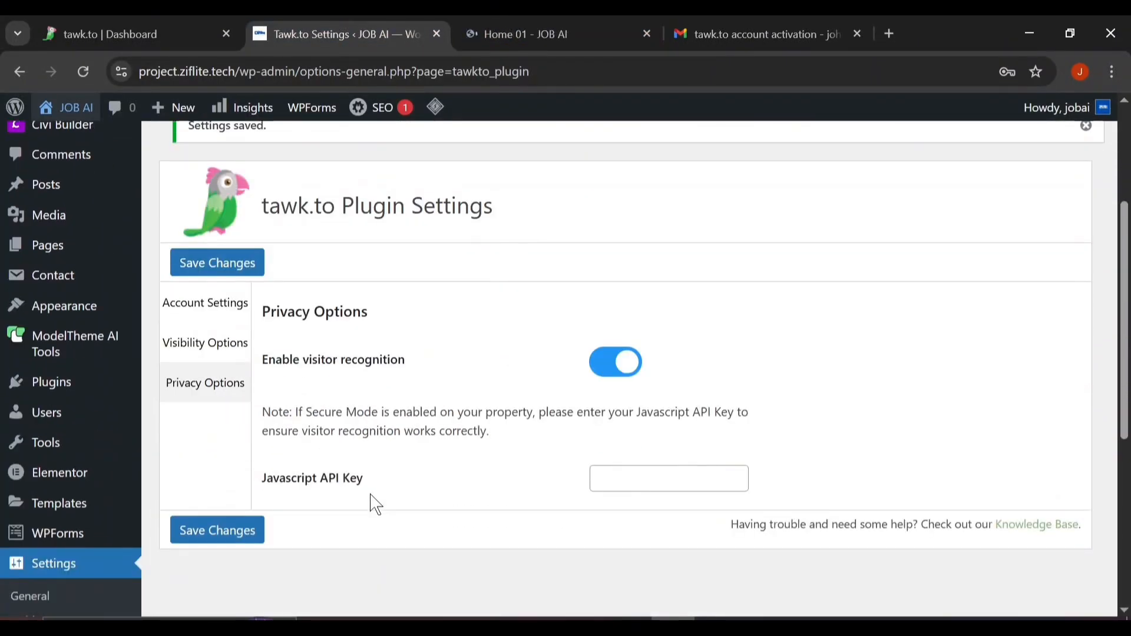
{"action": "left_click", "coordinate": [190, 340]}
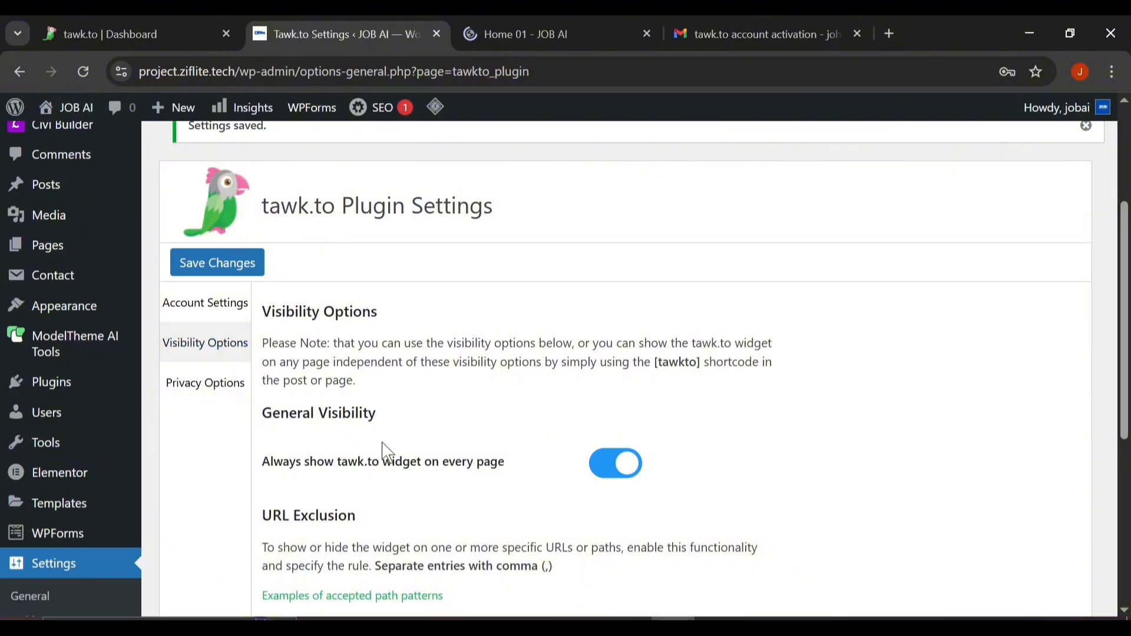
{"action": "scroll", "coordinate": [386, 452], "scroll_direction": "down", "scroll_amount": 2}
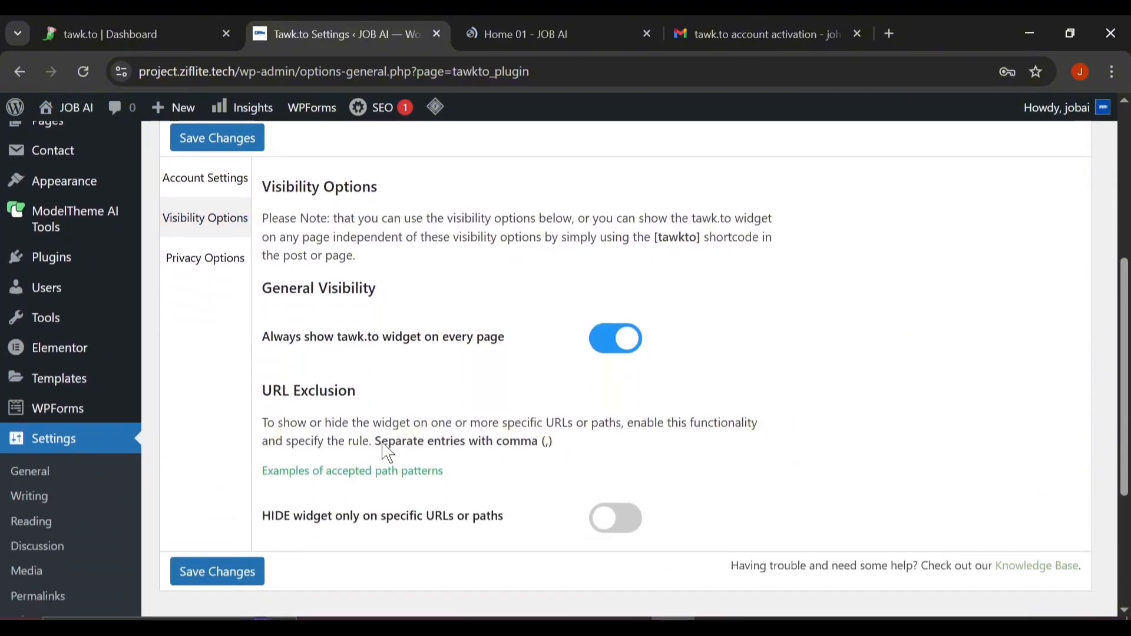
{"action": "left_click", "coordinate": [614, 347]}
{"action": "scroll", "coordinate": [491, 362], "scroll_direction": "down", "scroll_amount": 1}
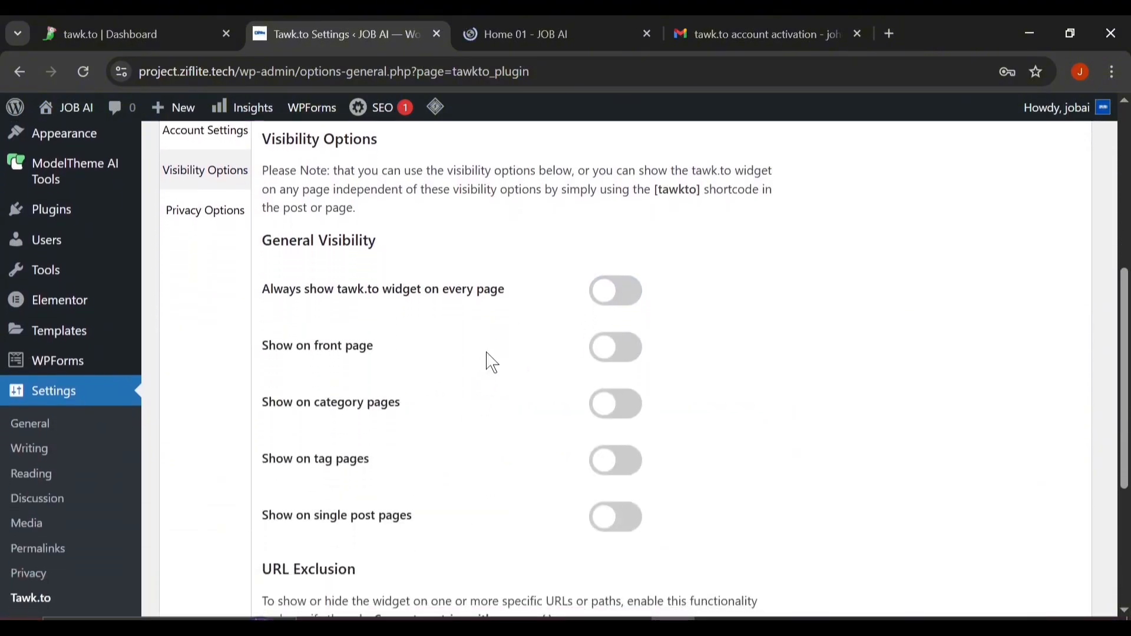
{"action": "scroll", "coordinate": [492, 362], "scroll_direction": "down", "scroll_amount": 2}
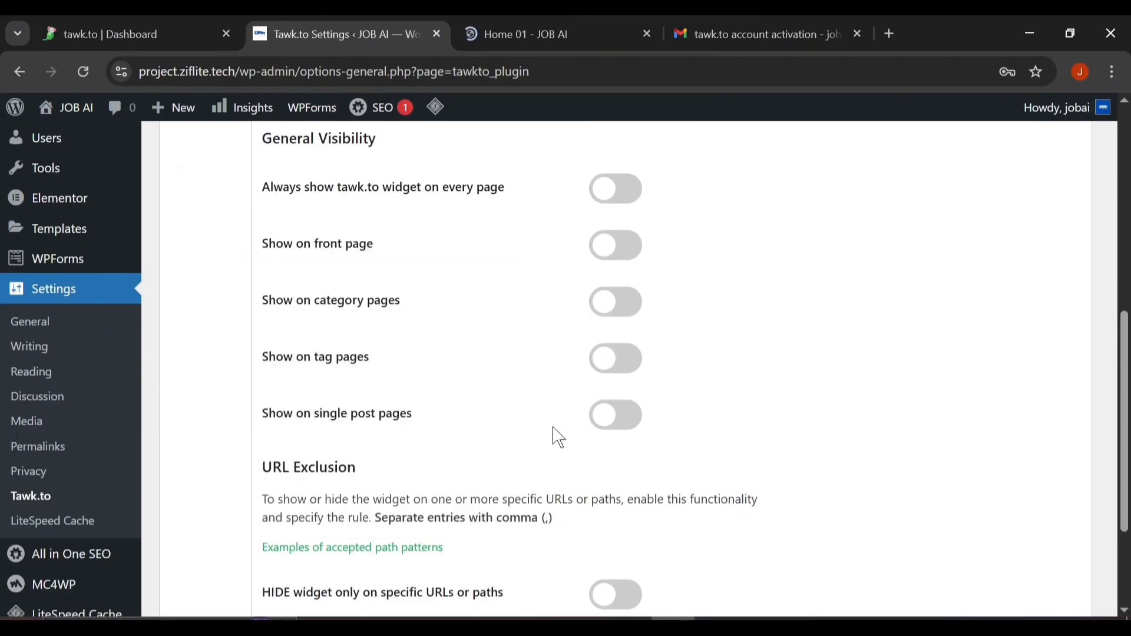
{"action": "scroll", "coordinate": [623, 334], "scroll_direction": "up", "scroll_amount": 3}
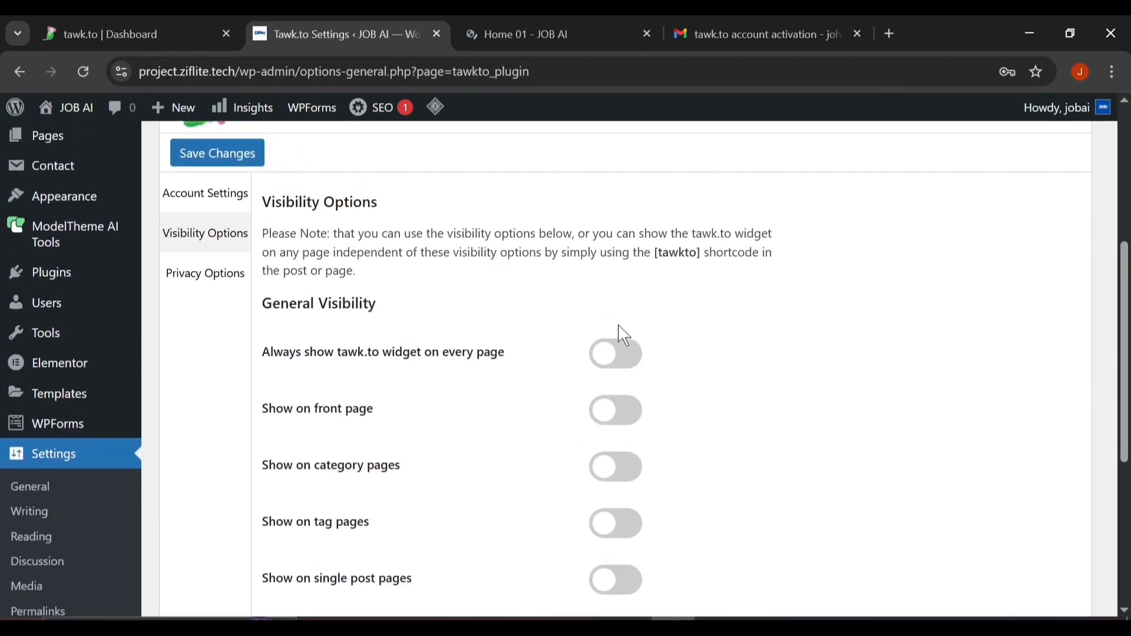
{"action": "left_click", "coordinate": [623, 374]}
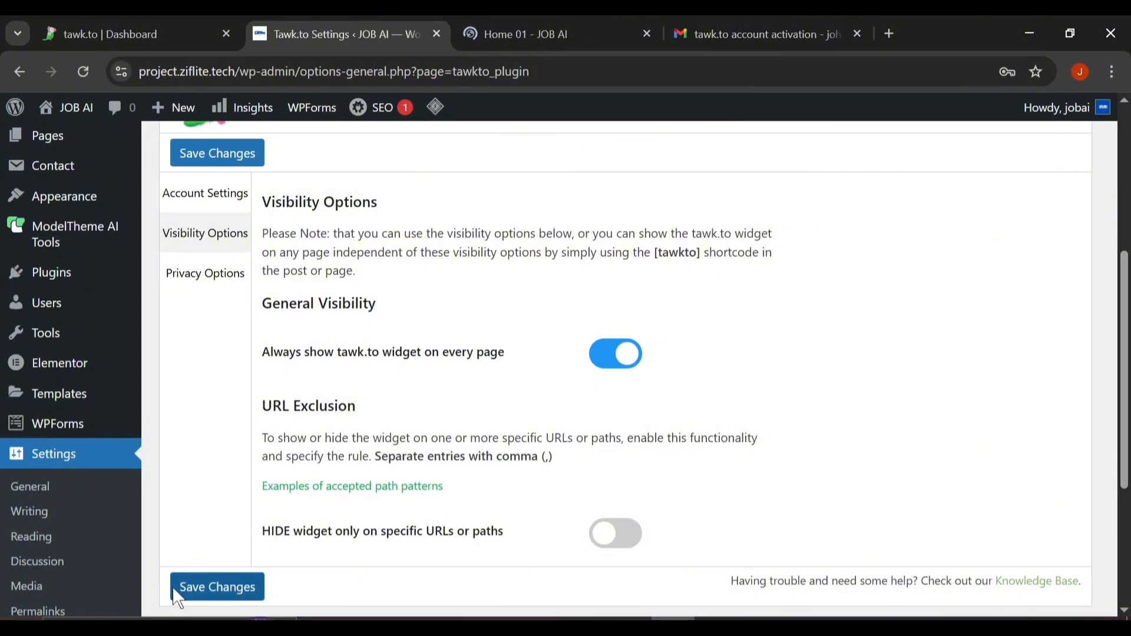
{"action": "left_click", "coordinate": [176, 586]}
{"action": "left_click", "coordinate": [525, 24]}
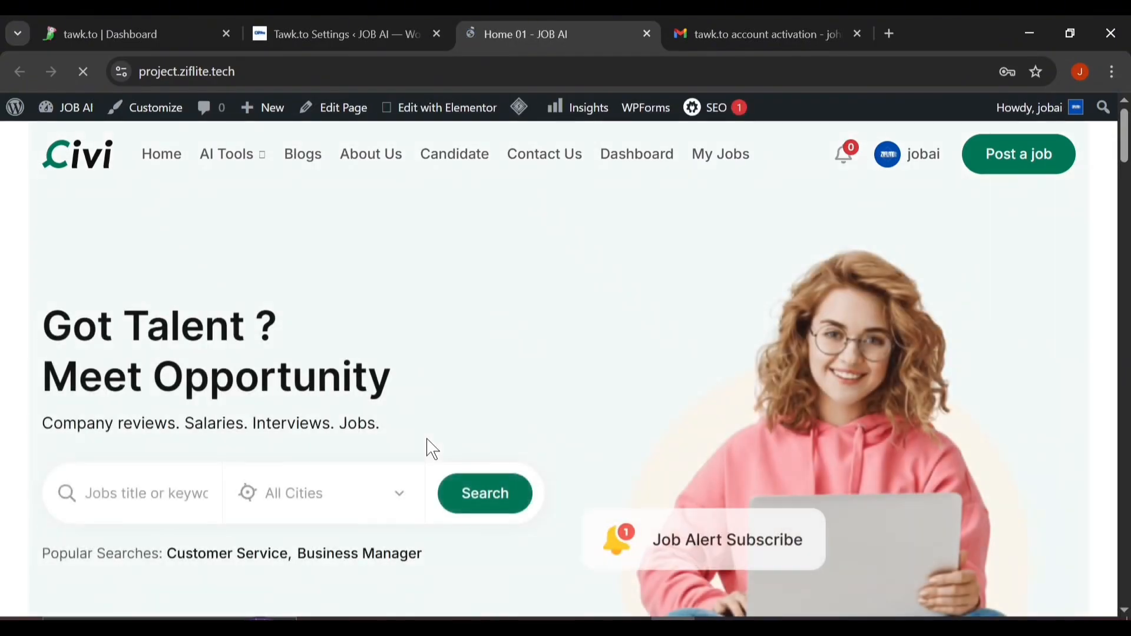
Open the site's chat bubble, choose 'I have a question', and read Apollo's AI reply
{"action": "scroll", "coordinate": [433, 449], "scroll_direction": "down", "scroll_amount": 5}
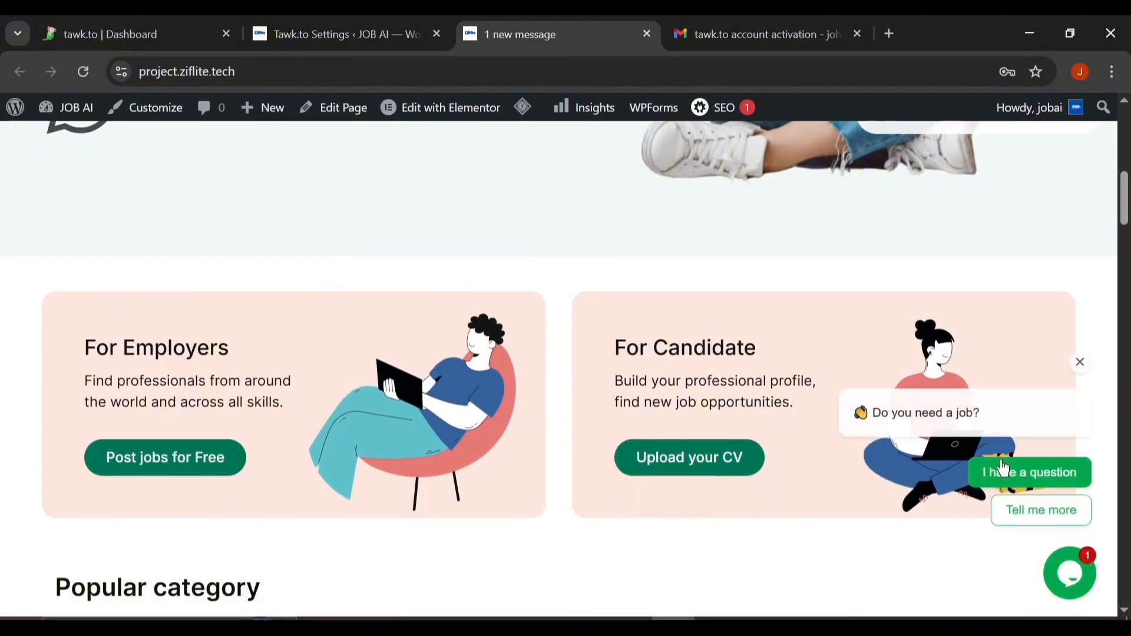
{"action": "left_click", "coordinate": [1075, 598]}
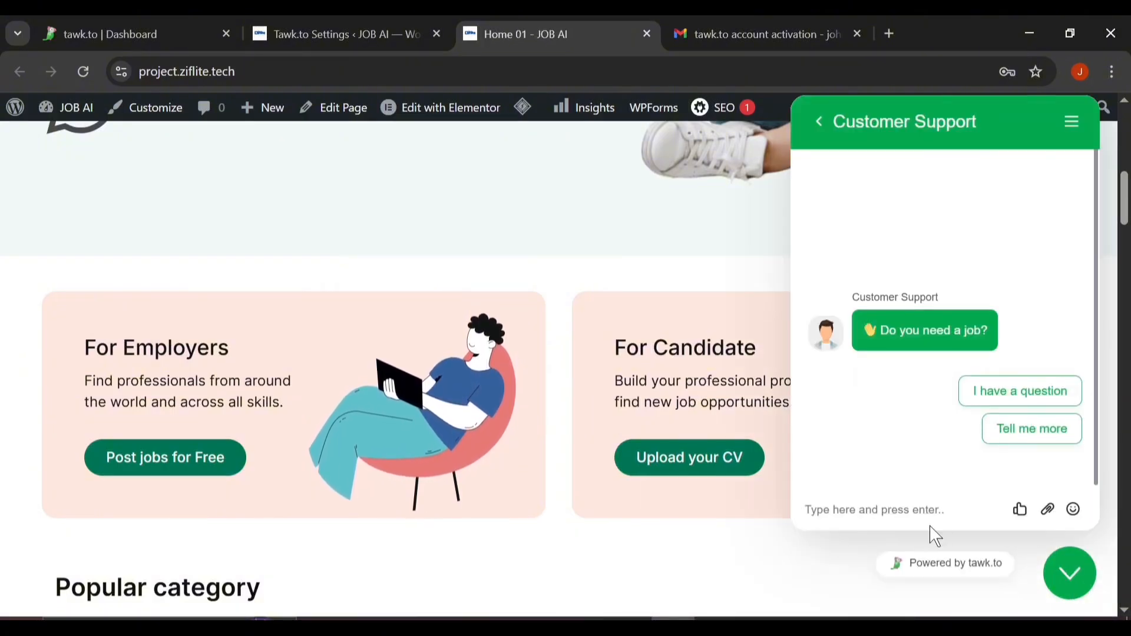
{"action": "left_click", "coordinate": [888, 501]}
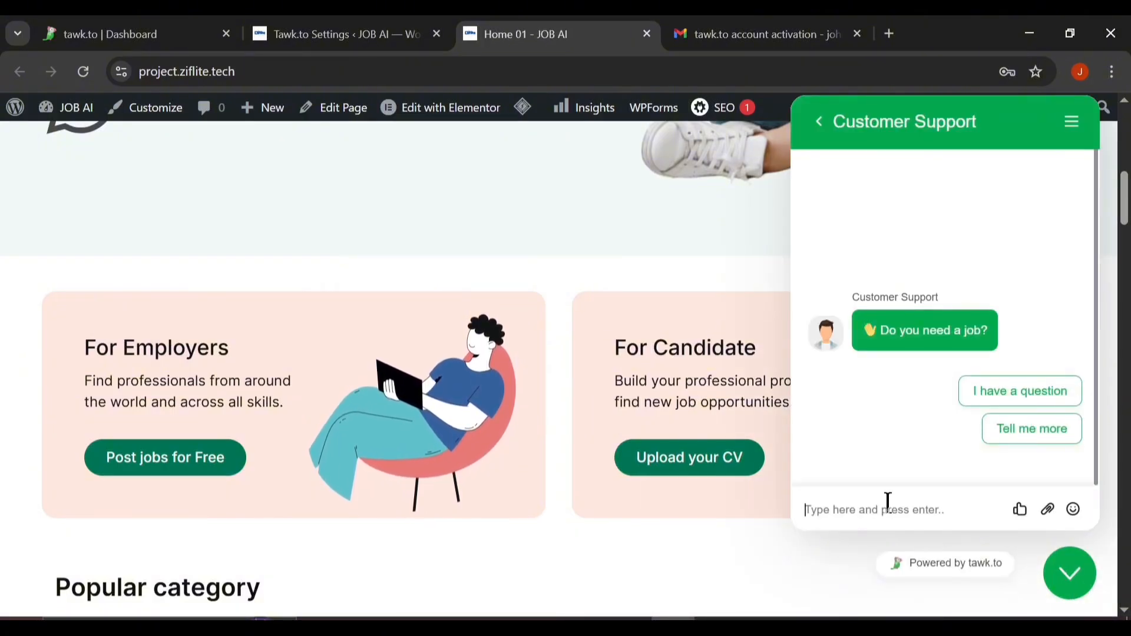
{"action": "left_click", "coordinate": [997, 393]}
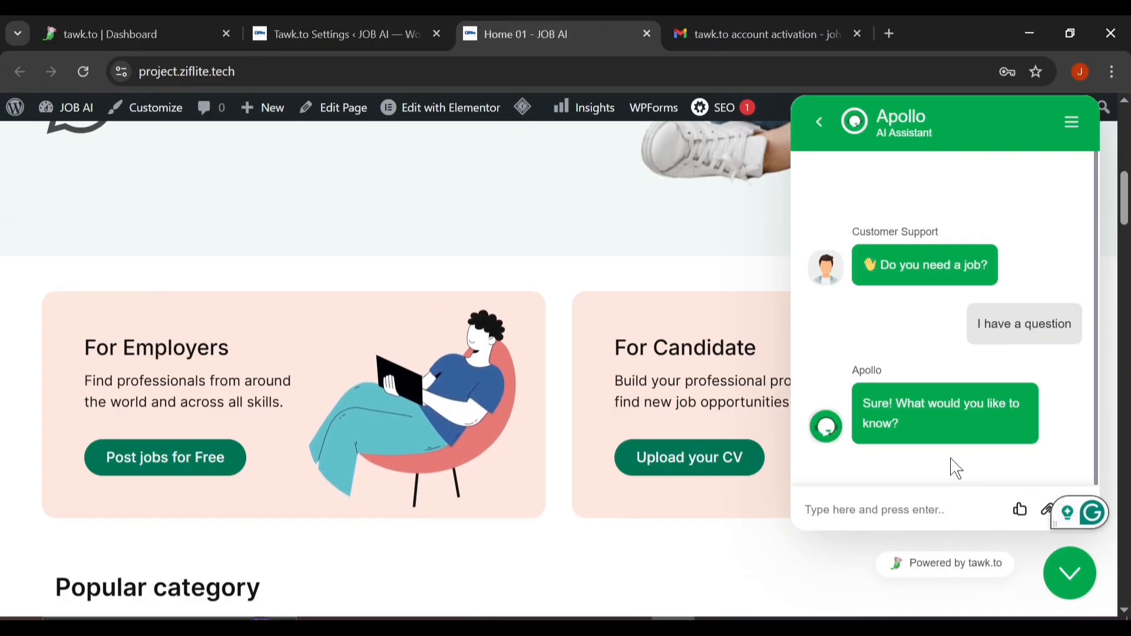
{"action": "scroll", "coordinate": [901, 374], "scroll_direction": "up", "scroll_amount": 5}
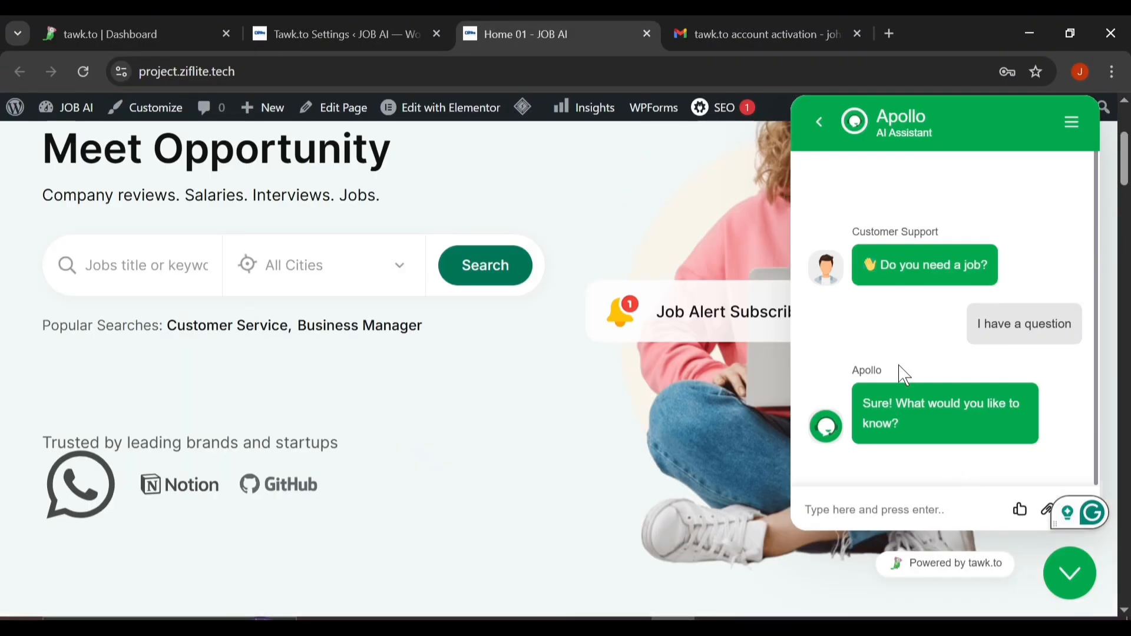
{"action": "scroll", "coordinate": [899, 377], "scroll_direction": "down", "scroll_amount": 3}
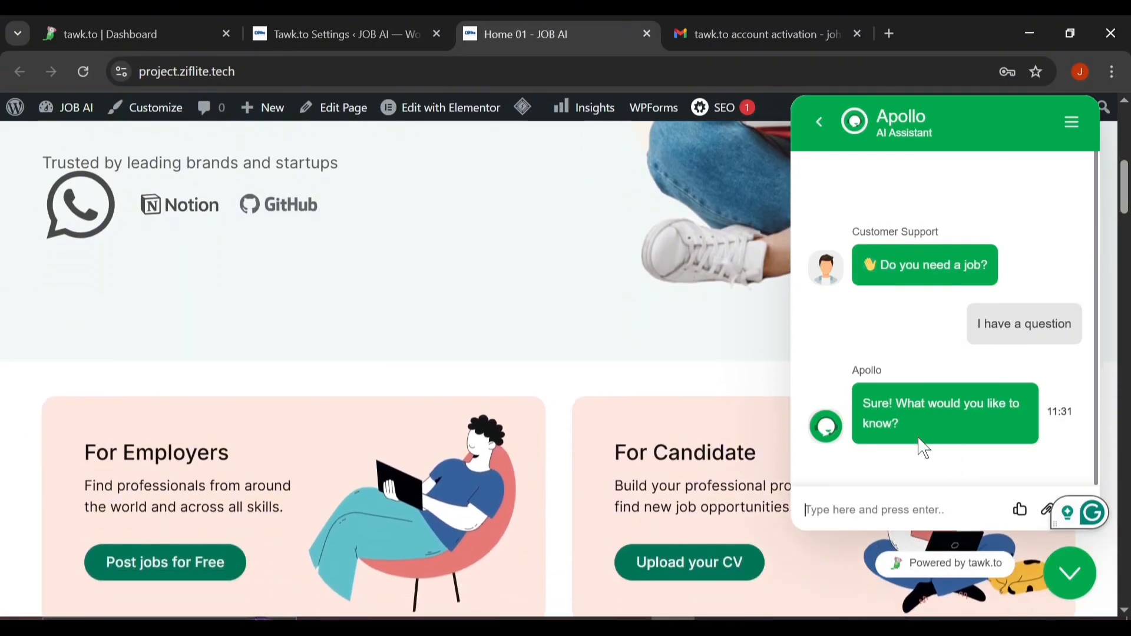
{"action": "scroll", "coordinate": [871, 360], "scroll_direction": "up", "scroll_amount": 3}
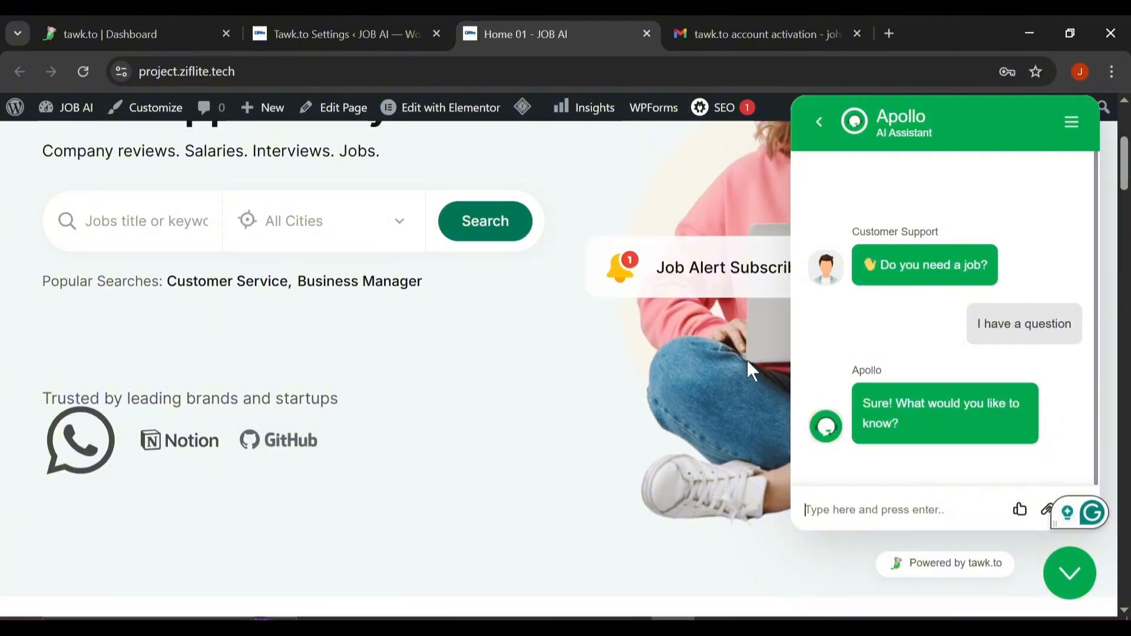
{"action": "scroll", "coordinate": [663, 454], "scroll_direction": "down", "scroll_amount": 5}
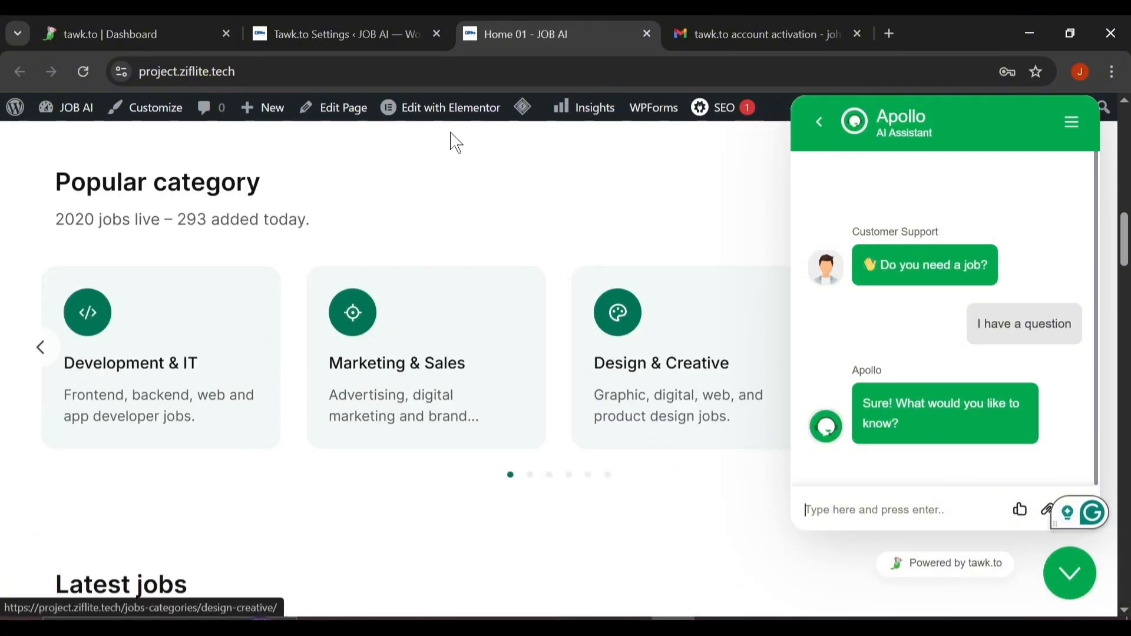
{"action": "left_click", "coordinate": [146, 23]}
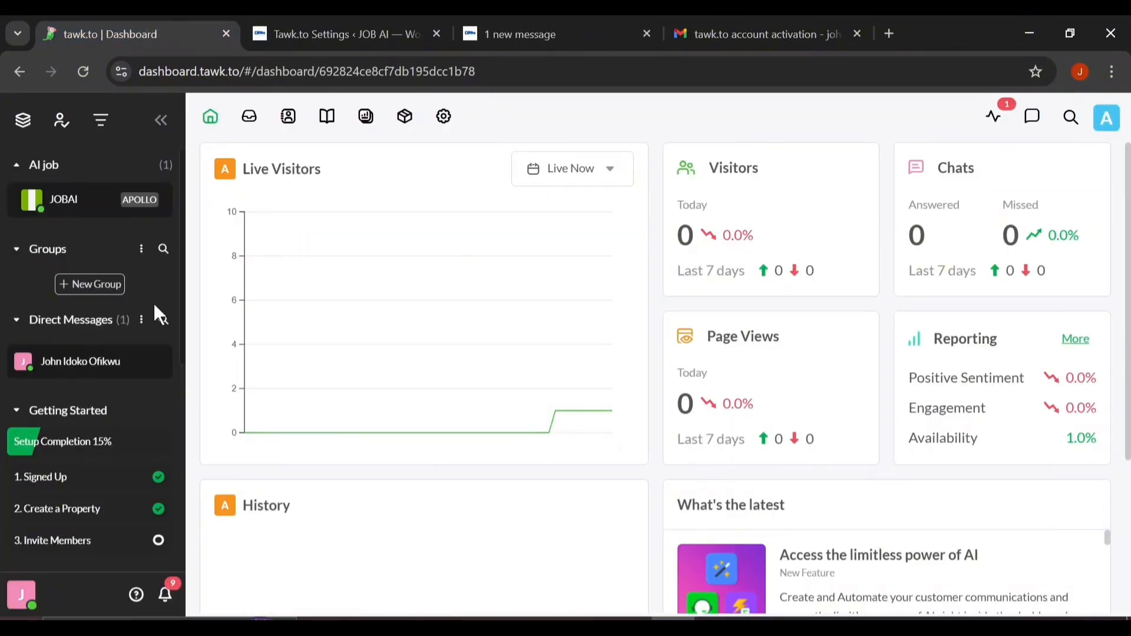
Go to Administration > Add-ons > AI Assist and open the Apollo agent card
{"action": "left_click", "coordinate": [444, 117]}
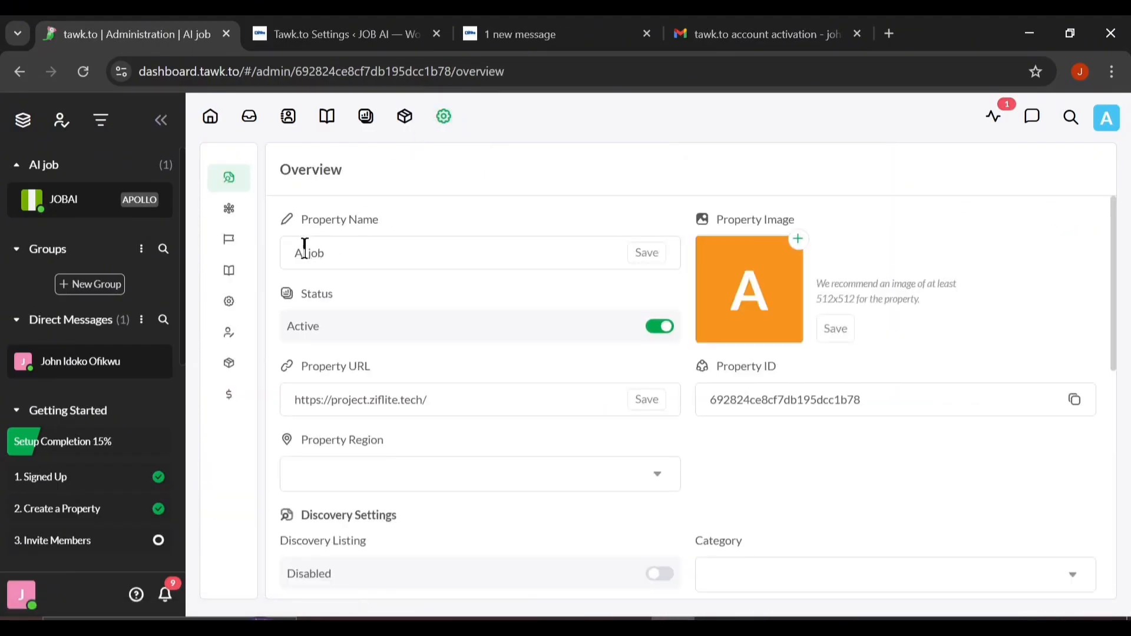
{"action": "mouse_move", "coordinate": [241, 309]}
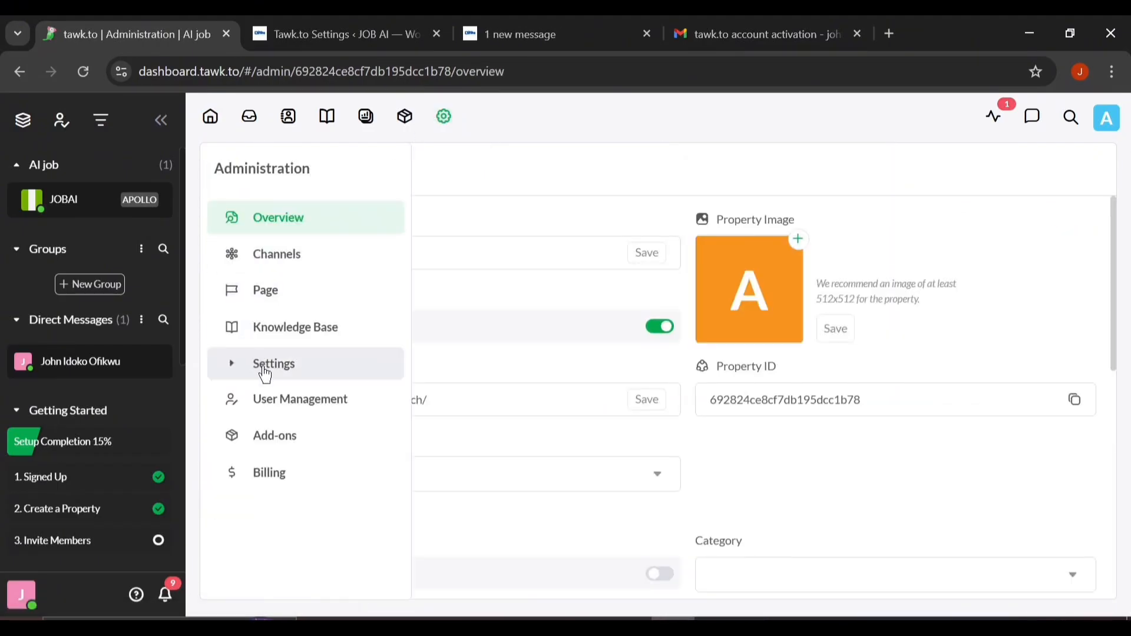
{"action": "left_click", "coordinate": [234, 436]}
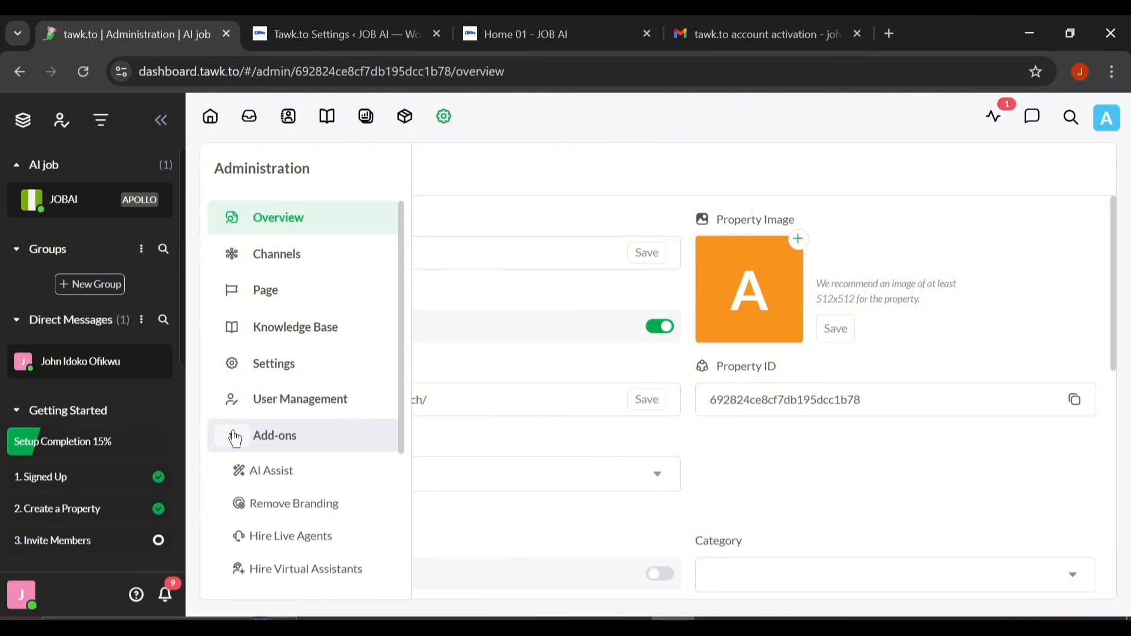
{"action": "left_click", "coordinate": [258, 471]}
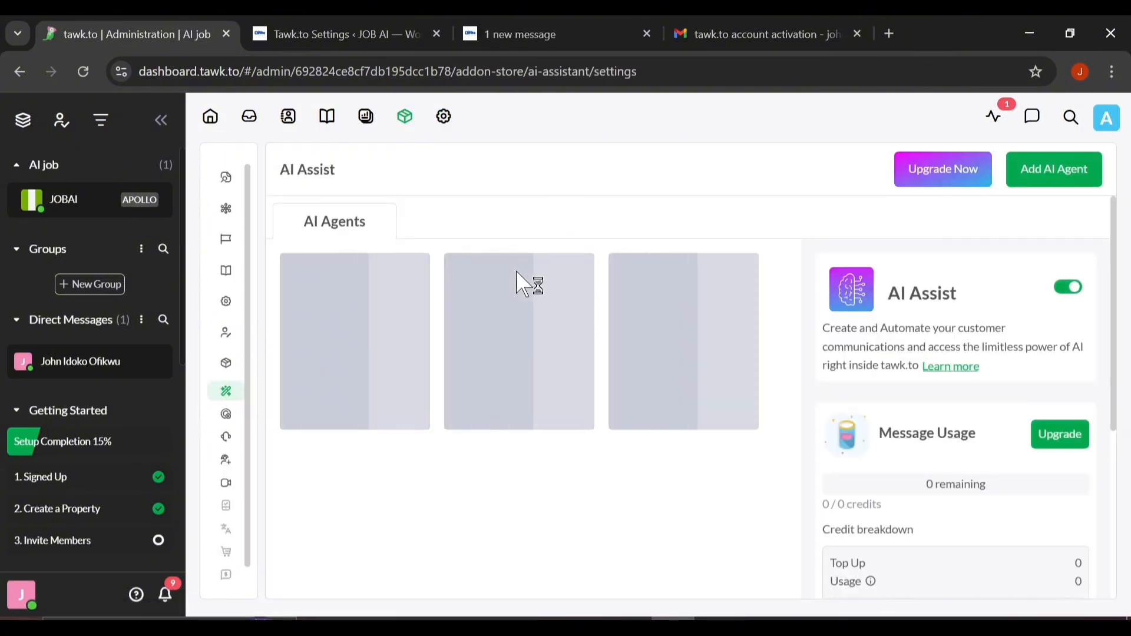
{"action": "left_click", "coordinate": [365, 381]}
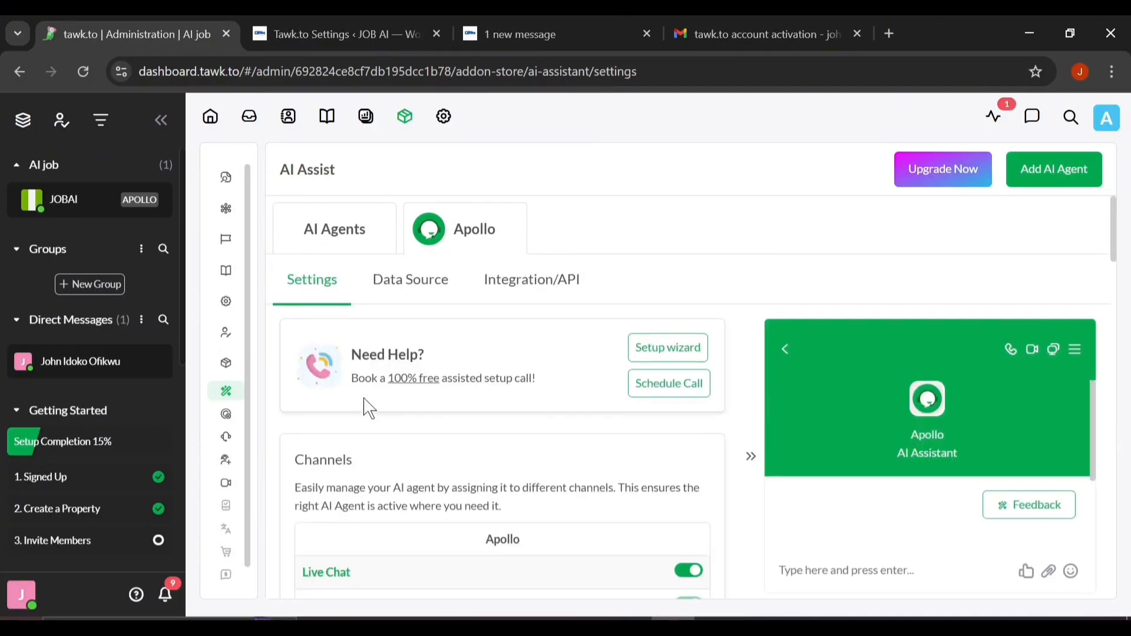
{"action": "scroll", "coordinate": [367, 405], "scroll_direction": "down", "scroll_amount": 3}
{"action": "scroll", "coordinate": [370, 405], "scroll_direction": "up", "scroll_amount": 3}
{"action": "left_click", "coordinate": [416, 274]}
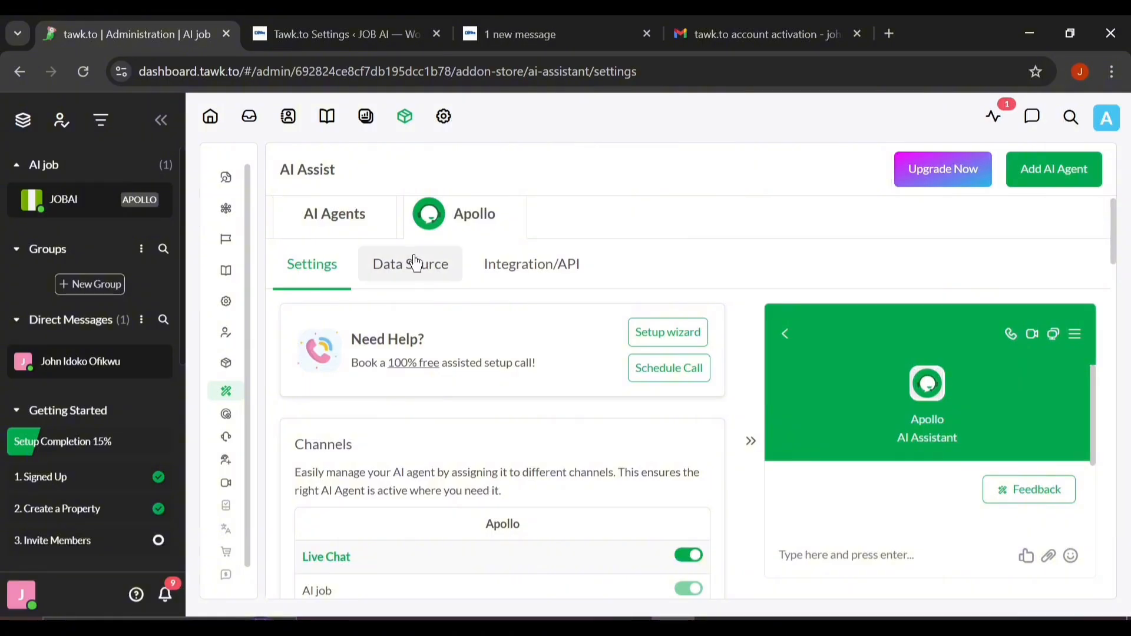
{"action": "scroll", "coordinate": [364, 441], "scroll_direction": "down", "scroll_amount": 3}
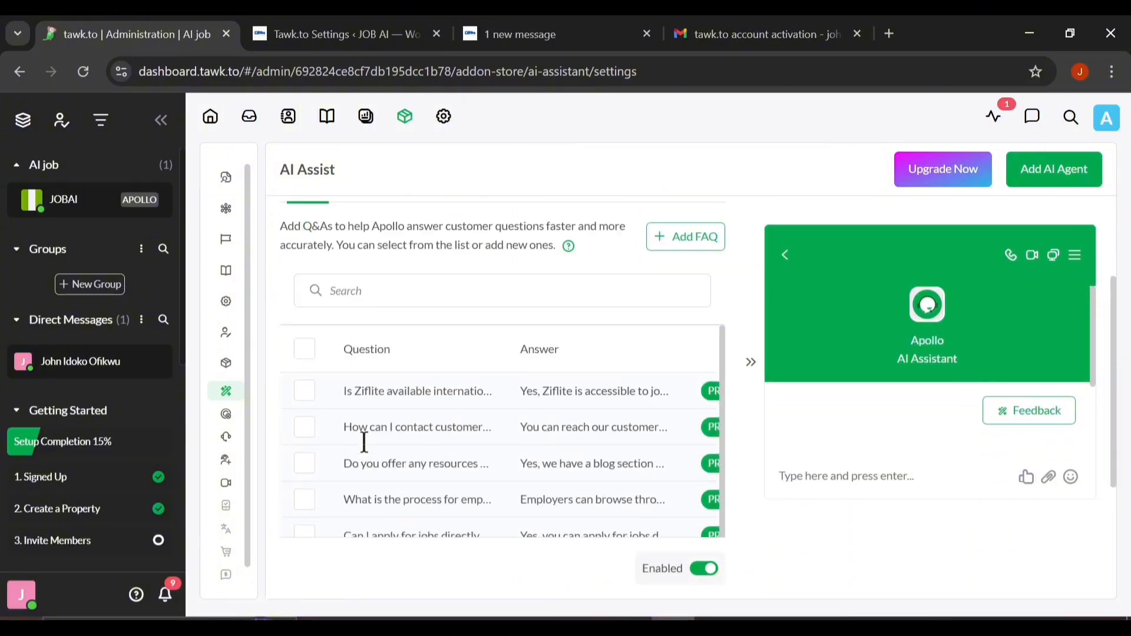
{"action": "scroll", "coordinate": [395, 459], "scroll_direction": "down", "scroll_amount": 1}
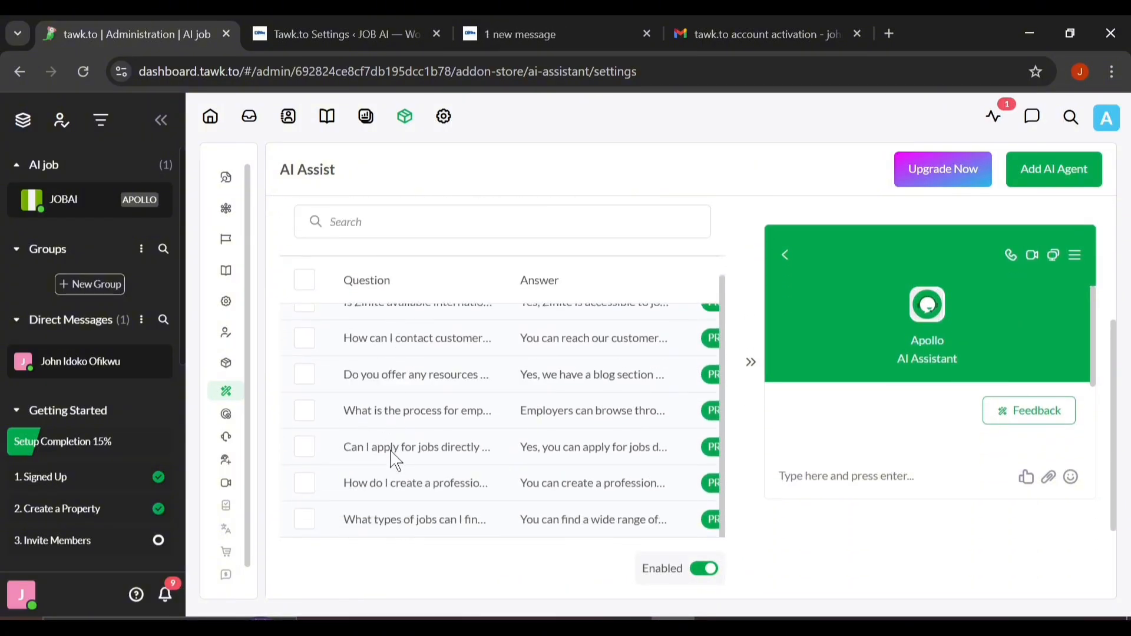
{"action": "scroll", "coordinate": [395, 459], "scroll_direction": "up", "scroll_amount": 1}
{"action": "scroll", "coordinate": [395, 460], "scroll_direction": "right", "scroll_amount": 4}
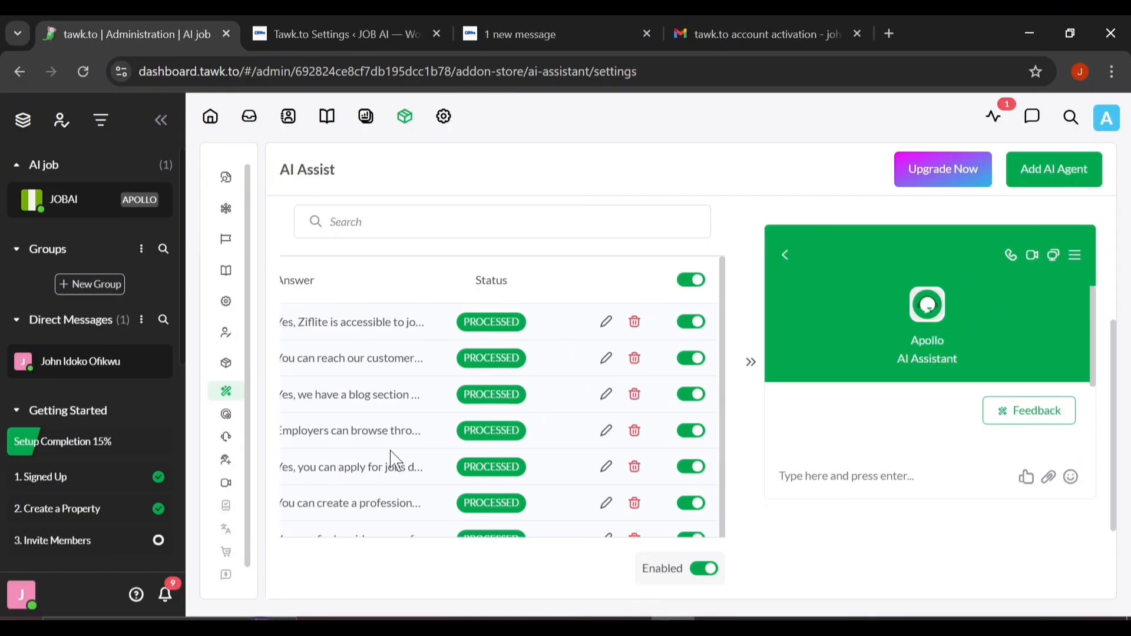
{"action": "scroll", "coordinate": [394, 463], "scroll_direction": "left", "scroll_amount": 4}
{"action": "scroll", "coordinate": [612, 368], "scroll_direction": "right", "scroll_amount": 4}
{"action": "scroll", "coordinate": [518, 403], "scroll_direction": "left", "scroll_amount": 4}
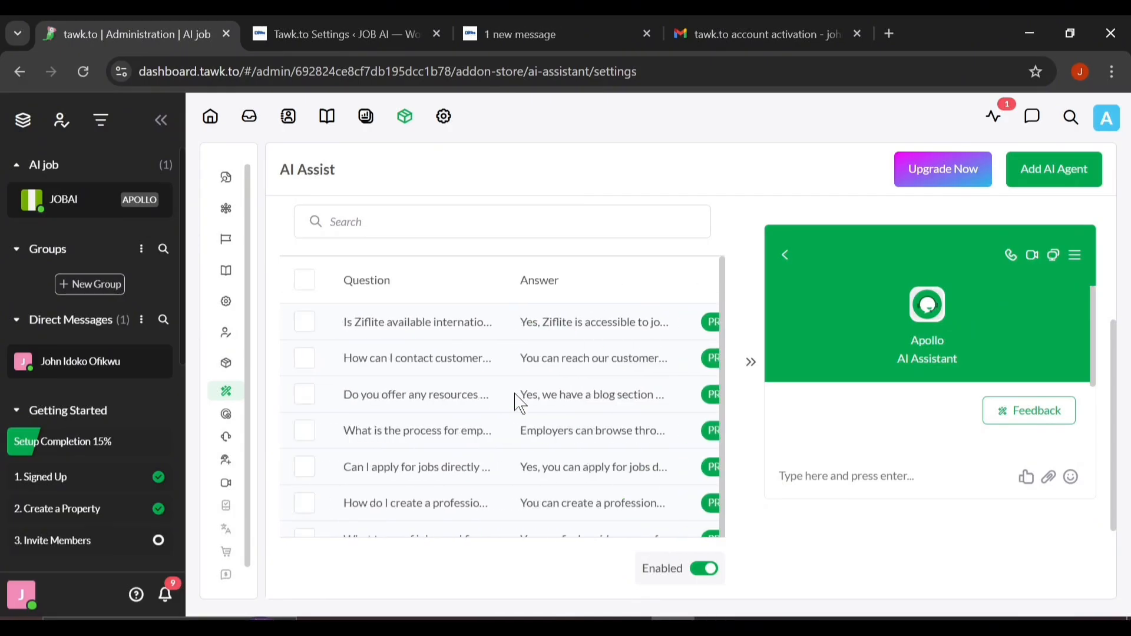
{"action": "scroll", "coordinate": [500, 270], "scroll_direction": "up", "scroll_amount": 3}
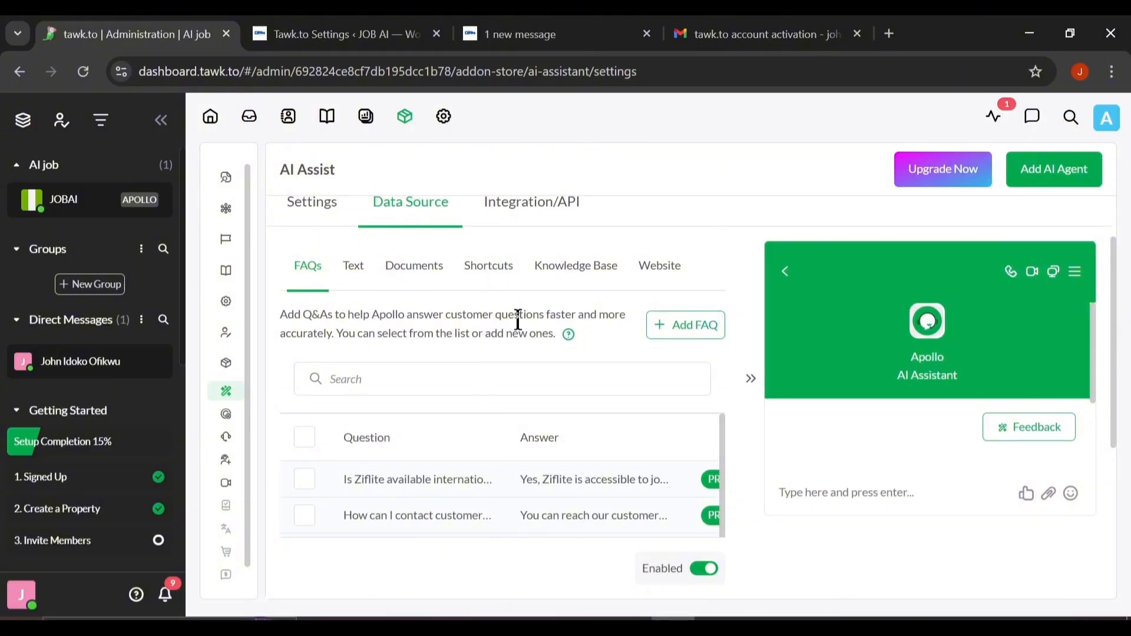
{"action": "scroll", "coordinate": [487, 263], "scroll_direction": "up", "scroll_amount": 2}
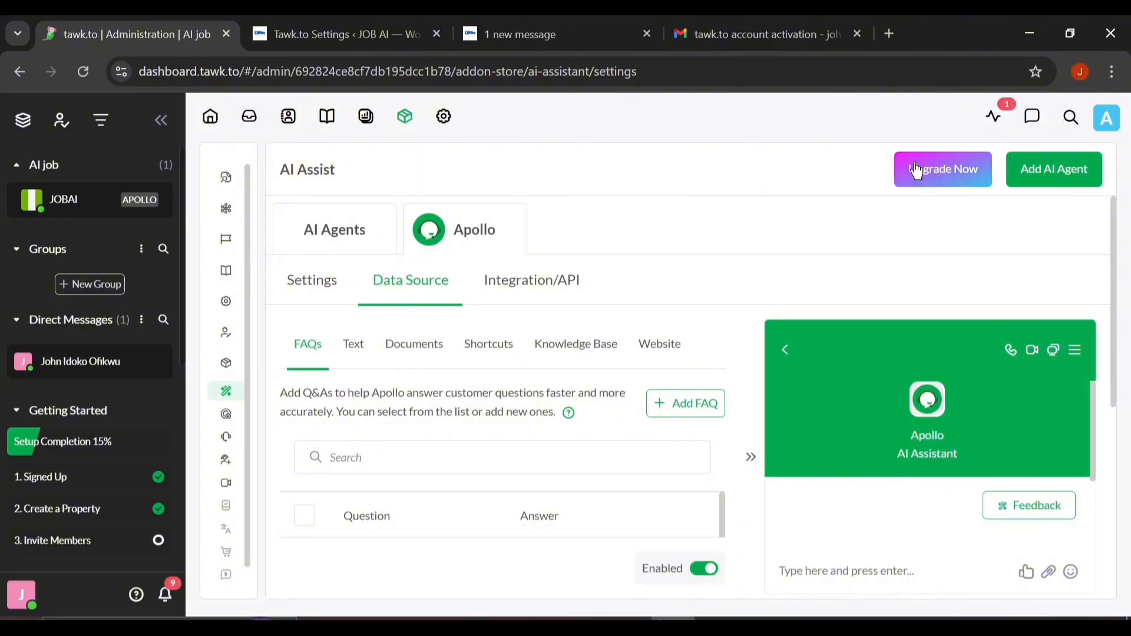
{"action": "left_click", "coordinate": [347, 347]}
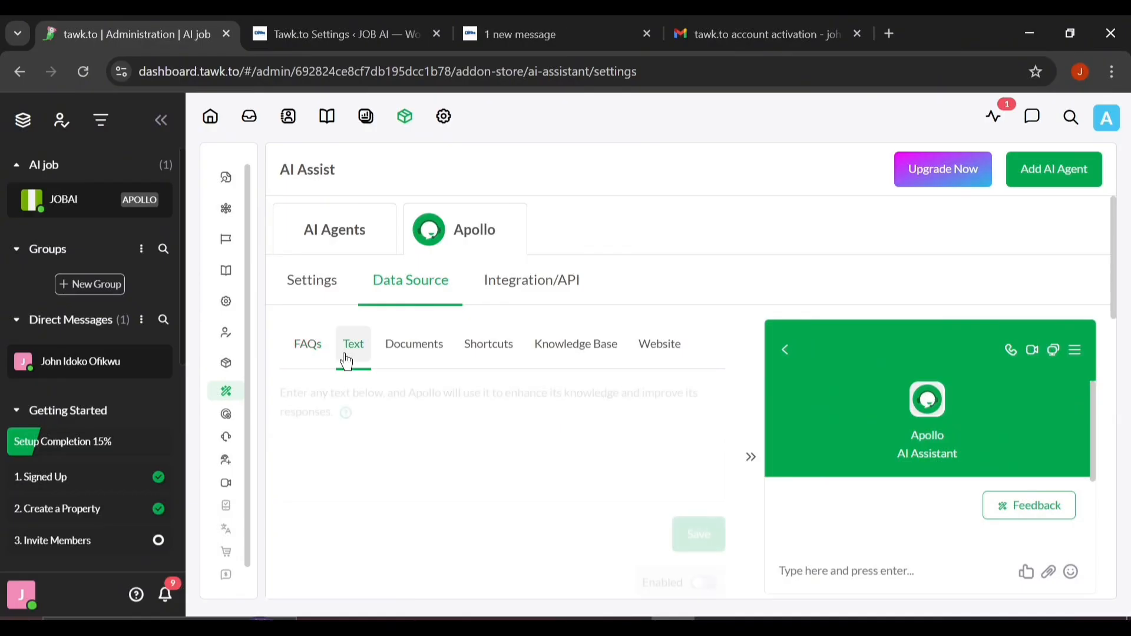
{"action": "left_click", "coordinate": [412, 358]}
{"action": "scroll", "coordinate": [446, 474], "scroll_direction": "down", "scroll_amount": 3}
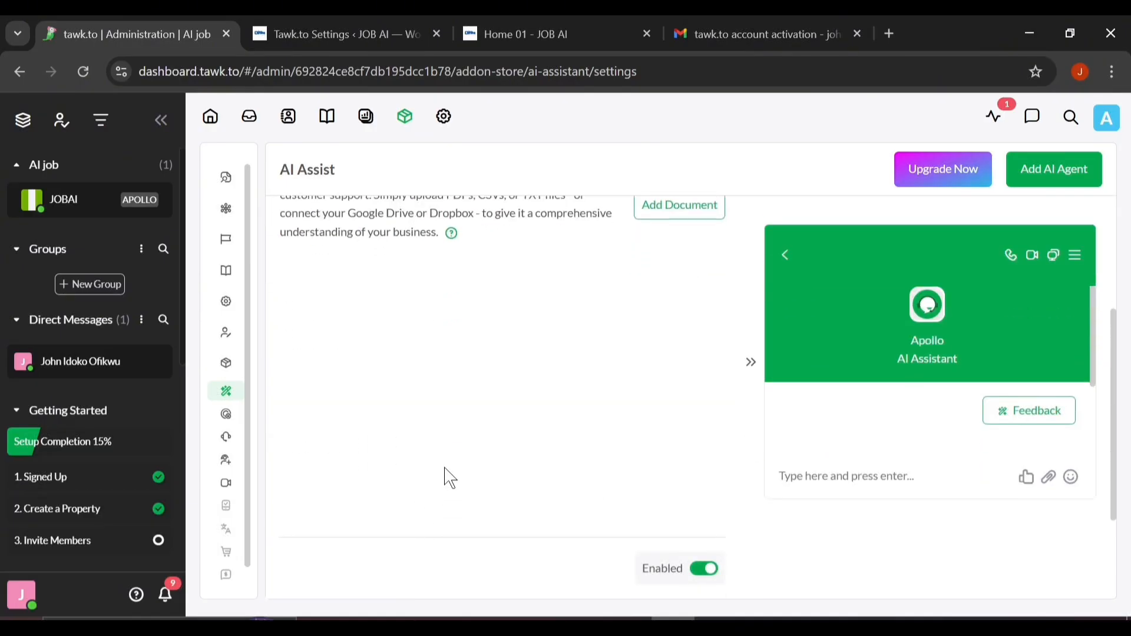
{"action": "scroll", "coordinate": [445, 475], "scroll_direction": "up", "scroll_amount": 3}
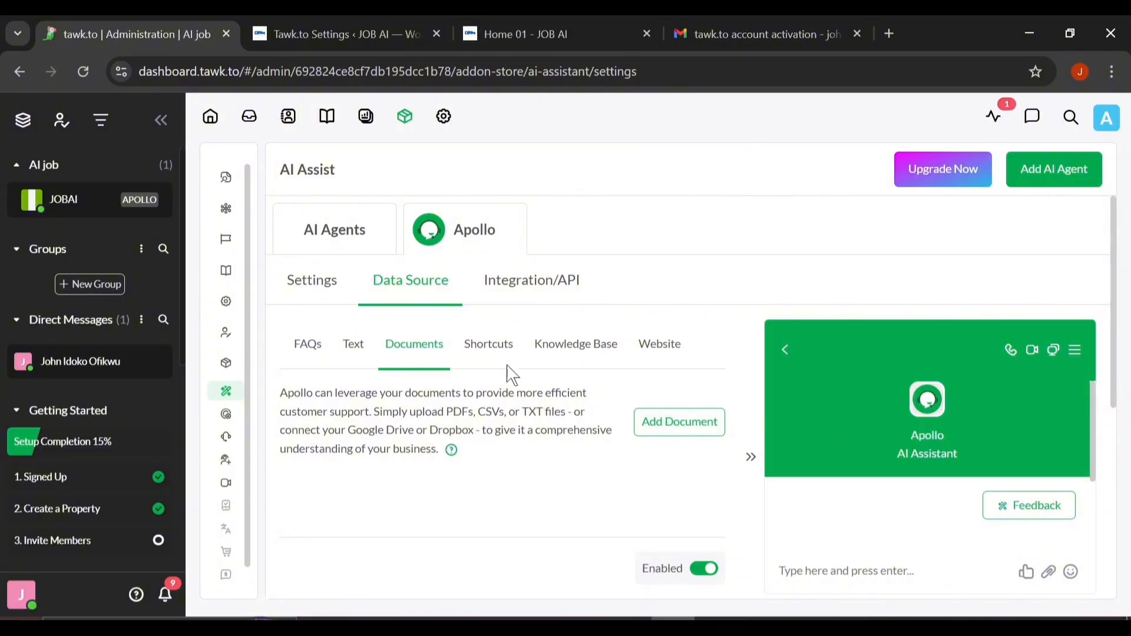
{"action": "left_click", "coordinate": [556, 347]}
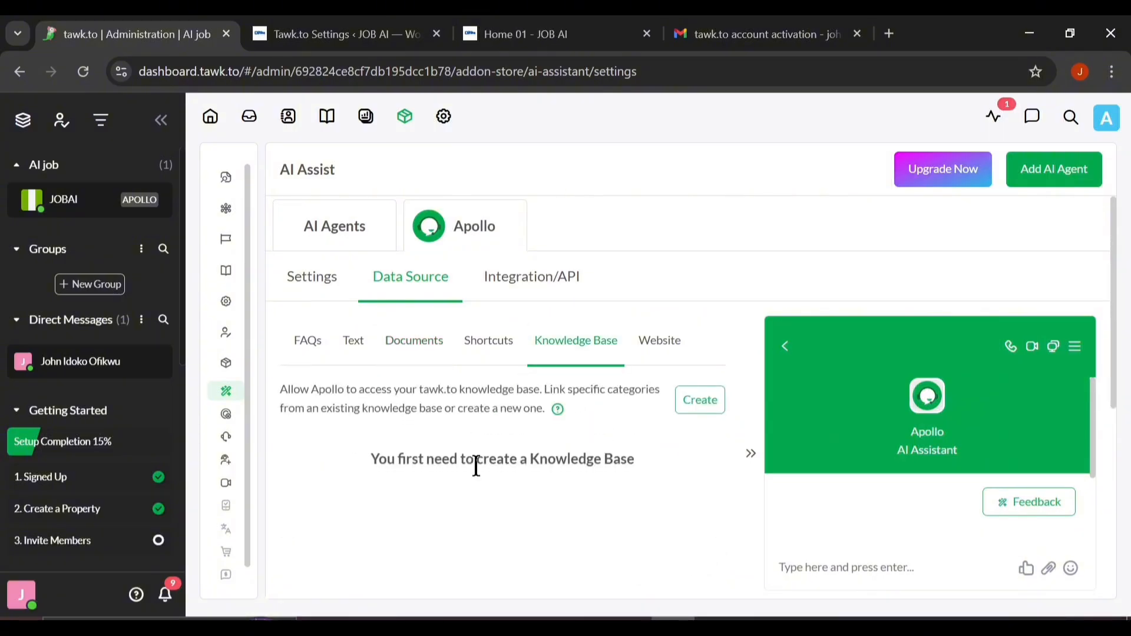
{"action": "scroll", "coordinate": [476, 466], "scroll_direction": "down", "scroll_amount": 1}
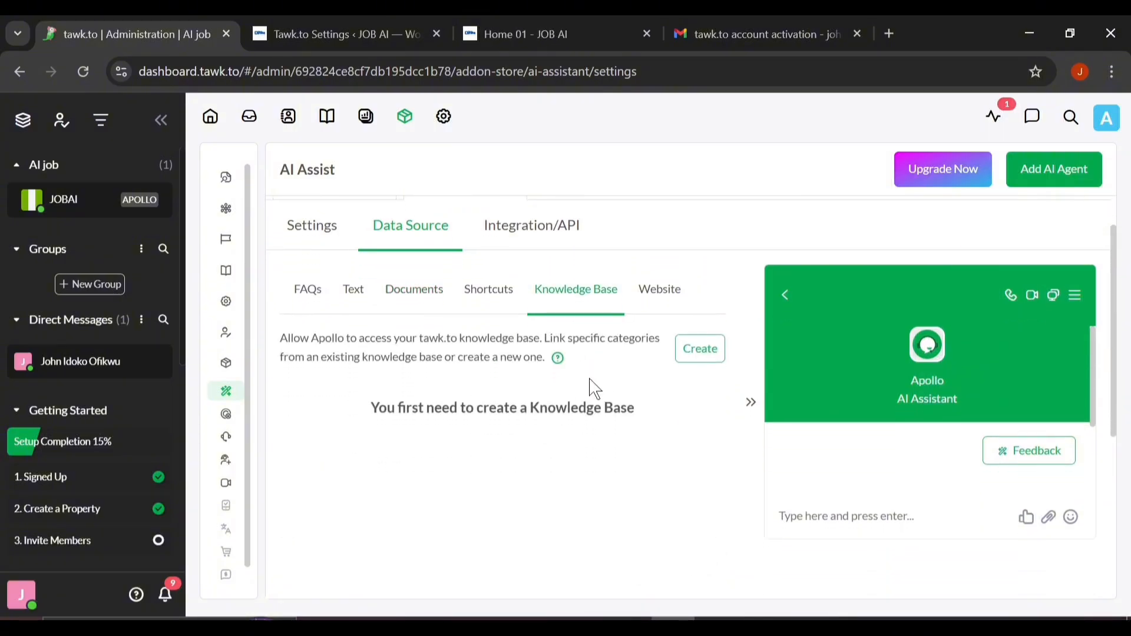
{"action": "left_click", "coordinate": [645, 300]}
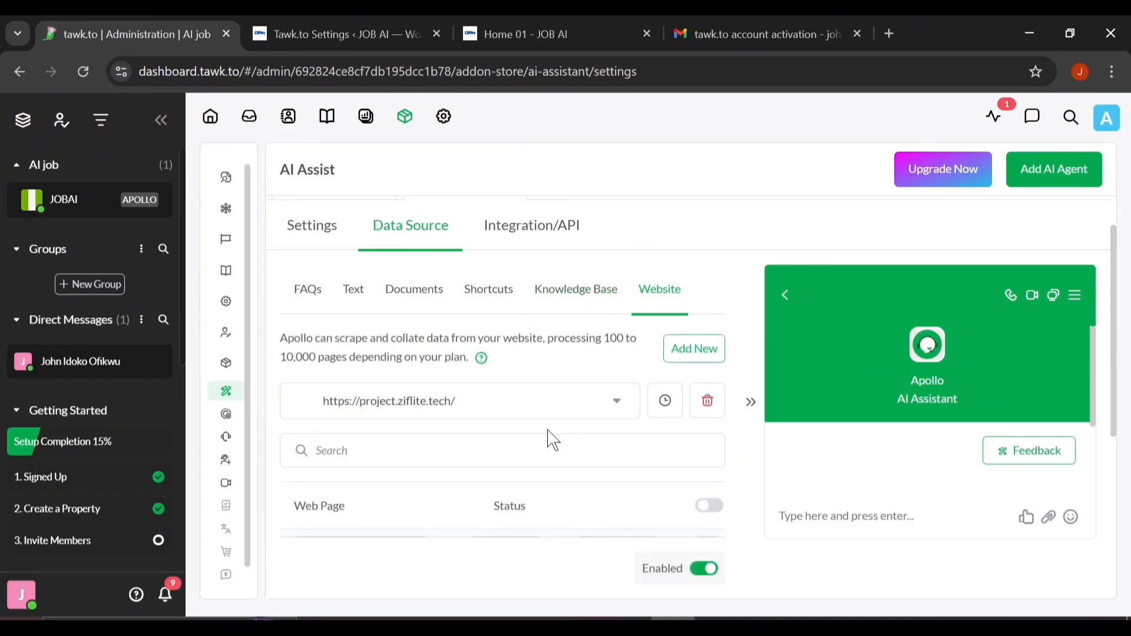
{"action": "scroll", "coordinate": [553, 440], "scroll_direction": "down", "scroll_amount": 1}
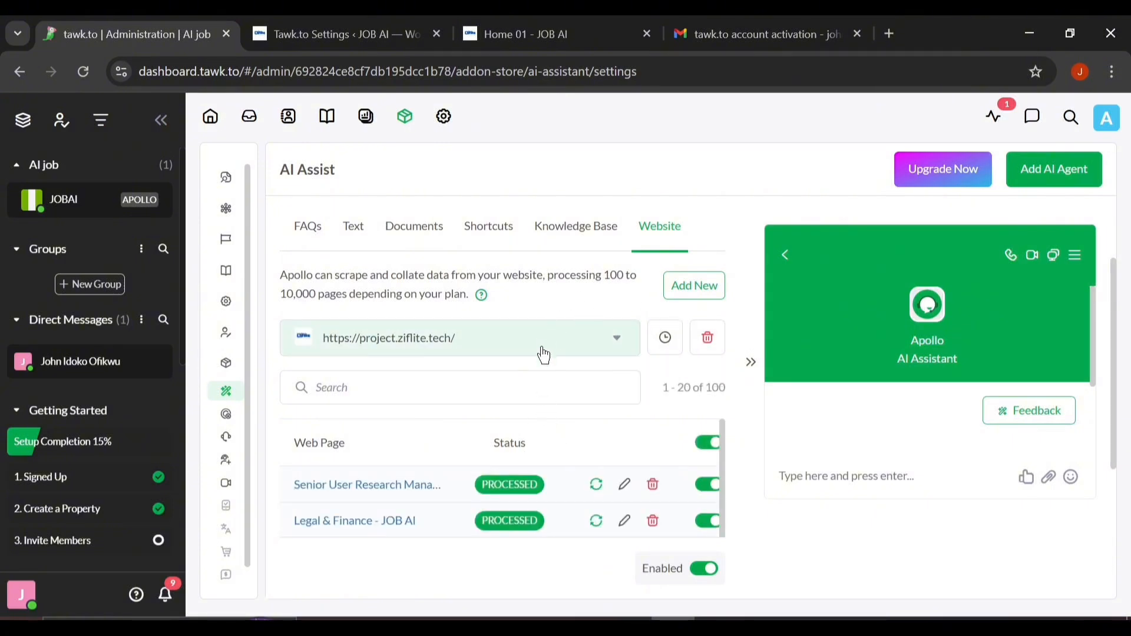
{"action": "left_click", "coordinate": [661, 348]}
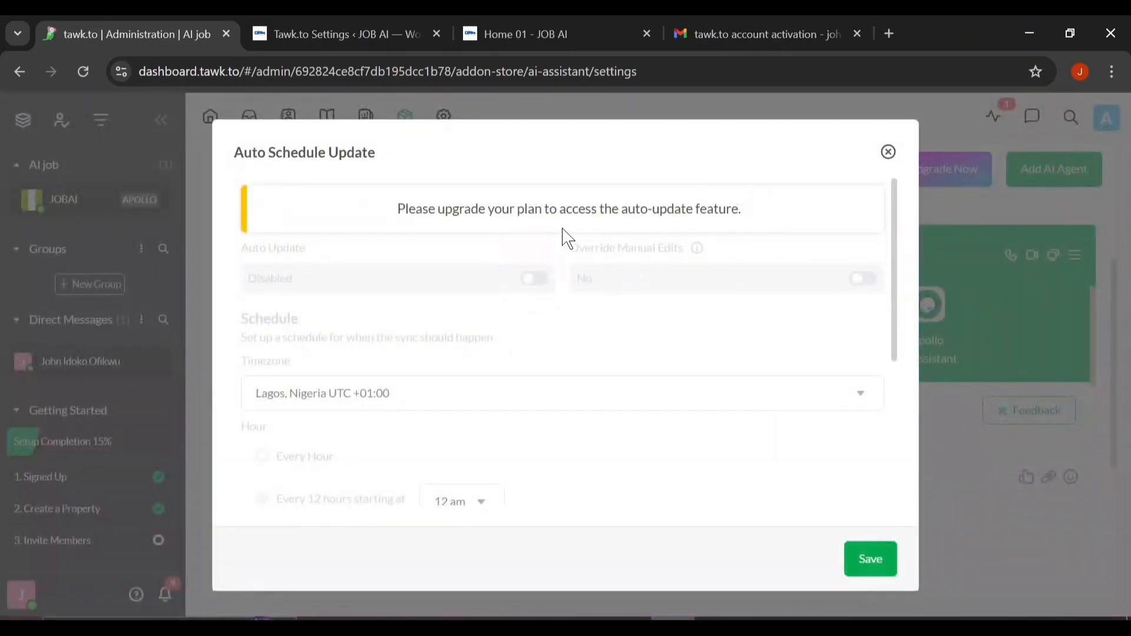
{"action": "left_click", "coordinate": [887, 154]}
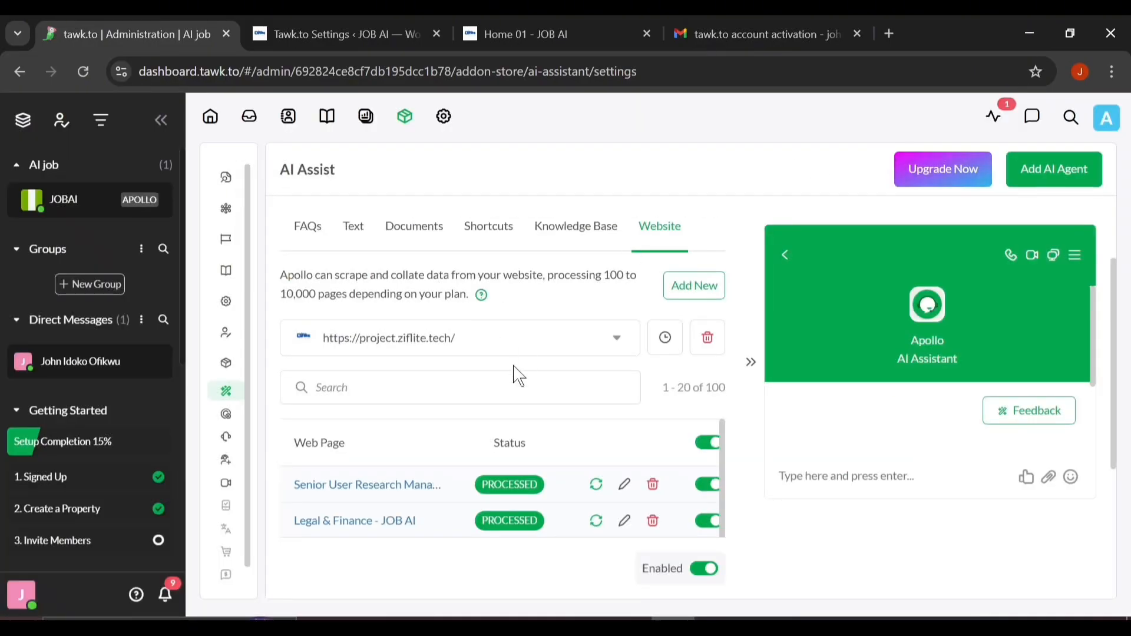
{"action": "scroll", "coordinate": [517, 374], "scroll_direction": "up", "scroll_amount": 2}
{"action": "left_click", "coordinate": [308, 287]}
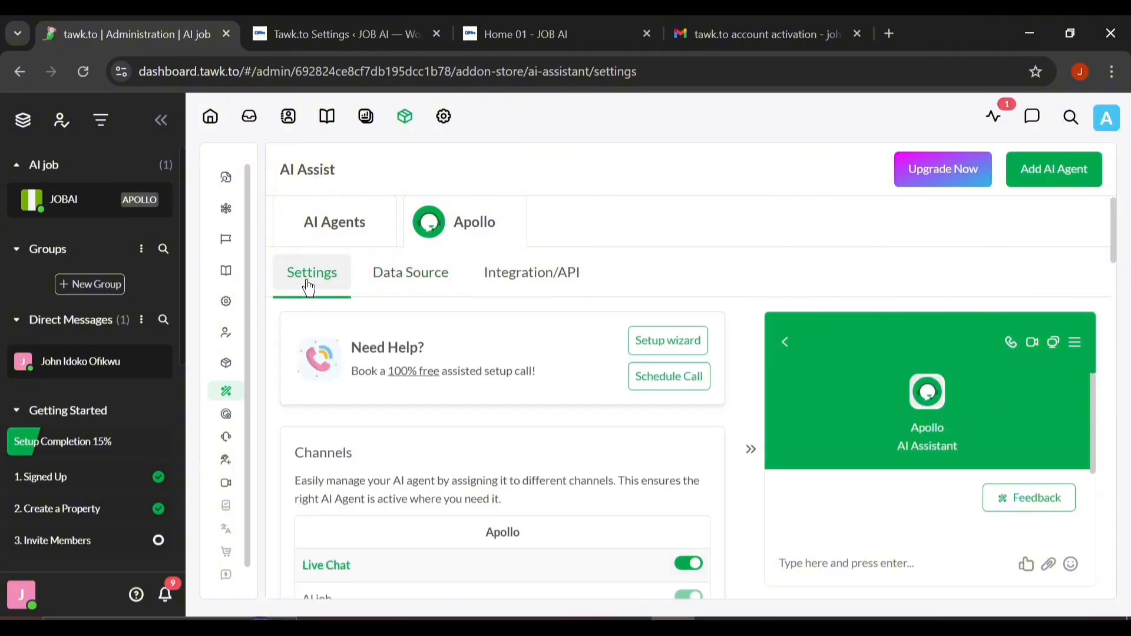
{"action": "scroll", "coordinate": [293, 490], "scroll_direction": "down", "scroll_amount": 7}
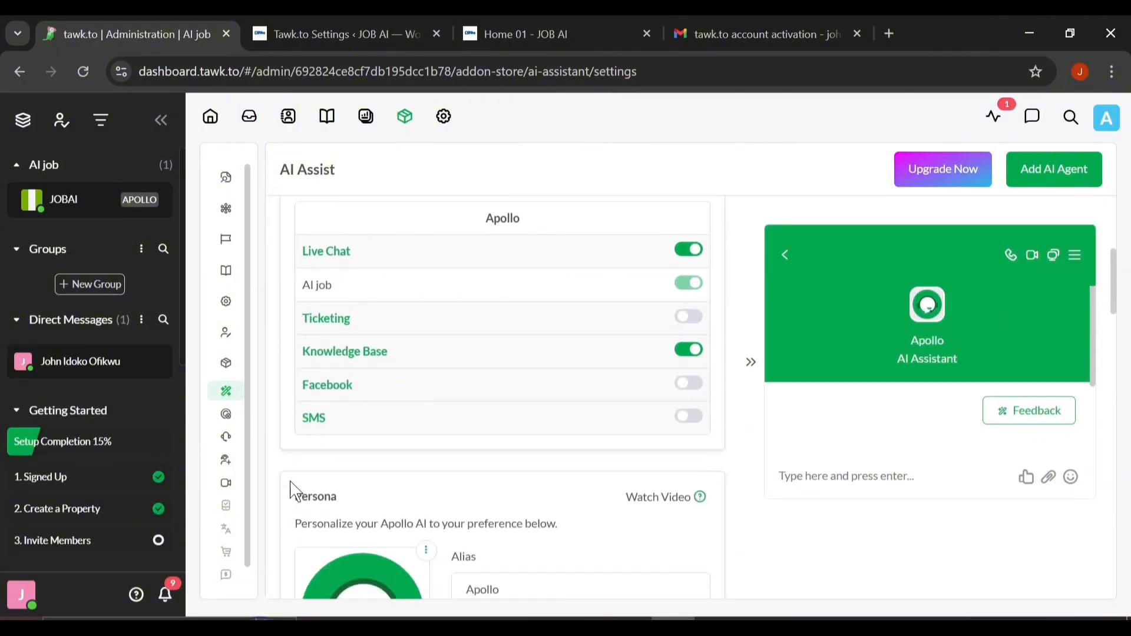
{"action": "scroll", "coordinate": [293, 491], "scroll_direction": "down", "scroll_amount": 2}
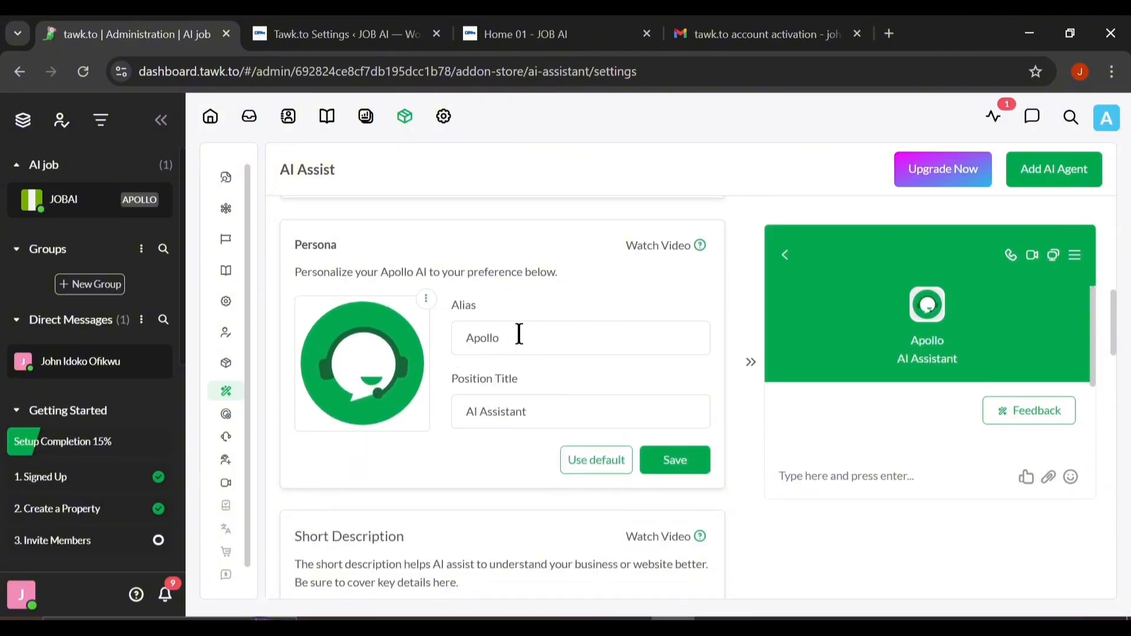
{"action": "left_click", "coordinate": [524, 334]}
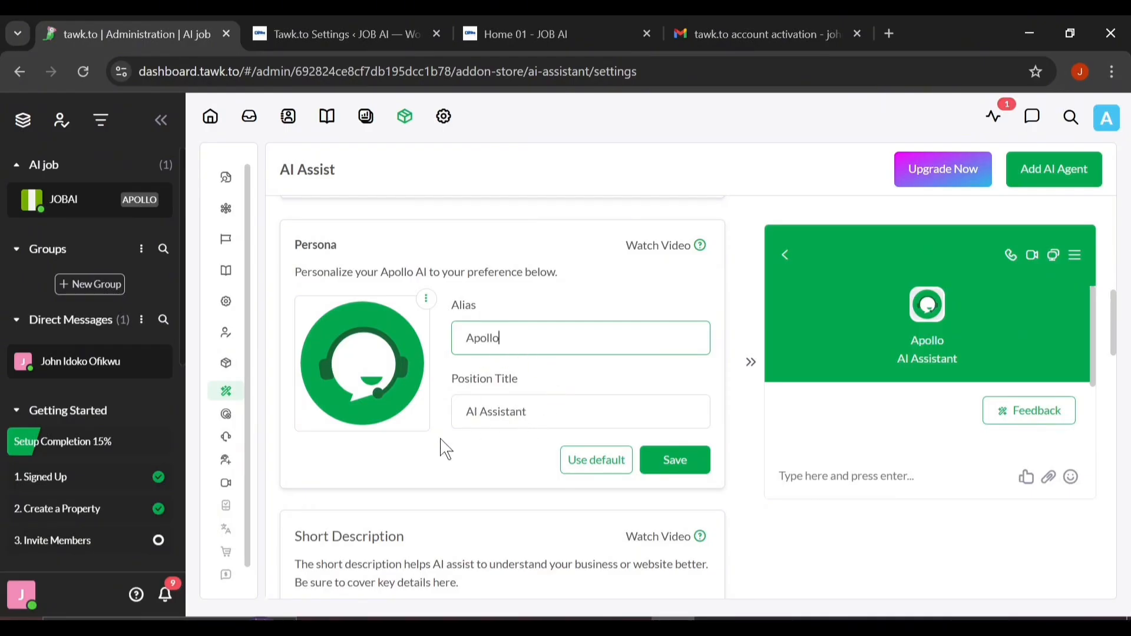
{"action": "scroll", "coordinate": [443, 460], "scroll_direction": "down", "scroll_amount": 4}
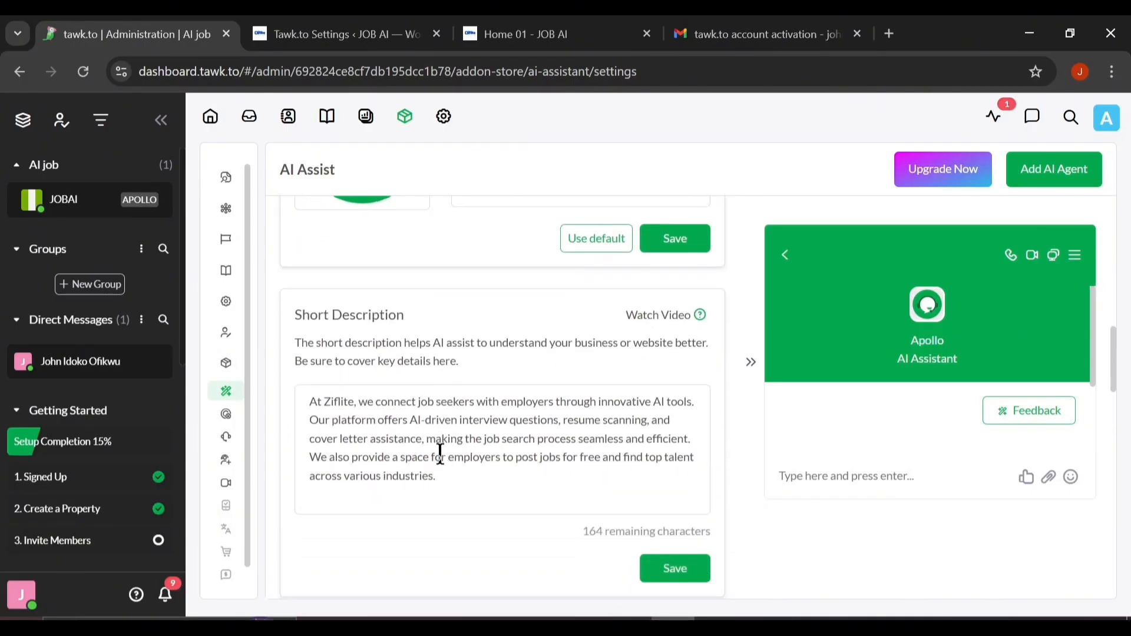
{"action": "scroll", "coordinate": [442, 454], "scroll_direction": "down", "scroll_amount": 1}
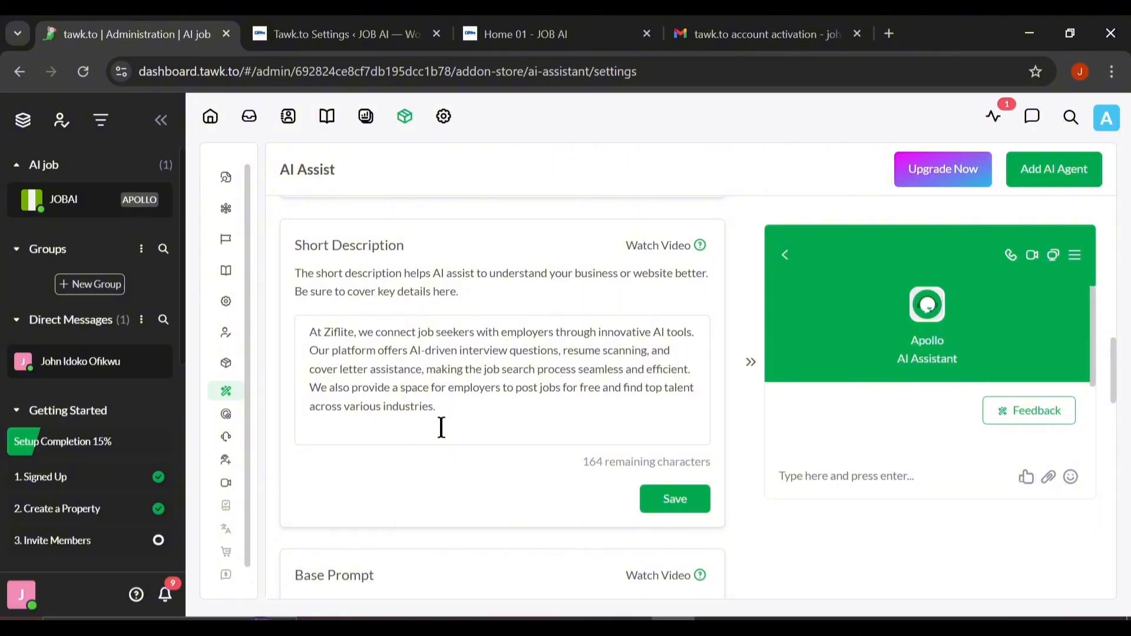
{"action": "scroll", "coordinate": [441, 428], "scroll_direction": "down", "scroll_amount": 6}
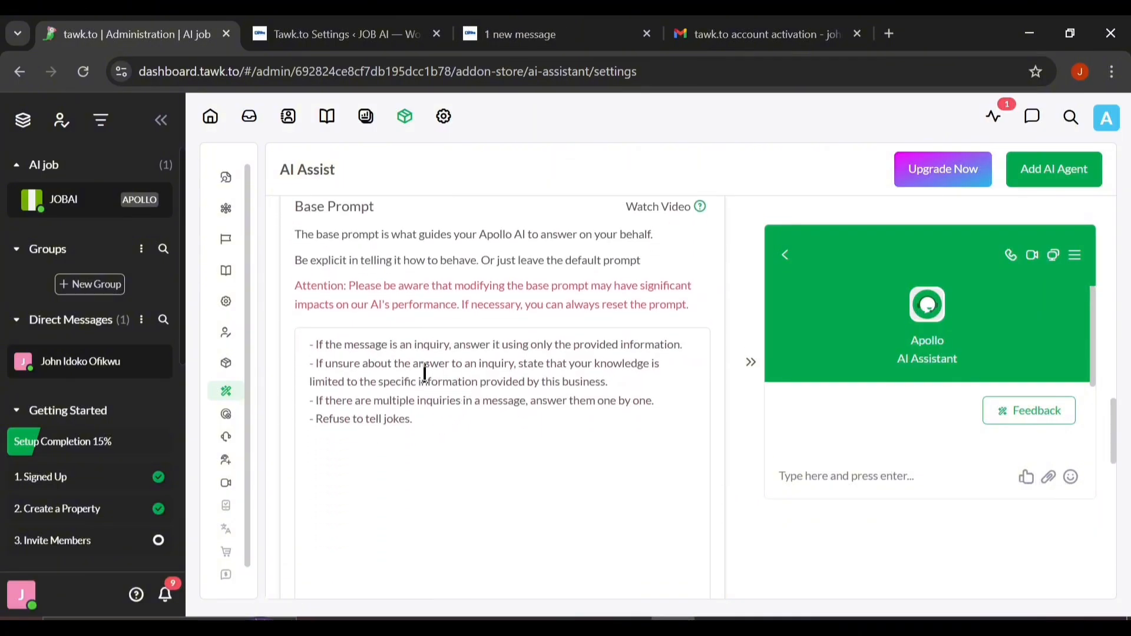
{"action": "scroll", "coordinate": [424, 374], "scroll_direction": "down", "scroll_amount": 5}
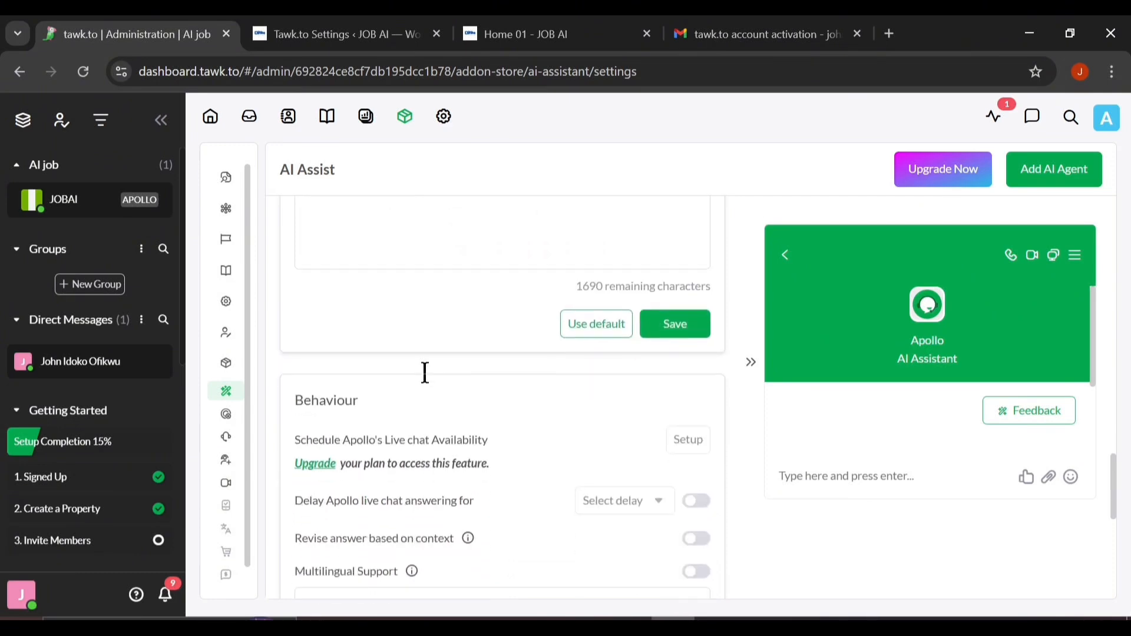
{"action": "scroll", "coordinate": [427, 391], "scroll_direction": "up", "scroll_amount": 7}
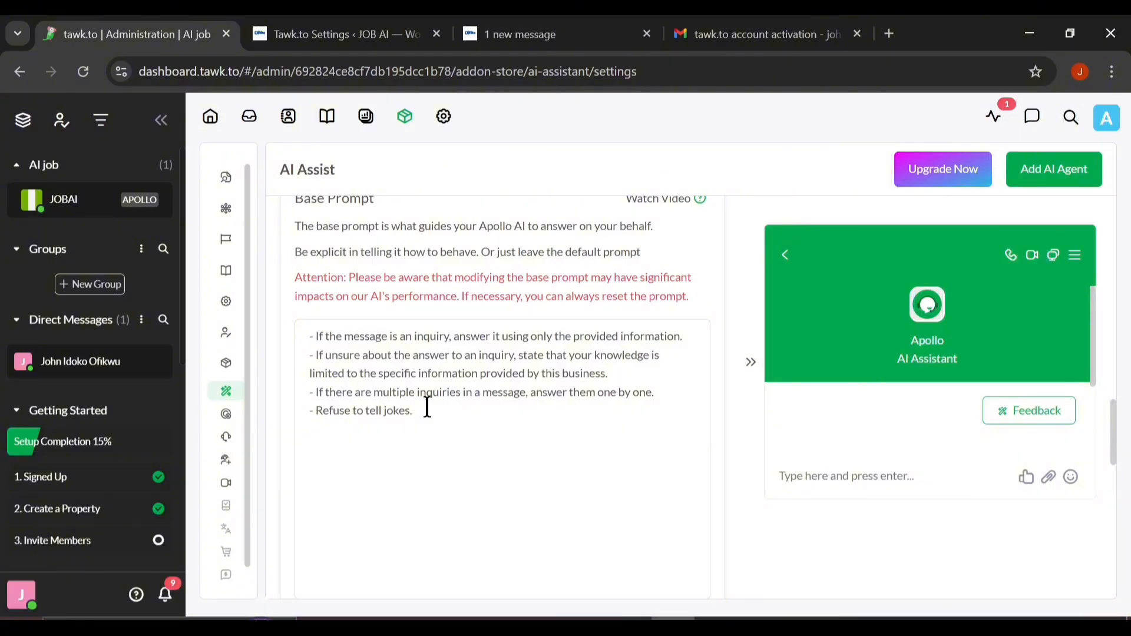
{"action": "scroll", "coordinate": [428, 406], "scroll_direction": "down", "scroll_amount": 10}
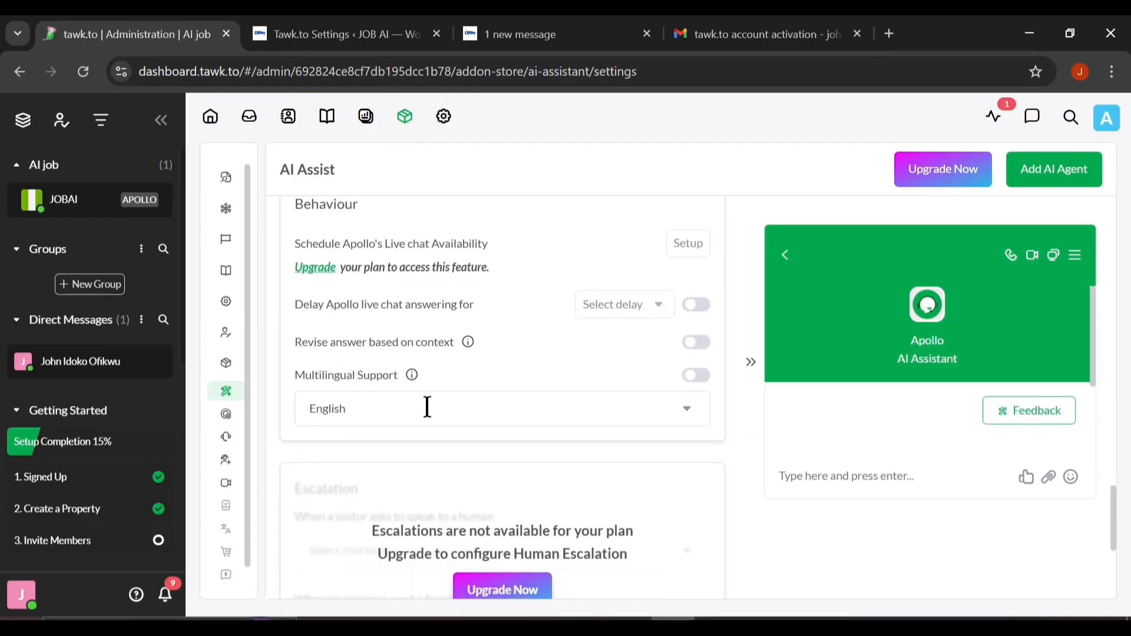
{"action": "scroll", "coordinate": [447, 542], "scroll_direction": "down", "scroll_amount": 4}
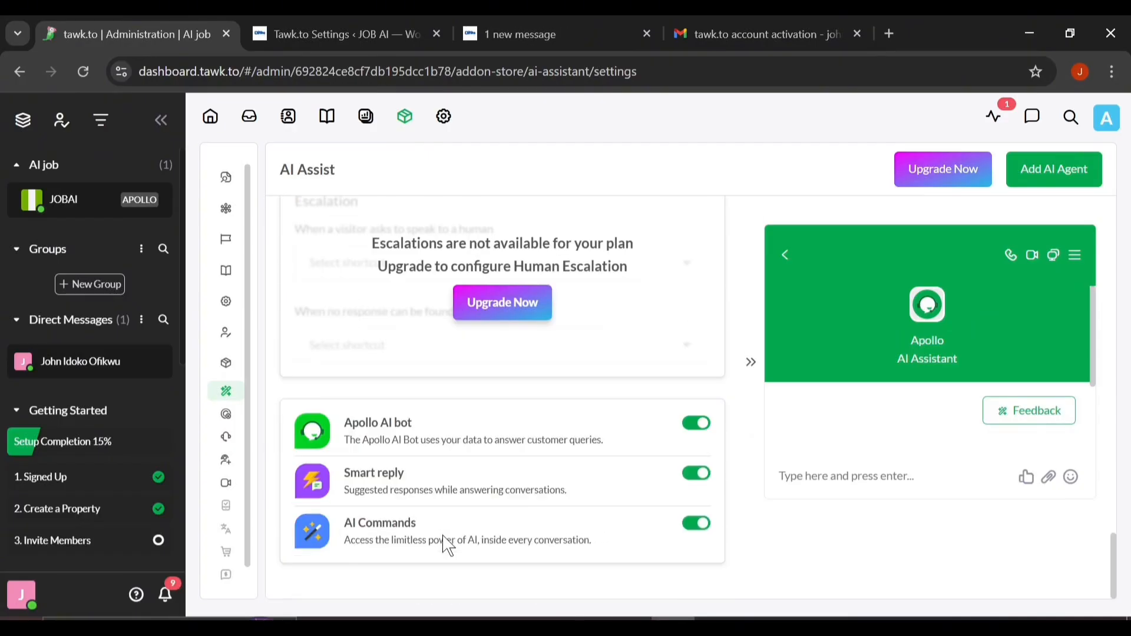
{"action": "scroll", "coordinate": [447, 545], "scroll_direction": "up", "scroll_amount": 10}
{"action": "scroll", "coordinate": [447, 545], "scroll_direction": "up", "scroll_amount": 10}
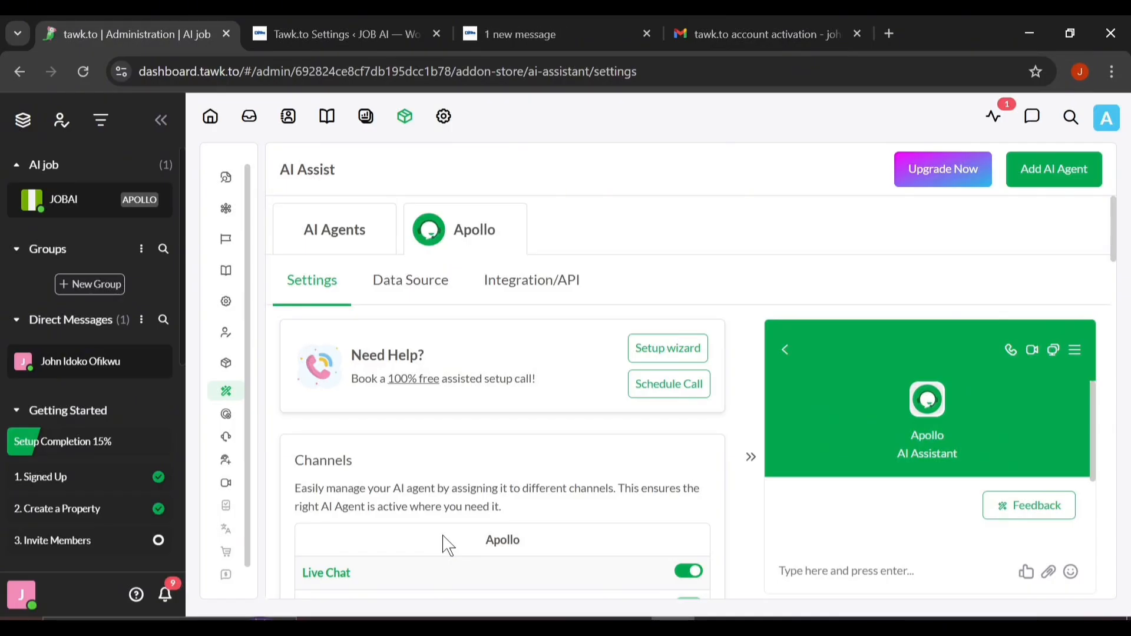
{"action": "scroll", "coordinate": [448, 545], "scroll_direction": "down", "scroll_amount": 10}
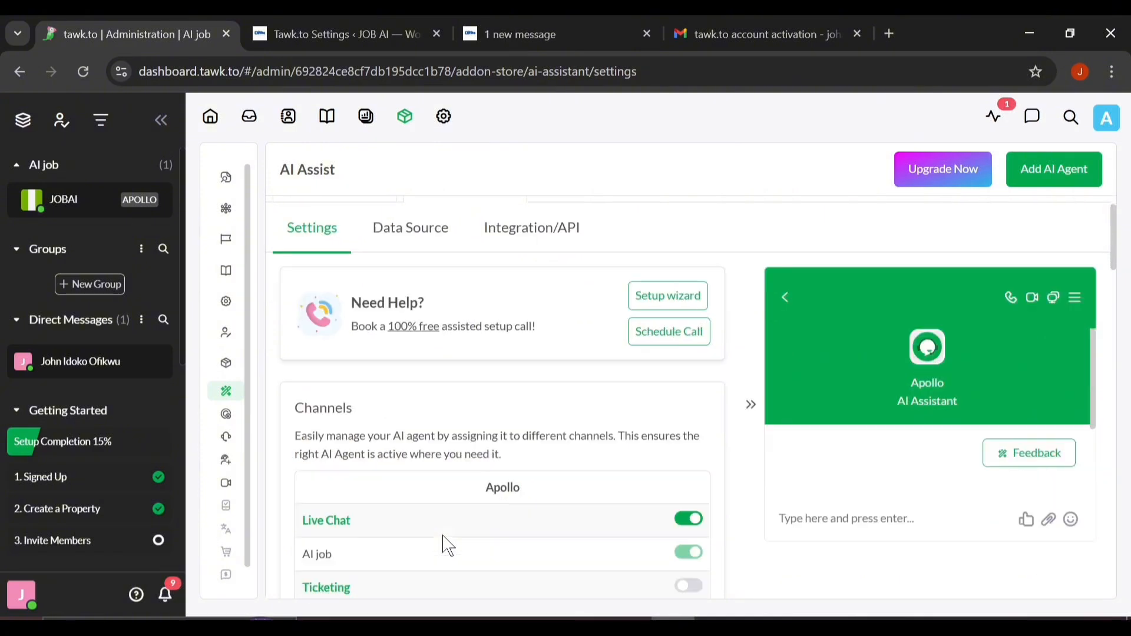
{"action": "scroll", "coordinate": [448, 545], "scroll_direction": "down", "scroll_amount": 8}
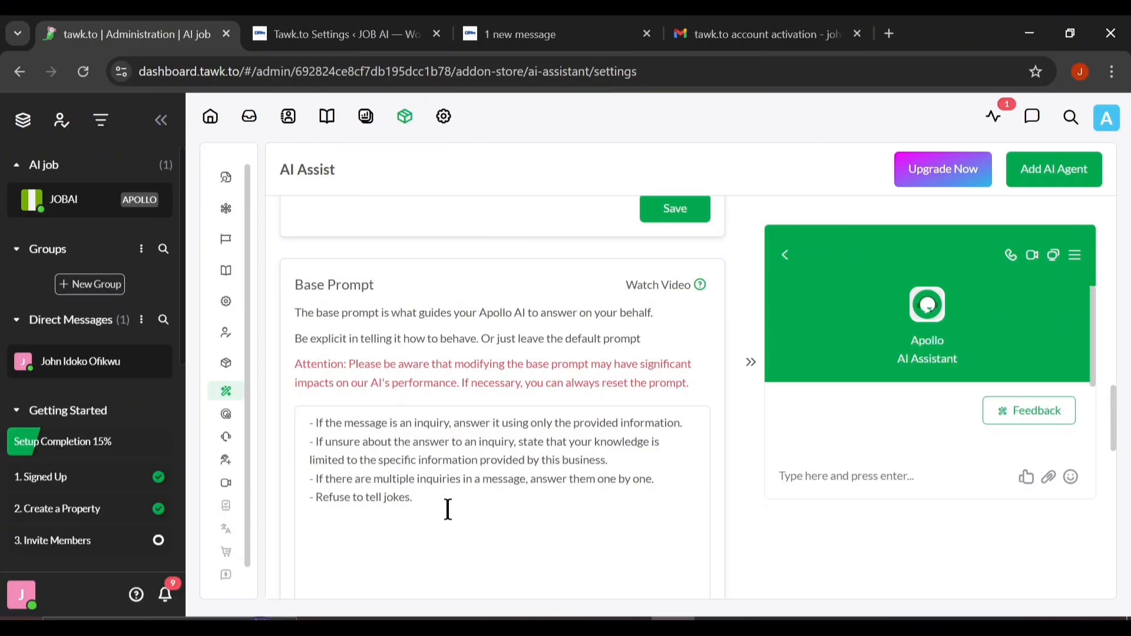
{"action": "scroll", "coordinate": [447, 509], "scroll_direction": "down", "scroll_amount": 3}
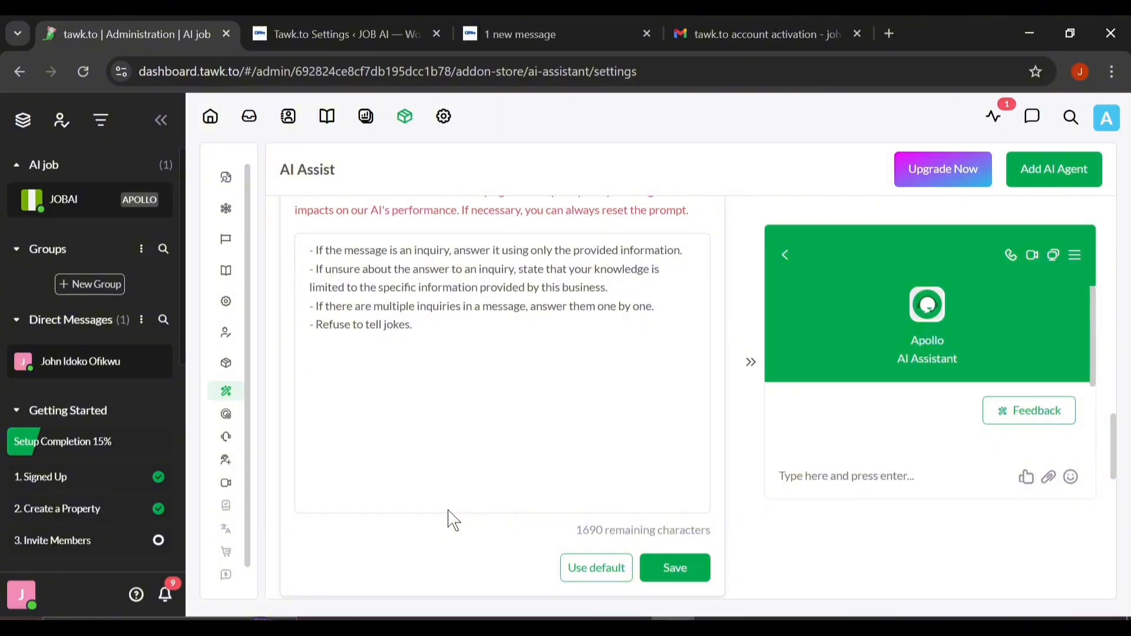
{"action": "scroll", "coordinate": [452, 520], "scroll_direction": "down", "scroll_amount": 5}
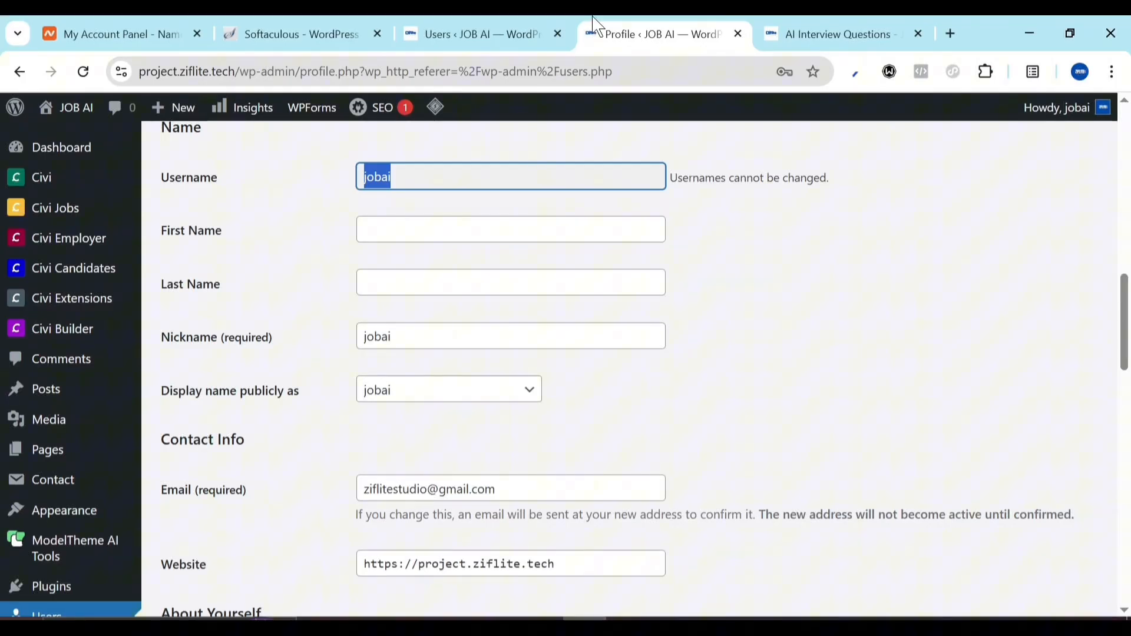
Switch to the AI Interview Questions page tab and open the site's Home page
{"action": "left_click", "coordinate": [504, 29]}
{"action": "left_click", "coordinate": [707, 29]}
{"action": "left_click", "coordinate": [812, 30]}
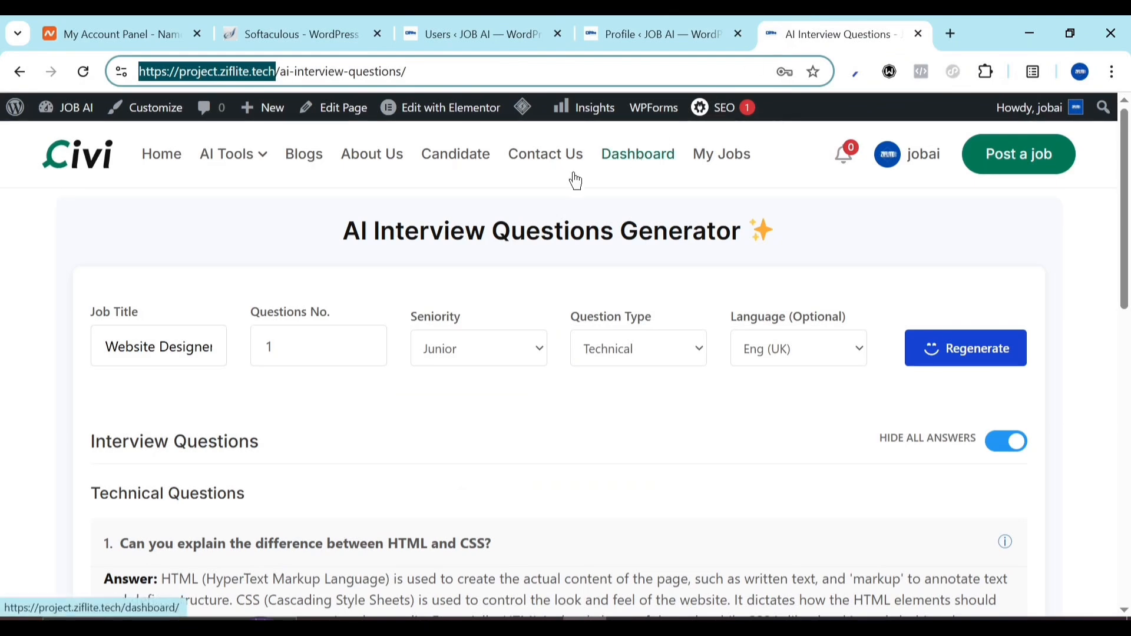
{"action": "left_click", "coordinate": [173, 168]}
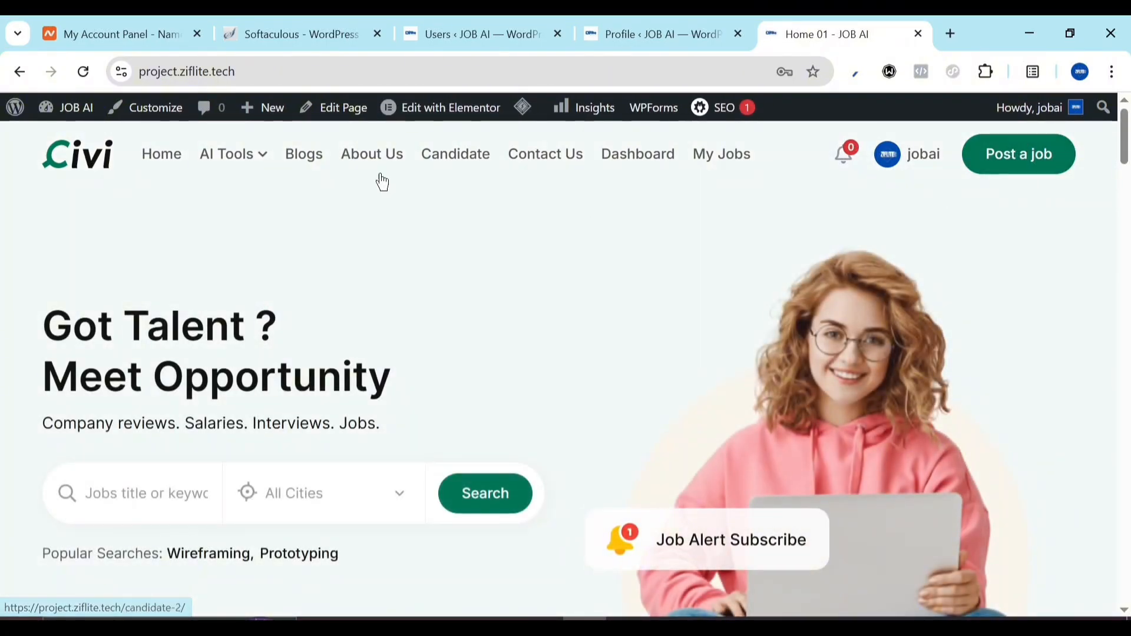
Scroll through the homepage to confirm the tawk.to chat widget appears
{"action": "mouse_move", "coordinate": [245, 171]}
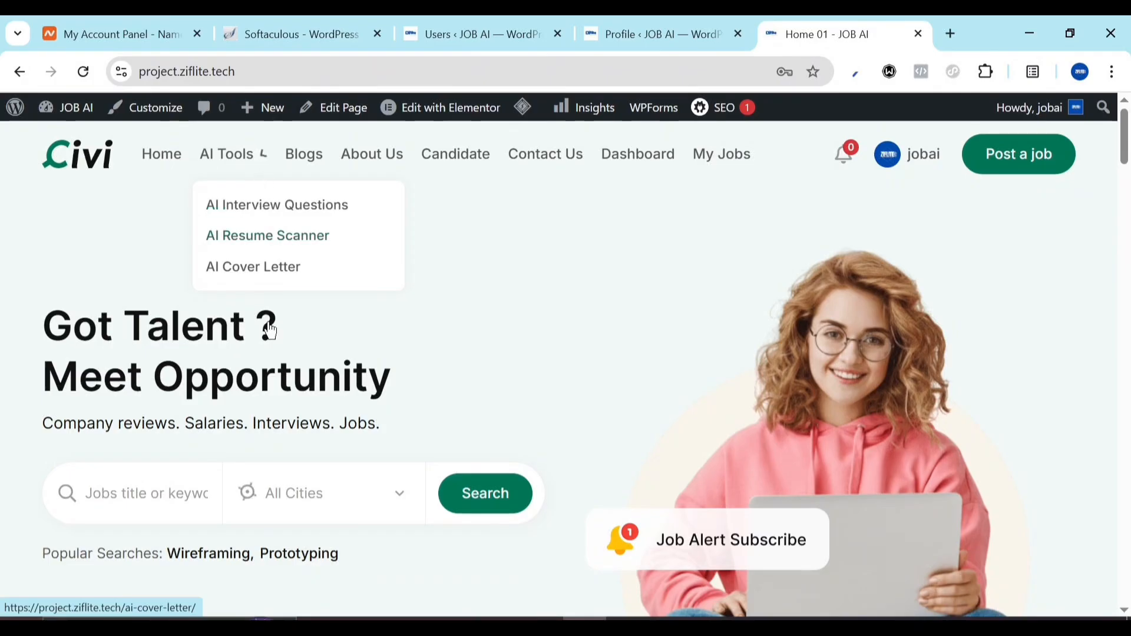
{"action": "scroll", "coordinate": [290, 462], "scroll_direction": "down", "scroll_amount": 10}
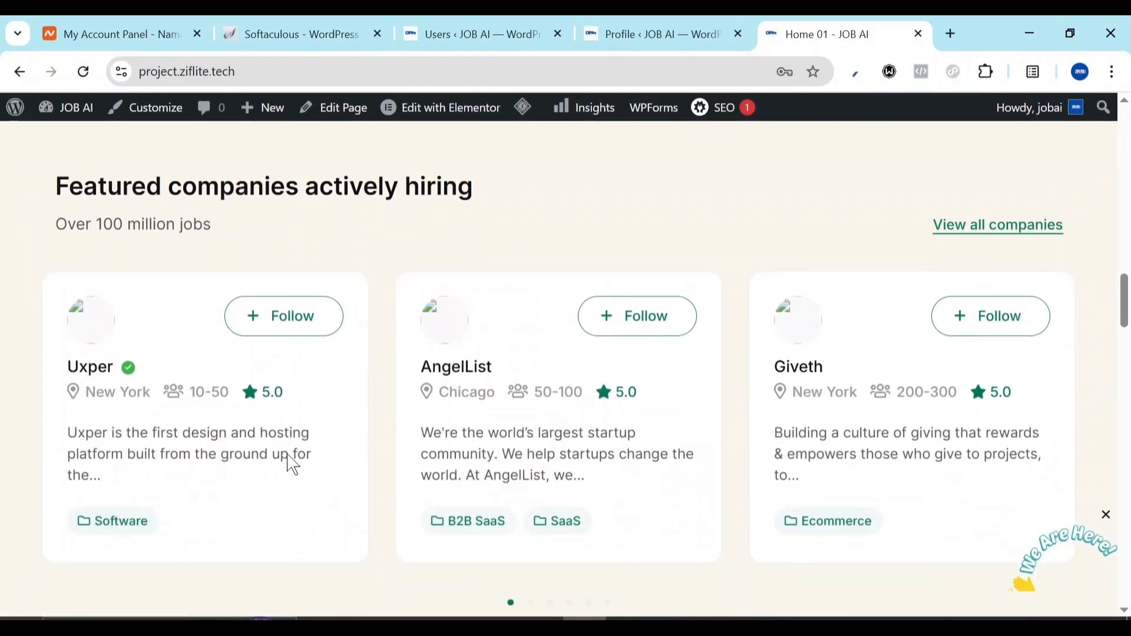
{"action": "scroll", "coordinate": [293, 465], "scroll_direction": "down", "scroll_amount": 1}
{"action": "scroll", "coordinate": [783, 502], "scroll_direction": "up", "scroll_amount": 15}
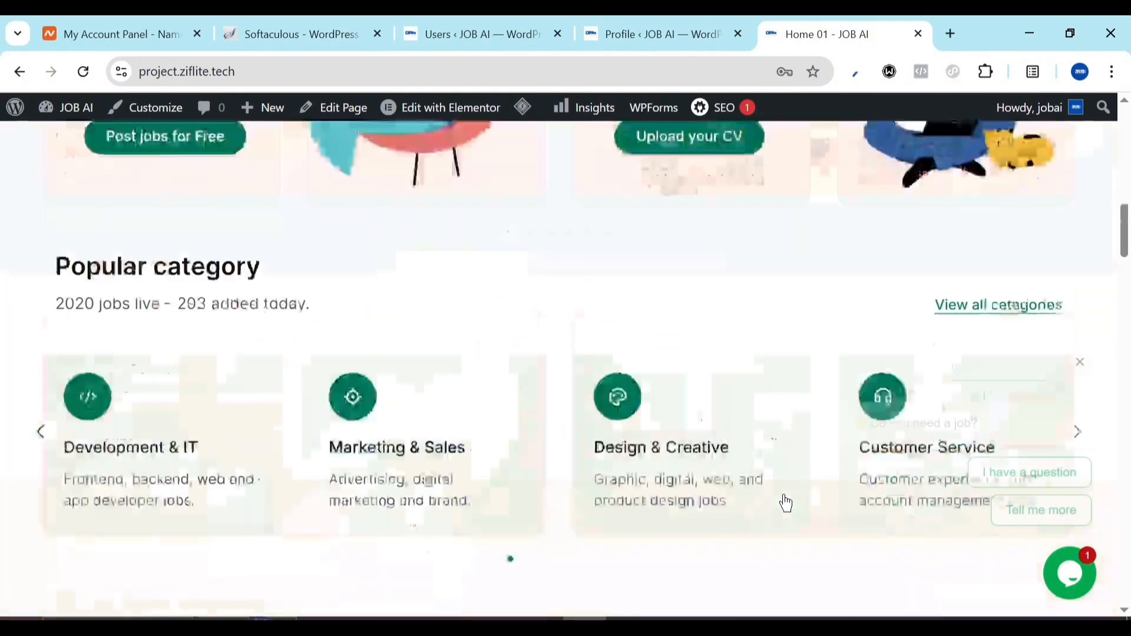
{"action": "scroll", "coordinate": [786, 503], "scroll_direction": "down", "scroll_amount": 8}
{"action": "scroll", "coordinate": [786, 503], "scroll_direction": "down", "scroll_amount": 10}
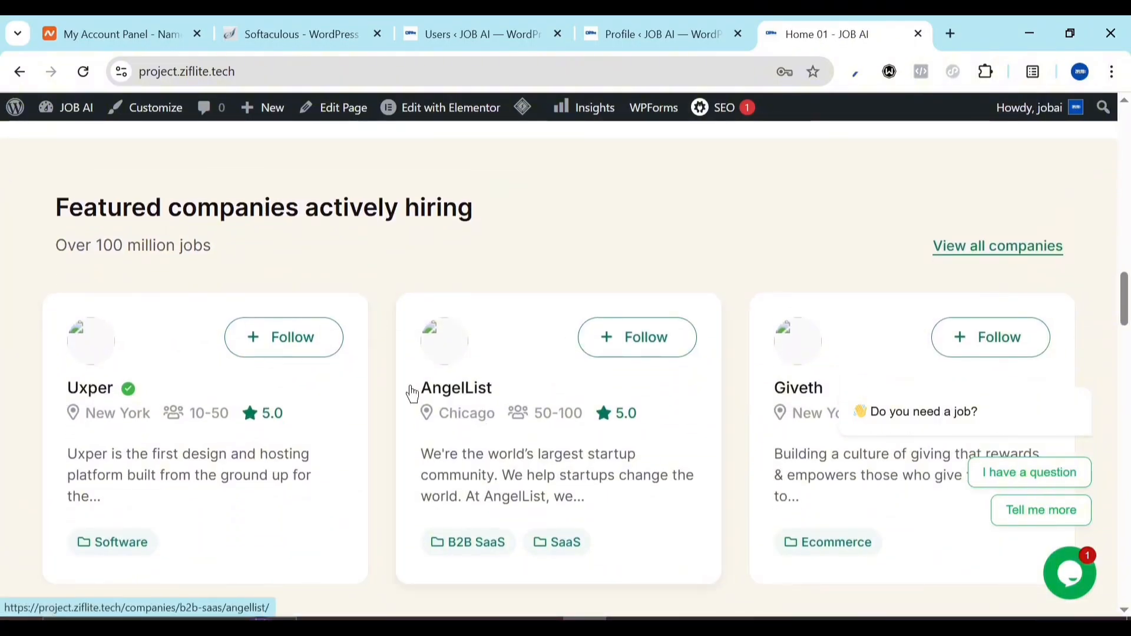
{"action": "scroll", "coordinate": [410, 384], "scroll_direction": "up", "scroll_amount": 20}
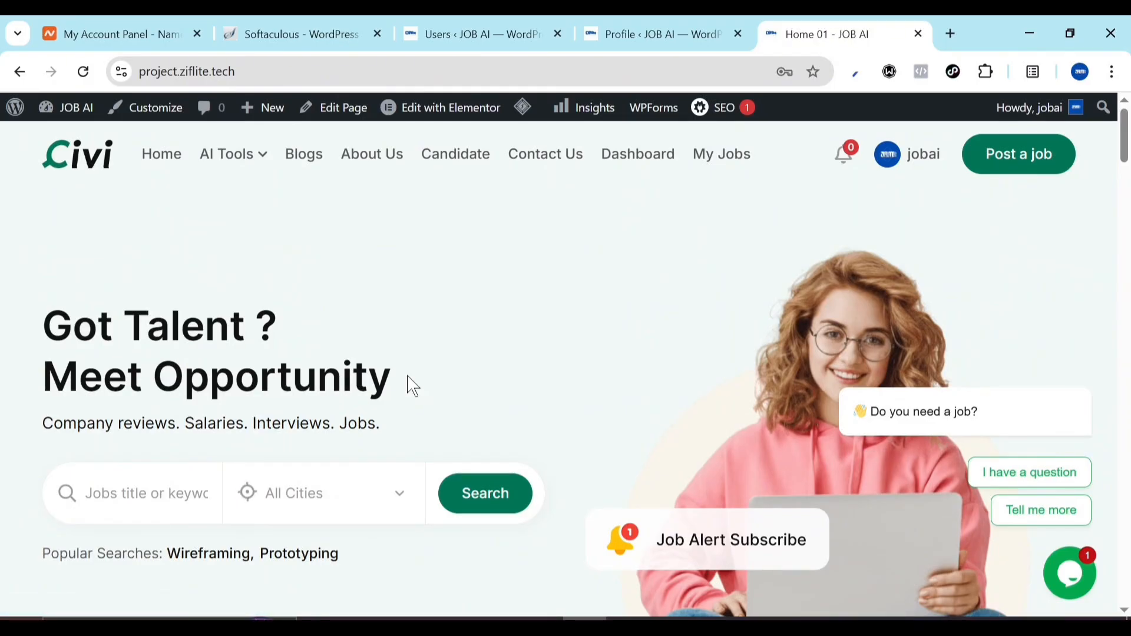
{"action": "scroll", "coordinate": [412, 386], "scroll_direction": "down", "scroll_amount": 20}
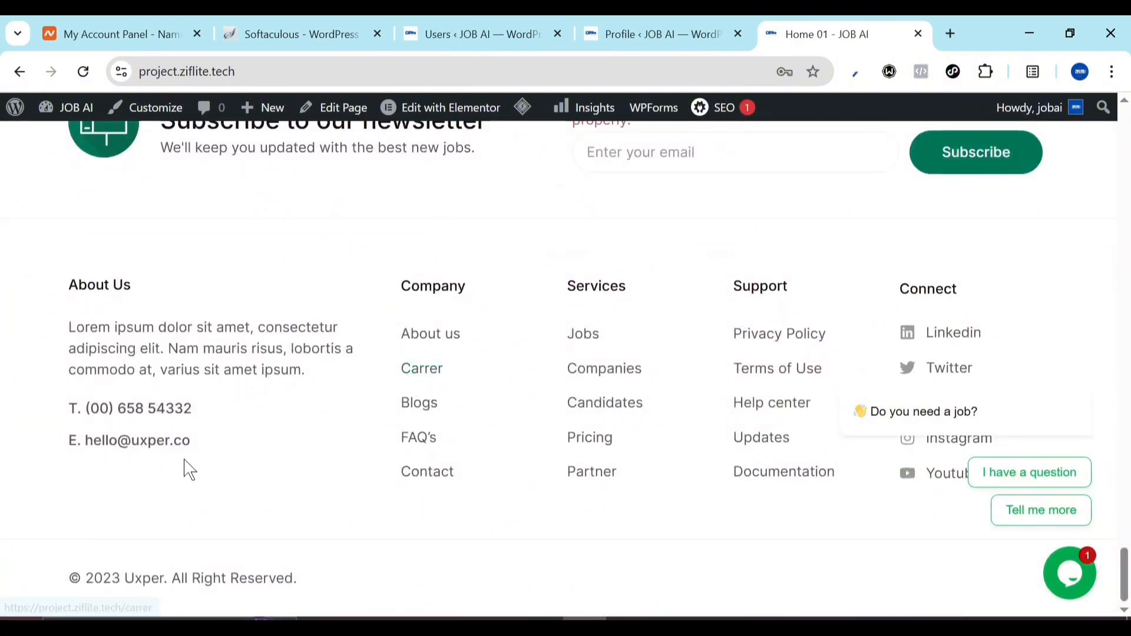
{"action": "scroll", "coordinate": [302, 456], "scroll_direction": "up", "scroll_amount": 20}
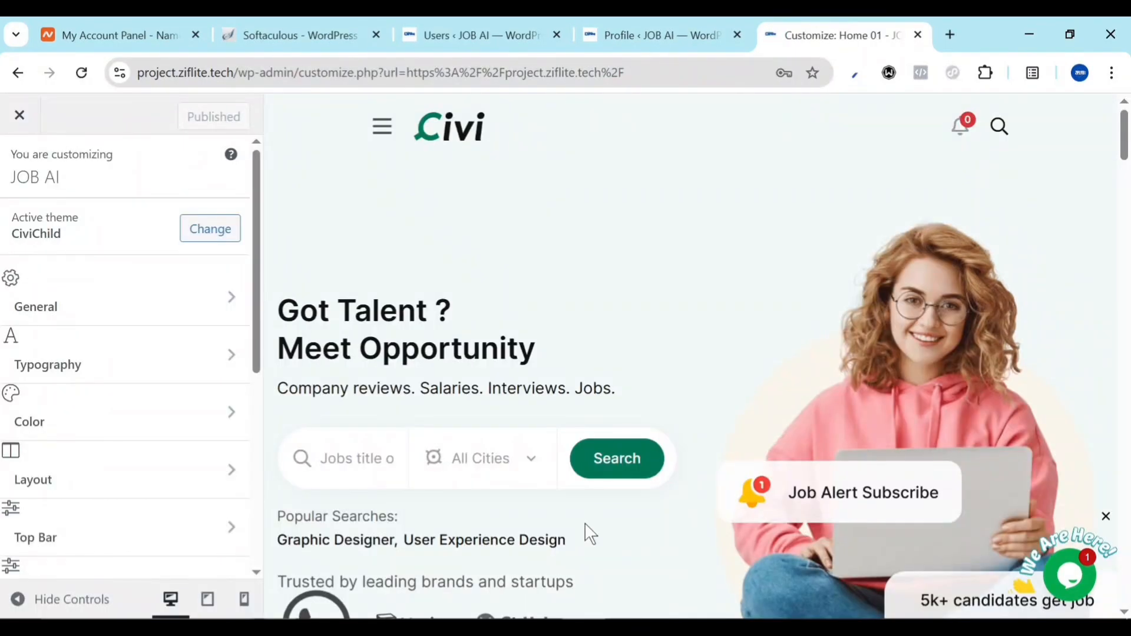
Look through the Customizer's General panel and its Site Identity settings
{"action": "scroll", "coordinate": [577, 439], "scroll_direction": "down", "scroll_amount": 9}
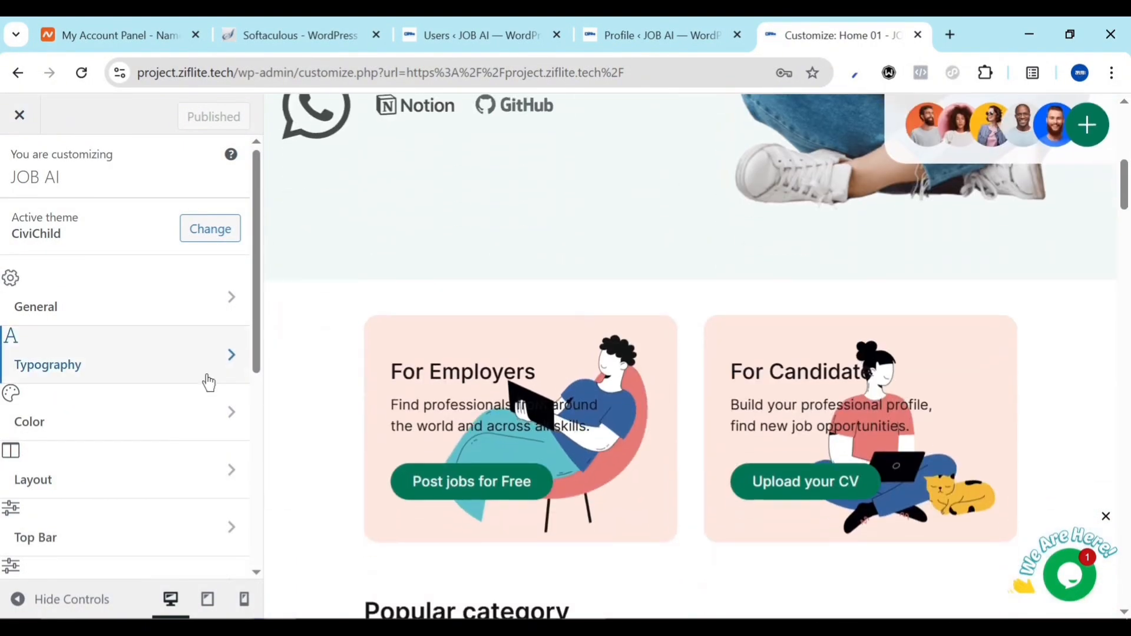
{"action": "scroll", "coordinate": [126, 424], "scroll_direction": "down", "scroll_amount": 6}
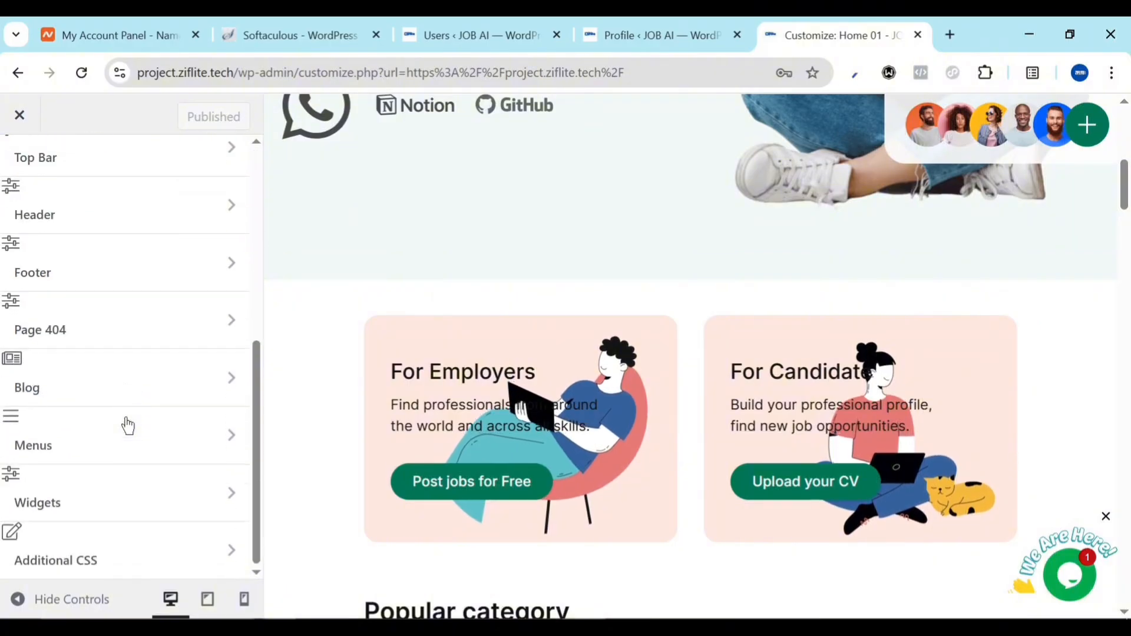
{"action": "scroll", "coordinate": [126, 457], "scroll_direction": "up", "scroll_amount": 6}
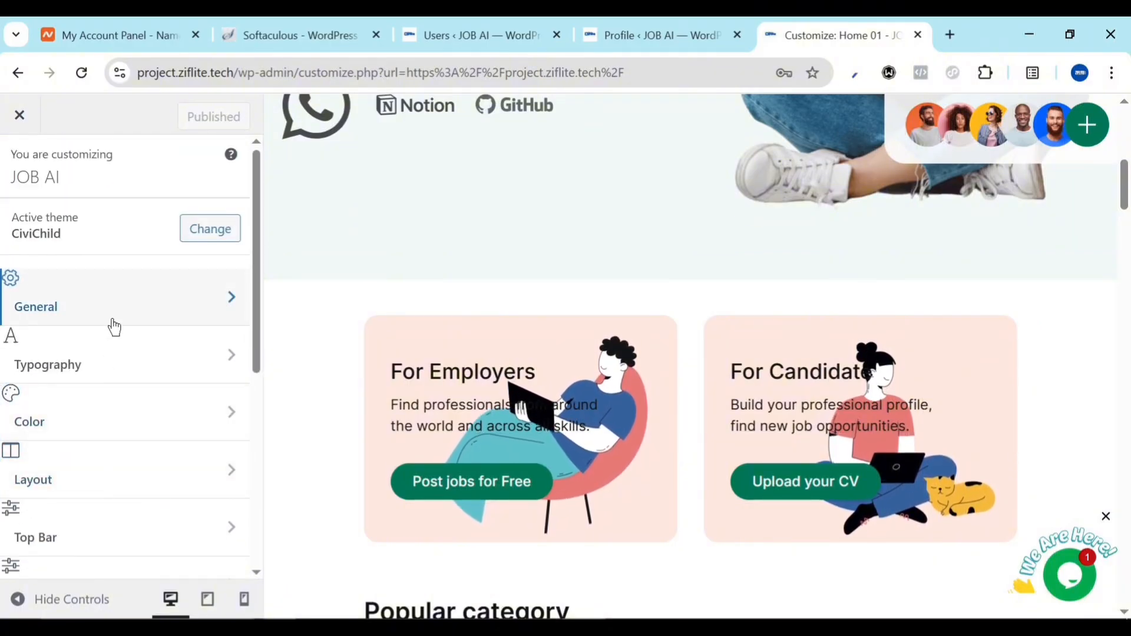
{"action": "left_click", "coordinate": [113, 321]}
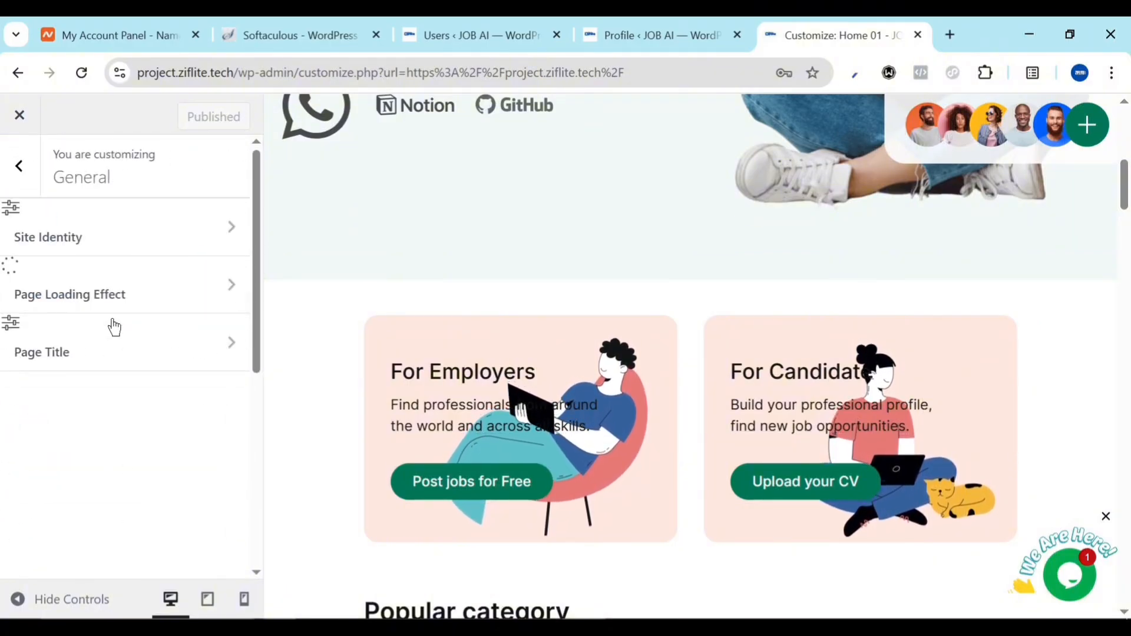
{"action": "left_click", "coordinate": [166, 244]}
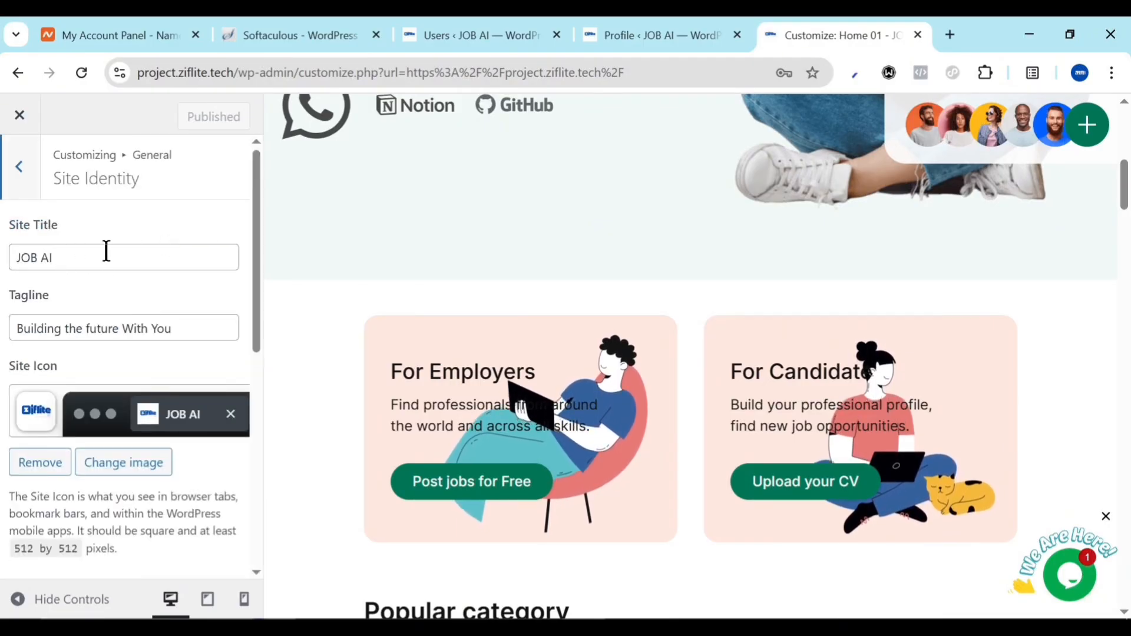
{"action": "scroll", "coordinate": [98, 328], "scroll_direction": "down", "scroll_amount": 4}
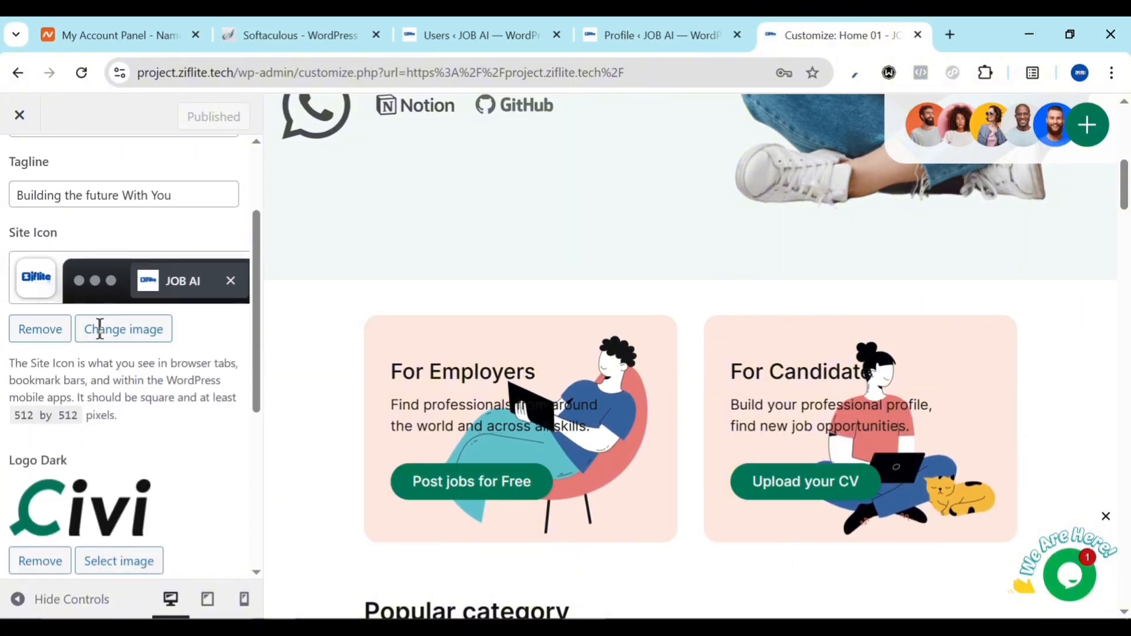
{"action": "scroll", "coordinate": [302, 450], "scroll_direction": "up", "scroll_amount": 8}
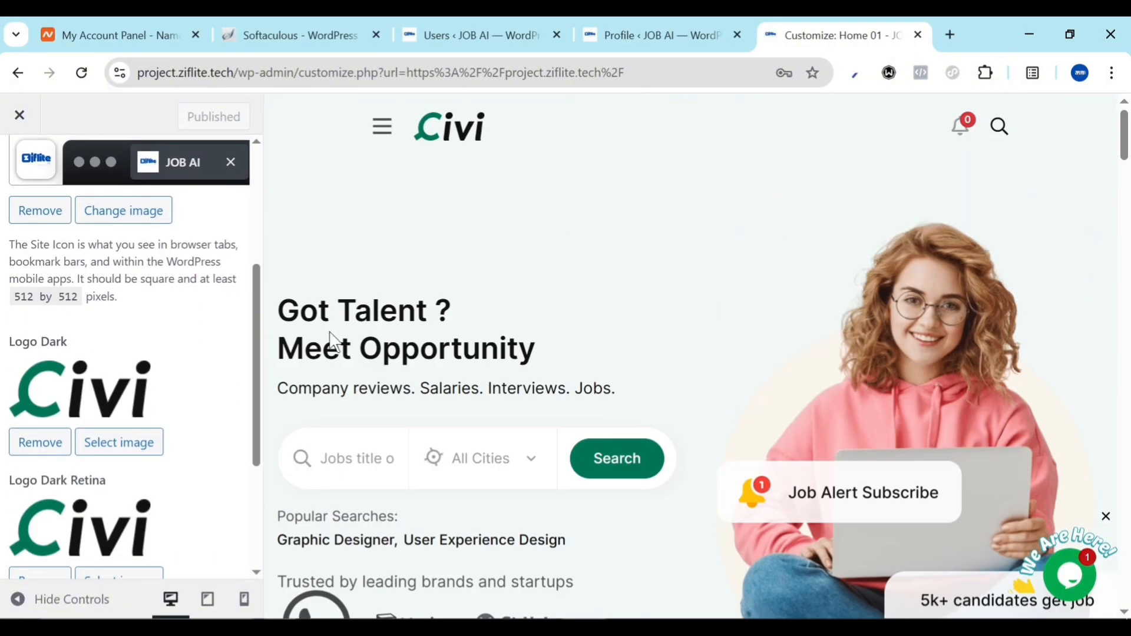
Open the live JOB AI site in a new tab and move that tab to the end
{"action": "left_click", "coordinate": [648, 35]}
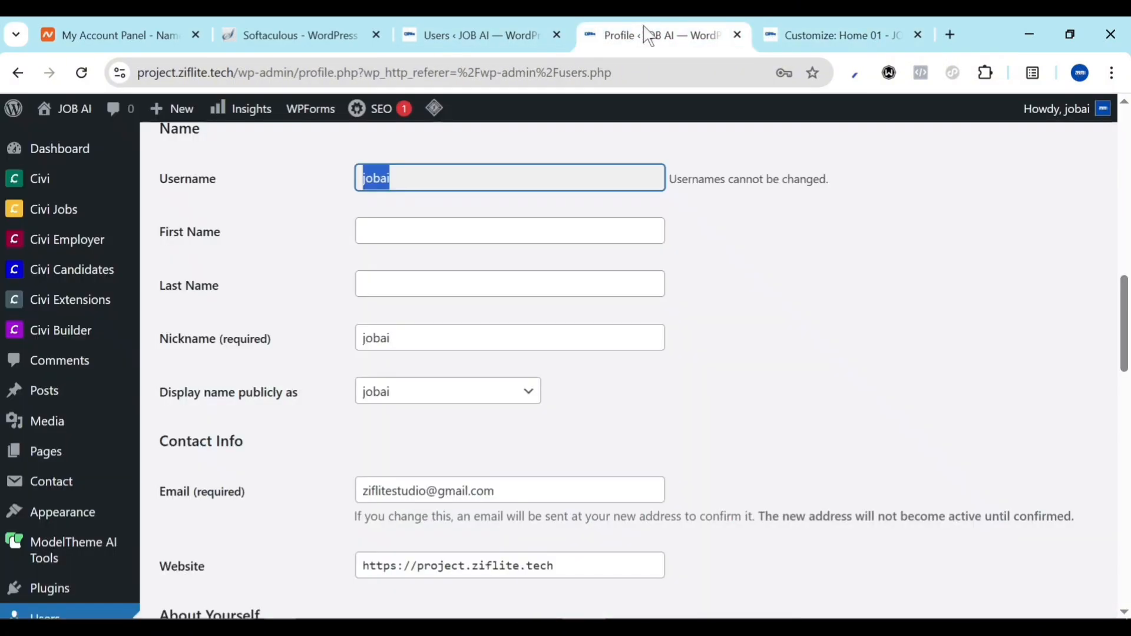
{"action": "mouse_move", "coordinate": [84, 118]}
{"action": "right_click", "coordinate": [115, 137]}
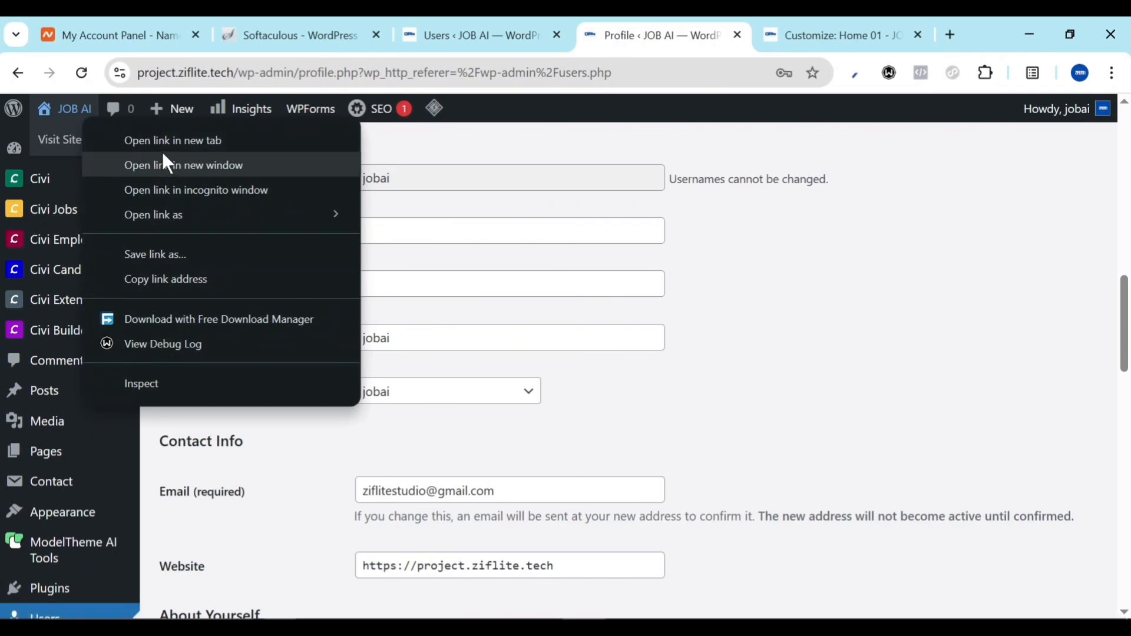
{"action": "left_click", "coordinate": [151, 146]}
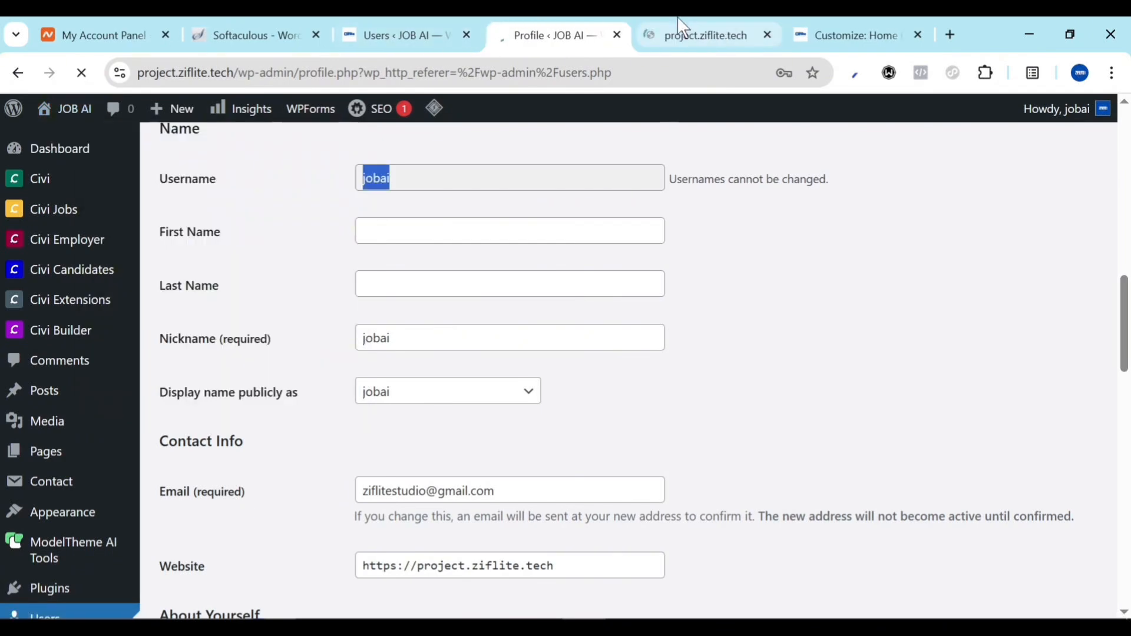
{"action": "left_click", "coordinate": [677, 26]}
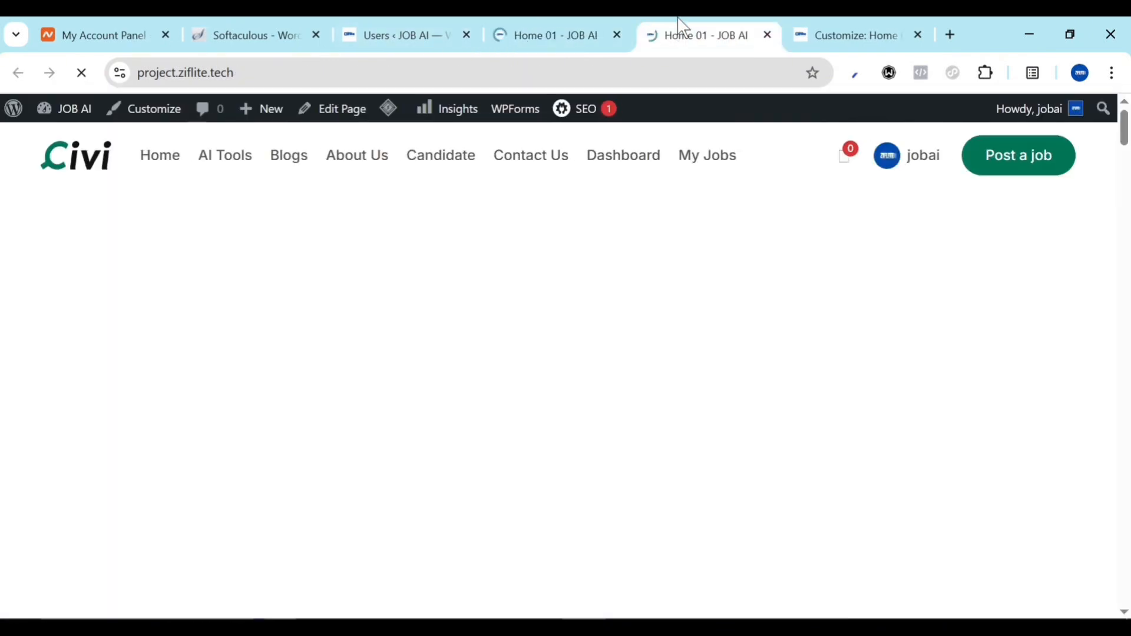
{"action": "left_click_drag", "start_coordinate": [683, 27], "coordinate": [816, 30]}
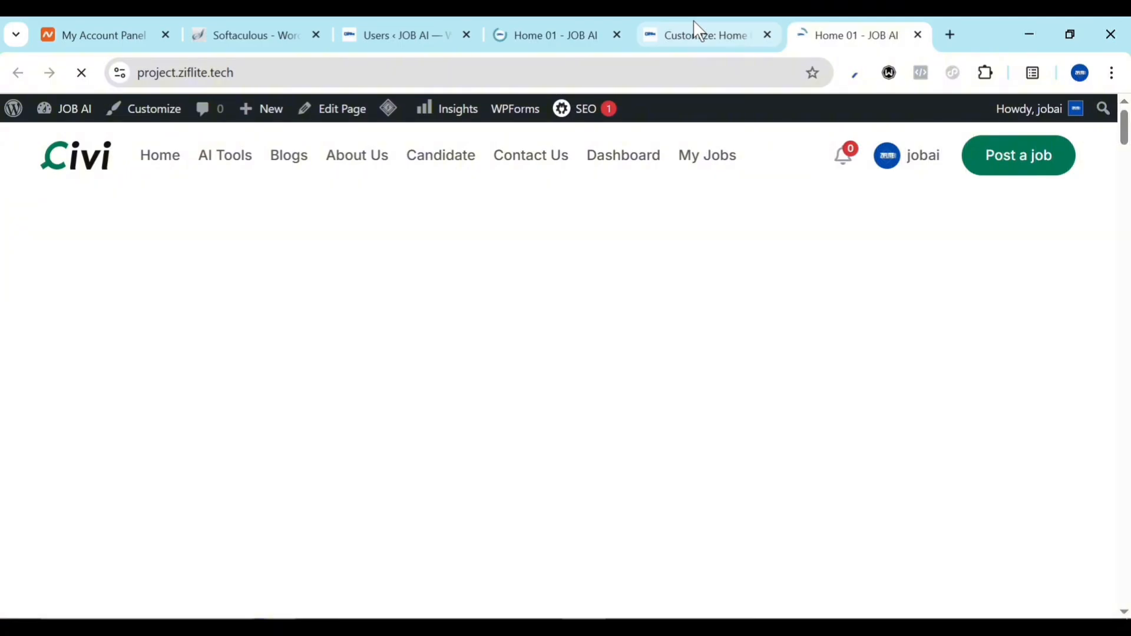
Back in the Customizer, review the Site Identity logos, leaving Logo Dark unchanged
{"action": "key", "text": "ctrl+shift+Tab"}
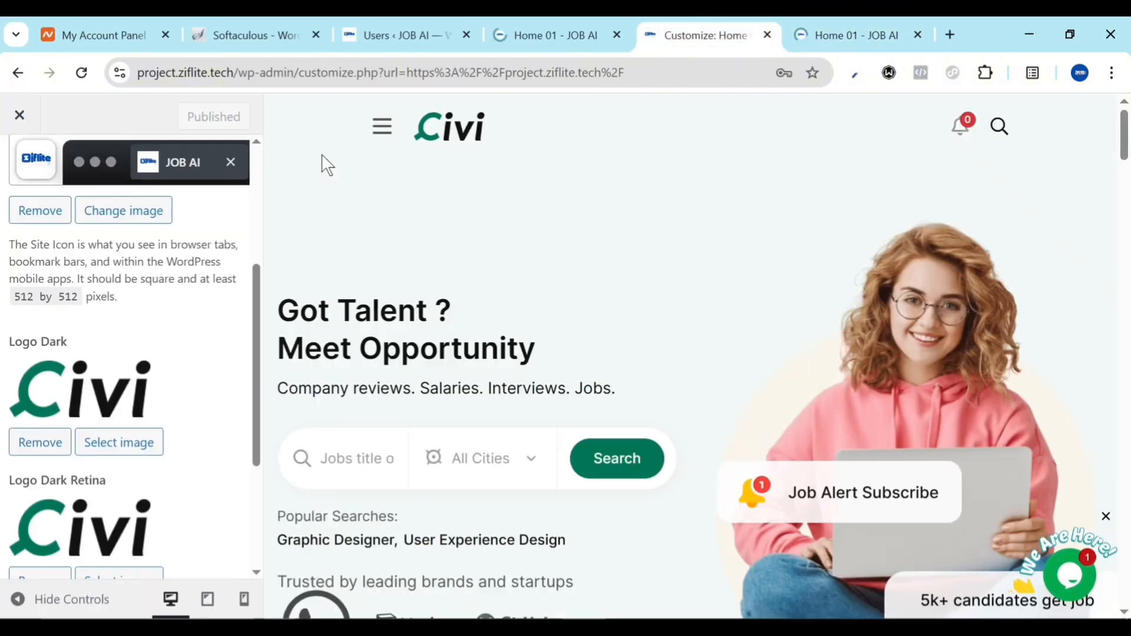
{"action": "scroll", "coordinate": [116, 420], "scroll_direction": "down", "scroll_amount": 3}
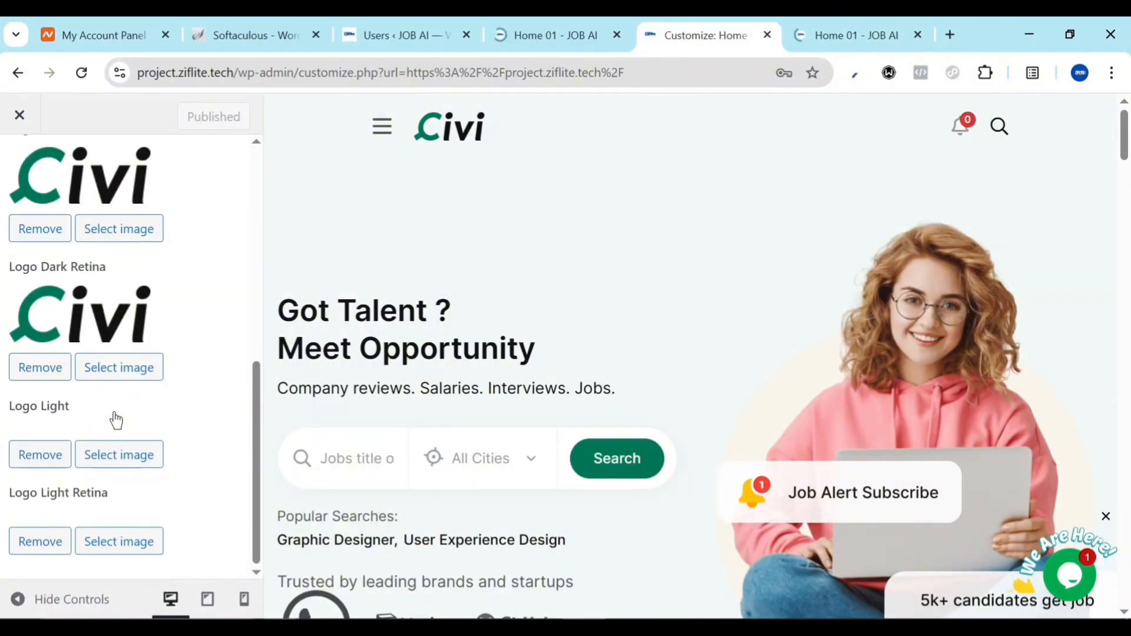
{"action": "scroll", "coordinate": [117, 420], "scroll_direction": "up", "scroll_amount": 7}
{"action": "scroll", "coordinate": [105, 535], "scroll_direction": "down", "scroll_amount": 3}
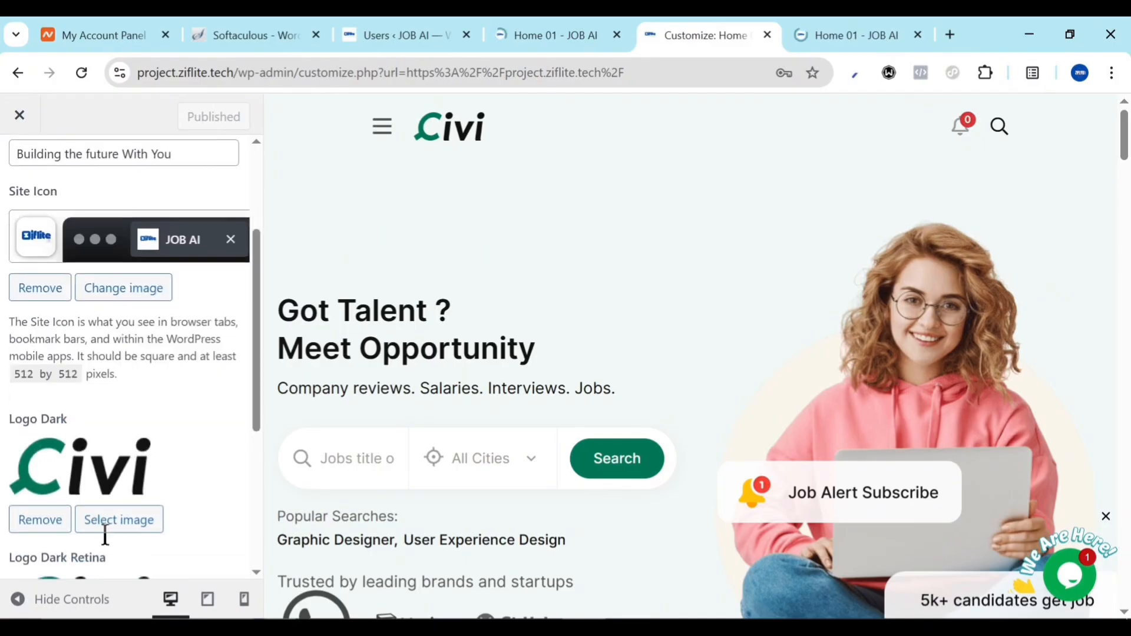
{"action": "scroll", "coordinate": [105, 535], "scroll_direction": "down", "scroll_amount": 3}
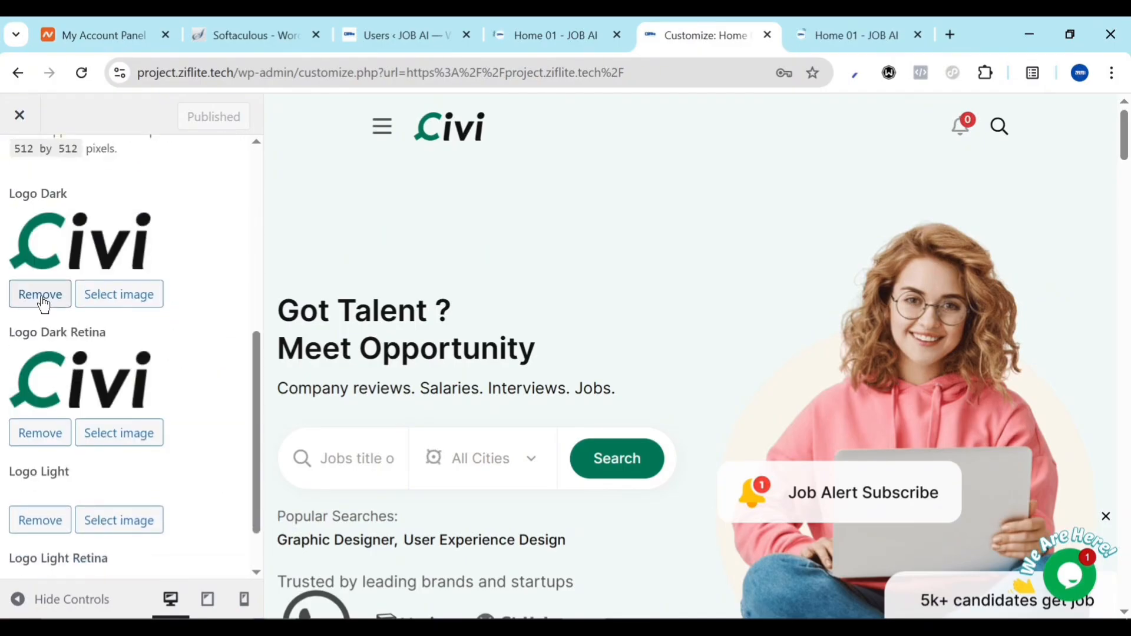
{"action": "left_click", "coordinate": [117, 294]}
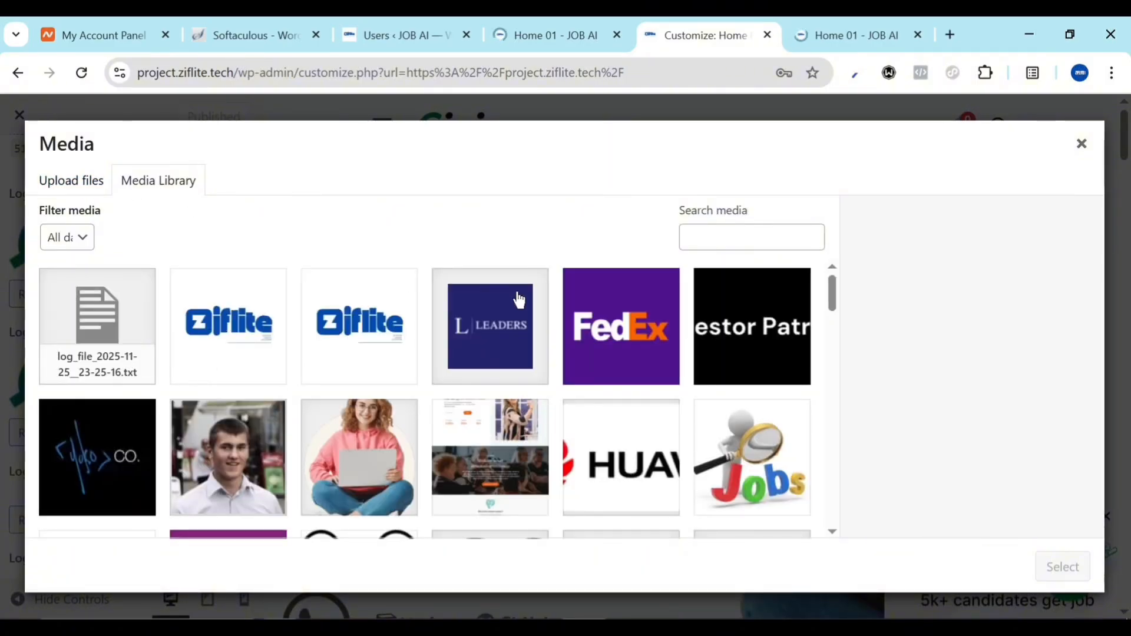
{"action": "left_click", "coordinate": [1081, 156]}
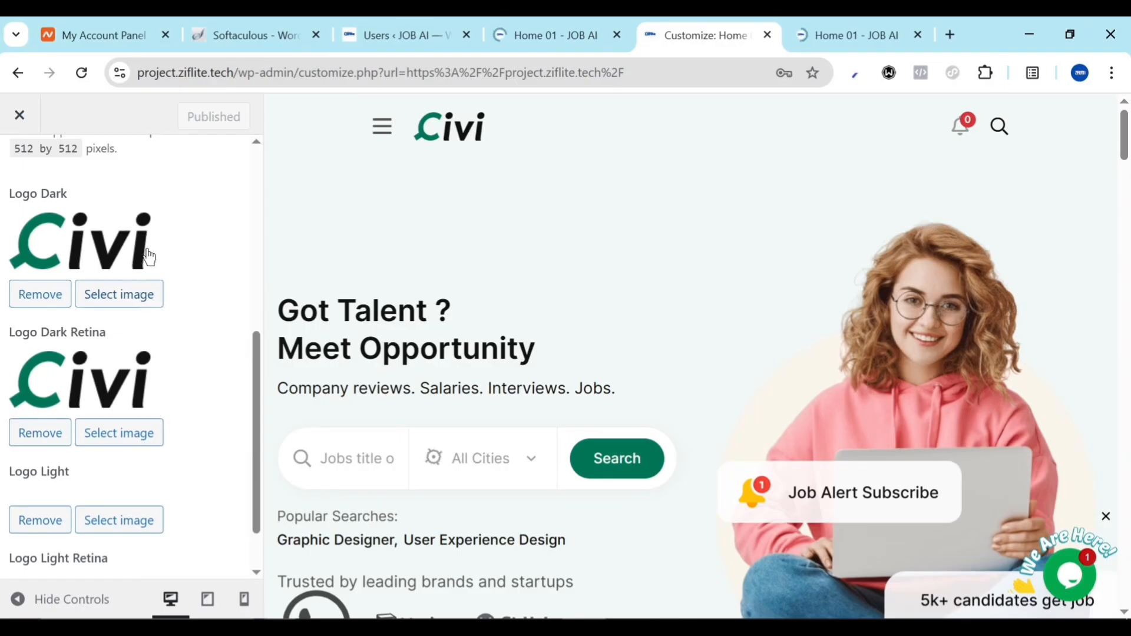
{"action": "scroll", "coordinate": [169, 487], "scroll_direction": "down", "scroll_amount": 1}
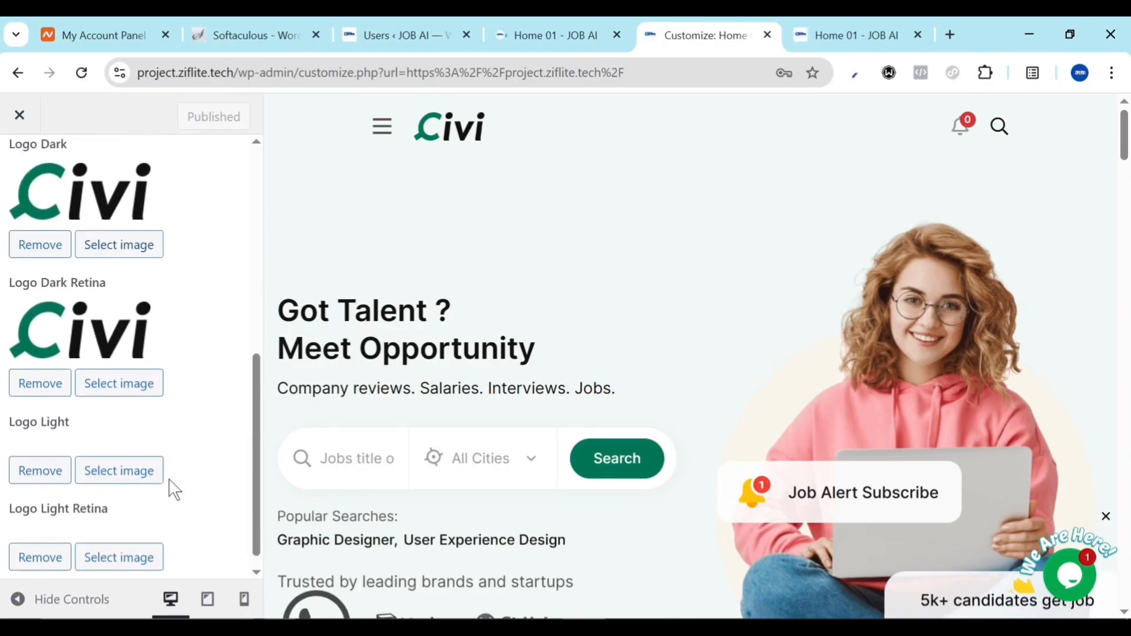
{"action": "scroll", "coordinate": [174, 491], "scroll_direction": "up", "scroll_amount": 6}
Set the Page Loading Effect to the spinner animation
{"action": "left_click", "coordinate": [21, 167]}
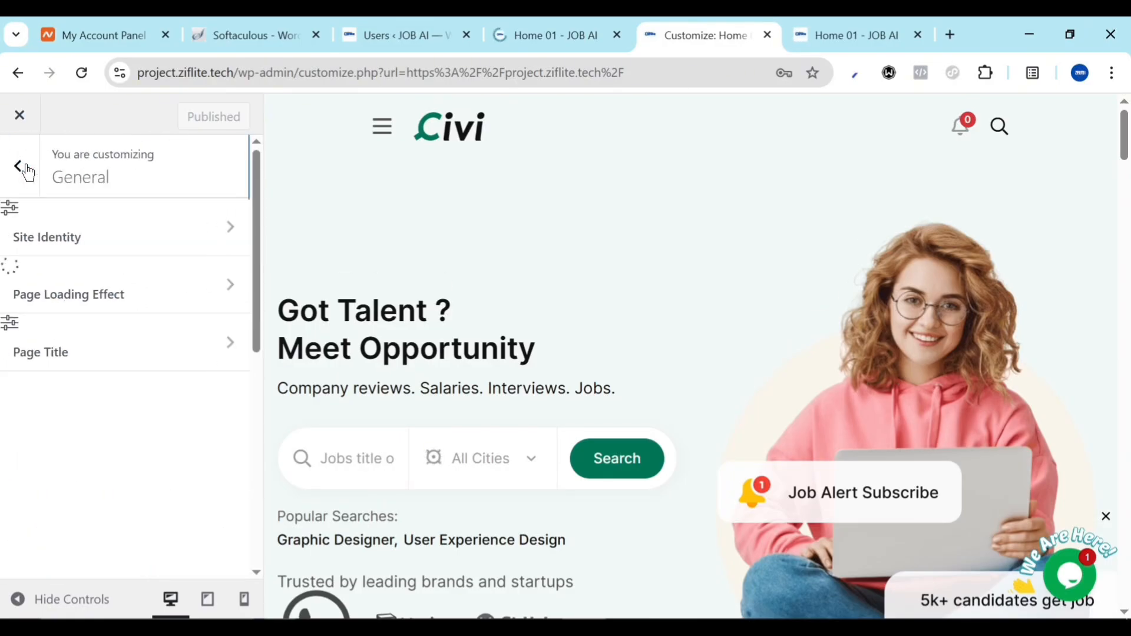
{"action": "left_click", "coordinate": [68, 319]}
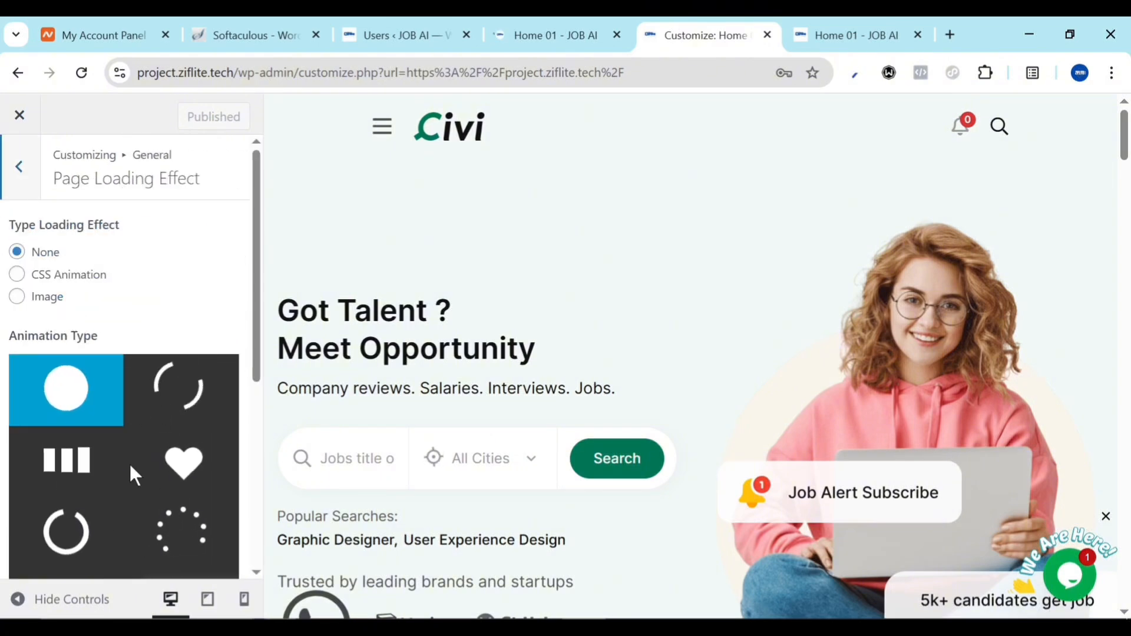
{"action": "left_click", "coordinate": [169, 399]}
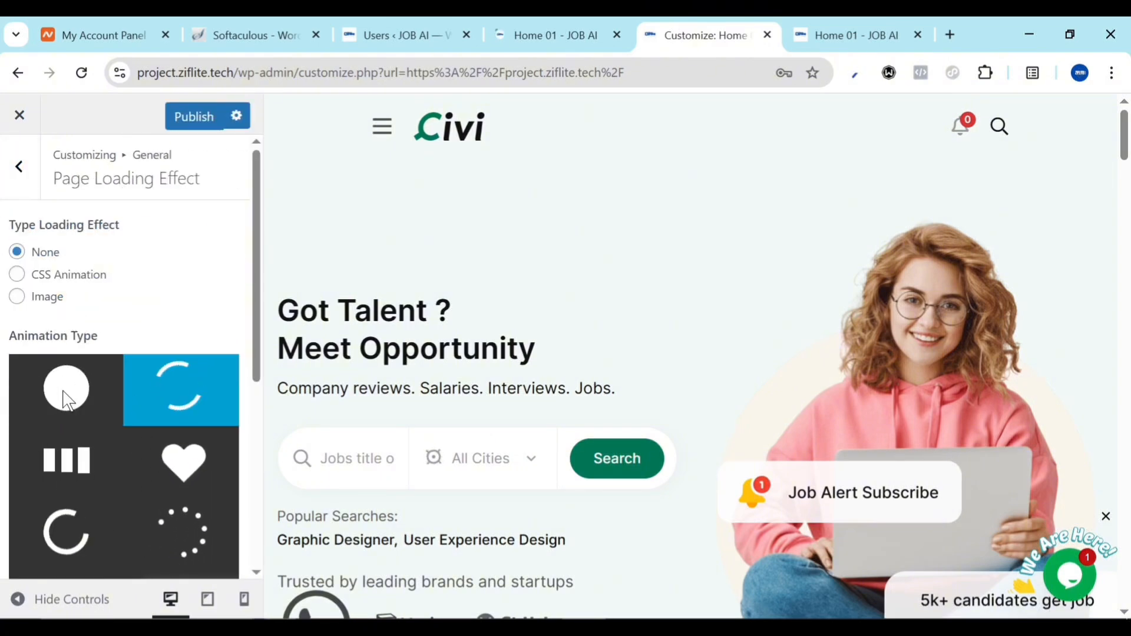
{"action": "scroll", "coordinate": [62, 390], "scroll_direction": "down", "scroll_amount": 5}
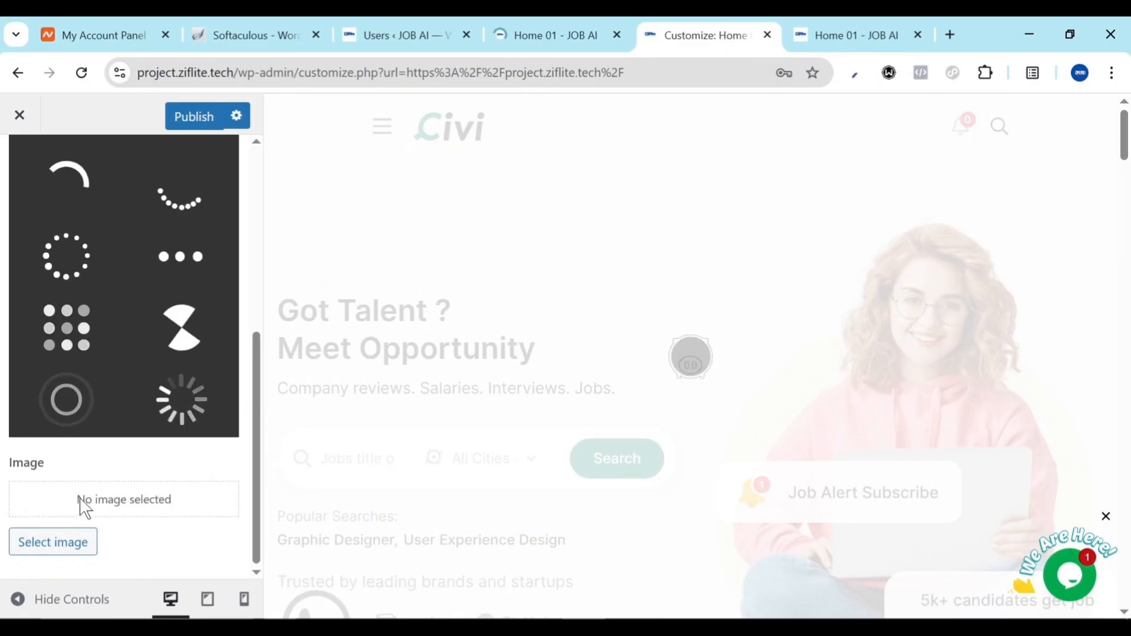
{"action": "scroll", "coordinate": [121, 511], "scroll_direction": "up", "scroll_amount": 5}
{"action": "scroll", "coordinate": [59, 294], "scroll_direction": "up", "scroll_amount": 3}
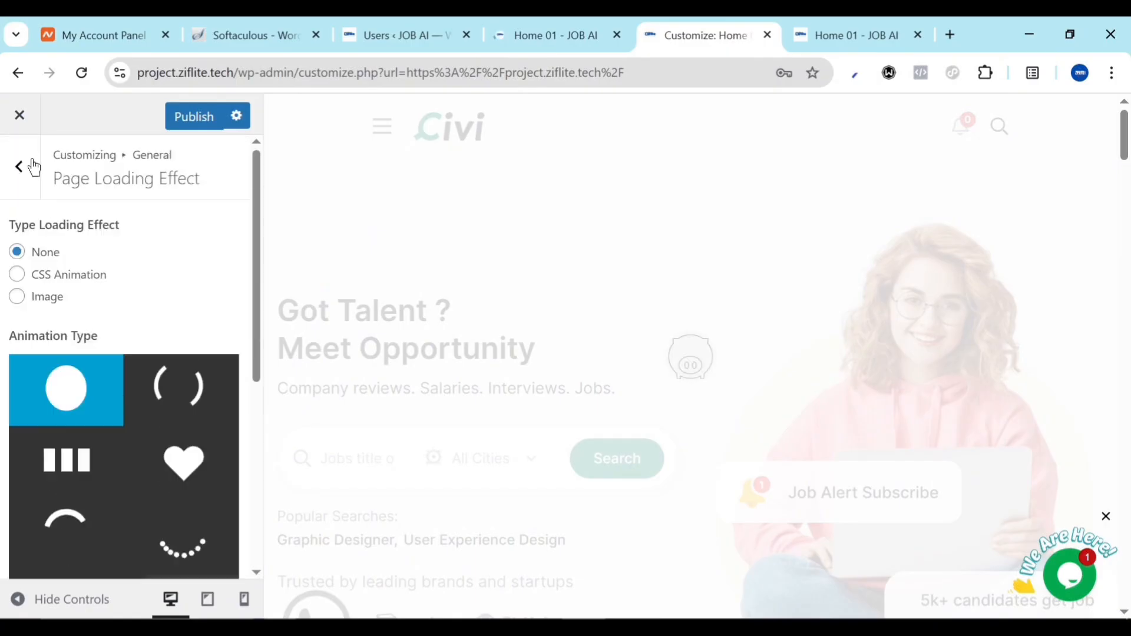
Review the General panel's Page Title settings
{"action": "left_click", "coordinate": [27, 167]}
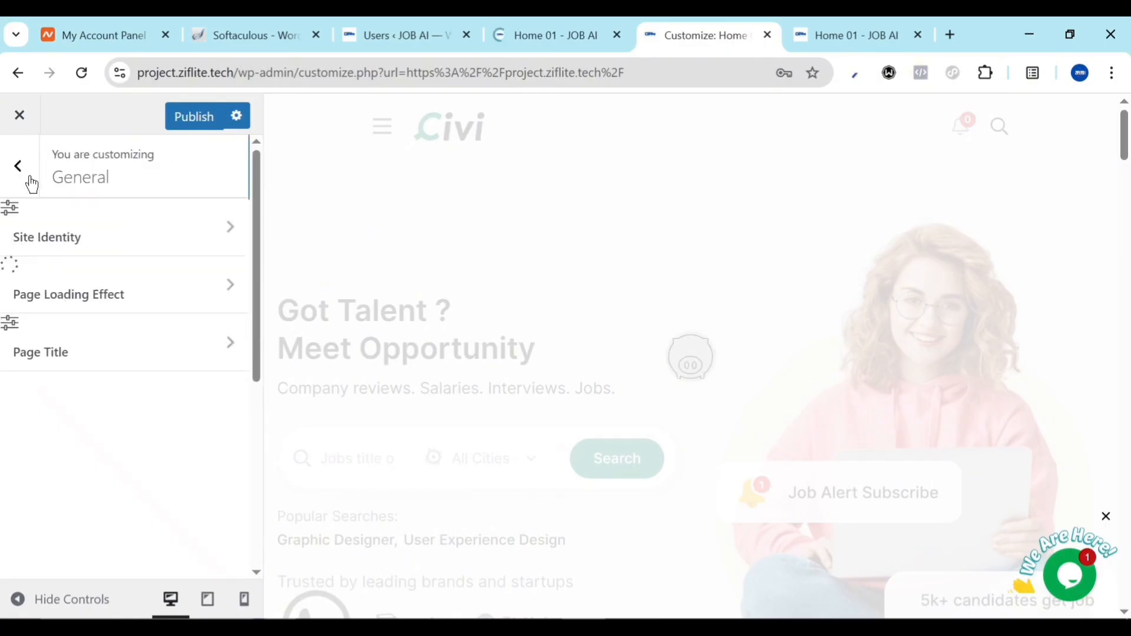
{"action": "left_click", "coordinate": [67, 355]}
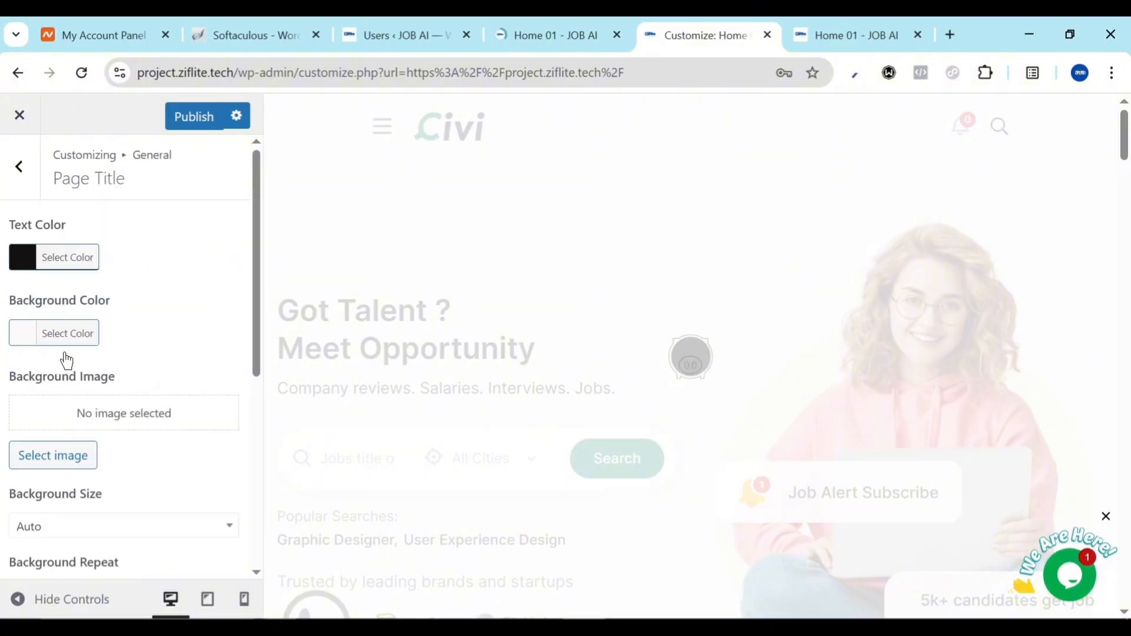
{"action": "scroll", "coordinate": [69, 361], "scroll_direction": "down", "scroll_amount": 6}
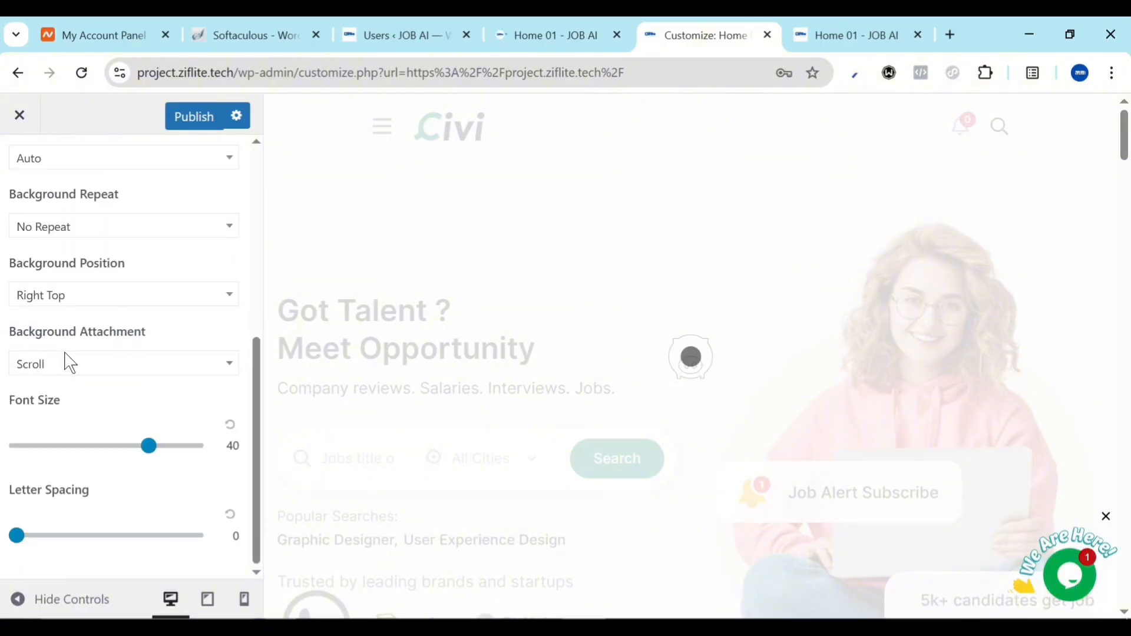
{"action": "scroll", "coordinate": [68, 362], "scroll_direction": "up", "scroll_amount": 6}
Return to the main Customizer sections and show the Header settings
{"action": "left_click", "coordinate": [19, 167]}
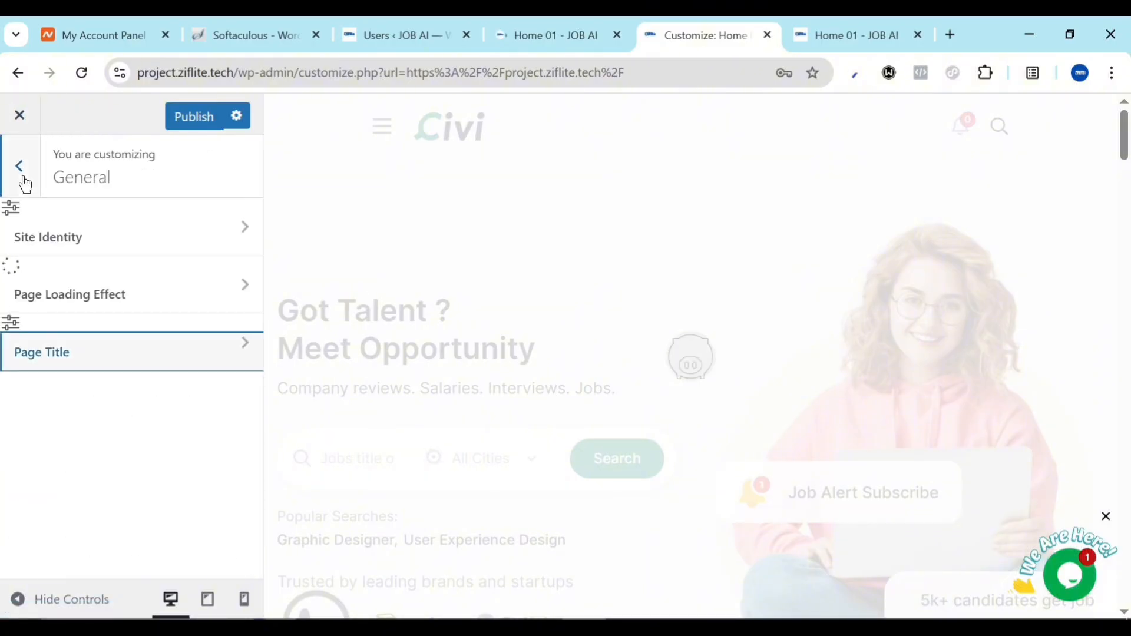
{"action": "left_click", "coordinate": [20, 167]}
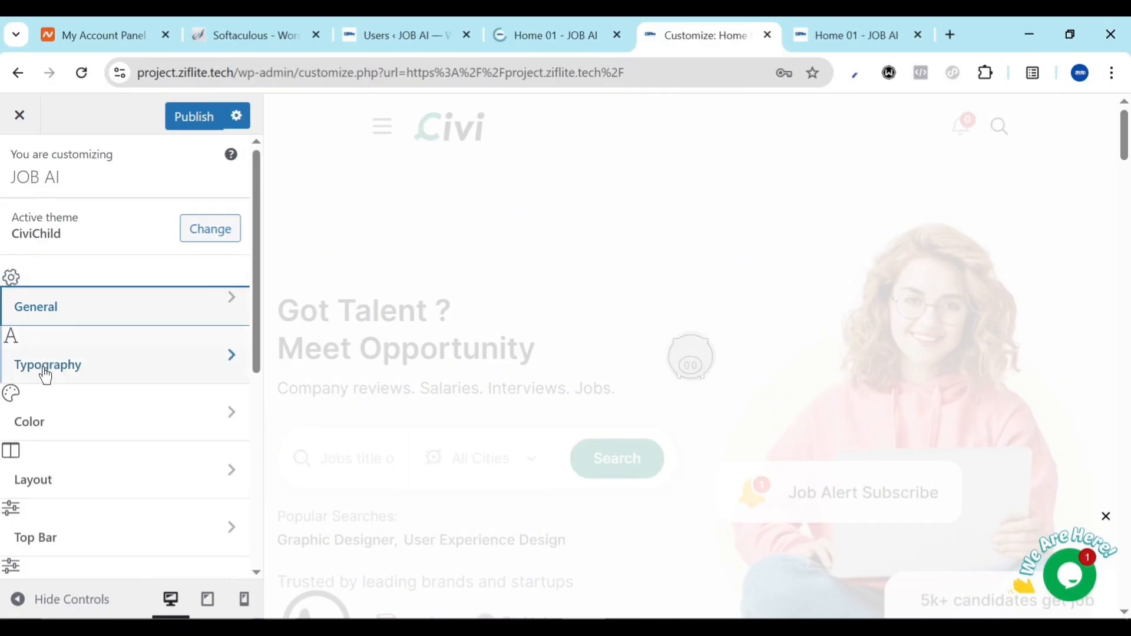
{"action": "scroll", "coordinate": [50, 461], "scroll_direction": "down", "scroll_amount": 4}
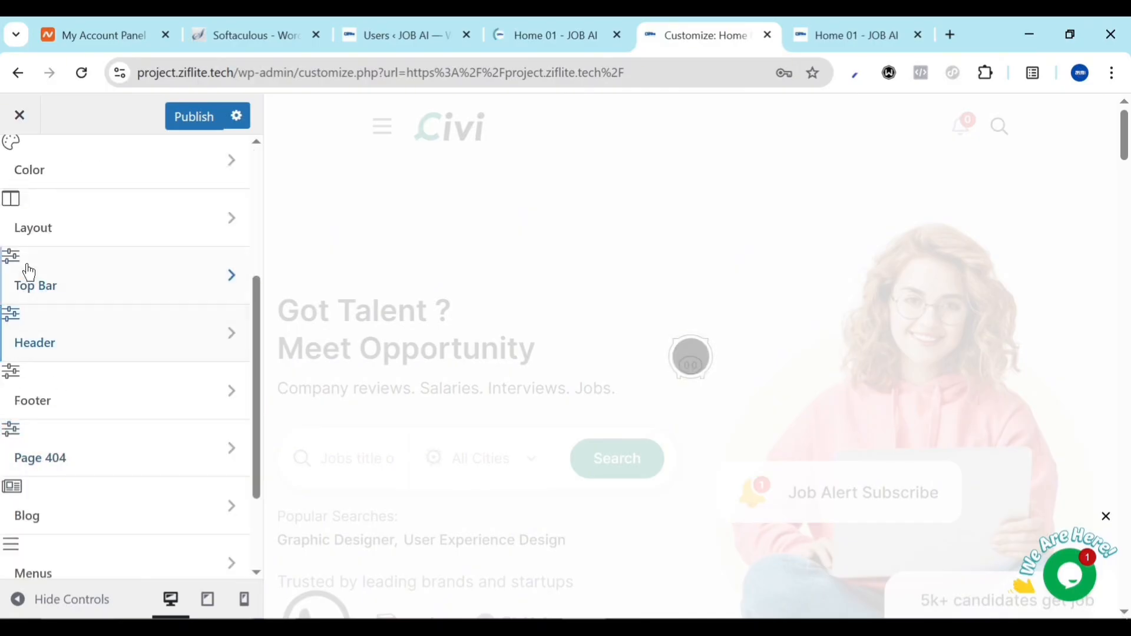
{"action": "left_click", "coordinate": [53, 352]}
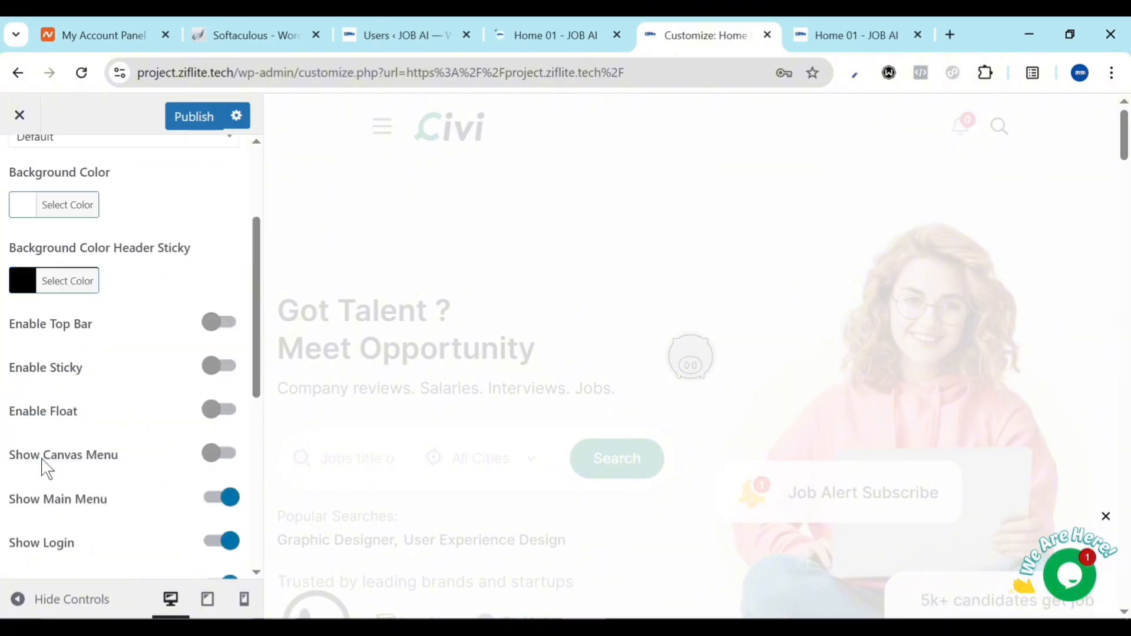
{"action": "scroll", "coordinate": [44, 466], "scroll_direction": "down", "scroll_amount": 1}
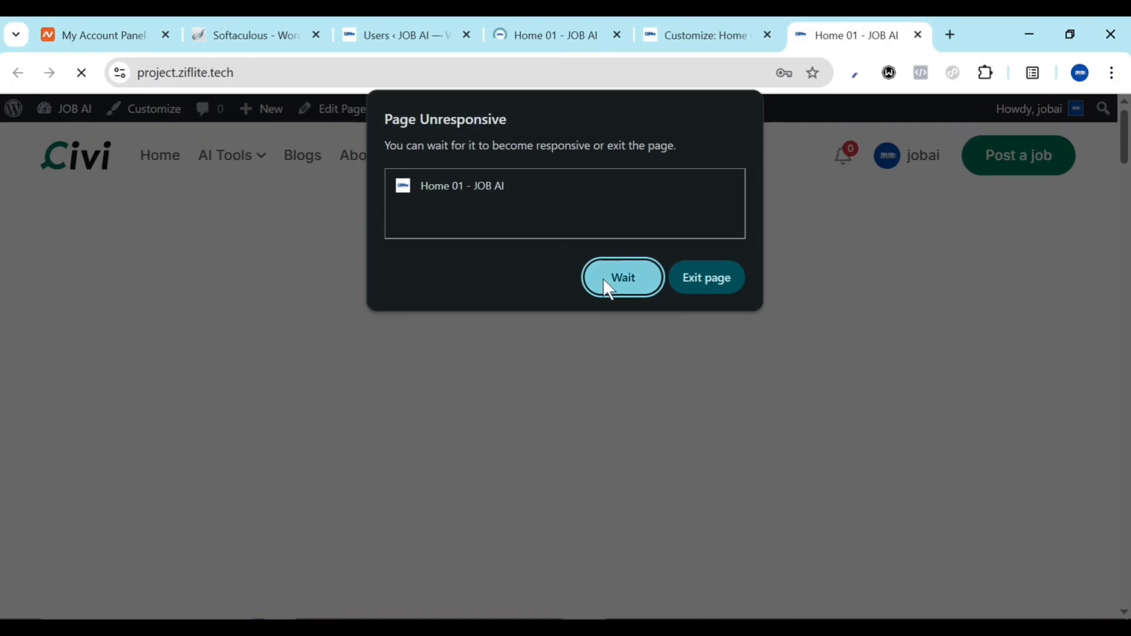
Stop and reload the stalled JOB AI homepage
{"action": "left_click", "coordinate": [609, 287]}
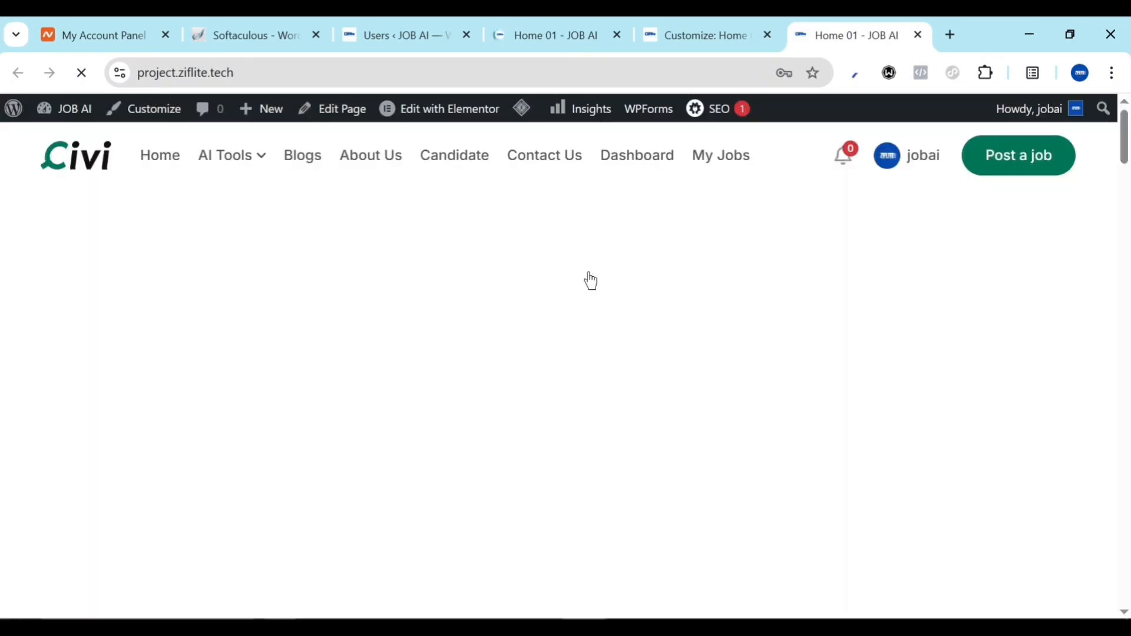
{"action": "left_click", "coordinate": [81, 73]}
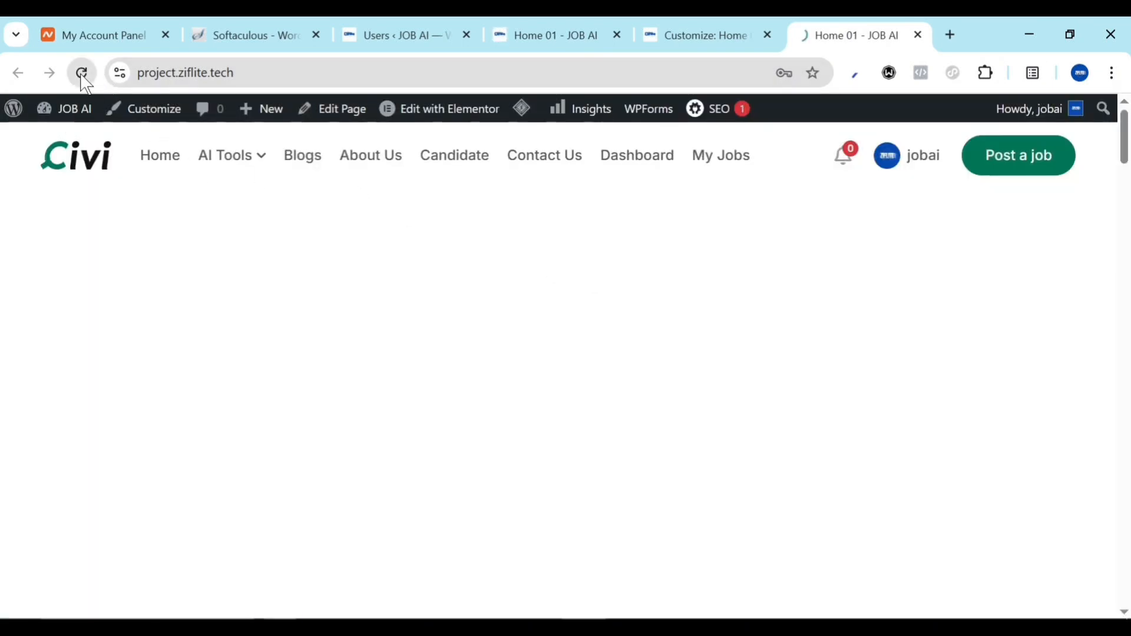
{"action": "left_click", "coordinate": [82, 73]}
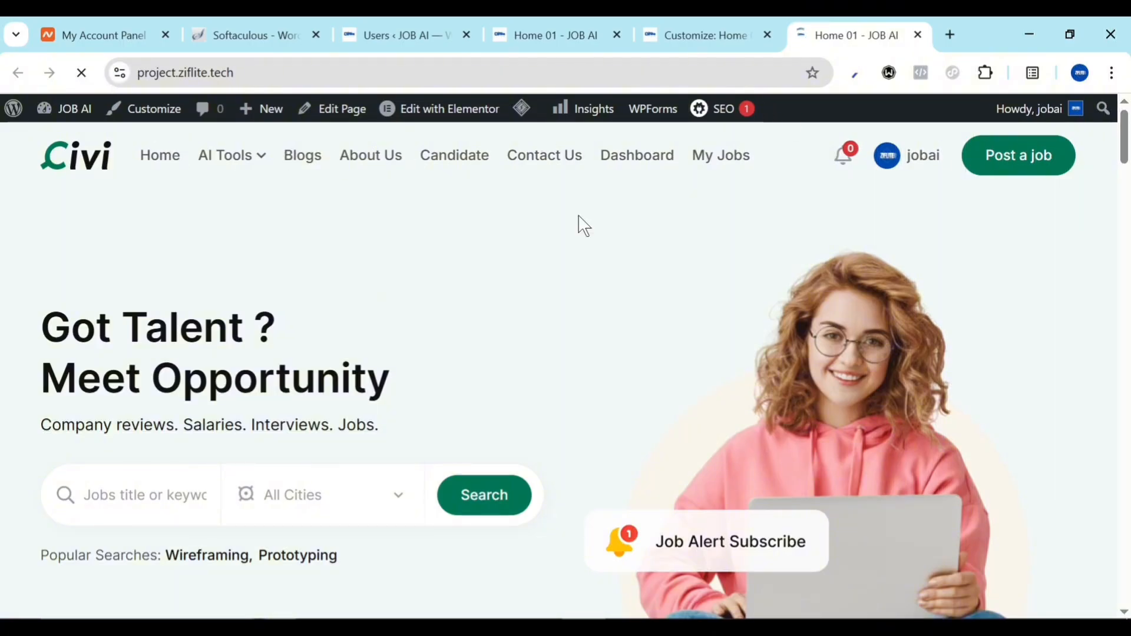
In the Customizer, switch the header top bar on and then back off
{"action": "left_click", "coordinate": [648, 31]}
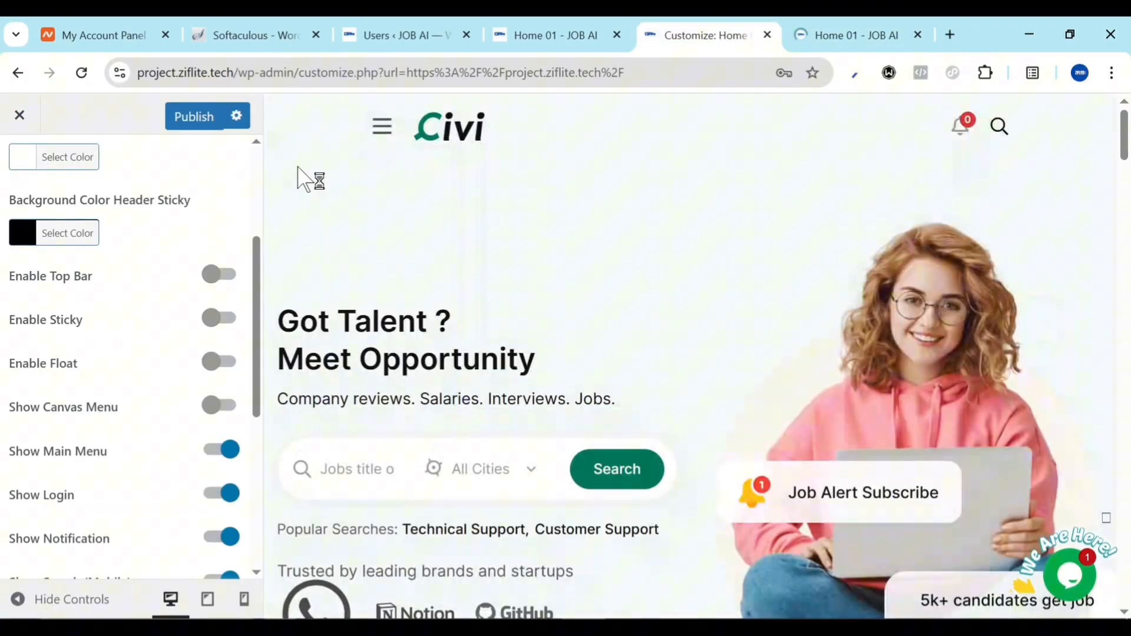
{"action": "left_click", "coordinate": [221, 275]}
{"action": "left_click", "coordinate": [222, 275]}
Scroll through the live JOB AI homepage, then return to the Customizer
{"action": "left_click", "coordinate": [822, 29]}
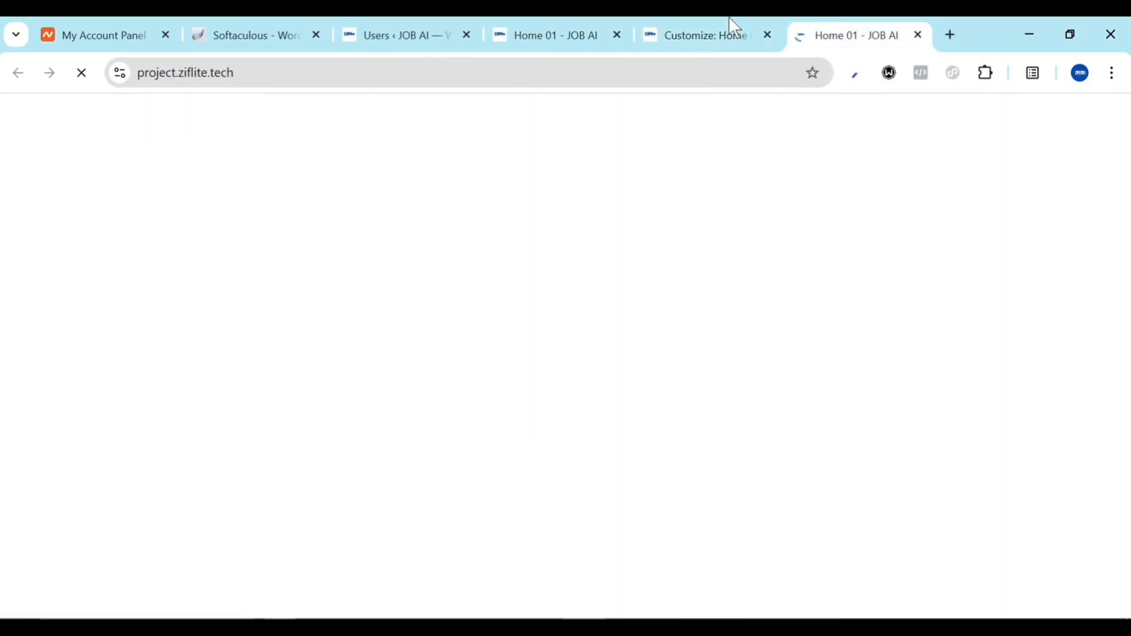
{"action": "left_click", "coordinate": [512, 21]}
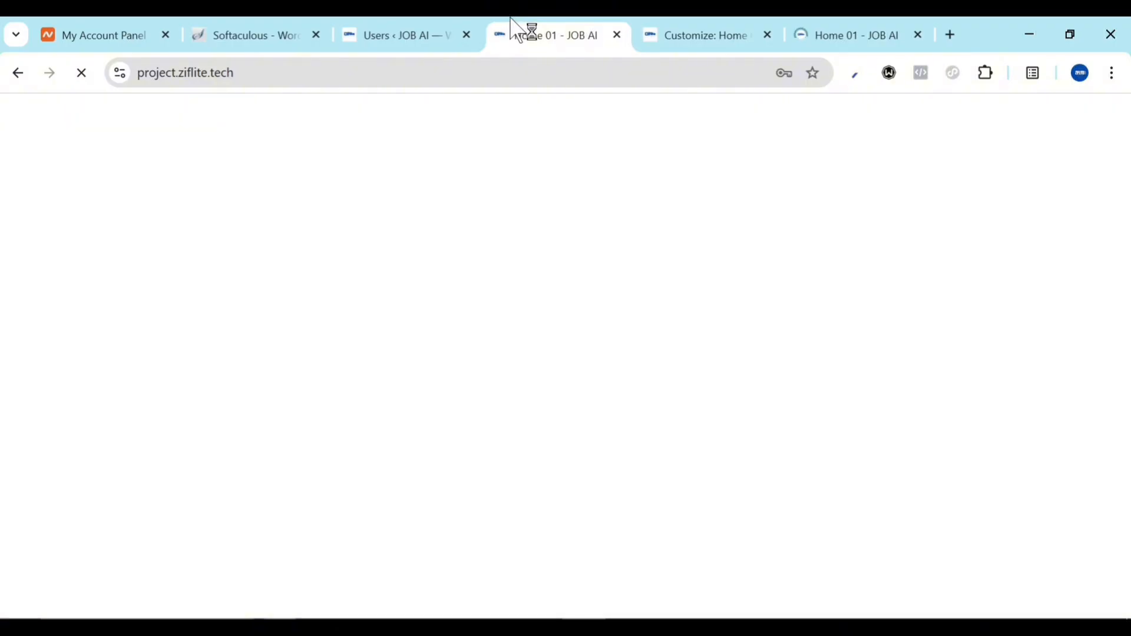
{"action": "scroll", "coordinate": [207, 354], "scroll_direction": "down", "scroll_amount": 3}
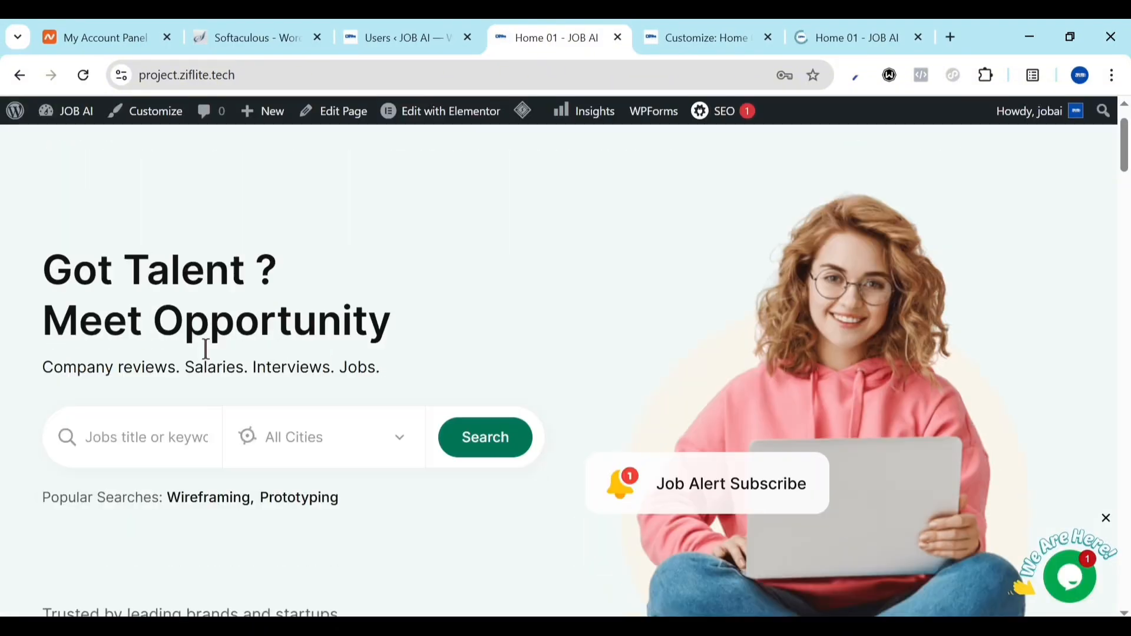
{"action": "scroll", "coordinate": [206, 349], "scroll_direction": "up", "scroll_amount": 3}
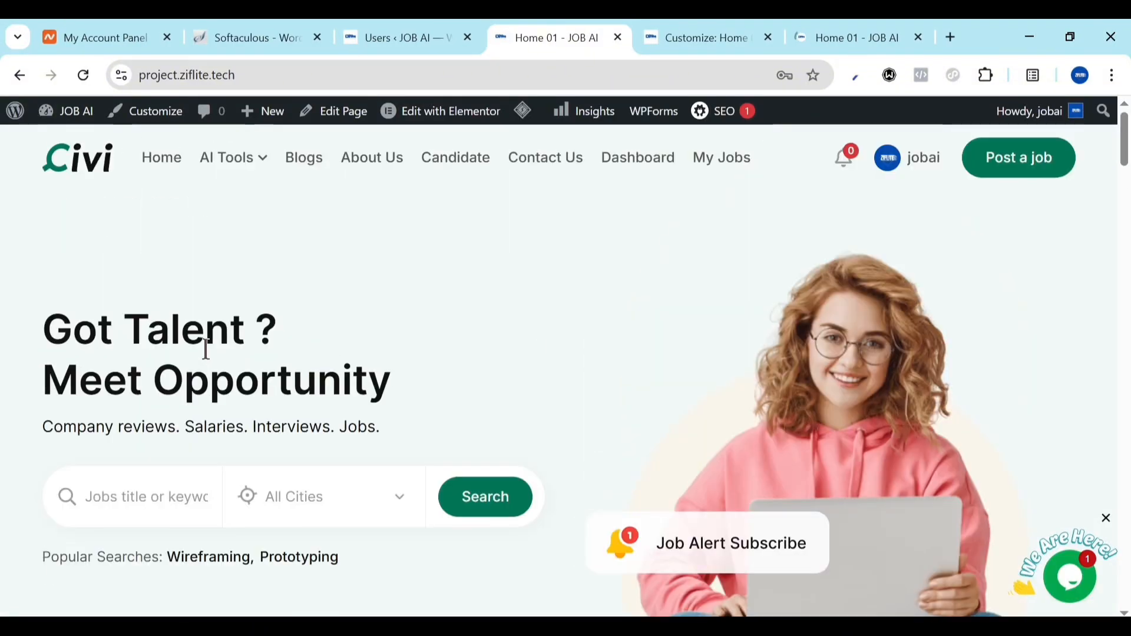
{"action": "scroll", "coordinate": [209, 354], "scroll_direction": "down", "scroll_amount": 1}
{"action": "scroll", "coordinate": [458, 183], "scroll_direction": "up", "scroll_amount": 1}
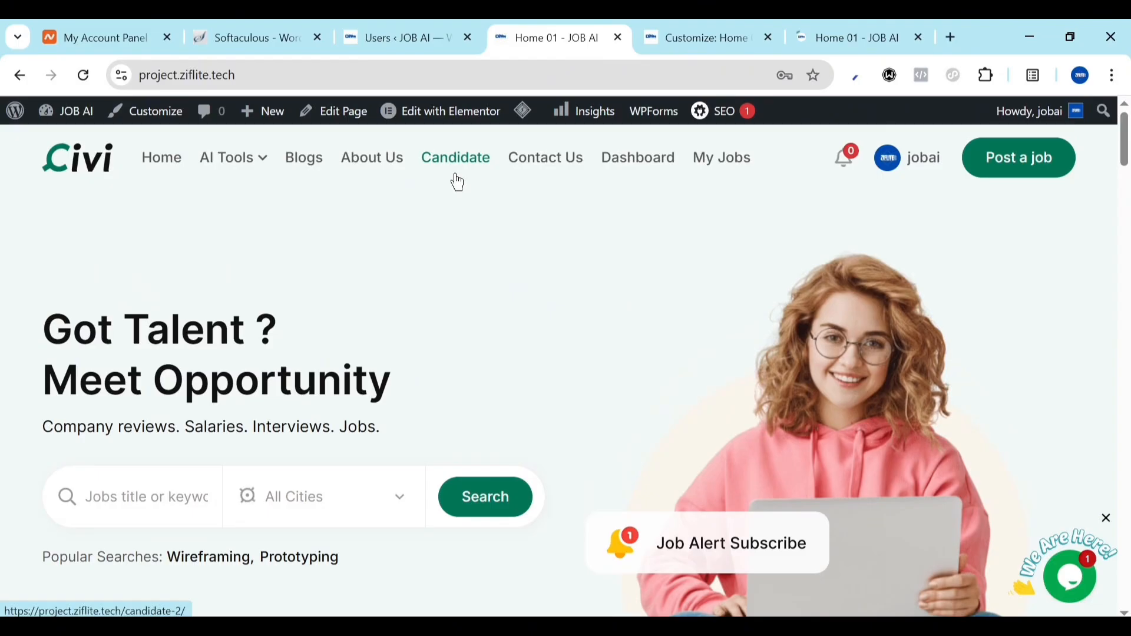
{"action": "mouse_move", "coordinate": [215, 169]}
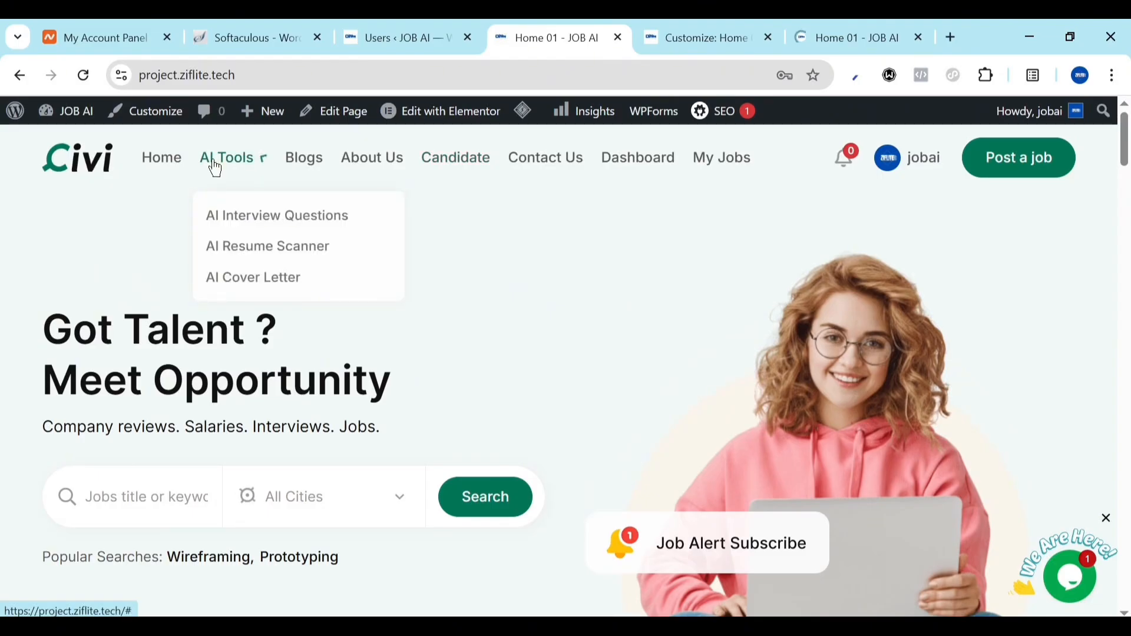
{"action": "scroll", "coordinate": [421, 381], "scroll_direction": "down", "scroll_amount": 10}
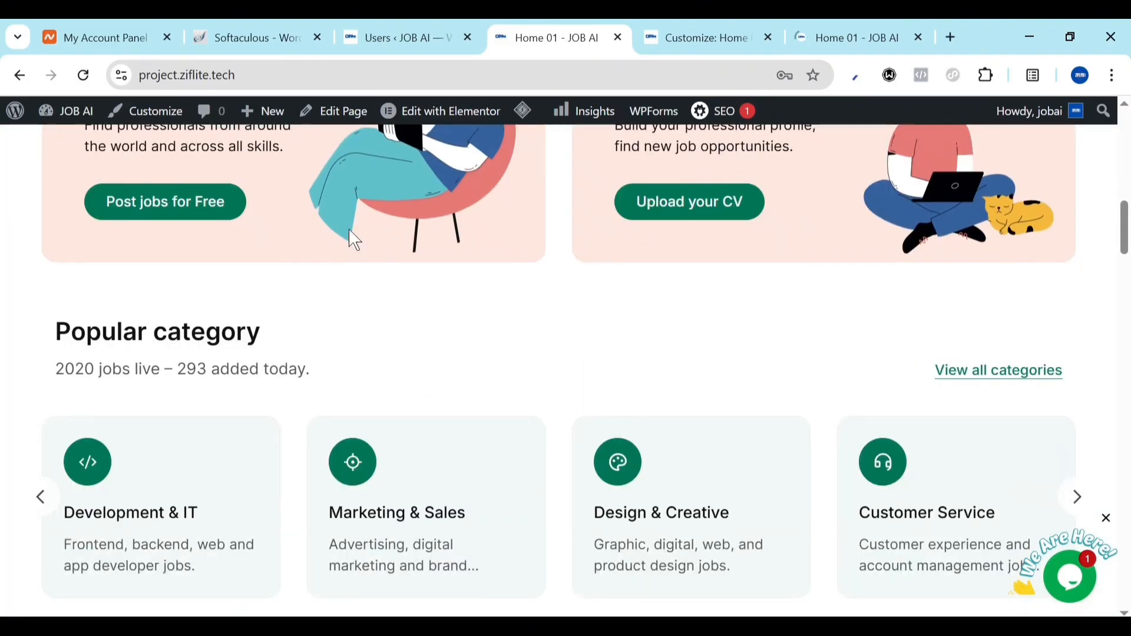
{"action": "scroll", "coordinate": [354, 239], "scroll_direction": "up", "scroll_amount": 10}
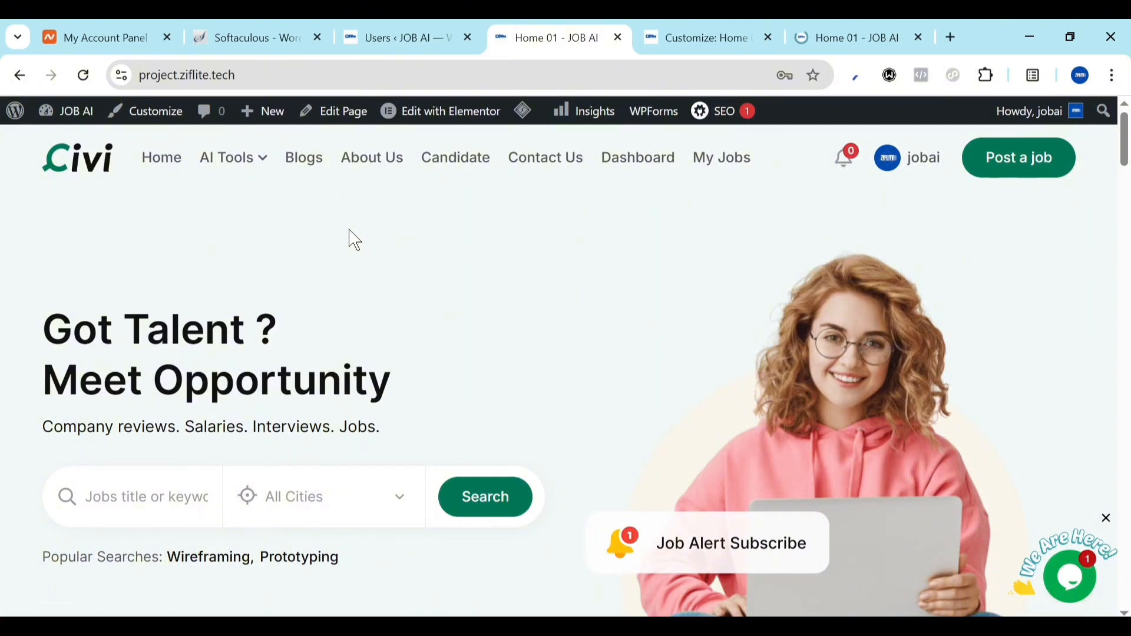
{"action": "key", "text": "ctrl+Tab"}
Look over the Customizer's Widgets Sidebar area and return to the main sections
{"action": "scroll", "coordinate": [89, 426], "scroll_direction": "down", "scroll_amount": 5}
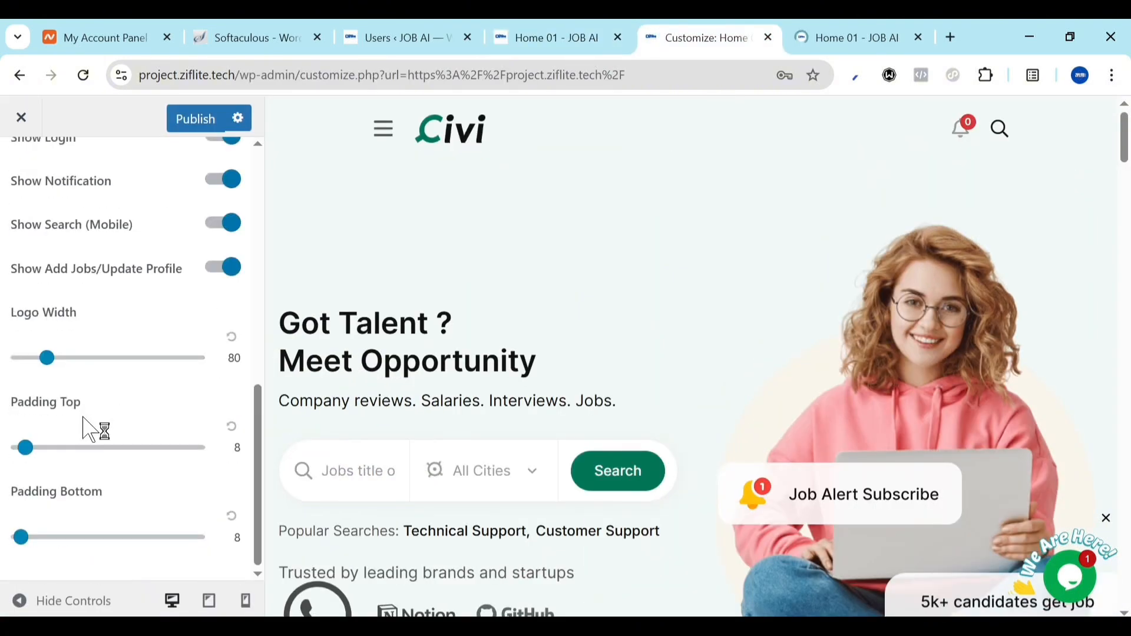
{"action": "scroll", "coordinate": [49, 171], "scroll_direction": "up", "scroll_amount": 8}
{"action": "left_click", "coordinate": [28, 169]}
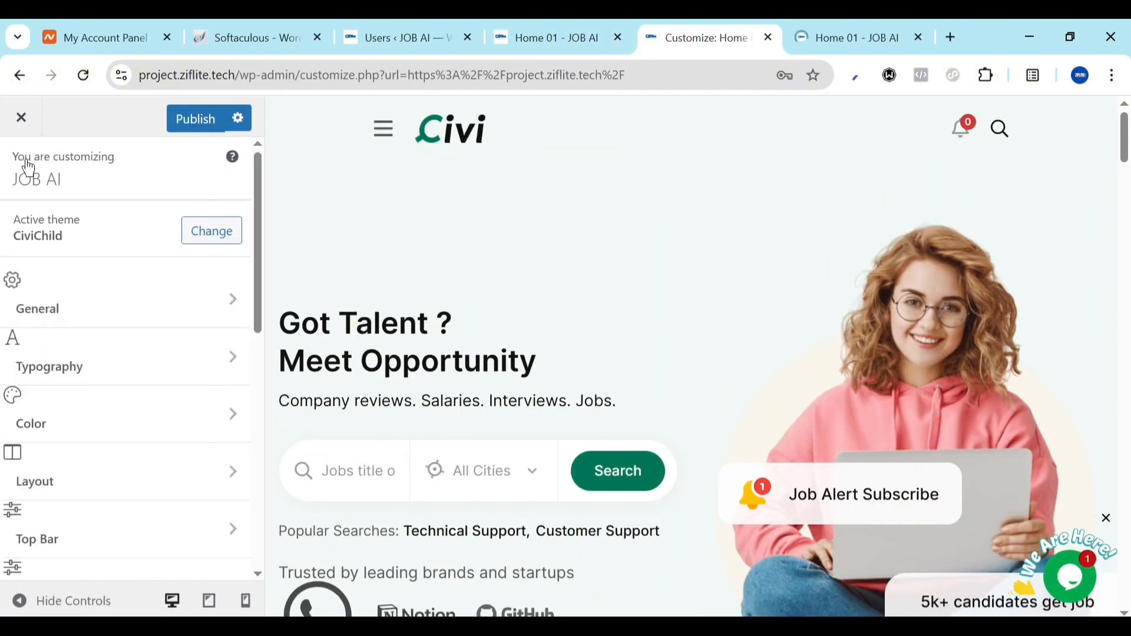
{"action": "scroll", "coordinate": [81, 478], "scroll_direction": "down", "scroll_amount": 5}
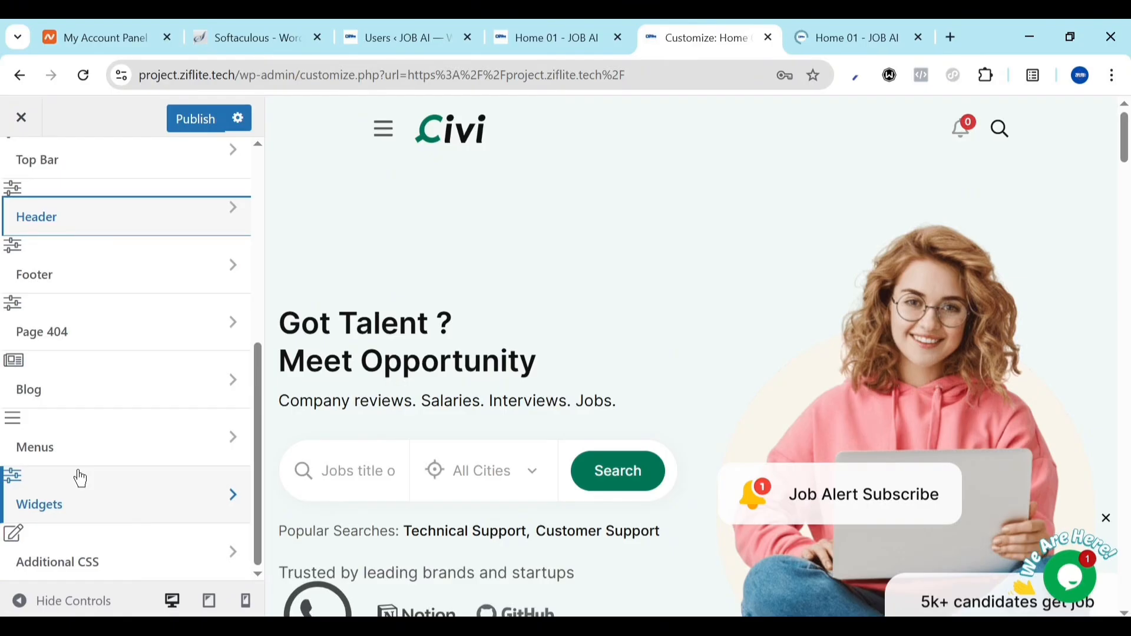
{"action": "left_click", "coordinate": [93, 518]}
{"action": "left_click", "coordinate": [110, 364]}
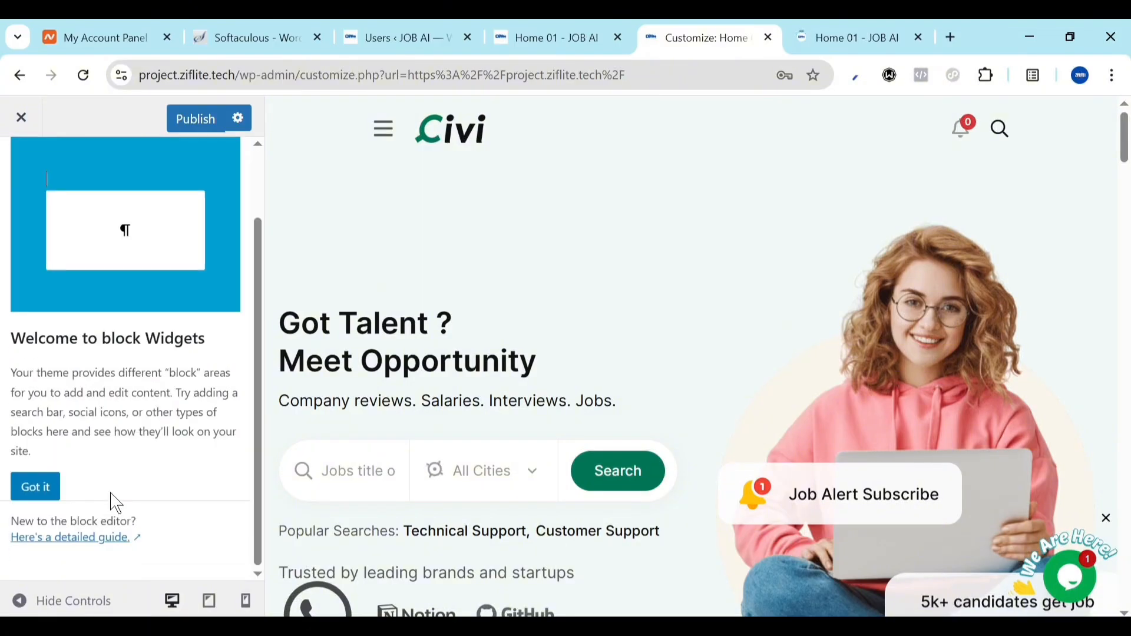
{"action": "scroll", "coordinate": [110, 502], "scroll_direction": "up", "scroll_amount": 2}
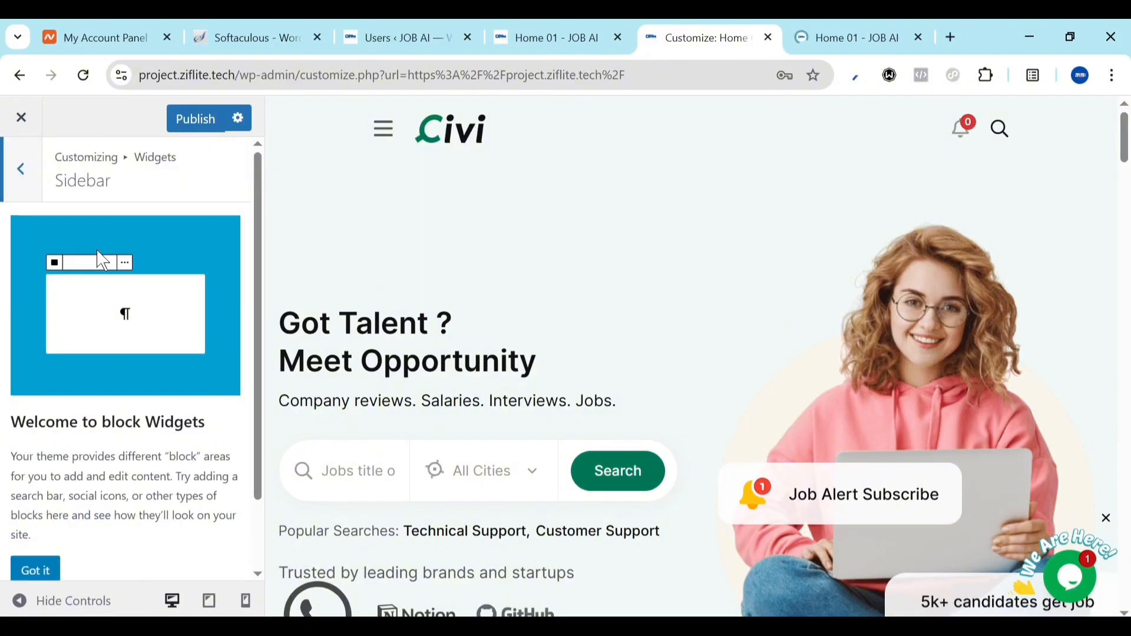
{"action": "left_click", "coordinate": [21, 171]}
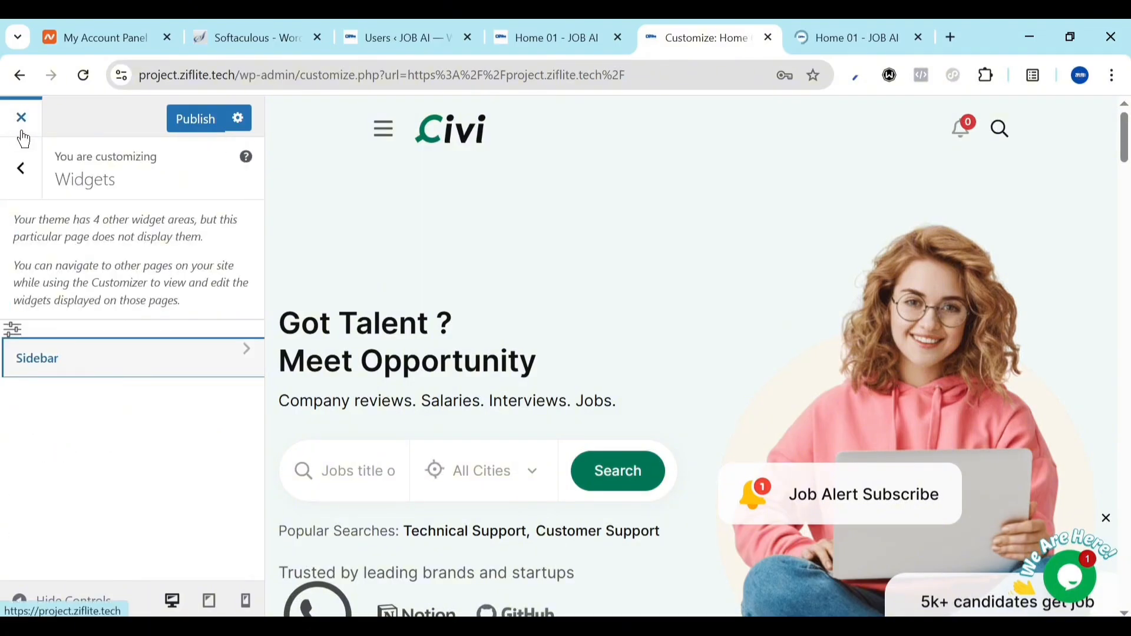
{"action": "left_click", "coordinate": [21, 170]}
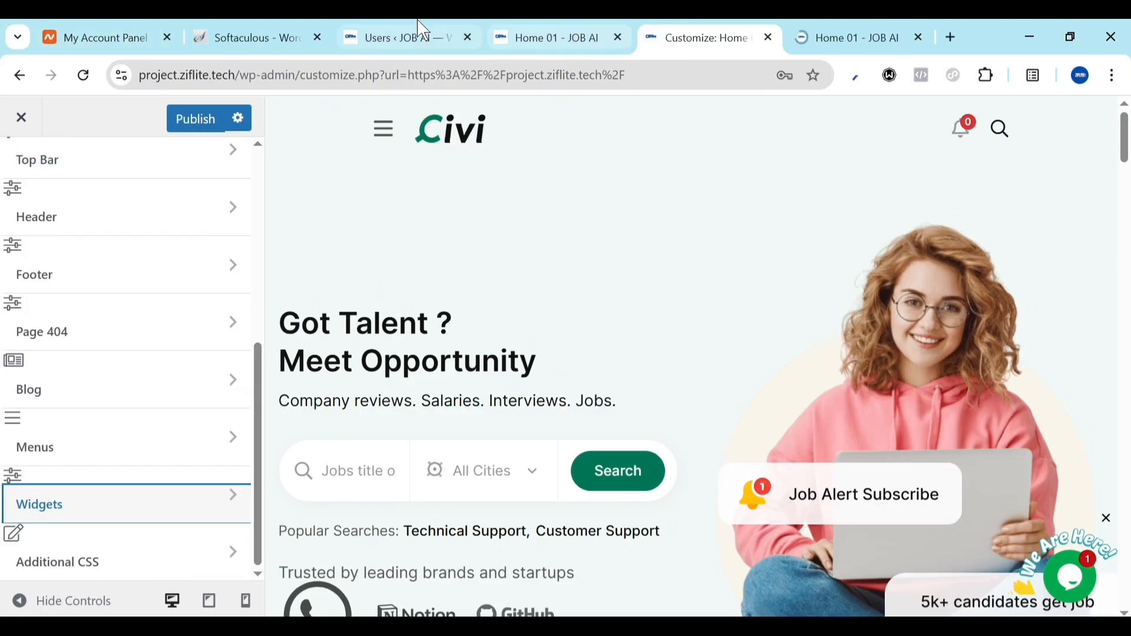
In the admin dashboard, load the Civi Builder Footer list
{"action": "left_click", "coordinate": [401, 37]}
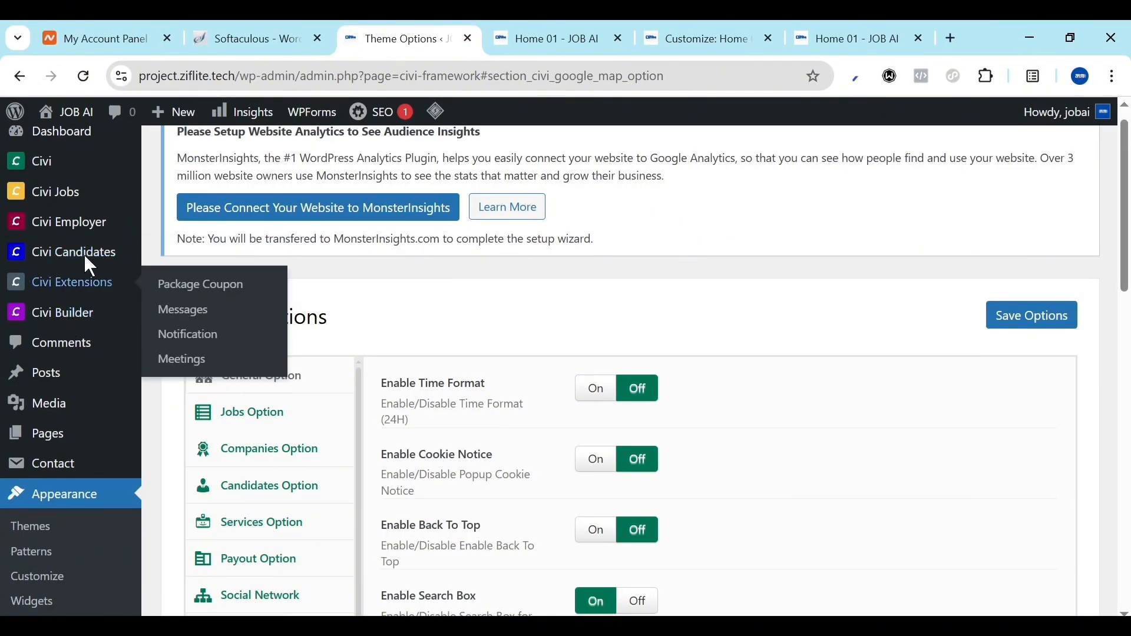
{"action": "mouse_move", "coordinate": [46, 318]}
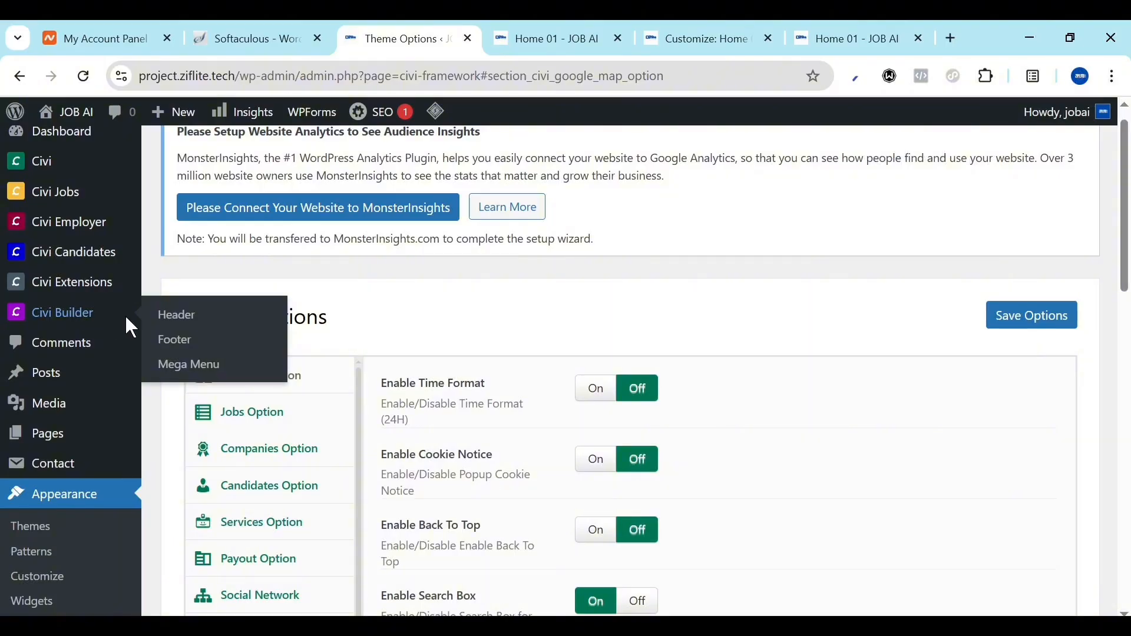
{"action": "left_click", "coordinate": [173, 341]}
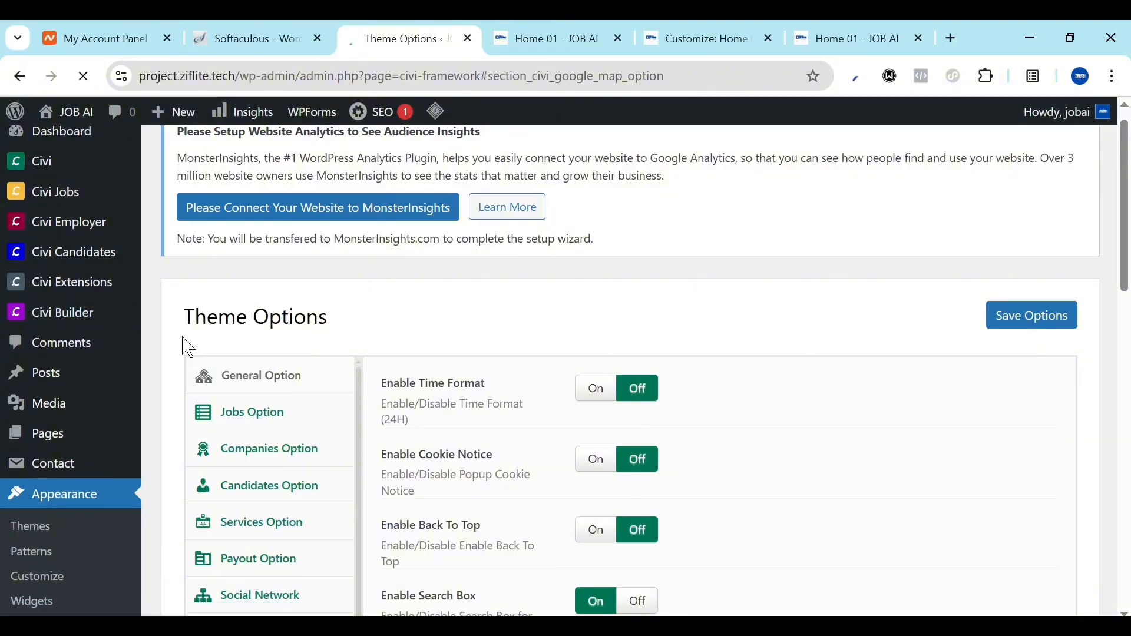
Scroll the live JOB AI homepage down to its footer link columns
{"action": "left_click", "coordinate": [539, 31]}
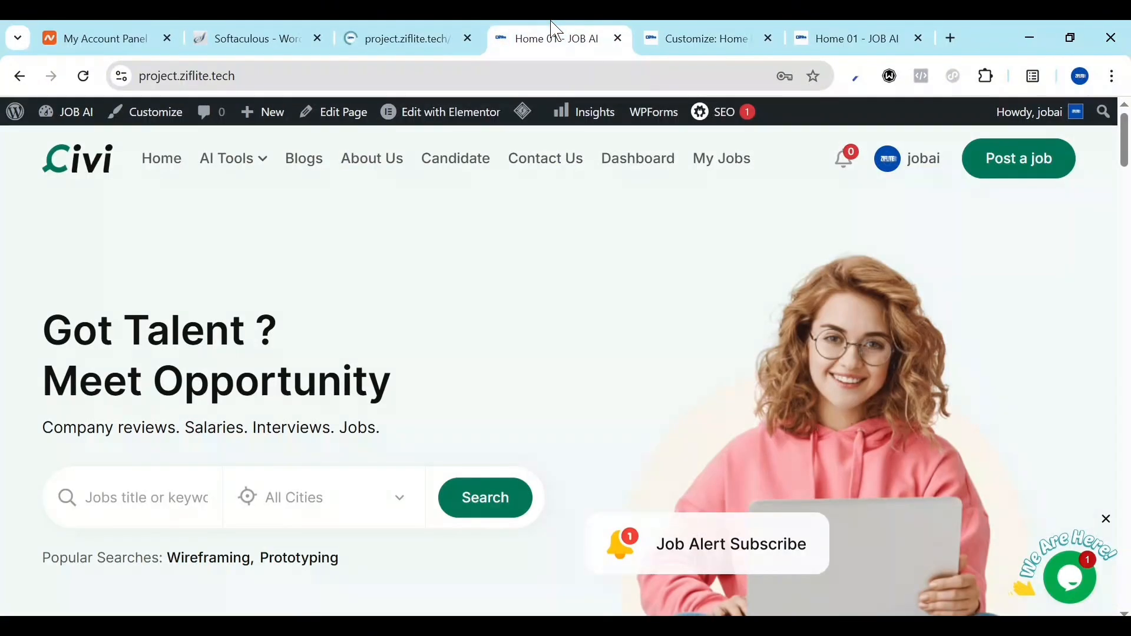
{"action": "scroll", "coordinate": [489, 386], "scroll_direction": "down", "scroll_amount": 15}
{"action": "scroll", "coordinate": [492, 387], "scroll_direction": "down", "scroll_amount": 20}
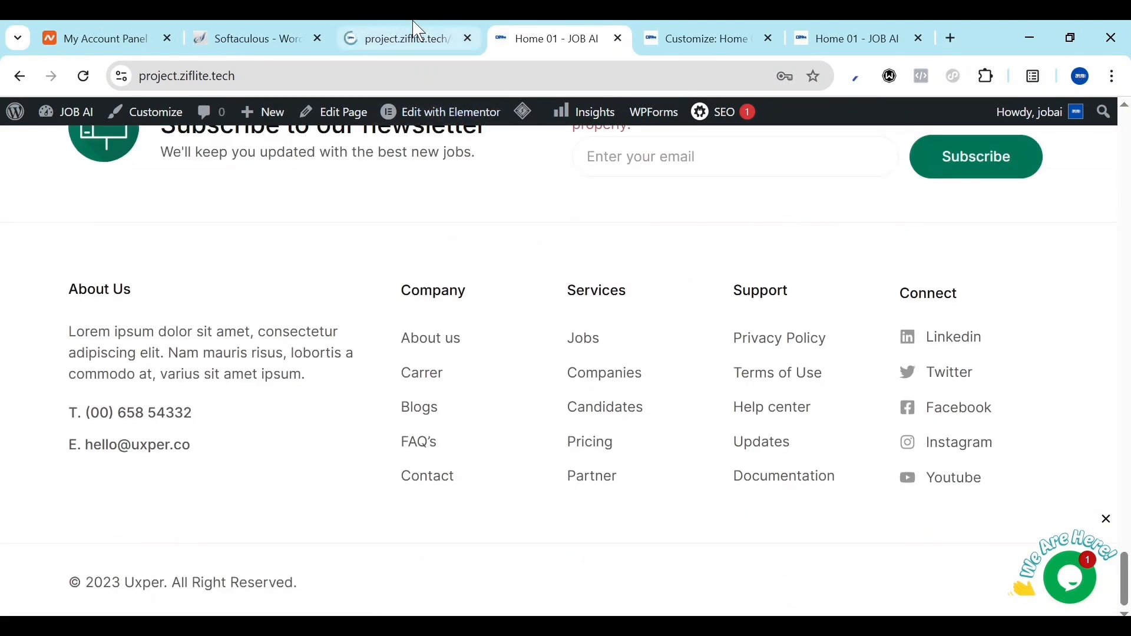
Compare the Footer posts list with the live homepage footer
{"action": "left_click", "coordinate": [418, 34]}
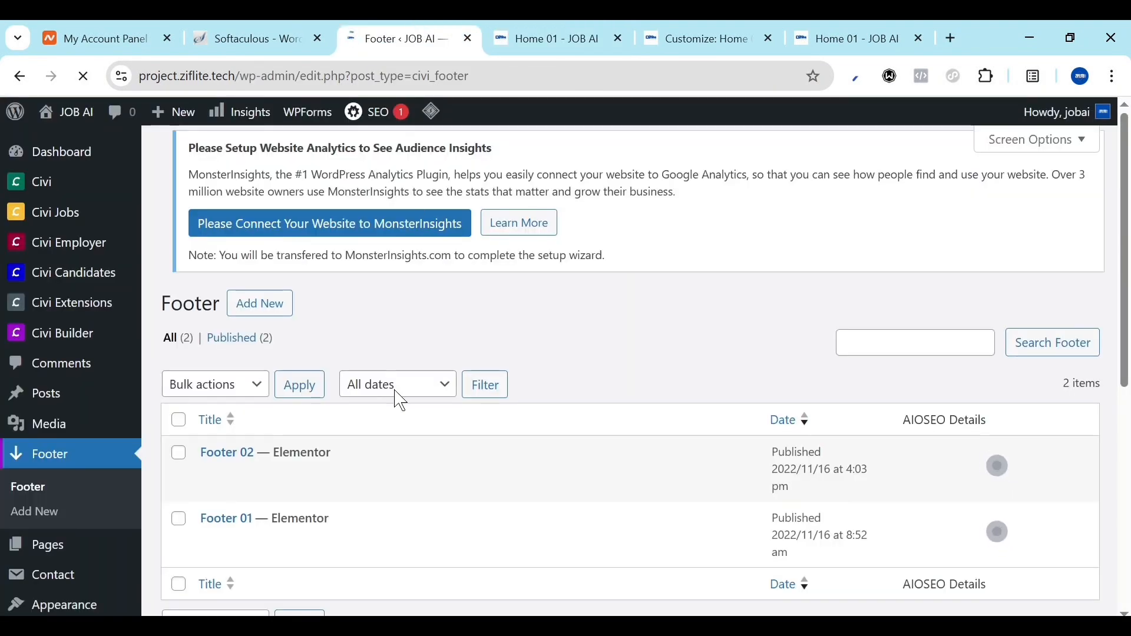
{"action": "left_click", "coordinate": [517, 37]}
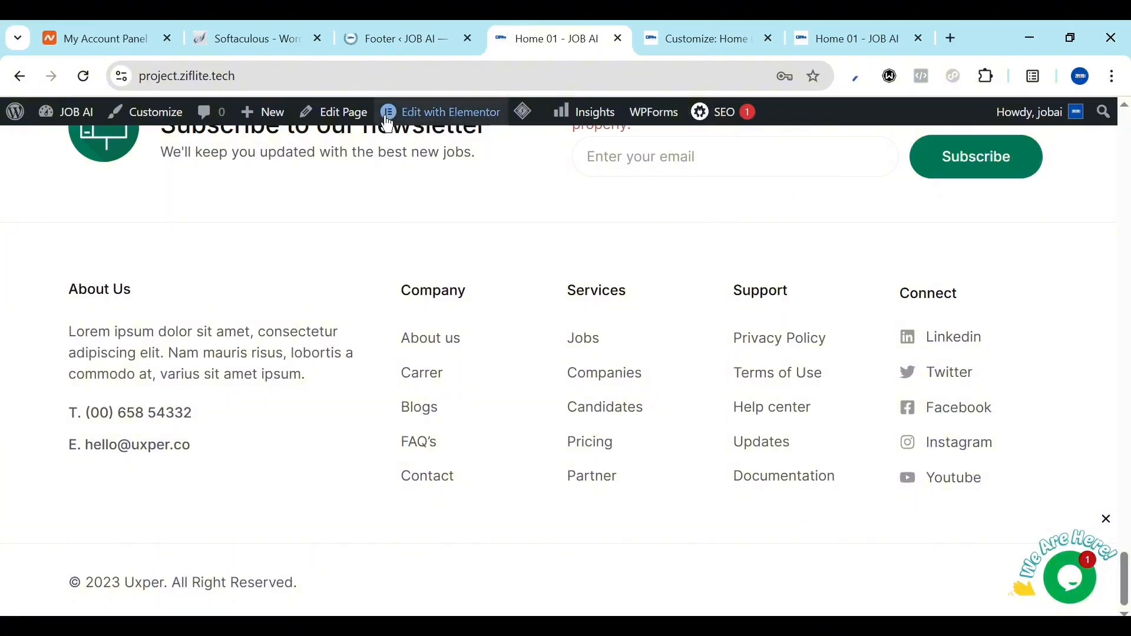
{"action": "left_click", "coordinate": [412, 38]}
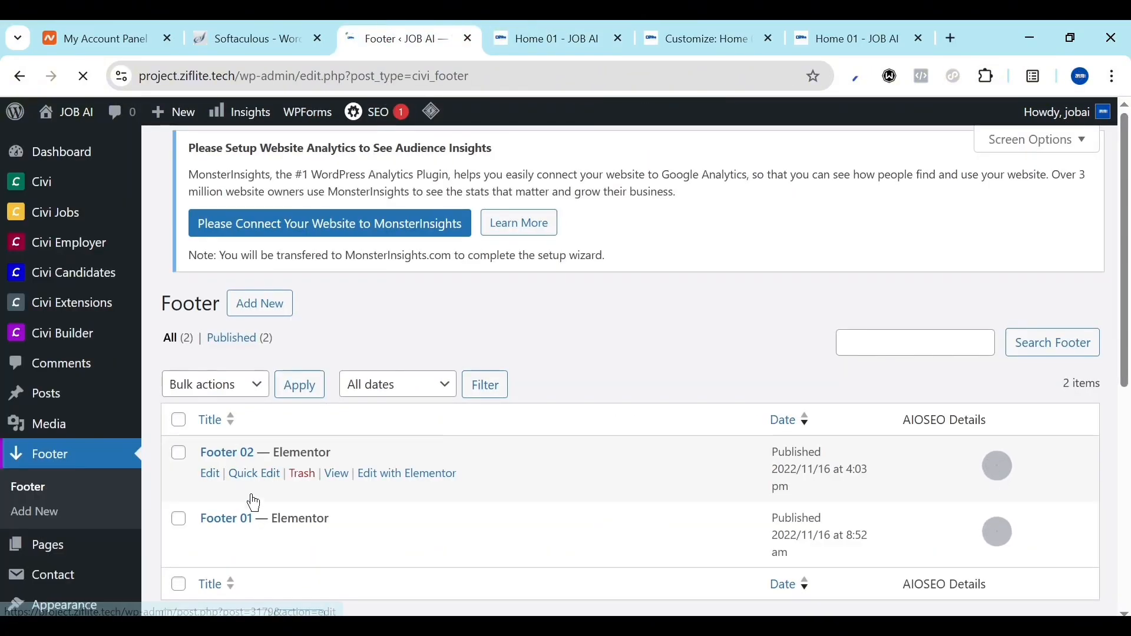
{"action": "left_click", "coordinate": [339, 477]}
{"action": "right_click", "coordinate": [366, 453]}
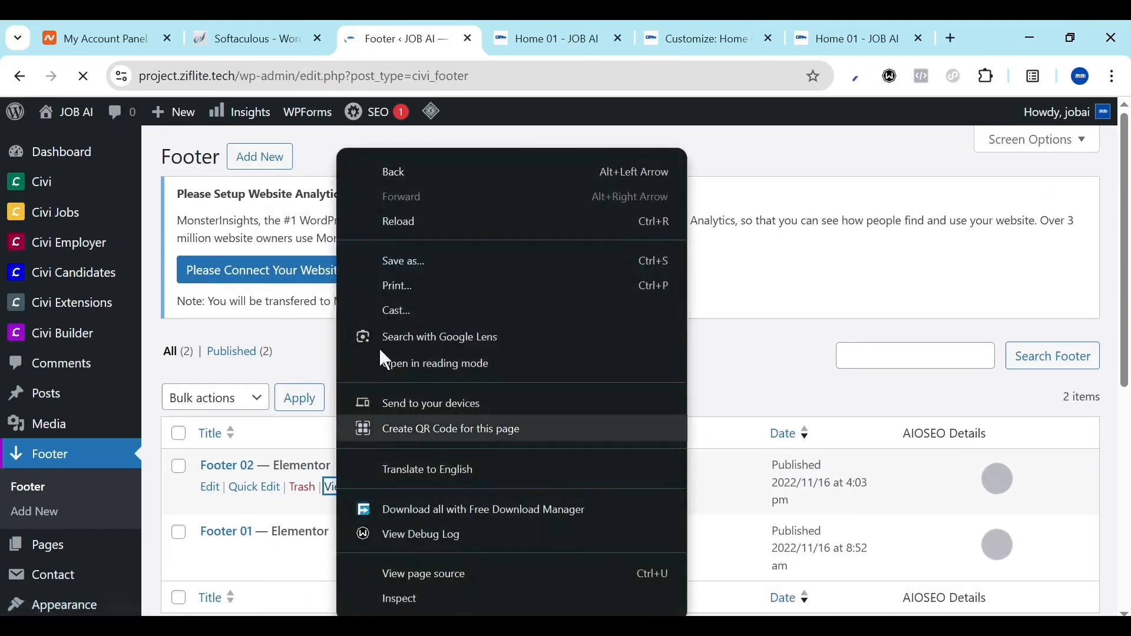
{"action": "left_click", "coordinate": [720, 384]}
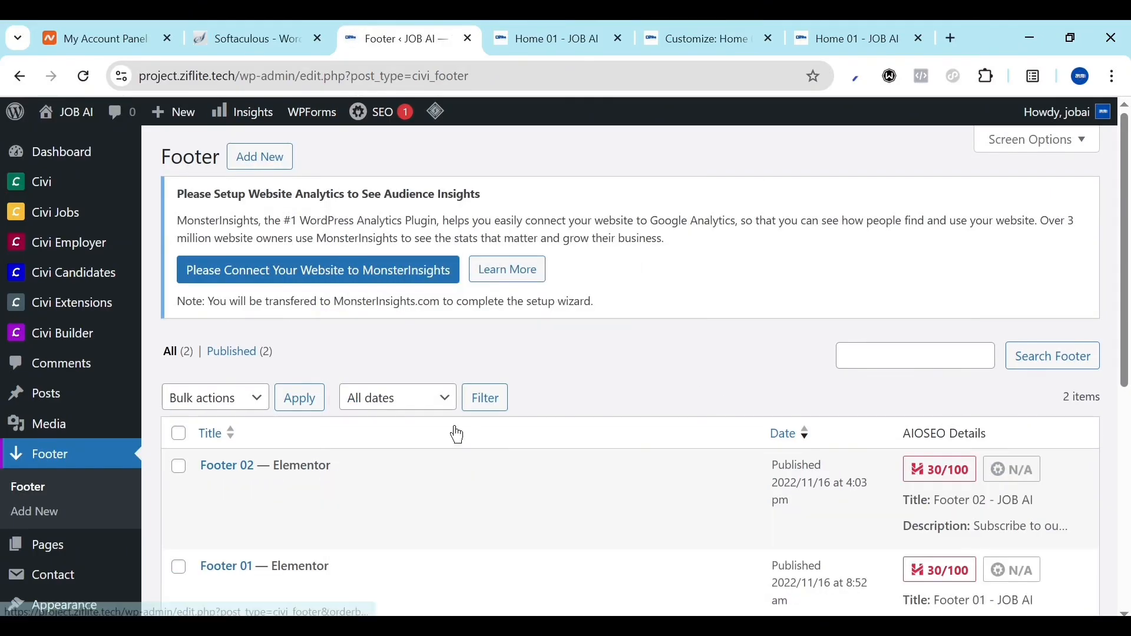
Open the Footer 02 and Footer 01 previews in separate new tabs
{"action": "right_click", "coordinate": [340, 497]}
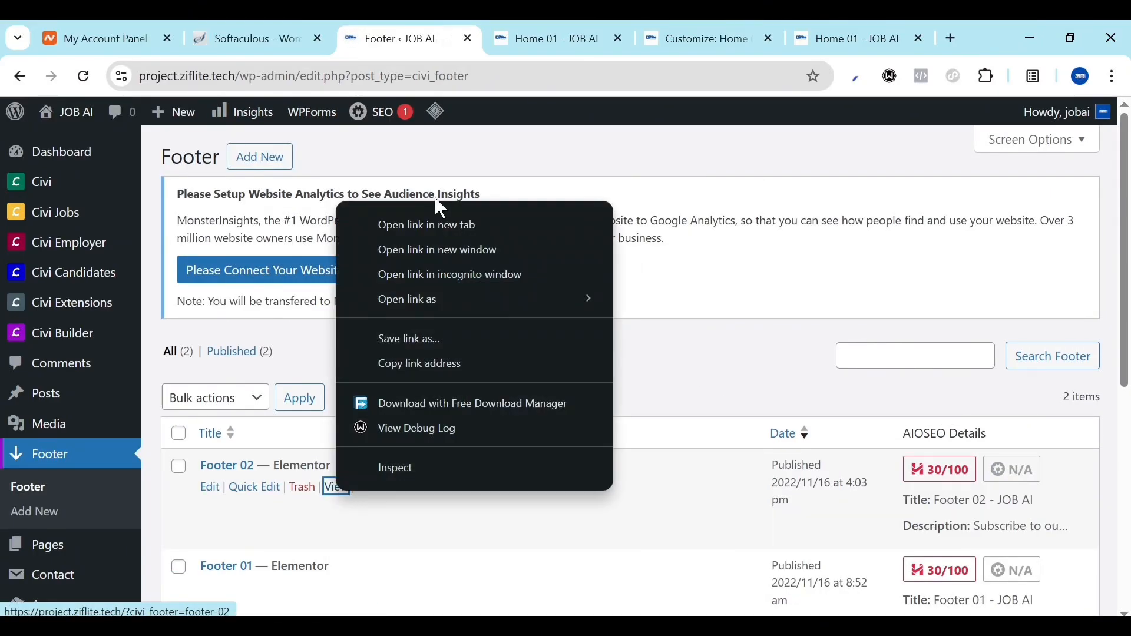
{"action": "left_click", "coordinate": [442, 225]}
{"action": "scroll", "coordinate": [383, 465], "scroll_direction": "down", "scroll_amount": 3}
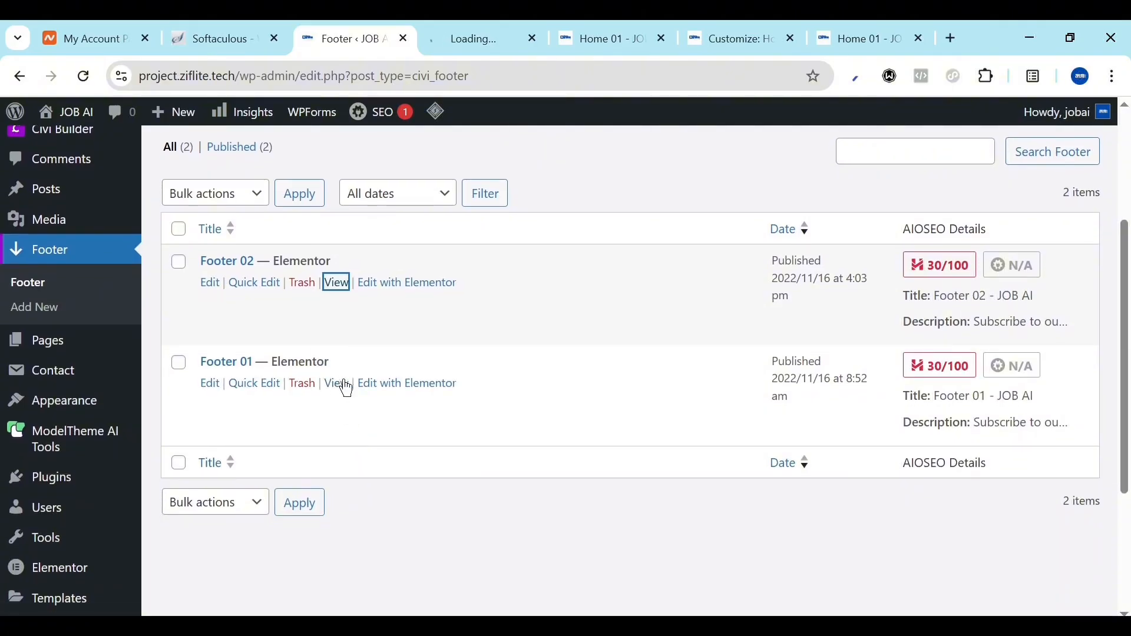
{"action": "right_click", "coordinate": [334, 384]}
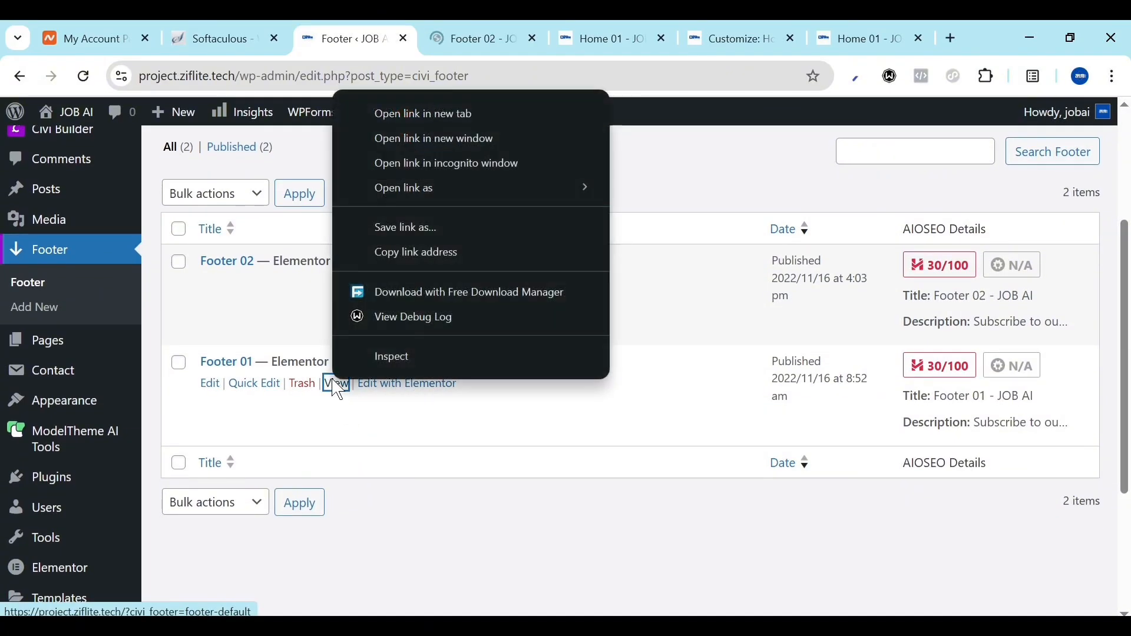
{"action": "left_click", "coordinate": [403, 122]}
{"action": "mouse_move", "coordinate": [403, 123]}
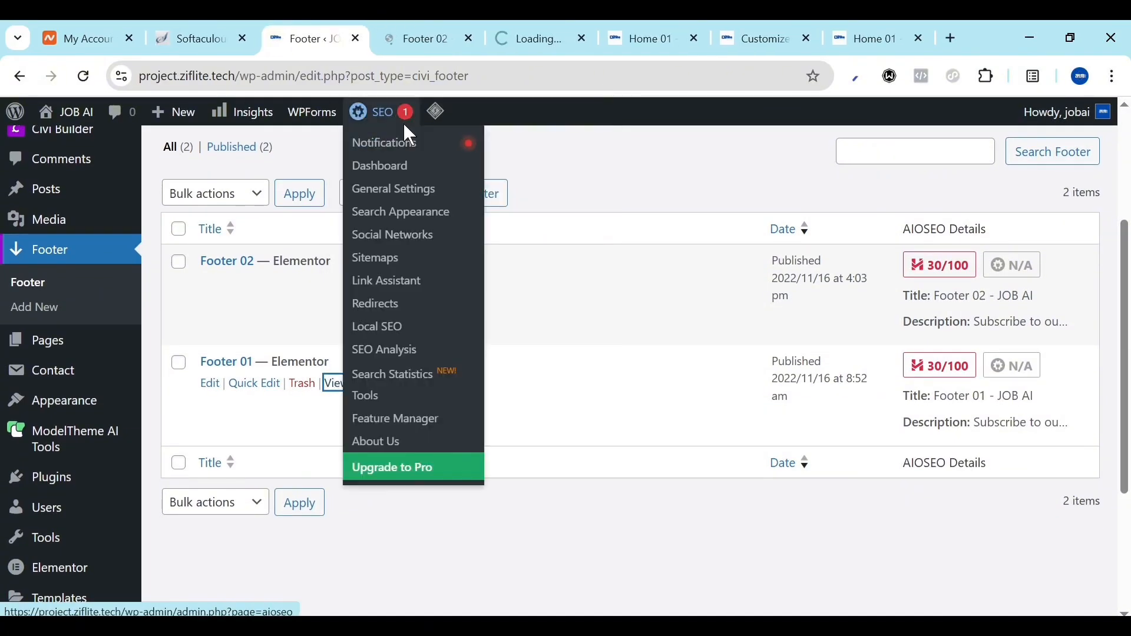
Compare the Footer 02 and Footer 01 previews against the homepage footer
{"action": "left_click", "coordinate": [413, 36]}
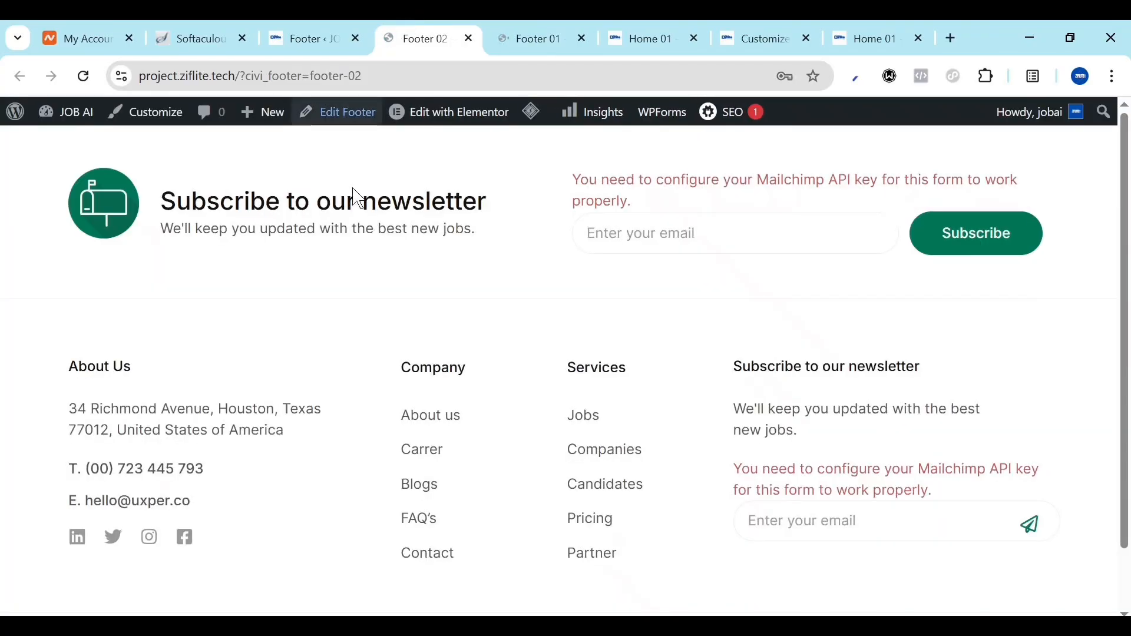
{"action": "left_click", "coordinate": [526, 38]}
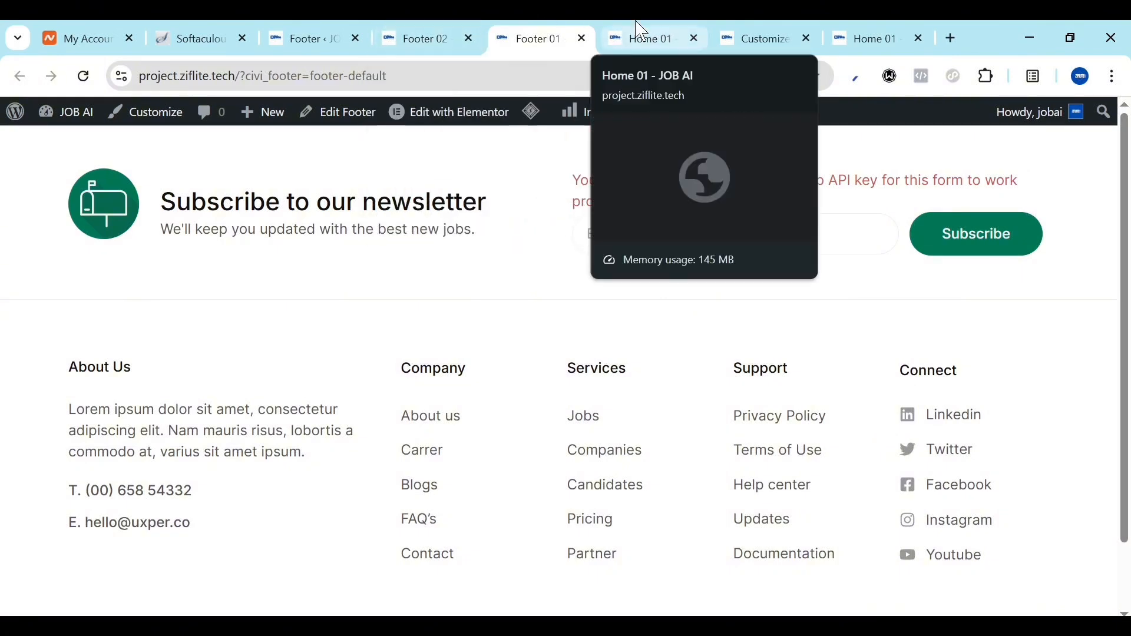
{"action": "left_click", "coordinate": [636, 32]}
{"action": "scroll", "coordinate": [571, 414], "scroll_direction": "up", "scroll_amount": 3}
{"action": "scroll", "coordinate": [571, 414], "scroll_direction": "down", "scroll_amount": 3}
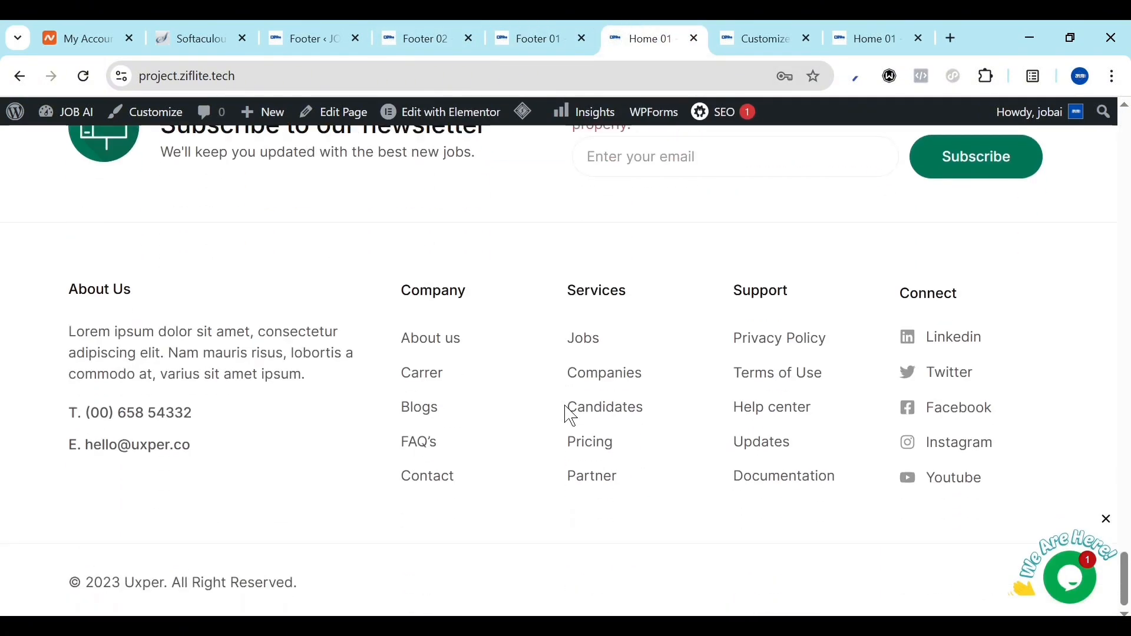
{"action": "left_click", "coordinate": [427, 32]}
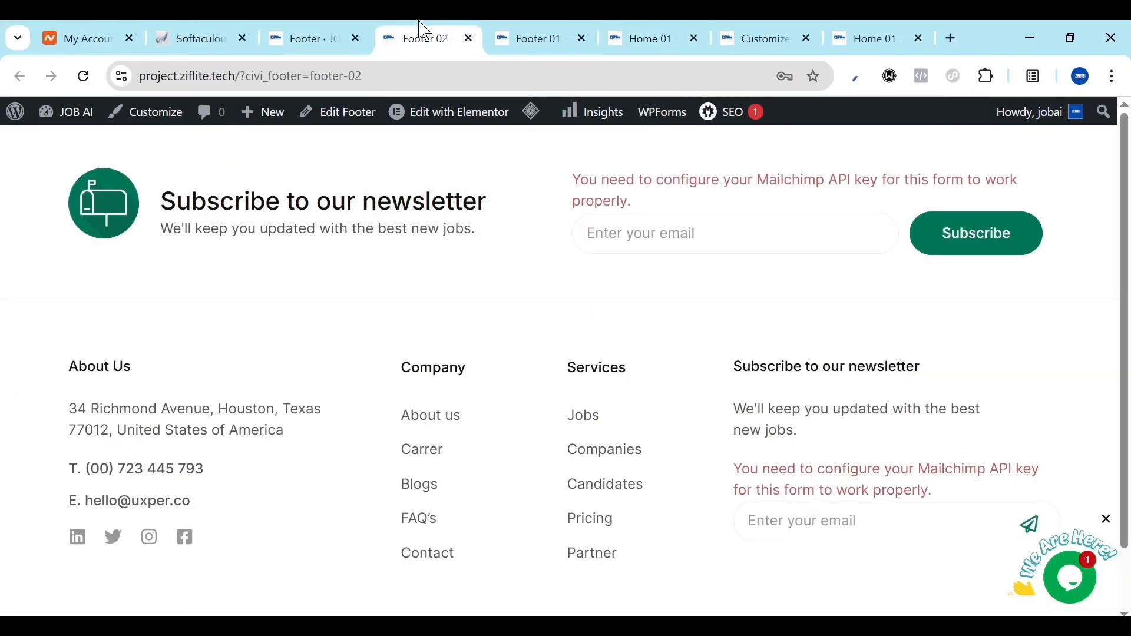
{"action": "scroll", "coordinate": [421, 452], "scroll_direction": "down", "scroll_amount": 1}
{"action": "left_click", "coordinate": [518, 37]}
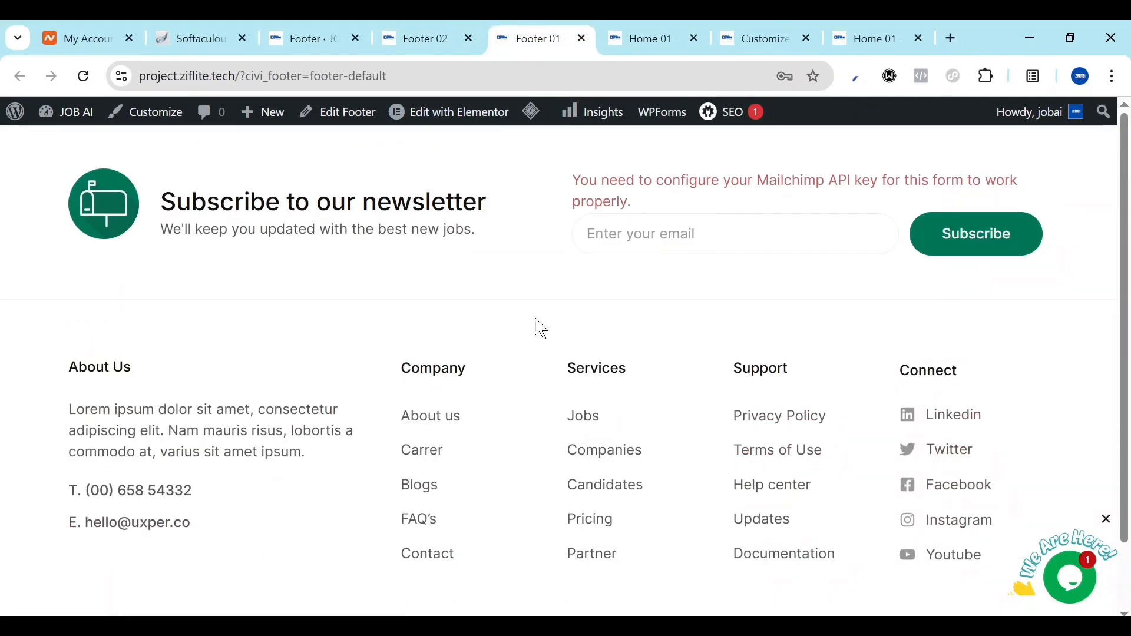
{"action": "scroll", "coordinate": [536, 326], "scroll_direction": "down", "scroll_amount": 1}
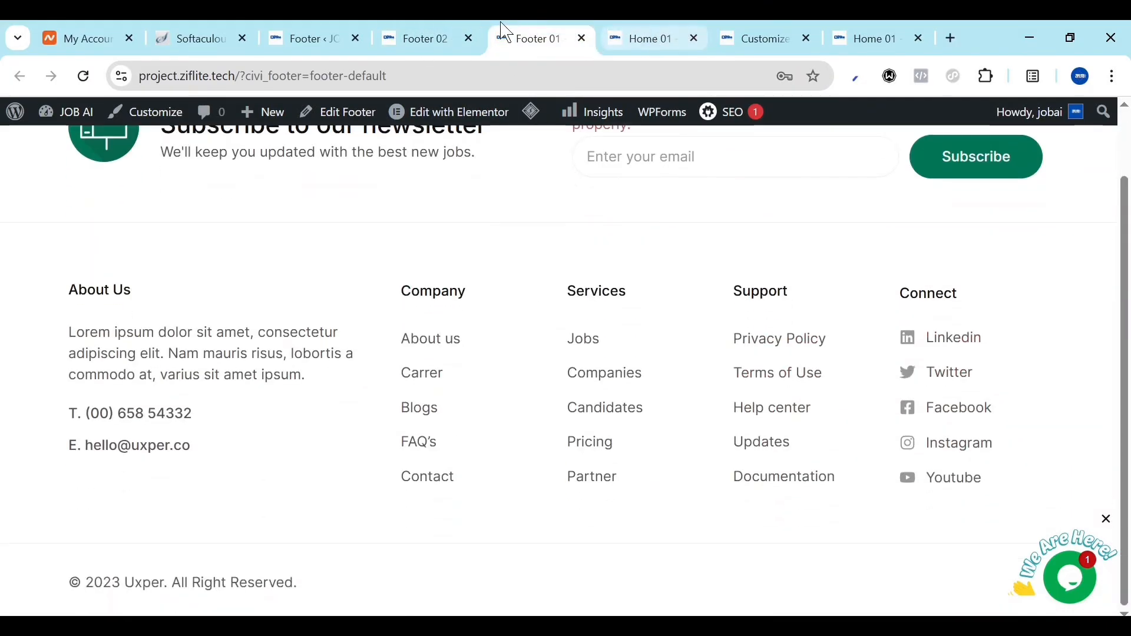
{"action": "left_click", "coordinate": [306, 39]}
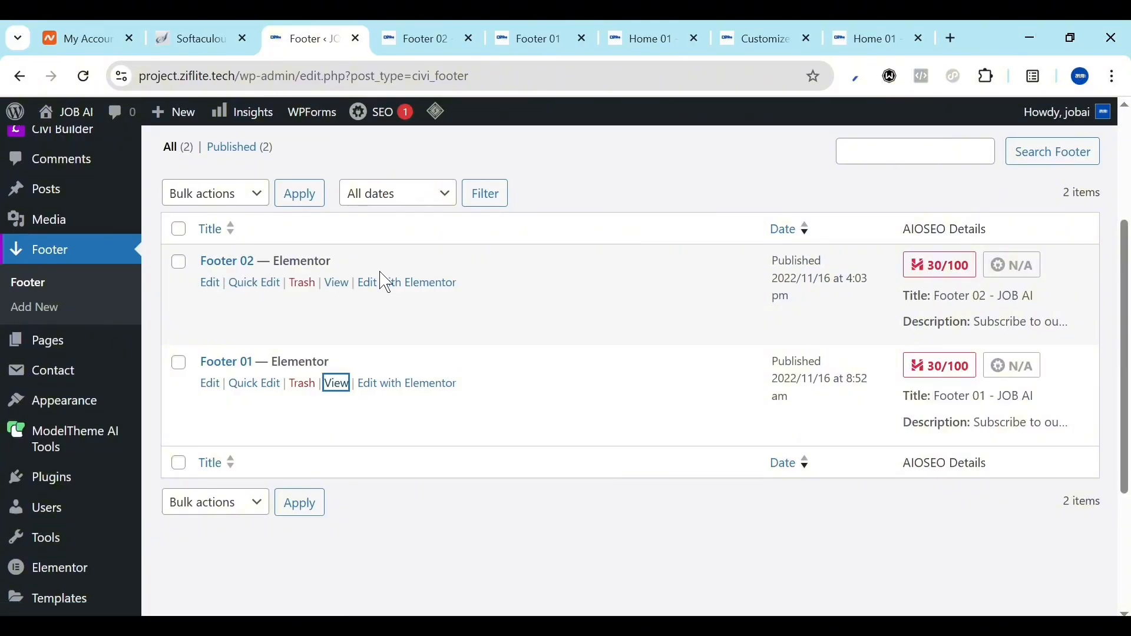
Open Footer 02 in Elementor and inspect the About Us and contact blocks
{"action": "left_click", "coordinate": [396, 289]}
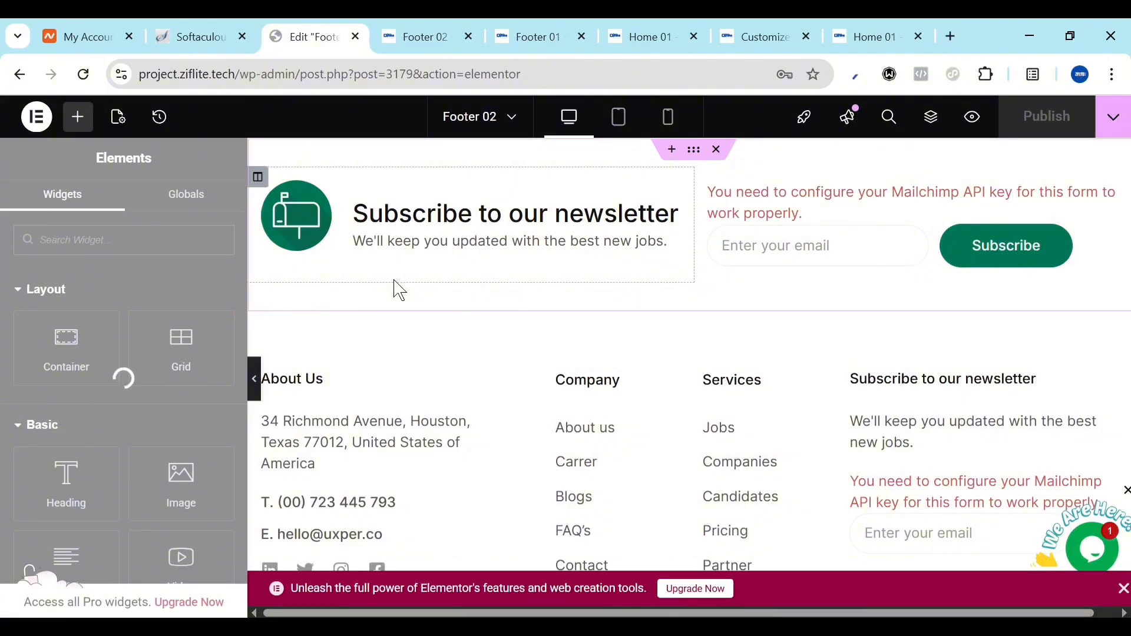
{"action": "left_click", "coordinate": [1123, 590]}
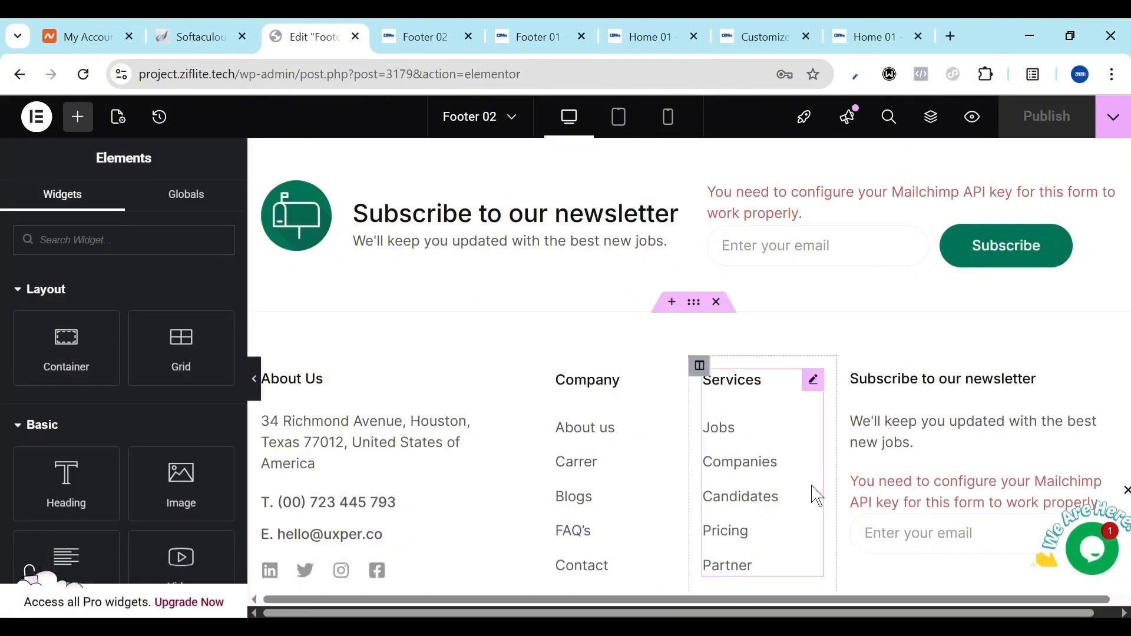
{"action": "left_click", "coordinate": [413, 464]}
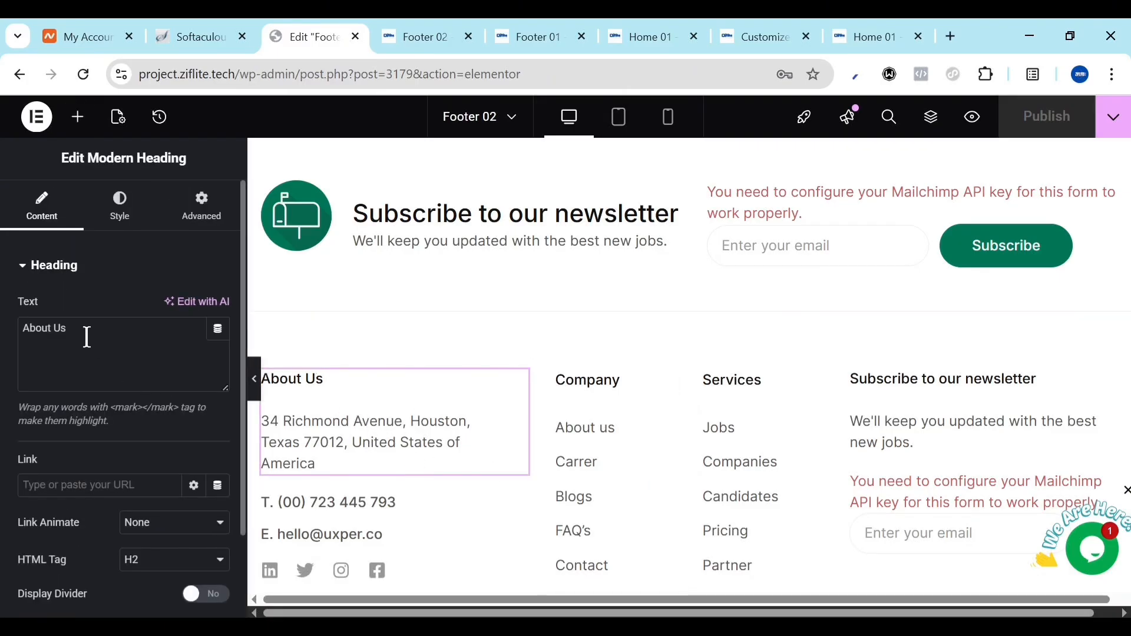
{"action": "scroll", "coordinate": [128, 475], "scroll_direction": "down", "scroll_amount": 2}
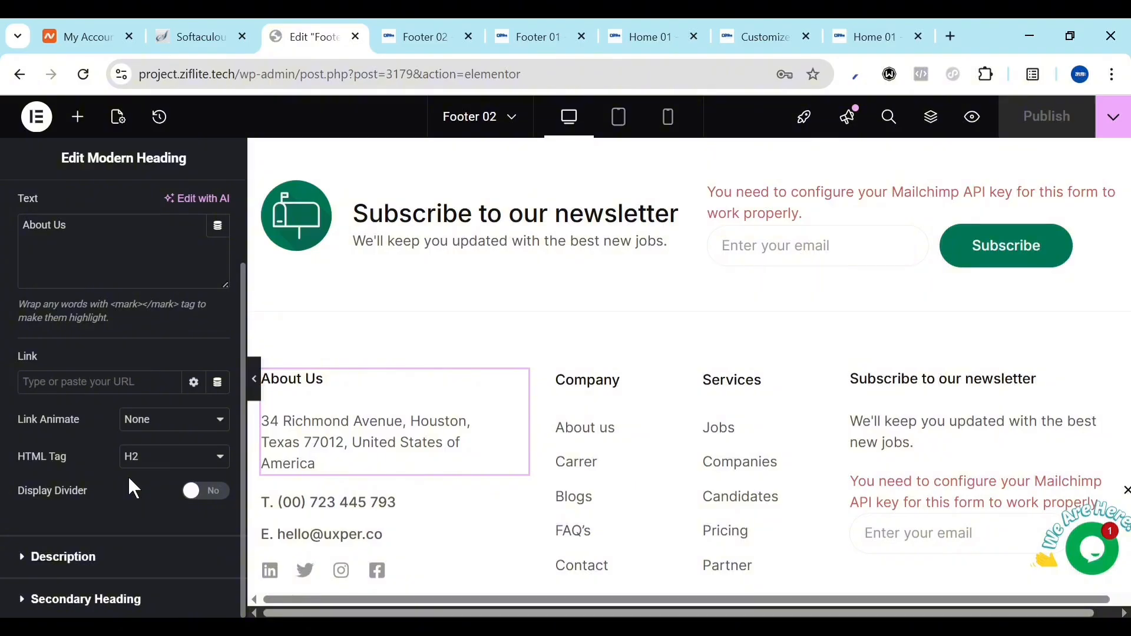
{"action": "left_click", "coordinate": [76, 548]}
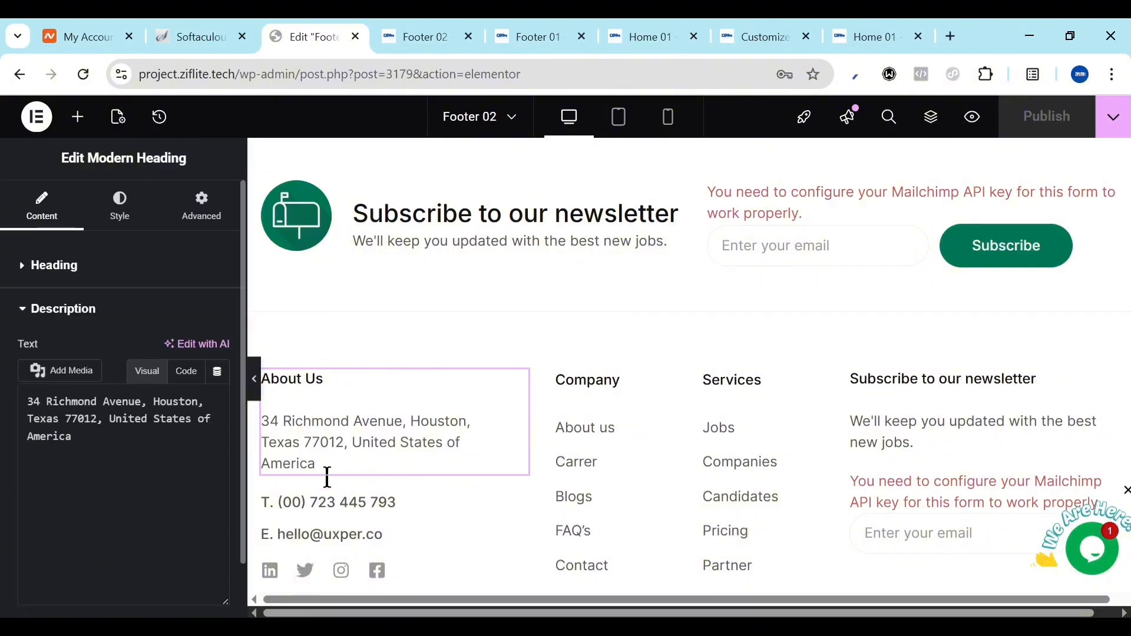
{"action": "left_click", "coordinate": [394, 516]}
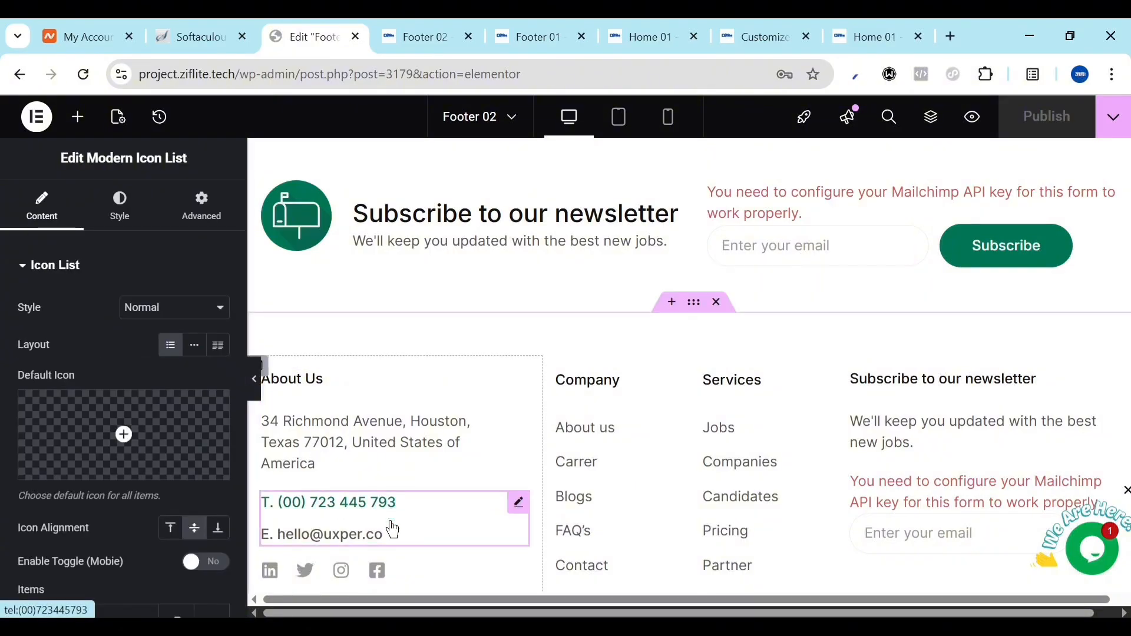
Add a fifth item to the Social Networks icon row, leaving Linkedin unchanged
{"action": "left_click", "coordinate": [414, 574]}
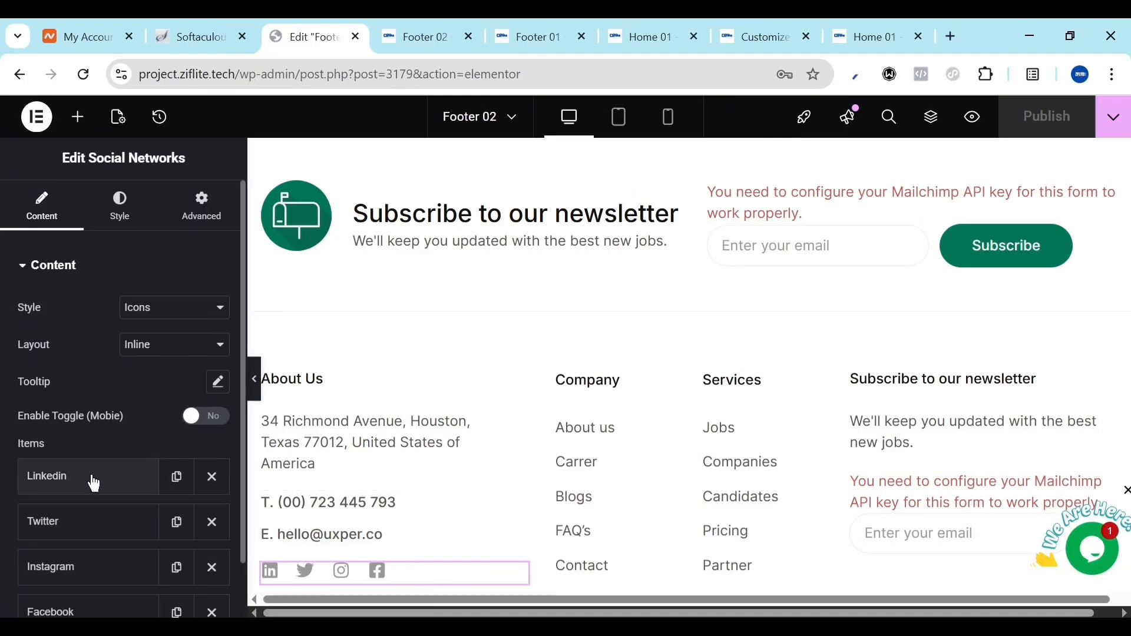
{"action": "scroll", "coordinate": [91, 480], "scroll_direction": "down", "scroll_amount": 1}
{"action": "left_click", "coordinate": [85, 407]}
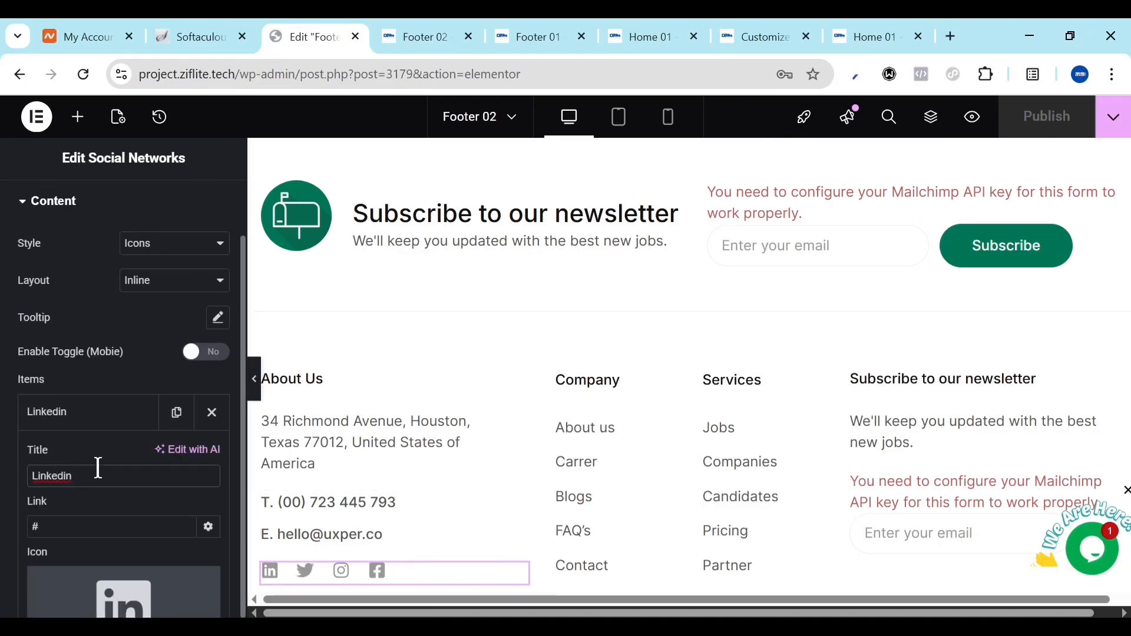
{"action": "scroll", "coordinate": [89, 482], "scroll_direction": "down", "scroll_amount": 2}
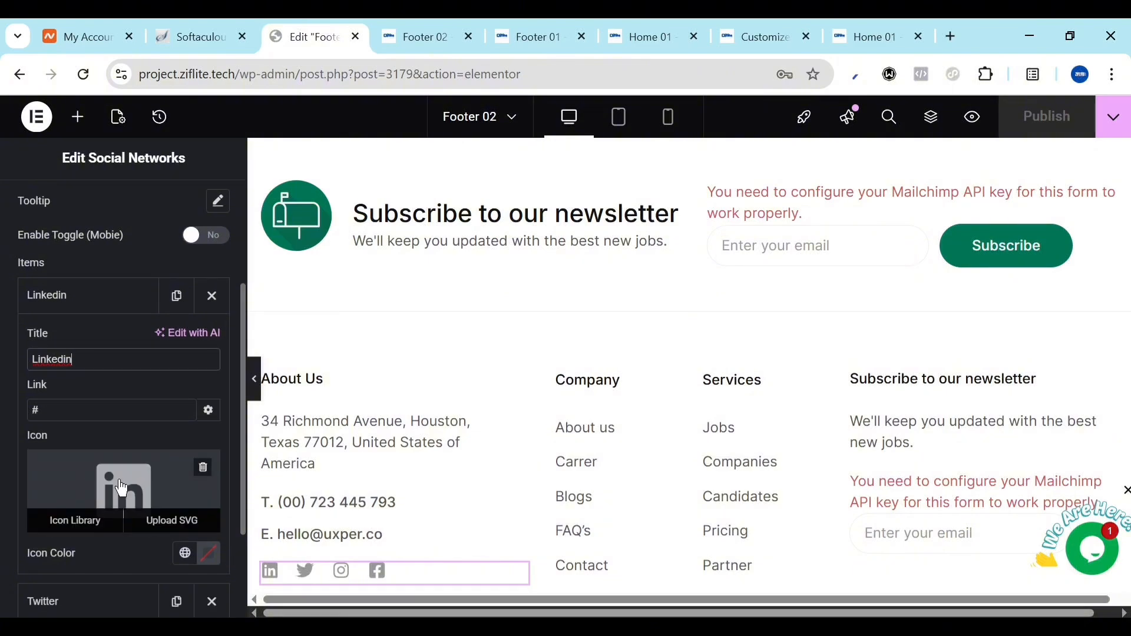
{"action": "left_click", "coordinate": [122, 489]}
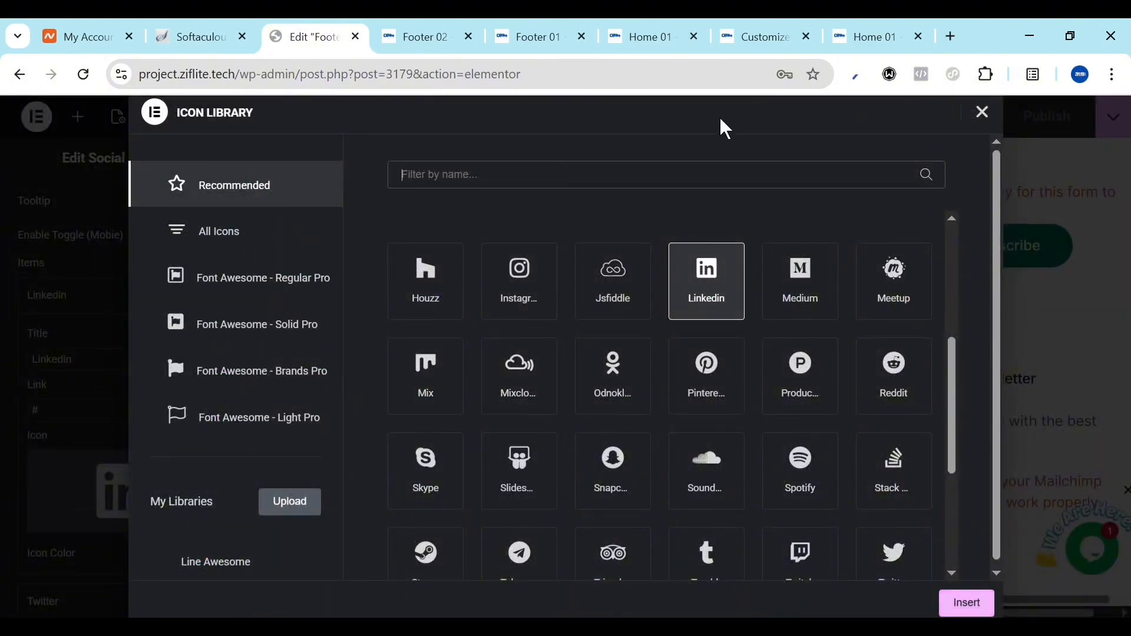
{"action": "left_click", "coordinate": [982, 113]}
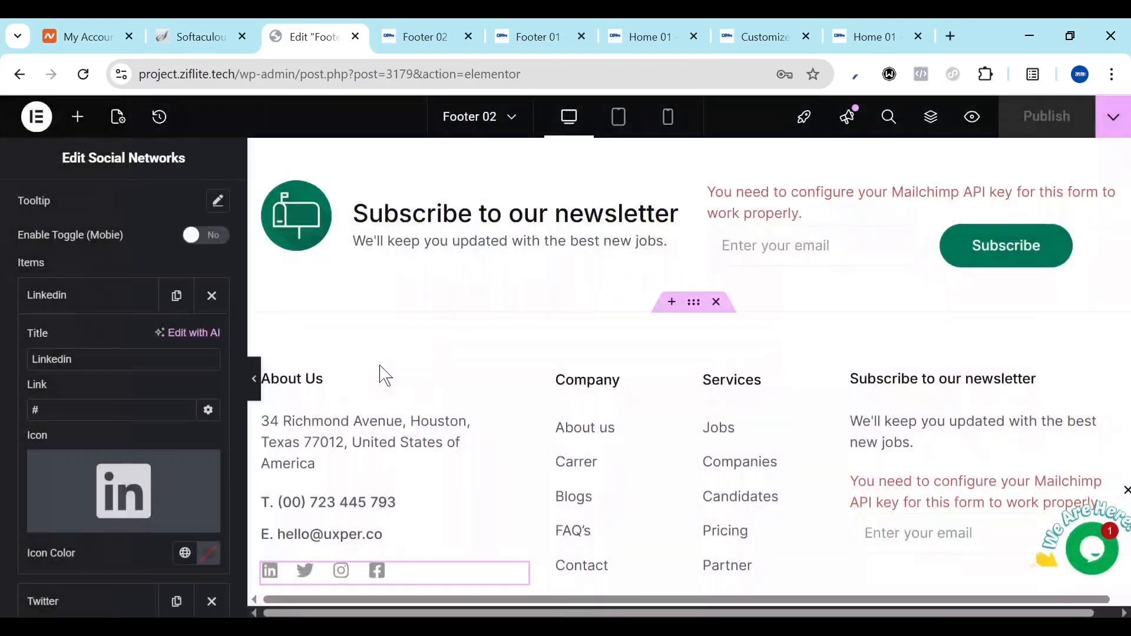
{"action": "scroll", "coordinate": [143, 480], "scroll_direction": "down", "scroll_amount": 3}
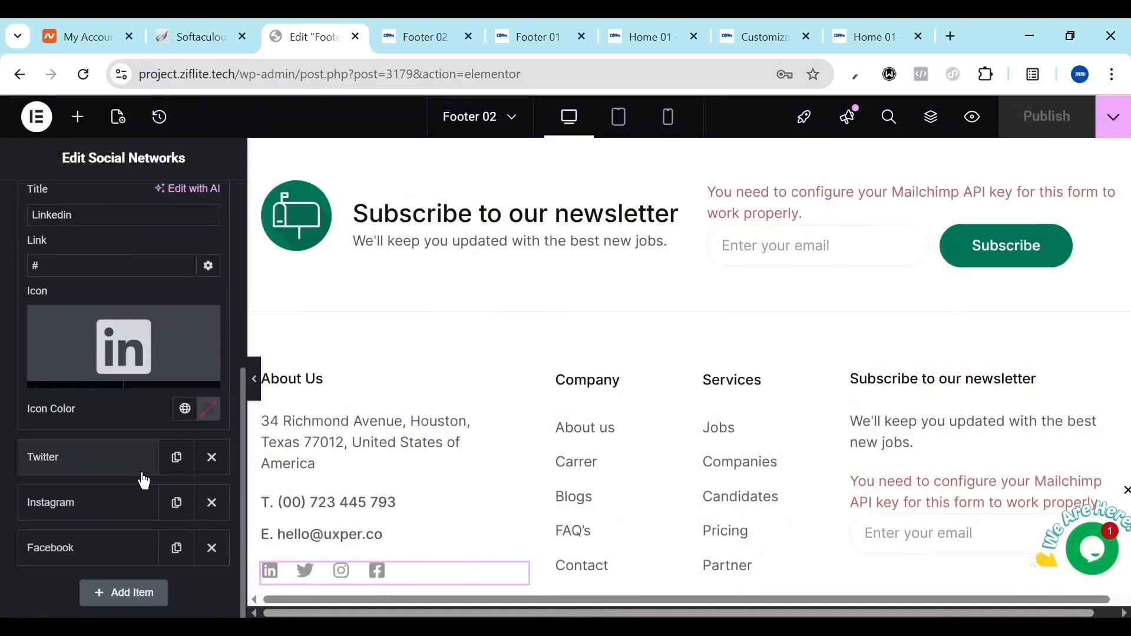
{"action": "left_click", "coordinate": [110, 609]}
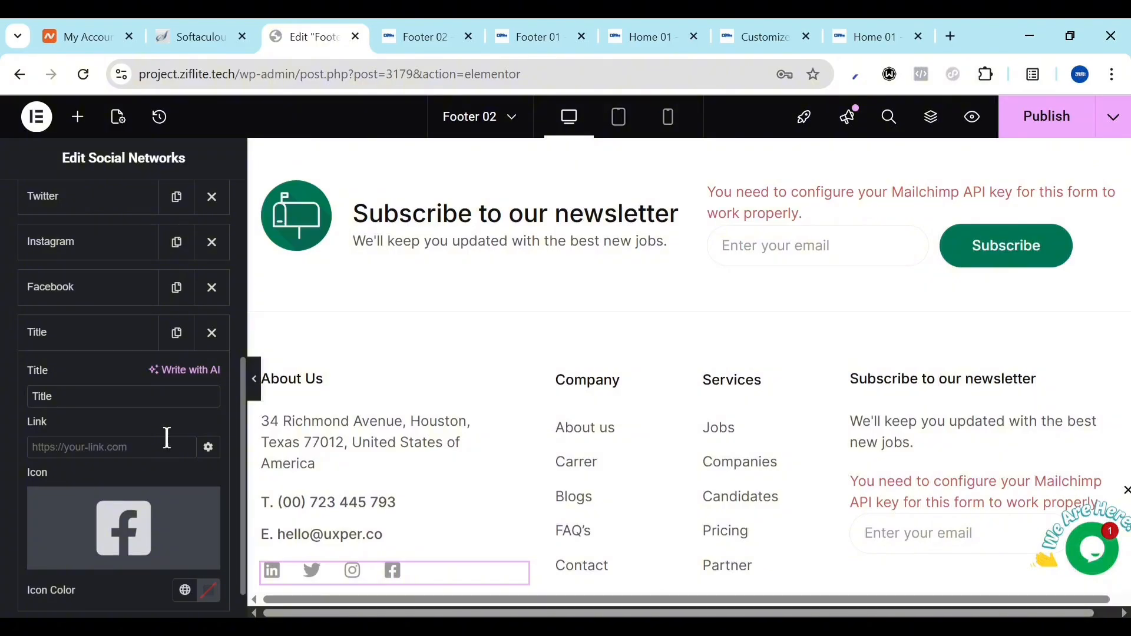
Check the newsletter and Company links blocks, then publish Footer 02
{"action": "left_click", "coordinate": [928, 374]}
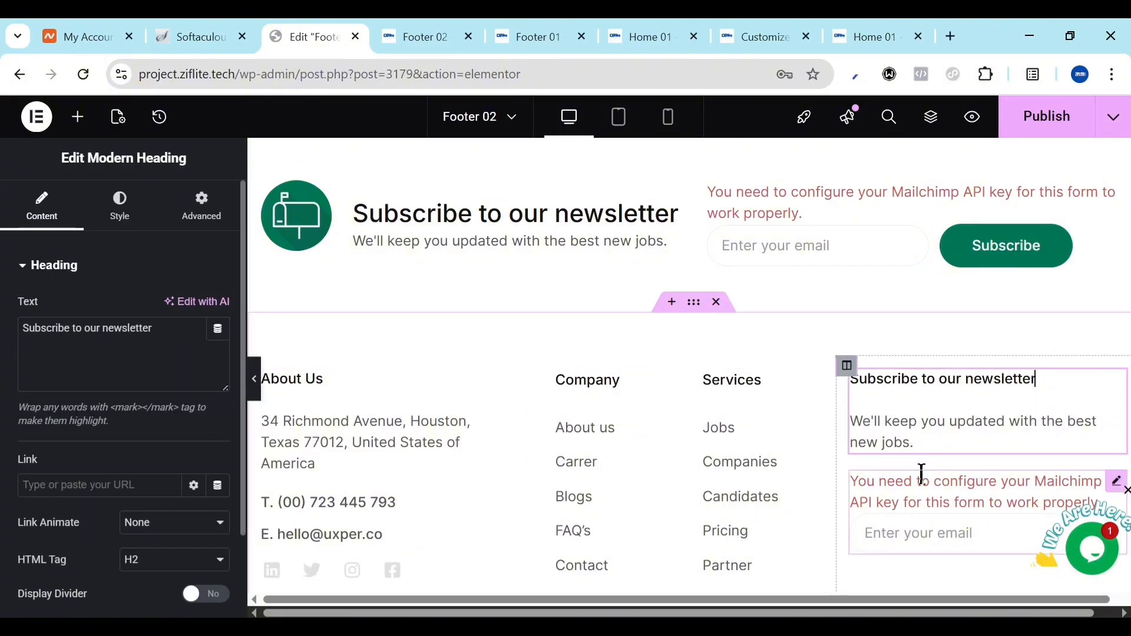
{"action": "left_click", "coordinate": [919, 474]}
{"action": "left_click", "coordinate": [616, 498]}
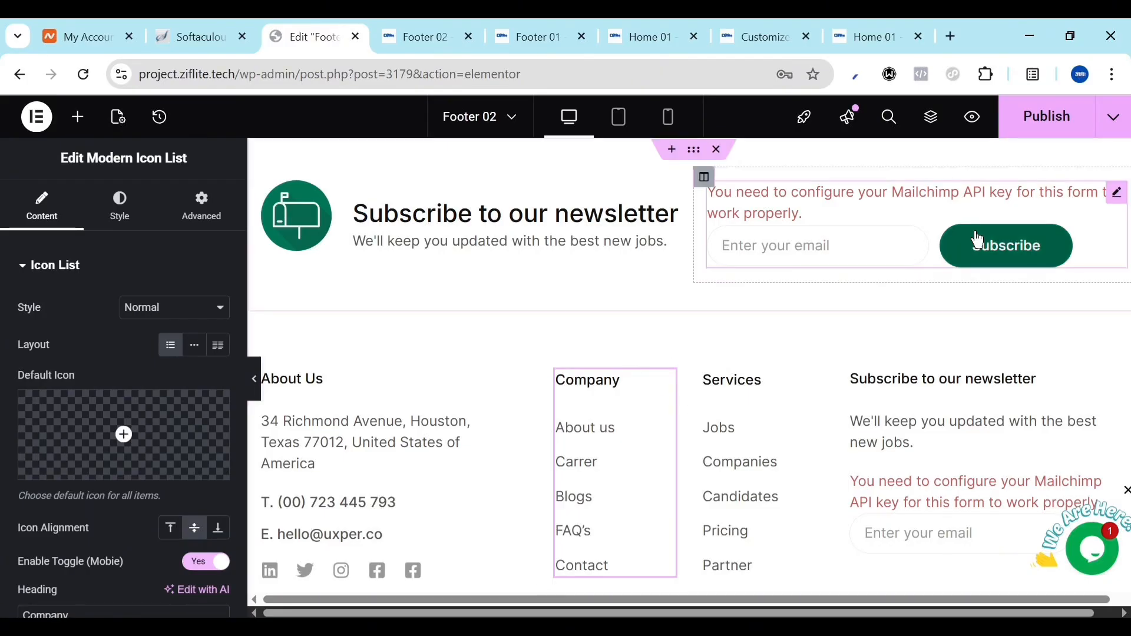
{"action": "left_click", "coordinate": [1052, 126]}
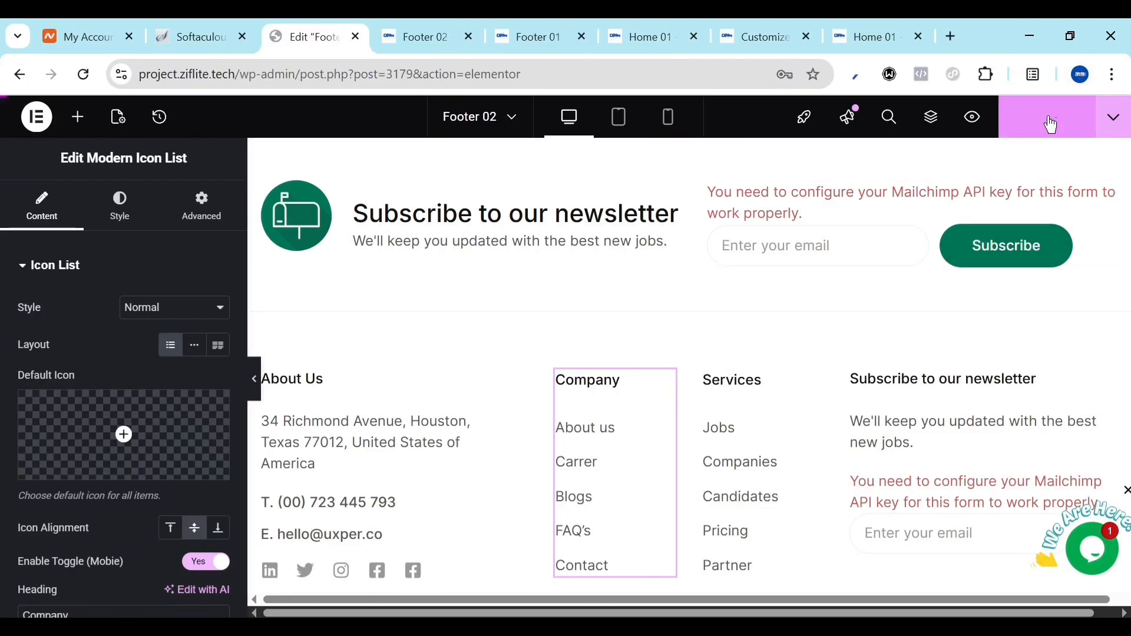
Compare the published Footer 02 page with Footer 01, then close both Footer 02 tabs
{"action": "left_click", "coordinate": [429, 39]}
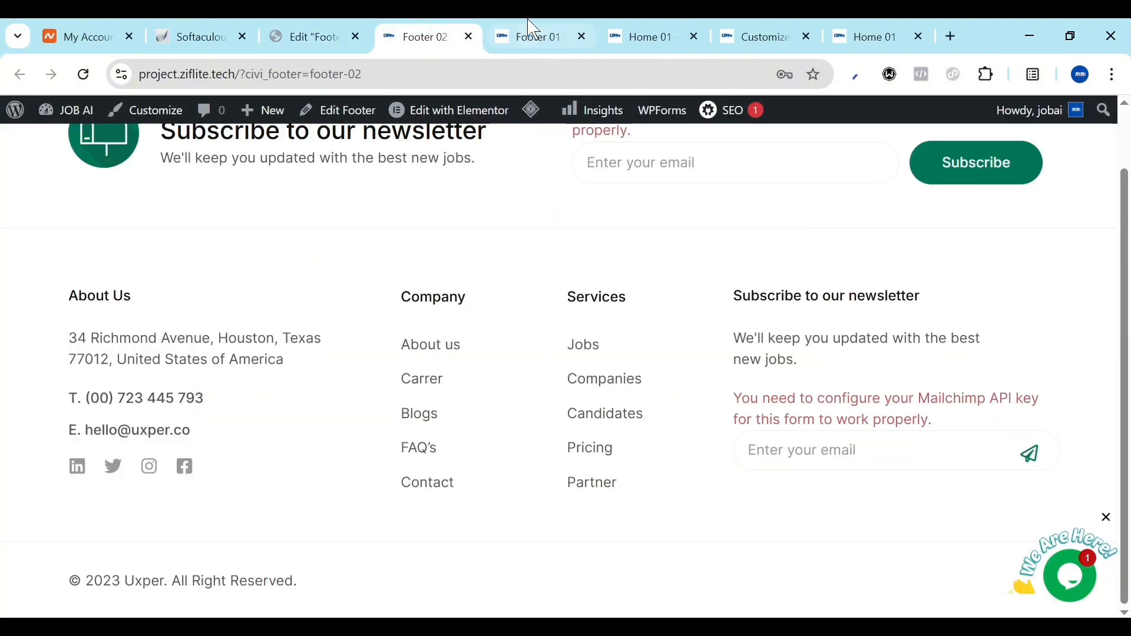
{"action": "left_click", "coordinate": [528, 36]}
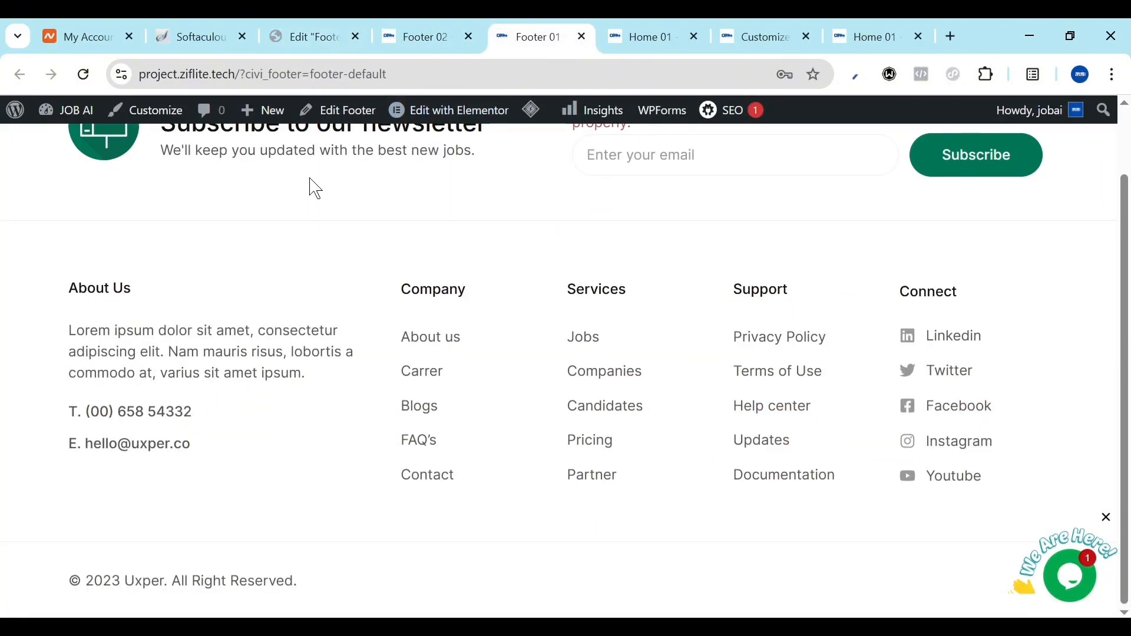
{"action": "left_click", "coordinate": [355, 37]}
{"action": "left_click", "coordinate": [356, 36]}
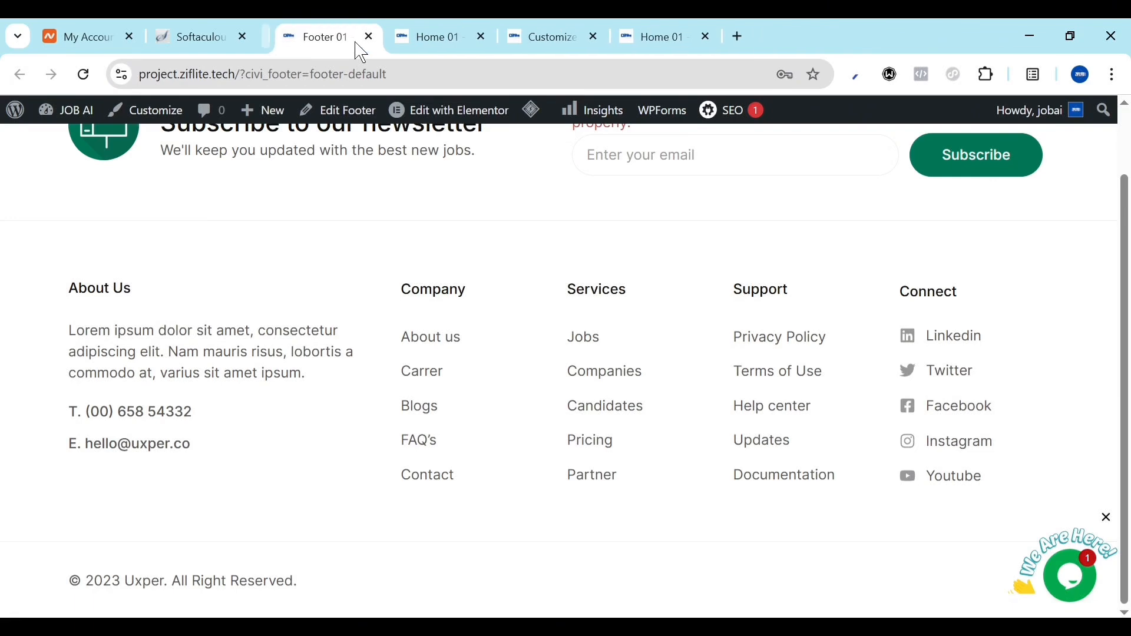
Go to the Home 01 tab and scroll up to the page top
{"action": "scroll", "coordinate": [326, 414], "scroll_direction": "up", "scroll_amount": 2}
{"action": "scroll", "coordinate": [326, 412], "scroll_direction": "down", "scroll_amount": 2}
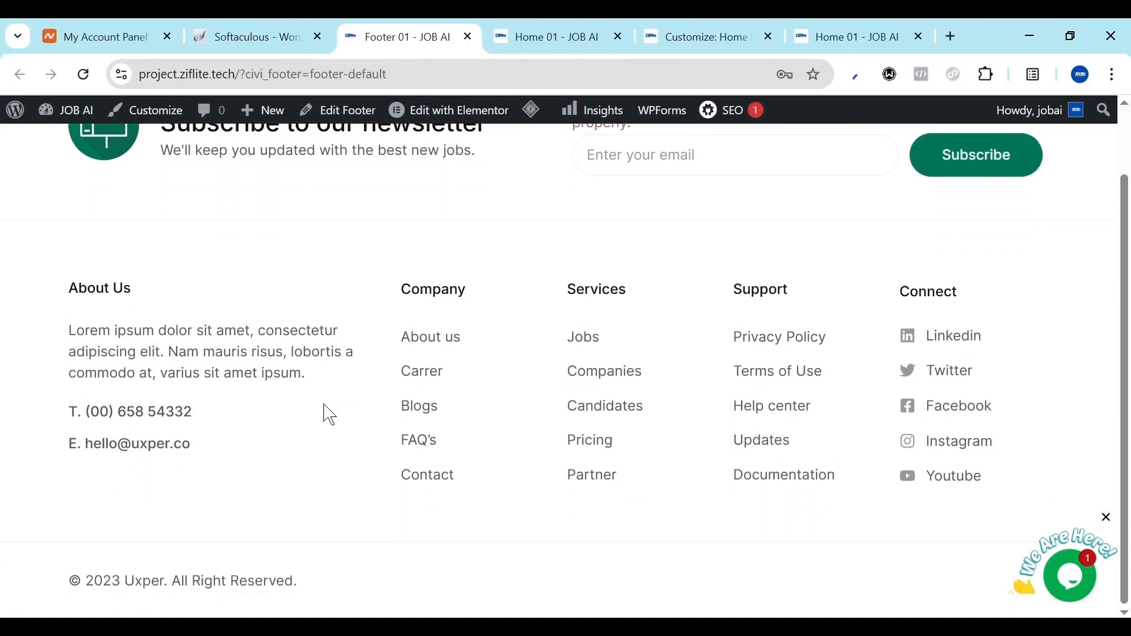
{"action": "scroll", "coordinate": [277, 571], "scroll_direction": "up", "scroll_amount": 1}
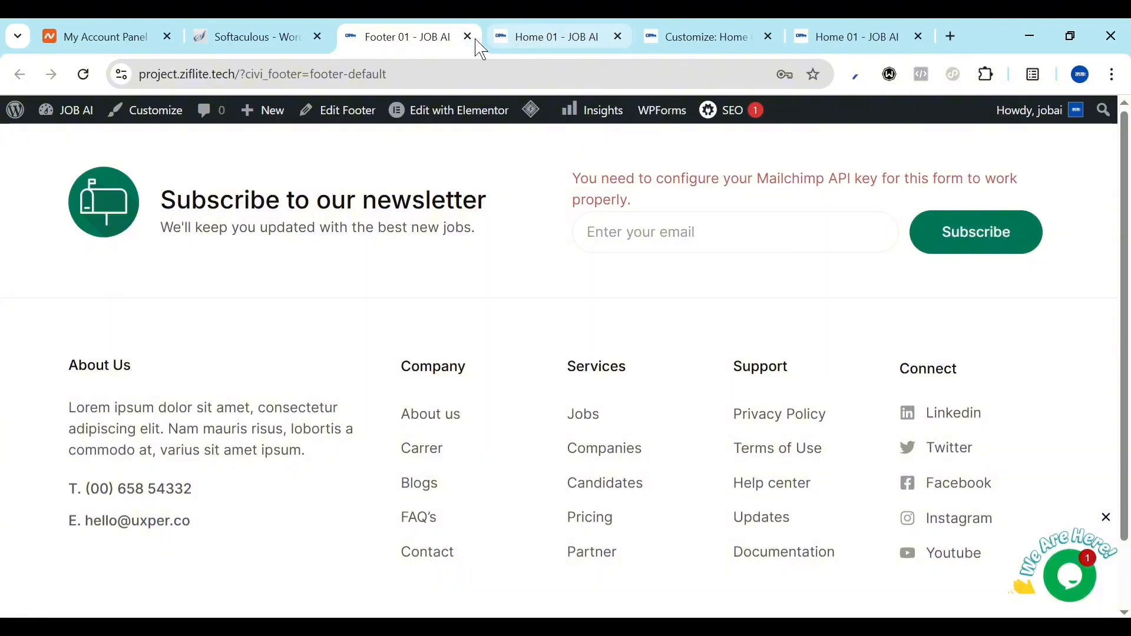
{"action": "mouse_move", "coordinate": [79, 118]}
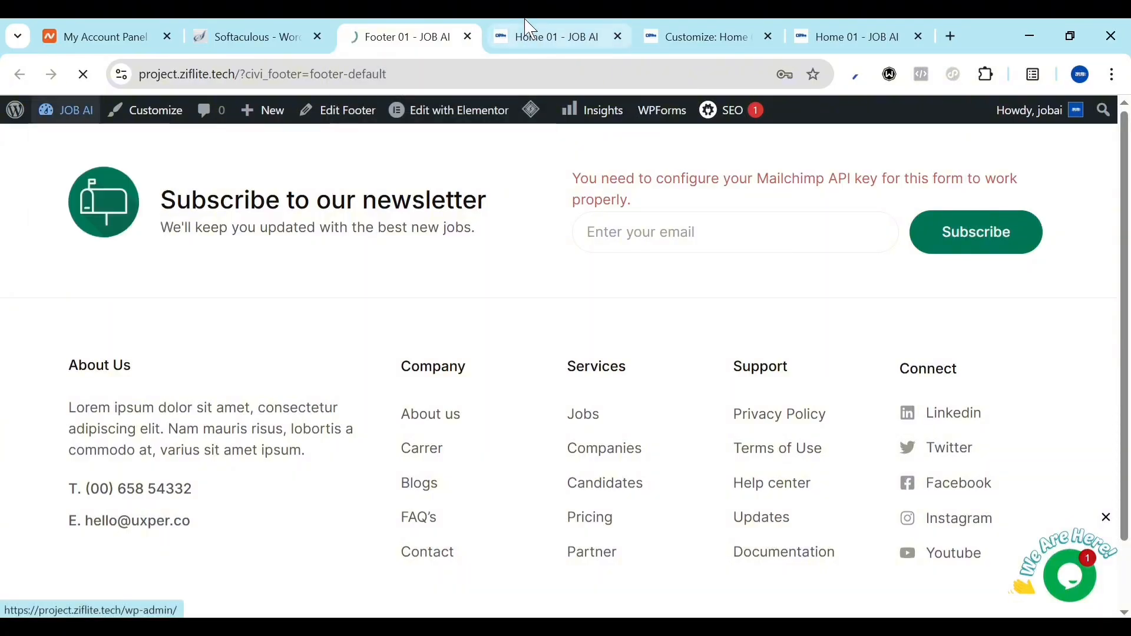
{"action": "left_click", "coordinate": [548, 37]}
{"action": "scroll", "coordinate": [516, 437], "scroll_direction": "up", "scroll_amount": 10}
{"action": "scroll", "coordinate": [517, 437], "scroll_direction": "up", "scroll_amount": 15}
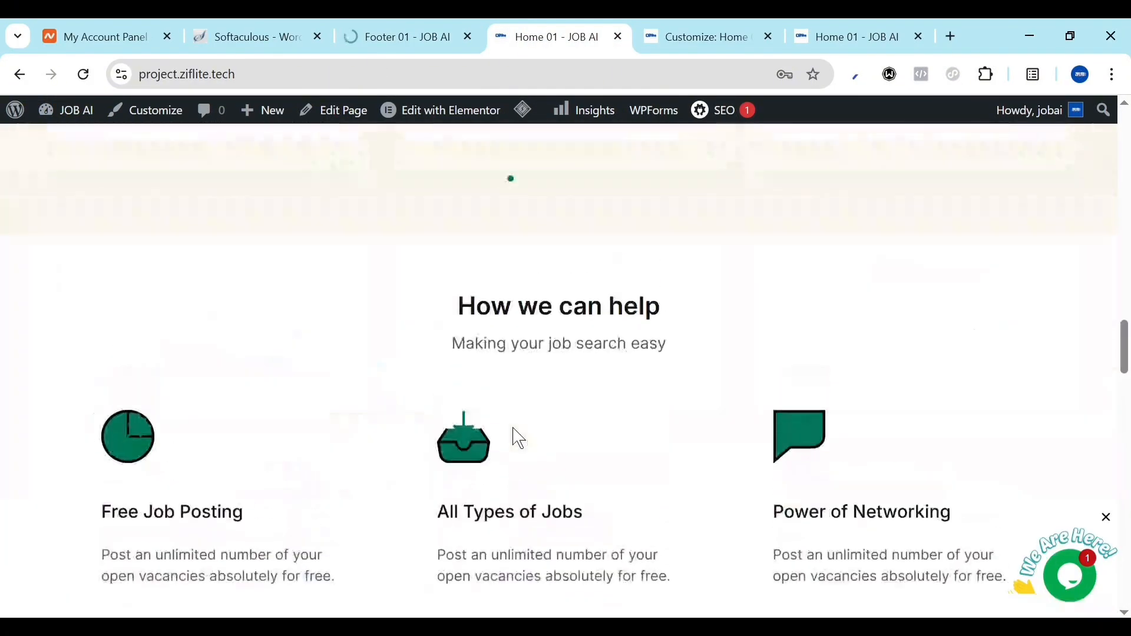